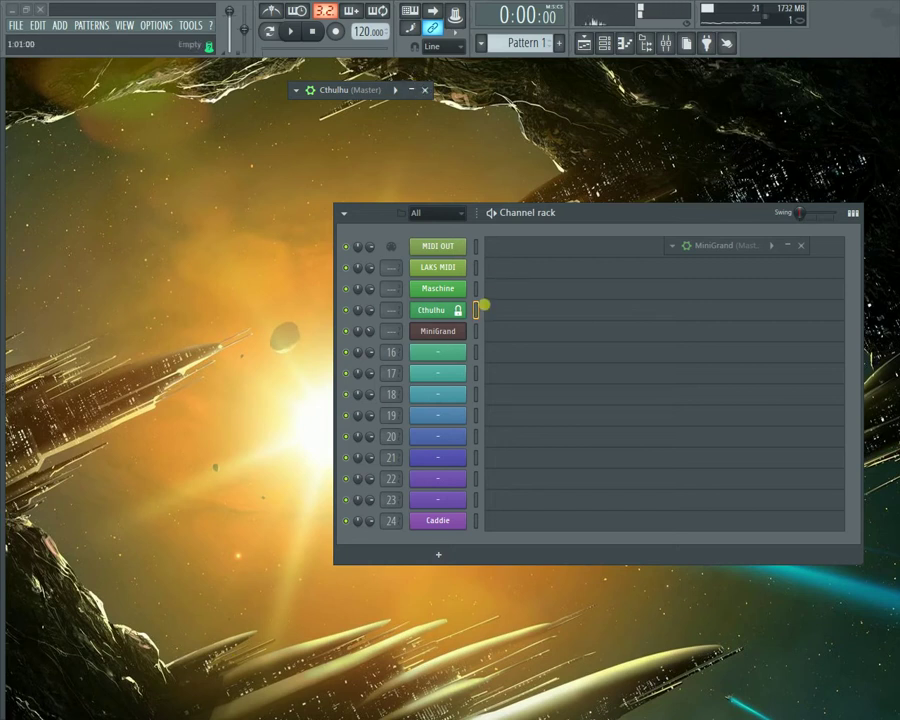
# Step: Open the Cthulhu chord plugin from the channel rack and load the preset BachChorale_117
pyautogui.click(445, 312)
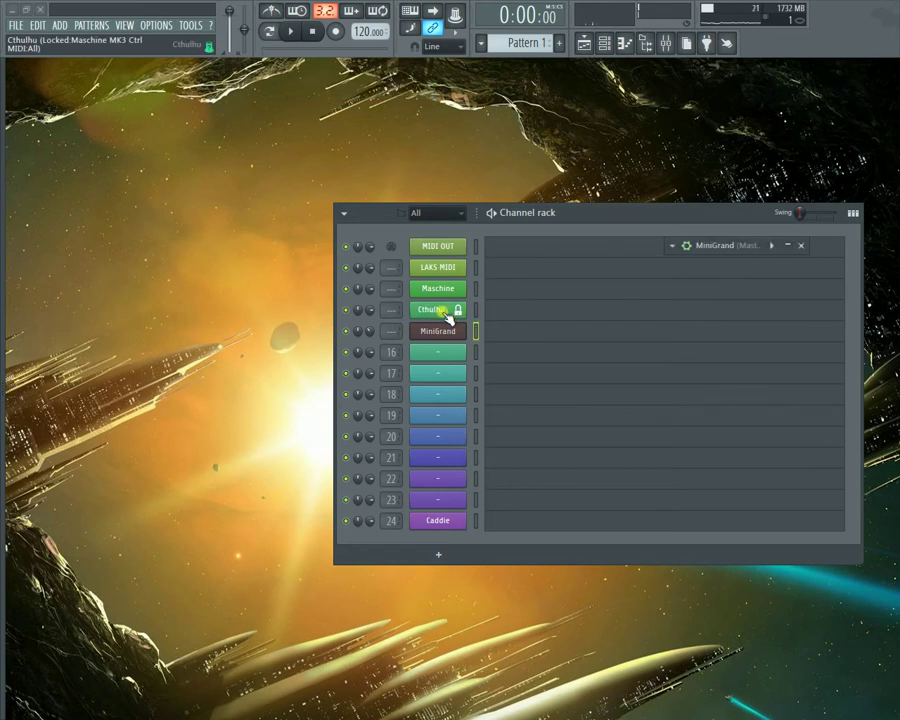
pyautogui.click(443, 312)
pyautogui.click(443, 315)
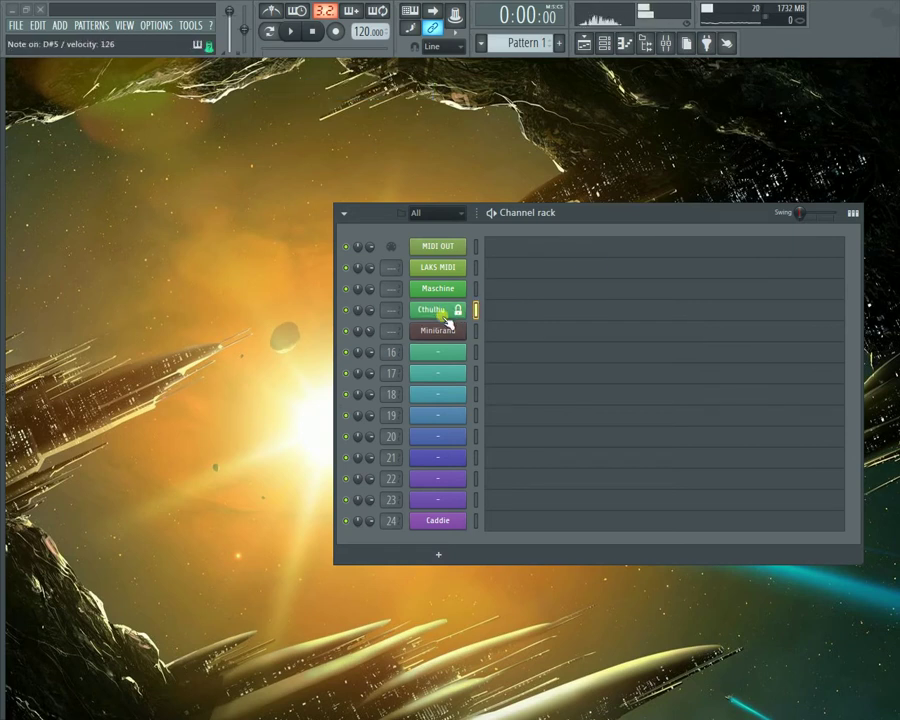
pyautogui.click(443, 312)
pyautogui.click(446, 314)
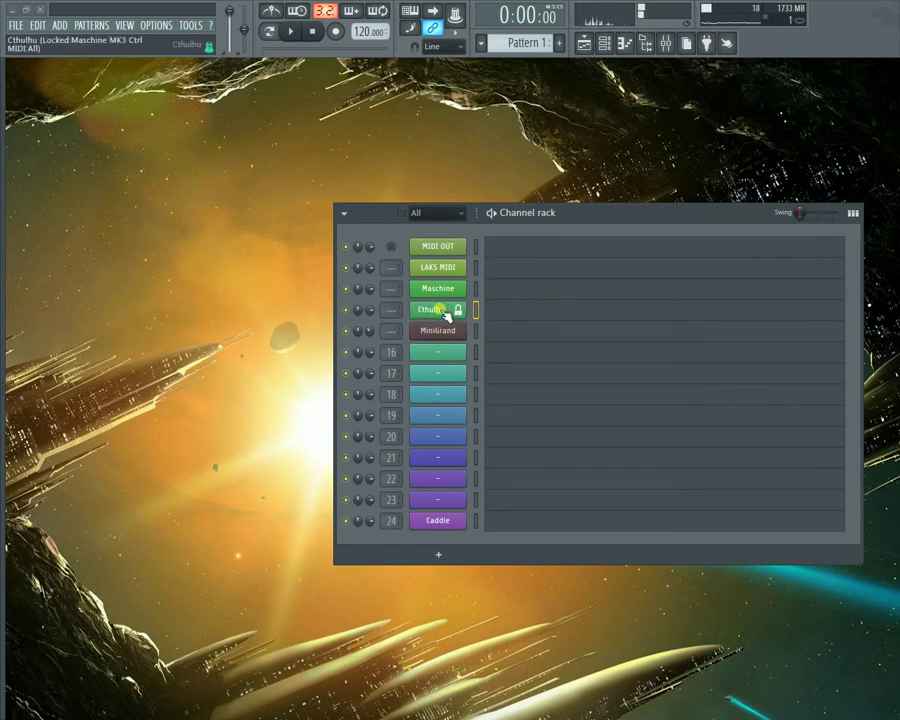
pyautogui.click(445, 312)
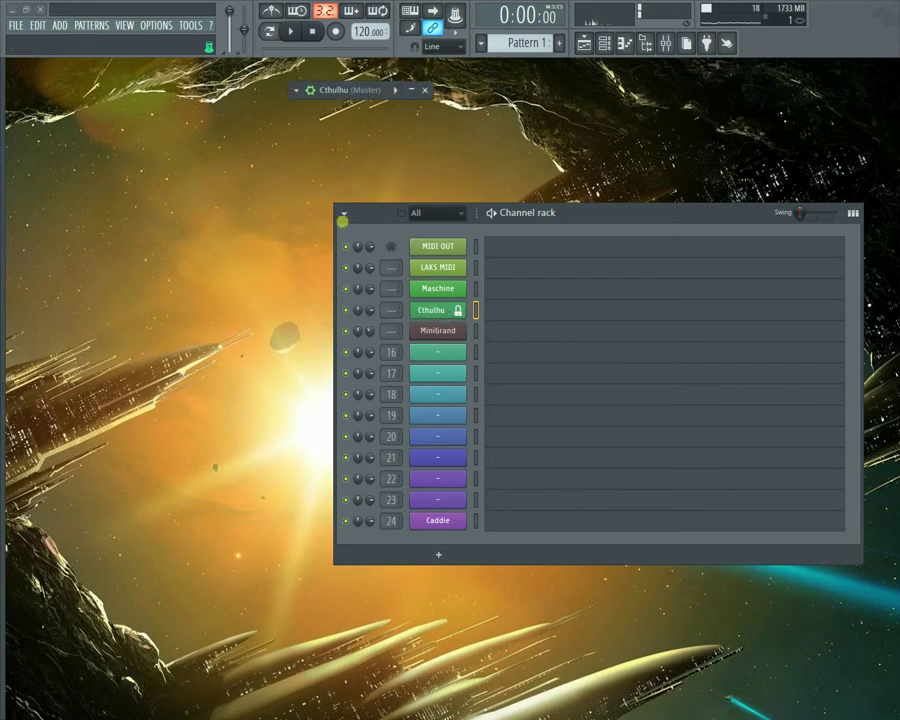
pyautogui.click(374, 94)
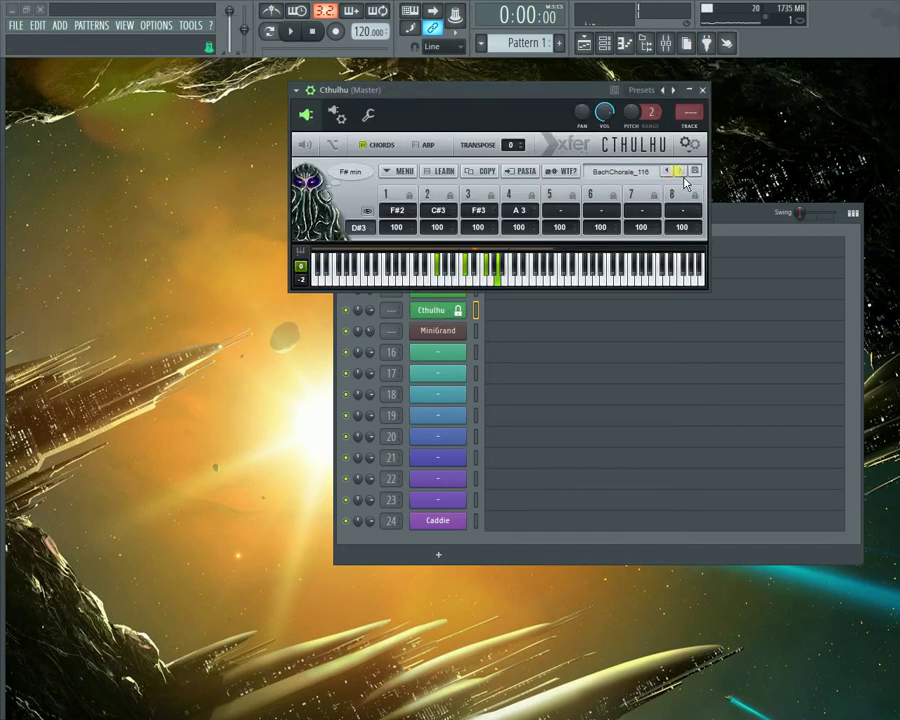
pyautogui.click(681, 172)
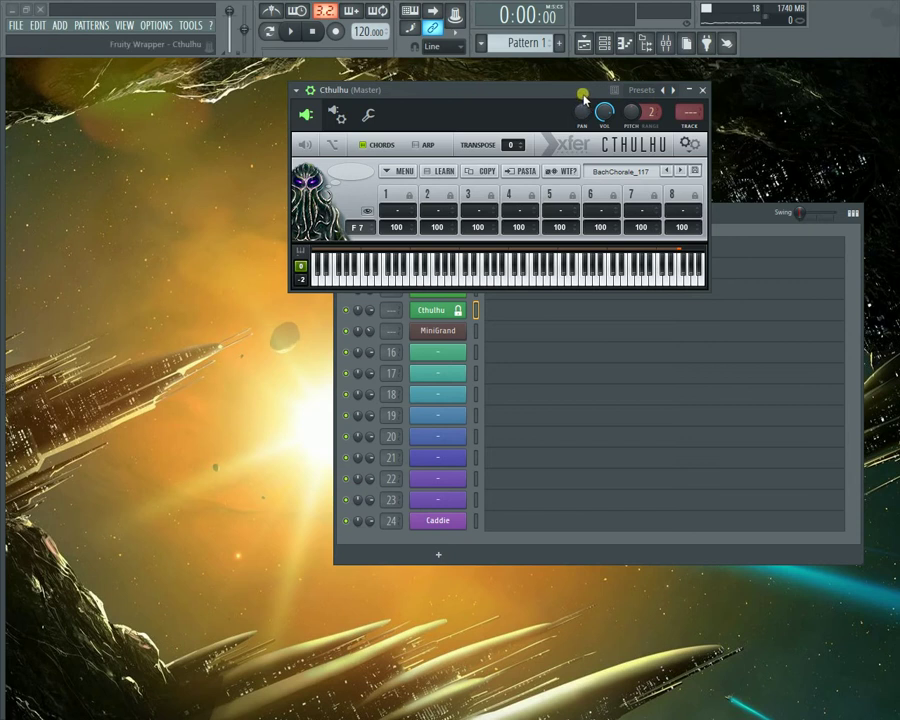
# Step: Separate the Cthulhu window from the channel rack, and collapse it with the preset BachChorale_123 loaded
pyautogui.moveTo(580, 94); pyautogui.dragTo(744, 532)
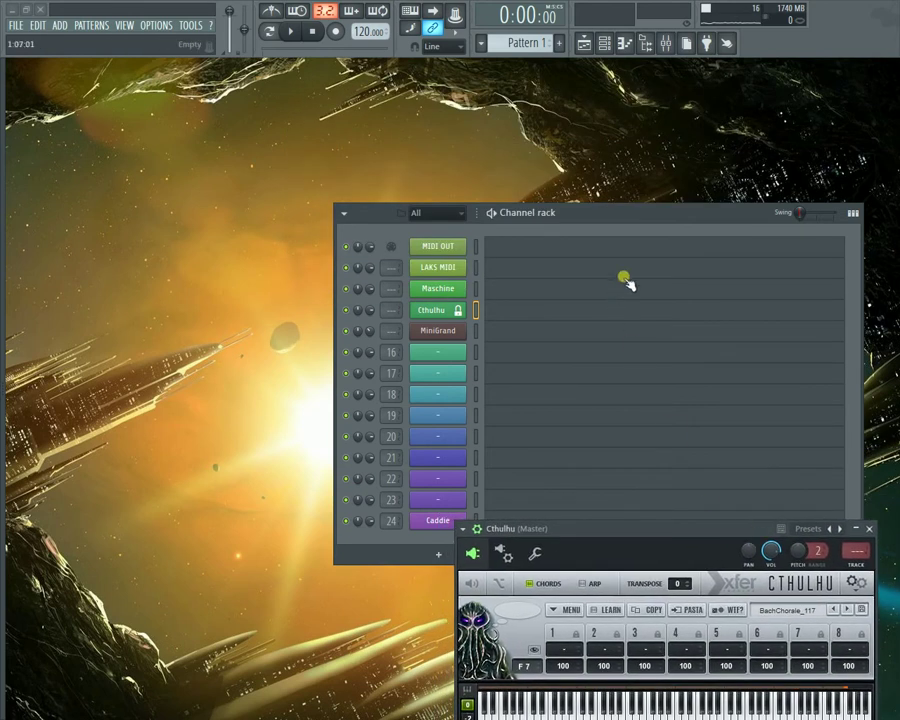
pyautogui.moveTo(624, 220); pyautogui.dragTo(474, 133)
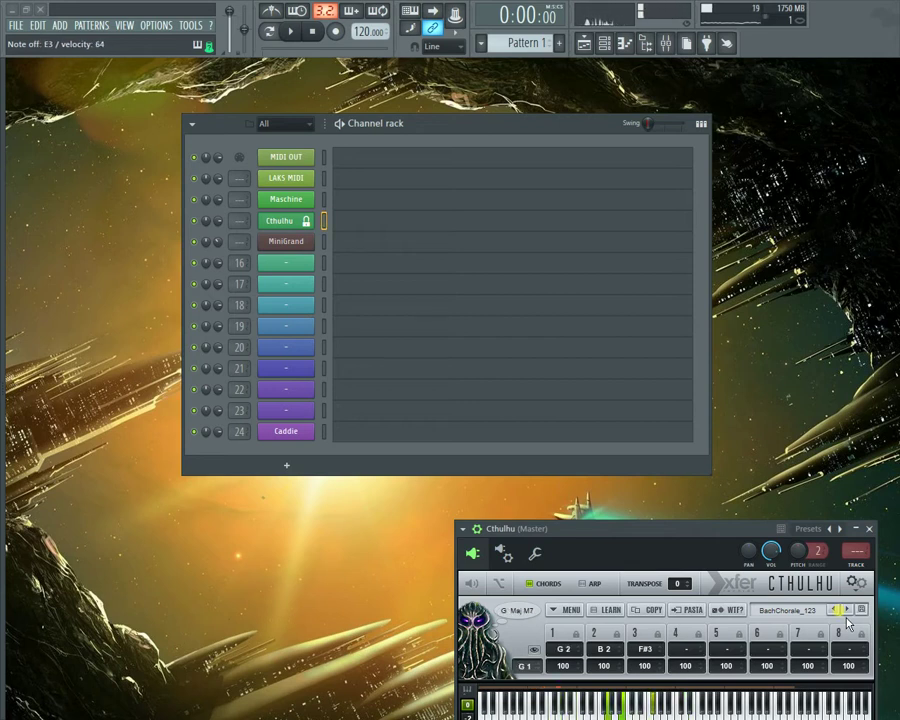
pyautogui.click(860, 530)
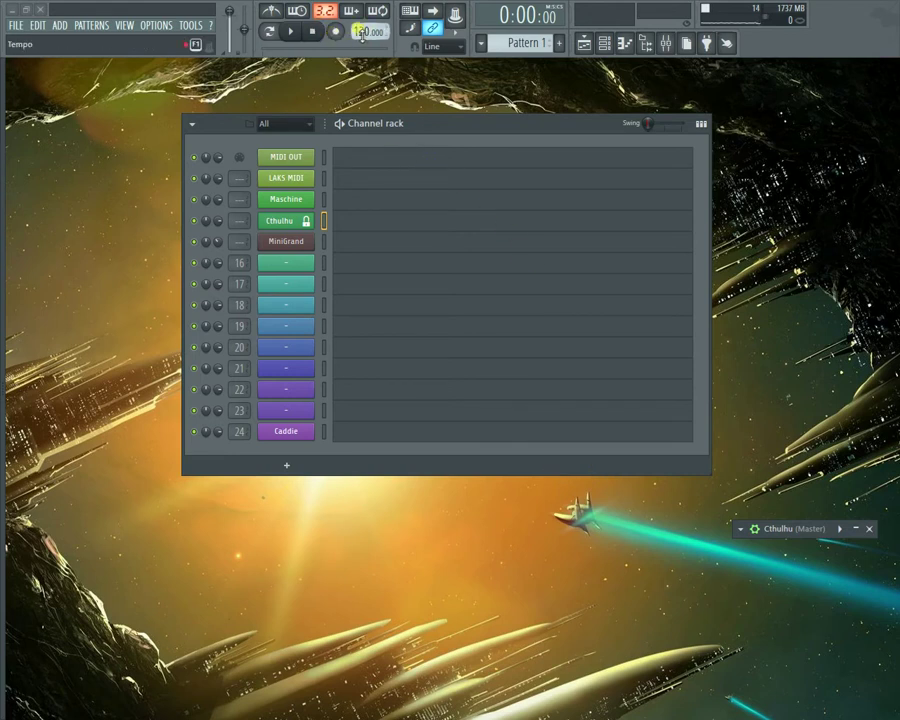
# Step: Set the project tempo to 145 BPM
pyautogui.scroll(-3, 365, 32)
pyautogui.scroll(-8, 366, 33)
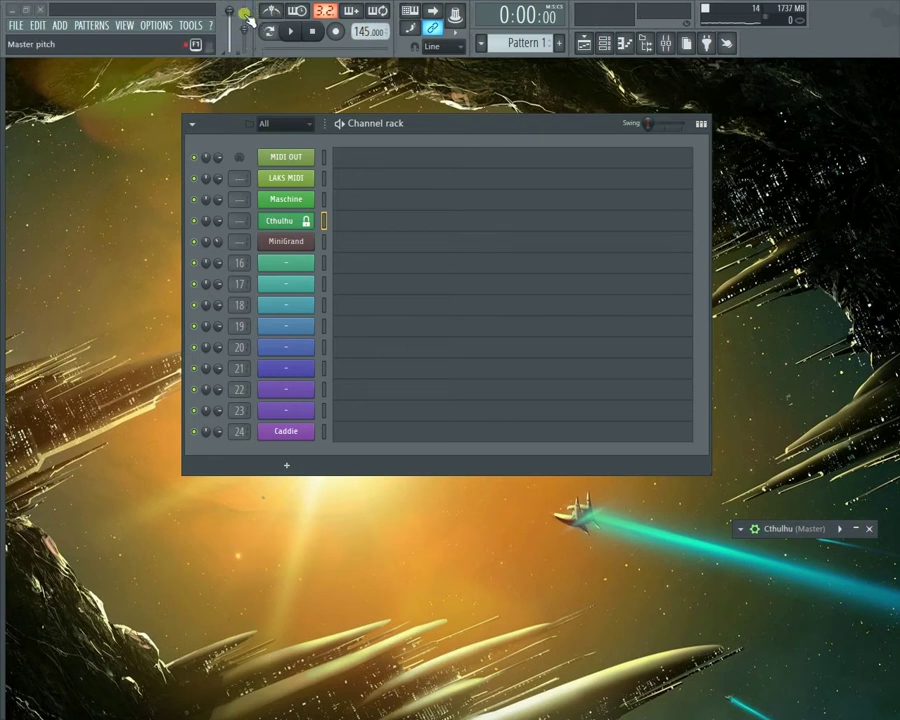
# Step: Turn on the metronome, tap out the project tempo by ear and fine-tune it to 164 BPM
pyautogui.hotkey('ctrl', 'm')
pyautogui.press('t')
pyautogui.press('t')
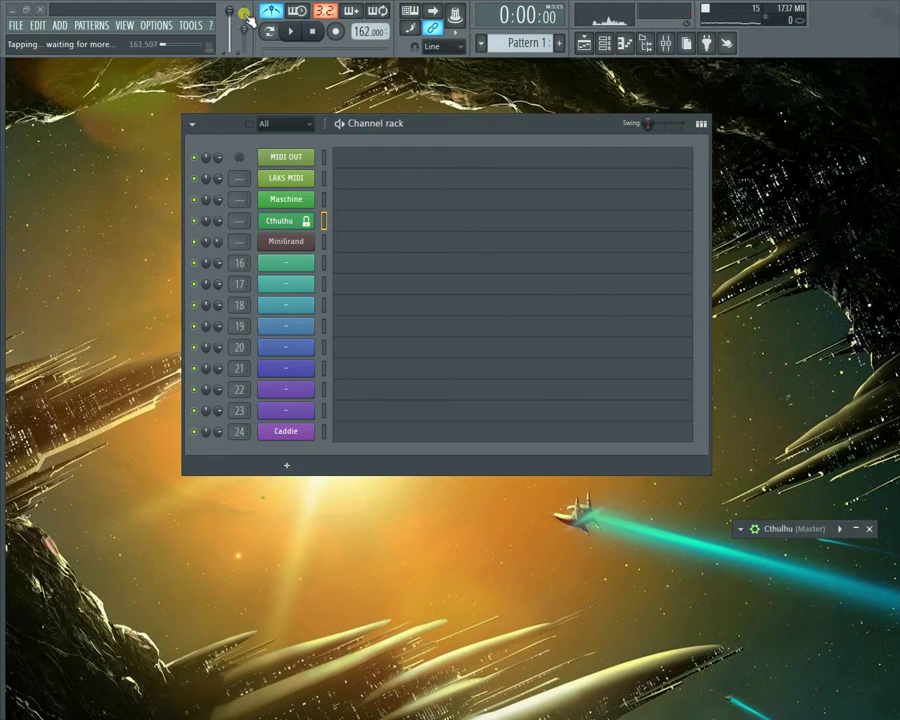
pyautogui.press('t')
pyautogui.press('t')
pyautogui.press('t')
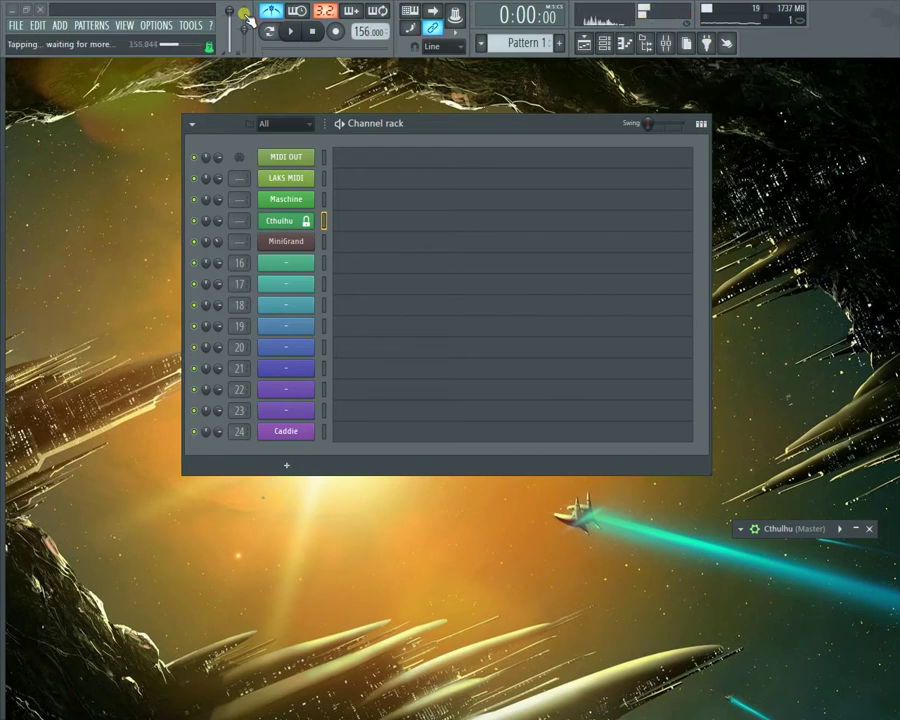
pyautogui.press('t')
pyautogui.press('t')
pyautogui.press('t')
pyautogui.press('t')
pyautogui.press('t')
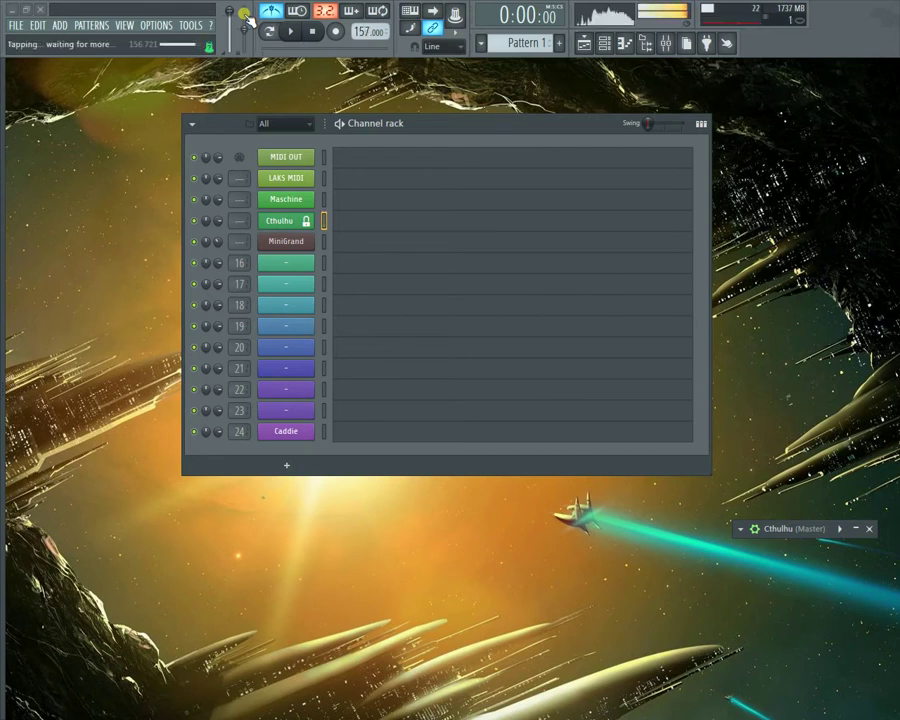
pyautogui.press('t')
pyautogui.press('t')
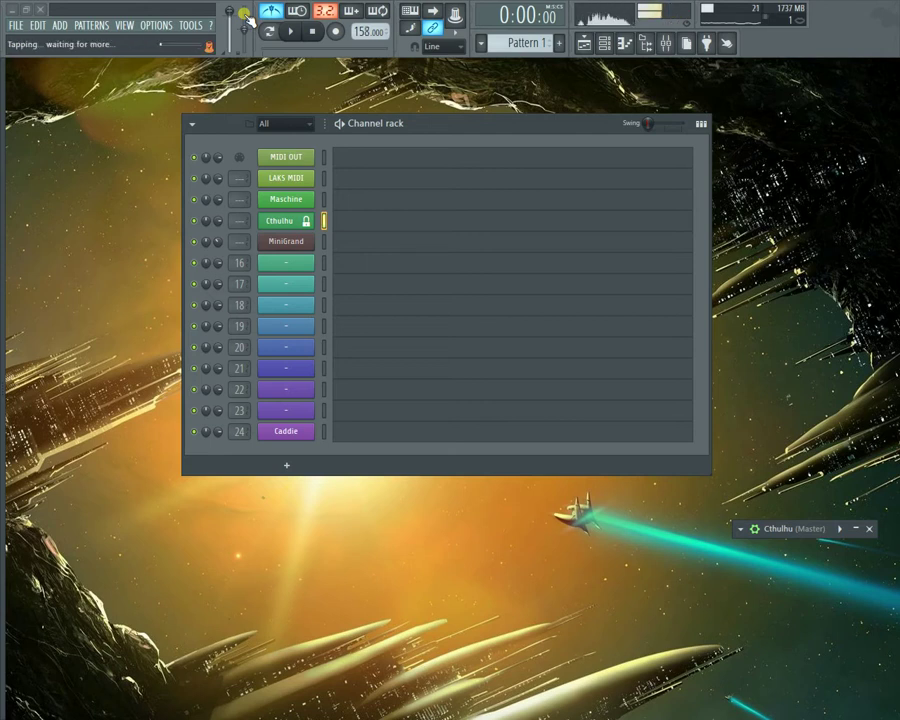
pyautogui.press('t')
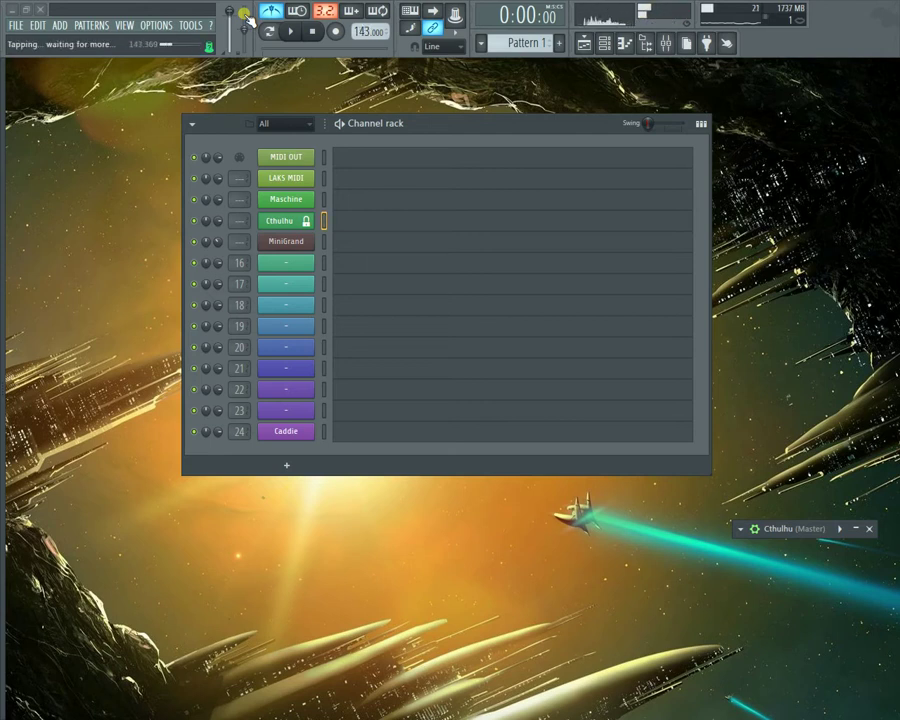
pyautogui.press('t')
pyautogui.press('t')
pyautogui.press('t')
pyautogui.press('t')
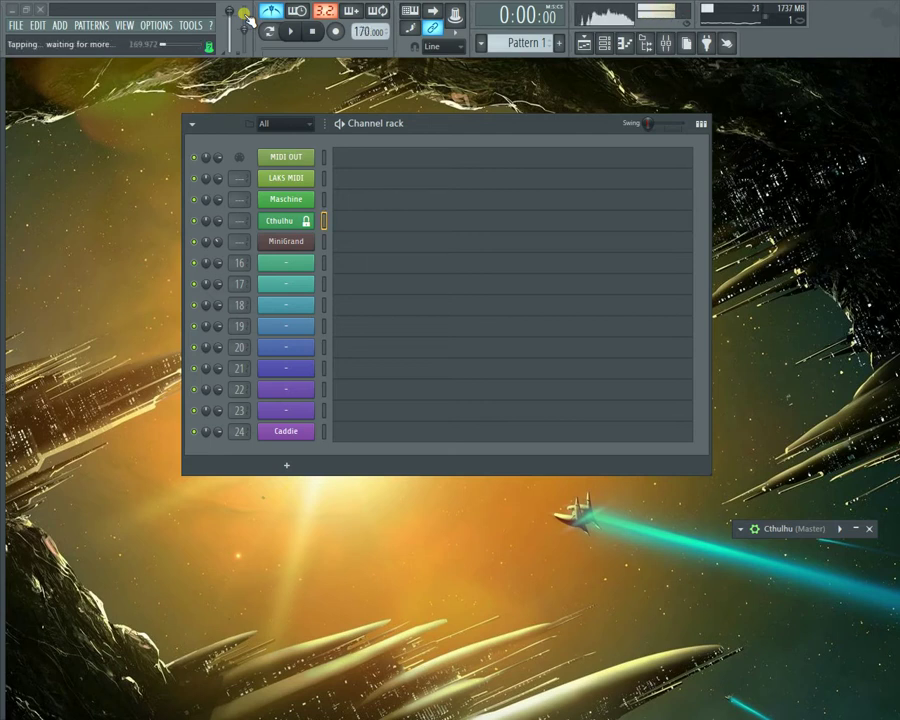
pyautogui.press('t')
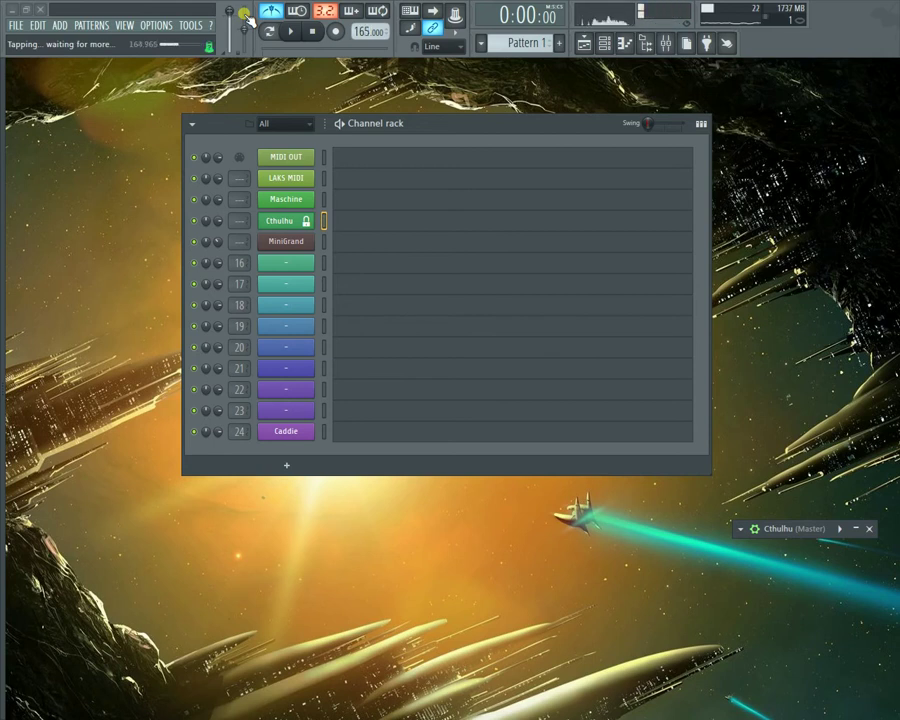
pyautogui.press('t')
pyautogui.press('t')
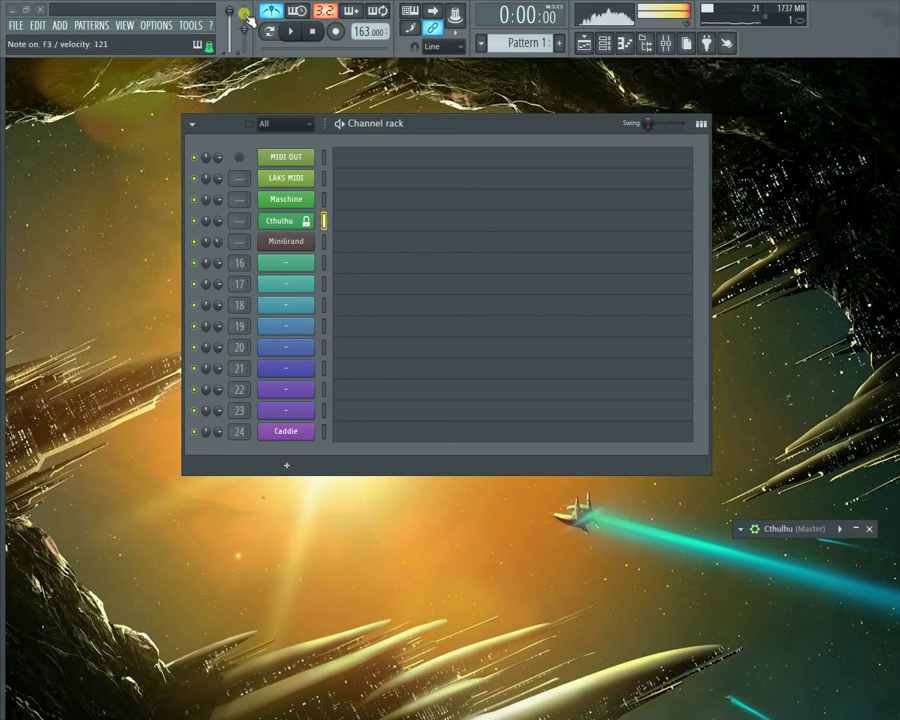
pyautogui.press('t')
pyautogui.press('t')
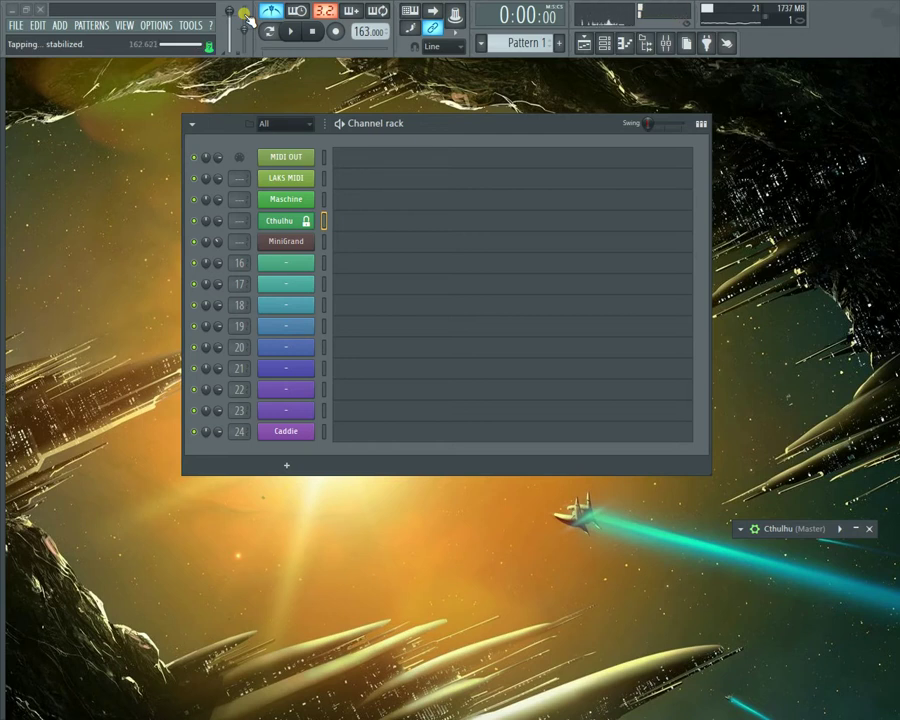
pyautogui.moveTo(368, 32); pyautogui.dragTo(368, 38)
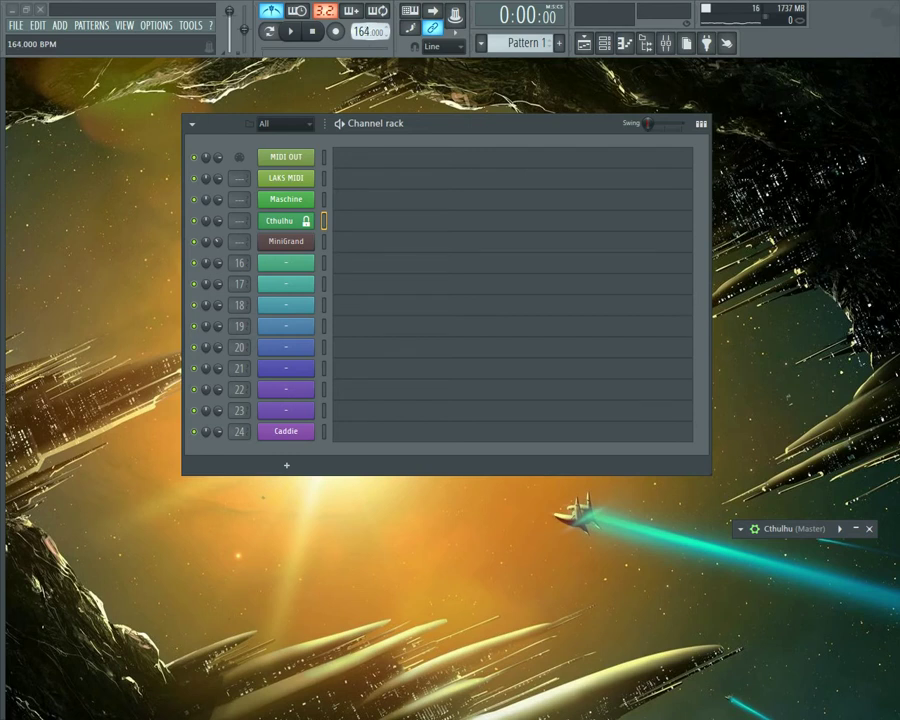
# Step: Record a take of trigger notes on the Cthulhu channel after the count-in, and stop the transport
pyautogui.press('r')
pyautogui.click(294, 35)
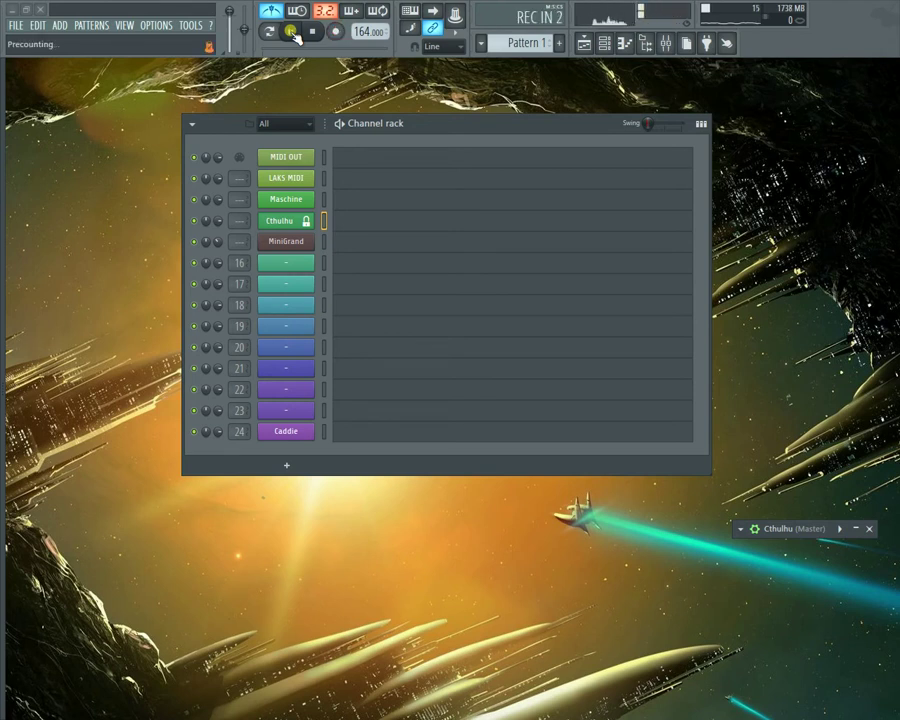
pyautogui.doubleClick(294, 35)
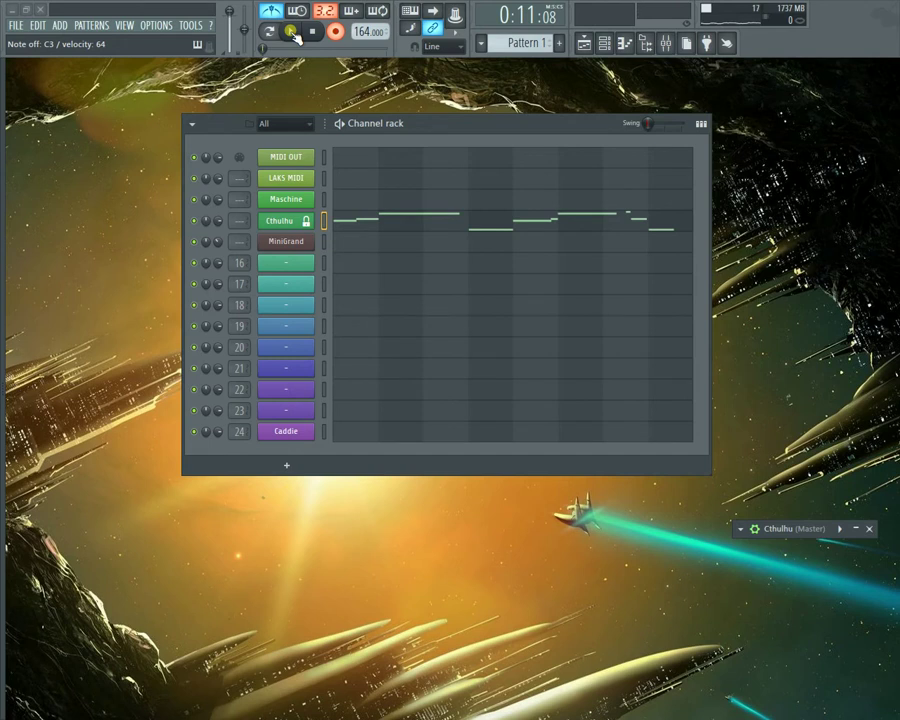
pyautogui.click(292, 33)
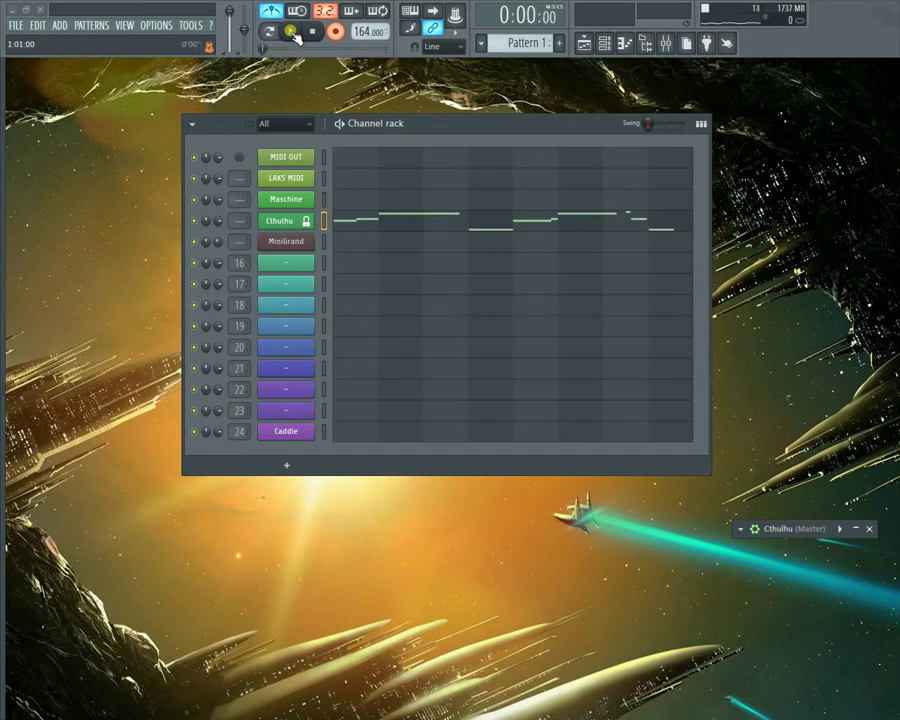
# Step: Cut the recorded notes from the Cthulhu channel
pyautogui.click(323, 229)
pyautogui.click(323, 229)
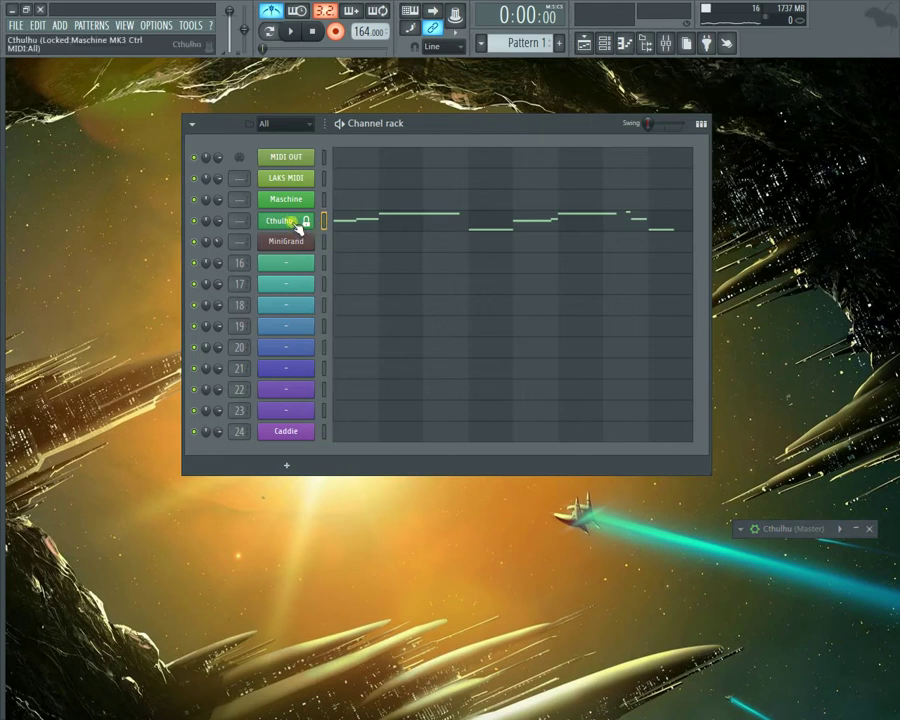
pyautogui.hotkey('ctrl', 'x')
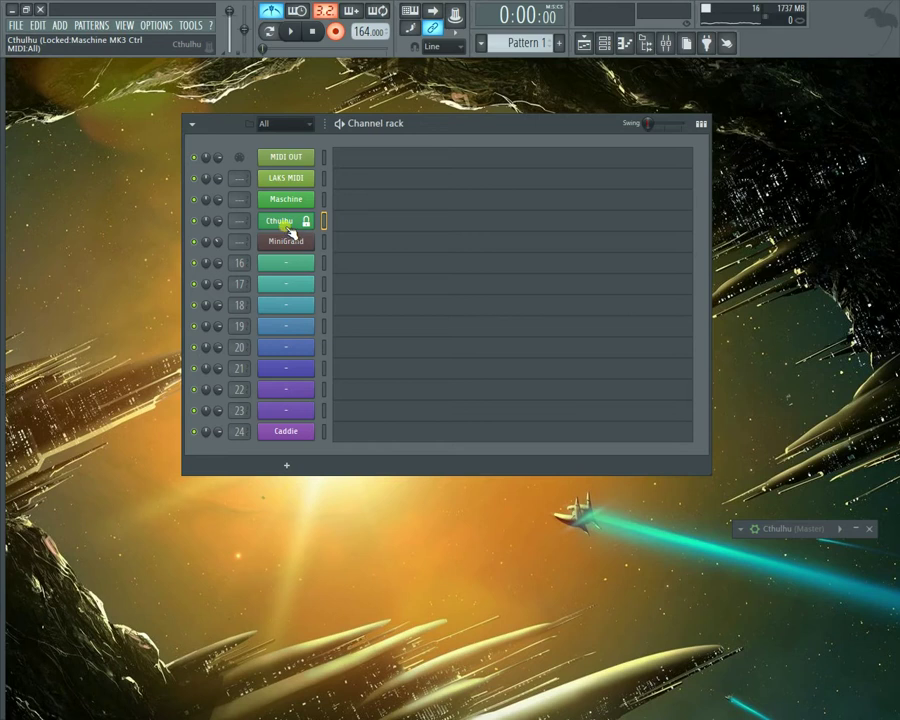
# Step: Record a fresh take of notes on the Cthulhu channel and play the pattern back to check it
pyautogui.press('space')
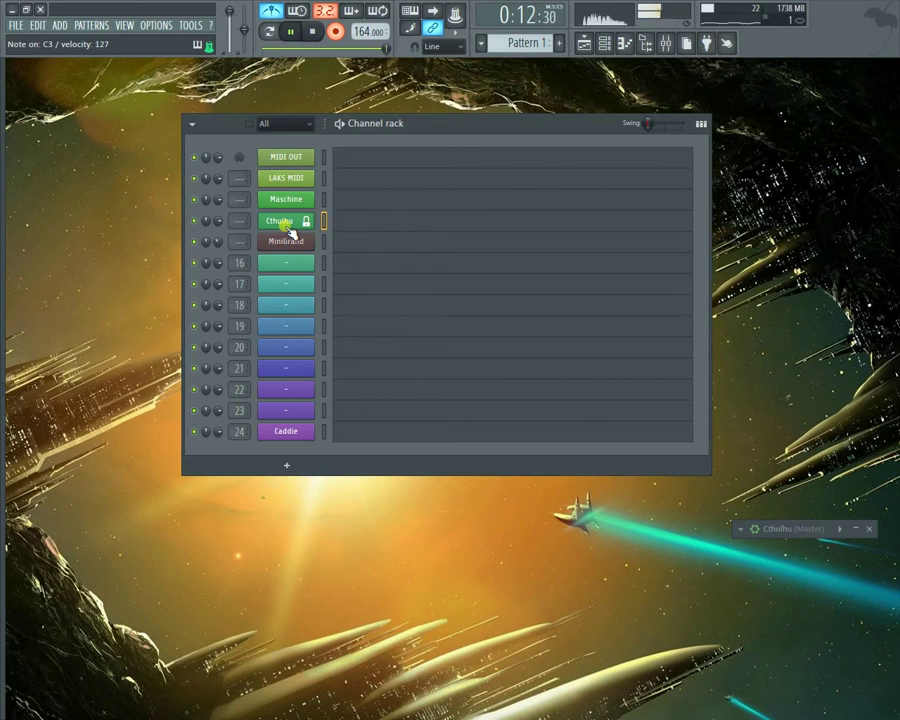
pyautogui.press('space')
pyautogui.press('space')
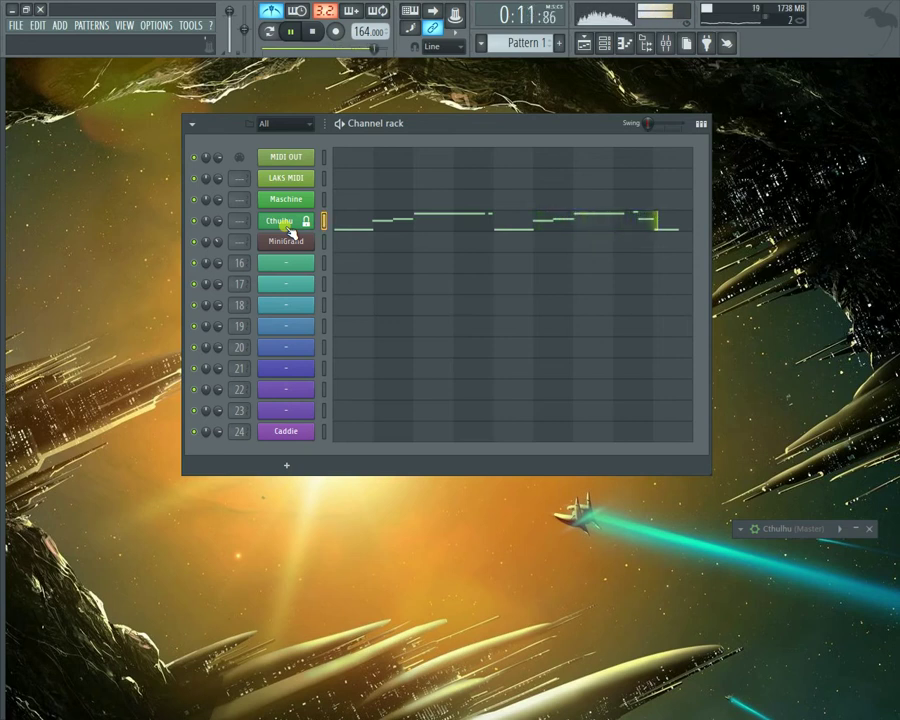
pyautogui.press('space')
# Step: Delete the trailing C3 note at bar 9 in the Cthulhu channel's piano roll, and close the piano roll
pyautogui.rightClick(297, 226)
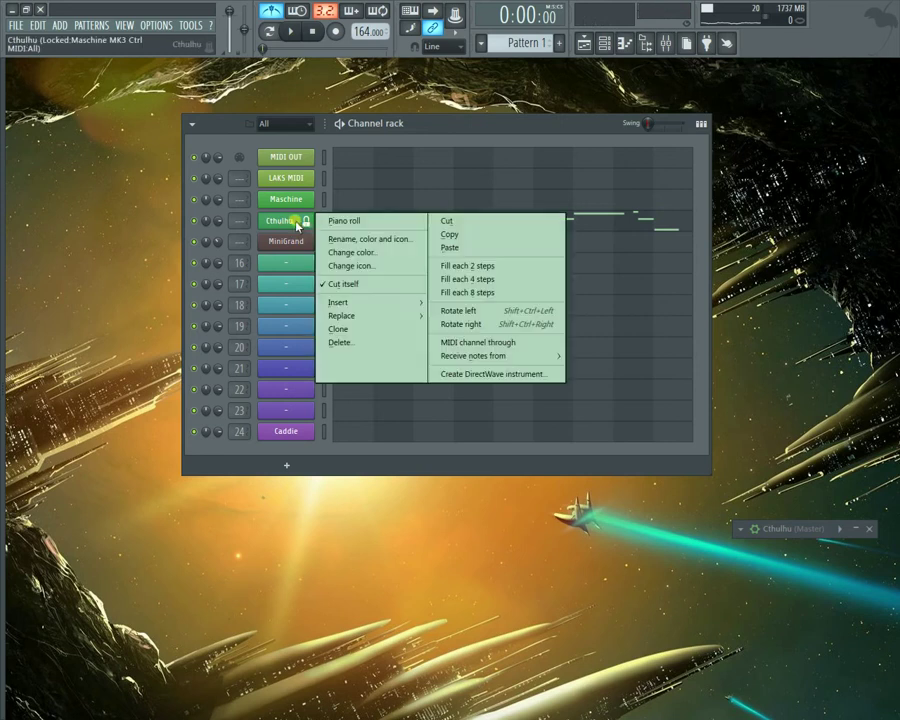
pyautogui.click(332, 221)
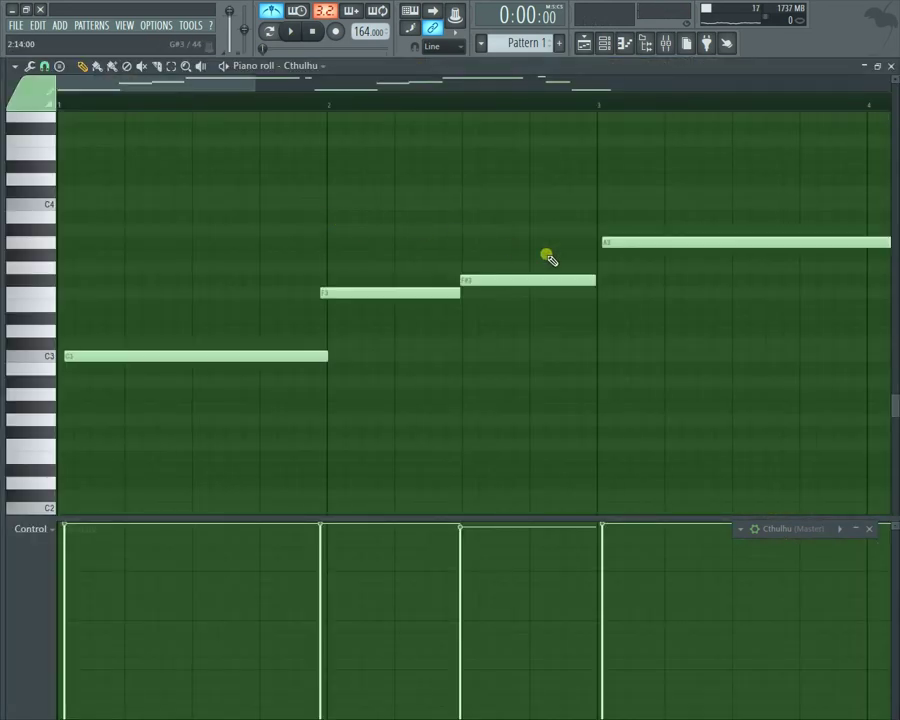
pyautogui.keyDown('ctrl'); pyautogui.rightClick(488, 151); pyautogui.keyUp('ctrl')
pyautogui.keyDown('ctrl'); pyautogui.rightClick(560, 203); pyautogui.keyUp('ctrl')
pyautogui.rightClick(815, 388)
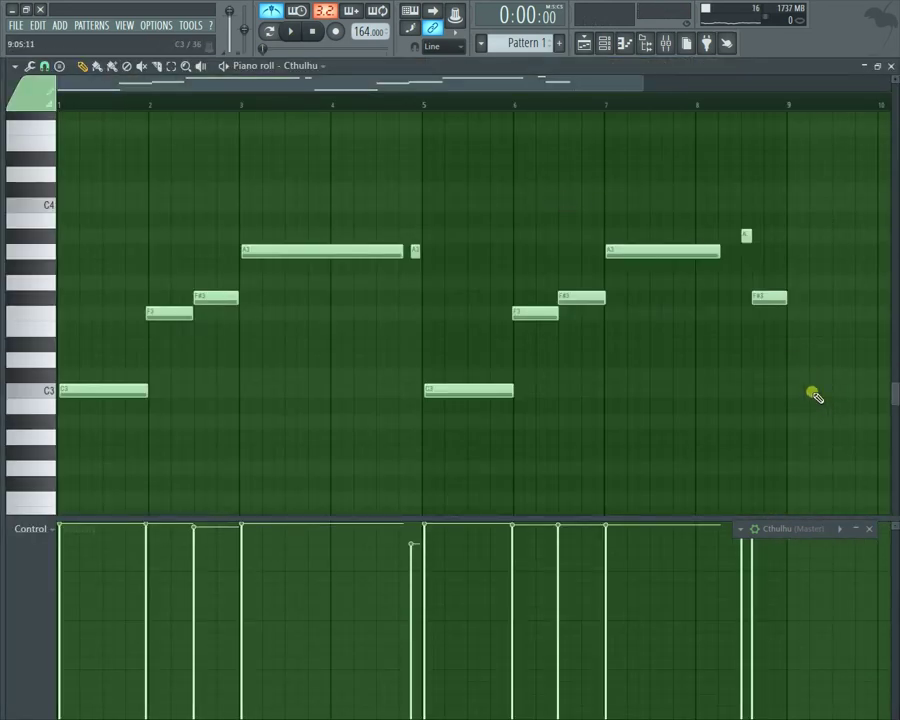
pyautogui.click(626, 44)
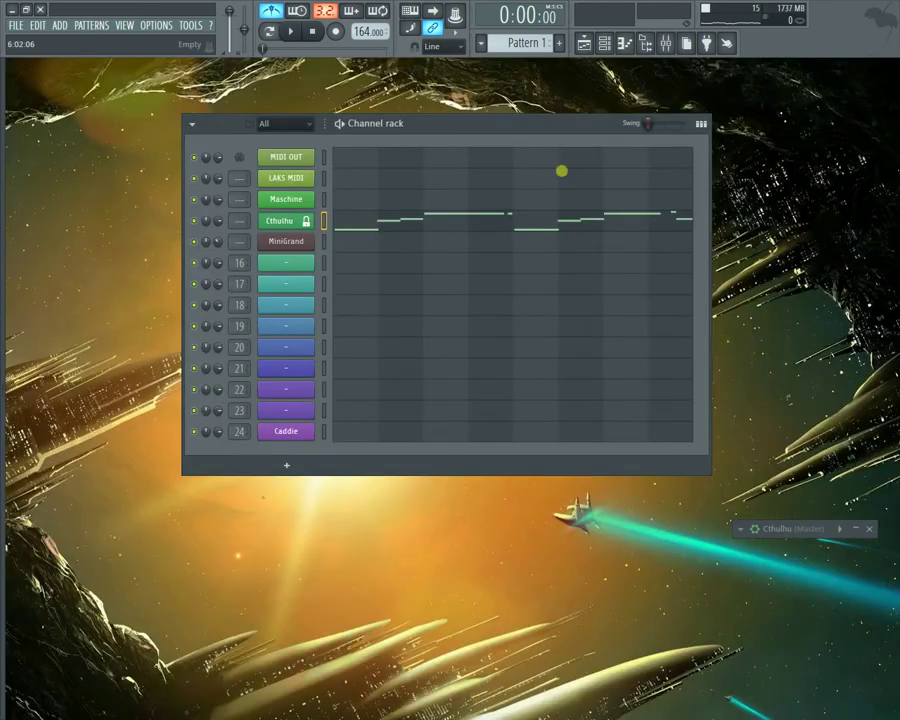
# Step: Expand the Cthulhu window, place it over the channel rack and start playing the pattern
pyautogui.click(288, 218)
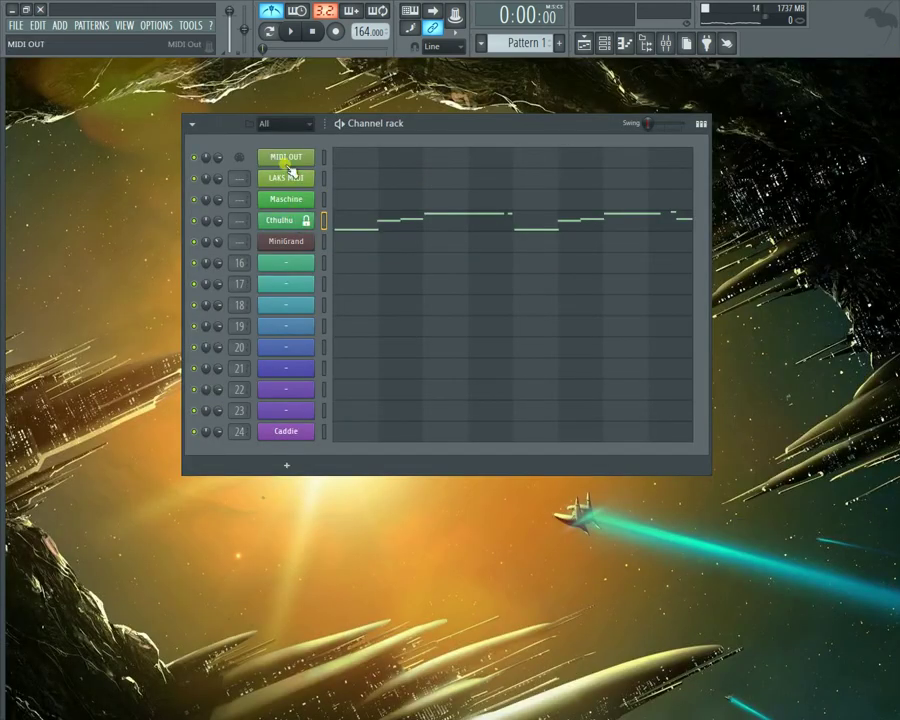
pyautogui.click(290, 222)
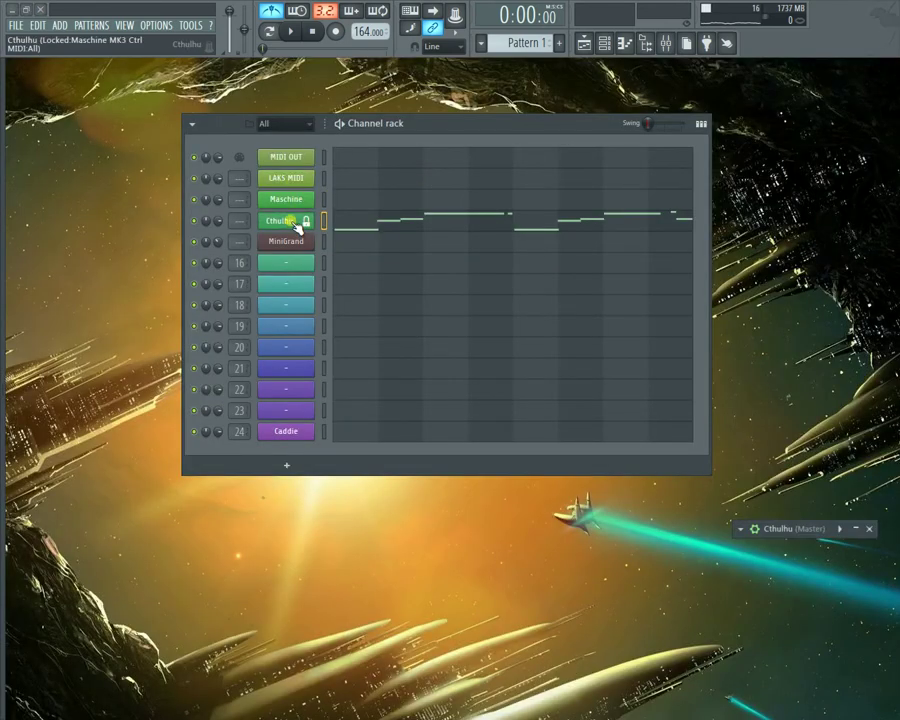
pyautogui.doubleClick(805, 529)
pyautogui.moveTo(890, 536); pyautogui.dragTo(388, 201)
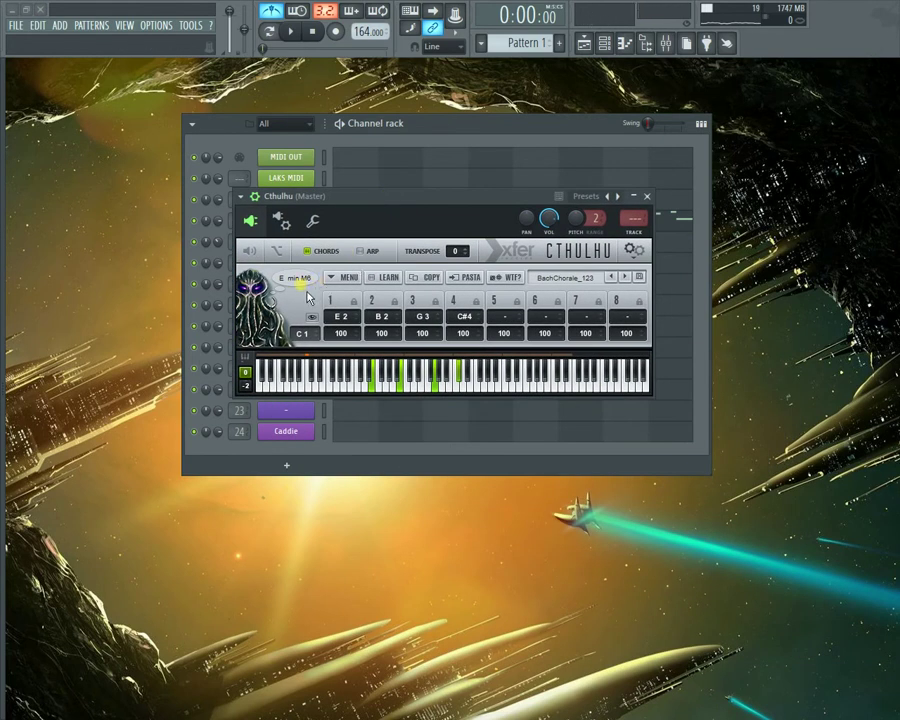
pyautogui.press('space')
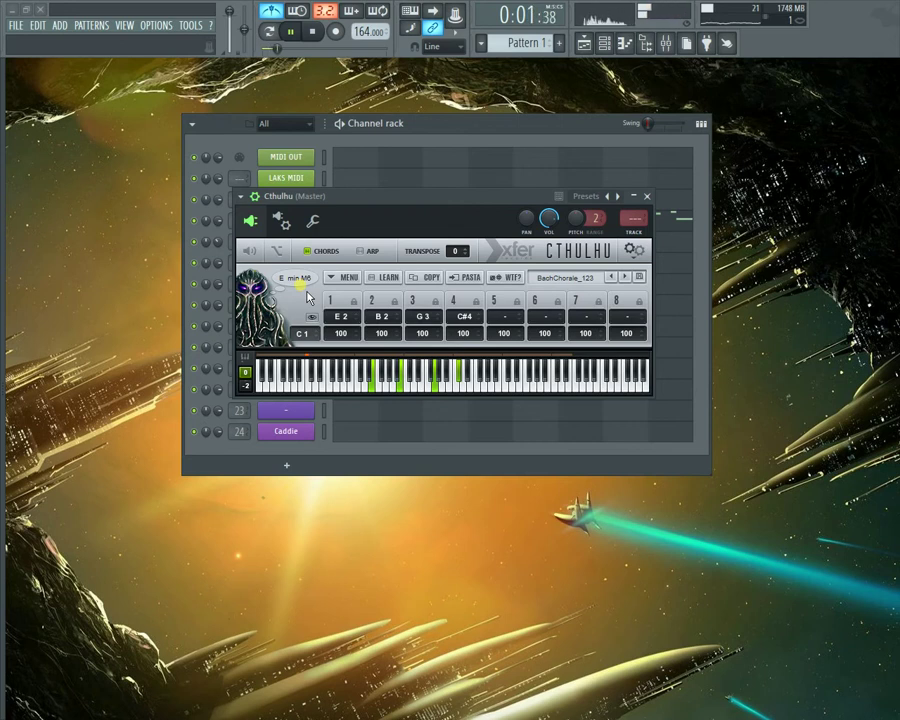
# Step: Replay the pattern several times to check the chords in Cthulhu, and close the Cthulhu window
pyautogui.press('space')
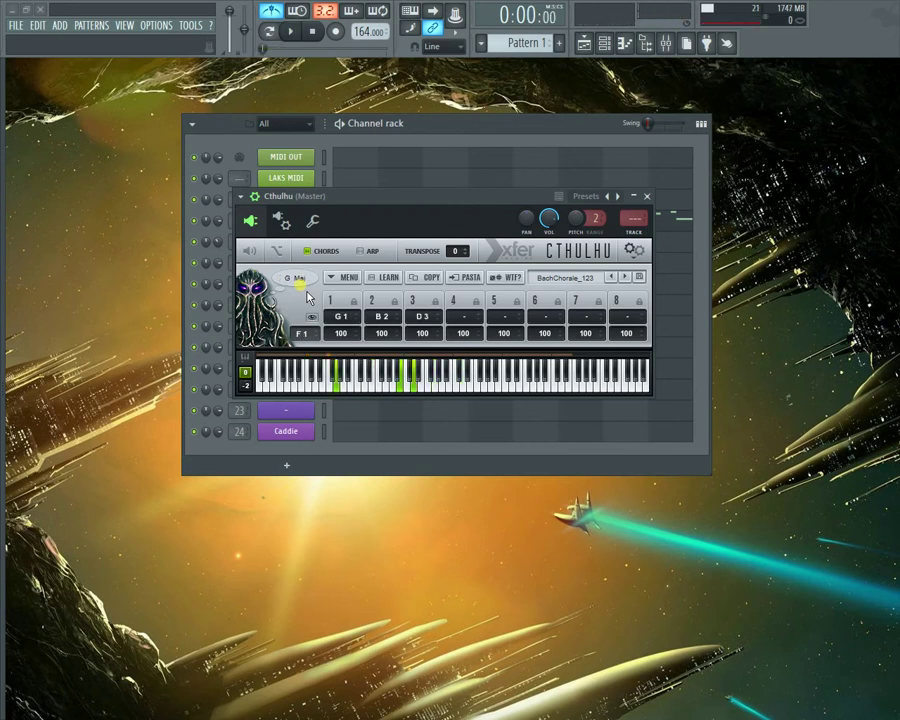
pyautogui.press('space')
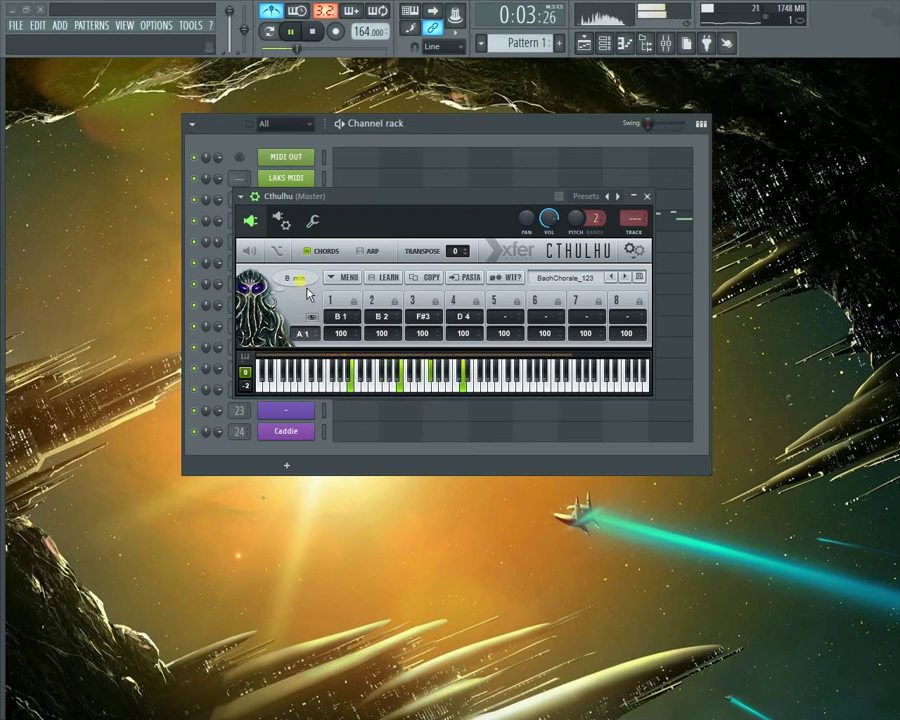
pyautogui.press('space')
pyautogui.press('space')
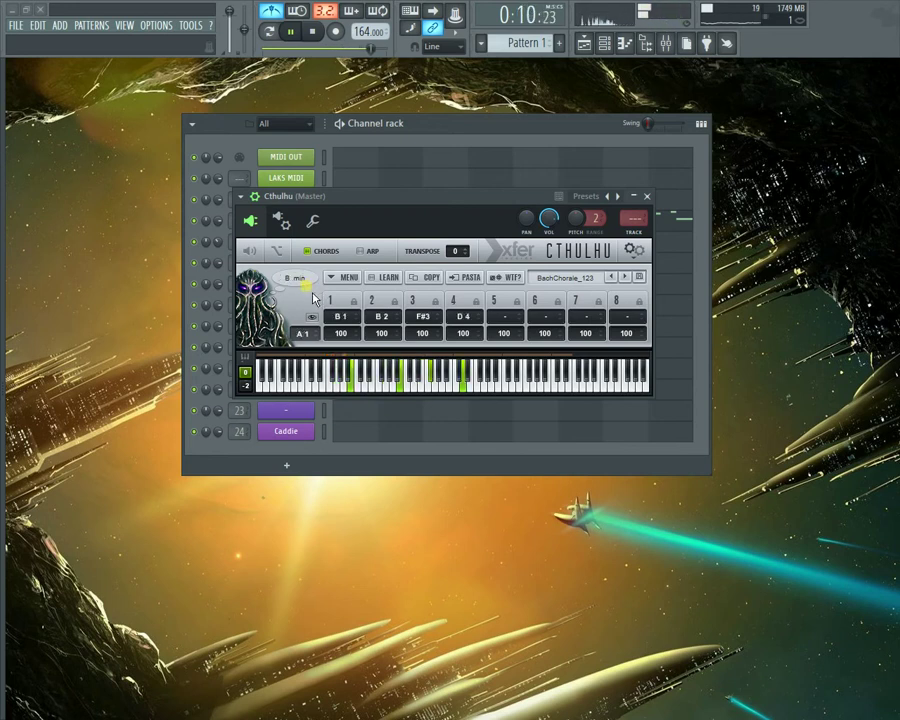
pyautogui.press('space')
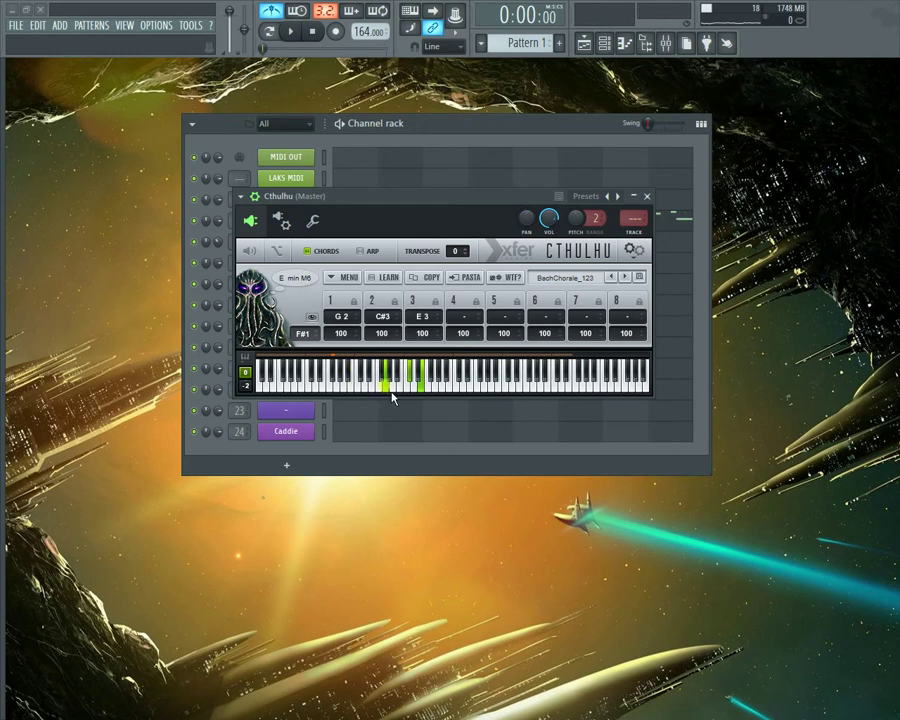
pyautogui.click(647, 196)
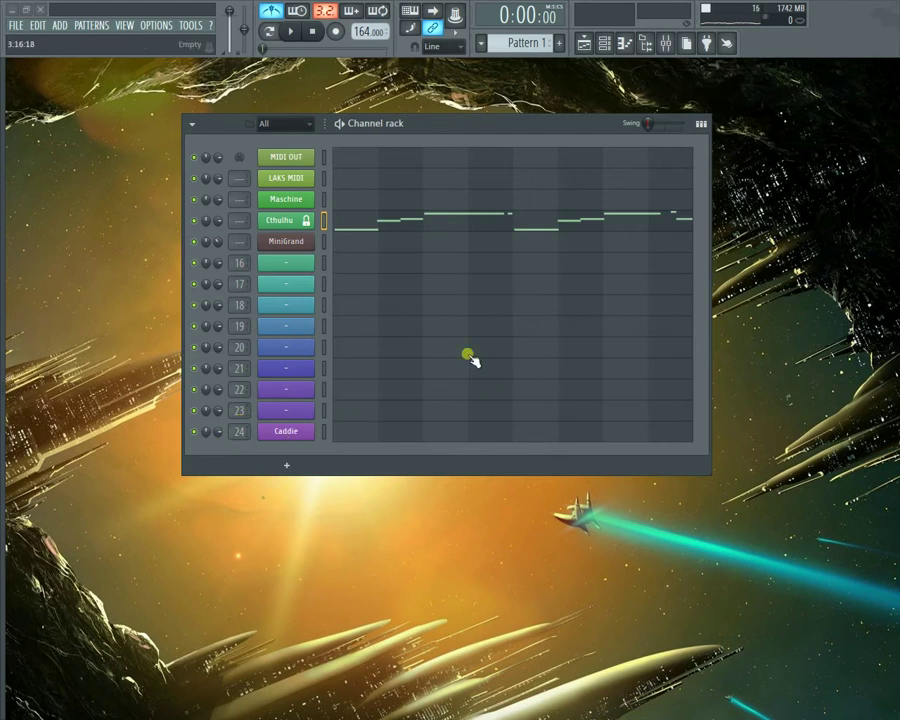
# Step: Set the velocity of all notes in the Cthulhu channel's piano roll to 100%, and close the piano roll
pyautogui.press('space')
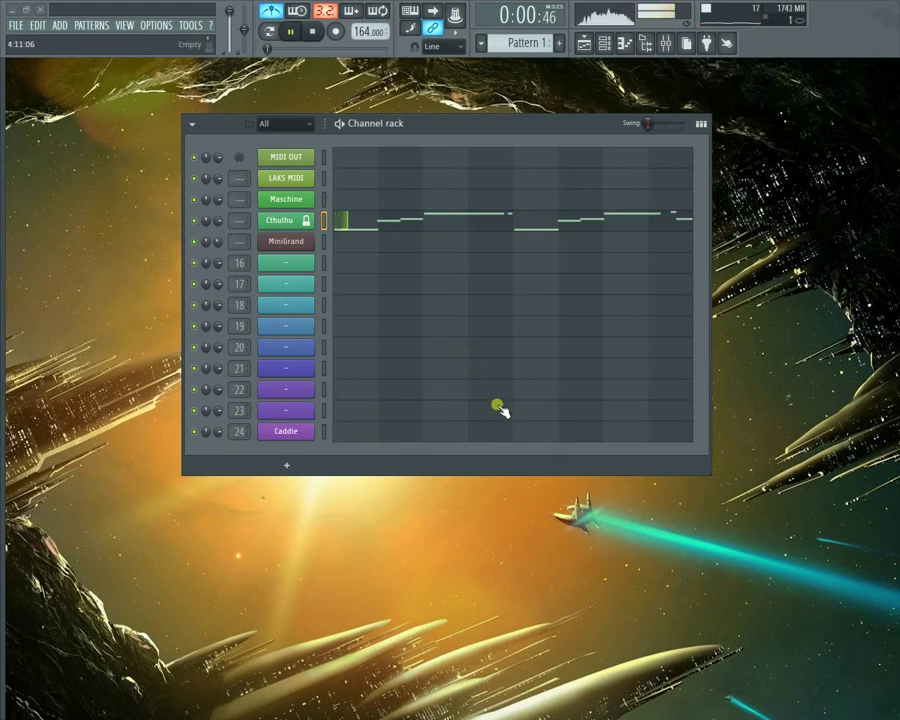
pyautogui.rightClick(276, 220)
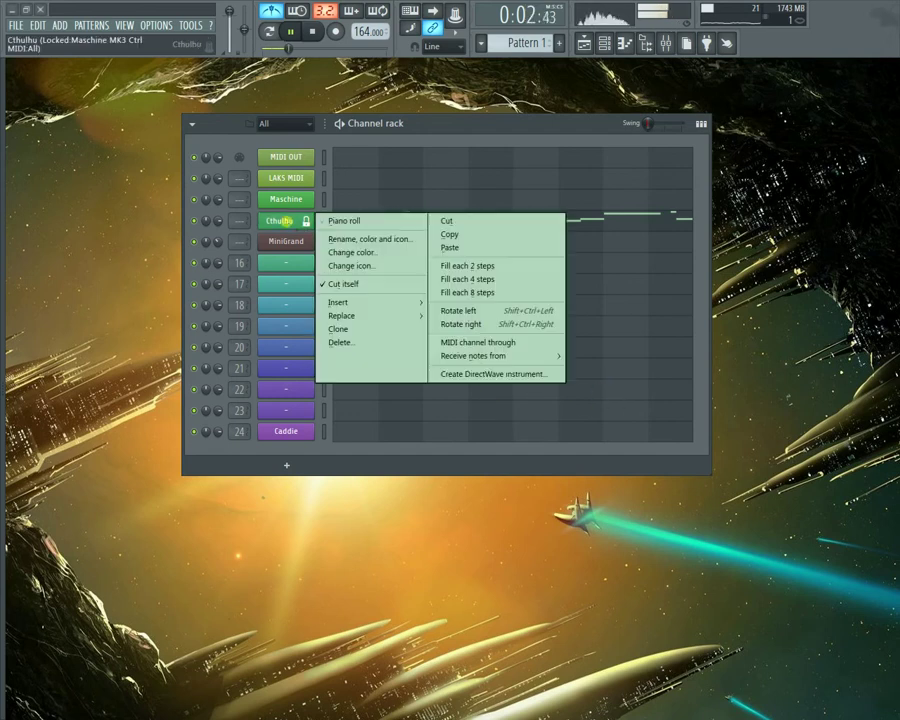
pyautogui.click(338, 223)
pyautogui.hotkey('ctrl', 'a')
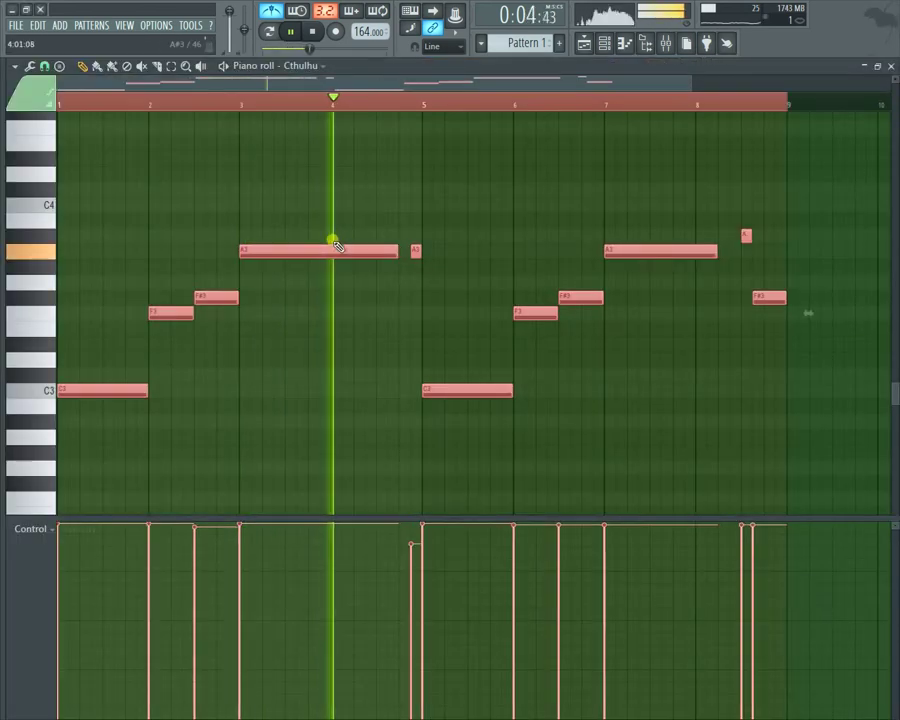
pyautogui.moveTo(480, 578)
pyautogui.mouseDown()
pyautogui.moveTo(4, 348)
pyautogui.moveTo(897, 500)
pyautogui.moveTo(584, 528)
pyautogui.moveTo(715, 523)
pyautogui.mouseUp()
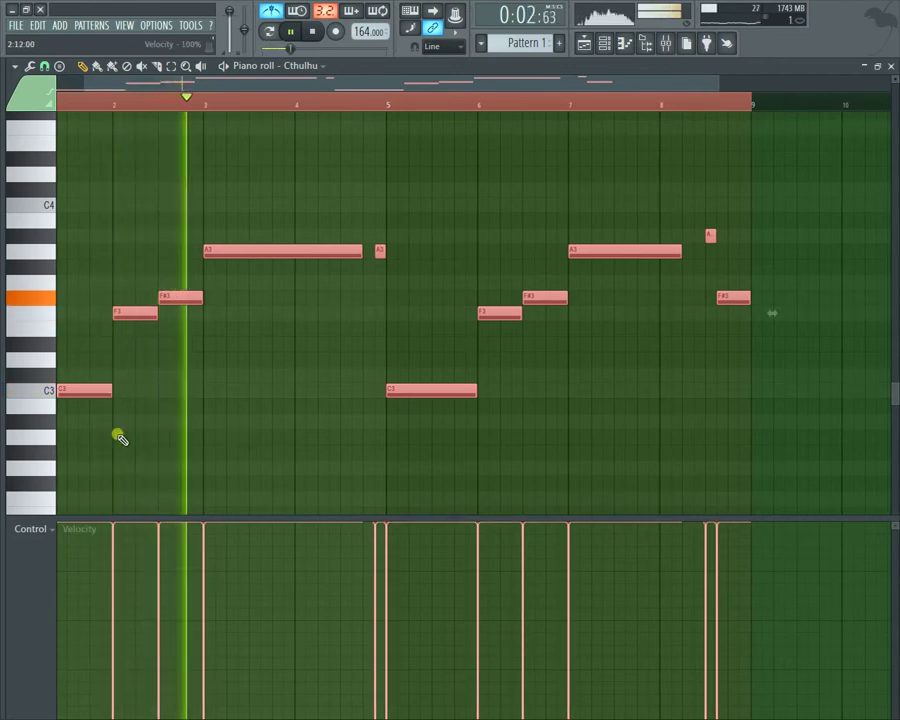
pyautogui.click(891, 66)
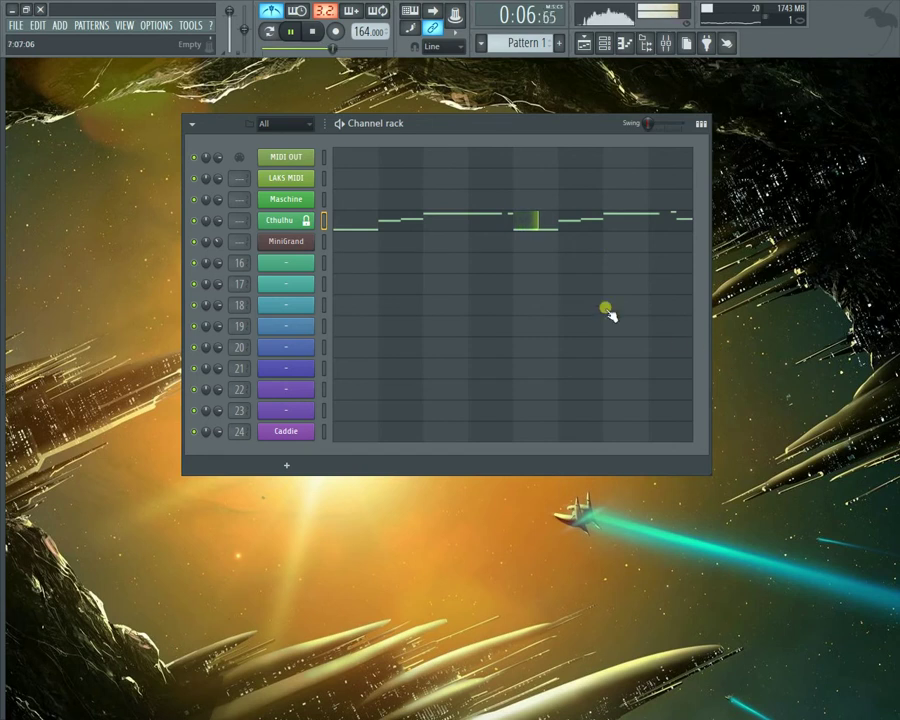
# Step: Lower the tempo to 162 BPM while playing the pattern to judge its speed
pyautogui.click(313, 33)
pyautogui.press('space')
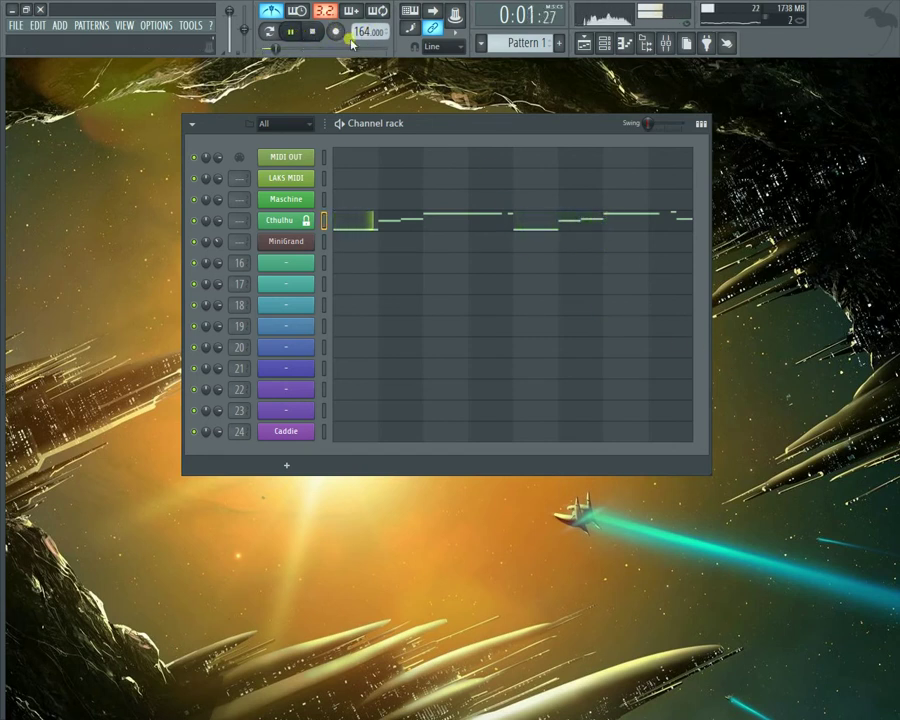
pyautogui.click(318, 35)
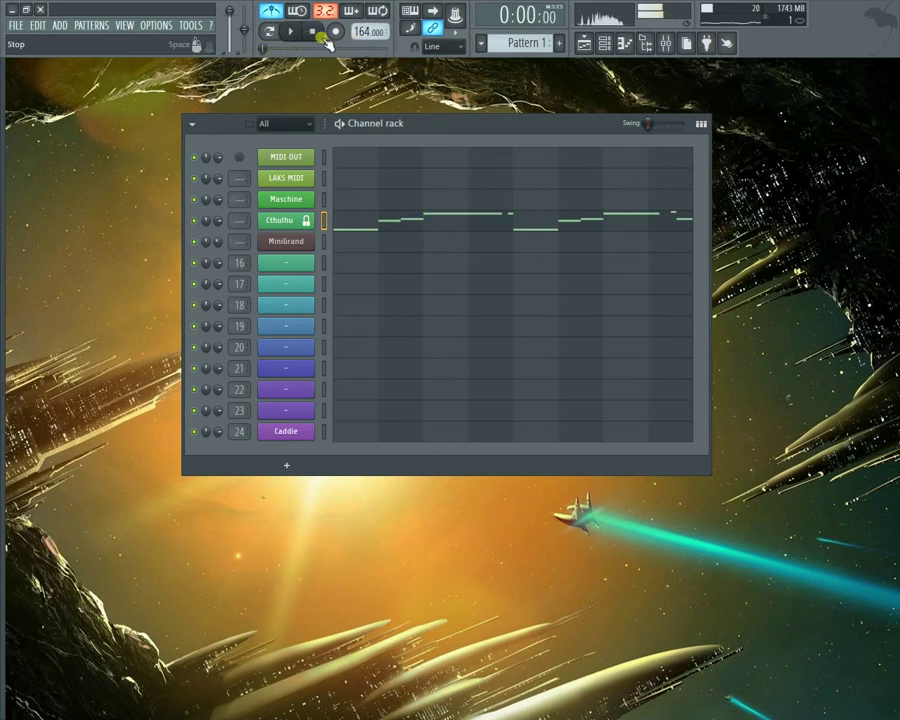
pyautogui.click(293, 34)
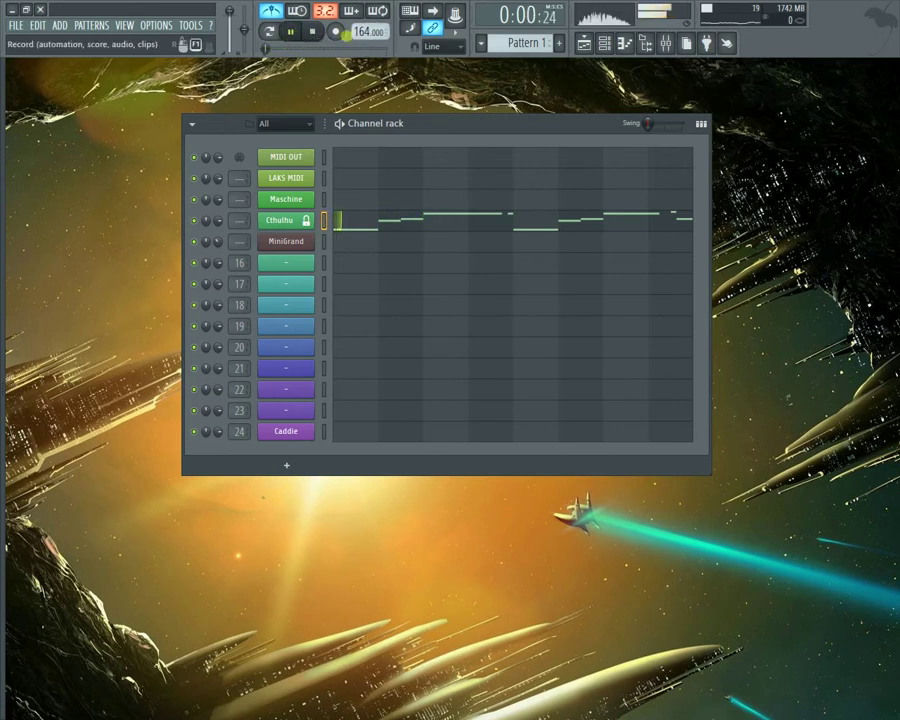
pyautogui.moveTo(369, 31); pyautogui.dragTo(369, 40)
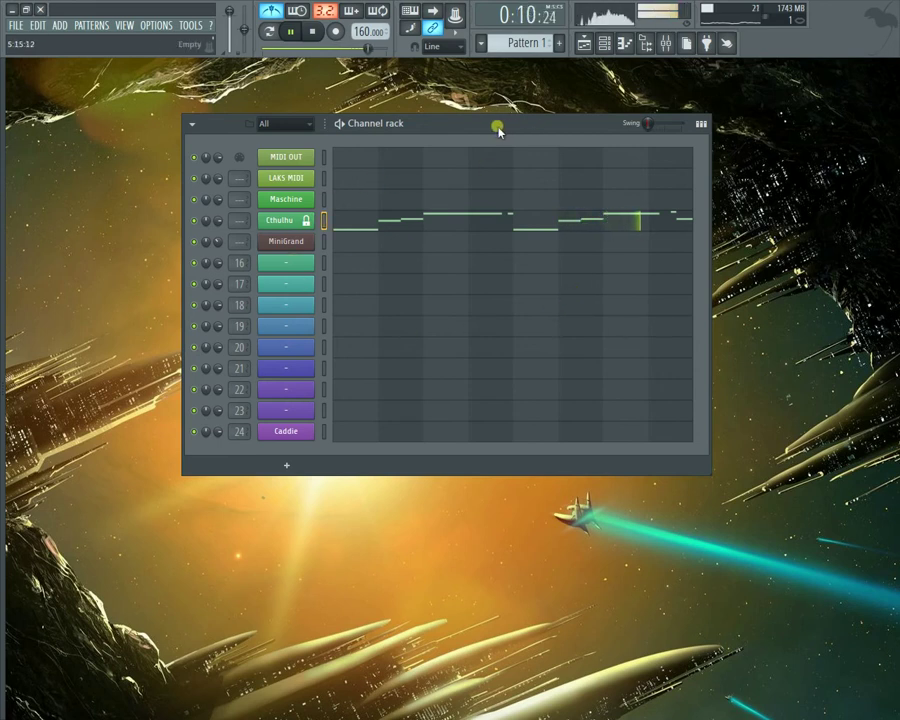
pyautogui.press('space')
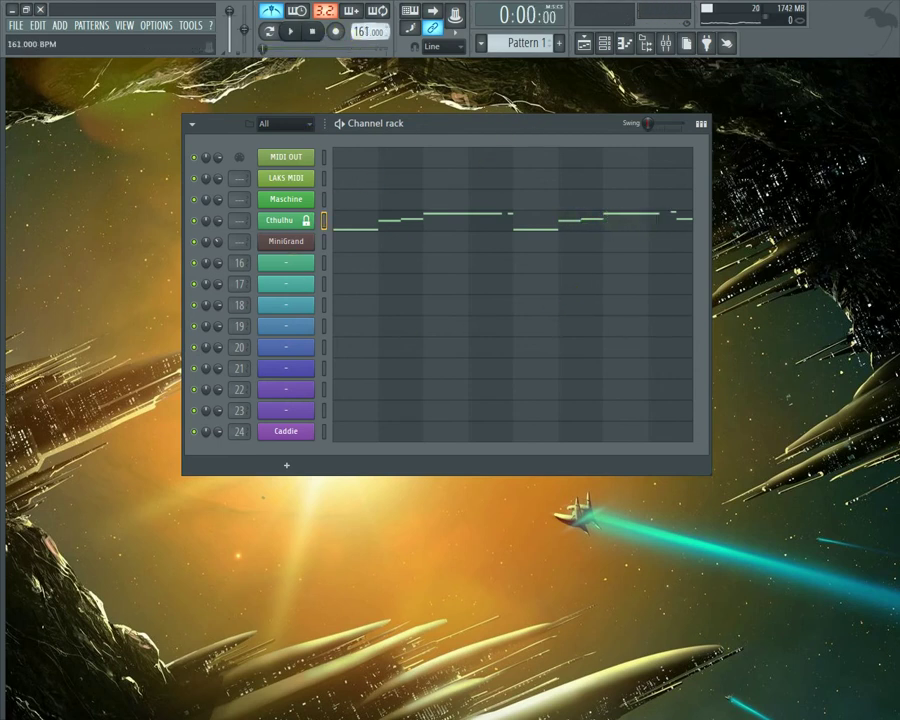
pyautogui.click(290, 31)
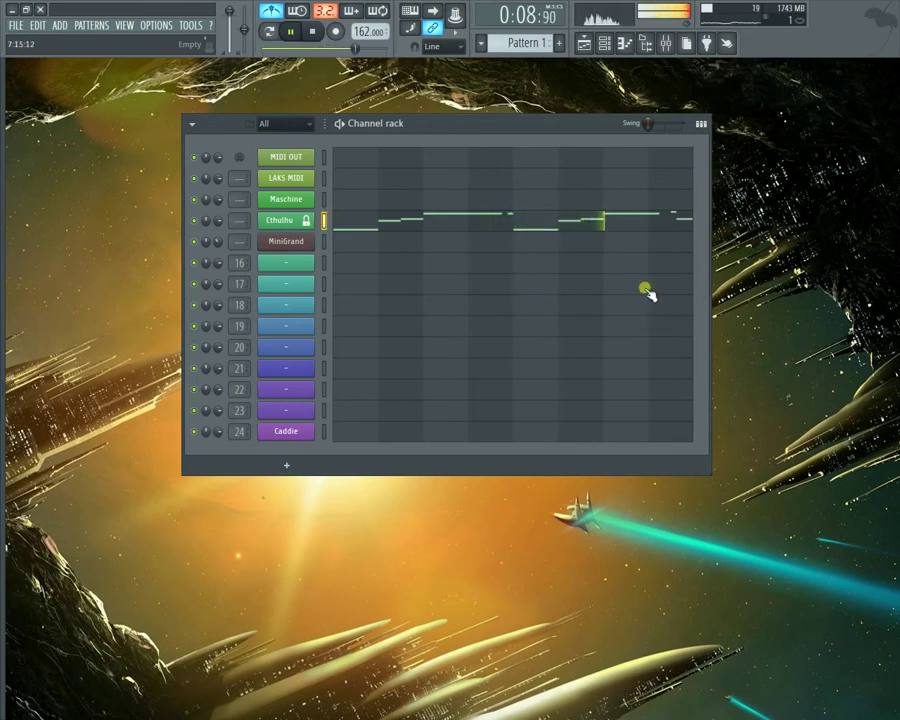
pyautogui.click(315, 31)
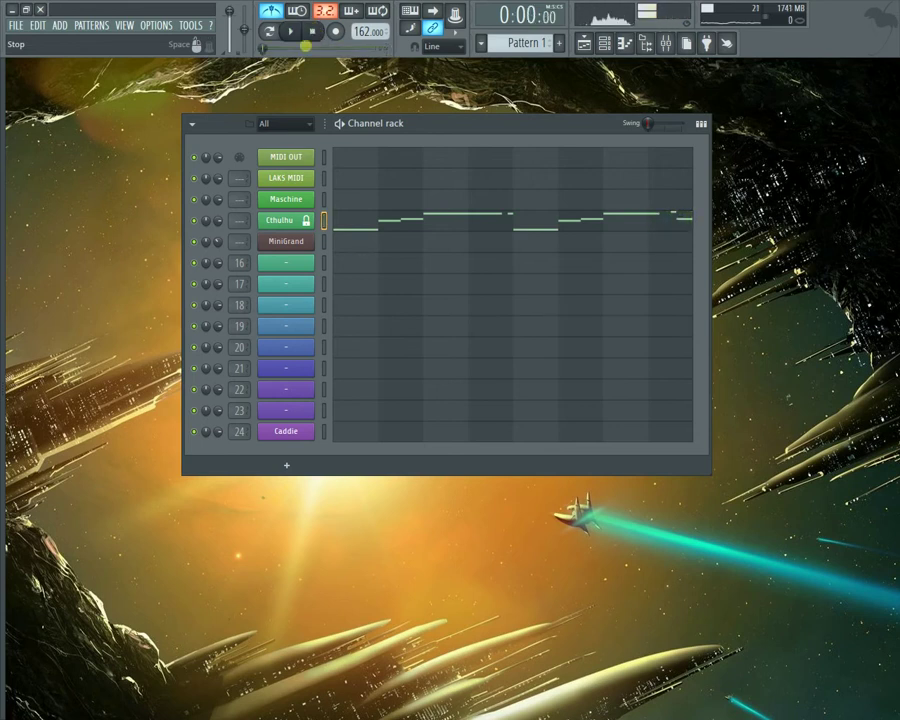
# Step: Extend the Cthulhu notes to close the gaps between them, using a temporary C4 note at bar 9, and close the piano roll
pyautogui.click(295, 220)
pyautogui.press('space')
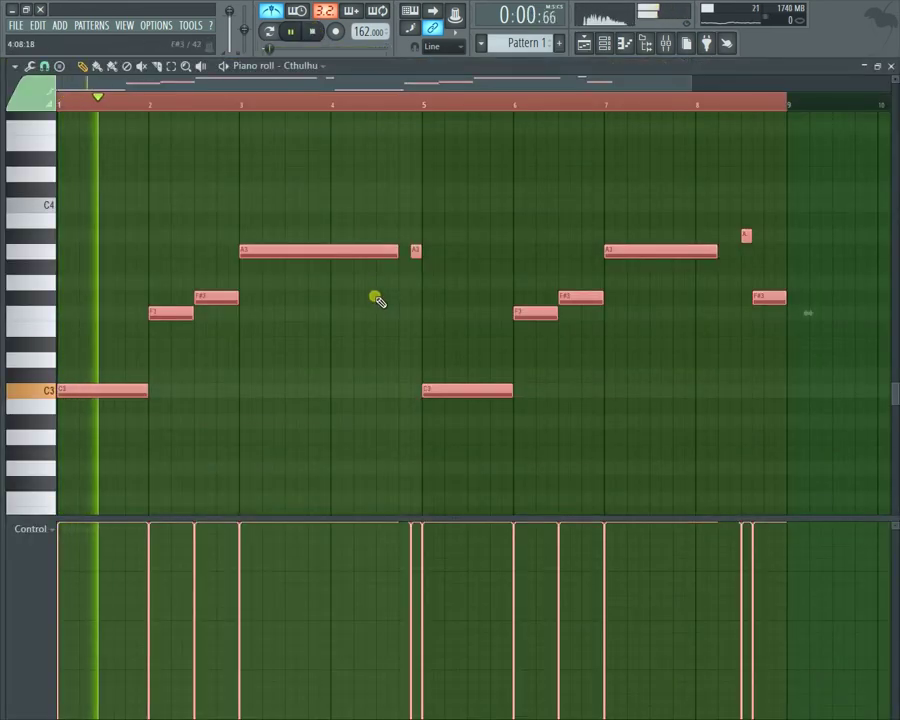
pyautogui.click(790, 204)
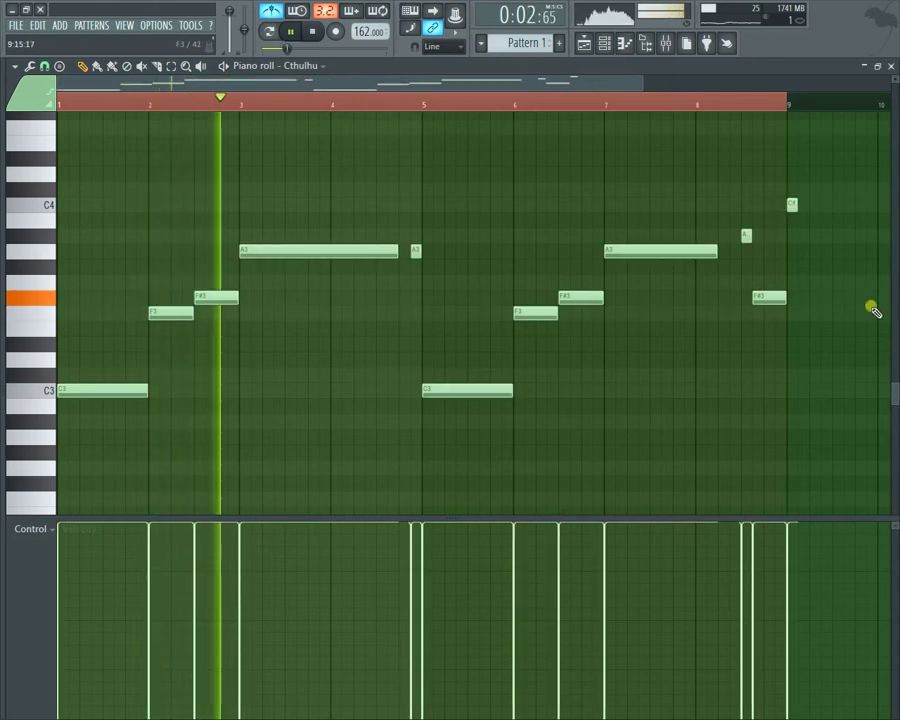
pyautogui.press('space')
pyautogui.press('space')
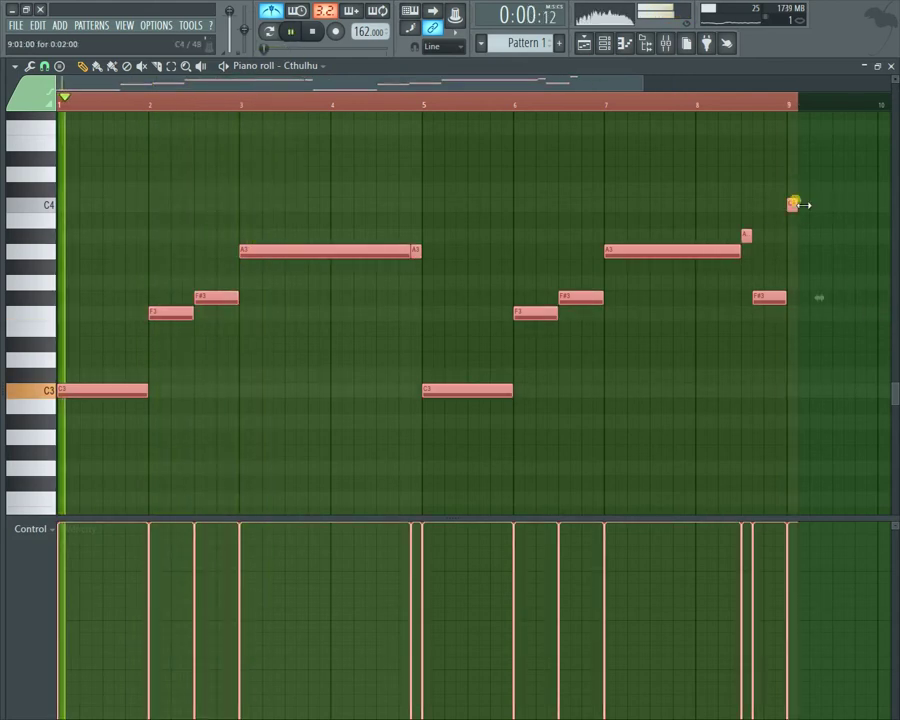
pyautogui.rightClick(790, 204)
pyautogui.click(889, 64)
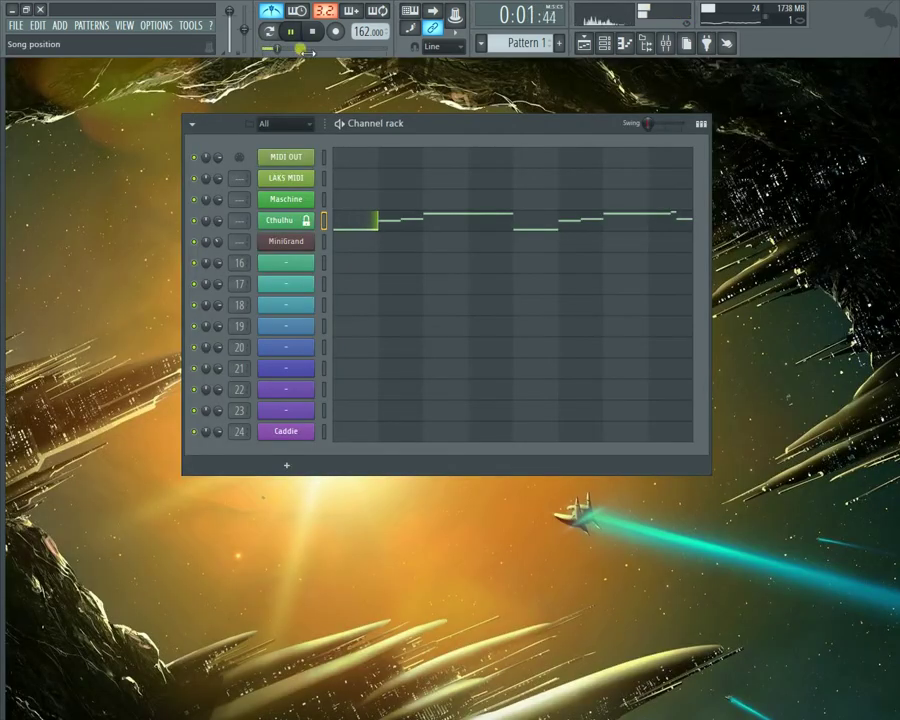
pyautogui.press('space')
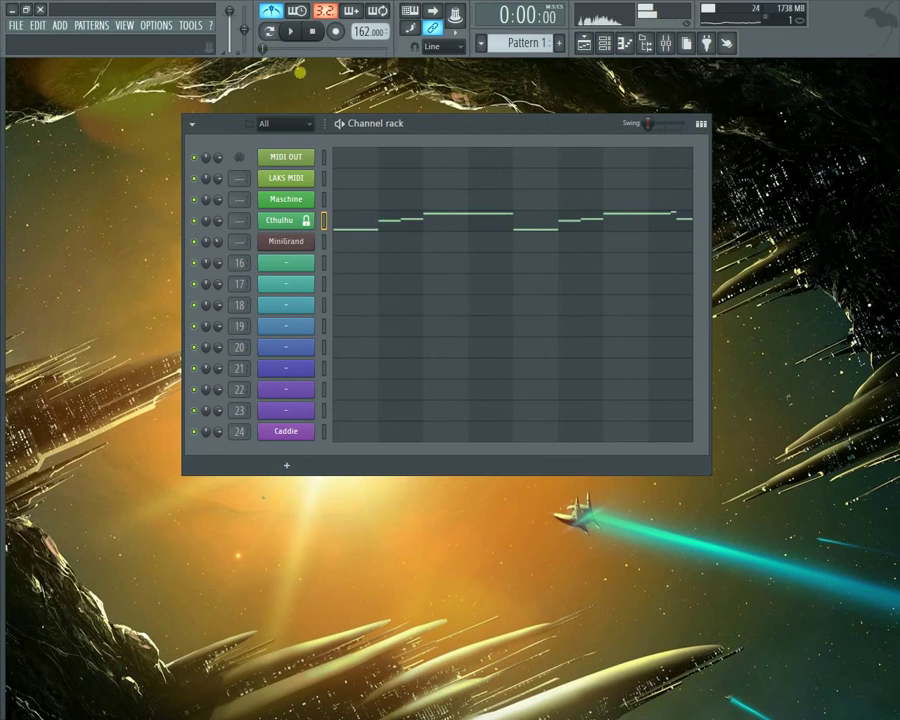
# Step: Replace the empty sampler on channel 16 with Nexus.64, reposition its window and browse its preset categories
pyautogui.rightClick(294, 262)
pyautogui.moveTo(376, 372)
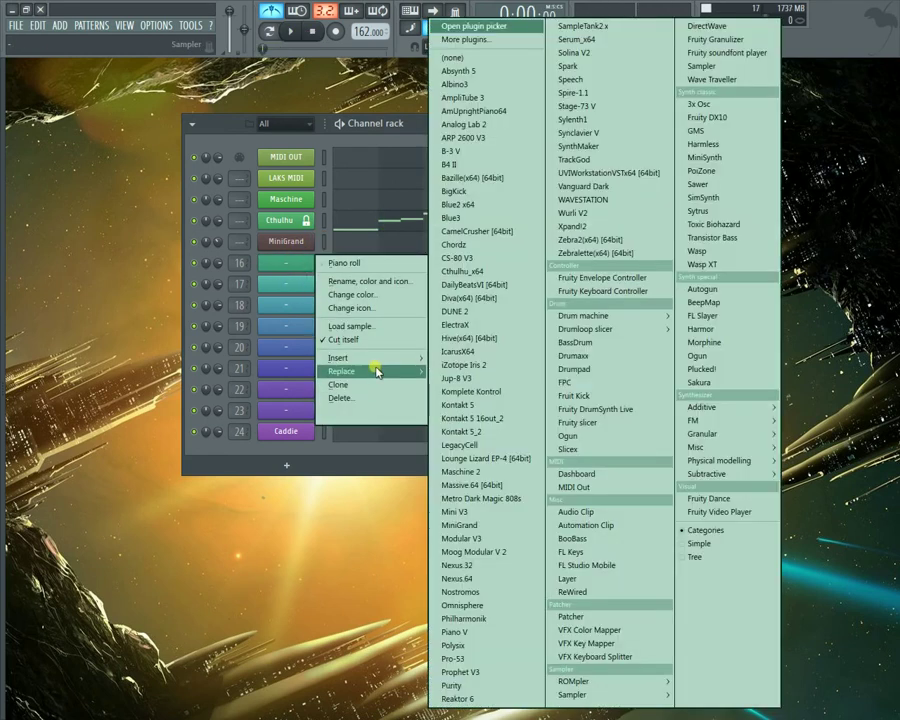
pyautogui.click(470, 579)
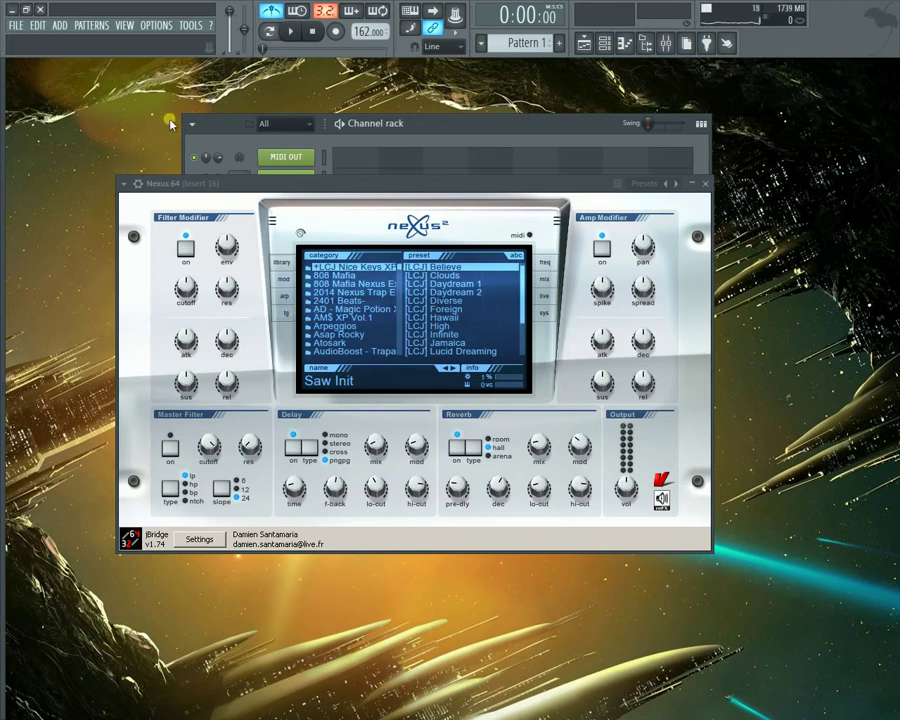
pyautogui.moveTo(305, 182); pyautogui.dragTo(340, 132)
pyautogui.scroll(-10, 440, 272)
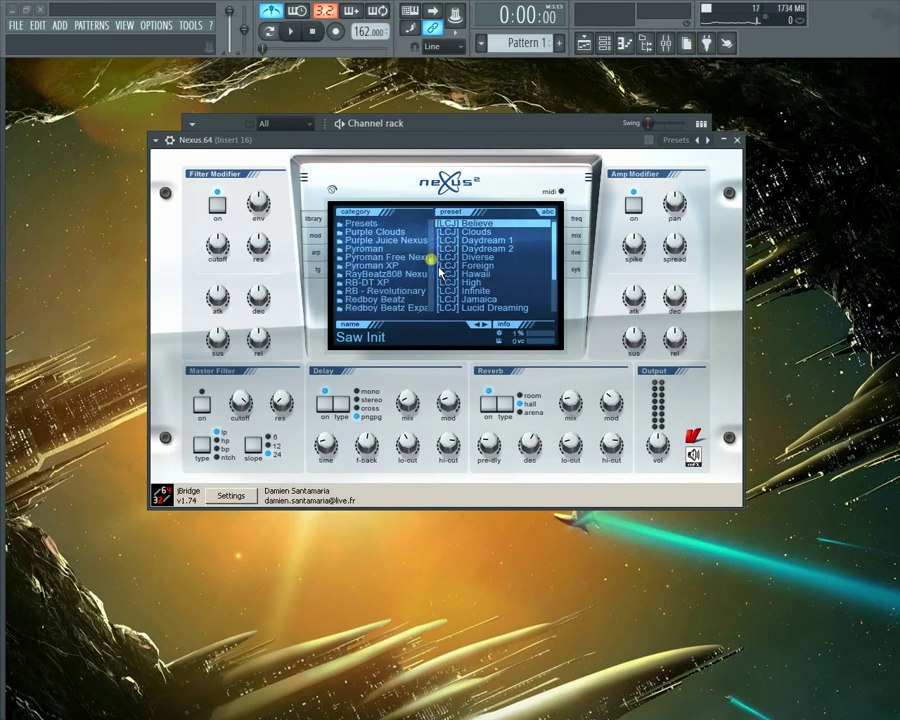
pyautogui.scroll(-10, 440, 272)
pyautogui.scroll(-5, 440, 288)
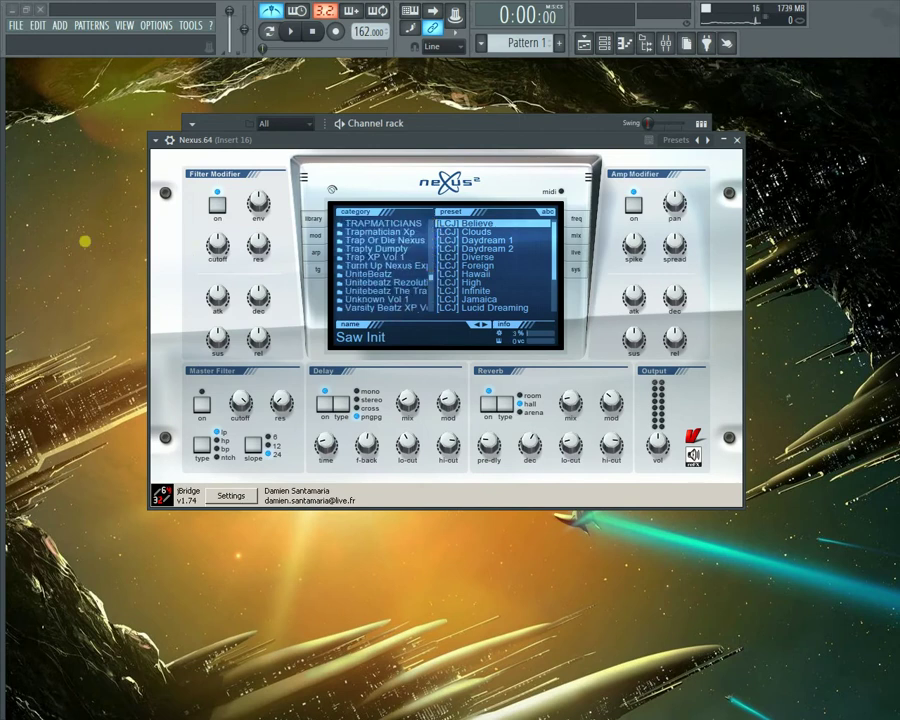
# Step: Widen the browser and show all its content, with the Nexus window moved out of the way
pyautogui.moveTo(7, 250); pyautogui.dragTo(216, 238)
pyautogui.moveTo(362, 141); pyautogui.dragTo(599, 401)
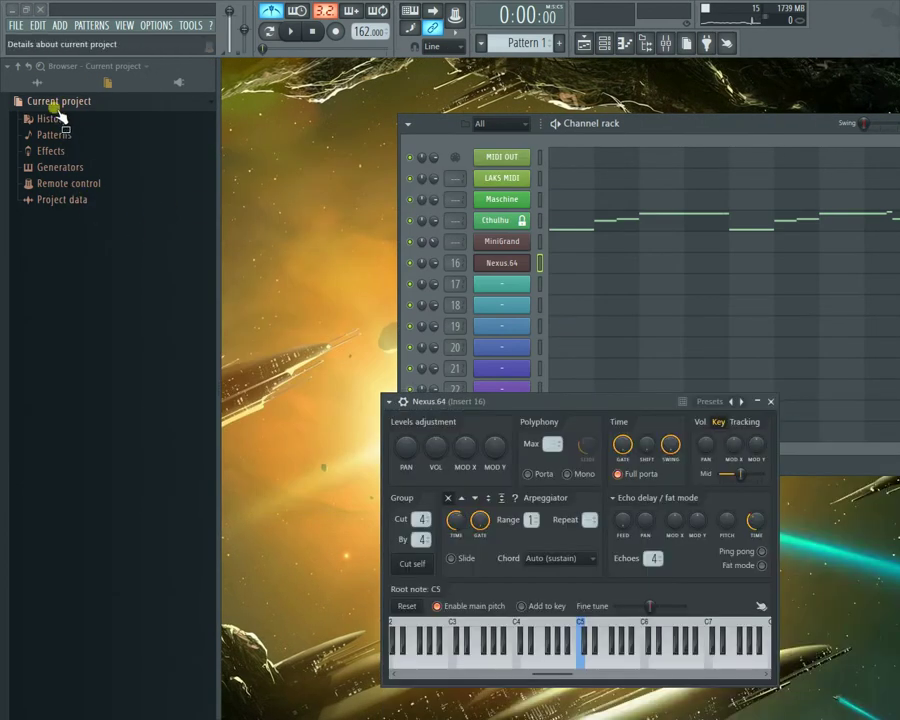
pyautogui.click(38, 83)
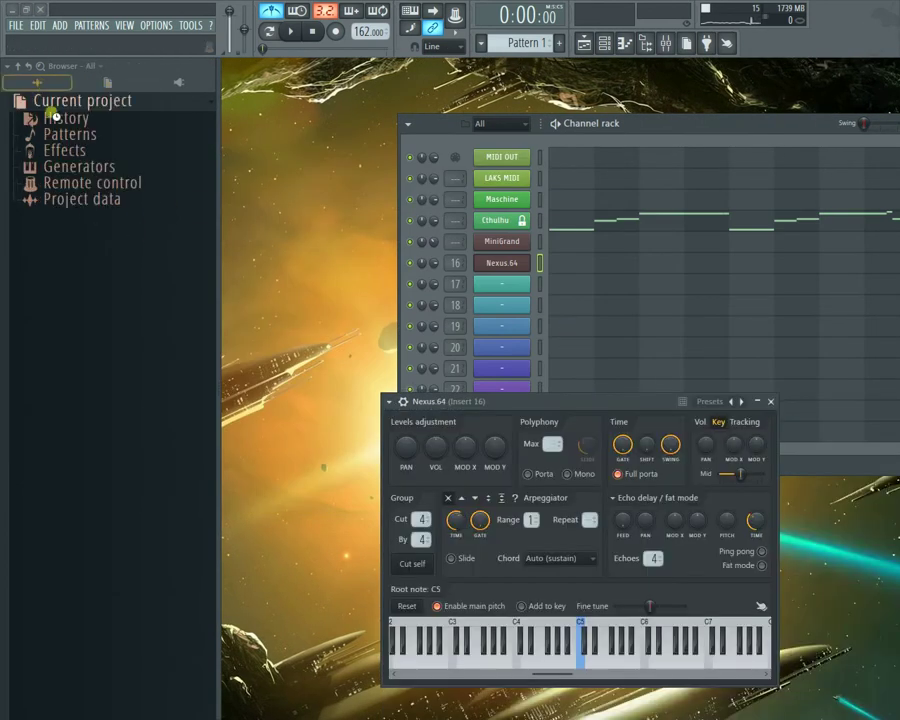
# Step: Collapse the EDISON TUNED DRUMS folder in the browser and expand the + NEXUS CONTENT folder
pyautogui.scroll(10, 98, 155)
pyautogui.click(97, 131)
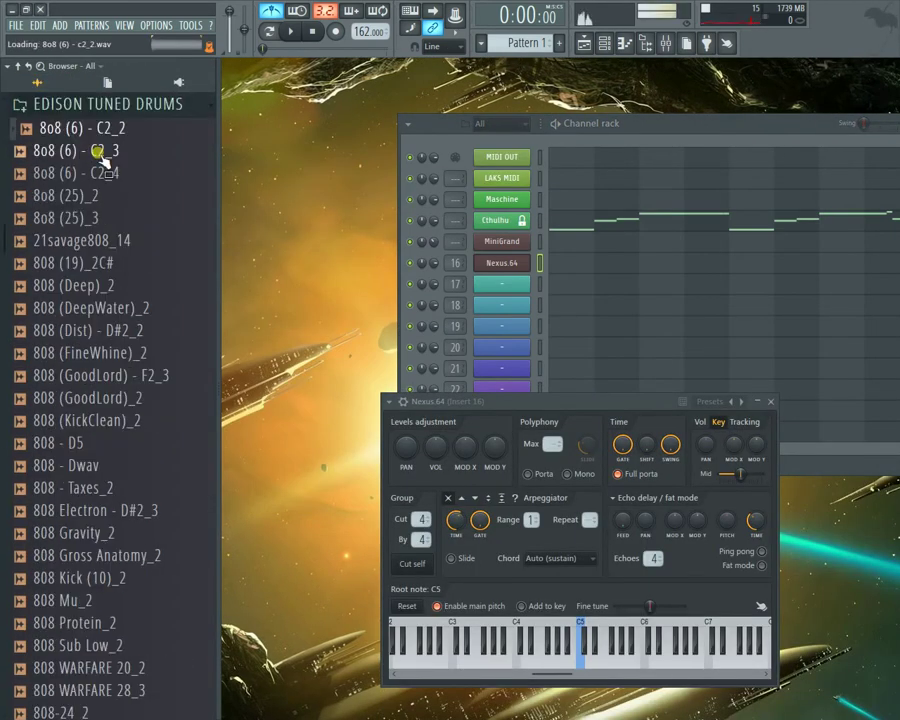
pyautogui.press('Left')
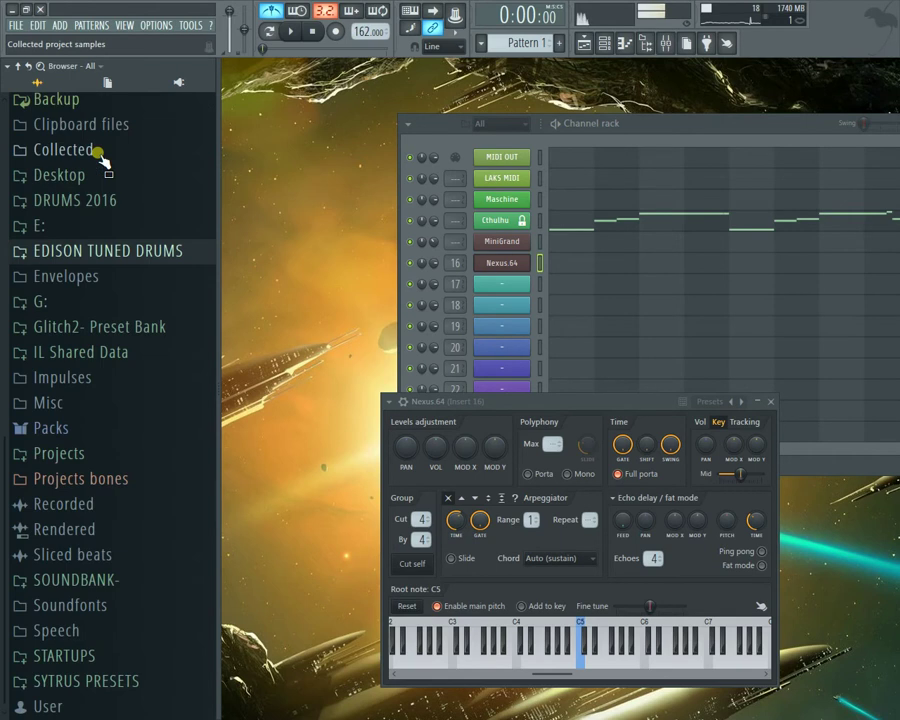
pyautogui.press('Down')
pyautogui.press('Down')
pyautogui.press('Down')
pyautogui.press('Down')
pyautogui.press('Down')
pyautogui.press('Up')
pyautogui.press('Up')
pyautogui.press('Up')
pyautogui.press('Up')
pyautogui.press('Up')
pyautogui.press('Up')
pyautogui.press('Up')
pyautogui.press('Up')
pyautogui.press('Up')
pyautogui.press('Up')
pyautogui.press('Up')
pyautogui.press('Up')
pyautogui.press('Up')
pyautogui.press('Up')
pyautogui.press('Up')
pyautogui.press('Up')
pyautogui.press('Up')
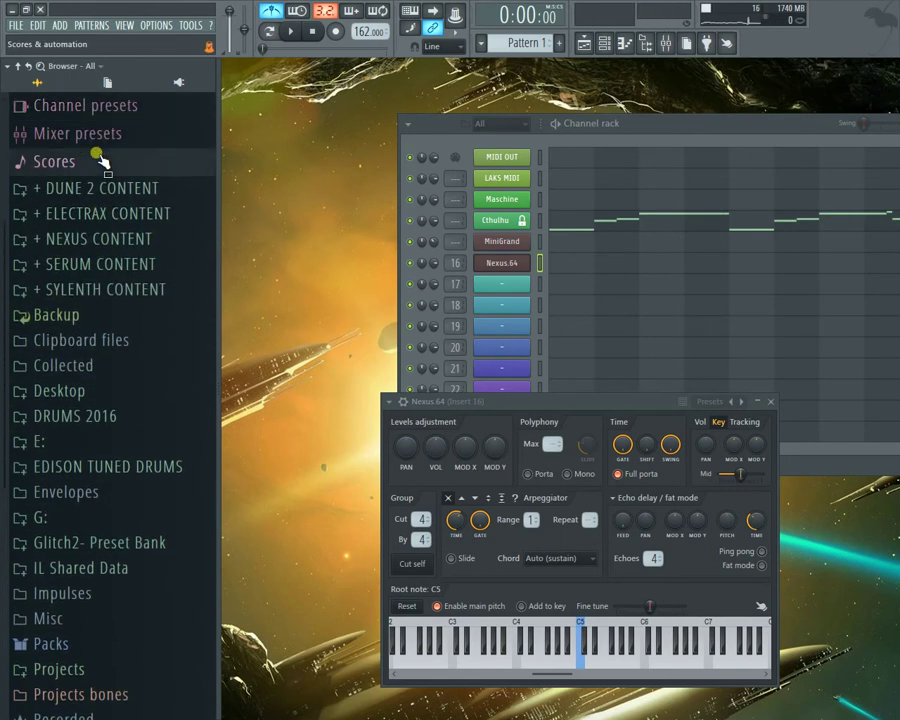
pyautogui.press('Down')
pyautogui.press('Down')
pyautogui.press('Down')
pyautogui.press('Right')
# Step: Close the Nexus window and expand the 1.KEYS folder inside + NEXUS CONTENT
pyautogui.press('Down')
pyautogui.press('Down')
pyautogui.press('Down')
pyautogui.press('Down')
pyautogui.press('Down')
pyautogui.press('Down')
pyautogui.press('Down')
pyautogui.press('Down')
pyautogui.press('Down')
pyautogui.press('Down')
pyautogui.press('Down')
pyautogui.press('Down')
pyautogui.press('Down')
pyautogui.press('Down')
pyautogui.press('Down')
pyautogui.press('Down')
pyautogui.press('Down')
pyautogui.press('Down')
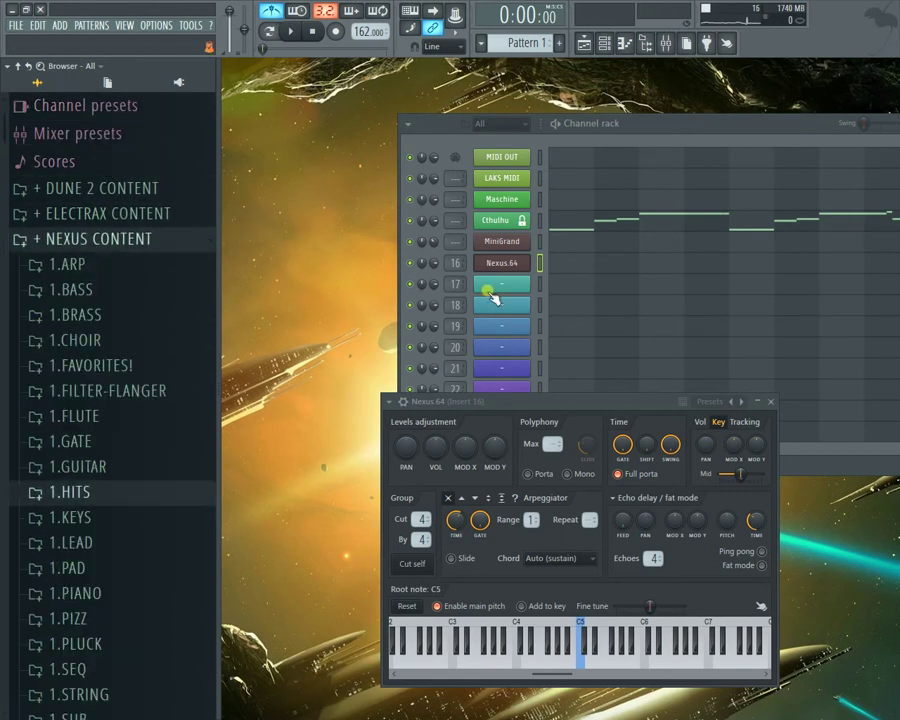
pyautogui.press('Up')
pyautogui.press('Up')
pyautogui.press('Up')
pyautogui.press('Up')
pyautogui.press('Up')
pyautogui.press('Up')
pyautogui.press('Up')
pyautogui.press('Up')
pyautogui.press('Up')
pyautogui.press('Up')
pyautogui.press('Down')
pyautogui.press('Down')
pyautogui.press('Down')
pyautogui.press('Down')
pyautogui.press('Down')
pyautogui.press('Down')
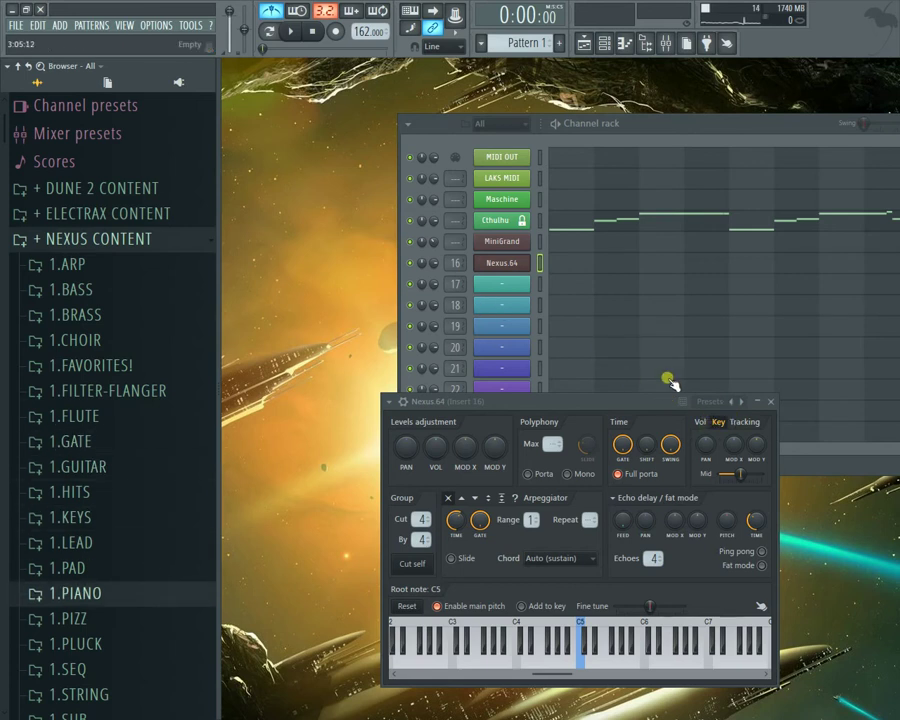
pyautogui.click(771, 402)
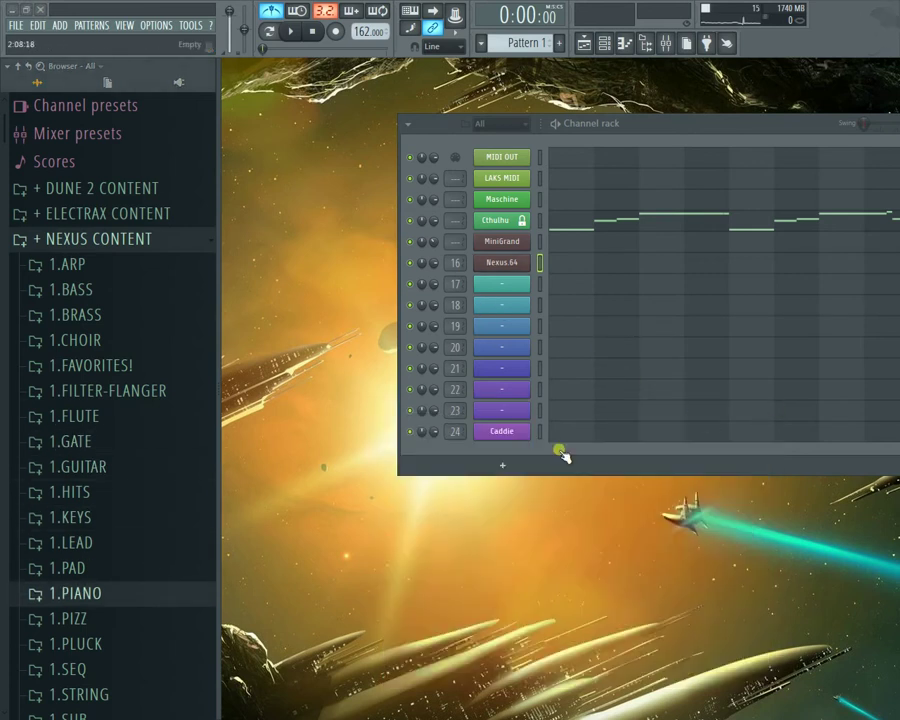
pyautogui.click(143, 522)
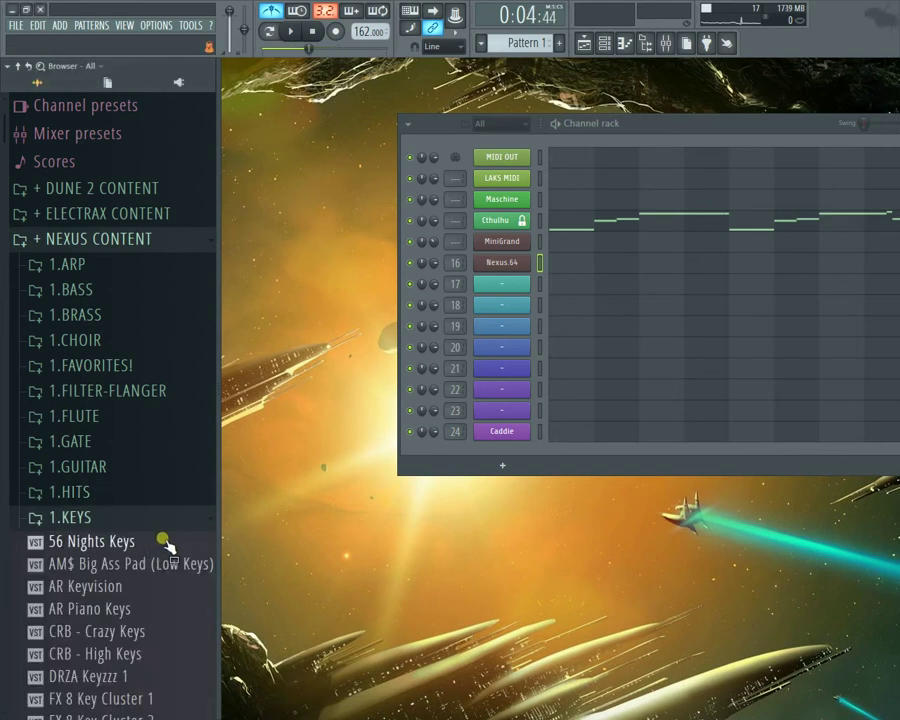
# Step: Collapse and re-expand the + NEXUS CONTENT folder and look through its subfolders and 1.KEYS presets
pyautogui.press('Left')
pyautogui.press('Left')
pyautogui.press('Down')
pyautogui.press('Up')
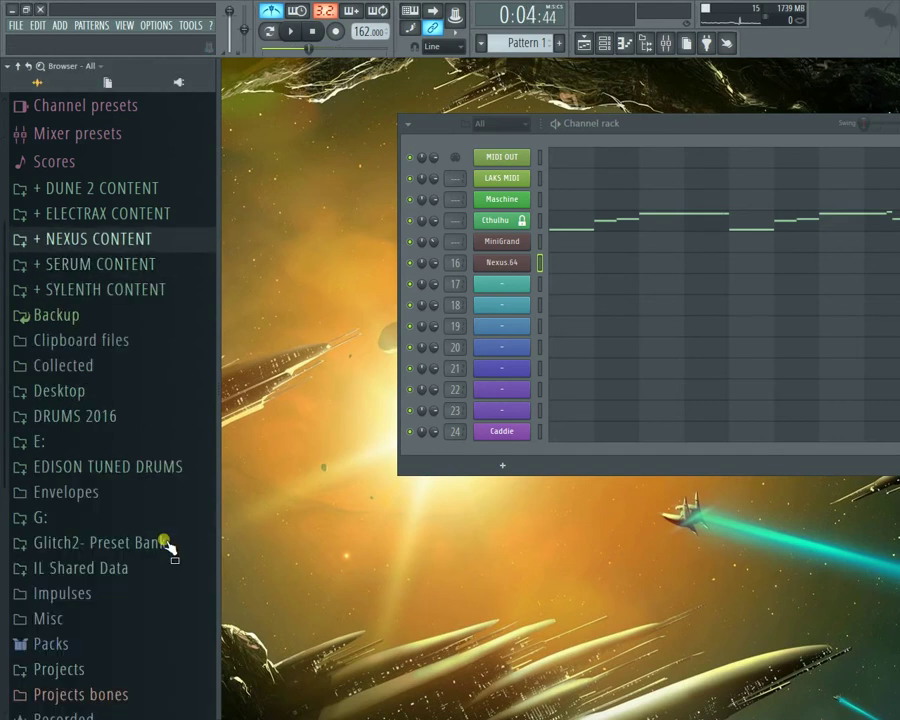
pyautogui.press('Right')
pyautogui.press('Up')
pyautogui.press('Up')
pyautogui.press('Up')
pyautogui.press('Down')
pyautogui.press('Down')
pyautogui.press('Down')
pyautogui.press('Down')
pyautogui.press('Down')
pyautogui.press('Down')
pyautogui.press('Down')
pyautogui.press('Down')
pyautogui.press('Down')
pyautogui.press('Down')
pyautogui.press('Down')
pyautogui.press('Down')
pyautogui.press('Down')
pyautogui.press('Down')
pyautogui.press('Down')
pyautogui.press('Down')
pyautogui.press('Down')
pyautogui.press('Down')
pyautogui.press('Down')
pyautogui.press('Down')
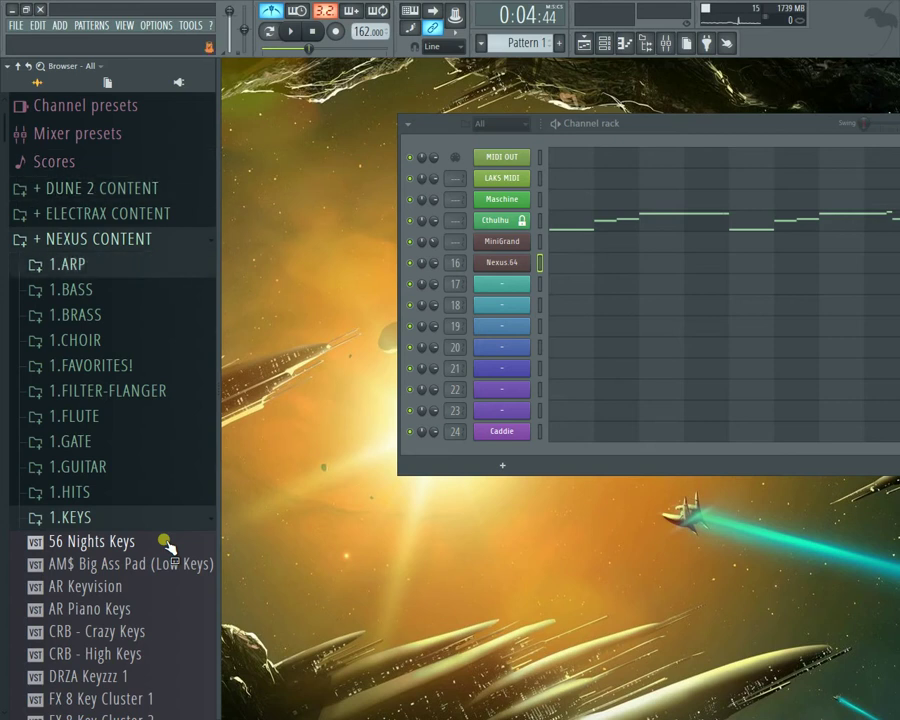
pyautogui.press('Up')
pyautogui.press('Up')
pyautogui.press('Up')
pyautogui.press('Up')
pyautogui.press('Up')
pyautogui.press('Up')
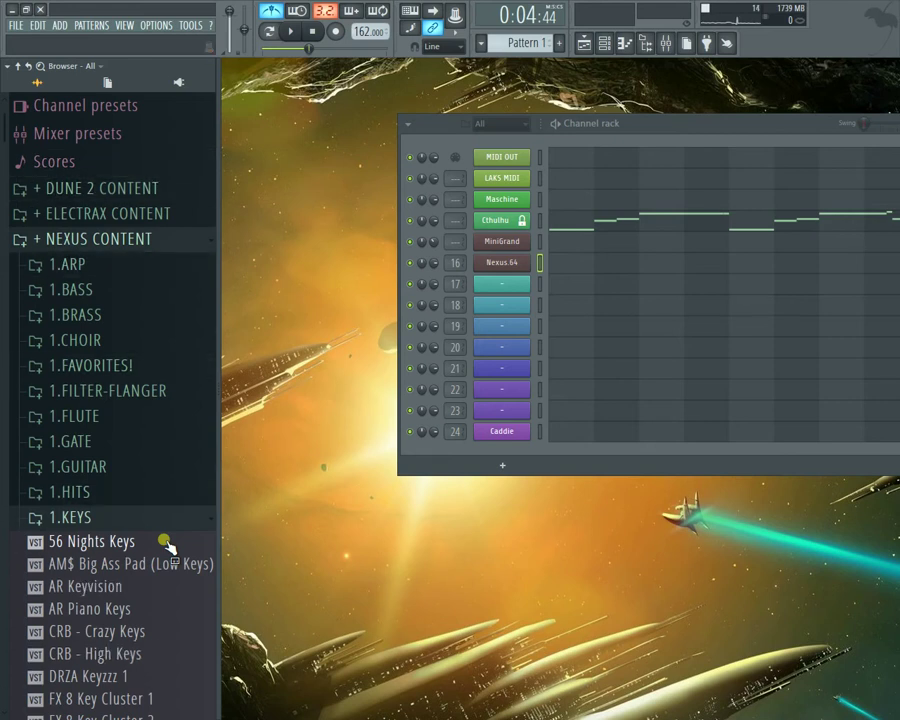
# Step: Collapse the 1.KEYS folder and expand the 1.PAD folder inside + NEXUS CONTENT
pyautogui.press('Left')
pyautogui.press('Down')
pyautogui.press('Down')
pyautogui.press('Down')
pyautogui.press('Up')
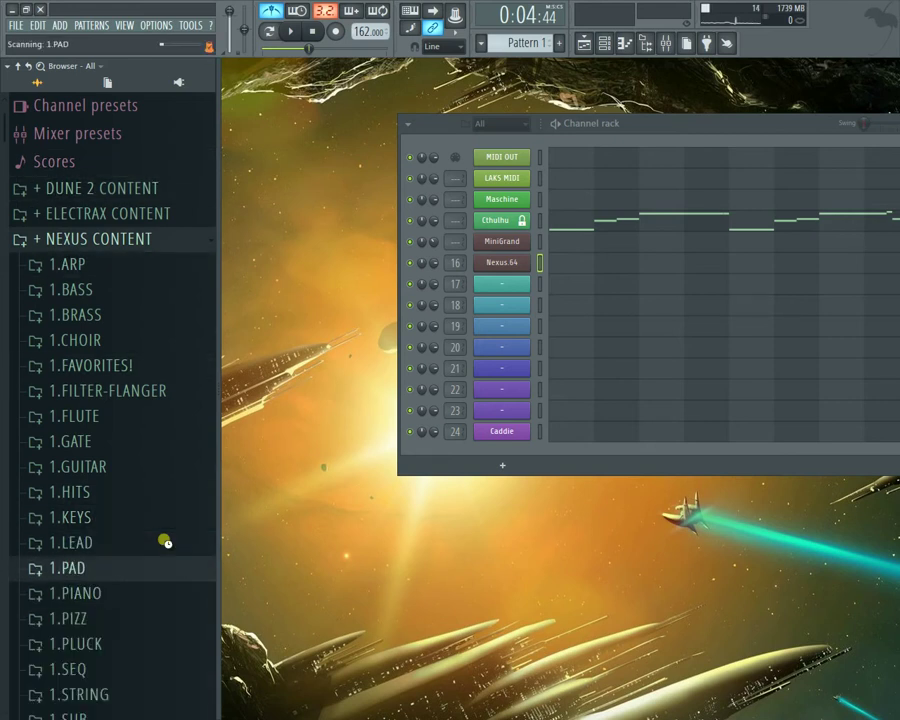
pyautogui.press('Right')
# Step: Browse the presets in the 1.PAD folder down to BAZZA BDAY - PAD
pyautogui.press('Down')
pyautogui.press('Down')
pyautogui.press('Down')
pyautogui.press('Down')
pyautogui.press('Down')
pyautogui.press('Down')
pyautogui.press('Down')
pyautogui.press('Down')
pyautogui.press('Down')
pyautogui.press('Down')
pyautogui.press('Down')
pyautogui.press('Down')
pyautogui.press('Down')
pyautogui.press('Down')
pyautogui.press('Down')
pyautogui.press('Down')
pyautogui.press('Down')
pyautogui.press('Down')
pyautogui.press('Down')
pyautogui.press('Down')
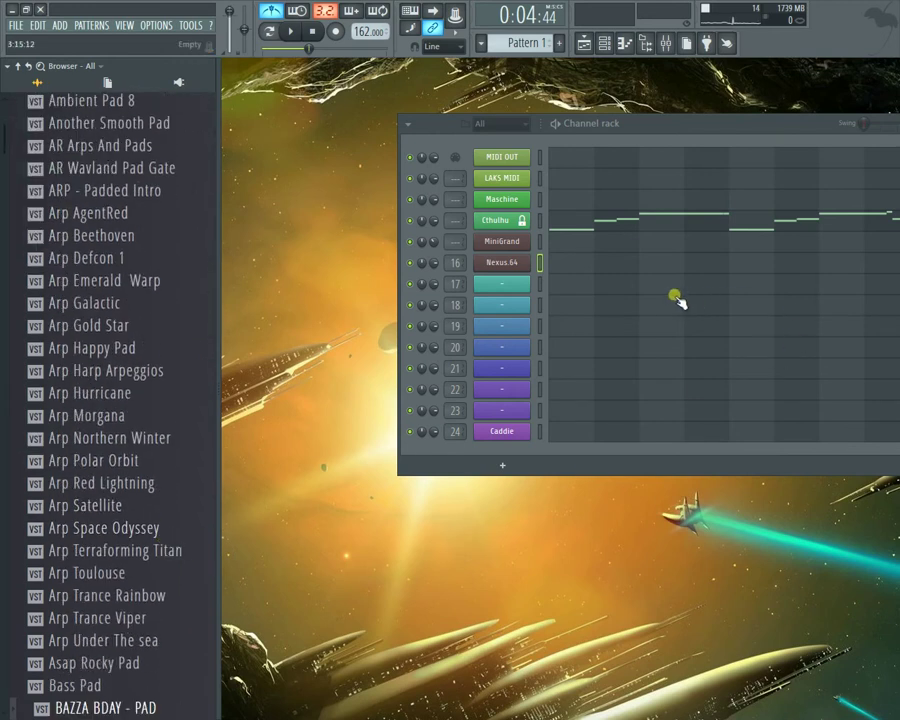
# Step: Set the MIDI input port in the Nexus.64 channel's plugin settings and close its window
pyautogui.click(520, 268)
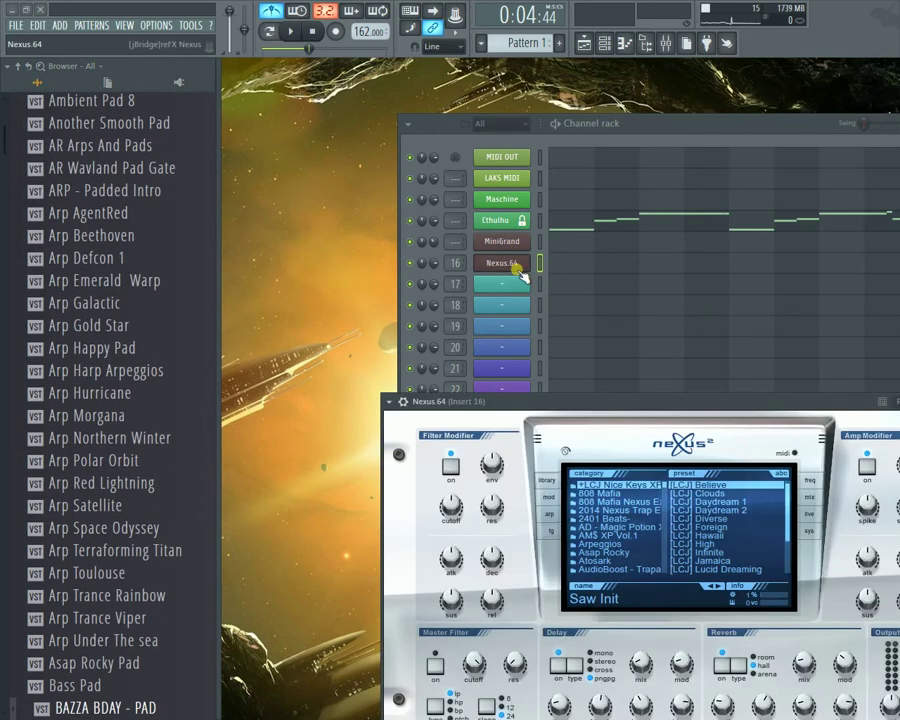
pyautogui.click(402, 401)
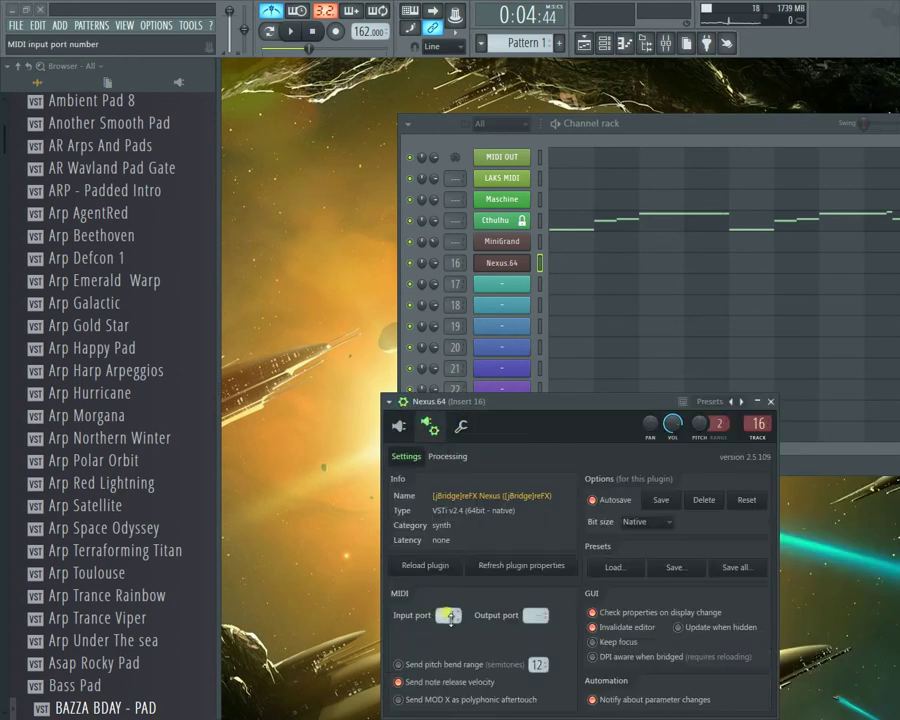
pyautogui.scroll(3, 451, 617)
pyautogui.click(772, 403)
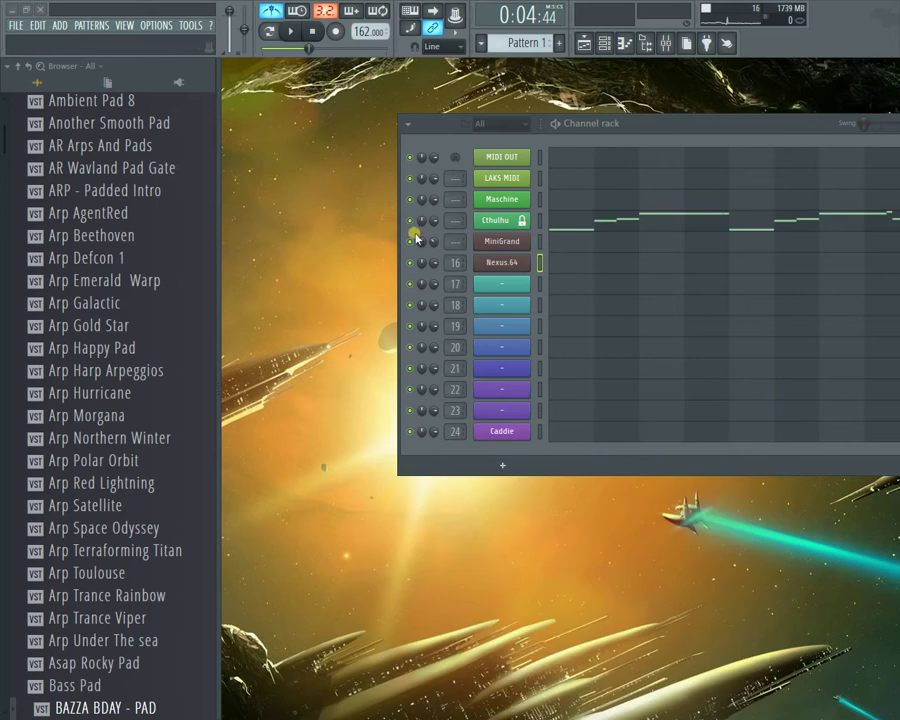
# Step: Mute the MiniGrand channel and play the pattern briefly while checking the chords in the Cthulhu window
pyautogui.click(409, 241)
pyautogui.press('space')
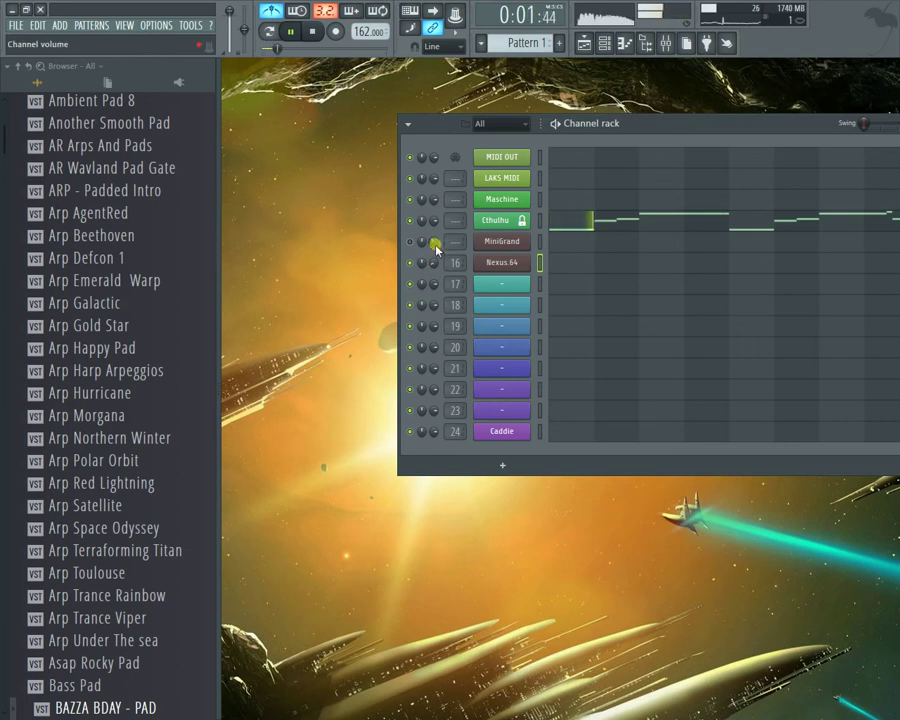
pyautogui.click(494, 222)
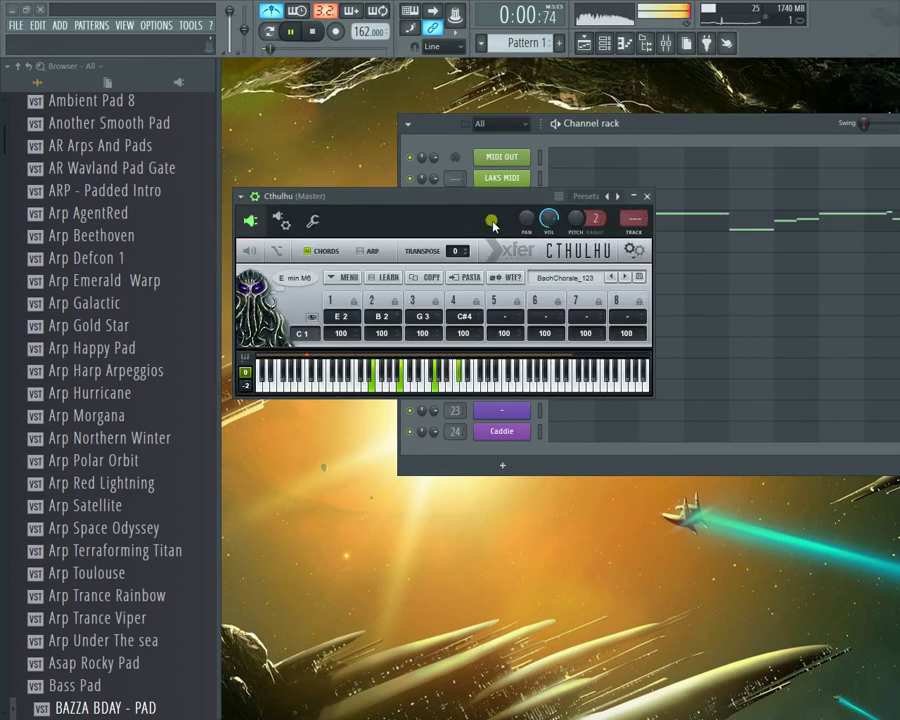
pyautogui.press('space')
pyautogui.click(634, 197)
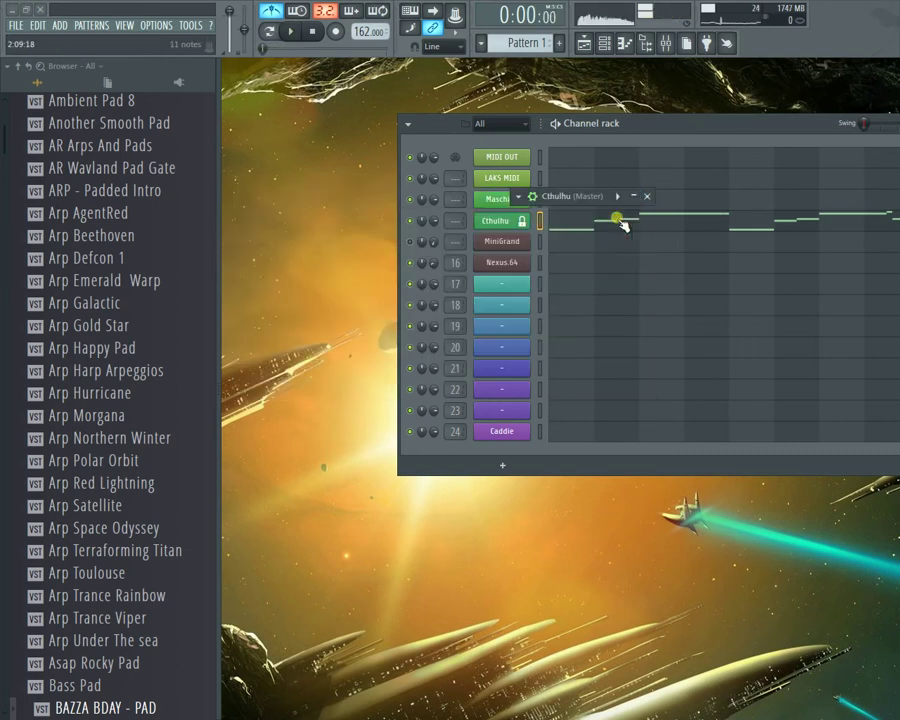
# Step: Show the Nexus.64 plugin interface and load the Arp Terraforming Titan preset from 1.PAD into it, auditioning it with the pattern
pyautogui.click(515, 258)
pyautogui.click(405, 428)
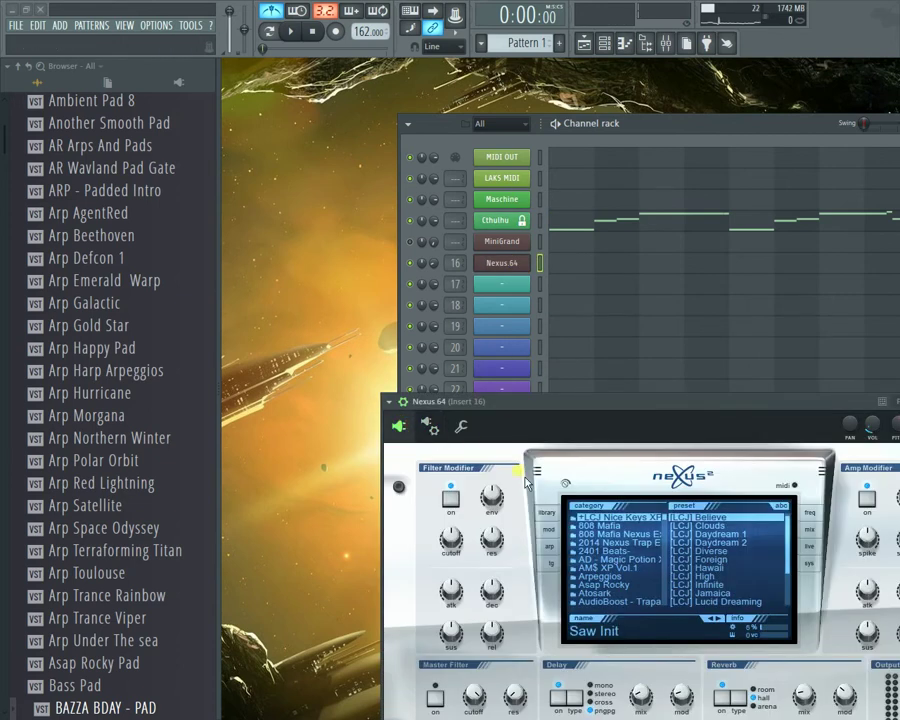
pyautogui.click(148, 345)
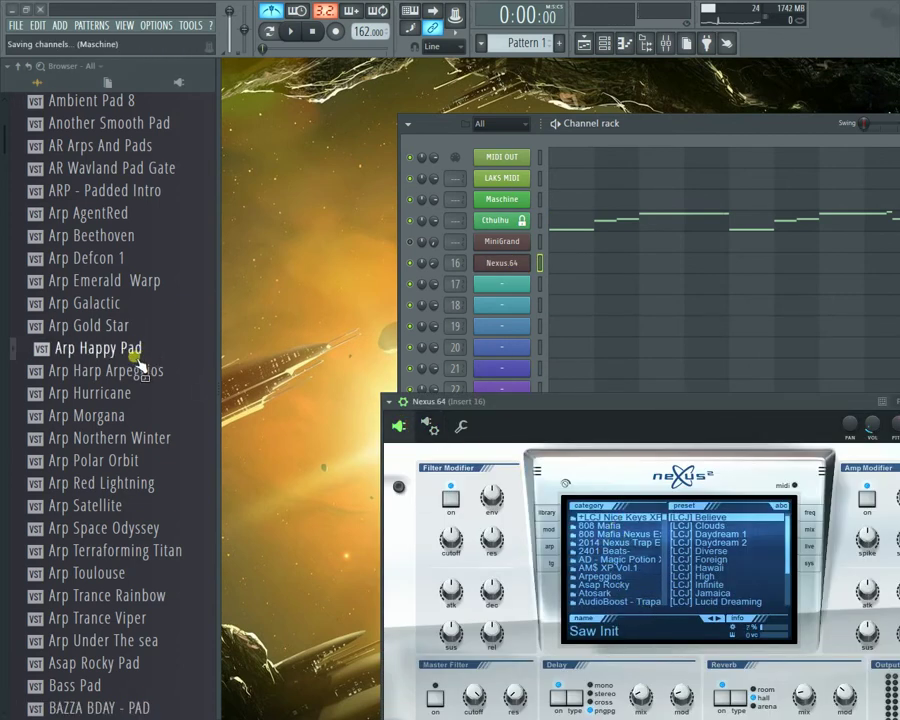
pyautogui.press('Down')
pyautogui.press('Down')
pyautogui.press('Down')
pyautogui.press('Down')
pyautogui.press('Down')
pyautogui.press('Down')
pyautogui.press('Down')
pyautogui.press('Down')
pyautogui.press('Down')
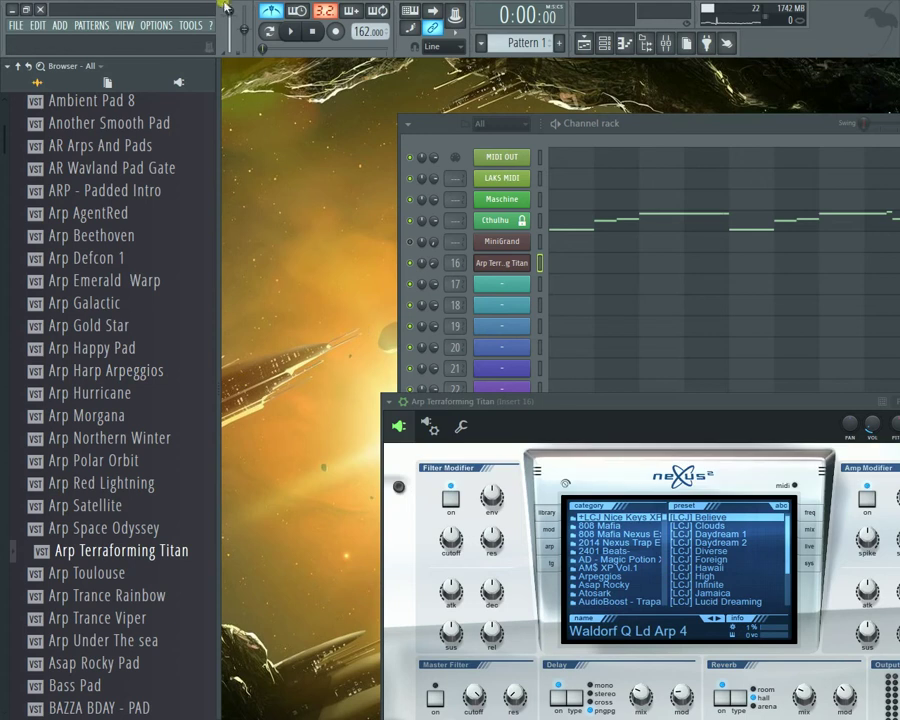
pyautogui.click(290, 31)
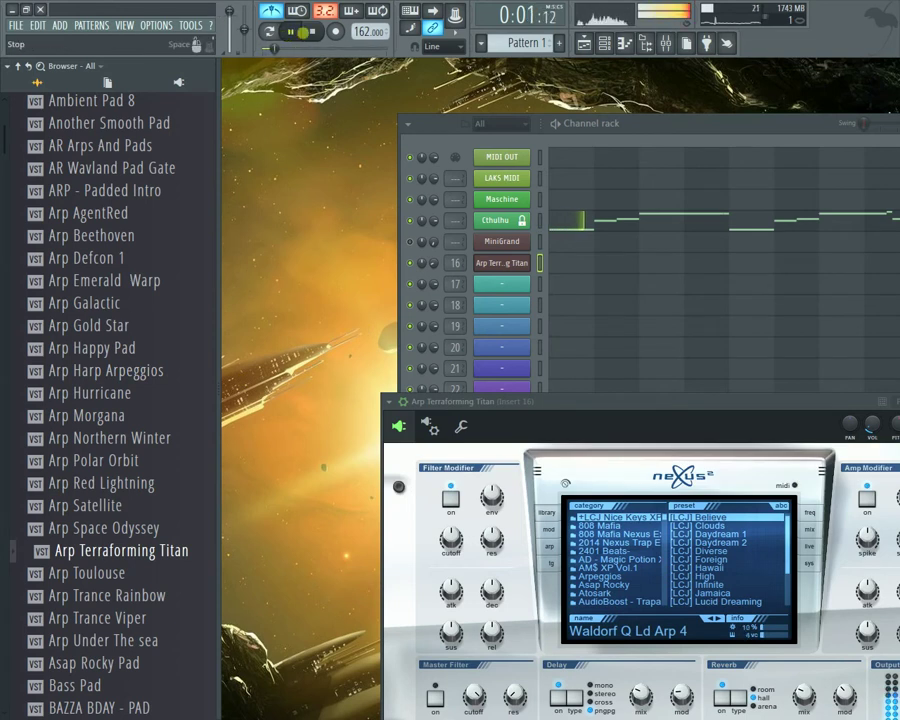
pyautogui.click(313, 33)
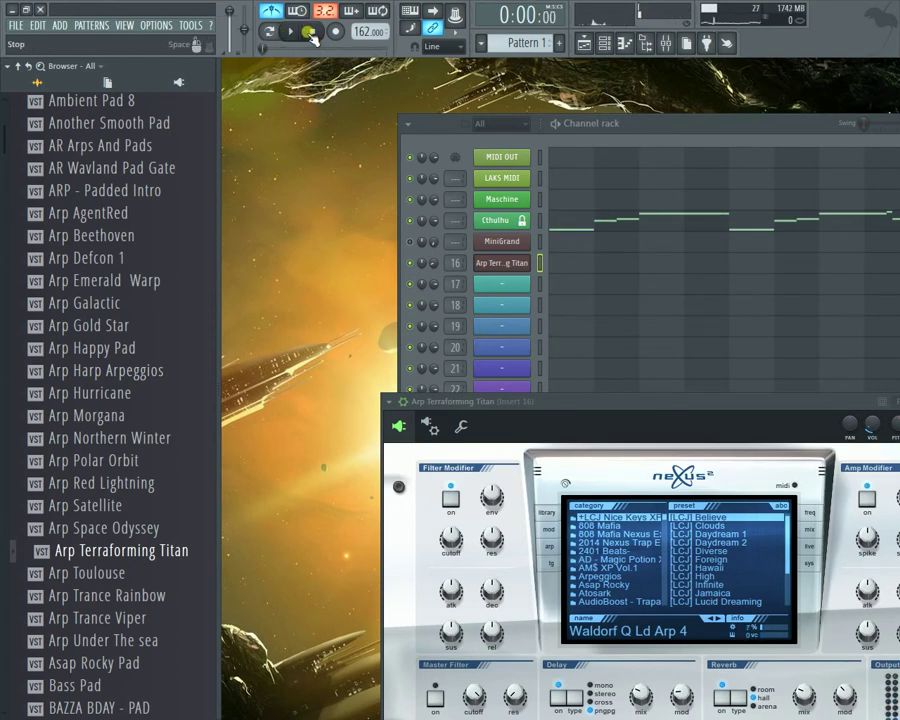
# Step: Load the BAZZA PAD LINGA preset into the Nexus channel and play the pattern with it
pyautogui.press('Down')
pyautogui.press('Down')
pyautogui.press('Down')
pyautogui.press('Down')
pyautogui.press('Down')
pyautogui.press('Down')
pyautogui.press('Down')
pyautogui.press('Down')
pyautogui.press('Down')
pyautogui.press('Down')
pyautogui.press('Down')
pyautogui.press('Down')
pyautogui.press('Down')
pyautogui.press('Down')
pyautogui.press('Down')
pyautogui.press('Down')
pyautogui.press('Down')
pyautogui.press('Down')
pyautogui.press('Down')
pyautogui.press('Down')
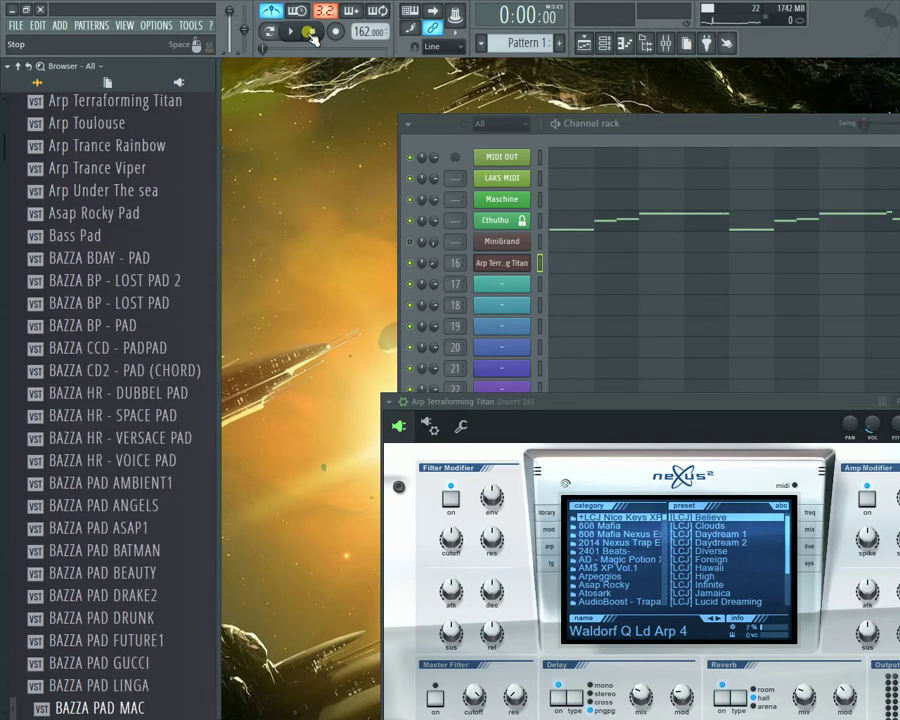
pyautogui.press('Up')
pyautogui.press('Up')
pyautogui.press('Up')
pyautogui.press('Up')
pyautogui.press('Up')
pyautogui.press('Up')
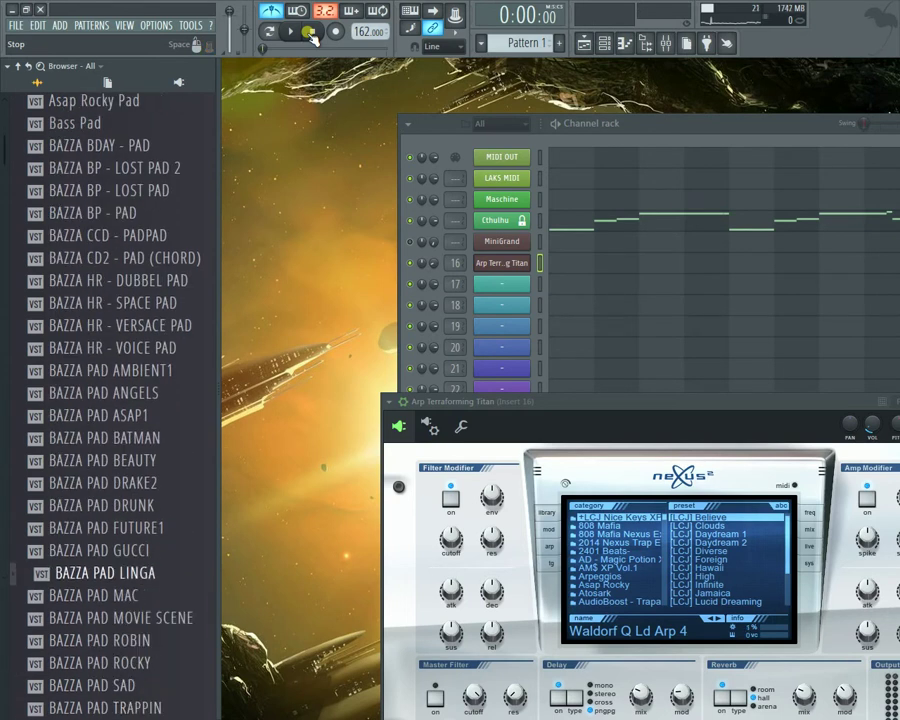
pyautogui.press('Return')
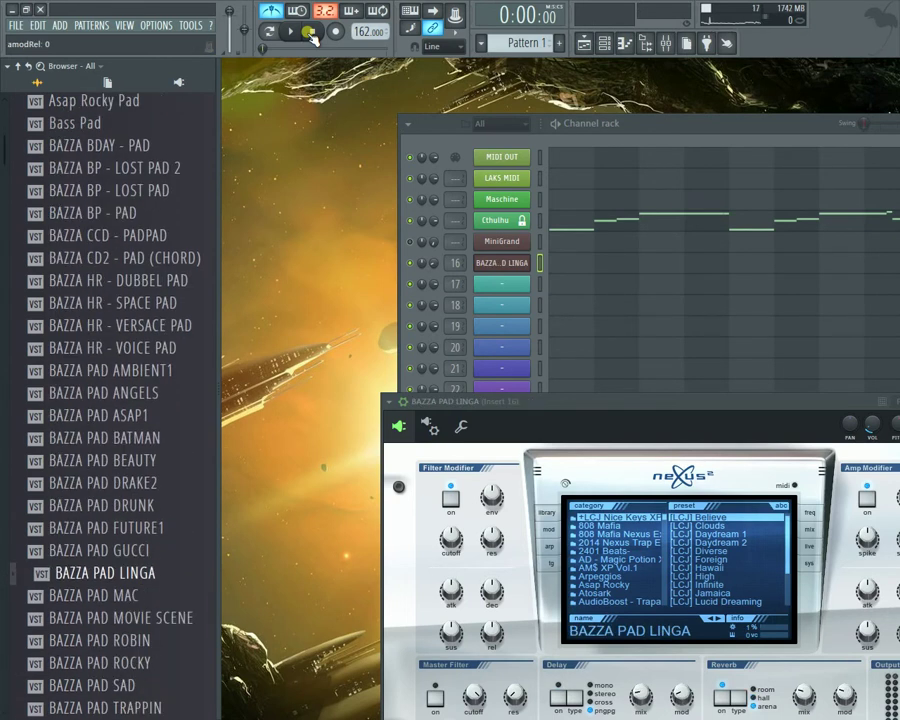
pyautogui.press('space')
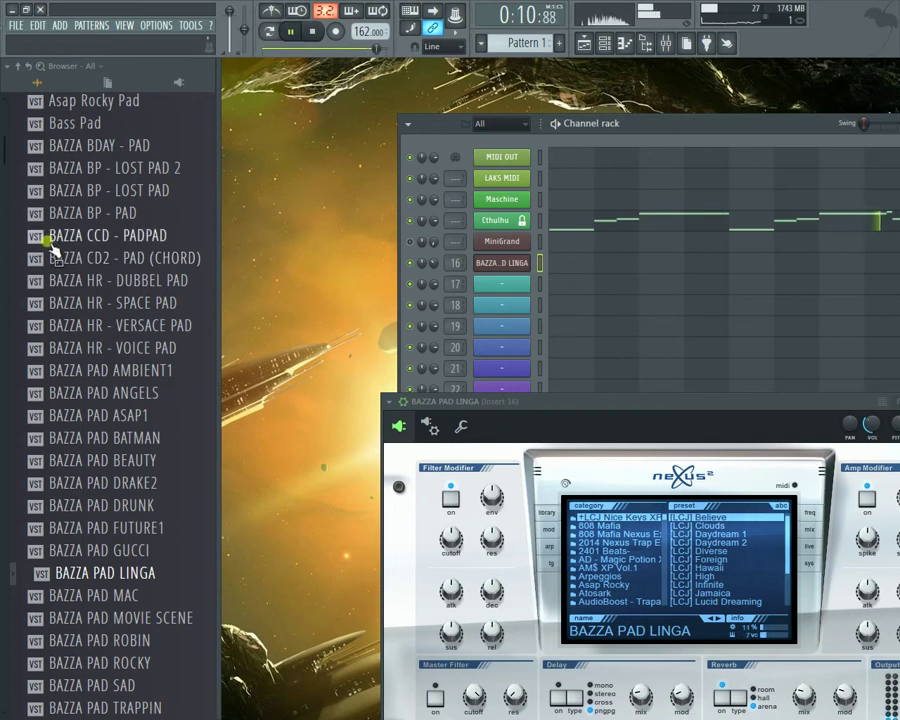
# Step: Load the BAZZA HR - VERSACE PAD preset into the Nexus channel, listen to the pattern with it and stop playback
pyautogui.click(84, 214)
pyautogui.press('Down')
pyautogui.press('Down')
pyautogui.press('Down')
pyautogui.press('Down')
pyautogui.press('Down')
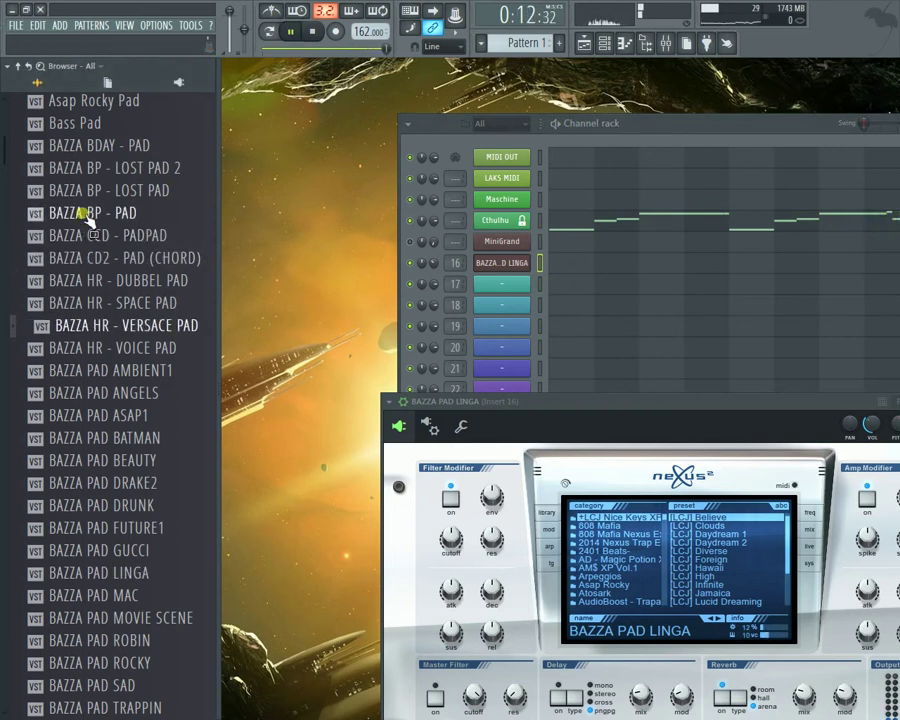
pyautogui.press('Return')
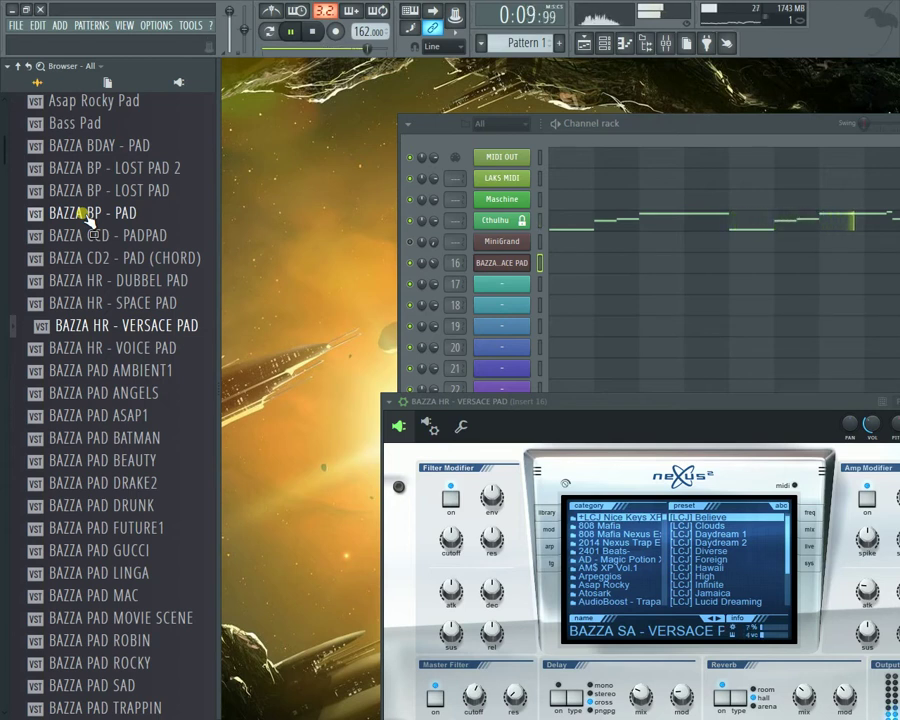
pyautogui.press('space')
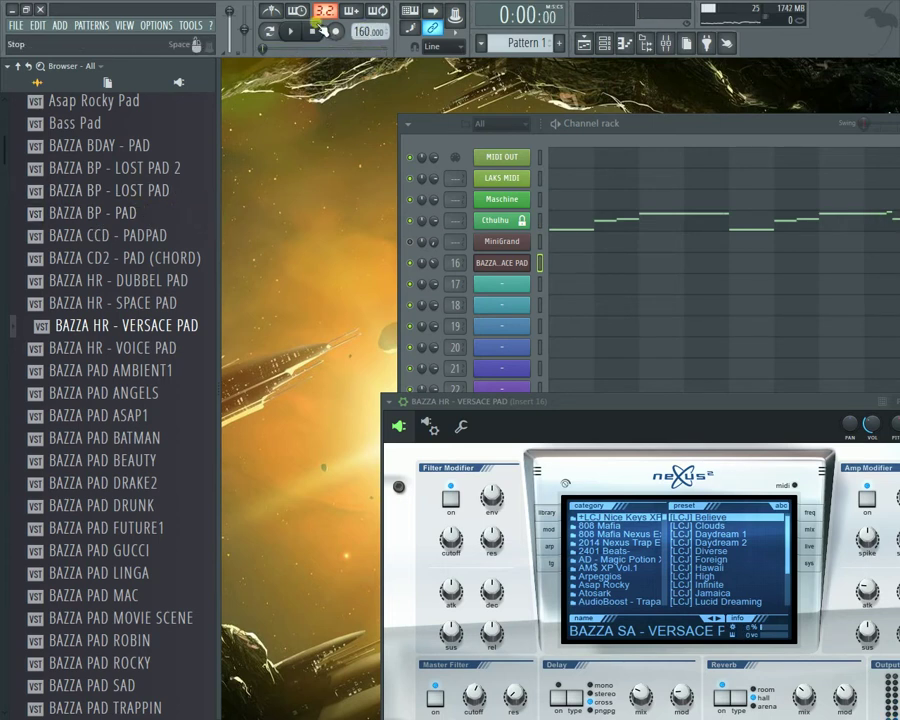
# Step: Load the AR Wavland Pad Gate preset from 1.PAD into the Nexus channel and audition it with the pattern
pyautogui.press('Down')
pyautogui.press('Down')
pyautogui.press('Down')
pyautogui.press('Down')
pyautogui.press('Down')
pyautogui.press('Down')
pyautogui.press('Down')
pyautogui.press('pageup')
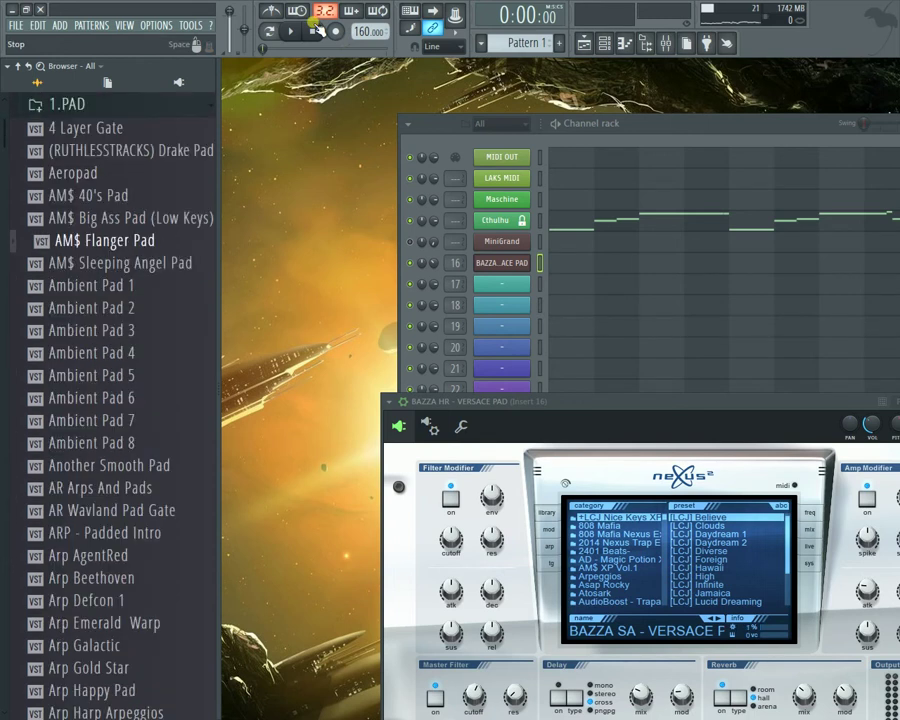
pyautogui.press('Down')
pyautogui.press('Down')
pyautogui.press('Down')
pyautogui.press('Down')
pyautogui.press('Down')
pyautogui.press('Down')
pyautogui.press('Down')
pyautogui.press('Down')
pyautogui.press('Down')
pyautogui.press('Down')
pyautogui.press('Down')
pyautogui.press('Down')
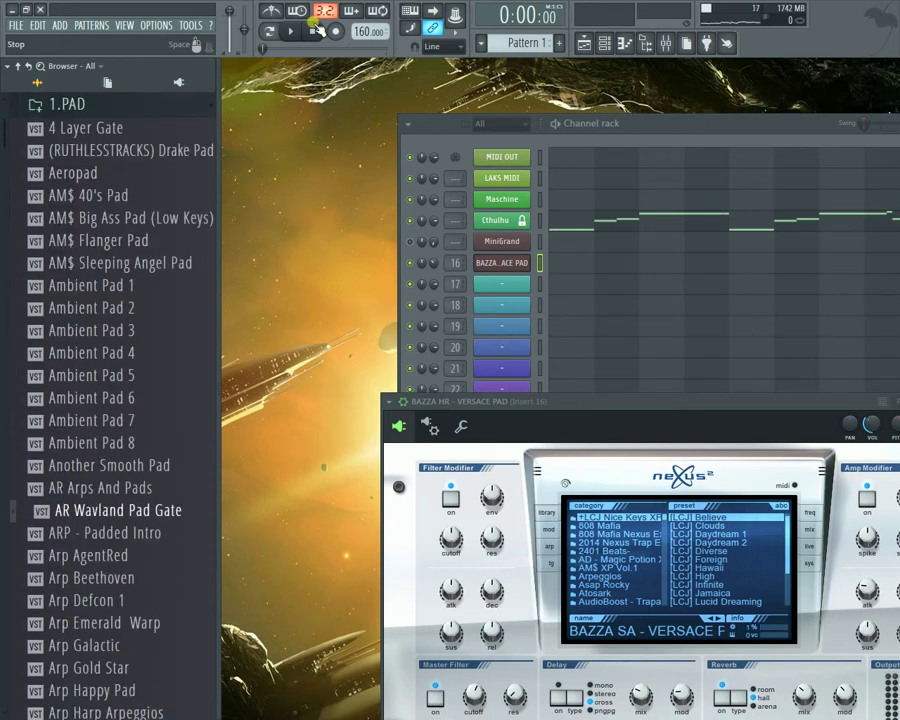
pyautogui.press('Return')
pyautogui.press('space')
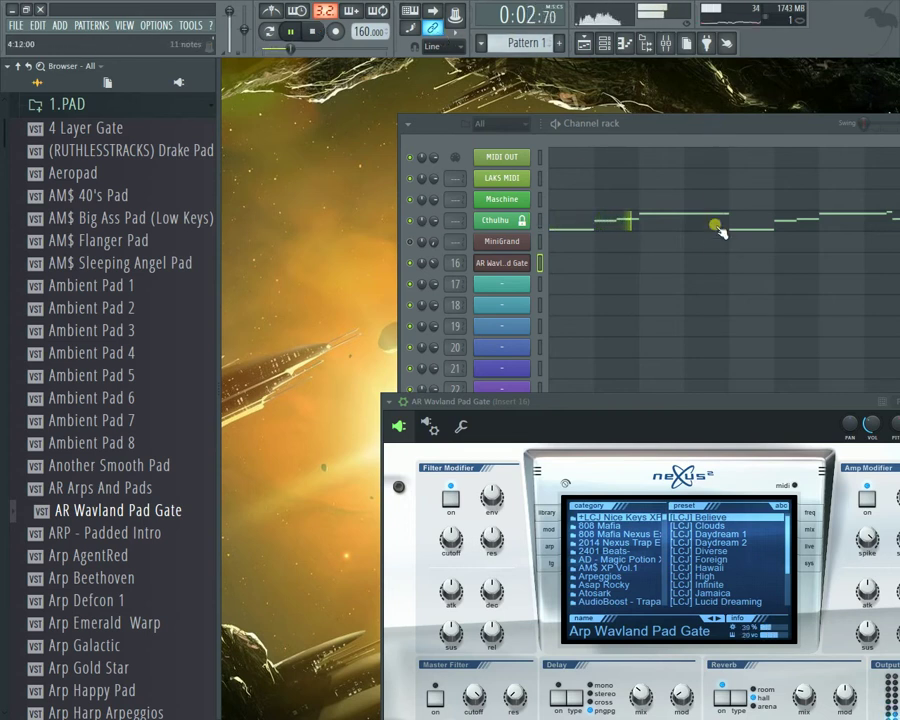
pyautogui.click(312, 32)
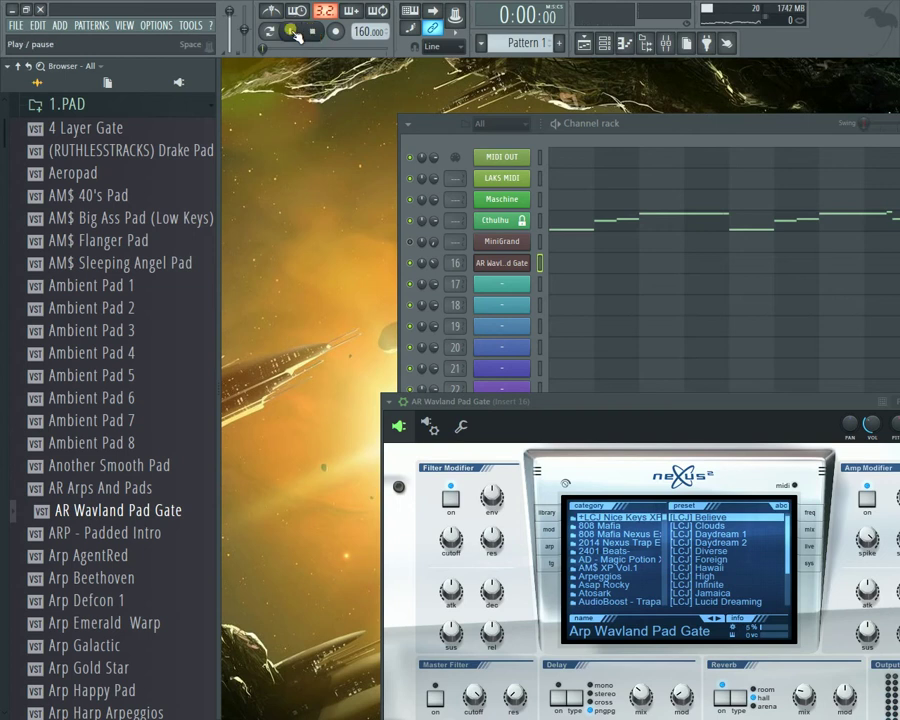
# Step: Reposition the Nexus window and the Channel rack so both fit on screen while the pattern plays, and stop playback
pyautogui.click(292, 32)
pyautogui.moveTo(588, 403); pyautogui.dragTo(348, 412)
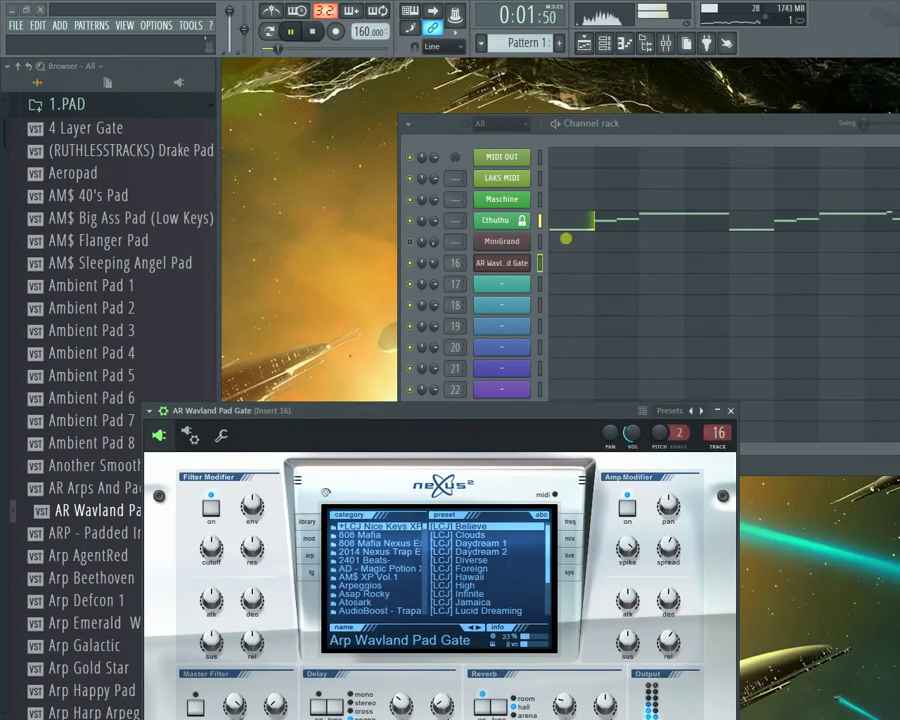
pyautogui.moveTo(697, 131); pyautogui.dragTo(549, 100)
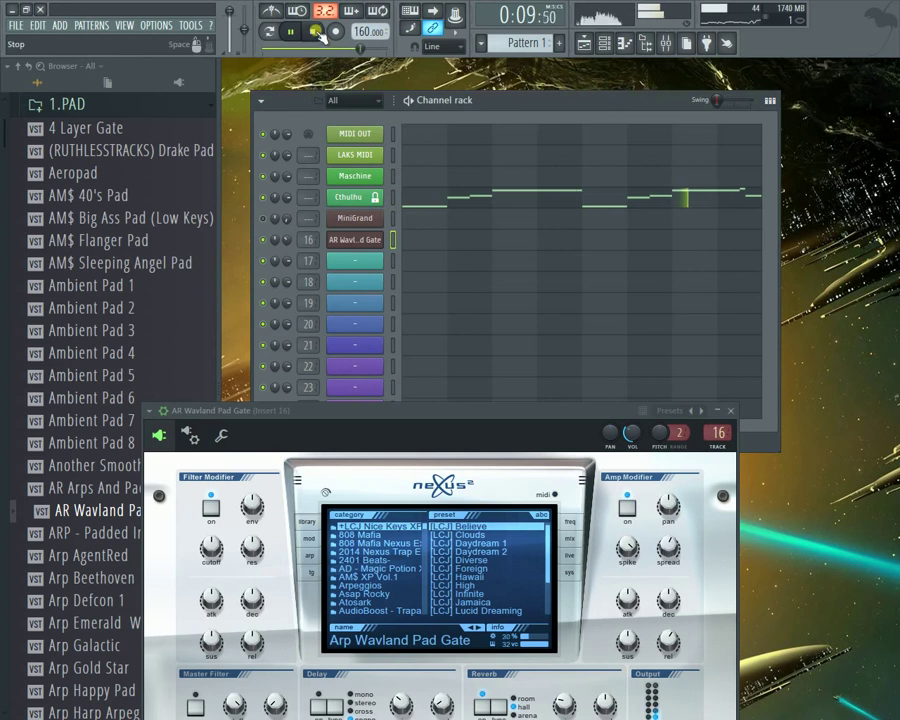
pyautogui.press('space')
# Step: Examine the trancegate and arpeggiator settings of AR Wavland Pad Gate while playing the pattern
pyautogui.click(313, 574)
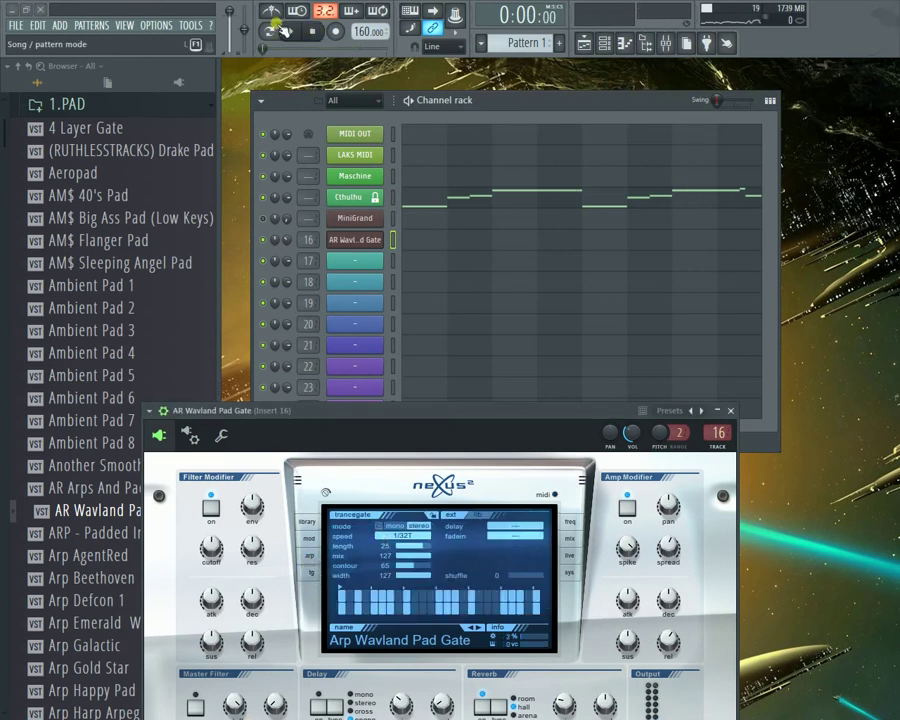
pyautogui.press('space')
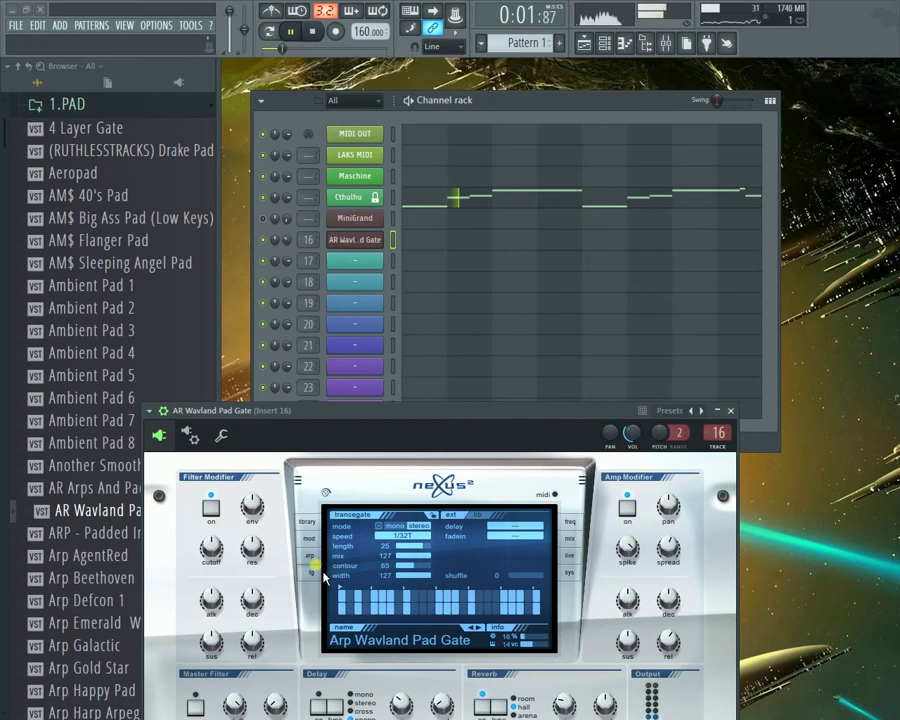
pyautogui.click(310, 556)
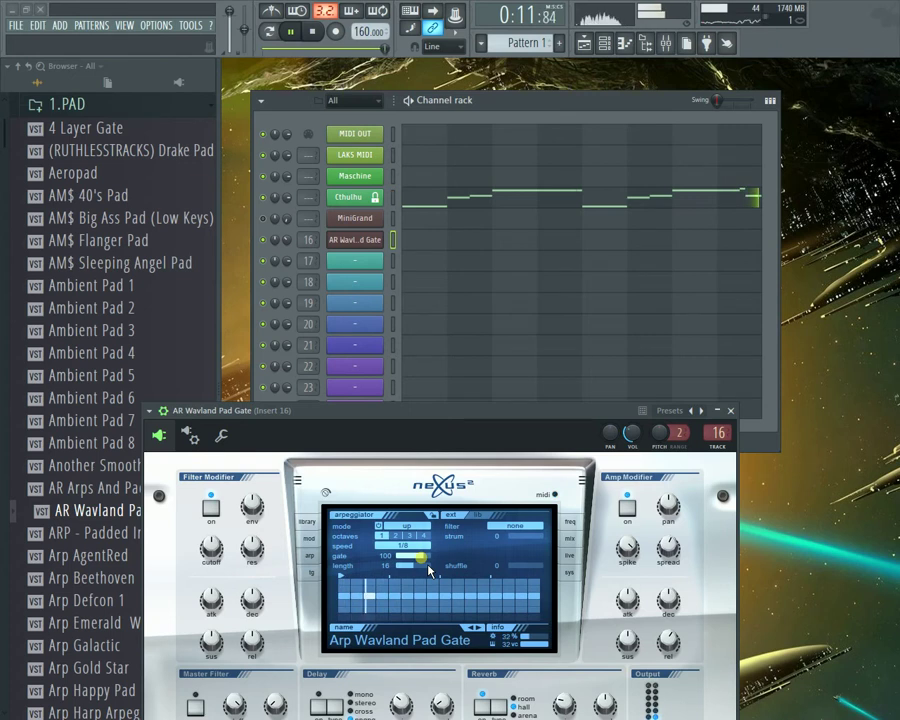
pyautogui.click(312, 31)
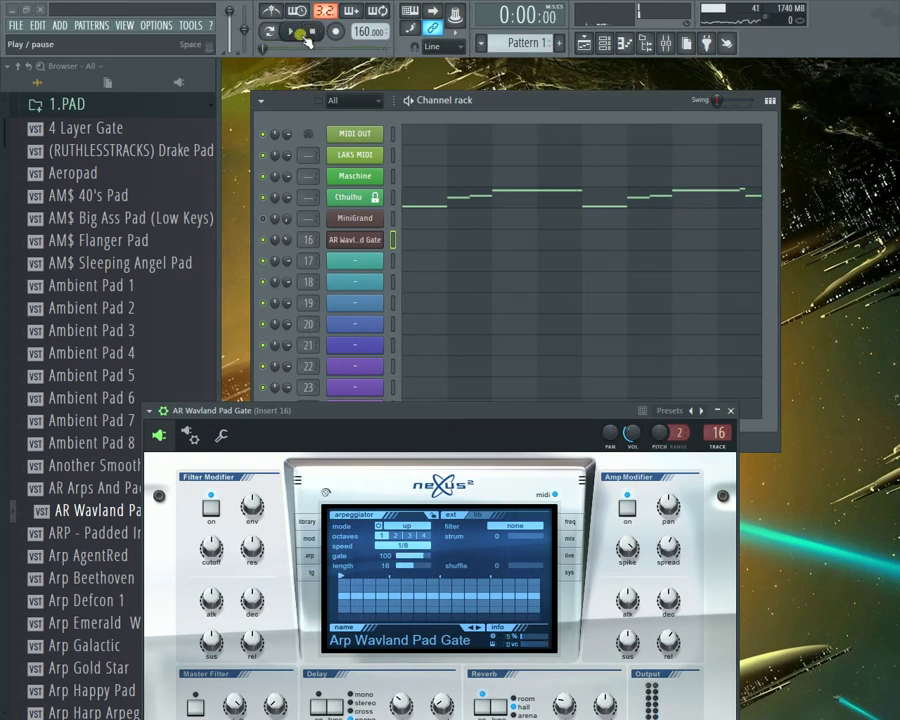
pyautogui.click(295, 31)
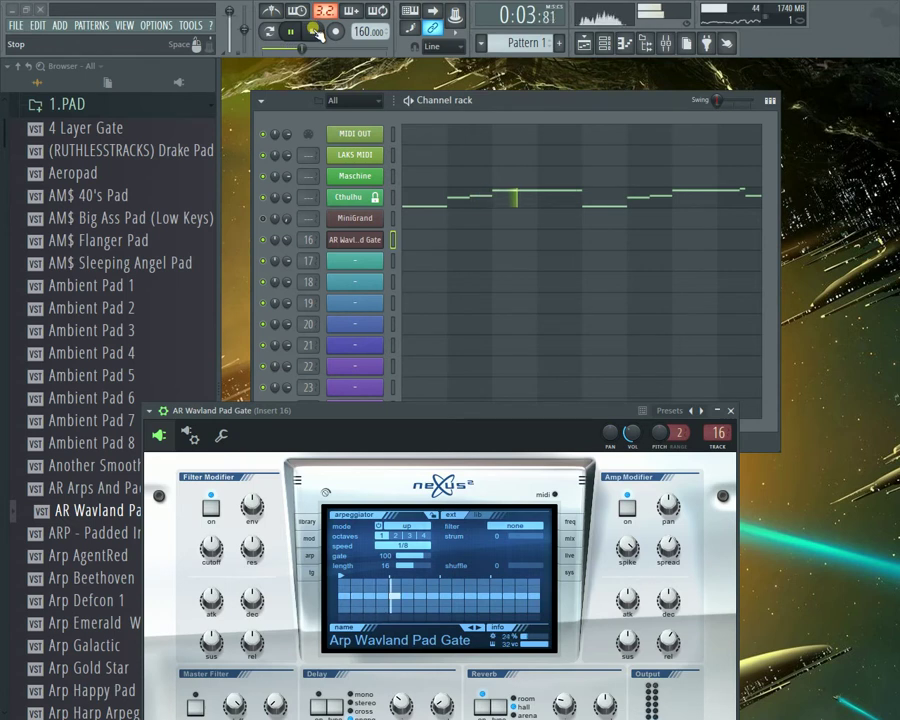
pyautogui.click(312, 31)
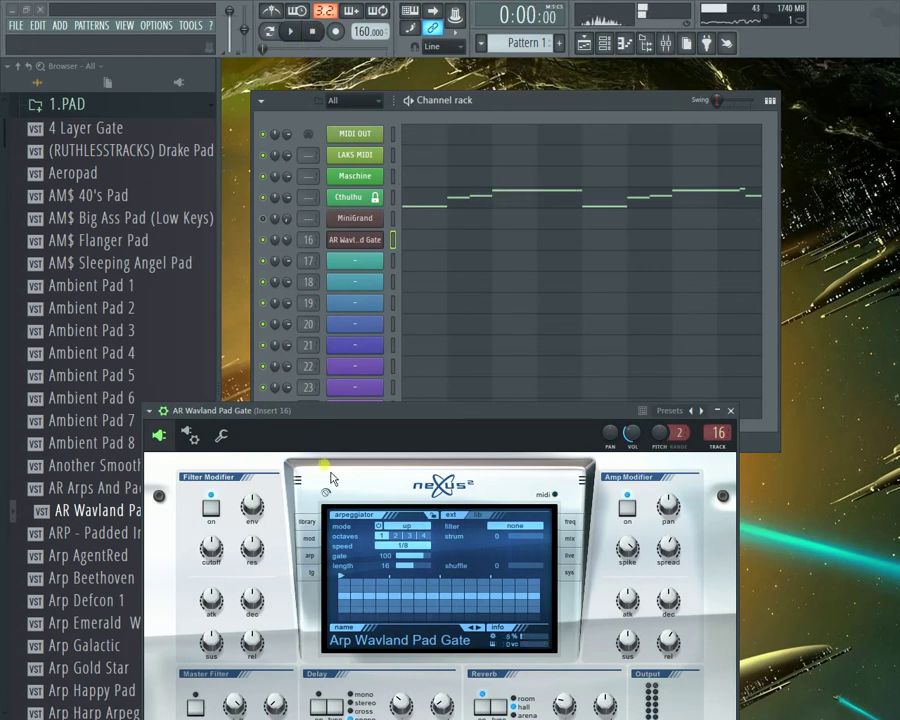
# Step: Set the arpeggiator speed of AR Wavland Pad Gate to 1/4 and listen to the pattern
pyautogui.click(404, 546)
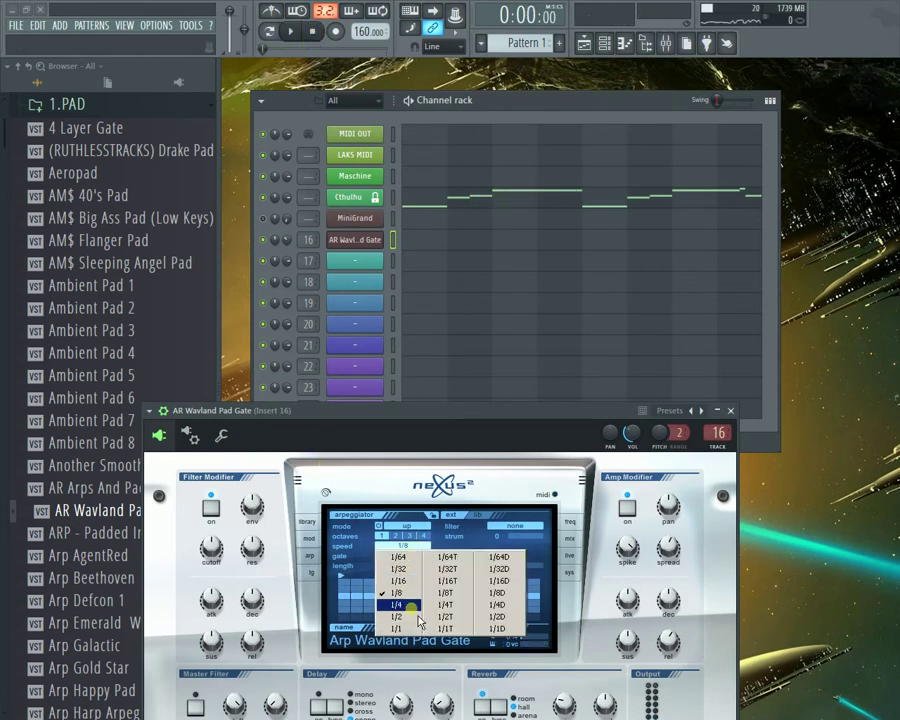
pyautogui.click(417, 616)
pyautogui.click(291, 32)
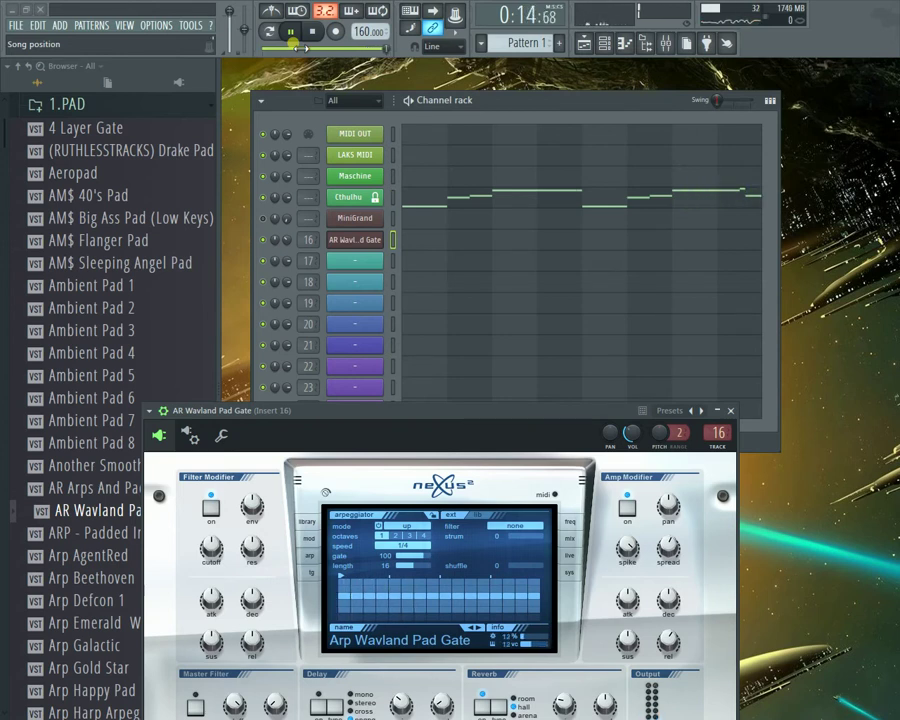
pyautogui.press('space')
pyautogui.press('space')
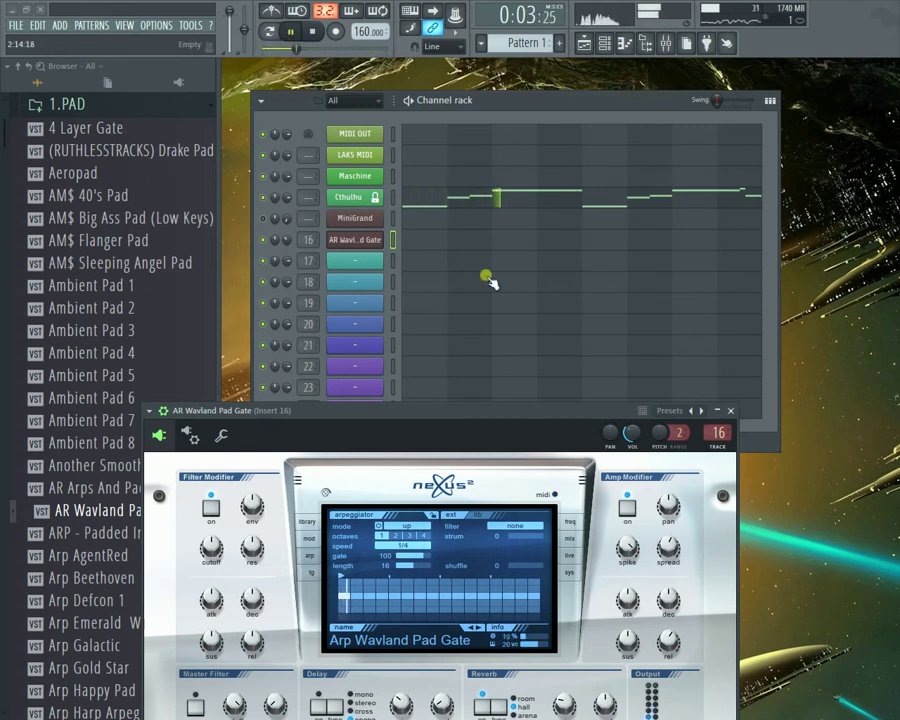
# Step: Return Nexus to its preset library page, move its window up so it is fully visible, and stop playback
pyautogui.click(306, 521)
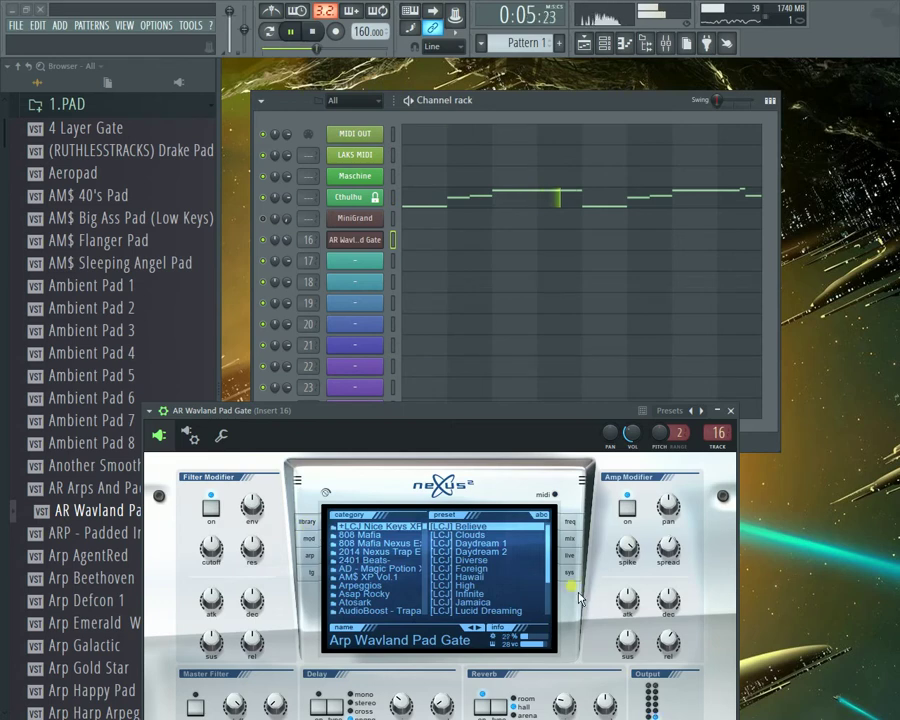
pyautogui.moveTo(542, 412); pyautogui.dragTo(575, 272)
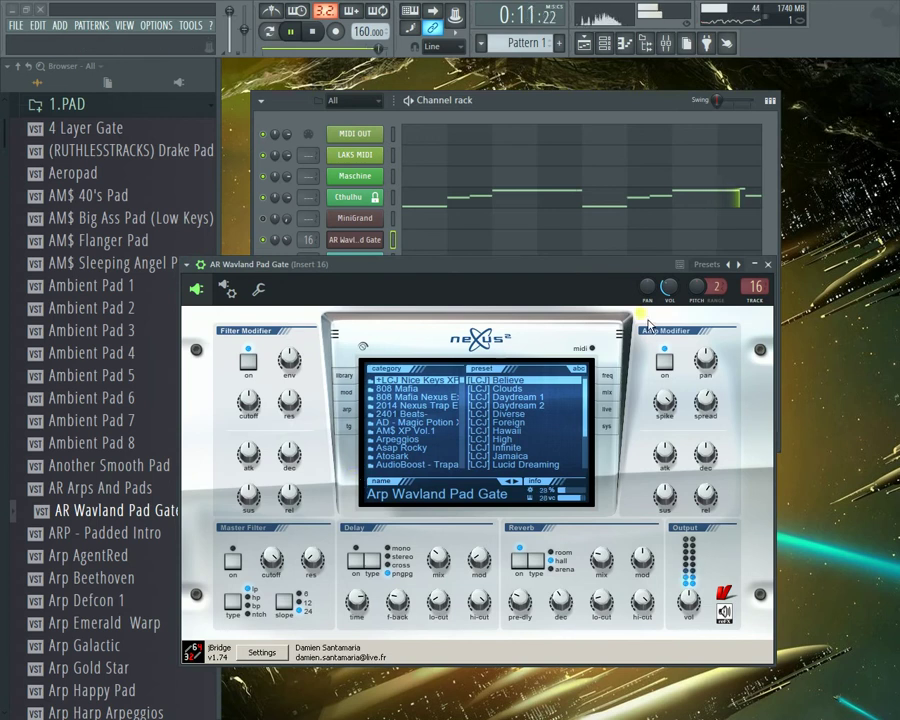
pyautogui.press('space')
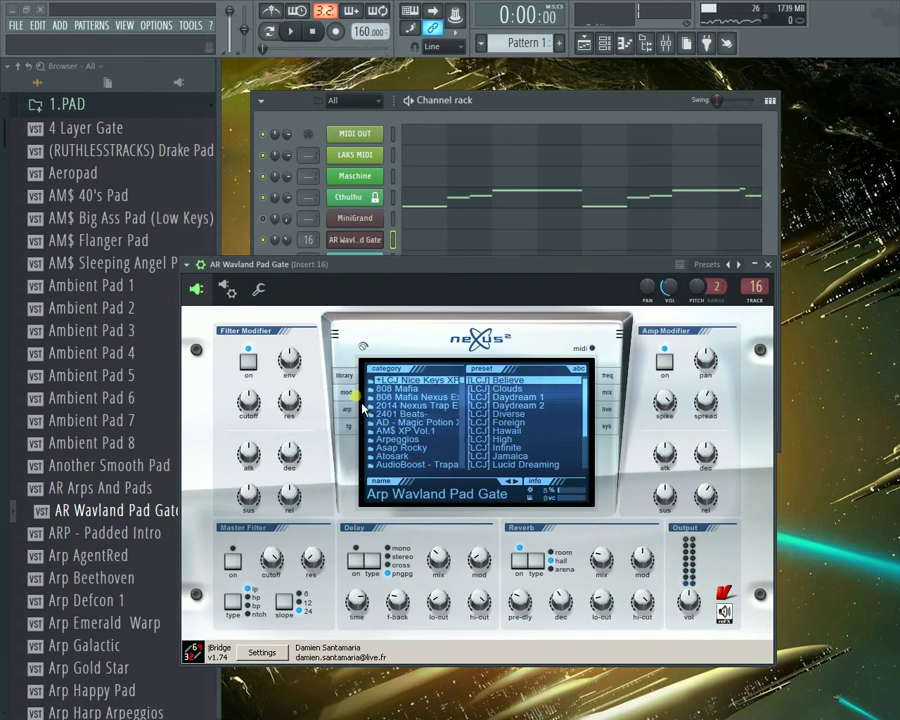
# Step: Load the Arp Emerald Warp preset from 1.PAD into the Nexus channel and play the pattern
pyautogui.click(108, 488)
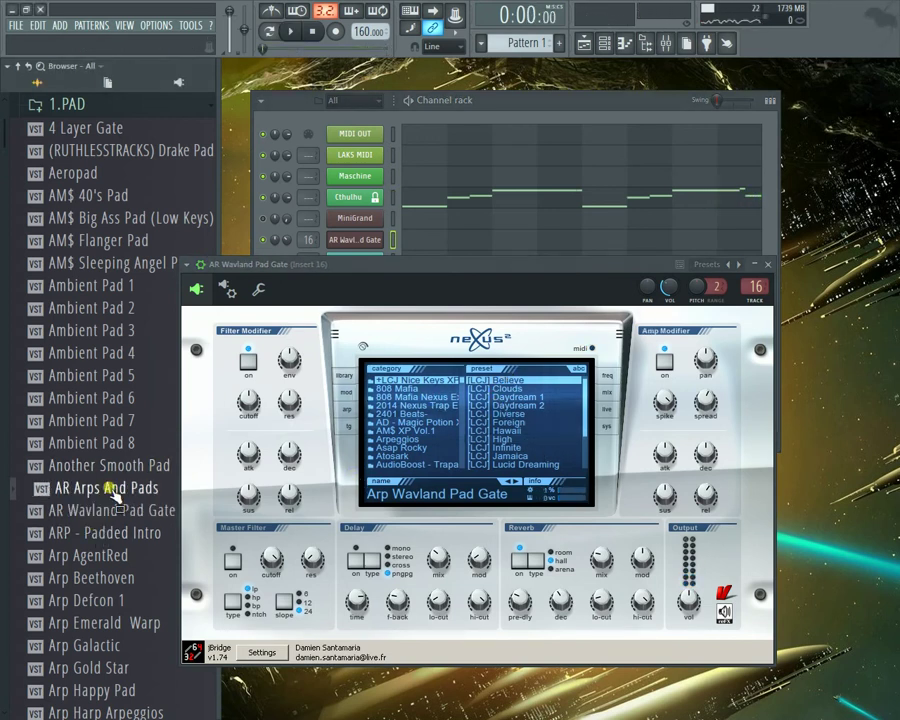
pyautogui.press('Down')
pyautogui.press('Down')
pyautogui.press('Down')
pyautogui.press('Down')
pyautogui.press('Down')
pyautogui.press('Down')
pyautogui.press('Return')
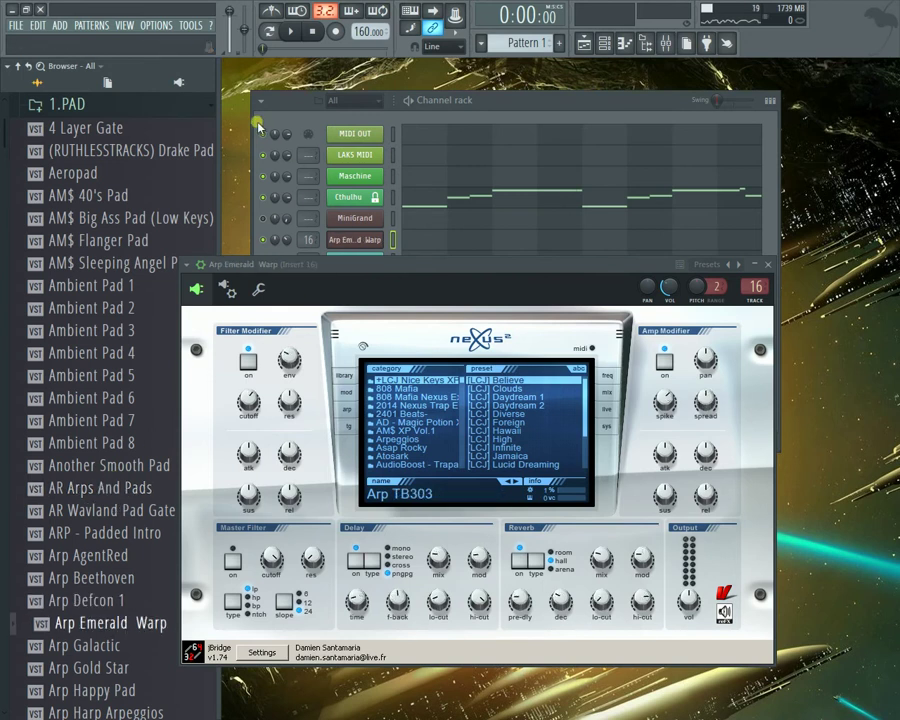
pyautogui.press('space')
# Step: Load the Arp Gold Star preset into the Nexus channel while the pattern plays
pyautogui.press('Down')
pyautogui.press('Down')
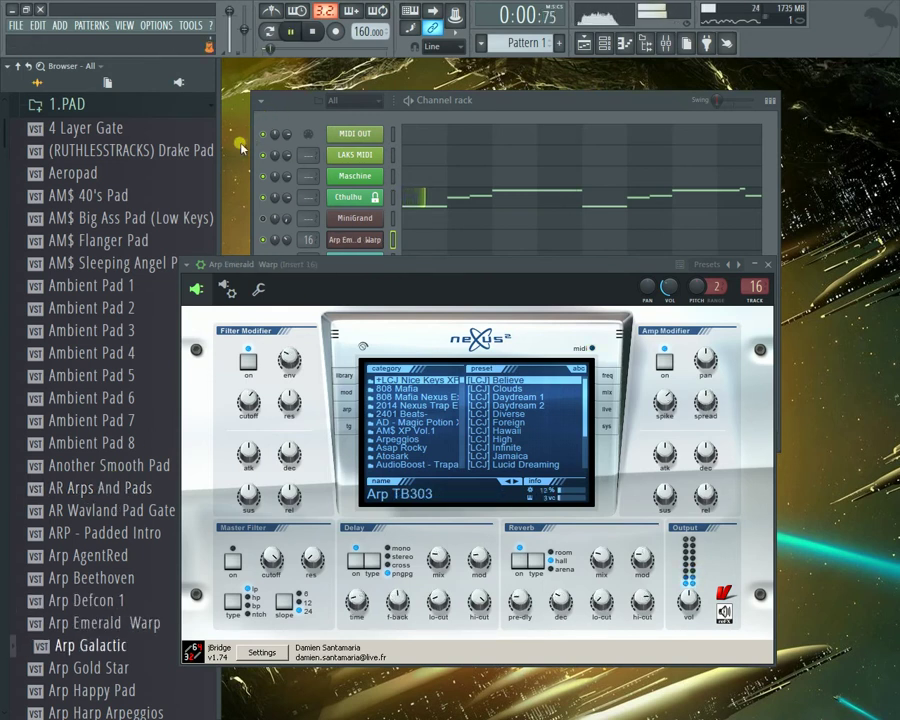
pyautogui.press('Return')
# Step: Load the Arp Morgana preset into the Nexus channel and stop playback
pyautogui.press('Down')
pyautogui.press('Down')
pyautogui.press('Down')
pyautogui.press('Down')
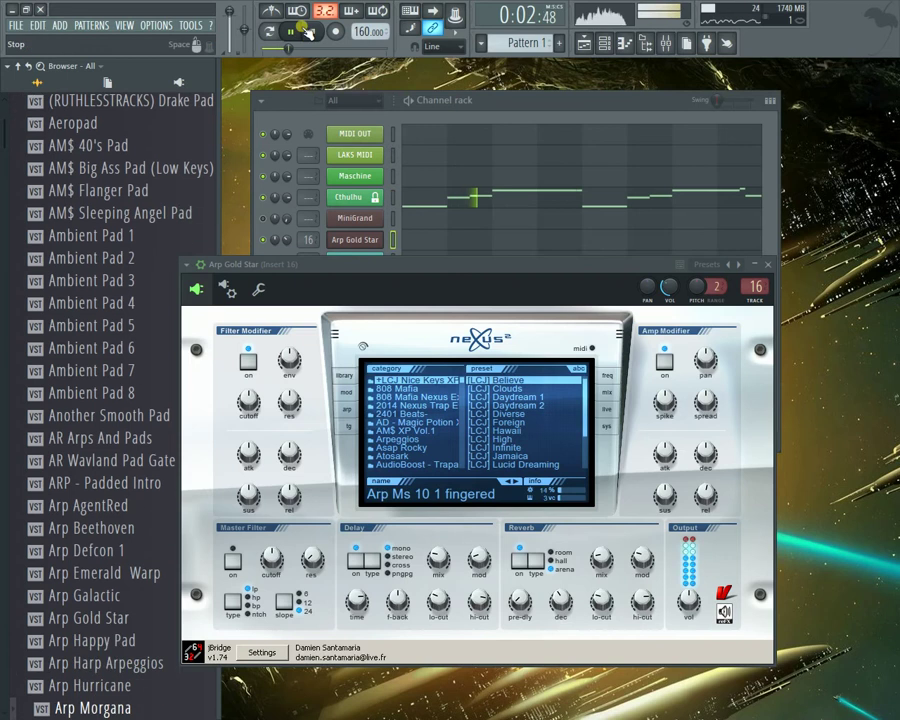
pyautogui.press('Return')
pyautogui.press('space')
# Step: Find the Cold x Pad presets in 1.PAD, load Cold x Pad 01 - The Deep Sea into the Nexus channel and play the pattern
pyautogui.scroll(-9, 40, 385)
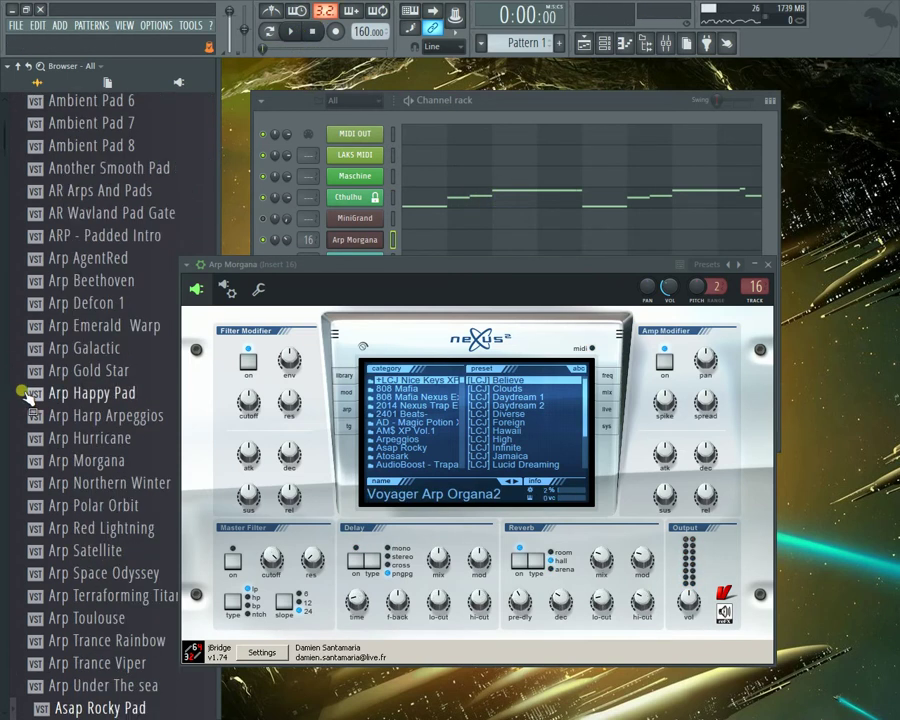
pyautogui.scroll(-20, 45, 372)
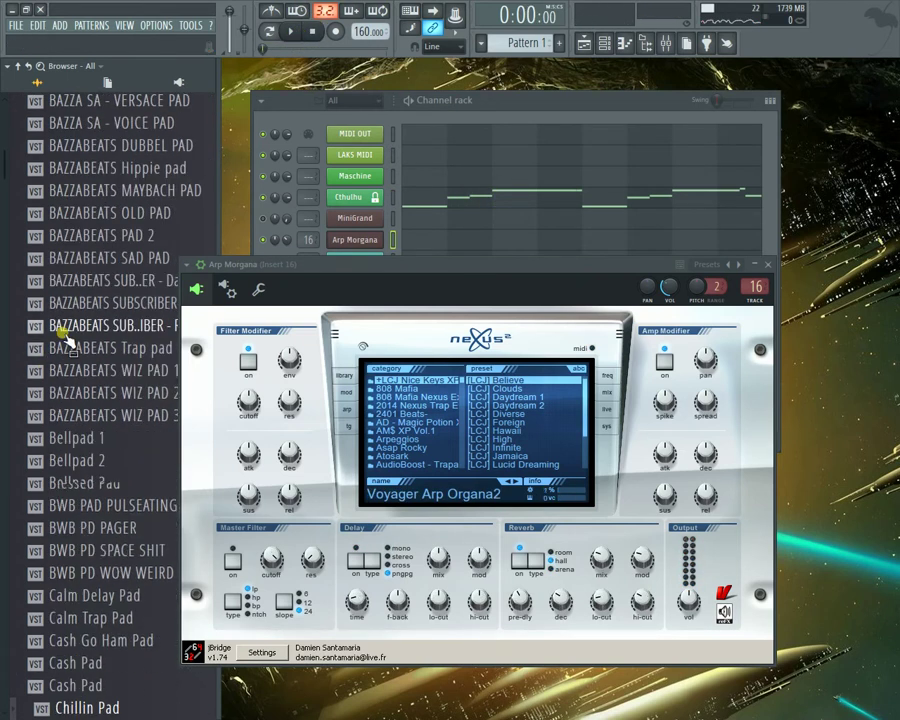
pyautogui.press('Down')
pyautogui.press('Down')
pyautogui.press('Down')
pyautogui.press('Down')
pyautogui.press('Down')
pyautogui.press('Down')
pyautogui.press('Down')
pyautogui.press('Down')
pyautogui.press('Down')
pyautogui.press('Down')
pyautogui.press('Up')
pyautogui.press('Up')
pyautogui.press('Up')
pyautogui.press('Up')
pyautogui.press('Up')
pyautogui.press('Up')
pyautogui.press('Up')
pyautogui.press('Up')
pyautogui.press('Up')
pyautogui.press('Up')
pyautogui.press('Up')
pyautogui.press('Up')
pyautogui.press('Up')
pyautogui.press('Up')
pyautogui.press('Up')
pyautogui.press('Up')
pyautogui.press('Up')
pyautogui.press('Up')
pyautogui.press('Up')
pyautogui.press('Up')
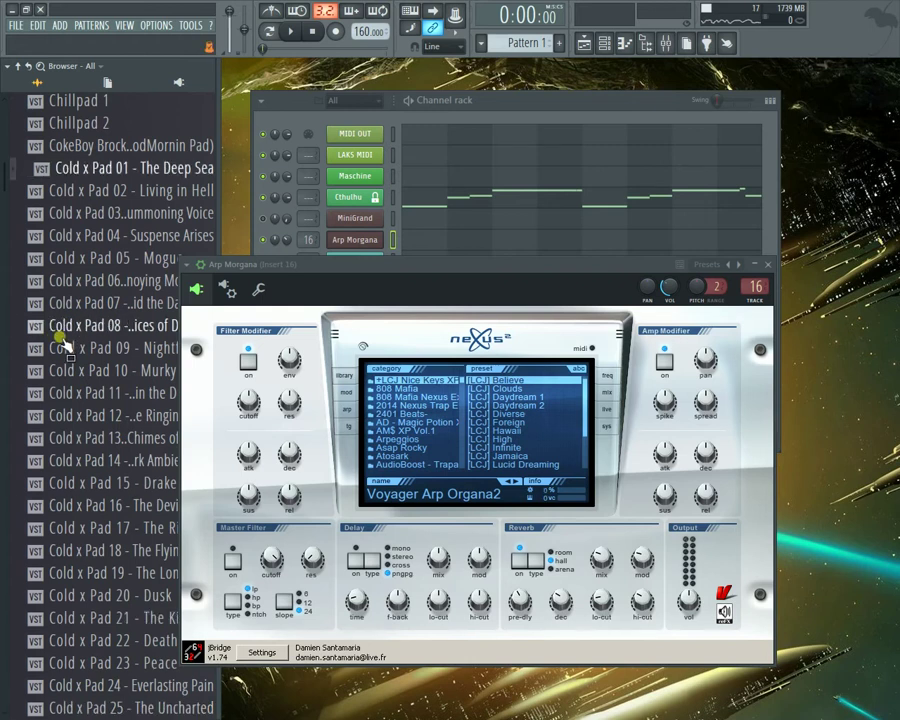
pyautogui.press('Down')
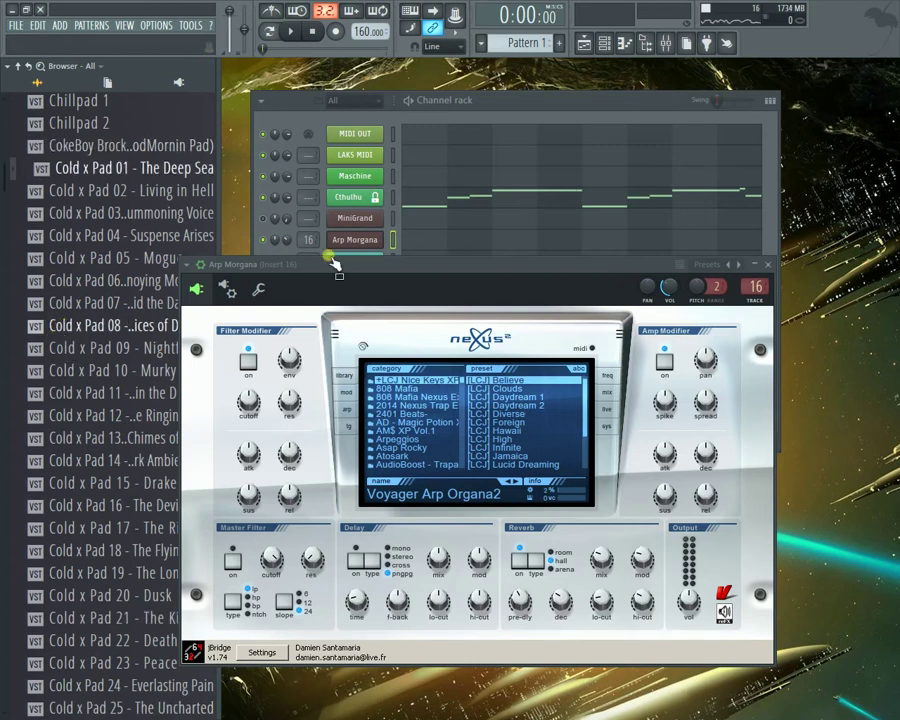
pyautogui.moveTo(222, 397); pyautogui.dragTo(225, 399)
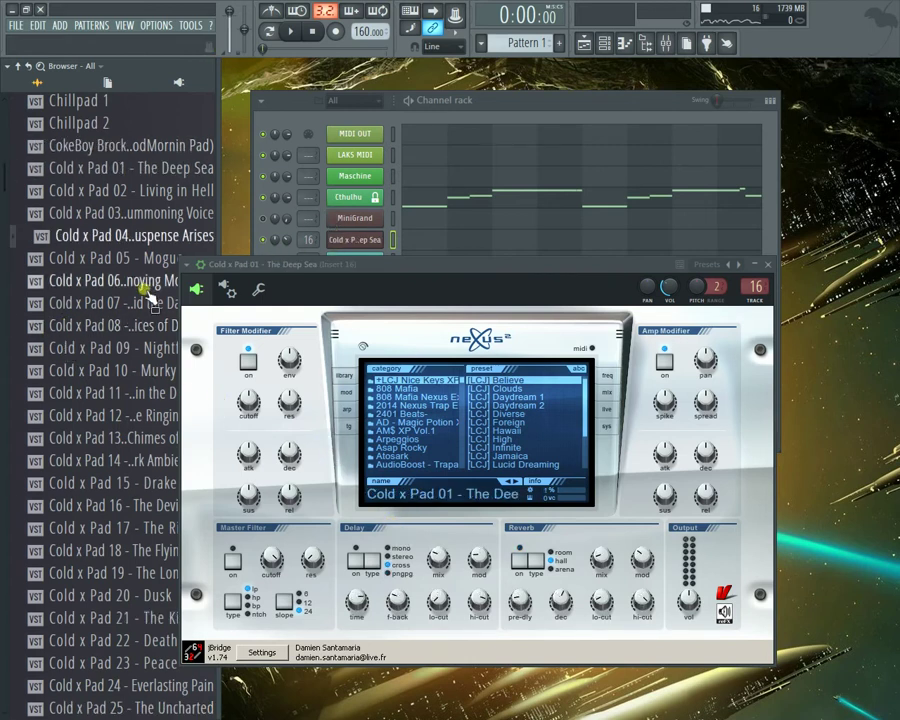
pyautogui.click(294, 32)
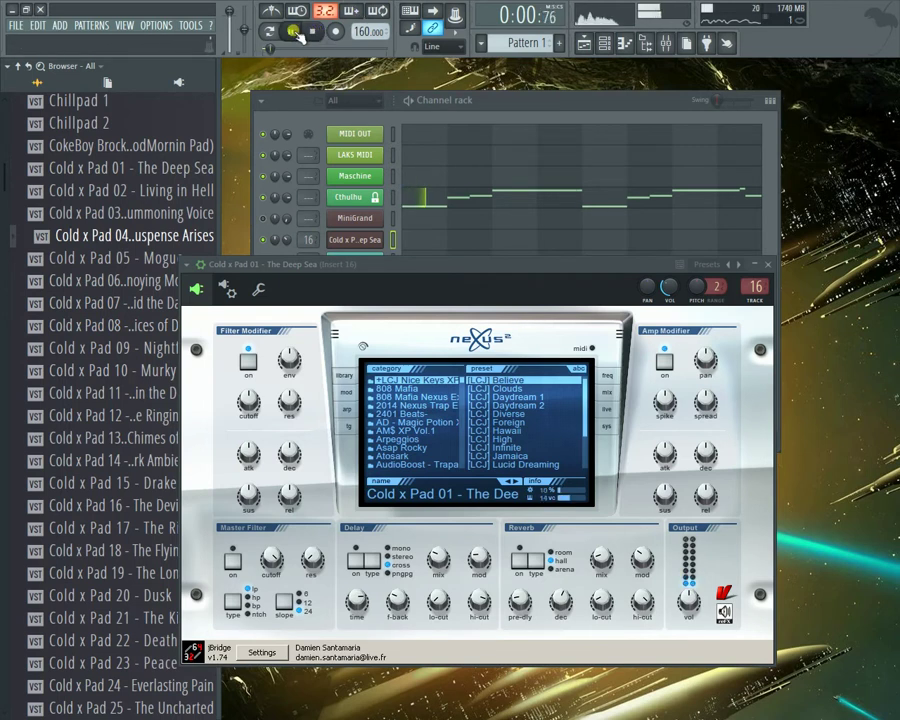
pyautogui.press('Down')
pyautogui.click(160, 128)
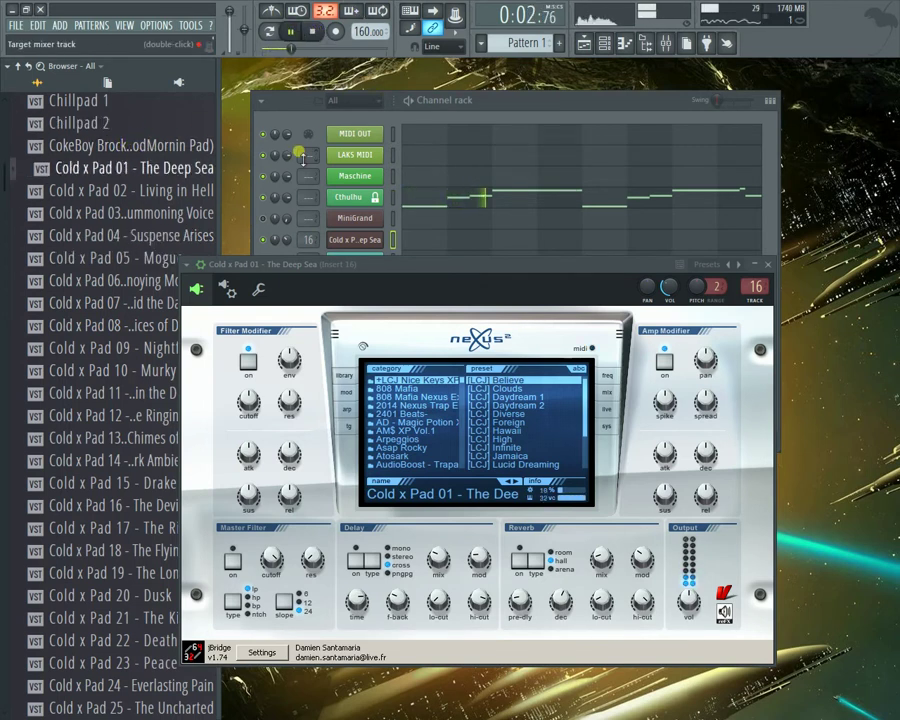
# Step: Audition the Cold x Pad 05 - Mogue preset in the Nexus channel with the pattern and stop playback
pyautogui.click(335, 31)
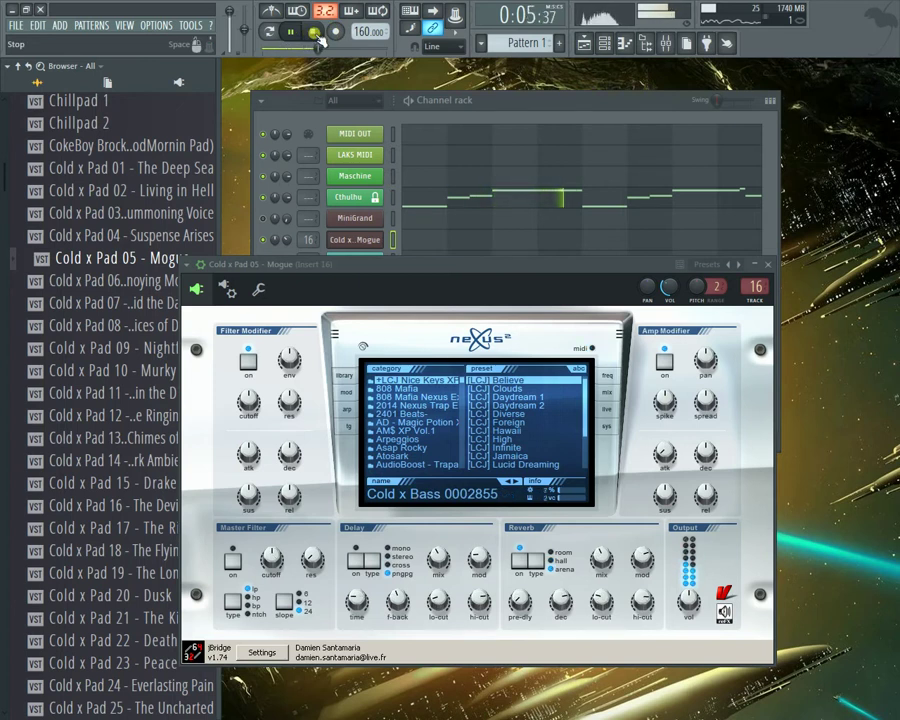
pyautogui.click(316, 33)
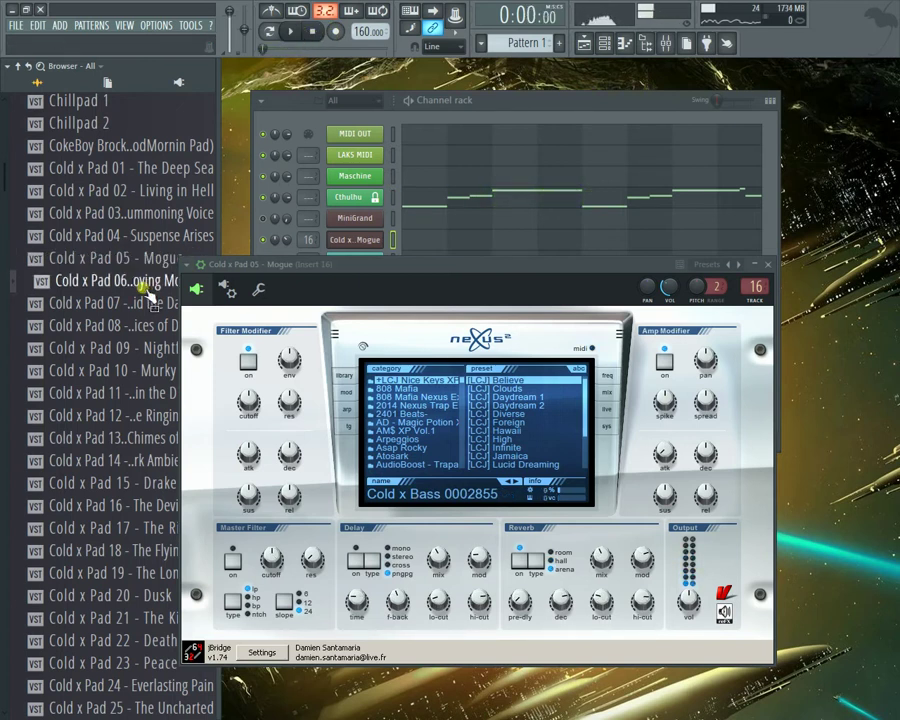
# Step: Audition the Cold x Pad 12 - The Ringing Bells preset in the Nexus channel with the pattern and halt playback
pyautogui.press('space')
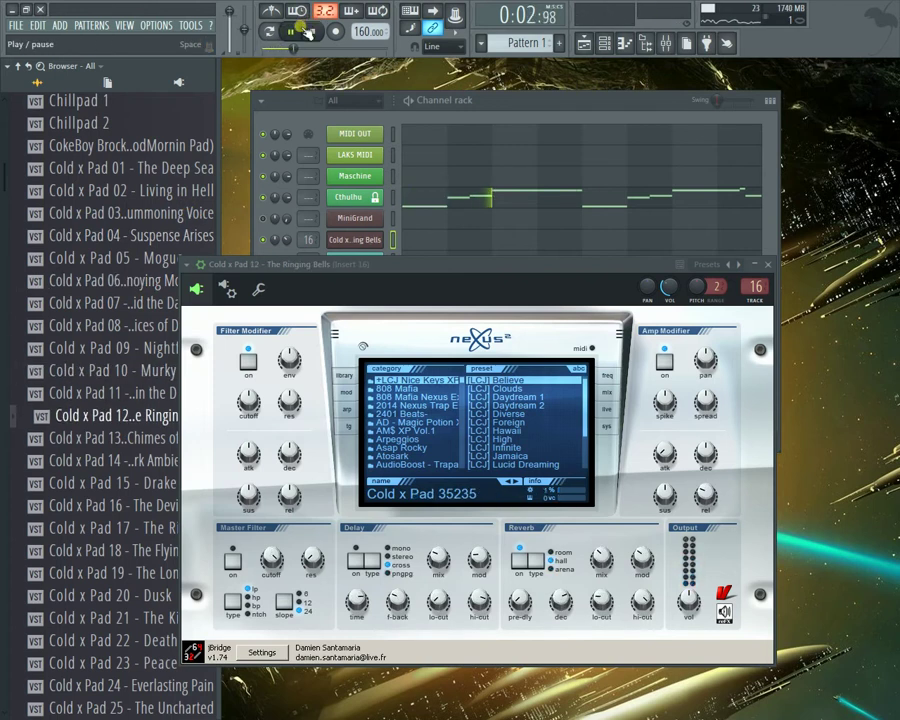
pyautogui.press('space')
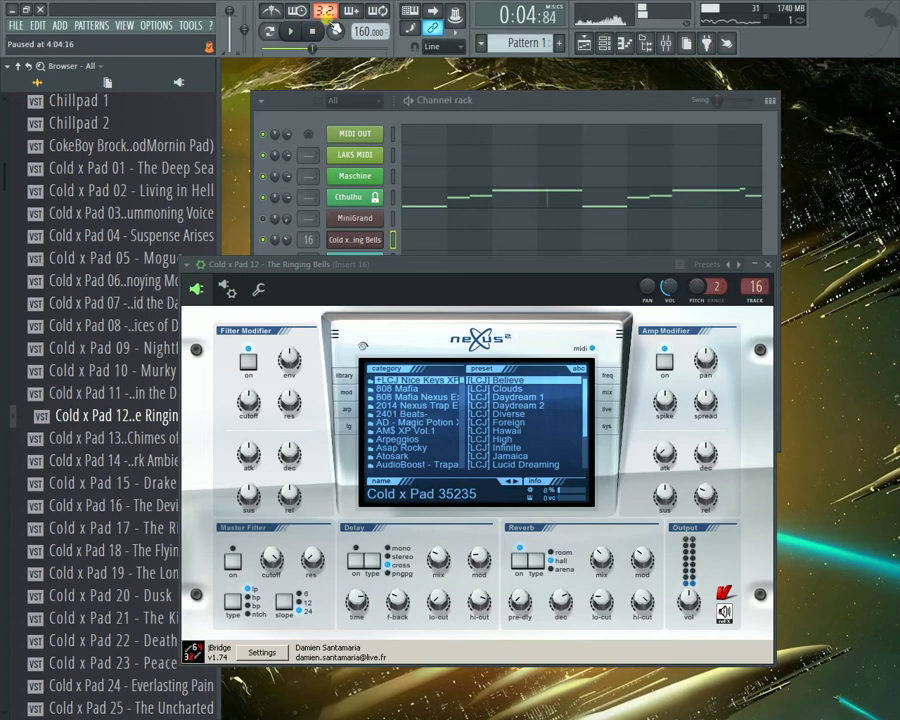
pyautogui.press('space')
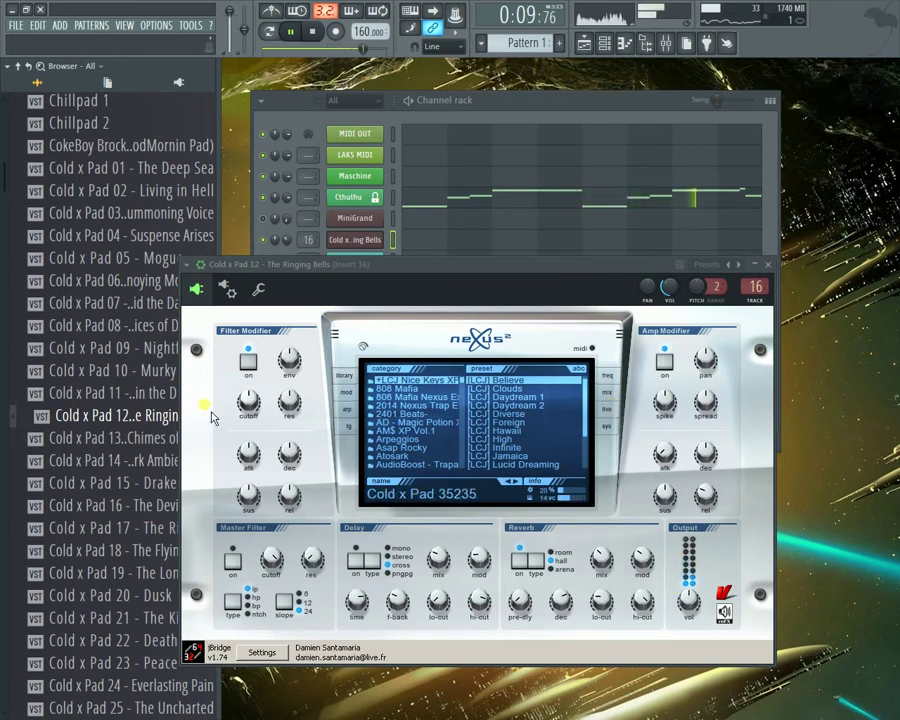
pyautogui.click(313, 35)
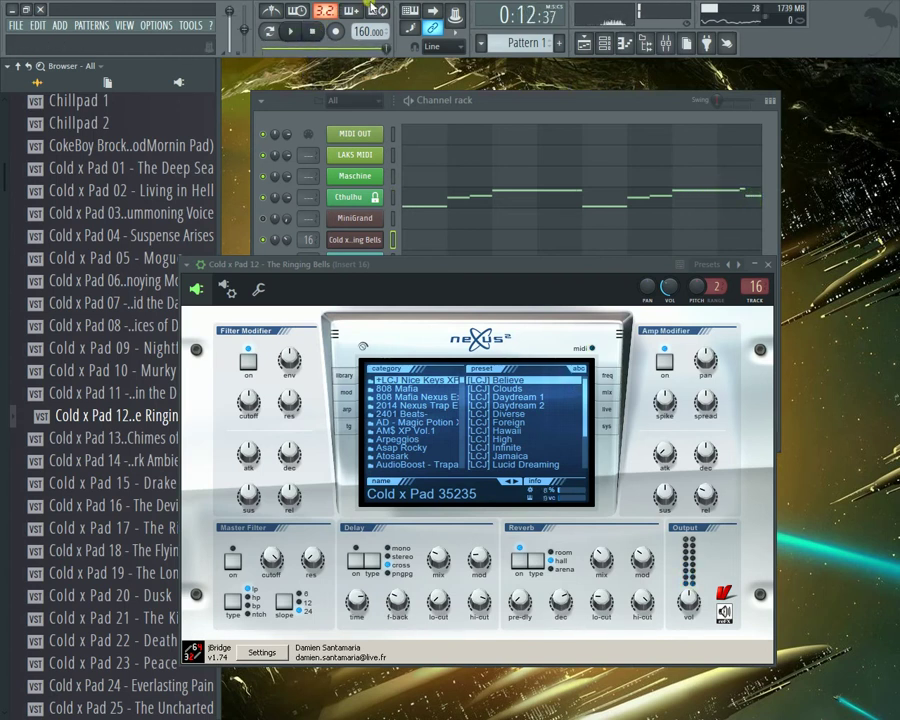
# Step: Load the Cold x Pad 13 - Chimes of Doom preset into the Nexus channel, listen to the pattern and stop playback
pyautogui.press('Down')
pyautogui.press('Down')
pyautogui.press('Up')
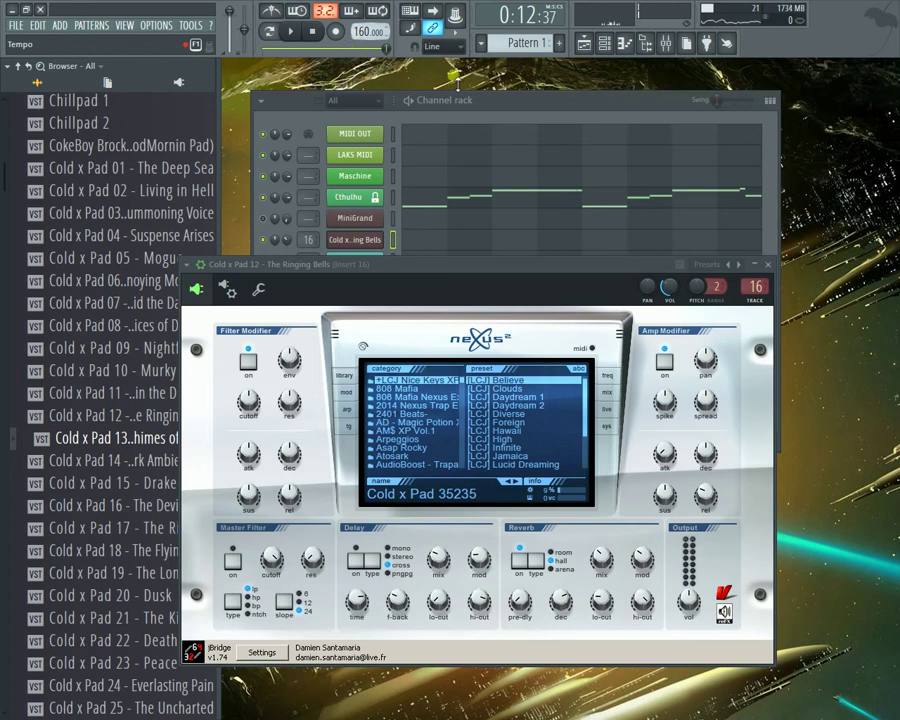
pyautogui.press('Down')
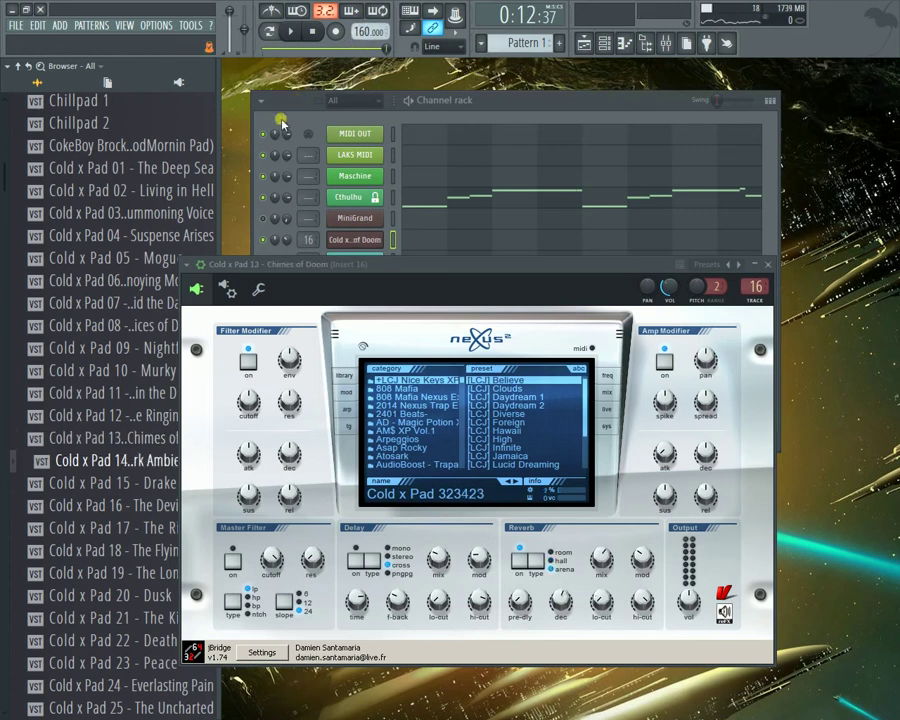
pyautogui.press('Up')
pyautogui.press('Up')
pyautogui.press('Down')
pyautogui.press('Return')
pyautogui.press('Down')
pyautogui.click(290, 31)
pyautogui.click(292, 32)
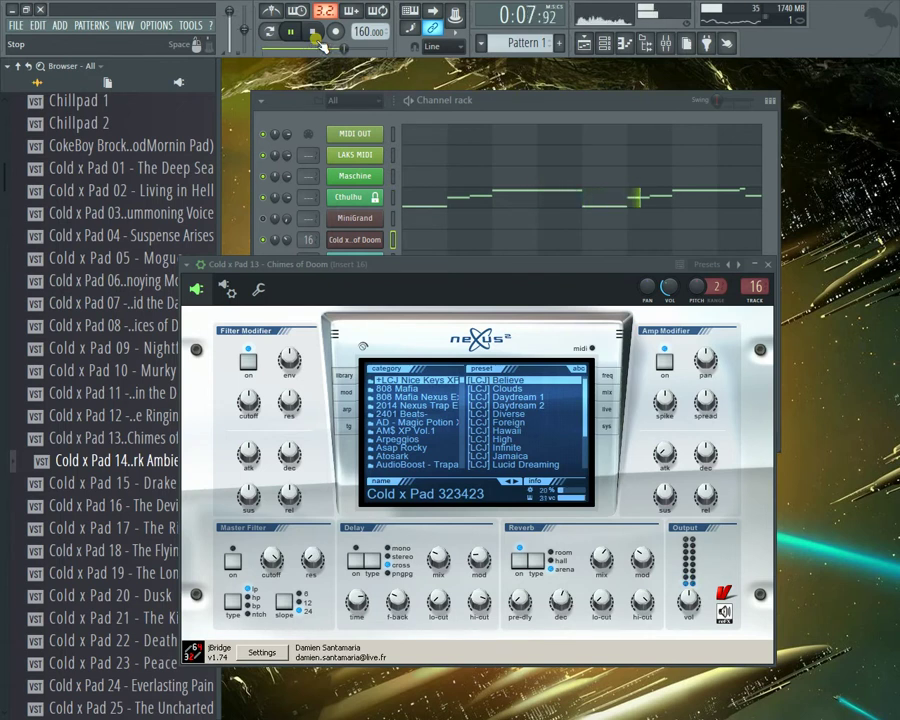
pyautogui.click(318, 36)
# Step: Load the Cold x Pad 21 - The King preset into the Nexus channel, play the pattern briefly and stop it
pyautogui.press('Down')
pyautogui.press('Down')
pyautogui.press('Down')
pyautogui.press('Down')
pyautogui.press('Down')
pyautogui.press('Down')
pyautogui.press('Down')
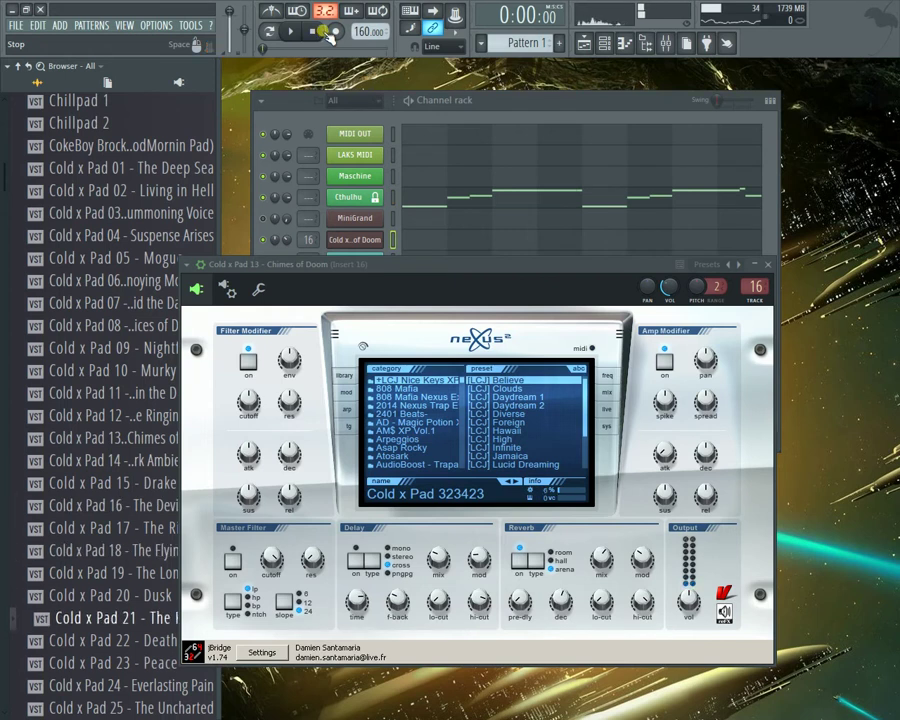
pyautogui.press('Return')
pyautogui.click(292, 34)
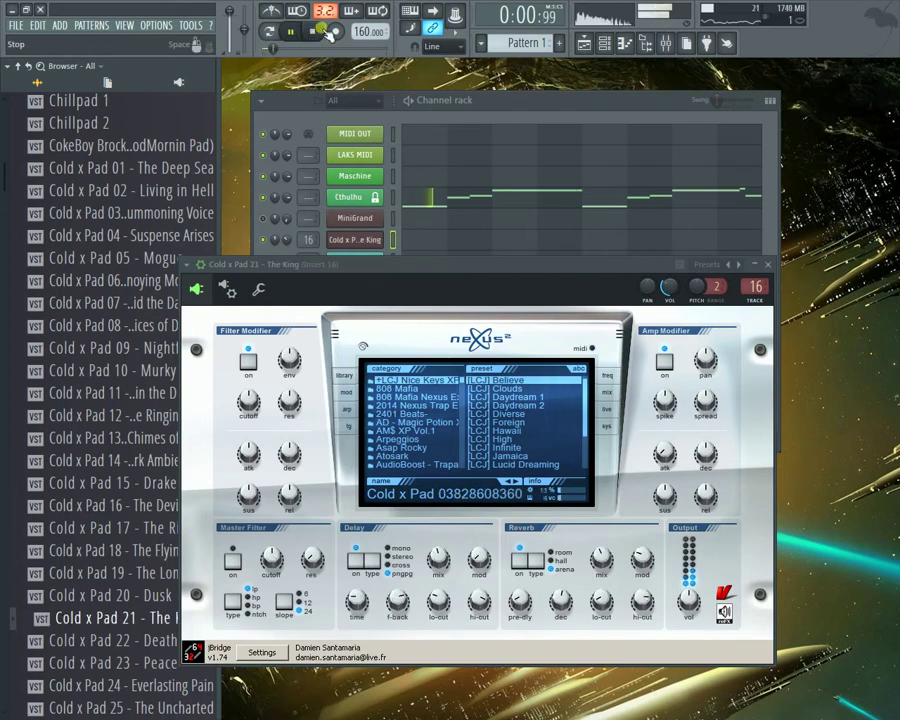
pyautogui.click(321, 30)
# Step: Load the Cold x Pad 24 - Everlasting Pain preset into the Nexus channel, play the pattern briefly and stop it
pyautogui.press('Down')
pyautogui.press('Down')
pyautogui.press('Down')
pyautogui.press('Return')
pyautogui.click(292, 34)
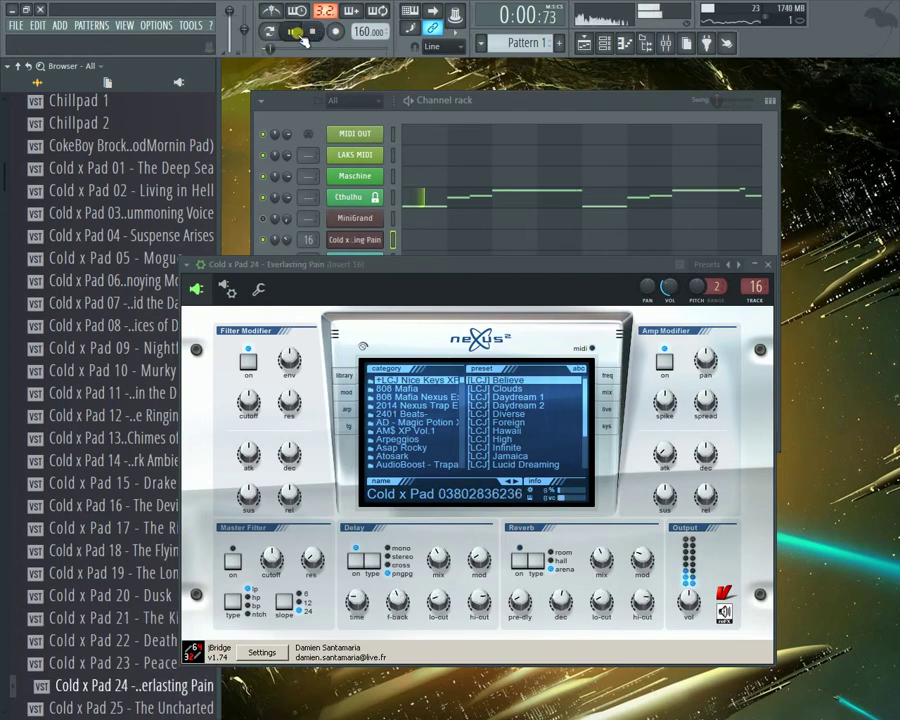
pyautogui.click(309, 33)
# Step: Load the Cold x Pad 26 - Paradise preset into the Nexus channel, listen to the pattern and pause playback
pyautogui.press('Down')
pyautogui.press('Down')
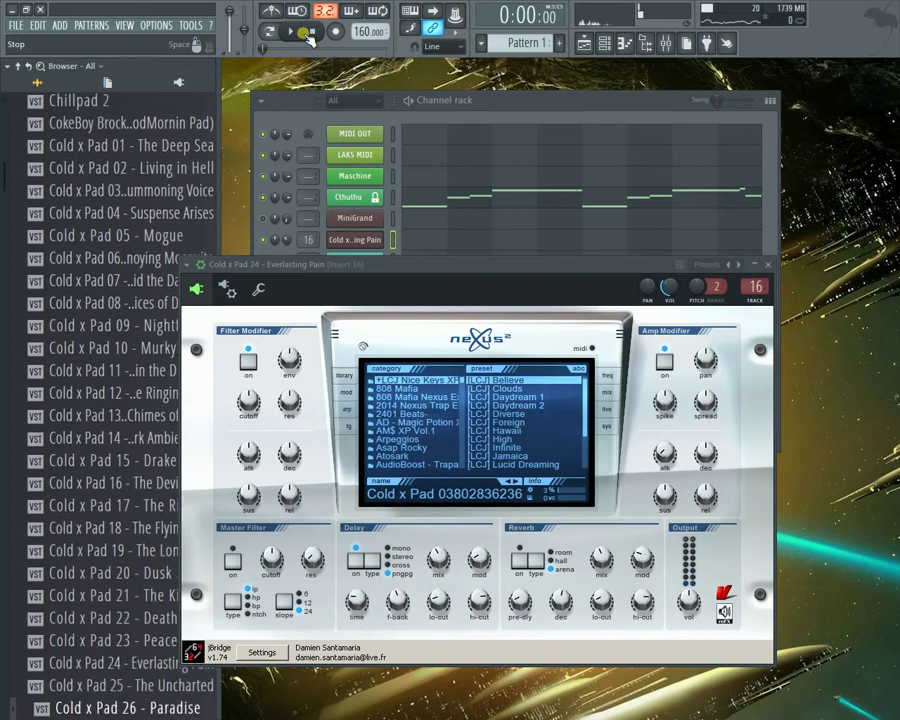
pyautogui.press('Return')
pyautogui.press('space')
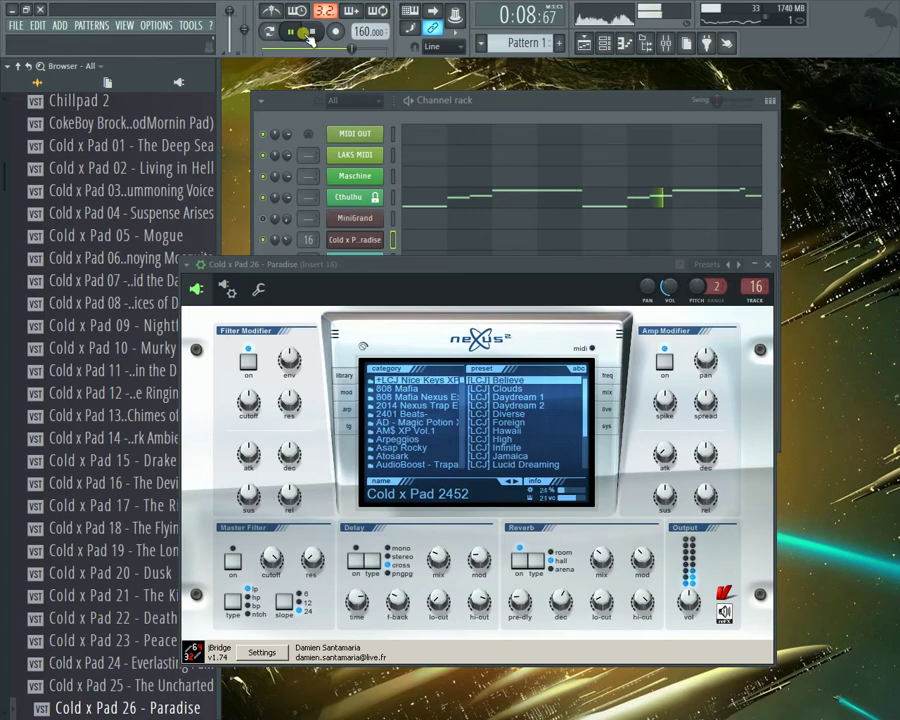
pyautogui.click(305, 33)
# Step: Load the Cold x Pad 35 - Sickness preset into the Nexus channel, play the pattern briefly and pause it
pyautogui.press('Down')
pyautogui.press('Down')
pyautogui.press('Down')
pyautogui.press('Down')
pyautogui.press('Down')
pyautogui.press('Down')
pyautogui.press('Down')
pyautogui.press('Down')
pyautogui.press('Down')
pyautogui.press('Down')
pyautogui.press('Up')
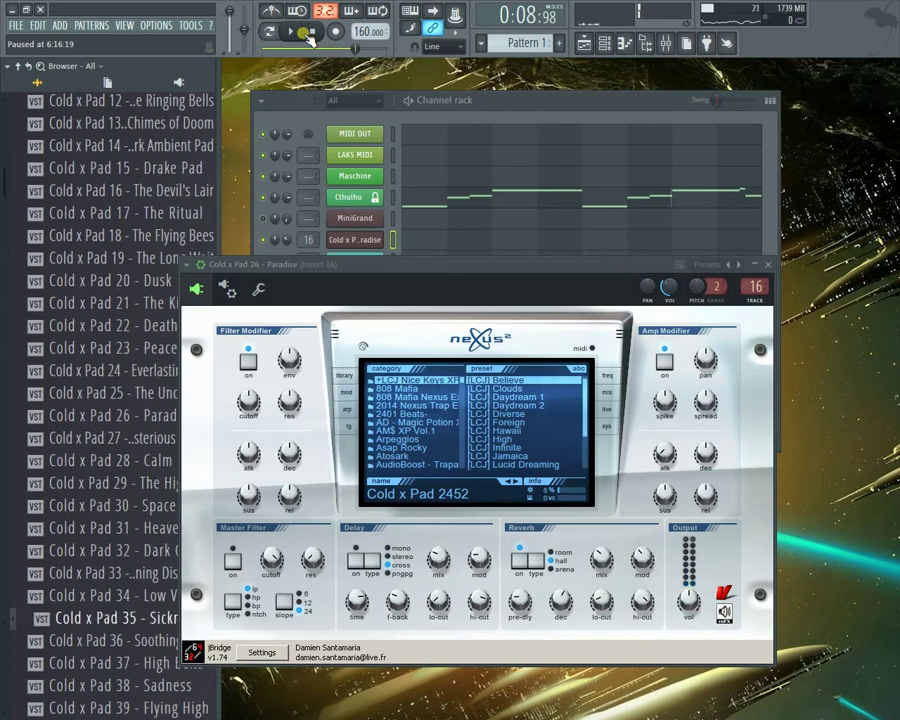
pyautogui.click(305, 33)
pyautogui.click(305, 33)
# Step: Load the Cold x Pad 50 - Euphoria preset into the Nexus channel and play the pattern with it
pyautogui.press('Down')
pyautogui.press('Down')
pyautogui.press('Down')
pyautogui.press('Down')
pyautogui.press('Down')
pyautogui.press('Down')
pyautogui.press('Down')
pyautogui.press('Down')
pyautogui.press('Down')
pyautogui.press('Down')
pyautogui.press('Down')
pyautogui.press('Down')
pyautogui.press('Down')
pyautogui.press('Down')
pyautogui.press('Down')
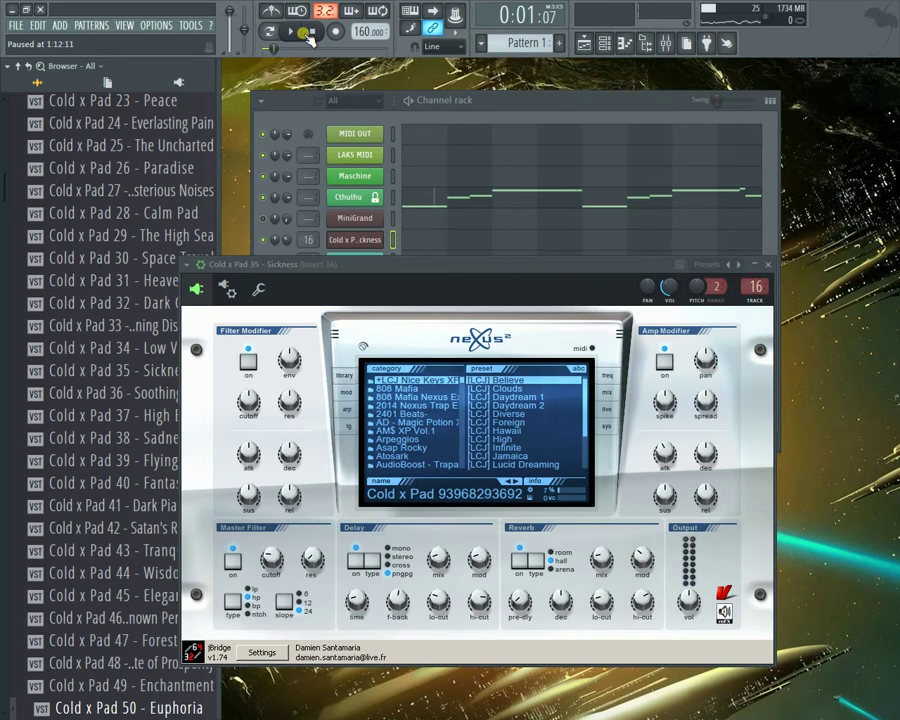
pyautogui.click(305, 33)
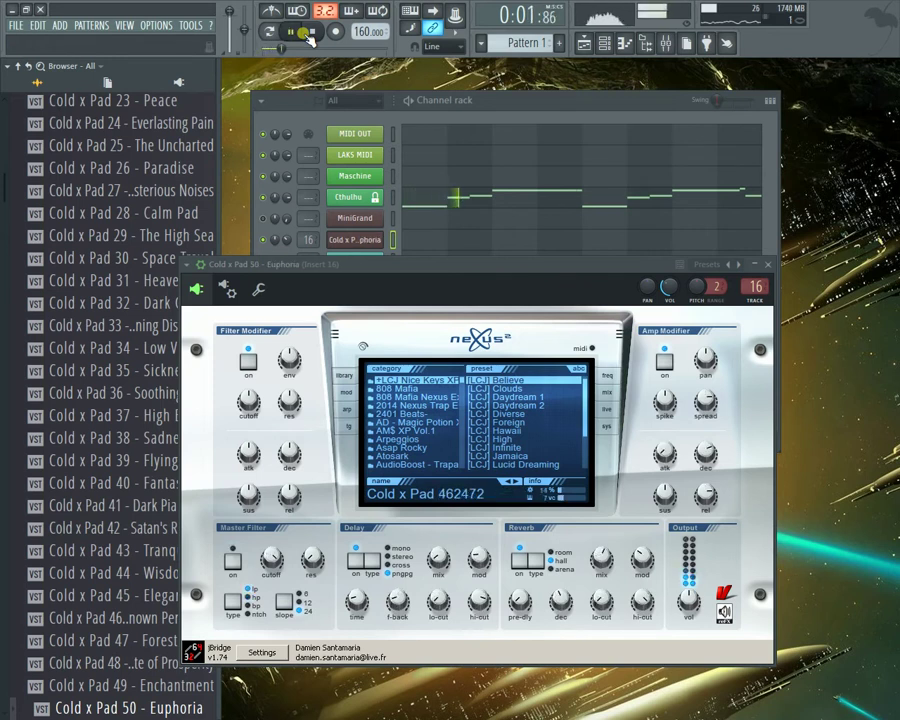
pyautogui.press('Down')
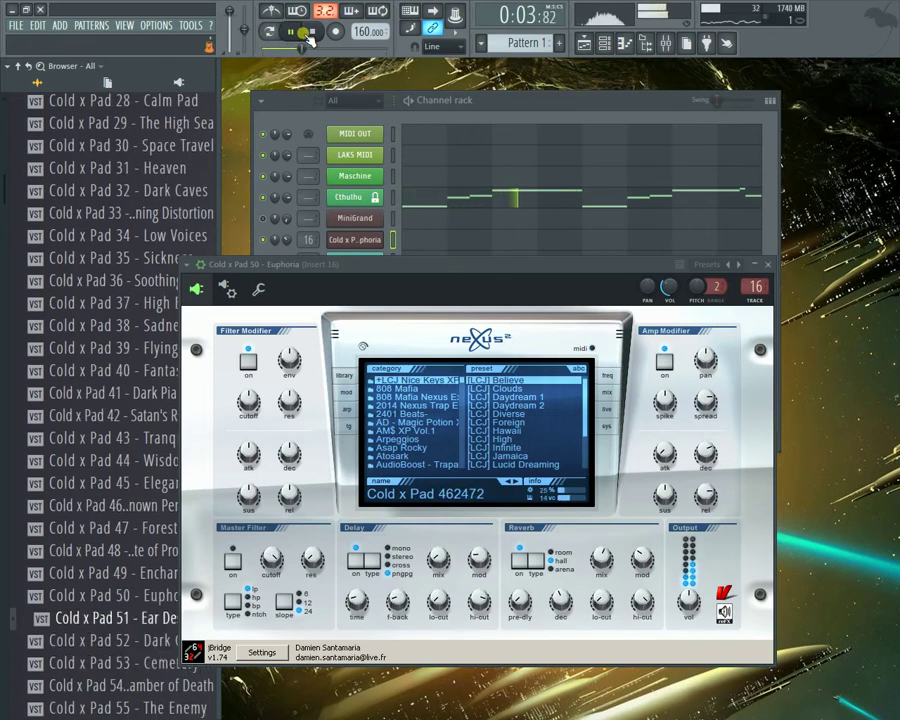
# Step: Audition the Cold x Pad 51 - Ear Destroyer and Cold x Pad 54 - Chamber of Death presets in the Nexus channel while the pattern plays
pyautogui.press('Return')
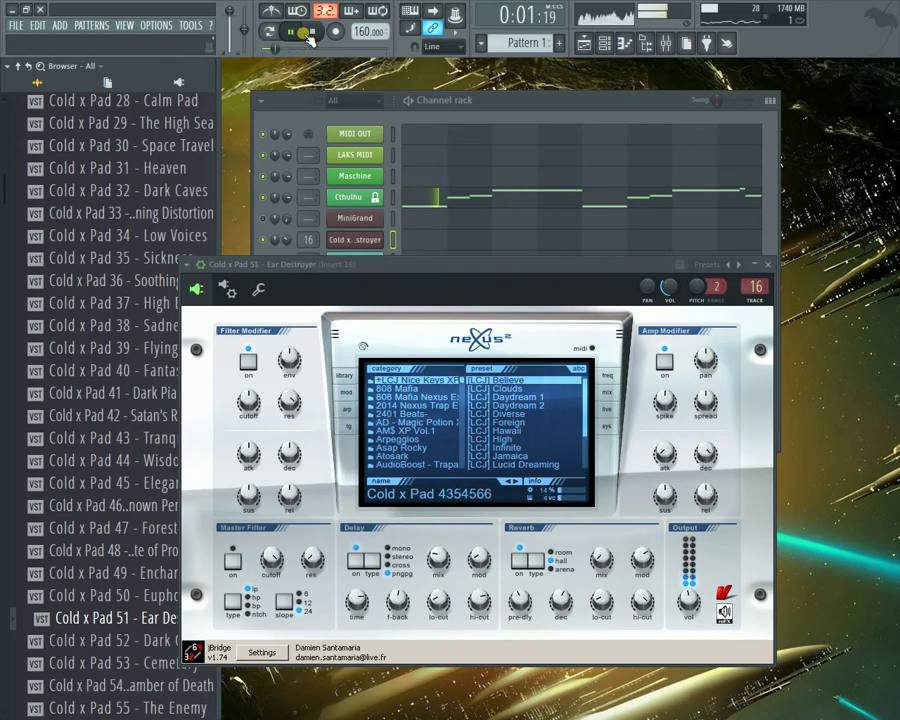
pyautogui.press('Down')
pyautogui.press('Down')
pyautogui.press('Down')
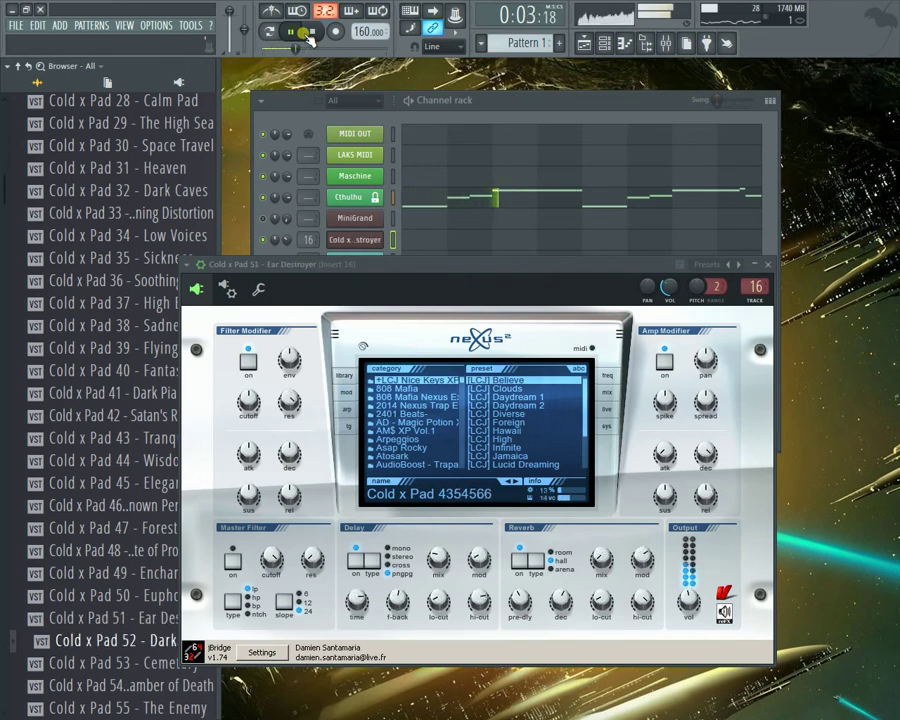
pyautogui.press('Return')
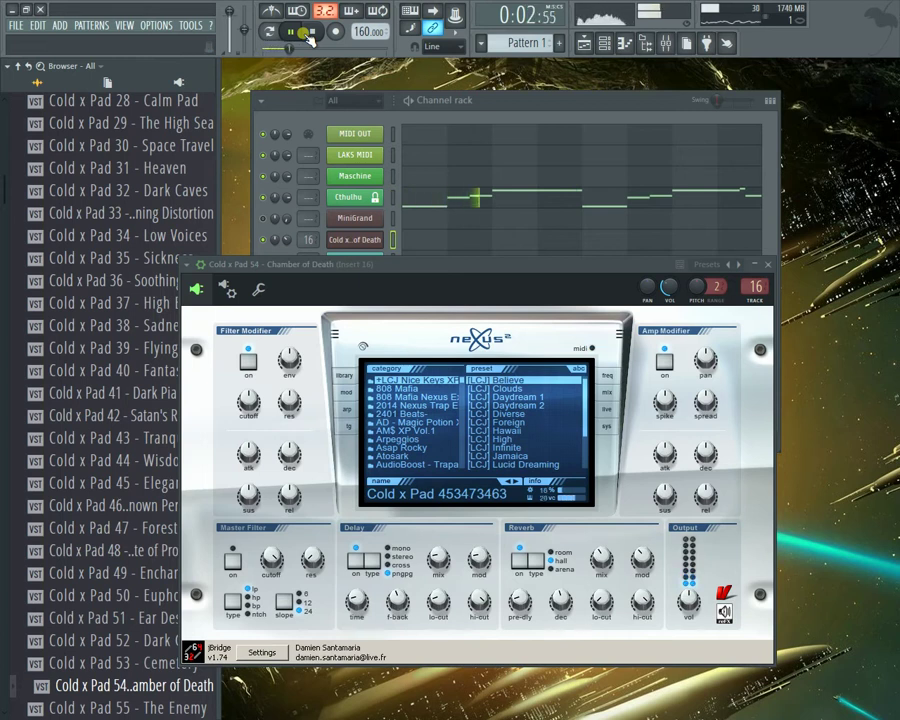
# Step: Load the Cold x Pad 56 - Apocalypse preset into the Nexus channel and listen to the pattern with it
pyautogui.press('Down')
pyautogui.press('Down')
pyautogui.press('Return')
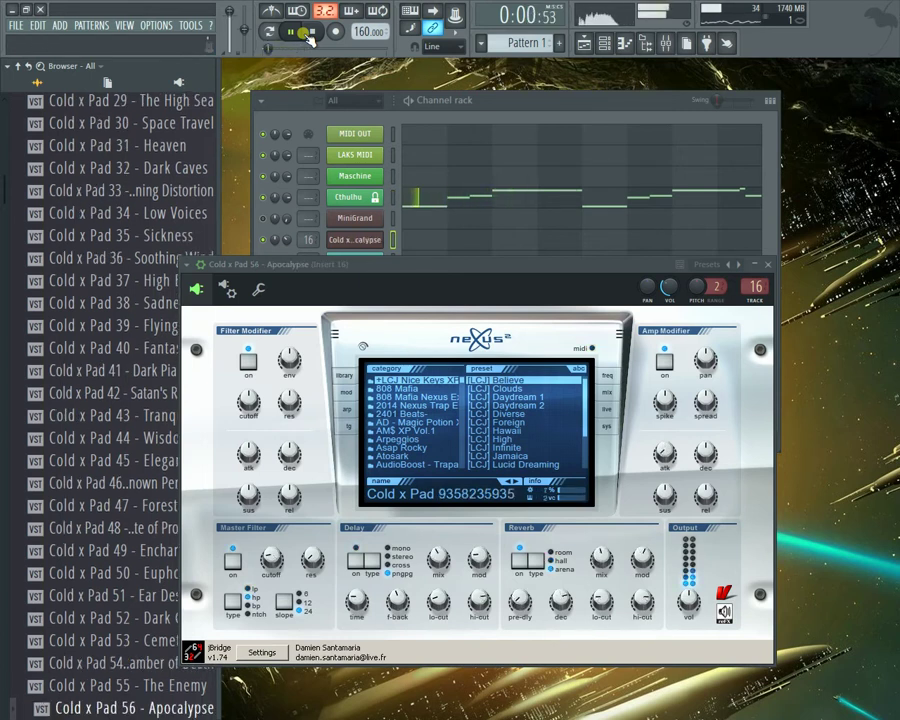
# Step: Skip past the remaining Cold x Pad presets and load CRB - Dark Pads (4) into the Nexus channel
pyautogui.press('Down')
pyautogui.press('Down')
pyautogui.press('Down')
pyautogui.press('Down')
pyautogui.press('Down')
pyautogui.press('Down')
pyautogui.press('Down')
pyautogui.press('Down')
pyautogui.press('Down')
pyautogui.press('Down')
pyautogui.press('Down')
pyautogui.press('Down')
pyautogui.press('Down')
pyautogui.press('Down')
pyautogui.press('Down')
pyautogui.press('Down')
pyautogui.press('Down')
pyautogui.press('Down')
pyautogui.press('Down')
pyautogui.press('Down')
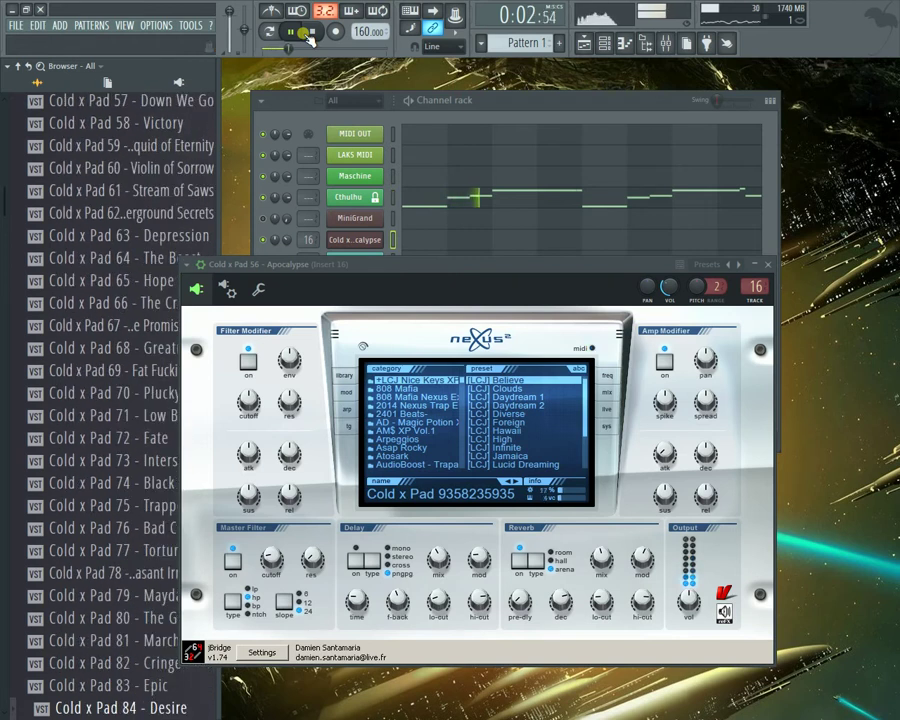
pyautogui.press('Down')
pyautogui.press('Down')
pyautogui.press('Down')
pyautogui.press('Down')
pyautogui.press('Down')
pyautogui.press('Down')
pyautogui.press('Down')
pyautogui.press('Down')
pyautogui.press('Down')
pyautogui.press('Down')
pyautogui.press('Down')
pyautogui.press('Down')
pyautogui.press('Down')
pyautogui.press('Down')
pyautogui.press('Down')
pyautogui.press('Down')
pyautogui.press('Up')
pyautogui.press('Up')
pyautogui.press('Up')
pyautogui.press('Up')
pyautogui.press('Up')
pyautogui.press('Up')
pyautogui.press('Up')
pyautogui.press('Up')
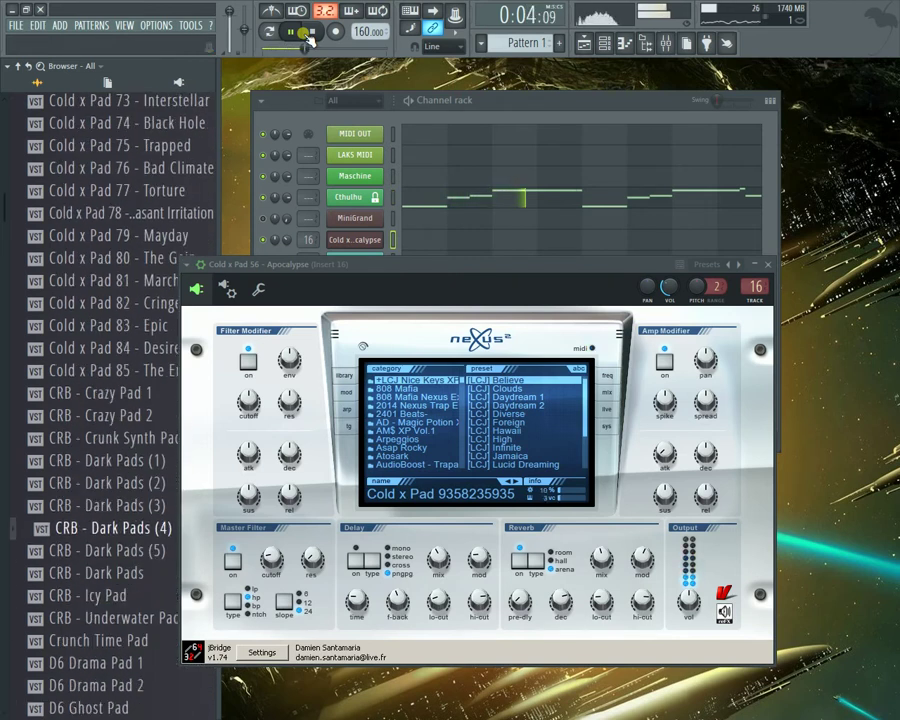
pyautogui.press('Return')
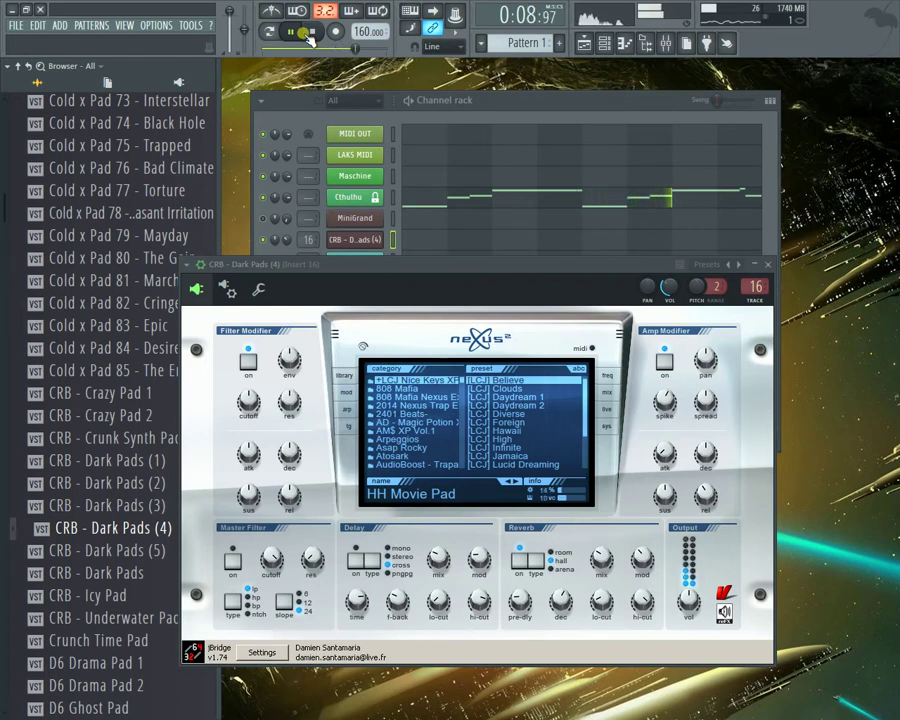
# Step: Load the CRB - Icy Pad preset into the Nexus channel and play the pattern with it
pyautogui.press('Down')
pyautogui.press('Down')
pyautogui.press('Down')
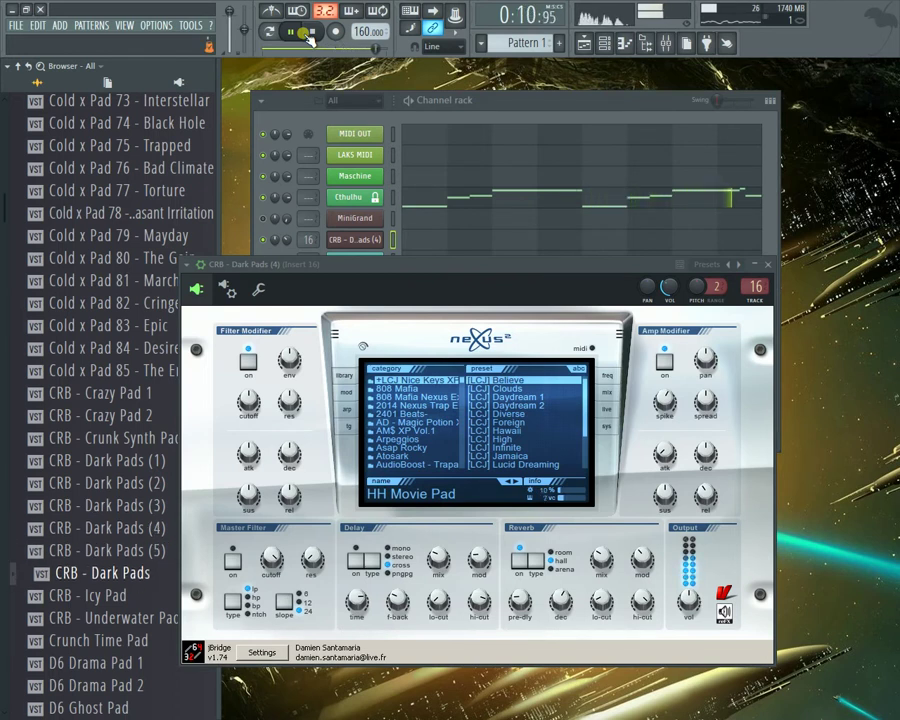
pyautogui.press('Return')
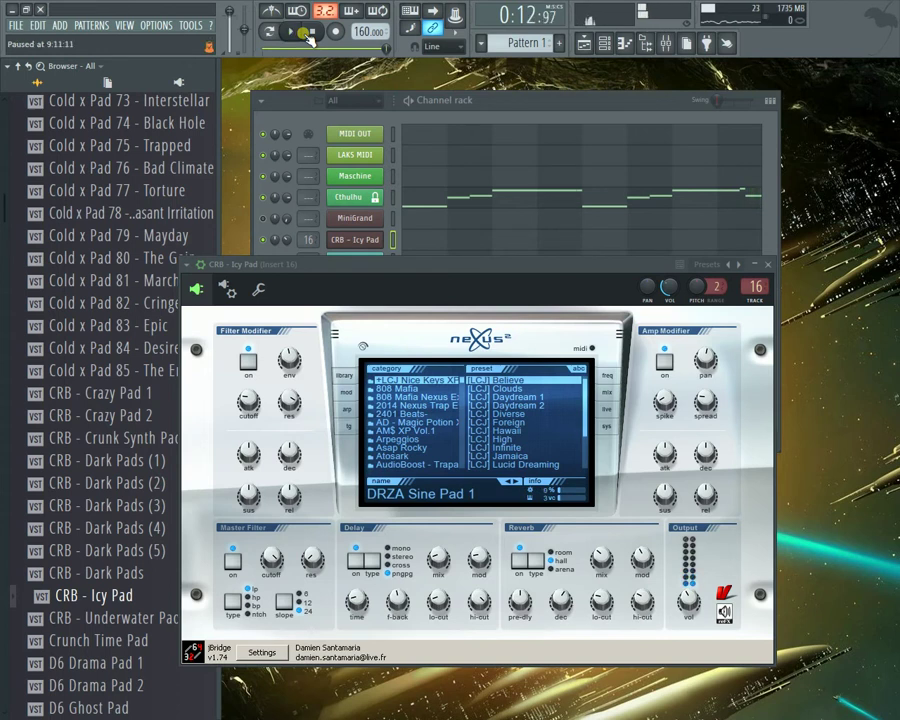
pyautogui.press('space')
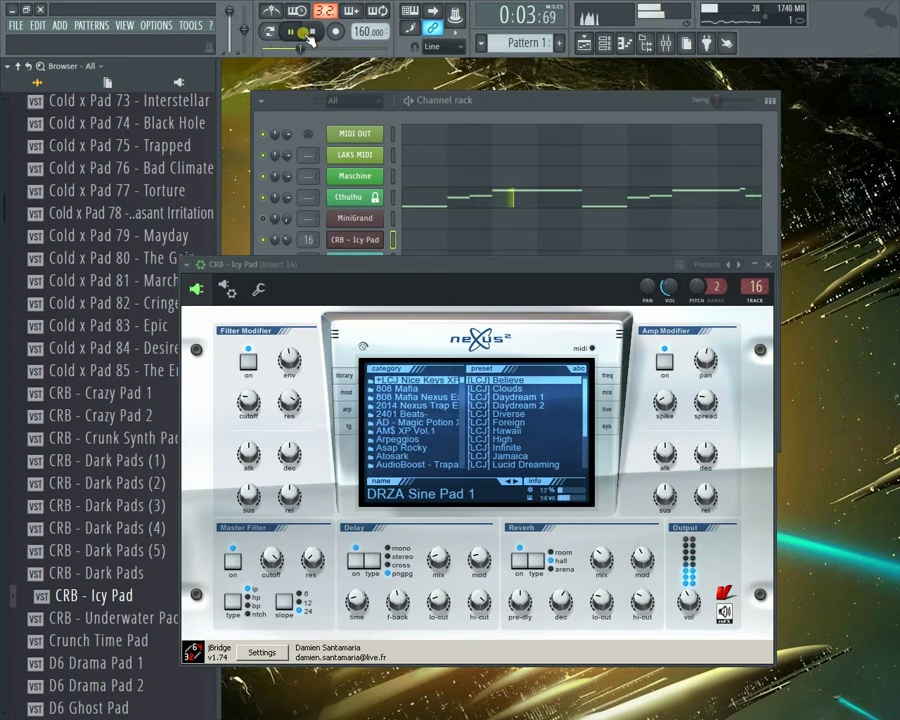
# Step: Load the CRB - Dark Pads preset to compare it briefly, and return the Nexus channel to CRB - Icy Pad
pyautogui.press('Up')
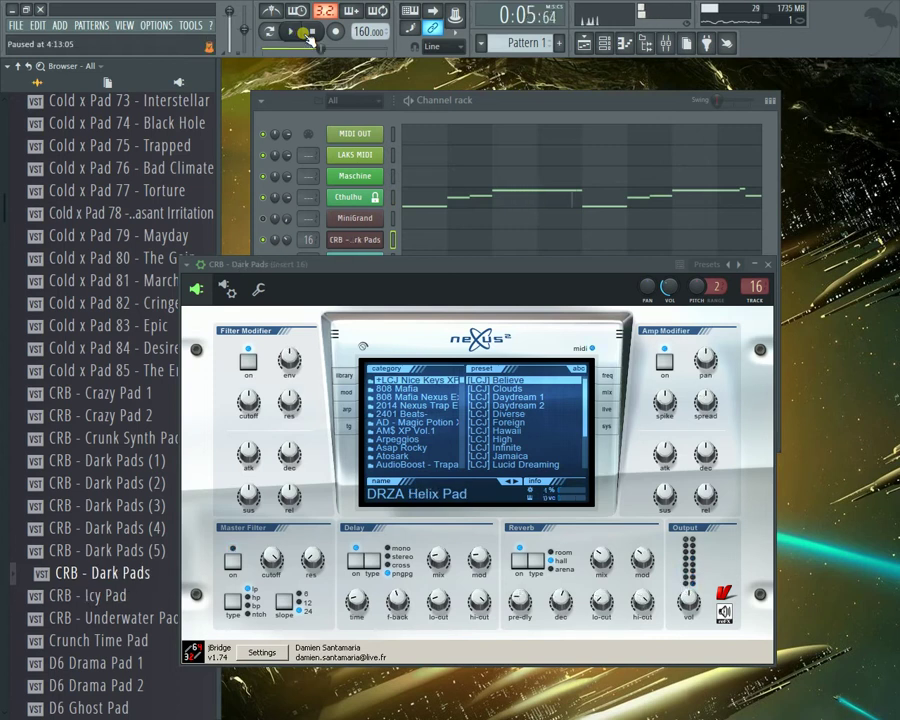
pyautogui.press('space')
pyautogui.press('Down')
pyautogui.press('Down')
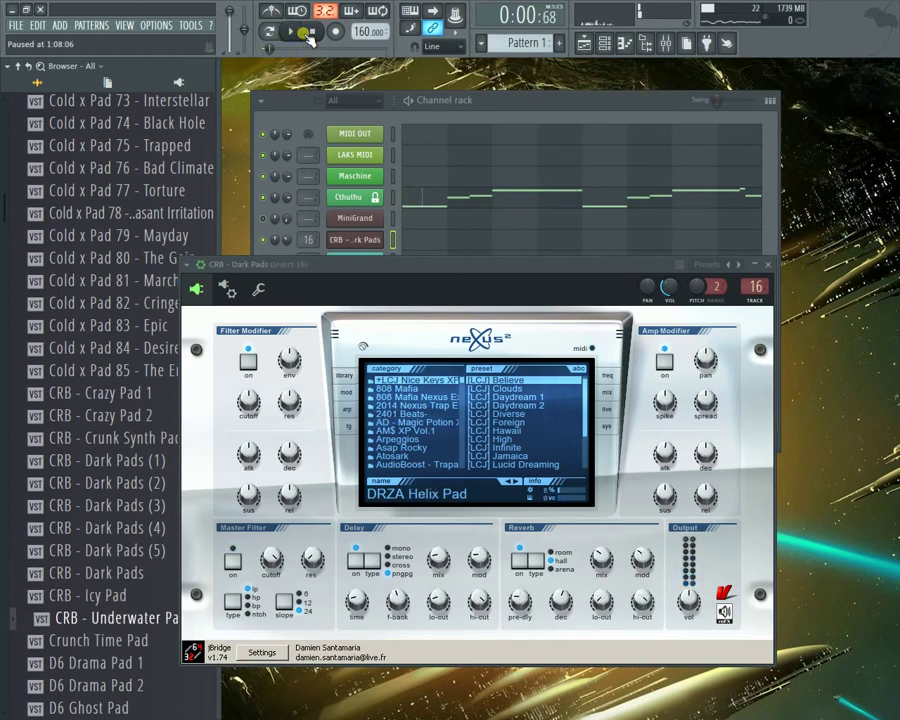
pyautogui.press('Up')
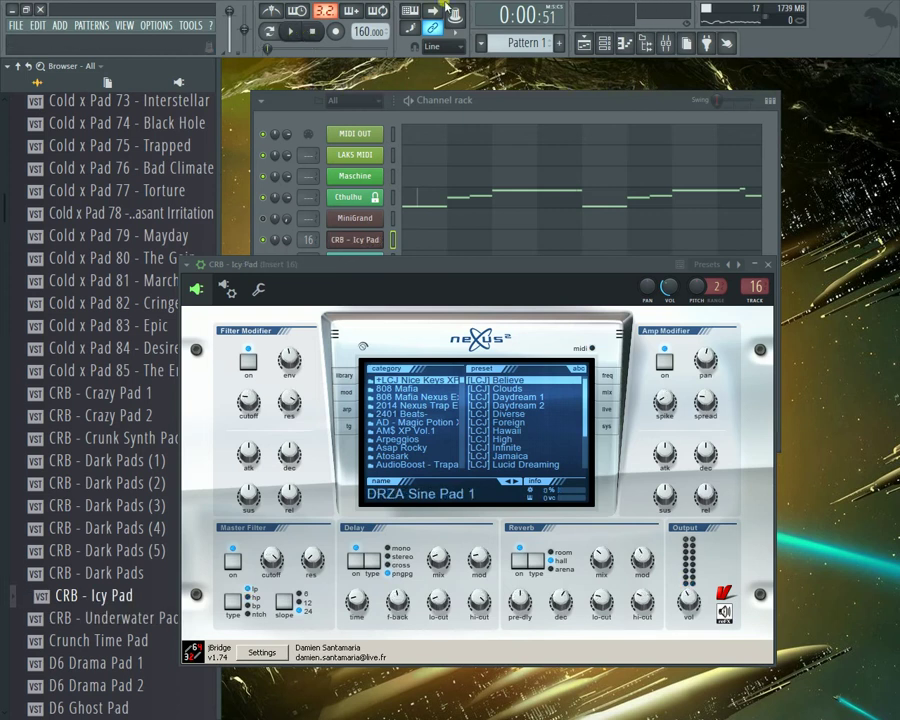
# Step: Close the Nexus window and lower the CRB - Icy Pad channel's volume to about 27% while the pattern plays
pyautogui.click(769, 263)
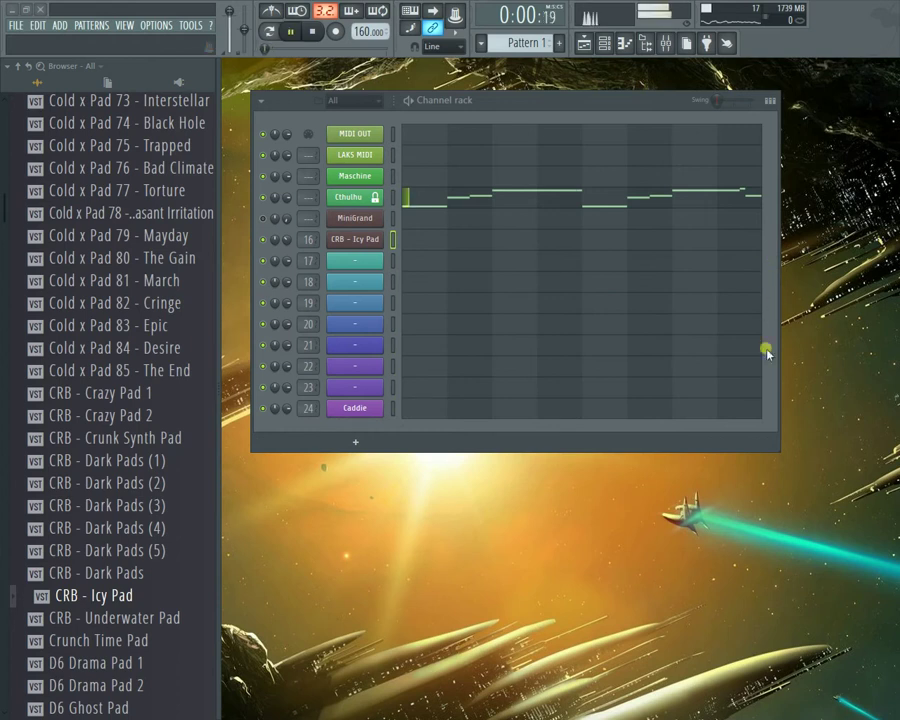
pyautogui.press('space')
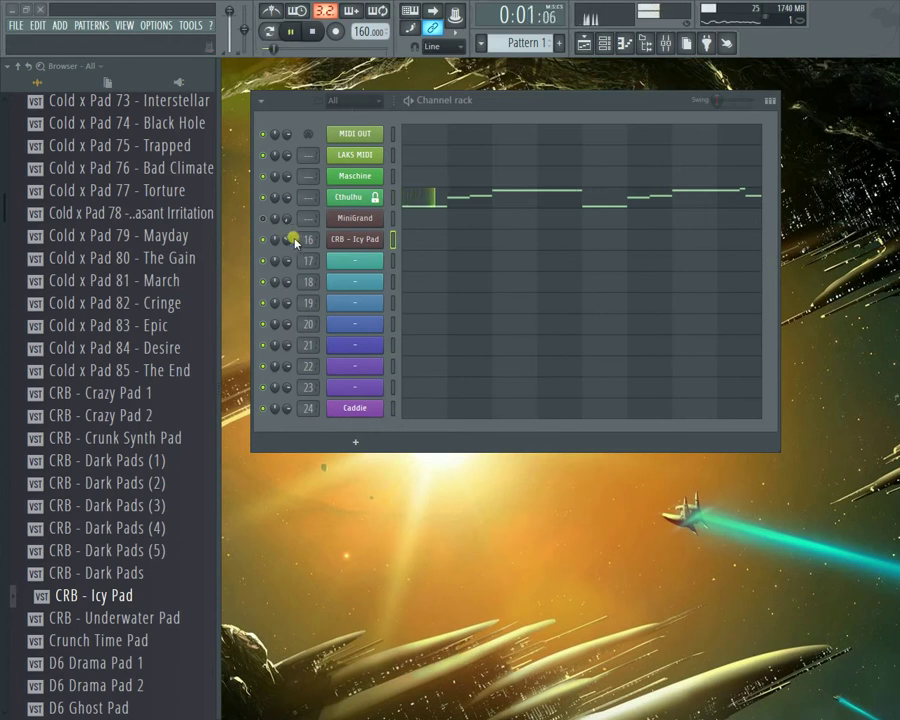
pyautogui.moveTo(287, 240); pyautogui.dragTo(287, 283)
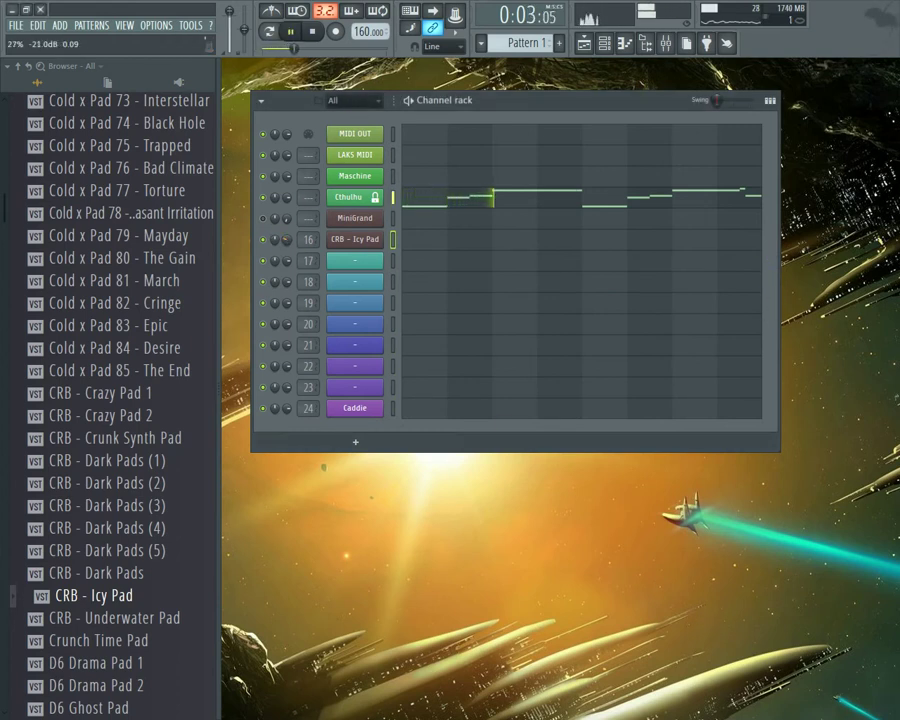
# Step: Open the Cthulhu channel's notes in the piano roll and view the whole progression during playback
pyautogui.rightClick(360, 200)
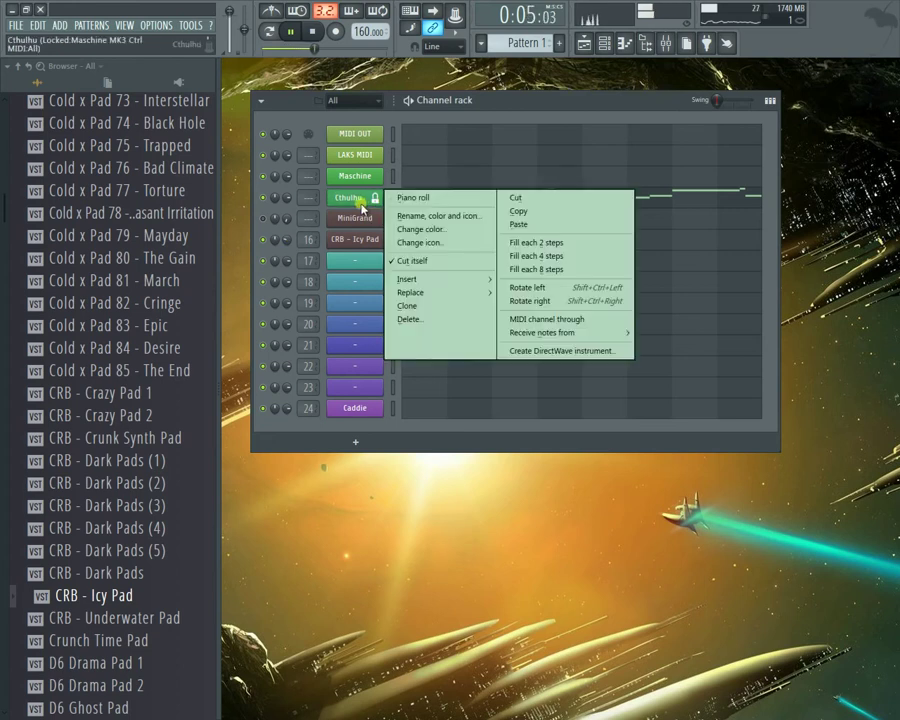
pyautogui.click(412, 198)
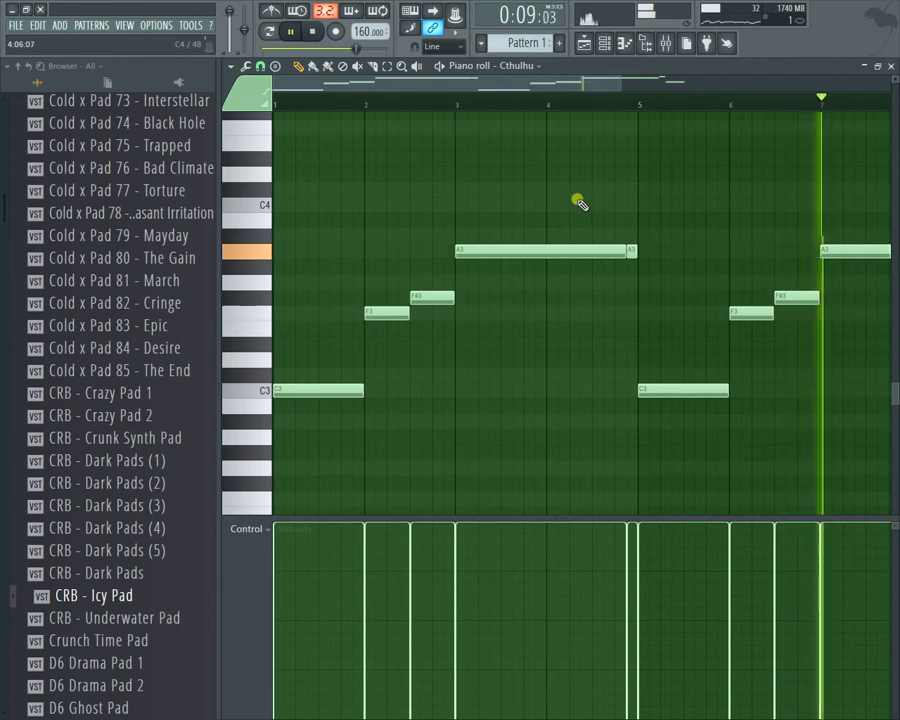
pyautogui.scroll(-3, 514, 104)
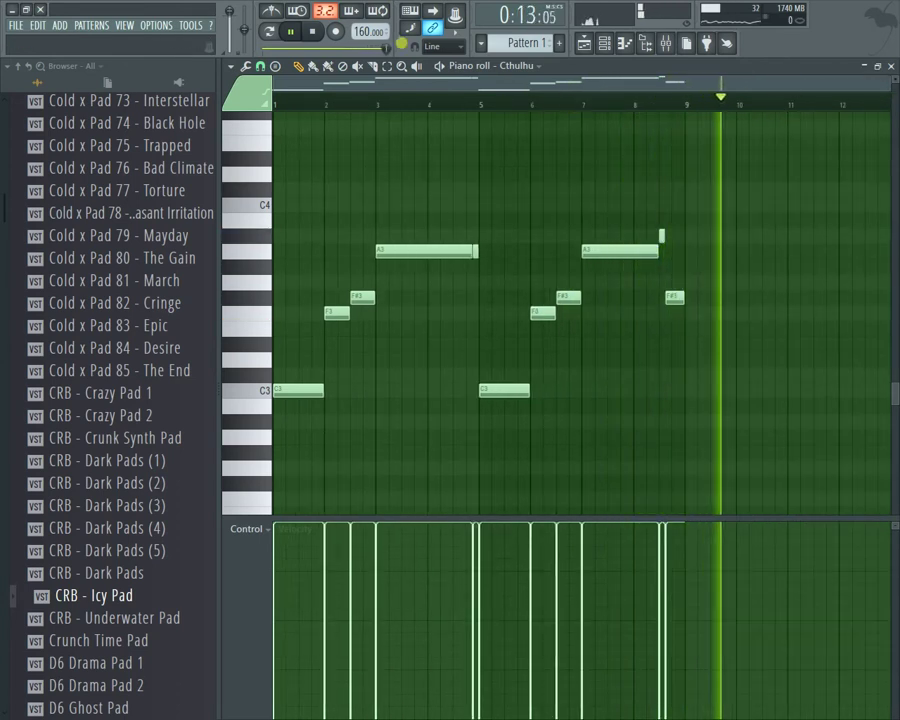
# Step: Set the project tempo to 150 BPM and play the Cthulhu progression through at that speed
pyautogui.press('space')
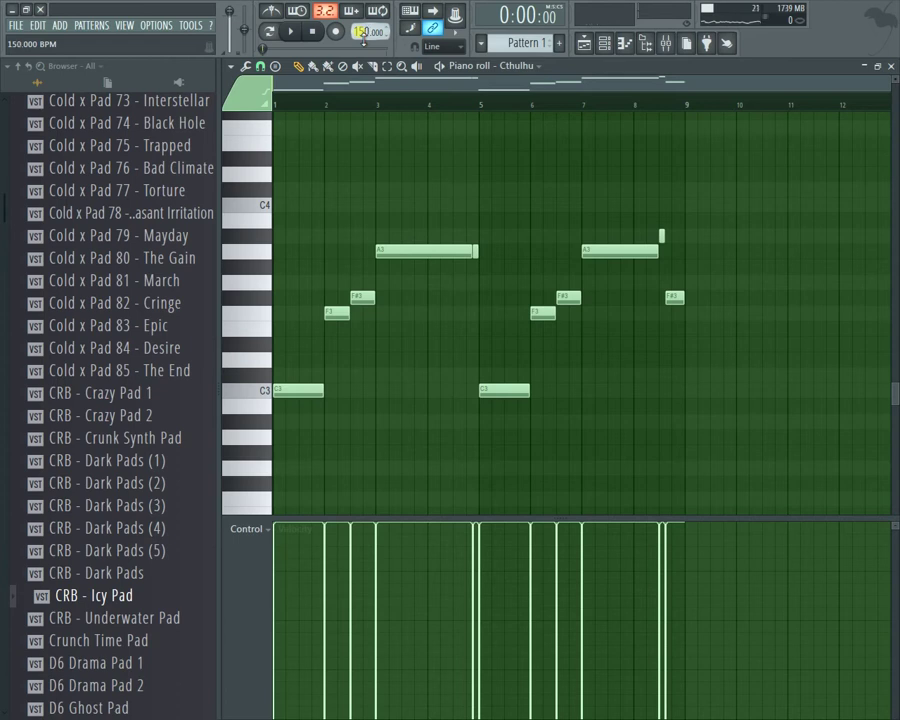
pyautogui.press('space')
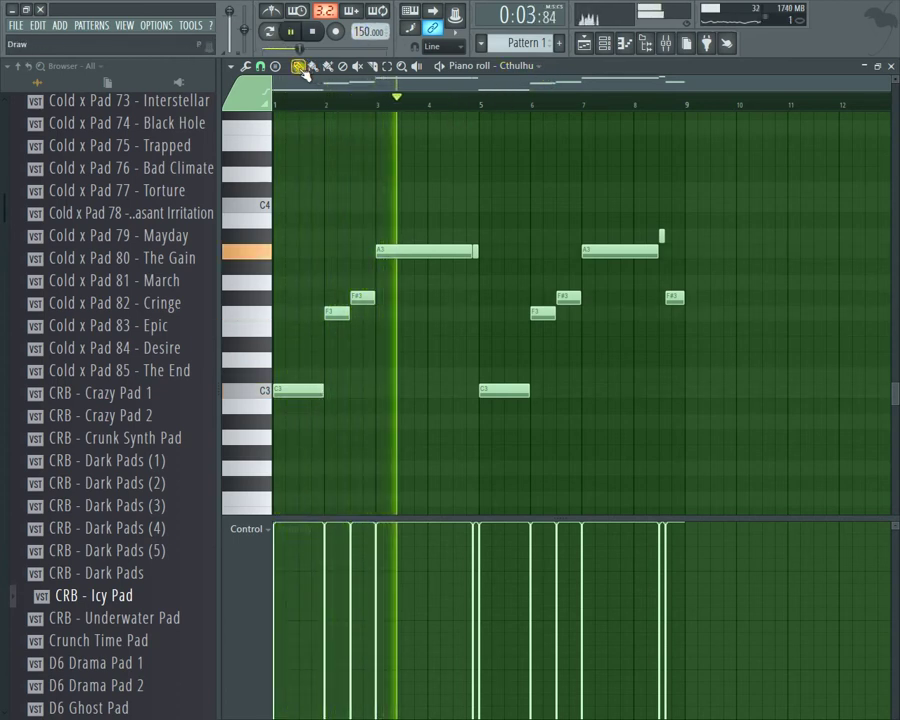
pyautogui.click(271, 14)
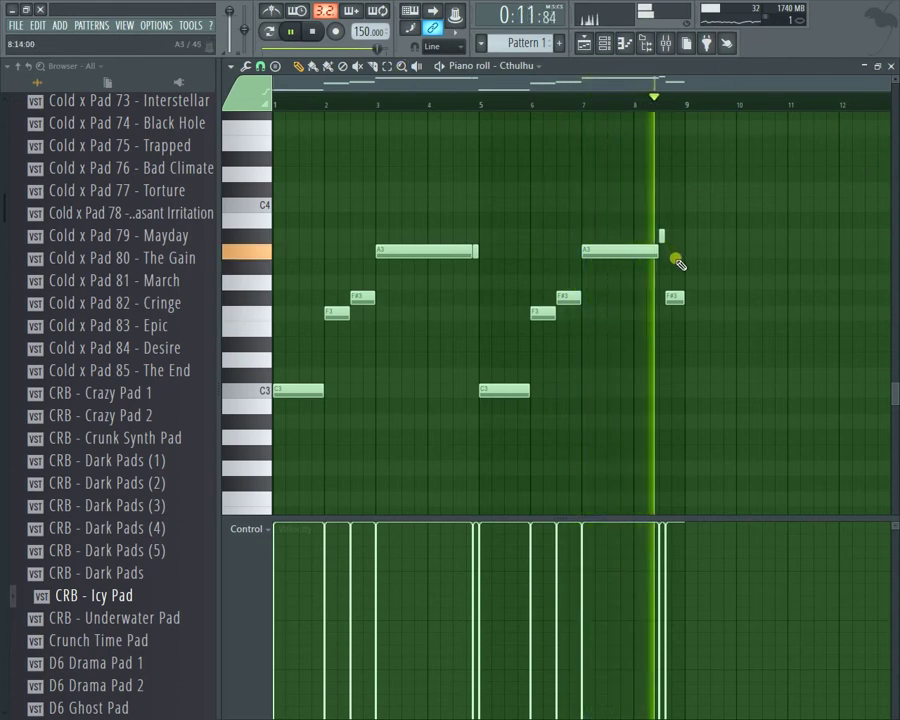
pyautogui.press('space')
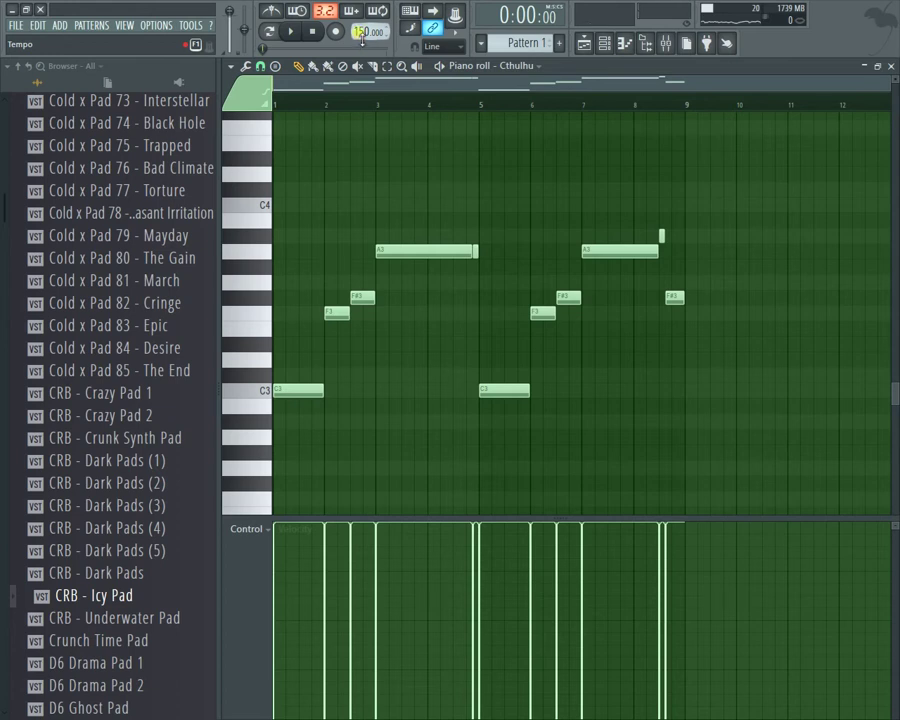
# Step: Play the pattern again, close the piano roll to return to the channel rack, and stop playback
pyautogui.click(305, 34)
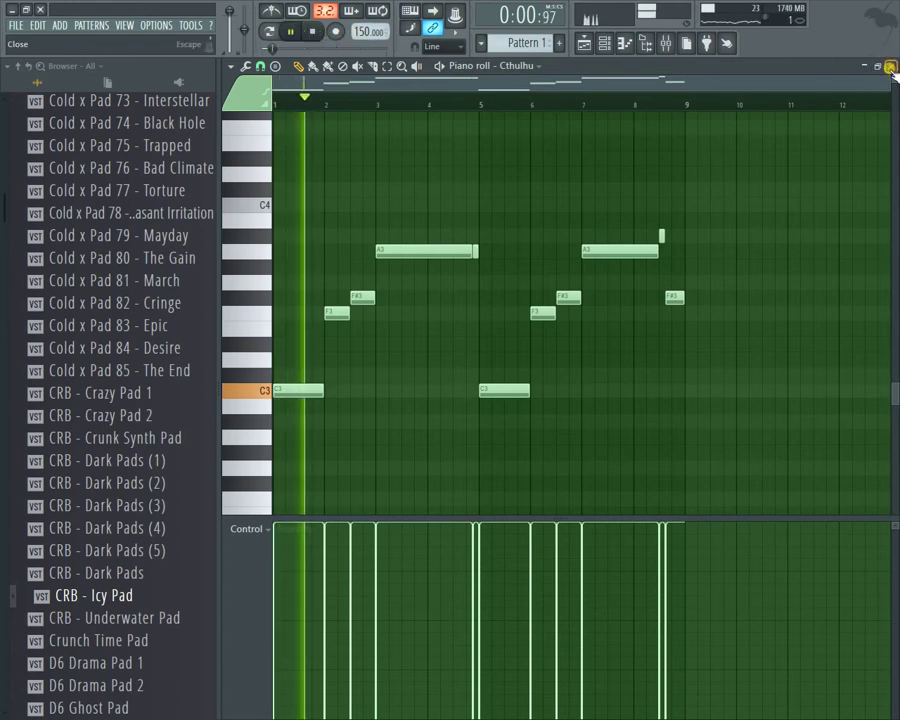
pyautogui.press('F7')
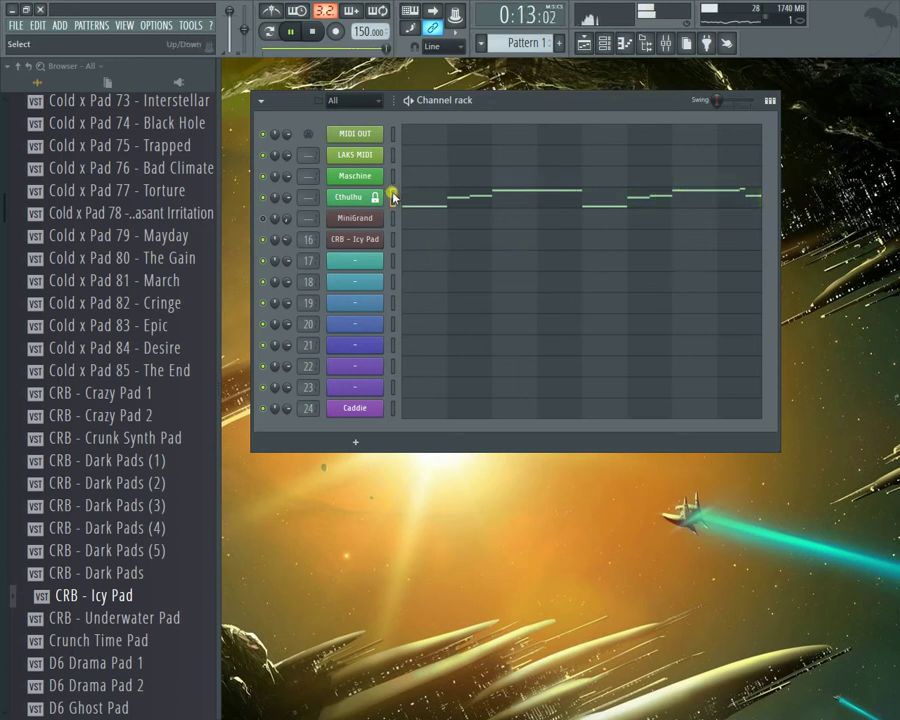
pyautogui.press('space')
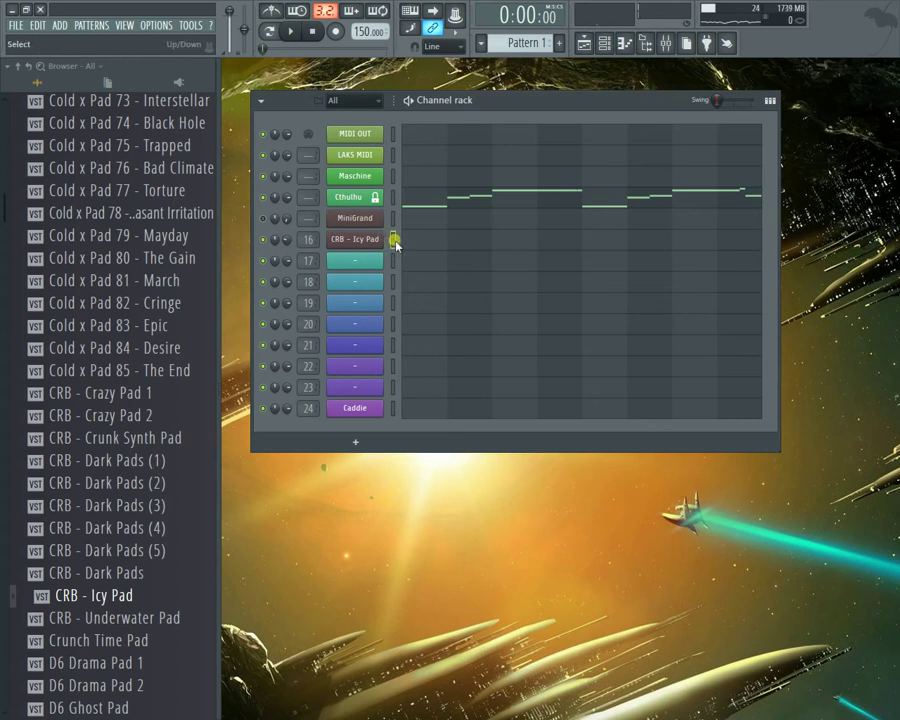
# Step: Replace the empty channel on mixer track 17 with Nexus.64 and select the Cold x Pad 75 - Trapped preset in the browser
pyautogui.rightClick(386, 258)
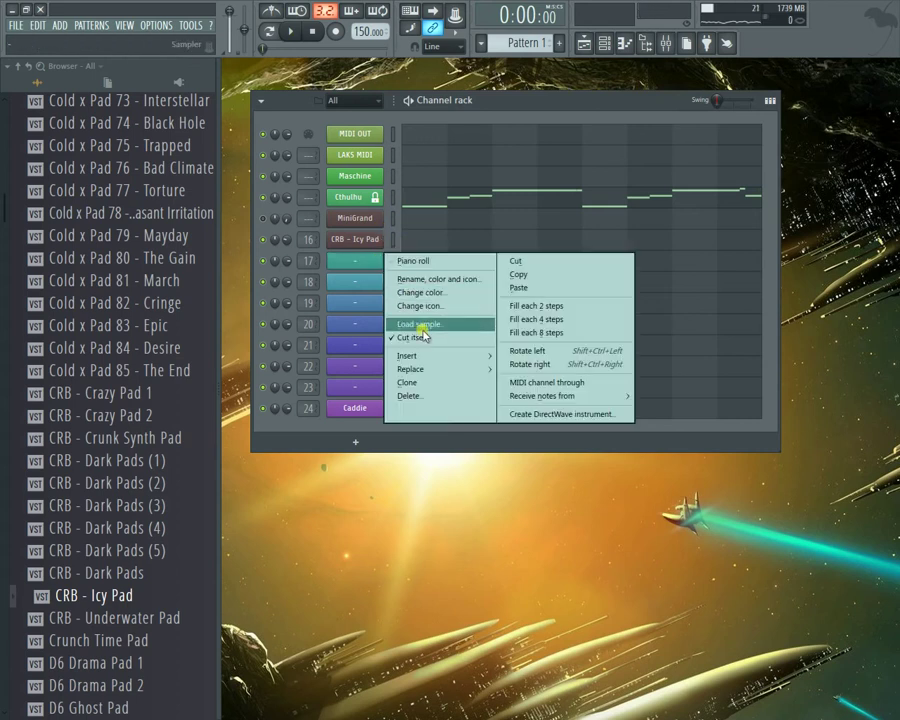
pyautogui.moveTo(431, 377)
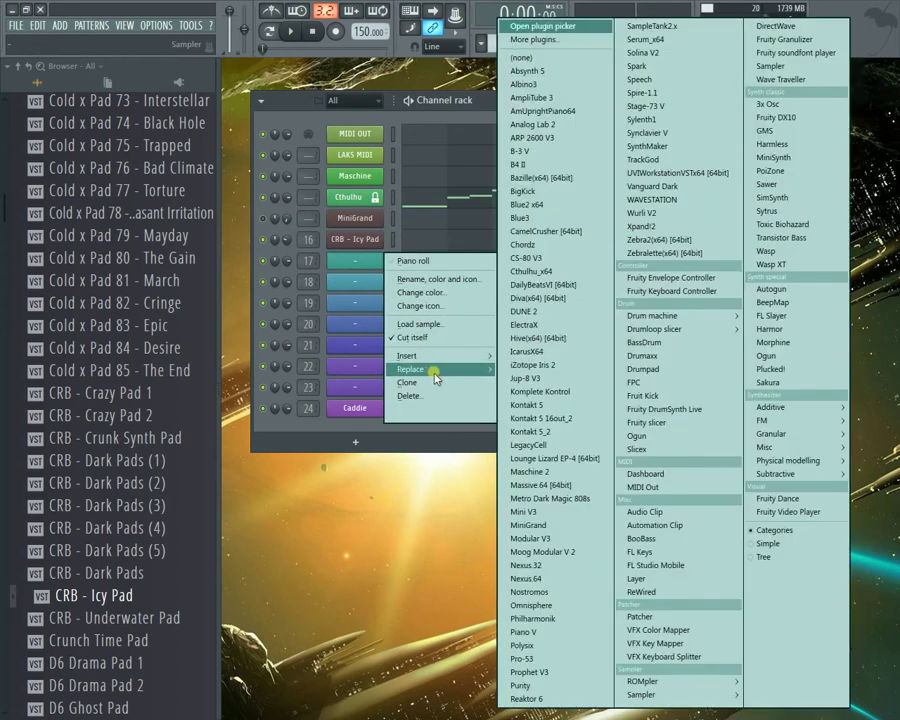
pyautogui.click(570, 578)
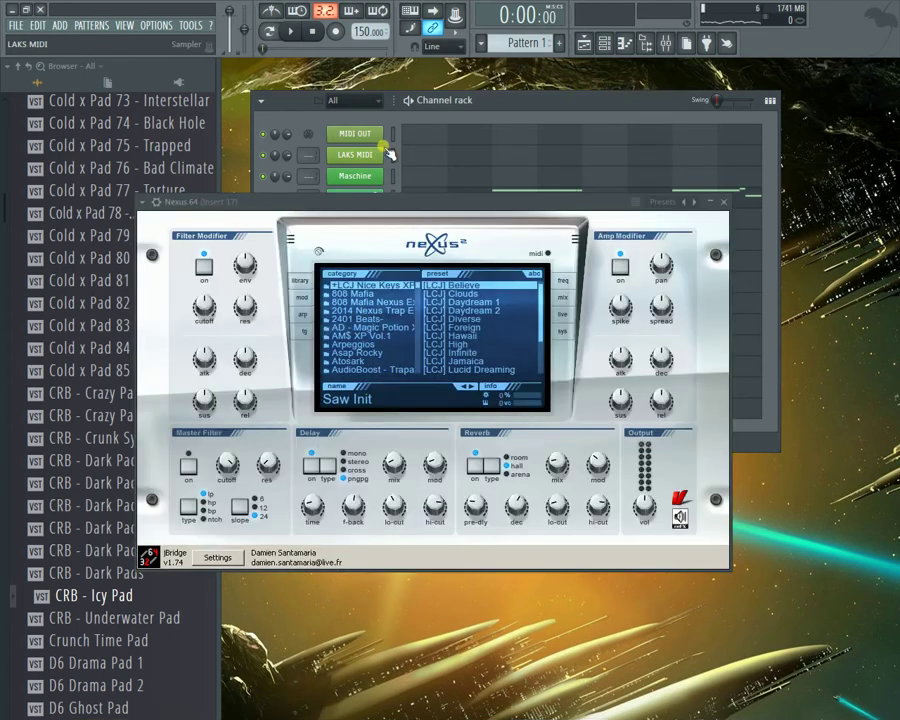
pyautogui.moveTo(434, 199); pyautogui.dragTo(454, 328)
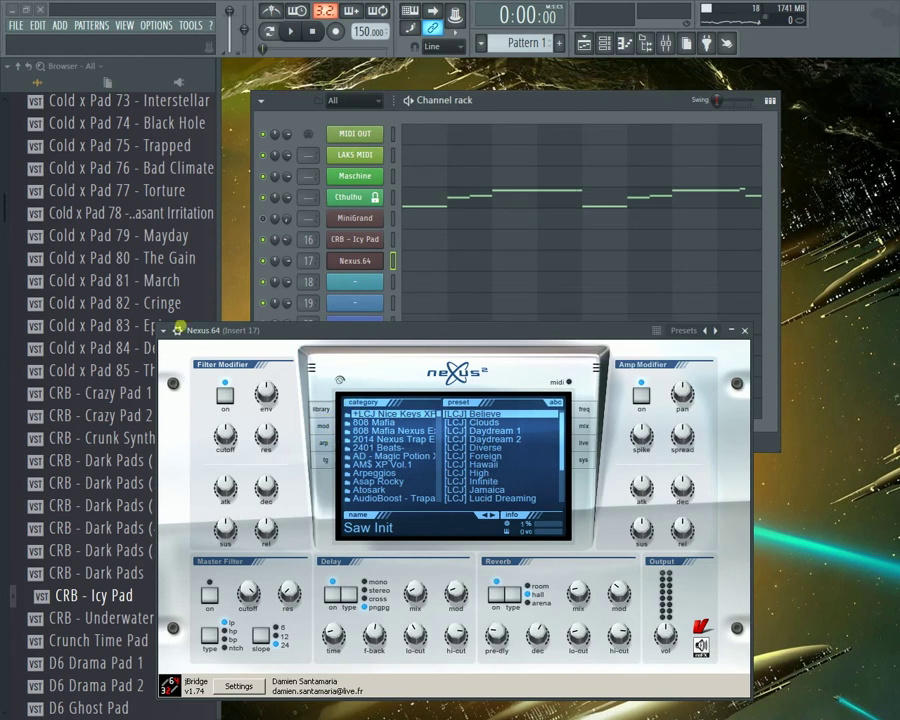
pyautogui.click(86, 148)
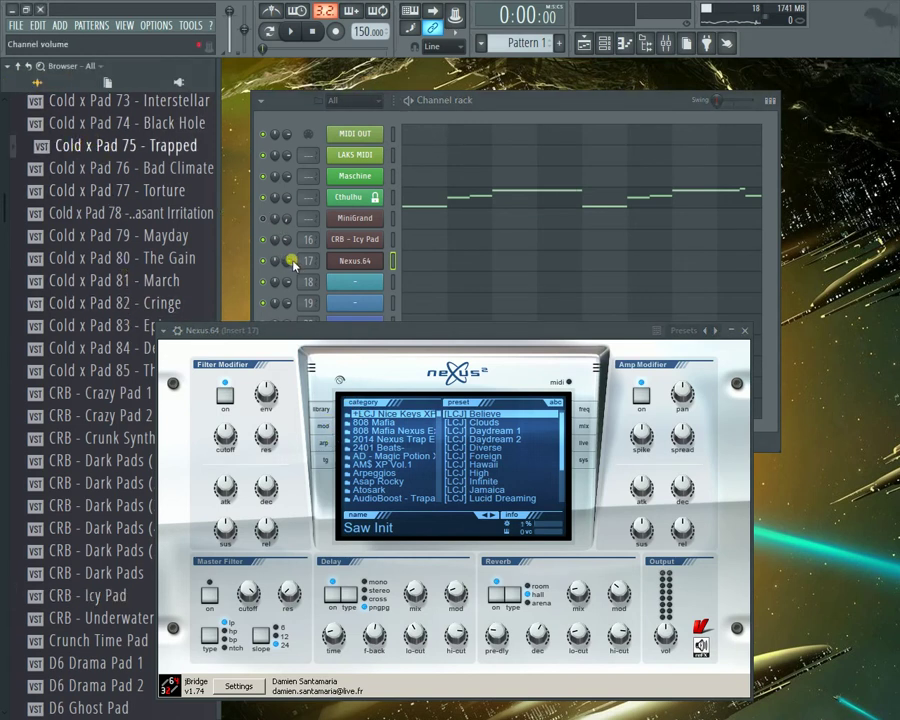
# Step: Check the MIDI input port in the CRB - Icy Pad channel's plugin wrapper settings and close its window
pyautogui.click(331, 248)
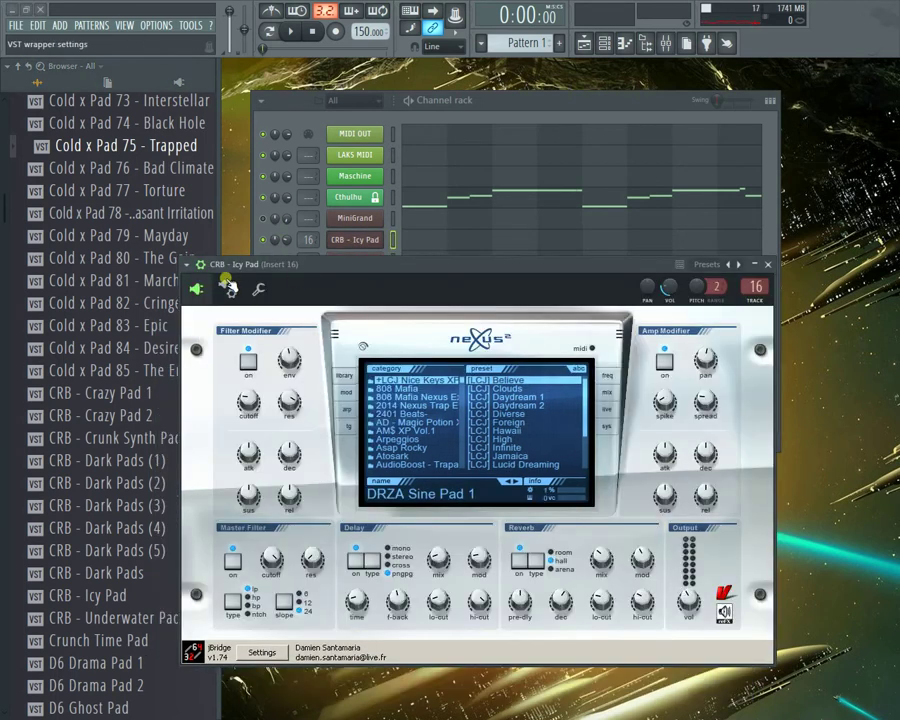
pyautogui.click(255, 287)
pyautogui.click(231, 291)
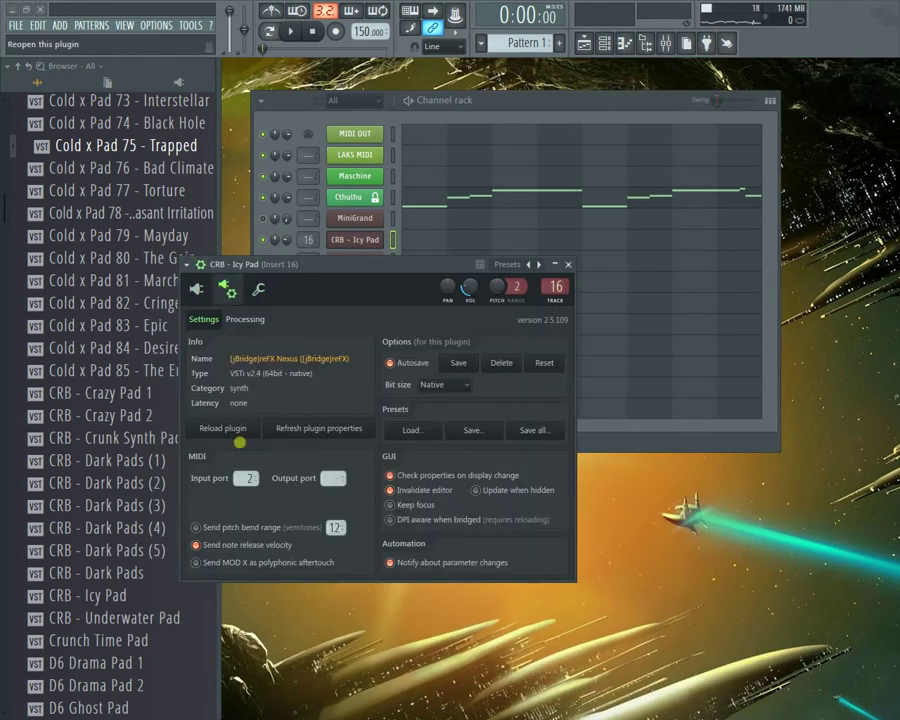
pyautogui.moveTo(245, 479); pyautogui.dragTo(245, 496)
pyautogui.click(570, 265)
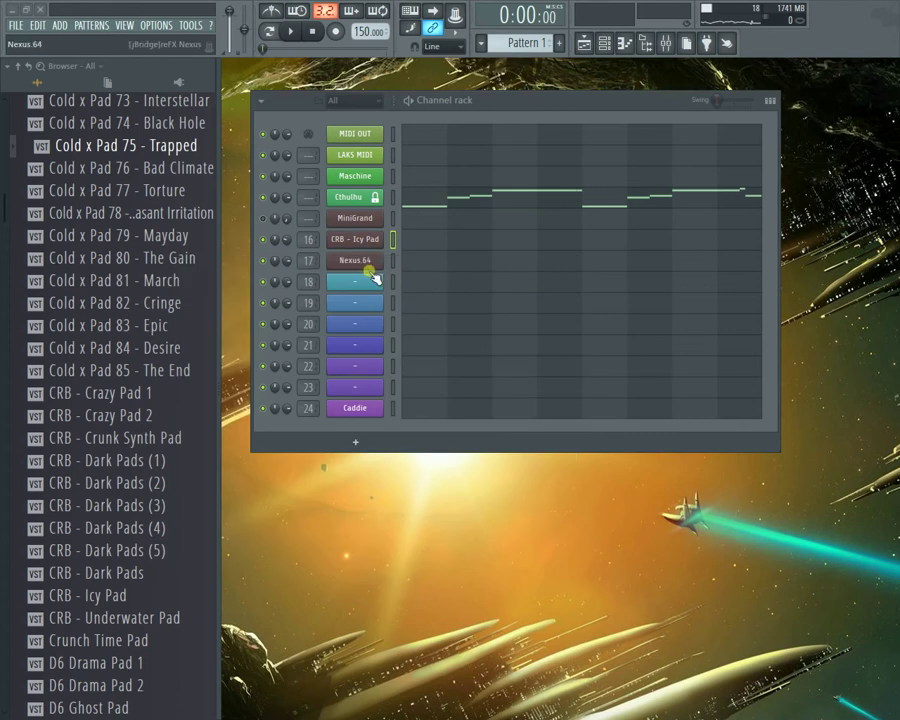
# Step: Set the Nexus.64 channel's MIDI input port to 2 in its plugin wrapper settings and close its window
pyautogui.click(366, 262)
pyautogui.click(180, 333)
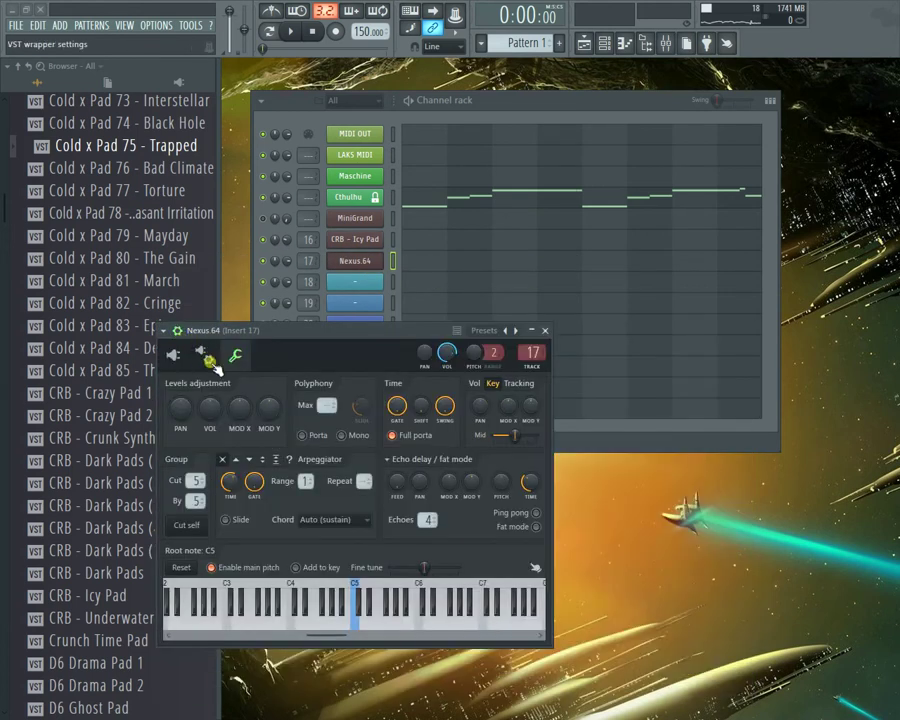
pyautogui.click(205, 360)
pyautogui.scroll(1, 222, 545)
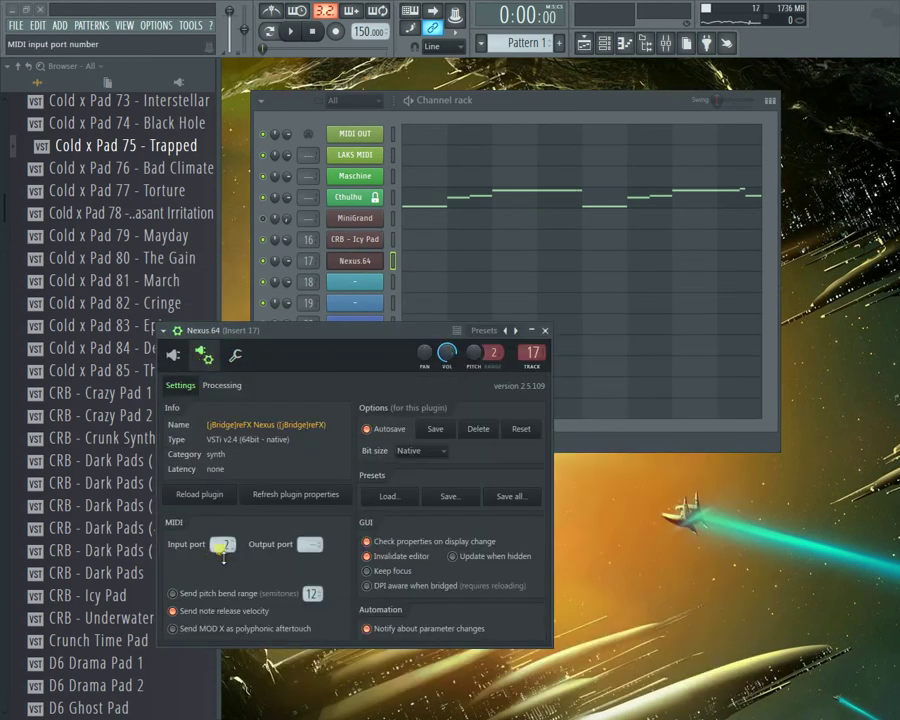
pyautogui.click(545, 330)
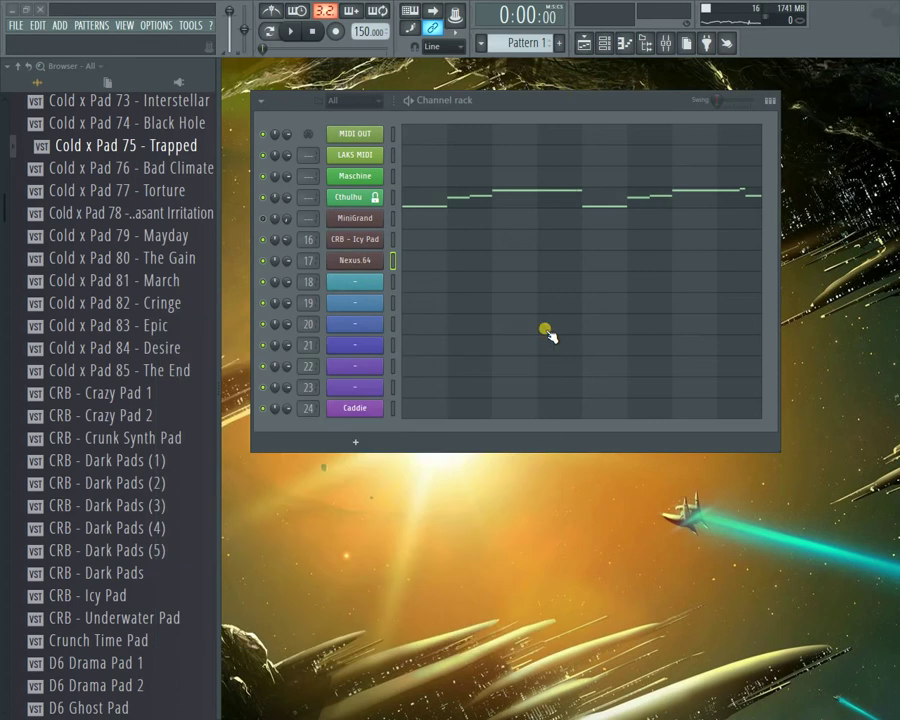
# Step: Leave the pad presets, expand the 1.ARP folder in the Nexus content, and browse to the AR Bullet Time presets
pyautogui.middleClick(89, 249)
pyautogui.scroll(3, 101, 253)
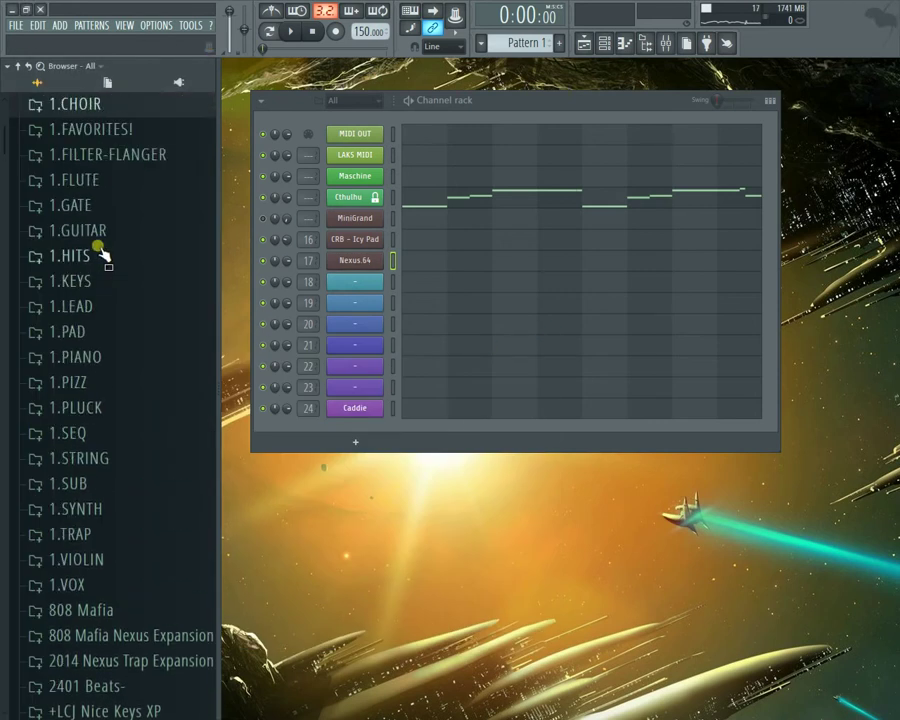
pyautogui.scroll(5, 101, 253)
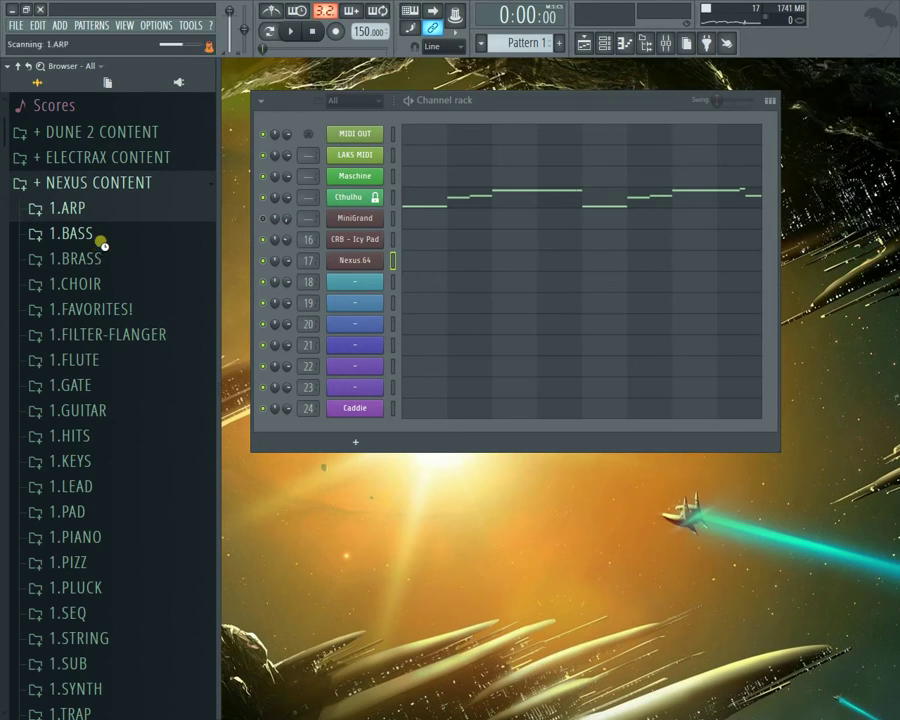
pyautogui.scroll(-8, 101, 240)
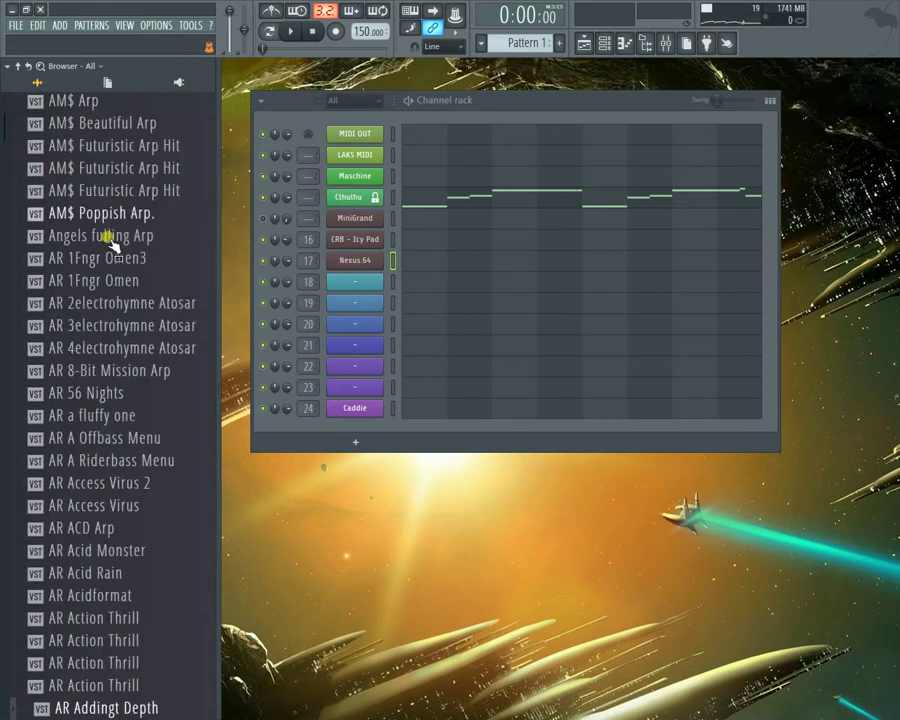
pyautogui.scroll(-15, 112, 243)
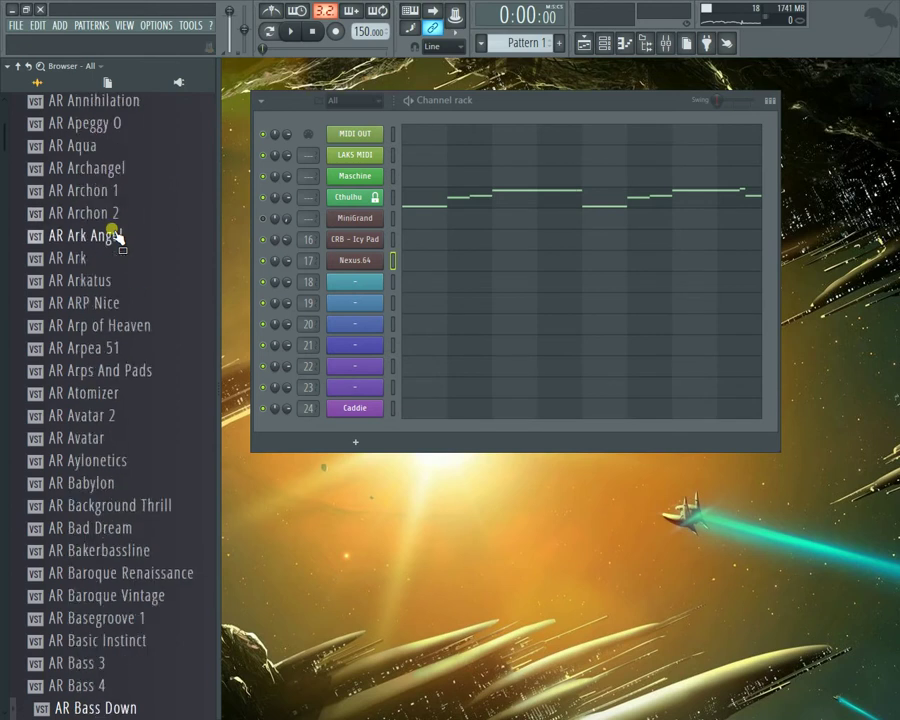
pyautogui.scroll(-7, 115, 235)
pyautogui.scroll(-1, 114, 232)
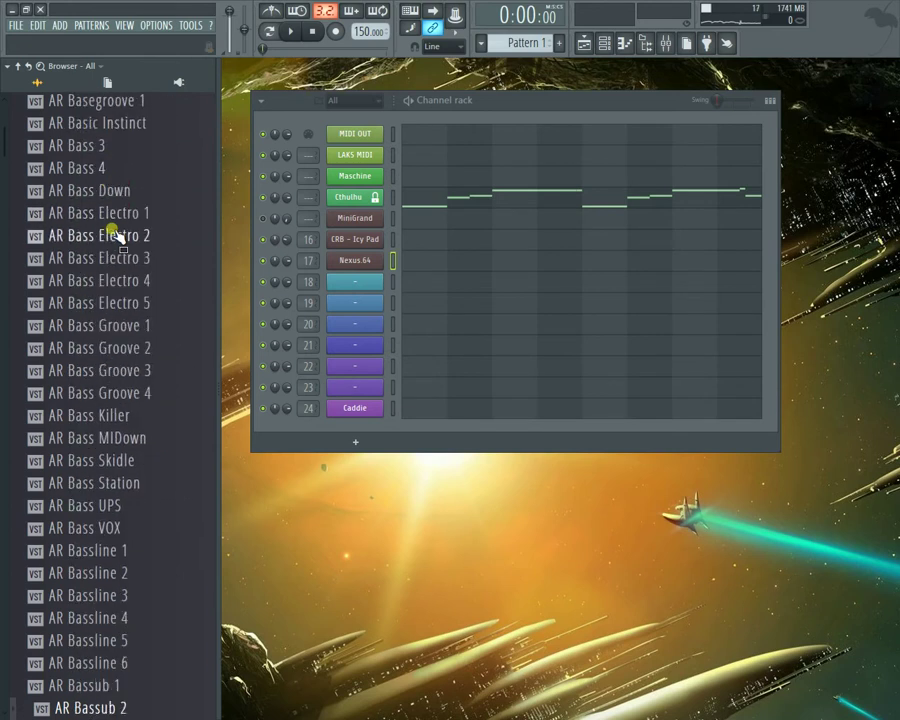
pyautogui.scroll(-4, 66, 506)
pyautogui.scroll(-11, 86, 510)
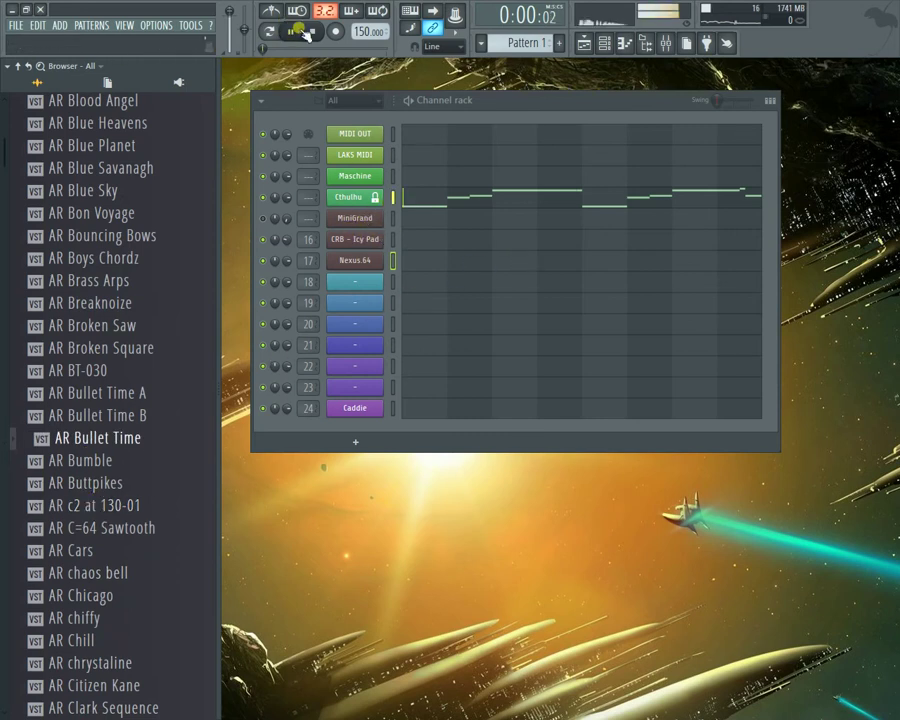
# Step: Load the AR C=64 Sawtooth preset into the Nexus channel on mixer track 17
pyautogui.moveTo(287, 261); pyautogui.dragTo(287, 321)
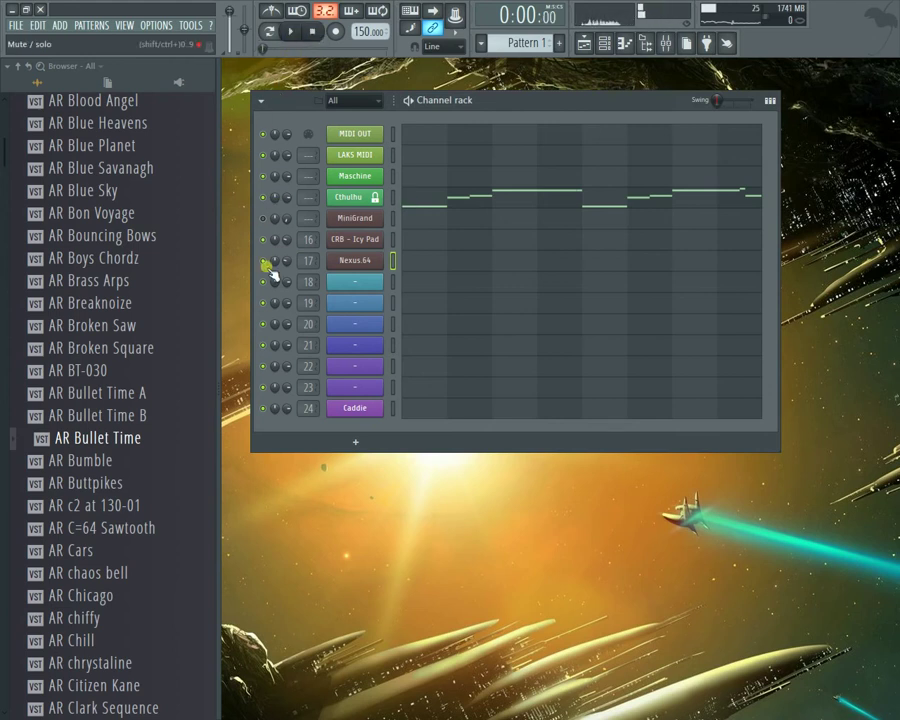
pyautogui.press('Down')
pyautogui.press('Down')
pyautogui.press('Down')
pyautogui.press('Down')
pyautogui.press('Down')
pyautogui.press('Up')
pyautogui.press('Up')
pyautogui.press('Up')
pyautogui.press('Up')
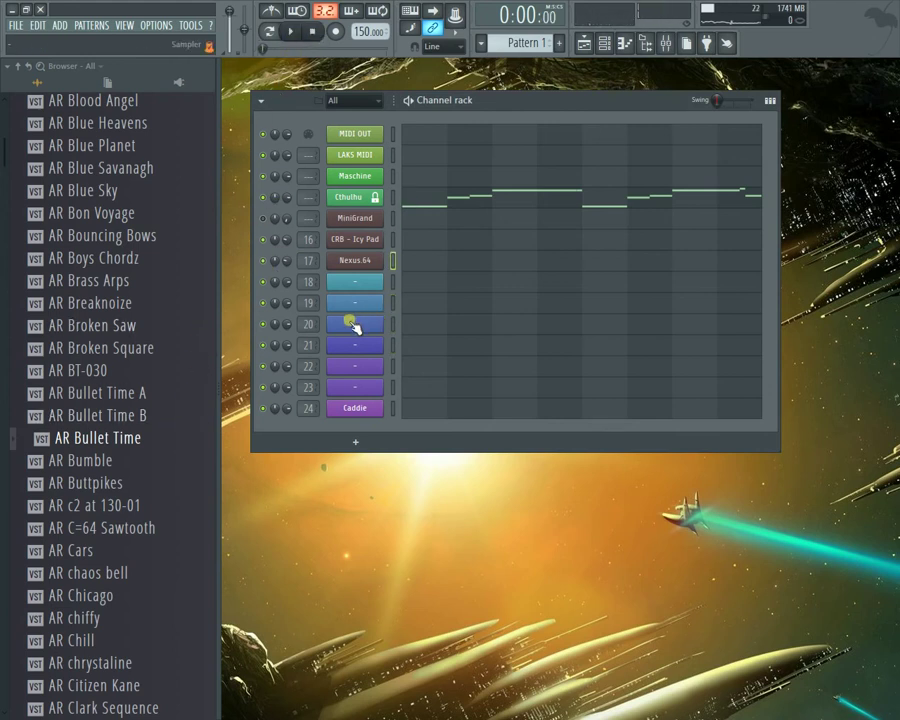
pyautogui.click(189, 326)
pyautogui.press('Down')
pyautogui.press('Down')
pyautogui.press('Down')
pyautogui.press('Down')
pyautogui.press('Down')
pyautogui.press('Down')
pyautogui.press('Down')
pyautogui.press('Down')
pyautogui.press('Down')
pyautogui.press('Return')
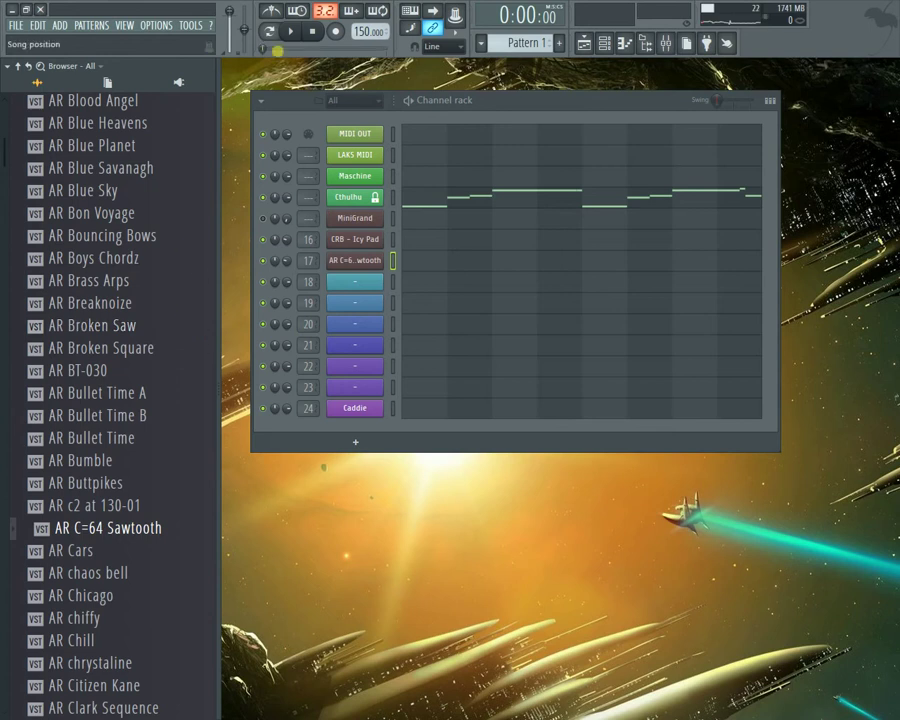
# Step: Play the pattern several times to audition AR C=64 Sawtooth, toggling the channel's mute to compare the layers
pyautogui.click(290, 31)
pyautogui.click(312, 31)
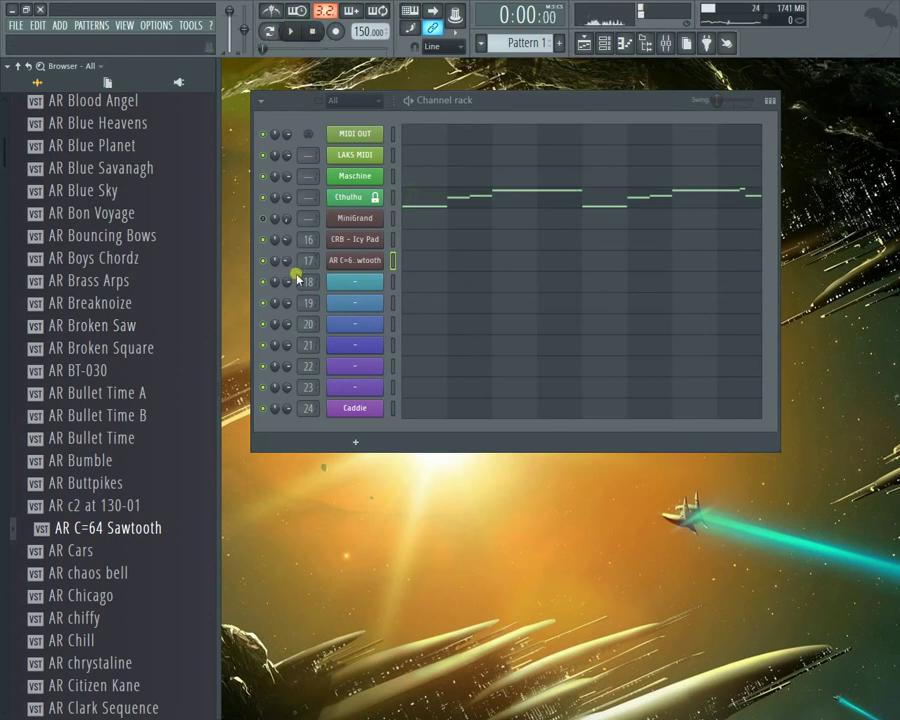
pyautogui.click(290, 31)
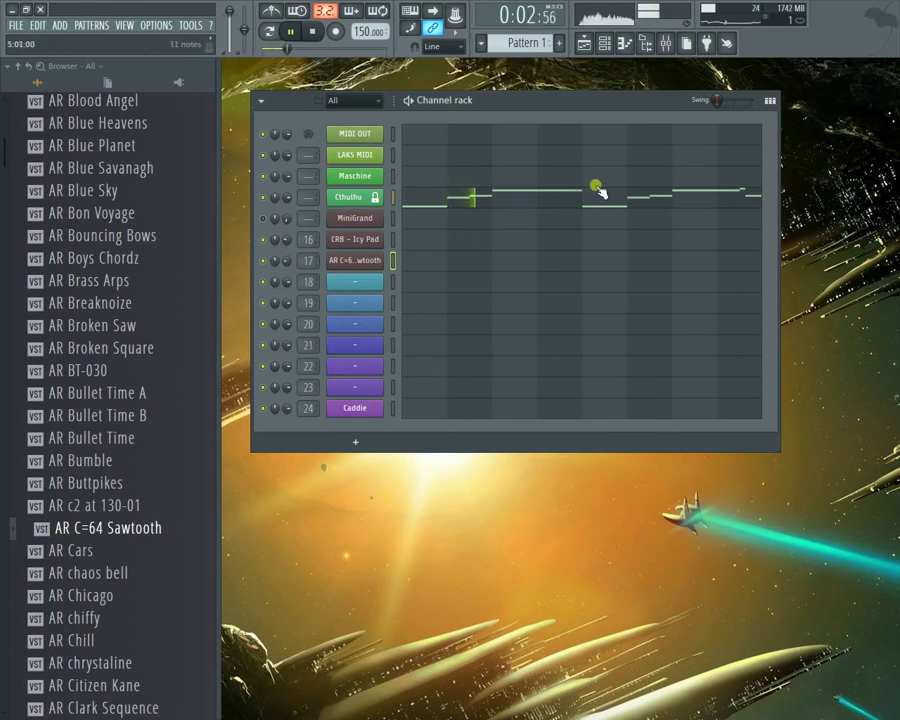
pyautogui.click(313, 32)
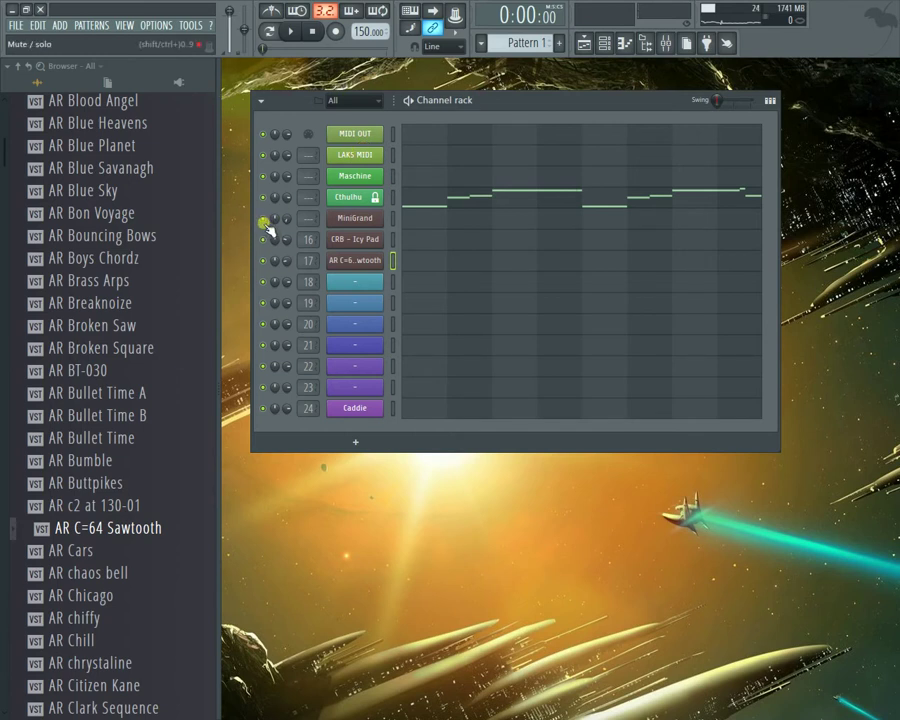
pyautogui.click(290, 31)
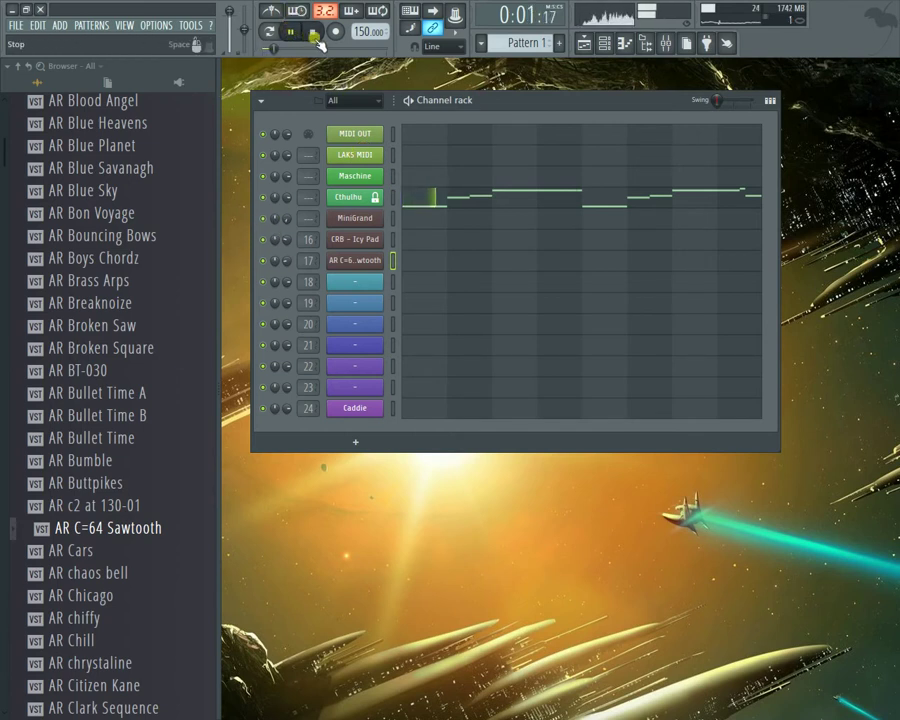
pyautogui.click(313, 32)
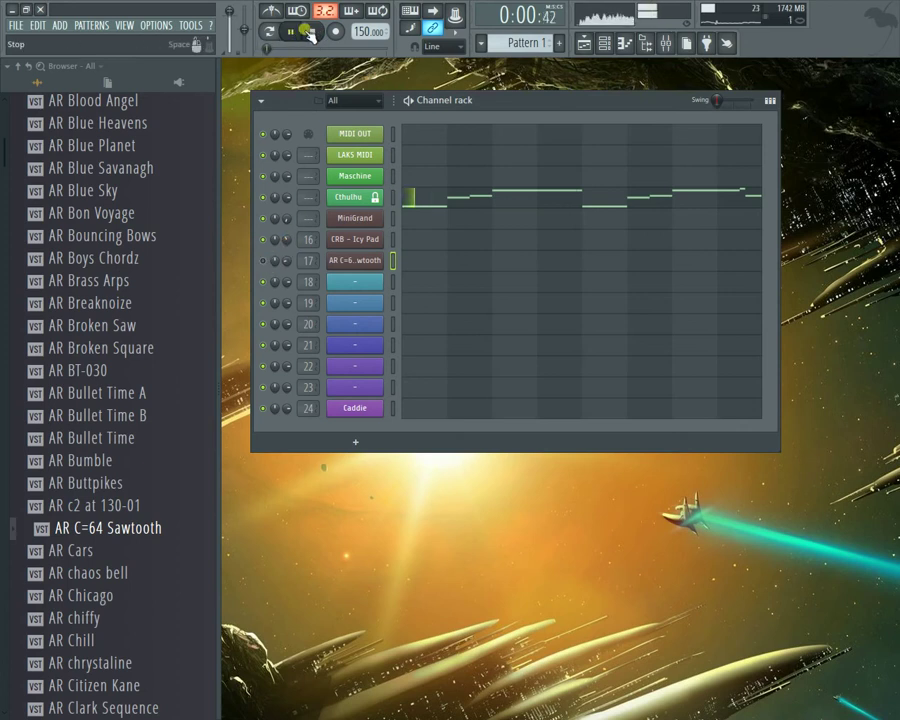
pyautogui.click(263, 262)
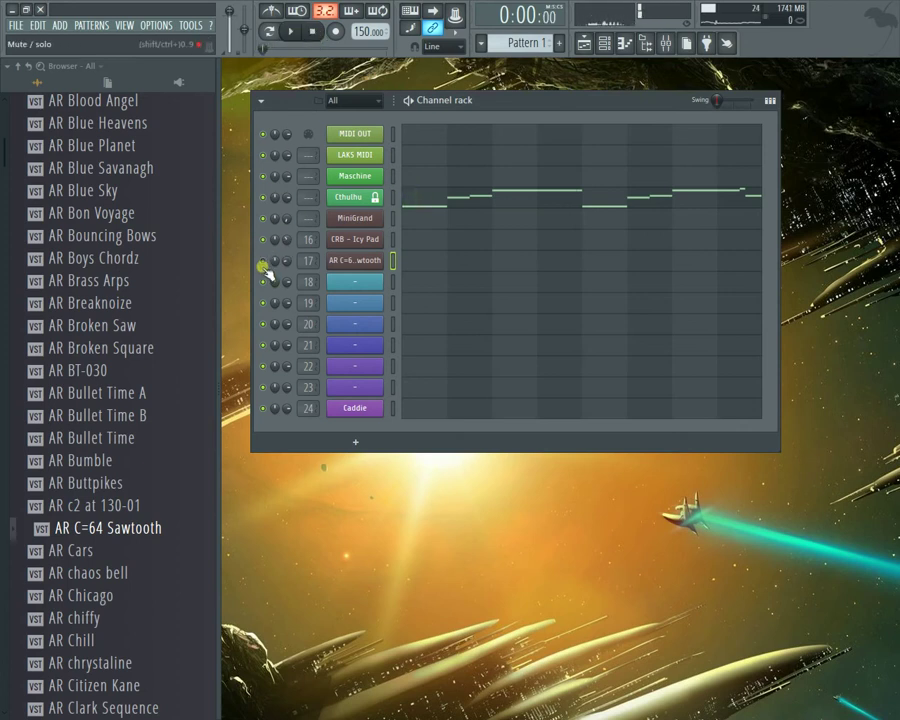
# Step: Check the wrapper settings of the CRB - Icy Pad and AR C=64 Sawtooth channels, playing the pattern in between
pyautogui.click(376, 242)
pyautogui.click(258, 289)
pyautogui.click(227, 291)
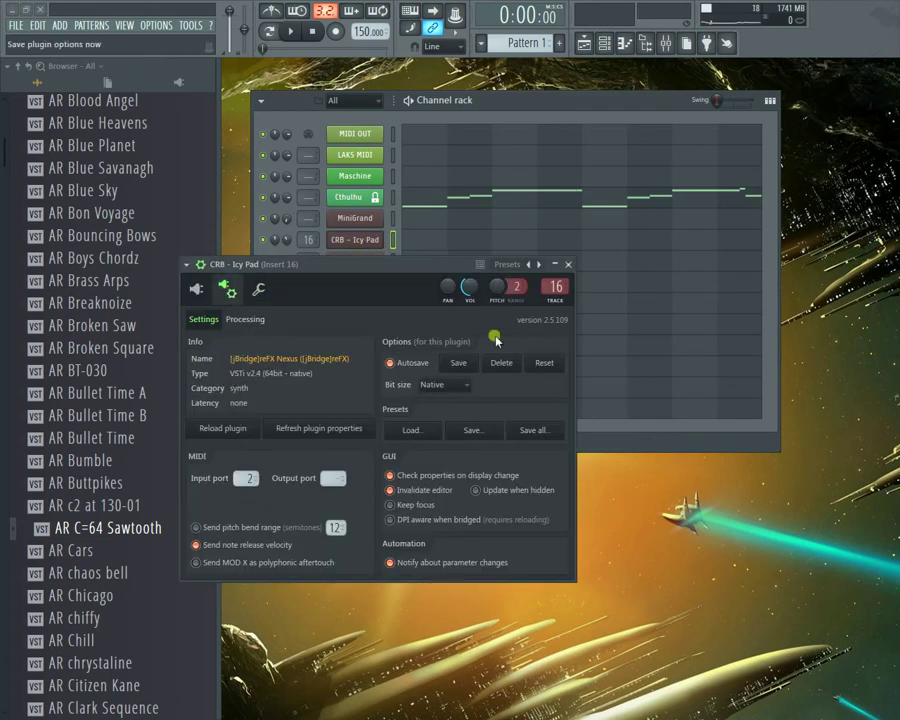
pyautogui.click(567, 265)
pyautogui.press('space')
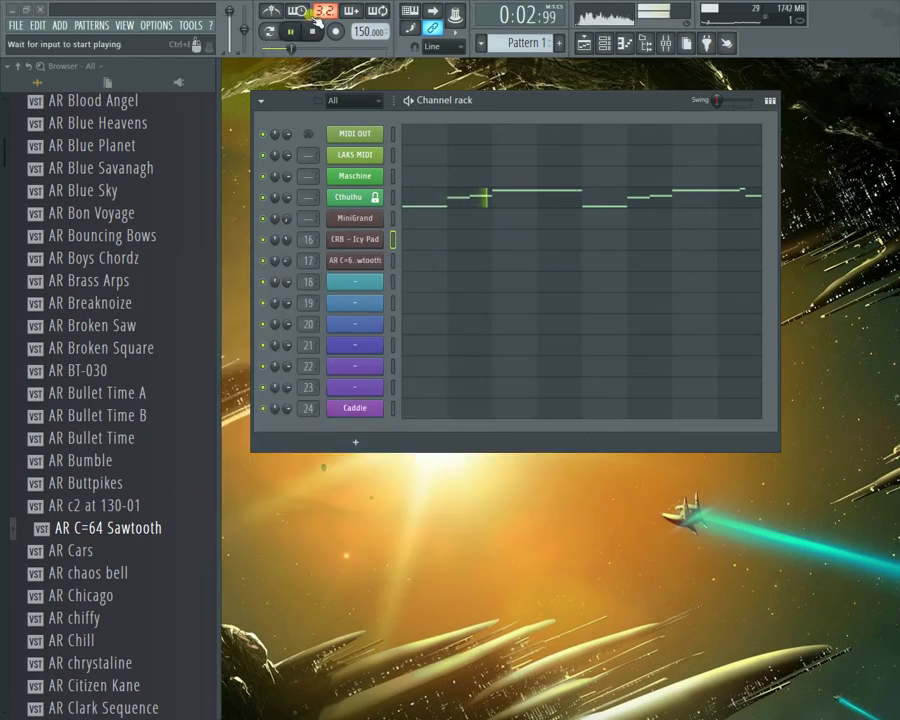
pyautogui.click(311, 32)
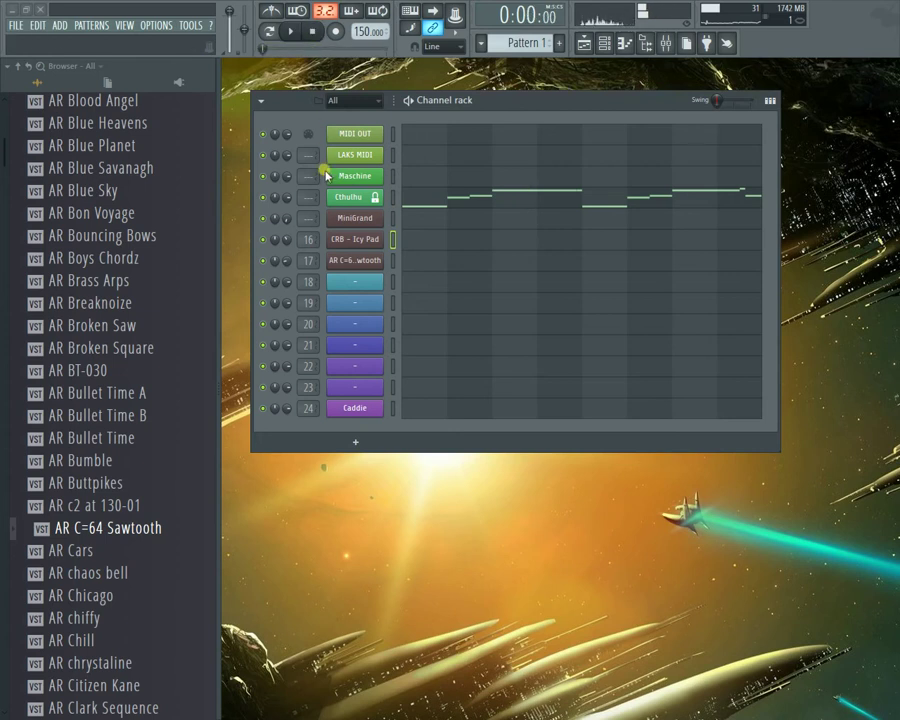
pyautogui.click(357, 263)
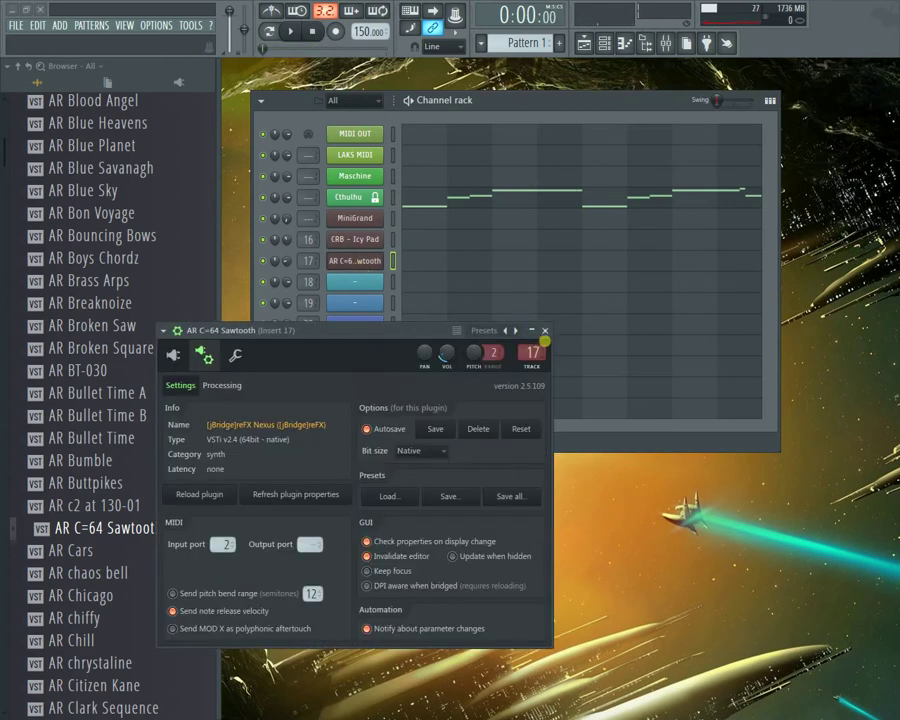
pyautogui.click(545, 338)
# Step: Add Gross Beat to the second effect slot of mixer Insert 17
pyautogui.press('F9')
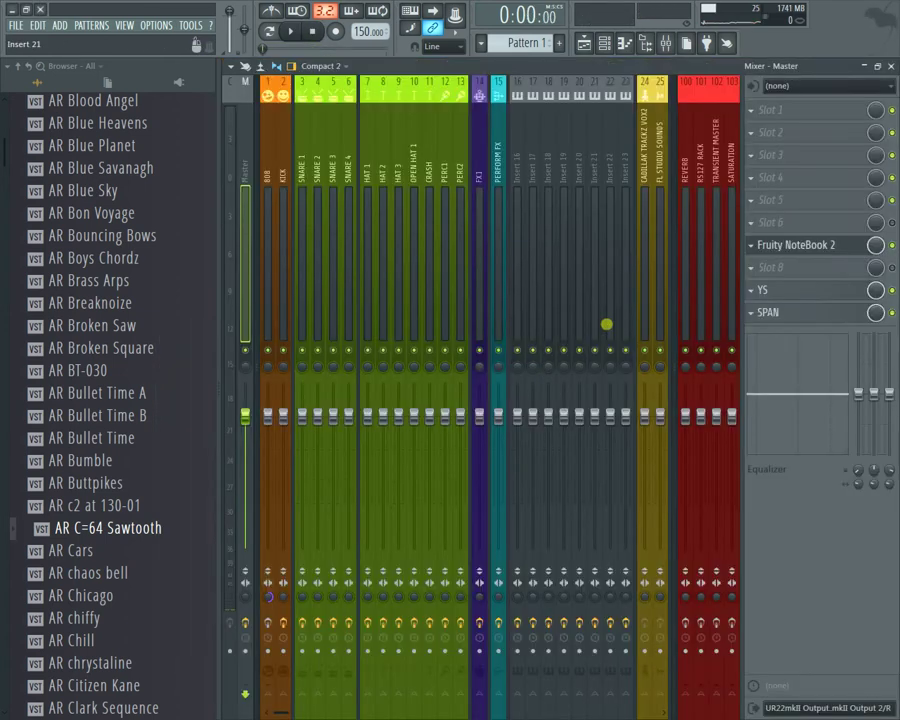
pyautogui.click(533, 160)
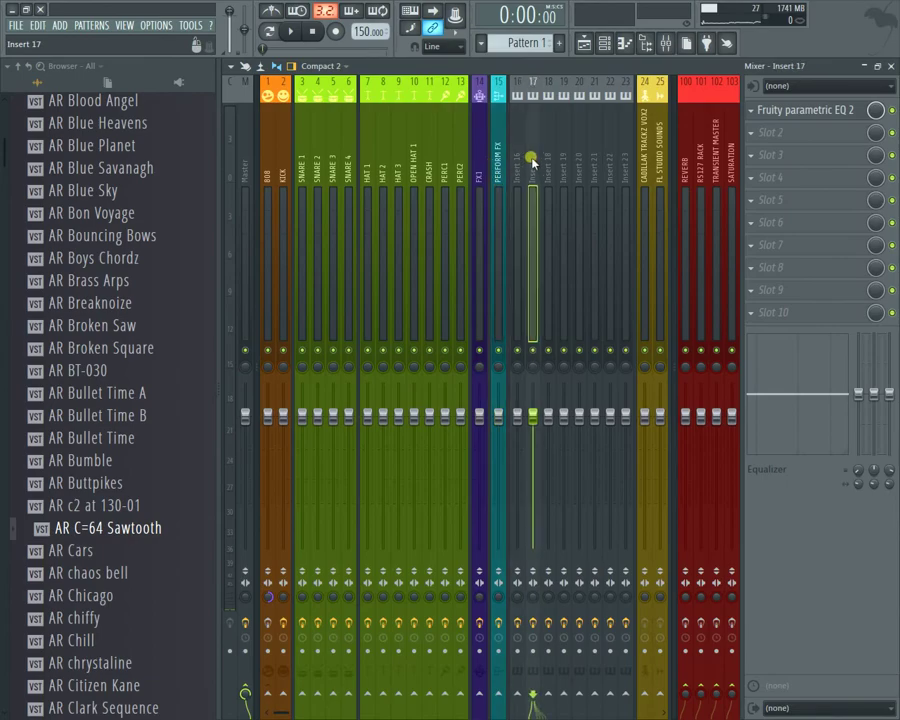
pyautogui.click(790, 133)
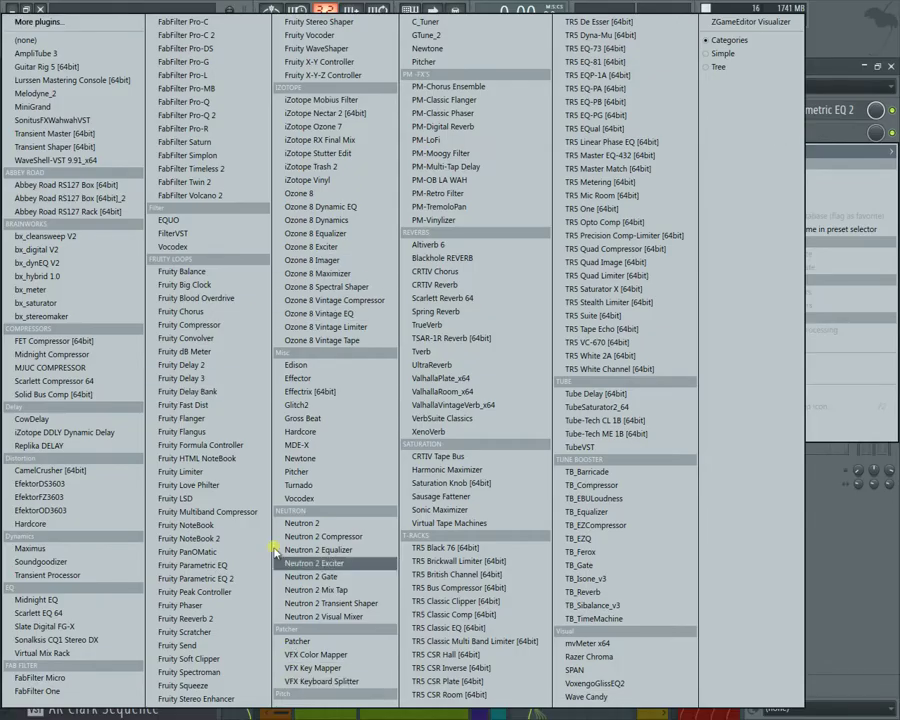
pyautogui.click(305, 418)
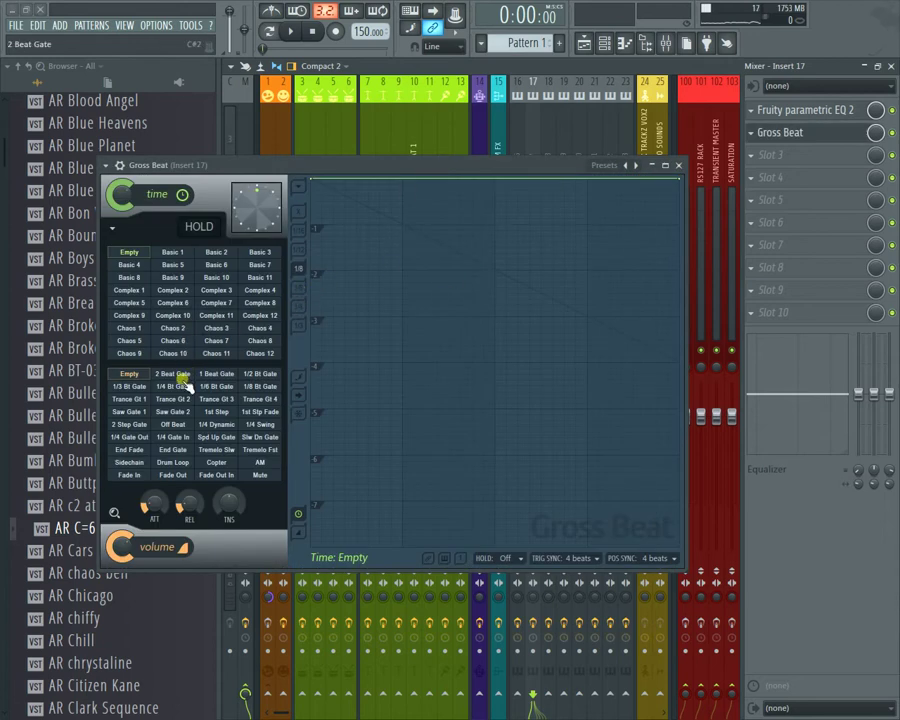
# Step: Load Gross Beat's .25 preset, lower the end of its 1/2 Speed time curve to about -2, and return to the channel rack
pyautogui.click(638, 168)
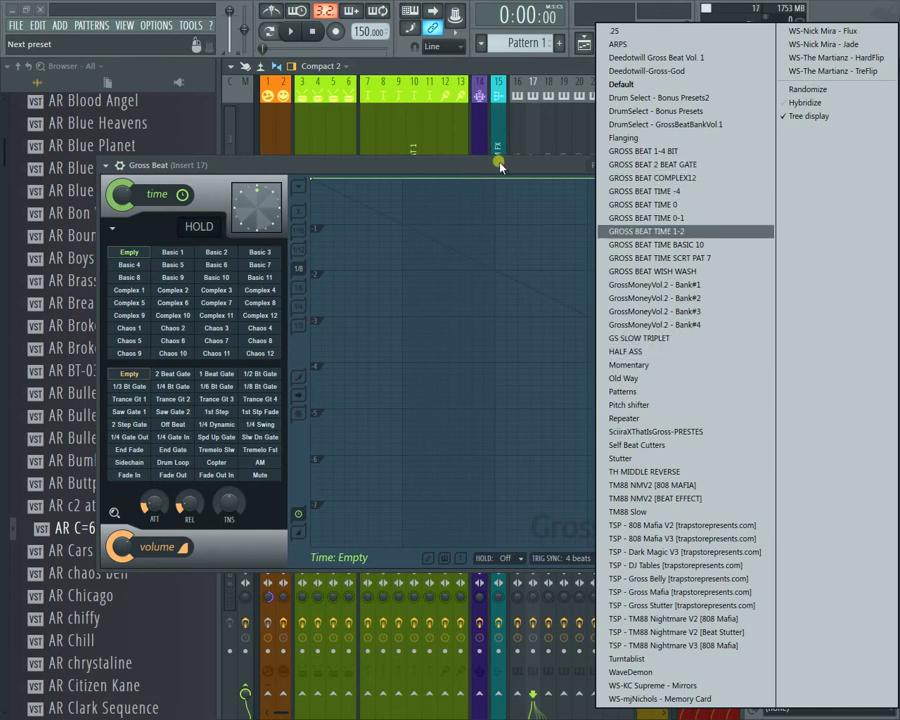
pyautogui.click(614, 30)
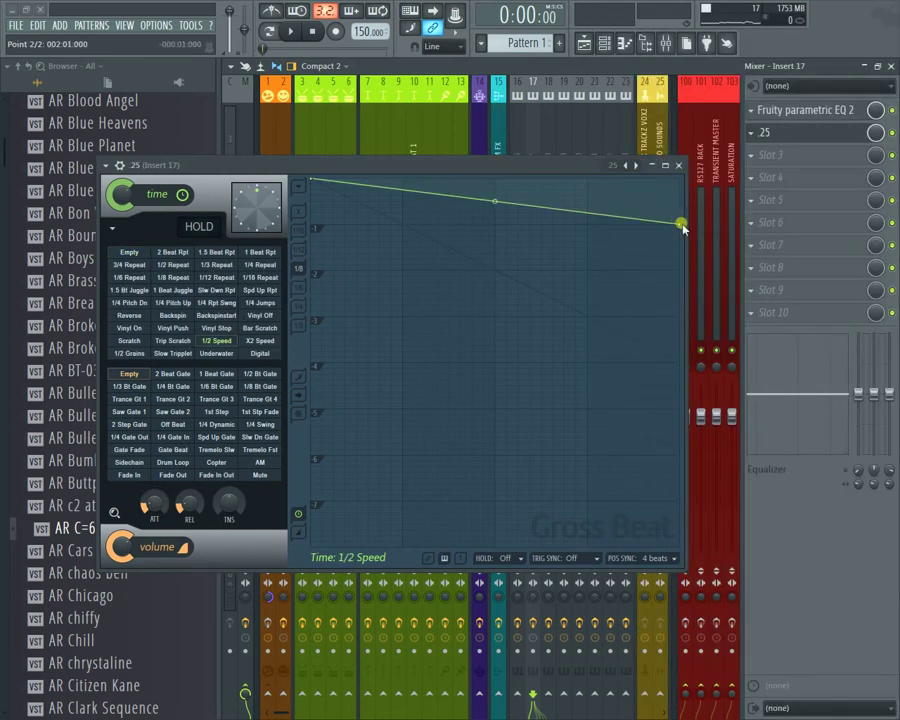
pyautogui.moveTo(682, 230); pyautogui.dragTo(684, 272)
pyautogui.press('space')
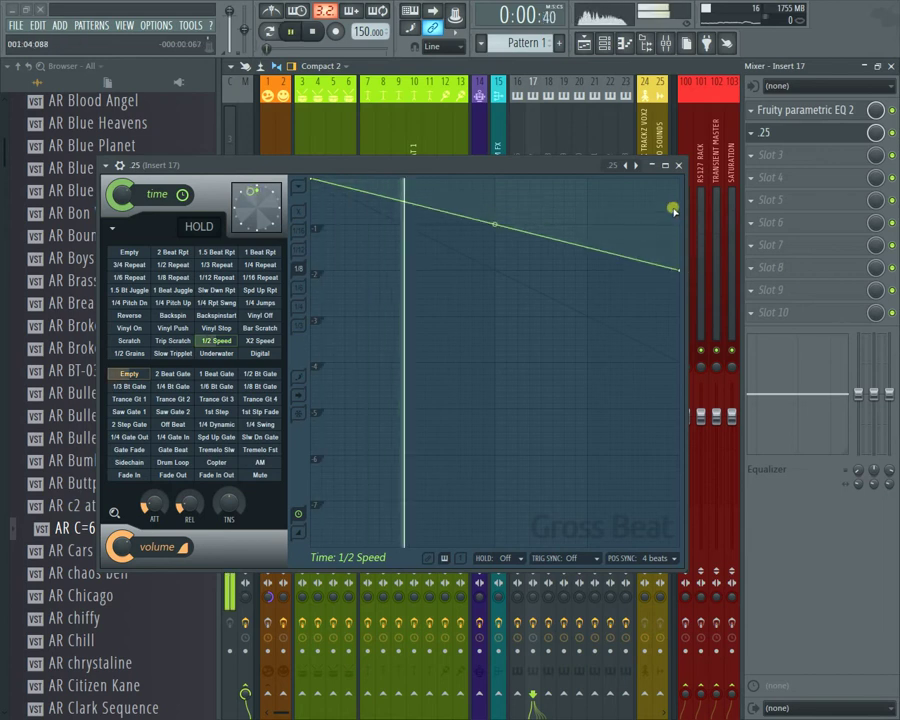
pyautogui.click(678, 165)
pyautogui.click(891, 67)
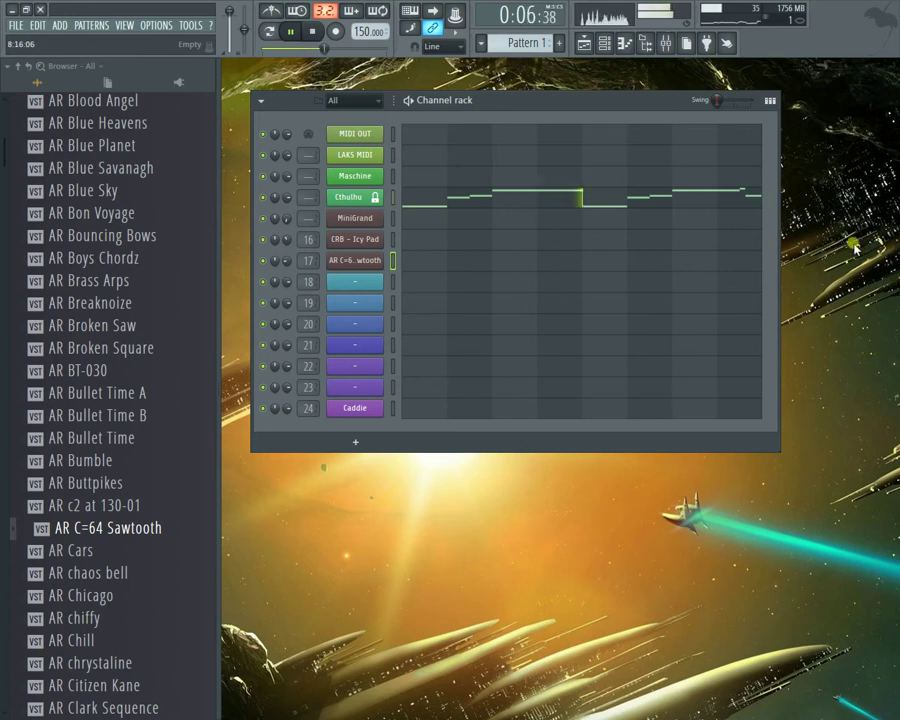
# Step: Replay the pattern while muting MiniGrand, CRB - Icy Pad and AR C=64 Sawtooth to compare the layers
pyautogui.press('space')
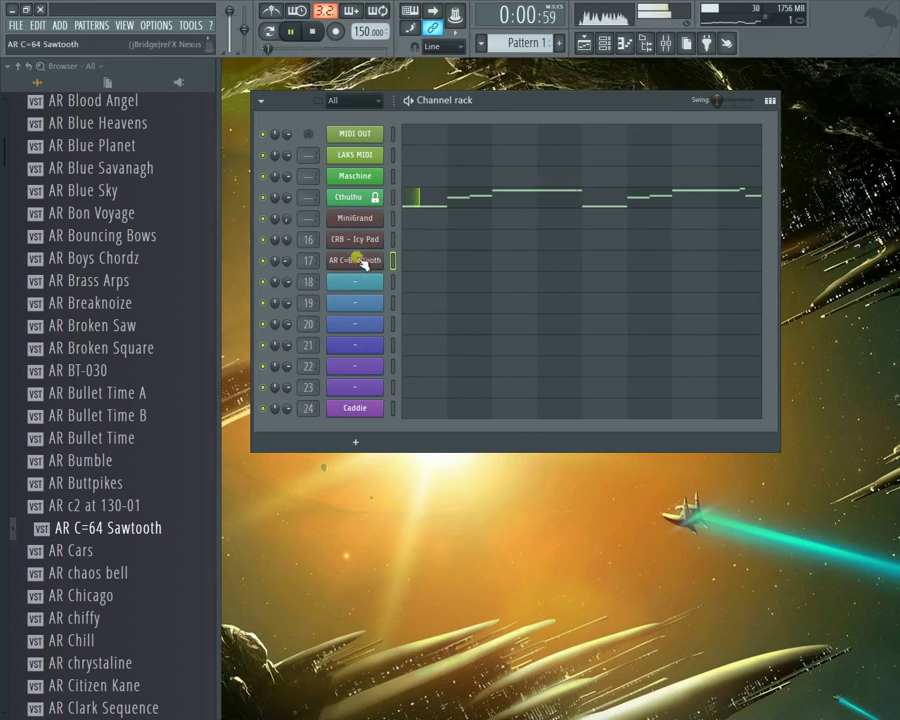
pyautogui.press('space')
pyautogui.press('space')
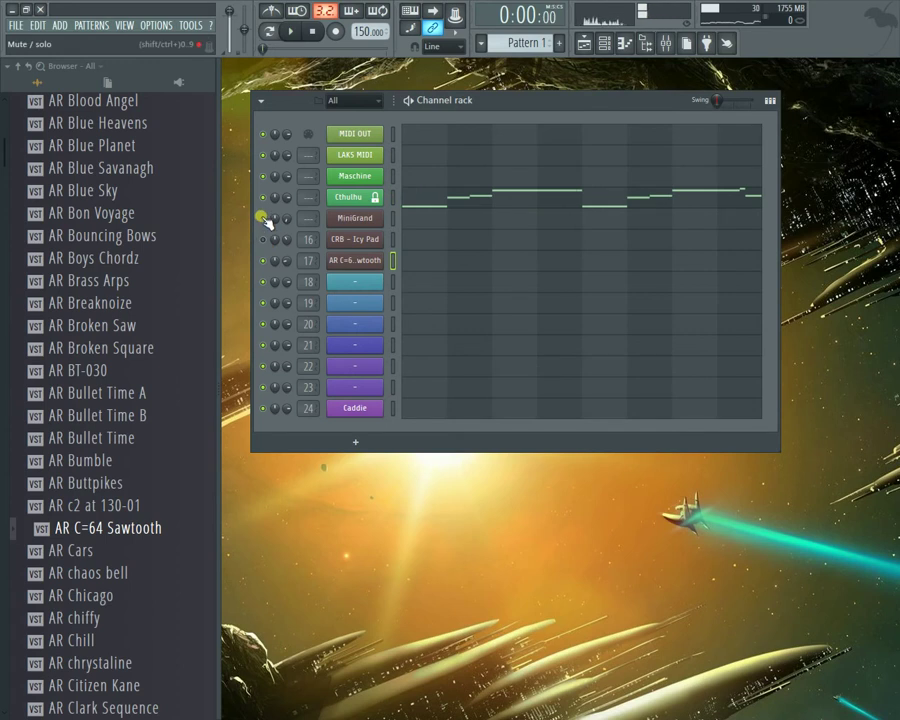
pyautogui.press('space')
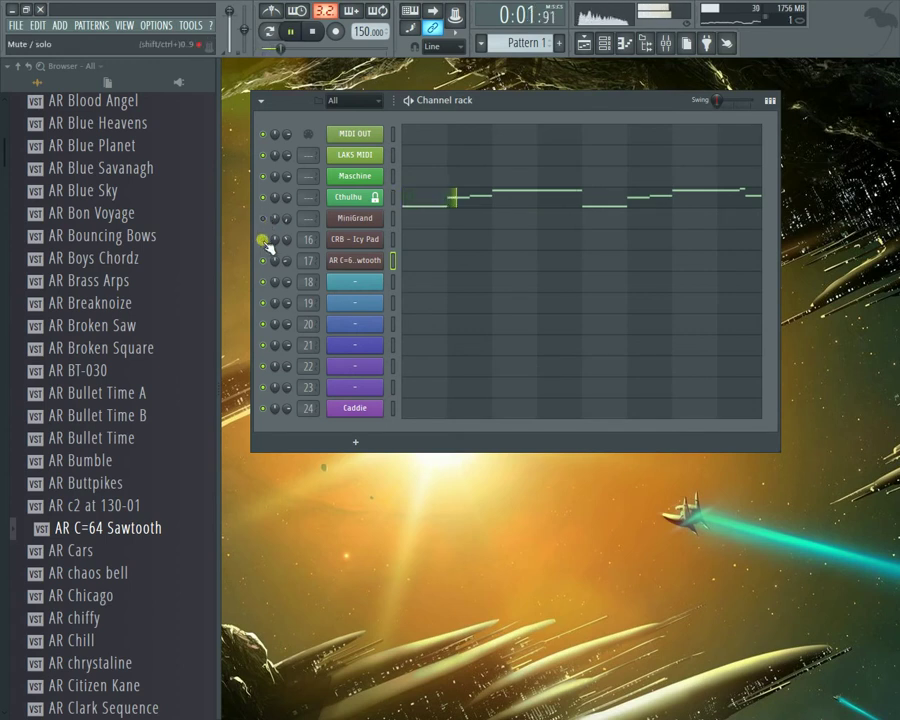
pyautogui.press('space')
pyautogui.press('space')
pyautogui.press('space')
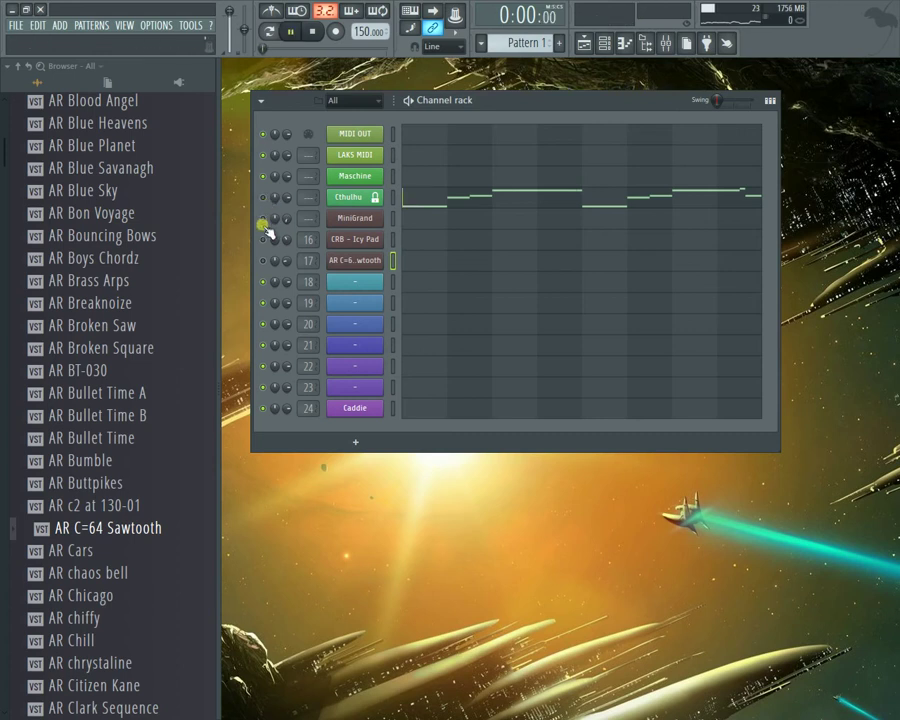
pyautogui.press('space')
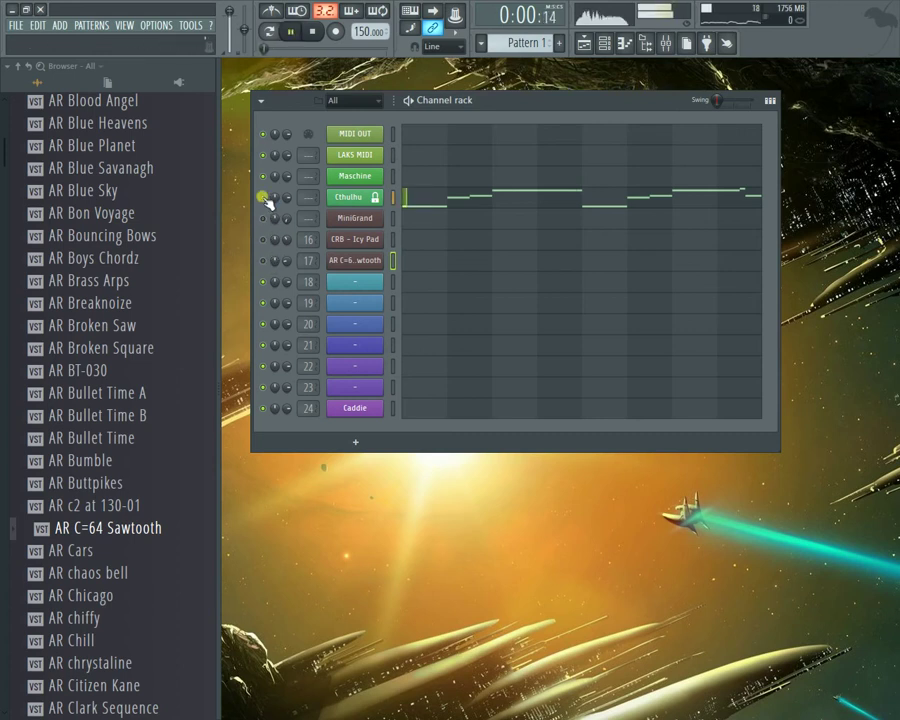
# Step: Replay the pattern while adjusting MiniGrand's channel volume, and mute MiniGrand to hear AR C=64 Sawtooth on its own
pyautogui.press('space')
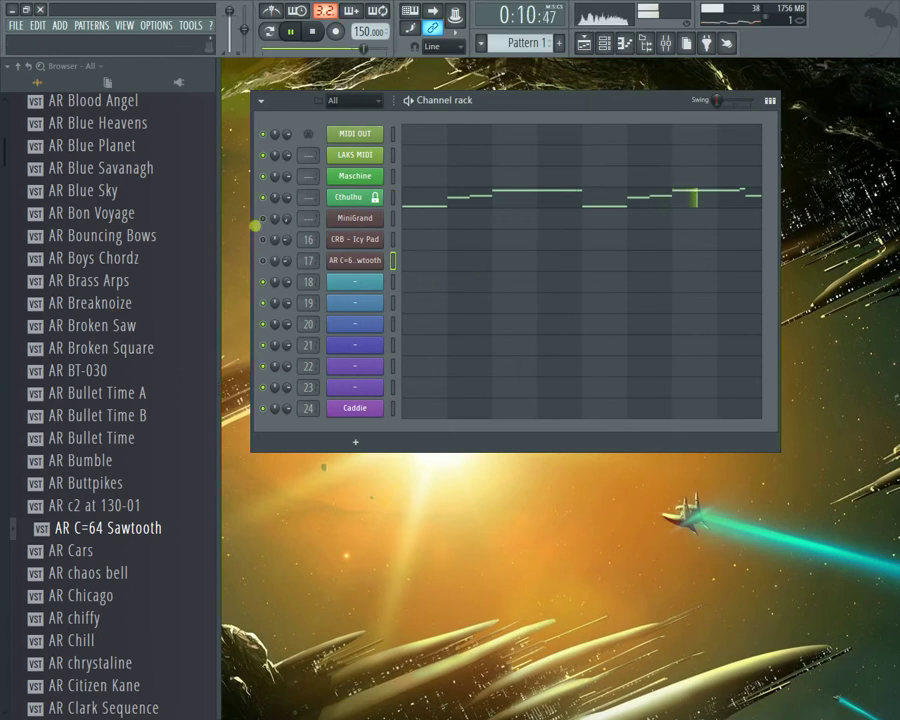
pyautogui.press('space')
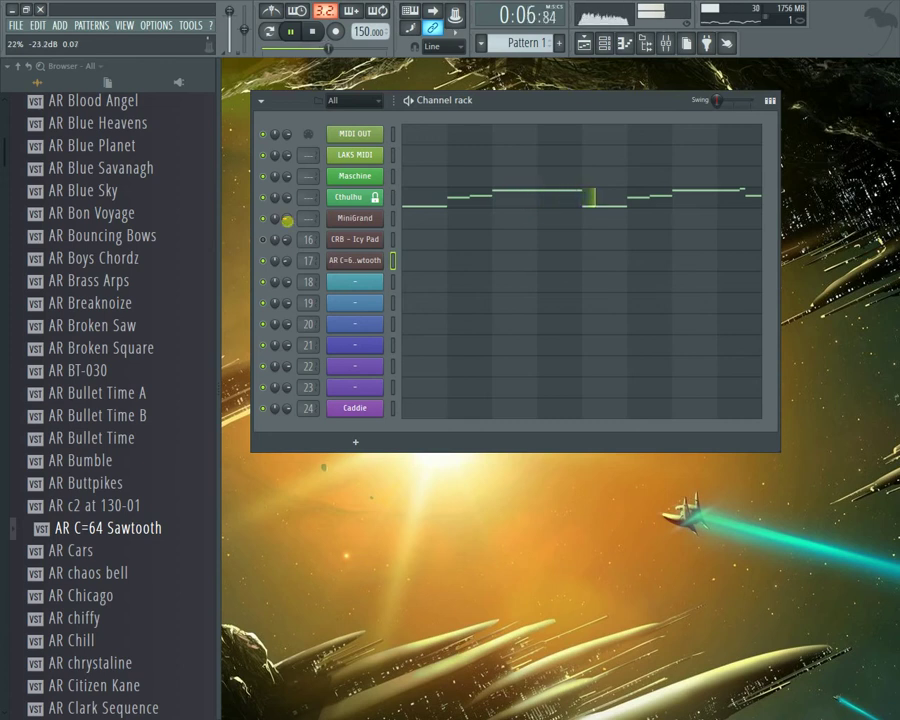
pyautogui.moveTo(288, 222); pyautogui.dragTo(288, 214)
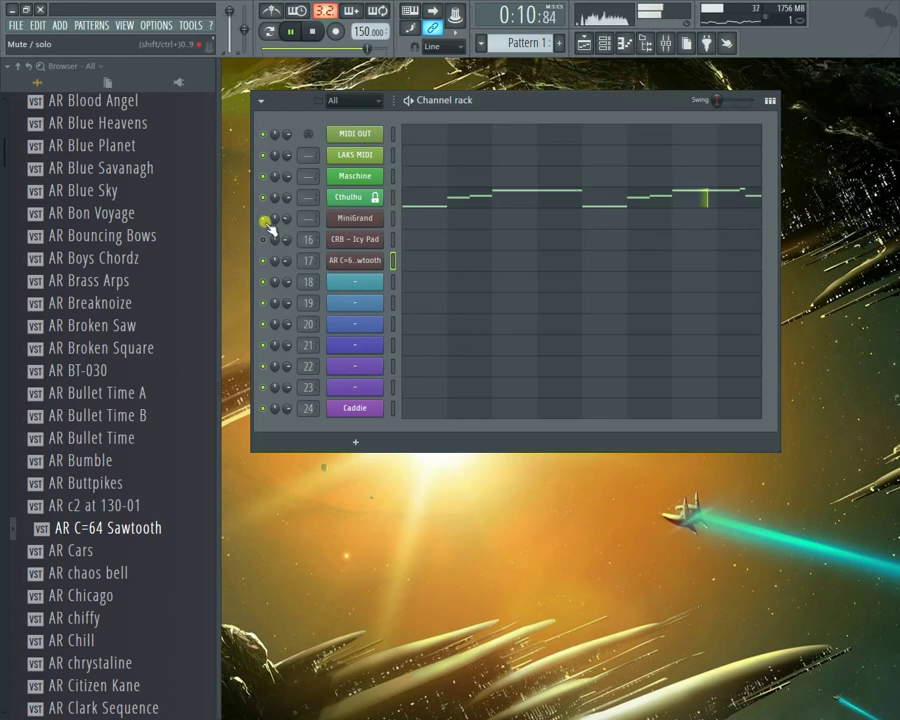
pyautogui.click(265, 220)
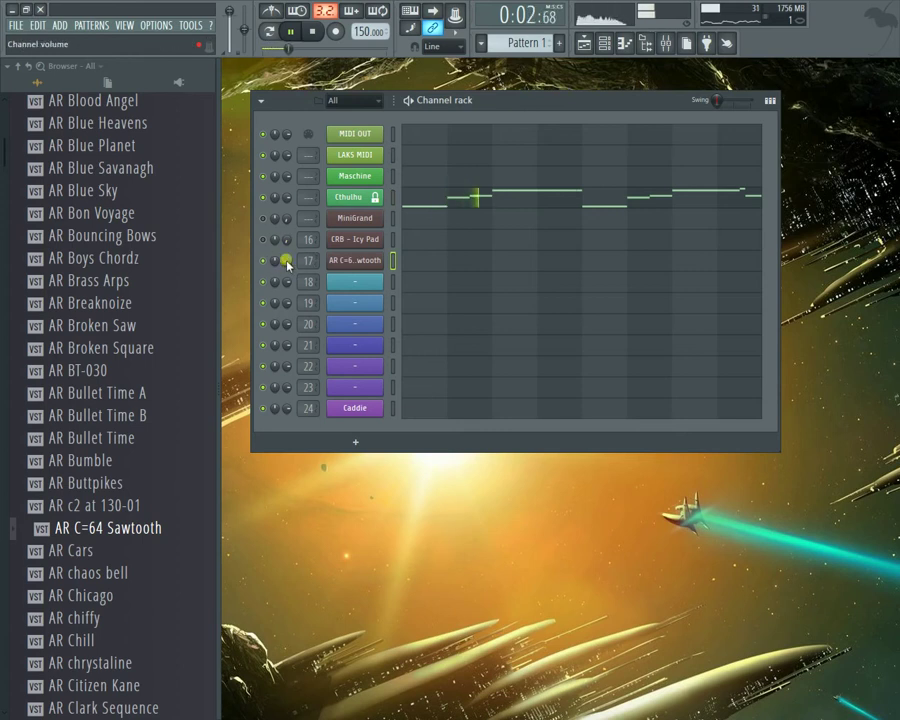
# Step: Add a second Gross Beat to the third effect slot of mixer Insert 17
pyautogui.click(643, 42)
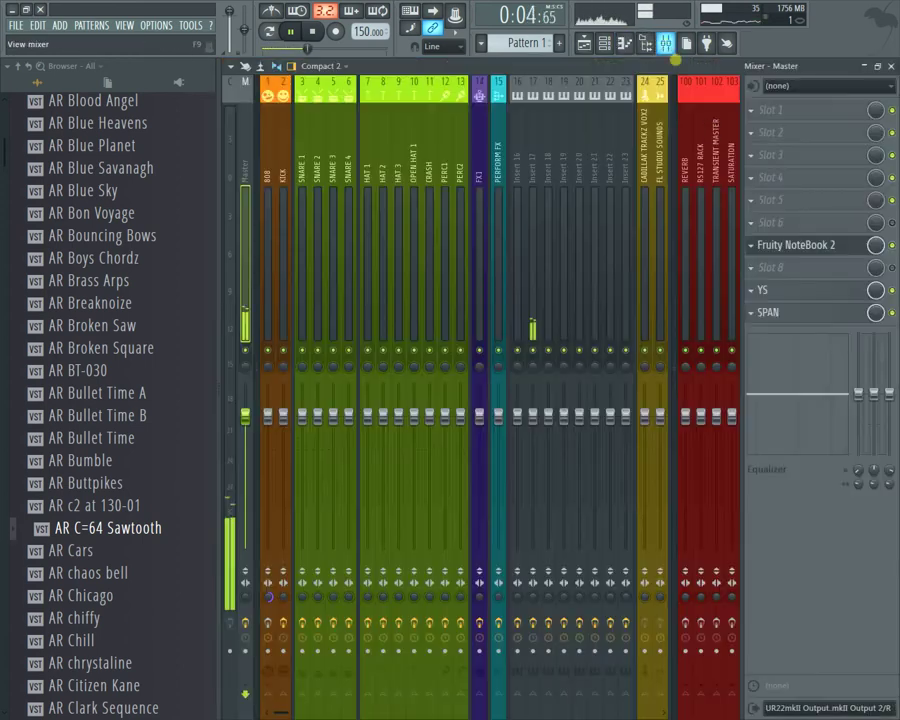
pyautogui.click(521, 160)
pyautogui.press('space')
pyautogui.click(526, 160)
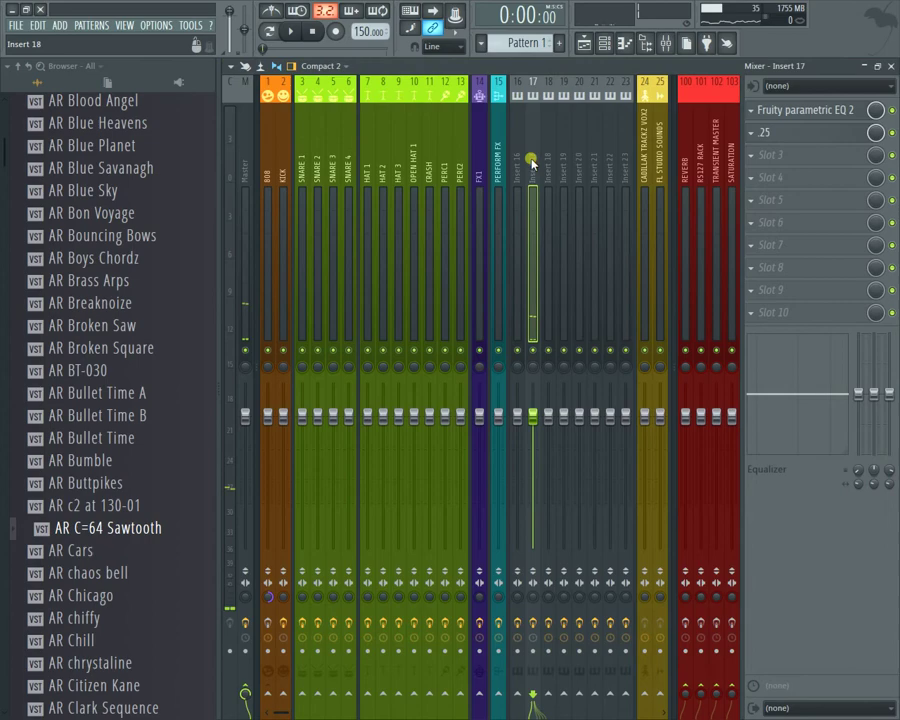
pyautogui.click(790, 133)
pyautogui.click(772, 160)
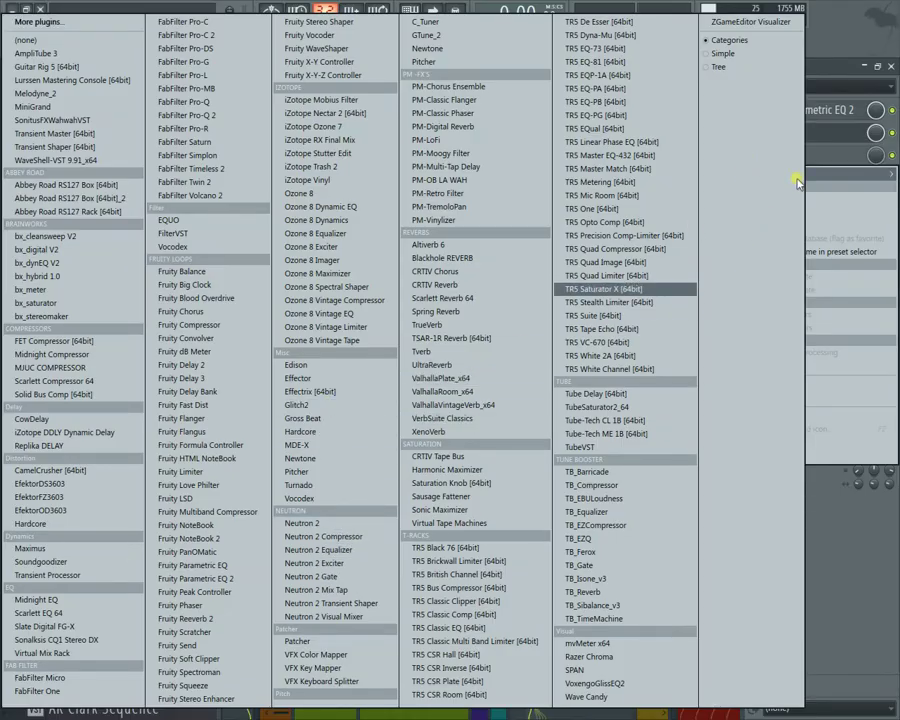
pyautogui.click(370, 418)
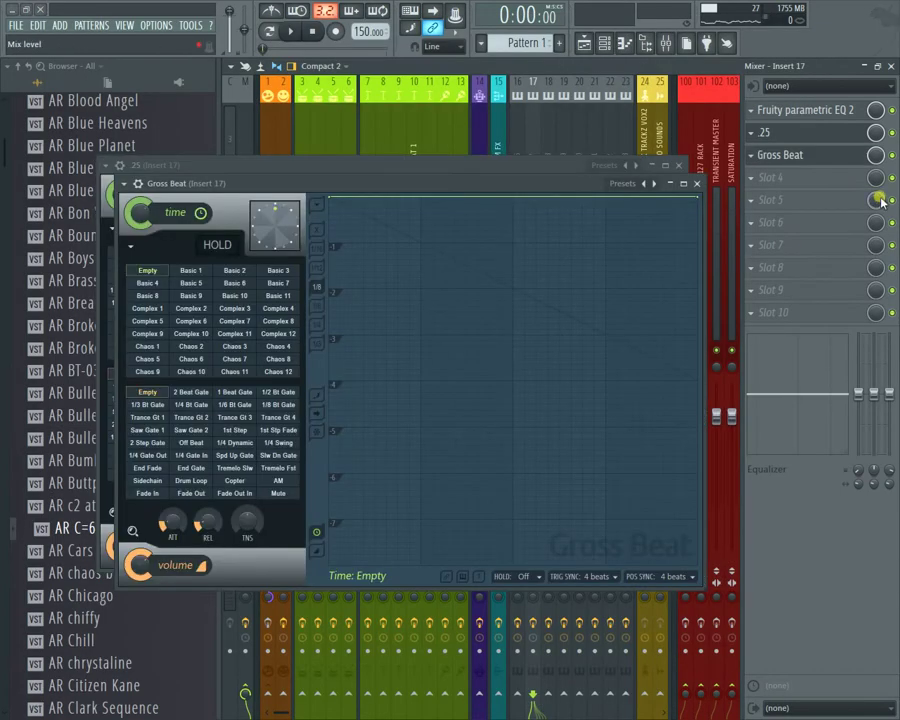
# Step: Try the .25 preset in the new Gross Beat, lowering the end of its 1/2 Speed time curve to about -2 during playback
pyautogui.click(655, 184)
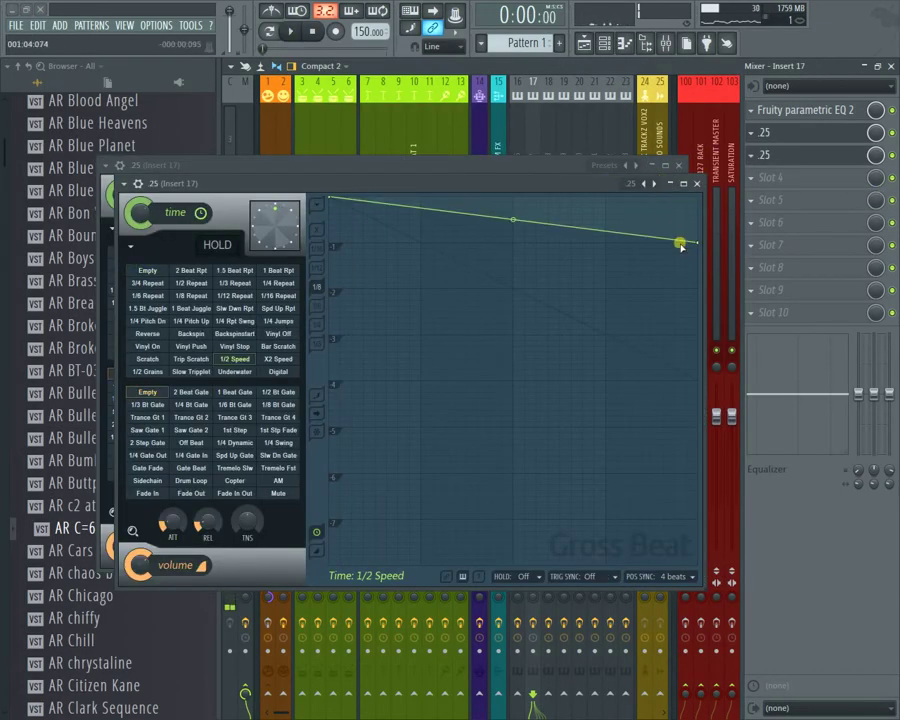
pyautogui.press('space')
pyautogui.moveTo(703, 285)
pyautogui.mouseDown()
pyautogui.moveTo(704, 304)
pyautogui.moveTo(703, 291)
pyautogui.mouseUp()
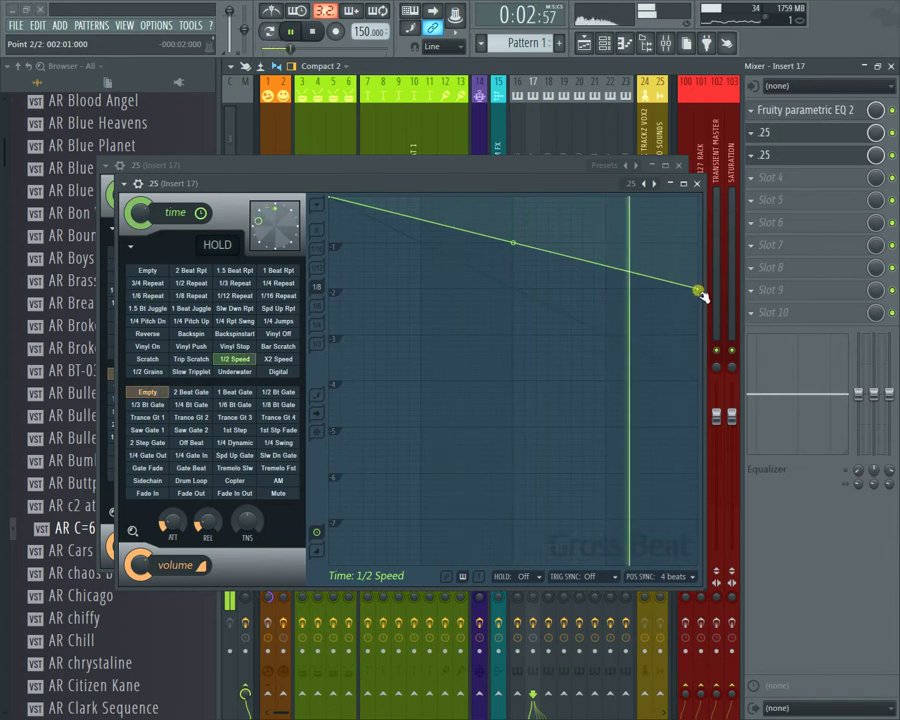
pyautogui.press('space')
pyautogui.moveTo(701, 291)
pyautogui.mouseDown()
pyautogui.moveTo(696, 250)
pyautogui.moveTo(697, 289)
pyautogui.mouseUp()
pyautogui.press('space')
pyautogui.press('space')
# Step: Load the Drum Select - Bonus Presets2 bank and audition its time slots 7, 6, 9, 14, 11 and 8
pyautogui.click(673, 214)
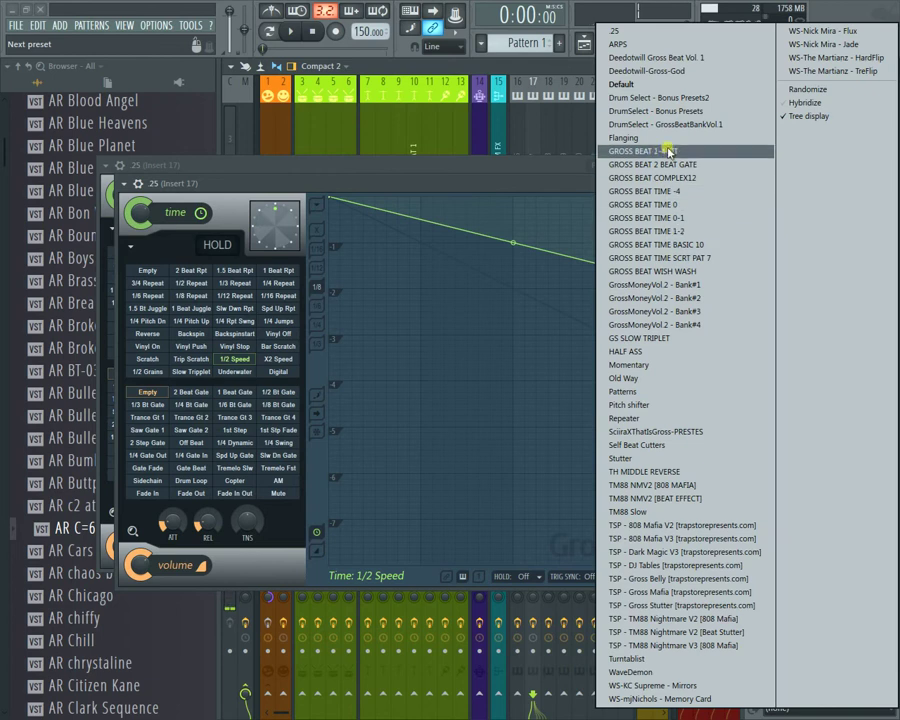
pyautogui.click(676, 108)
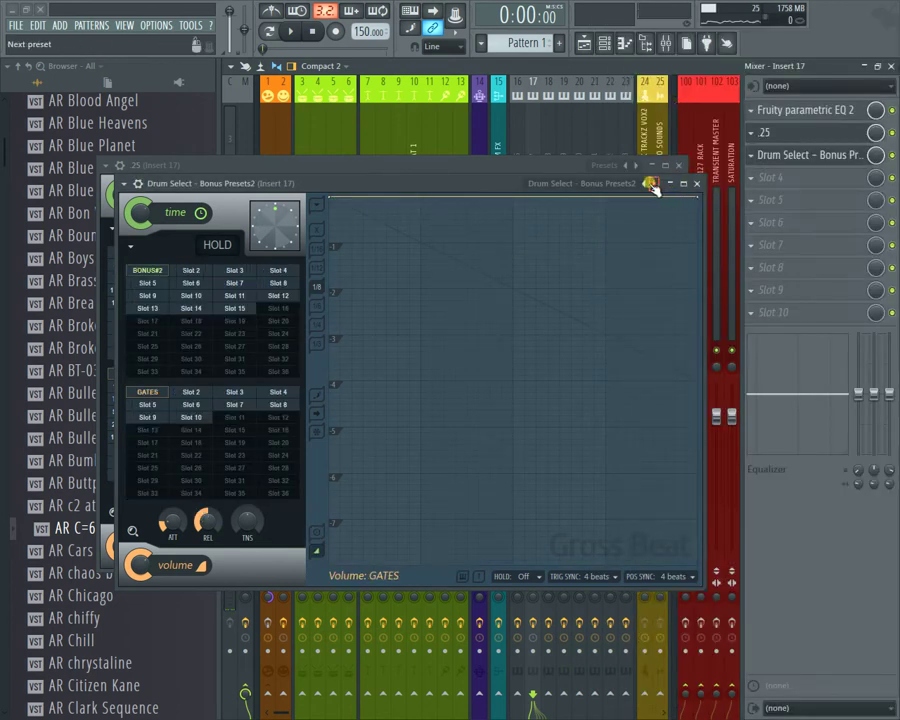
pyautogui.click(236, 284)
pyautogui.press('space')
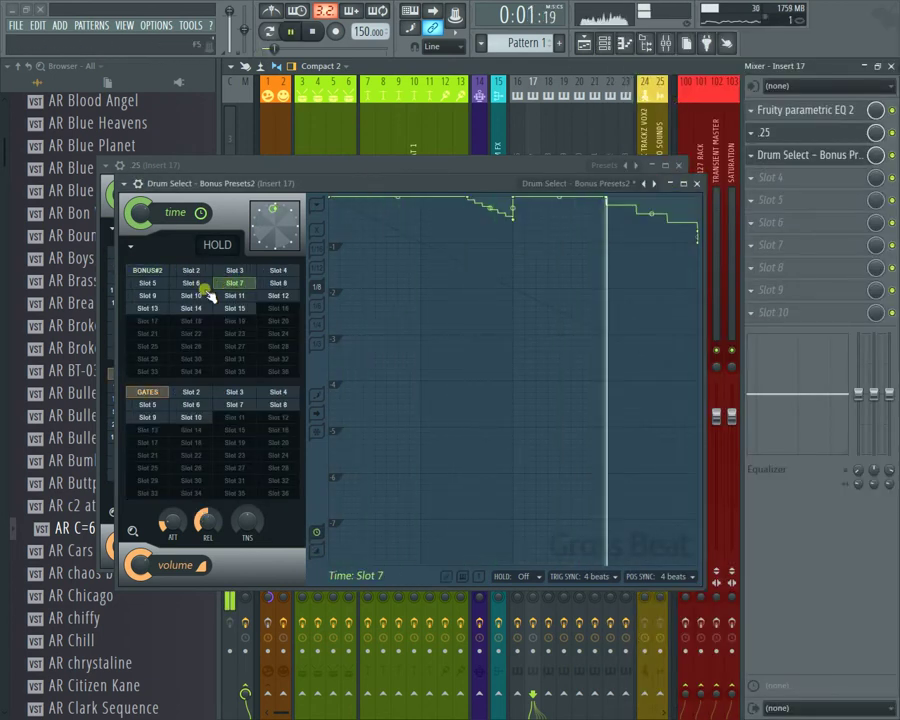
pyautogui.click(188, 287)
pyautogui.click(168, 296)
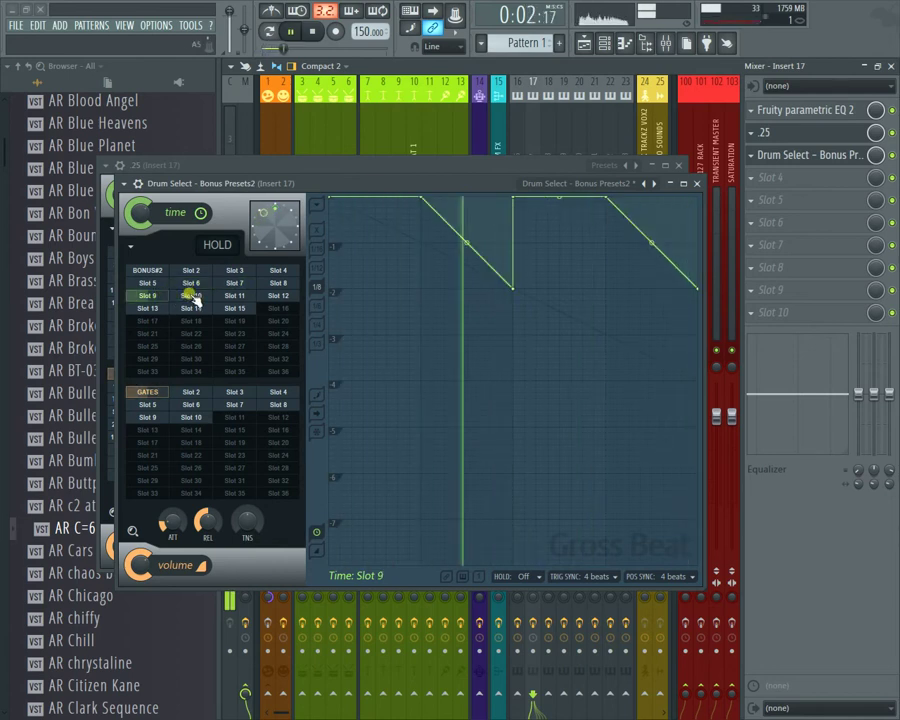
pyautogui.click(192, 284)
pyautogui.click(205, 310)
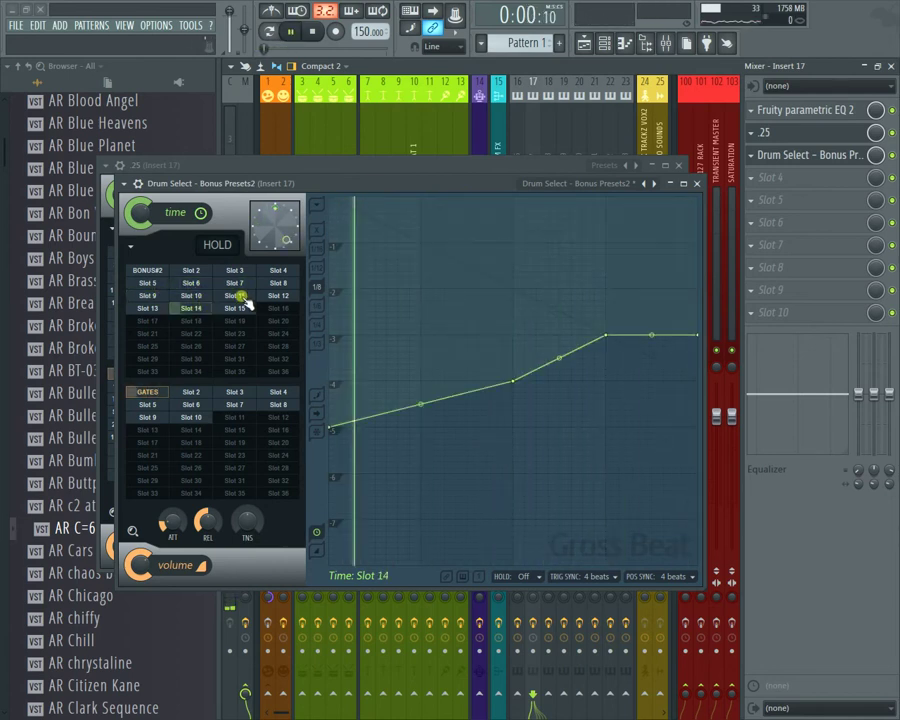
pyautogui.click(234, 295)
pyautogui.click(279, 284)
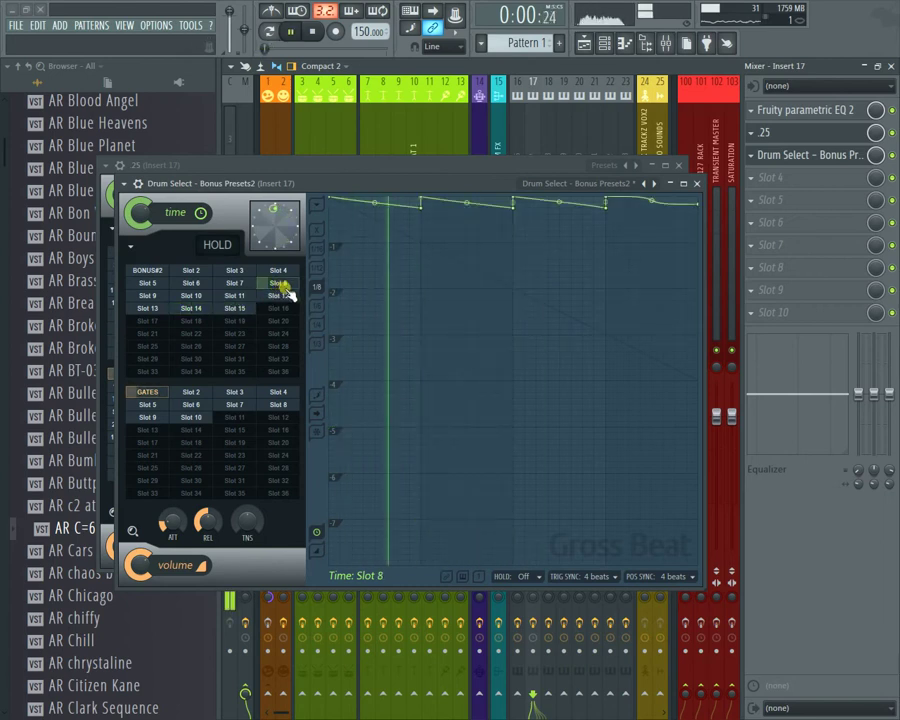
pyautogui.press('space')
# Step: Load the Self Beat Cutters preset and audition its 3/4, 3/8 and 5/4 time slots against the pattern
pyautogui.rightClick(653, 184)
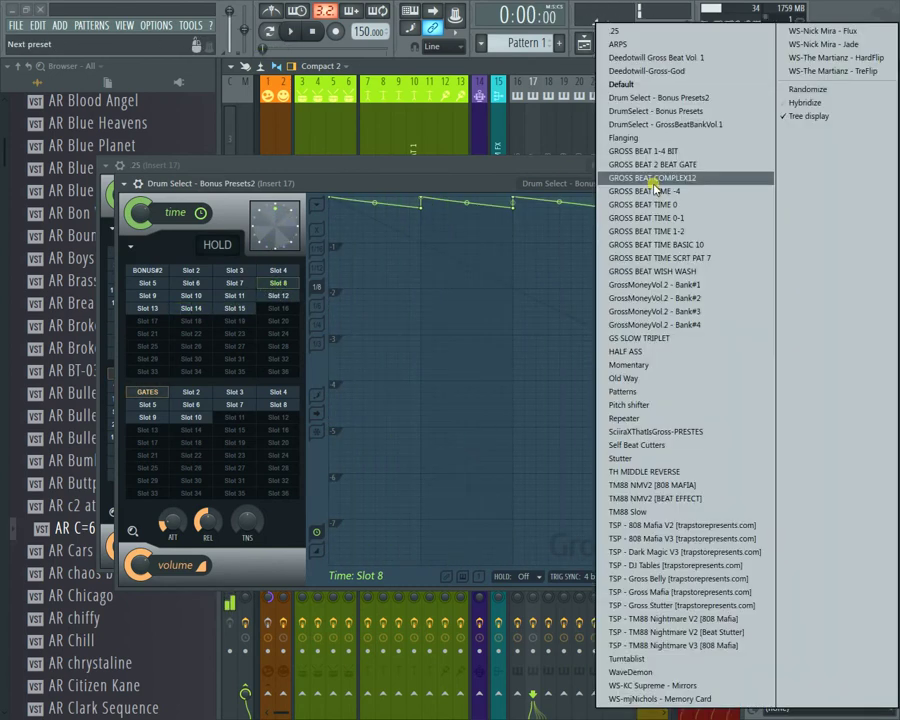
pyautogui.click(698, 443)
pyautogui.press('space')
pyautogui.click(189, 274)
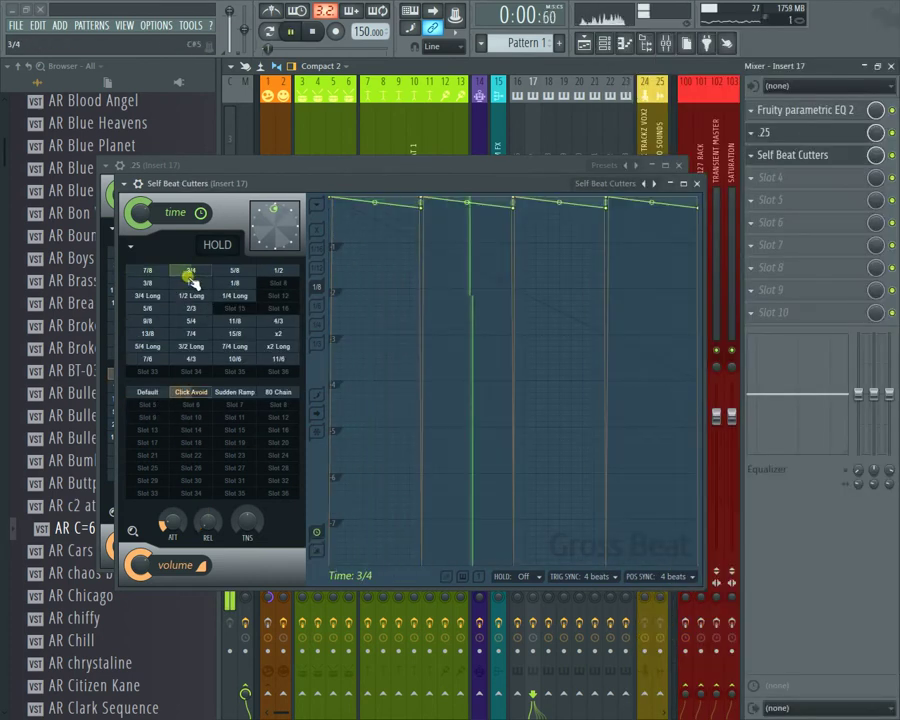
pyautogui.click(148, 284)
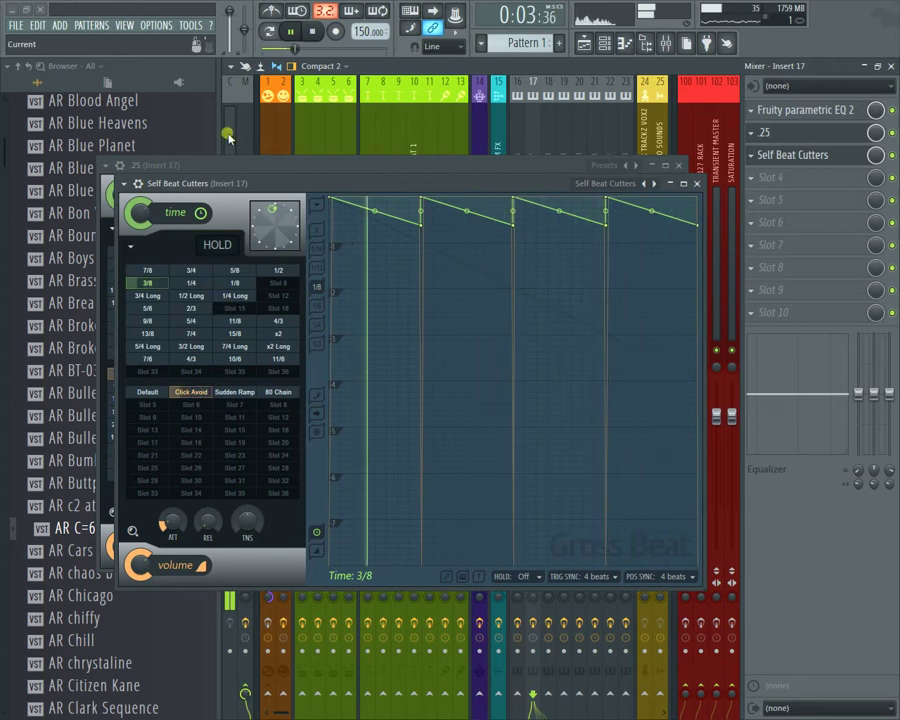
pyautogui.click(312, 31)
pyautogui.click(292, 31)
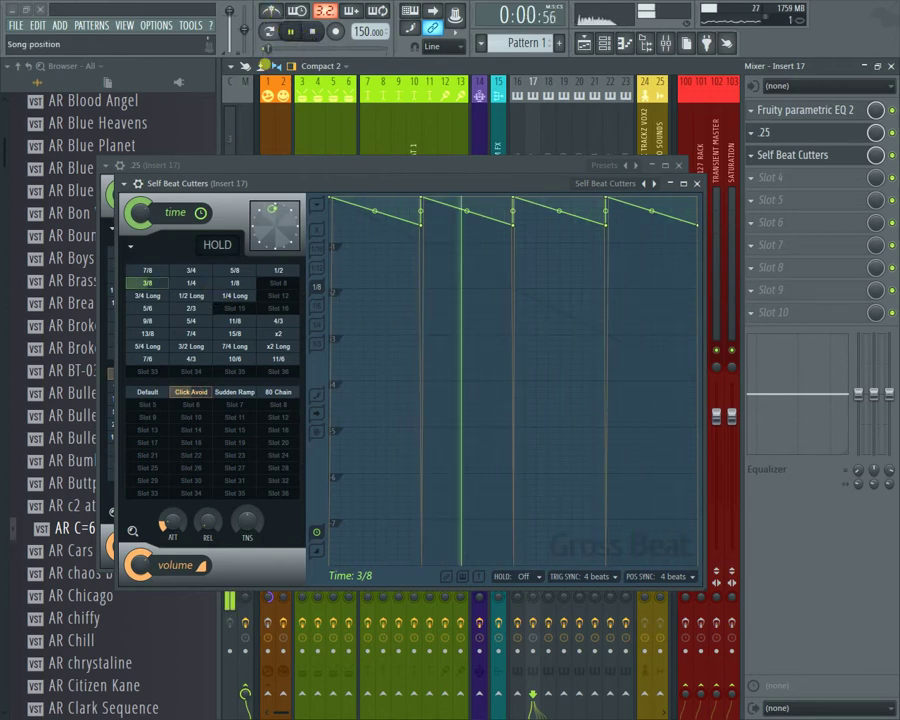
pyautogui.click(192, 321)
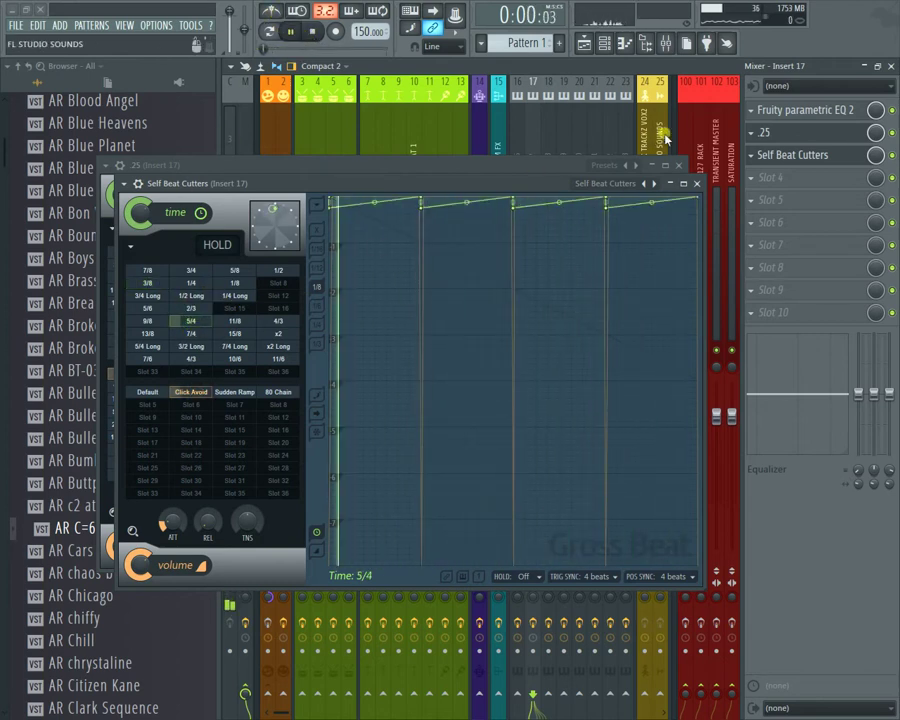
pyautogui.click(696, 183)
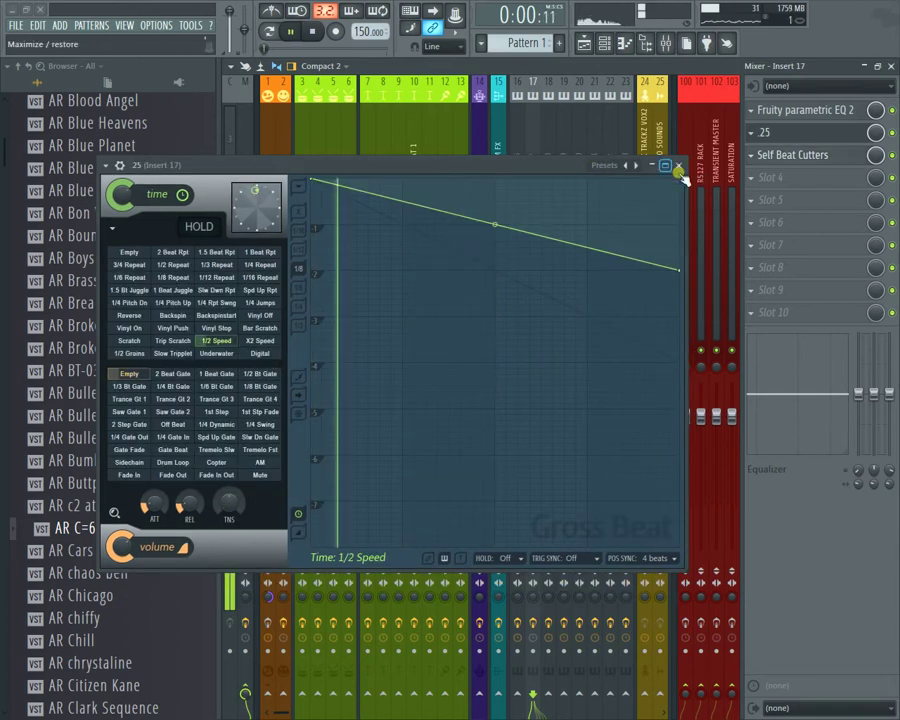
# Step: Load the GrossMoneyVol.2 - Bank#1 preset in the third slot's Gross Beat and play the pattern with the Plex time slot
pyautogui.click(798, 156)
pyautogui.click(646, 182)
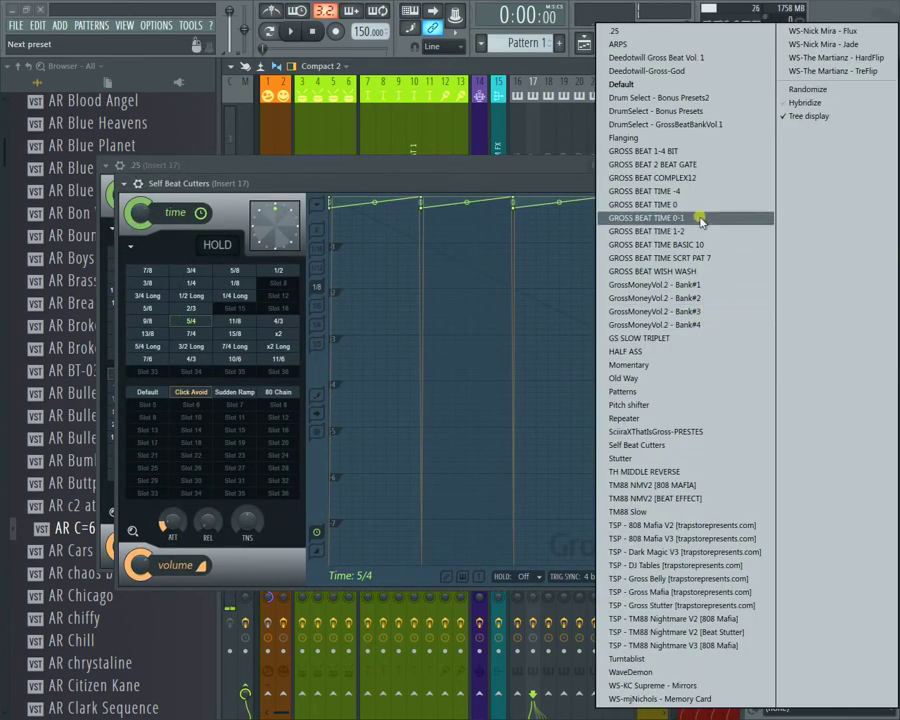
pyautogui.click(690, 284)
pyautogui.click(199, 293)
pyautogui.press('space')
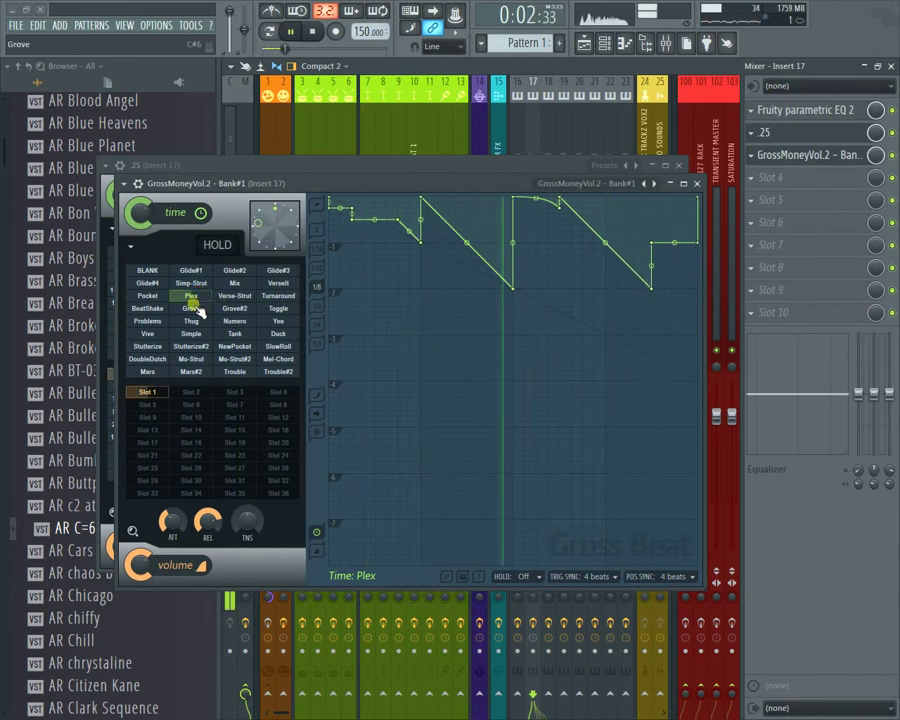
# Step: Audition the Mix, Grove, Pocket, Turnaround, Yee, Vive and Simple time slots while the pattern plays
pyautogui.click(232, 283)
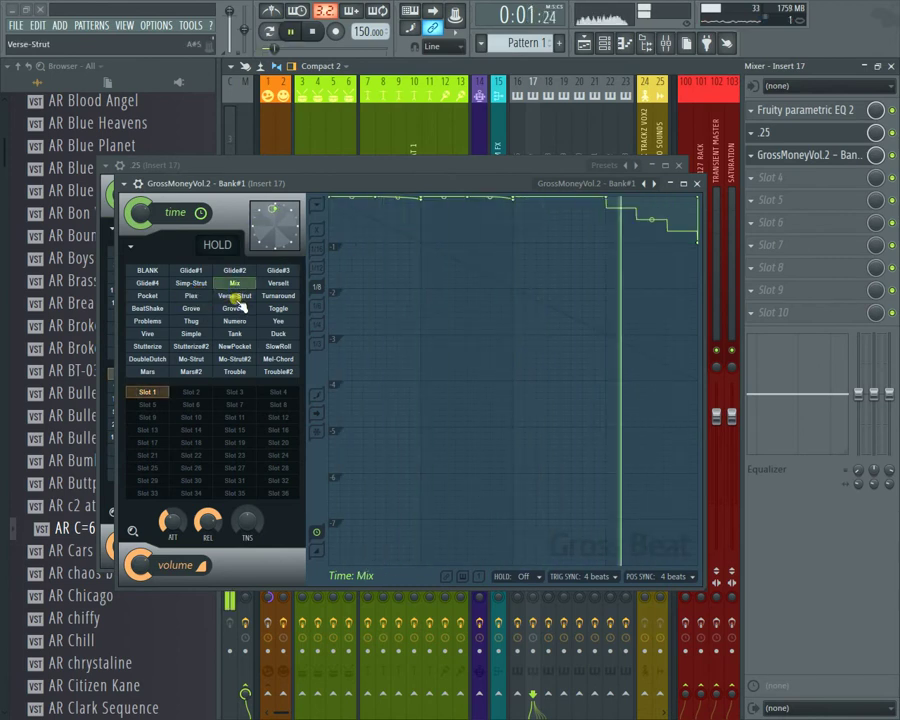
pyautogui.click(183, 310)
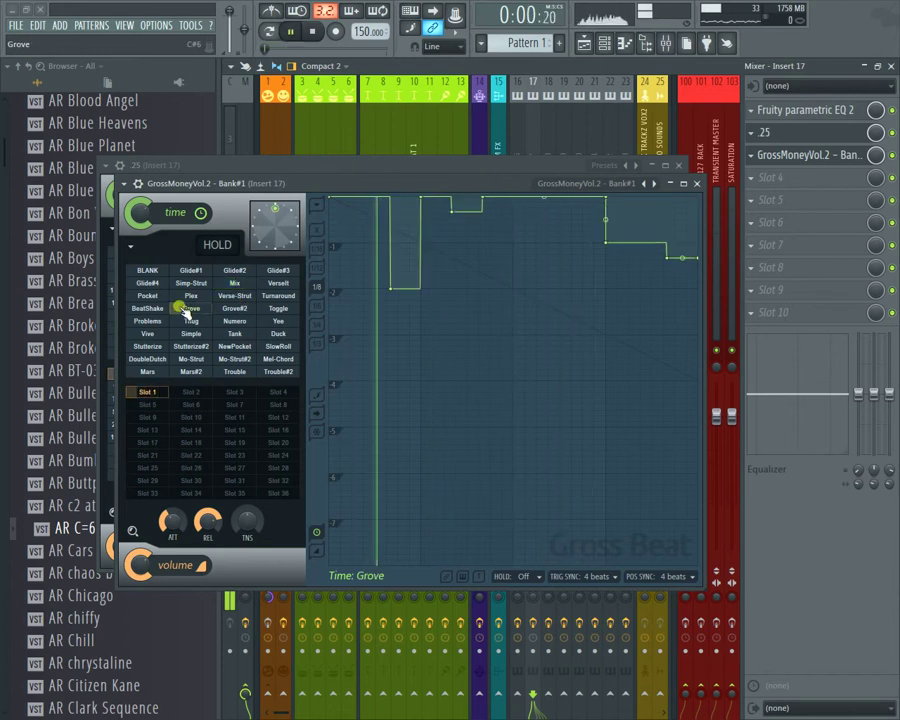
pyautogui.click(152, 296)
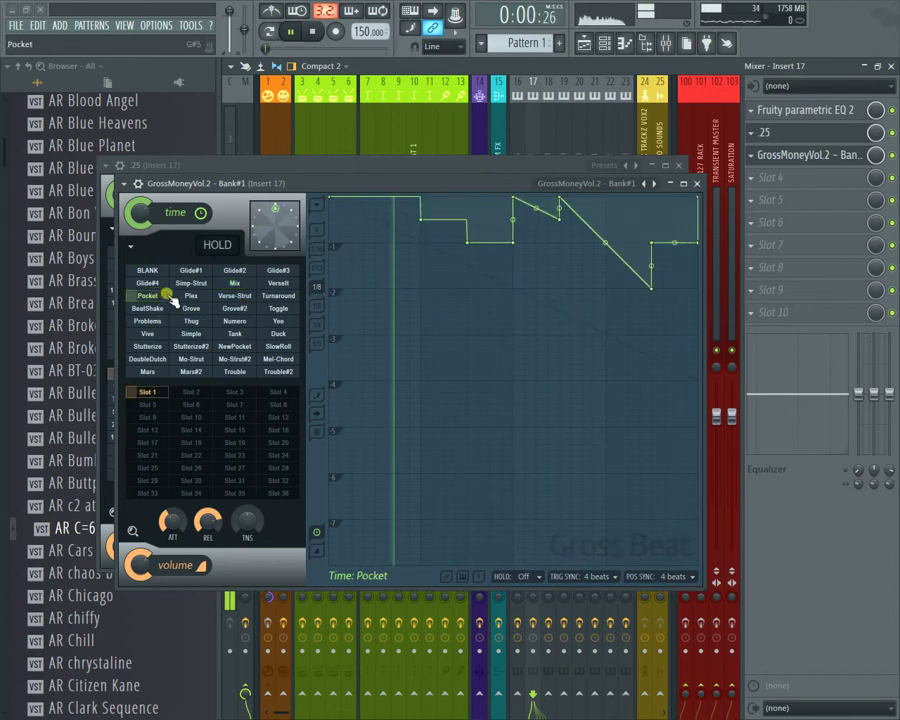
pyautogui.click(279, 296)
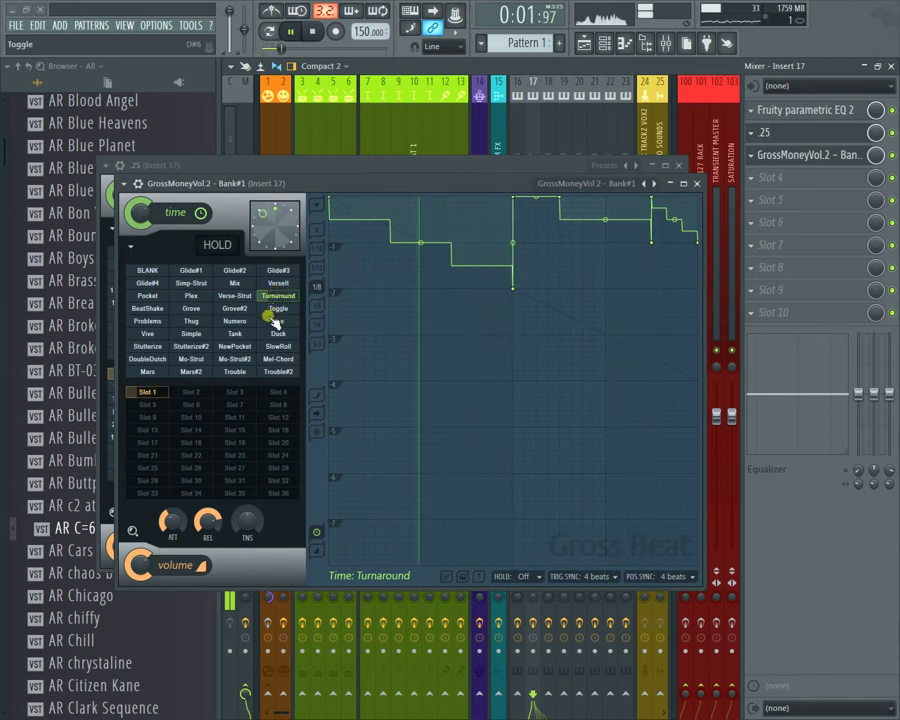
pyautogui.click(279, 322)
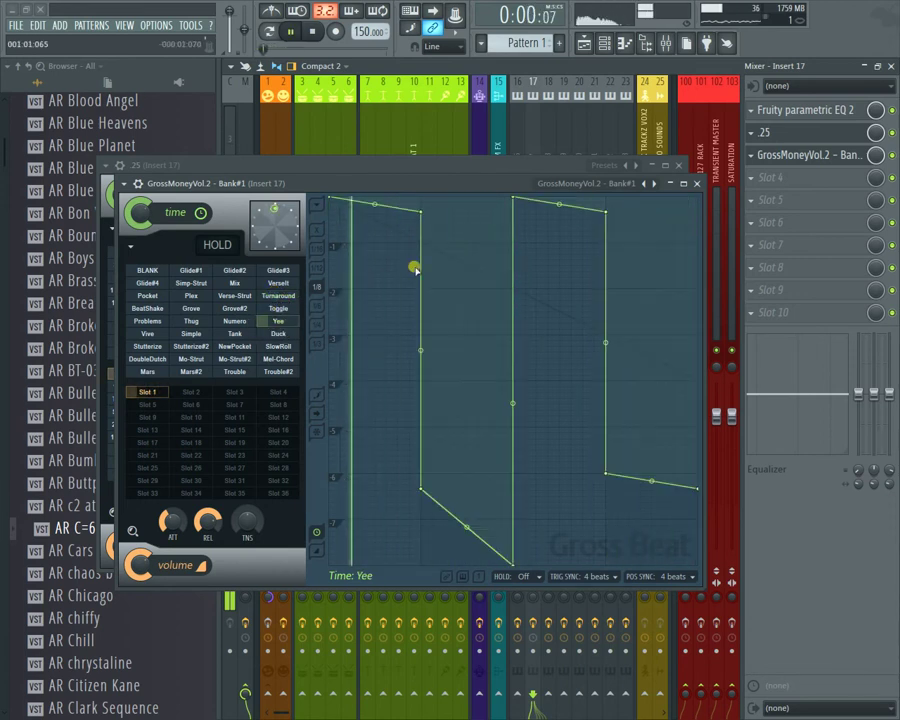
pyautogui.click(160, 335)
pyautogui.click(191, 334)
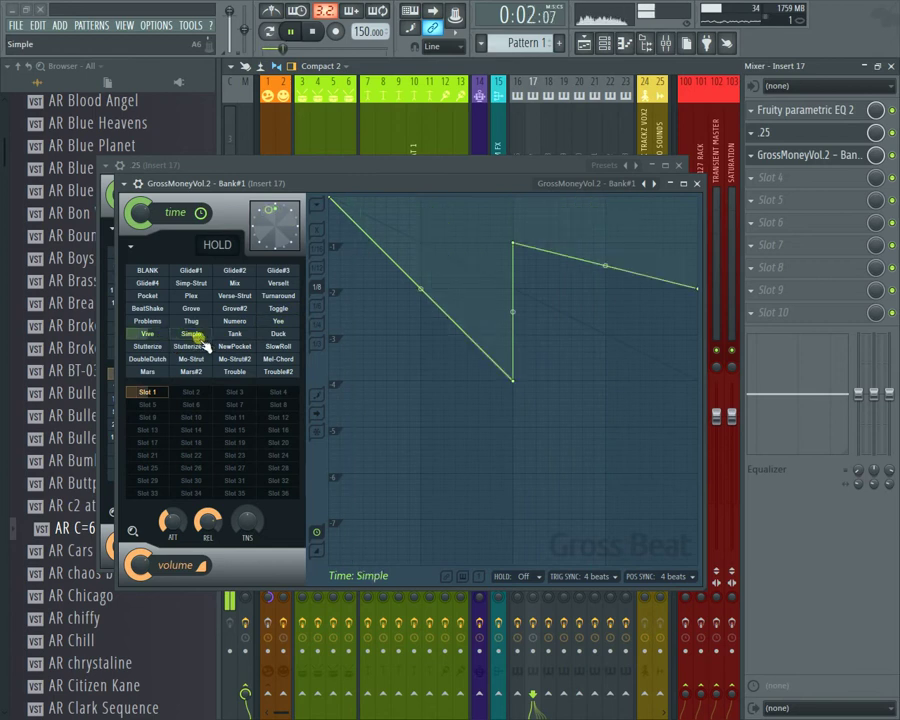
# Step: Compare the SlowRoll, Mel-Chord, Mo-Strut#2 and DoubleDutch time slots and settle on Mo-Strut, playing the pattern with it
pyautogui.click(268, 346)
pyautogui.click(278, 359)
pyautogui.click(234, 359)
pyautogui.press('space')
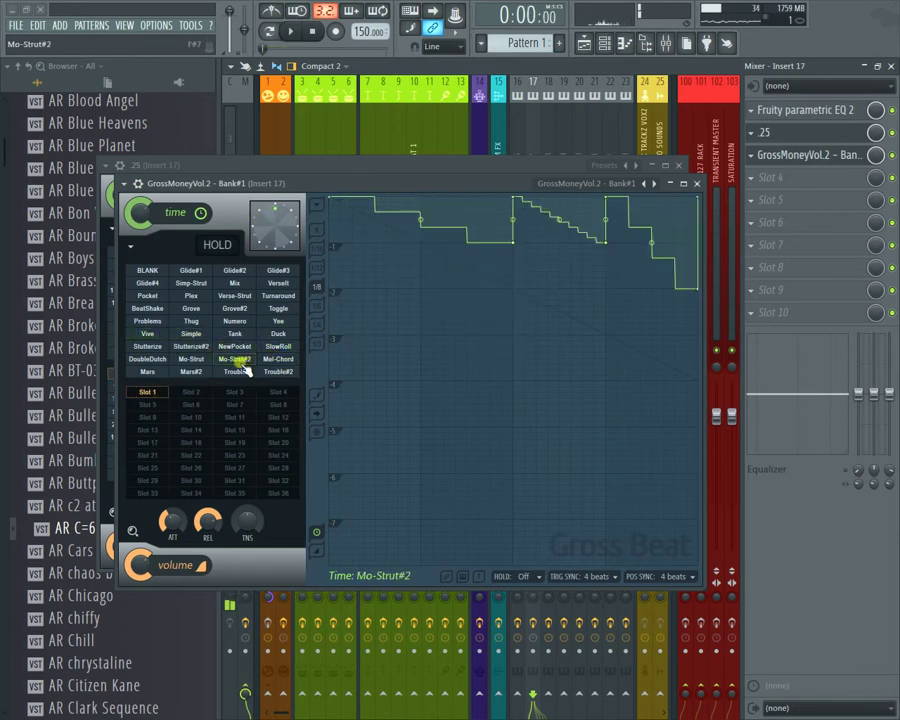
pyautogui.click(158, 359)
pyautogui.click(186, 362)
pyautogui.press('space')
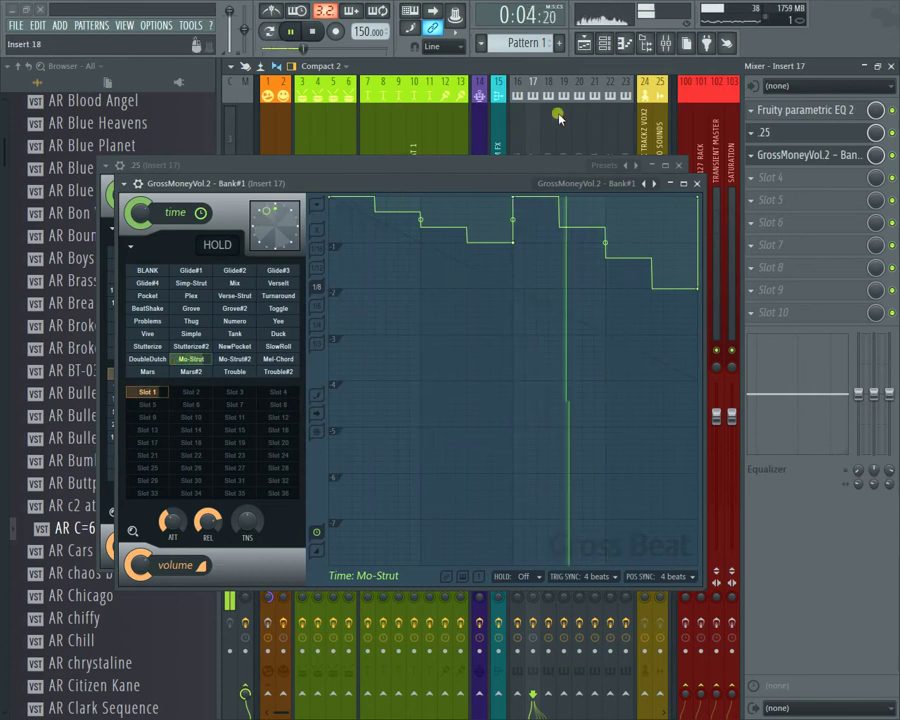
pyautogui.press('space')
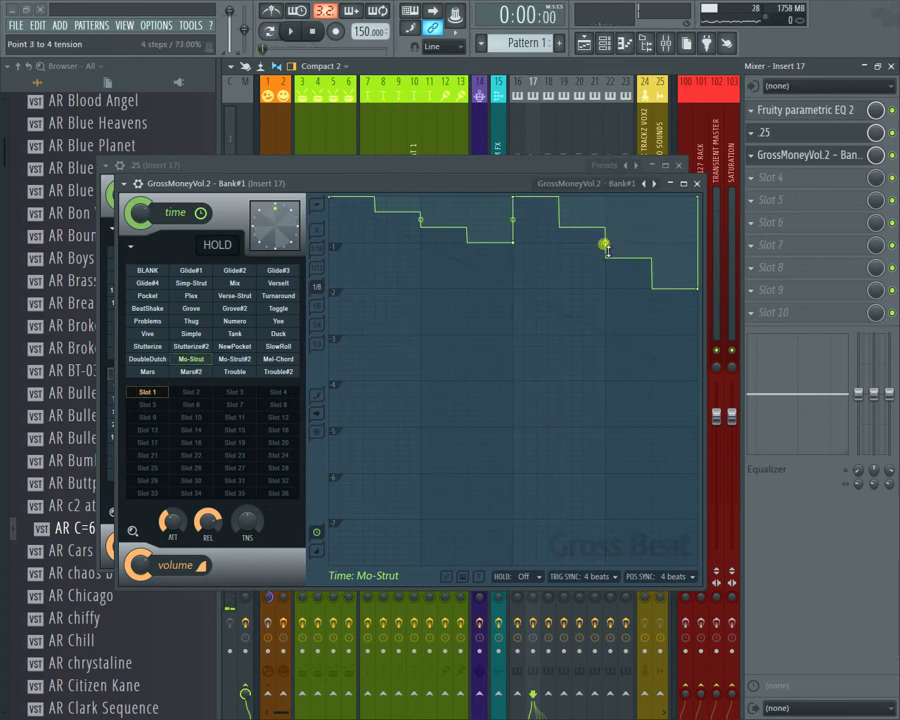
# Step: Flatten the second half of the Mo-Strut time curve by removing its stepping and raising its end point to 0, and play the result
pyautogui.moveTo(606, 246); pyautogui.dragTo(608, 248)
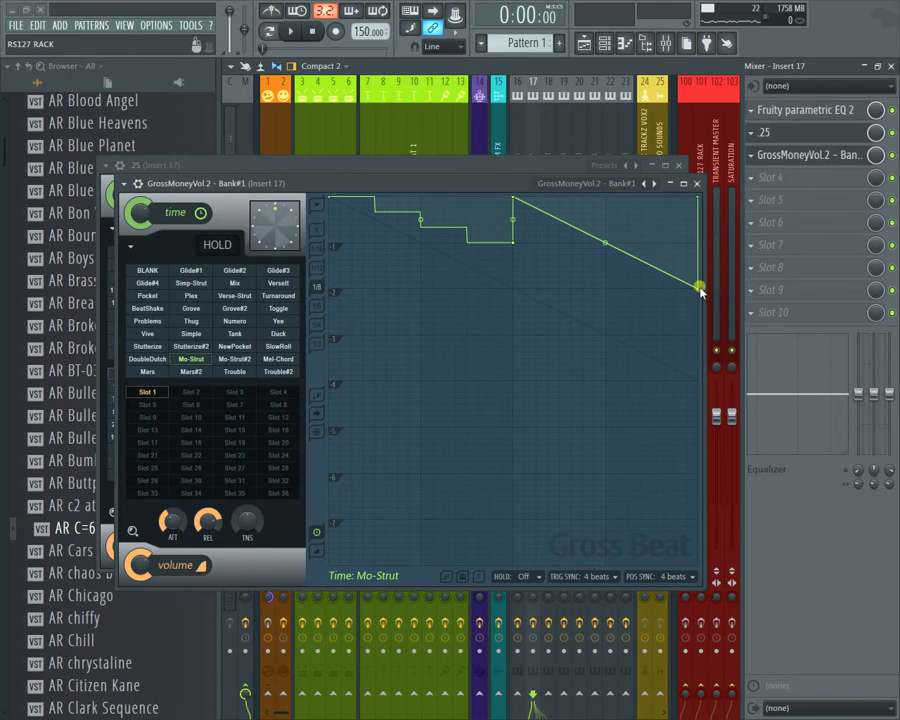
pyautogui.moveTo(700, 292); pyautogui.dragTo(699, 197)
pyautogui.press('space')
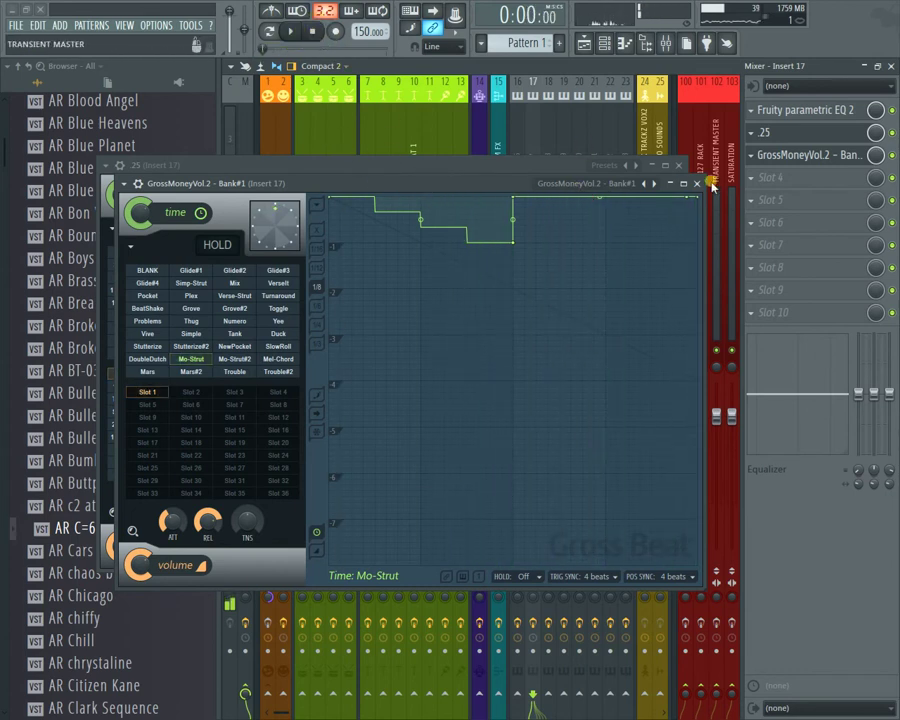
# Step: Close both Gross Beat editors, unmute the CRB - Icy Pad channel and play it together with the AR C=64 Sawtooth layer
pyautogui.click(627, 44)
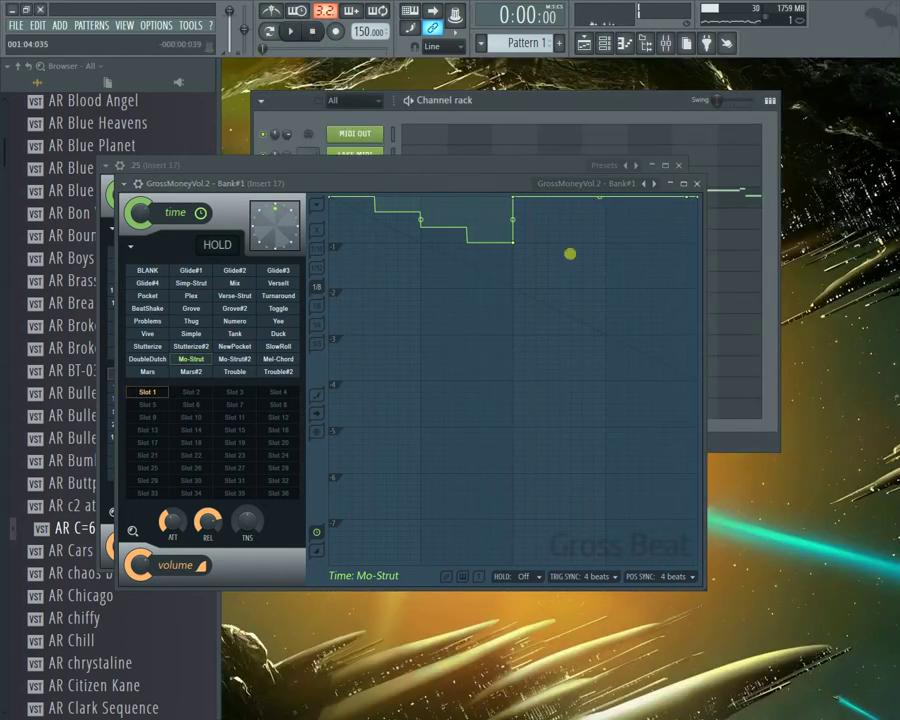
pyautogui.click(645, 183)
pyautogui.click(677, 165)
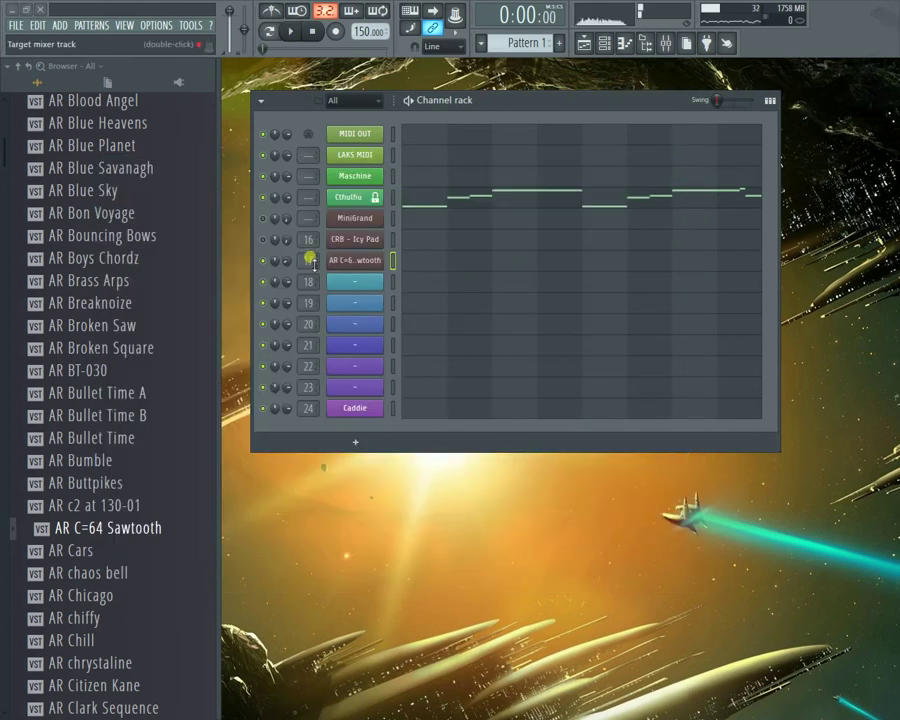
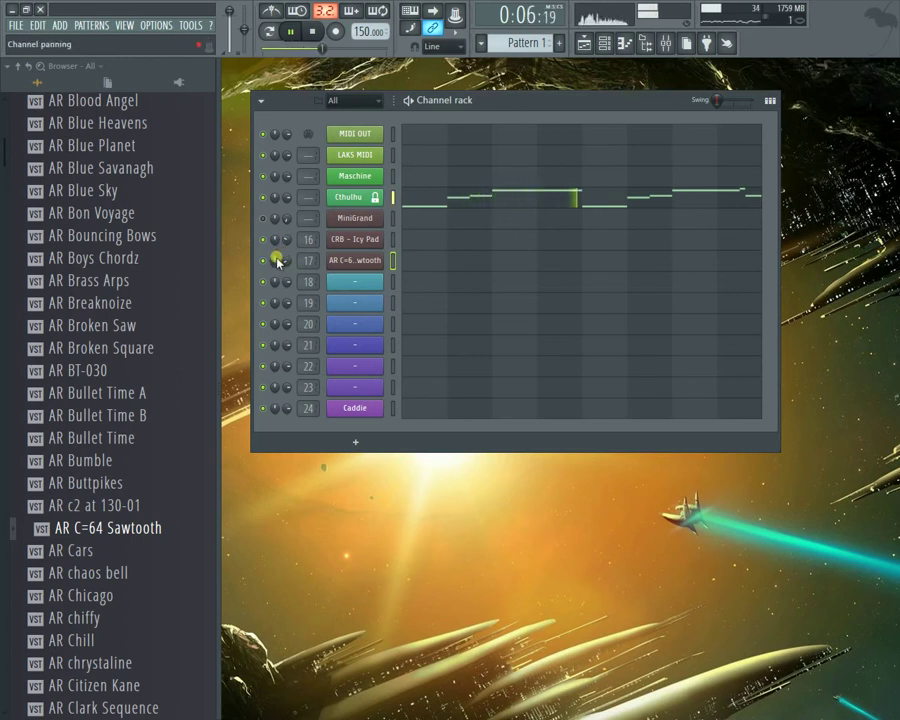
# Step: Open the AR C=64 Sawtooth channel and compare the pattern with GrossMoneyVol.2 bypassed and enabled on Insert 17
pyautogui.click(355, 261)
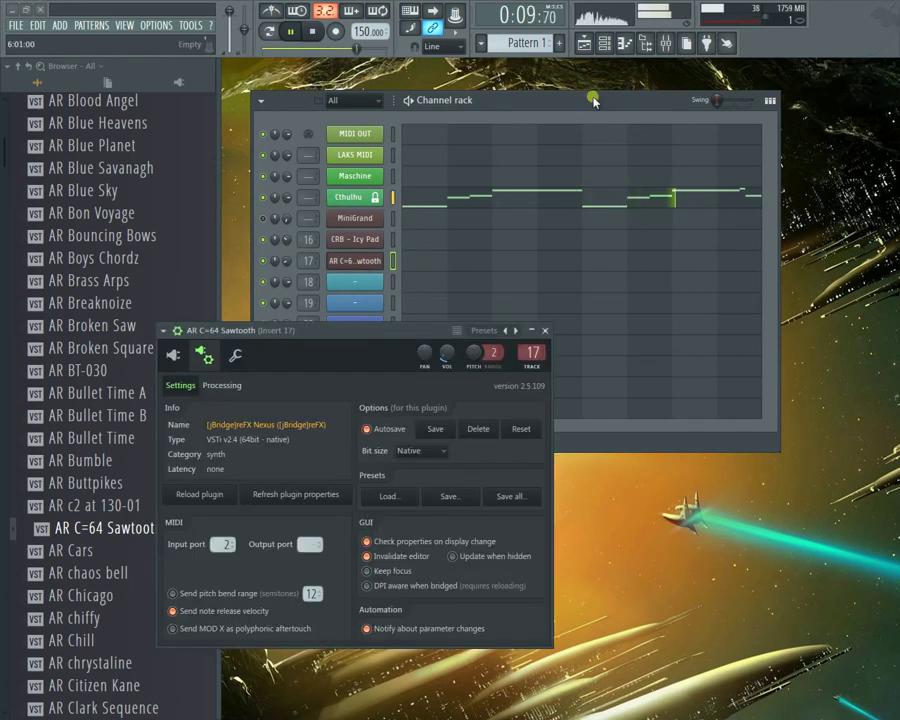
pyautogui.click(668, 45)
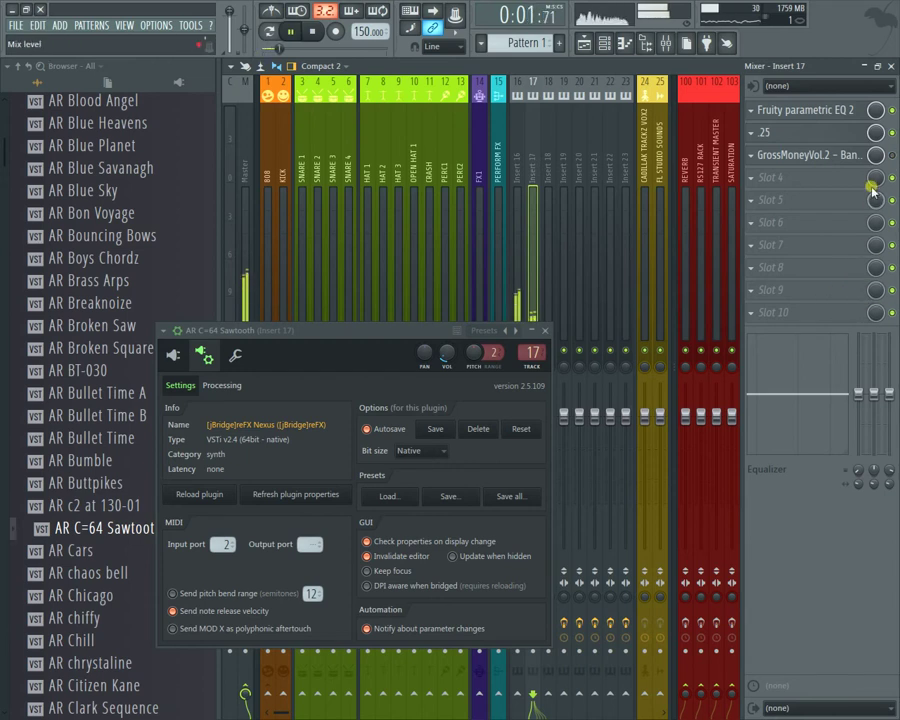
pyautogui.press('space')
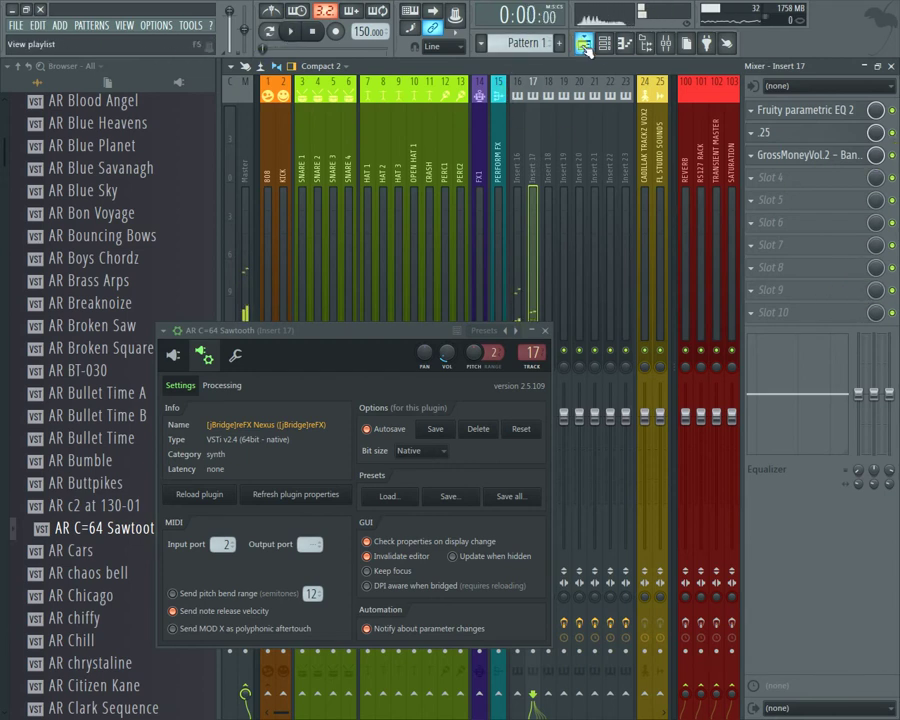
# Step: Bring up the Nexus arpeggiator page of the AR C=64 Sawtooth channel
pyautogui.click(625, 44)
pyautogui.click(350, 262)
pyautogui.click(351, 262)
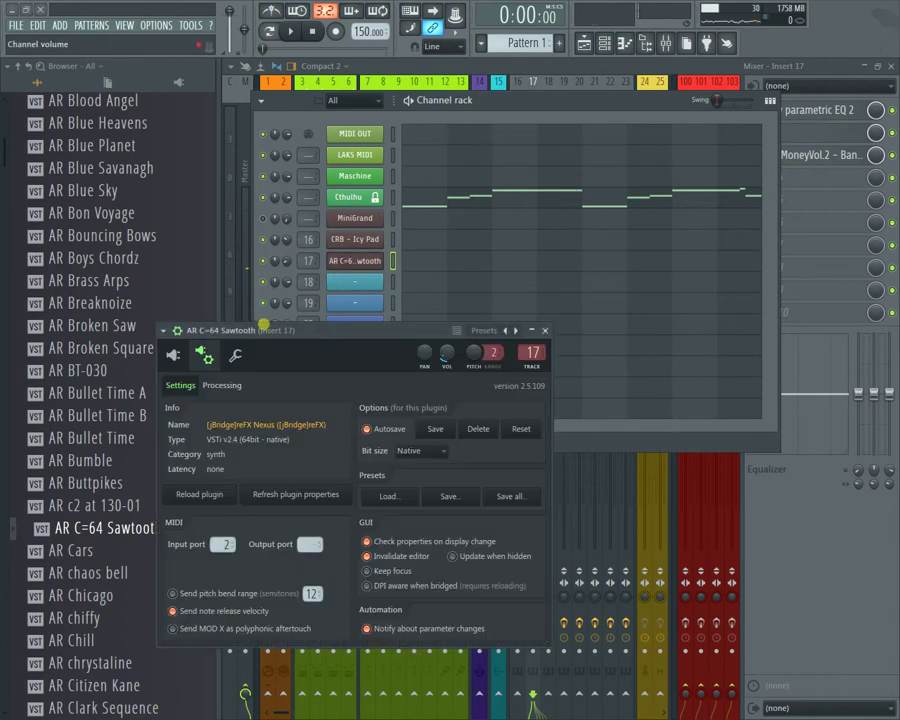
pyautogui.click(178, 358)
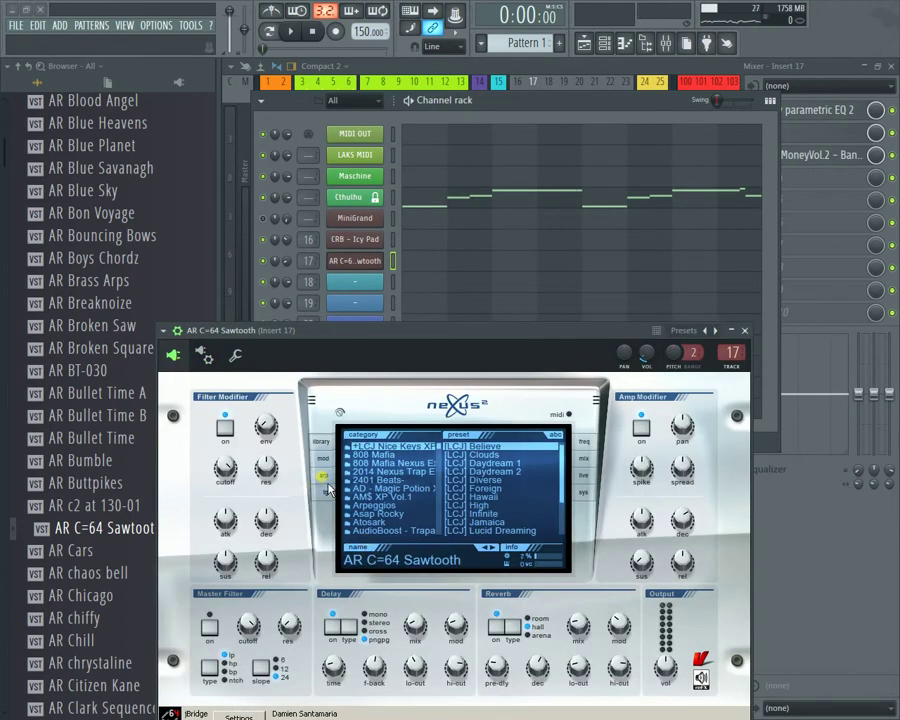
pyautogui.click(324, 478)
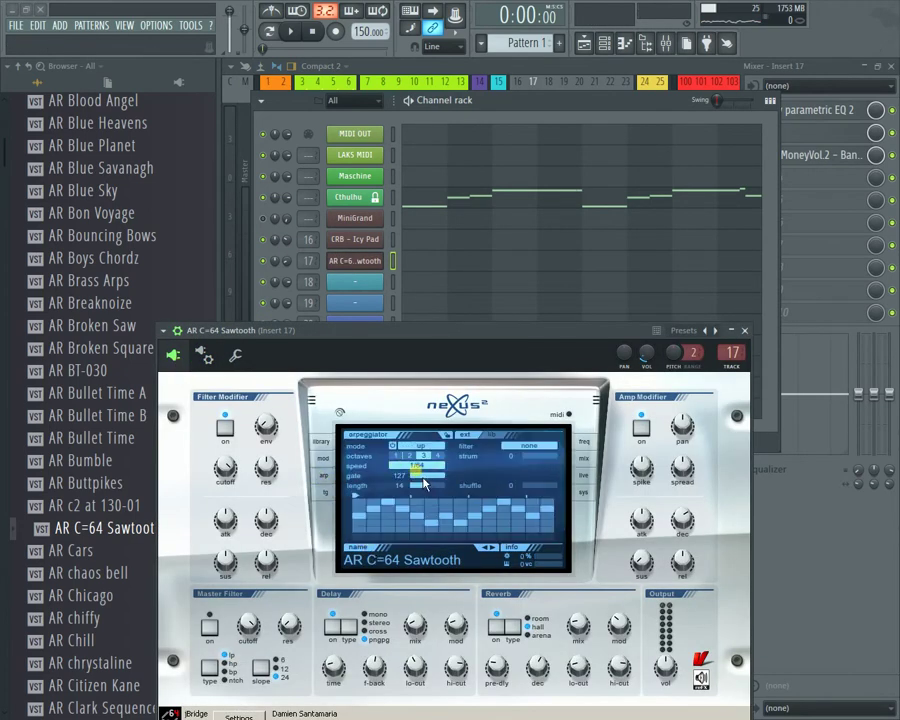
# Step: Compare the arpeggiator with its octaves set to 1 and to 3 during playback, leaving it on 3
pyautogui.press('space')
pyautogui.click(395, 455)
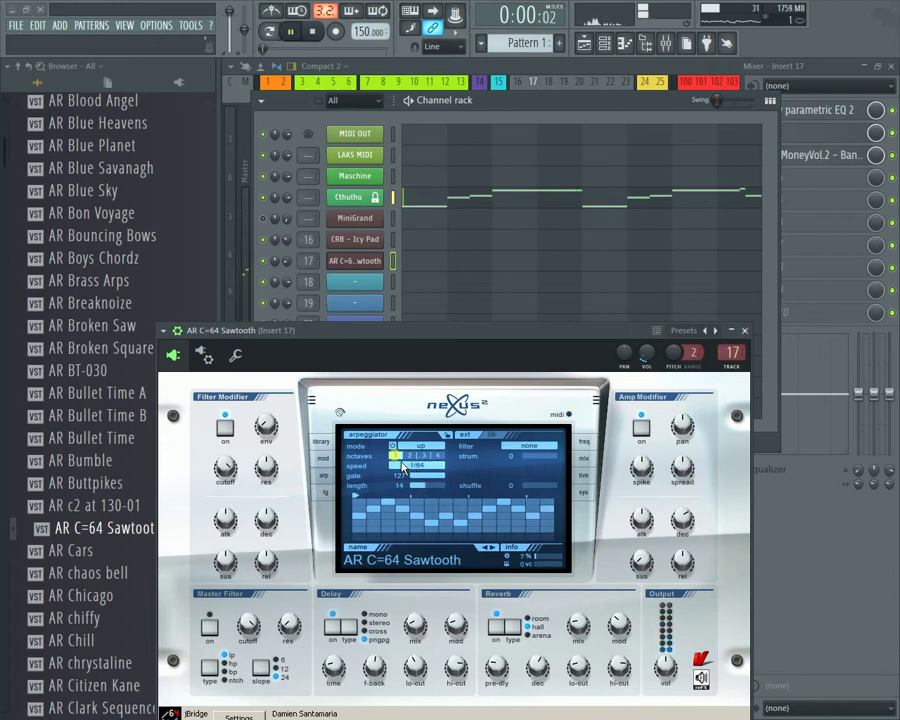
pyautogui.click(423, 455)
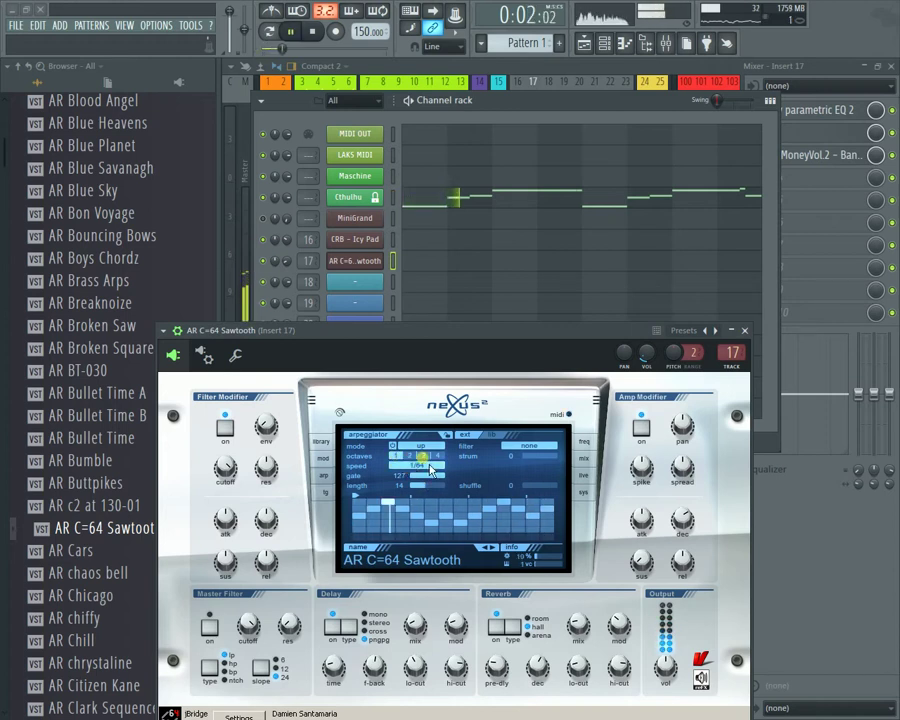
pyautogui.click(398, 455)
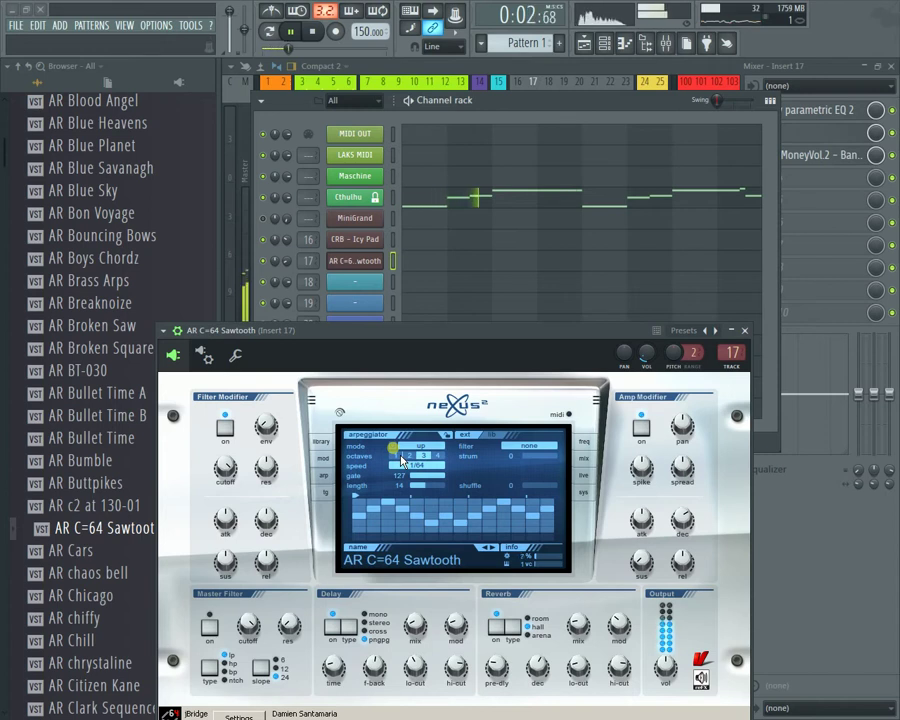
pyautogui.press('space')
pyautogui.press('space')
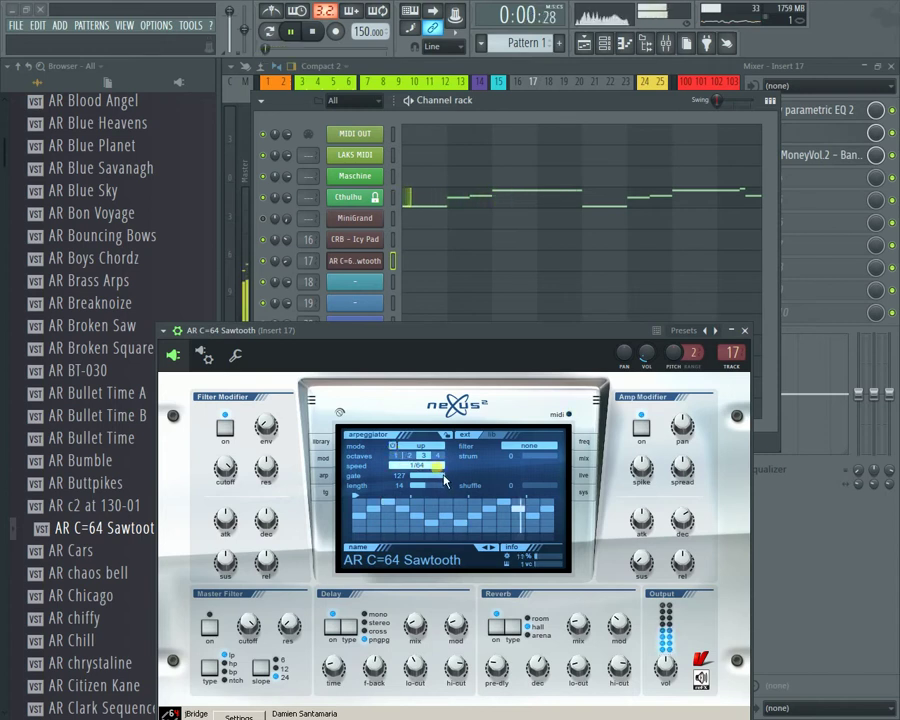
pyautogui.press('space')
pyautogui.click(397, 457)
pyautogui.press('space')
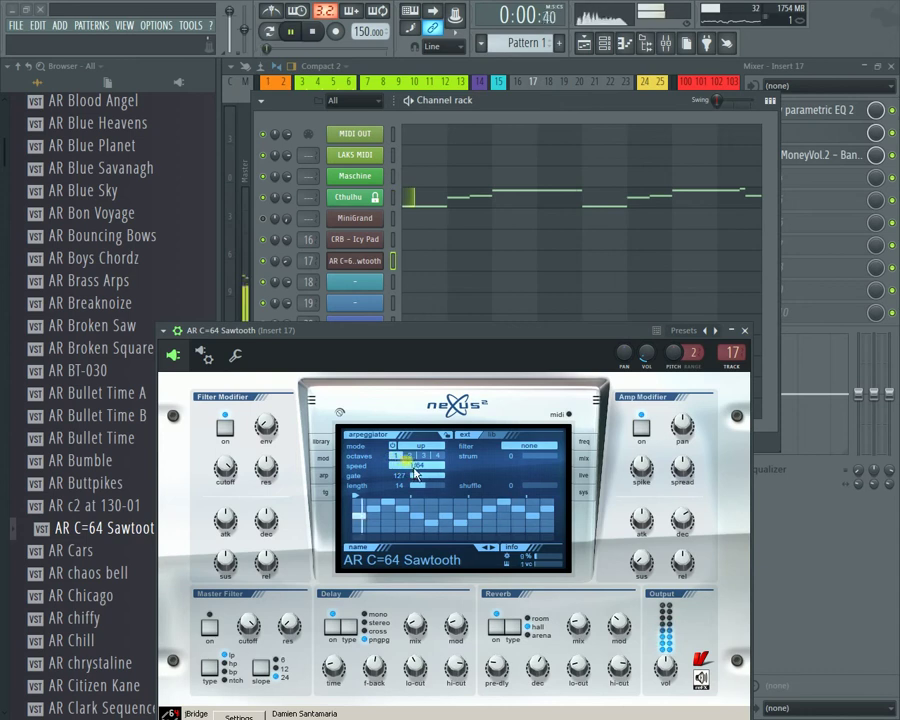
pyautogui.click(424, 456)
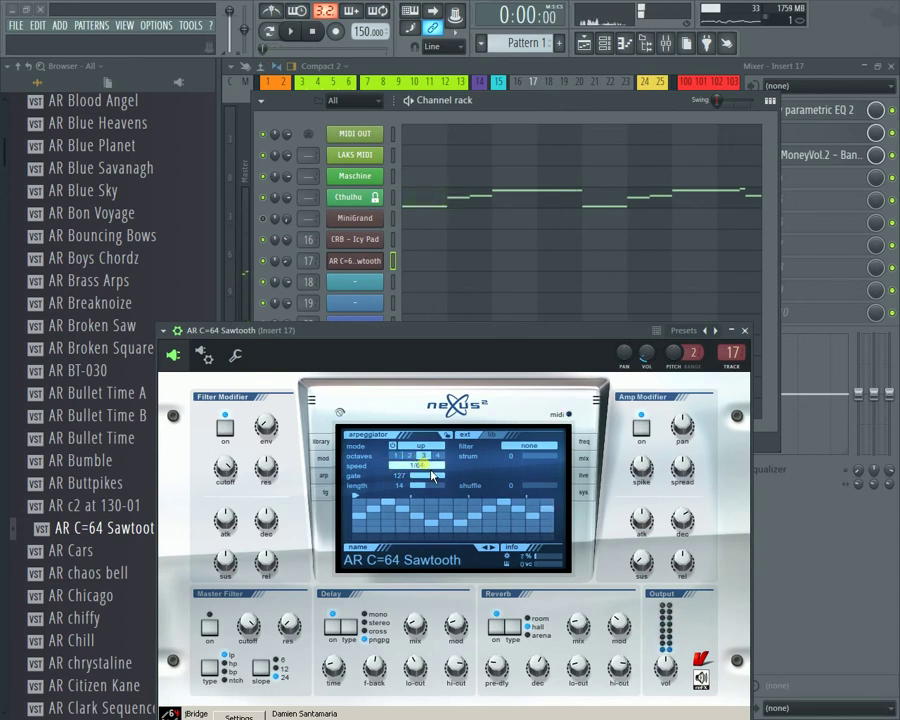
# Step: Set the arpeggiator speed to 1/16 and play the pattern from the start to hear it
pyautogui.click(432, 477)
pyautogui.click(424, 502)
pyautogui.press('space')
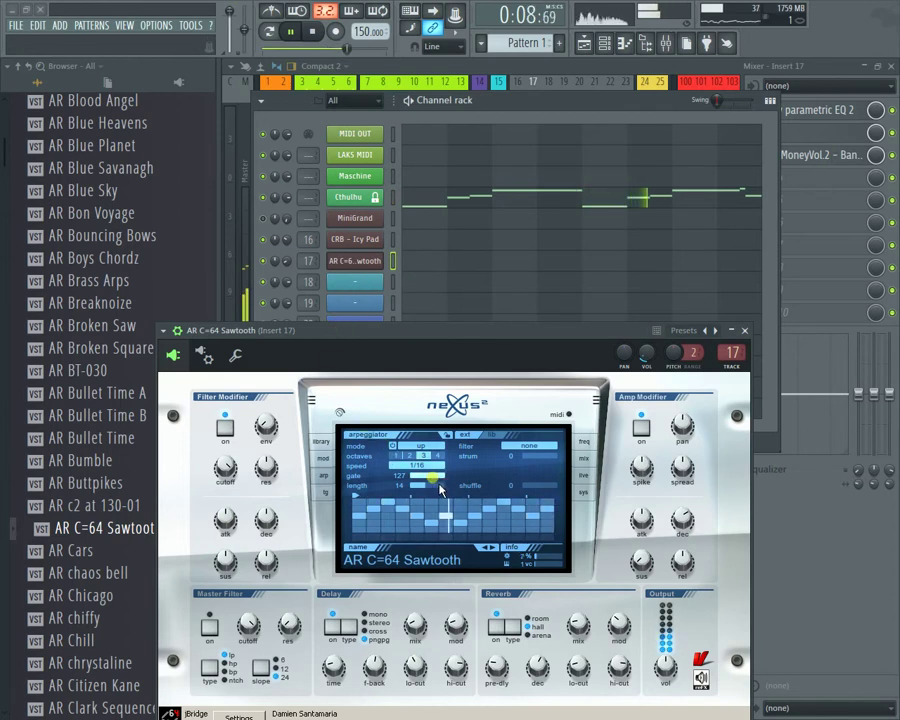
pyautogui.click(319, 31)
pyautogui.press('space')
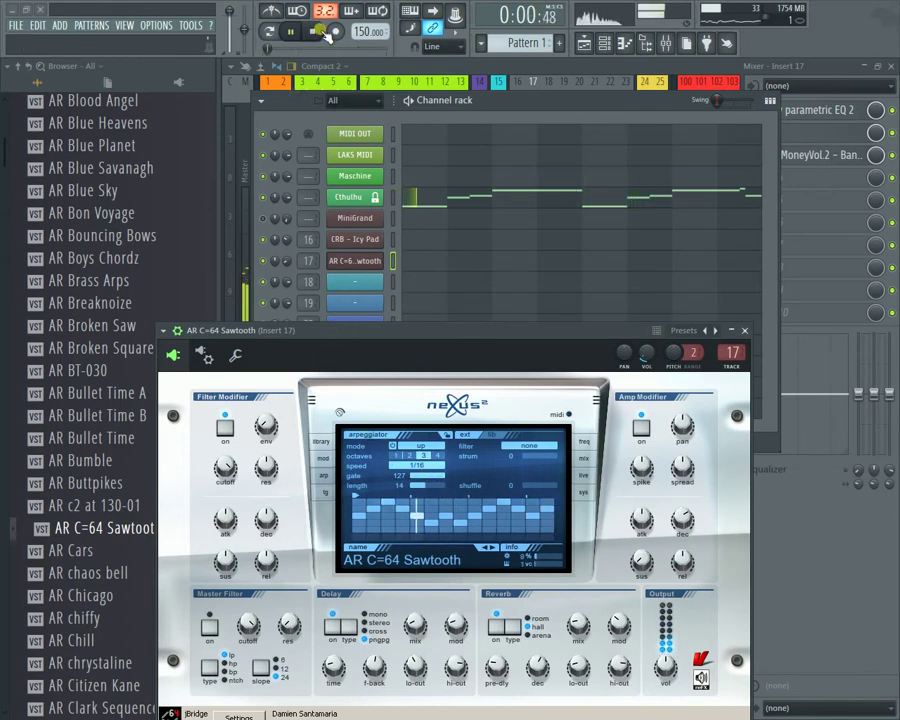
pyautogui.click(322, 32)
pyautogui.press('space')
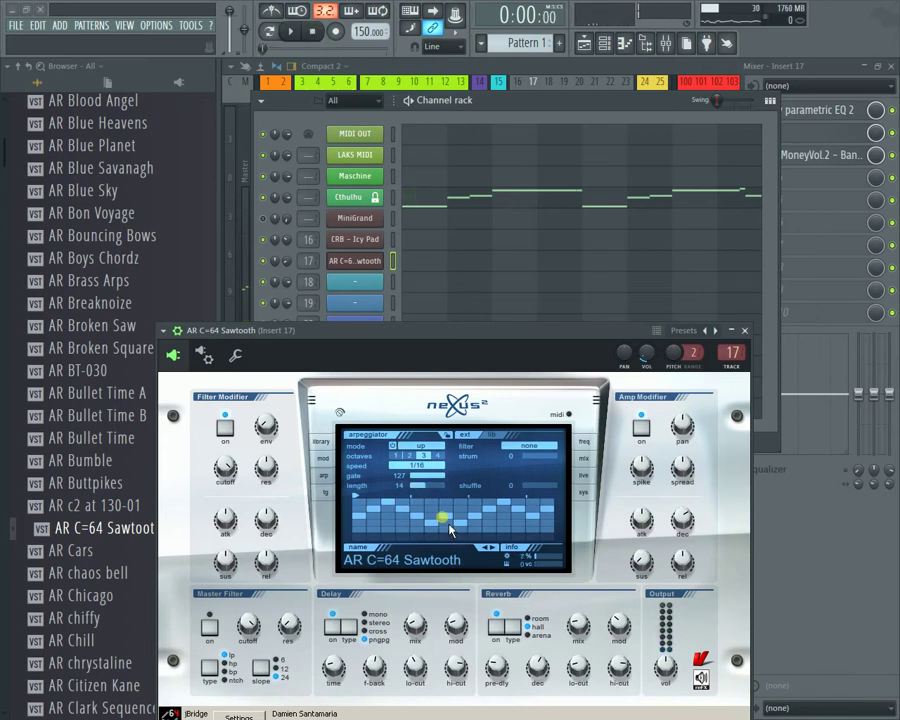
# Step: Try the arpeggiator's seventh step on different rows while playing the pattern, then return it to its original row
pyautogui.press('space')
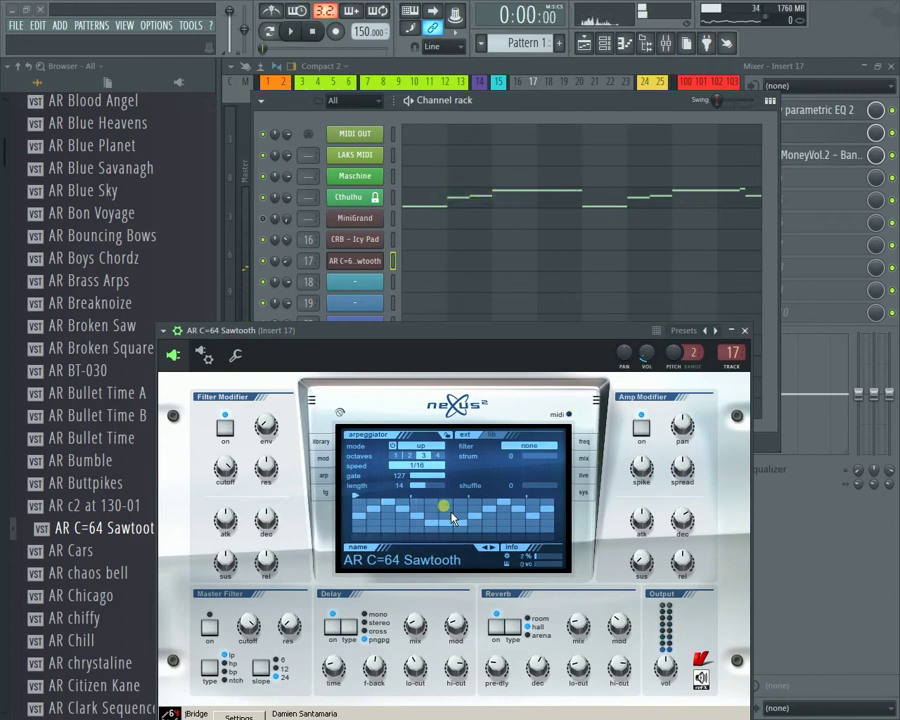
pyautogui.press('space')
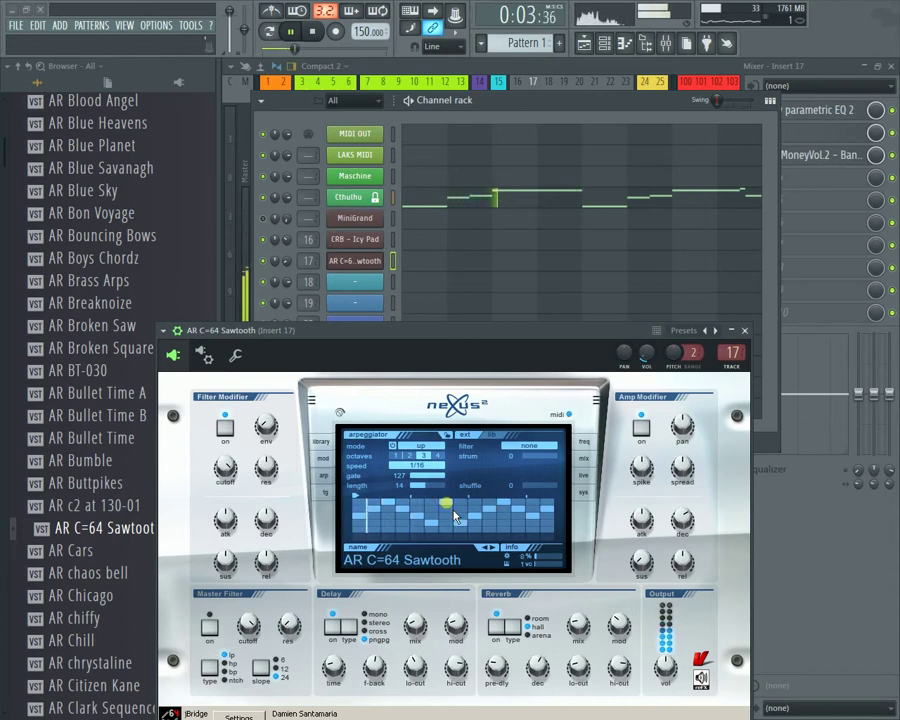
pyautogui.press('space')
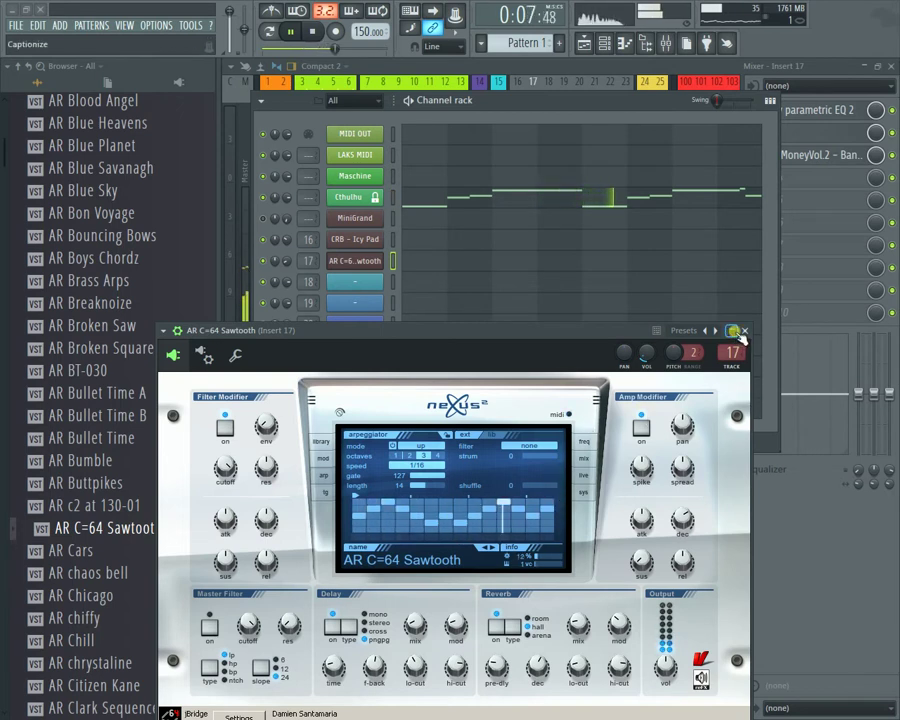
pyautogui.press('space')
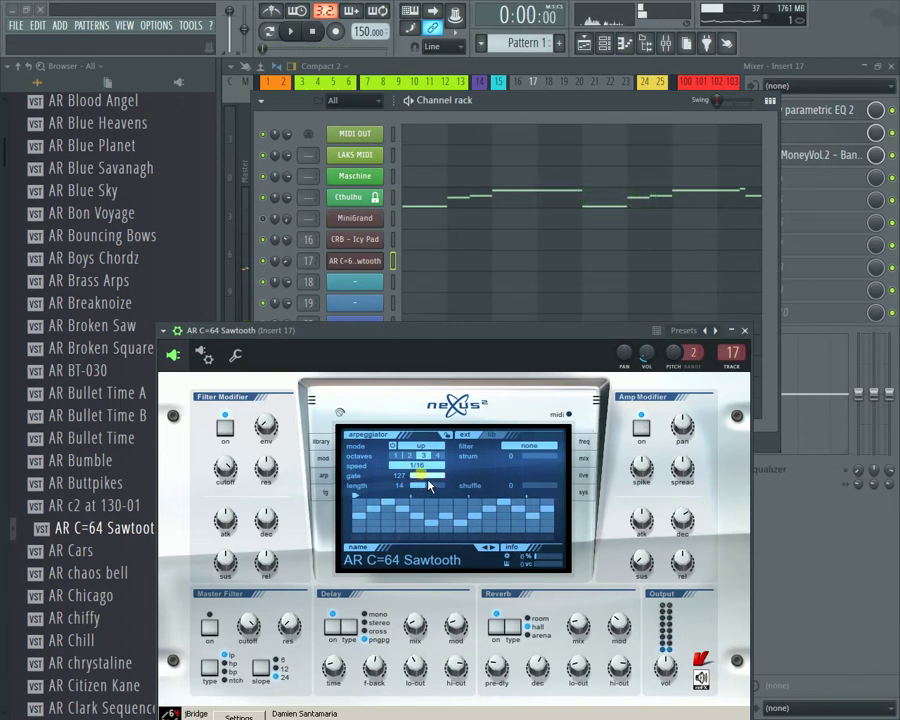
# Step: Try the arpeggiator gate at 0 during playback and bring it back to 127
pyautogui.press('space')
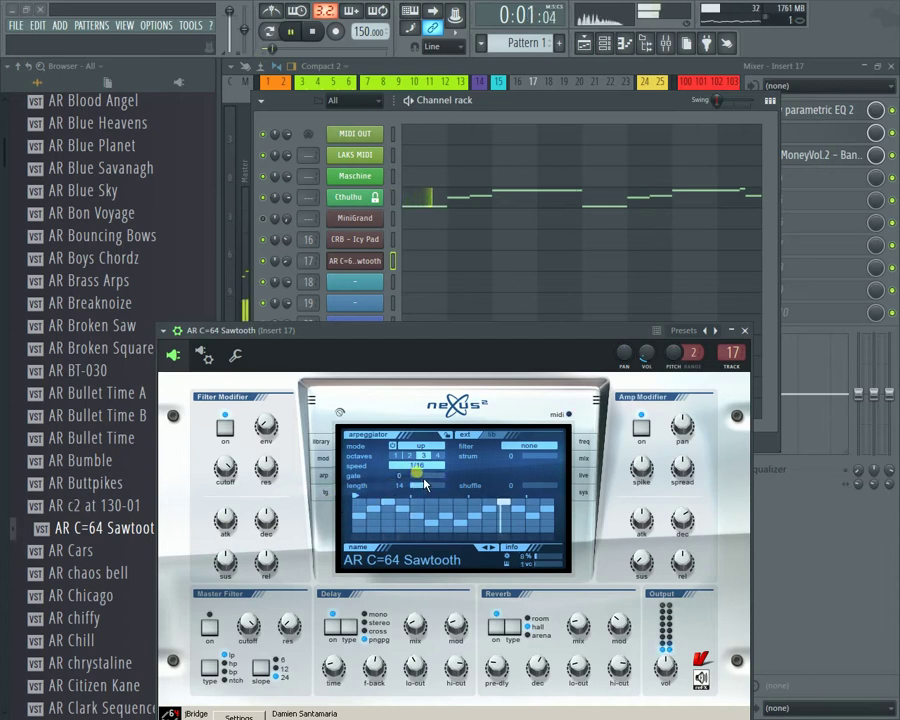
pyautogui.moveTo(421, 488); pyautogui.dragTo(690, 472)
pyautogui.press('space')
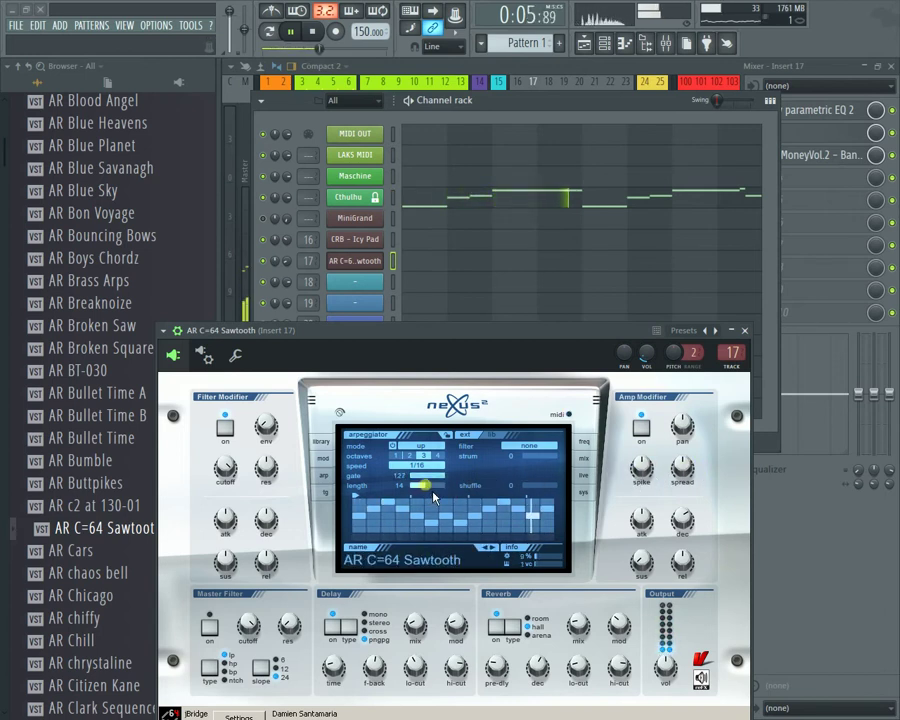
# Step: Audition arpeggiator lengths of 10, 8 and 14 steps during playback and set the length to 16
pyautogui.moveTo(433, 493); pyautogui.dragTo(414, 500)
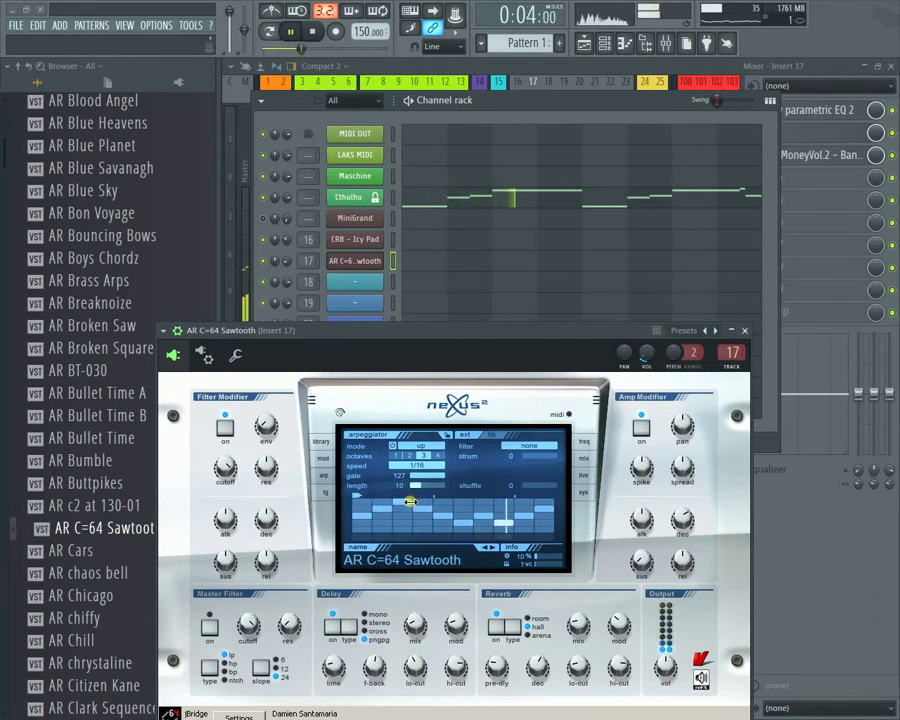
pyautogui.moveTo(414, 500); pyautogui.dragTo(406, 502)
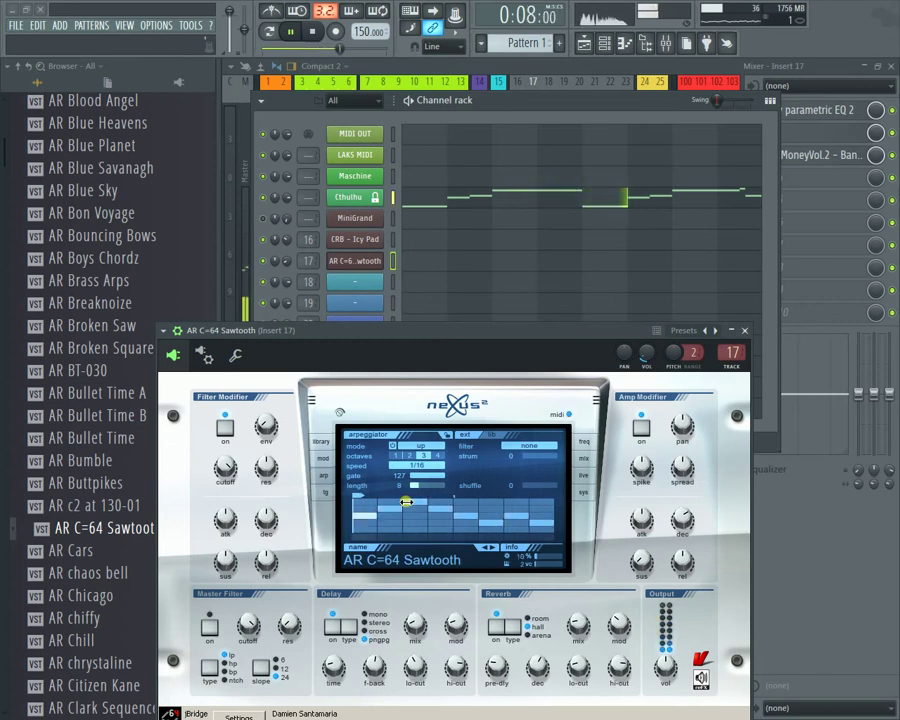
pyautogui.moveTo(406, 502); pyautogui.dragTo(430, 500)
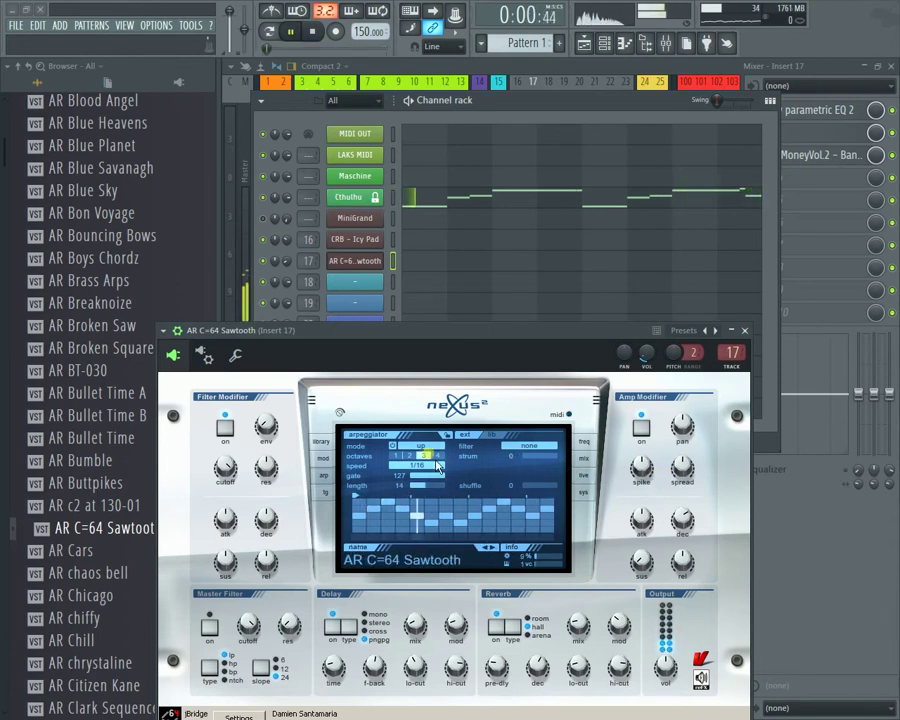
pyautogui.moveTo(430, 498); pyautogui.dragTo(436, 484)
pyautogui.press('space')
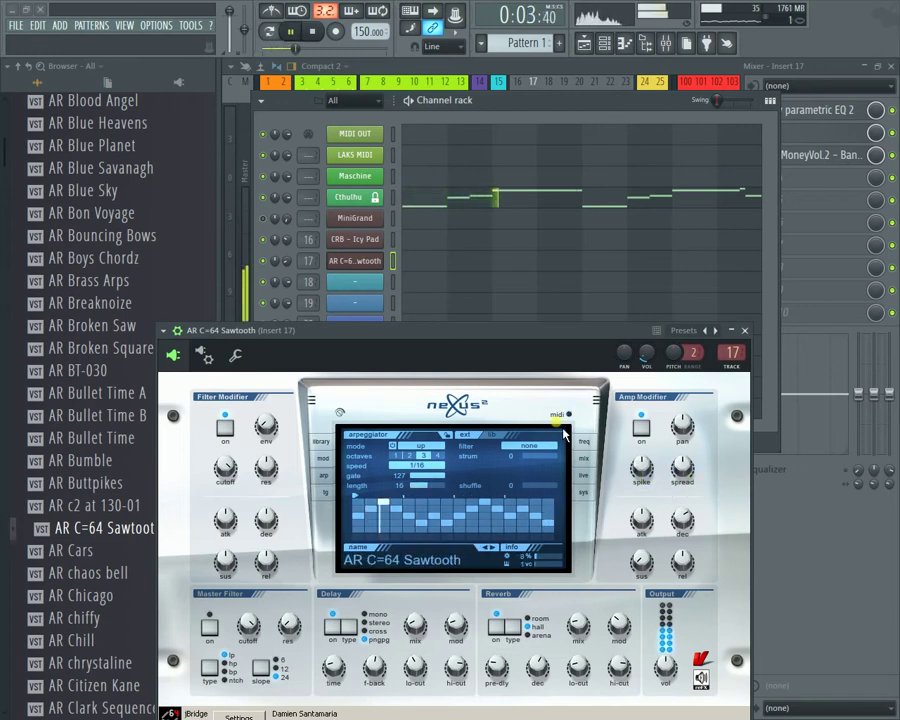
# Step: Clear the arpeggiator's fifth through seventh steps, replaying the pattern after each removal
pyautogui.press('space')
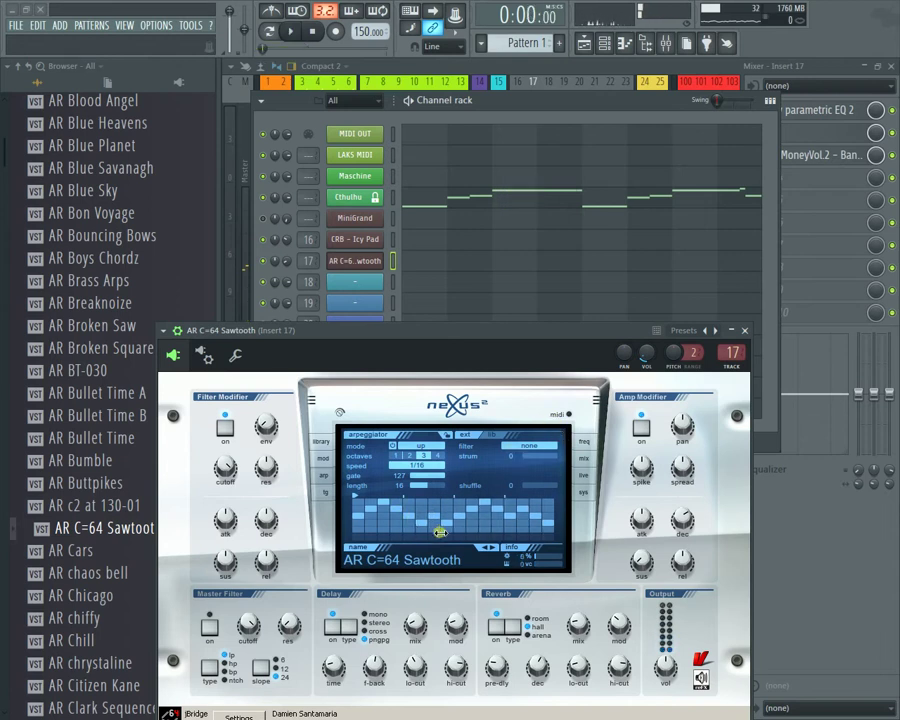
pyautogui.press('space')
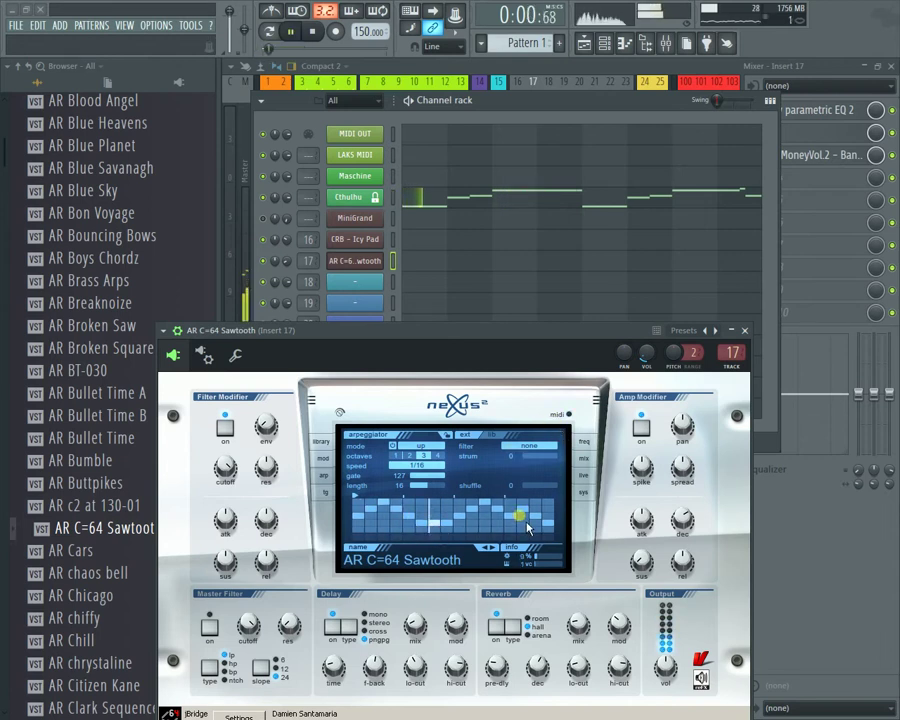
pyautogui.press('space')
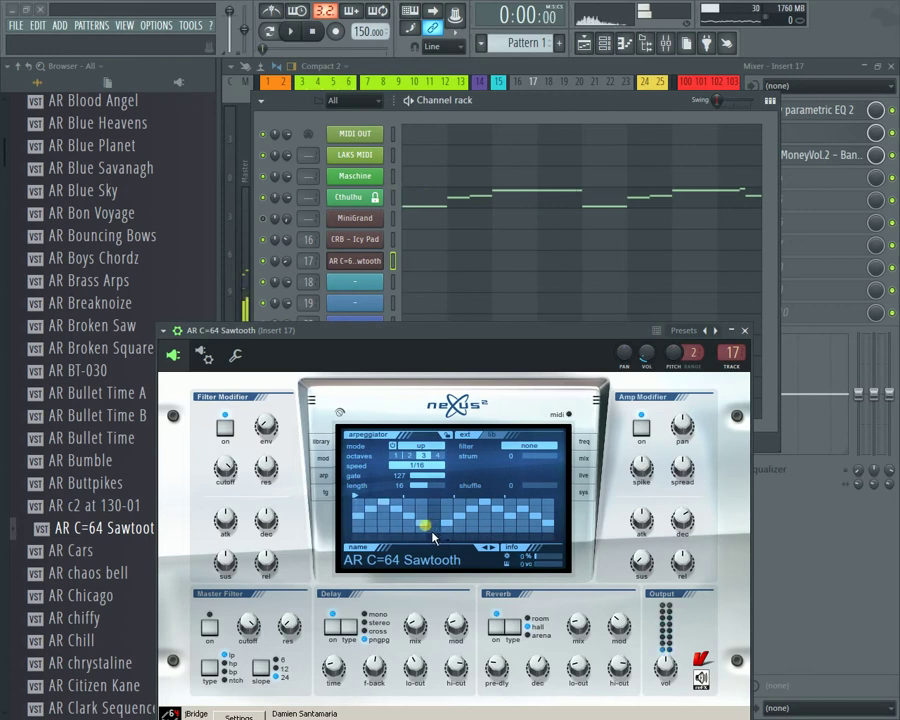
pyautogui.press('space')
pyautogui.press('space')
pyautogui.press('space')
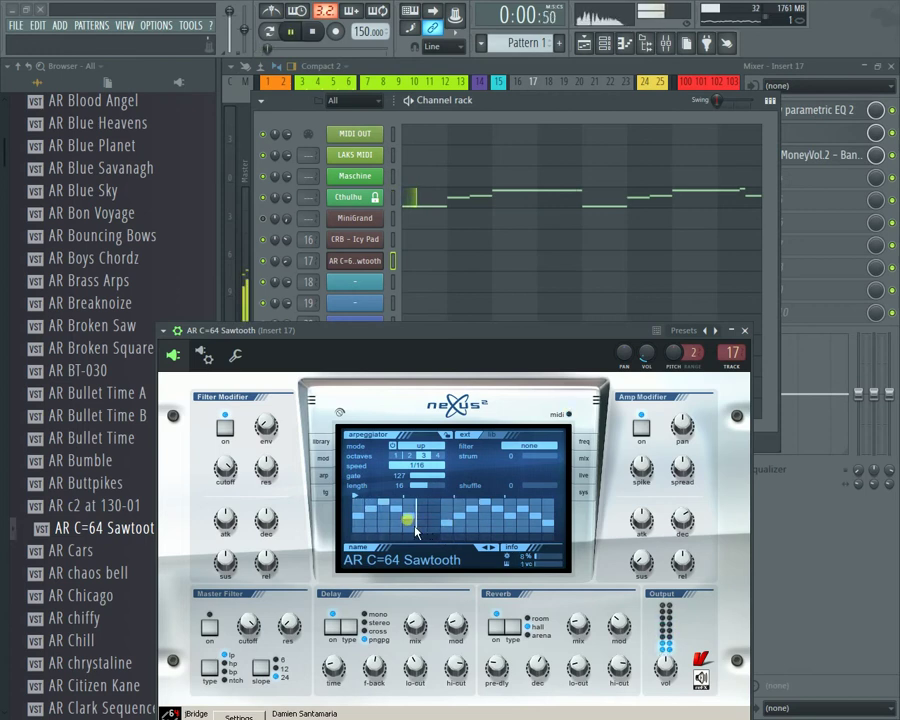
pyautogui.press('space')
pyautogui.press('space')
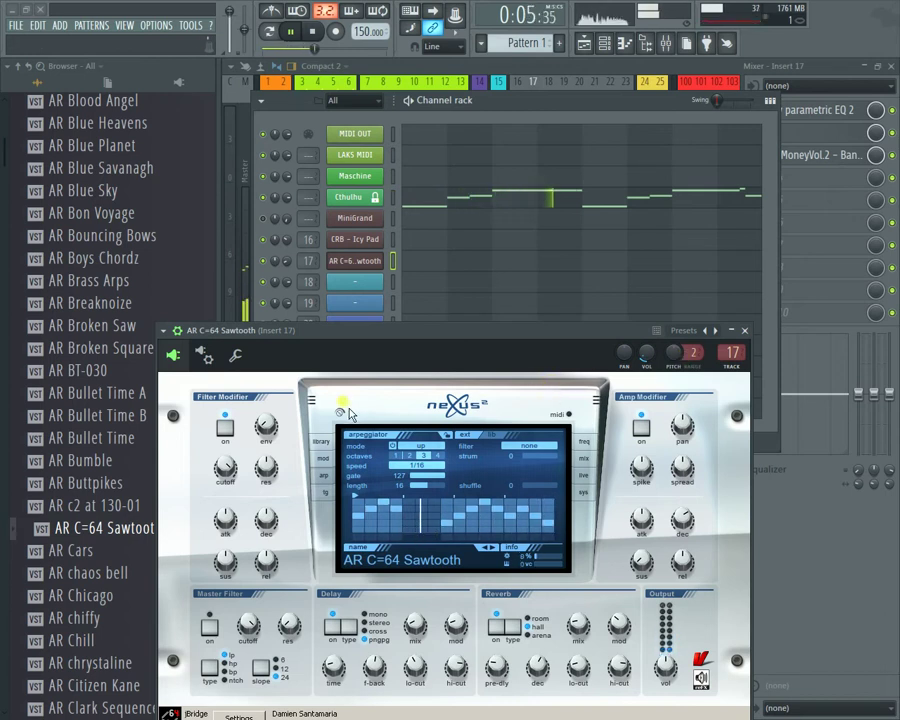
pyautogui.press('space')
# Step: Return Nexus to its preset library and load the AR c2 at 130-01 preset into channel 17
pyautogui.click(322, 446)
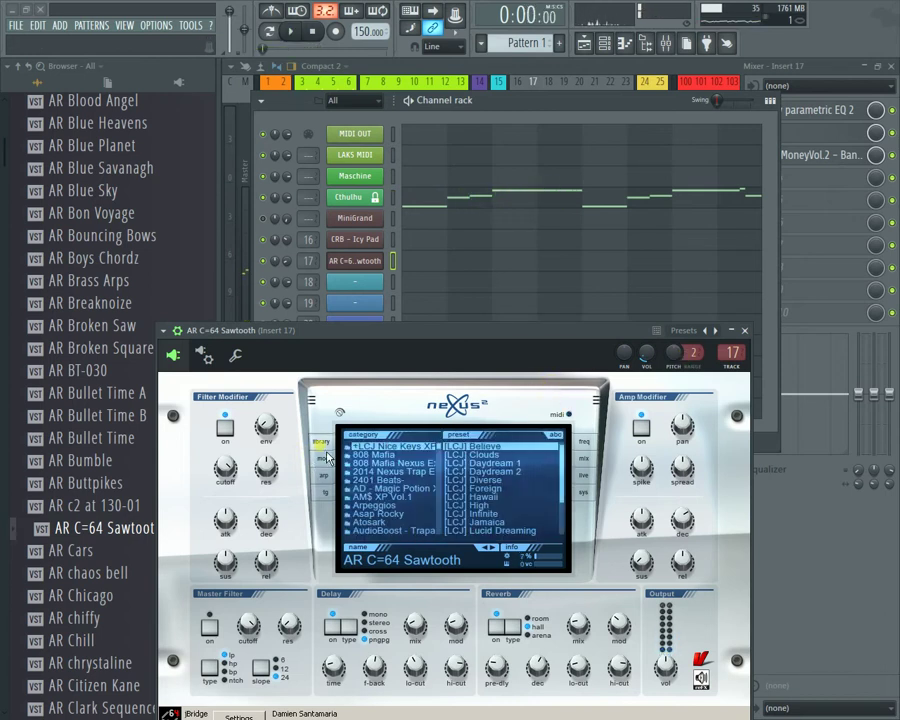
pyautogui.rightClick(124, 509)
pyautogui.click(152, 508)
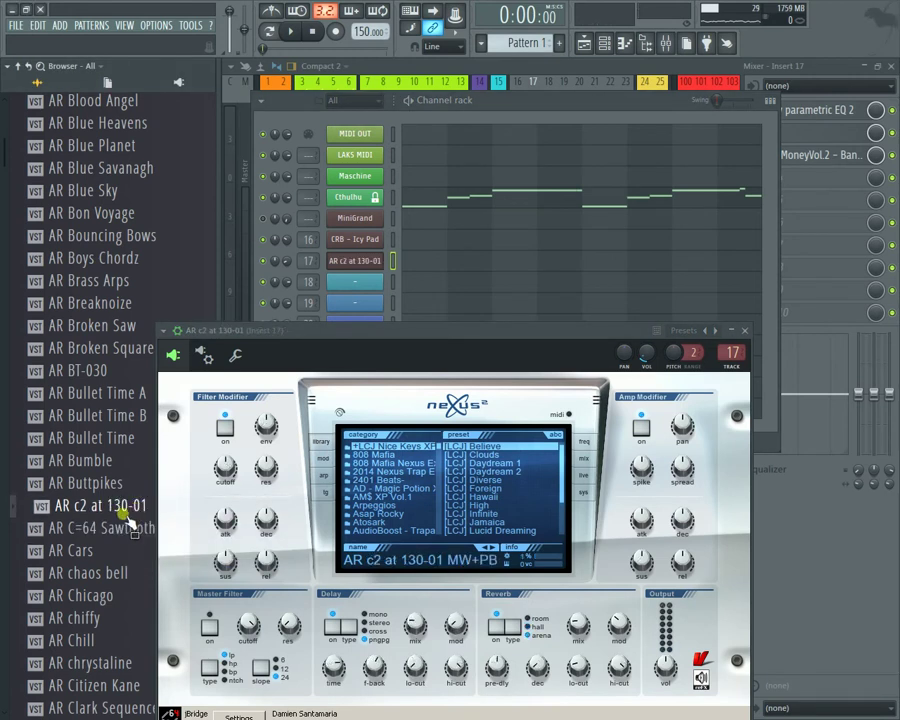
# Step: Load the AR C=64 Sawtooth preset into channel 17, start playback and show the Nexus arpeggiator settings
pyautogui.rightClick(128, 527)
pyautogui.click(150, 530)
pyautogui.press('space')
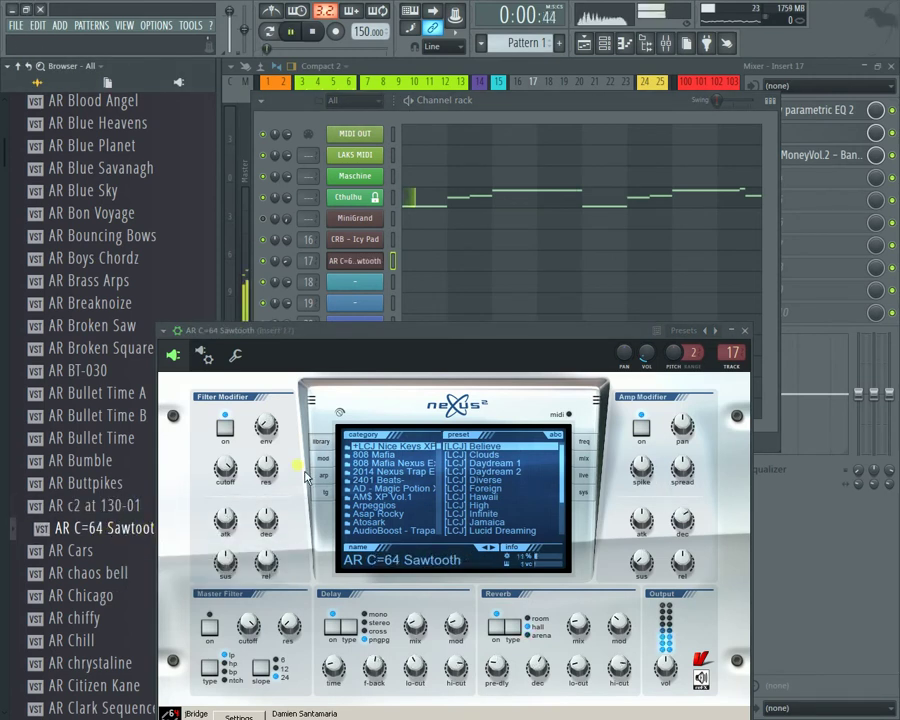
pyautogui.click(323, 476)
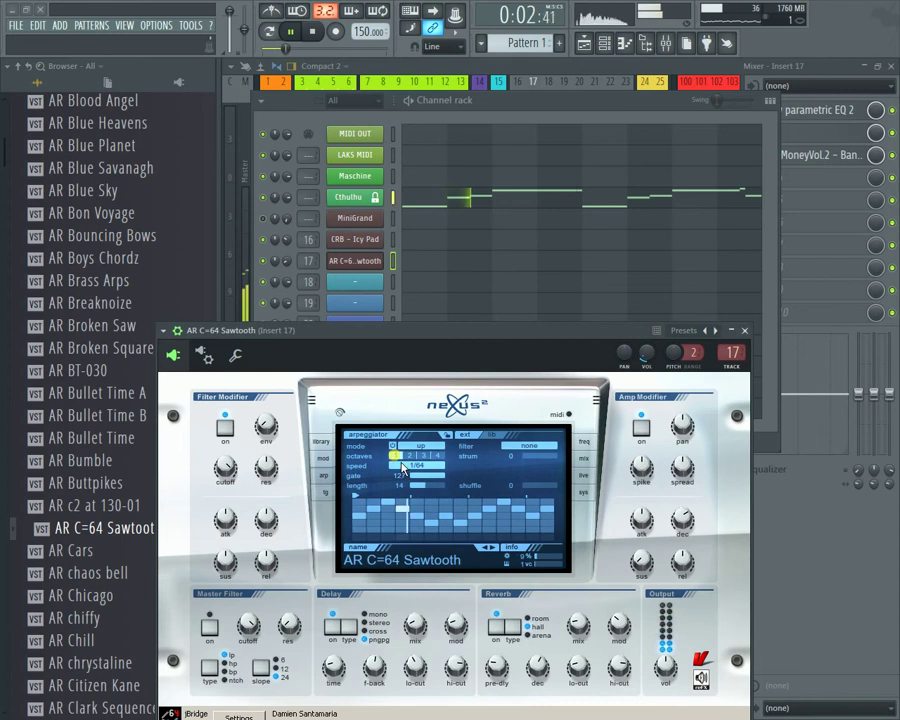
# Step: Audition arpeggiator speeds of 1/4, 1/16 and 1/8 during playback
pyautogui.click(432, 478)
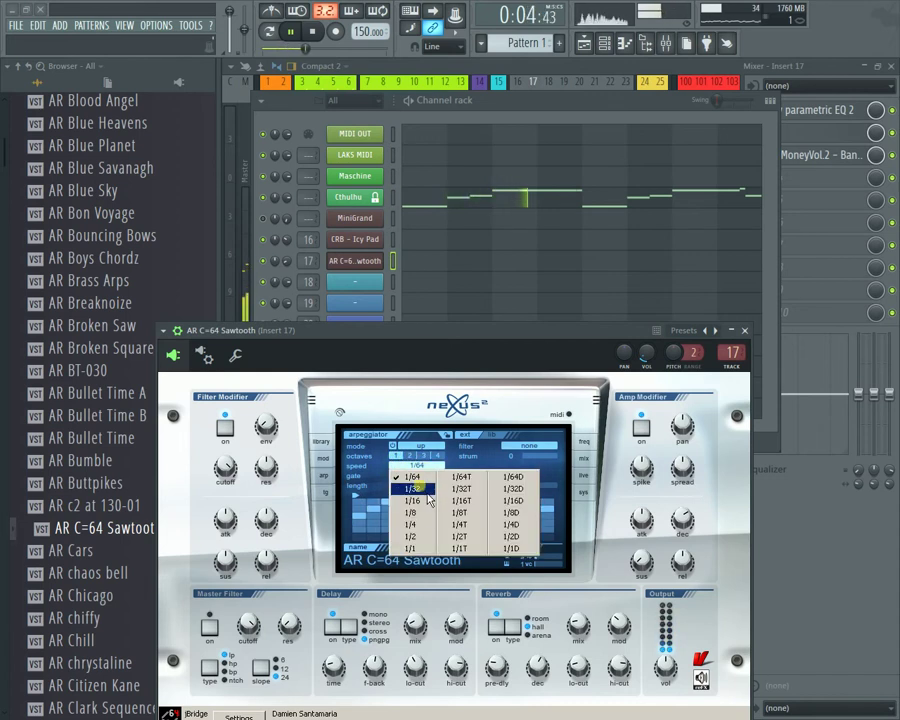
pyautogui.click(412, 505)
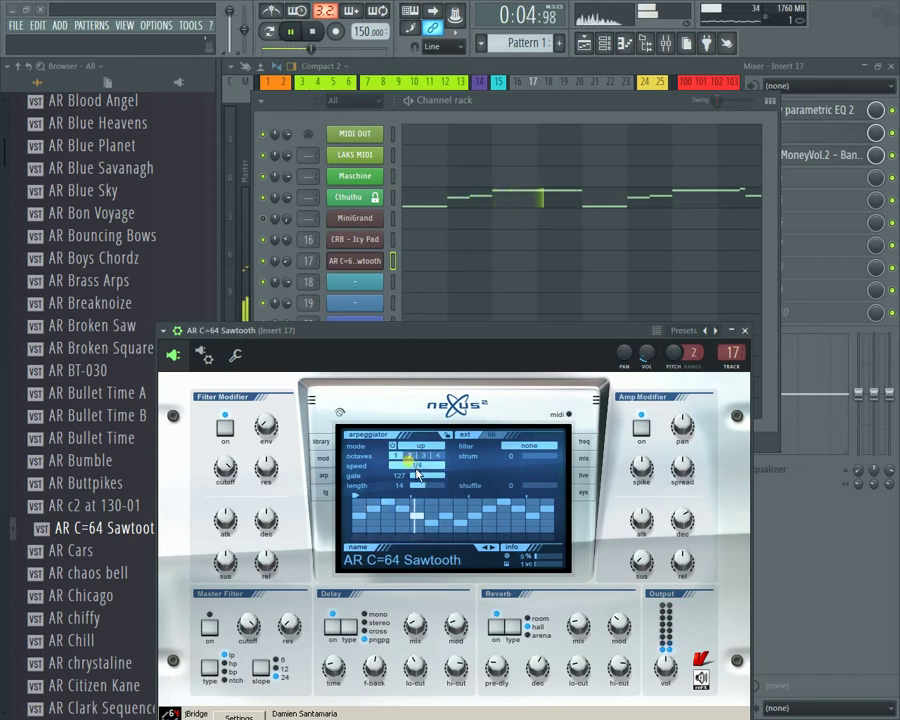
pyautogui.click(418, 467)
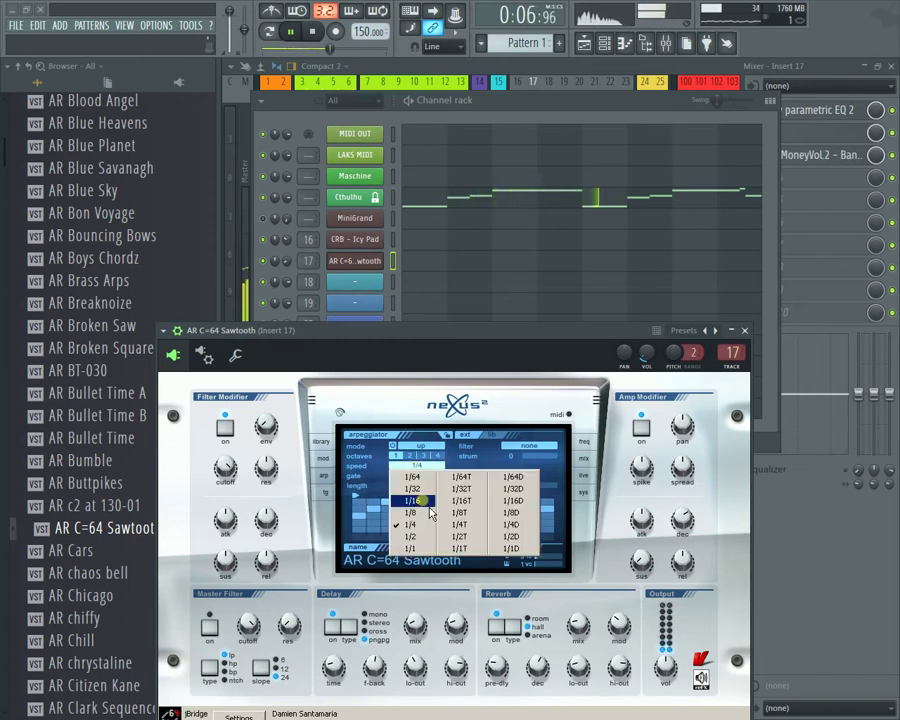
pyautogui.click(418, 501)
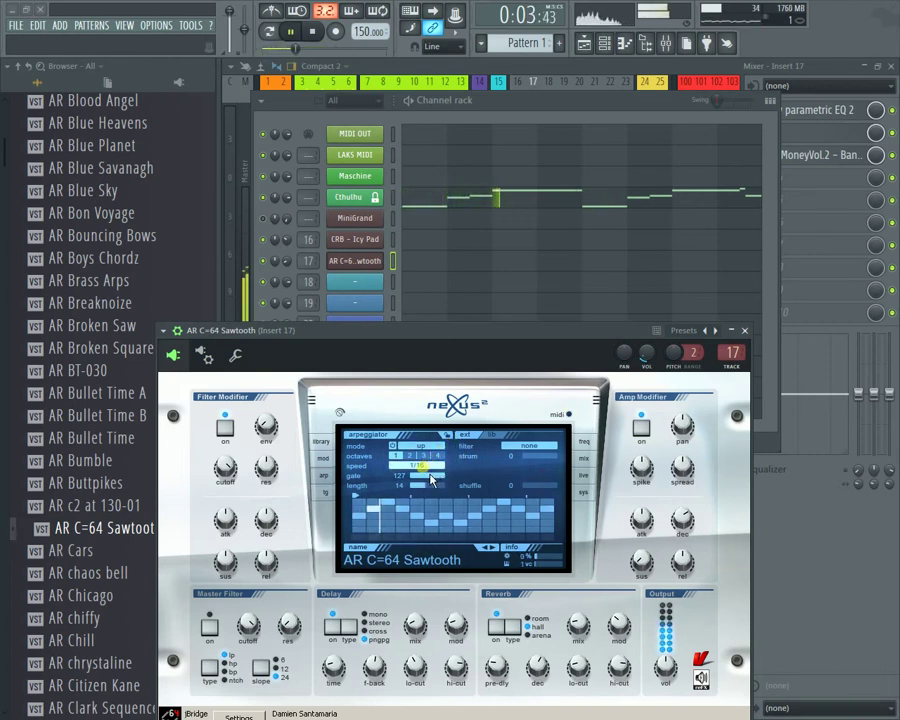
pyautogui.click(420, 466)
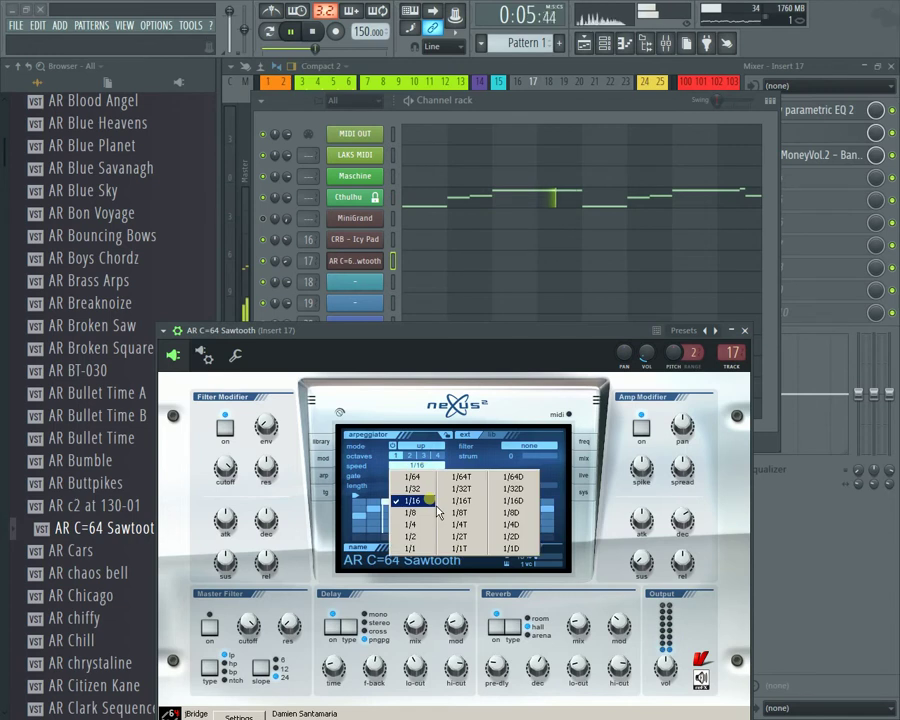
pyautogui.click(380, 504)
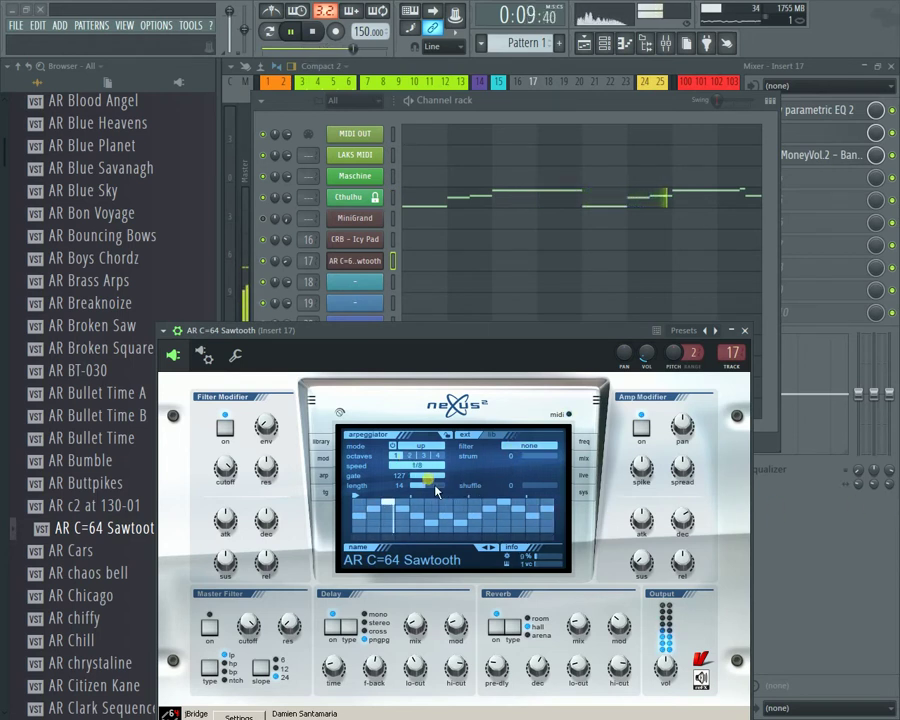
# Step: Lower the arpeggiator gate to 105 and set its speed to 1/16, closing the plugin and stopping playback
pyautogui.moveTo(452, 489); pyautogui.dragTo(445, 491)
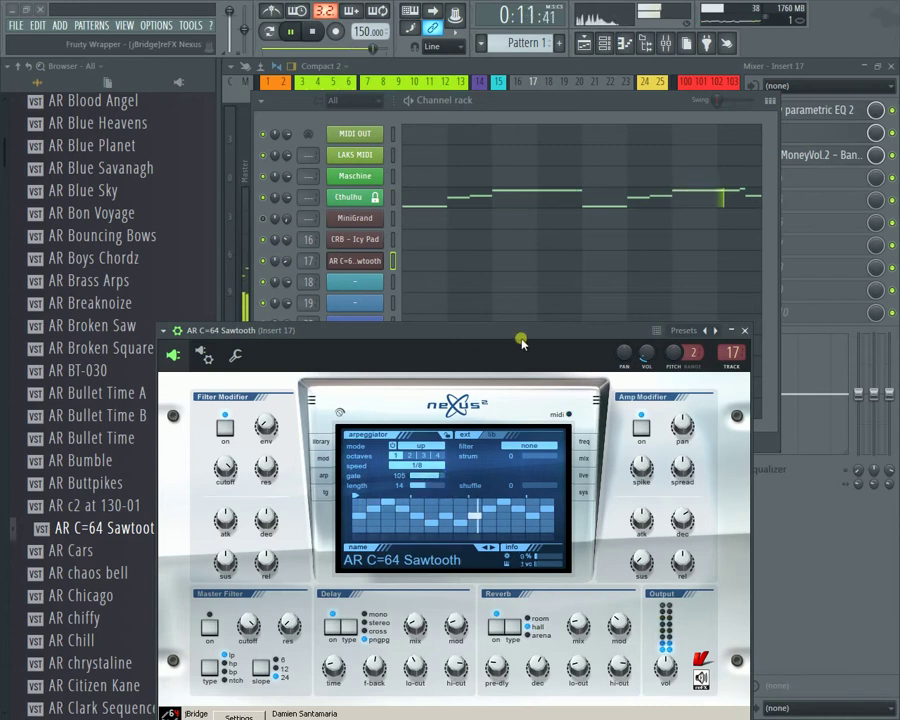
pyautogui.moveTo(528, 337); pyautogui.dragTo(656, 192)
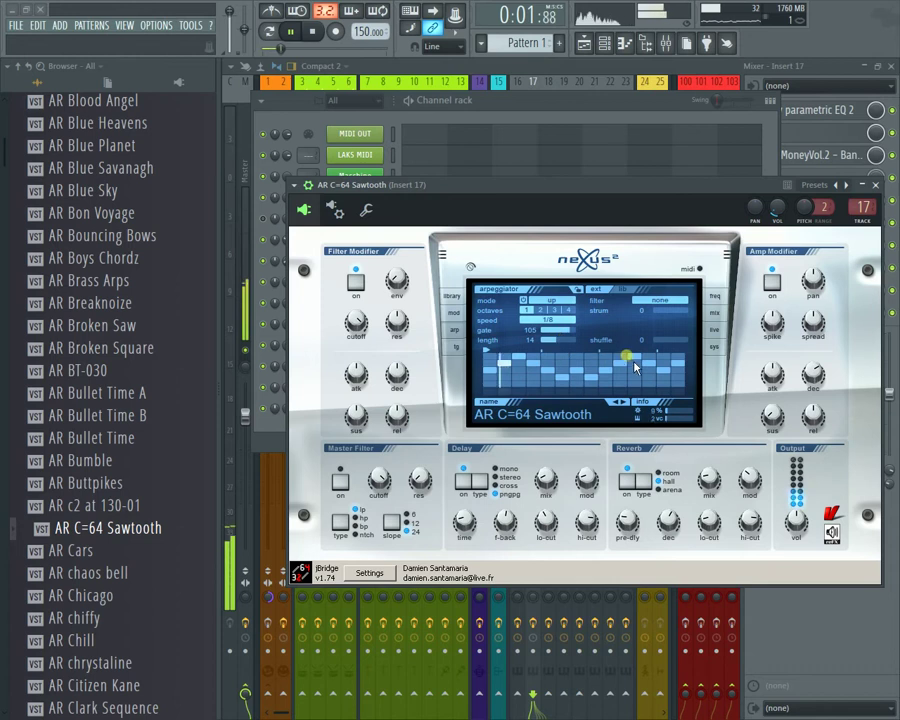
pyautogui.click(550, 320)
pyautogui.click(560, 368)
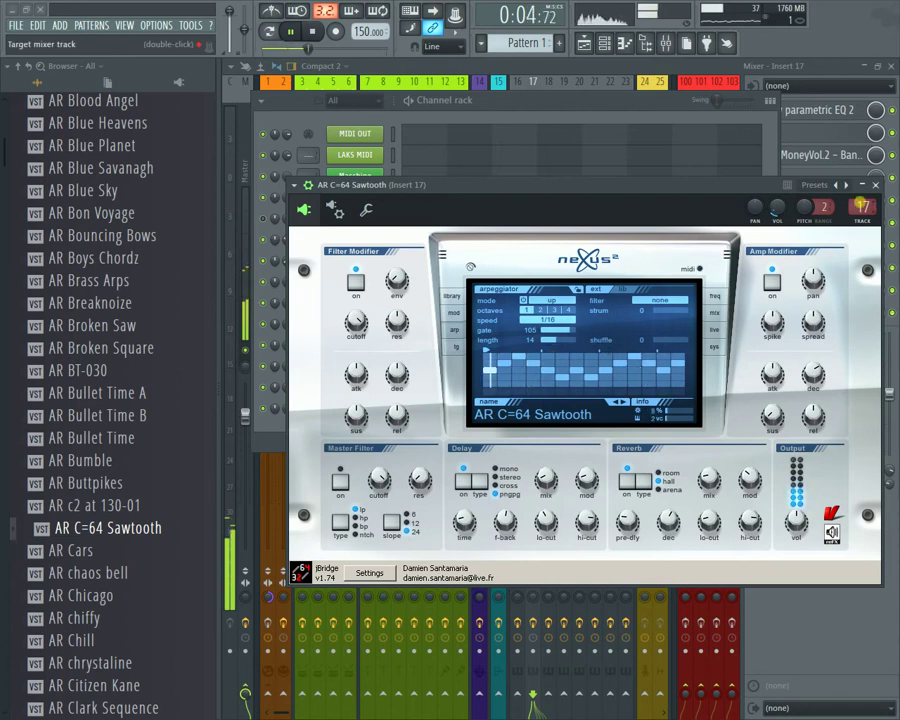
pyautogui.click(877, 187)
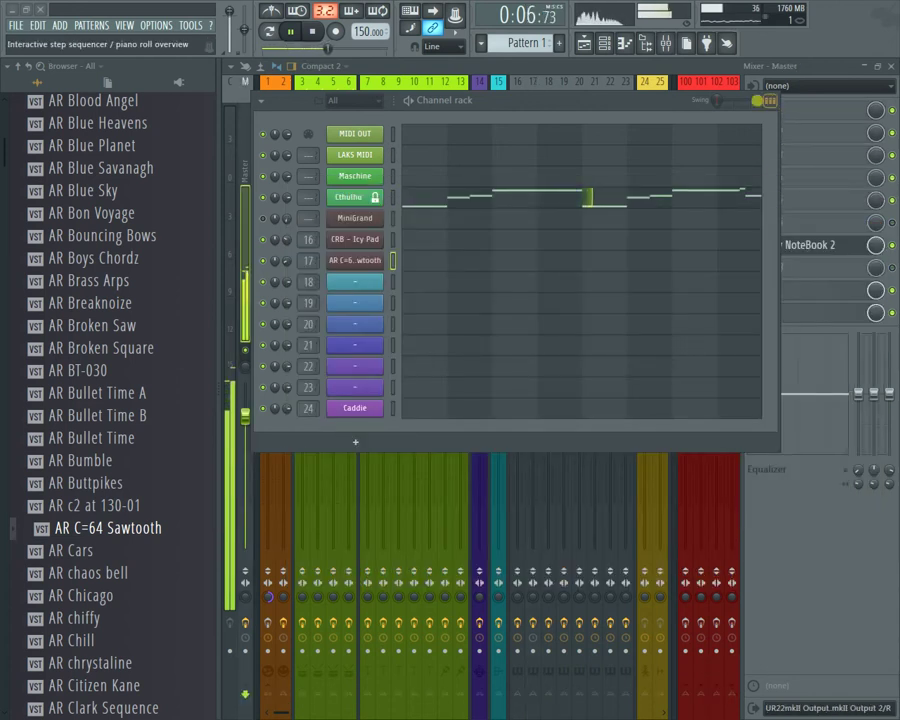
pyautogui.press('space')
# Step: Switch off the GrossMoneyVol.2 effect on mixer insert 17 while replaying the pattern, and minimize its window
pyautogui.moveTo(527, 99); pyautogui.dragTo(397, 317)
pyautogui.click(536, 131)
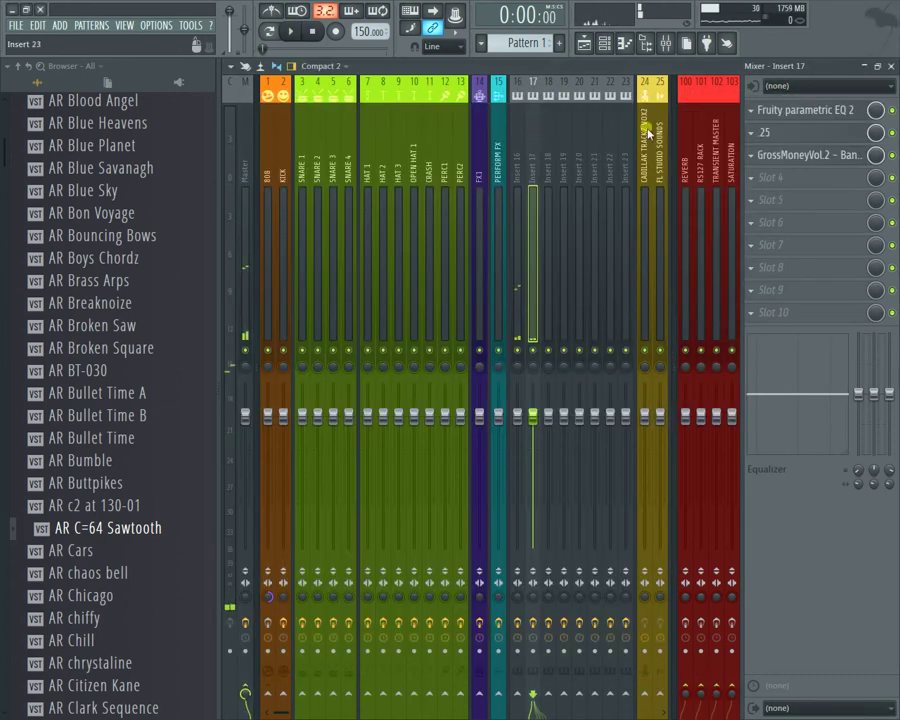
pyautogui.click(840, 157)
pyautogui.press('space')
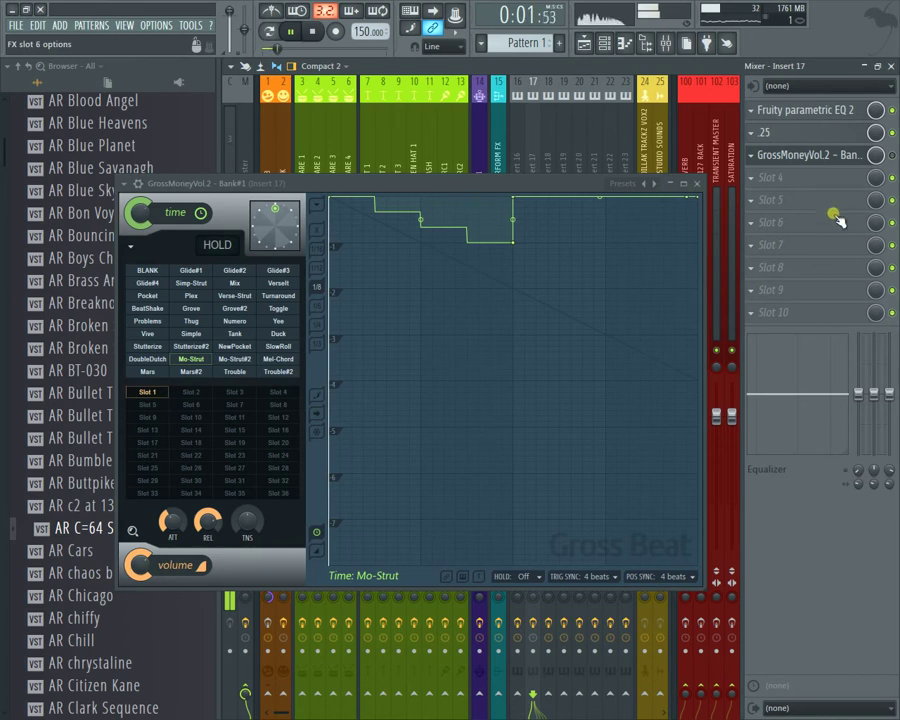
pyautogui.click(671, 184)
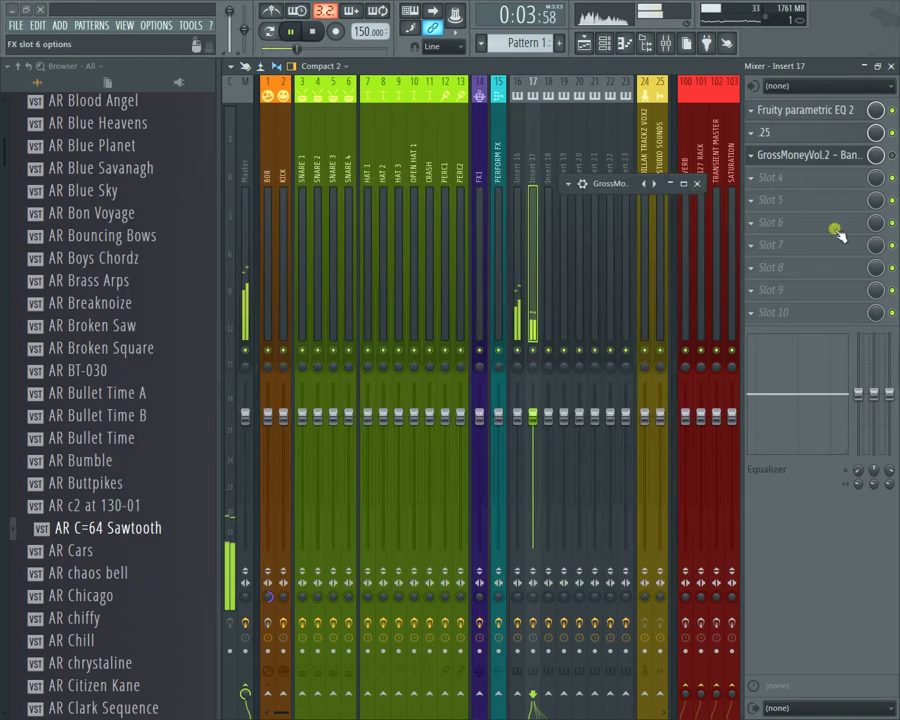
# Step: Minimize the mixer, reopen Nexus on channel 17, raise the arpeggiator gate to 127 and replay the pattern
pyautogui.click(862, 66)
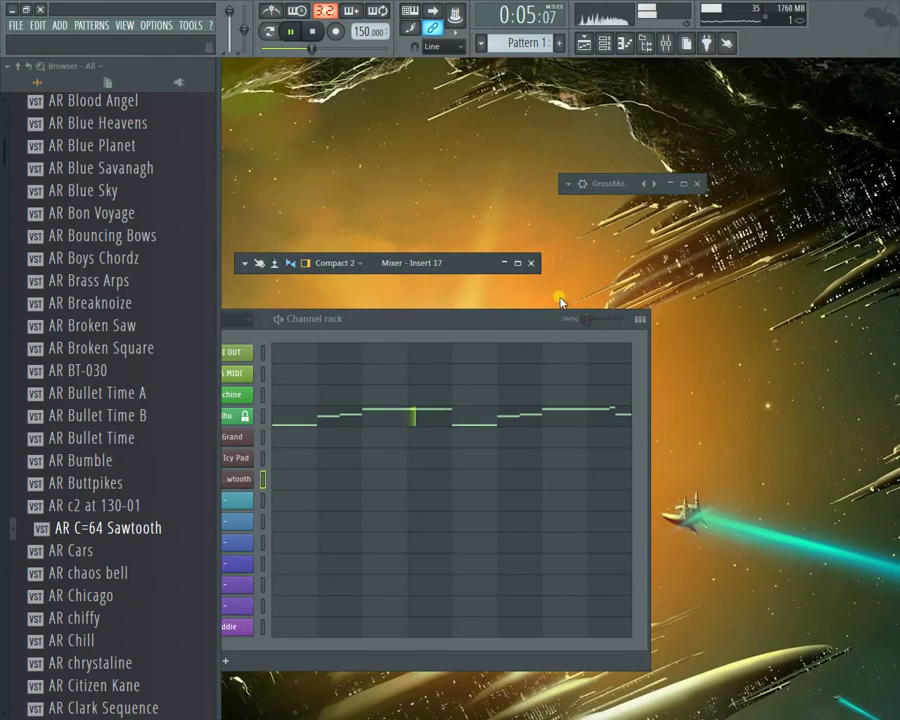
pyautogui.click(426, 335)
pyautogui.moveTo(482, 325); pyautogui.dragTo(656, 170)
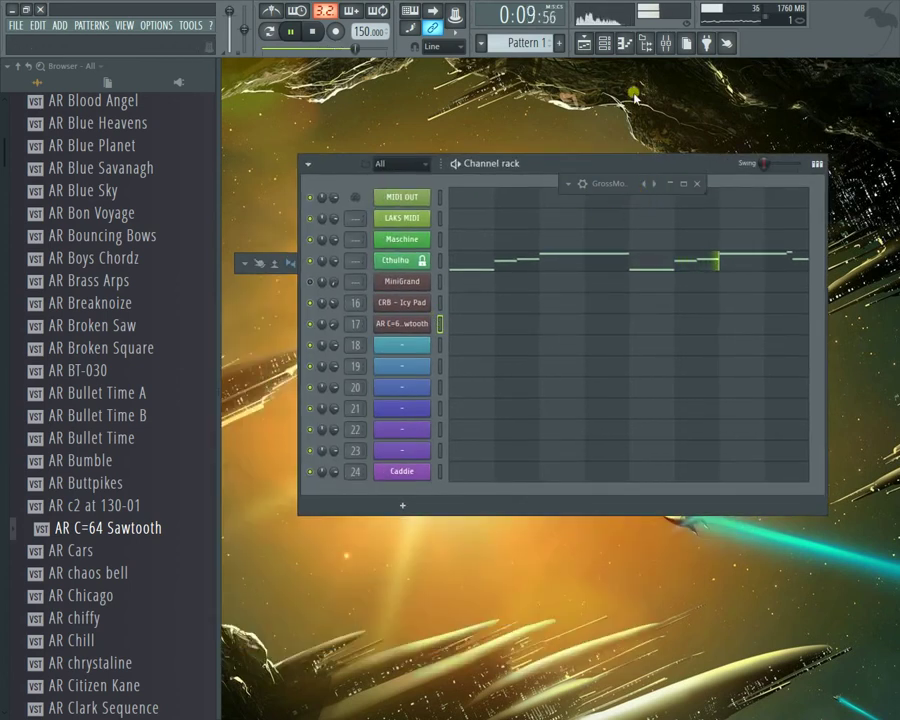
pyautogui.click(403, 325)
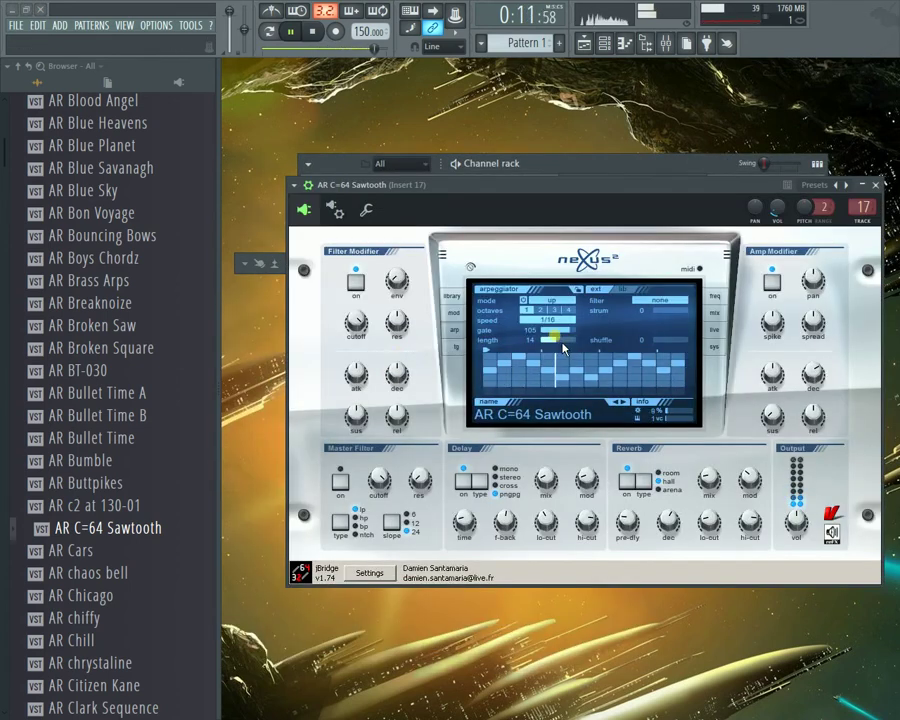
pyautogui.press('space')
pyautogui.moveTo(554, 347); pyautogui.dragTo(570, 358)
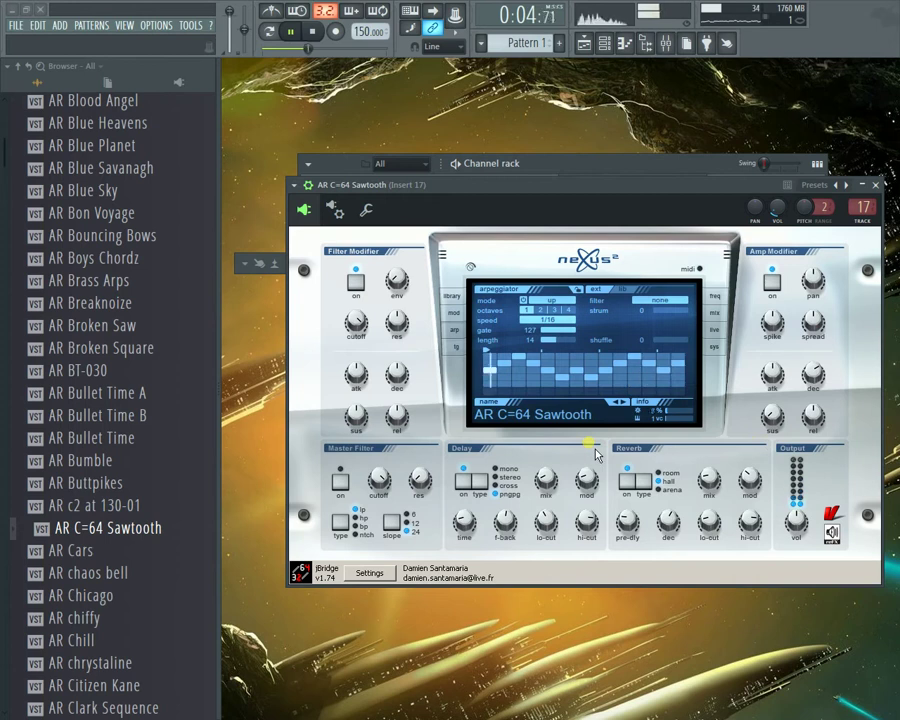
pyautogui.press('space')
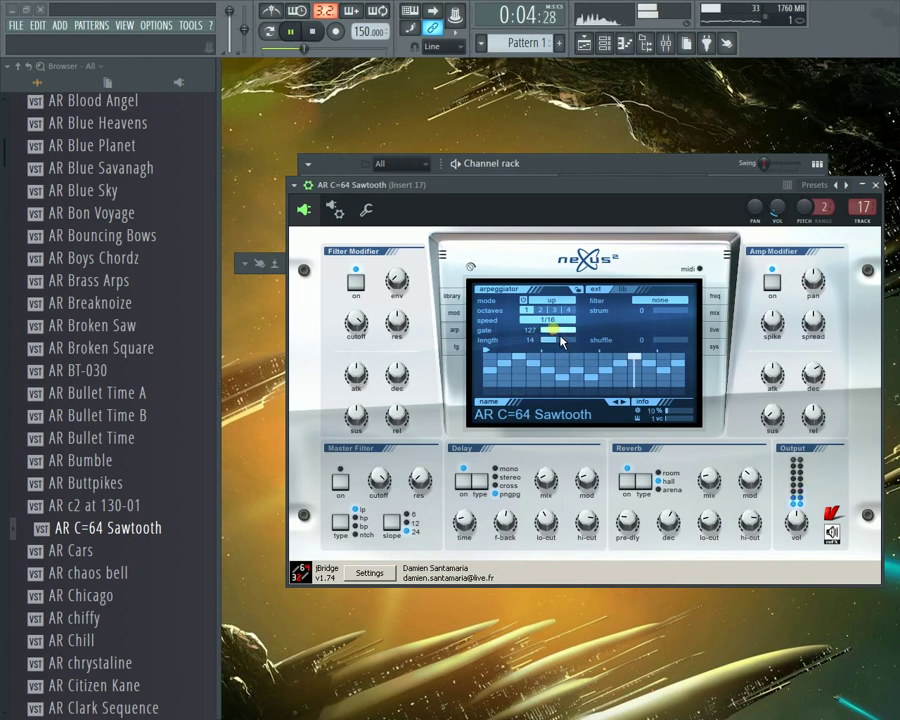
# Step: Audition an arpeggiator range of 2 octaves, set it to 3, minimize Nexus and stop playback
pyautogui.click(539, 311)
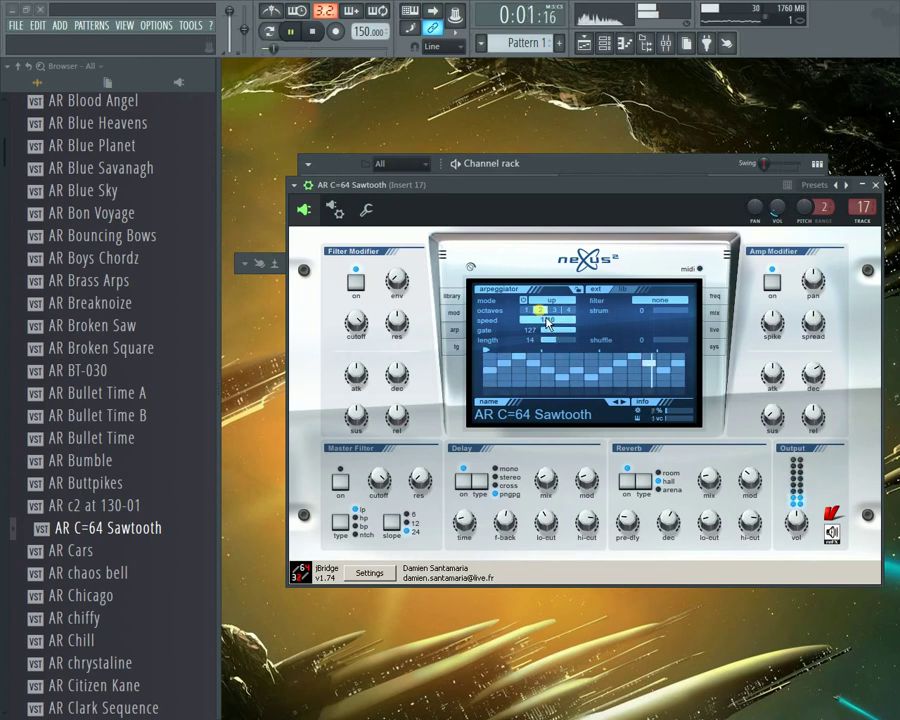
pyautogui.click(553, 311)
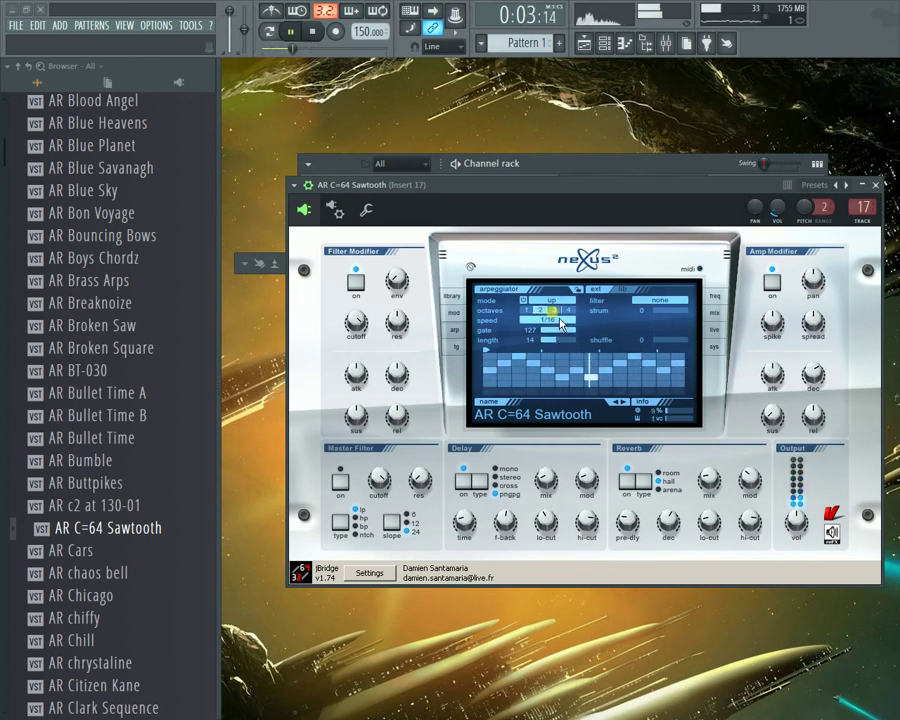
pyautogui.click(561, 364)
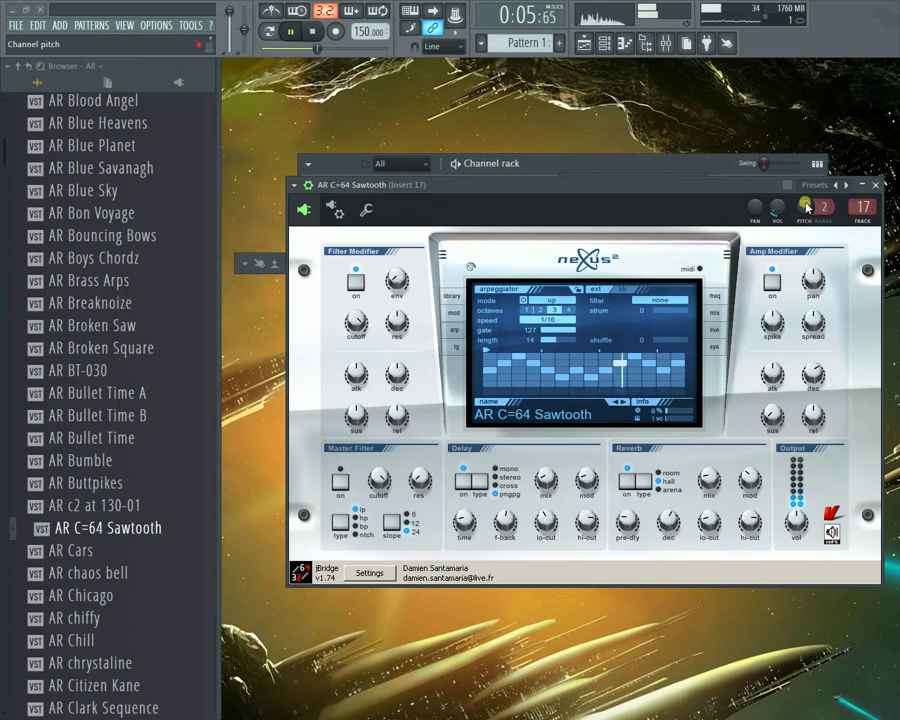
pyautogui.click(862, 186)
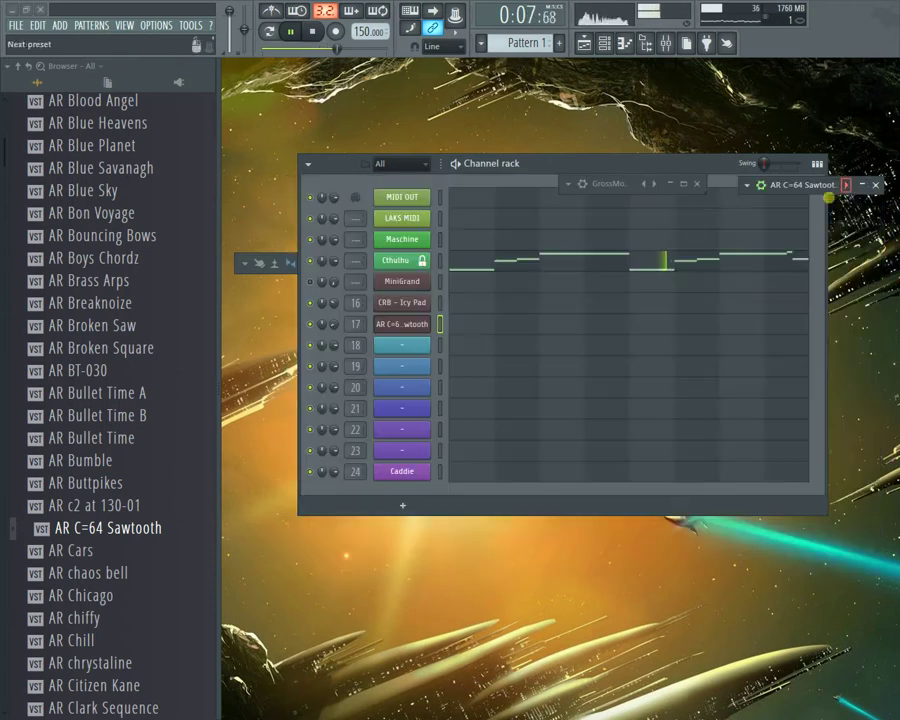
pyautogui.click(313, 31)
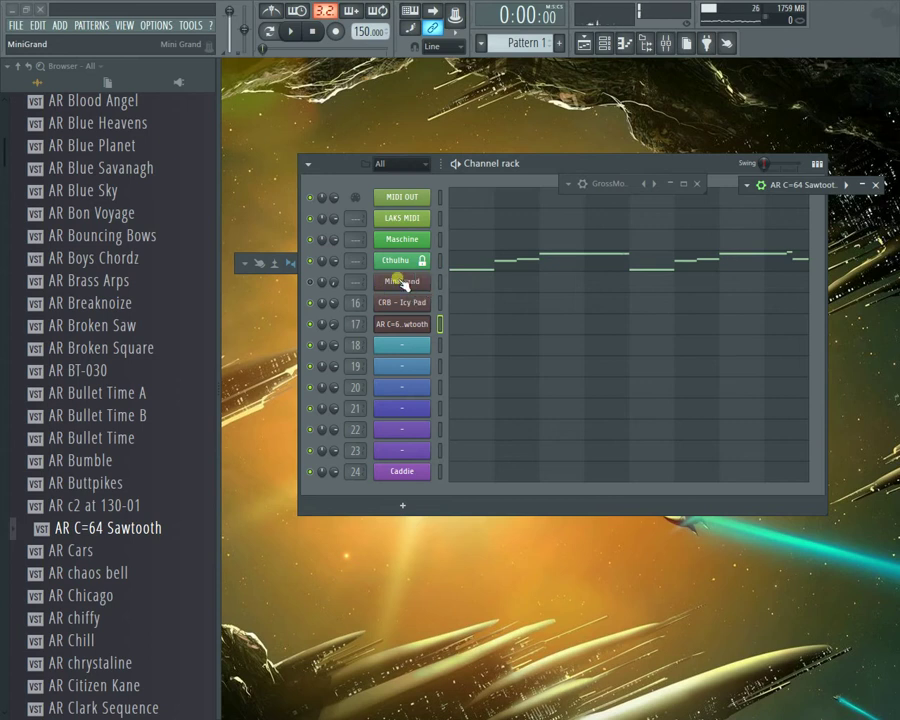
# Step: Unmute the MiniGrand channel and audition it in the pattern with its channel volume at 26%
pyautogui.rightClick(402, 283)
pyautogui.click(407, 285)
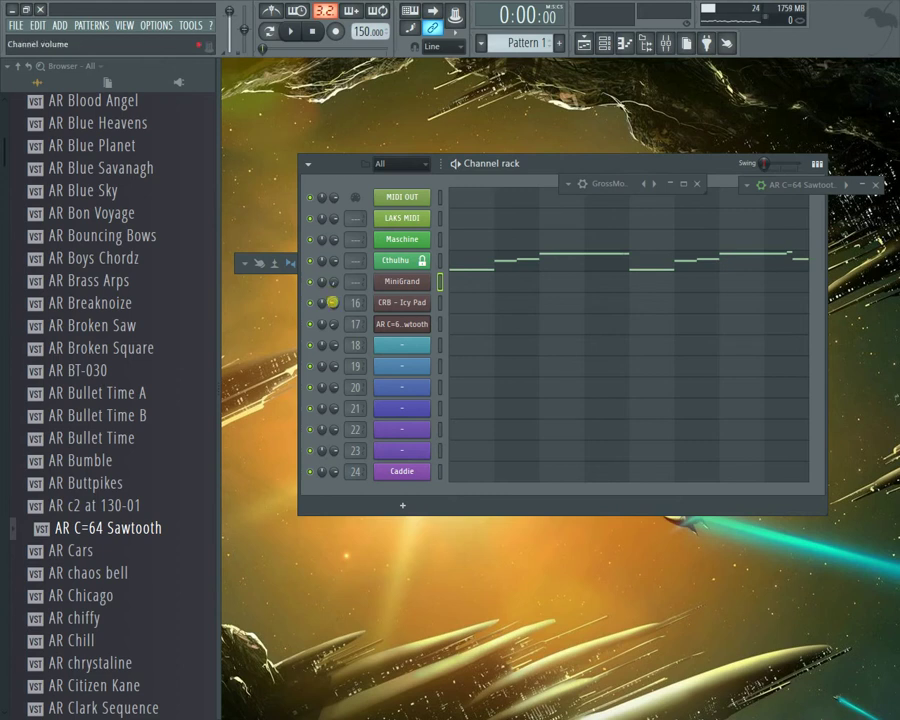
pyautogui.press('space')
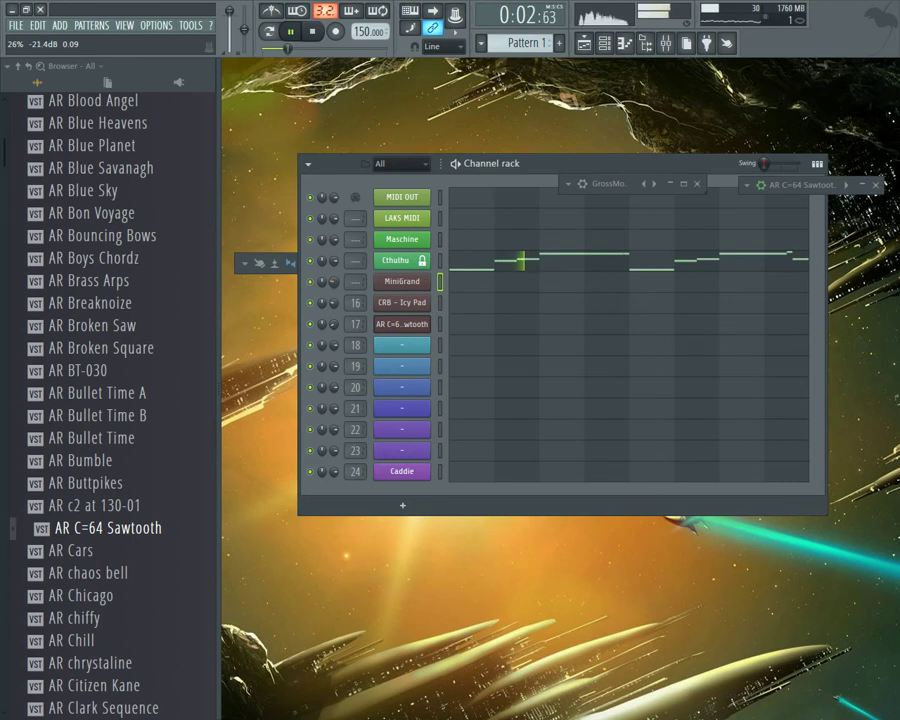
pyautogui.press('space')
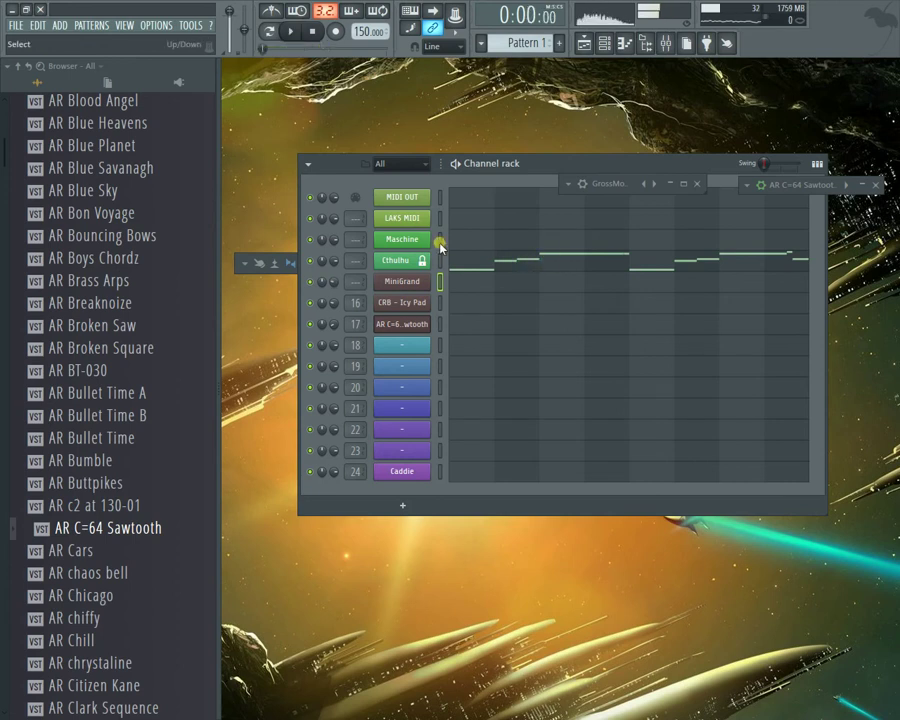
# Step: Delete the MiniGrand channel from the channel rack and confirm the deletion
pyautogui.rightClick(420, 290)
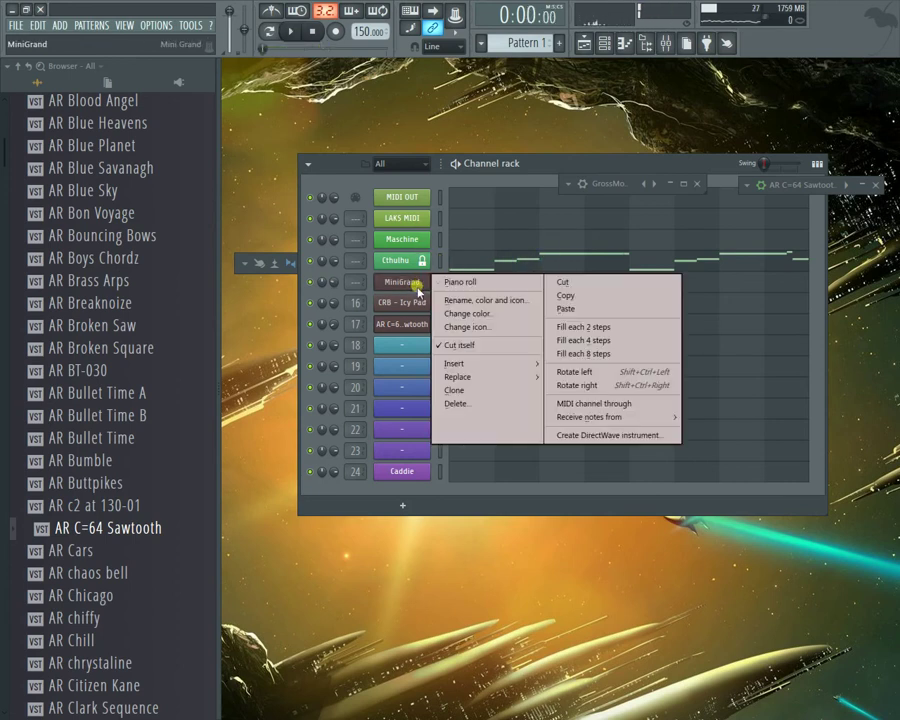
pyautogui.click(506, 410)
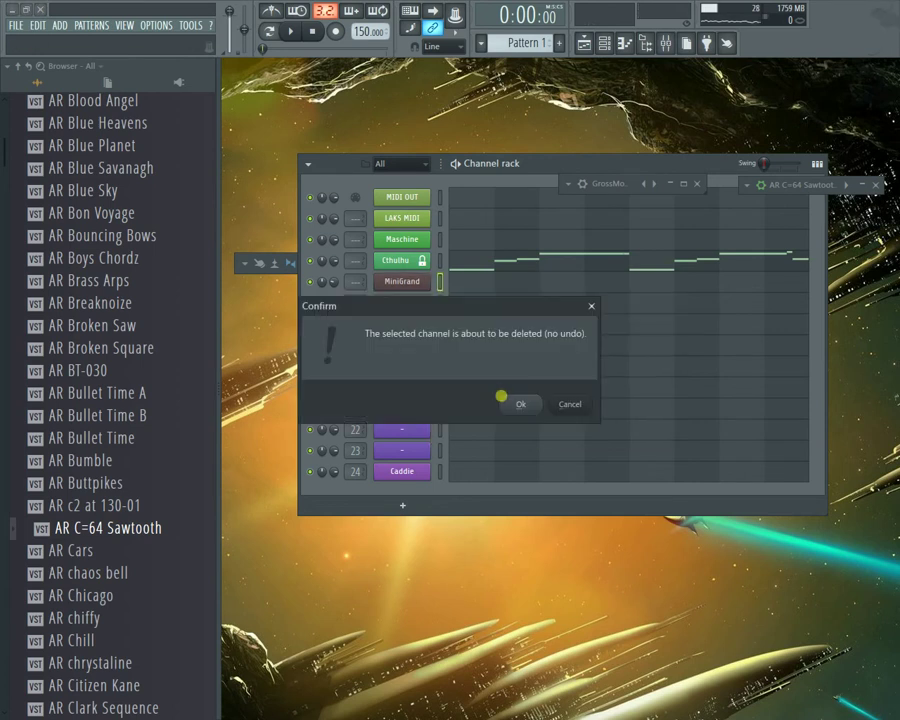
pyautogui.click(502, 400)
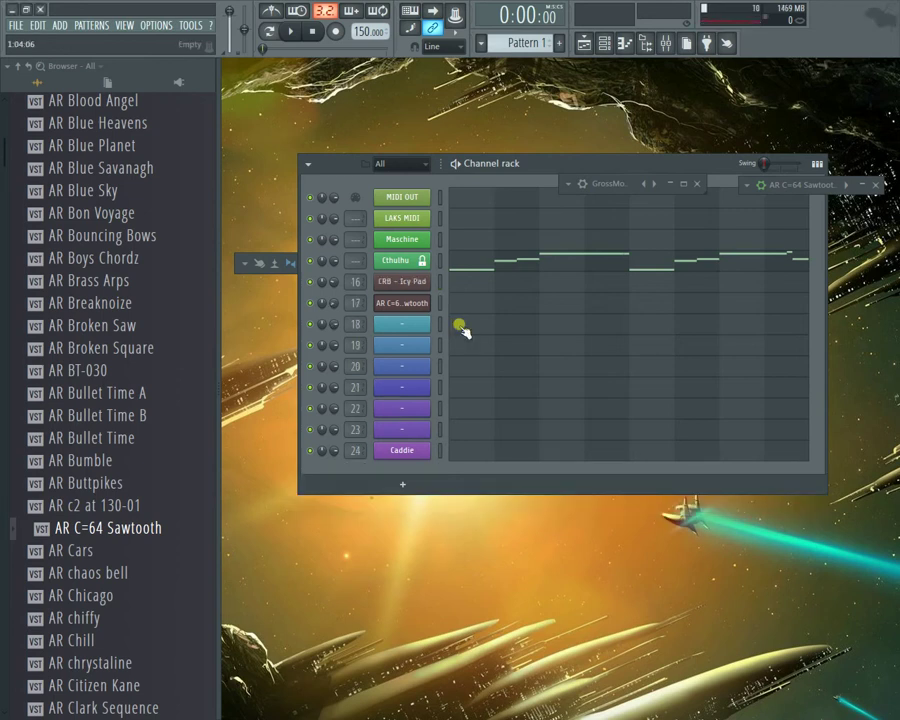
# Step: Insert a Nexus.64 instrument at the empty channel routed to track 18 and move its window clear of the browser
pyautogui.click(402, 326)
pyautogui.click(542, 219)
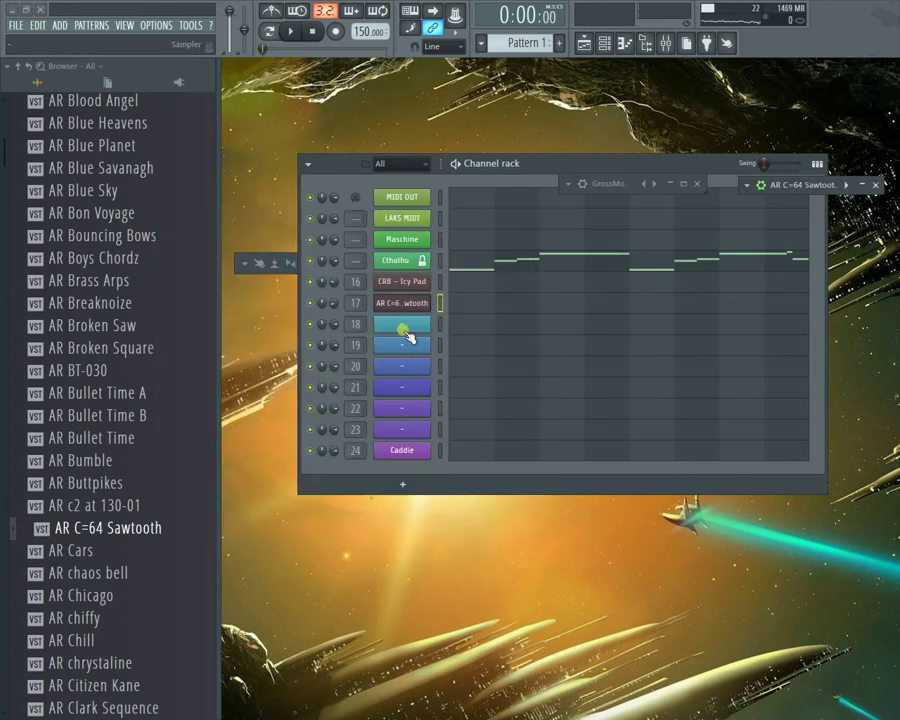
pyautogui.rightClick(403, 330)
pyautogui.moveTo(516, 426)
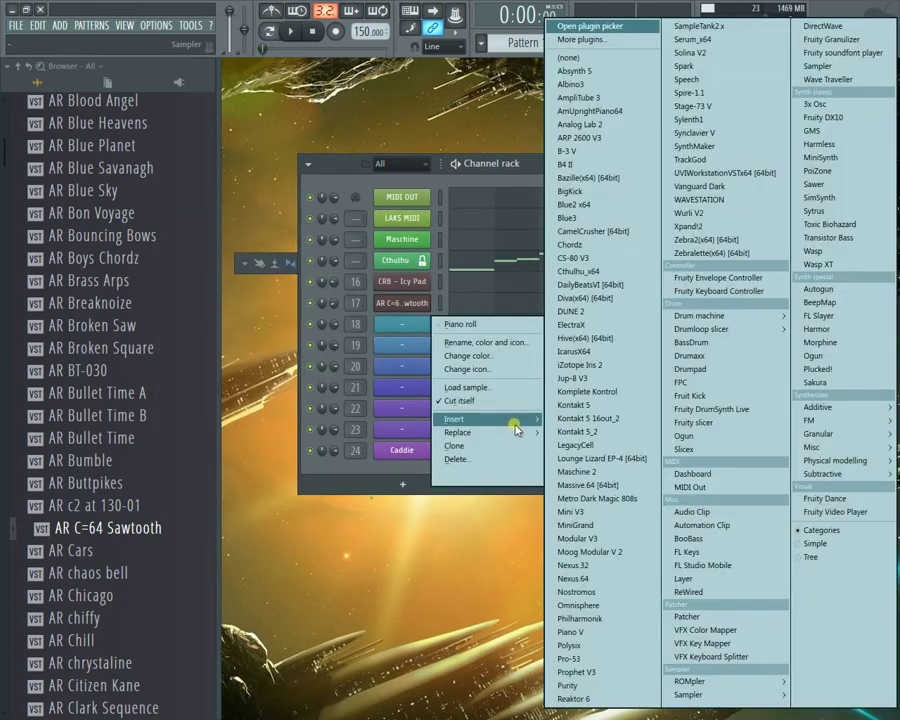
pyautogui.click(632, 579)
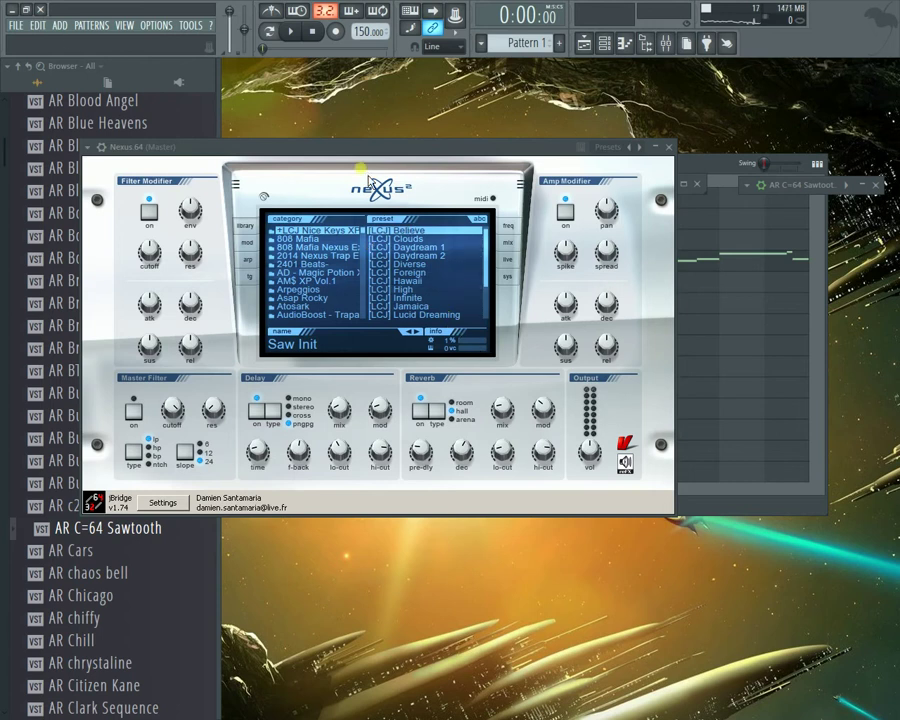
pyautogui.moveTo(360, 170); pyautogui.dragTo(526, 170)
pyautogui.click(196, 237)
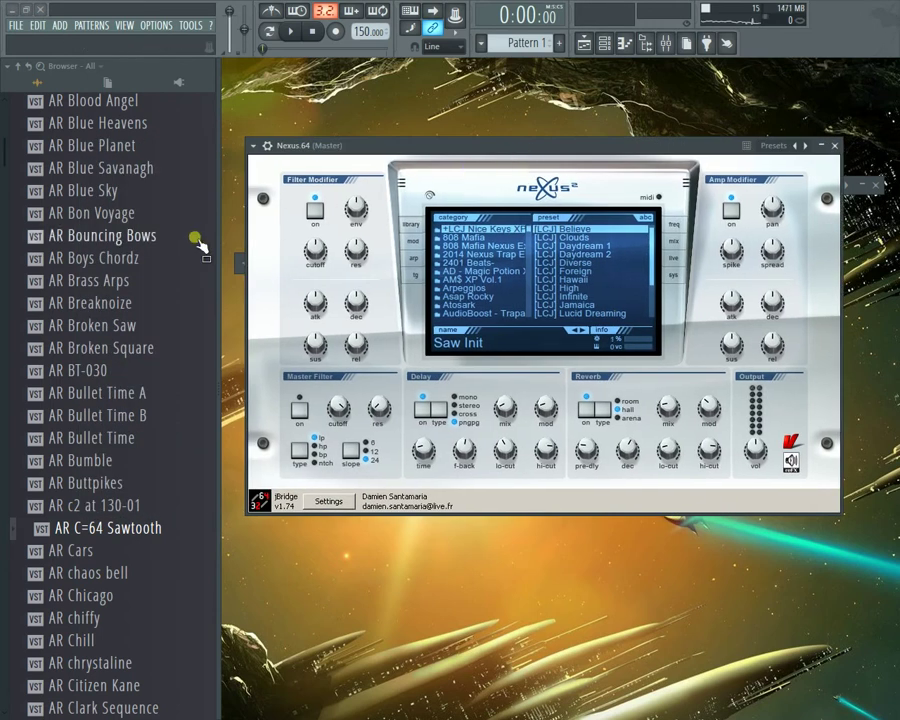
# Step: Expand the + NEXUS CONTENT folder in the browser and open its 1.PIANO subfolder
pyautogui.scroll(10, 198, 242)
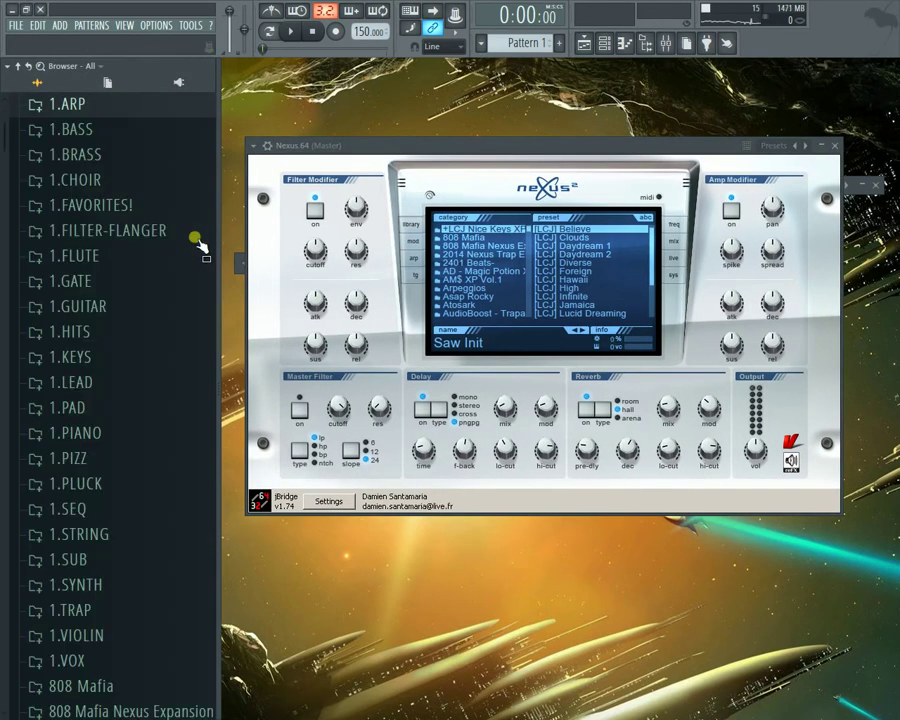
pyautogui.scroll(1, 198, 242)
pyautogui.press('Left')
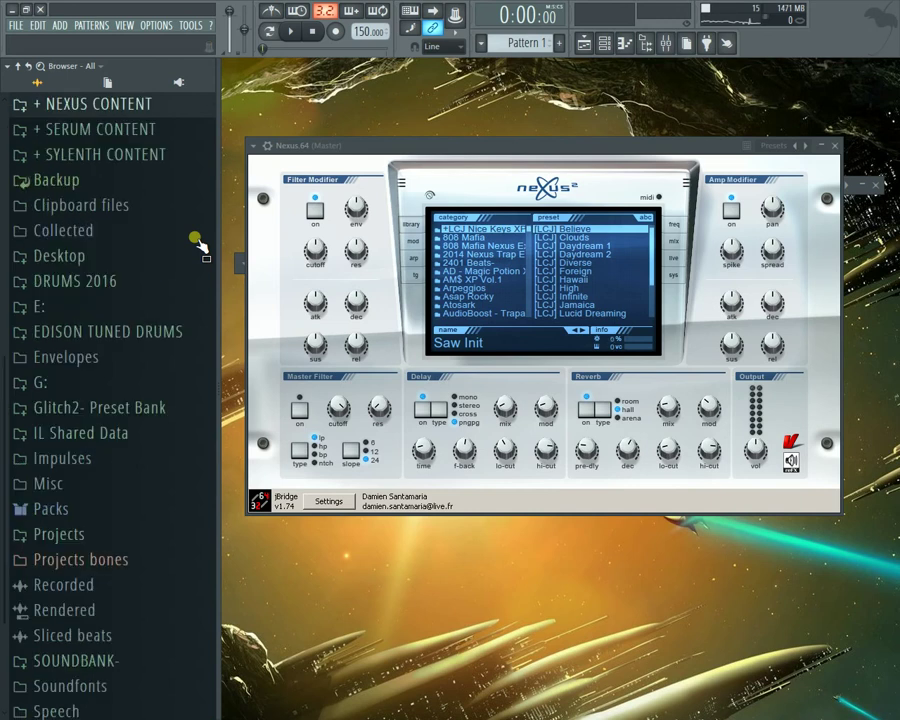
pyautogui.press('Right')
pyautogui.press('Down')
pyautogui.press('Down')
pyautogui.press('Down')
pyautogui.press('Down')
pyautogui.press('Down')
pyautogui.press('Down')
pyautogui.press('Down')
pyautogui.press('Down')
pyautogui.press('Down')
pyautogui.press('Down')
pyautogui.press('Down')
pyautogui.press('Down')
pyautogui.press('Down')
pyautogui.press('Down')
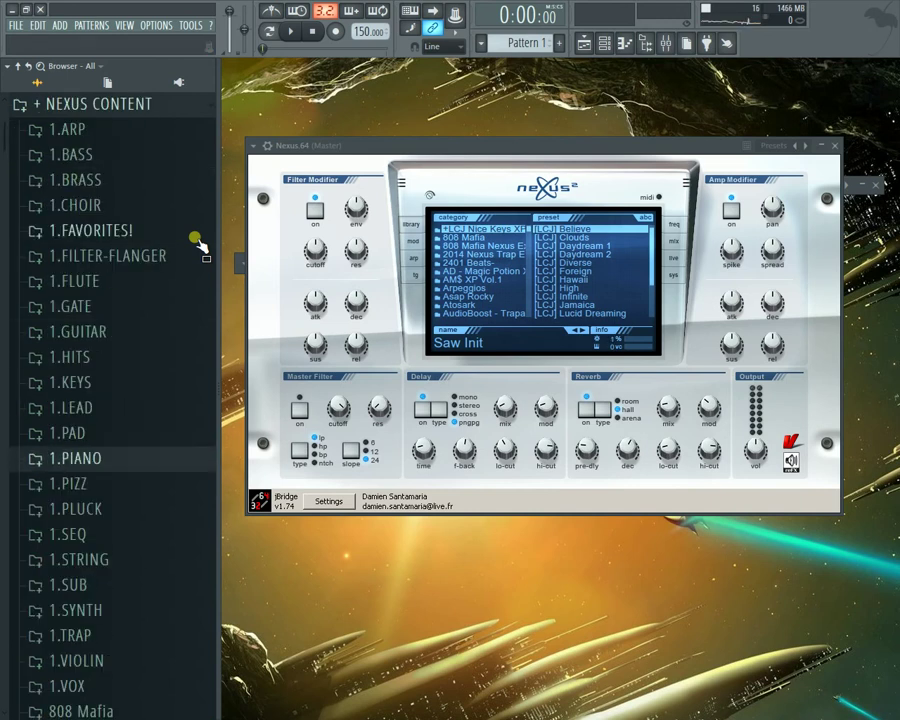
pyautogui.press('Up')
pyautogui.press('Up')
pyautogui.press('Up')
pyautogui.press('Up')
pyautogui.press('Up')
pyautogui.press('Up')
pyautogui.press('Up')
pyautogui.press('Up')
pyautogui.press('Up')
pyautogui.press('Up')
pyautogui.press('Down')
pyautogui.press('Down')
pyautogui.press('Down')
pyautogui.press('Down')
pyautogui.press('Down')
pyautogui.press('Down')
pyautogui.press('Down')
pyautogui.press('Down')
pyautogui.press('Down')
pyautogui.press('Down')
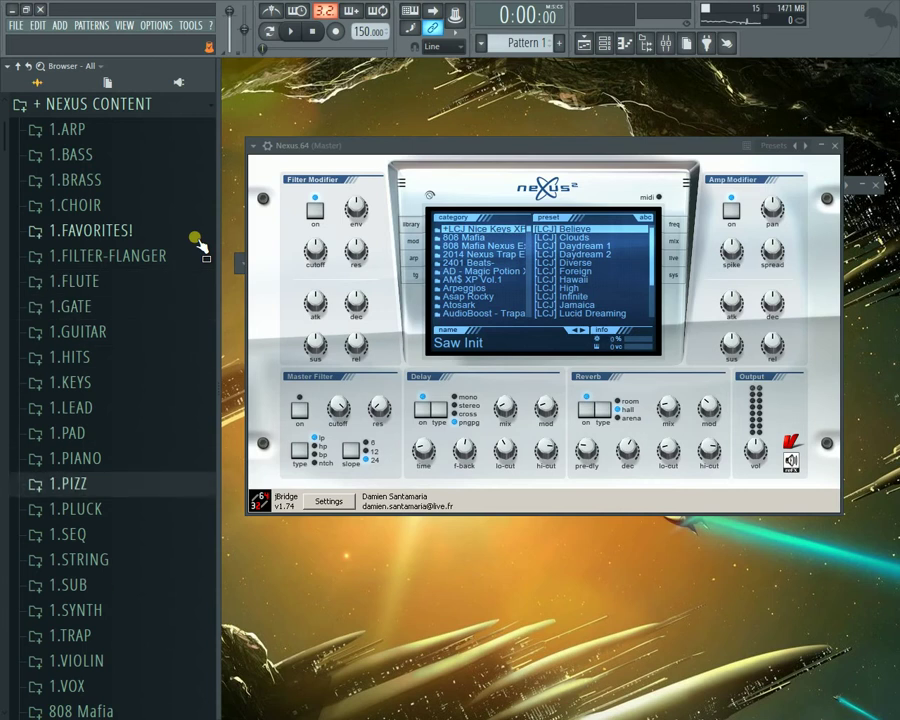
pyautogui.press('Up')
pyautogui.press('Right')
# Step: Look through the piano presets from the start of the folder down to BAZZA PN RHODES
pyautogui.press('Down')
pyautogui.press('Down')
pyautogui.press('Down')
pyautogui.press('Down')
pyautogui.press('Down')
pyautogui.press('Down')
pyautogui.press('Down')
pyautogui.press('Down')
pyautogui.press('Down')
pyautogui.press('Down')
pyautogui.press('Down')
pyautogui.press('Down')
pyautogui.press('Down')
pyautogui.press('Down')
pyautogui.press('Down')
pyautogui.press('Down')
pyautogui.press('Down')
pyautogui.press('Down')
pyautogui.press('Down')
pyautogui.press('Down')
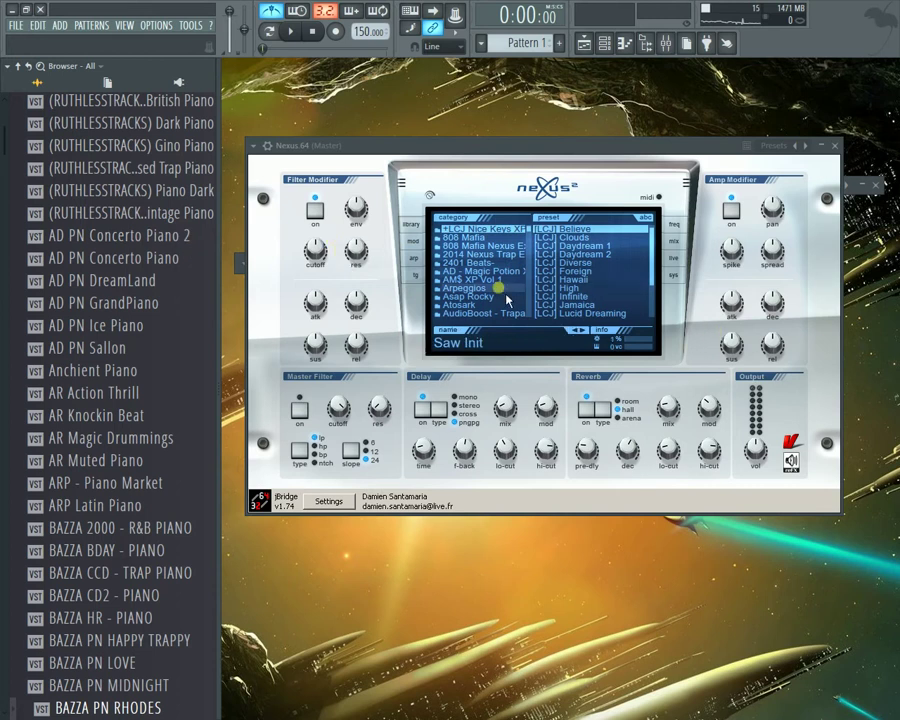
# Step: Start saving the project and choose the STARTUPS folder as the destination
pyautogui.click(16, 25)
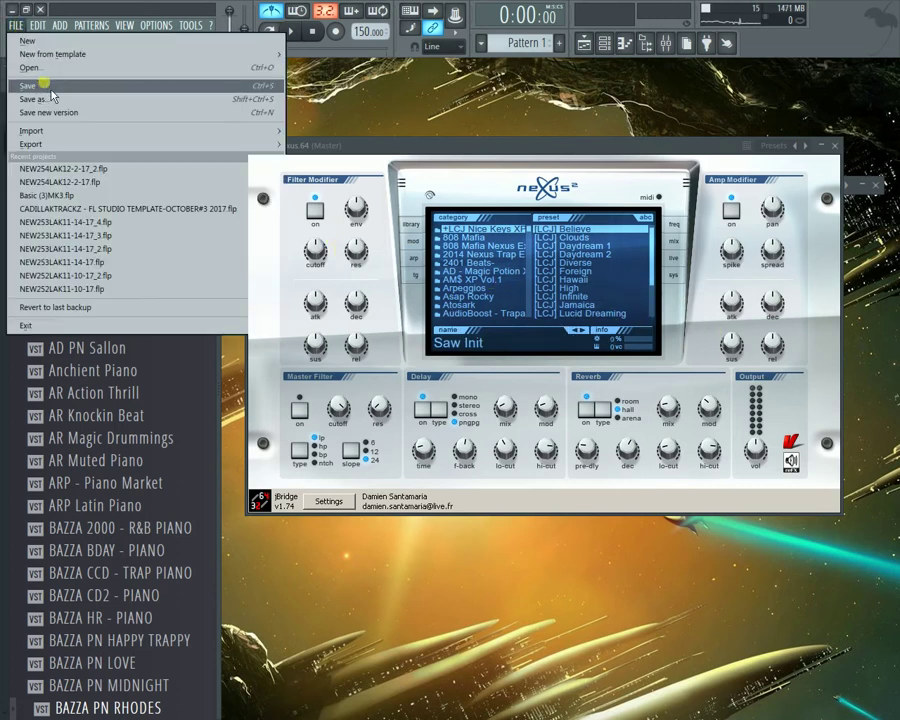
pyautogui.click(44, 85)
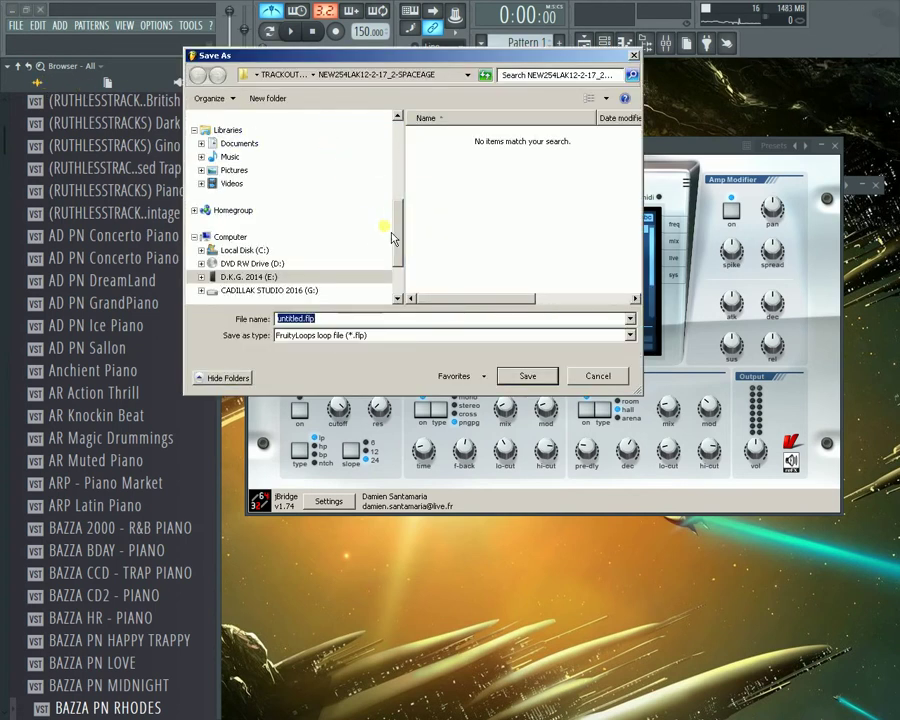
pyautogui.moveTo(398, 233); pyautogui.dragTo(397, 161)
pyautogui.moveTo(400, 225); pyautogui.dragTo(404, 99)
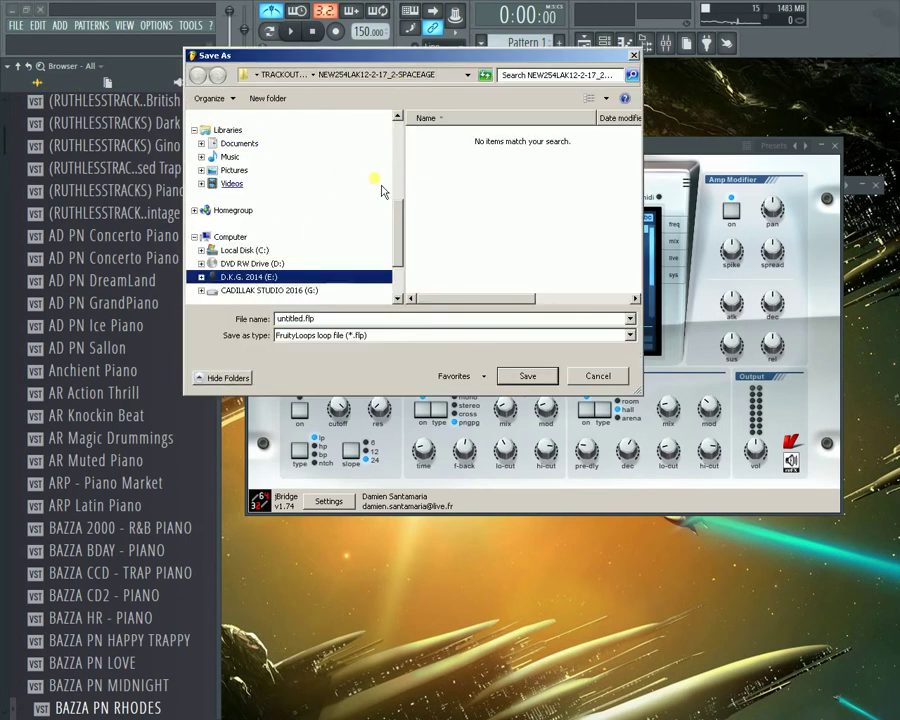
pyautogui.moveTo(406, 222); pyautogui.dragTo(402, 135)
pyautogui.click(280, 164)
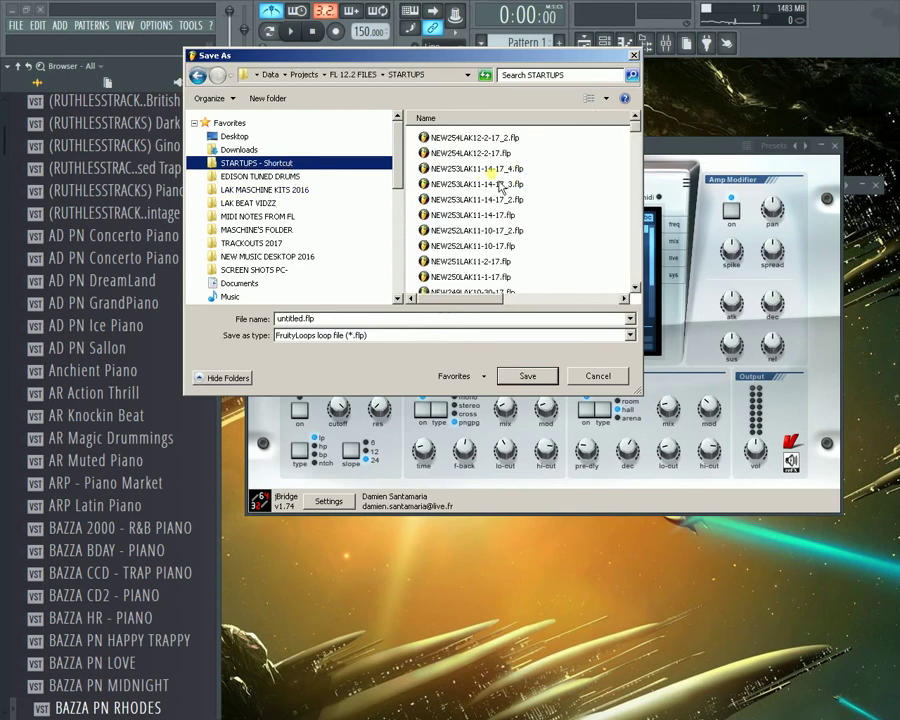
# Step: Save the project as NEW255LAK12-14-17_2.flp, basing the name on the existing NEW254LAK12-2-17_2.flp file
pyautogui.click(490, 140)
pyautogui.click(327, 318)
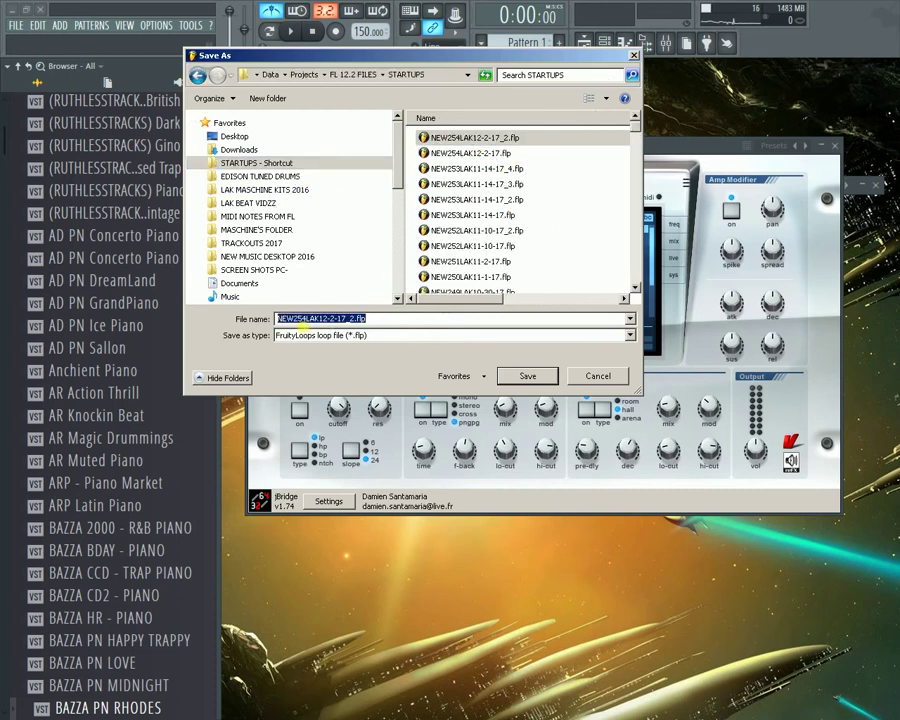
pyautogui.click(309, 318)
pyautogui.press('BackSpace')
pyautogui.press('BackSpace')
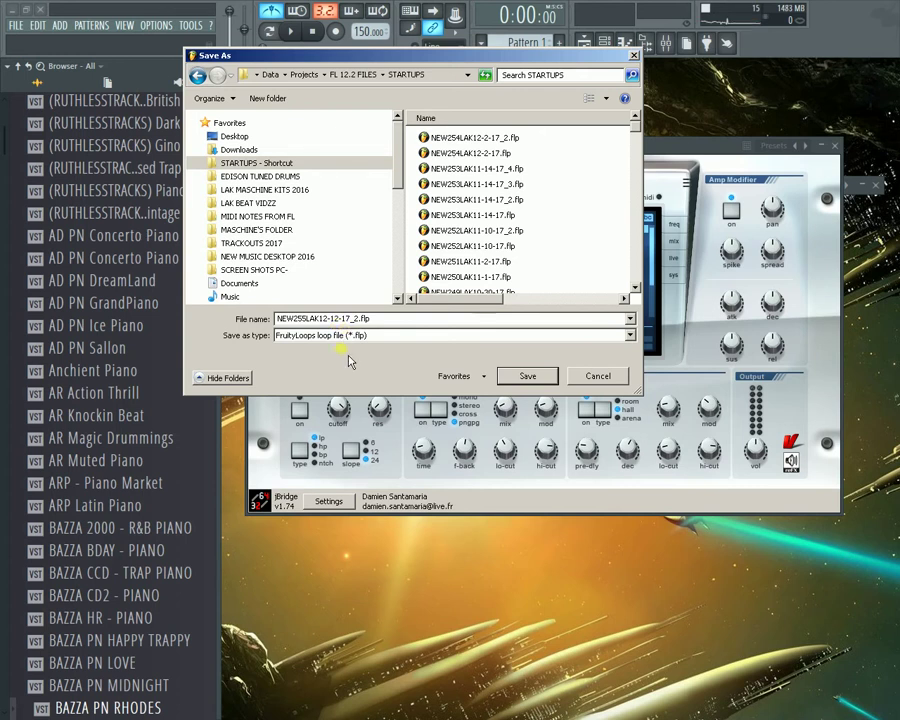
pyautogui.press('Return')
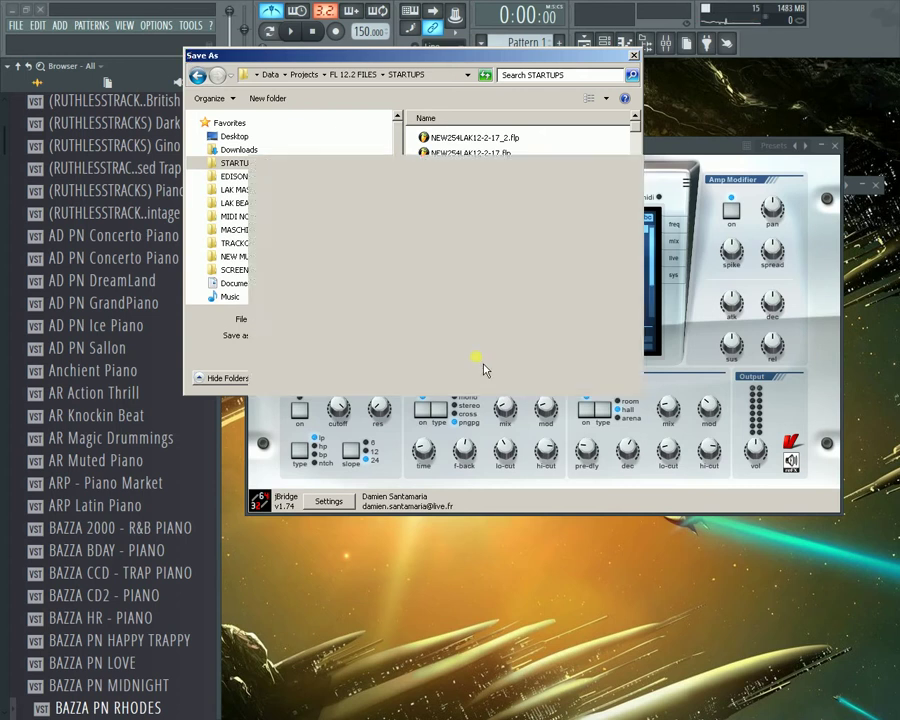
# Step: Play the pattern briefly, then load the ARP - Piano Market preset into the new Nexus instrument
pyautogui.click(291, 32)
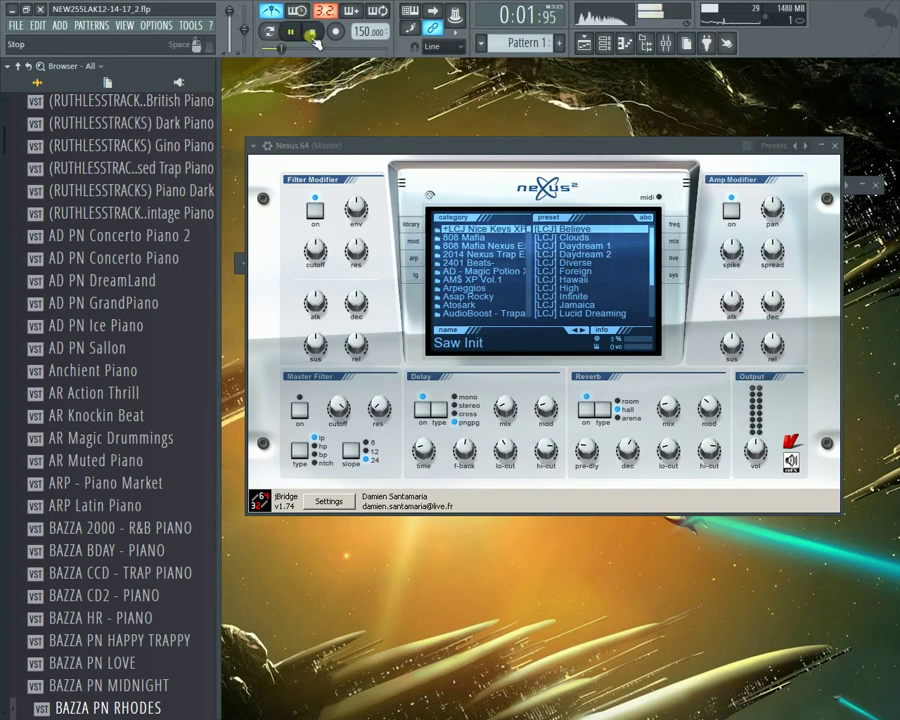
pyautogui.press('space')
pyautogui.click(110, 280)
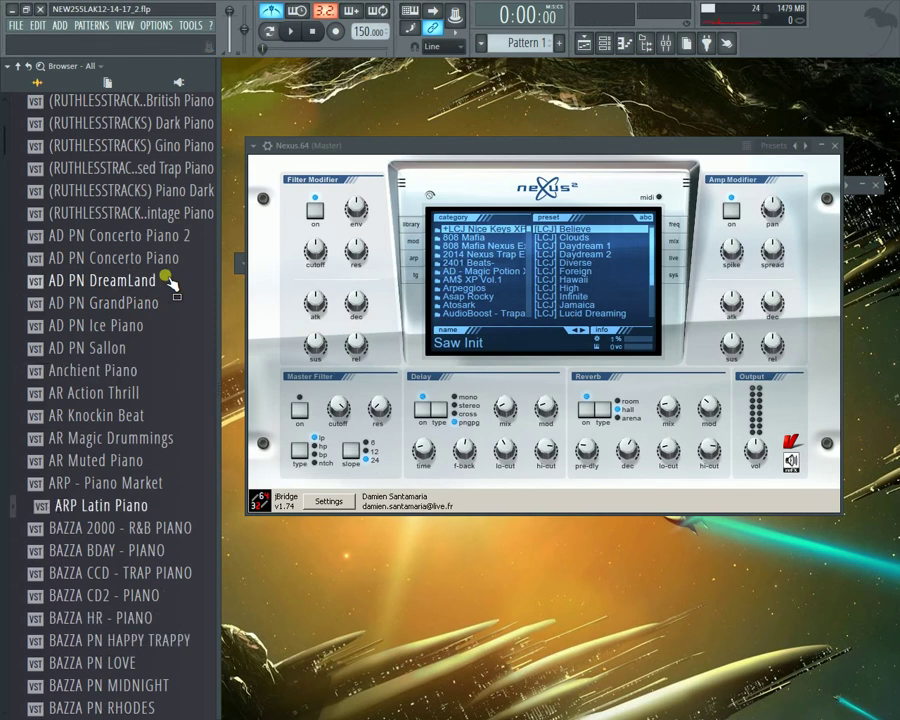
pyautogui.press('Up')
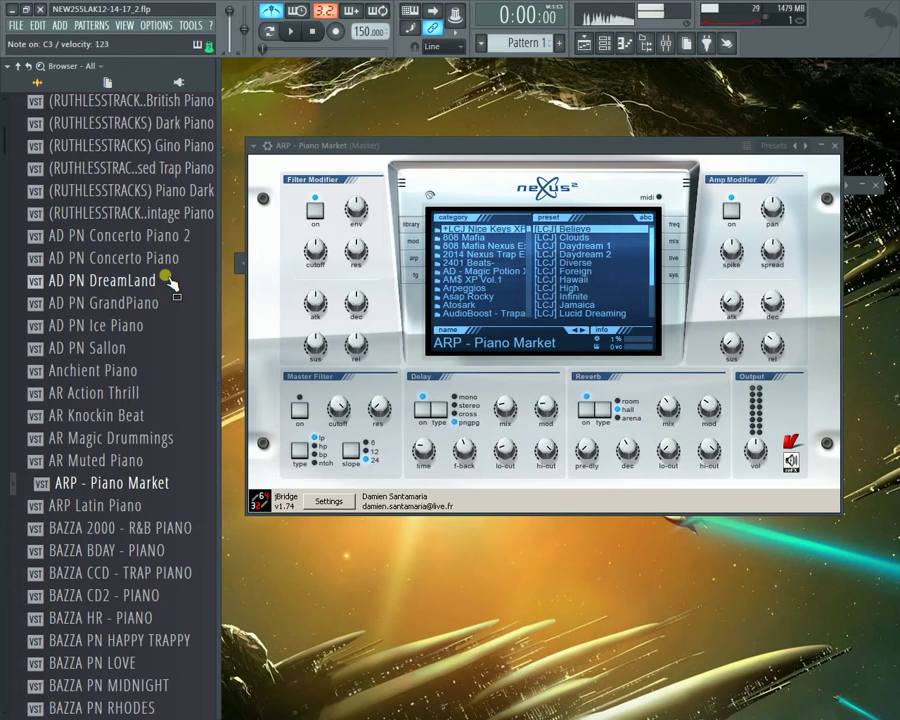
pyautogui.click(333, 32)
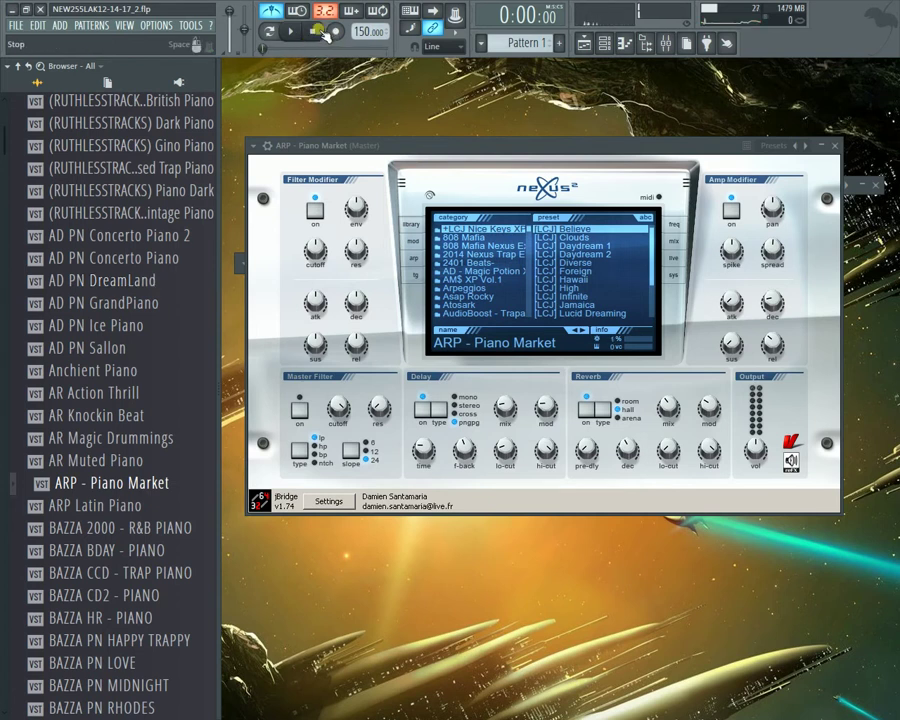
# Step: Close the Nexus window while auditioning Pattern 1, then stop playback
pyautogui.click(291, 31)
pyautogui.click(835, 146)
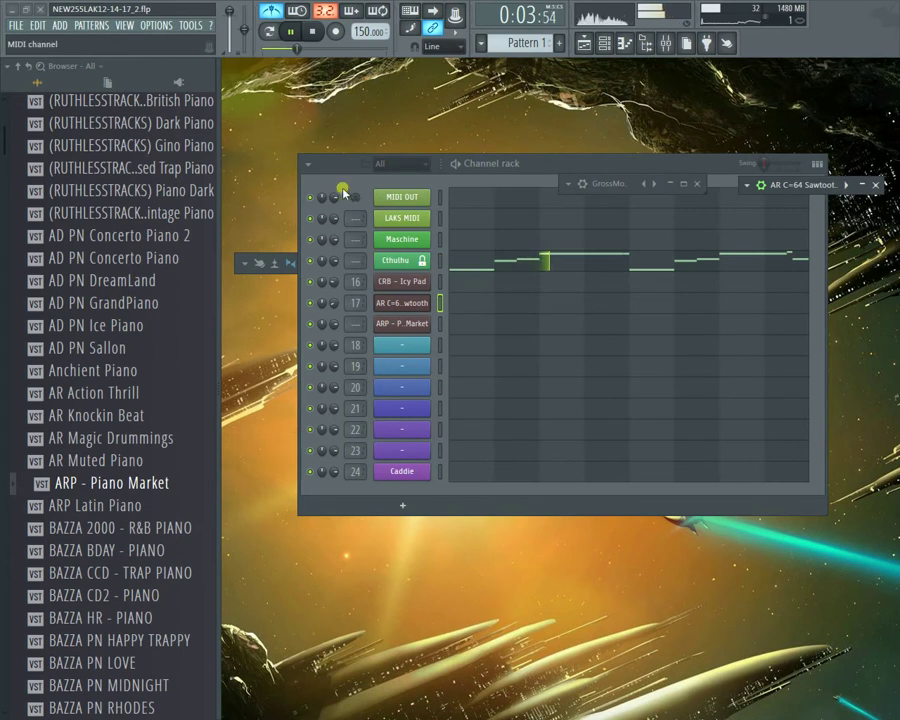
pyautogui.click(312, 33)
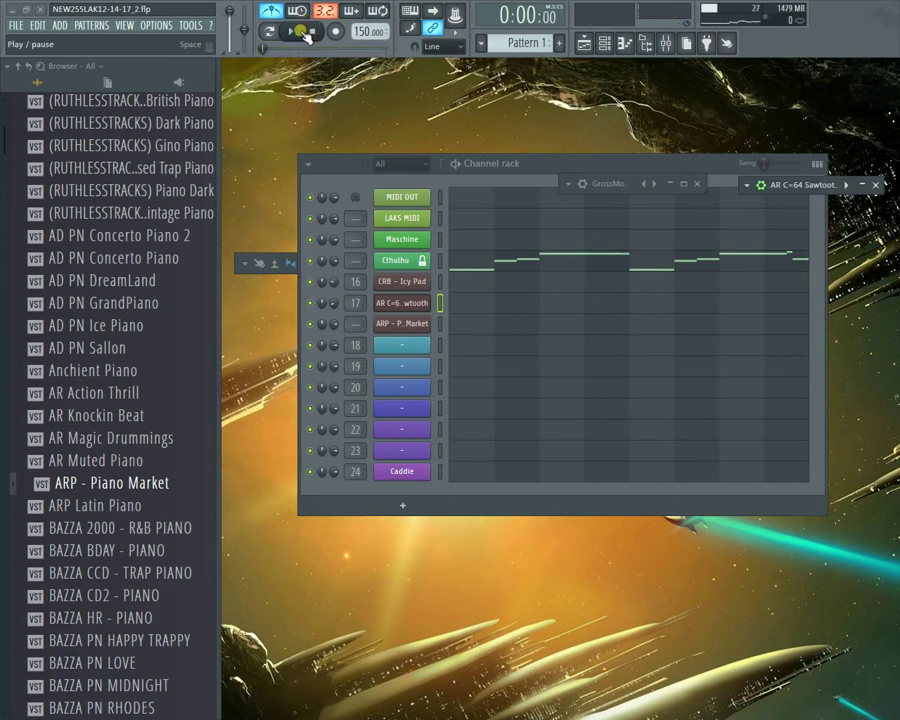
# Step: Copy the Cthulhu channel's notes and paste them into the AR C=64 Sawtooth channel
pyautogui.rightClick(420, 259)
pyautogui.click(531, 275)
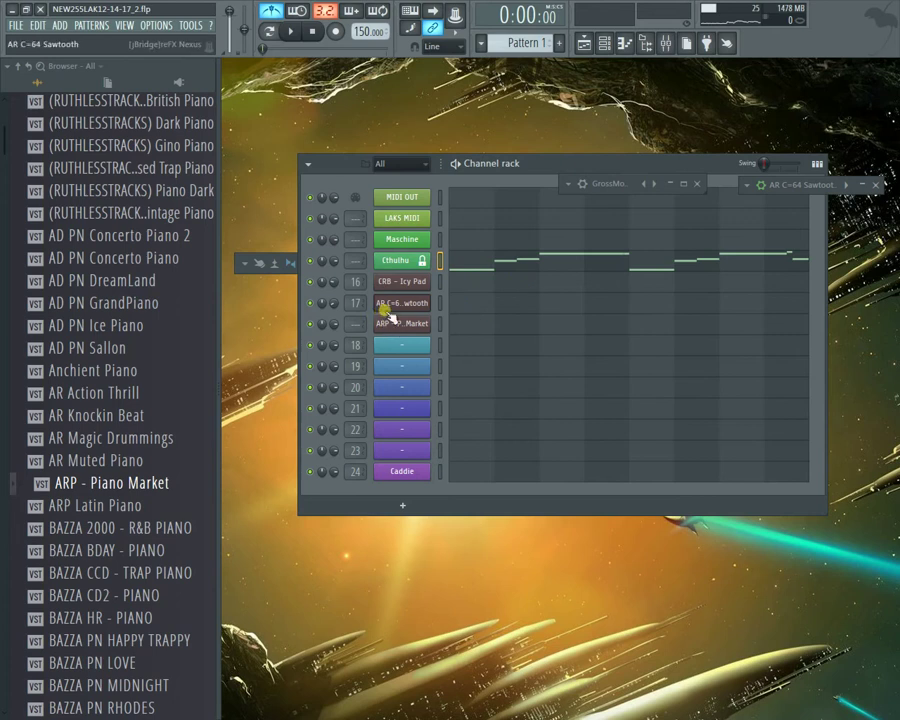
pyautogui.rightClick(425, 300)
pyautogui.click(566, 330)
# Step: Try duplicating all AR C=64 Sawtooth notes from bar 9 in the piano roll and transposing the copy up one octave
pyautogui.rightClick(385, 302)
pyautogui.click(400, 301)
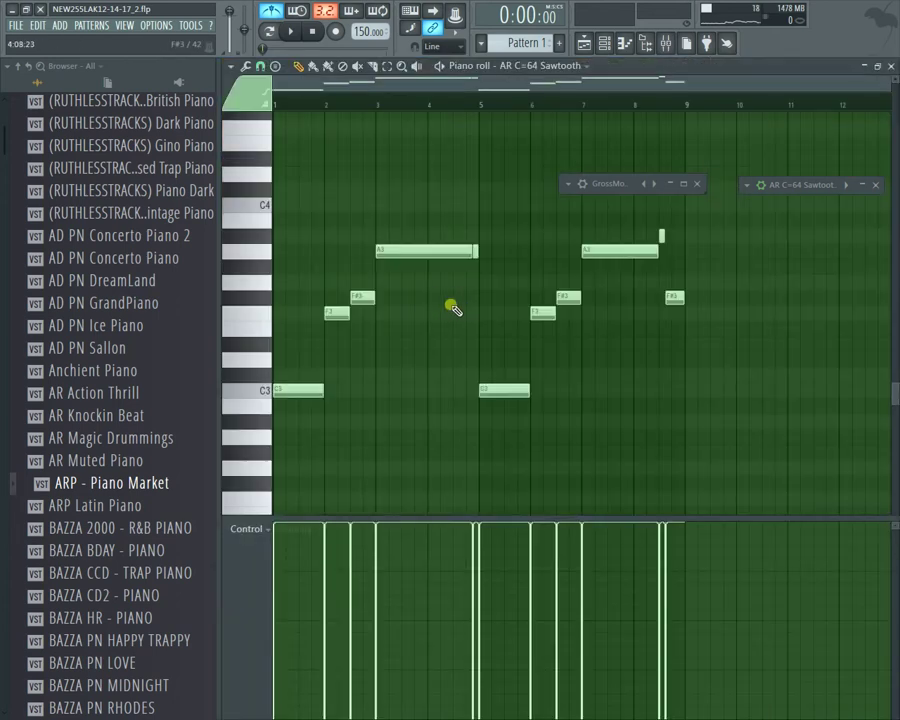
pyautogui.hotkey('ctrl', 'a')
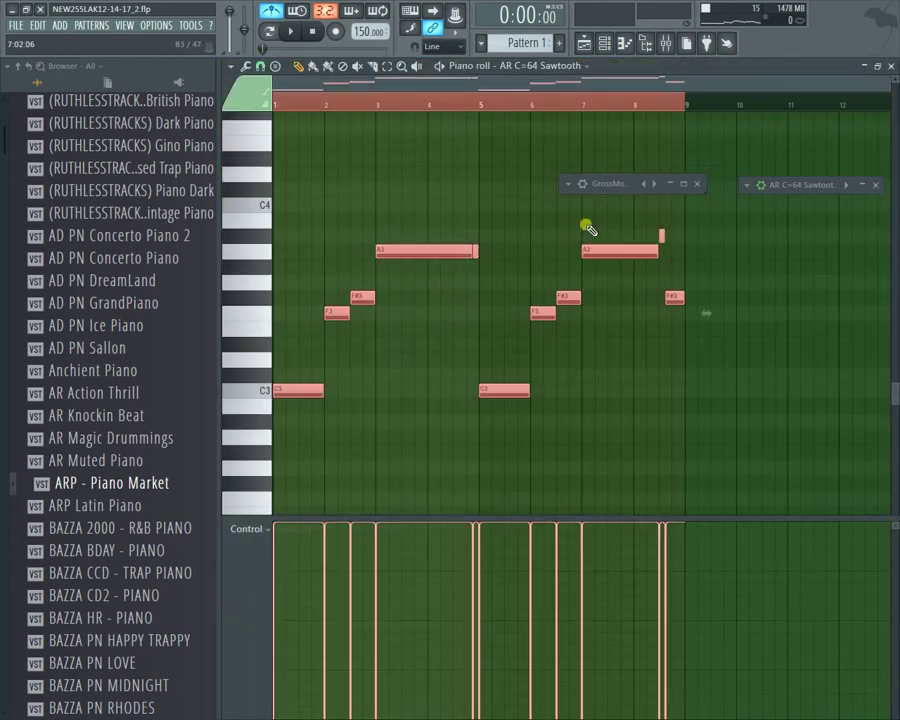
pyautogui.hotkey('ctrl', 'b')
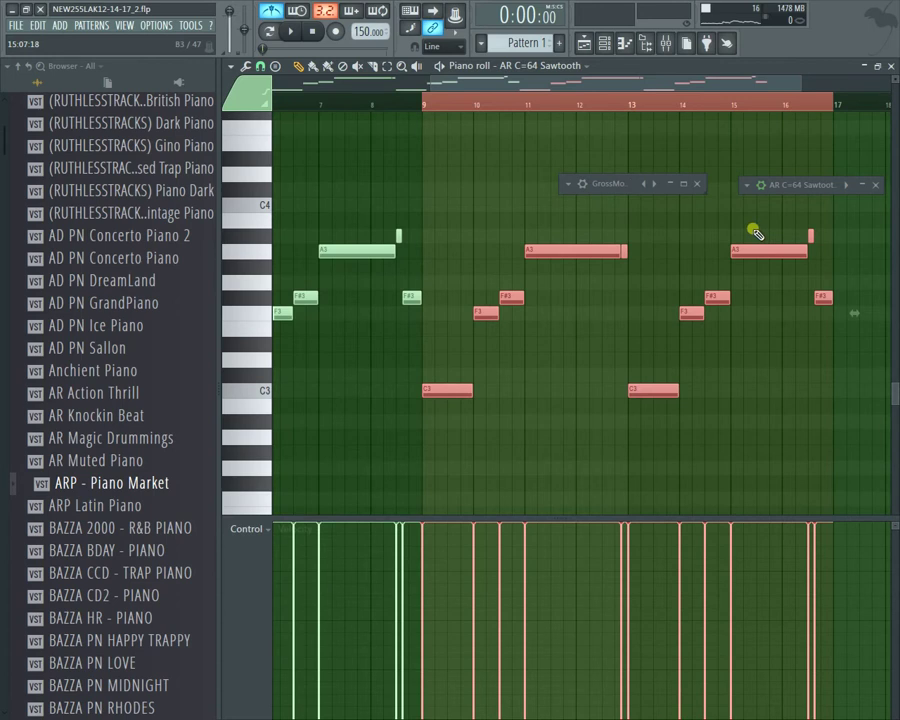
pyautogui.hotkey('ctrl', 'Up')
# Step: Audition the transposed notes from bar 9 and preview a piano key around C4
pyautogui.click(413, 100)
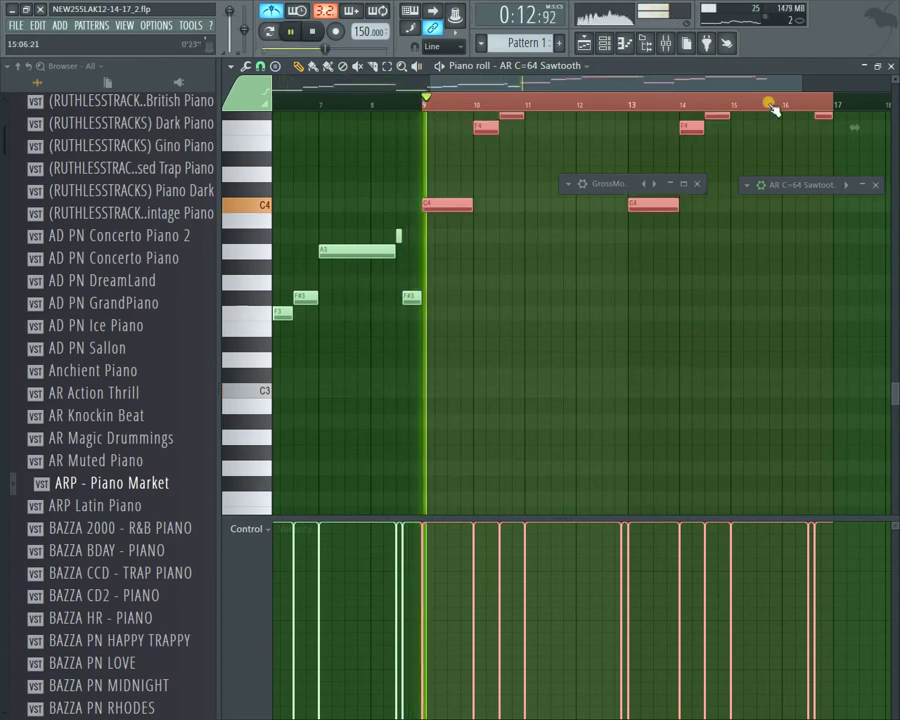
pyautogui.press('space')
pyautogui.click(248, 199)
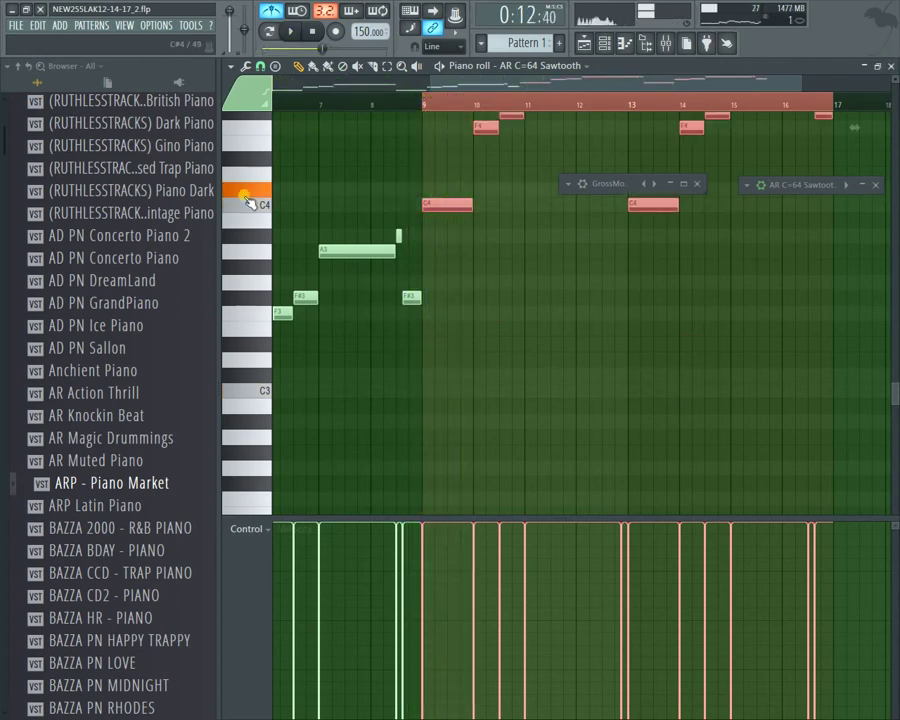
pyautogui.moveTo(248, 203); pyautogui.dragTo(263, 234)
pyautogui.press('space')
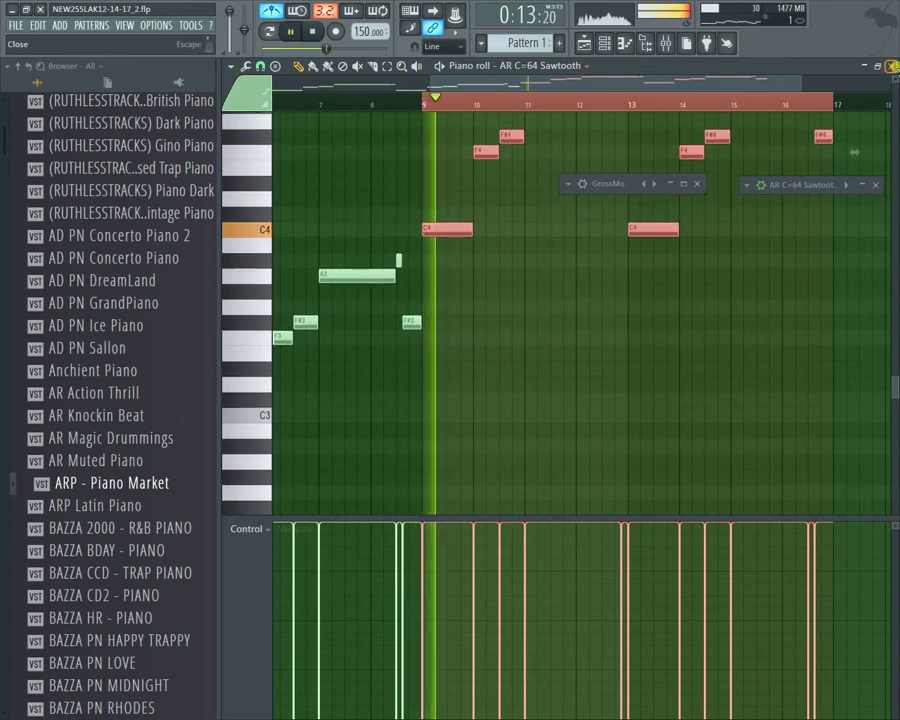
# Step: Stop playback, reopen the AR C=64 Sawtooth piano roll and undo the octave transposition and the note duplication
pyautogui.click(892, 66)
pyautogui.press('space')
pyautogui.rightClick(382, 292)
pyautogui.click(468, 304)
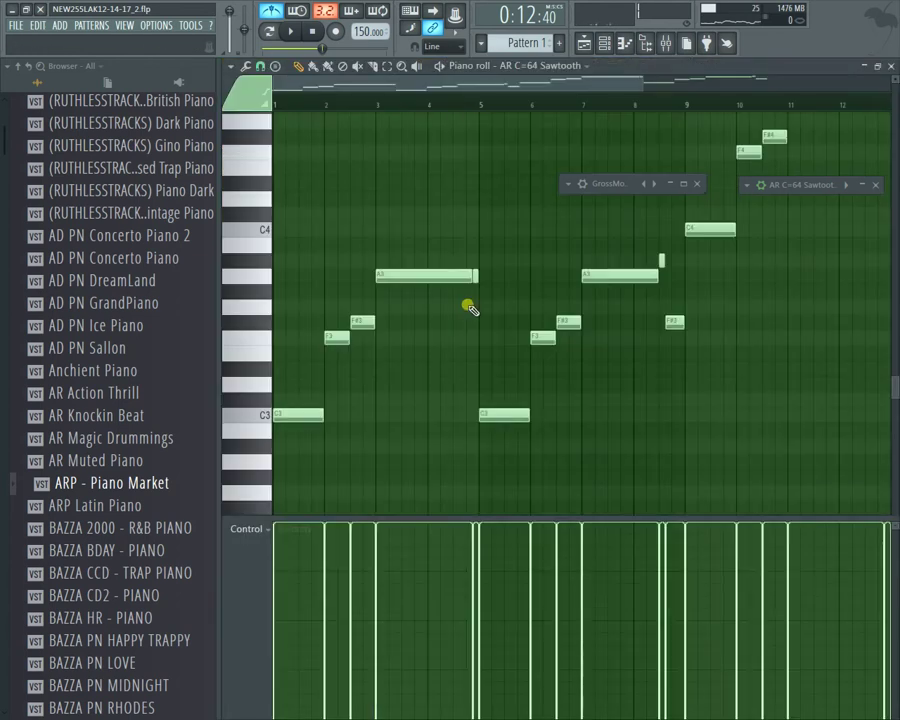
pyautogui.hotkey('ctrl', 'z')
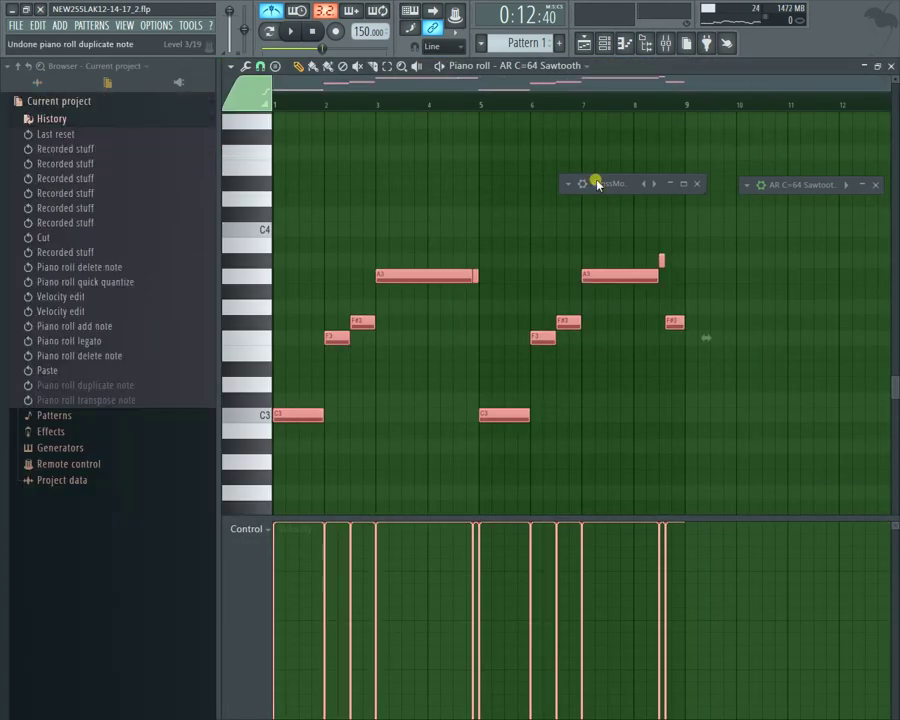
# Step: Play the pattern with the pasted sawtooth notes, close the piano roll and stop playback
pyautogui.press('space')
pyautogui.click(892, 66)
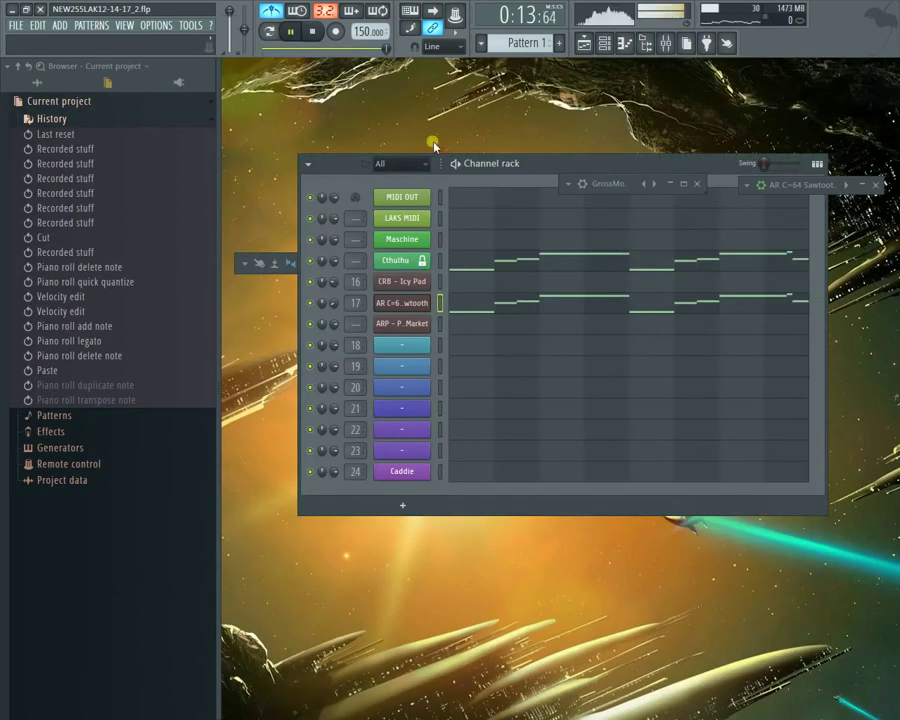
pyautogui.click(312, 31)
# Step: Open the ARP - Piano Market channel, set its MIDI input port to 2 in the plugin settings and close the window
pyautogui.click(438, 323)
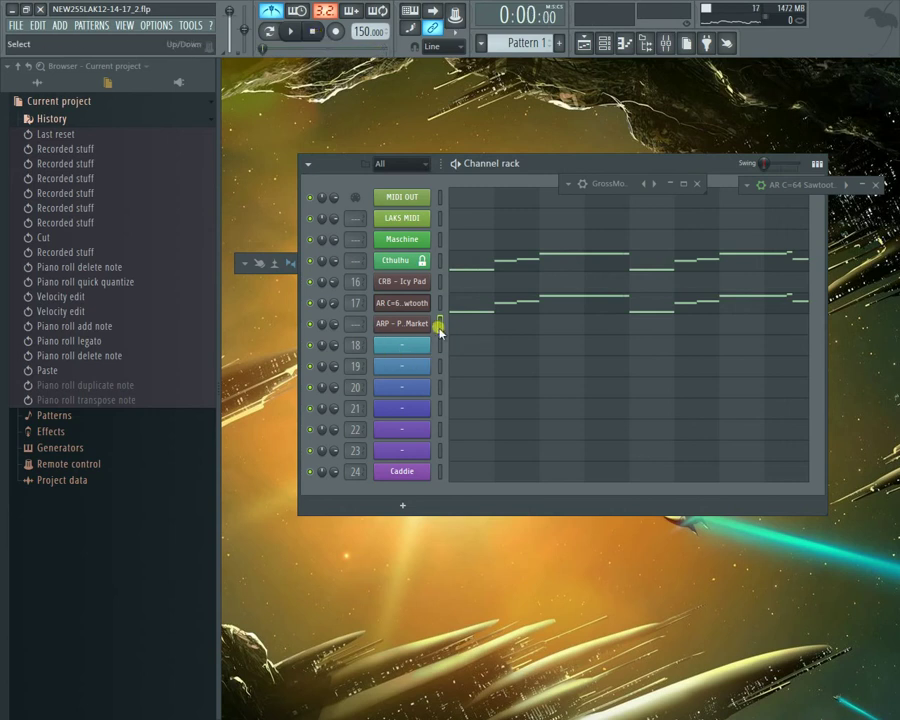
pyautogui.click(415, 328)
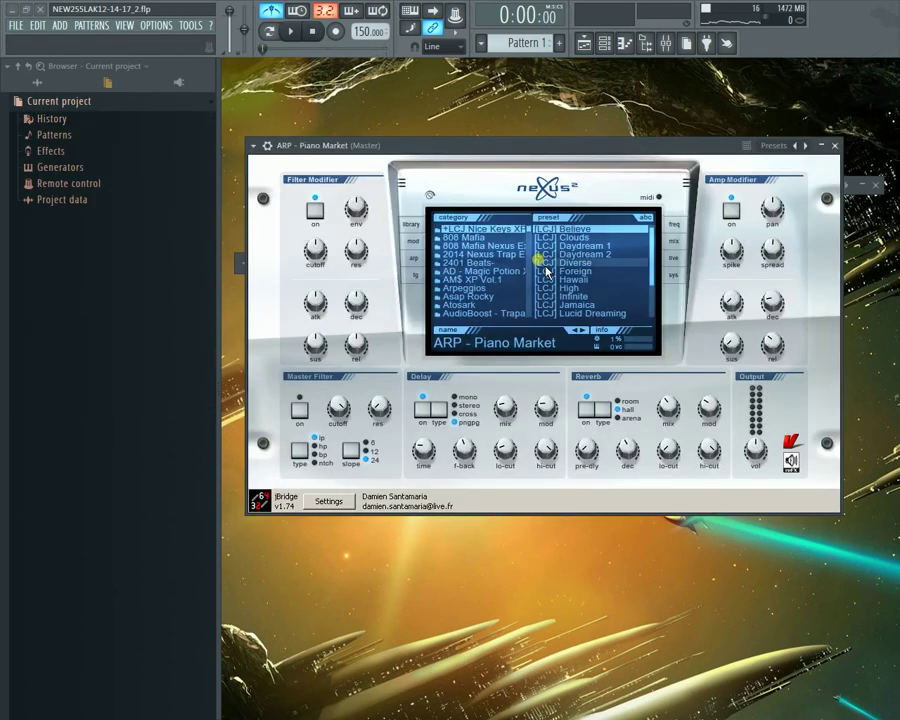
pyautogui.press('space')
pyautogui.press('space')
pyautogui.click(267, 145)
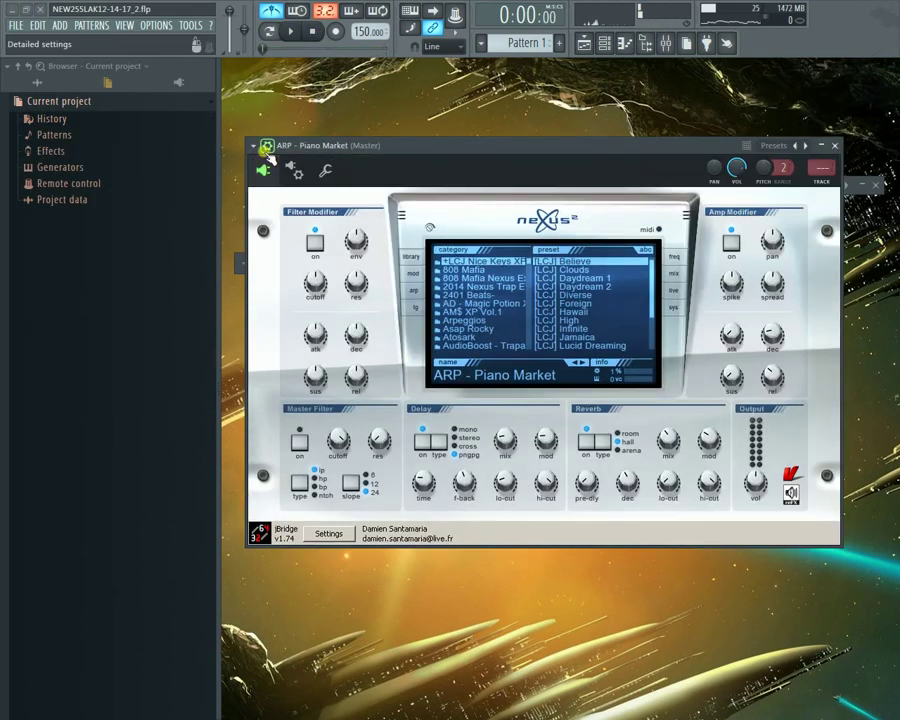
pyautogui.click(325, 171)
pyautogui.click(296, 171)
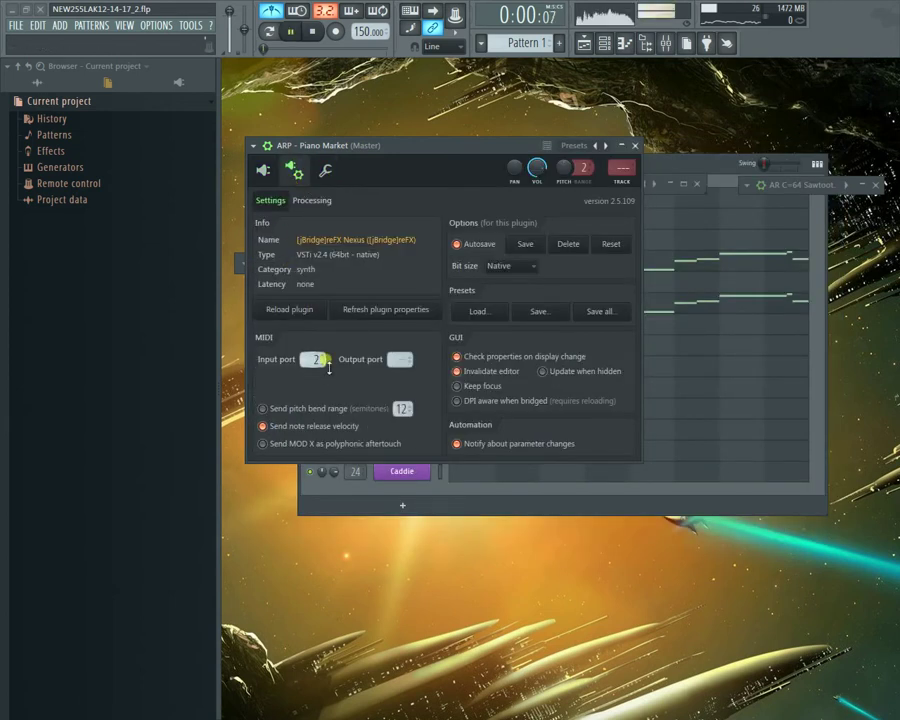
pyautogui.click(634, 145)
# Step: Audition the pattern, stop it, and reopen ARP - Piano Market showing the Nexus interface
pyautogui.press('space')
pyautogui.press('space')
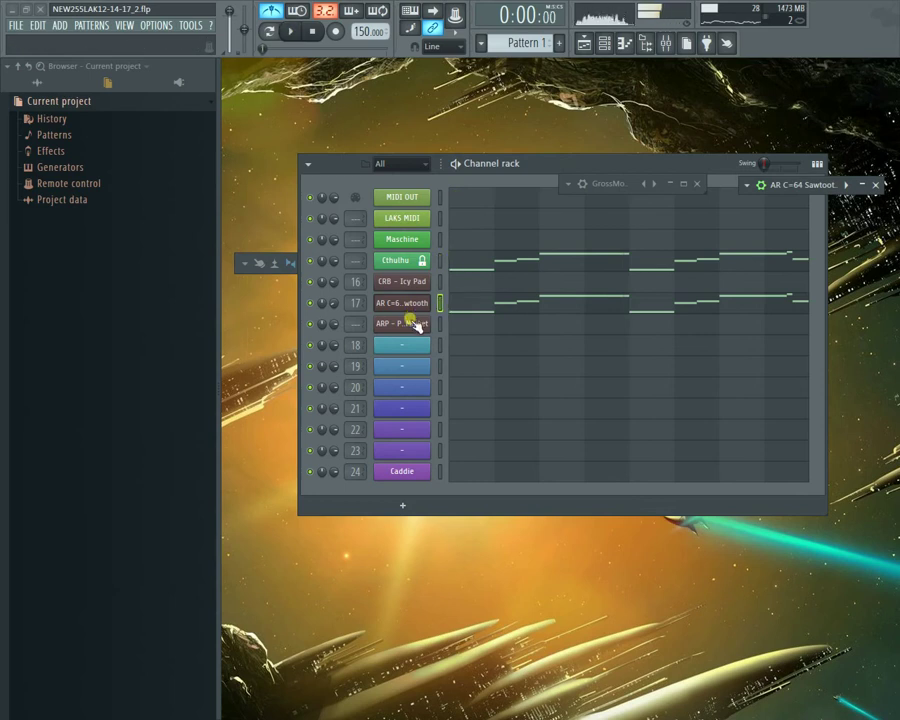
pyautogui.press('space')
pyautogui.click(420, 323)
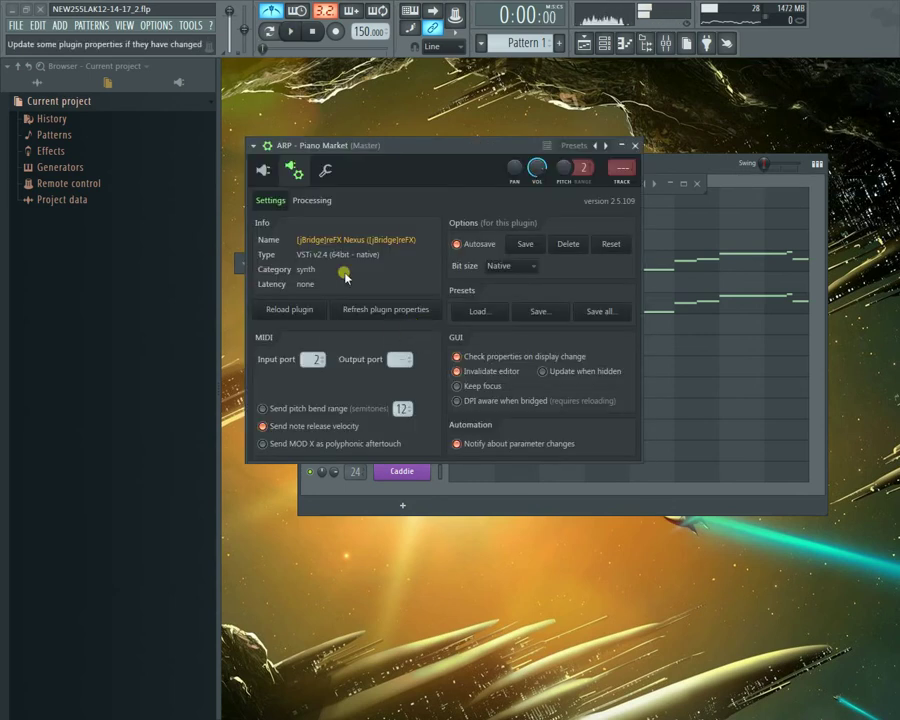
pyautogui.click(268, 172)
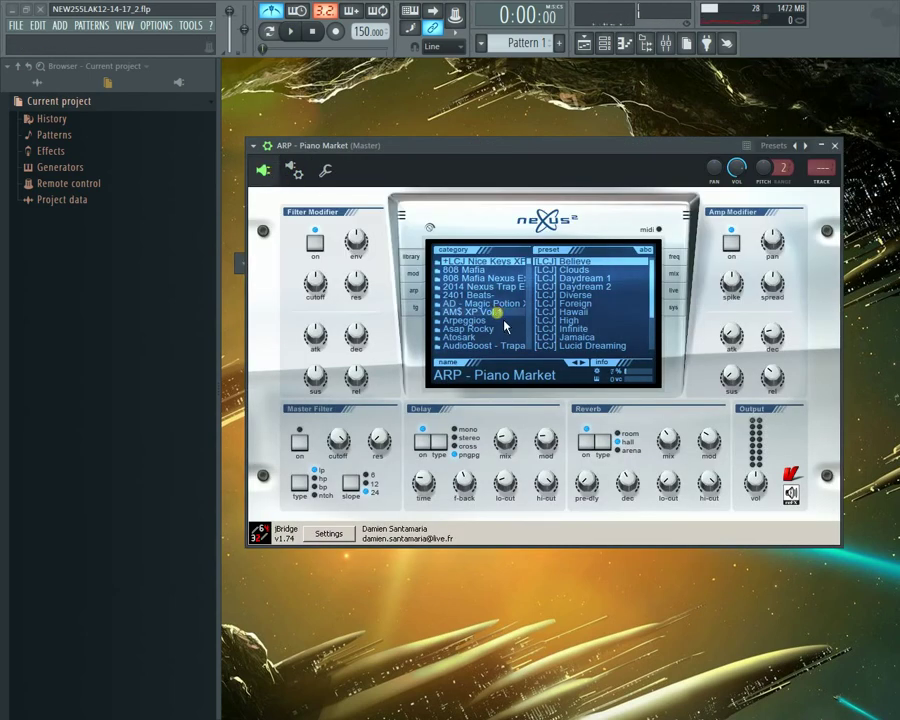
# Step: Show the Nexus arpeggiator page, list all presets in the browser, uncover the channel rack behind the plugin and stop playback
pyautogui.click(414, 292)
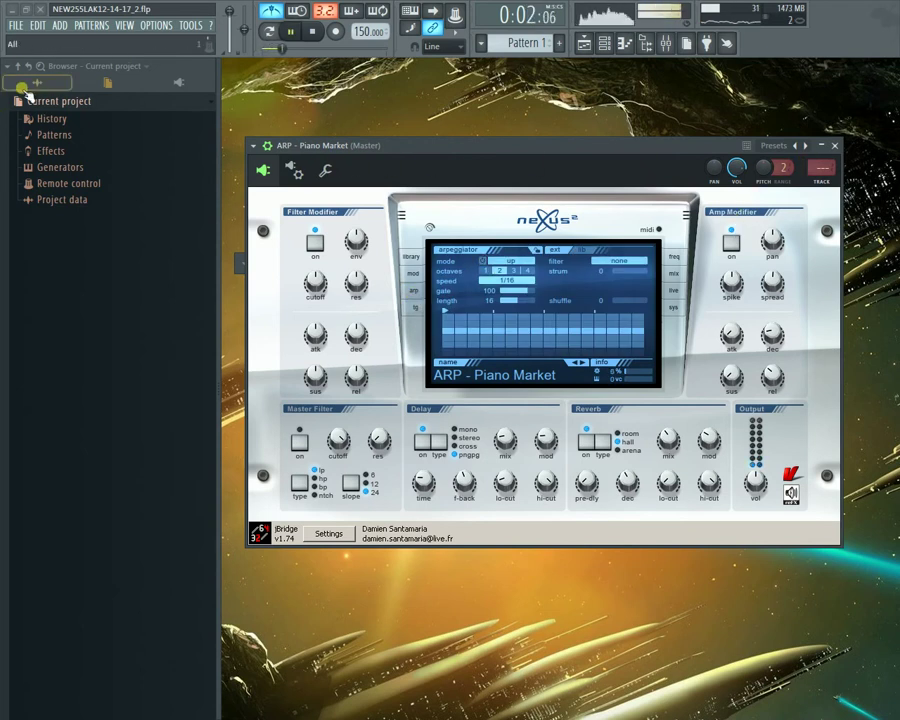
pyautogui.click(36, 83)
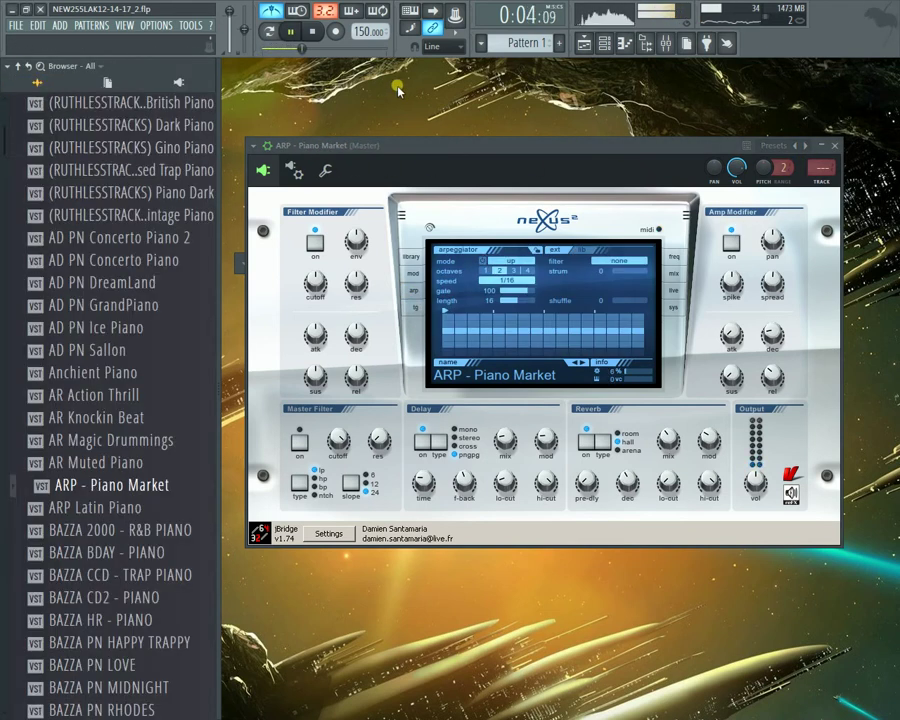
pyautogui.moveTo(451, 149); pyautogui.dragTo(444, 406)
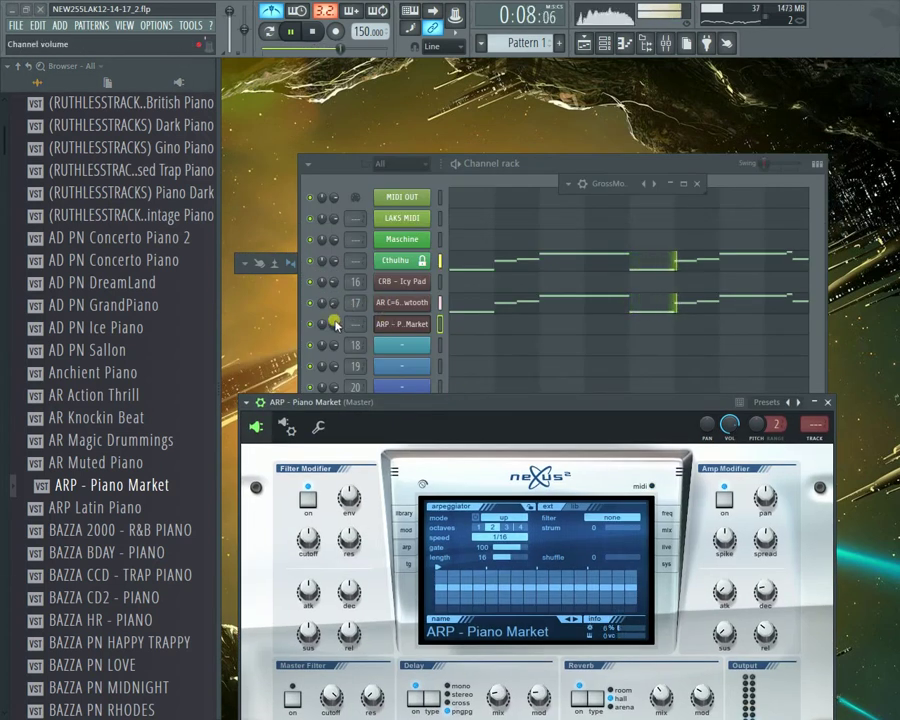
pyautogui.press('space')
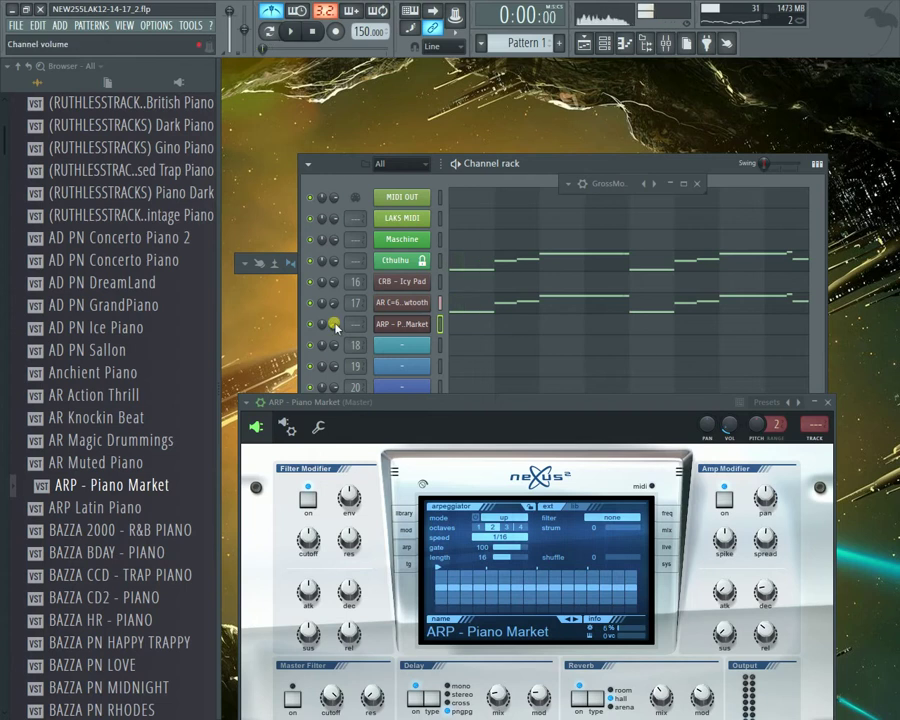
# Step: Load the BAZZA HR - PIANO preset into the ARP - Piano Market channel and audition it with the pattern
pyautogui.click(111, 336)
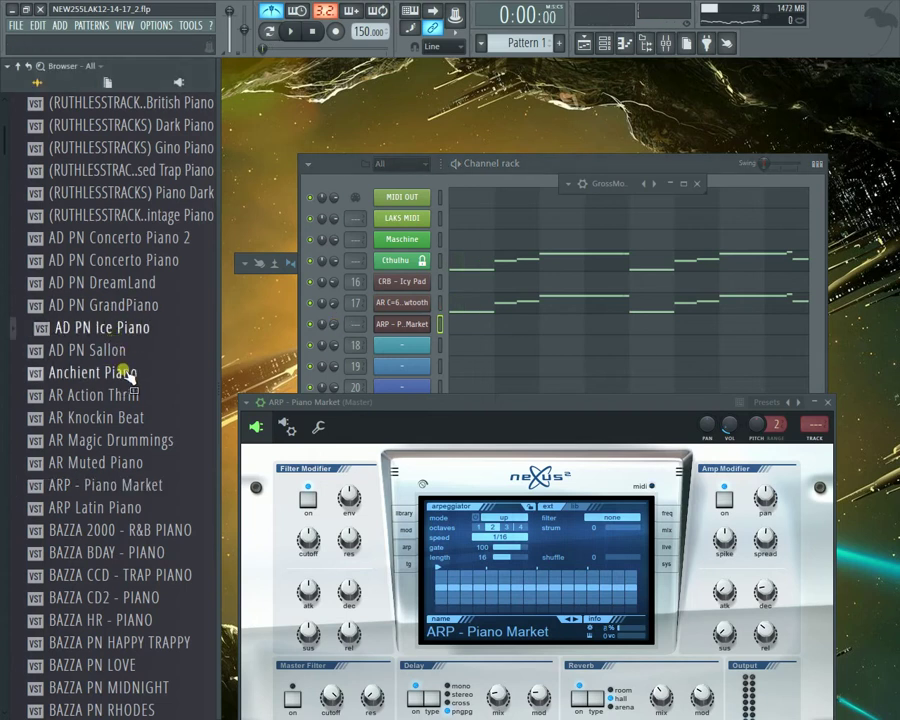
pyautogui.press('Down')
pyautogui.press('Down')
pyautogui.press('Down')
pyautogui.press('Down')
pyautogui.press('Down')
pyautogui.press('Down')
pyautogui.press('Down')
pyautogui.press('Down')
pyautogui.press('Down')
pyautogui.press('Down')
pyautogui.press('Down')
pyautogui.press('Down')
pyautogui.press('Down')
pyautogui.press('Down')
pyautogui.press('Down')
pyautogui.press('Down')
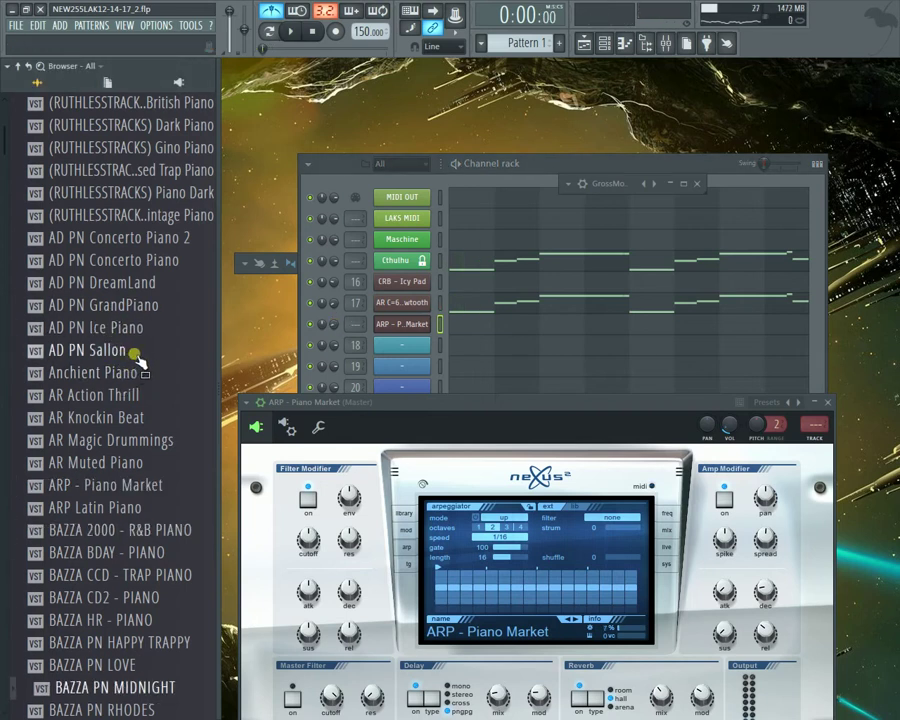
pyautogui.press('Up')
pyautogui.press('Up')
pyautogui.press('Up')
pyautogui.press('Return')
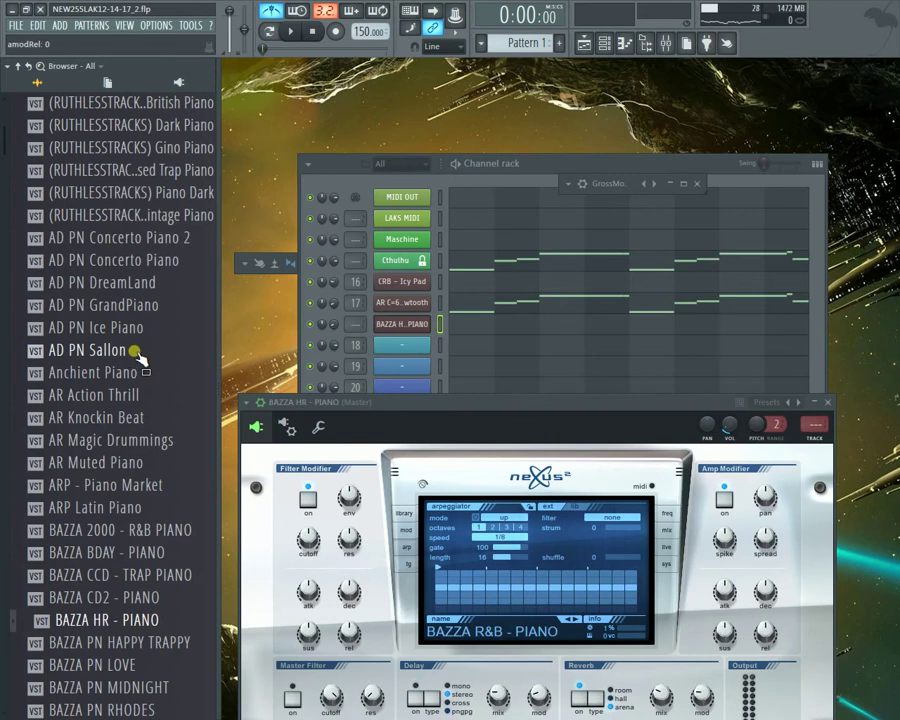
pyautogui.press('space')
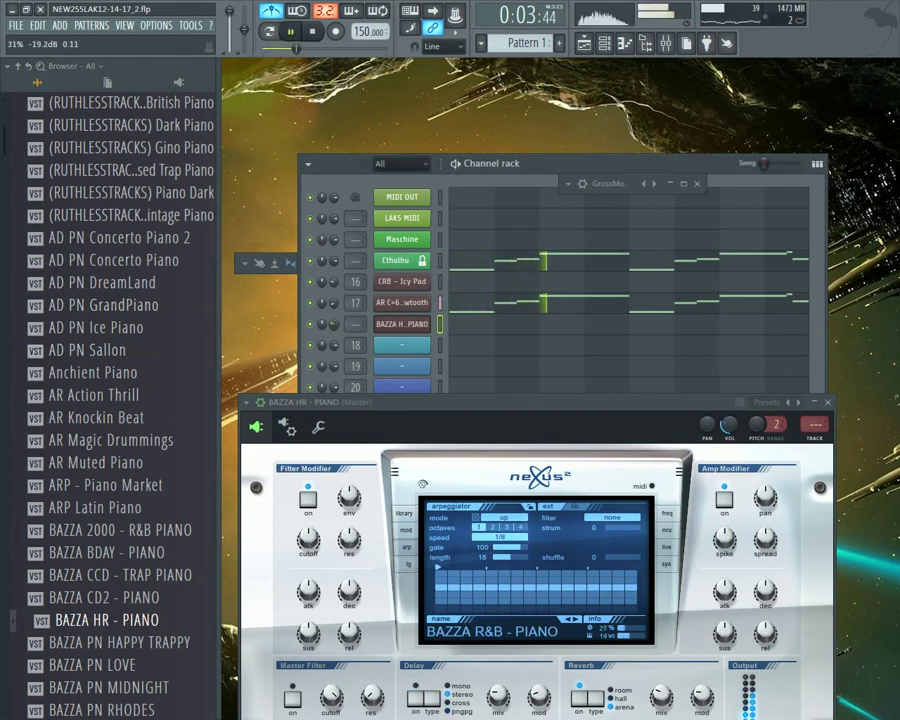
pyautogui.press('space')
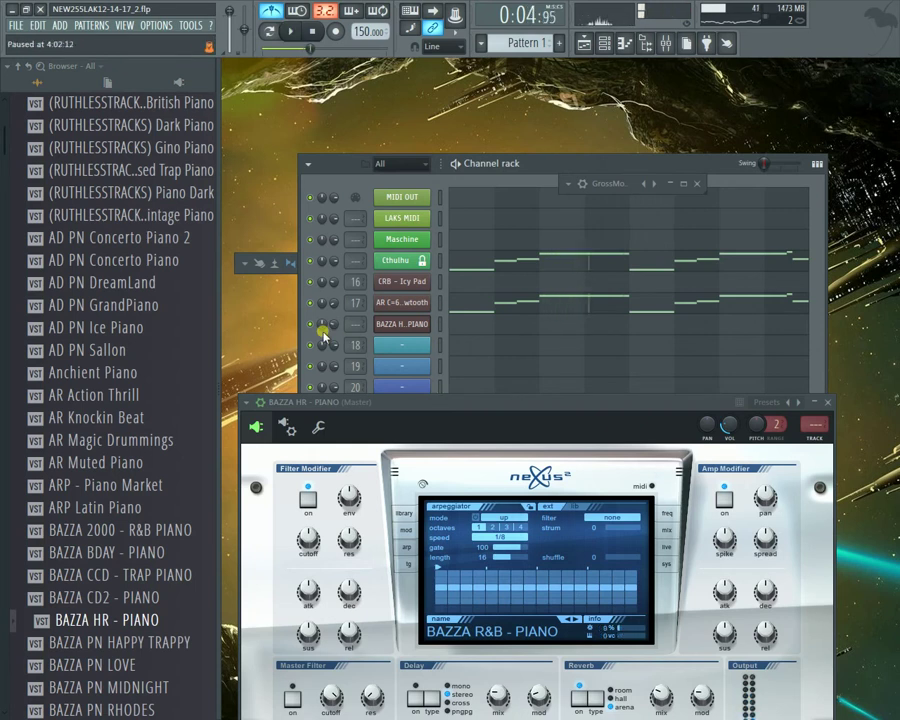
pyautogui.press('space')
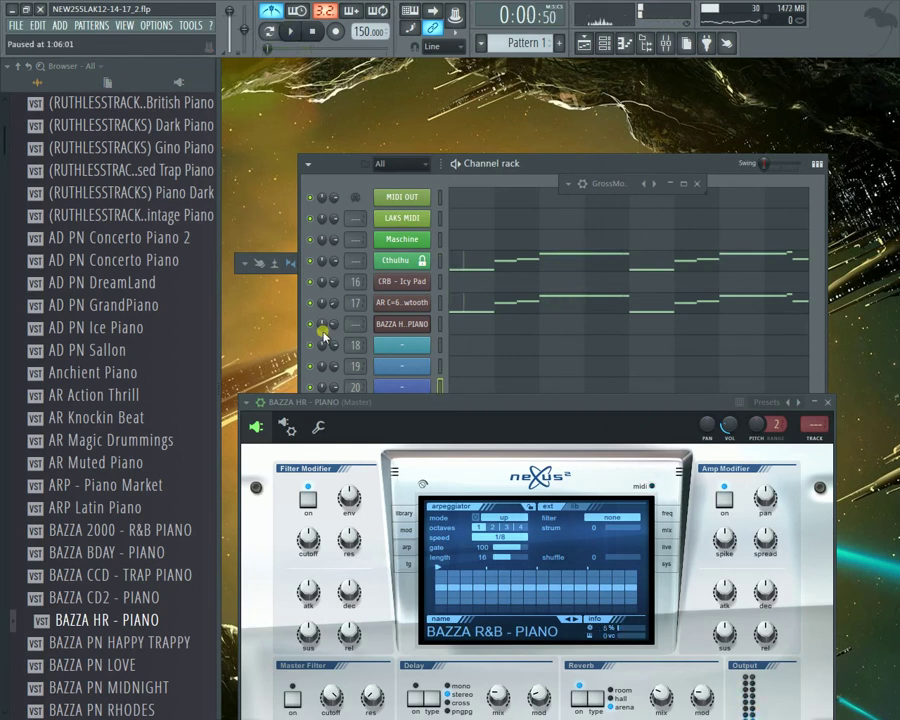
# Step: Replace the piano channel's sound with the BAZZA PN HAPPY TRAPPY preset and play the pattern
pyautogui.click(190, 292)
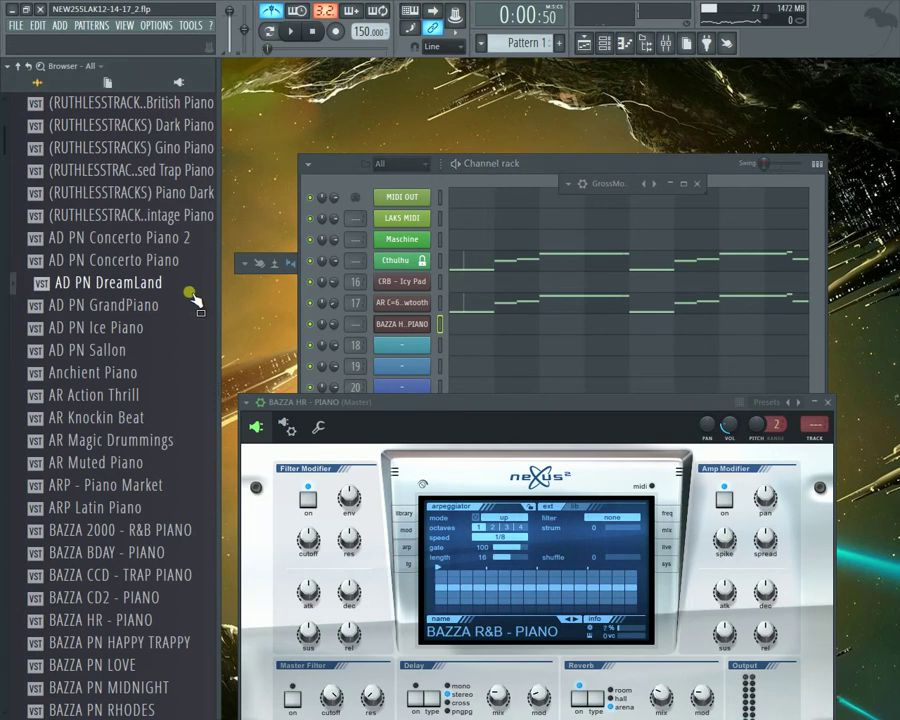
pyautogui.press('Down')
pyautogui.press('Down')
pyautogui.press('Down')
pyautogui.press('Down')
pyautogui.press('Down')
pyautogui.press('Down')
pyautogui.press('Down')
pyautogui.press('Down')
pyautogui.press('Down')
pyautogui.press('Down')
pyautogui.press('Down')
pyautogui.press('Down')
pyautogui.press('Down')
pyautogui.press('Down')
pyautogui.press('Down')
pyautogui.press('Down')
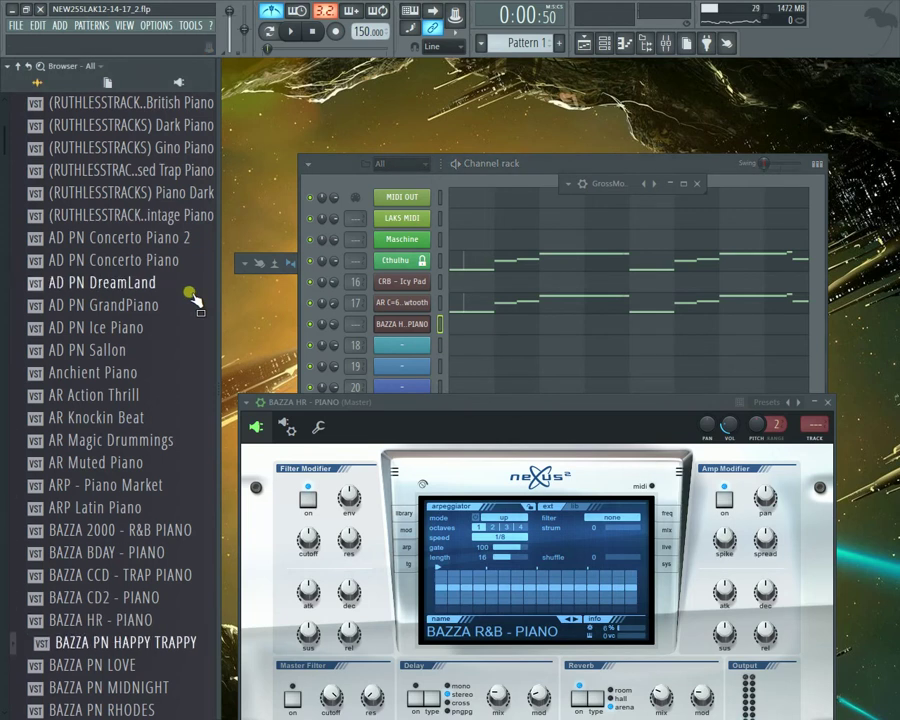
pyautogui.press('Return')
pyautogui.press('space')
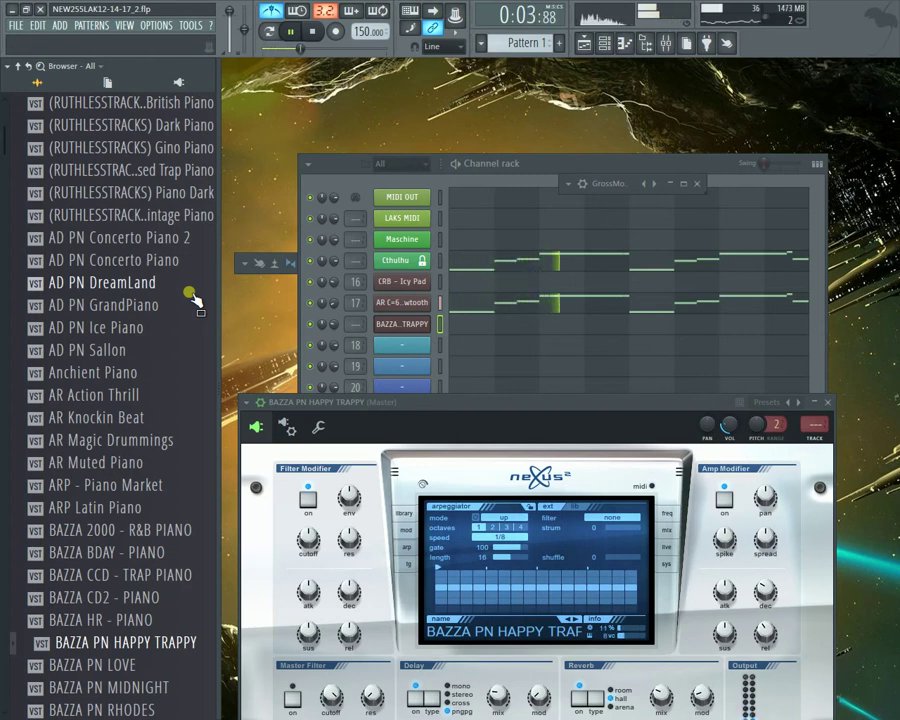
# Step: Stop playback and load the BAZZA PN MIDNIGHT preset into the piano channel
pyautogui.press('Down')
pyautogui.press('Down')
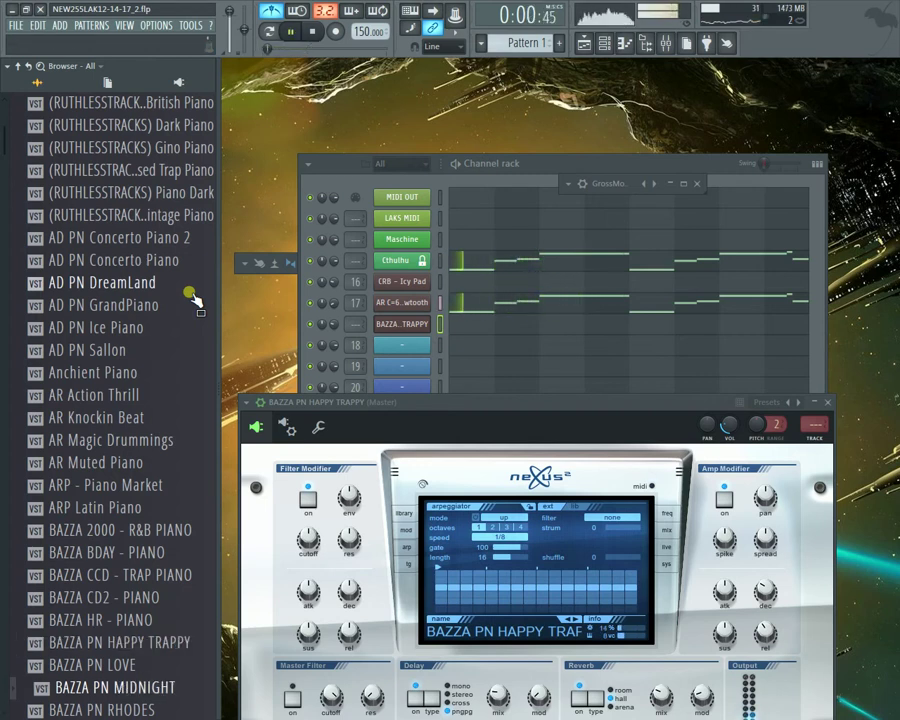
pyautogui.press('space')
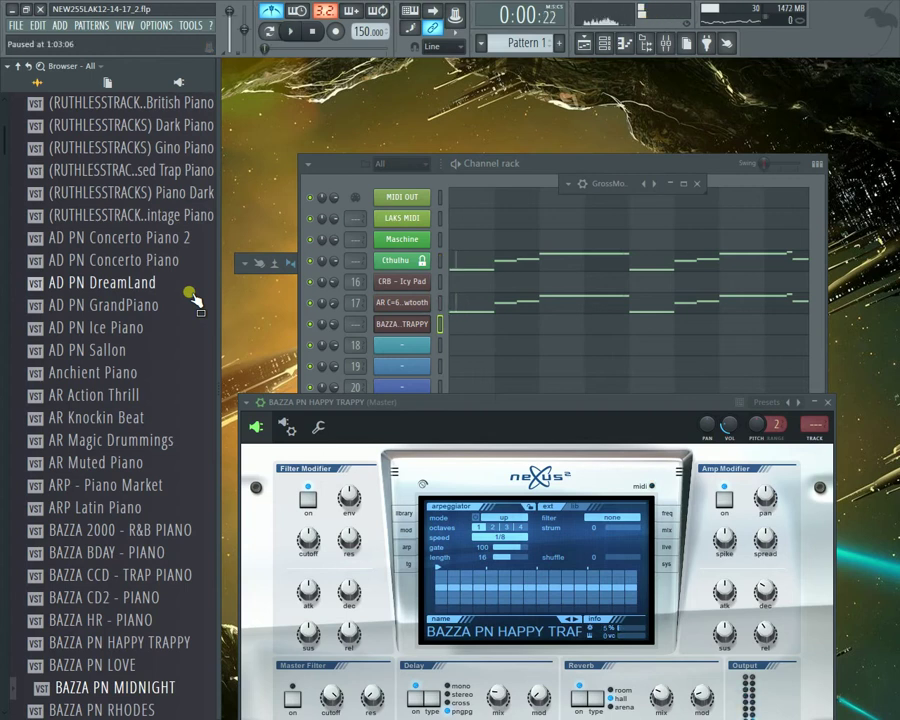
pyautogui.press('Return')
# Step: Load the BAZZABEATS SUBSCRIBER - Piano1 preset, play the pattern and adjust the piano channel's volume
pyautogui.press('Down')
pyautogui.press('Down')
pyautogui.press('Down')
pyautogui.press('Down')
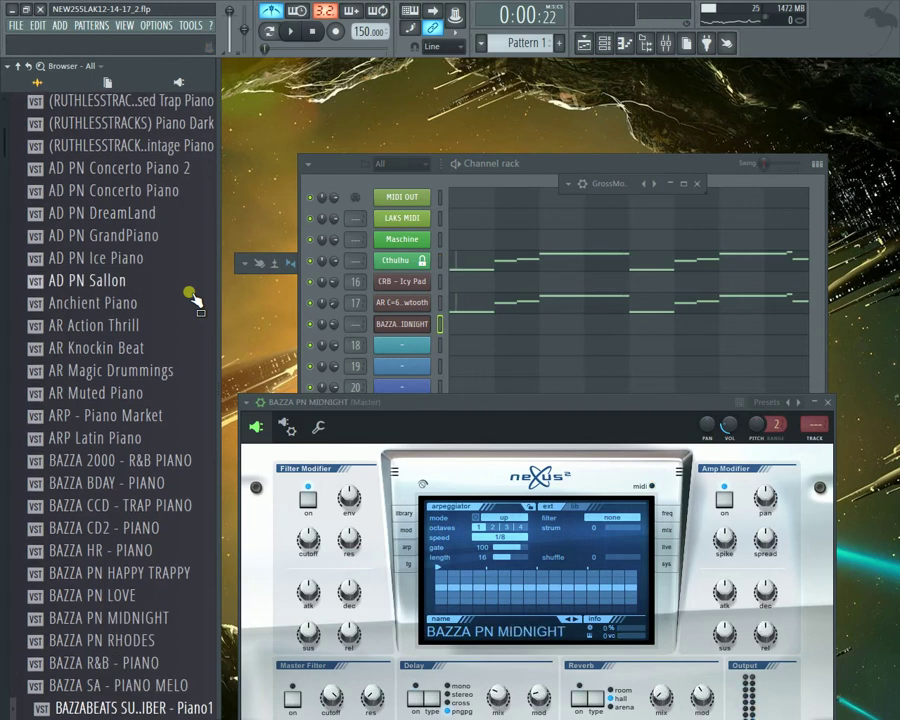
pyautogui.press('Return')
pyautogui.press('Up')
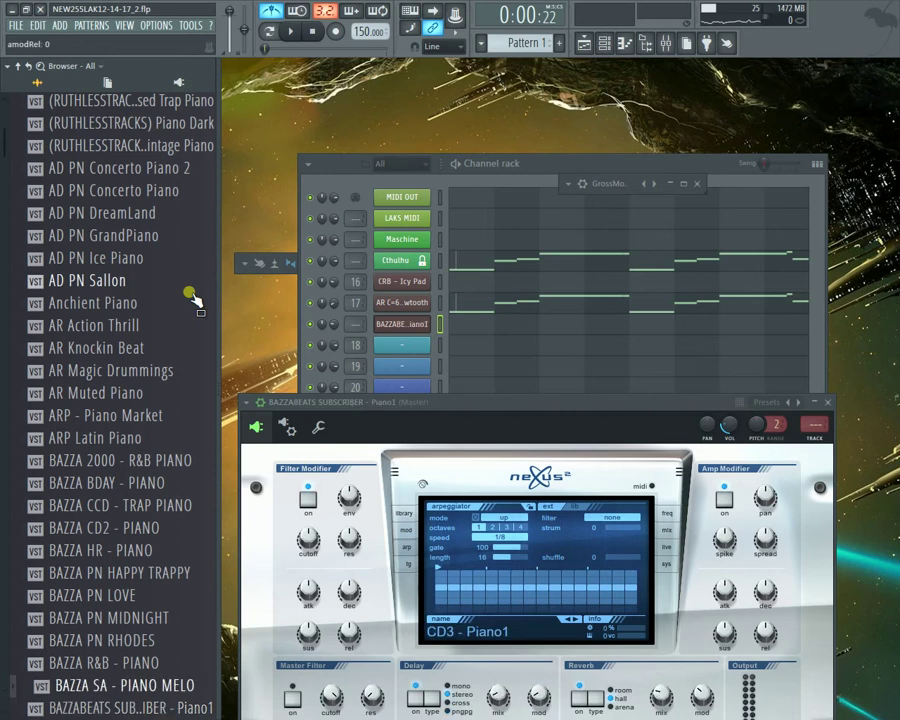
pyautogui.press('space')
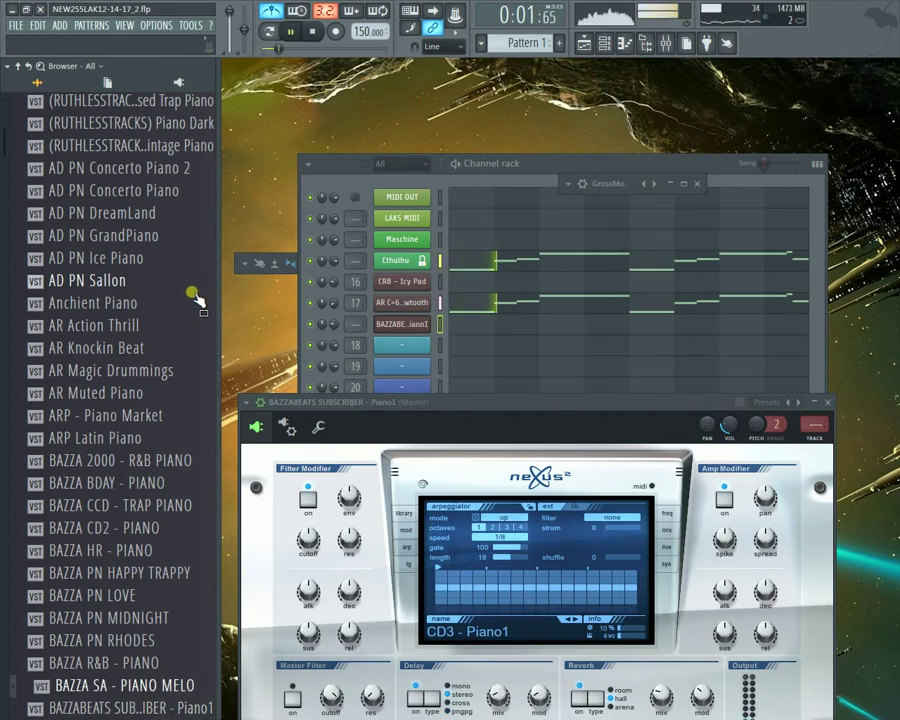
pyautogui.moveTo(335, 324); pyautogui.dragTo(335, 338)
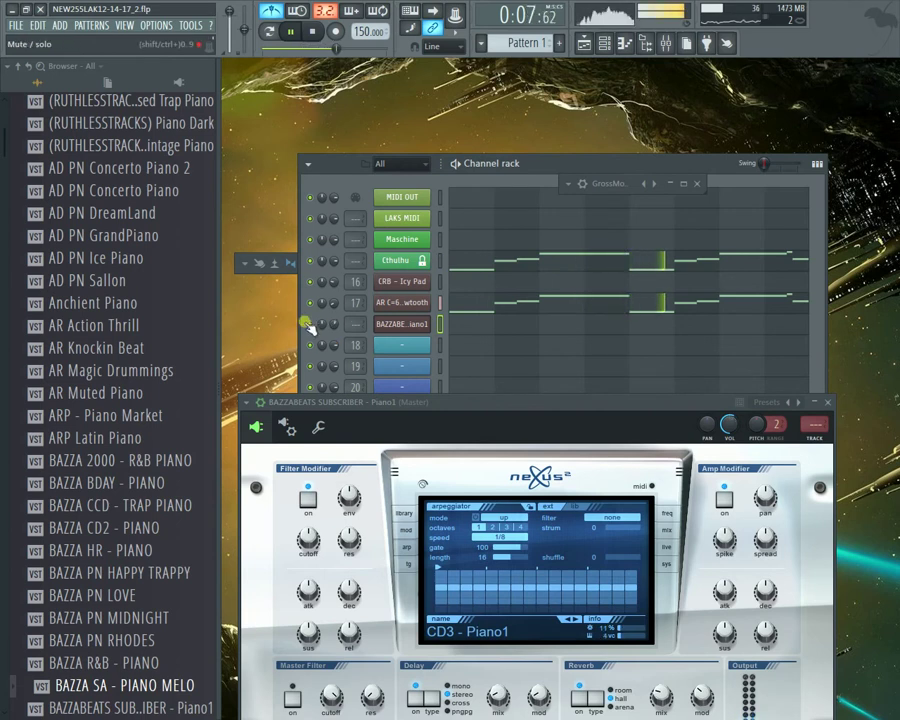
# Step: Solo the piano channel, re-enable Cthulhu so it feeds the piano, and replay the pattern
pyautogui.rightClick(310, 325)
pyautogui.click(327, 338)
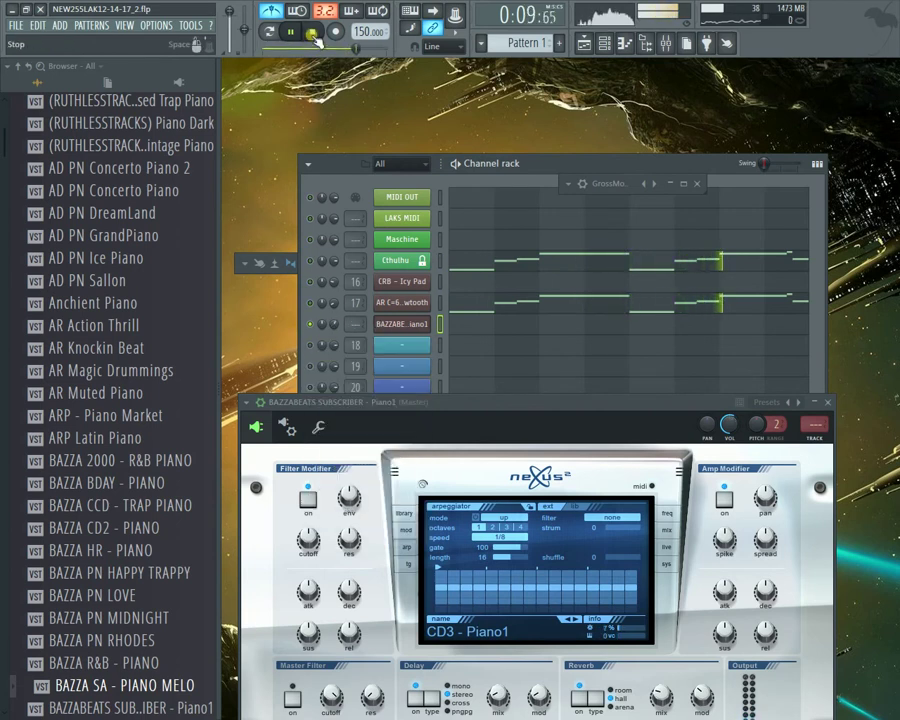
pyautogui.press('space')
pyautogui.click(314, 262)
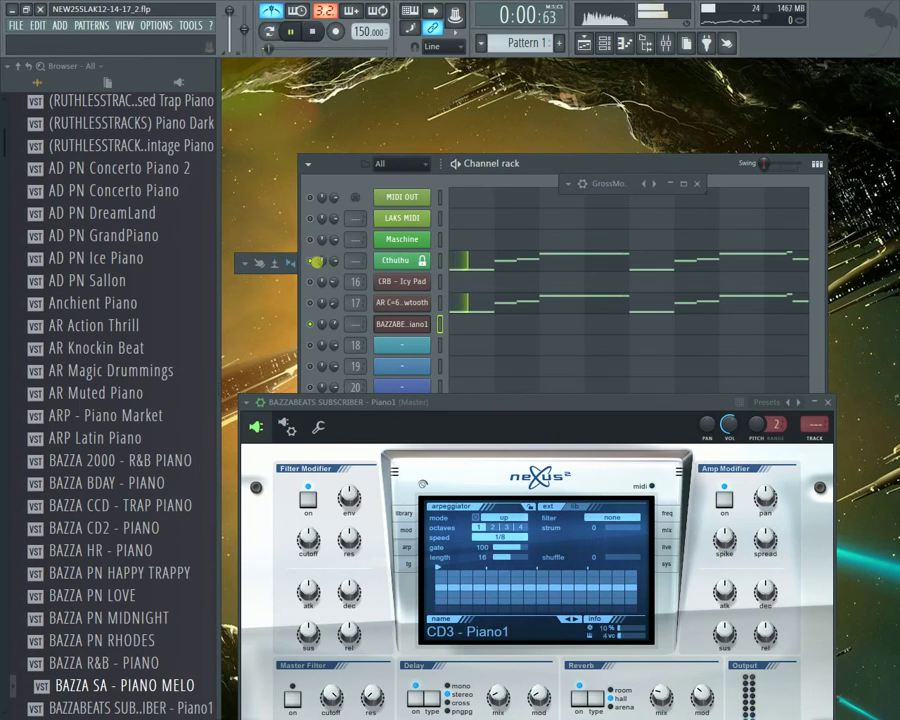
pyautogui.press('space')
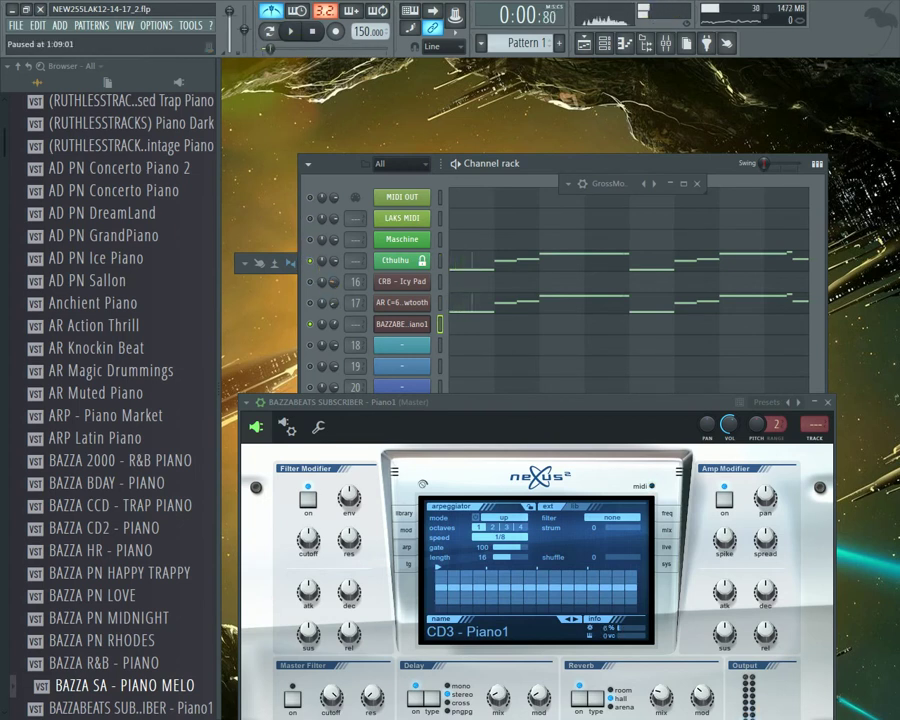
pyautogui.press('space')
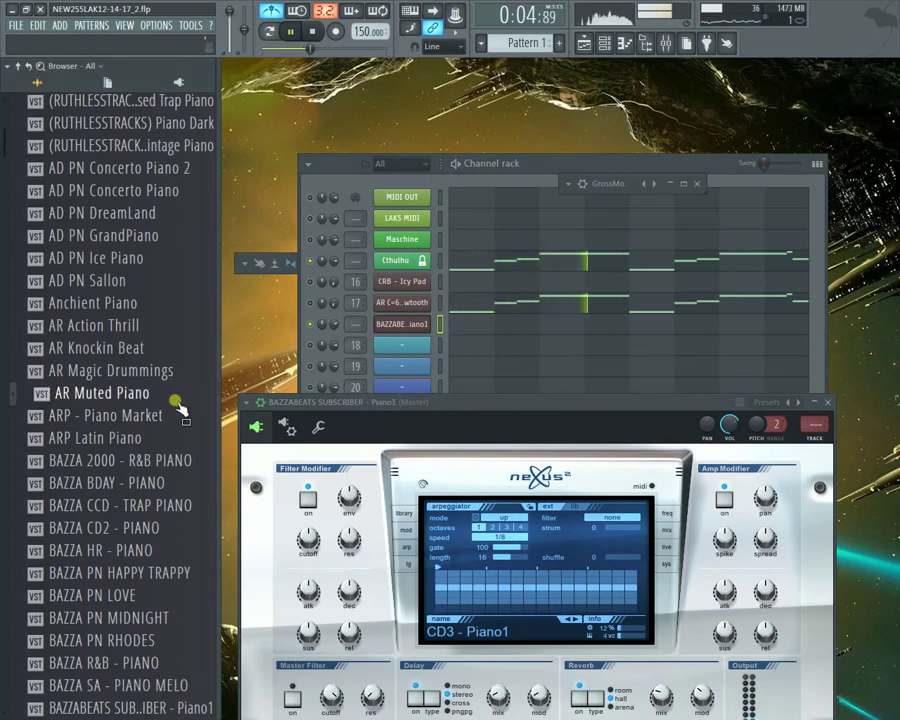
# Step: Try the BWB PN HUNT preset on the piano channel, replaying the pattern and adjusting the channel volume
pyautogui.scroll(-3, 177, 402)
pyautogui.scroll(-4, 175, 401)
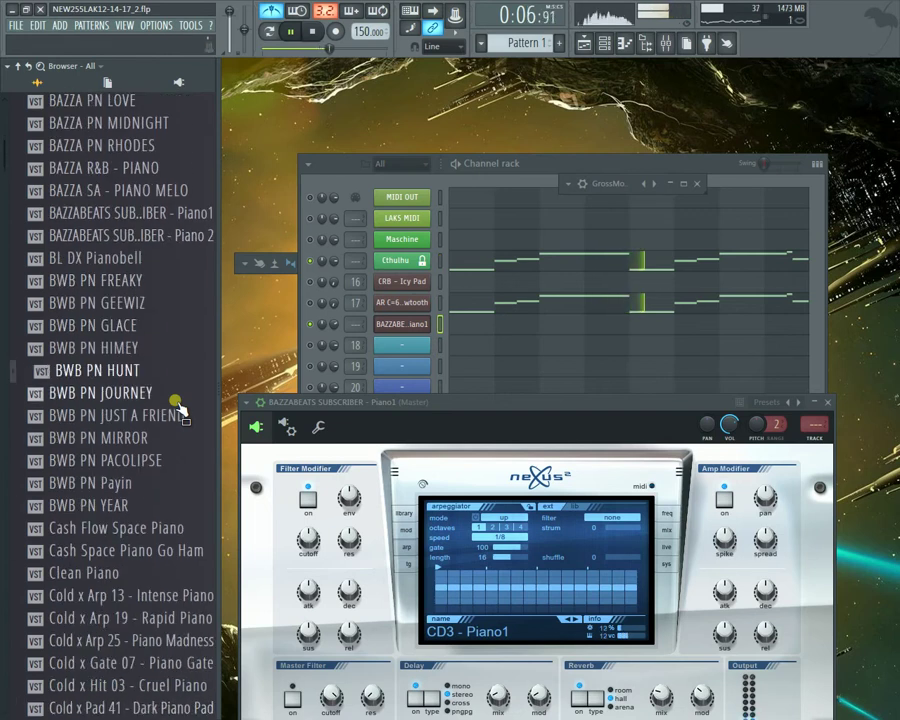
pyautogui.press('Return')
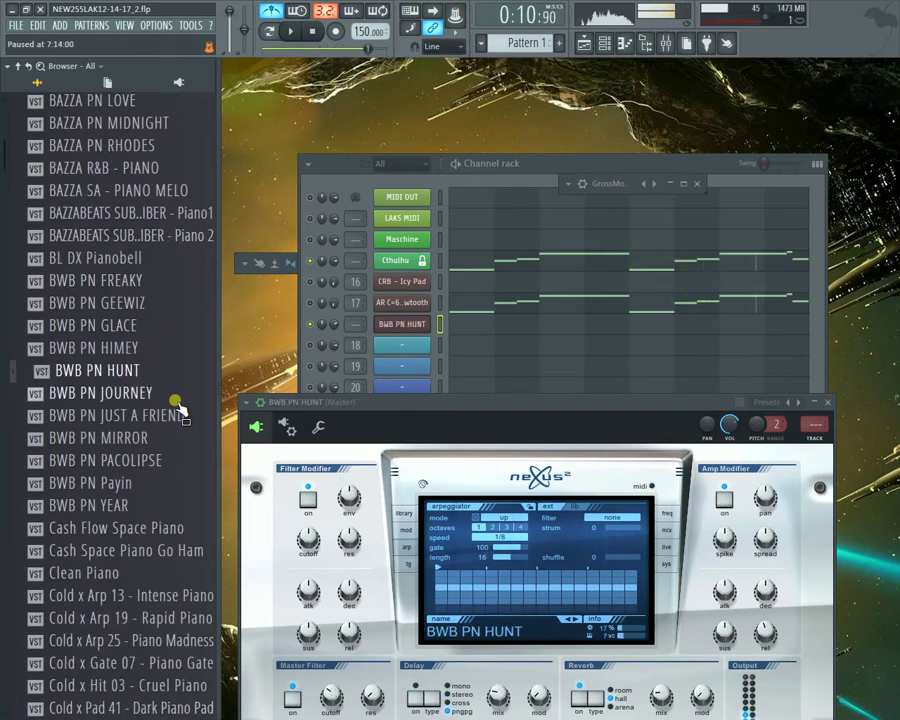
pyautogui.press('space')
pyautogui.press('space')
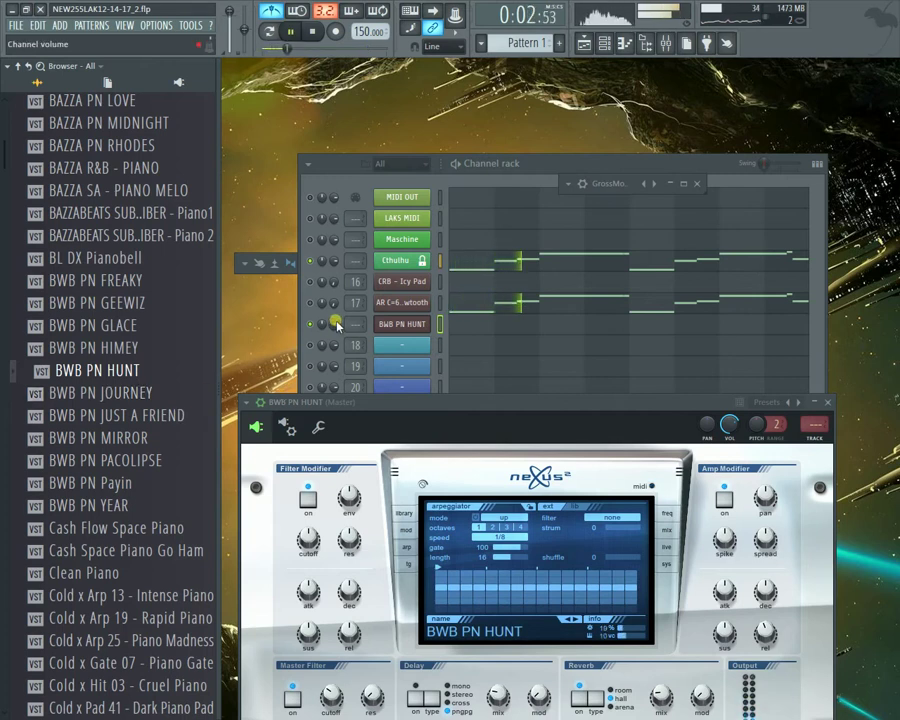
pyautogui.moveTo(335, 324); pyautogui.dragTo(335, 370)
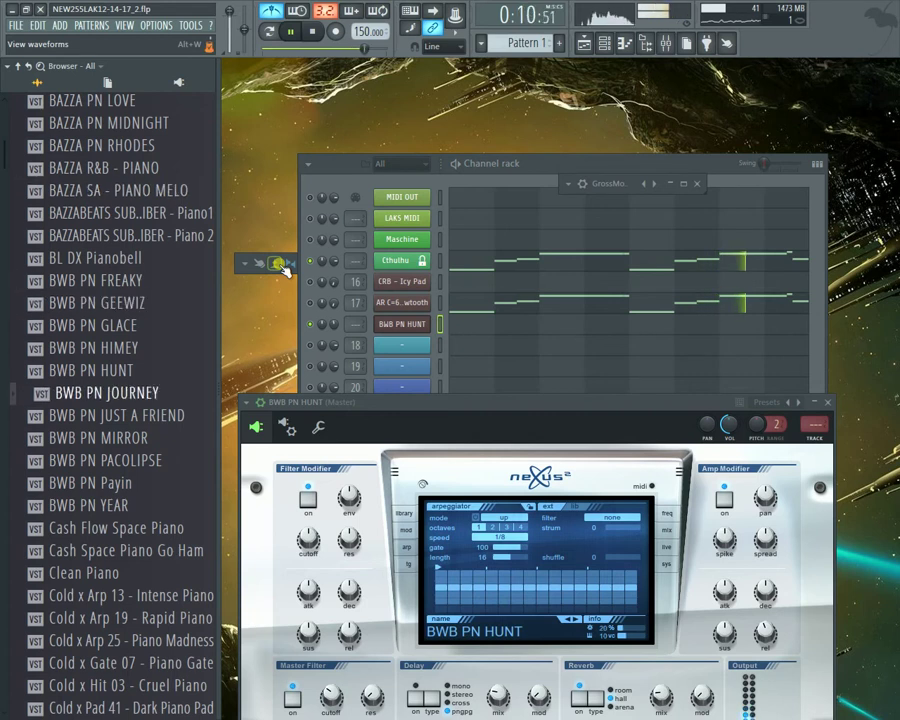
# Step: Load the BWB PN Payin preset into the piano channel, audition it from the pattern start and stop playback
pyautogui.press('Return')
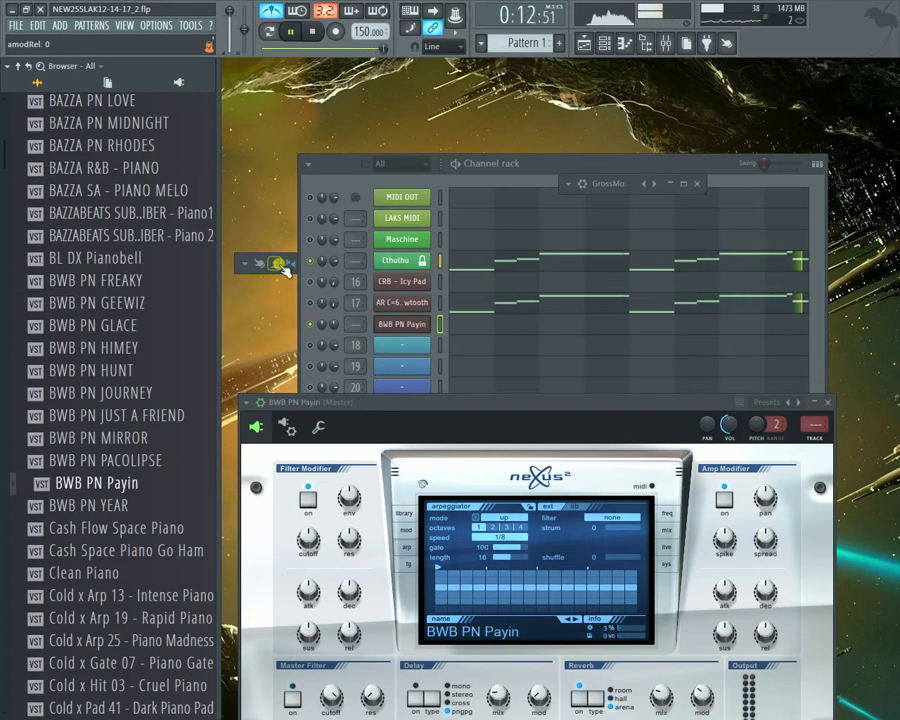
pyautogui.press('space')
pyautogui.press('space')
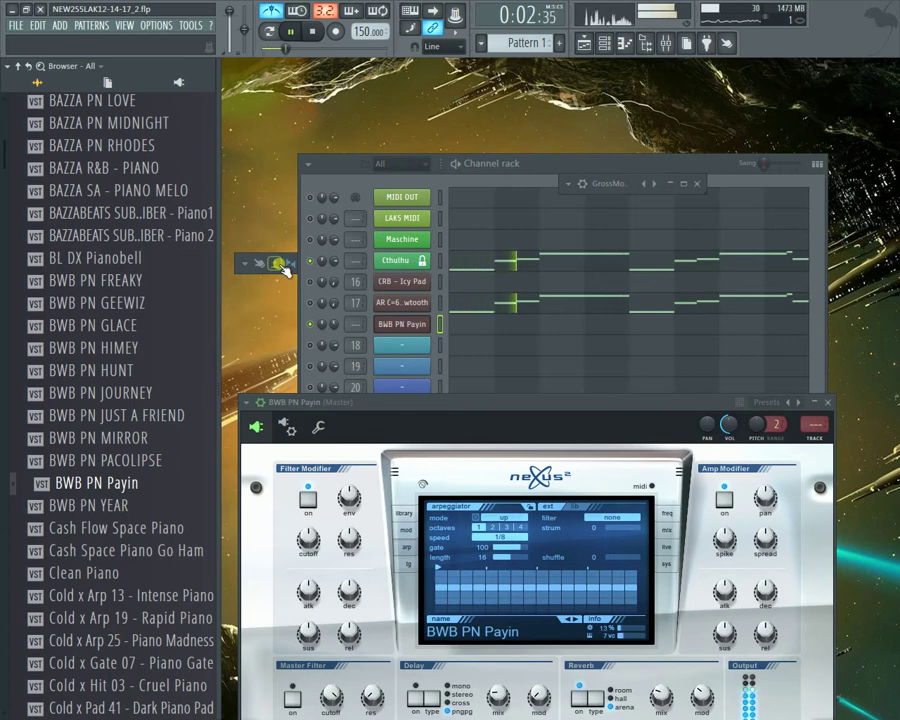
pyautogui.press('space')
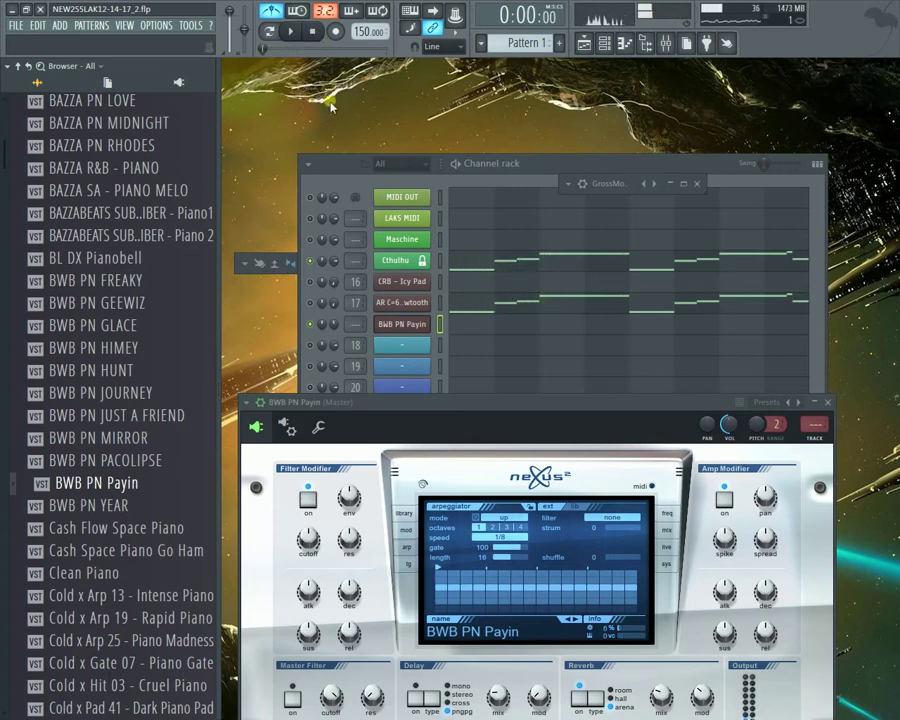
# Step: Lower the BWB PN Payin channel volume to about 18% while playing the pattern, and stop playback
pyautogui.moveTo(333, 327); pyautogui.dragTo(333, 400)
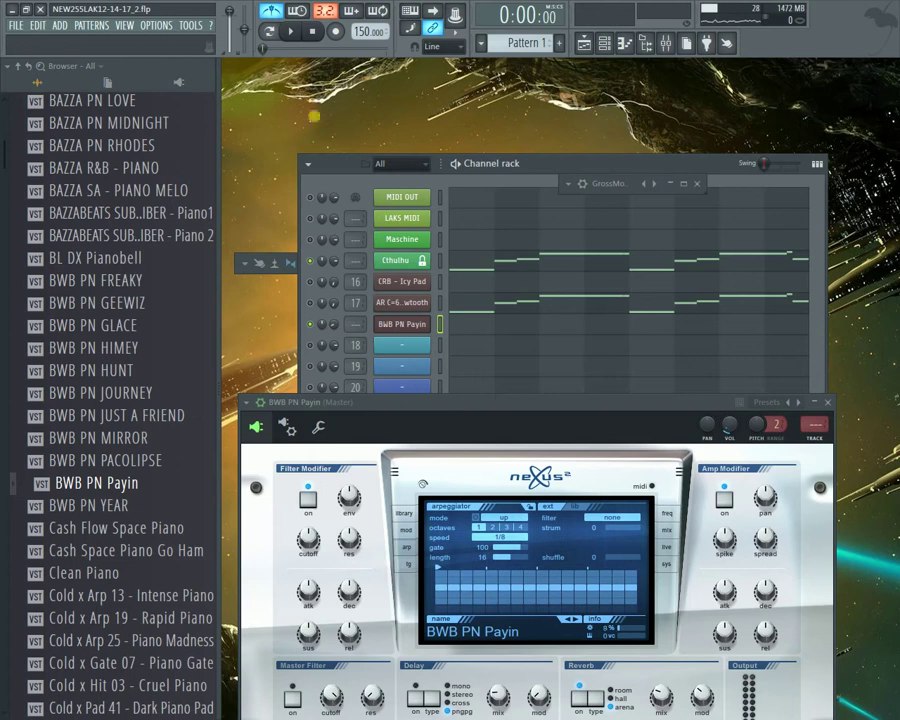
pyautogui.press('space')
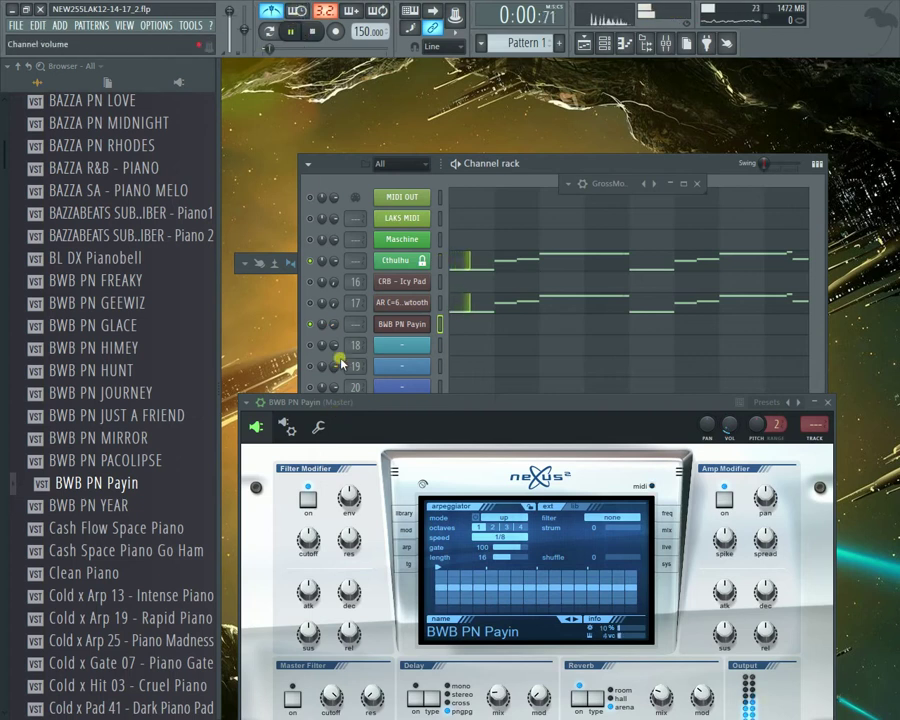
pyautogui.moveTo(334, 324); pyautogui.dragTo(334, 300)
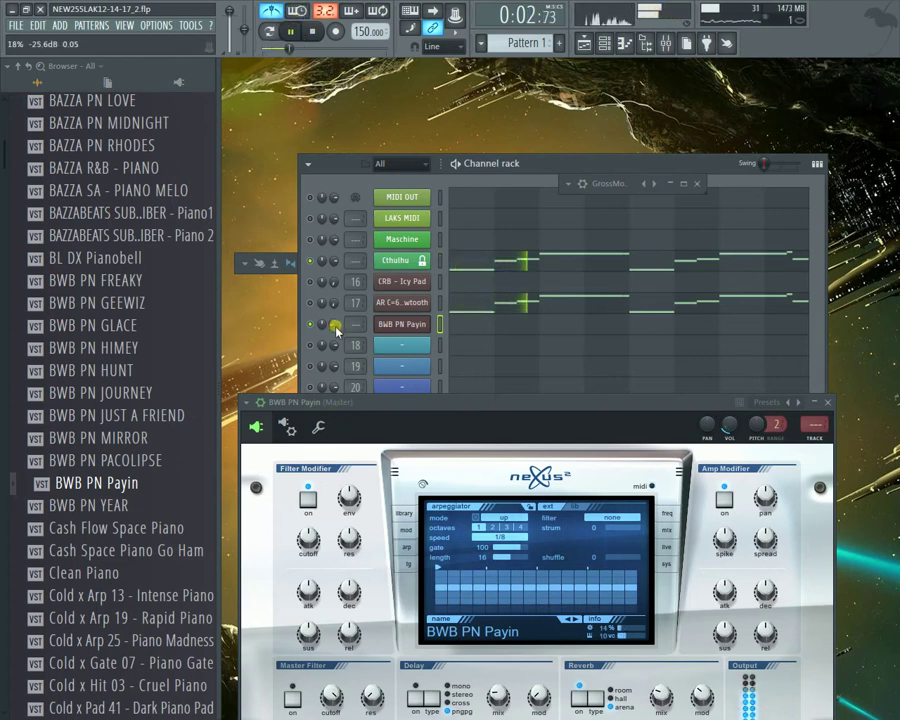
pyautogui.click(312, 33)
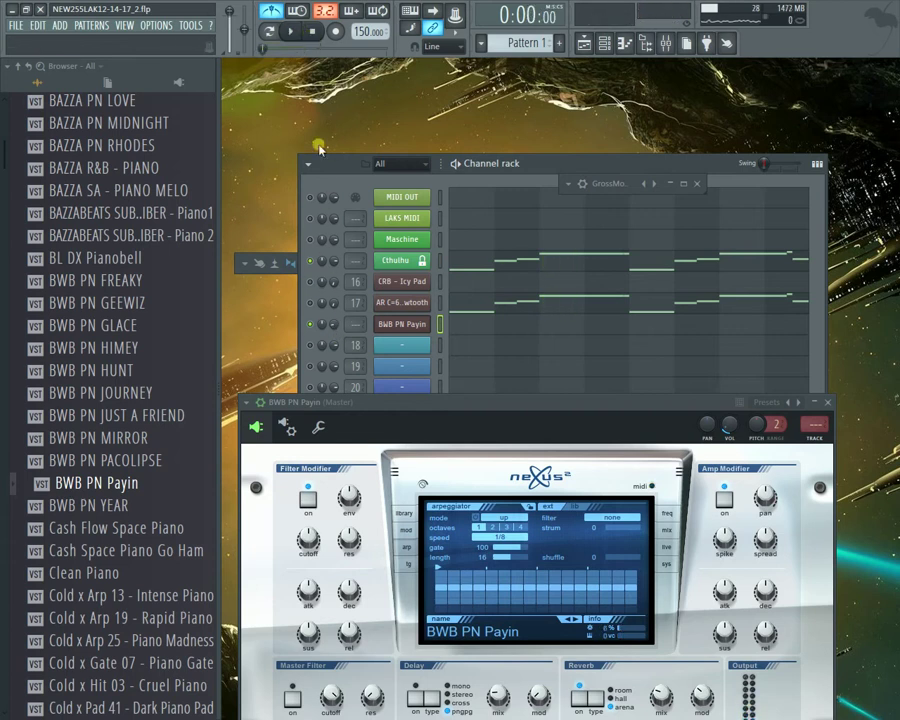
# Step: Replay the pattern, fine-tune the BWB PN Payin channel volume and stop playback
pyautogui.click(291, 31)
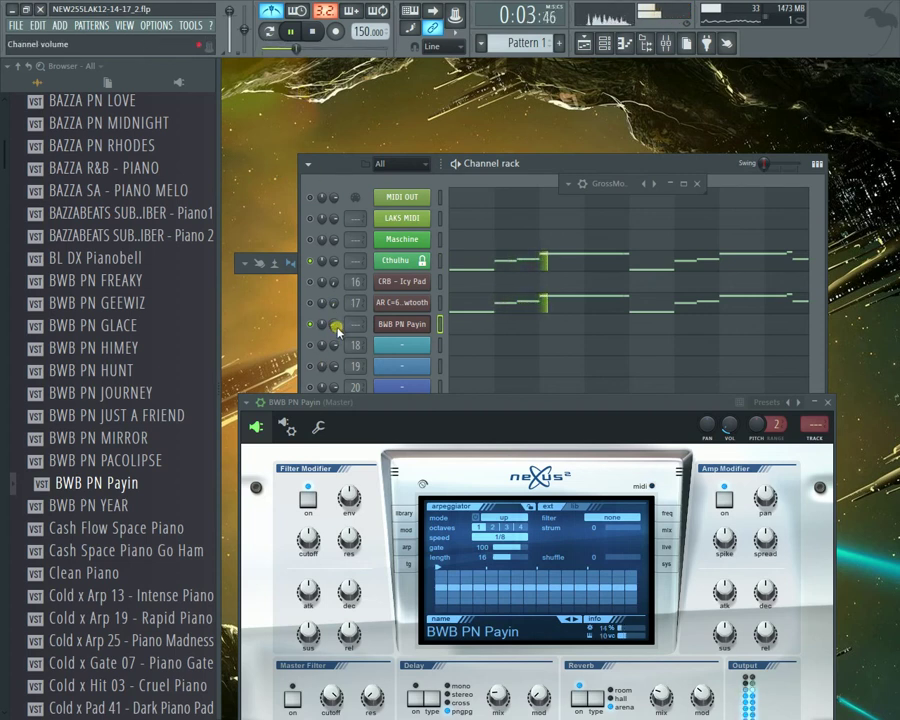
pyautogui.moveTo(337, 331); pyautogui.dragTo(337, 334)
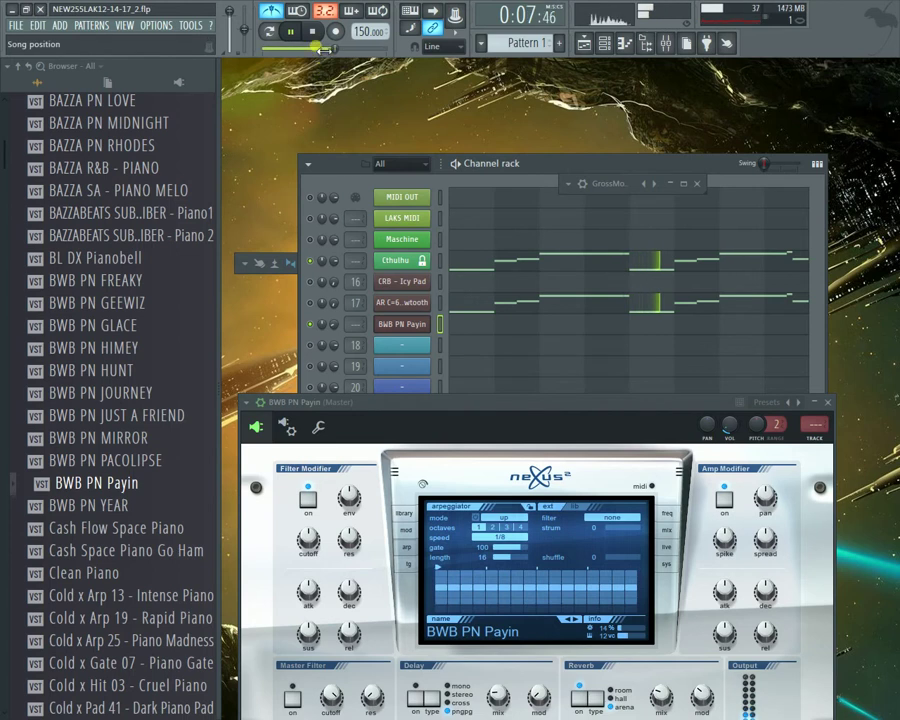
pyautogui.click(312, 32)
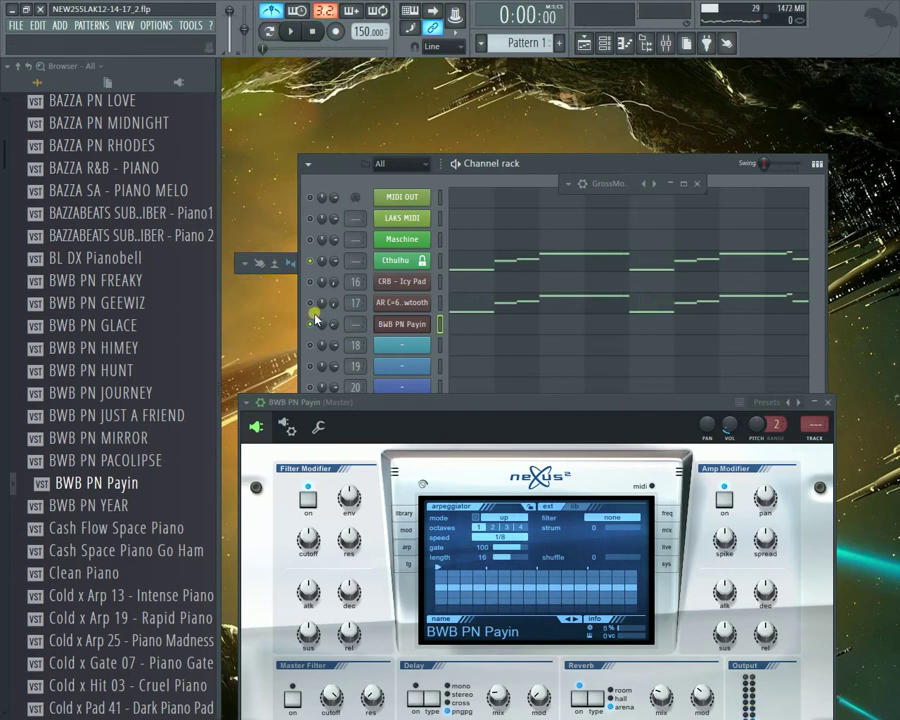
# Step: Delete the BWB PN Payin channel from the channel rack and confirm the deletion
pyautogui.rightClick(422, 322)
pyautogui.click(456, 443)
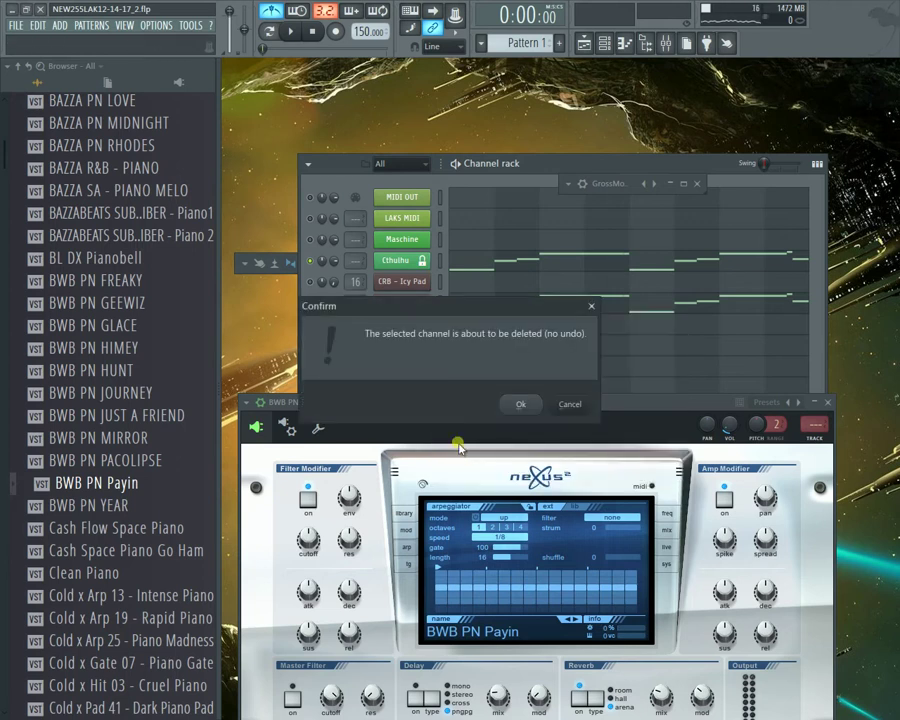
pyautogui.click(517, 404)
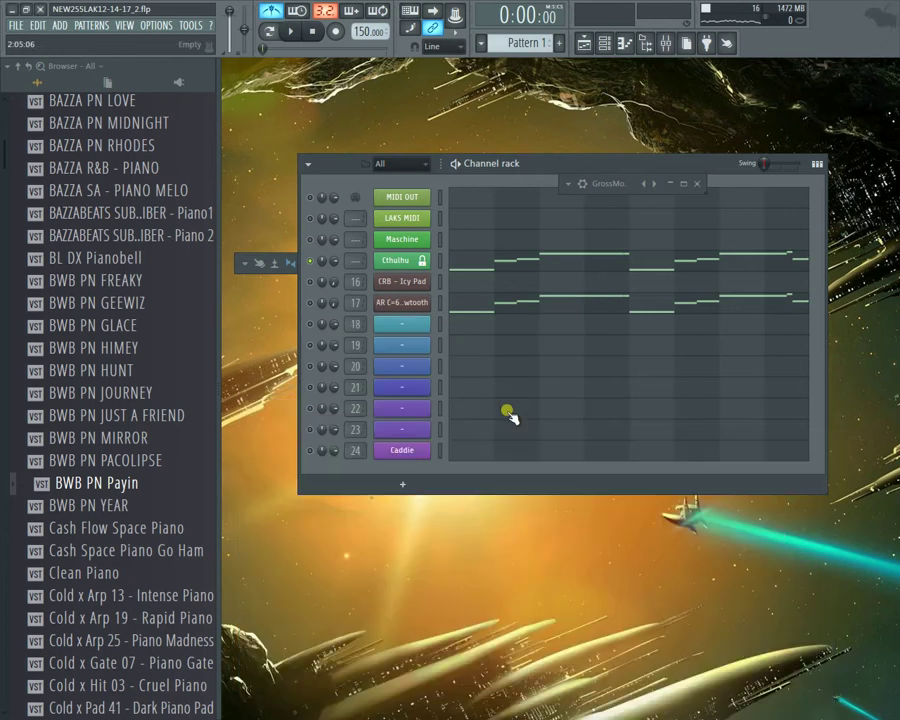
# Step: Replace the empty sampler on mixer track 18 with the Nexus.64 instrument
pyautogui.rightClick(426, 333)
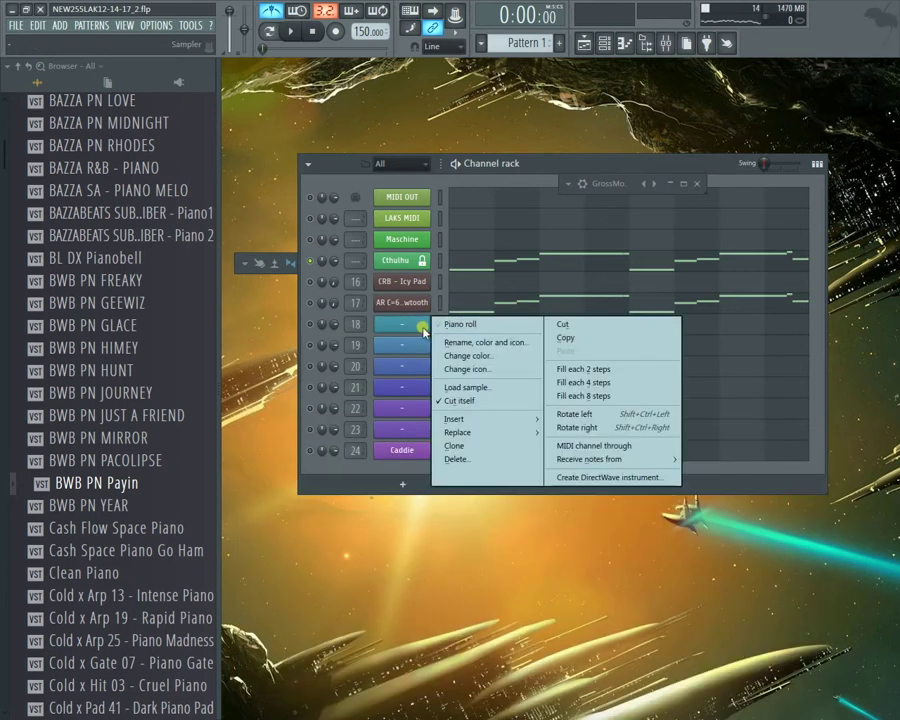
pyautogui.moveTo(490, 432)
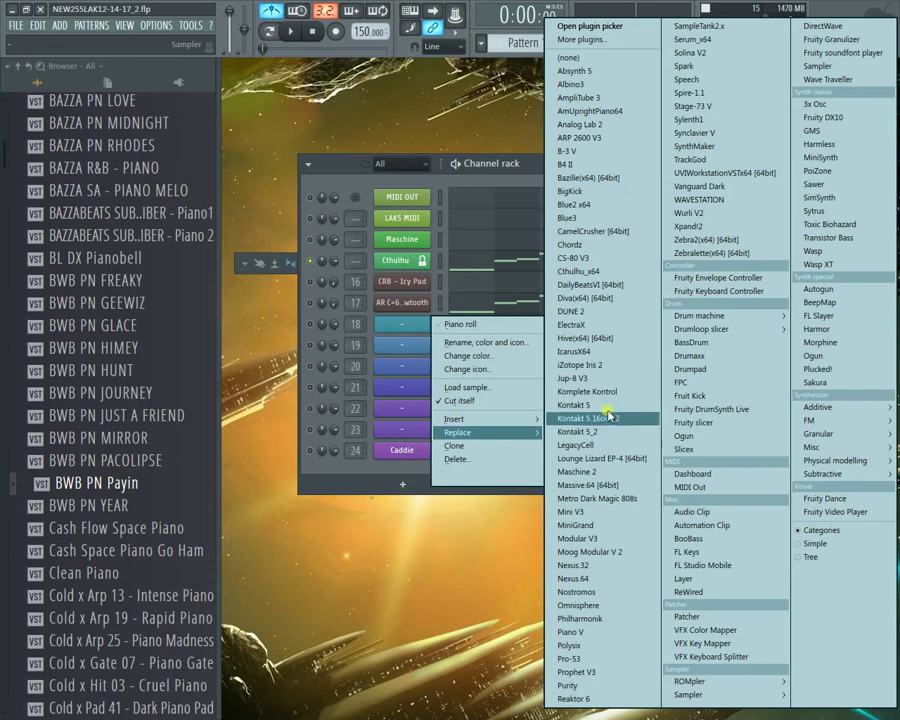
pyautogui.click(625, 579)
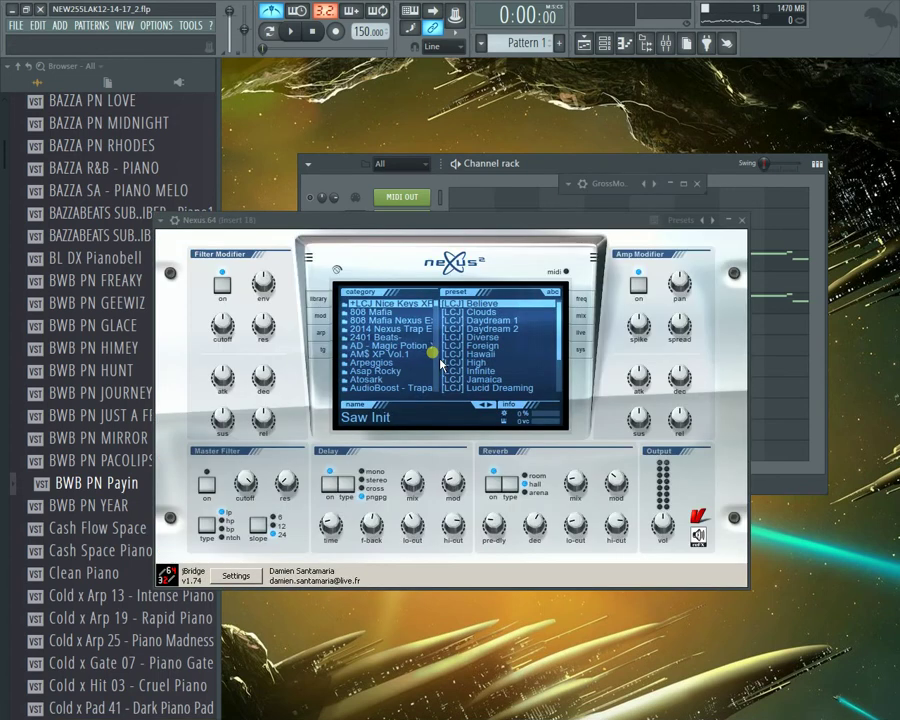
# Step: Load the BWB PN Payin preset into the new Nexus instrument and close its window
pyautogui.rightClick(130, 485)
pyautogui.click(158, 485)
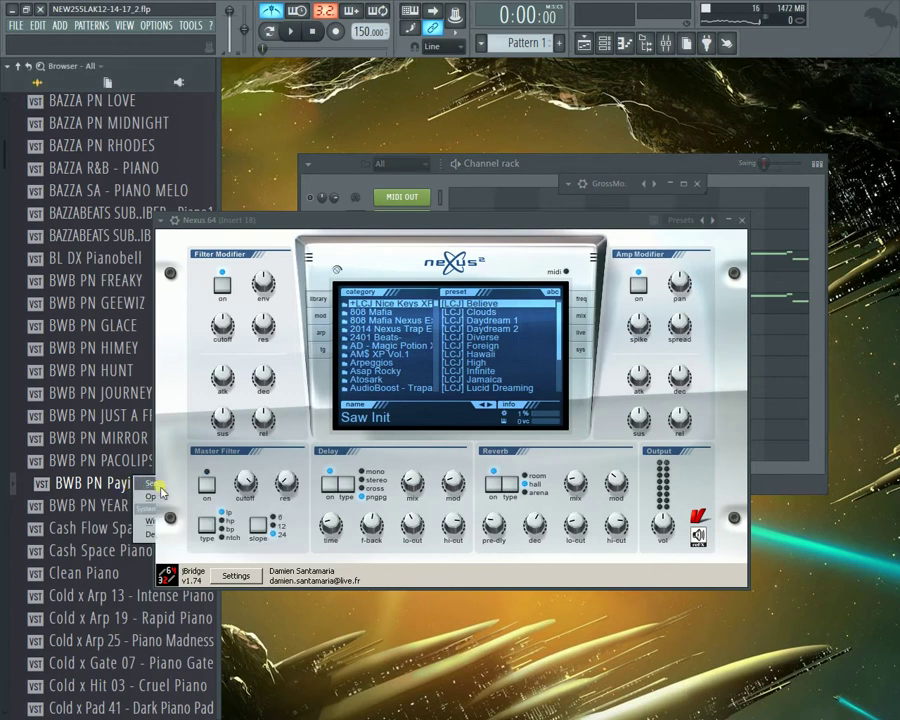
pyautogui.click(745, 220)
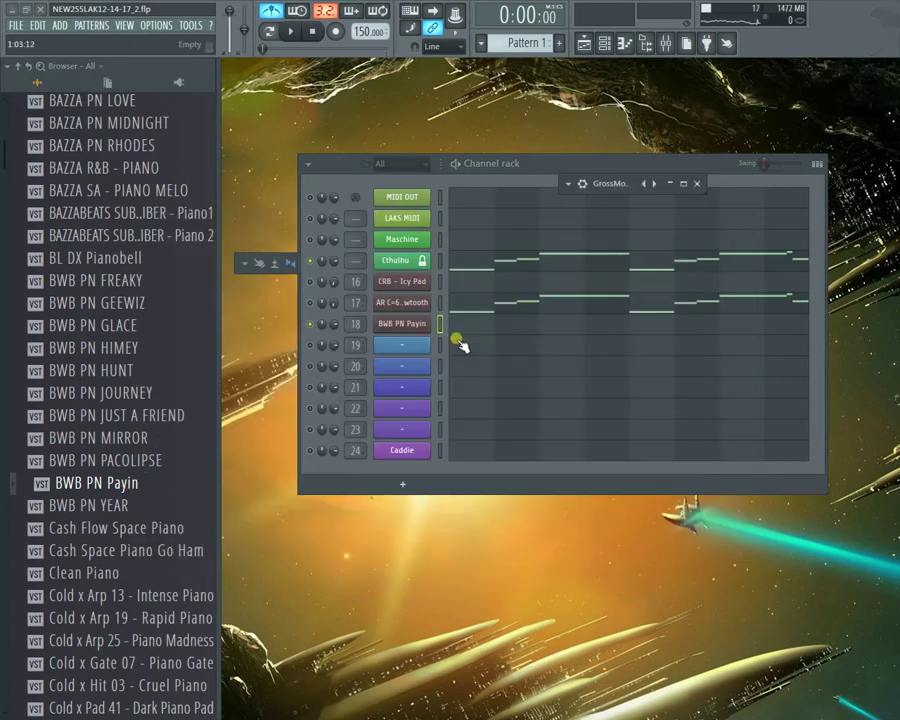
# Step: Set the MIDI input port in the BWB PN Payin plugin's wrapper settings and close the plugin
pyautogui.click(404, 325)
pyautogui.click(176, 220)
pyautogui.click(208, 260)
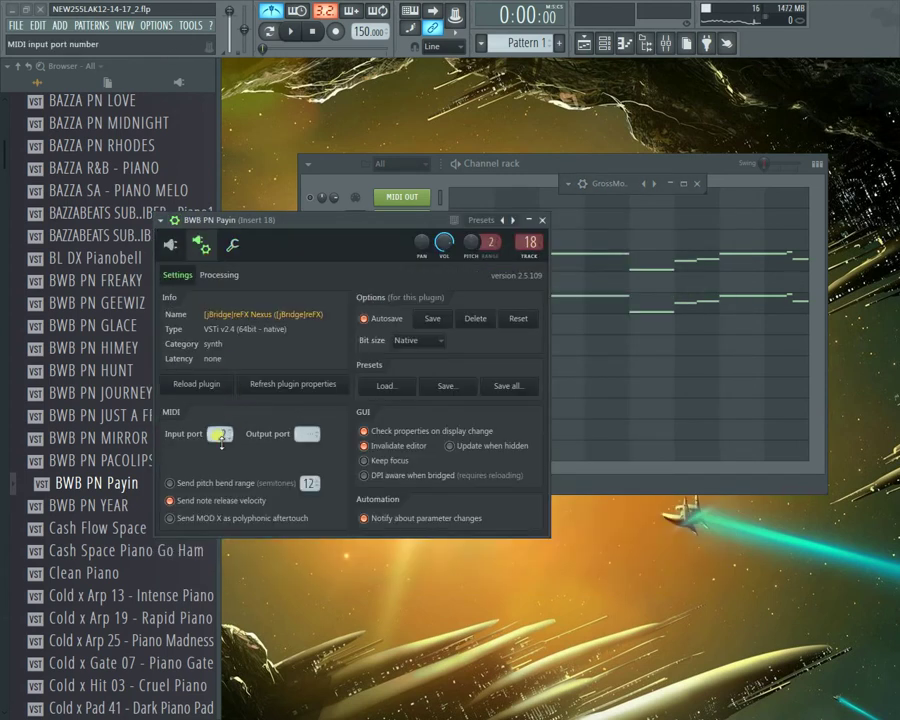
pyautogui.click(171, 246)
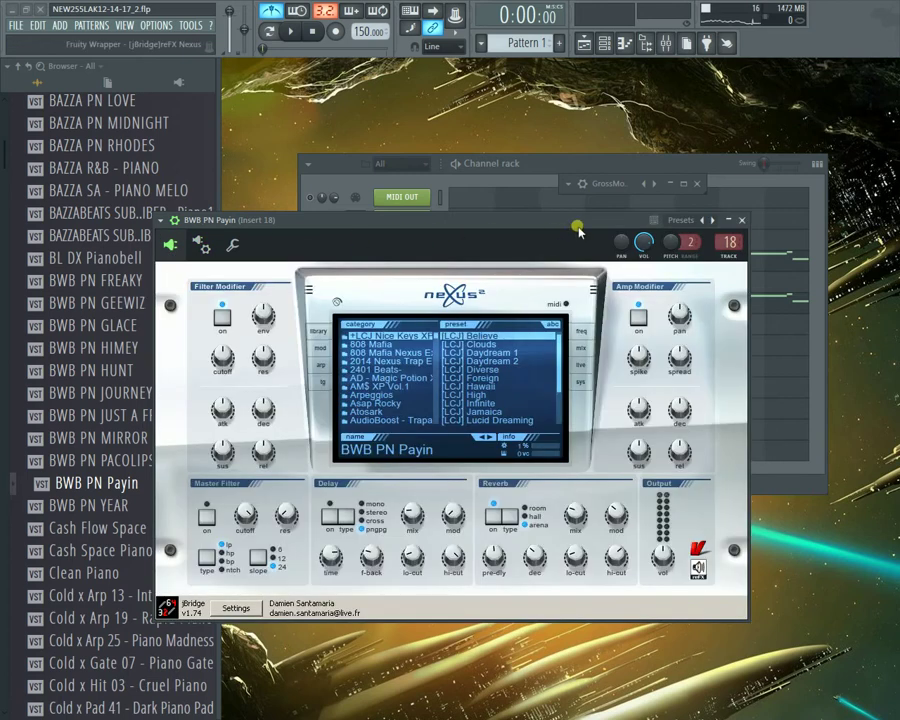
pyautogui.click(738, 221)
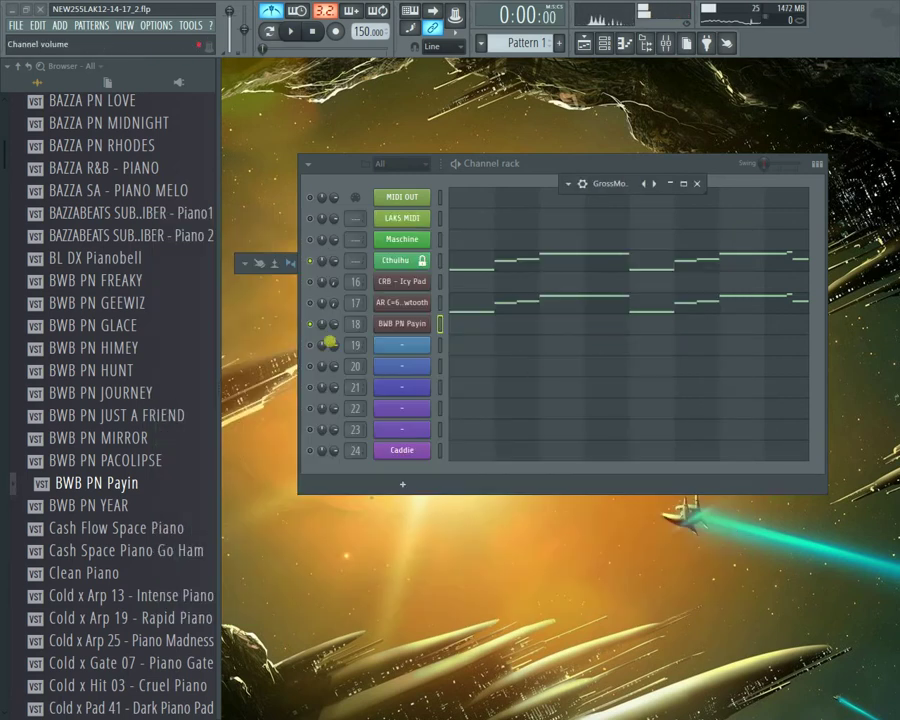
# Step: Adjust the BWB PN Payin channel's volume while playing the pattern
pyautogui.moveTo(333, 324); pyautogui.dragTo(333, 380)
pyautogui.press('space')
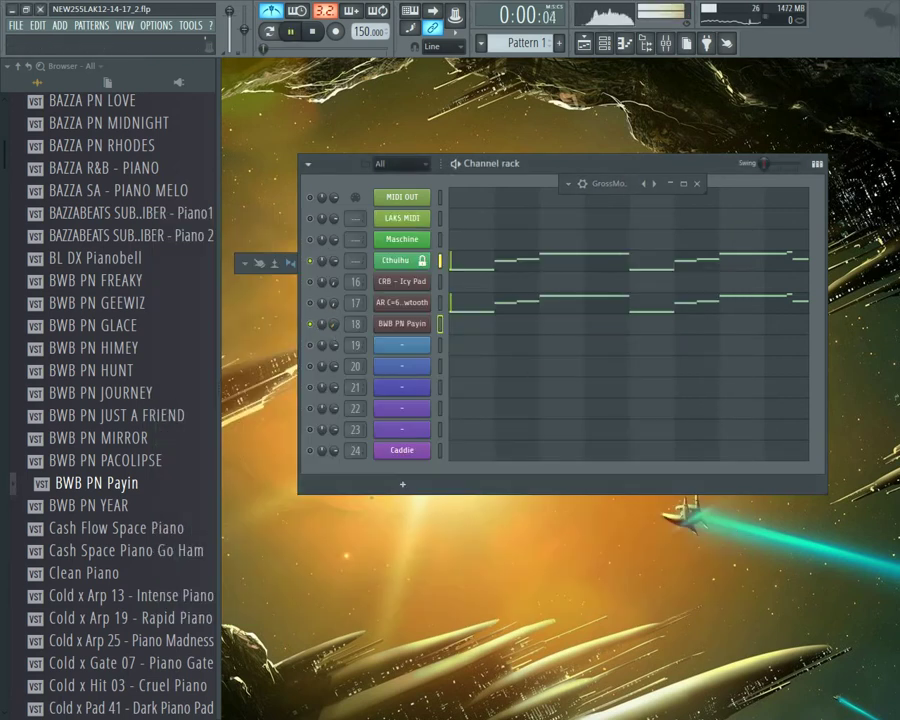
pyautogui.moveTo(333, 324); pyautogui.dragTo(323, 293)
pyautogui.press('space')
# Step: Unmute the AR C=64 Sawtooth channel, pan it about 22% right and adjust its volume during playback
pyautogui.click(312, 303)
pyautogui.press('space')
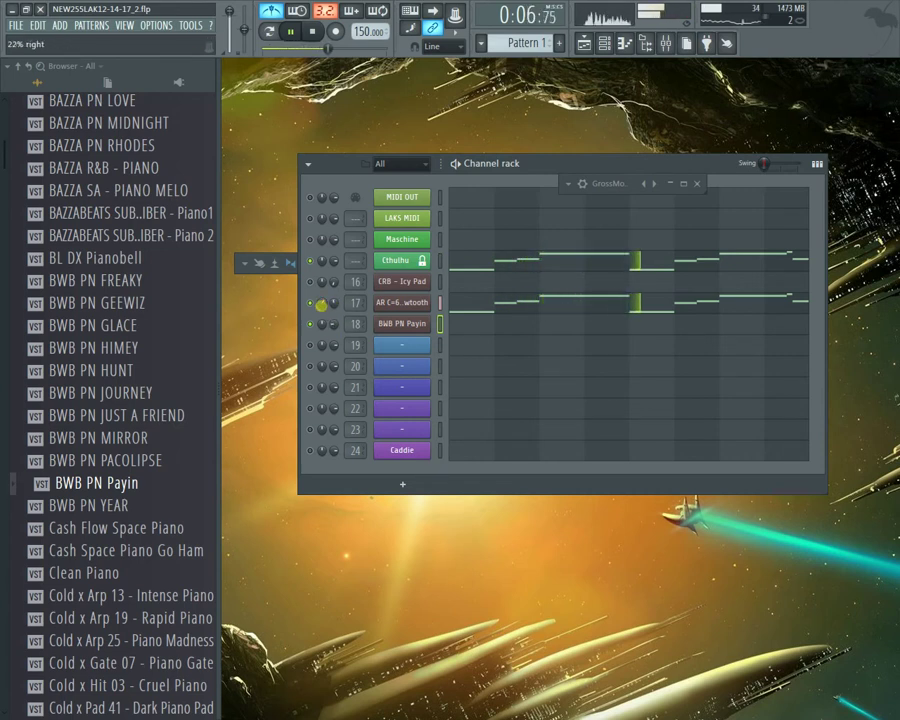
pyautogui.press('space')
pyautogui.press('space')
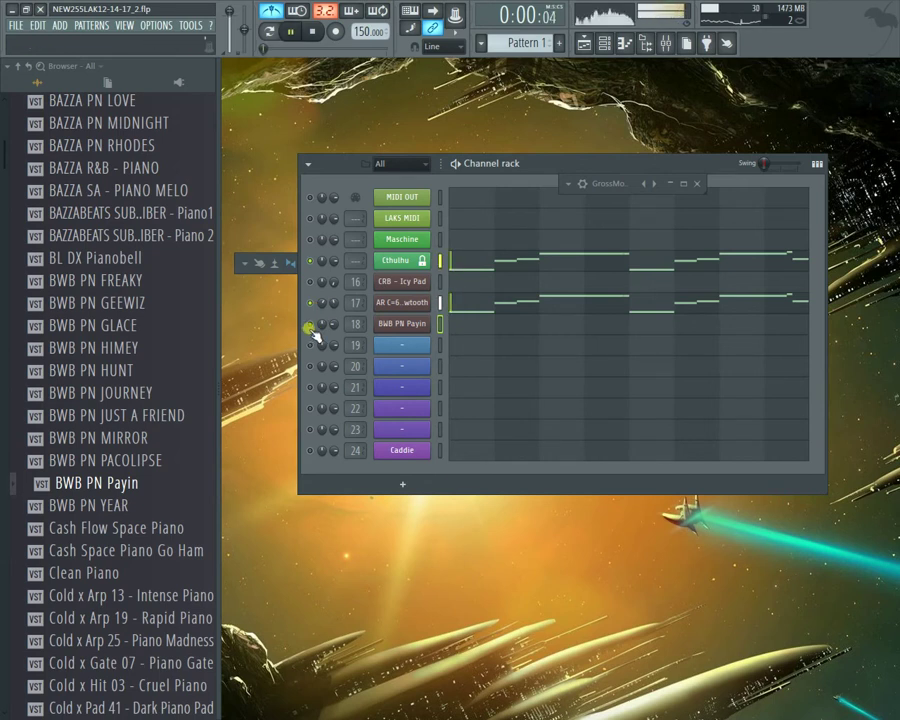
pyautogui.moveTo(334, 303); pyautogui.dragTo(334, 320)
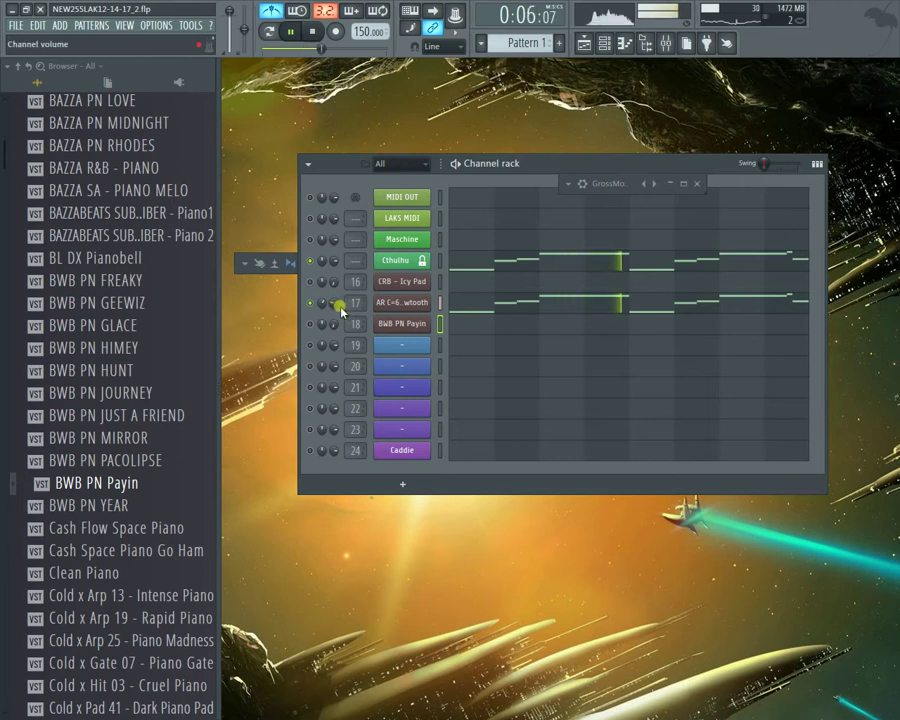
# Step: Review the AR C=64 Sawtooth notes in the piano roll and listen to the pattern
pyautogui.rightClick(405, 302)
pyautogui.press('space')
pyautogui.click(450, 302)
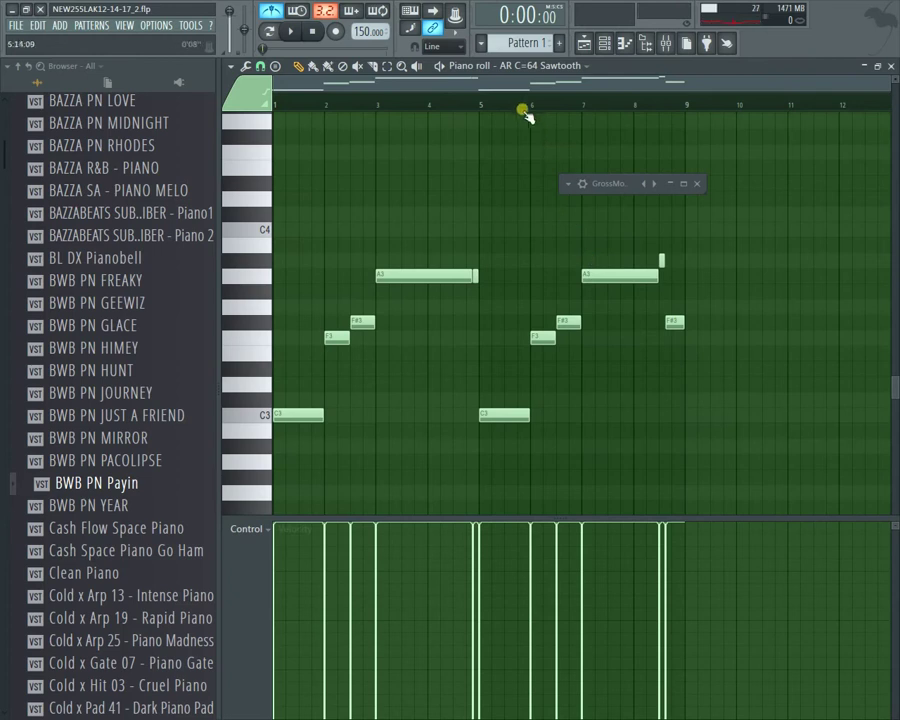
pyautogui.press('space')
pyautogui.click(891, 66)
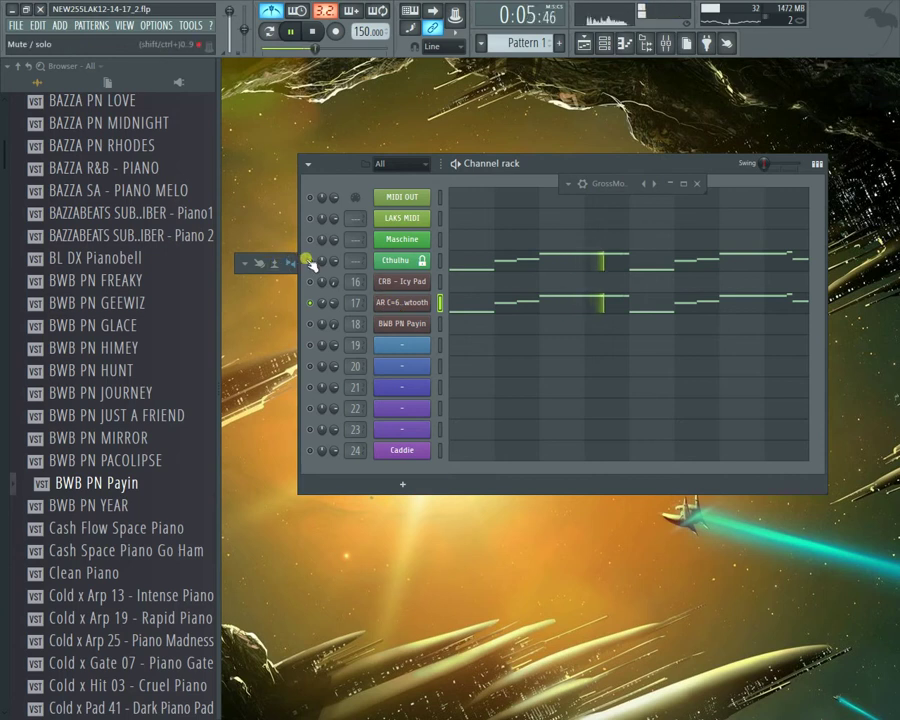
pyautogui.press('space')
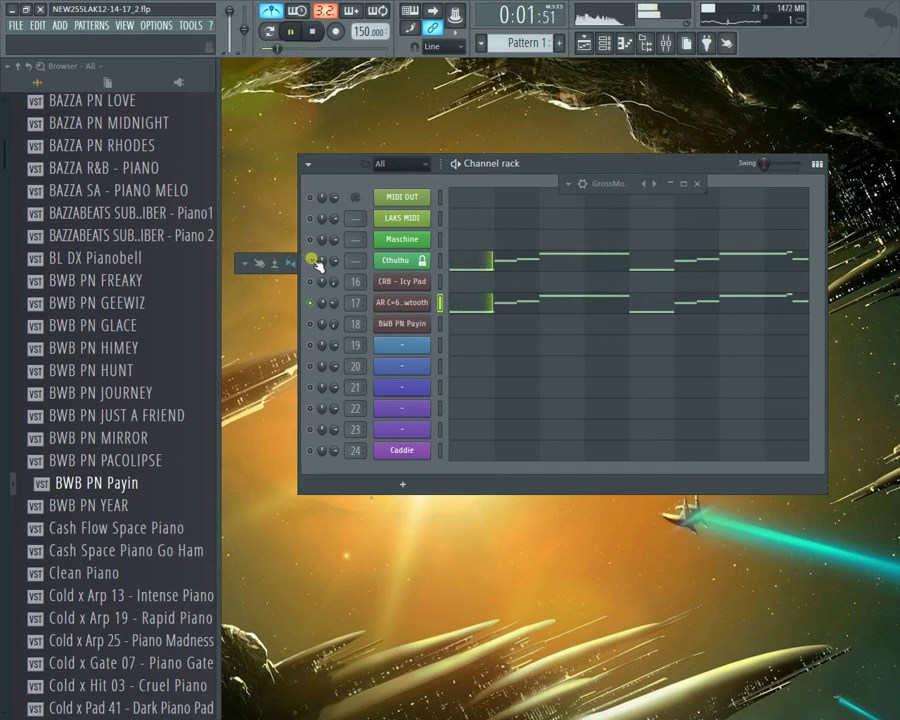
# Step: Examine the arpeggiator settings of the AR C=64 Sawtooth instrument and play the pattern
pyautogui.click(418, 305)
pyautogui.press('space')
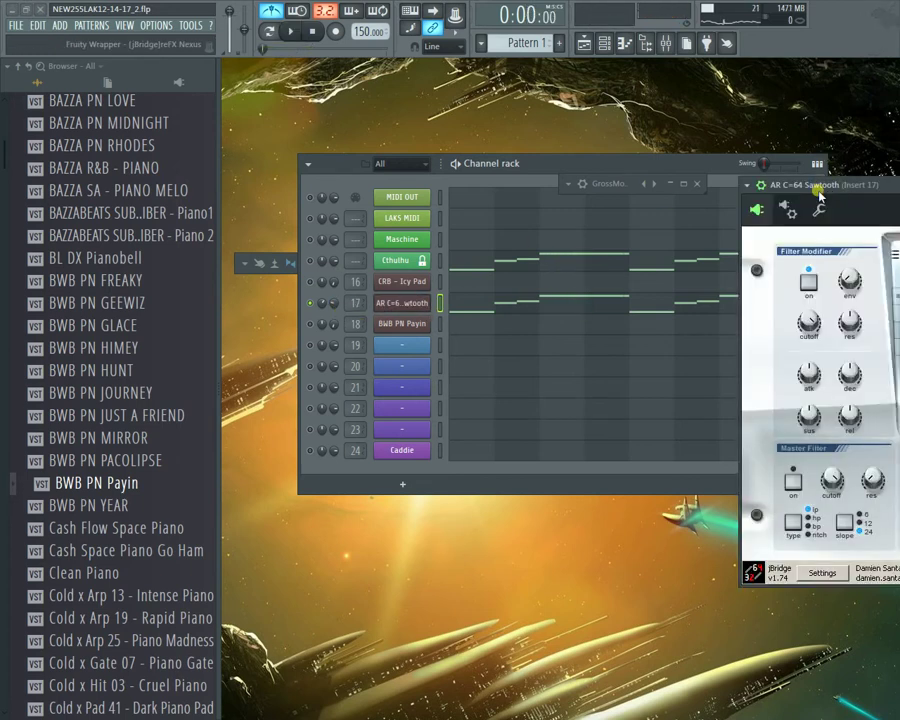
pyautogui.moveTo(832, 190); pyautogui.dragTo(337, 127)
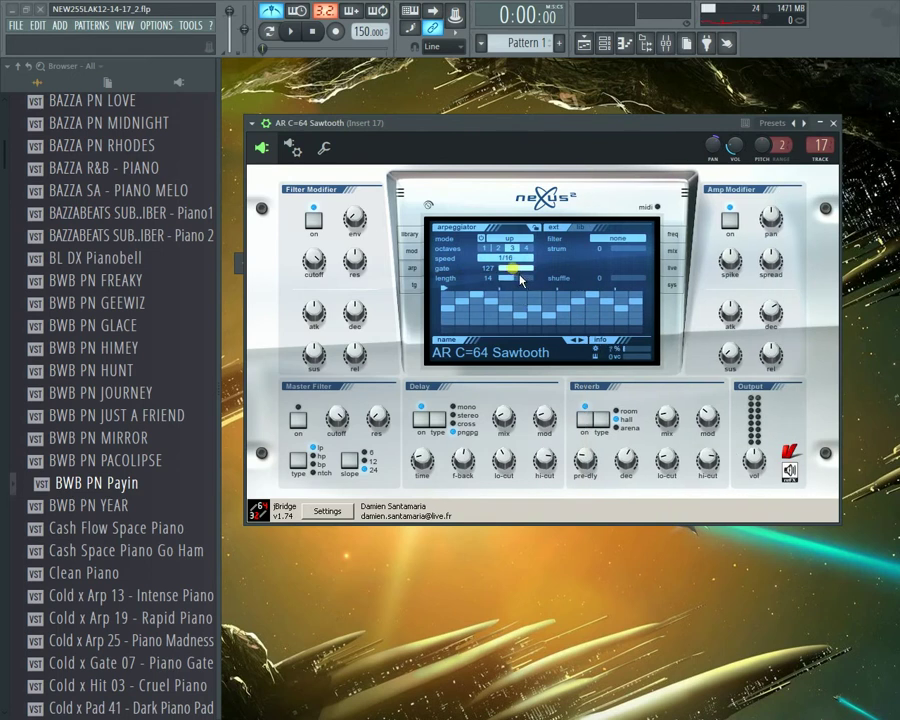
pyautogui.click(500, 278)
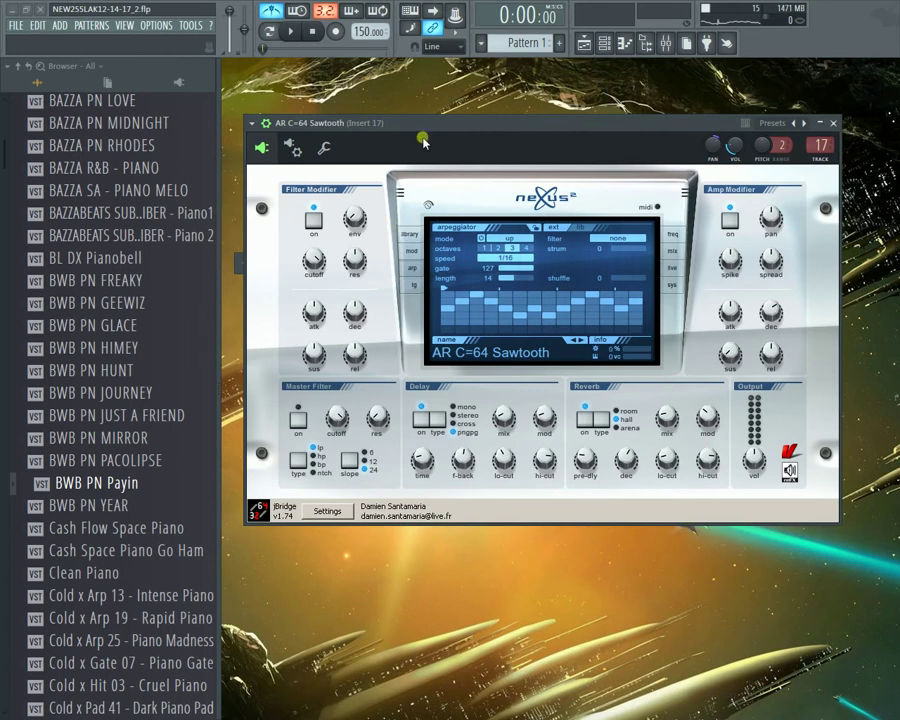
pyautogui.press('space')
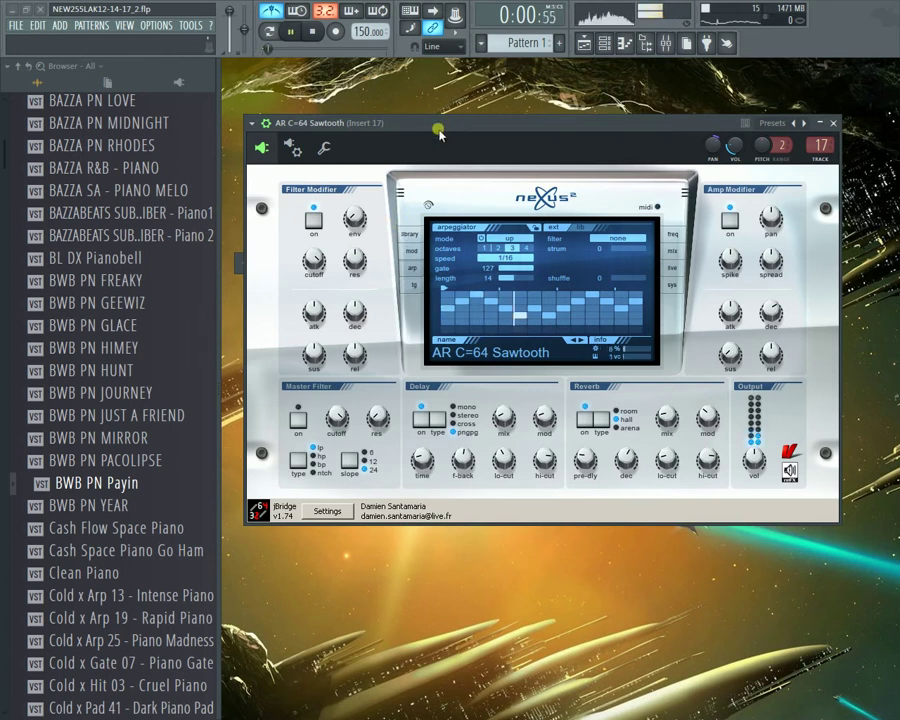
# Step: Look through the arpeggio presets in the 1.ARP folder of the Nexus content
pyautogui.click(16, 66)
pyautogui.click(135, 351)
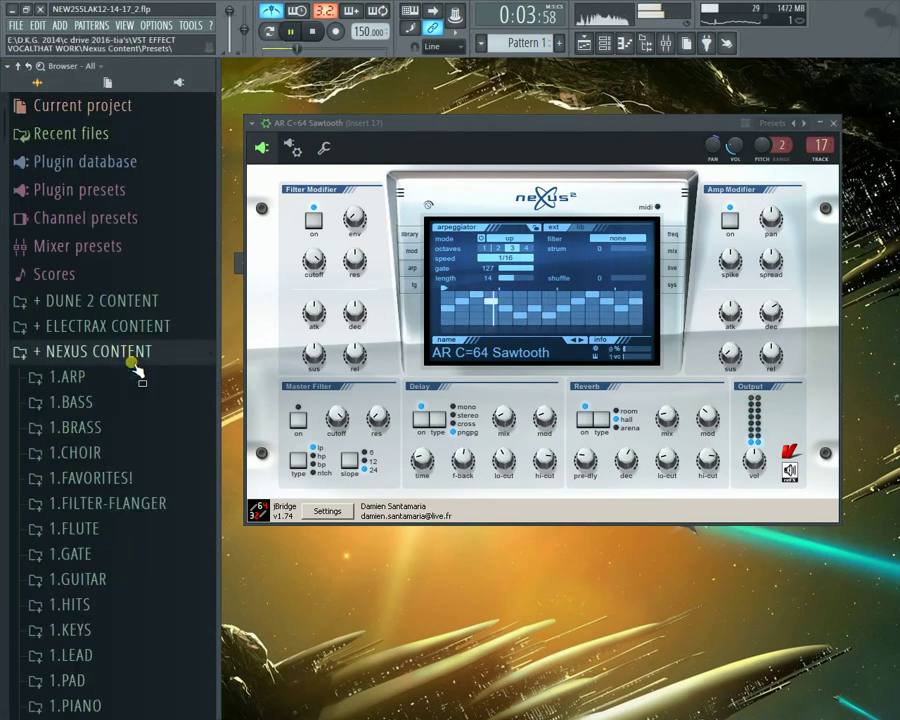
pyautogui.click(110, 380)
pyautogui.scroll(-10, 145, 455)
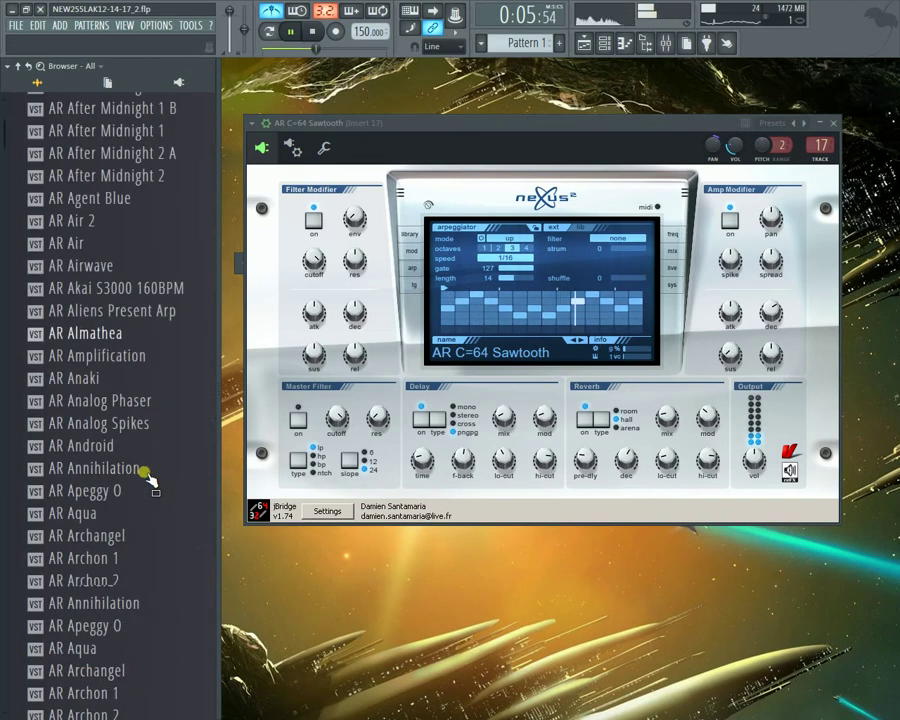
# Step: Cut the notes from the AR C=64 Sawtooth channel and listen to the pattern driven by Cthulhu
pyautogui.moveTo(636, 122); pyautogui.dragTo(561, 460)
pyautogui.press('space')
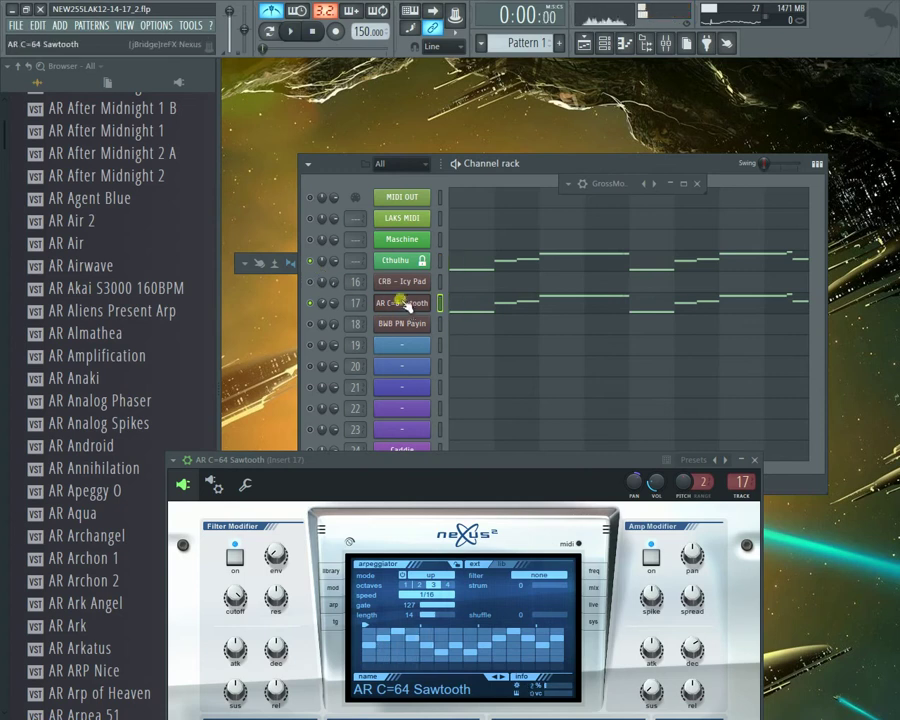
pyautogui.rightClick(413, 304)
pyautogui.click(566, 303)
pyautogui.press('space')
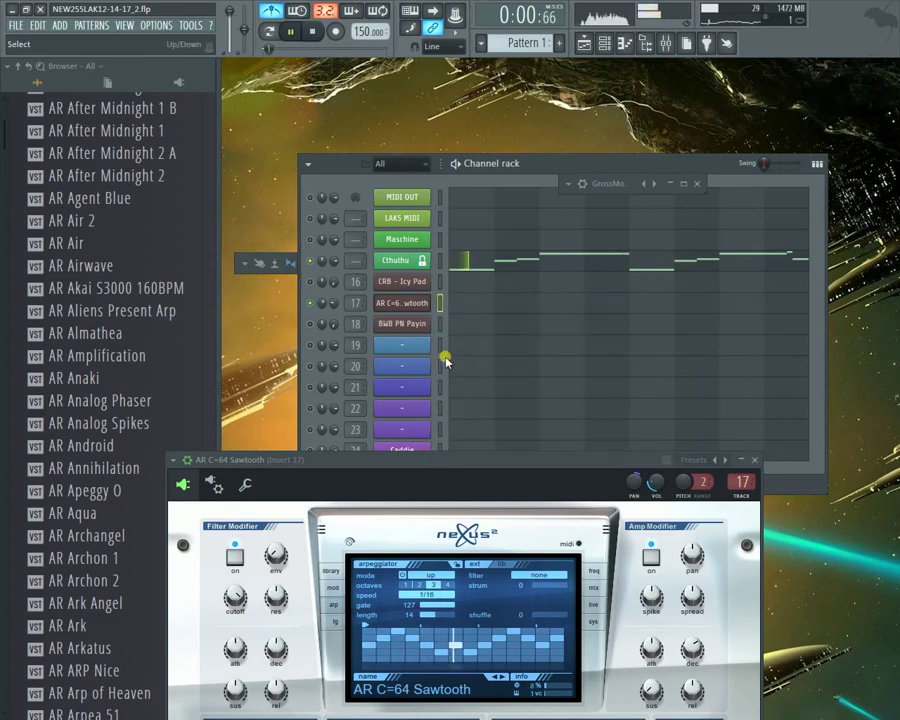
pyautogui.press('space')
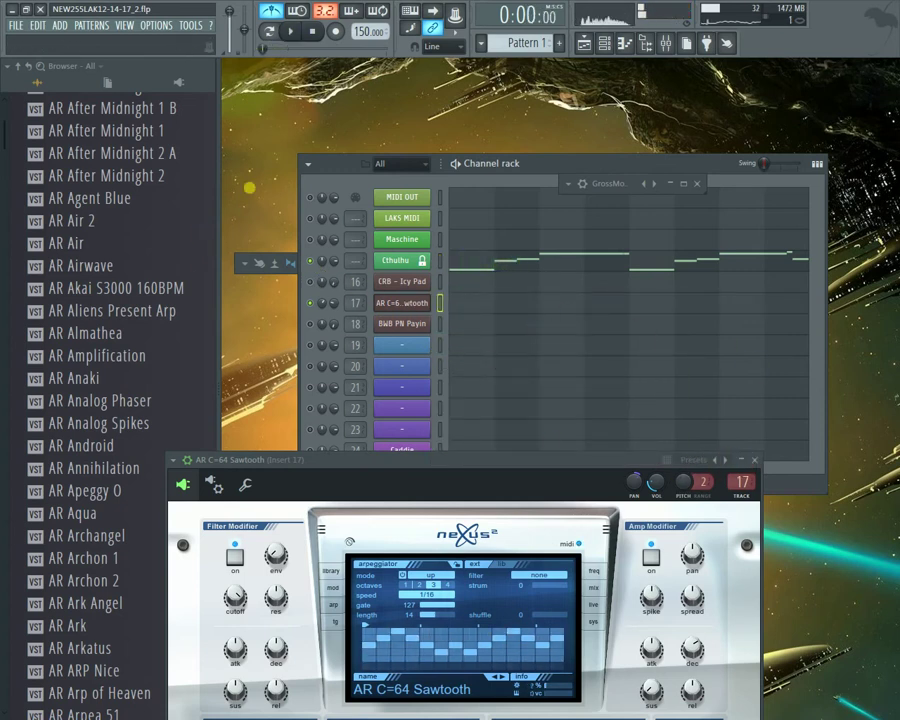
# Step: Enable the CRB - Icy Pad, AR C=64 Sawtooth and BWB PN Payin channels together
pyautogui.click(311, 303)
pyautogui.click(310, 324)
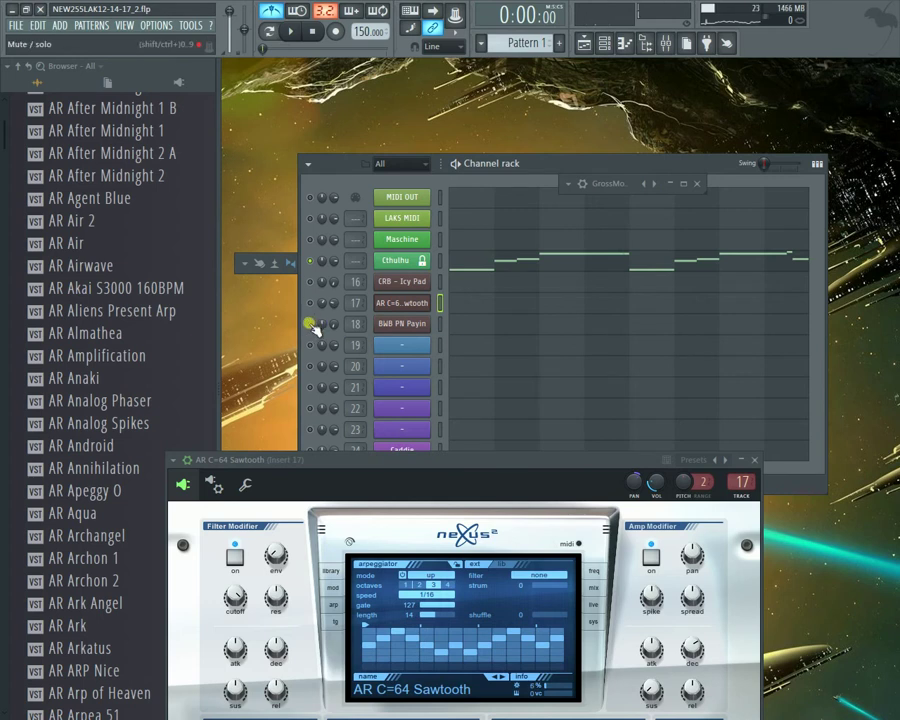
pyautogui.click(311, 302)
pyautogui.click(311, 283)
# Step: Play the layered instruments and set the CRB - Icy Pad channel's volume to about 31%
pyautogui.press('space')
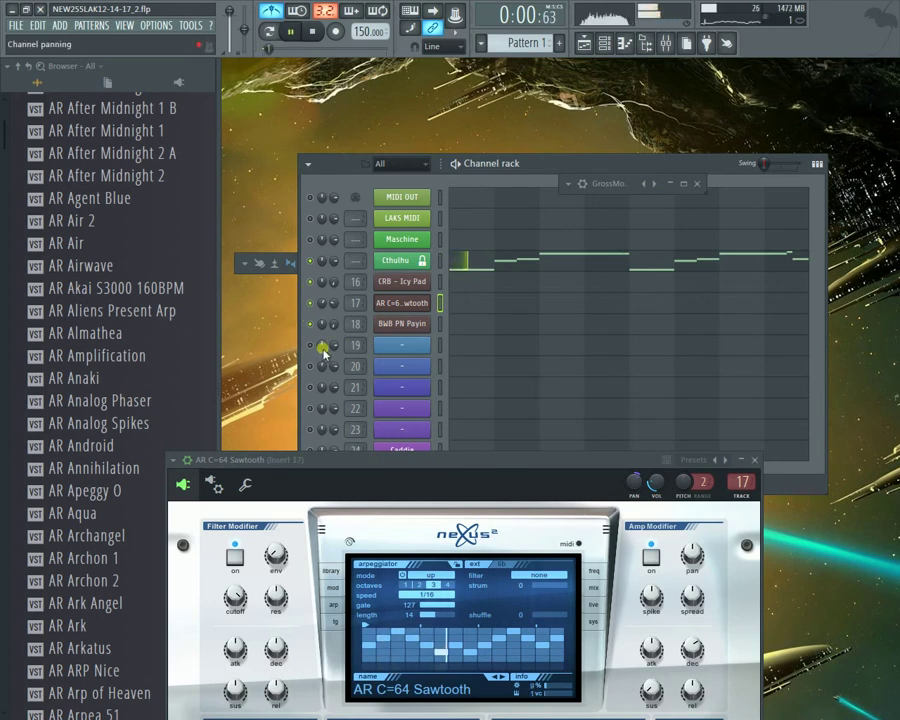
pyautogui.press('space')
pyautogui.press('space')
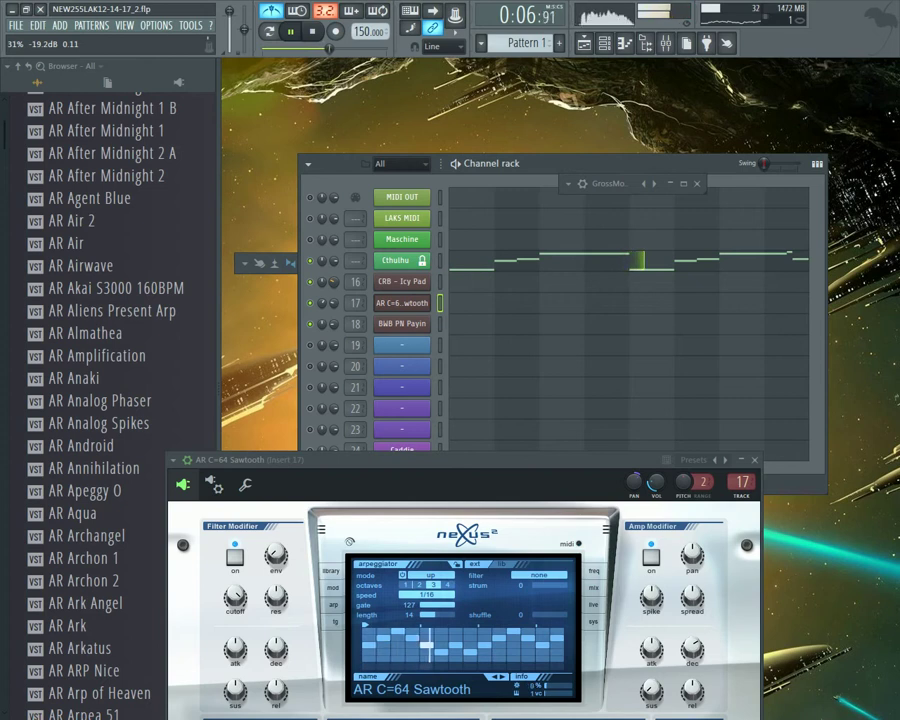
pyautogui.press('space')
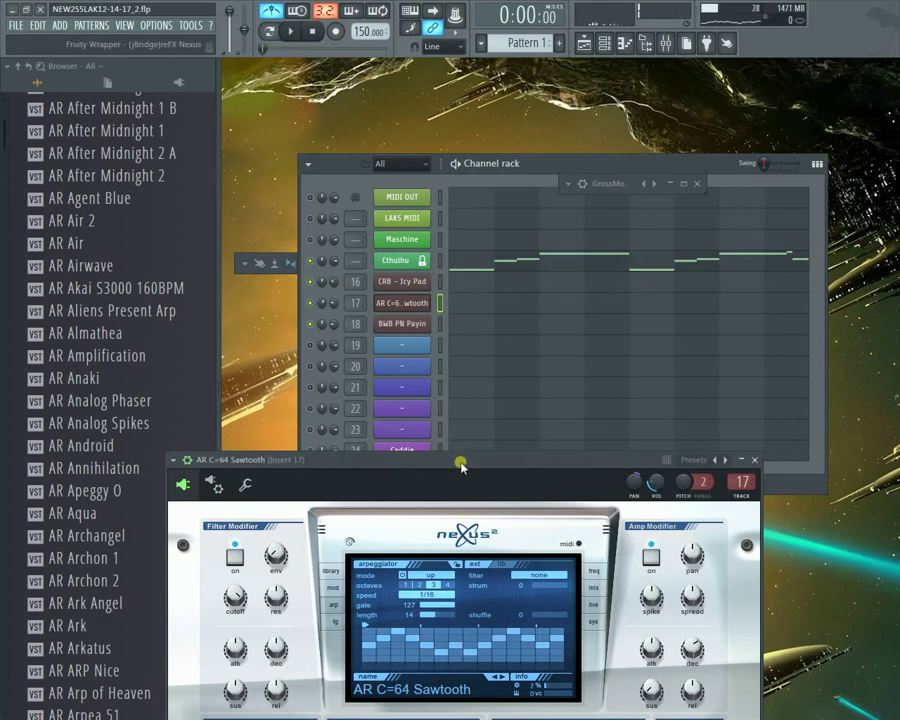
# Step: Move the AR C=64 Sawtooth window clear of channel 19 and save the project
pyautogui.moveTo(465, 460); pyautogui.dragTo(558, 400)
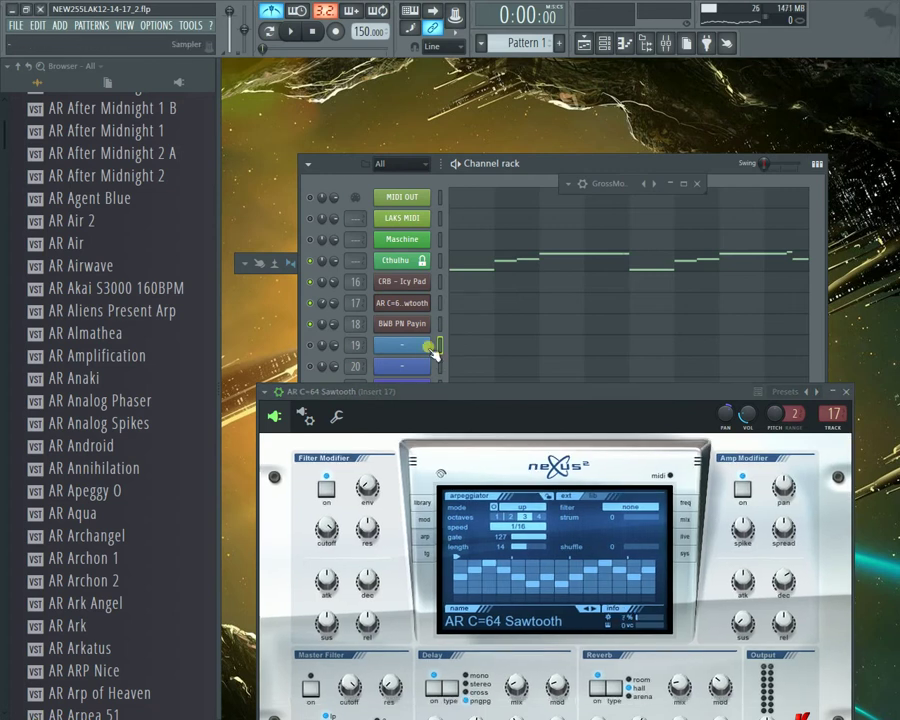
pyautogui.rightClick(412, 352)
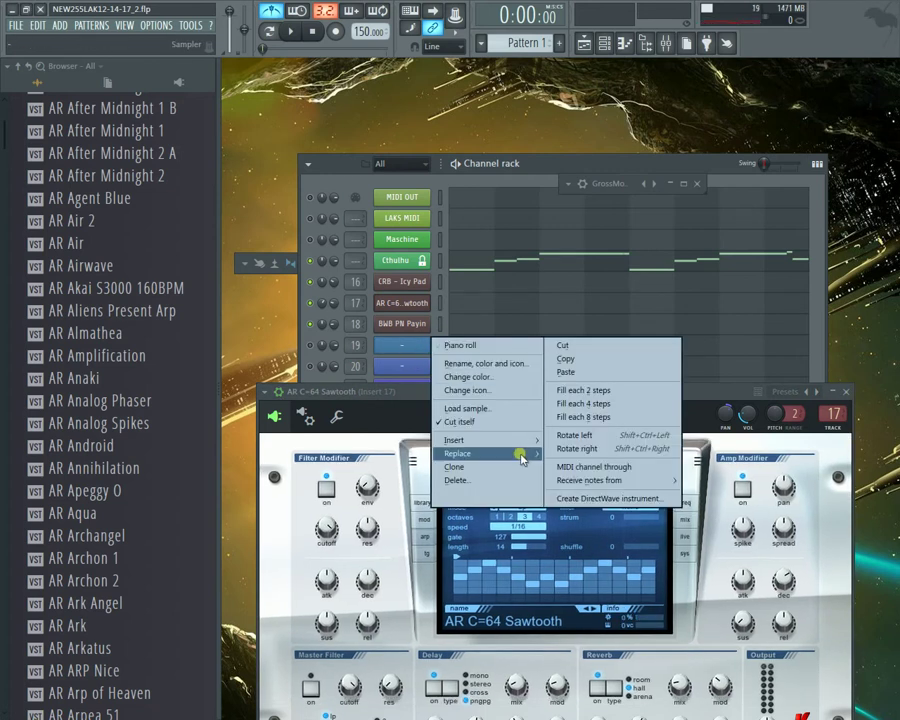
pyautogui.moveTo(524, 458)
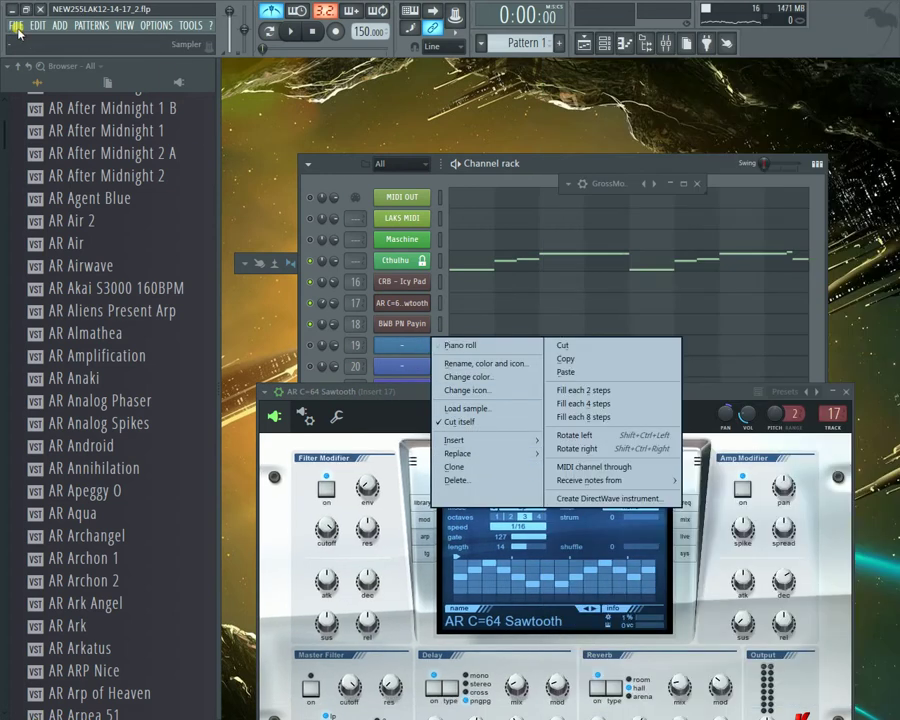
pyautogui.click(16, 25)
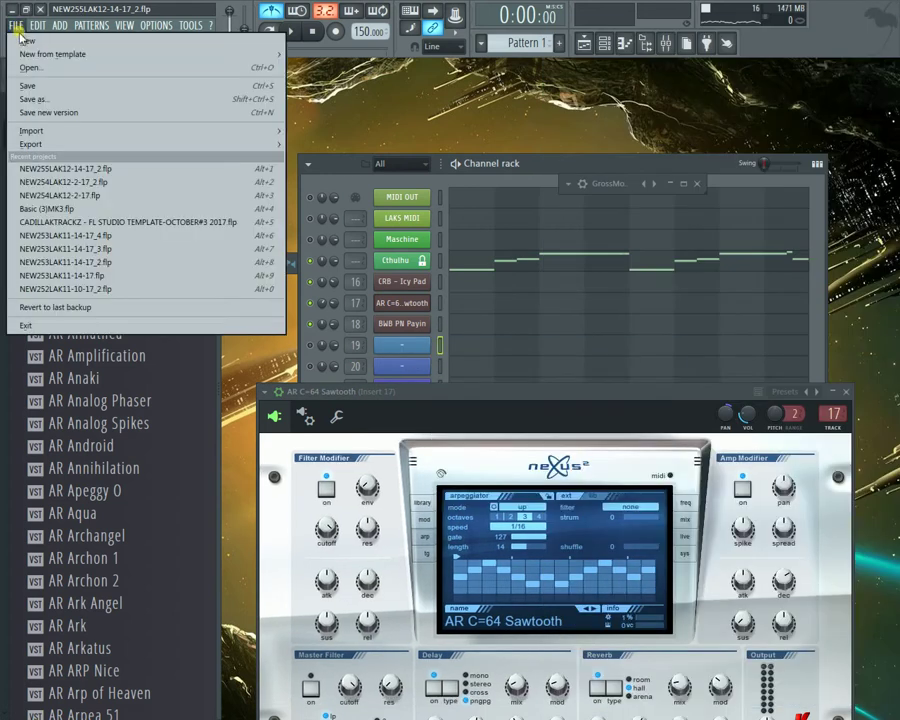
pyautogui.click(32, 88)
# Step: Replace the empty channel 19 with Omnisphere and dismiss the synth's splash screen
pyautogui.rightClick(395, 350)
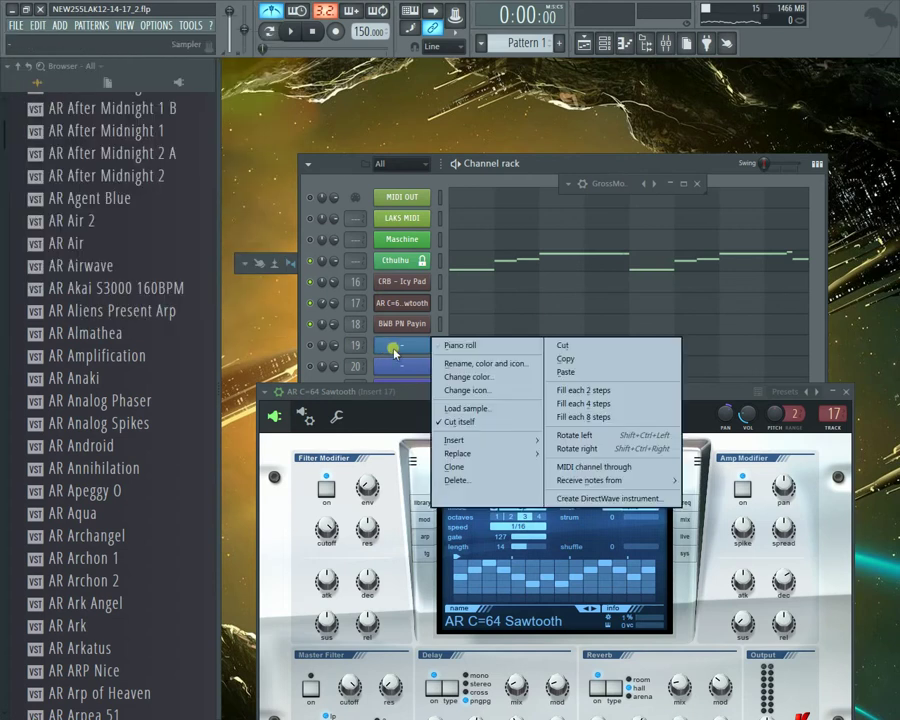
pyautogui.moveTo(452, 443)
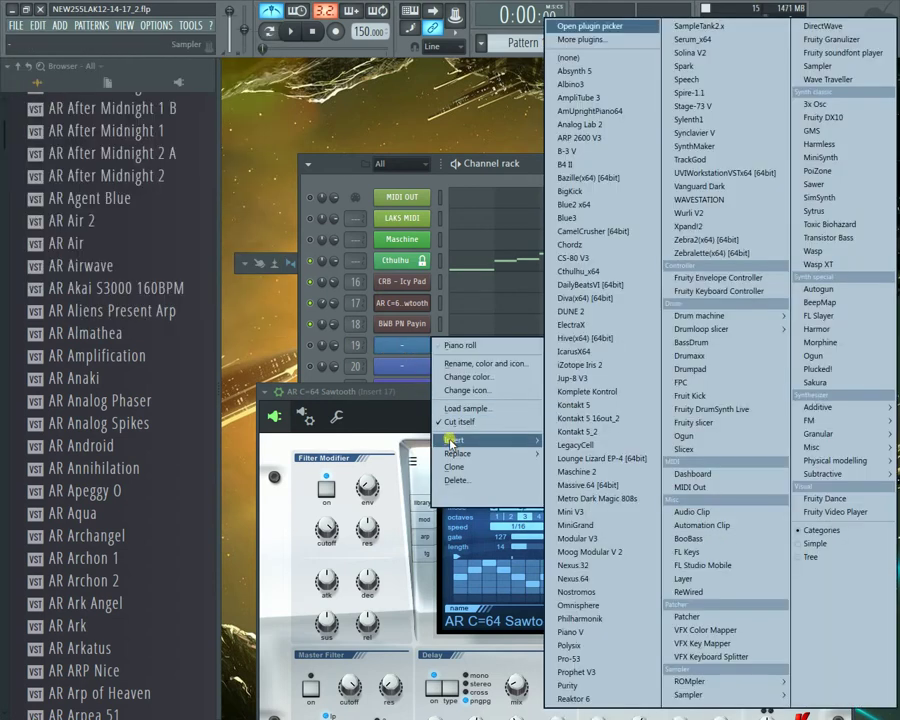
pyautogui.click(455, 115)
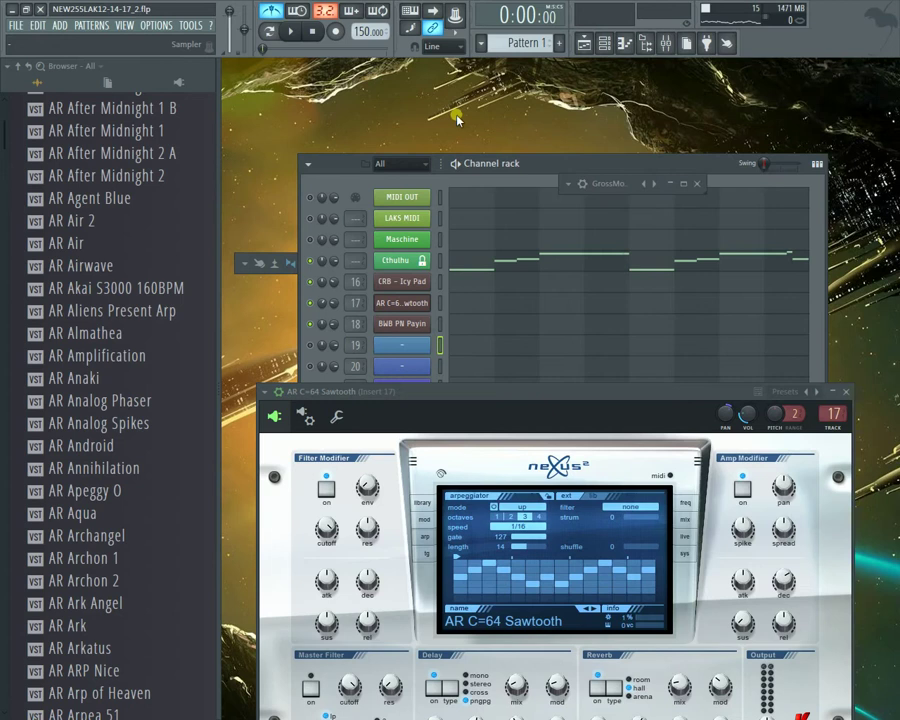
pyautogui.rightClick(418, 349)
pyautogui.moveTo(505, 454)
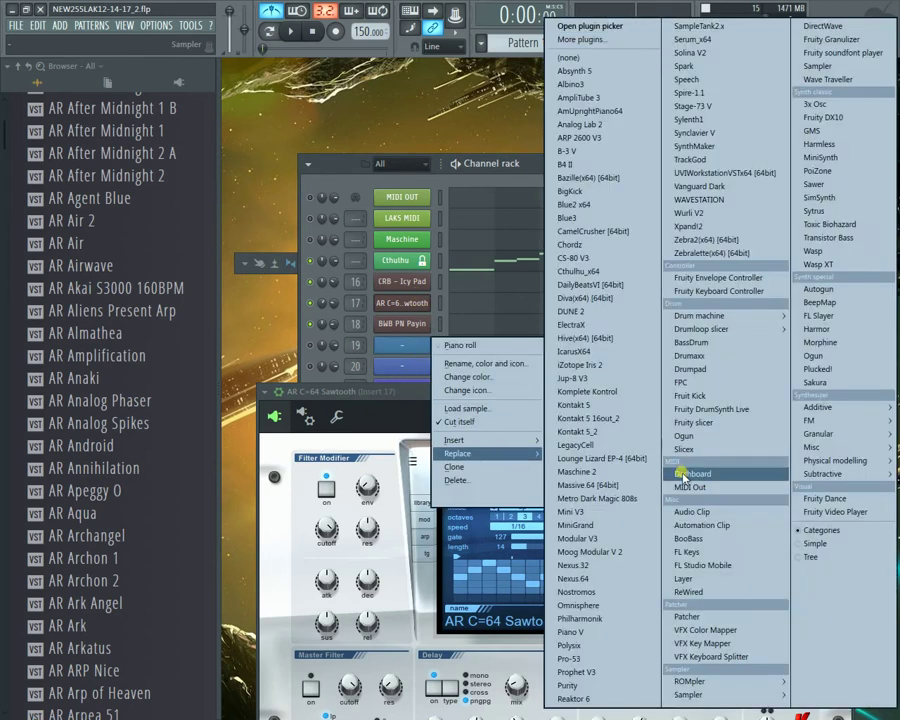
pyautogui.click(622, 609)
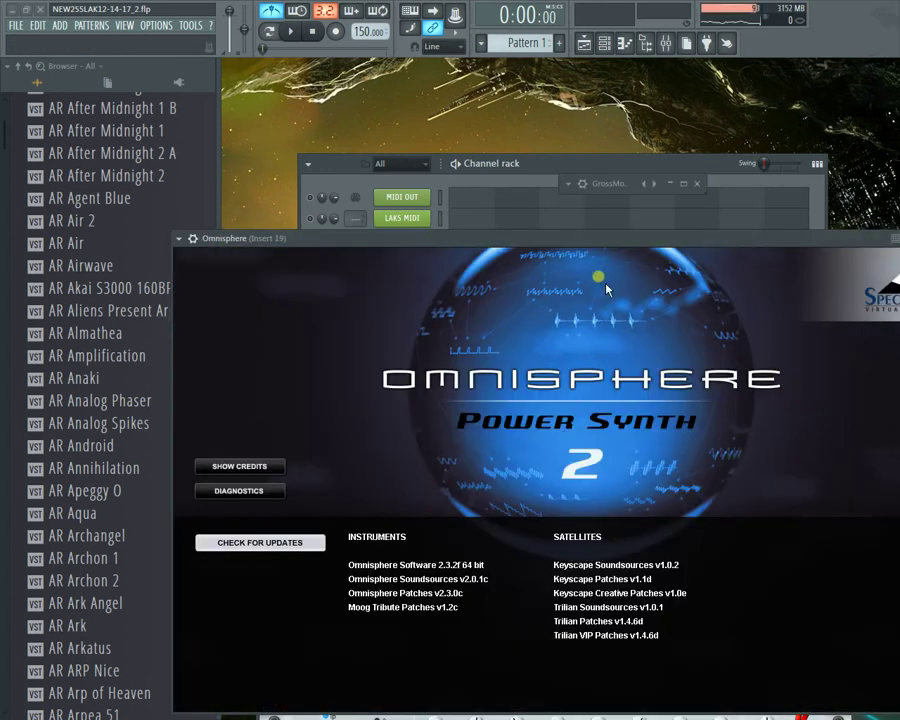
pyautogui.moveTo(602, 239); pyautogui.dragTo(431, 185)
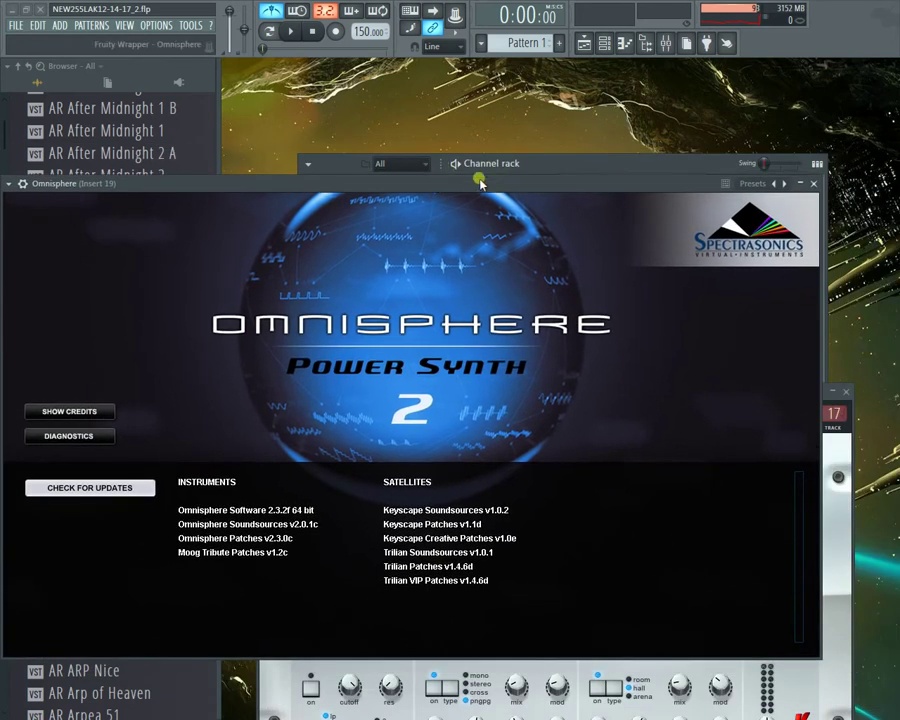
pyautogui.click(502, 367)
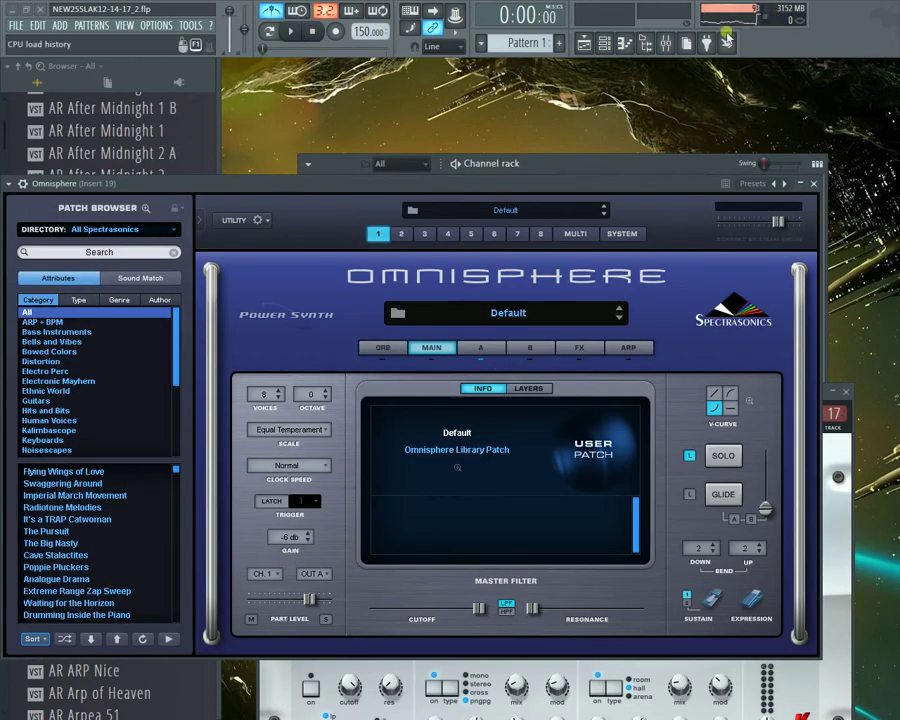
# Step: Reposition the Omnisphere window so its complete interface and patch browser are in view
pyautogui.moveTo(597, 188); pyautogui.dragTo(684, 435)
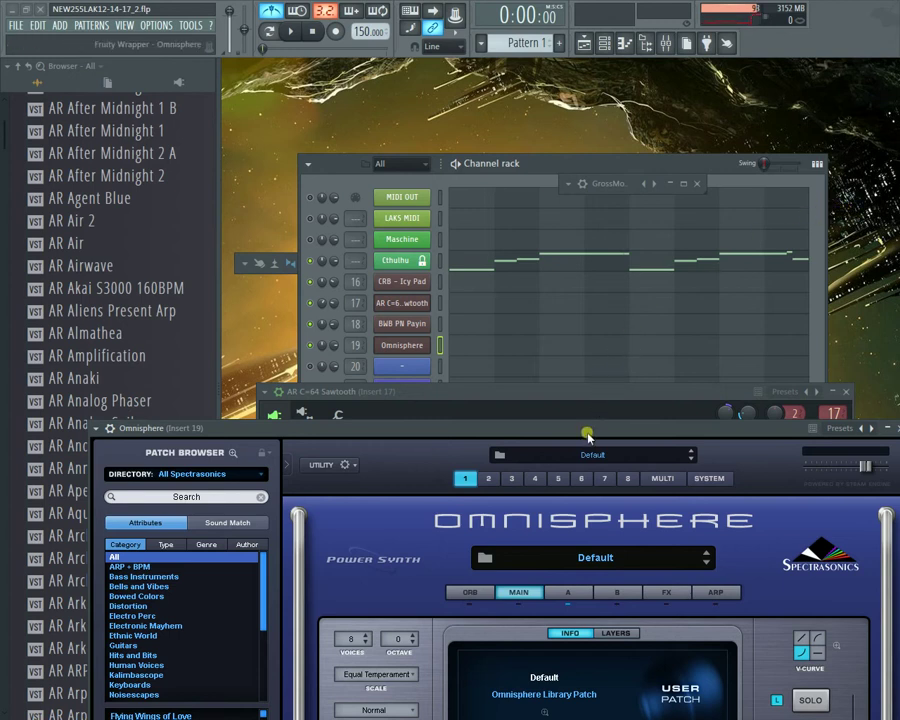
pyautogui.moveTo(587, 430); pyautogui.dragTo(582, 168)
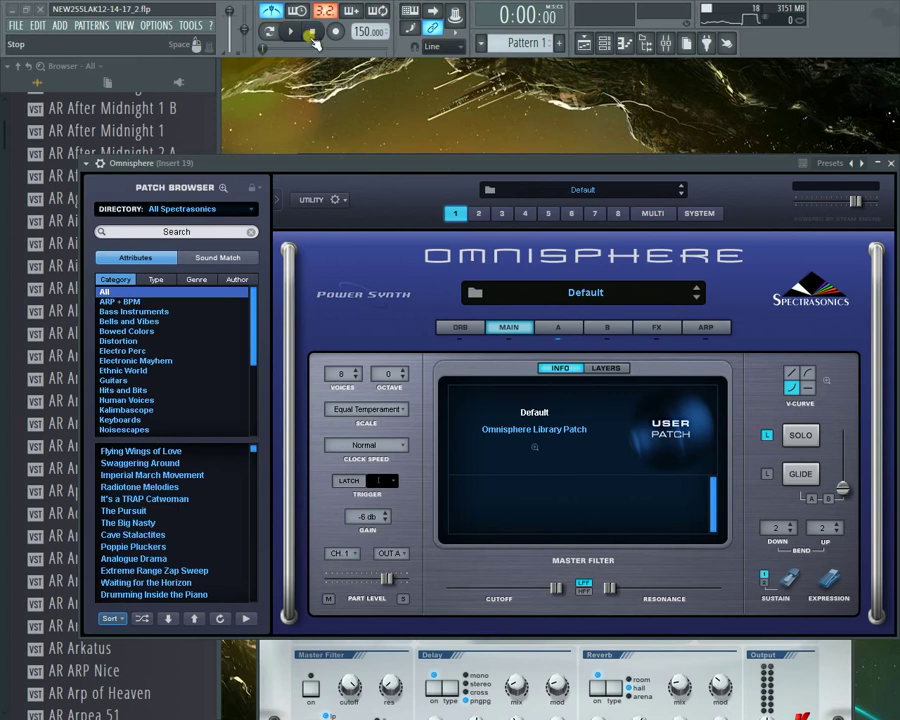
pyautogui.moveTo(455, 165)
pyautogui.mouseDown()
pyautogui.moveTo(387, 190)
pyautogui.moveTo(484, 197)
pyautogui.moveTo(458, 188)
pyautogui.moveTo(449, 196)
pyautogui.moveTo(446, 178)
pyautogui.mouseUp()
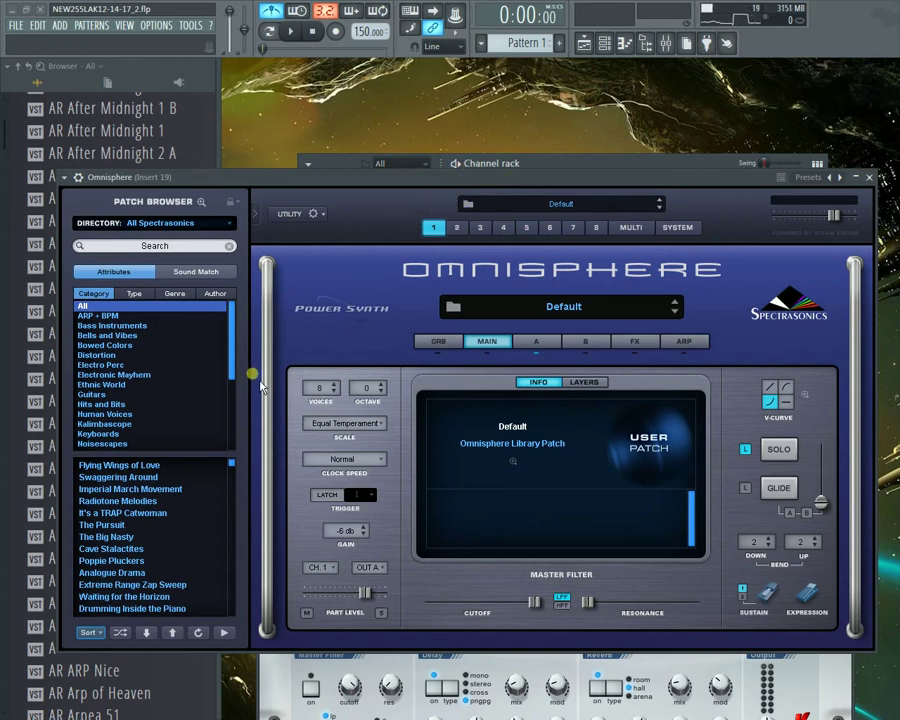
pyautogui.moveTo(235, 357); pyautogui.dragTo(232, 268)
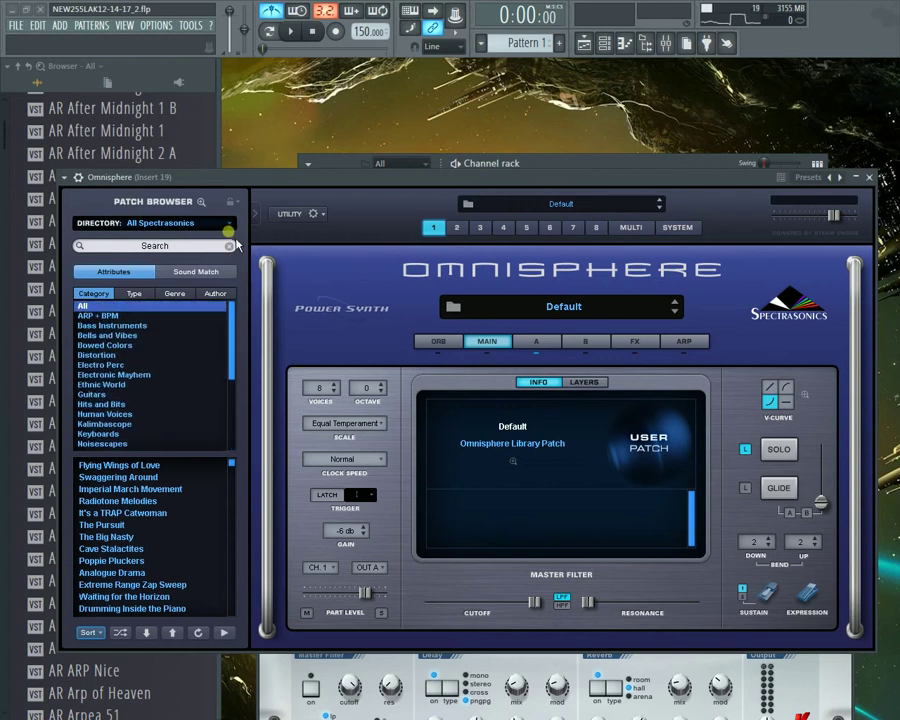
pyautogui.moveTo(460, 190); pyautogui.dragTo(430, 141)
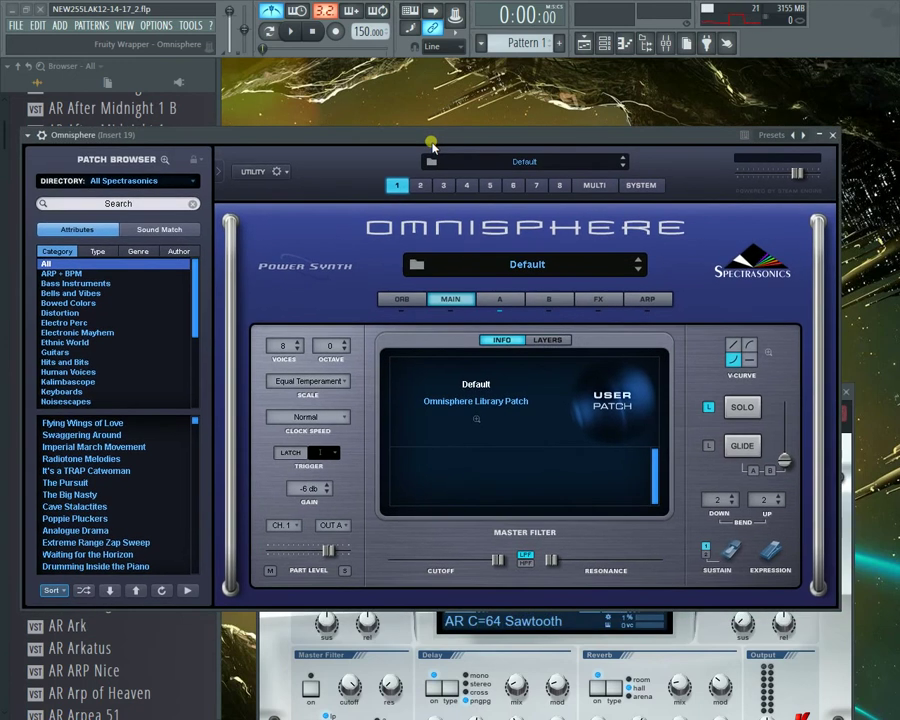
pyautogui.moveTo(203, 319)
pyautogui.mouseDown()
pyautogui.moveTo(211, 394)
pyautogui.moveTo(201, 296)
pyautogui.mouseUp()
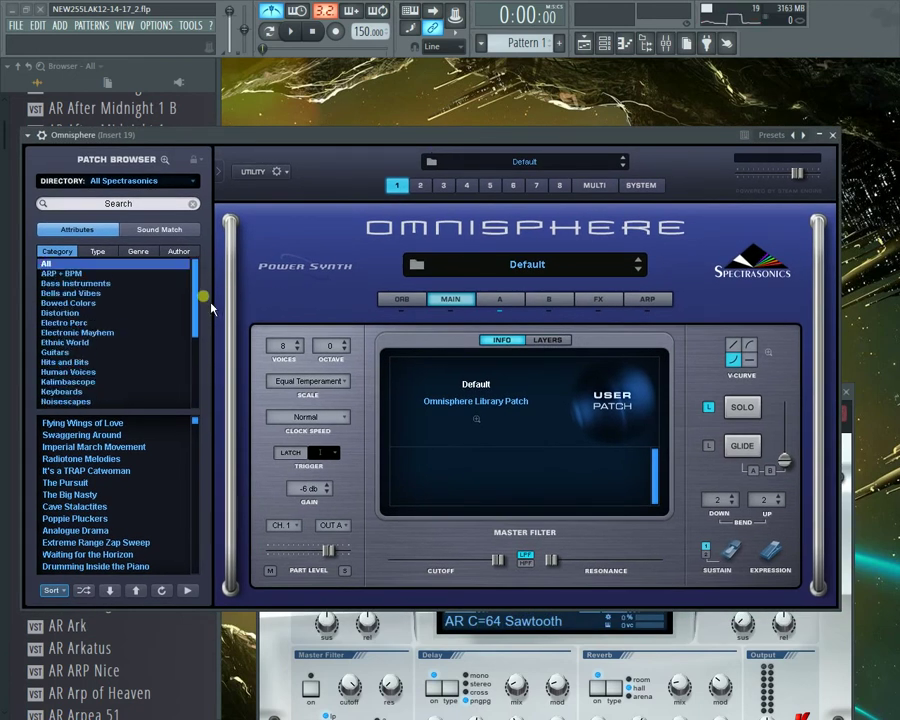
# Step: Set Omnisphere's patch directory to Keyscape Library and load the LA Custom C7 - Cinematic patch
pyautogui.click(193, 188)
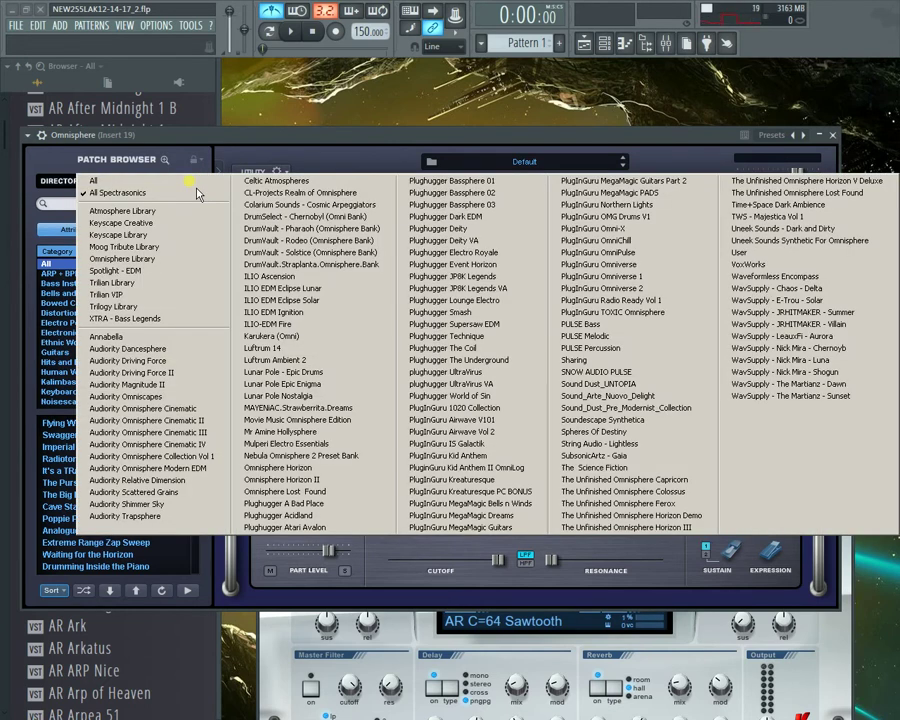
pyautogui.click(150, 229)
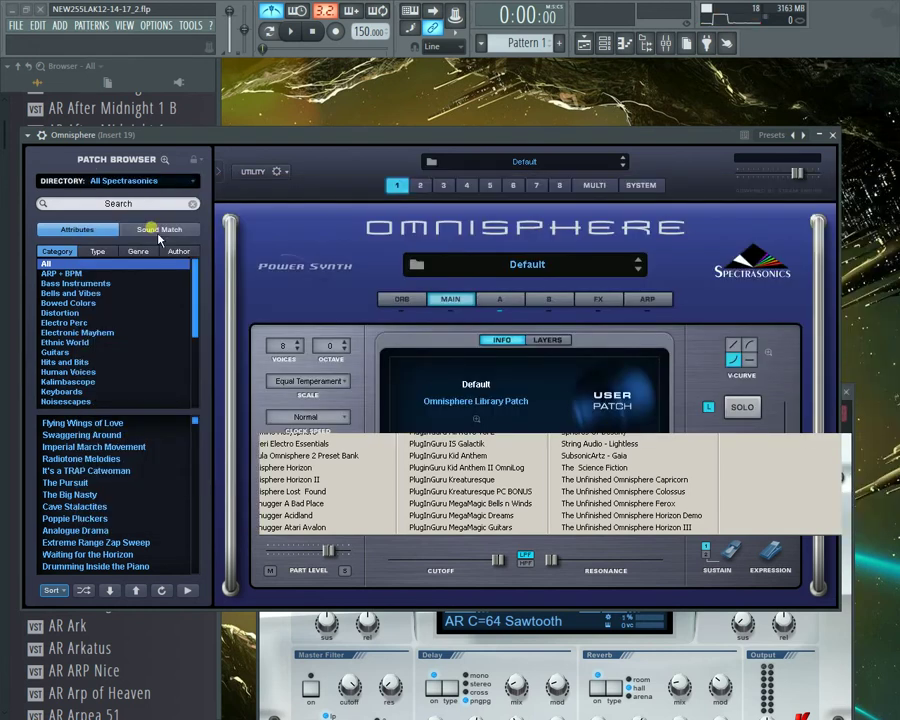
pyautogui.click(367, 303)
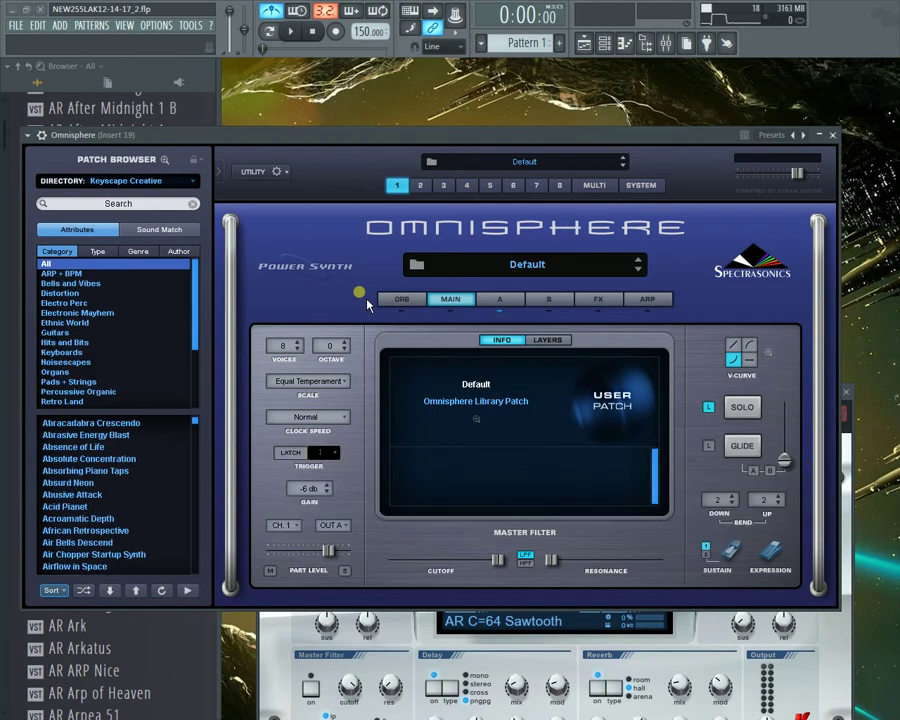
pyautogui.click(192, 181)
pyautogui.click(158, 234)
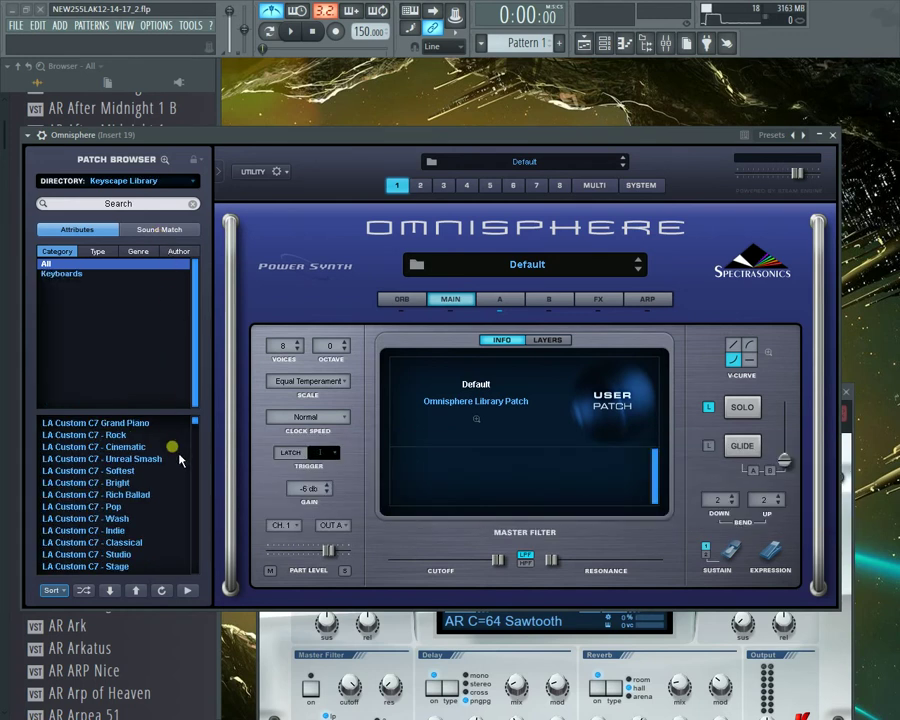
pyautogui.click(138, 451)
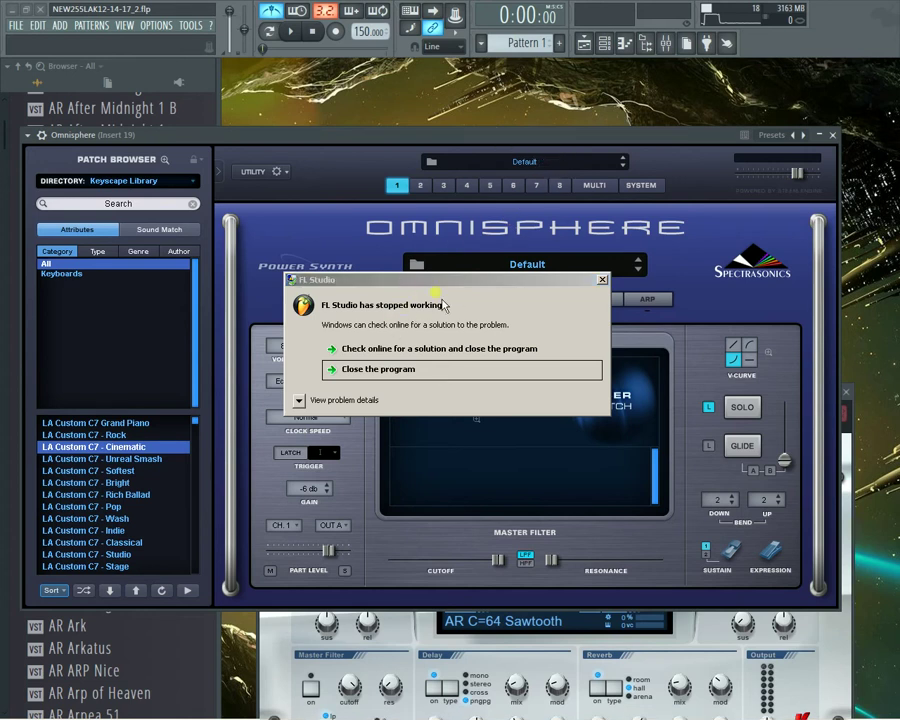
# Step: Close the crashed FL Studio program and minimize the Streaming Video Recorder window
pyautogui.moveTo(440, 281); pyautogui.dragTo(346, 257)
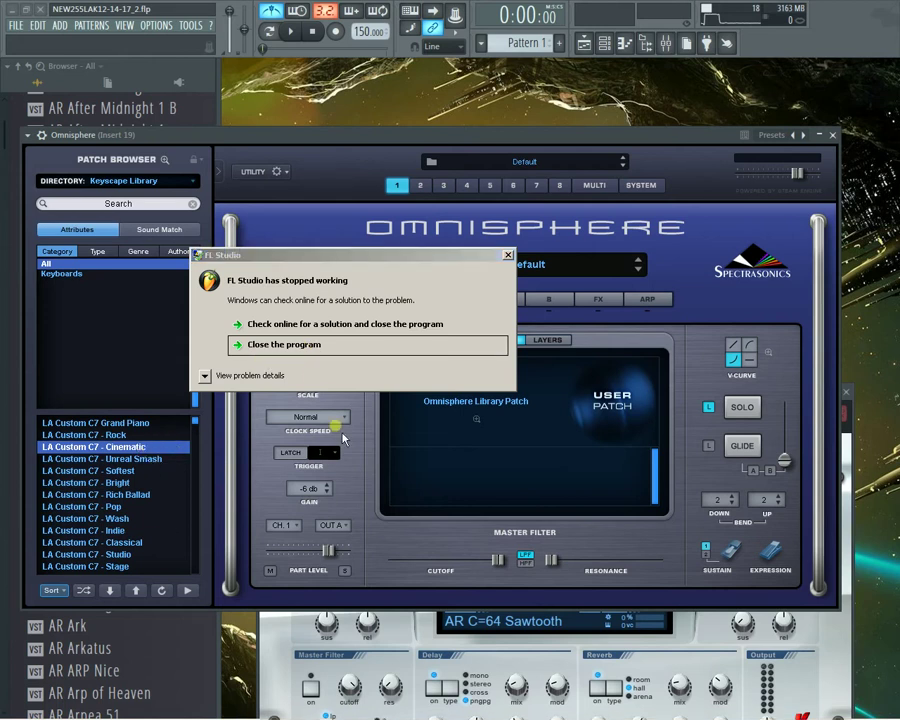
pyautogui.click(294, 348)
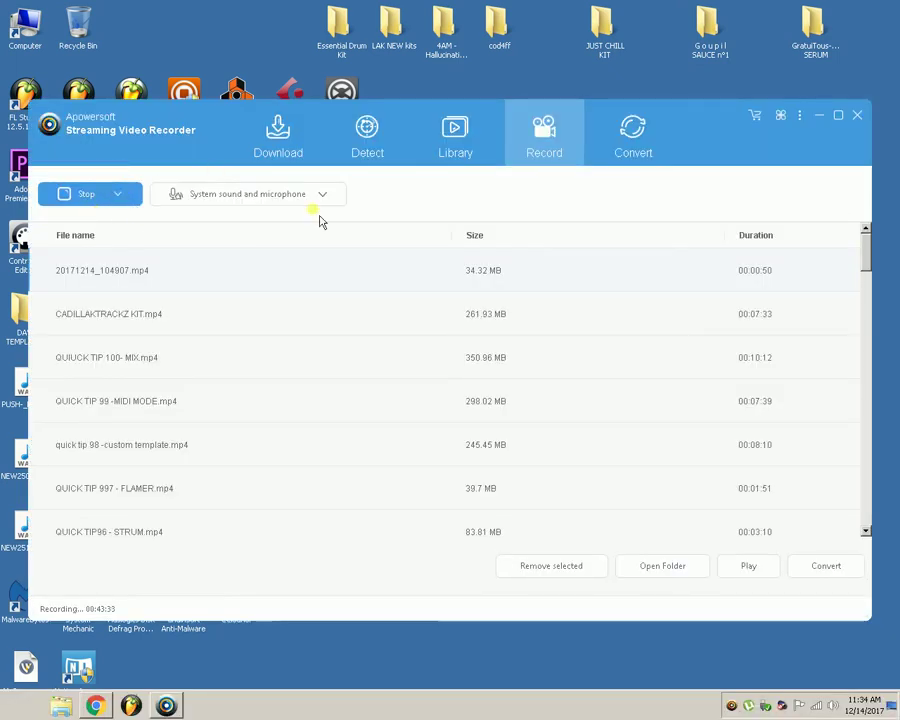
pyautogui.click(815, 114)
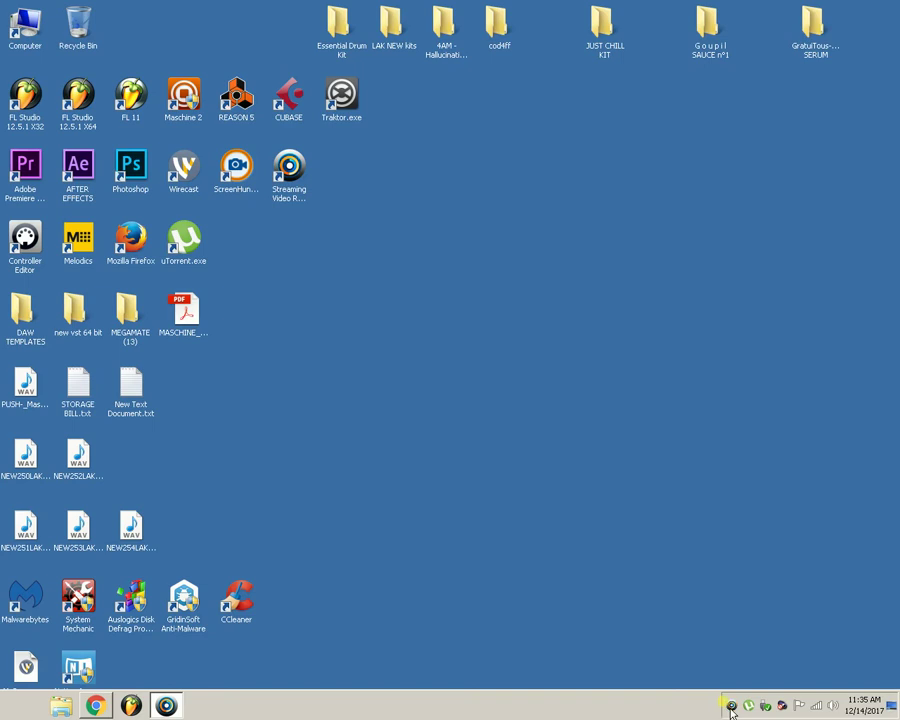
# Step: Refresh the desktop and relaunch FL Studio
pyautogui.rightClick(420, 377)
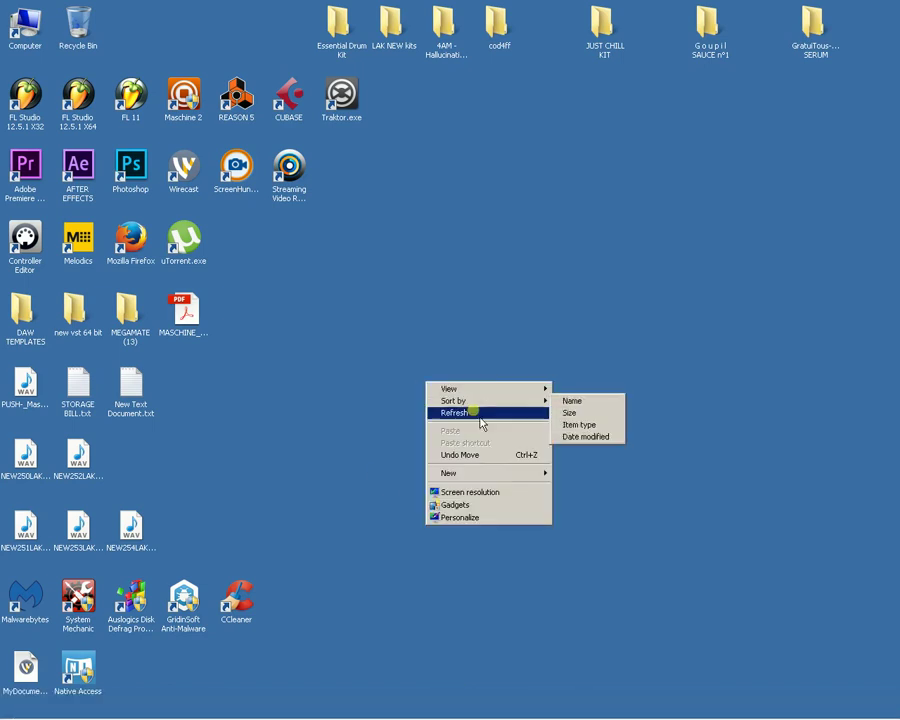
pyautogui.click(476, 410)
pyautogui.moveTo(135, 708)
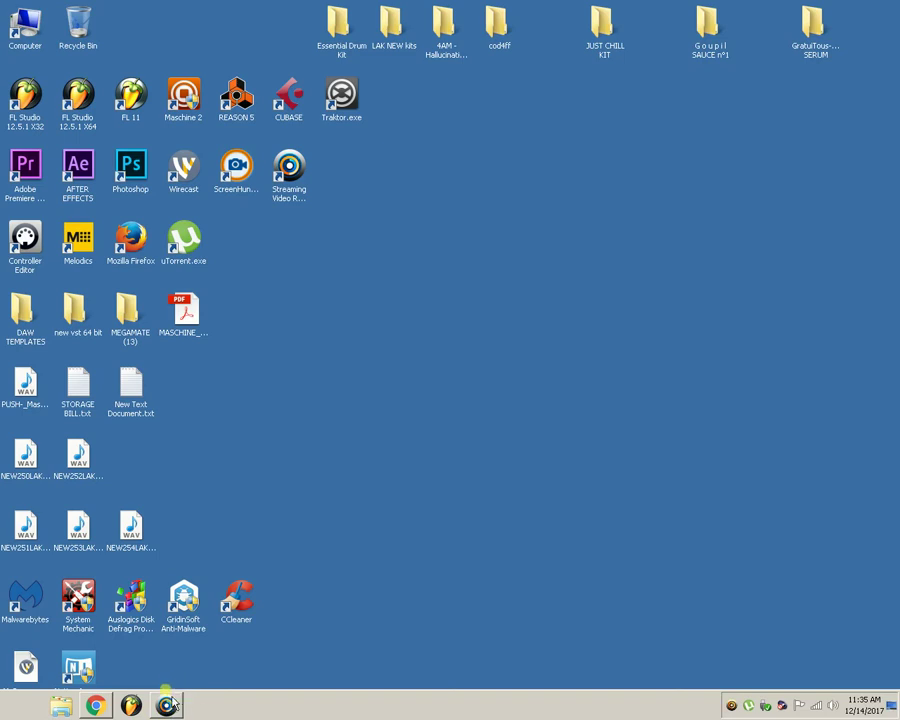
pyautogui.click(168, 705)
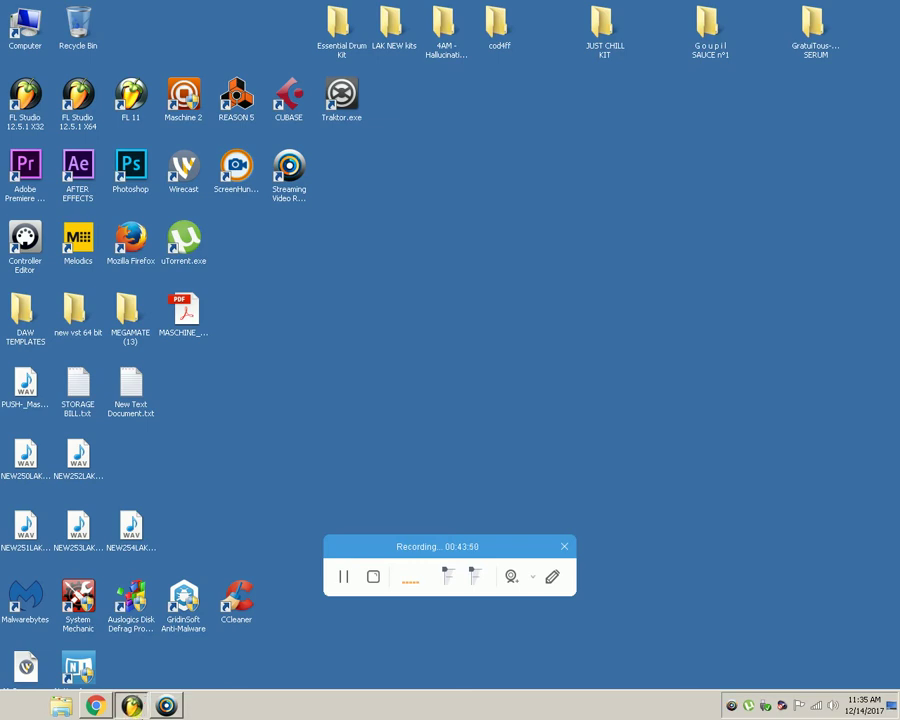
pyautogui.moveTo(131, 705); pyautogui.dragTo(407, 662)
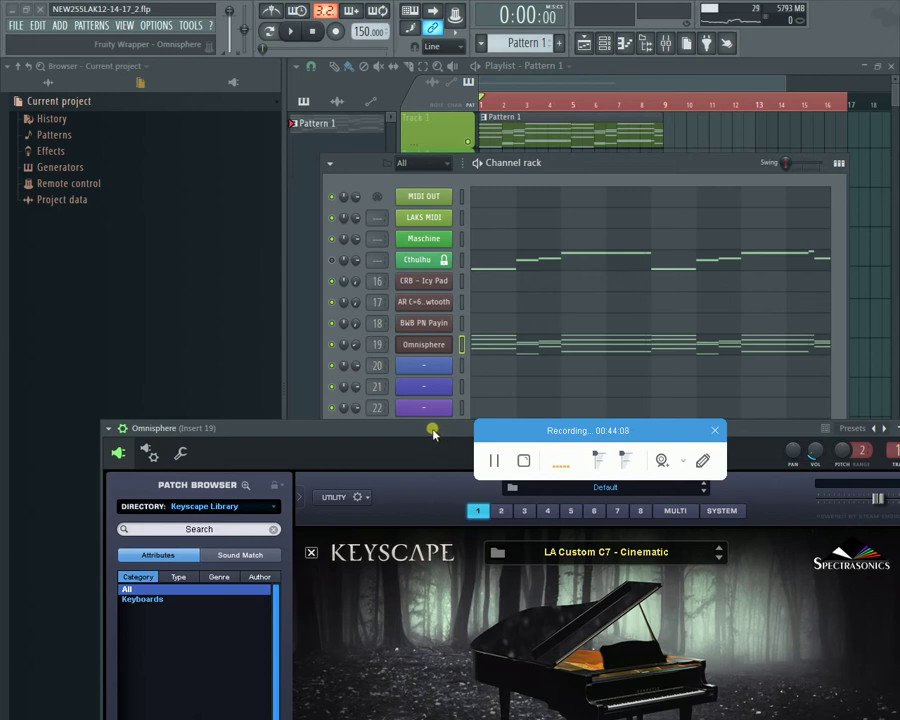
# Step: Move the Omnisphere window below the channel rack and open the Omnisphere channel's piano roll
pyautogui.moveTo(433, 432); pyautogui.dragTo(362, 551)
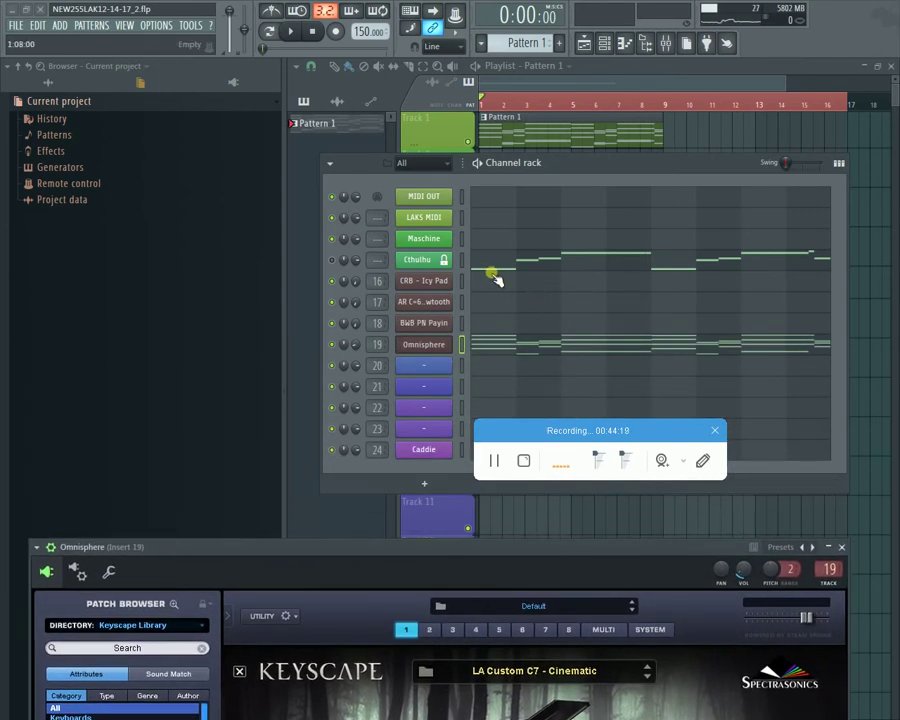
pyautogui.rightClick(432, 349)
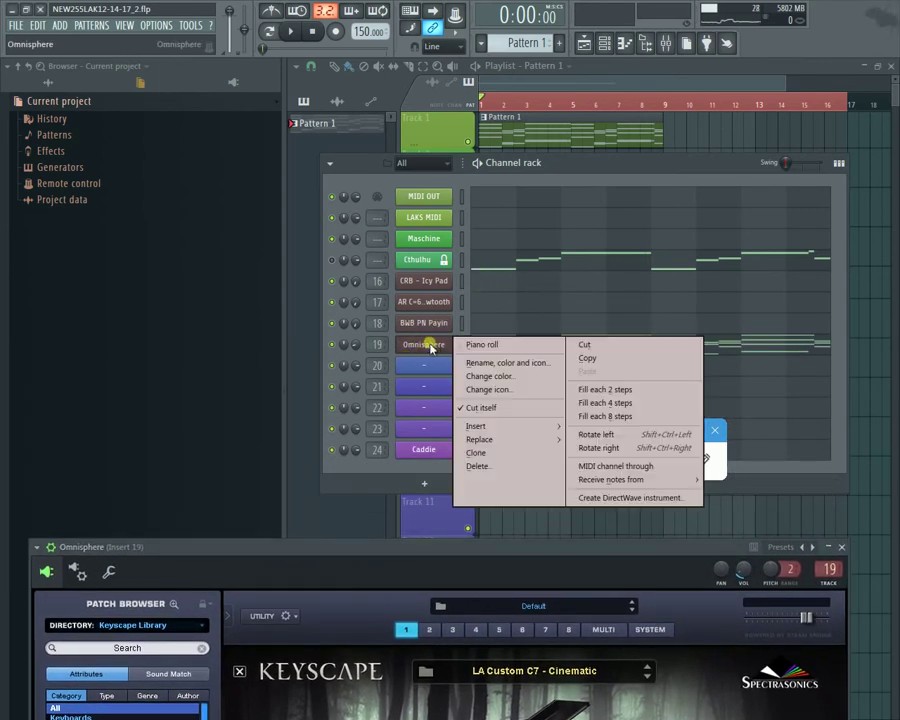
pyautogui.click(516, 343)
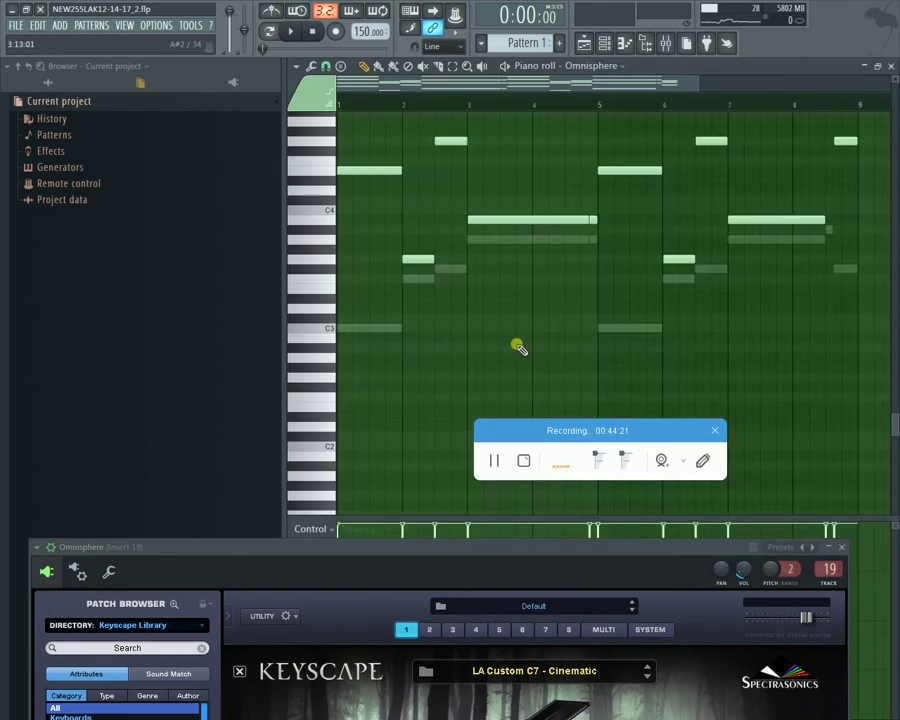
# Step: Play the pattern several times to hear the LA Custom C7 - Cinematic piano, bringing the whole Omnisphere window into view
pyautogui.click(291, 31)
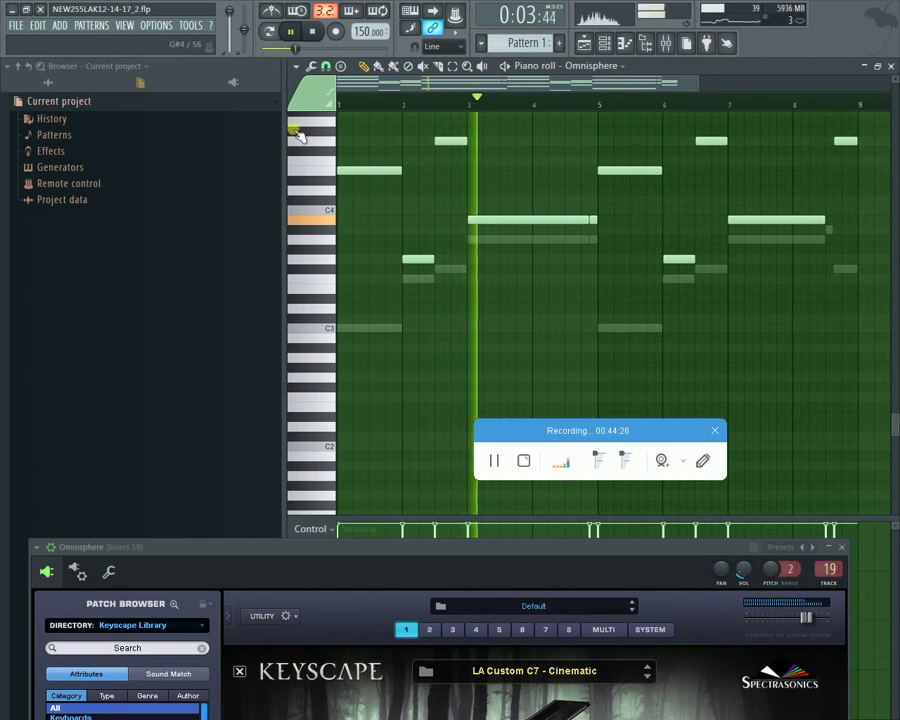
pyautogui.click(291, 31)
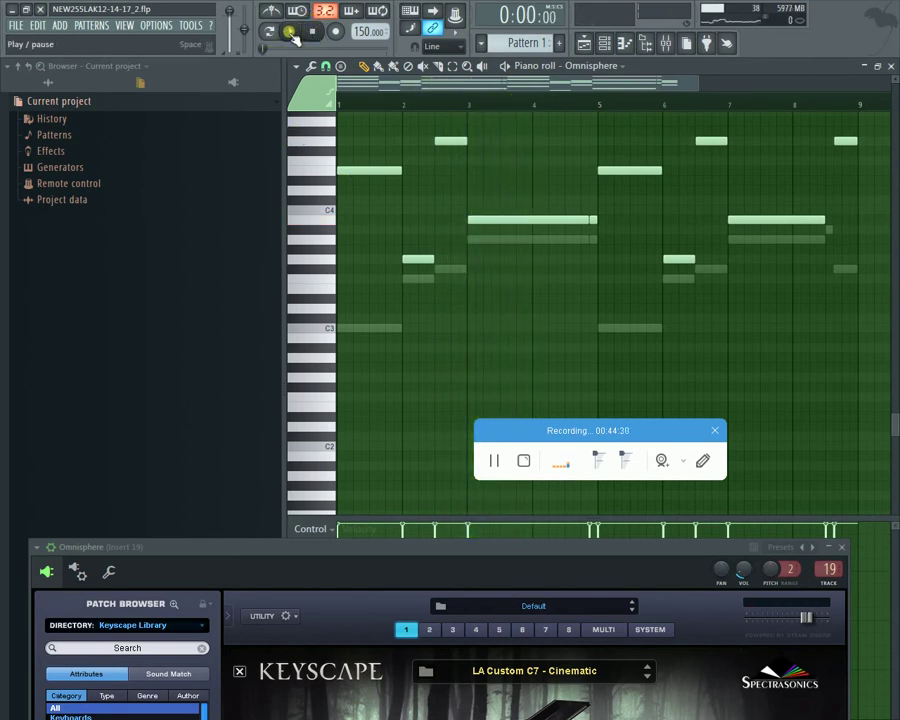
pyautogui.click(291, 31)
pyautogui.moveTo(515, 547); pyautogui.dragTo(451, 117)
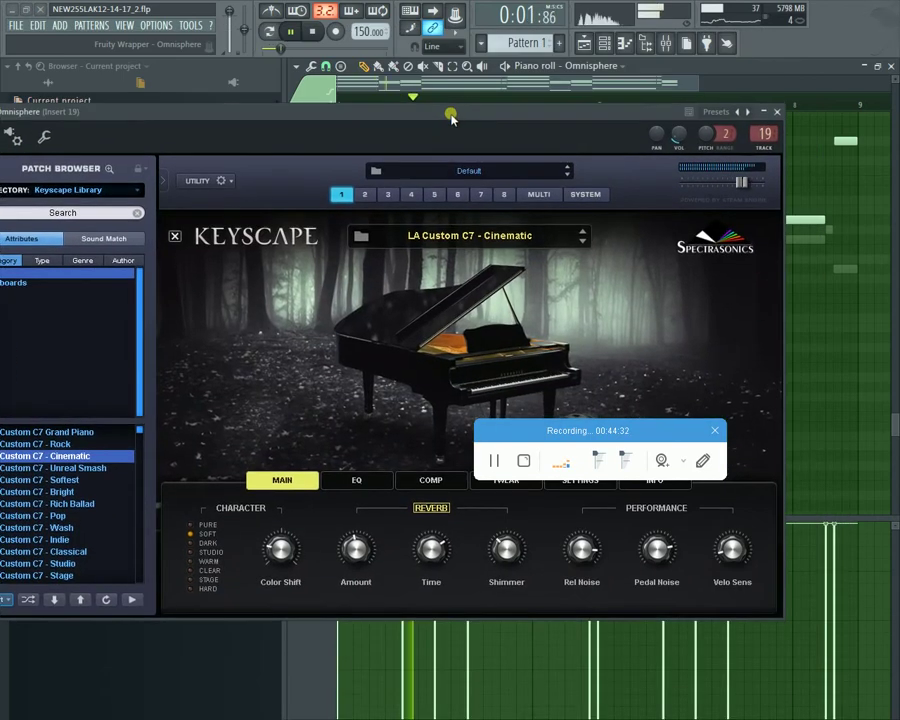
pyautogui.press('space')
pyautogui.moveTo(354, 547); pyautogui.dragTo(378, 573)
pyautogui.press('space')
pyautogui.press('space')
pyautogui.press('space')
pyautogui.press('space')
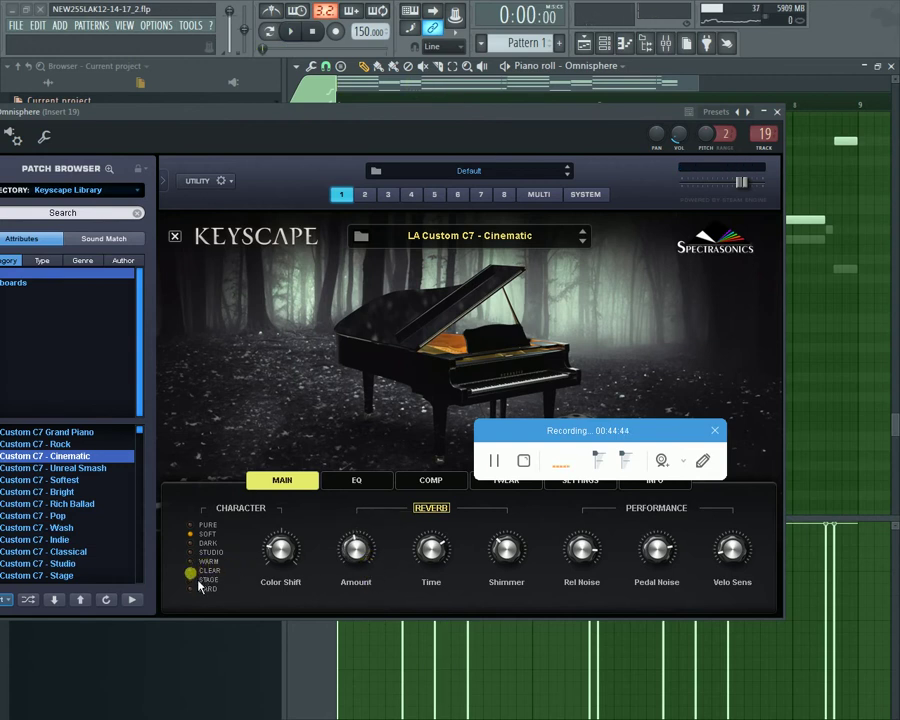
# Step: During playback, try the piano's Stage character before choosing Pure, and raise the reverb Amount to about its midpoint
pyautogui.press('space')
pyautogui.click(206, 581)
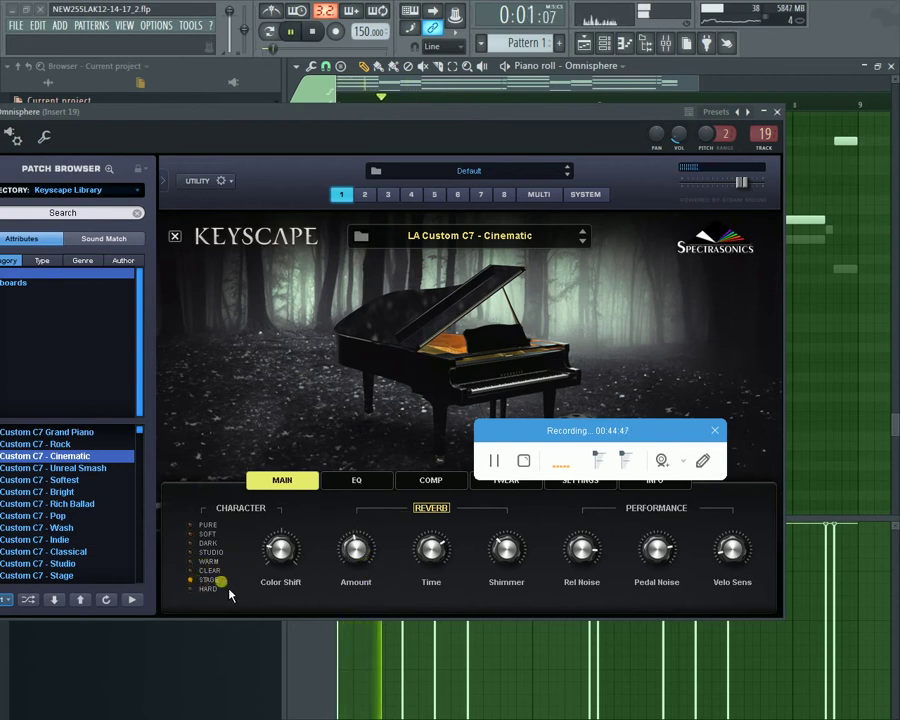
pyautogui.click(205, 526)
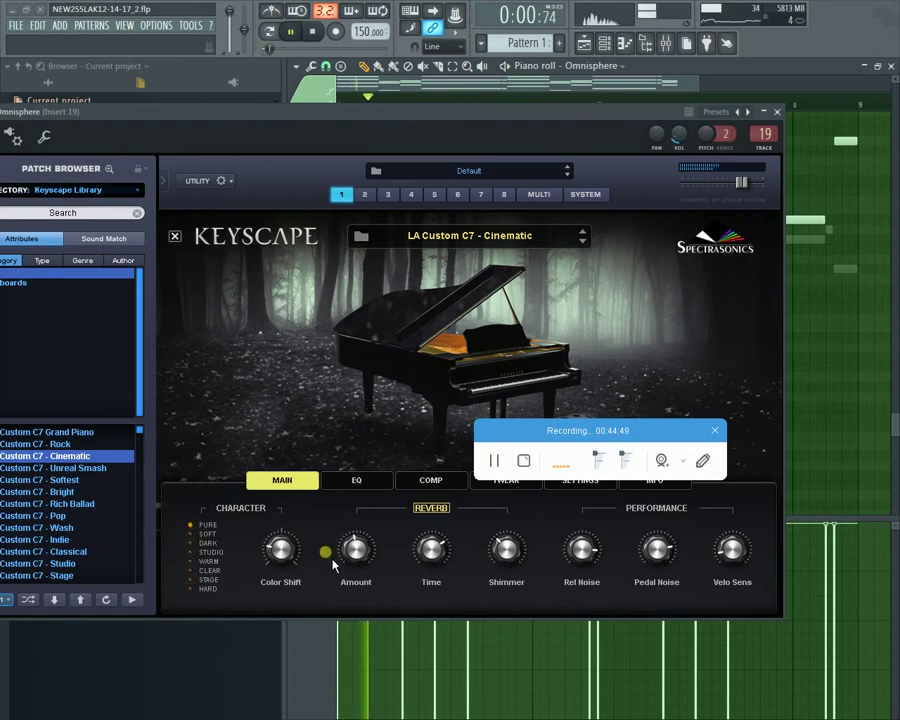
pyautogui.moveTo(361, 557); pyautogui.dragTo(368, 555)
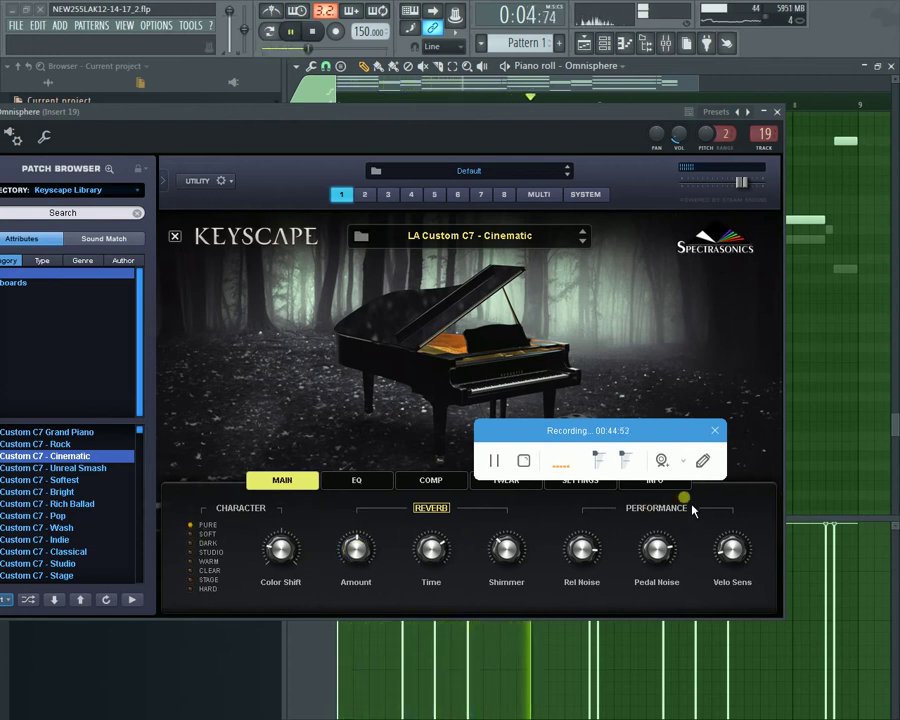
# Step: Stop playback and collapse the Omnisphere window to uncover the piano roll
pyautogui.click(716, 431)
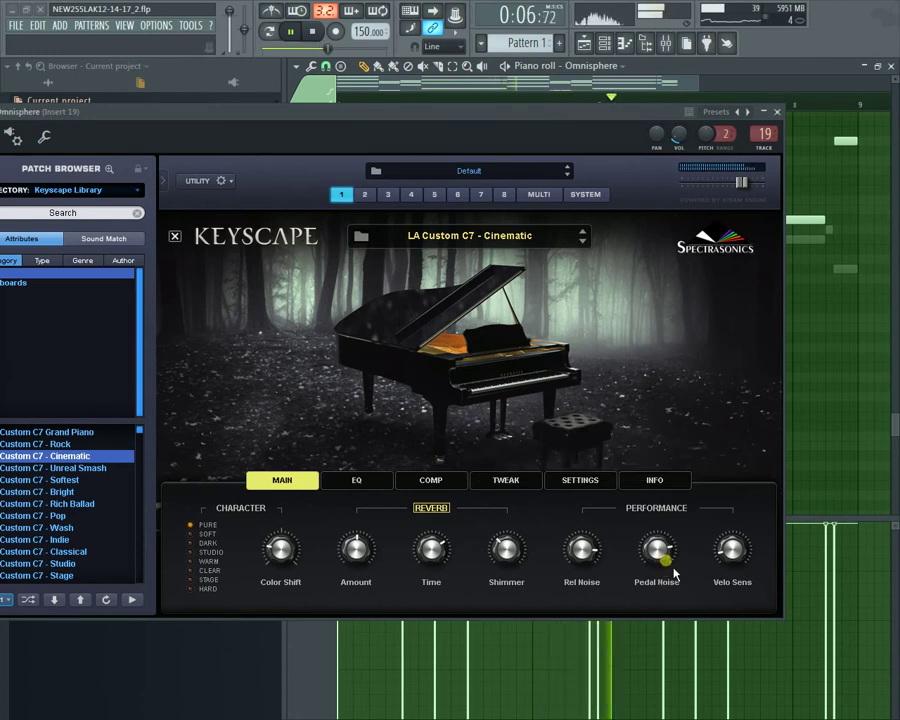
pyautogui.press('space')
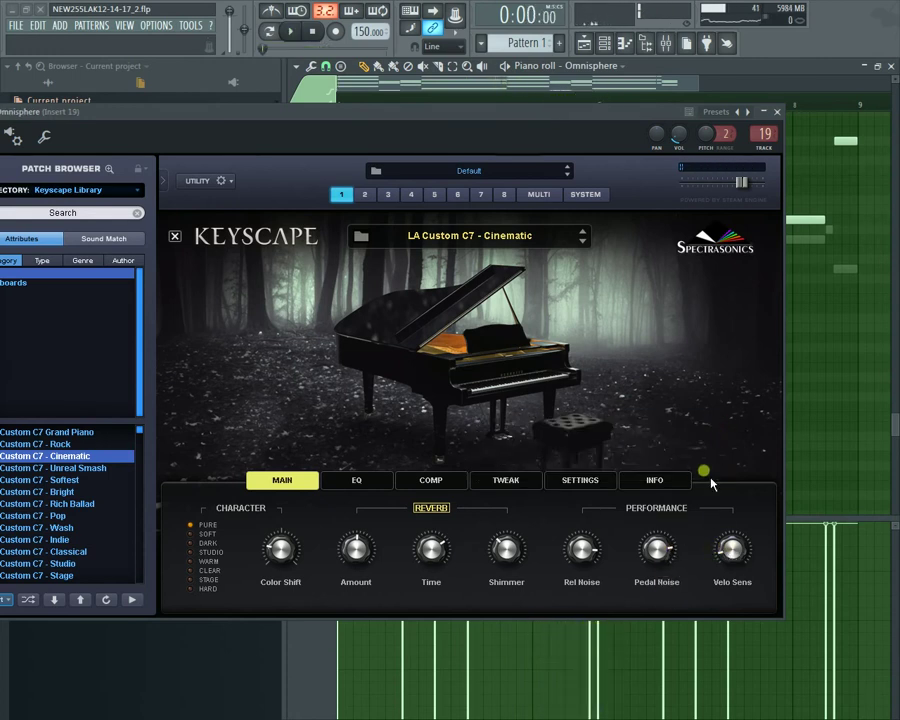
pyautogui.click(775, 117)
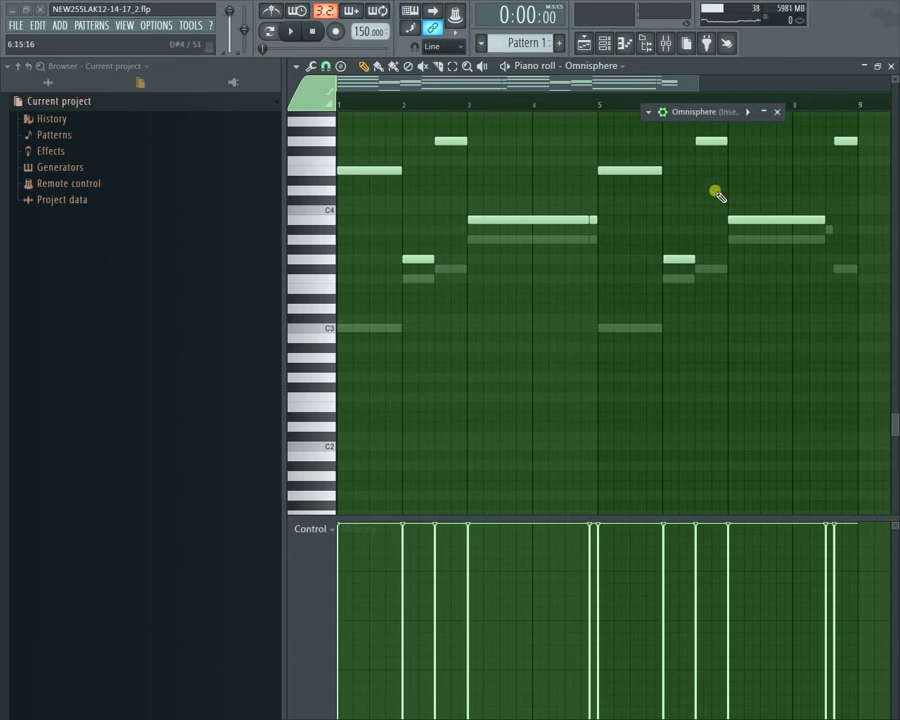
# Step: Play the Omnisphere pattern from the start several times and audition the G3 key between playbacks
pyautogui.scroll(4, 573, 306)
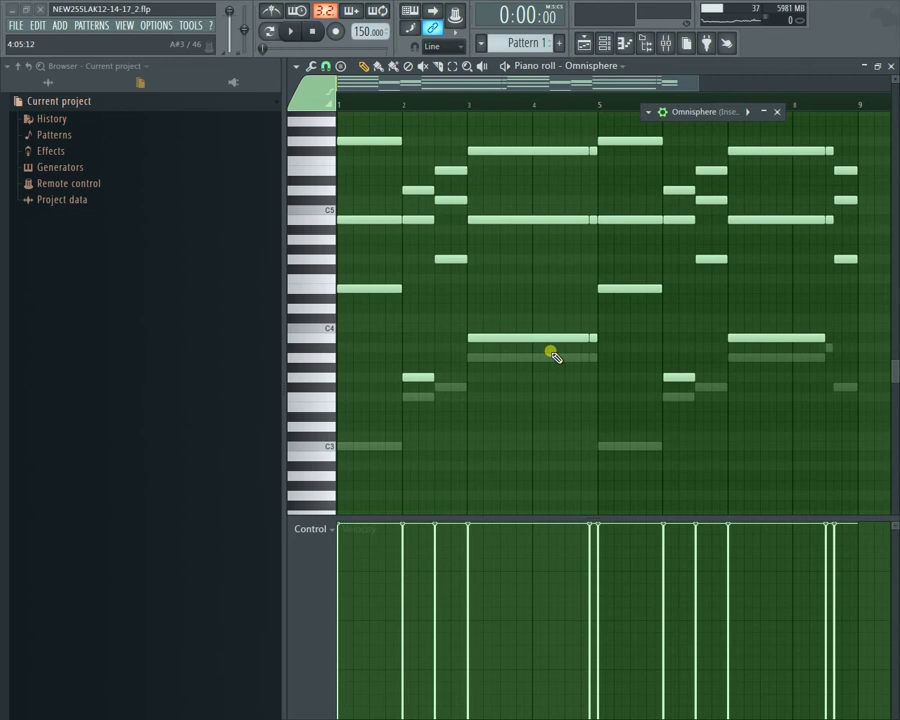
pyautogui.press('space')
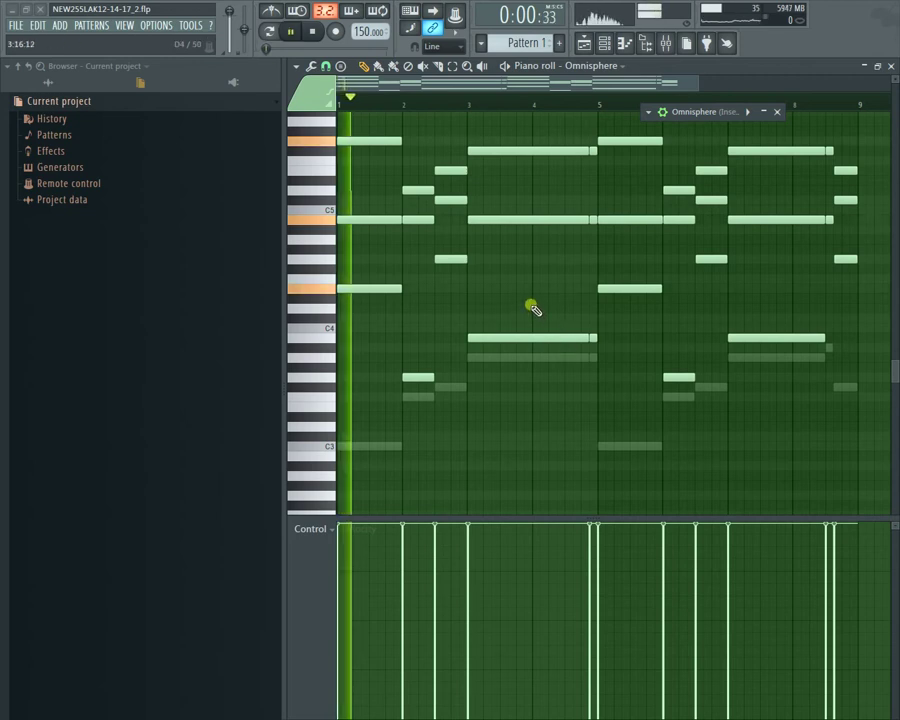
pyautogui.press('space')
pyautogui.press('space')
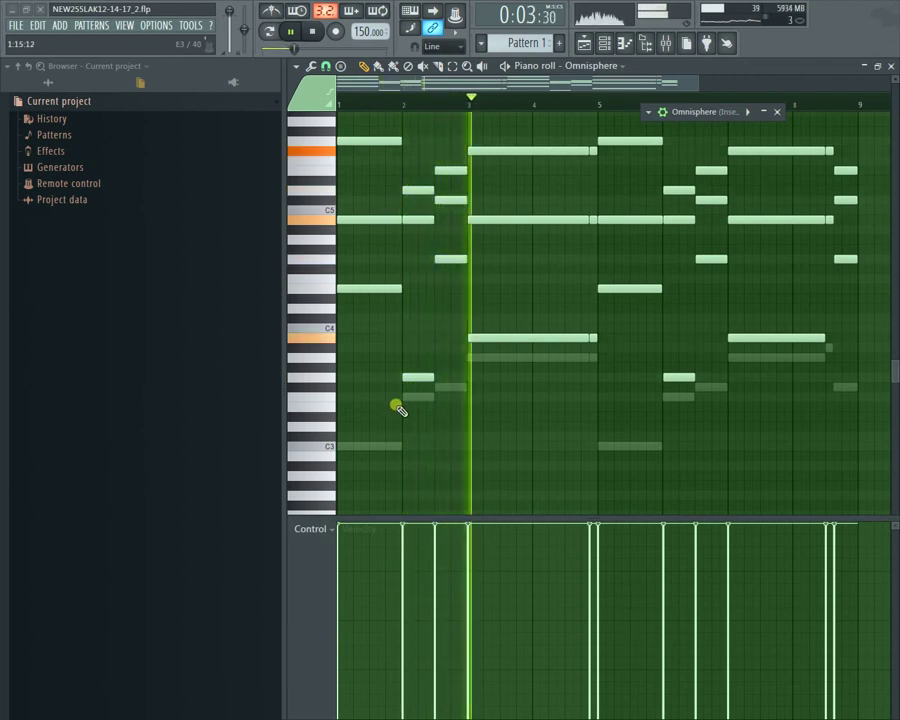
pyautogui.press('space')
pyautogui.click(306, 380)
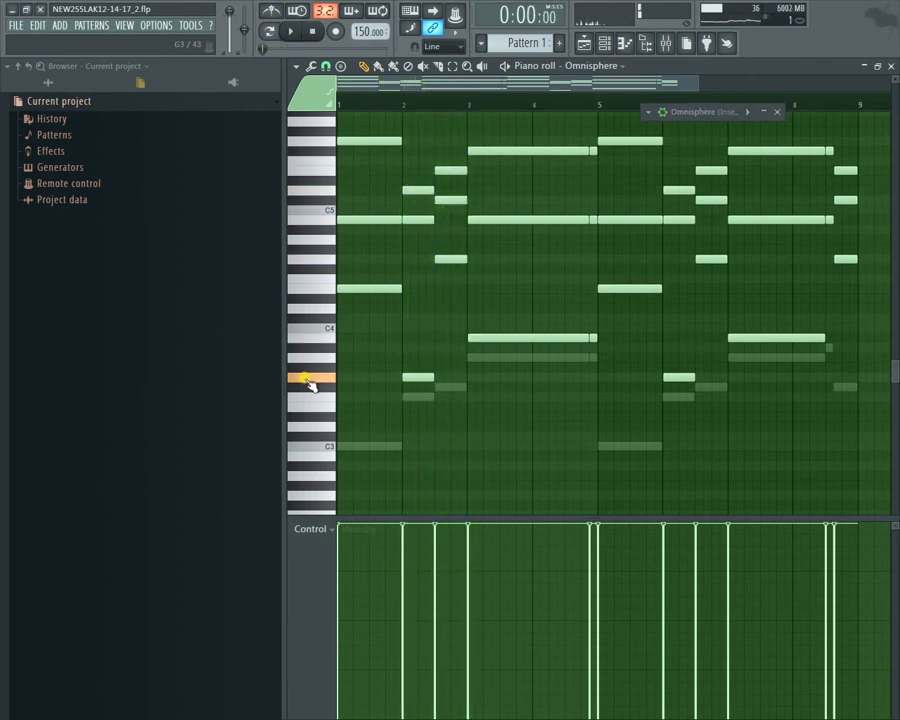
pyautogui.press('space')
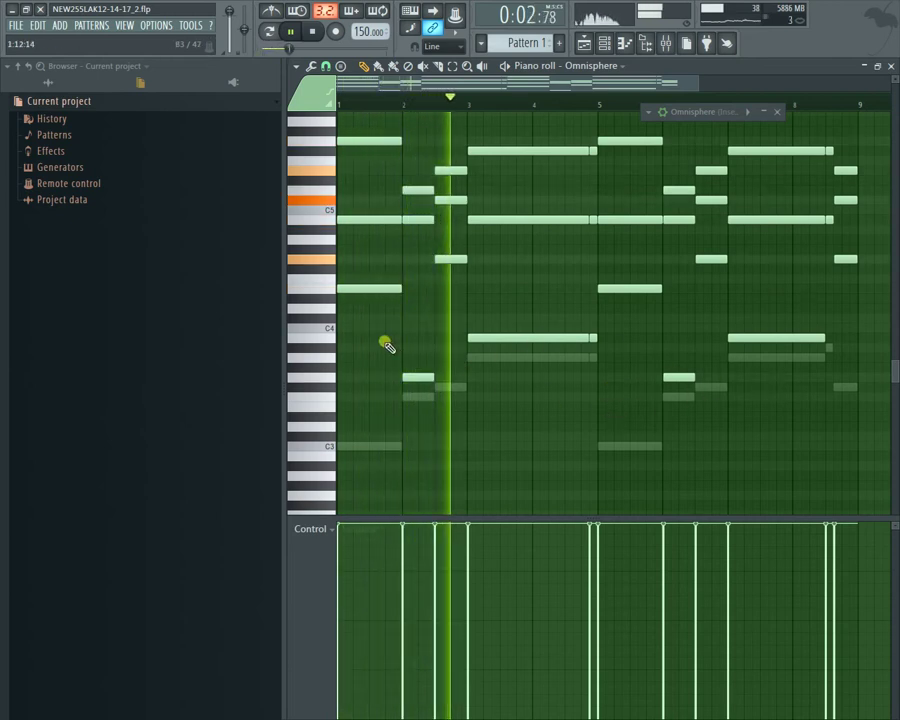
pyautogui.moveTo(364, 331); pyautogui.dragTo(482, 257)
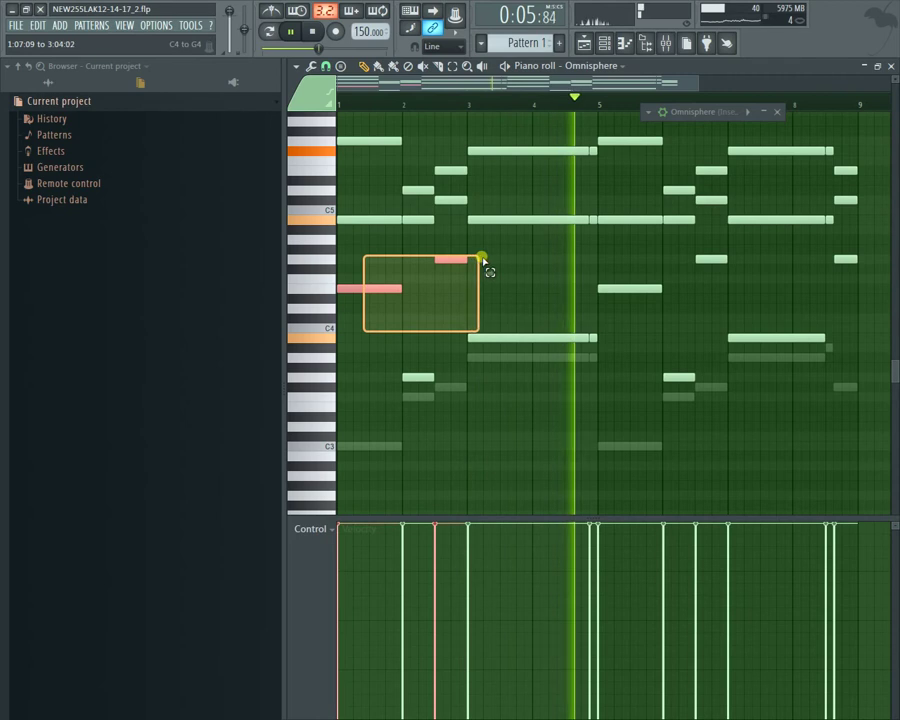
pyautogui.click(378, 347)
pyautogui.press('space')
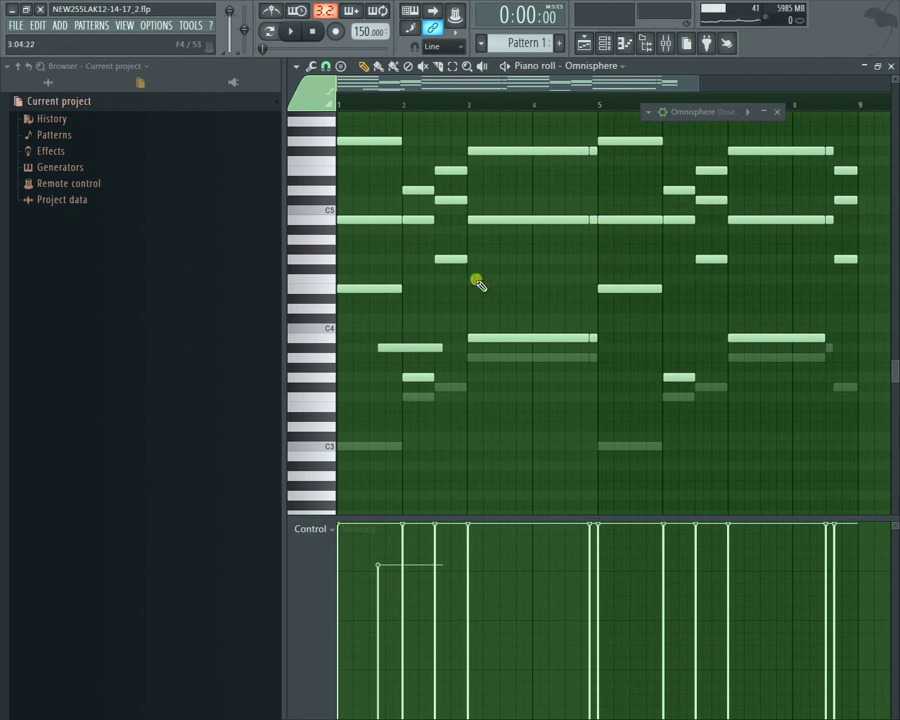
pyautogui.moveTo(373, 317); pyautogui.dragTo(563, 260)
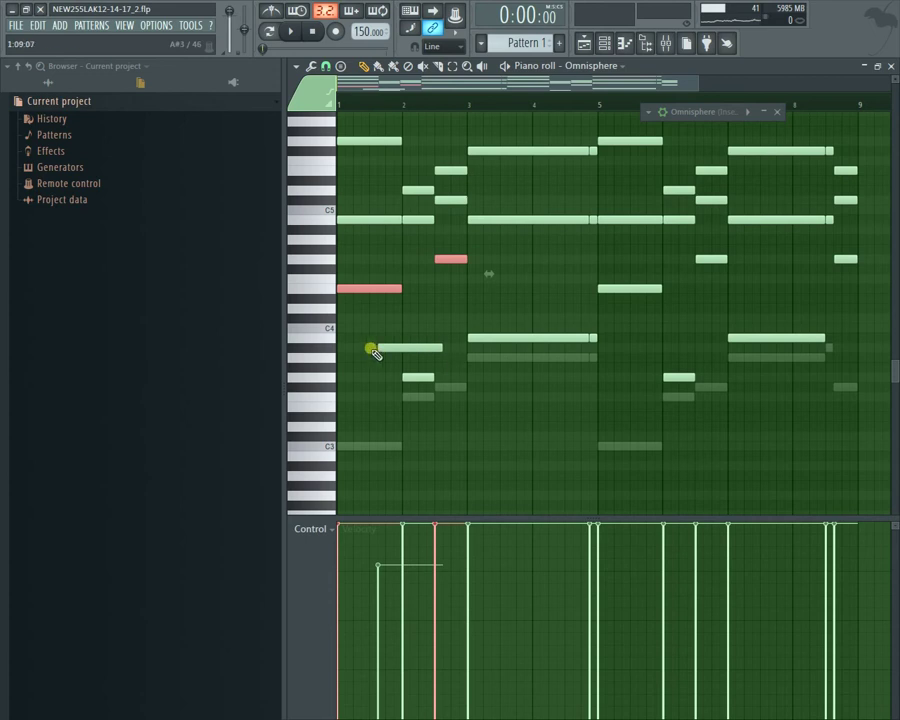
pyautogui.click(352, 377)
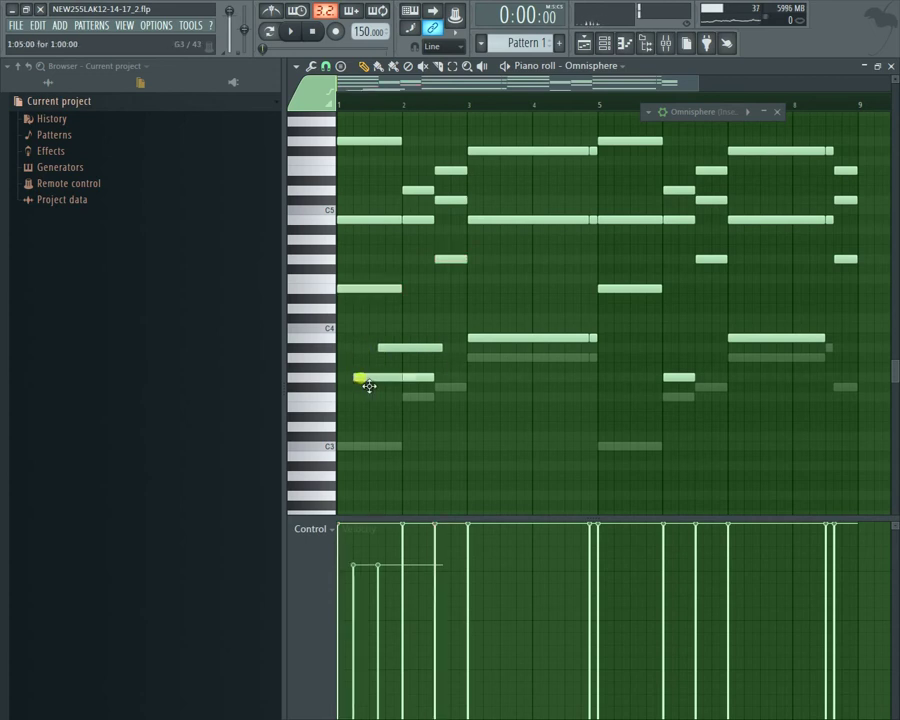
pyautogui.rightClick(360, 378)
pyautogui.press('space')
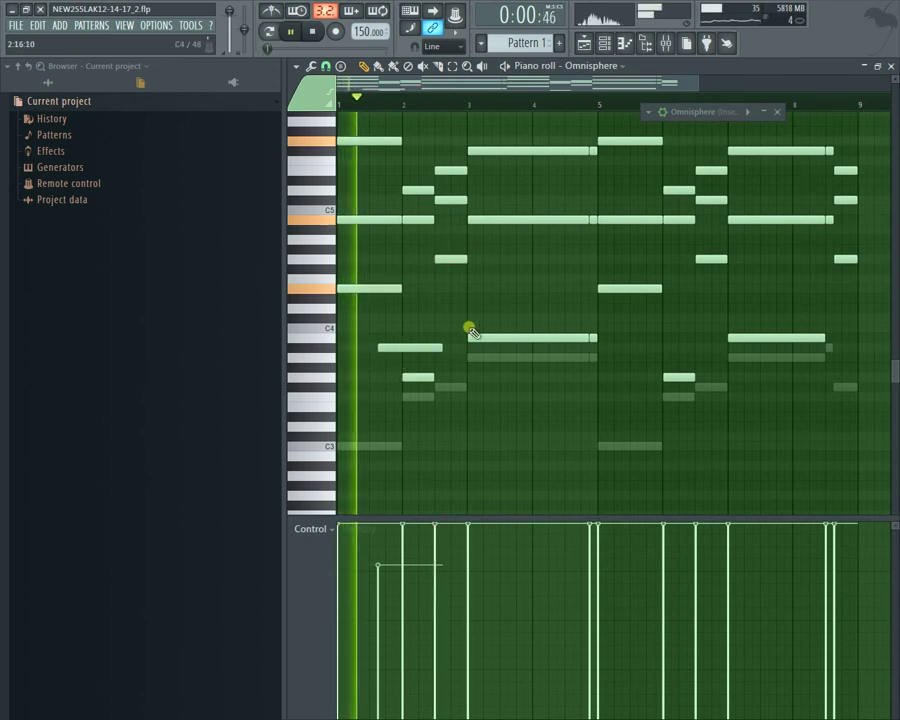
pyautogui.rightClick(408, 350)
pyautogui.press('space')
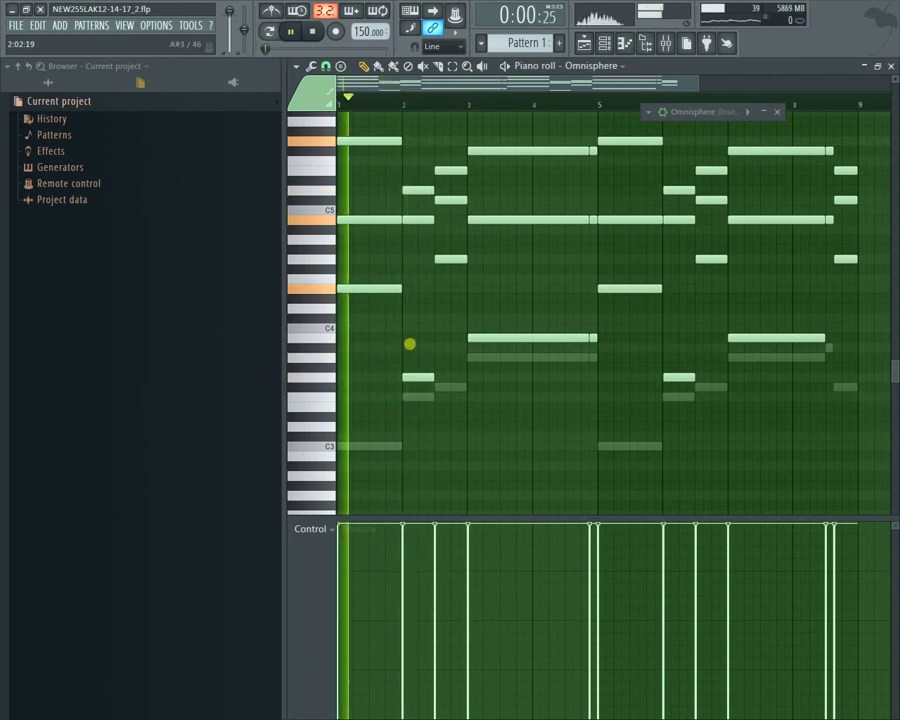
# Step: Select all notes from B4 down across the pattern and place a duplicate of them two octaves lower at the same timing
pyautogui.moveTo(364, 331); pyautogui.dragTo(415, 327)
pyautogui.moveTo(353, 350); pyautogui.dragTo(858, 252)
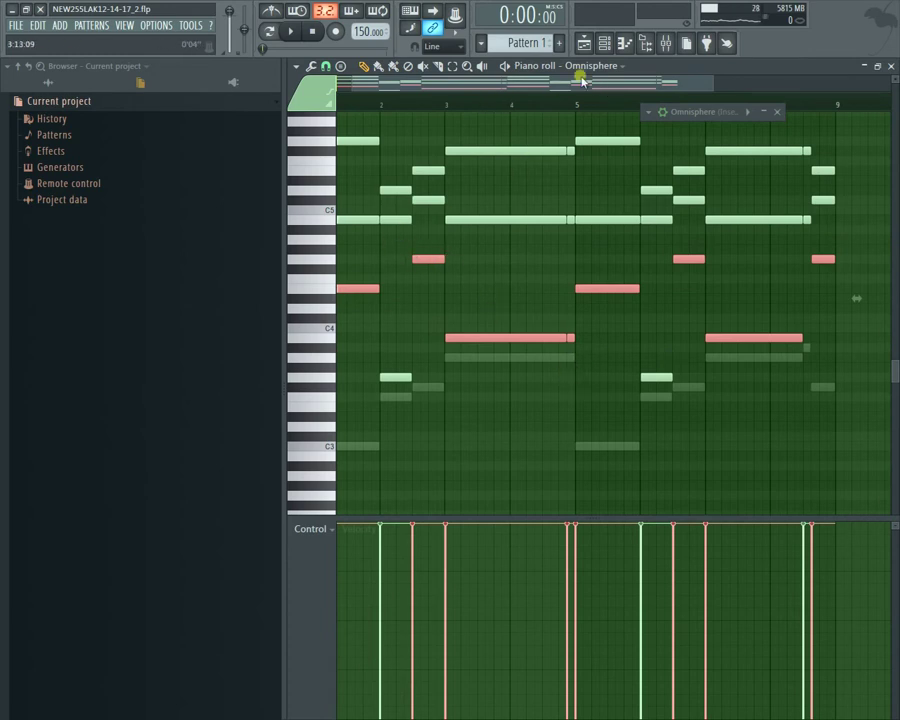
pyautogui.click(598, 413)
pyautogui.scroll(-5, 534, 326)
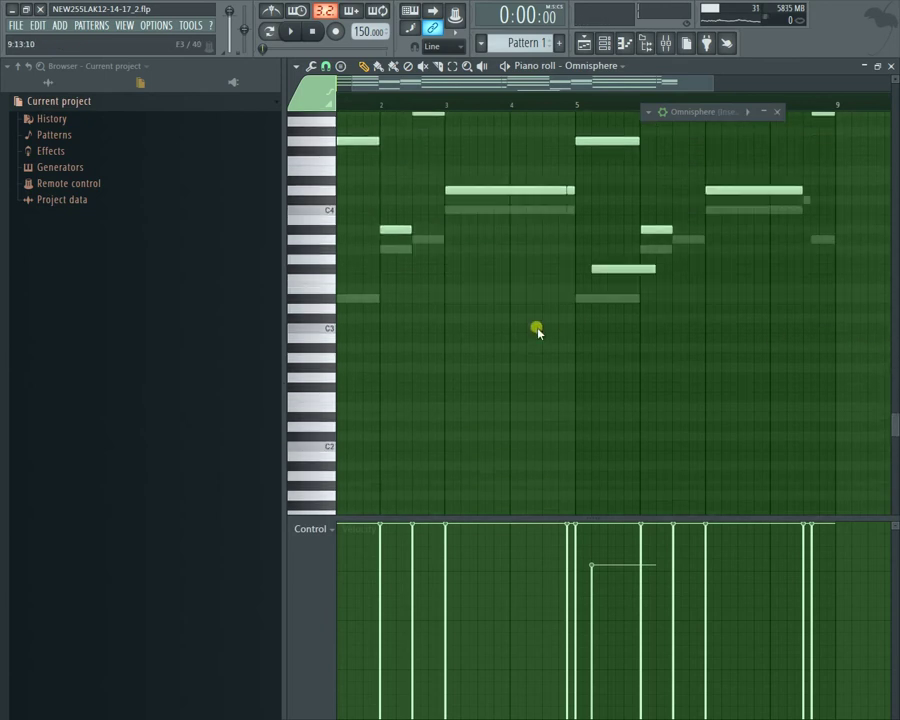
pyautogui.scroll(5, 846, 380)
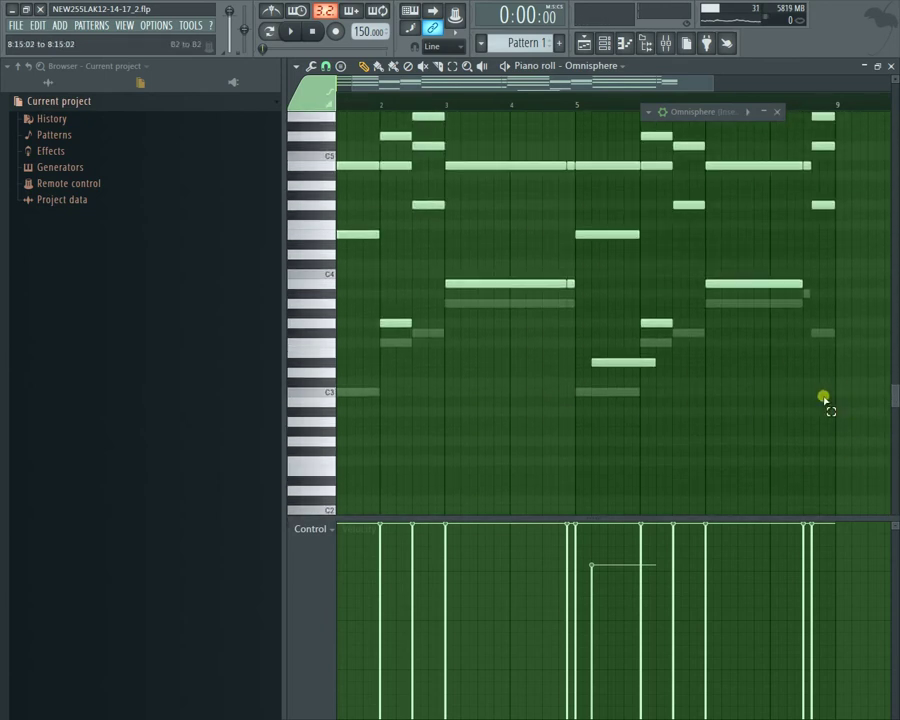
pyautogui.moveTo(824, 400); pyautogui.dragTo(281, 163)
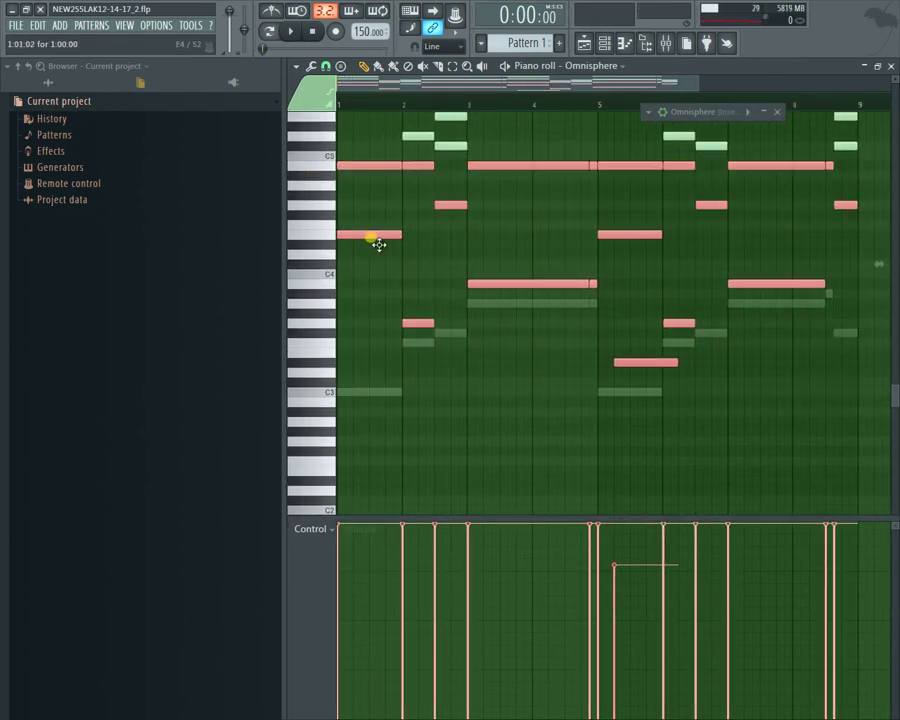
pyautogui.moveTo(371, 237); pyautogui.dragTo(502, 450)
pyautogui.scroll(2, 462, 302)
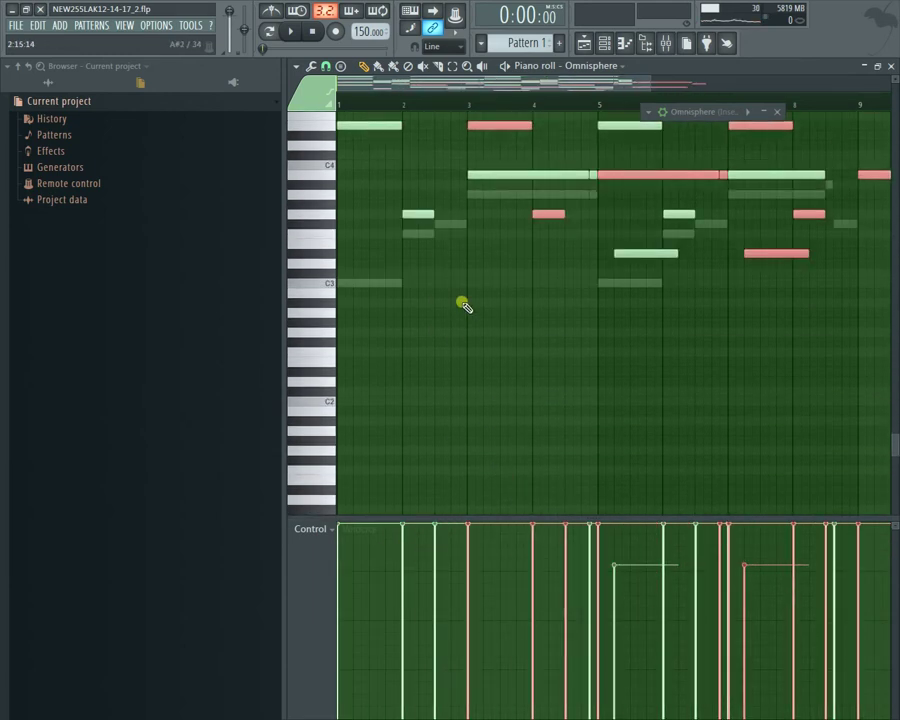
pyautogui.scroll(2, 462, 302)
pyautogui.moveTo(497, 155); pyautogui.dragTo(294, 388)
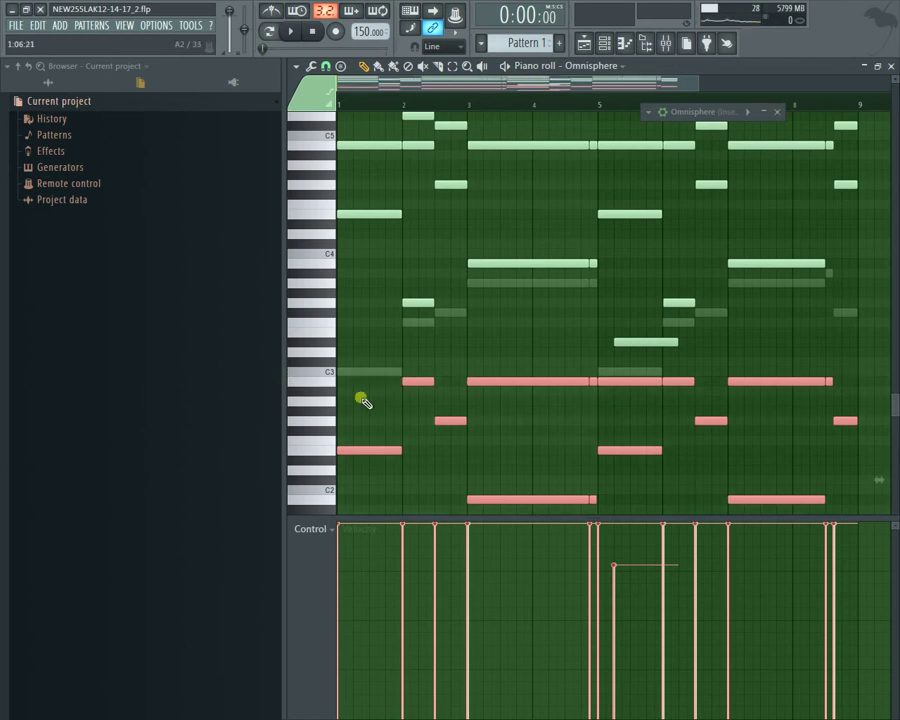
# Step: Thin the lowered copies by deleting the G1 notes and the long B2 notes, and play the pattern to check
pyautogui.scroll(-2, 386, 391)
pyautogui.rightClick(420, 457)
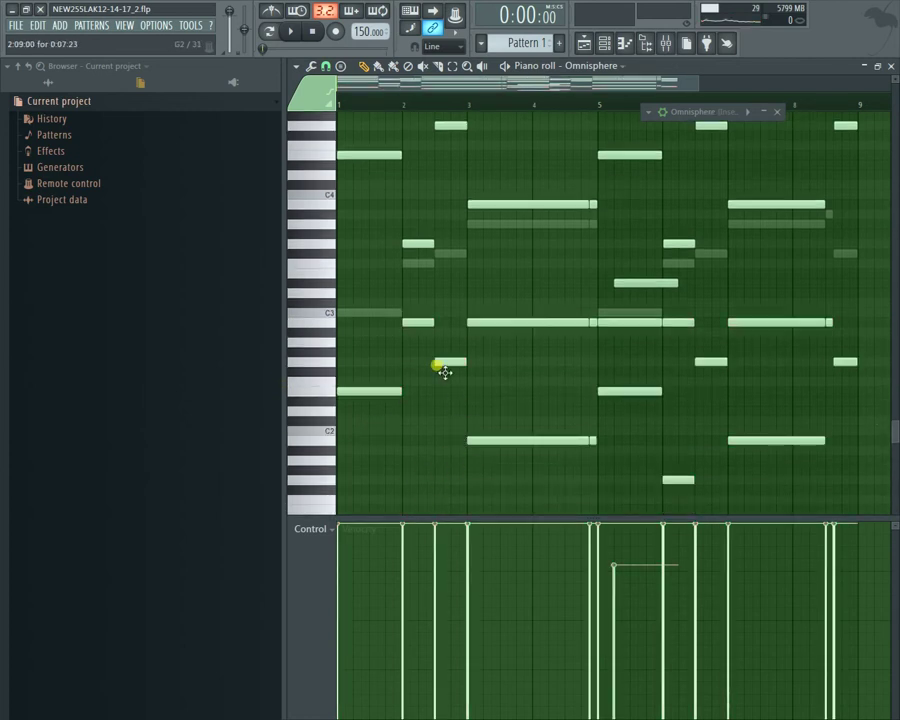
pyautogui.rightClick(505, 326)
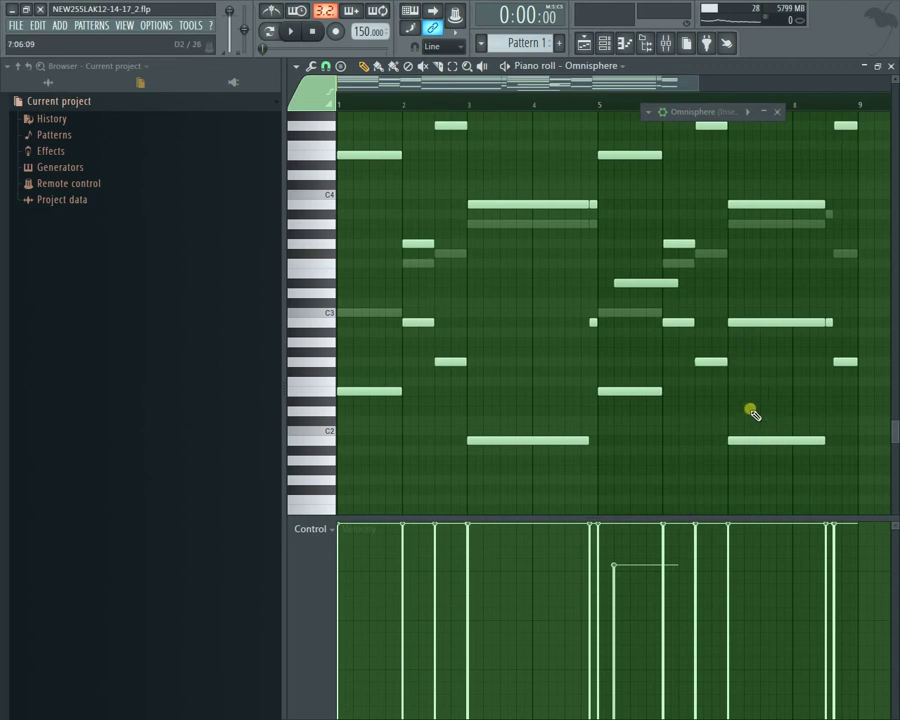
pyautogui.rightClick(767, 320)
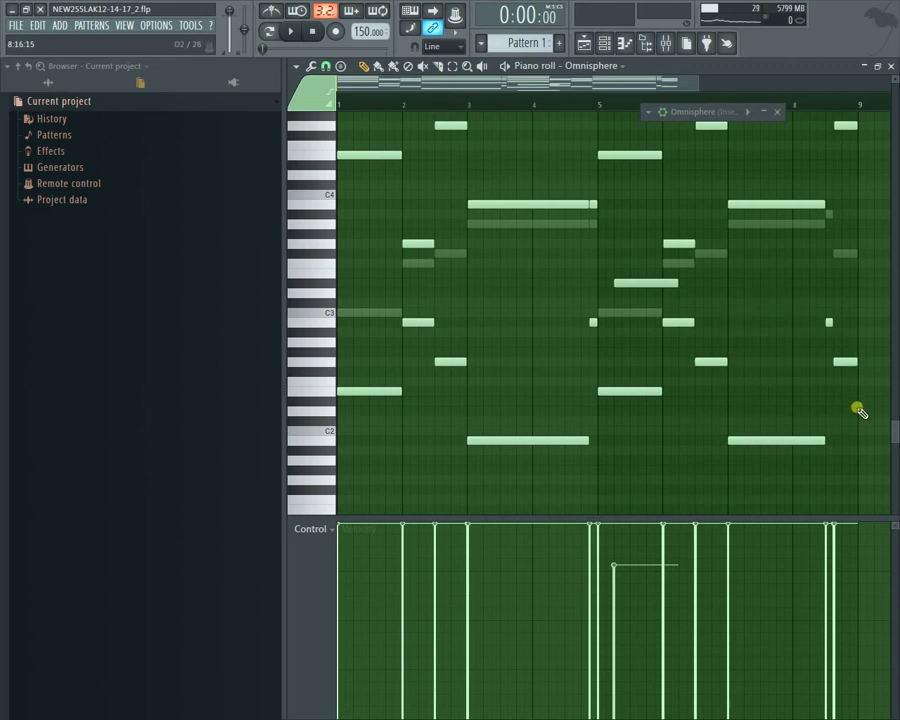
pyautogui.press('space')
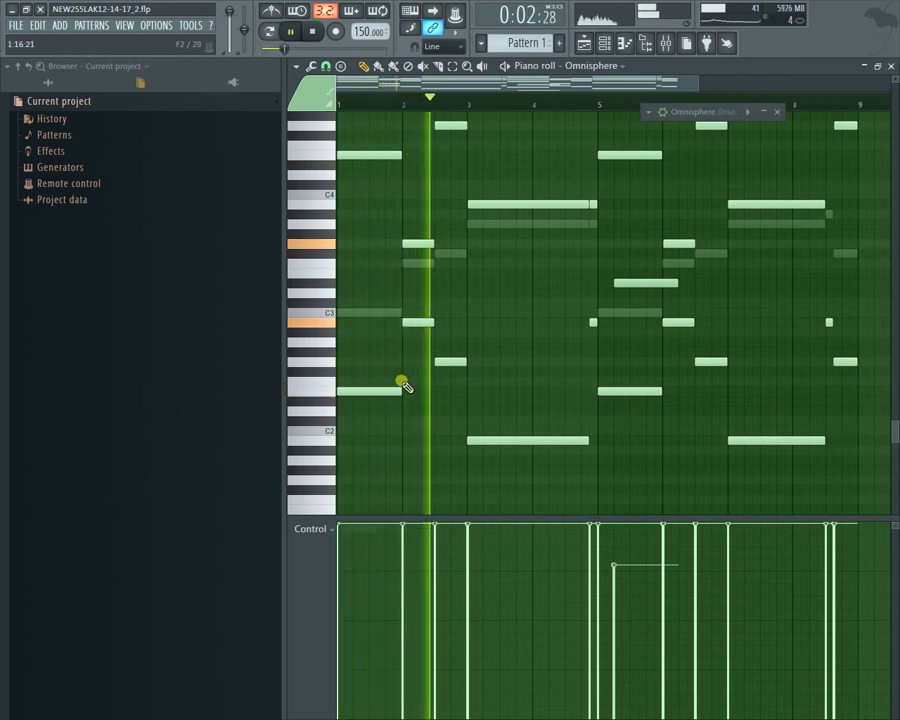
pyautogui.press('space')
pyautogui.press('space')
pyautogui.press('space')
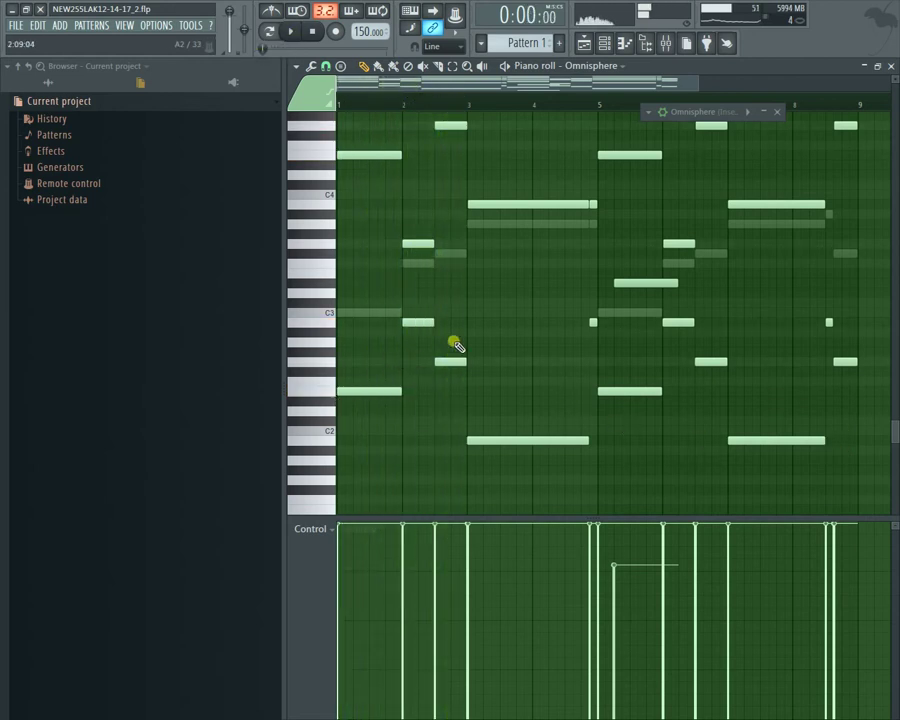
# Step: Set the Yamaha Steinberg USB ASIO buffer size to 96 samples in the audio settings and close them
pyautogui.click(160, 25)
pyautogui.click(193, 66)
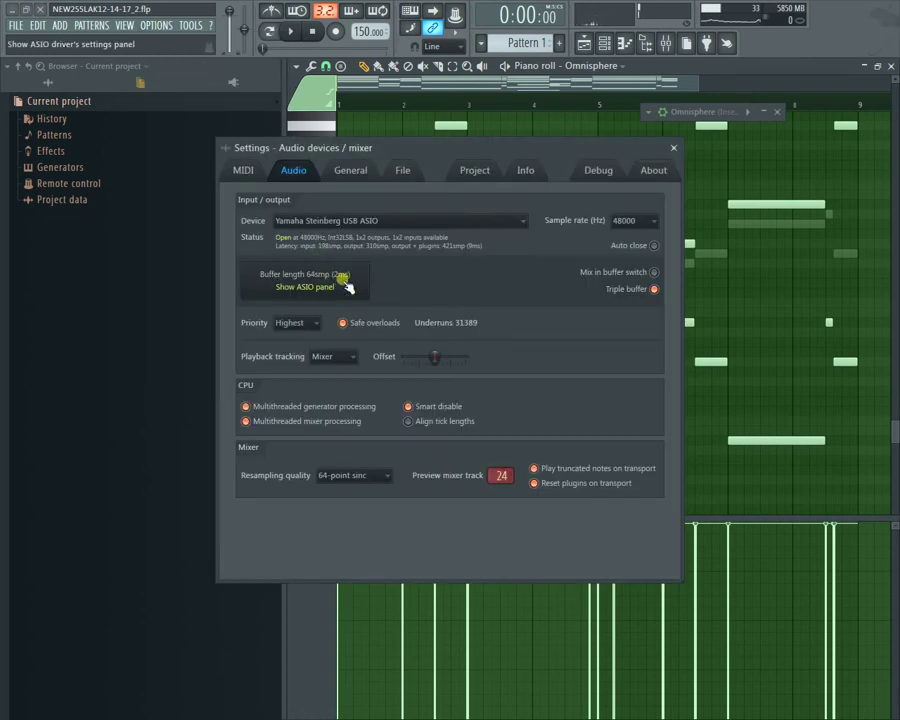
pyautogui.click(305, 287)
pyautogui.click(475, 359)
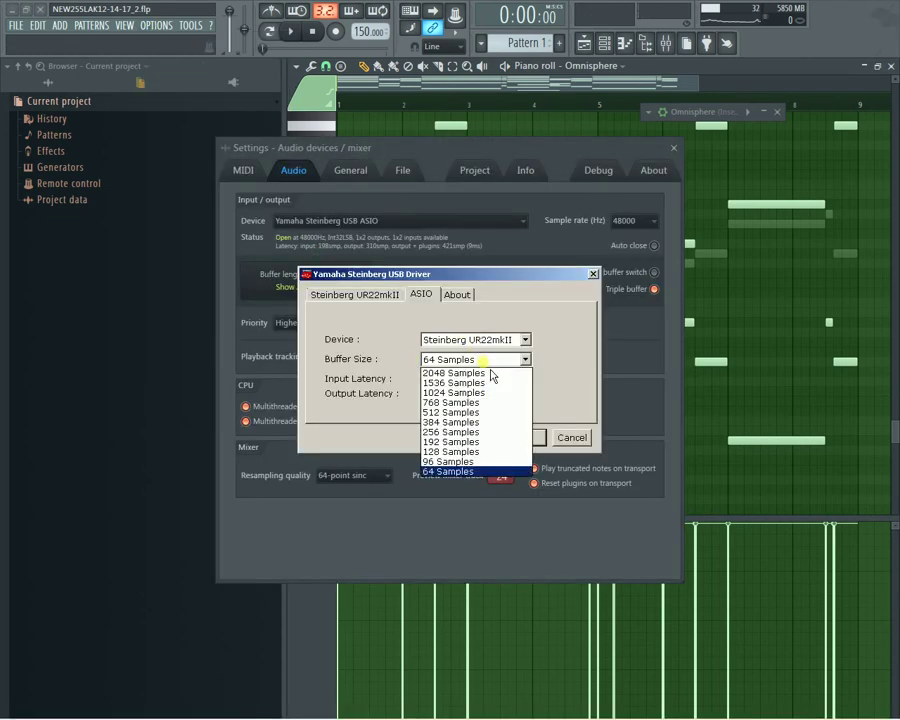
pyautogui.click(449, 461)
pyautogui.click(525, 444)
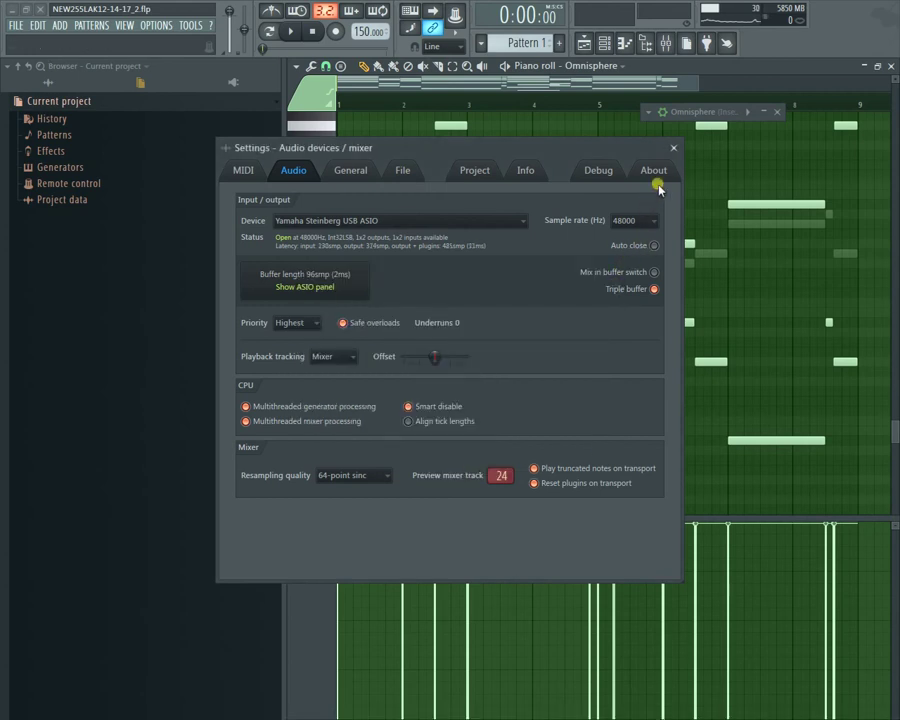
pyautogui.click(673, 148)
# Step: Play the pattern and delete the stray note just above C3 in bar 5
pyautogui.press('space')
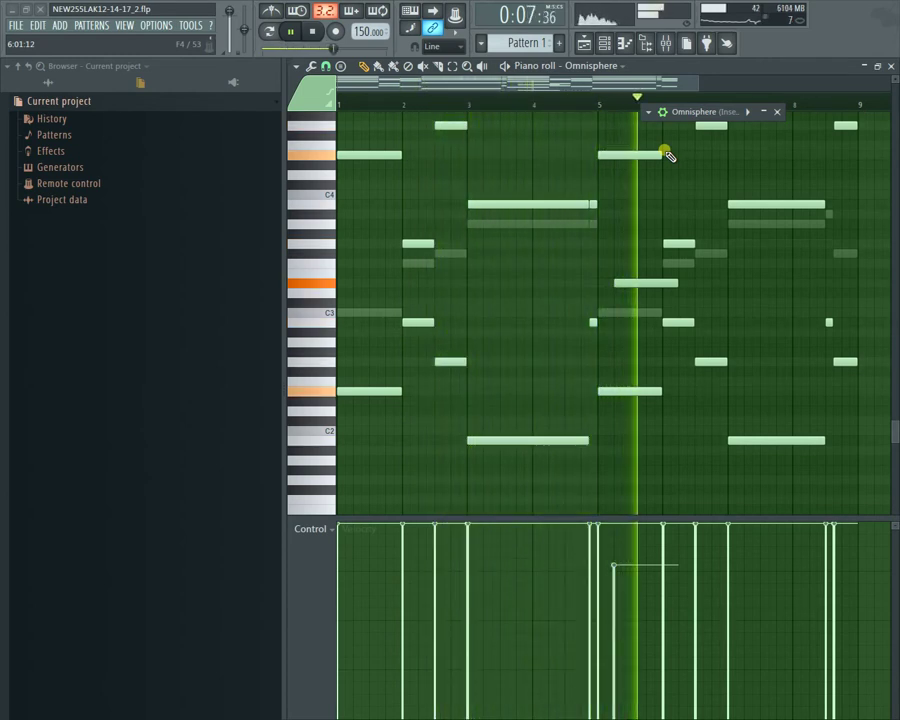
pyautogui.press('space')
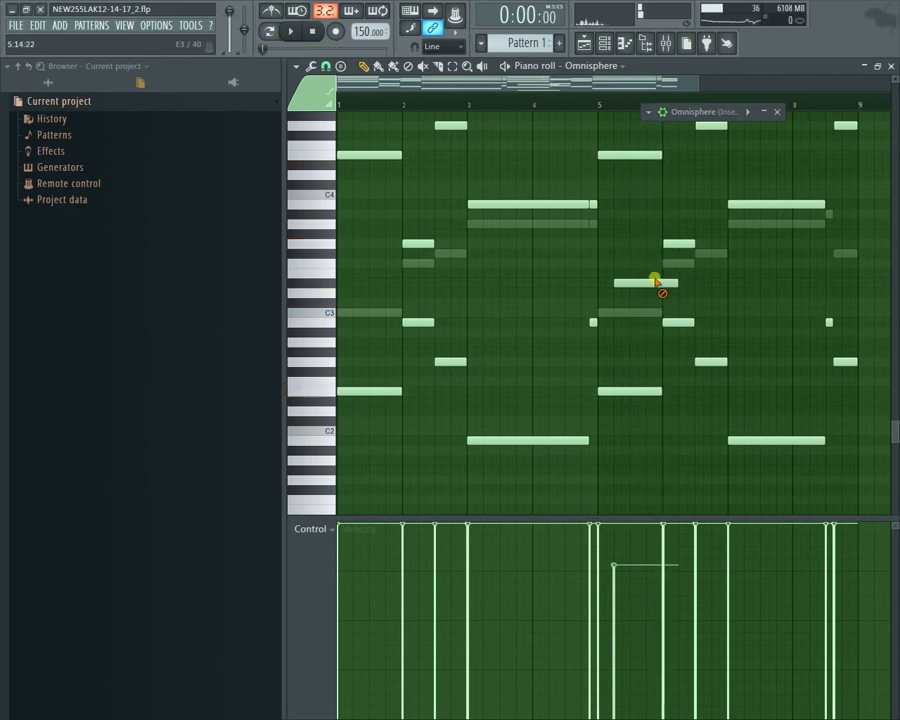
pyautogui.press('space')
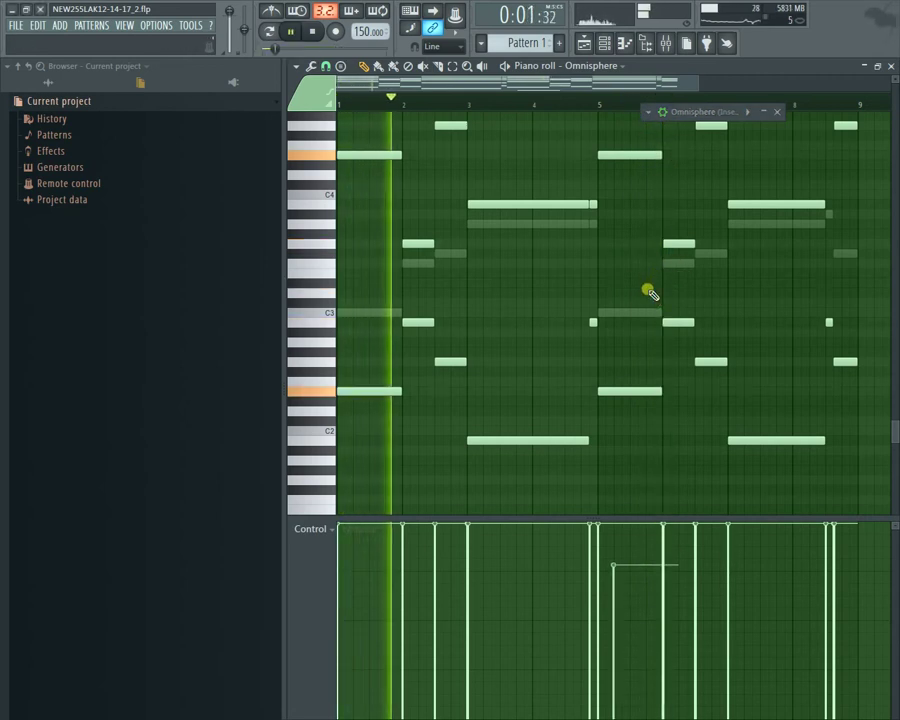
pyautogui.press('space')
# Step: Raise the velocity of the remaining weaker note early in bar 5 to match the others, and replay the pattern
pyautogui.press('space')
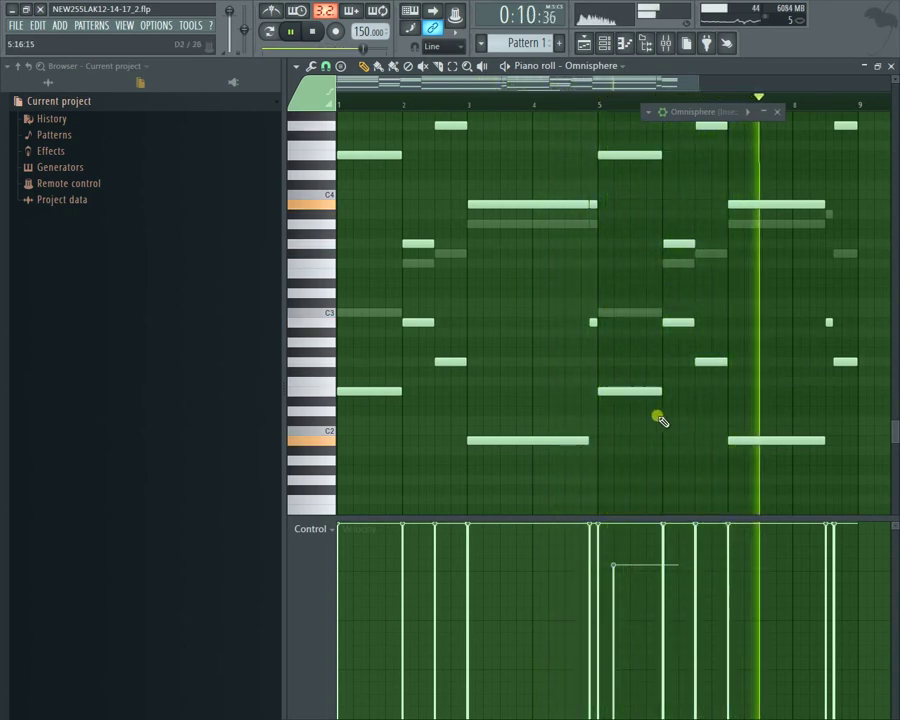
pyautogui.press('space')
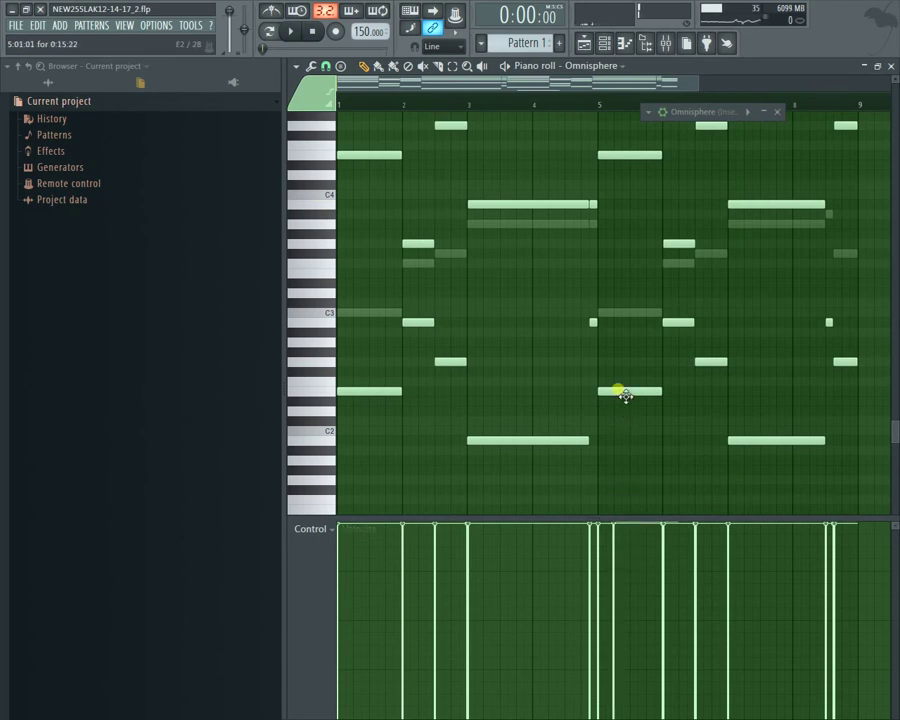
pyautogui.press('space')
pyautogui.scroll(1, 700, 400)
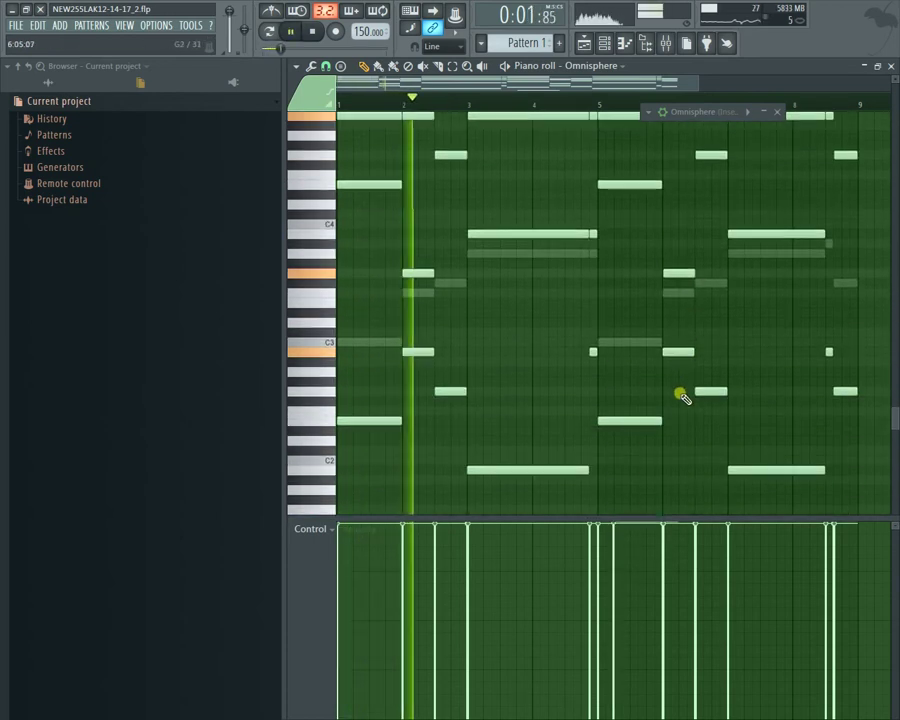
pyautogui.scroll(3, 693, 356)
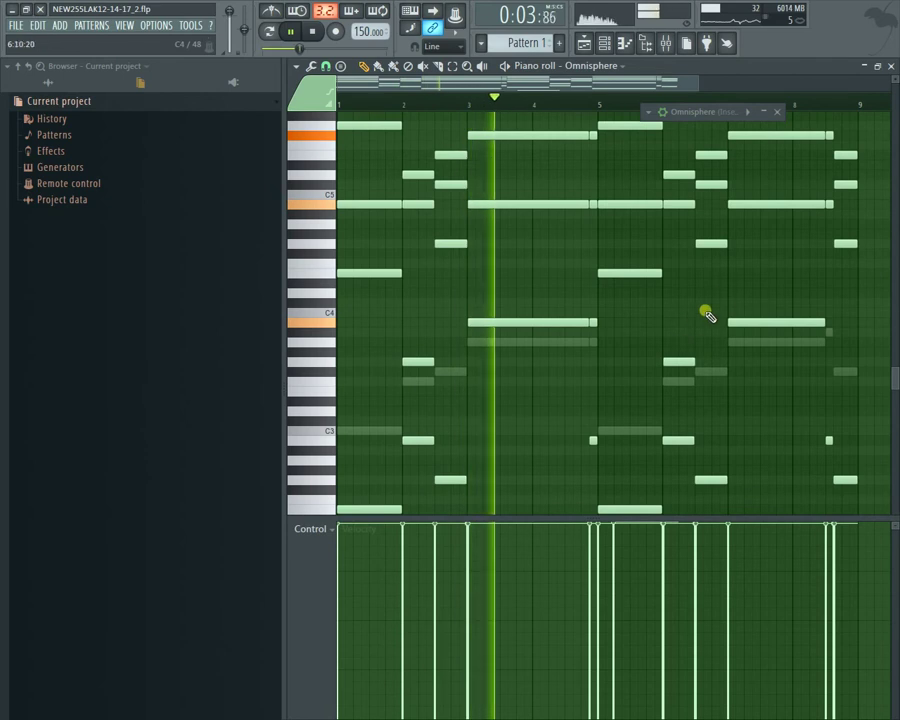
# Step: Delete the stray long note starting early in bar 5 below all the others, replay the pattern, and close the piano roll
pyautogui.scroll(-2, 707, 316)
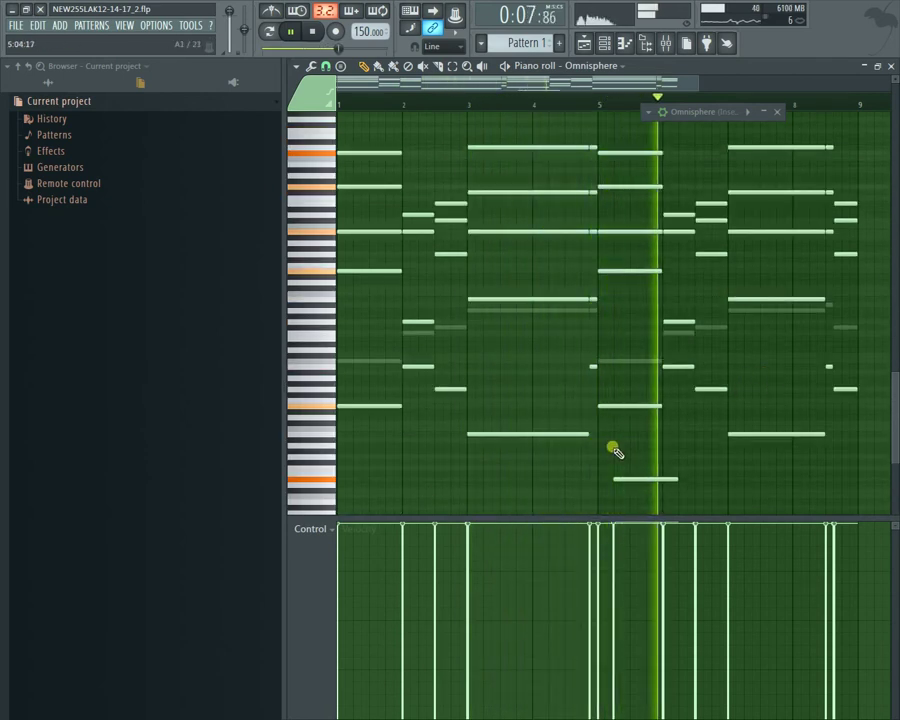
pyautogui.press('space')
pyautogui.rightClick(640, 480)
pyautogui.press('space')
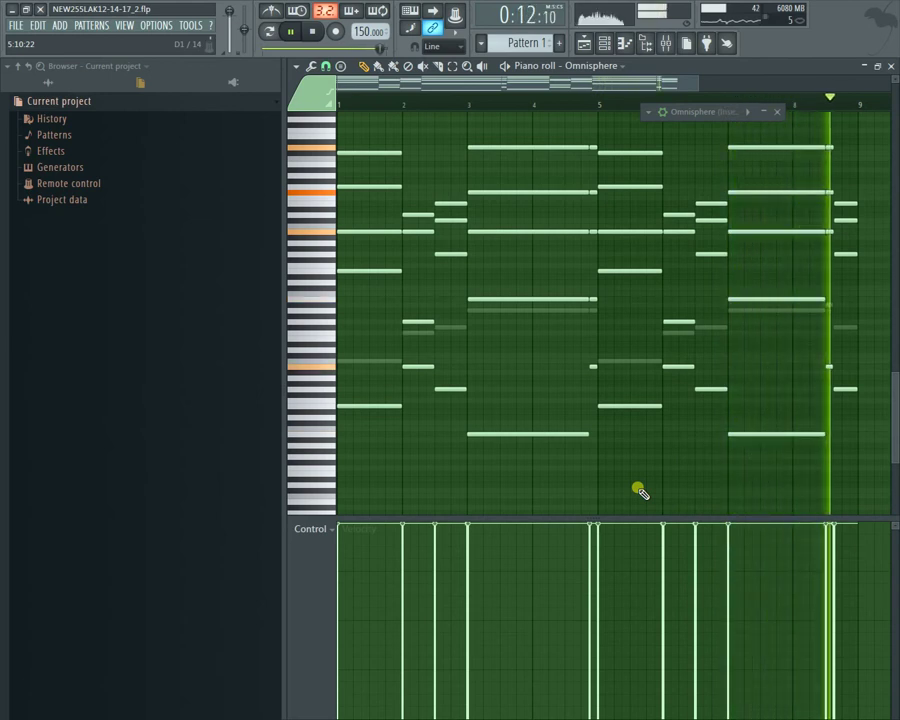
pyautogui.press('space')
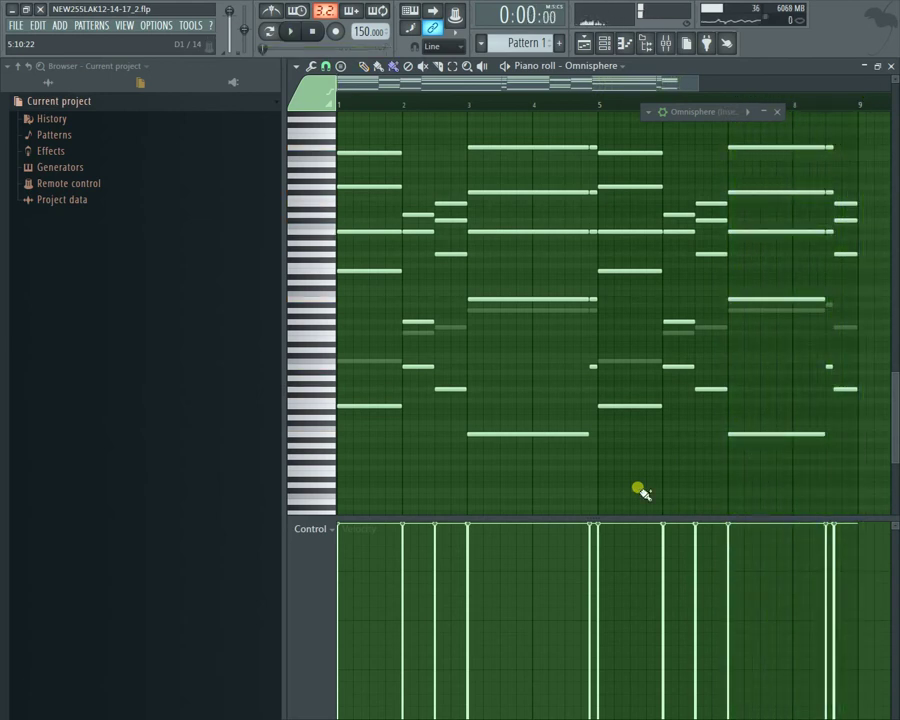
pyautogui.click(893, 66)
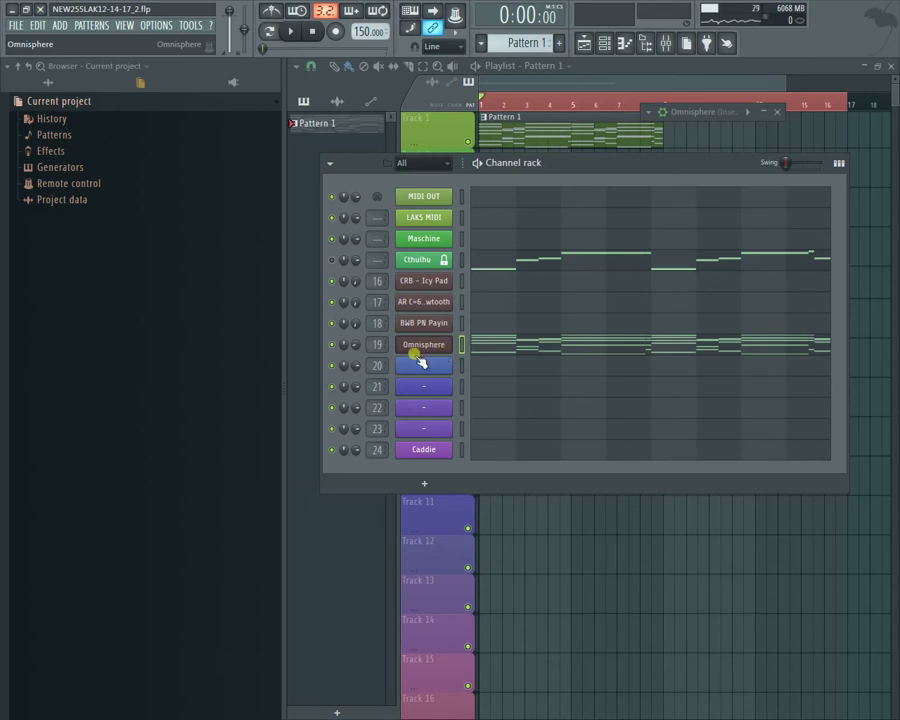
# Step: Play the pattern and check the Omnisphere level on Insert 19 in the mixer
pyautogui.press('space')
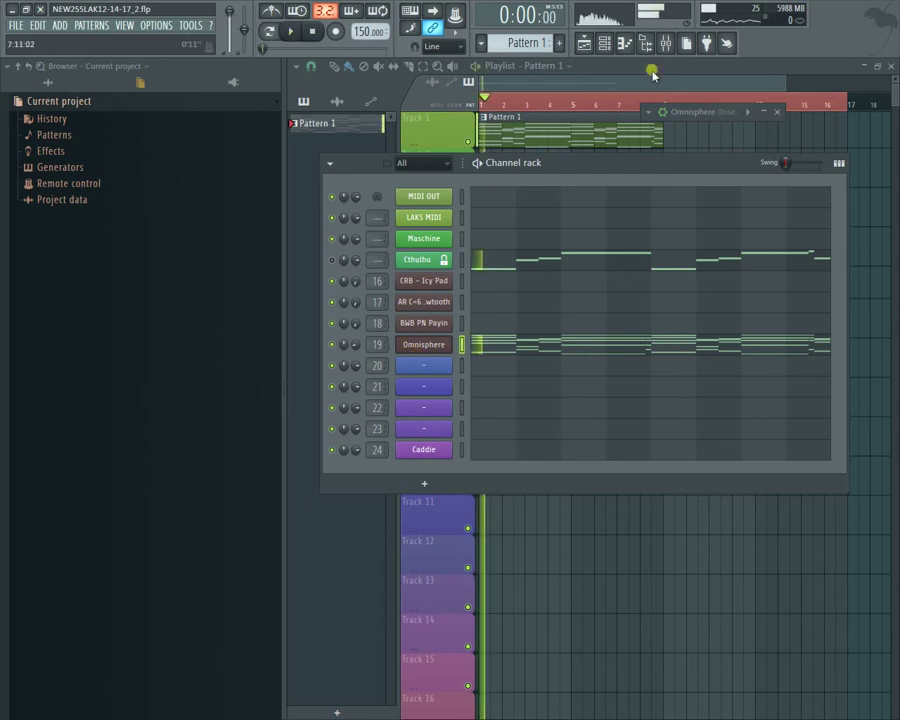
pyautogui.click(665, 44)
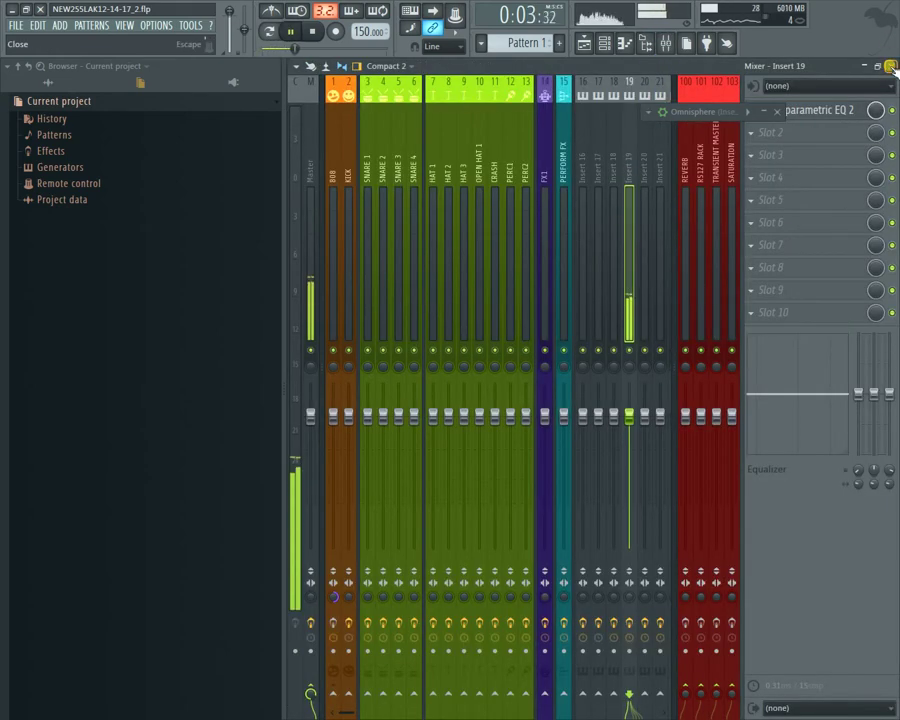
pyautogui.click(891, 67)
pyautogui.press('space')
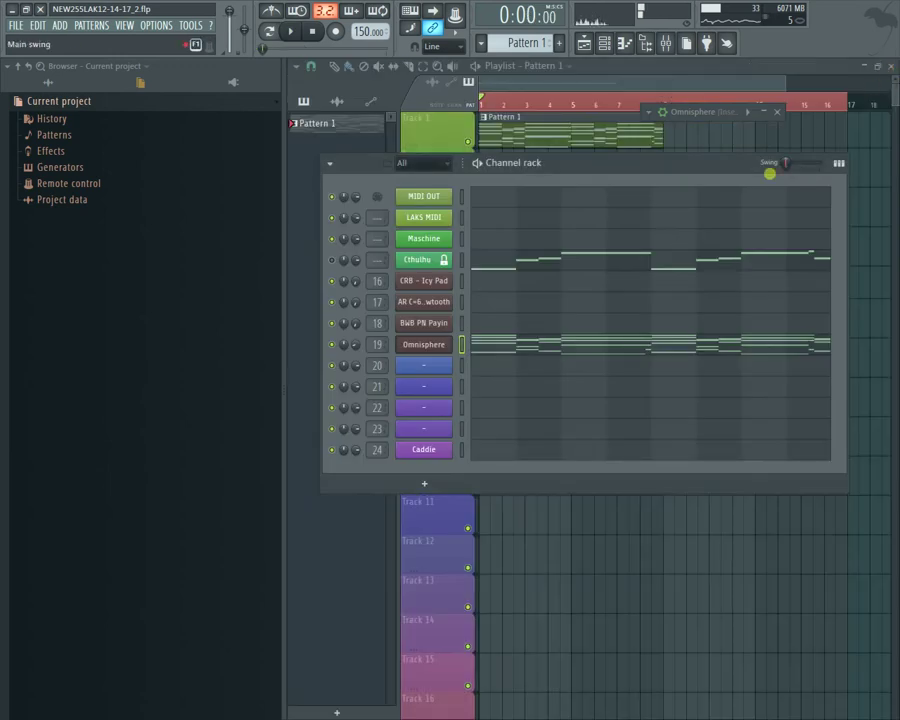
# Step: Cut all the low octave notes below C3 from the Omnisphere piano roll and close it
pyautogui.rightClick(461, 344)
pyautogui.click(470, 346)
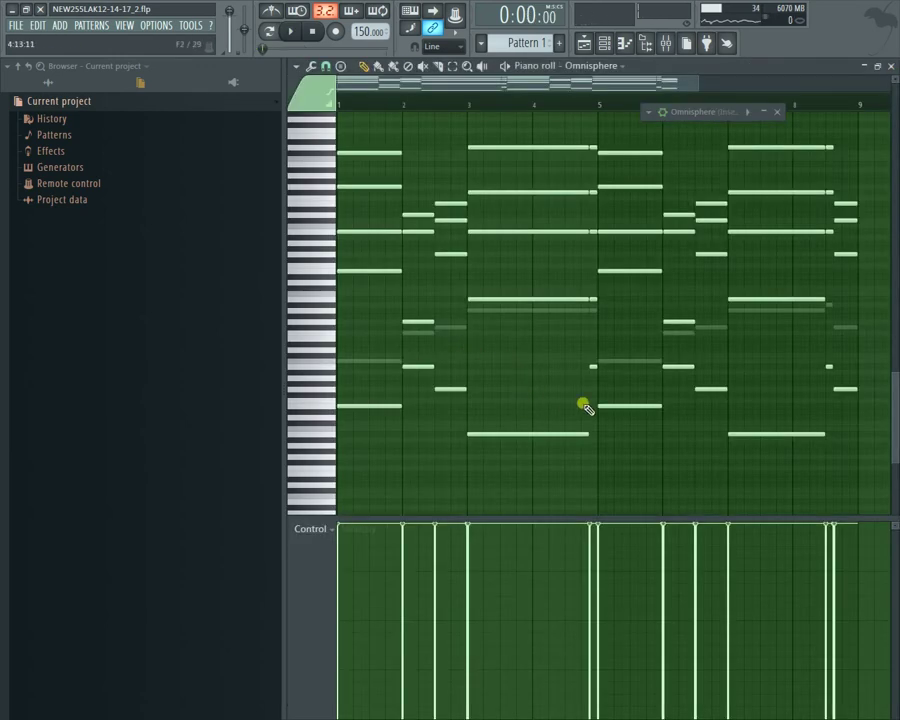
pyautogui.moveTo(864, 354); pyautogui.dragTo(276, 508)
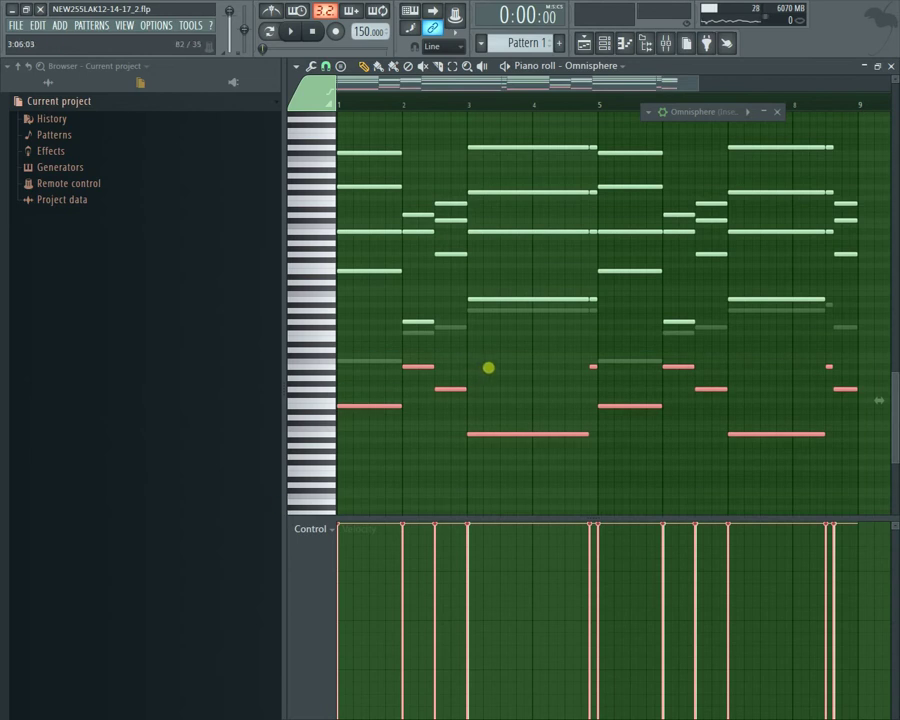
pyautogui.press('Delete')
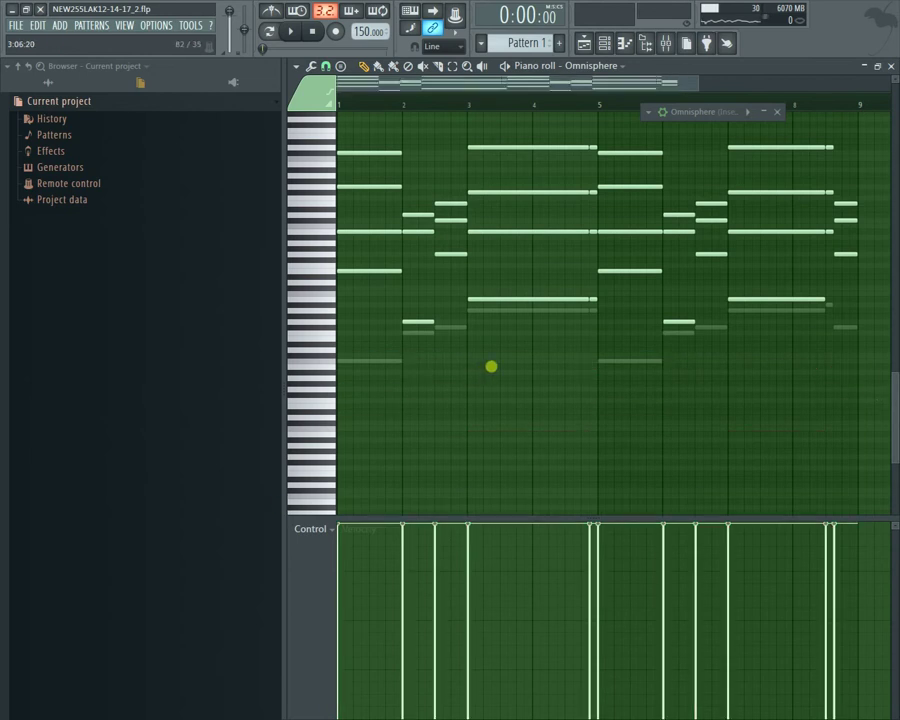
pyautogui.click(891, 66)
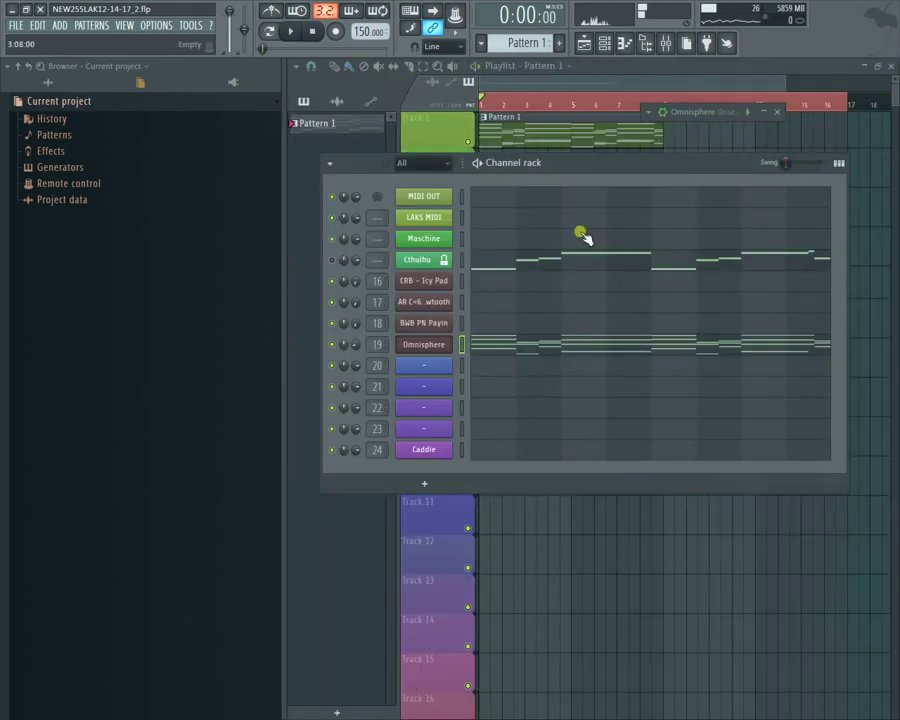
# Step: Replay the pattern without the low octave notes and compare its level on Insert 19
pyautogui.click(666, 42)
pyautogui.press('space')
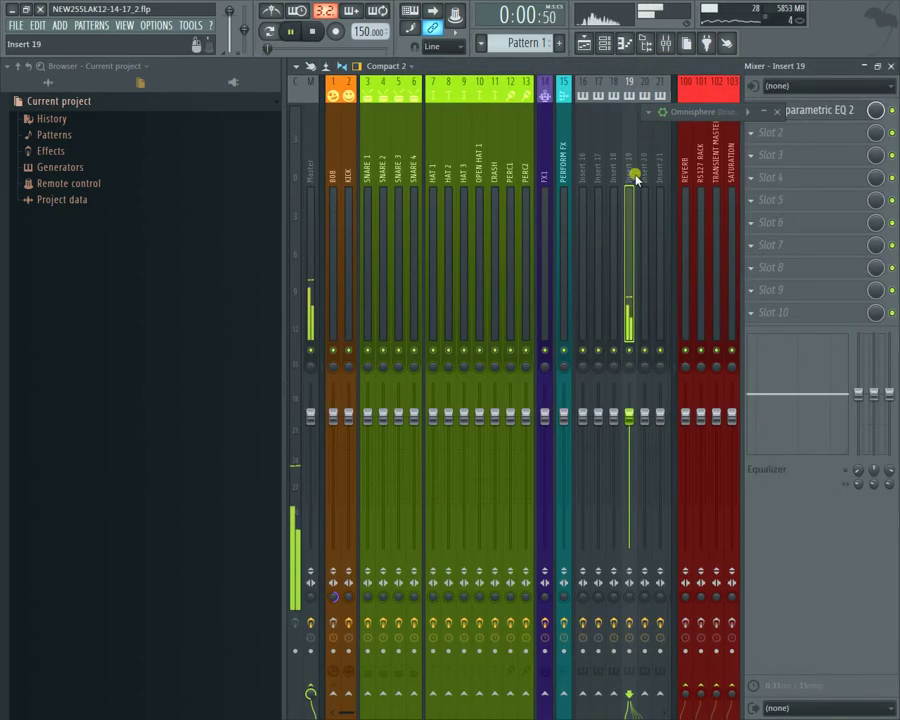
pyautogui.press('space')
# Step: Raise the Omnisphere channel's volume while playing the pattern, and move the channel rack clear of the mixer's track names
pyautogui.click(604, 44)
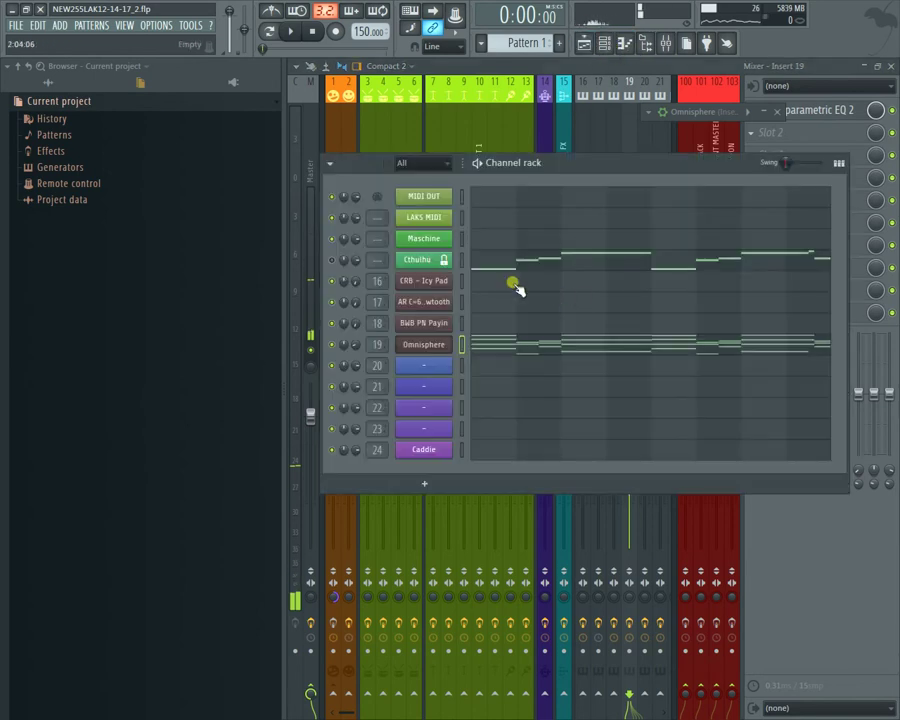
pyautogui.press('space')
pyautogui.press('space')
pyautogui.moveTo(357, 352); pyautogui.dragTo(357, 399)
pyautogui.press('space')
pyautogui.press('space')
pyautogui.press('space')
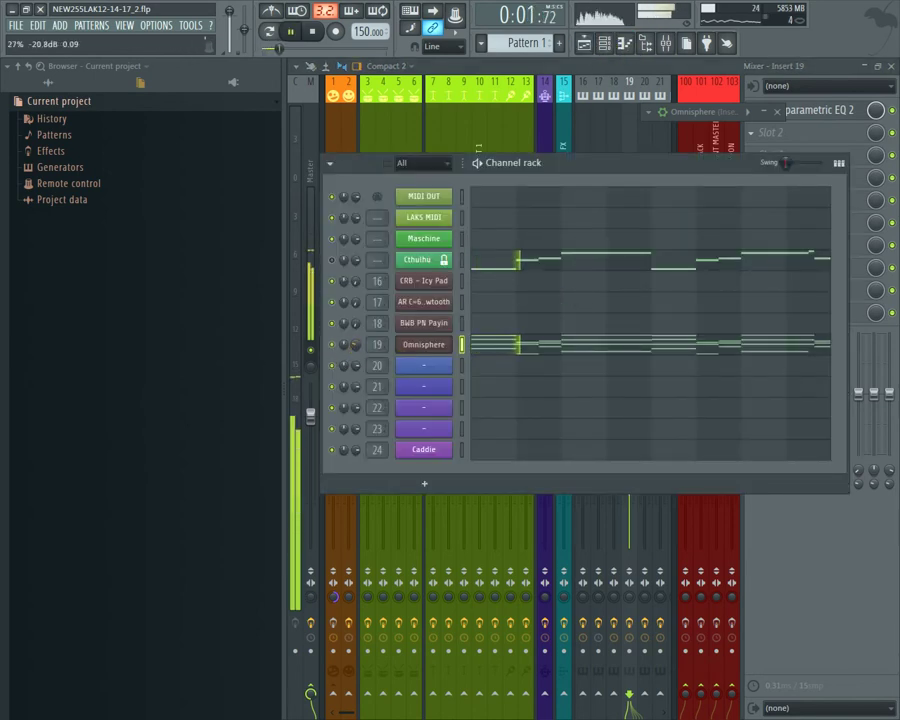
pyautogui.moveTo(356, 345)
pyautogui.mouseDown()
pyautogui.moveTo(356, 316)
pyautogui.moveTo(357, 352)
pyautogui.mouseUp()
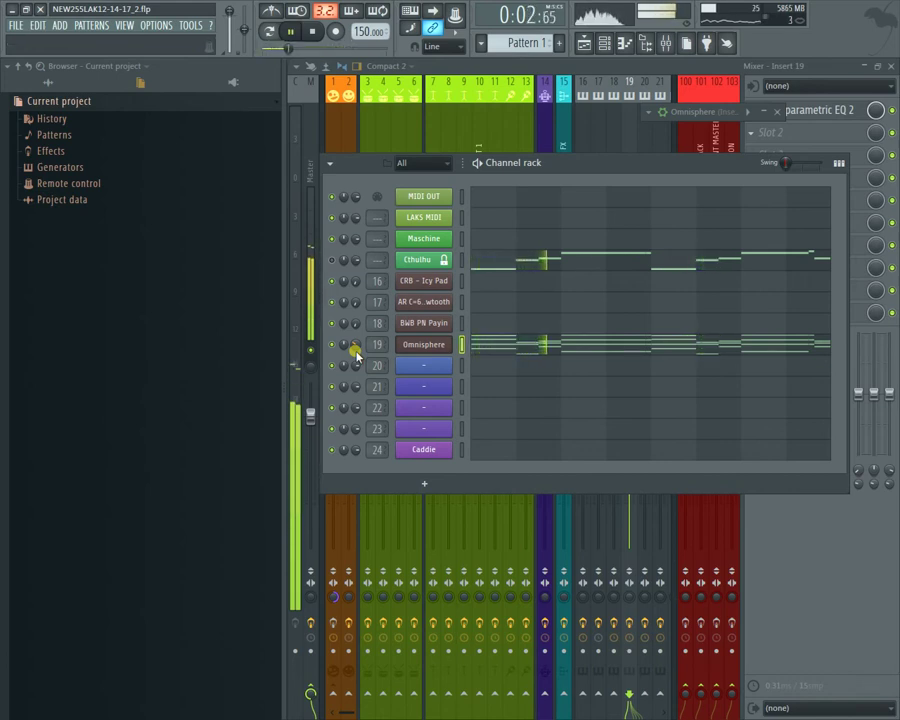
pyautogui.moveTo(580, 167); pyautogui.dragTo(583, 251)
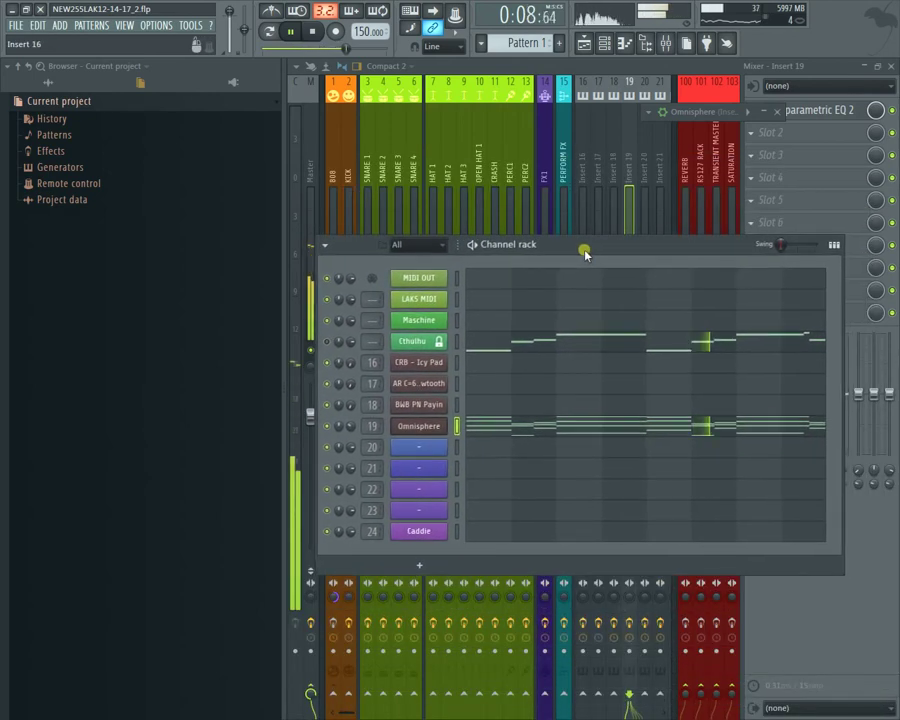
pyautogui.press('space')
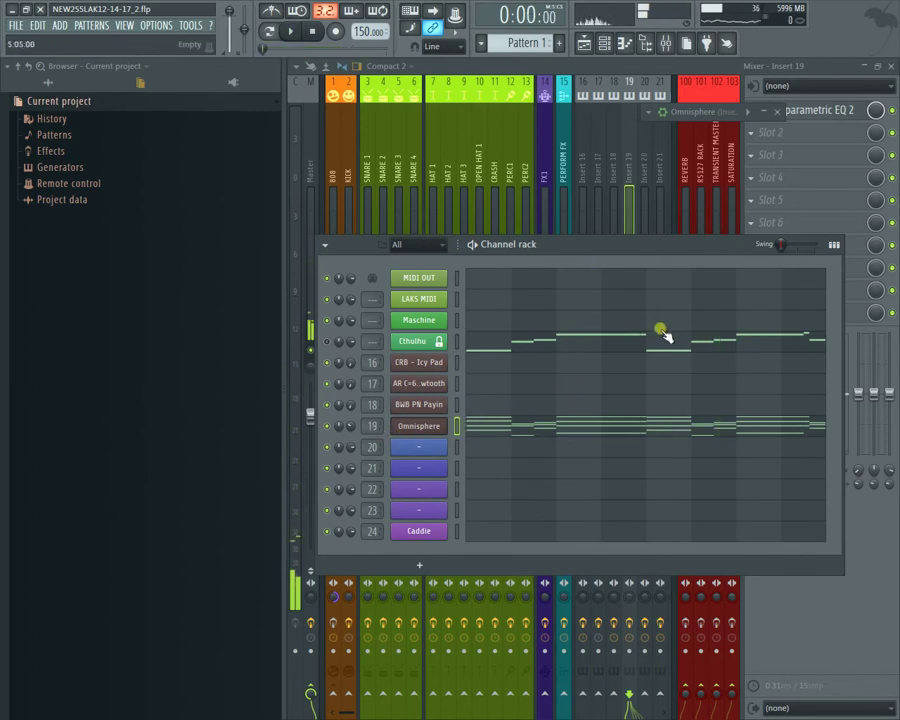
# Step: Load Edison into the second effect slot of Insert 19 and arm it to record on play
pyautogui.click(742, 145)
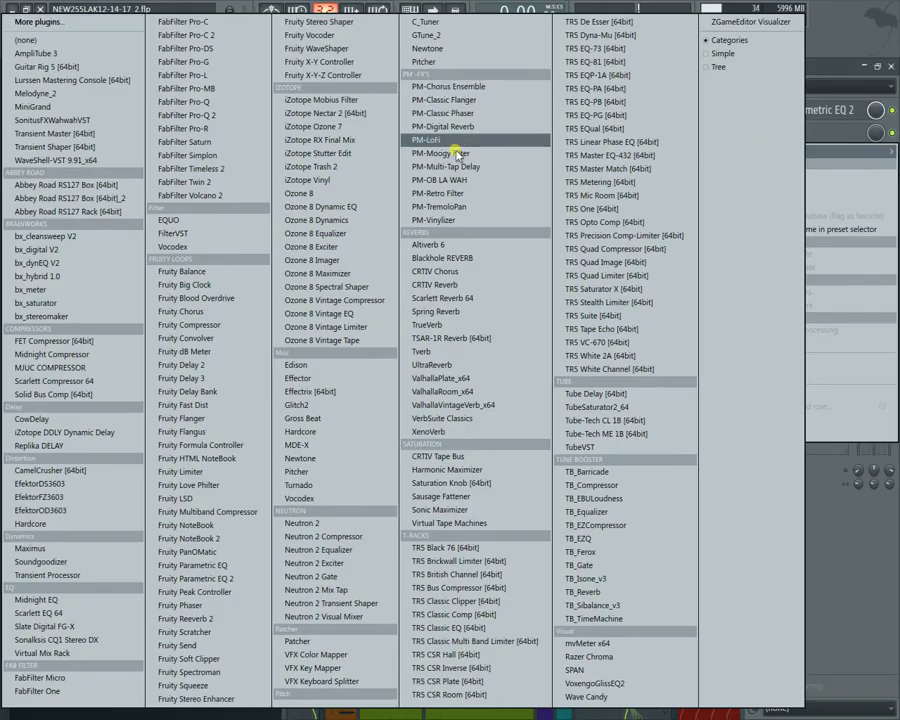
pyautogui.click(364, 365)
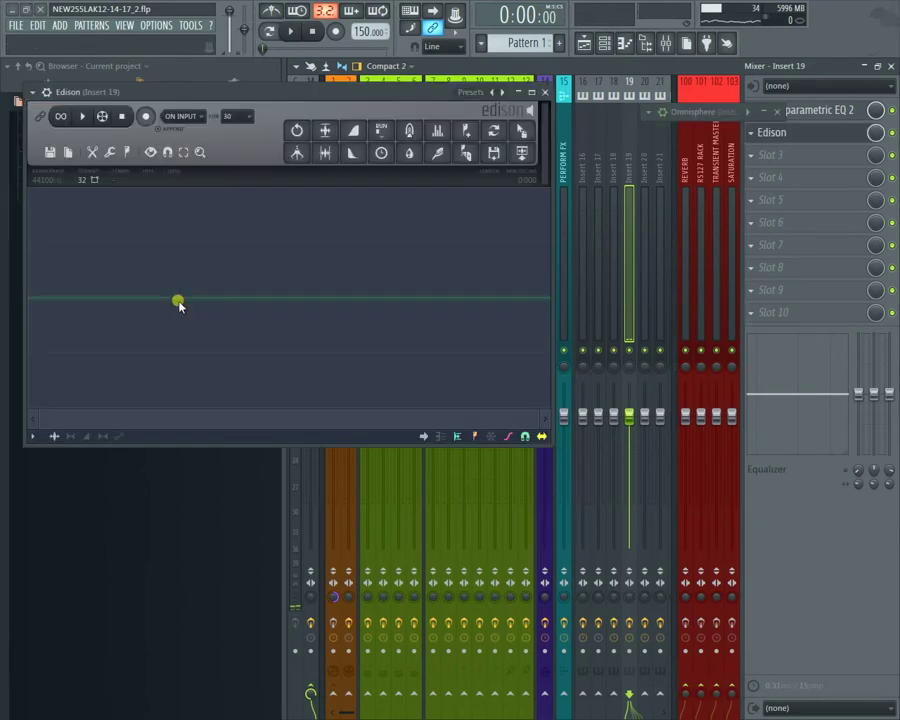
pyautogui.click(147, 116)
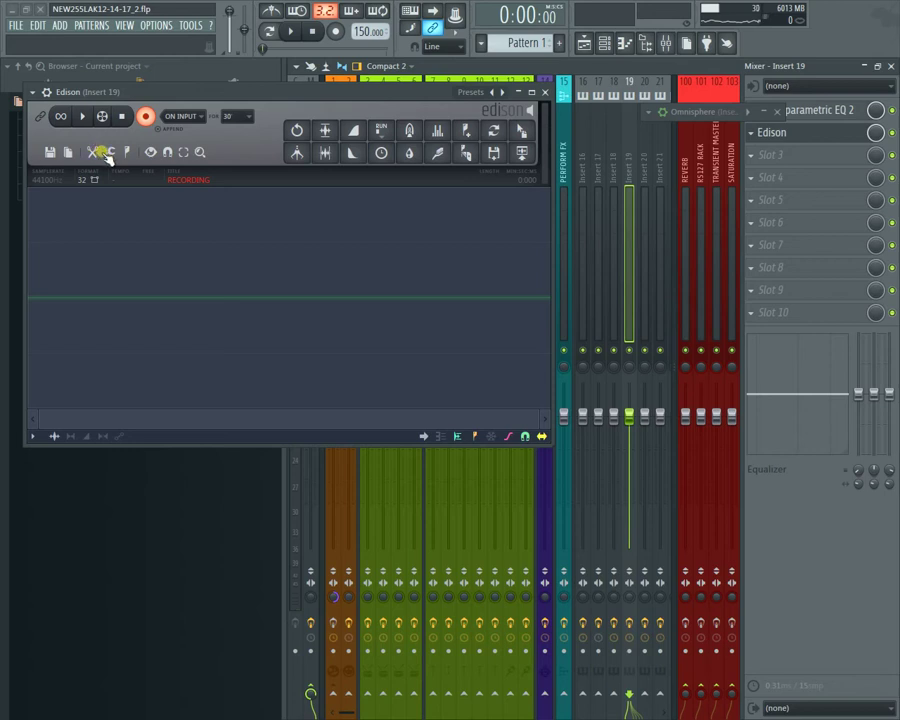
pyautogui.click(180, 114)
pyautogui.click(200, 165)
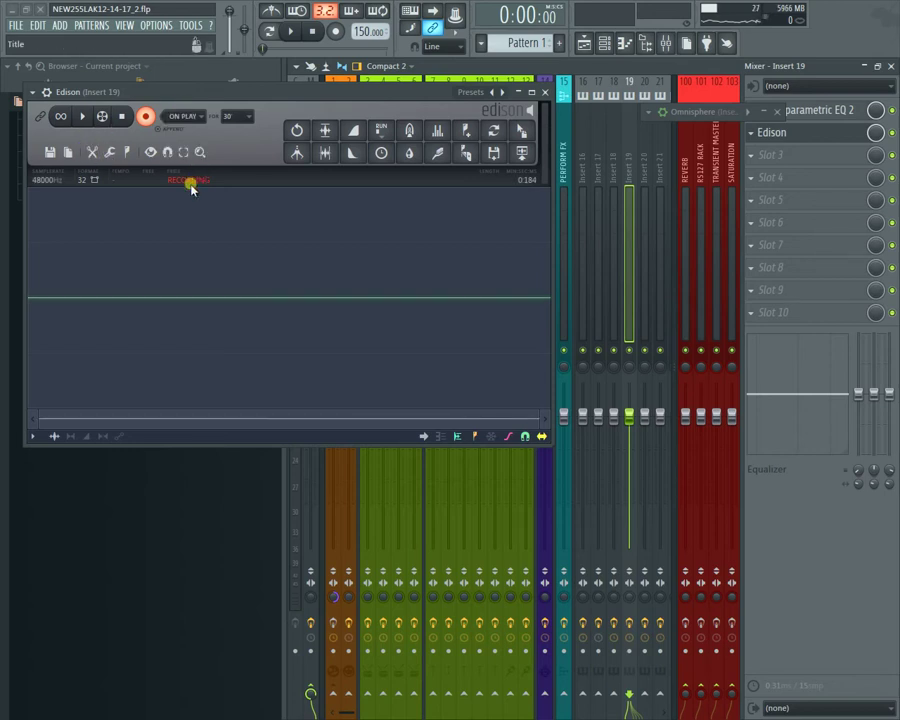
# Step: Clear the short silent take in Edison and record one full pass of the Omnisphere pattern
pyautogui.click(80, 117)
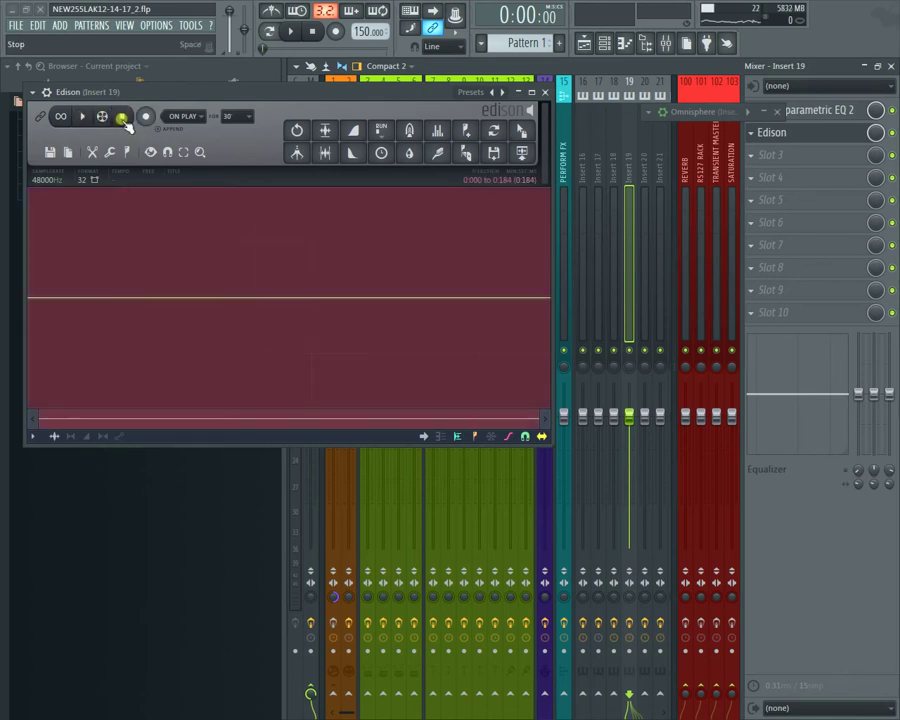
pyautogui.press('Delete')
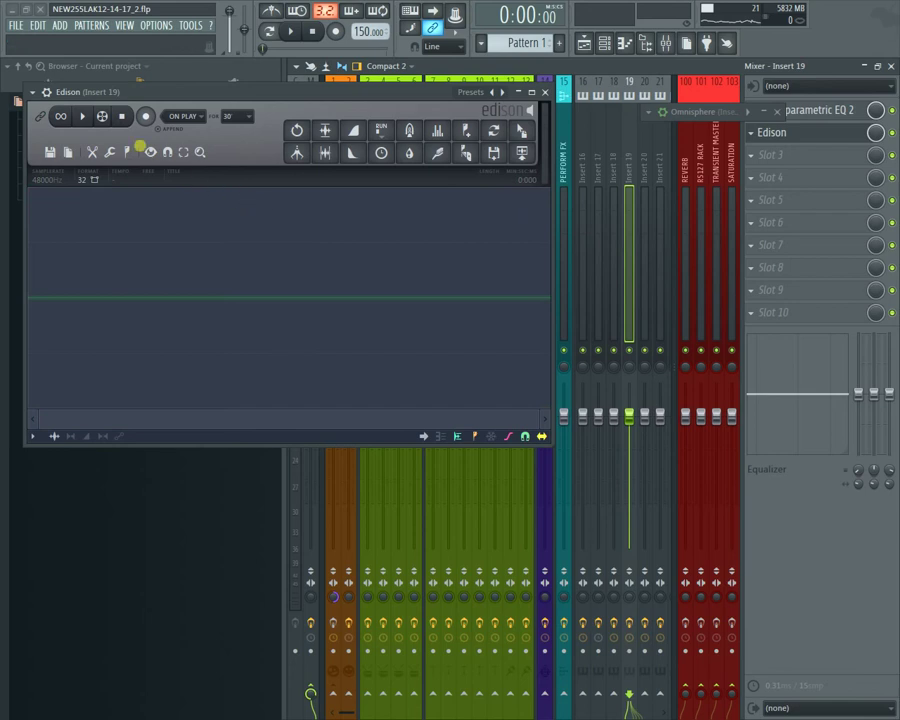
pyautogui.click(291, 33)
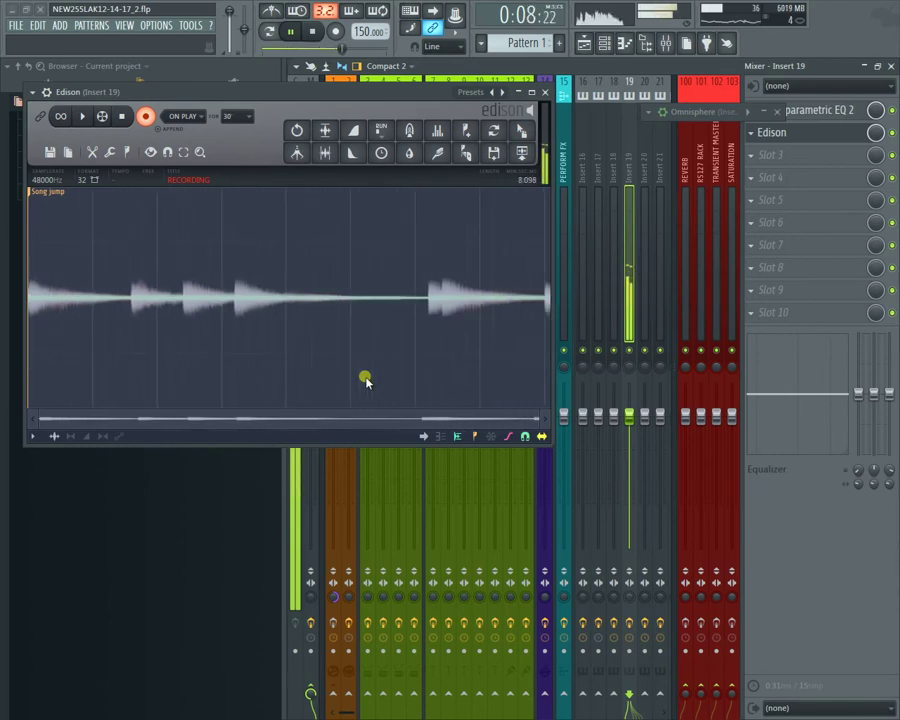
pyautogui.click(584, 43)
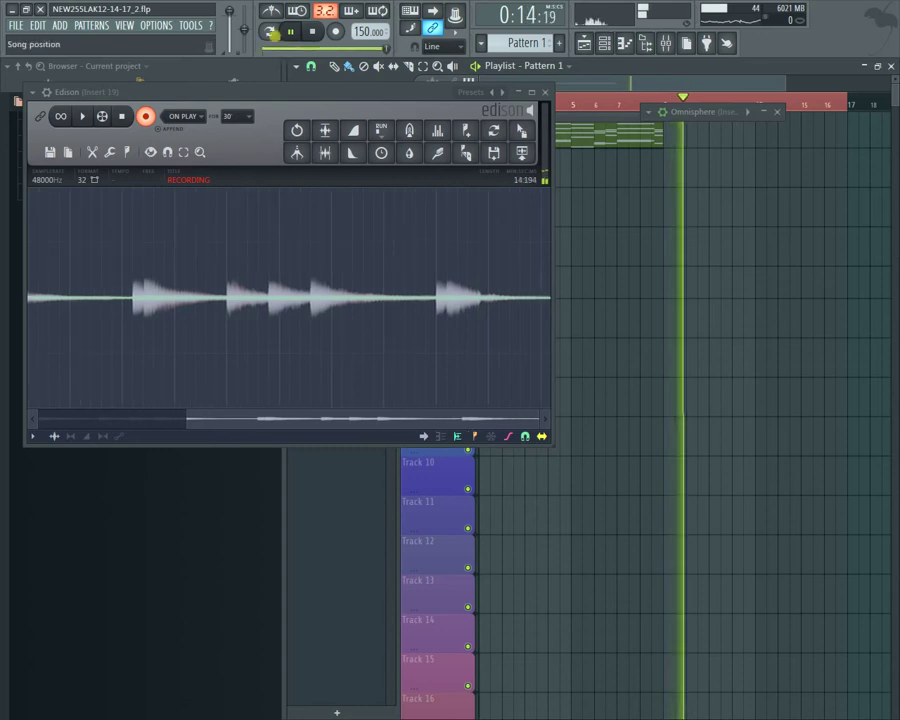
pyautogui.click(312, 32)
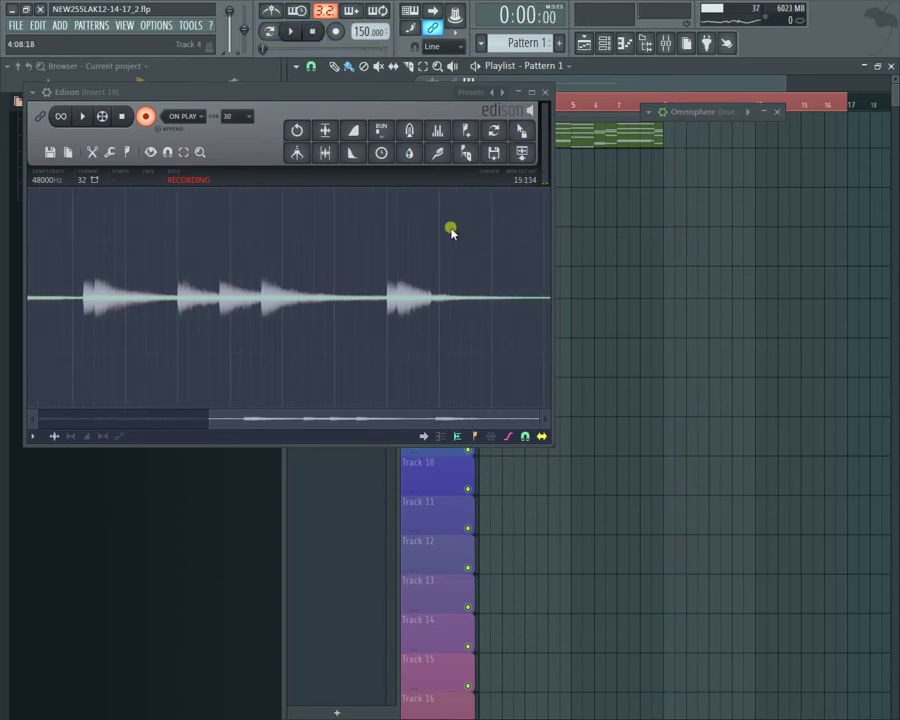
# Step: Trim the quiet ends off the Edison recording, and close Edison and the playlist
pyautogui.click(324, 153)
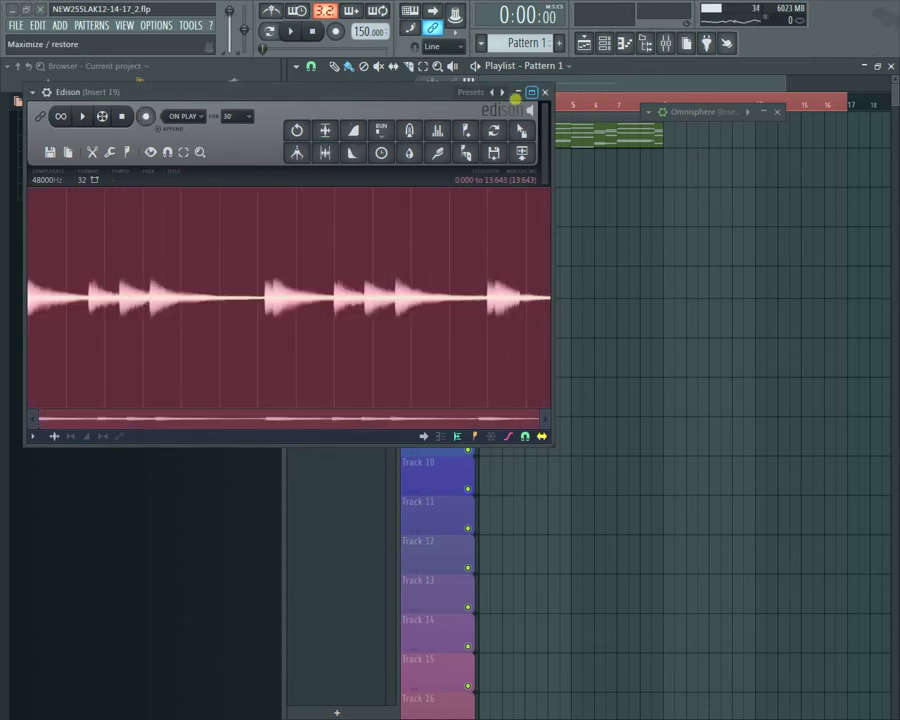
pyautogui.moveTo(388, 96); pyautogui.dragTo(668, 264)
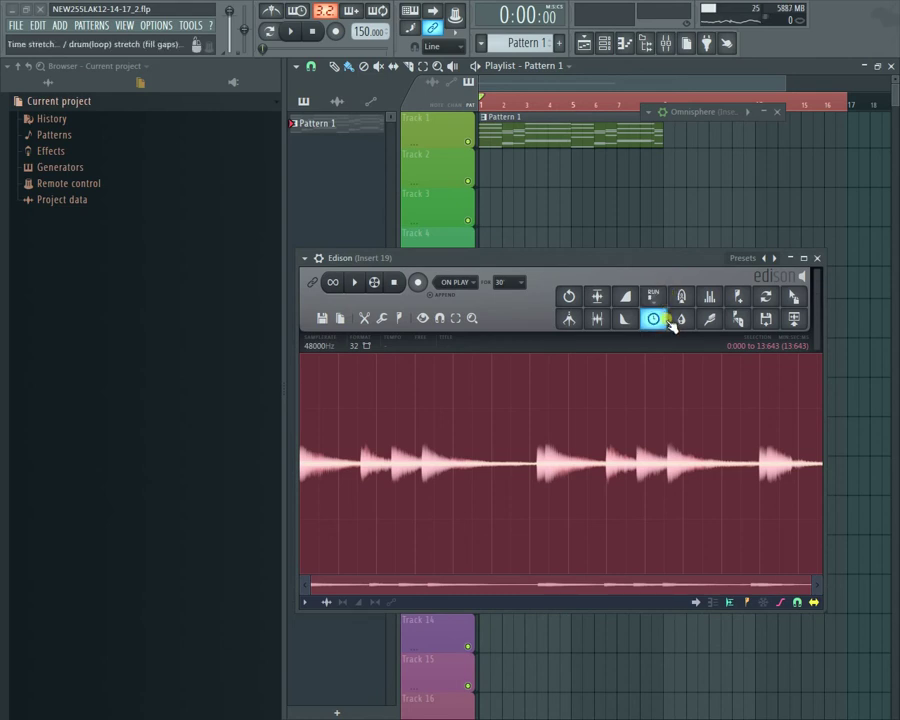
pyautogui.click(817, 259)
pyautogui.click(891, 66)
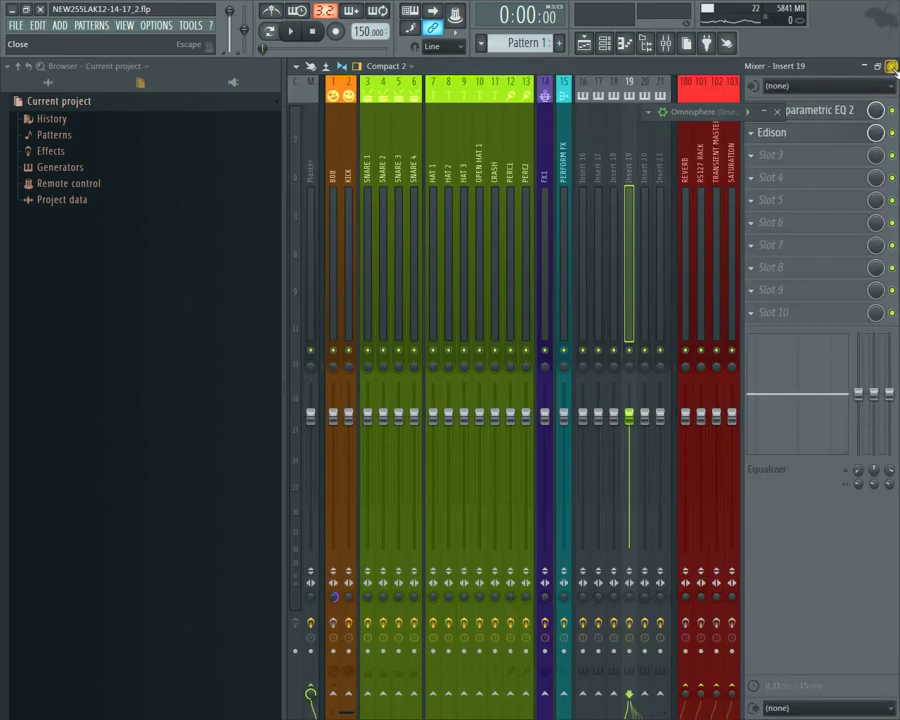
# Step: Paste the cut low octave notes back into the Omnisphere piano roll and close it
pyautogui.click(605, 43)
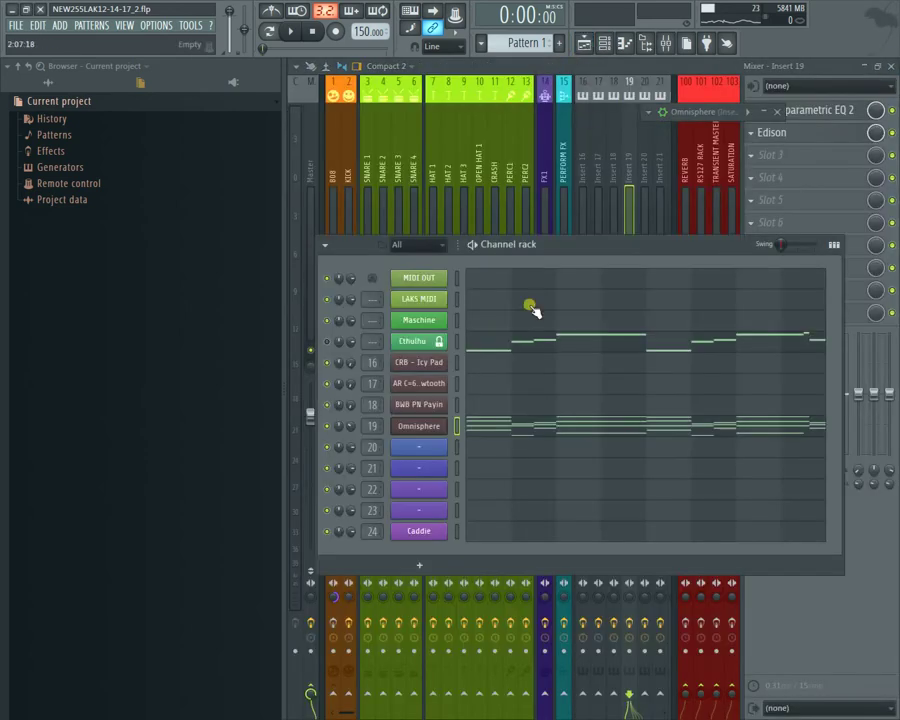
pyautogui.click(458, 428)
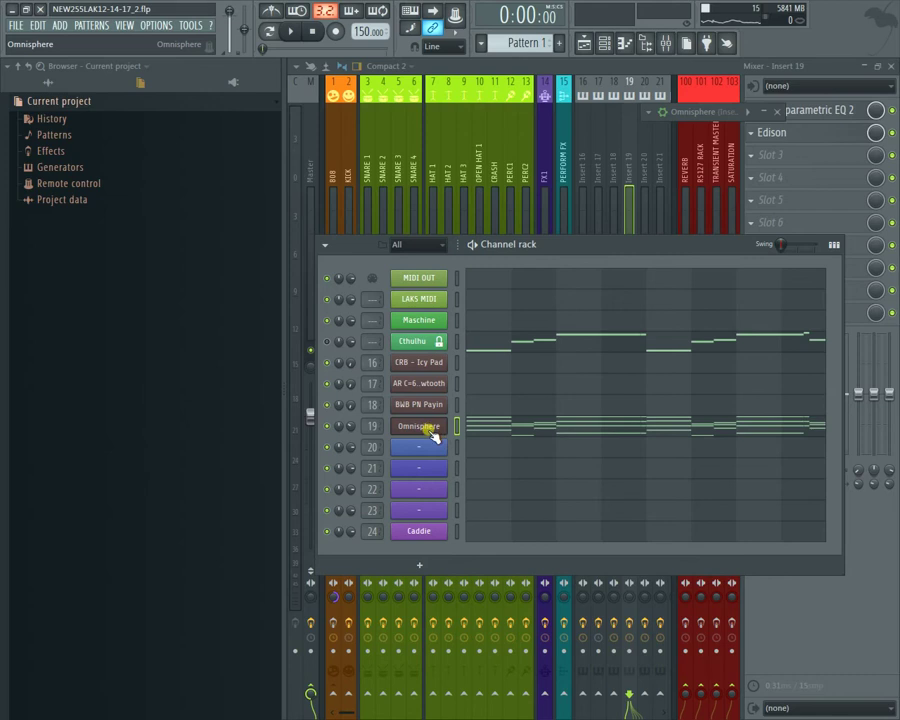
pyautogui.rightClick(432, 430)
pyautogui.click(522, 424)
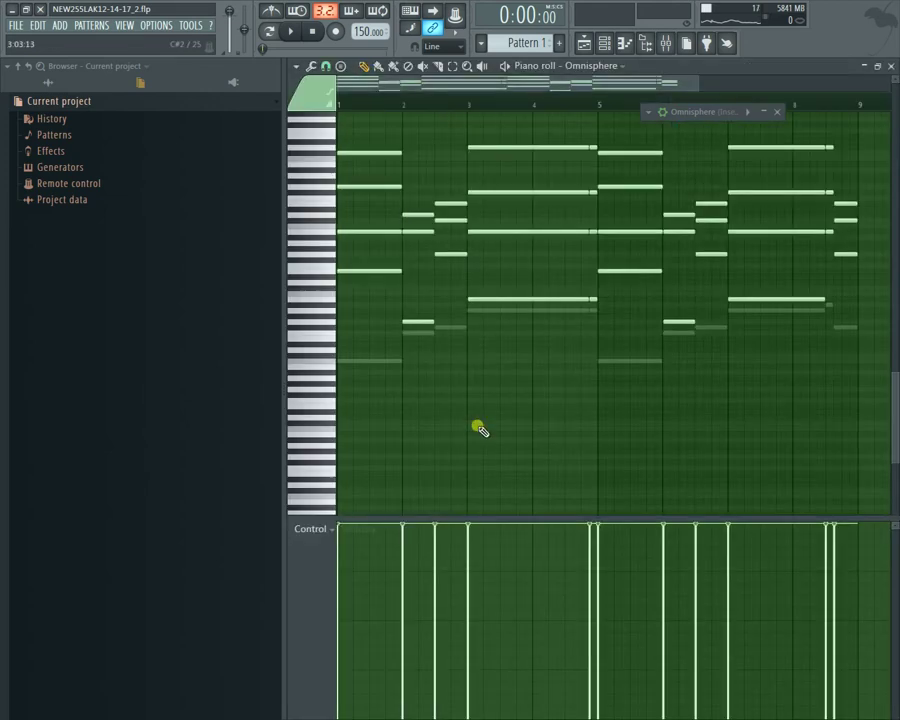
pyautogui.hotkey('ctrl', 'v')
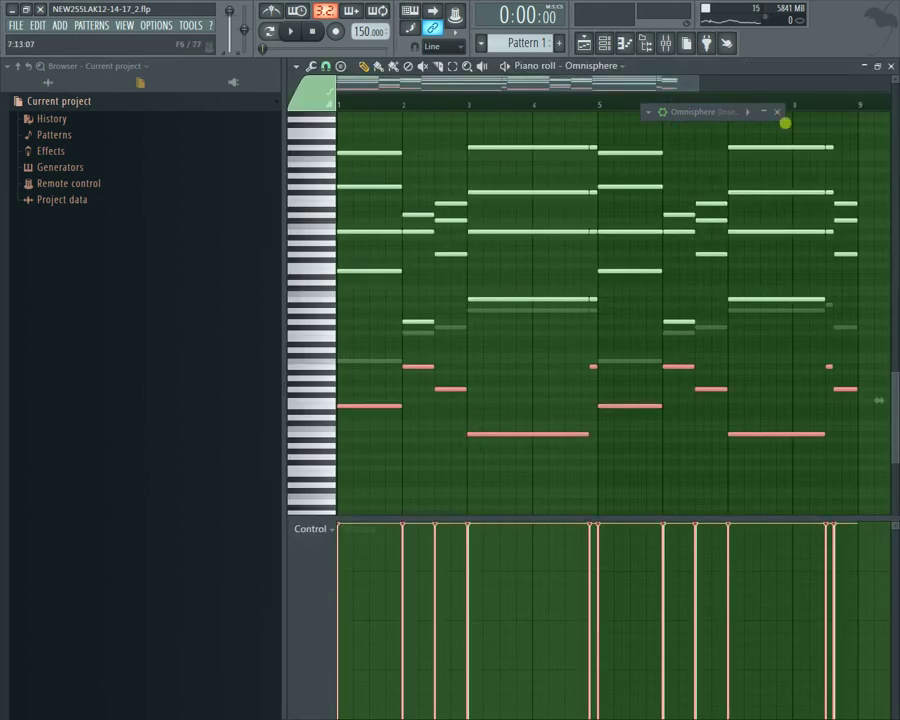
pyautogui.click(891, 67)
# Step: Copy the Omnisphere channel's notes from Pattern 1 and paste them into the same channel in Pattern 2
pyautogui.rightClick(430, 426)
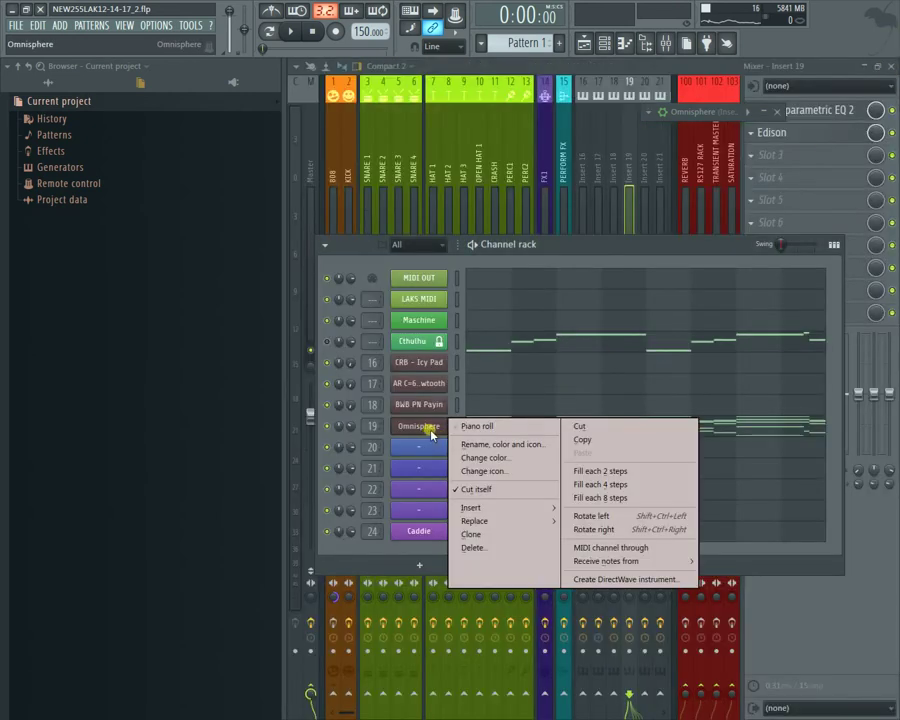
pyautogui.click(584, 440)
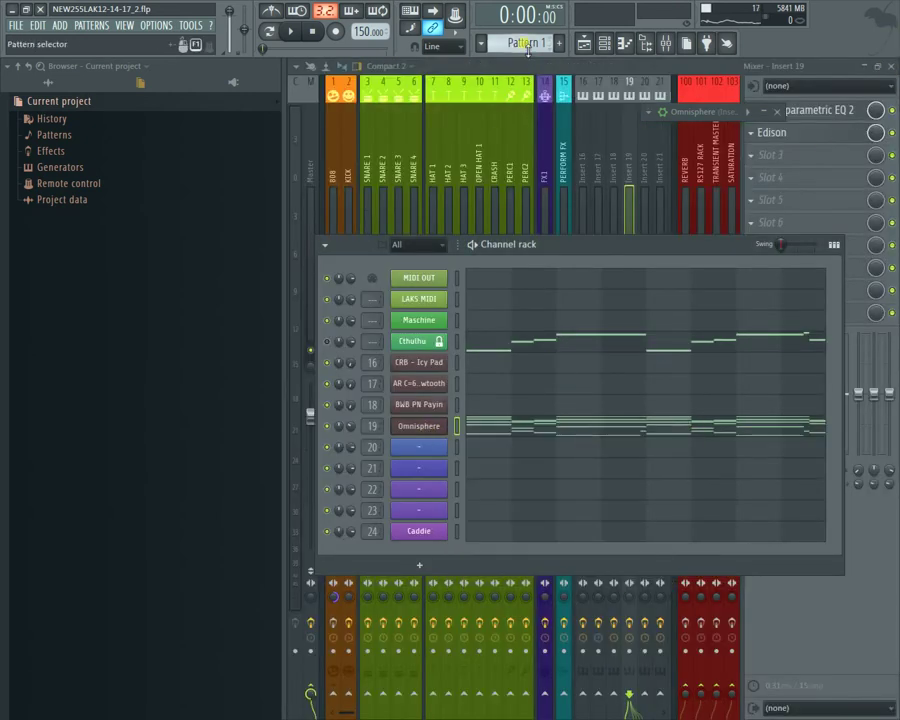
pyautogui.scroll(1, 530, 44)
pyautogui.rightClick(437, 430)
pyautogui.click(590, 453)
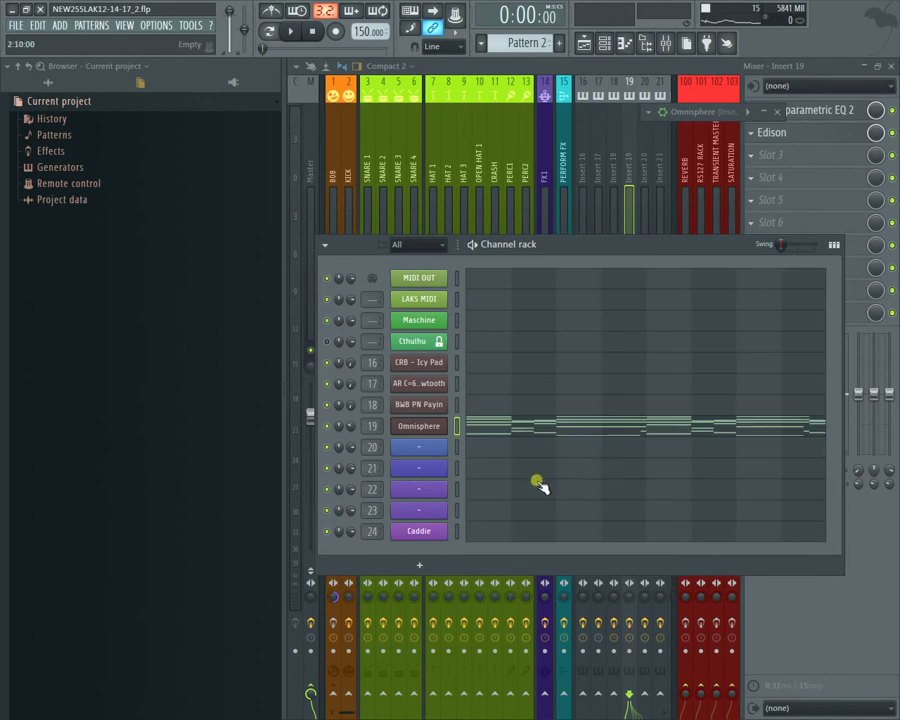
pyautogui.click(584, 43)
pyautogui.click(585, 44)
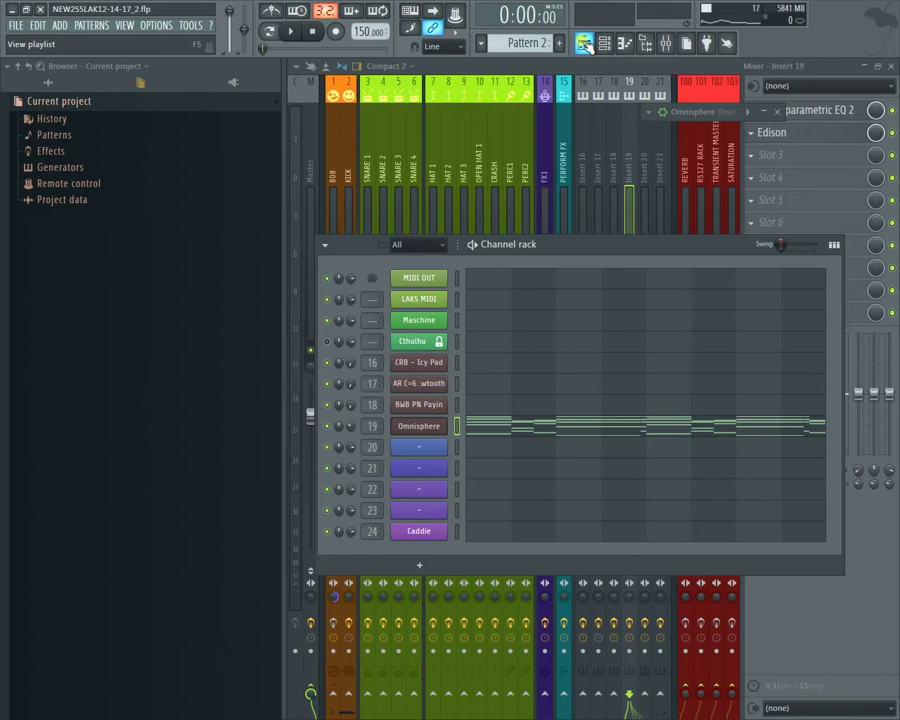
# Step: Cut the Omnisphere notes out of Pattern 1 and paste them into the Omnisphere channel in Pattern 3
pyautogui.scroll(-1, 500, 43)
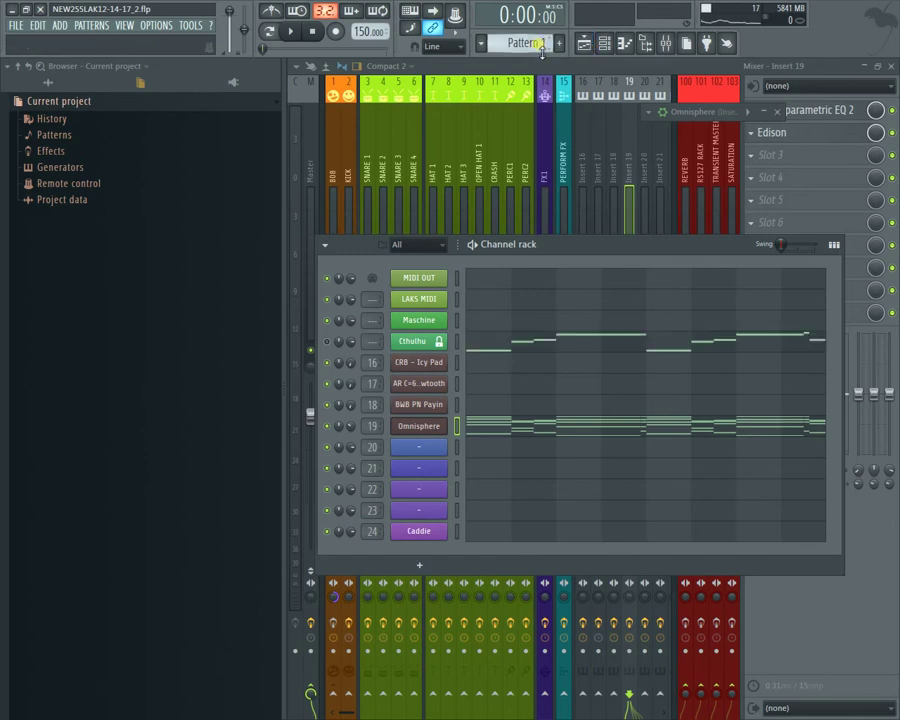
pyautogui.rightClick(440, 426)
pyautogui.moveTo(540, 436)
pyautogui.click(570, 426)
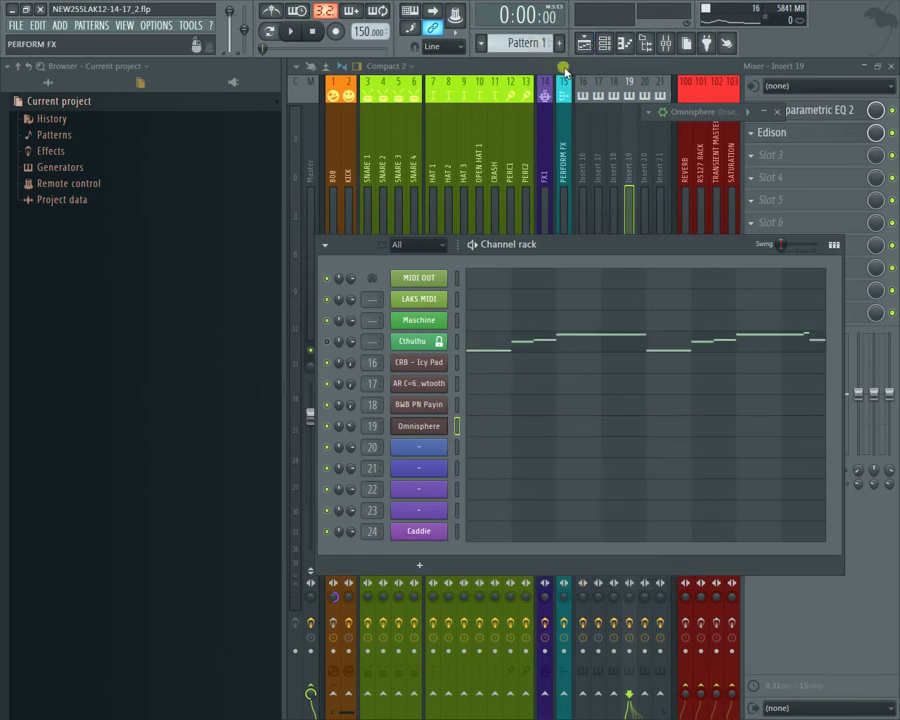
pyautogui.scroll(-2, 520, 43)
pyautogui.rightClick(426, 426)
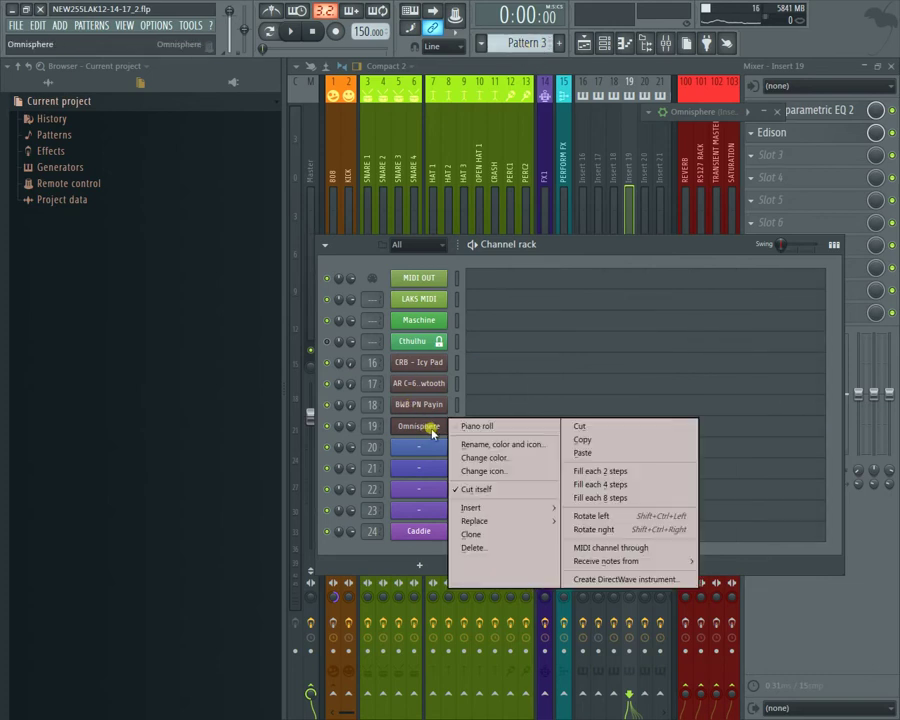
pyautogui.click(574, 452)
pyautogui.press('space')
pyautogui.press('space')
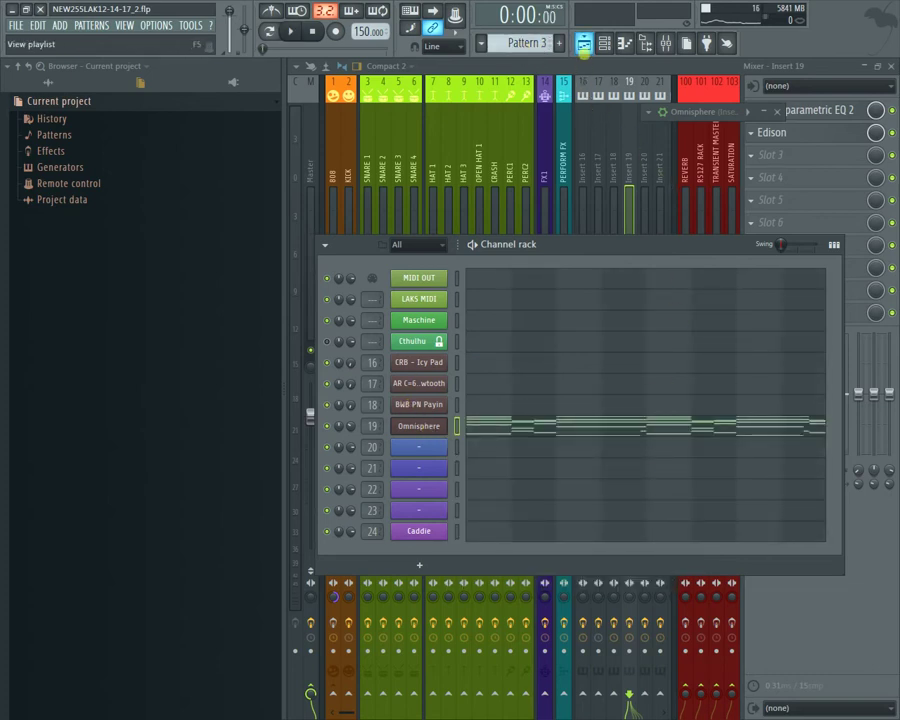
pyautogui.click(584, 44)
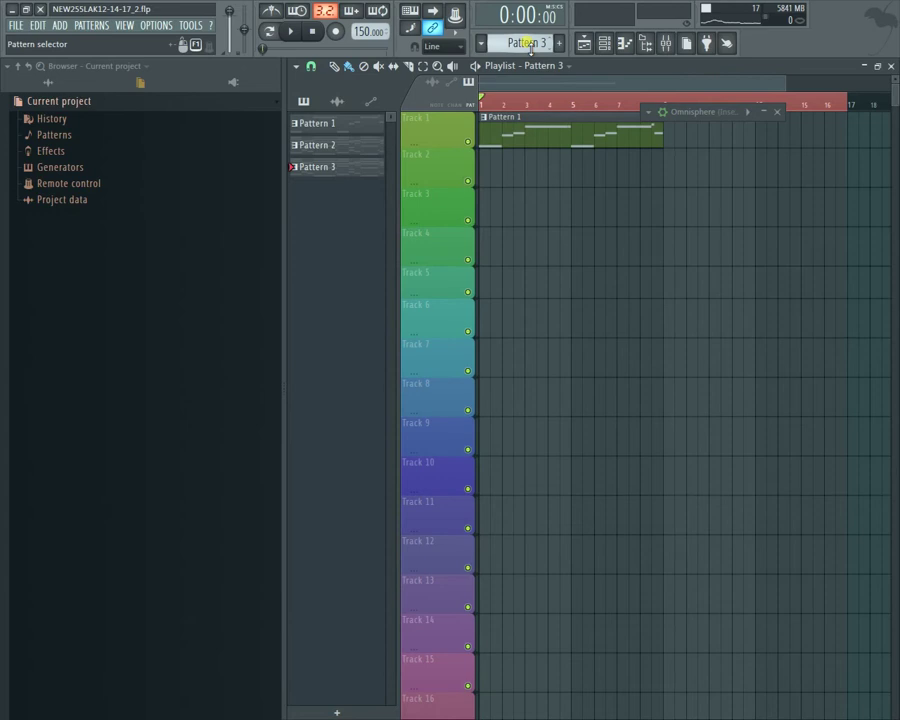
pyautogui.scroll(-1, 528, 44)
pyautogui.click(665, 43)
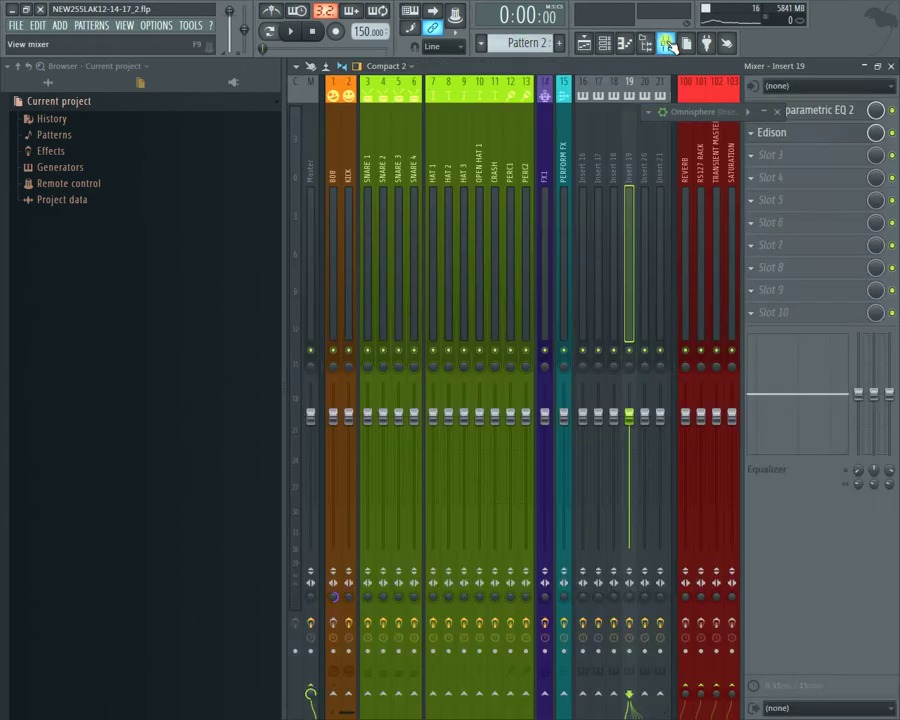
pyautogui.click(644, 43)
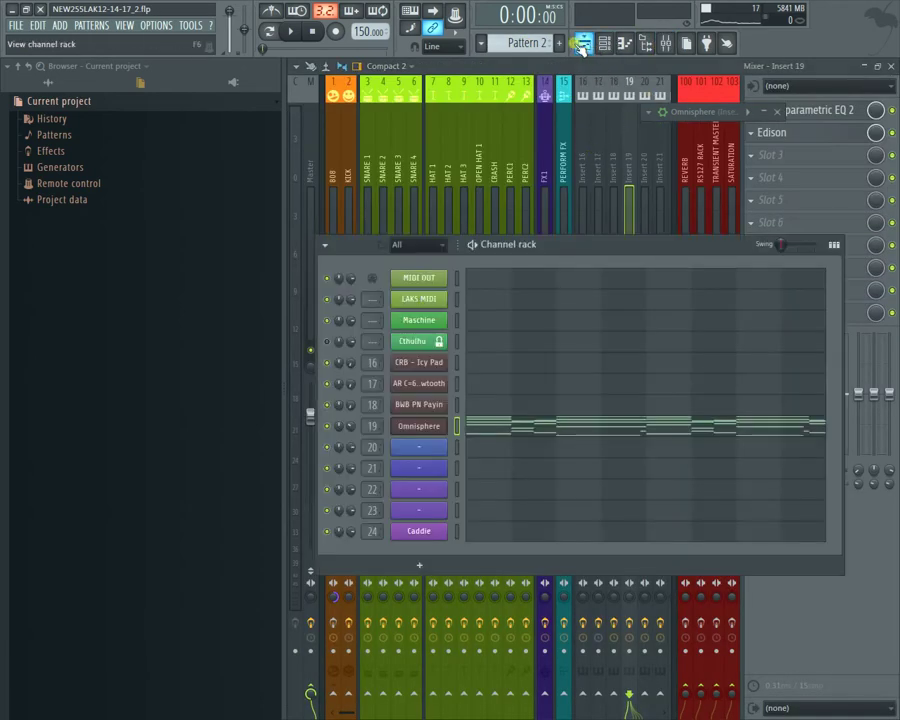
# Step: Select all Omnisphere notes in Pattern 3's piano roll and flip them horizontally
pyautogui.scroll(1, 528, 44)
pyautogui.press('space')
pyautogui.rightClick(435, 425)
pyautogui.click(478, 425)
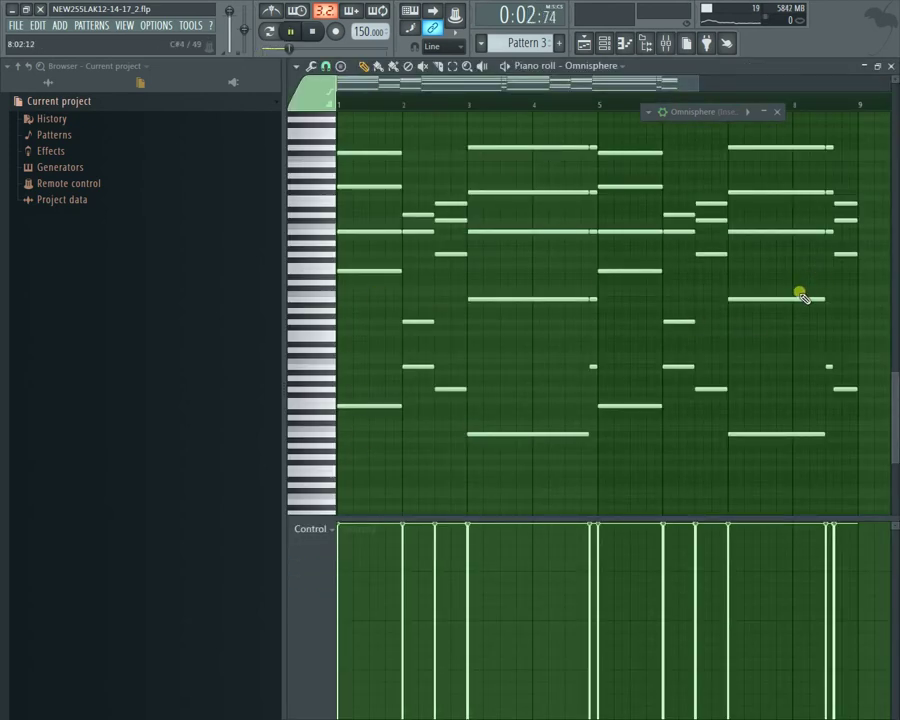
pyautogui.hotkey('ctrl', 'a')
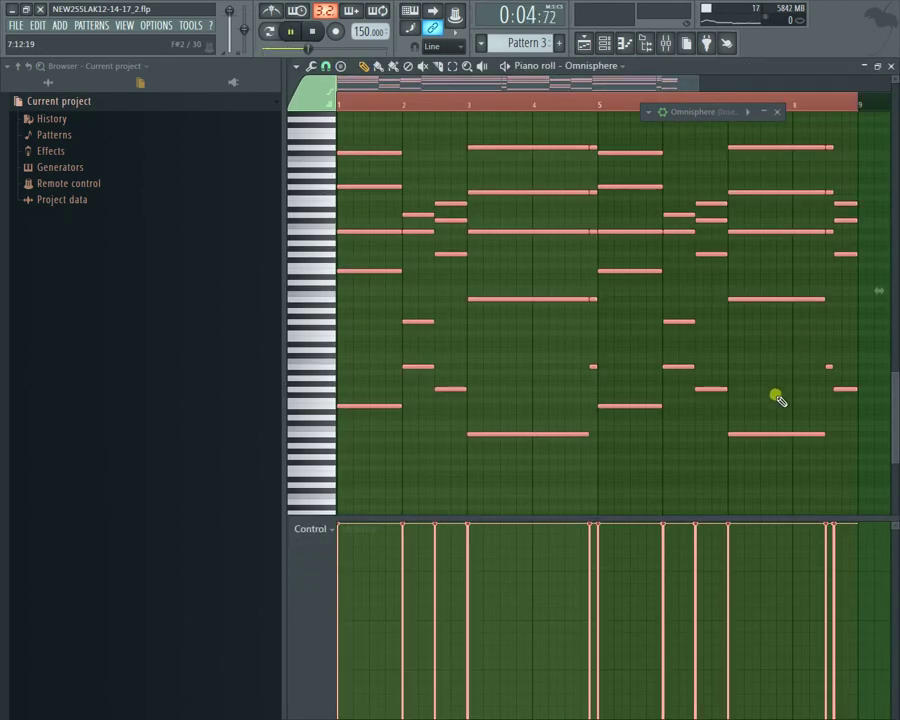
pyautogui.click(312, 31)
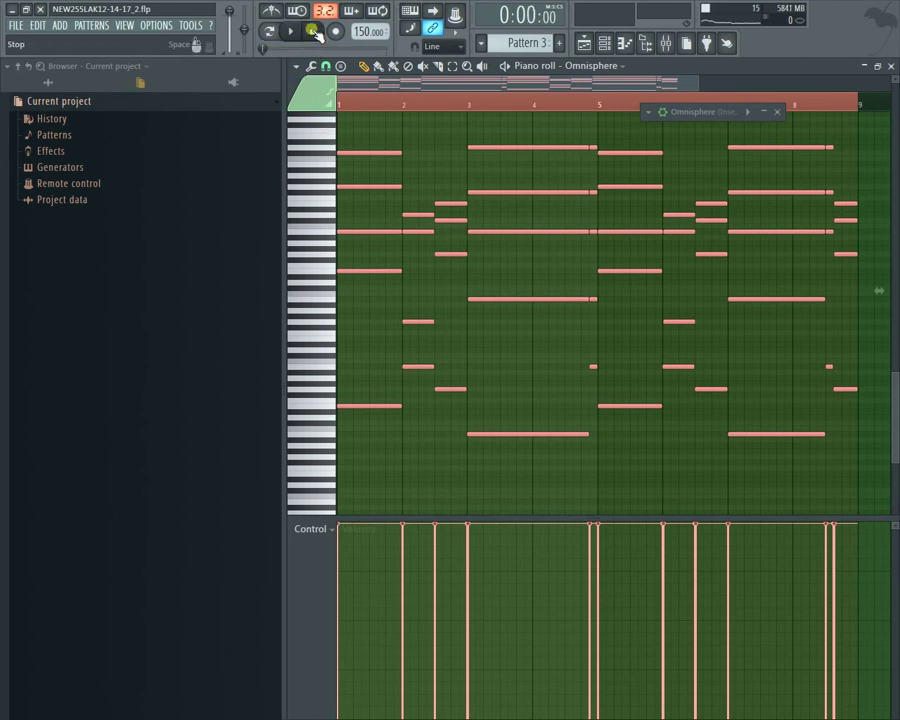
pyautogui.click(296, 67)
pyautogui.moveTo(345, 112)
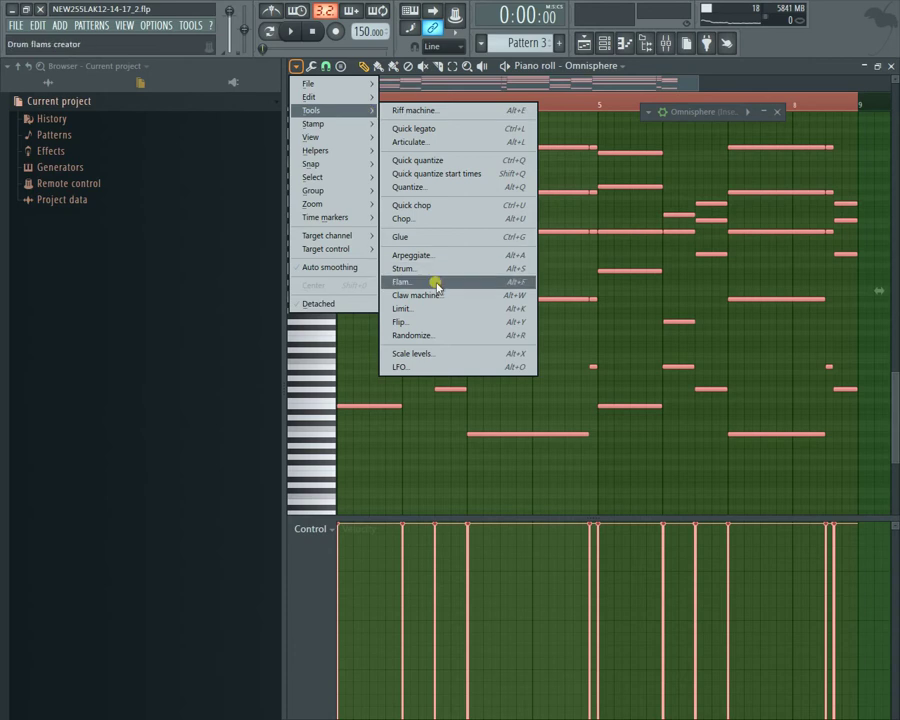
pyautogui.click(437, 322)
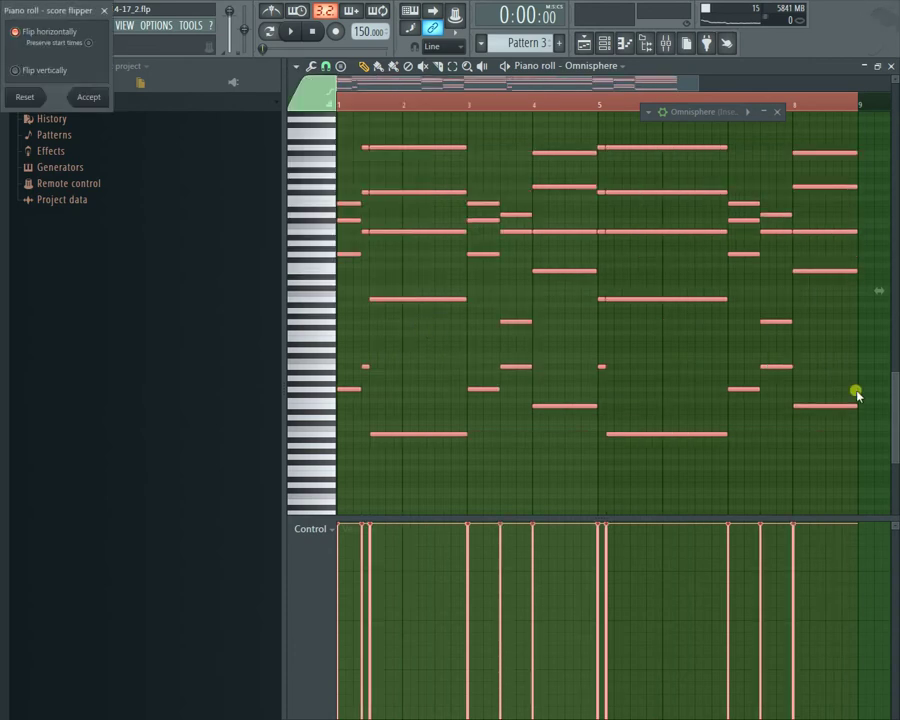
pyautogui.click(89, 98)
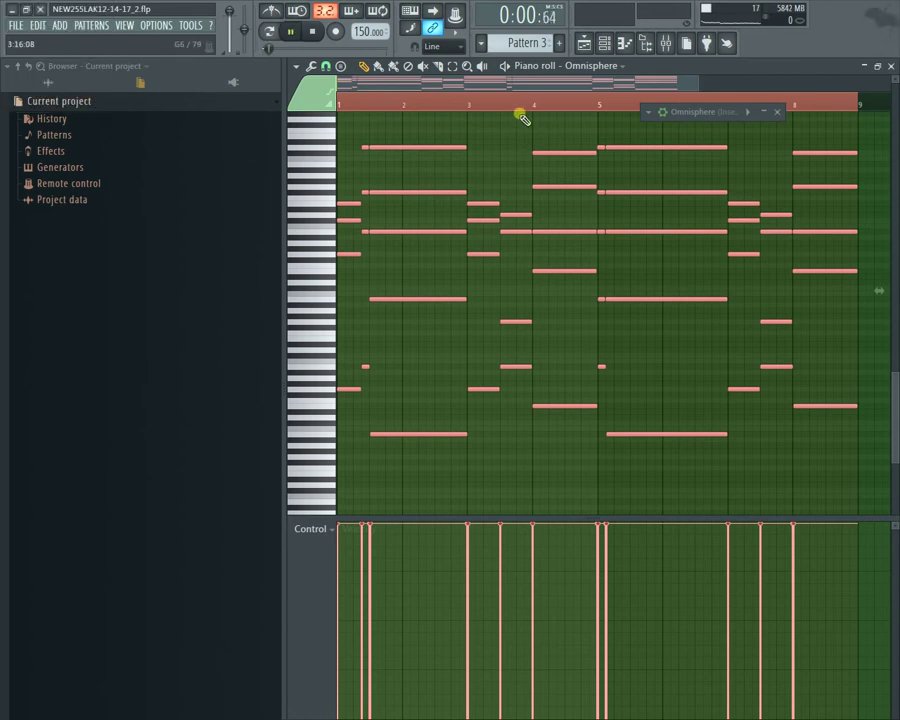
# Step: Switch playback to pattern mode, audition the flipped Omnisphere notes and close the piano roll
pyautogui.click(268, 31)
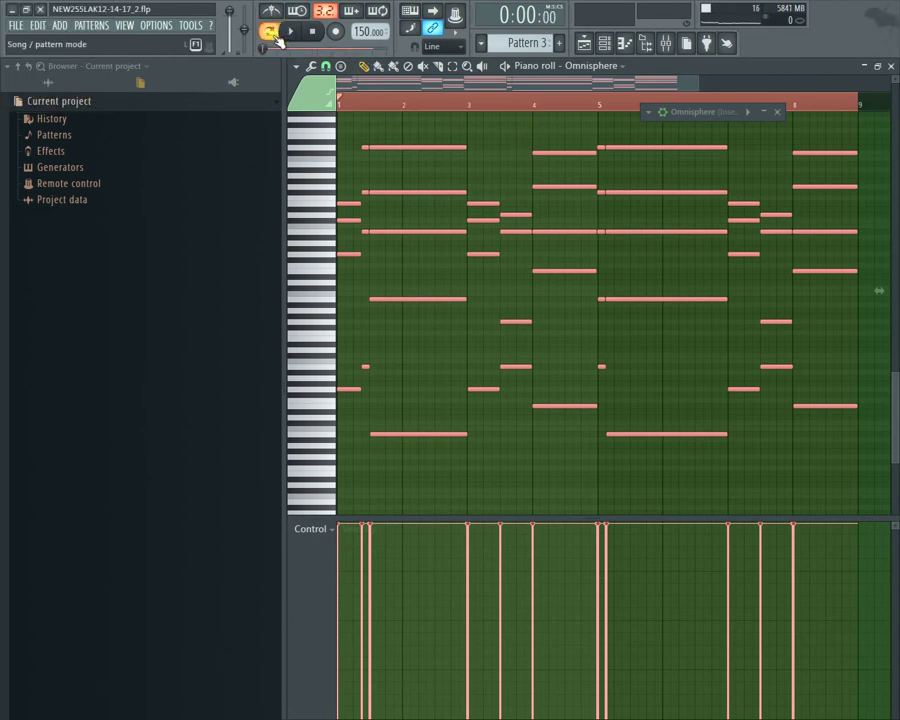
pyautogui.click(289, 32)
pyautogui.click(312, 33)
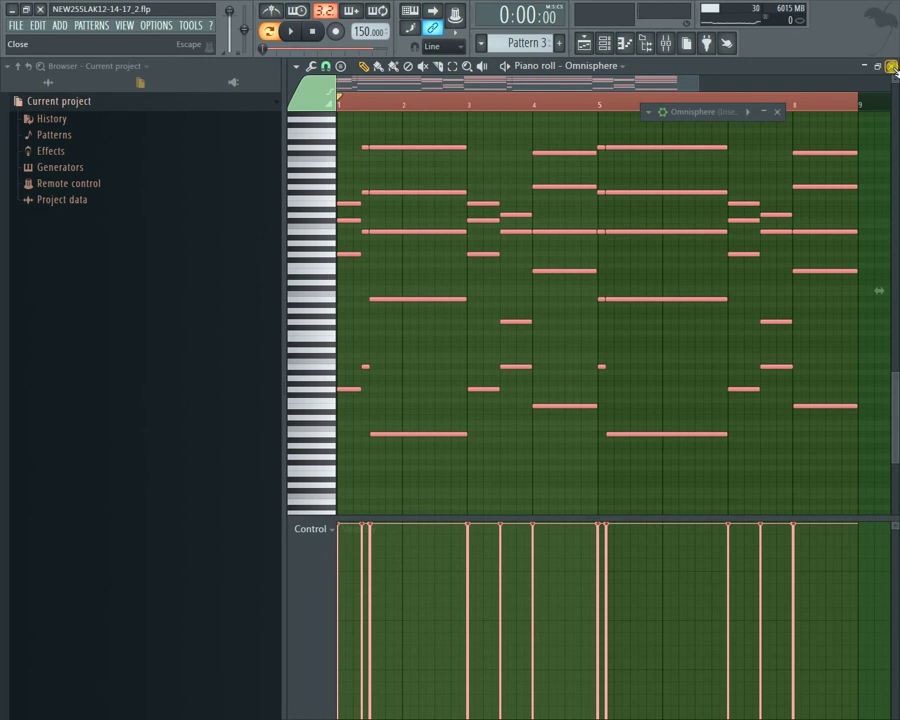
pyautogui.click(892, 66)
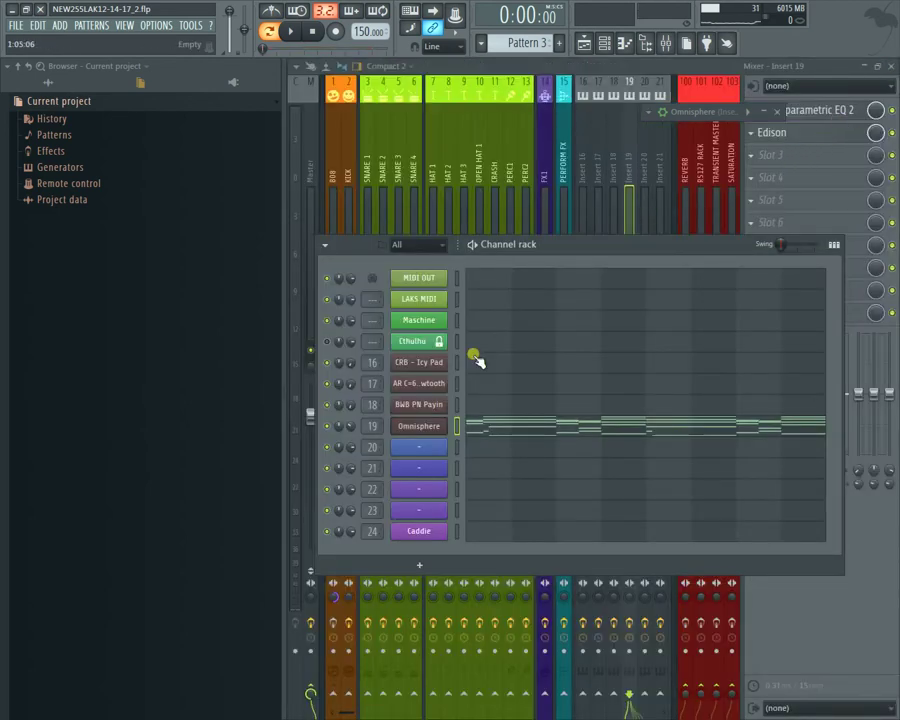
# Step: Clear the previous take in Edison on Insert 19 and record one full pass of Pattern 3
pyautogui.click(792, 133)
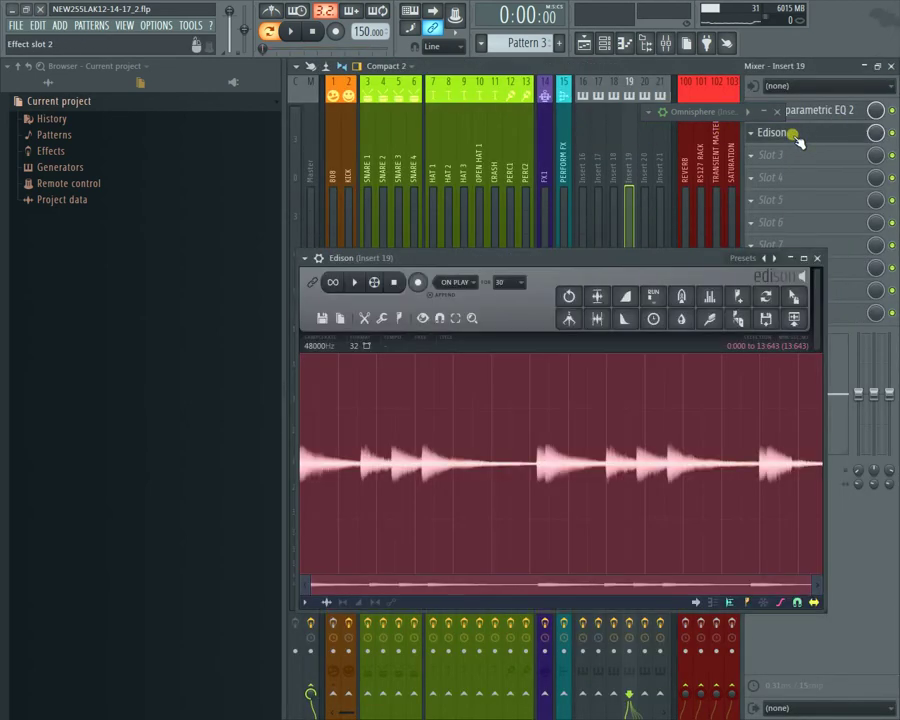
pyautogui.press('Delete')
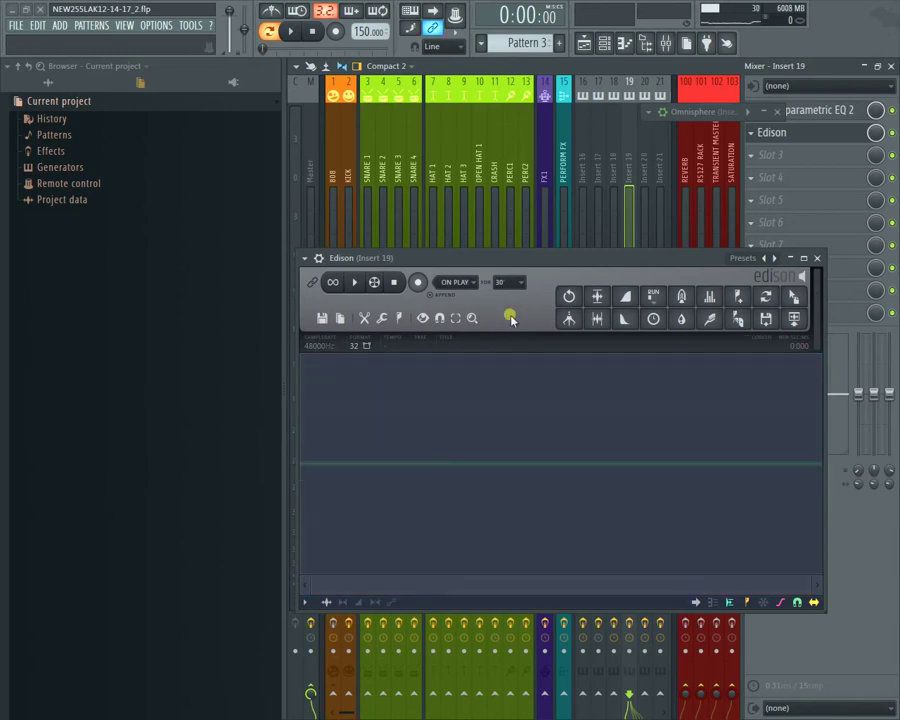
pyautogui.click(418, 282)
pyautogui.click(293, 32)
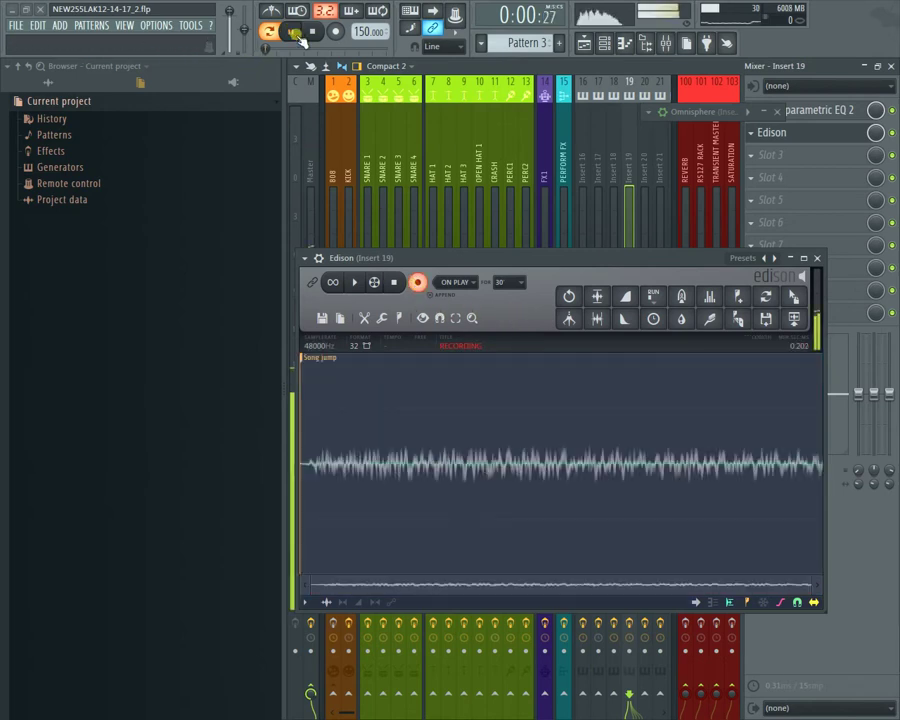
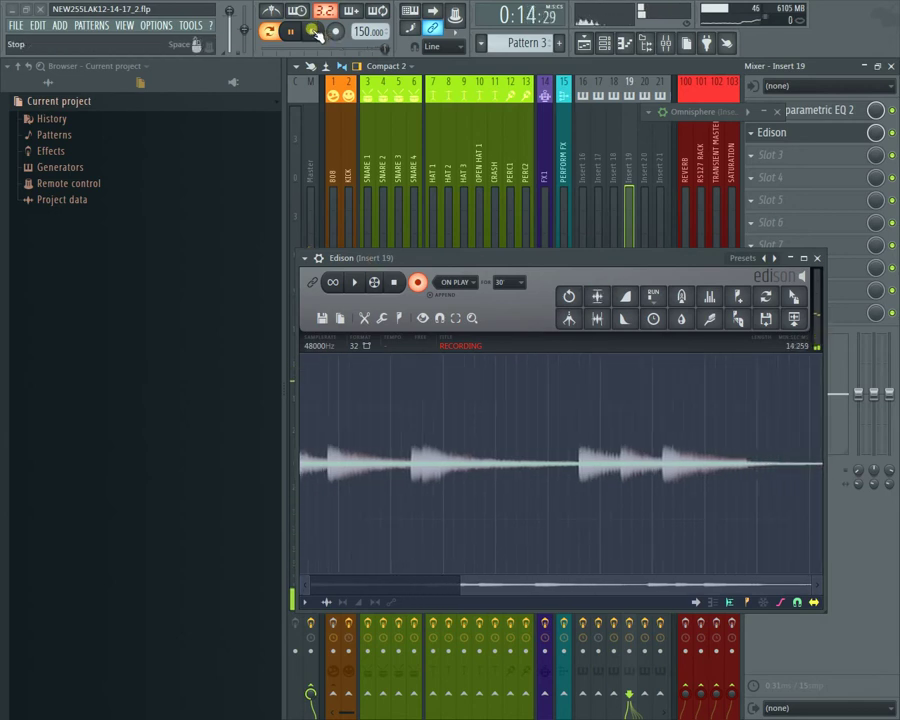
pyautogui.click(318, 32)
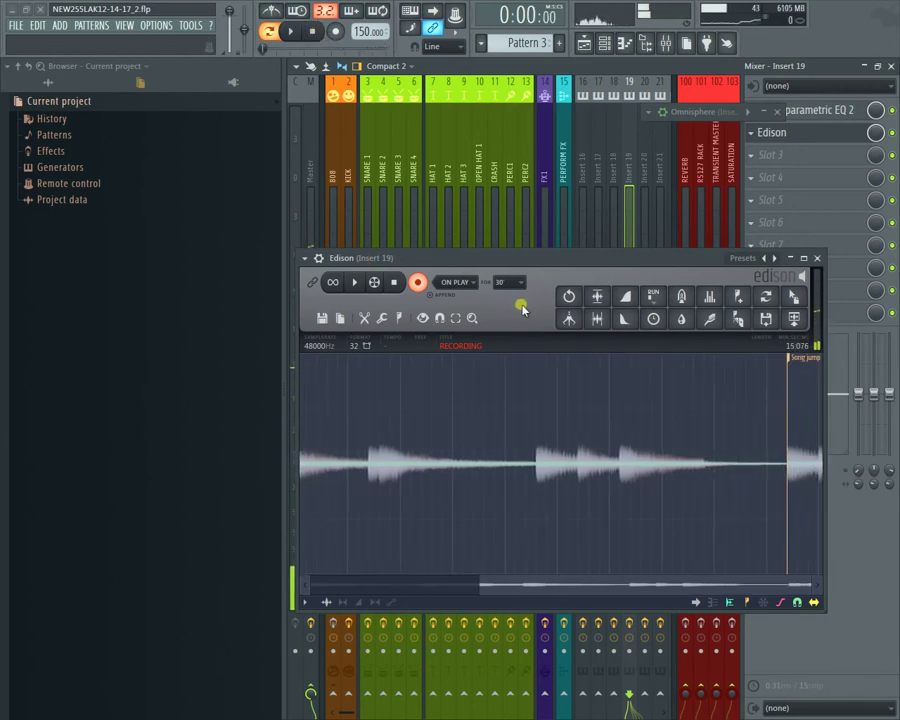
# Step: Reverse the new Edison recording and play back part of it
pyautogui.click(598, 319)
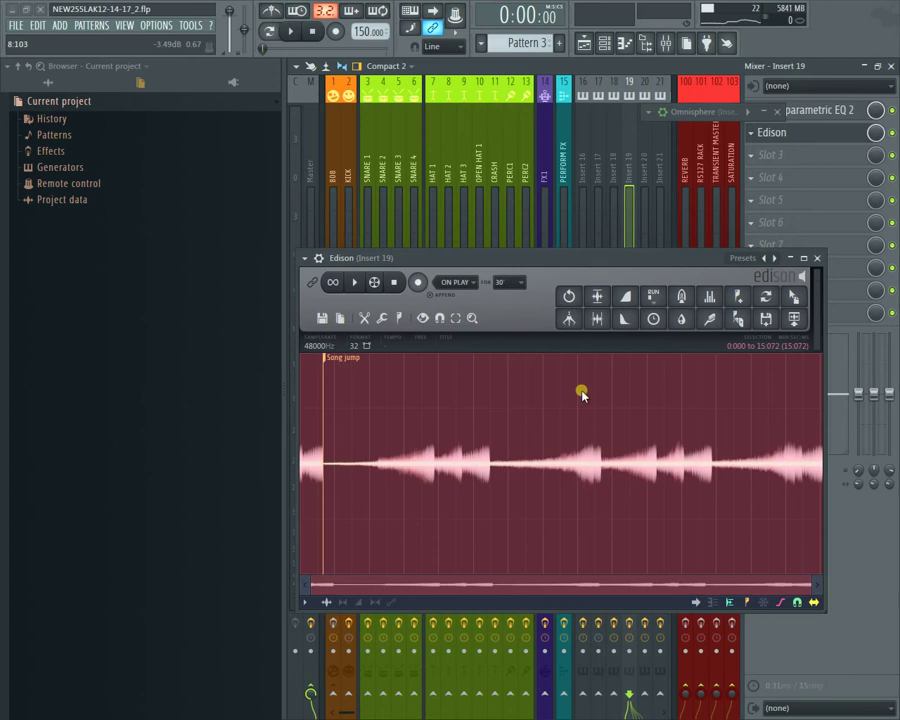
pyautogui.press('space')
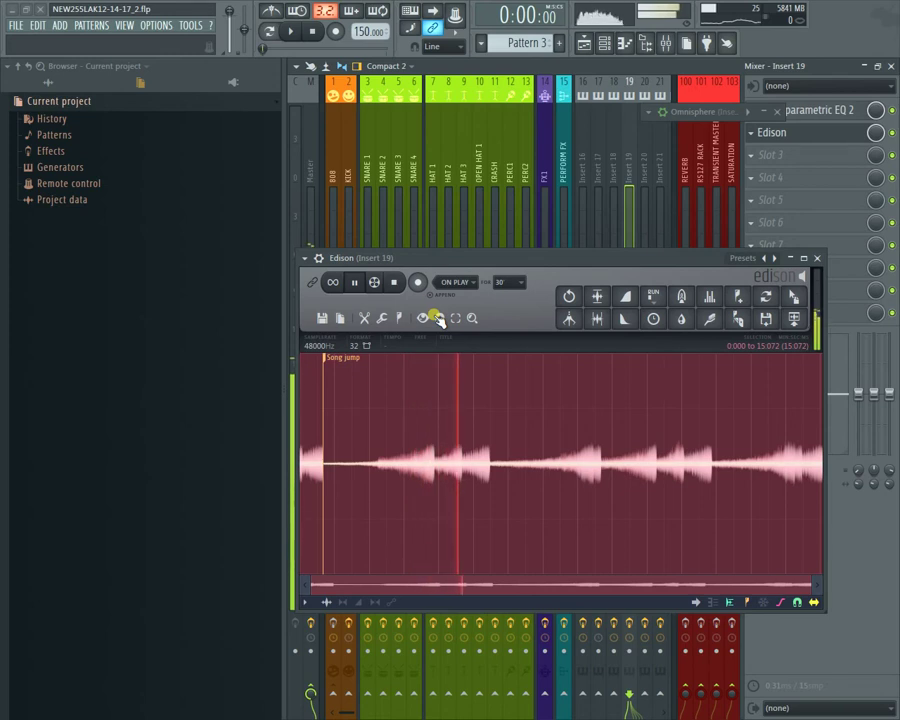
pyautogui.press('space')
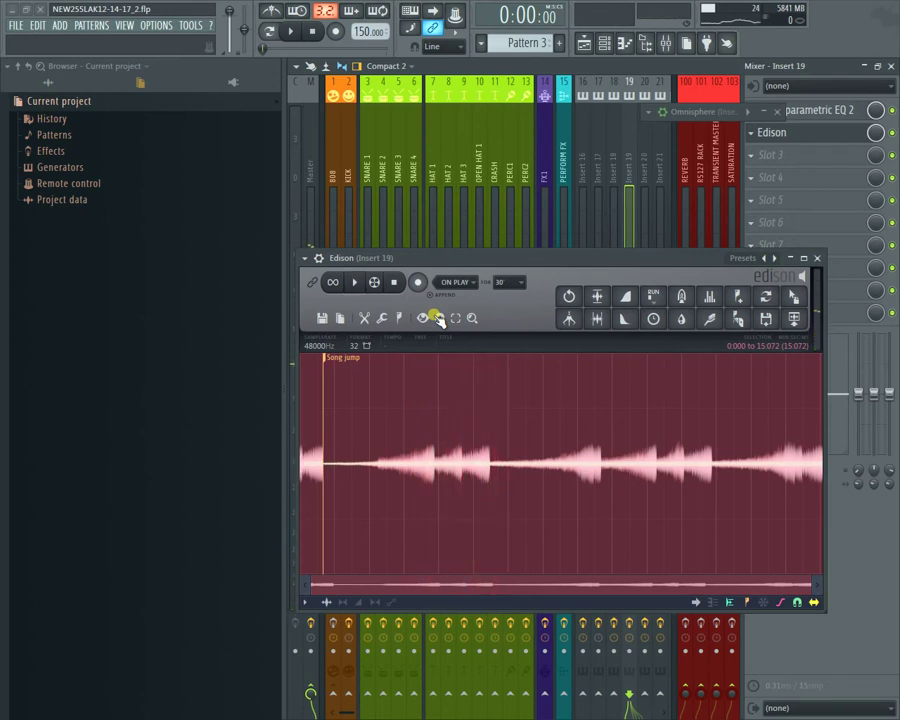
# Step: Preview the Blur tool on the reversed recording with a slightly raised amount, and close it without applying
pyautogui.click(681, 322)
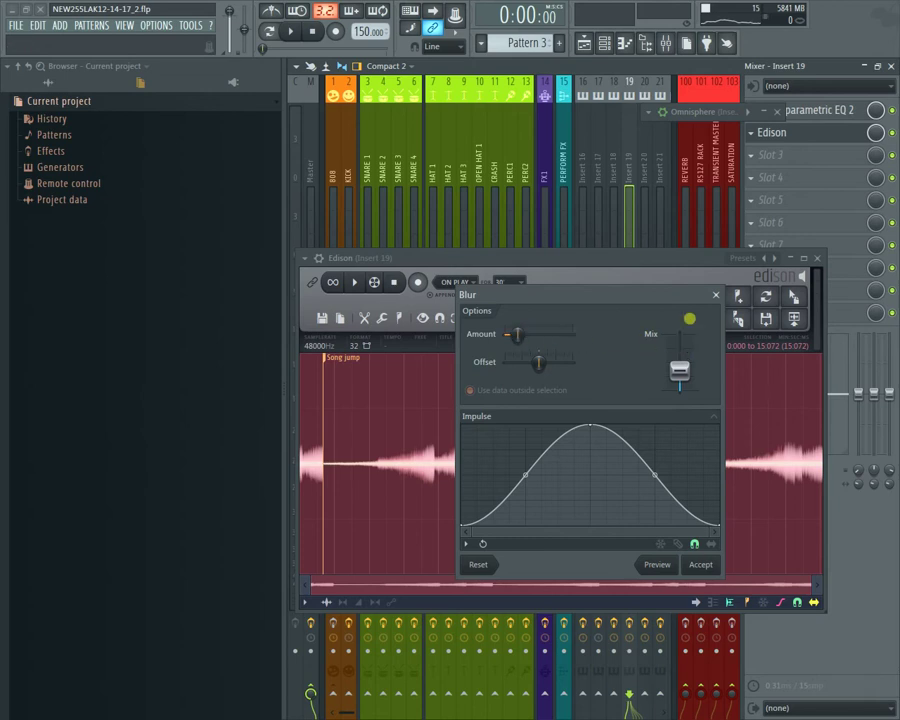
pyautogui.moveTo(664, 293); pyautogui.dragTo(632, 230)
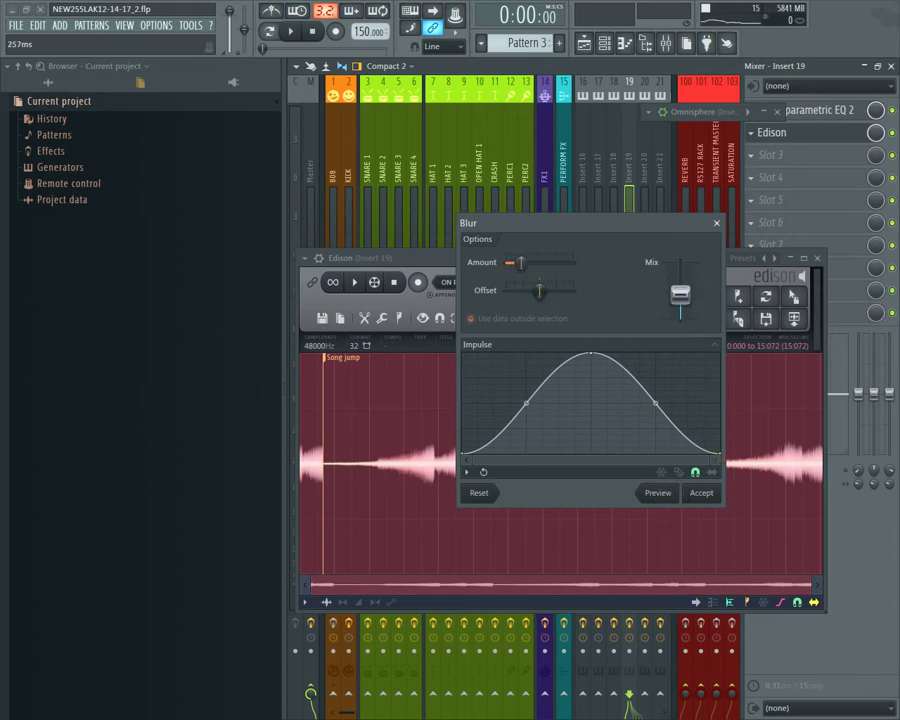
pyautogui.click(657, 493)
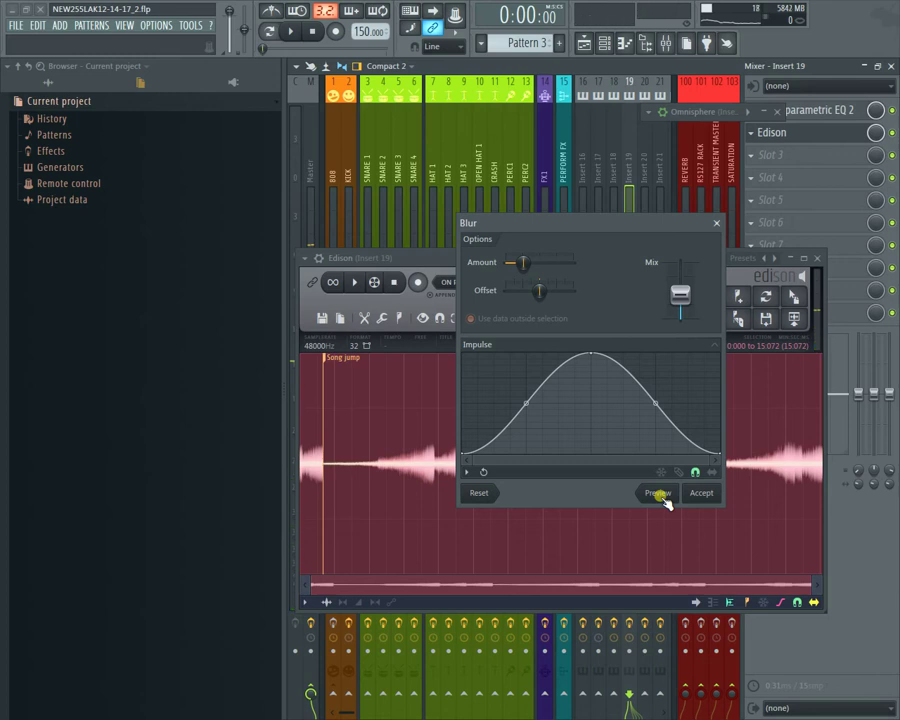
pyautogui.click(716, 224)
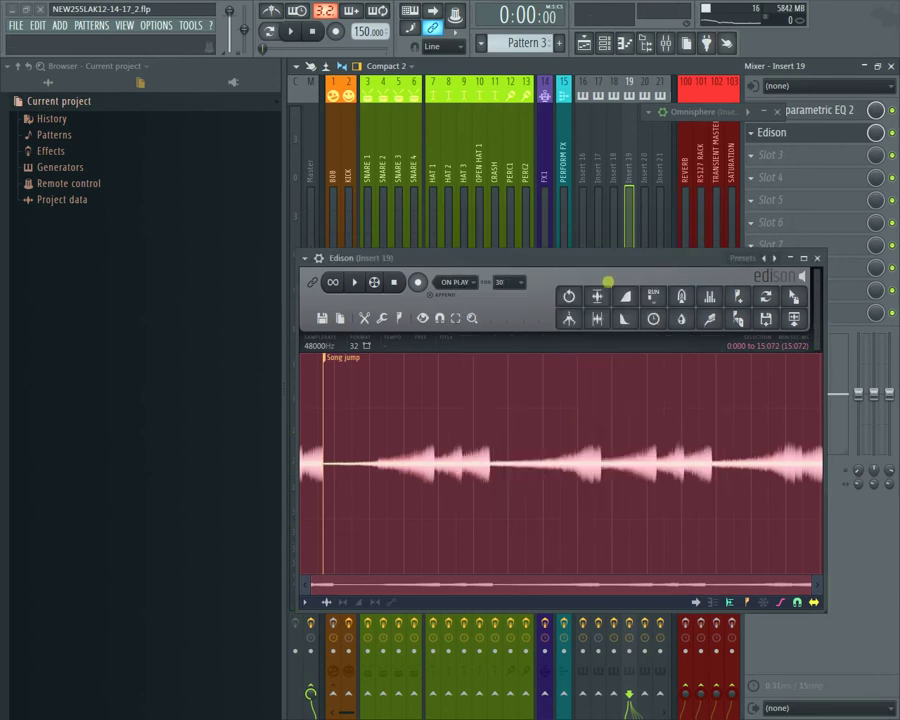
# Step: Listen to the reversed recording again and apply Blur to it with the mix at 71%
pyautogui.click(354, 278)
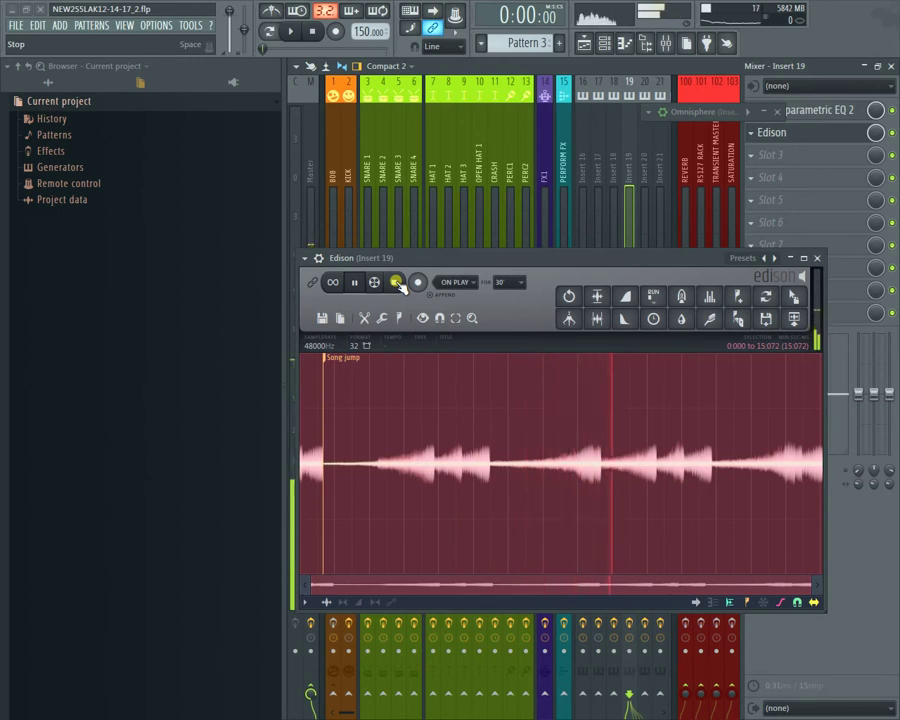
pyautogui.click(397, 284)
pyautogui.click(681, 321)
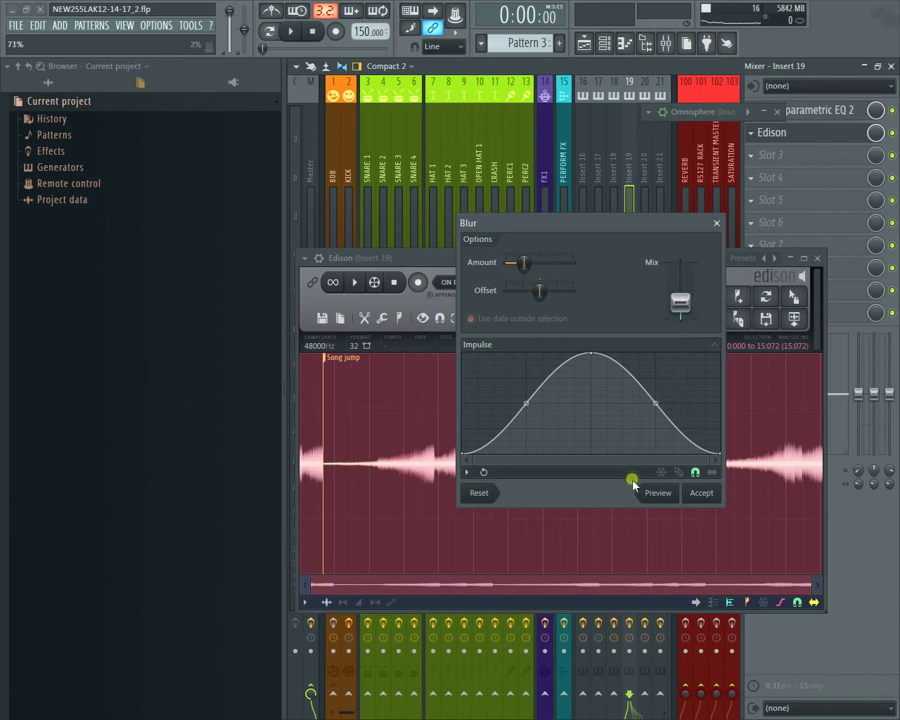
pyautogui.click(701, 493)
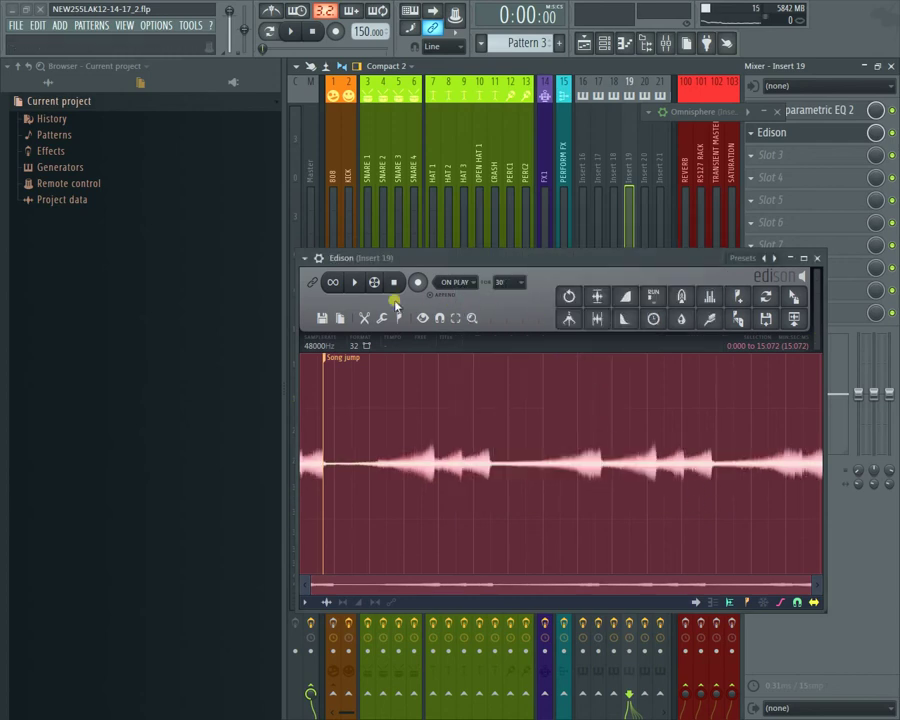
# Step: Close the mixer and place the reversed Edison recording as an audio clip at the start of Track 2 in the playlist
pyautogui.click(891, 66)
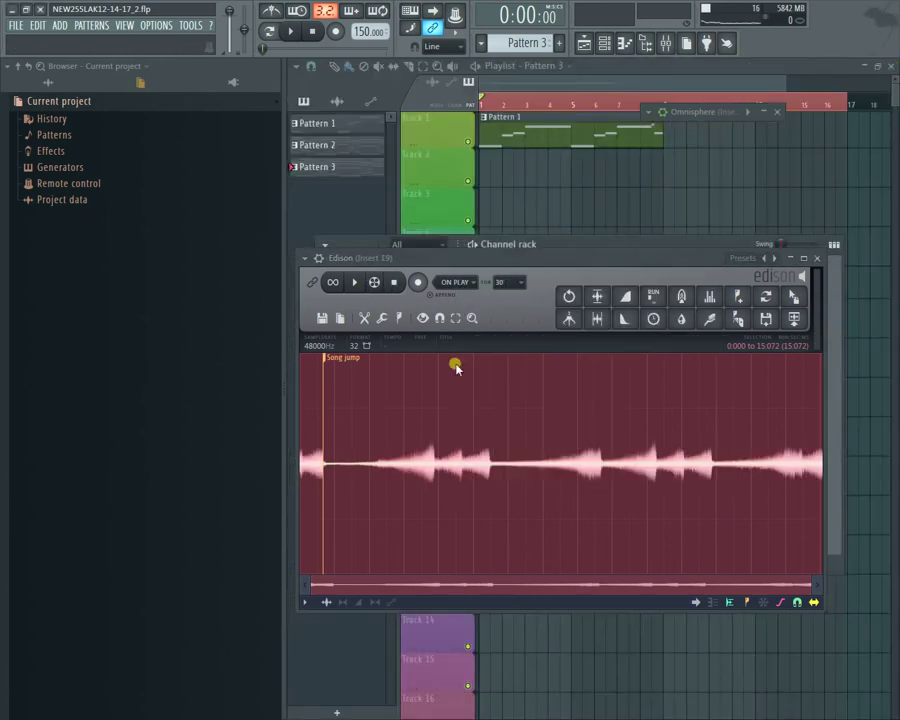
pyautogui.moveTo(792, 294); pyautogui.dragTo(525, 175)
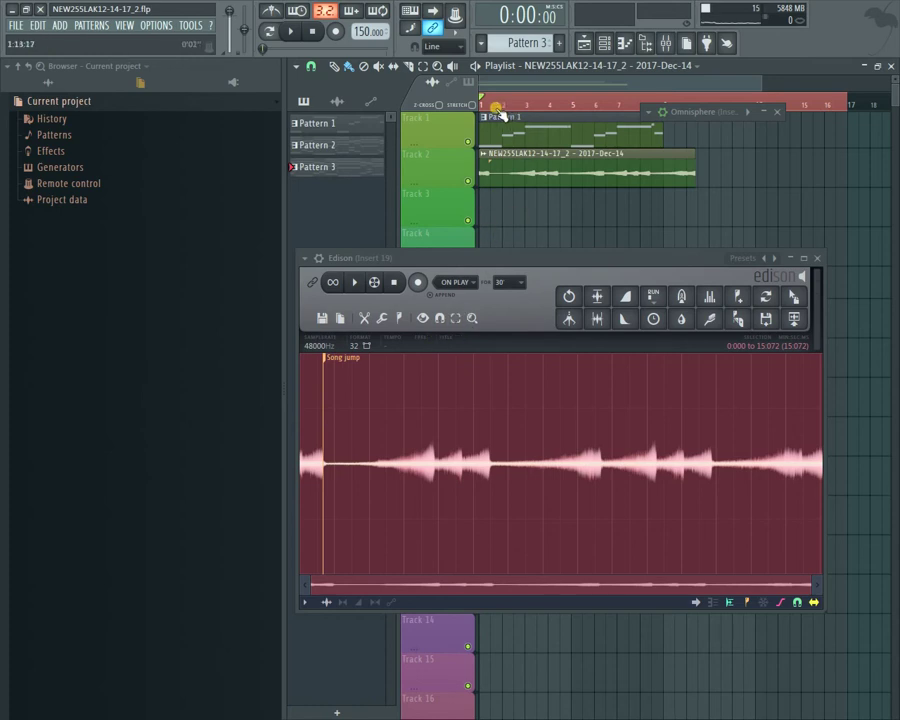
pyautogui.scroll(5, 494, 107)
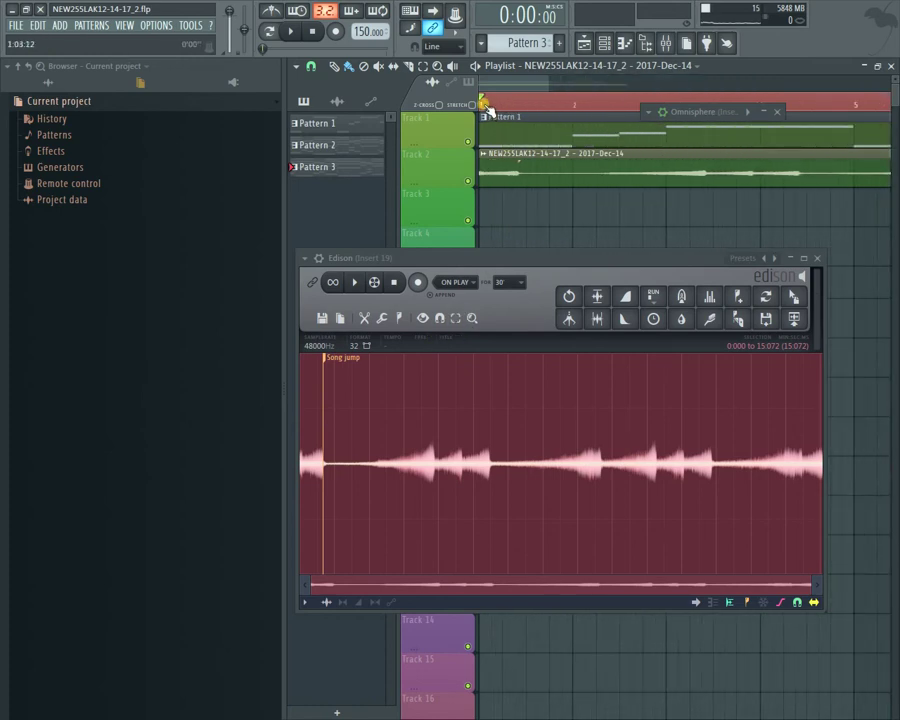
# Step: Delete the section of the Edison recording that lies before the Song jump marker
pyautogui.click(371, 378)
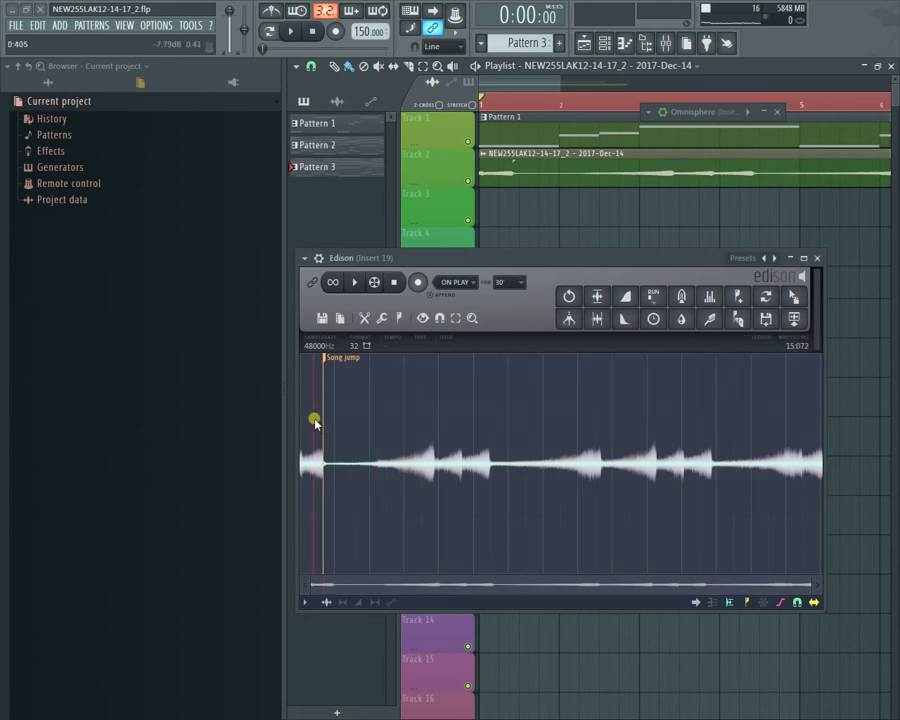
pyautogui.moveTo(315, 423)
pyautogui.mouseDown()
pyautogui.moveTo(306, 420)
pyautogui.moveTo(308, 428)
pyautogui.mouseUp()
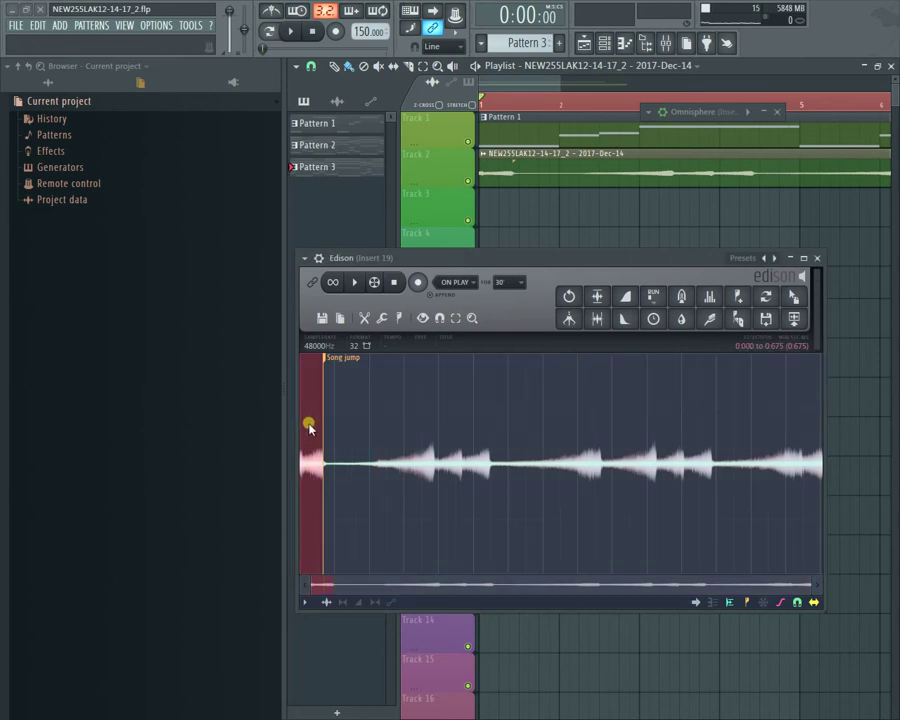
pyautogui.press('Delete')
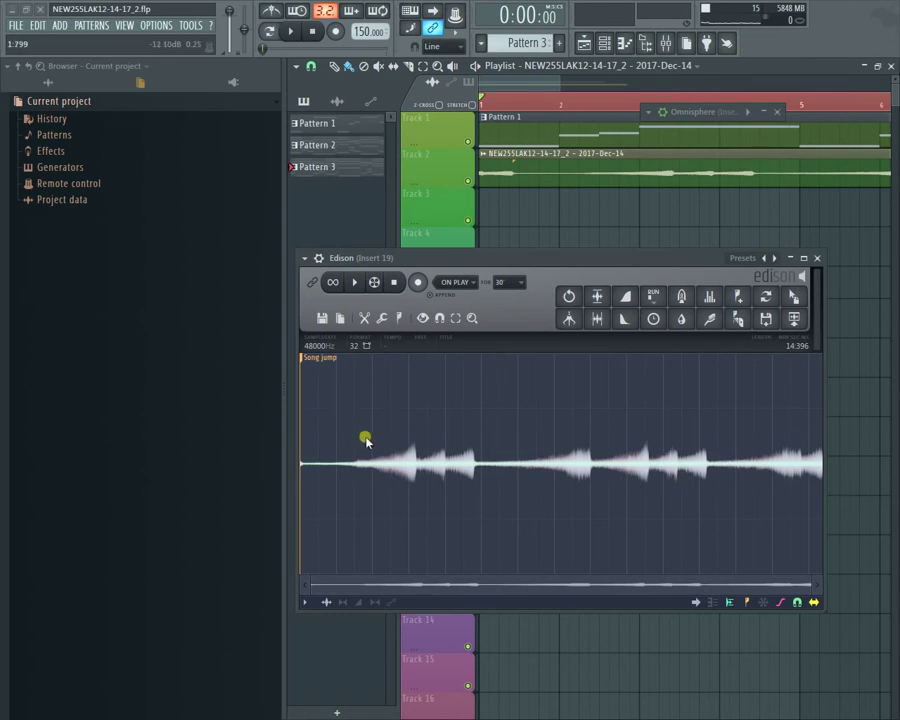
# Step: Remove the untrimmed audio clip from Track 2 and delete its channel from the channel rack
pyautogui.rightClick(591, 176)
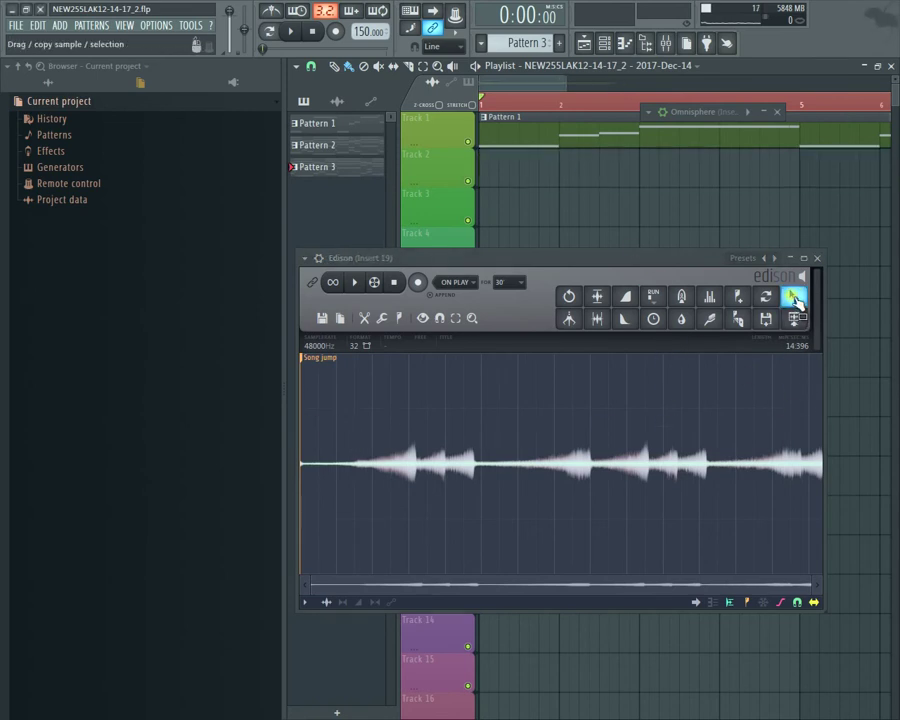
pyautogui.press('F6')
pyautogui.moveTo(665, 258); pyautogui.dragTo(563, 410)
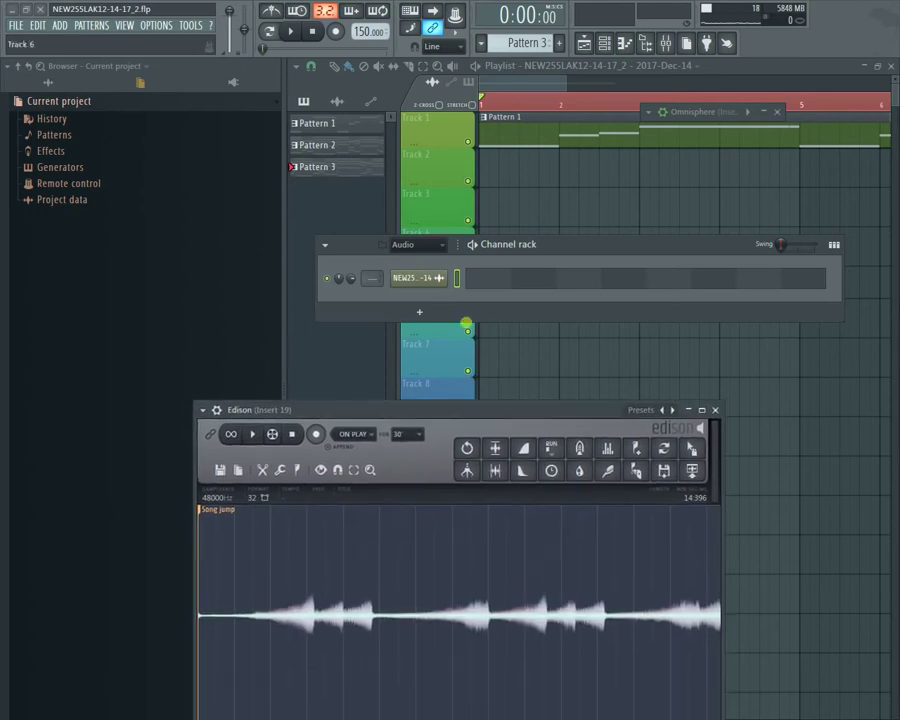
pyautogui.rightClick(445, 273)
pyautogui.click(468, 412)
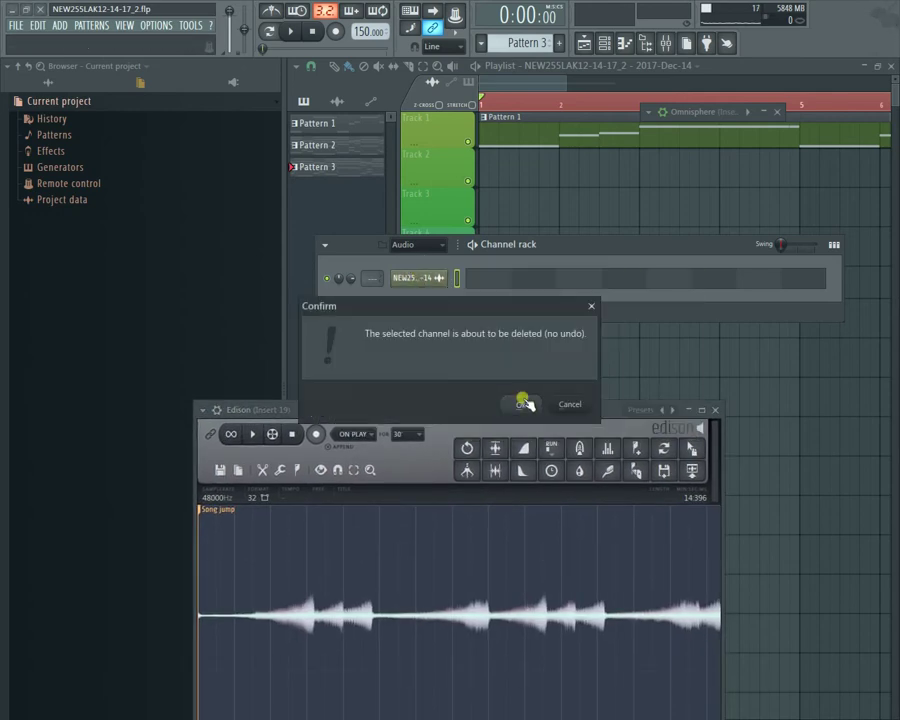
pyautogui.click(522, 403)
# Step: Set the channel rack filter to All and place the trimmed Edison recording at bar 1 of Track 2
pyautogui.click(415, 248)
pyautogui.click(402, 258)
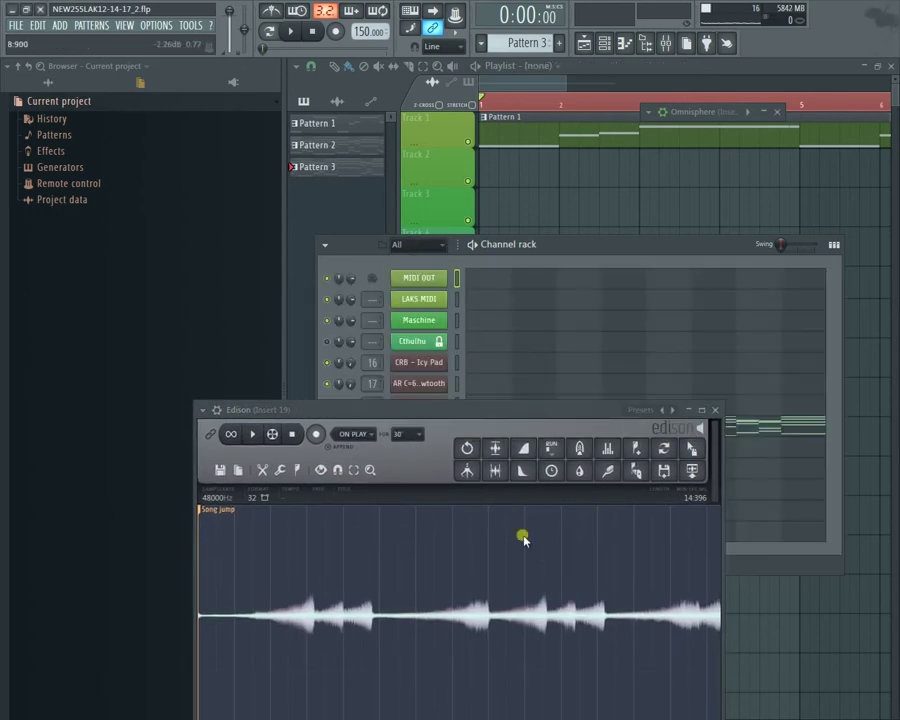
pyautogui.moveTo(681, 490); pyautogui.dragTo(482, 180)
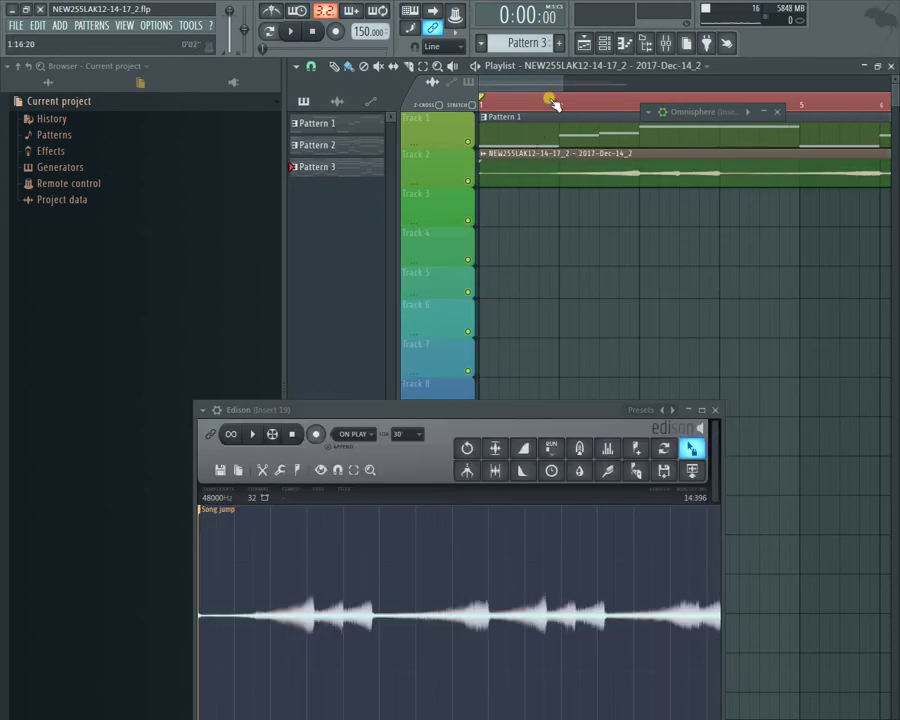
pyautogui.scroll(-5, 553, 103)
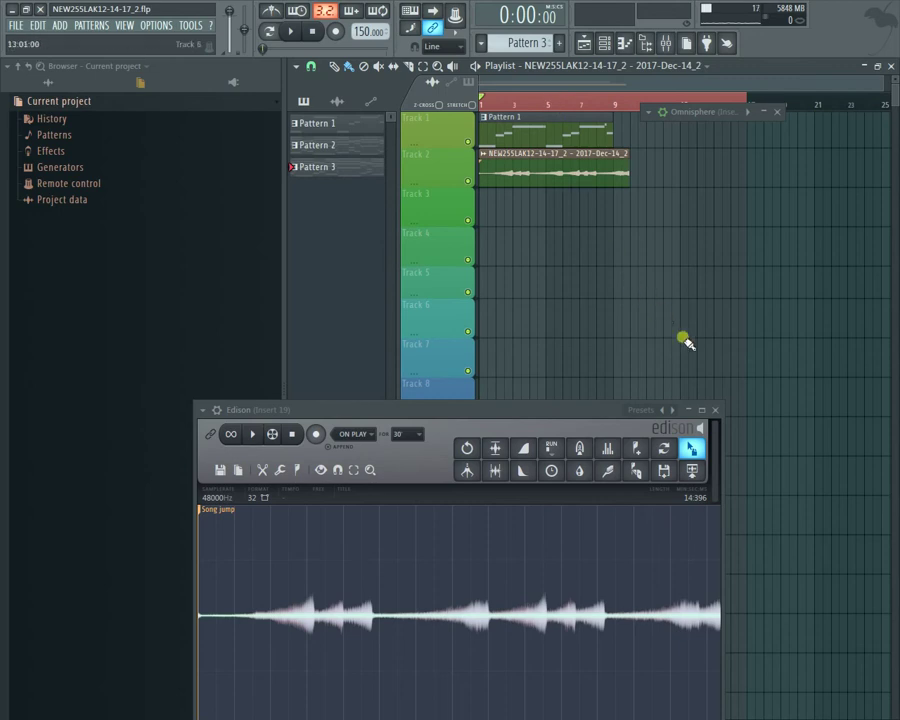
# Step: Listen to the trimmed recording in Edison, then close the editor
pyautogui.moveTo(600, 415); pyautogui.dragTo(679, 256)
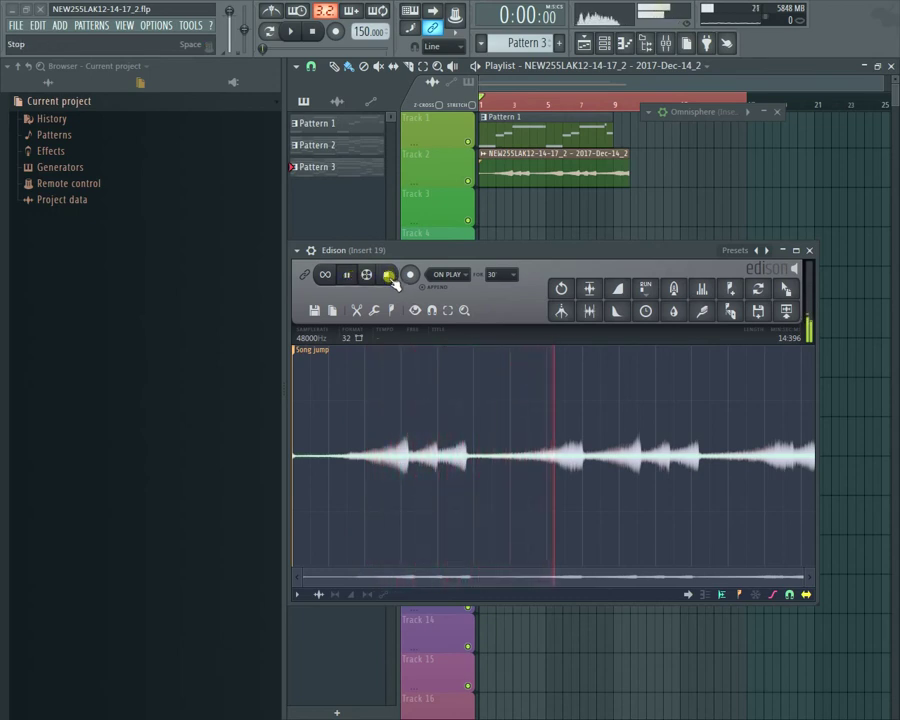
pyautogui.click(389, 276)
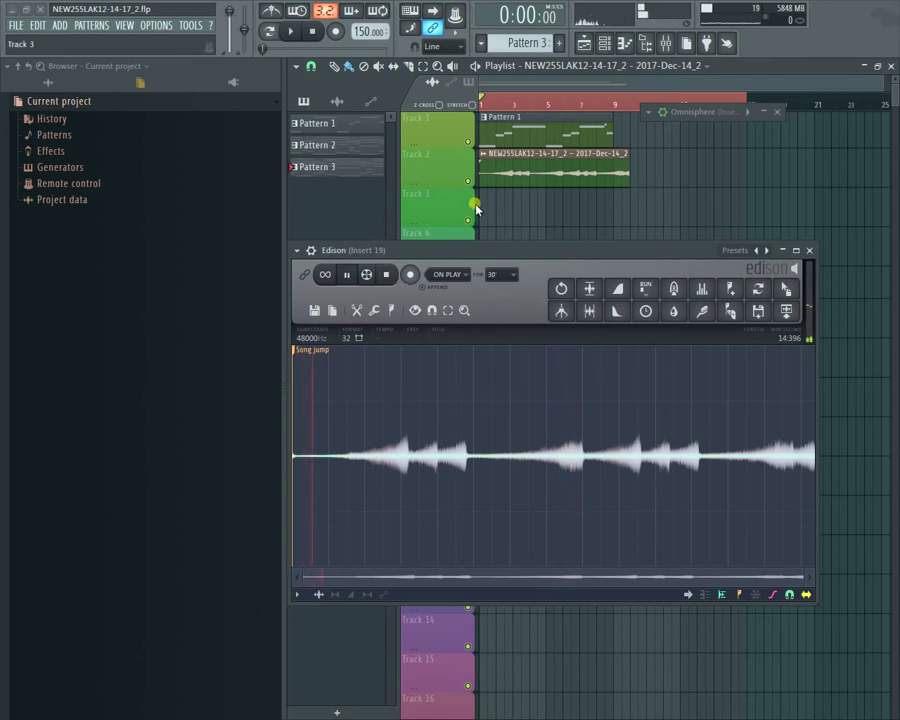
pyautogui.press('space')
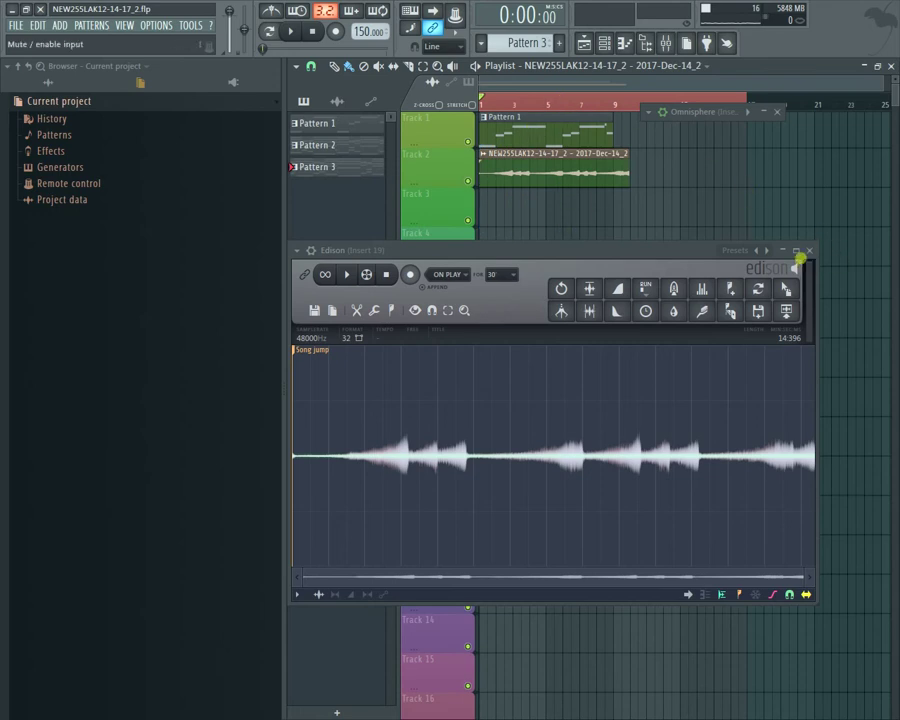
pyautogui.click(809, 251)
# Step: Show all channels in the channel rack and check the Omnisphere notes of Pattern 3 in the piano roll
pyautogui.click(606, 45)
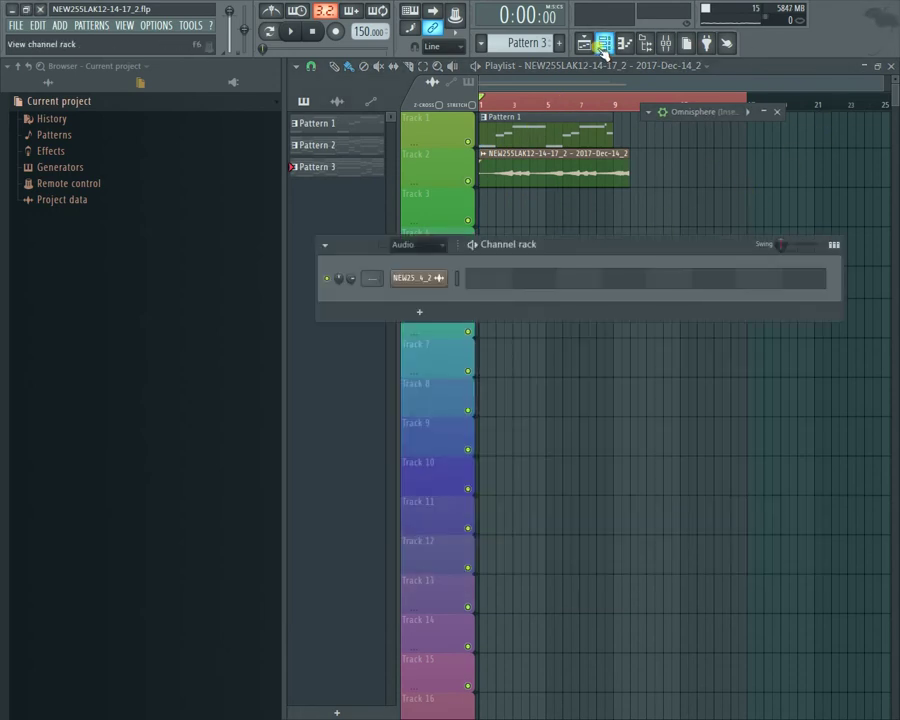
pyautogui.click(436, 247)
pyautogui.click(426, 259)
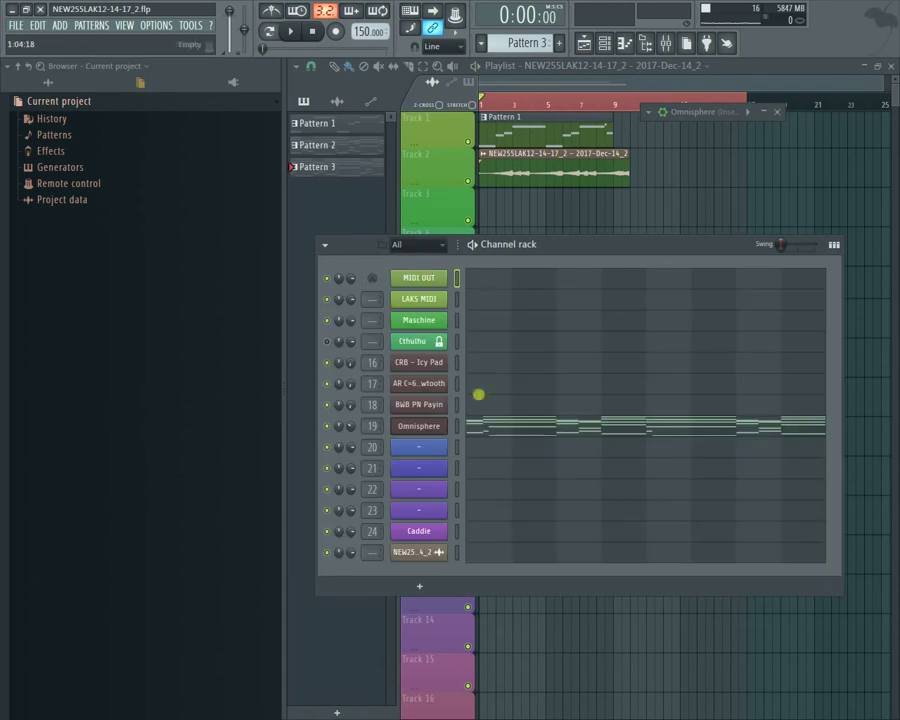
pyautogui.rightClick(417, 425)
pyautogui.click(490, 424)
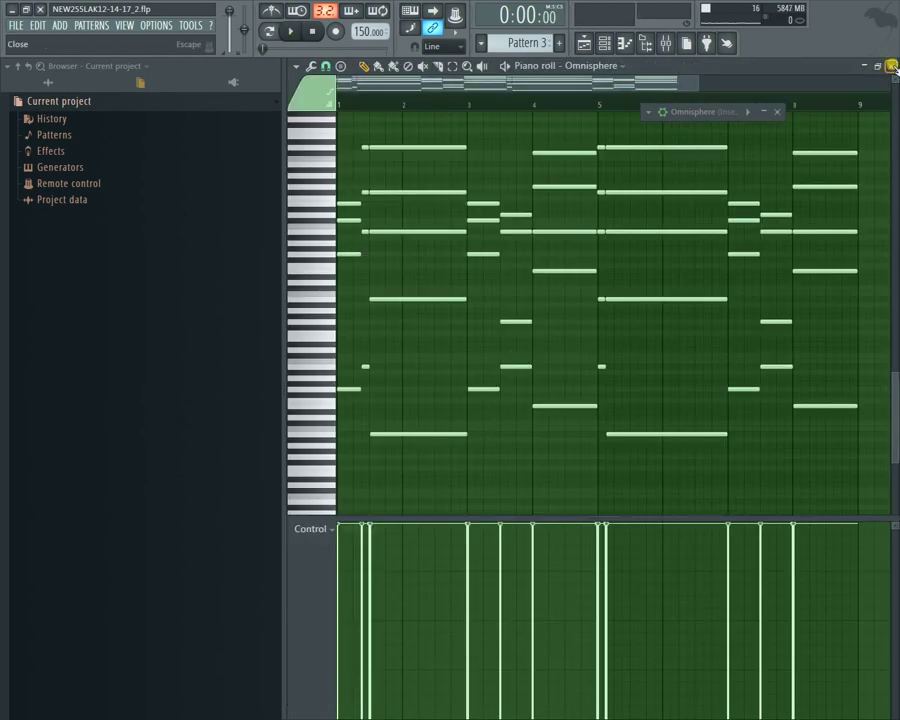
pyautogui.click(893, 65)
# Step: Select Pattern 2 and place it at bar 1 of Track 3 in the playlist
pyautogui.scroll(-1, 524, 45)
pyautogui.click(527, 224)
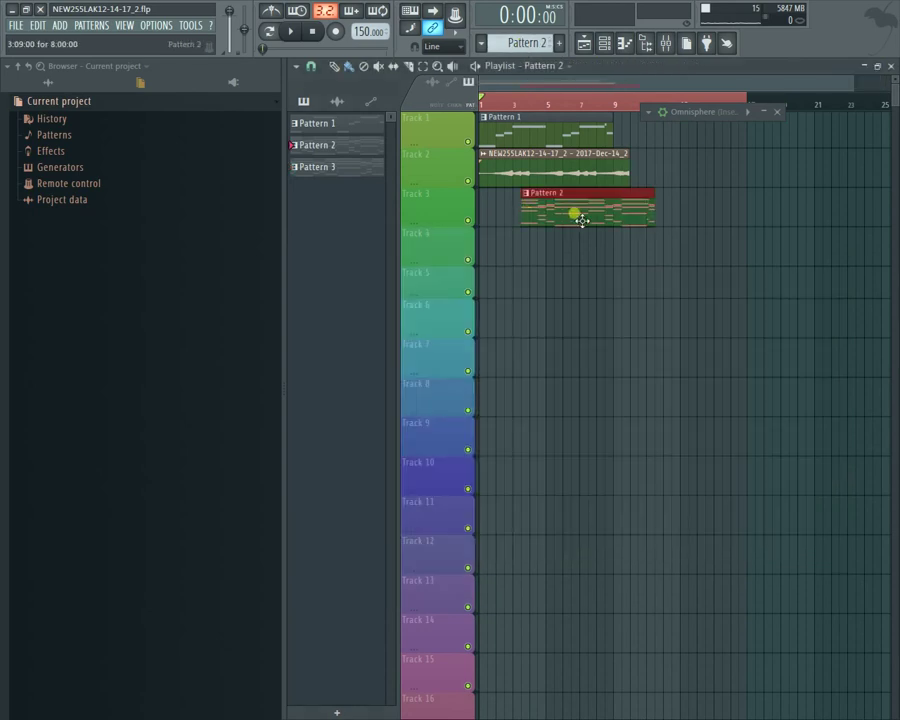
pyautogui.moveTo(574, 212); pyautogui.dragTo(516, 176)
# Step: Play the layered arrangement briefly, then look at the recorded audio channel's piano roll in Pattern 2
pyautogui.press('space')
pyautogui.click(893, 65)
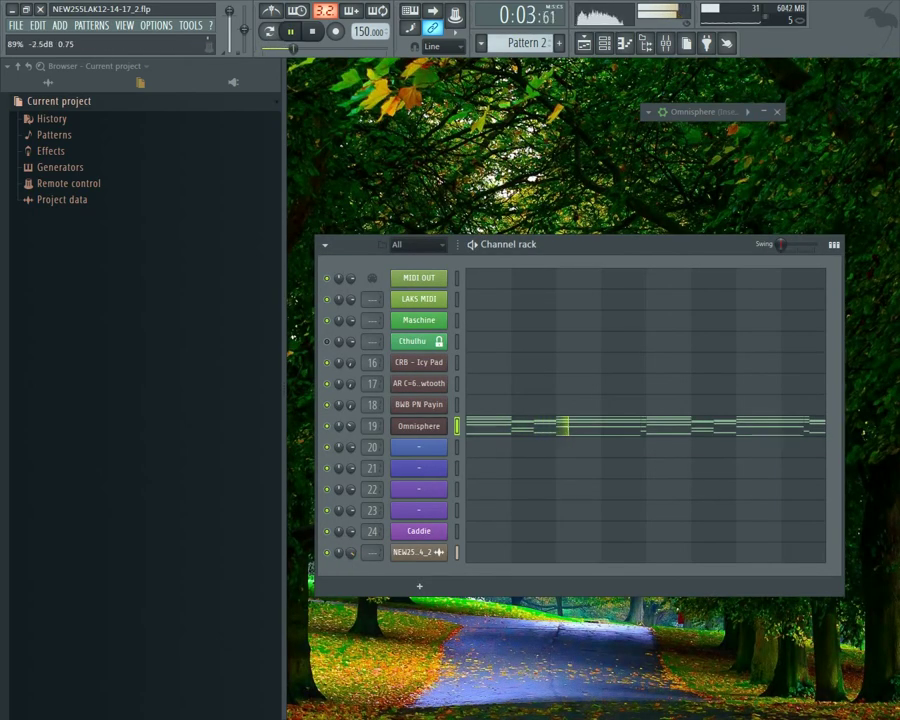
pyautogui.press('space')
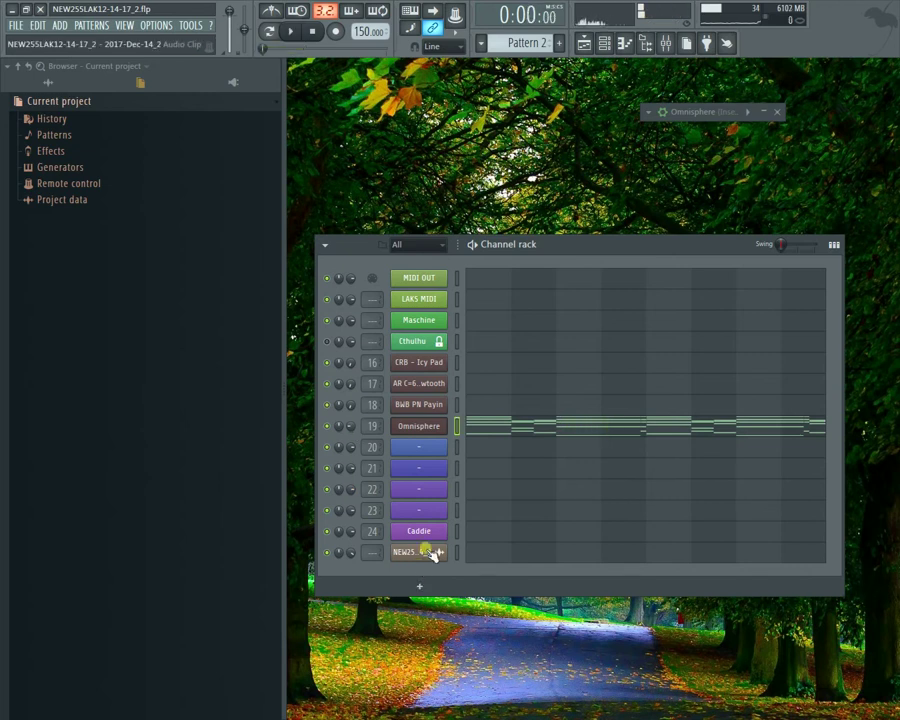
pyautogui.rightClick(430, 550)
pyautogui.click(474, 540)
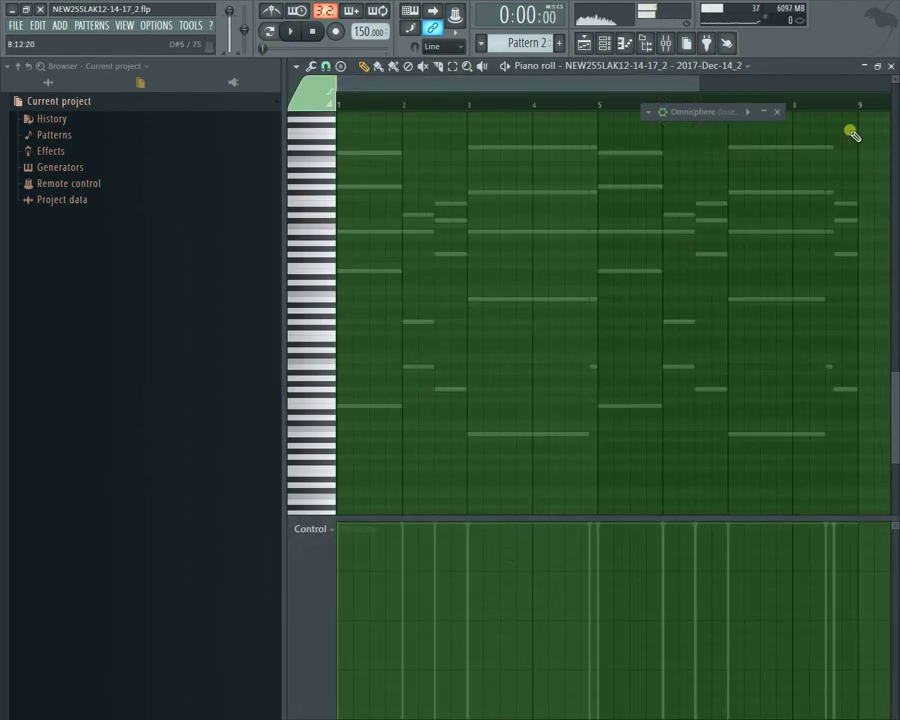
pyautogui.click(892, 65)
# Step: Replay the opening of the arrangement and reopen the playlist to check how the clips line up
pyautogui.press('space')
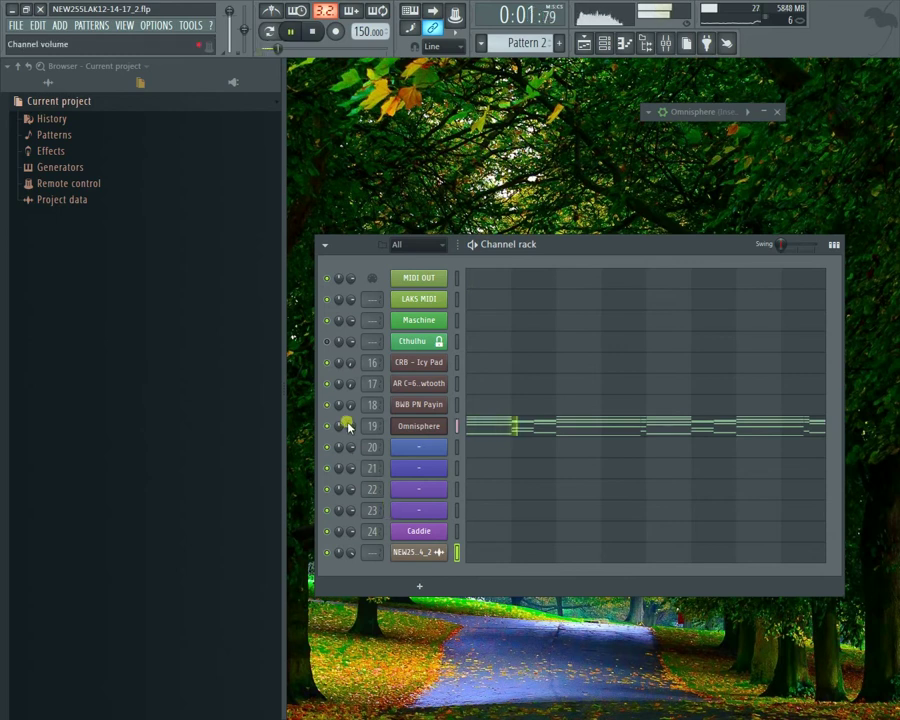
pyautogui.press('space')
pyautogui.rightClick(428, 553)
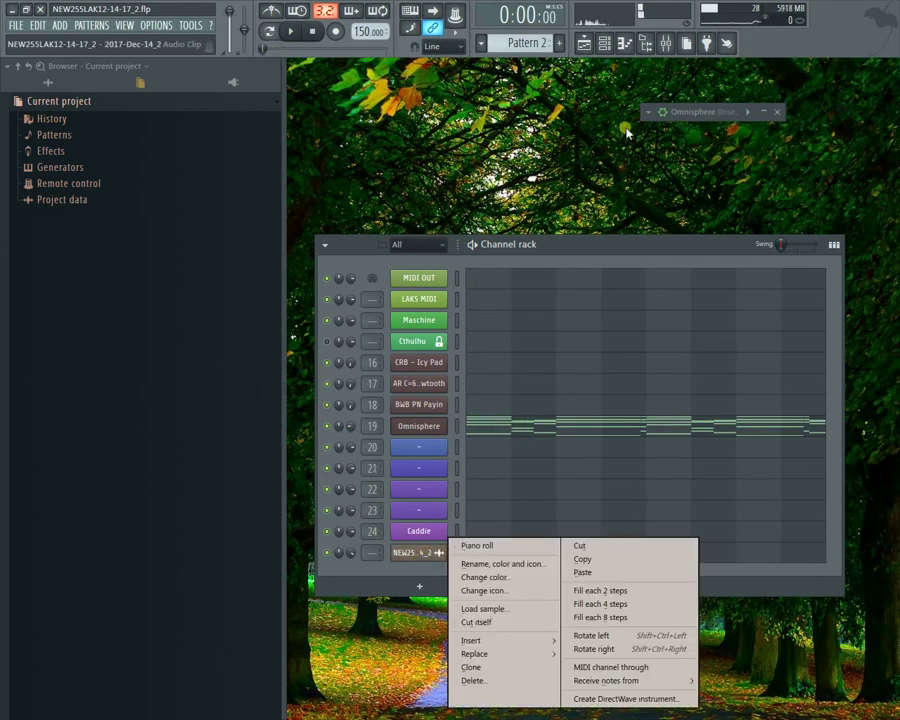
pyautogui.click(580, 44)
pyautogui.press('space')
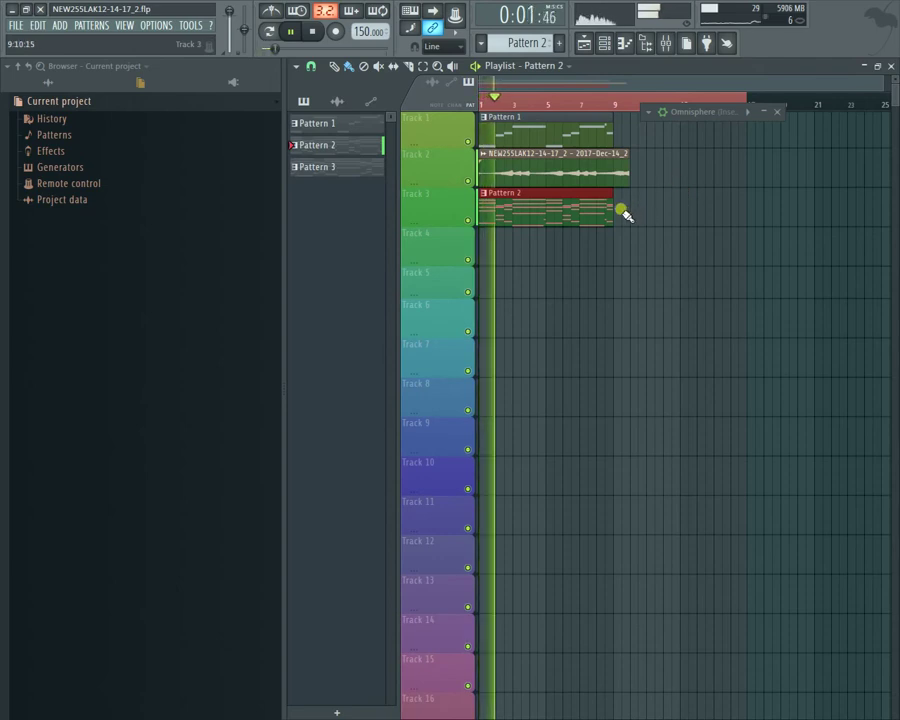
pyautogui.press('space')
# Step: Trim the start of the recorded clip on Track 2, align it to bar 1 with its end at bar 9, and play it
pyautogui.moveTo(577, 172); pyautogui.dragTo(604, 172)
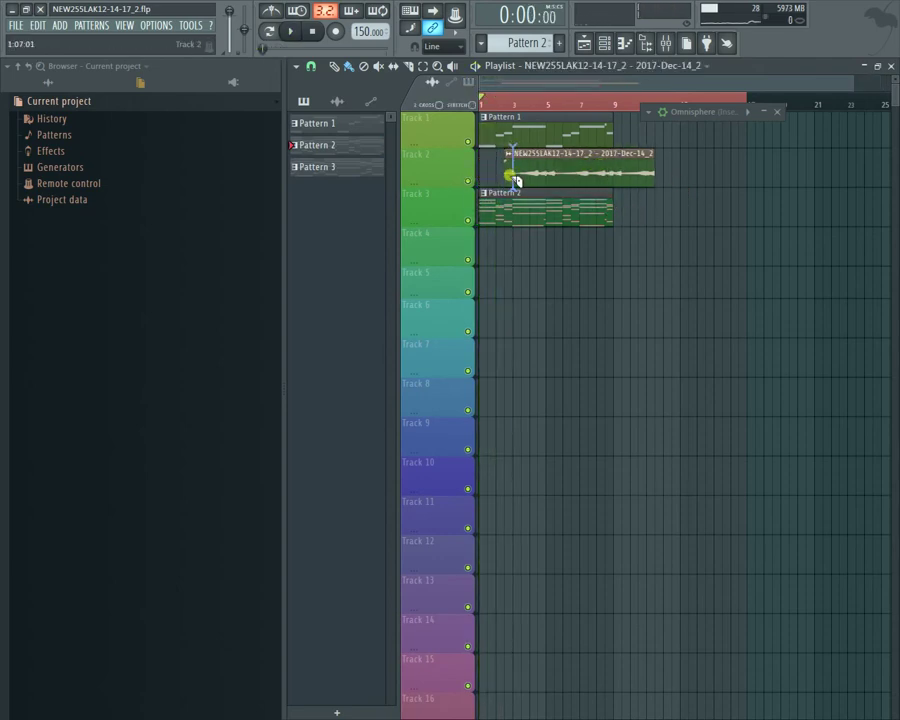
pyautogui.moveTo(510, 175); pyautogui.dragTo(478, 175)
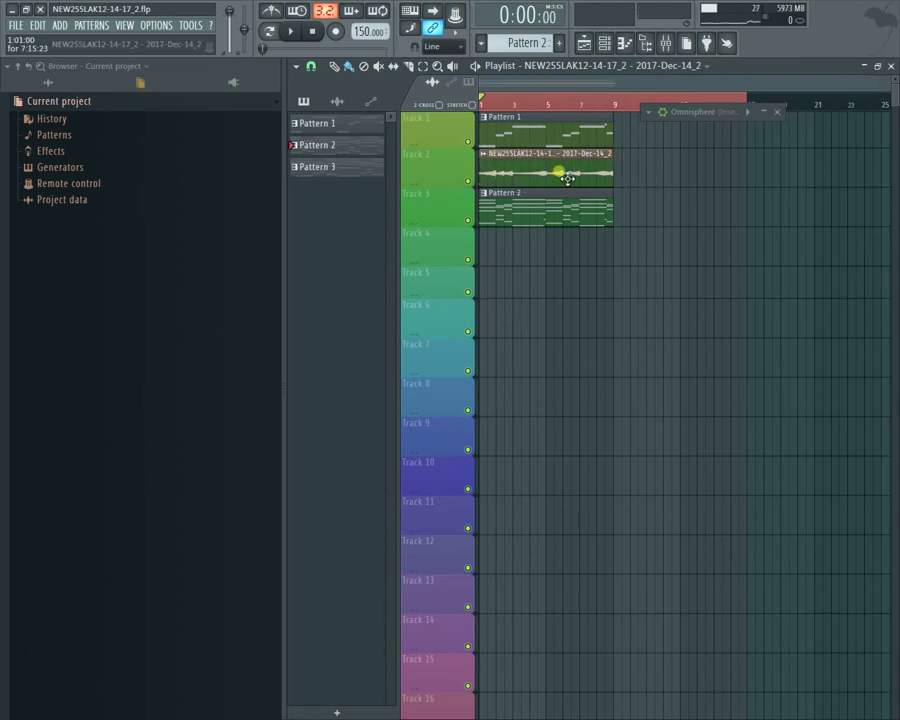
pyautogui.press('space')
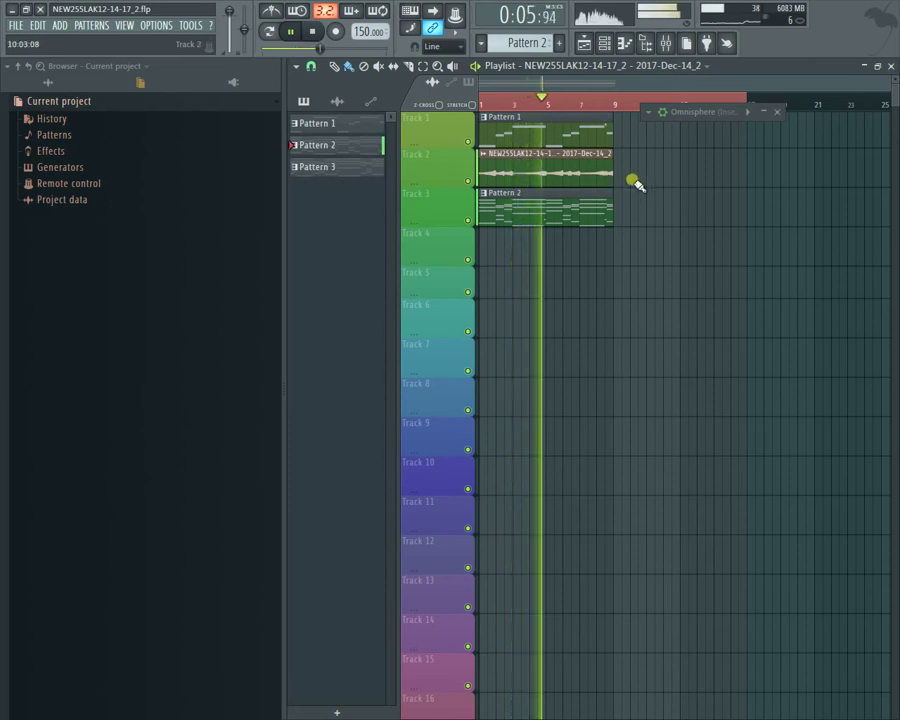
pyautogui.press('space')
# Step: Play the arrangement from the start twice with the channel rack open to judge how the reversed piano blends with the layers
pyautogui.press('space')
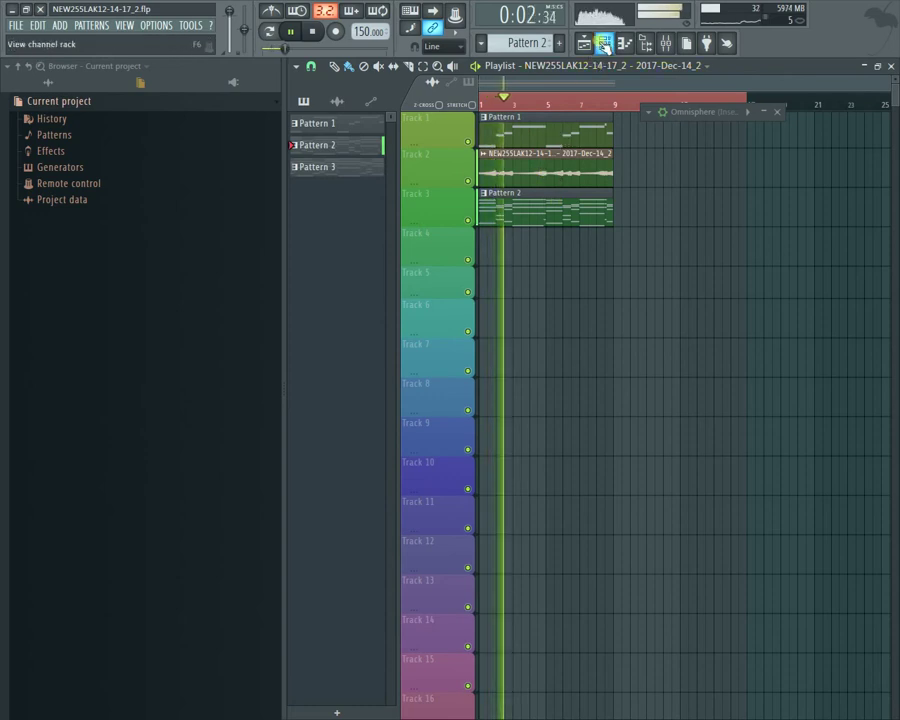
pyautogui.click(604, 43)
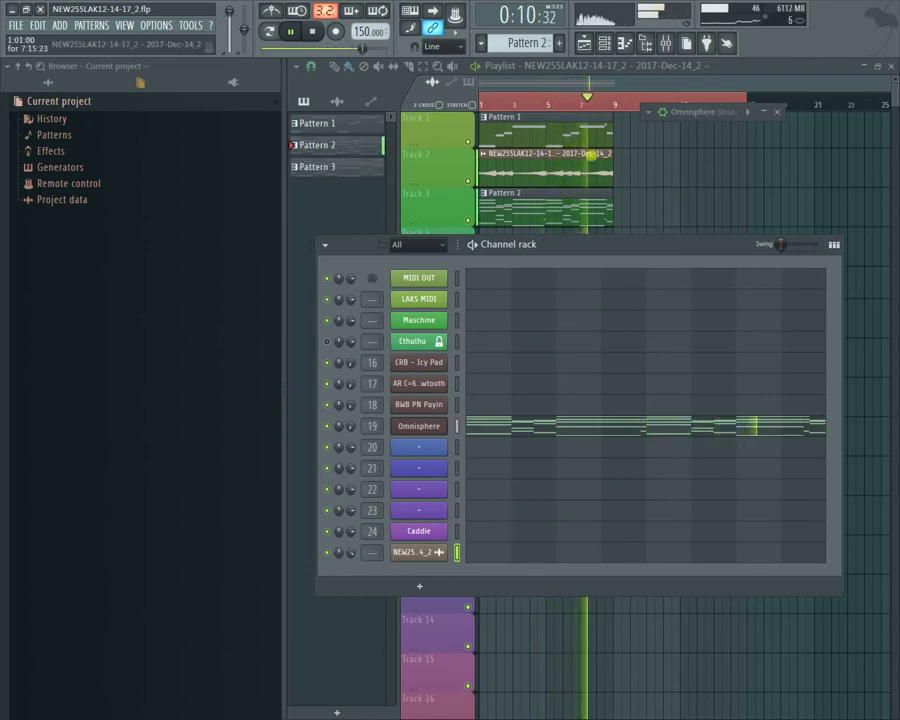
pyautogui.moveTo(555, 104); pyautogui.dragTo(390, 113)
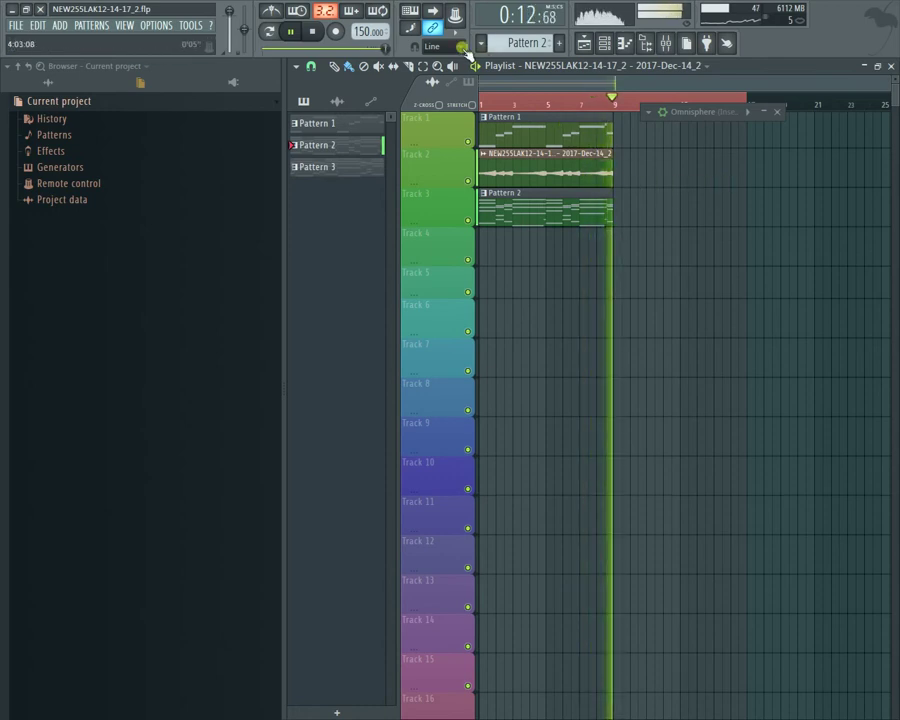
pyautogui.click(316, 32)
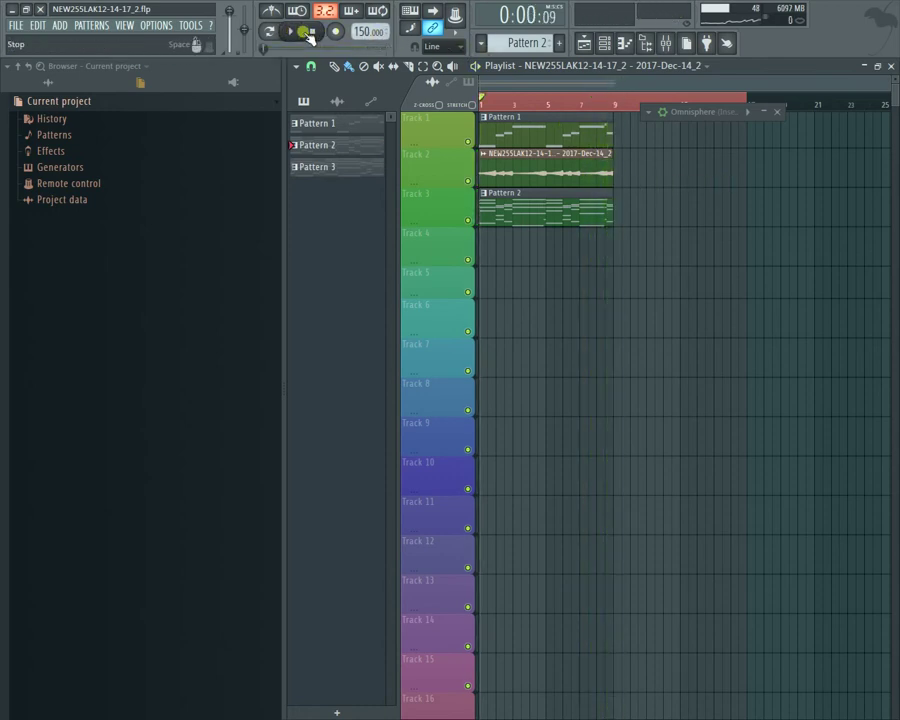
pyautogui.click(291, 31)
pyautogui.click(603, 43)
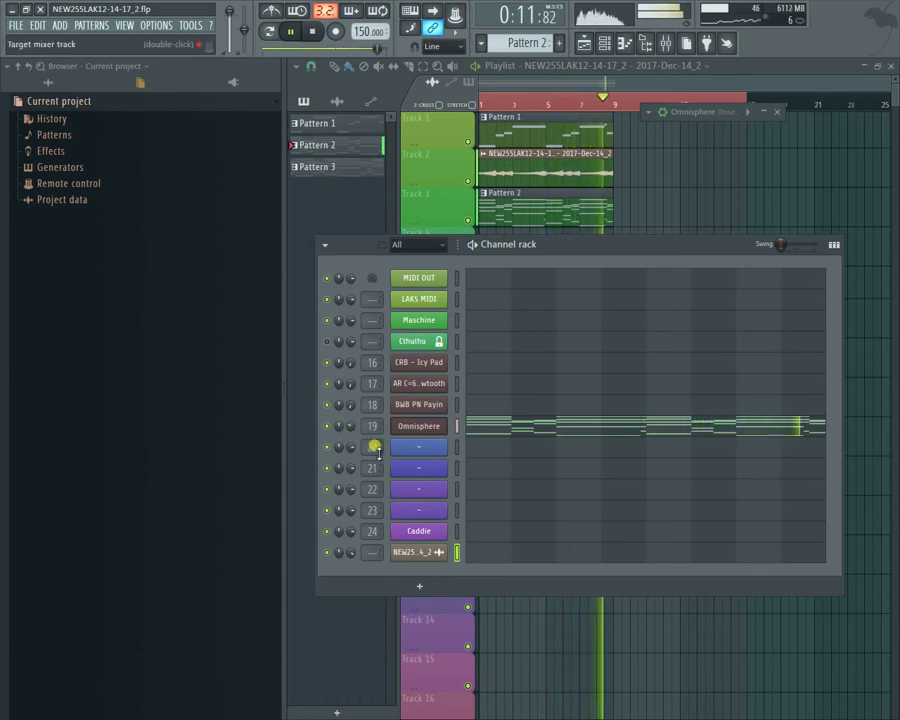
pyautogui.click(314, 31)
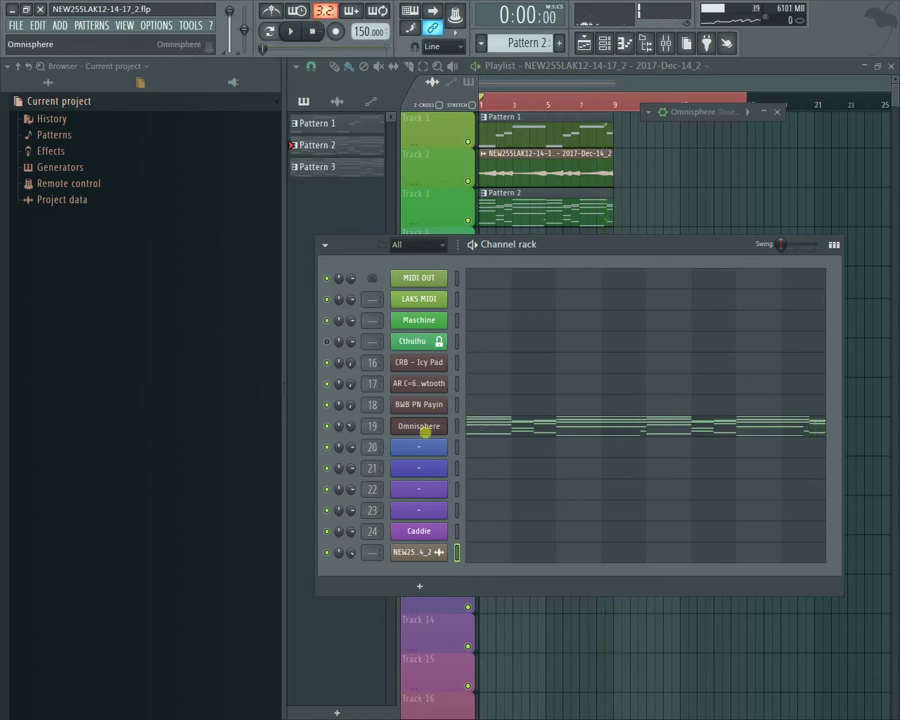
# Step: Clear the Omnisphere notes from Pattern 3 and return to Pattern 1
pyautogui.scroll(-1, 525, 43)
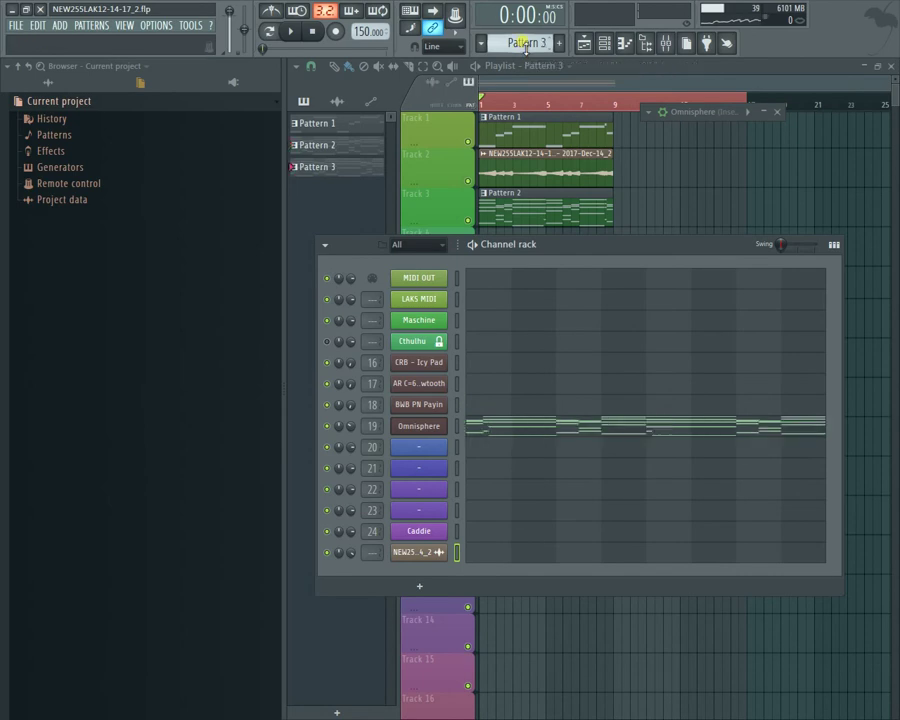
pyautogui.rightClick(456, 440)
pyautogui.click(578, 422)
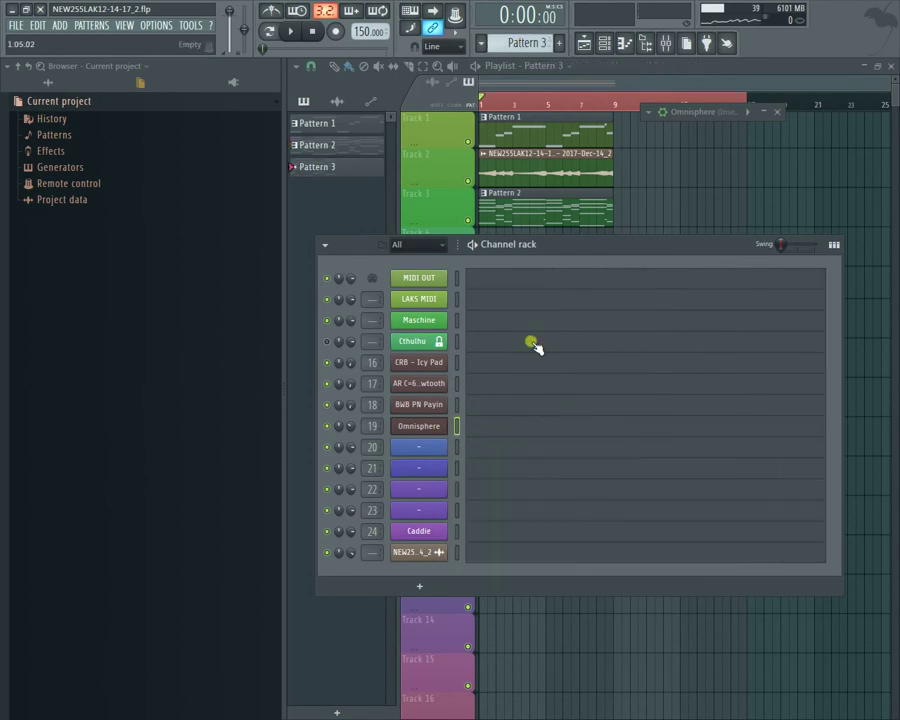
pyautogui.scroll(2, 515, 43)
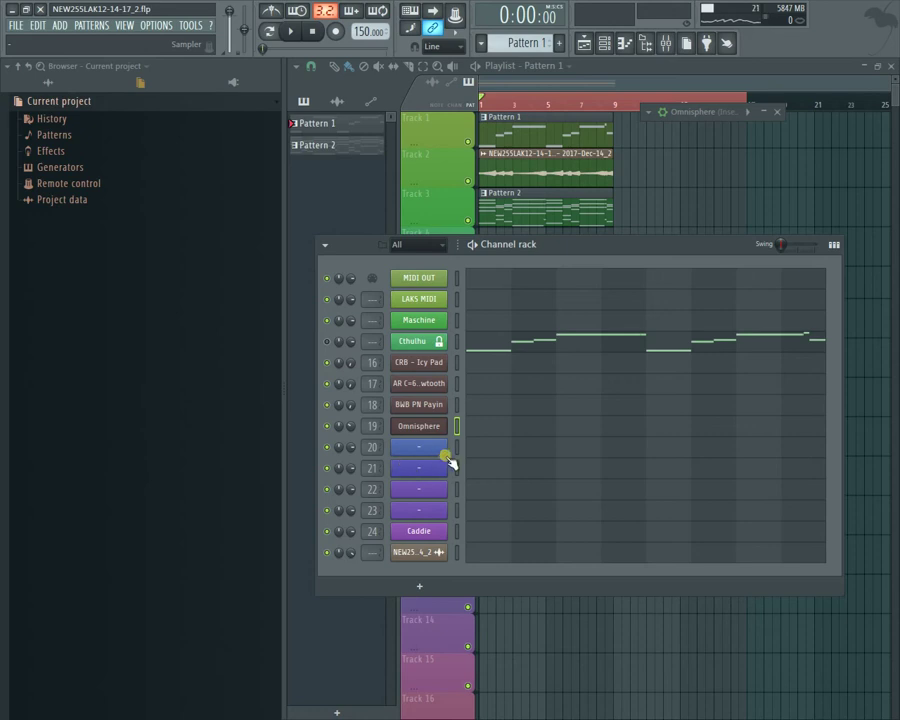
# Step: Lower the Omnisphere channel volume during playback, reset the BWB PN Payin panning, and set its volume to about 44%
pyautogui.click(291, 31)
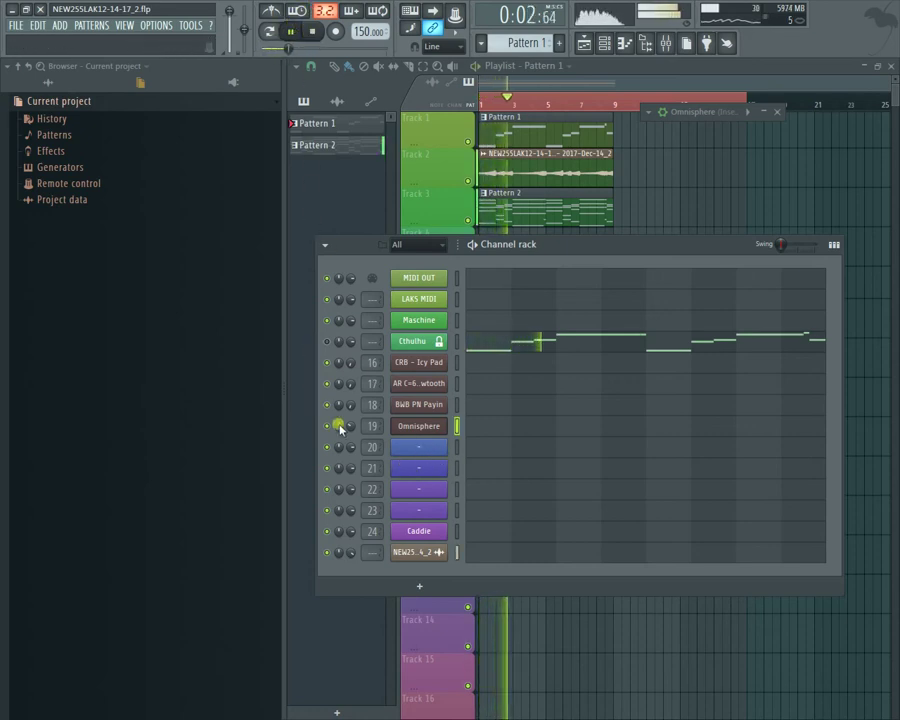
pyautogui.click(311, 35)
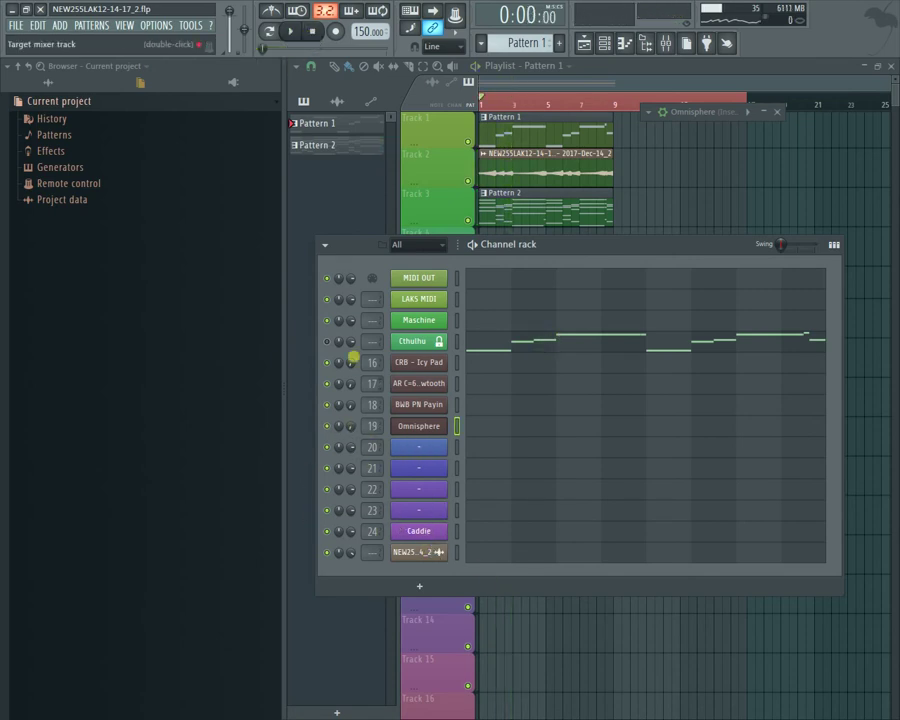
pyautogui.click(289, 31)
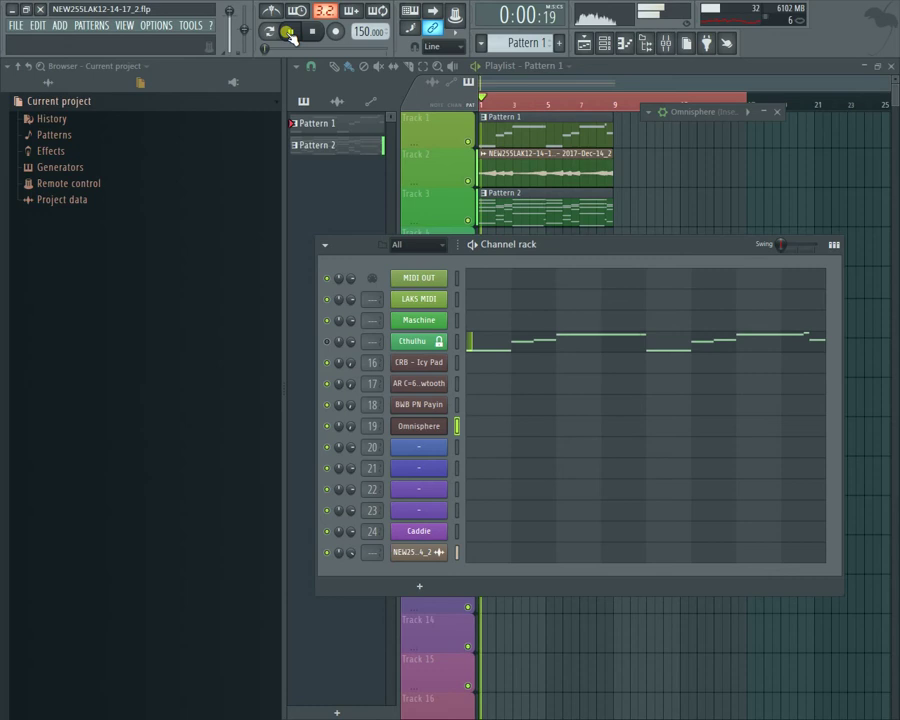
pyautogui.scroll(3, 339, 404)
pyautogui.rightClick(341, 405)
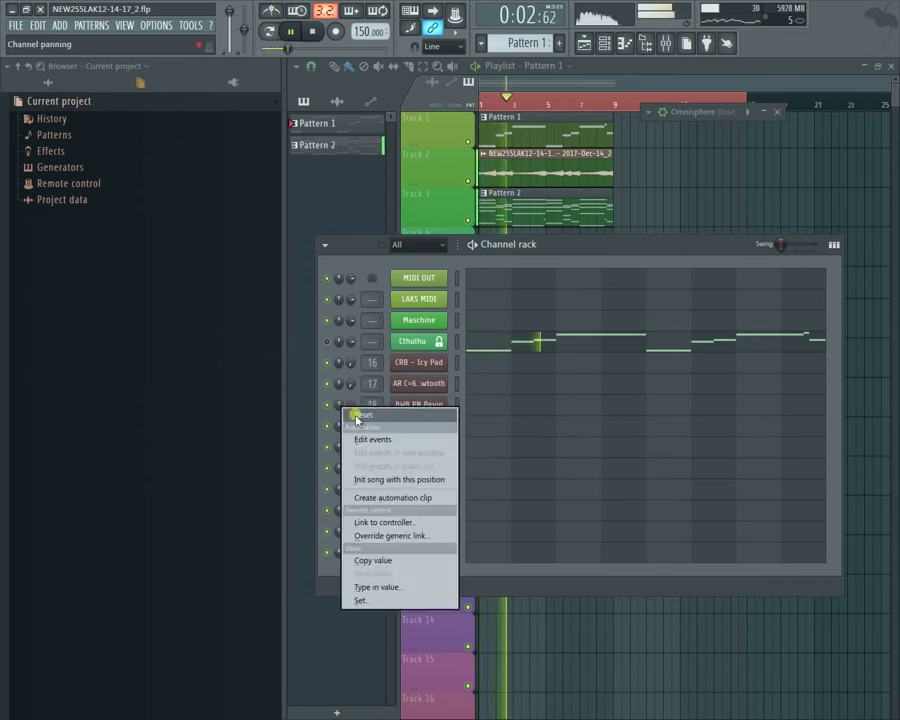
pyautogui.click(357, 415)
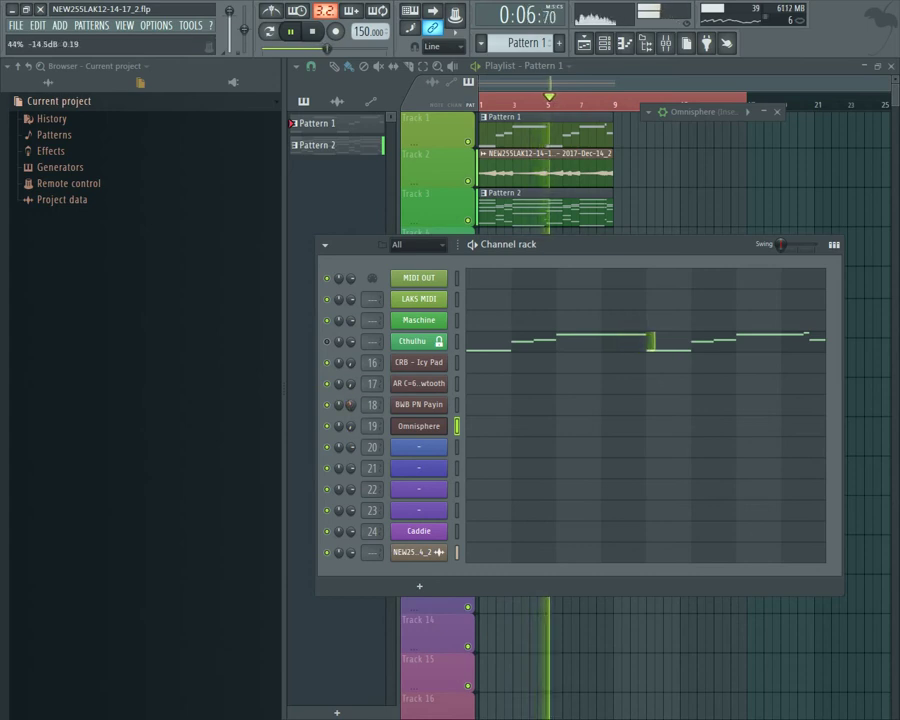
# Step: Enable Cthulhu and turn down the BWB PN Payin and AR C=6 sawtooth channel volumes while replaying the arrangement from the start
pyautogui.click(313, 32)
pyautogui.click(293, 32)
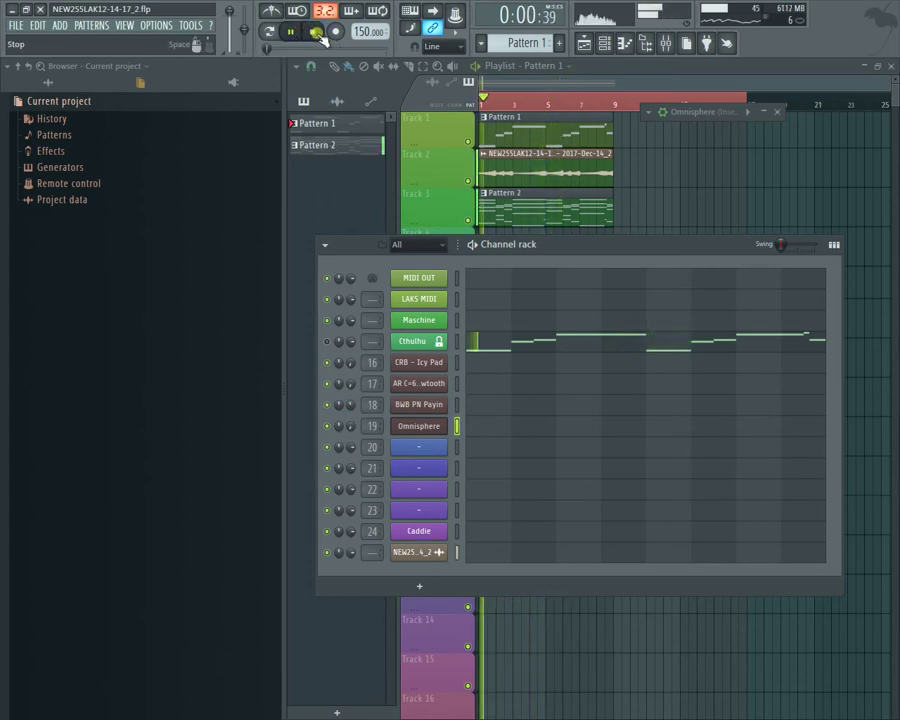
pyautogui.click(313, 32)
pyautogui.click(292, 32)
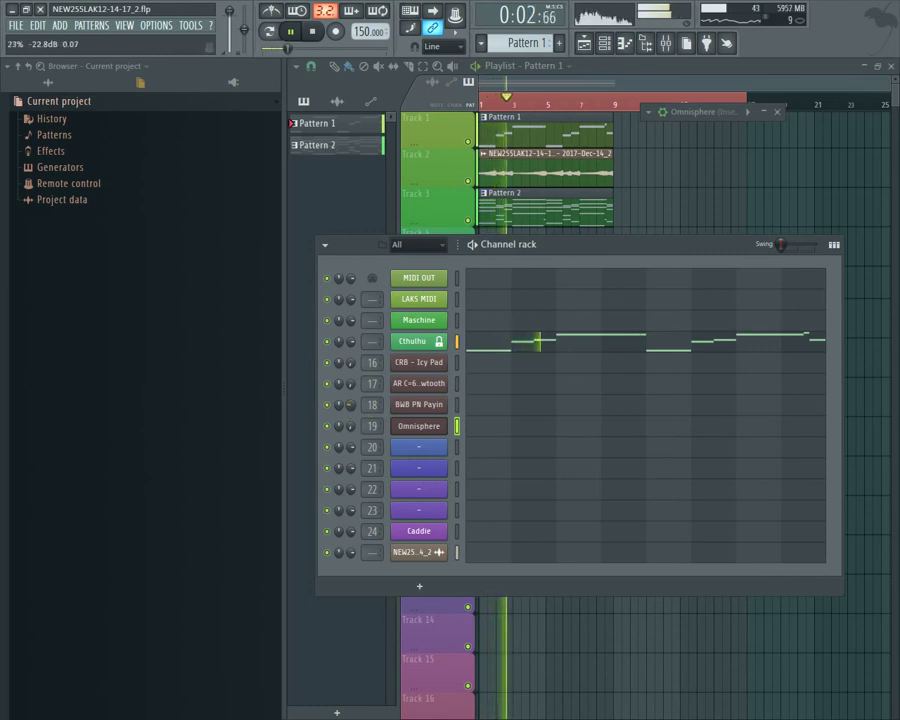
pyautogui.moveTo(350, 384); pyautogui.dragTo(350, 391)
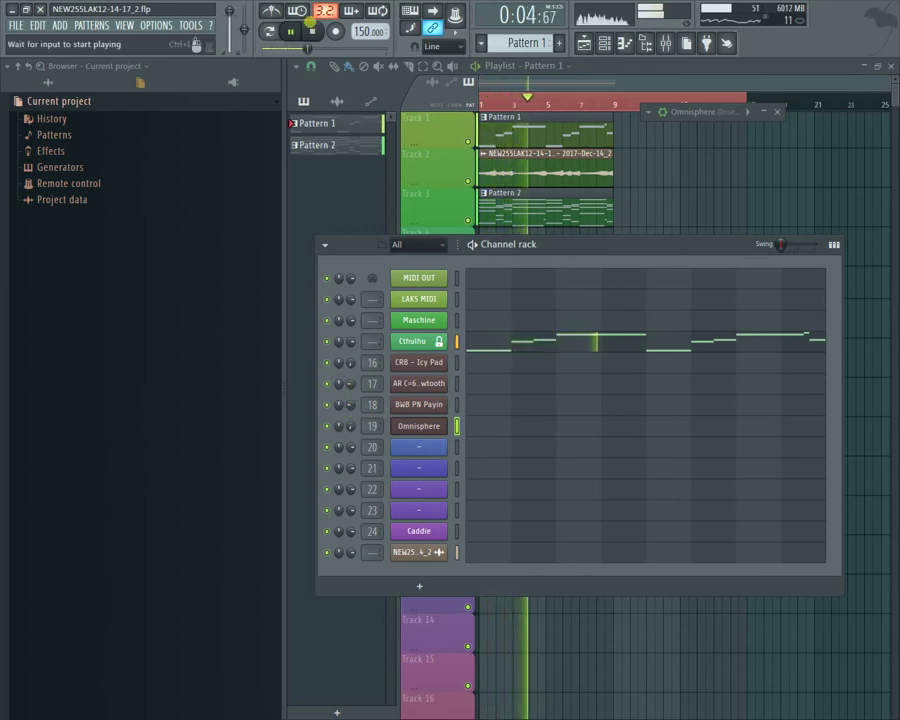
pyautogui.click(313, 32)
pyautogui.click(293, 32)
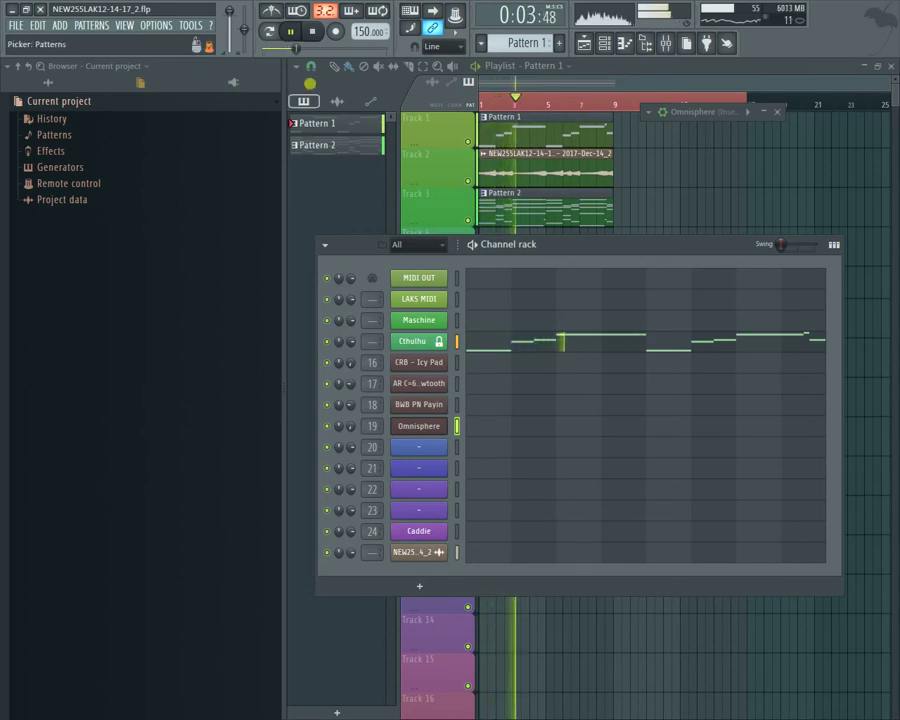
pyautogui.click(312, 33)
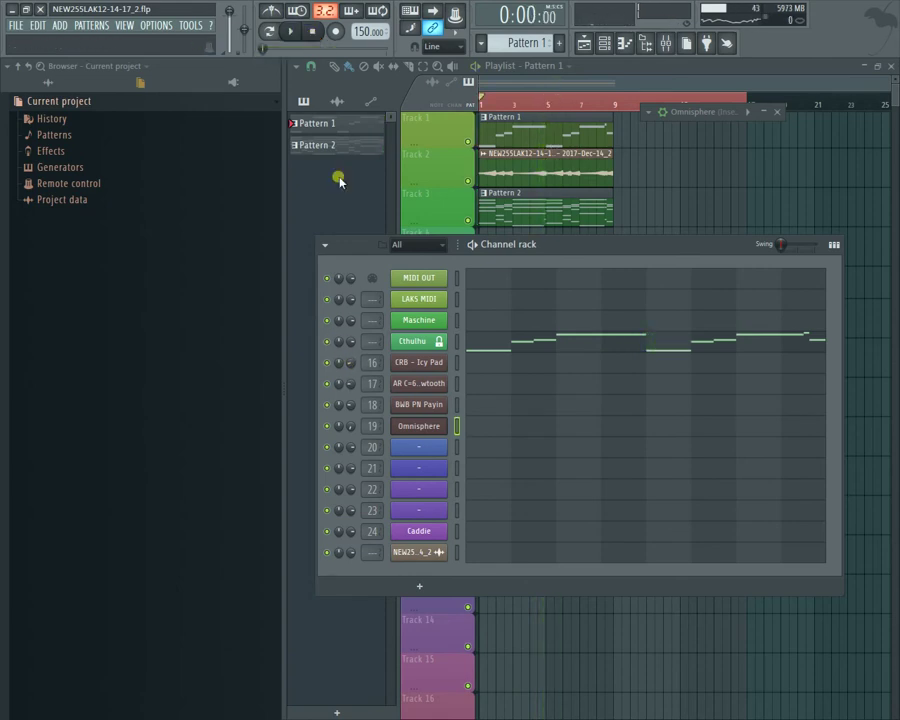
# Step: Mute the Omnisphere and recorded audio channels and briefly play the remaining layers
pyautogui.click(312, 31)
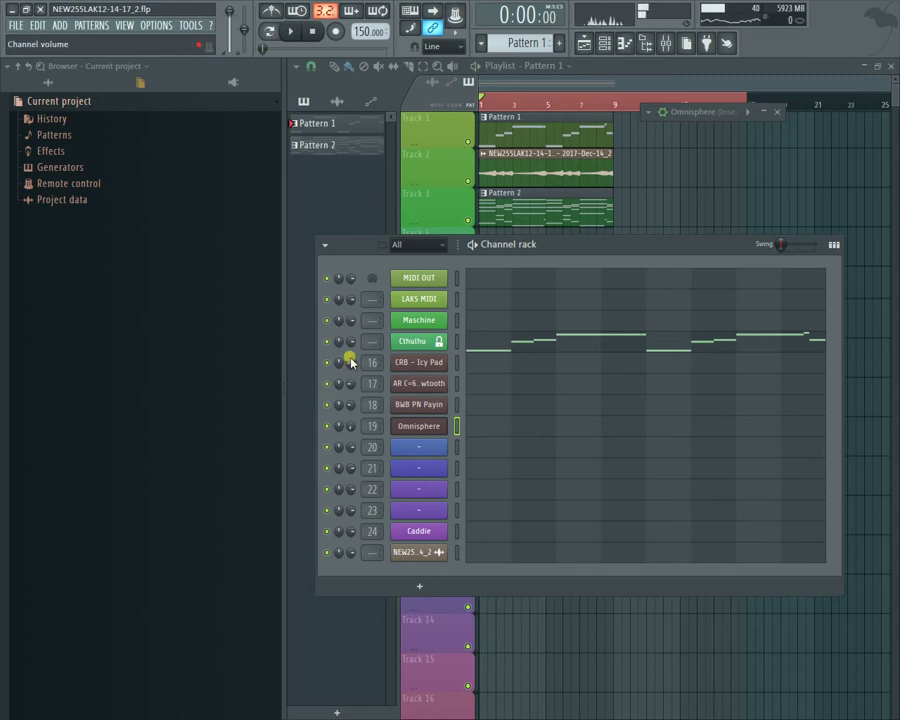
pyautogui.click(288, 33)
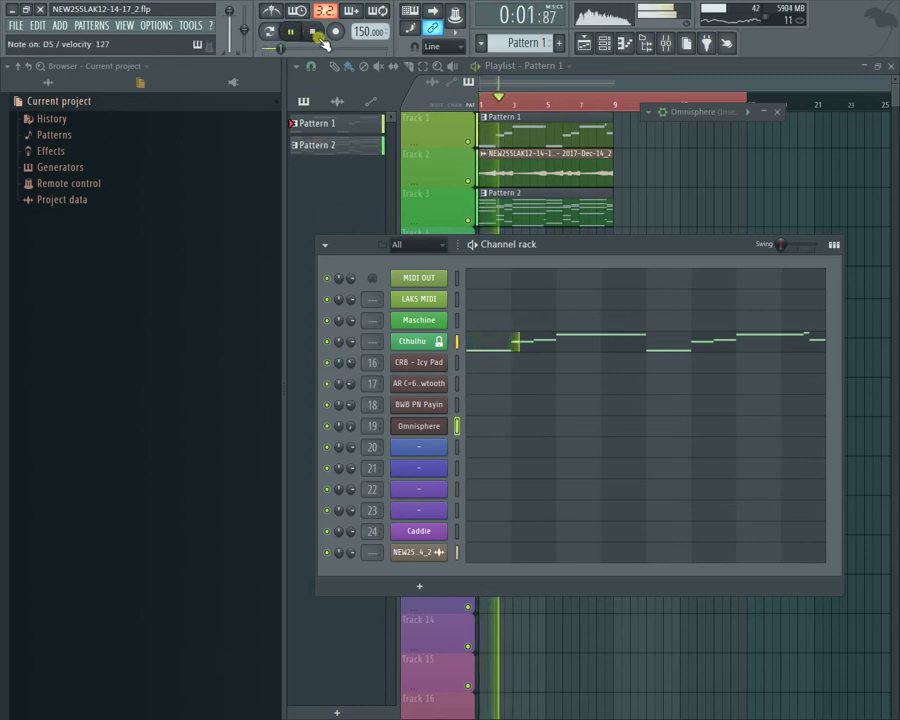
pyautogui.click(329, 425)
pyautogui.click(326, 552)
pyautogui.click(300, 33)
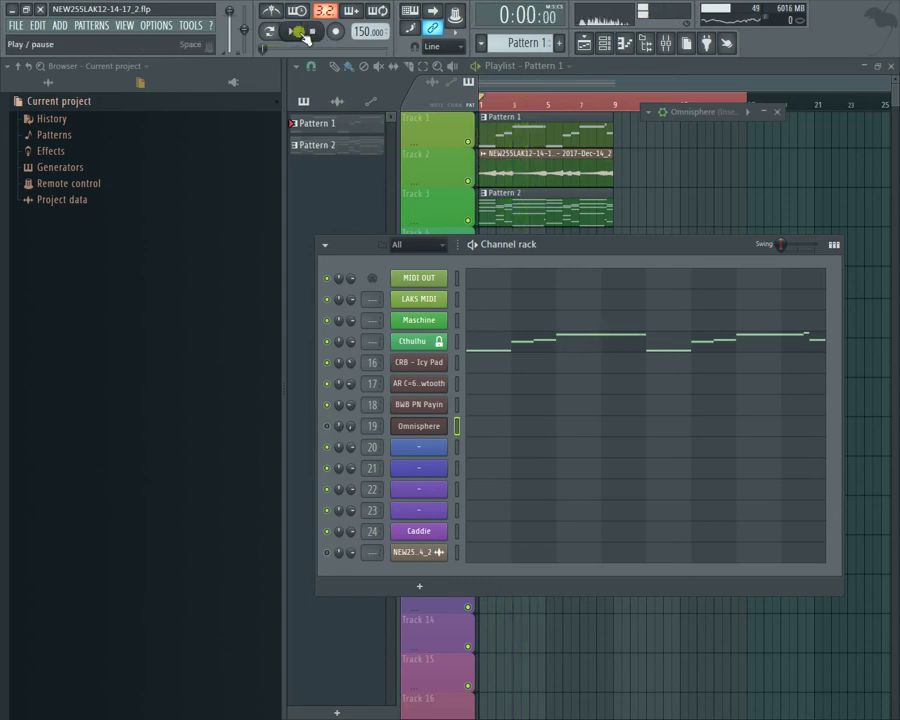
pyautogui.click(292, 32)
pyautogui.click(310, 32)
# Step: Solo the CRB - Icy Pad channel, re-enable Cthulhu to feed it, and play the pad alone
pyautogui.rightClick(330, 363)
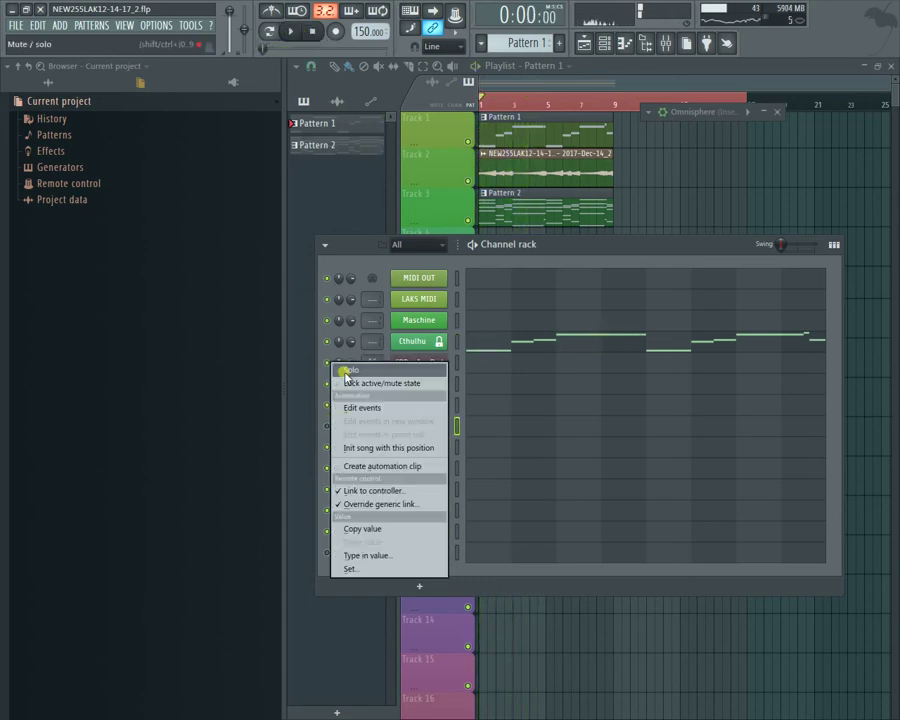
pyautogui.click(347, 372)
pyautogui.click(326, 341)
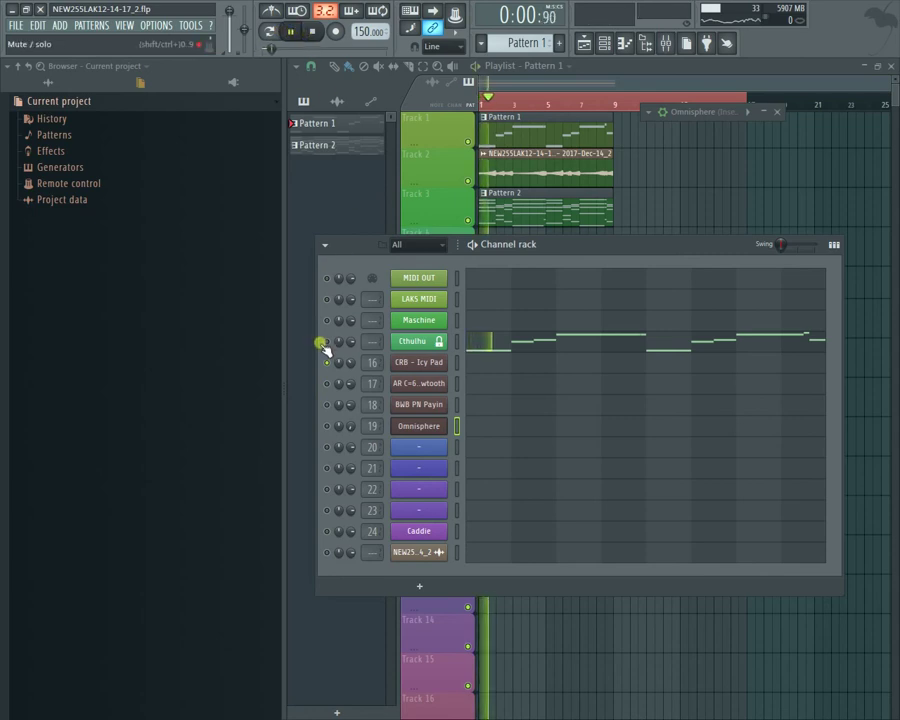
pyautogui.press('space')
pyautogui.click(312, 32)
pyautogui.click(291, 32)
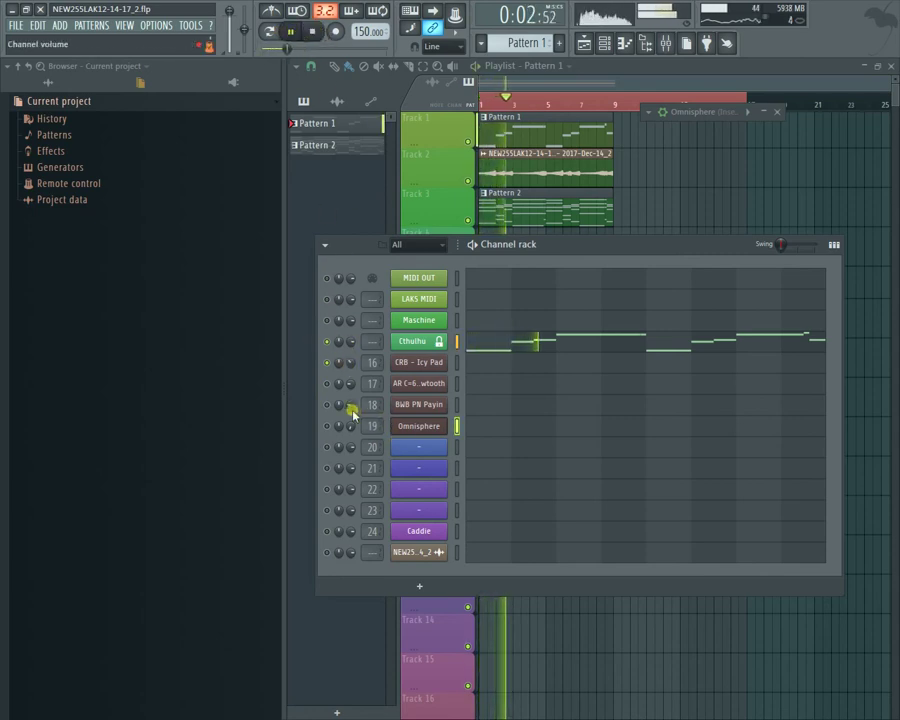
pyautogui.click(312, 32)
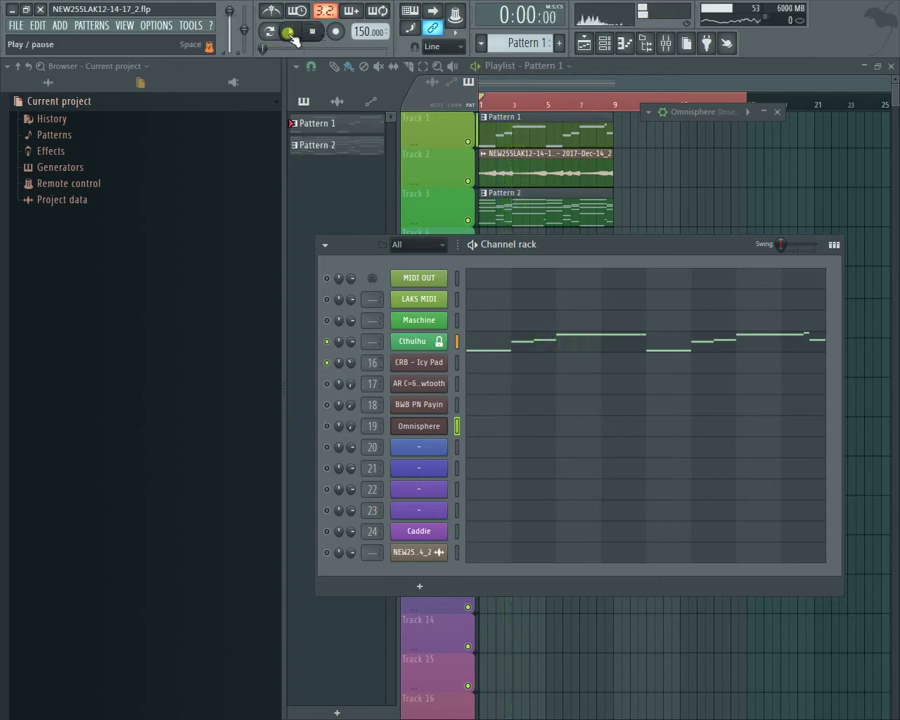
# Step: Compare playback with CRB - Icy Pad off and on, and set its channel volume to about 25%
pyautogui.click(291, 32)
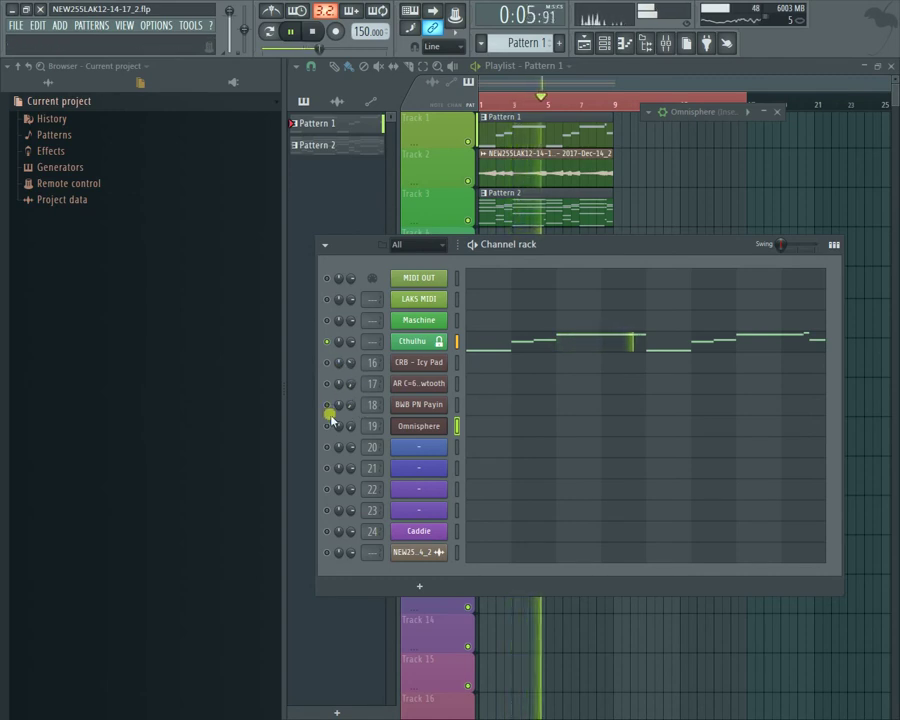
pyautogui.click(310, 33)
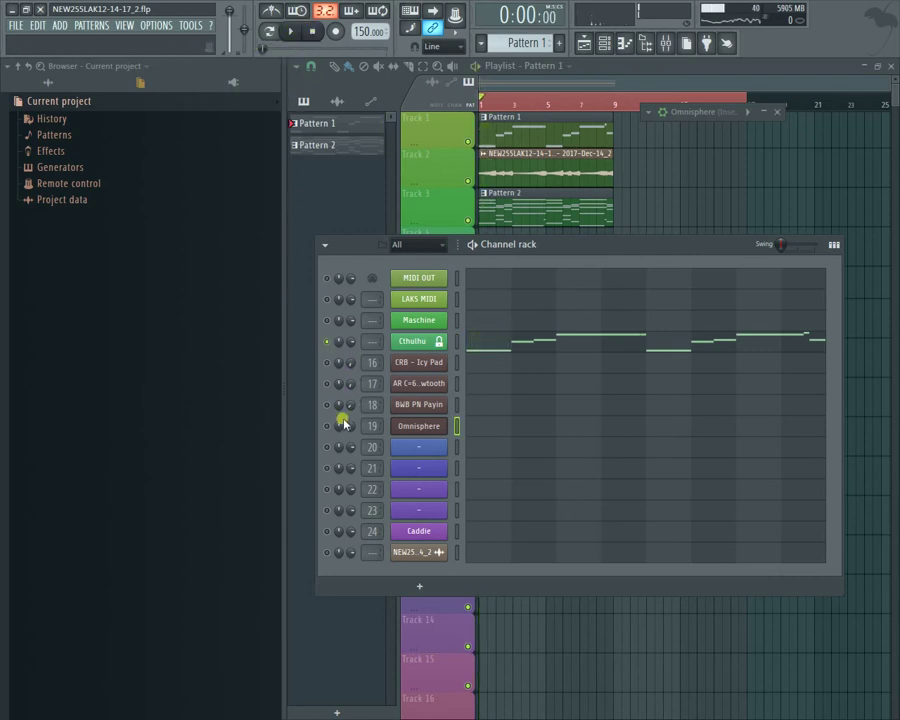
pyautogui.click(292, 34)
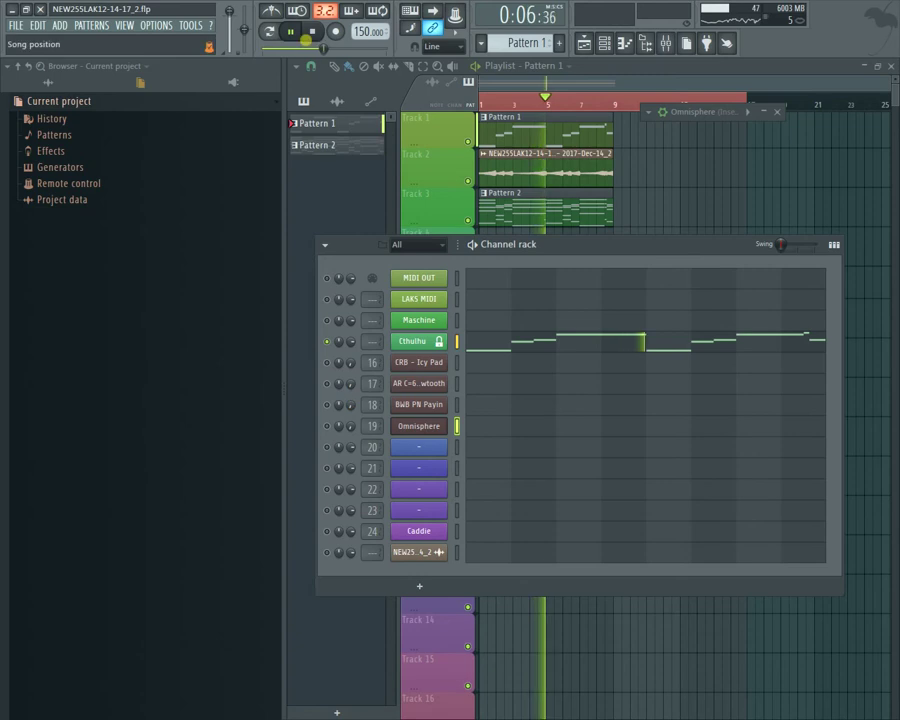
pyautogui.click(312, 31)
pyautogui.click(290, 31)
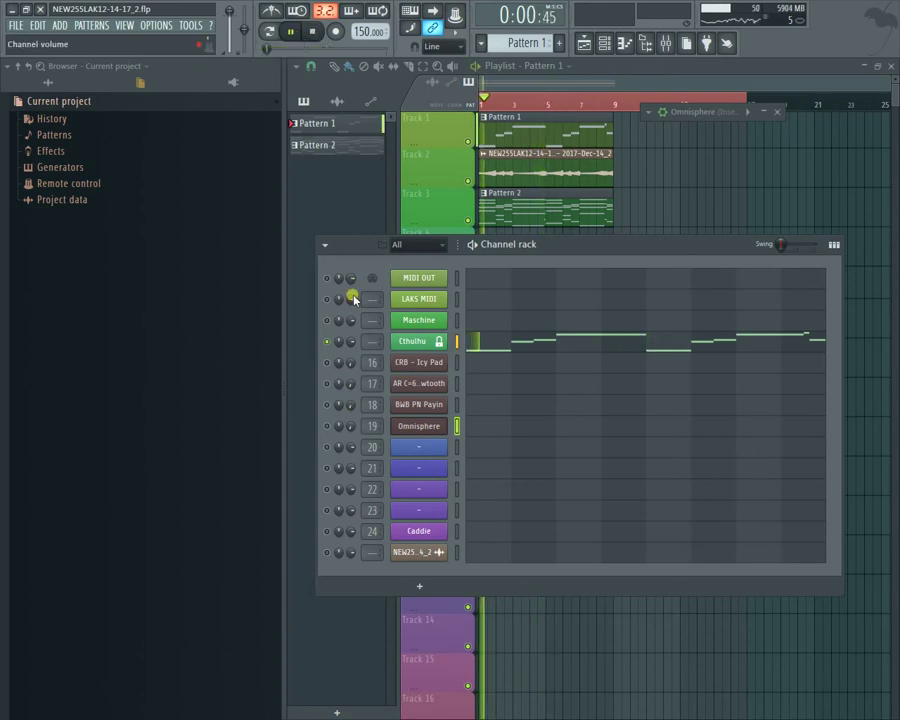
pyautogui.click(326, 362)
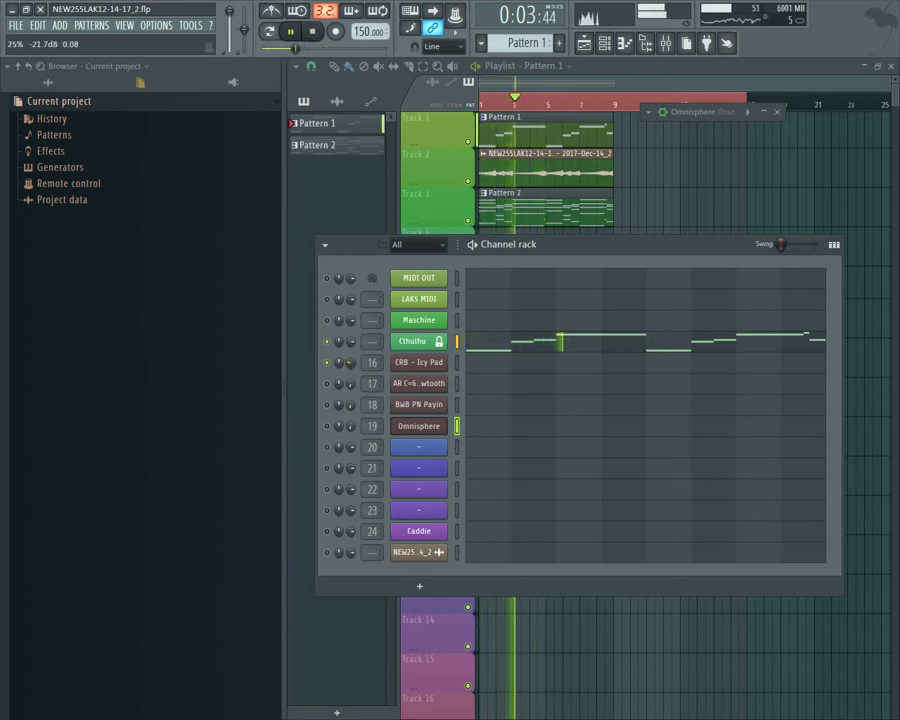
pyautogui.click(312, 31)
pyautogui.click(290, 31)
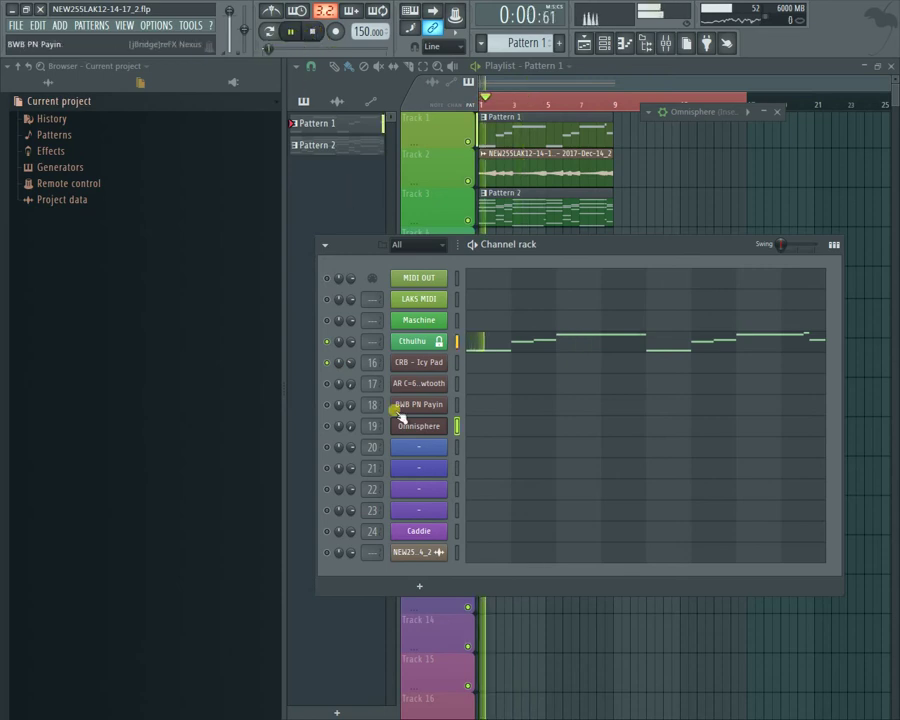
# Step: Unmute the recorded audio channel and play it together with the CRB - Icy Pad
pyautogui.click(327, 552)
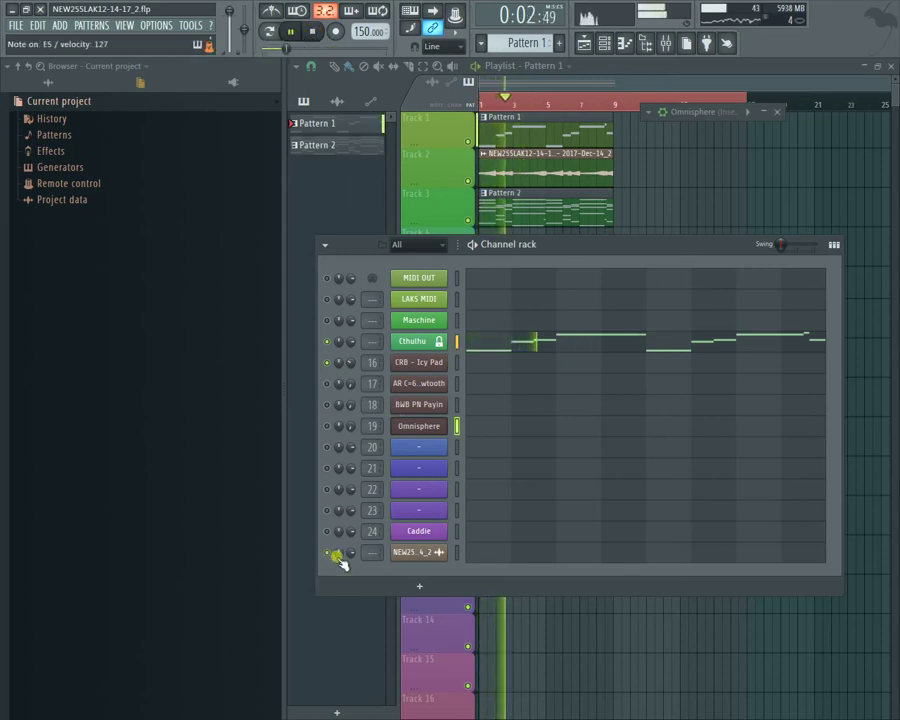
pyautogui.click(295, 35)
pyautogui.click(294, 34)
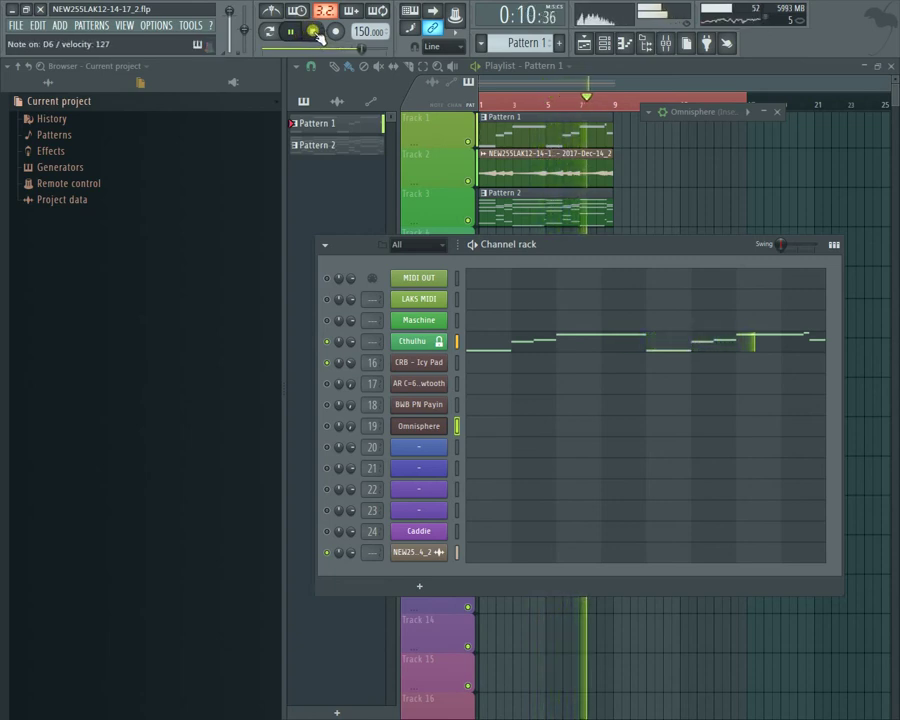
pyautogui.click(313, 31)
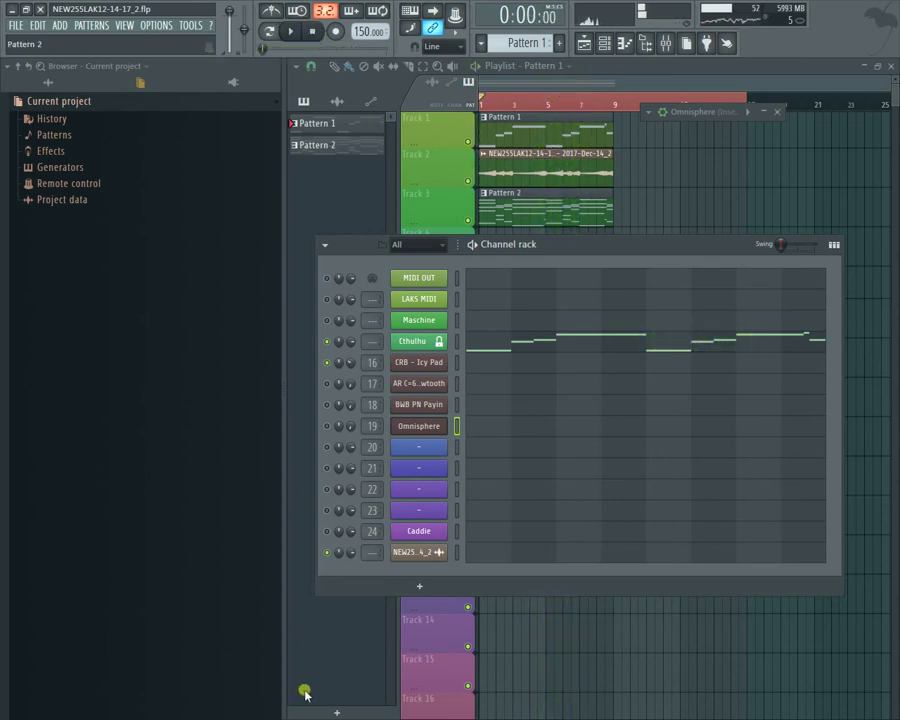
# Step: Solo the AR C=6 sawtooth channel and remove the solo to reactivate every channel in the rack
pyautogui.rightClick(327, 383)
pyautogui.click(345, 391)
pyautogui.rightClick(327, 383)
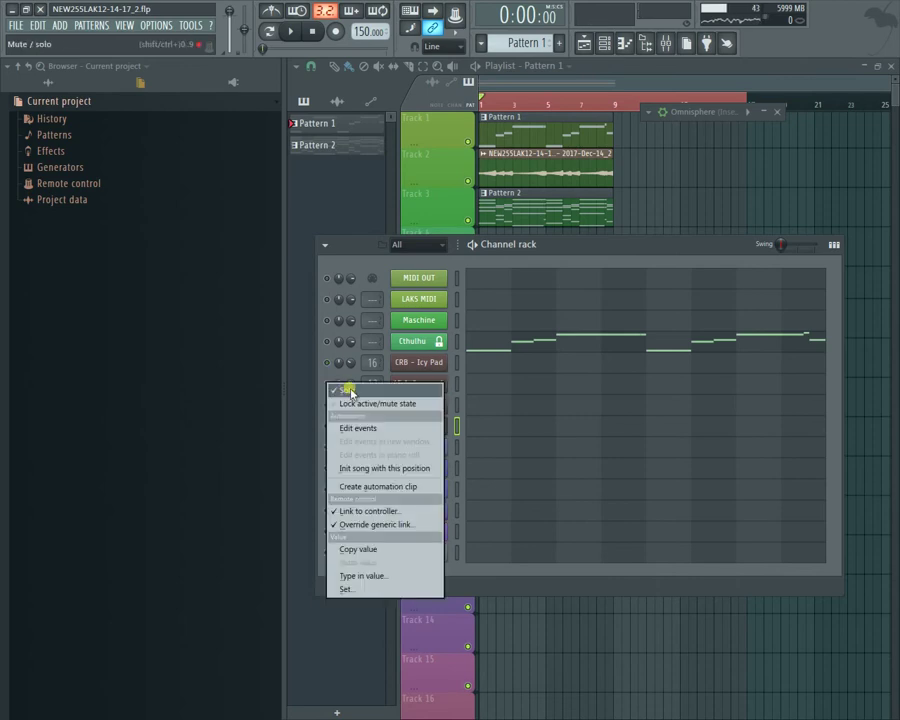
pyautogui.click(349, 391)
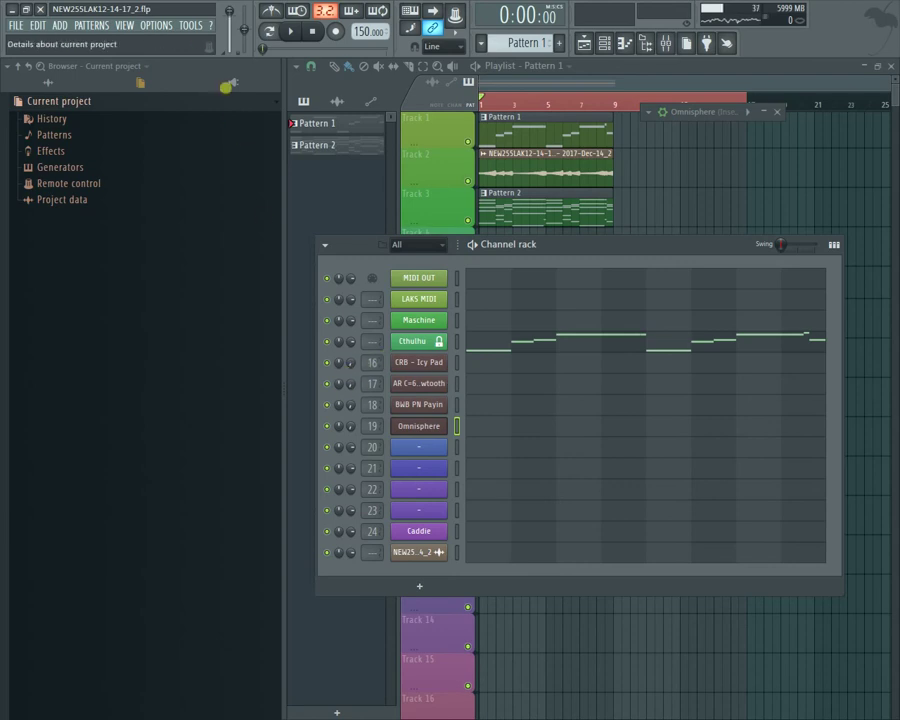
# Step: Save the project and insert a Kontakt 5 instrument from the empty channel on mixer track 20
pyautogui.rightClick(428, 452)
pyautogui.moveTo(522, 543)
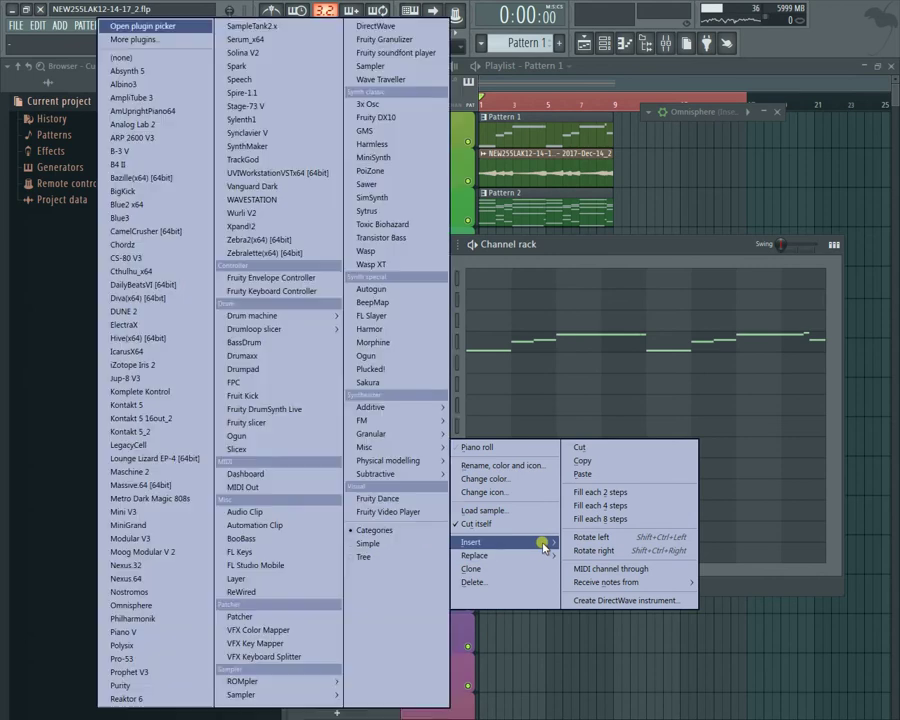
pyautogui.click(883, 27)
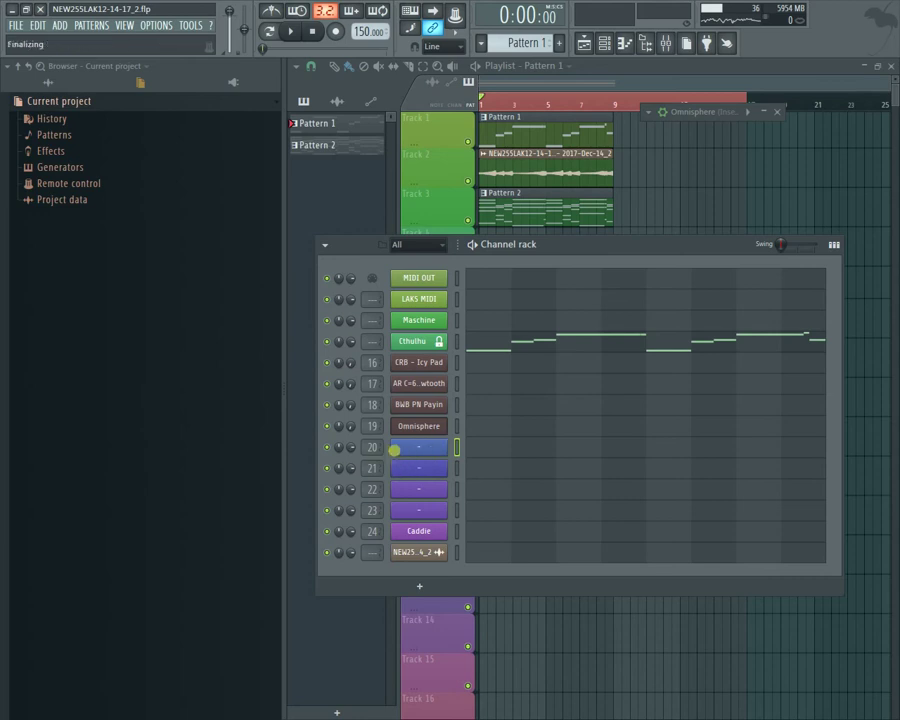
pyautogui.rightClick(438, 462)
pyautogui.moveTo(474, 542)
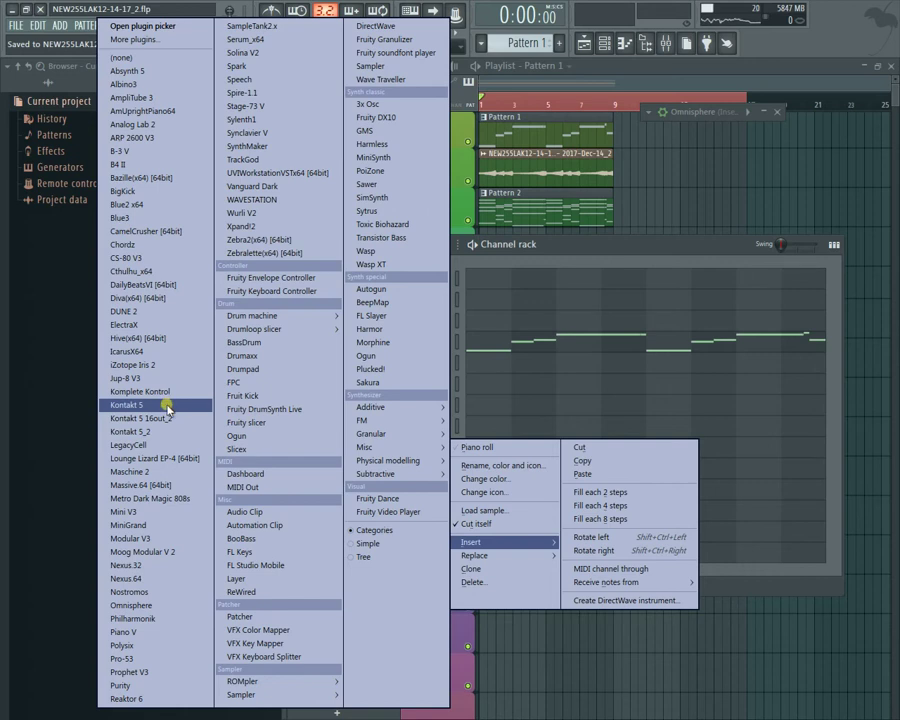
pyautogui.click(167, 406)
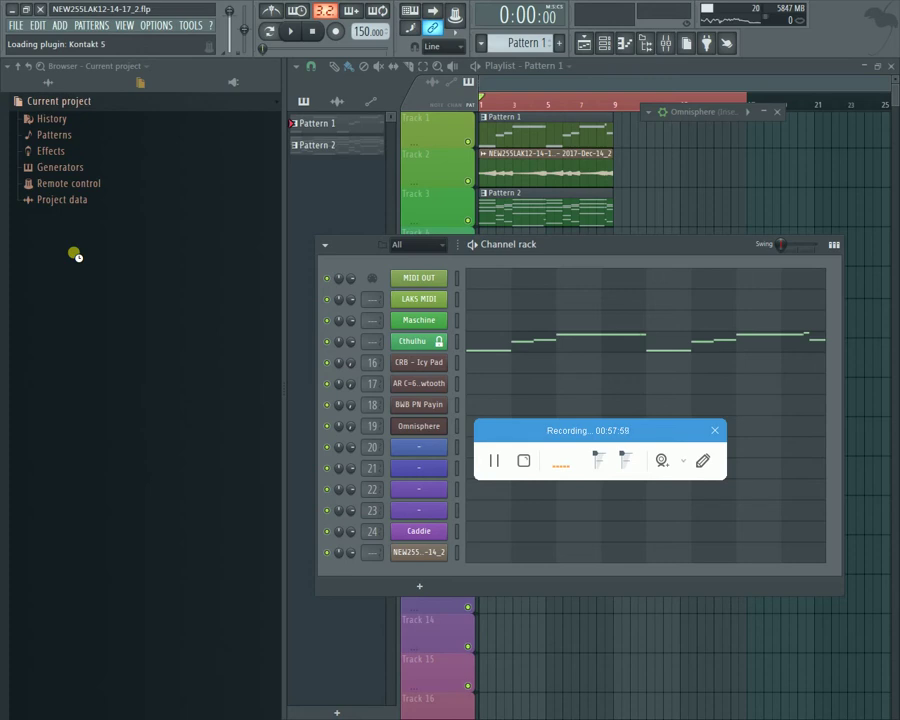
# Step: Open the Ambient White library's instrument folders in Kontakt and check its Melodic Instruments
pyautogui.moveTo(656, 434); pyautogui.dragTo(686, 484)
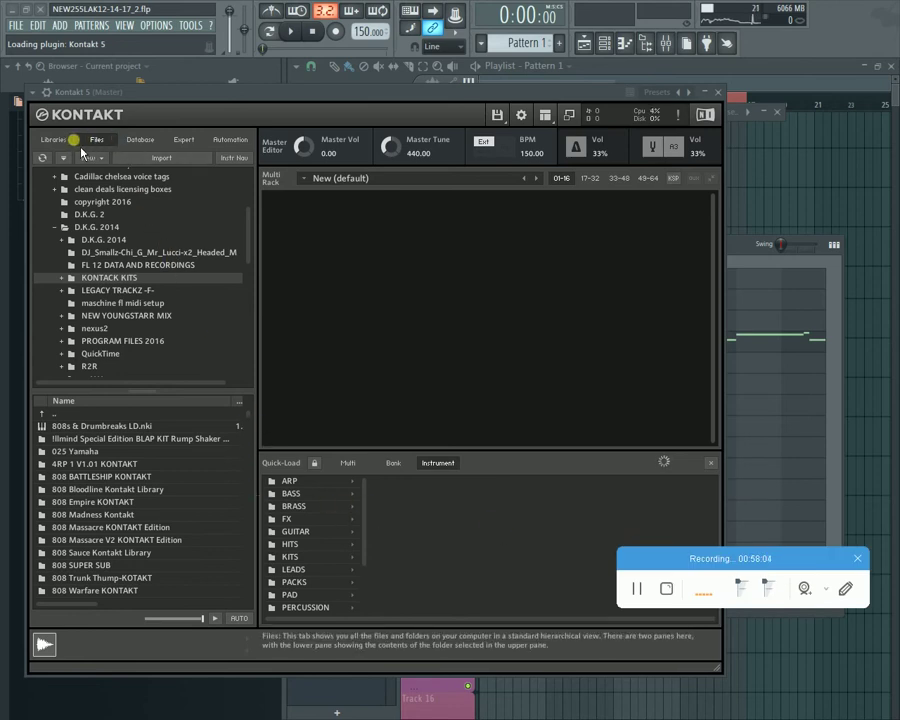
pyautogui.click(53, 139)
pyautogui.moveTo(256, 214); pyautogui.dragTo(278, 609)
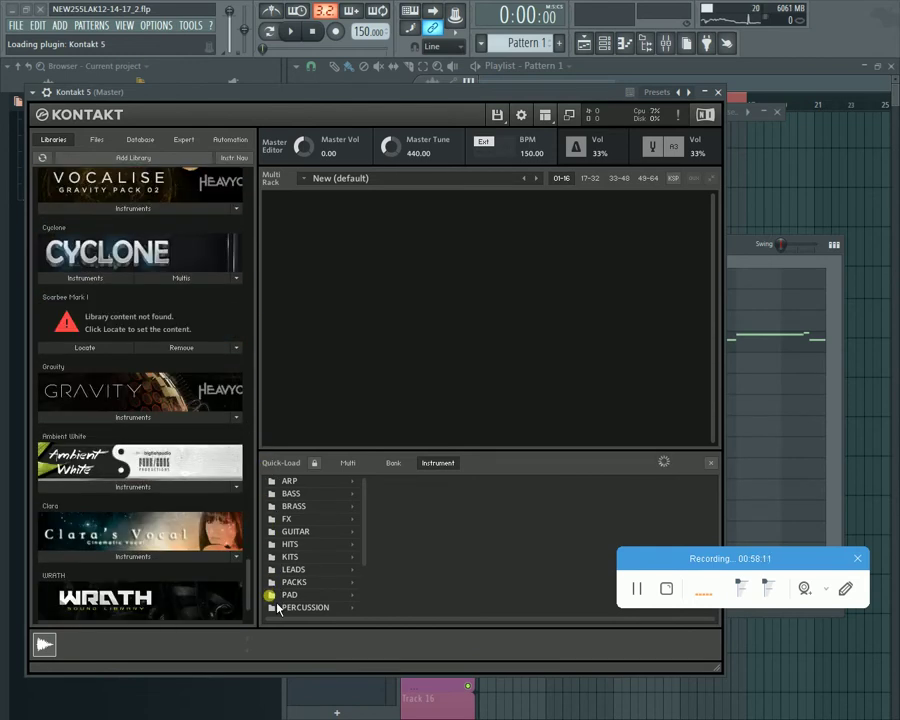
pyautogui.click(155, 488)
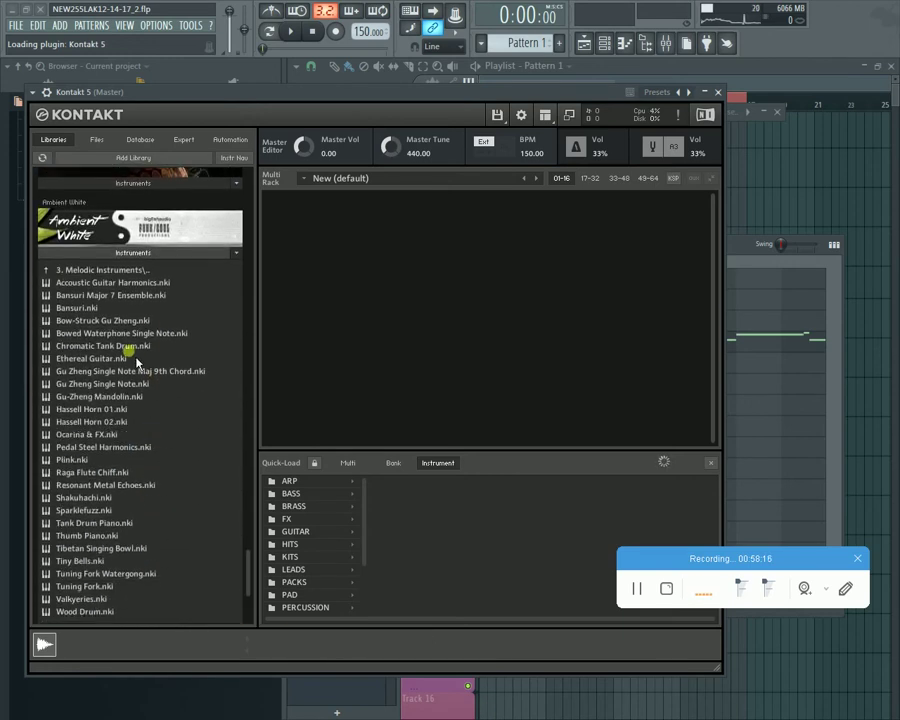
pyautogui.click(55, 271)
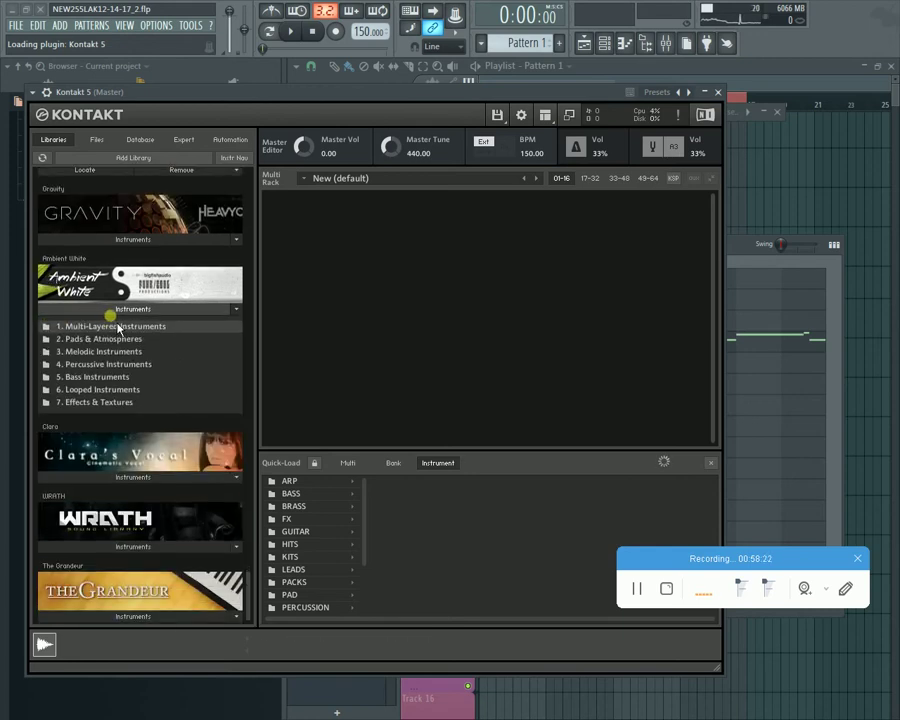
# Step: Browse Ambient White's Multi-Layered Instruments folder and load Bansuri.nki from the Melodic Instruments folder
pyautogui.click(108, 327)
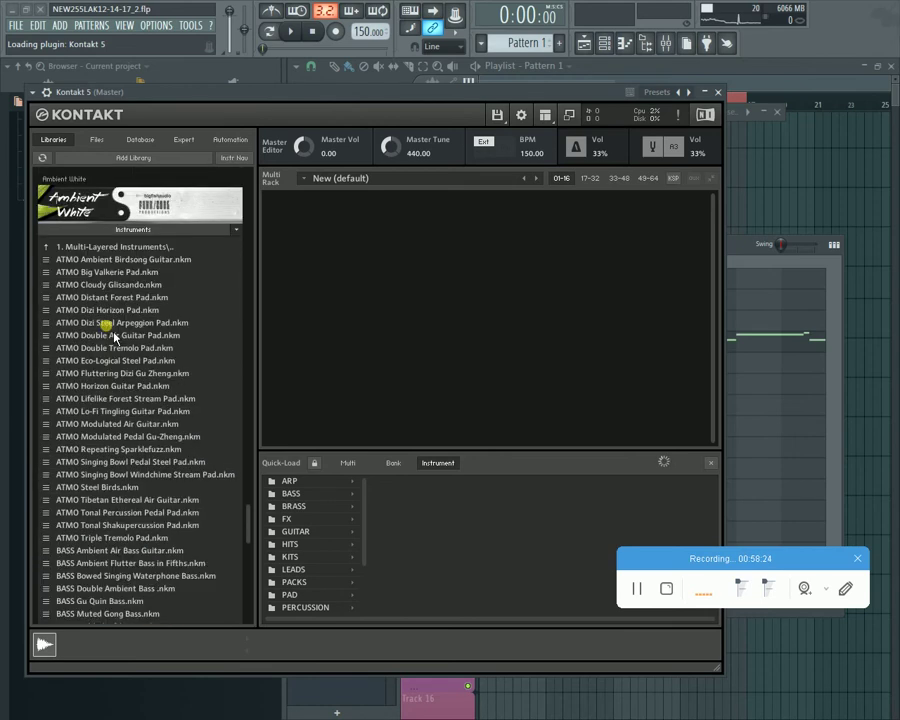
pyautogui.scroll(-6, 87, 340)
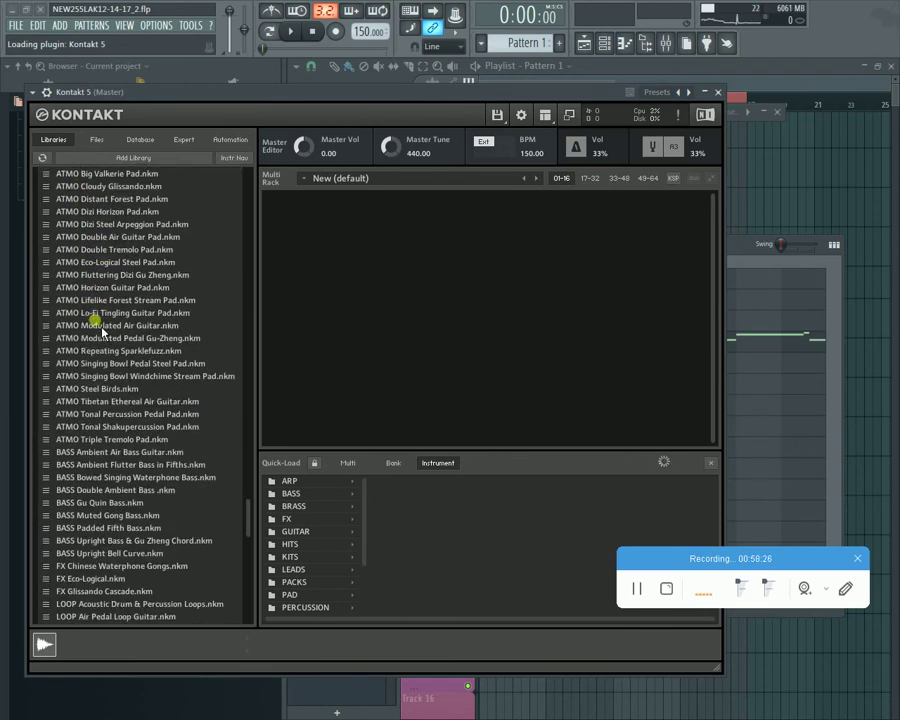
pyautogui.scroll(-2, 100, 325)
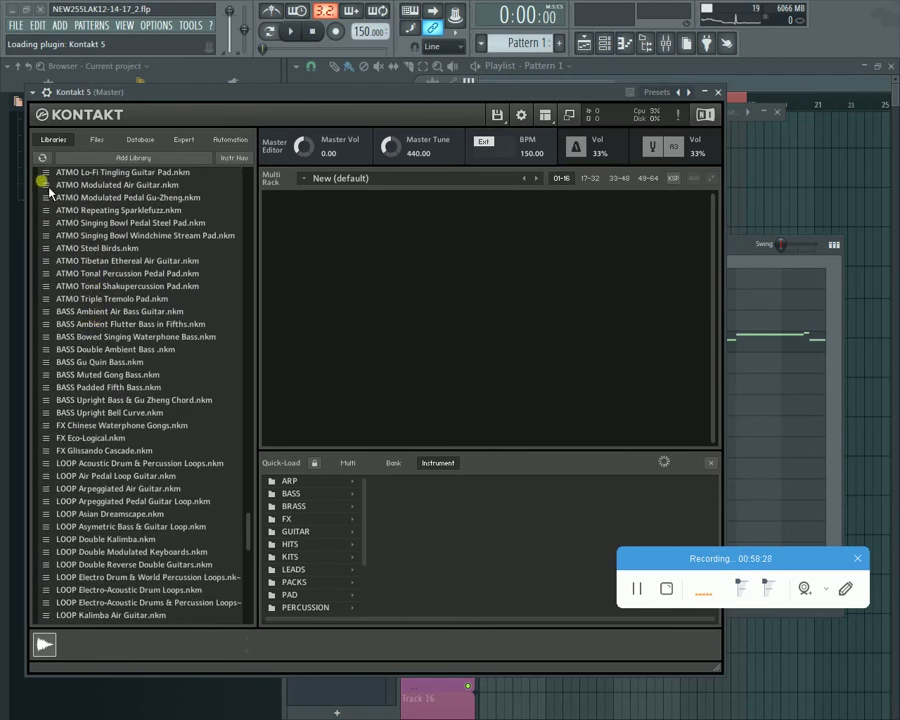
pyautogui.scroll(7, 100, 250)
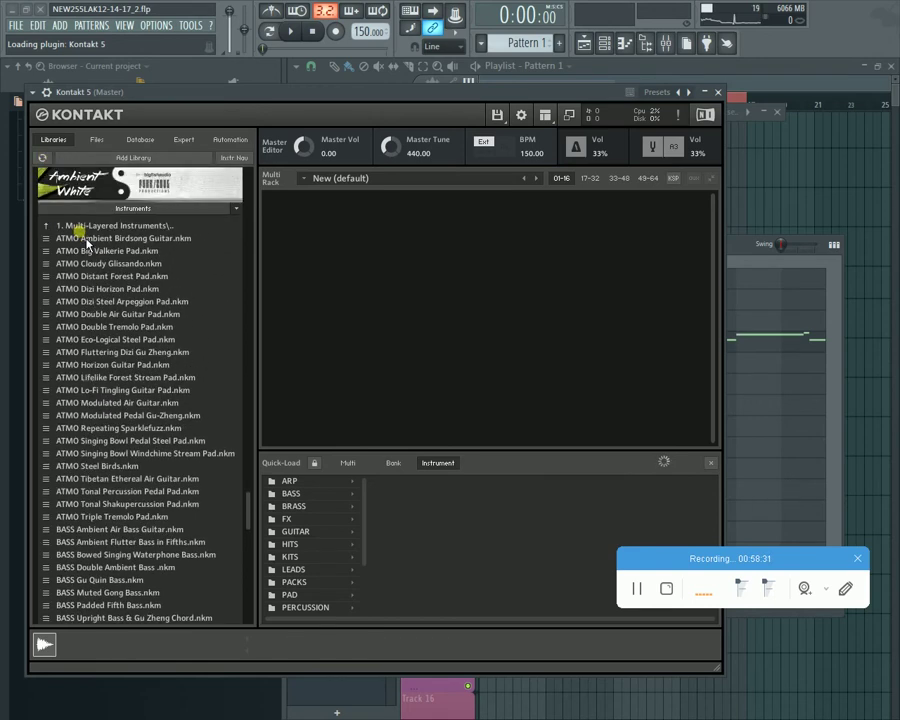
pyautogui.click(50, 229)
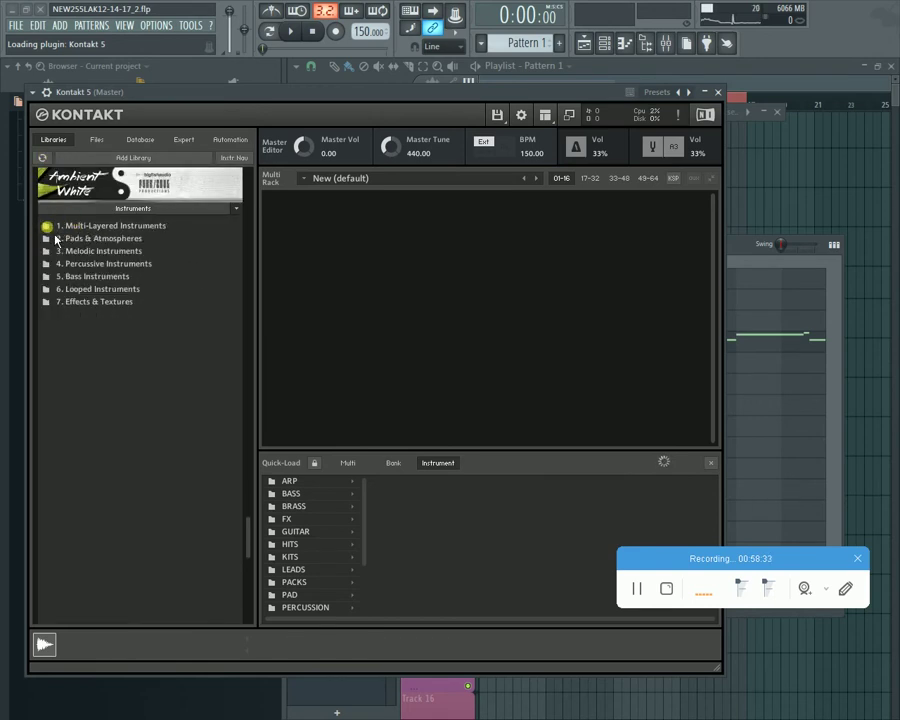
pyautogui.click(62, 350)
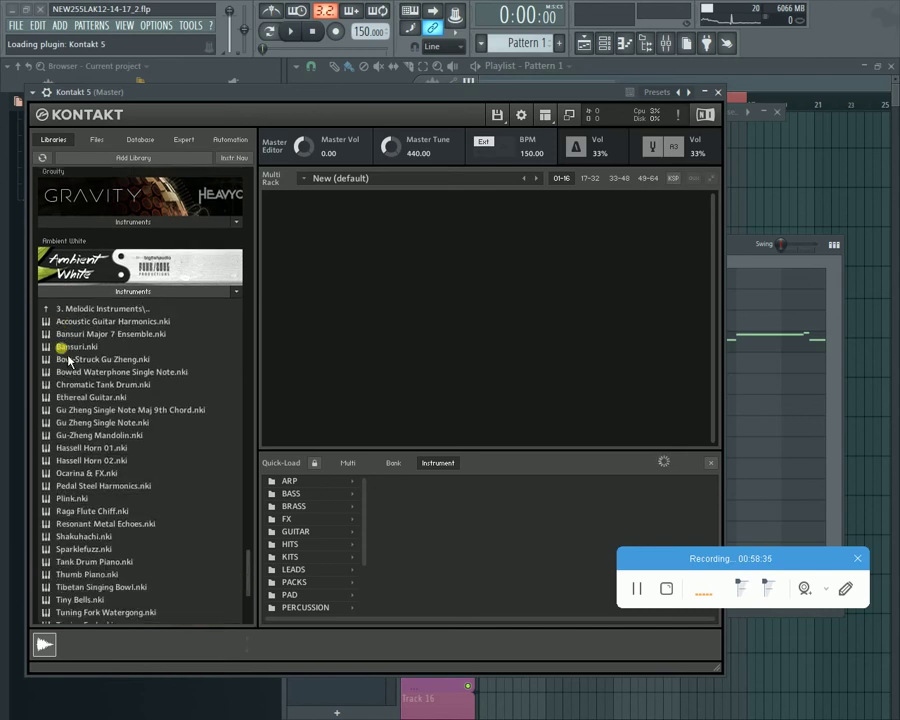
pyautogui.click(90, 309)
pyautogui.doubleClick(136, 308)
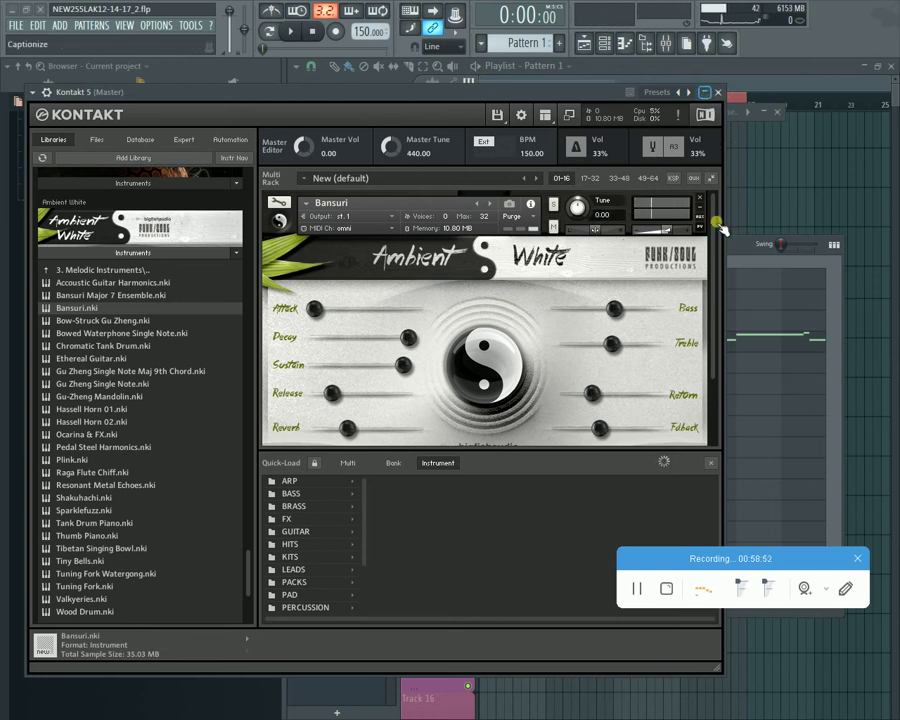
# Step: Minimize the Kontakt window, select the Kontakt 5 channel and play the song while auditioning Bansuri notes over it
pyautogui.click(704, 91)
pyautogui.click(420, 449)
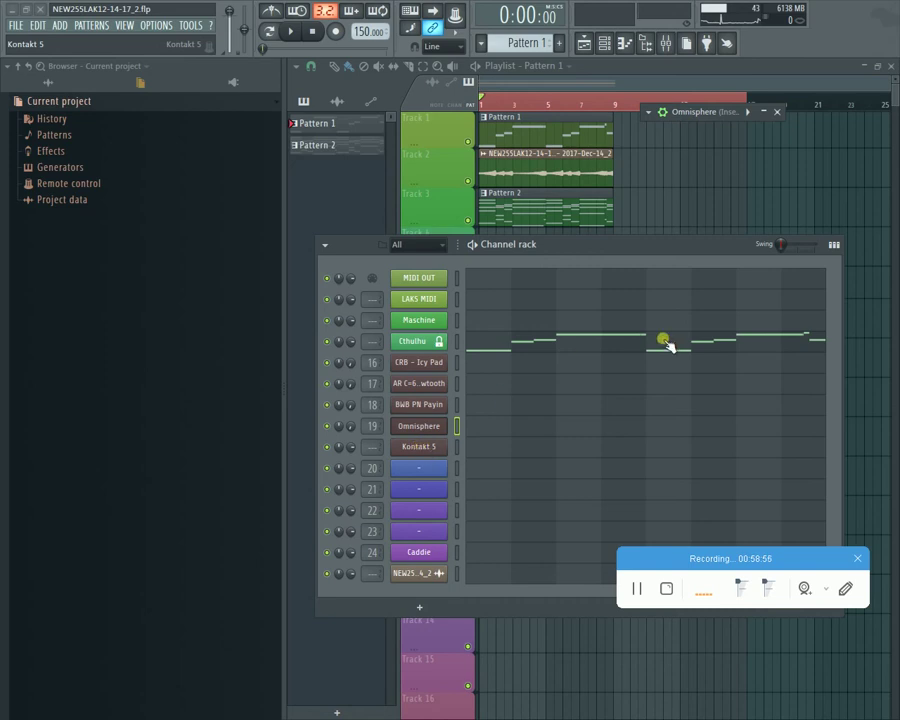
pyautogui.press('space')
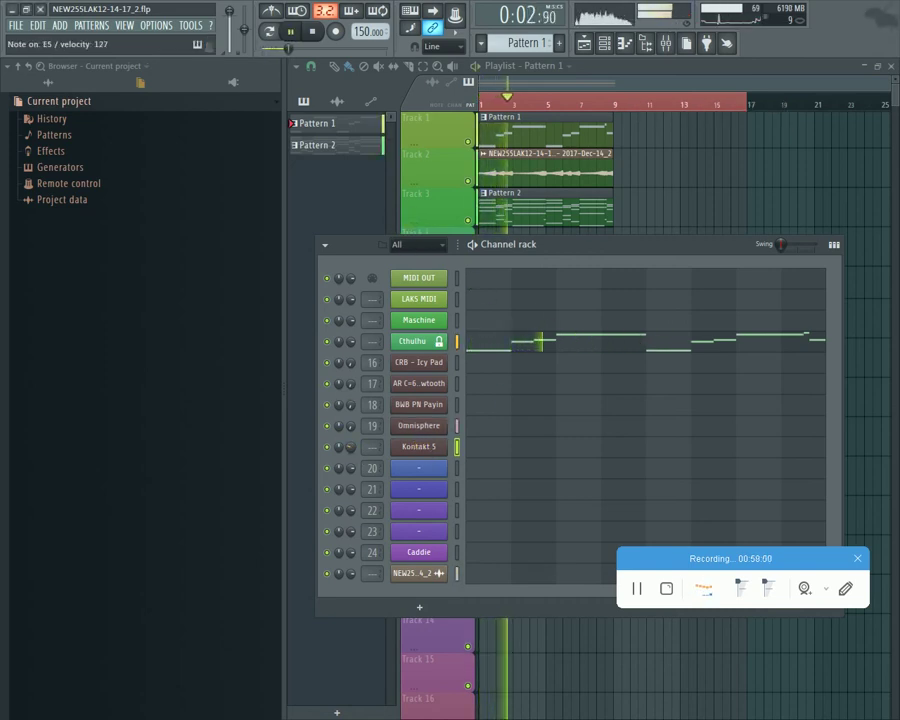
pyautogui.press('space')
# Step: Set the Yamaha Steinberg ASIO buffer size to 512 samples in the audio settings
pyautogui.click(156, 25)
pyautogui.click(172, 64)
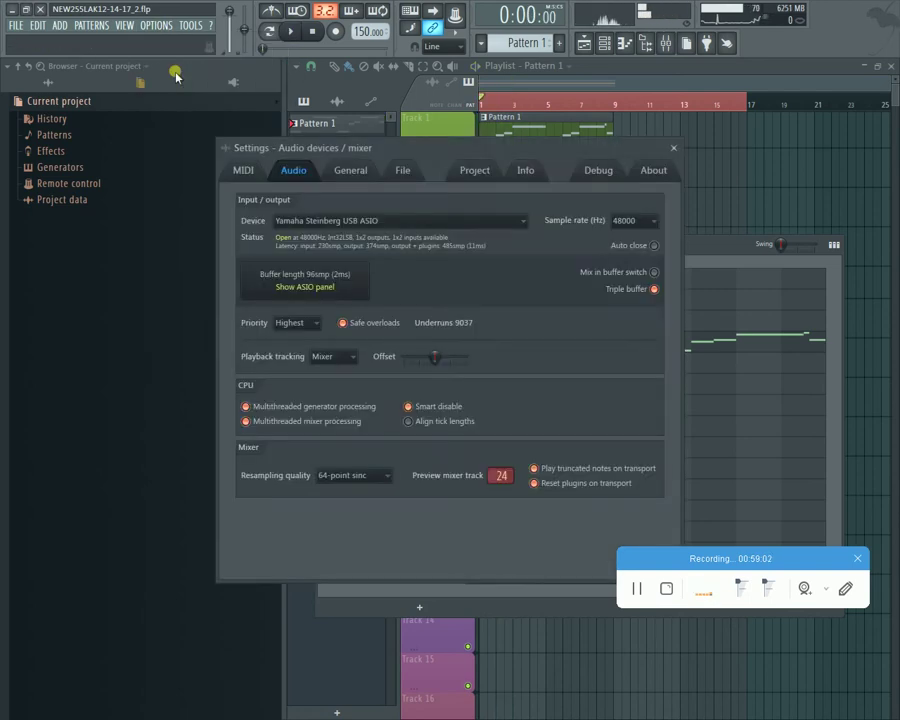
pyautogui.click(354, 281)
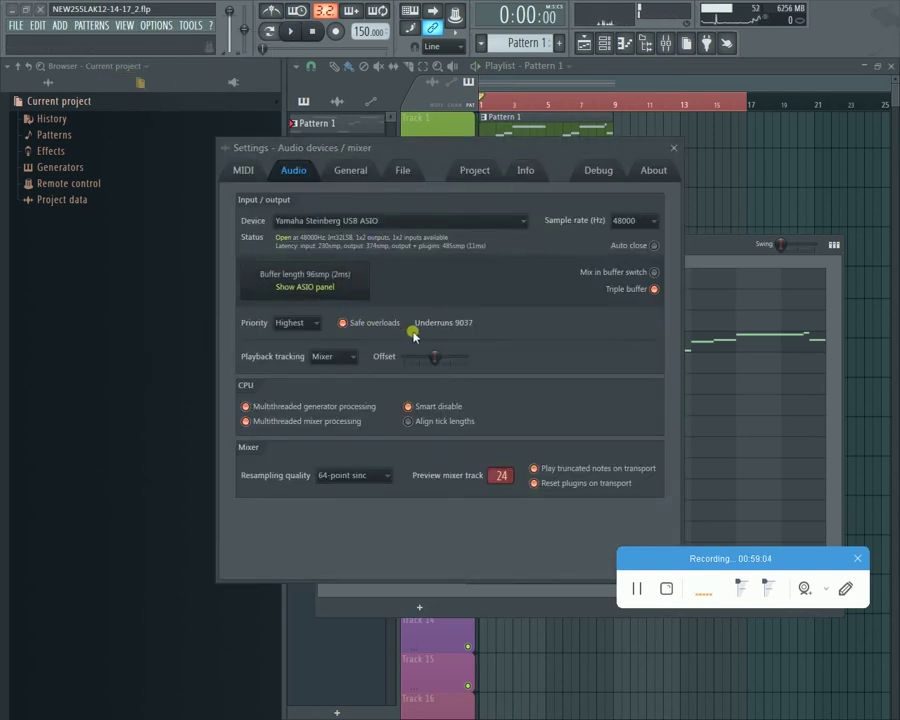
pyautogui.click(515, 359)
pyautogui.click(490, 408)
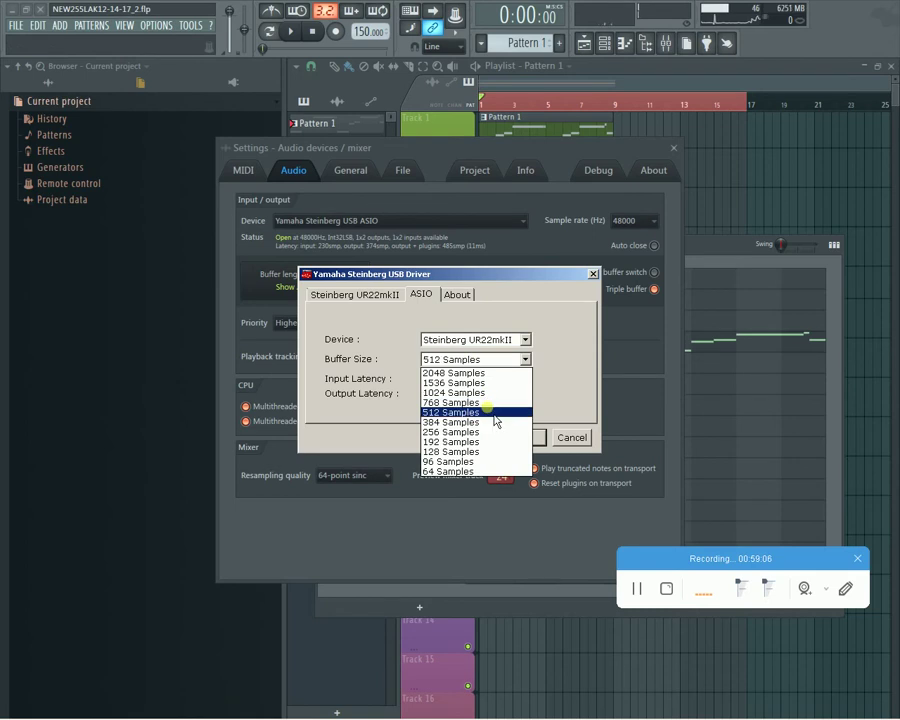
pyautogui.click(673, 147)
# Step: Play the song twice to audition the Bansuri over it, bringing the Kontakt window fully into view in between
pyautogui.press('space')
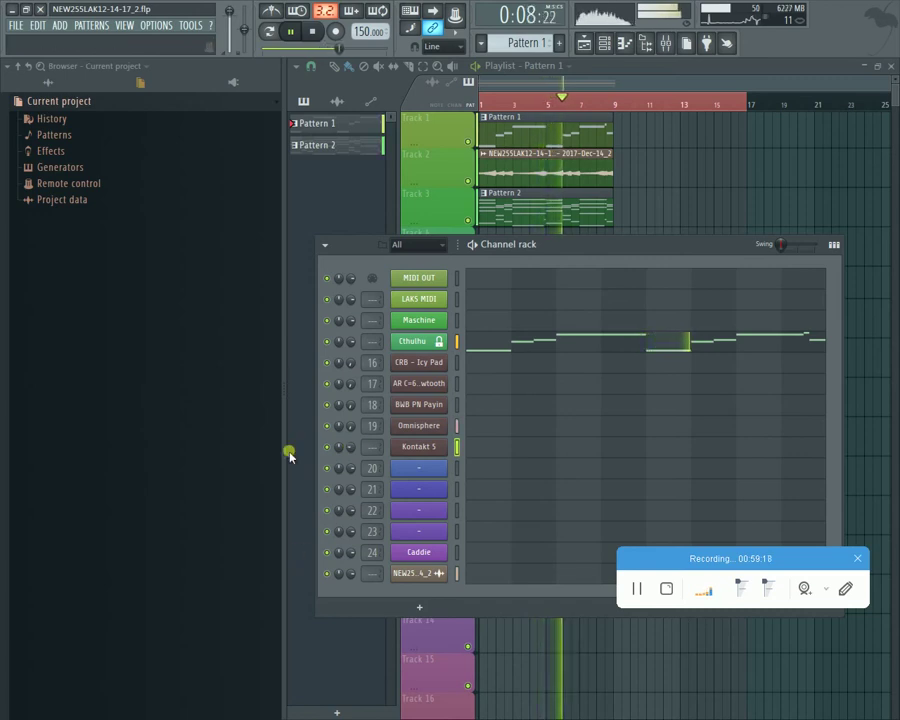
pyautogui.click(316, 37)
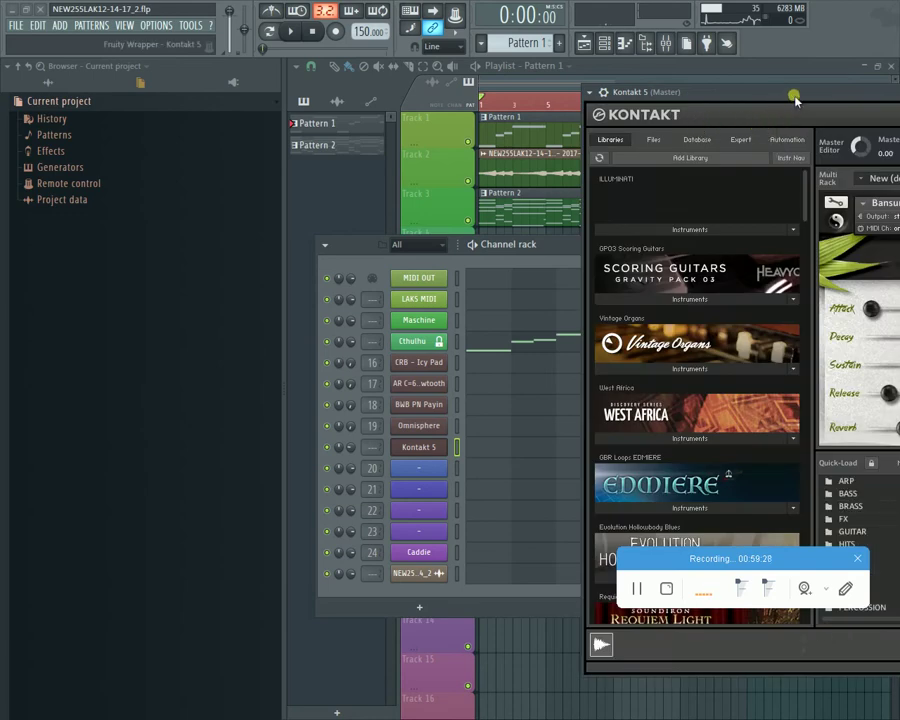
pyautogui.moveTo(790, 92); pyautogui.dragTo(307, 91)
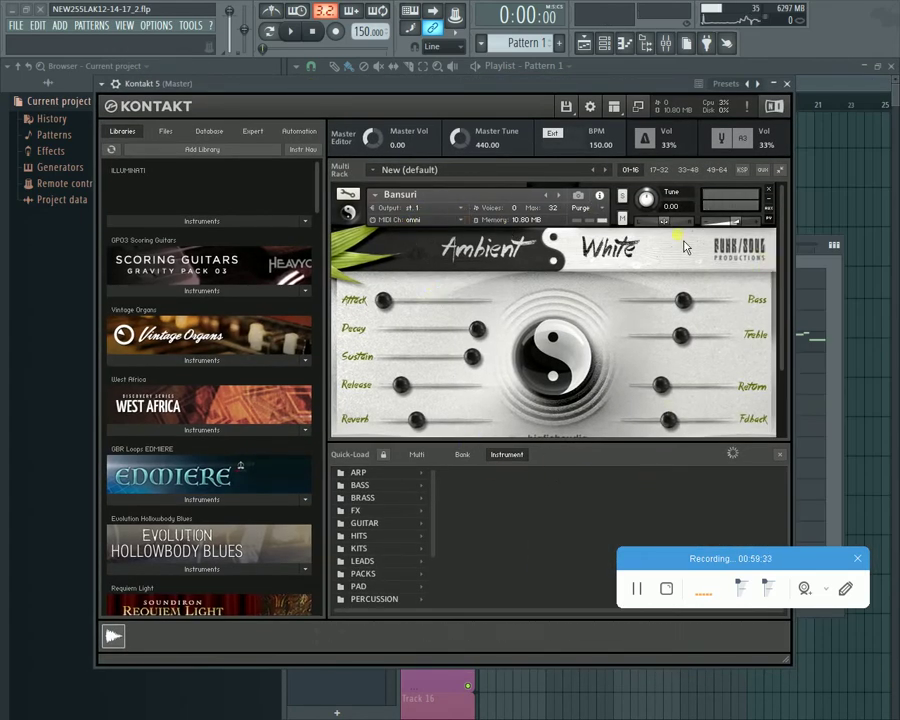
pyautogui.click(292, 31)
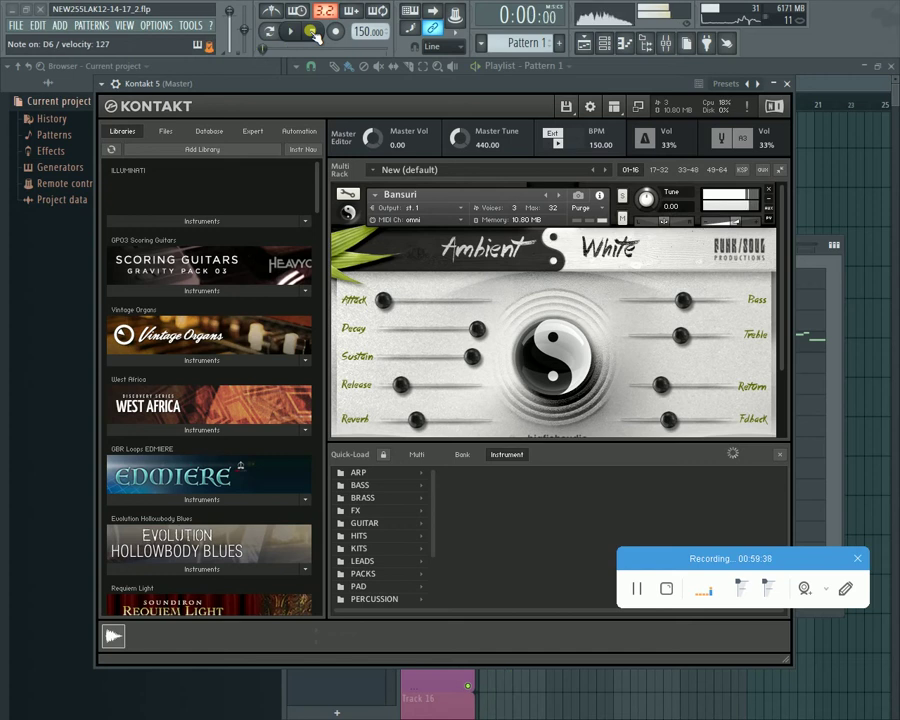
pyautogui.click(311, 31)
# Step: Set the Yamaha Steinberg ASIO buffer size to 2048 samples and play the song to test the audio
pyautogui.click(178, 24)
pyautogui.click(176, 62)
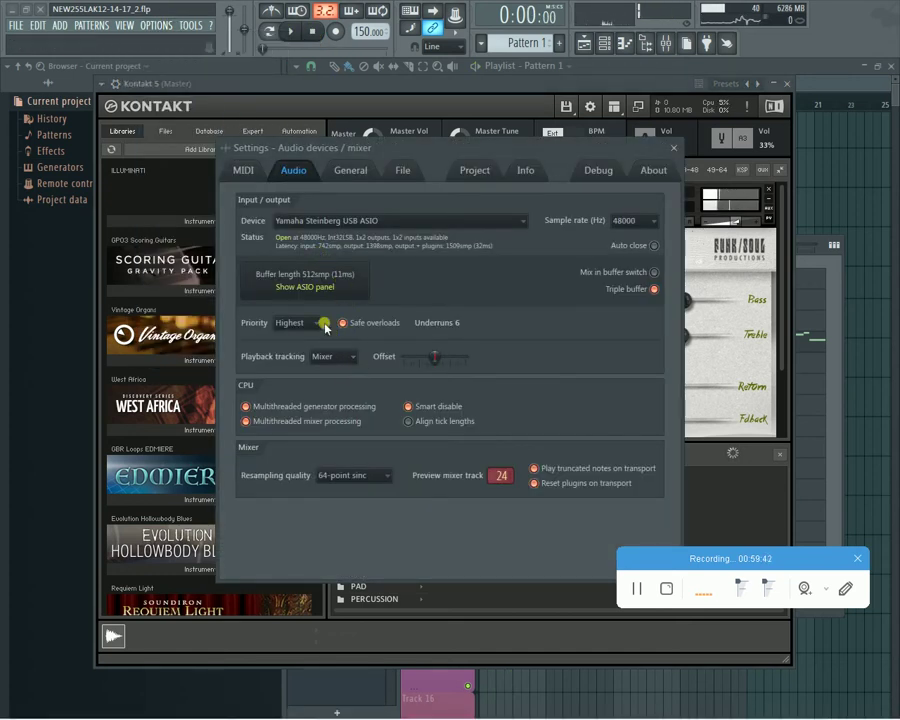
pyautogui.click(305, 286)
pyautogui.click(460, 359)
pyautogui.click(456, 373)
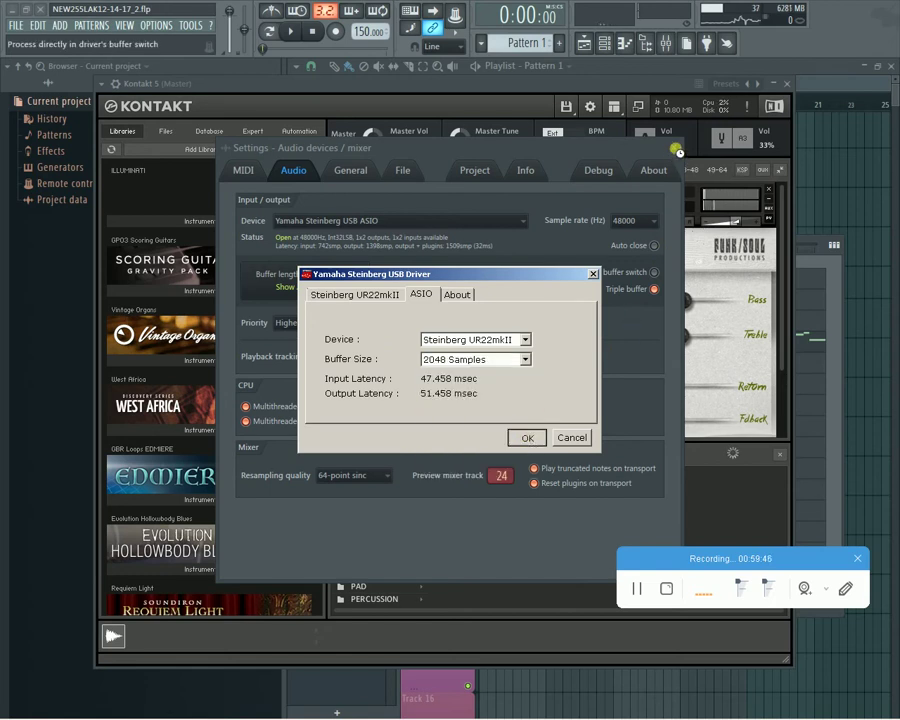
pyautogui.click(672, 148)
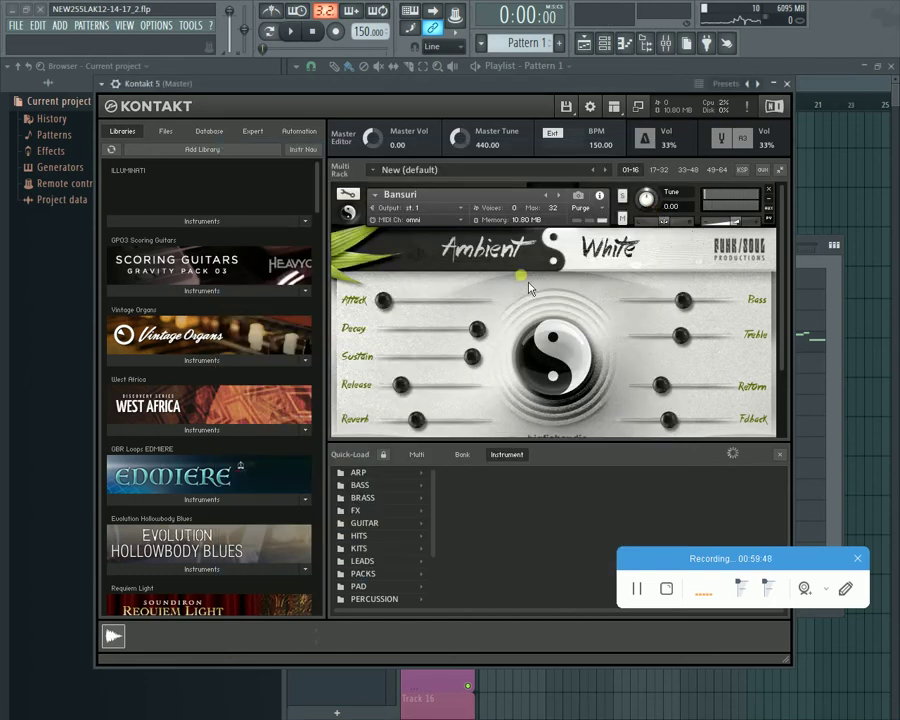
pyautogui.click(290, 34)
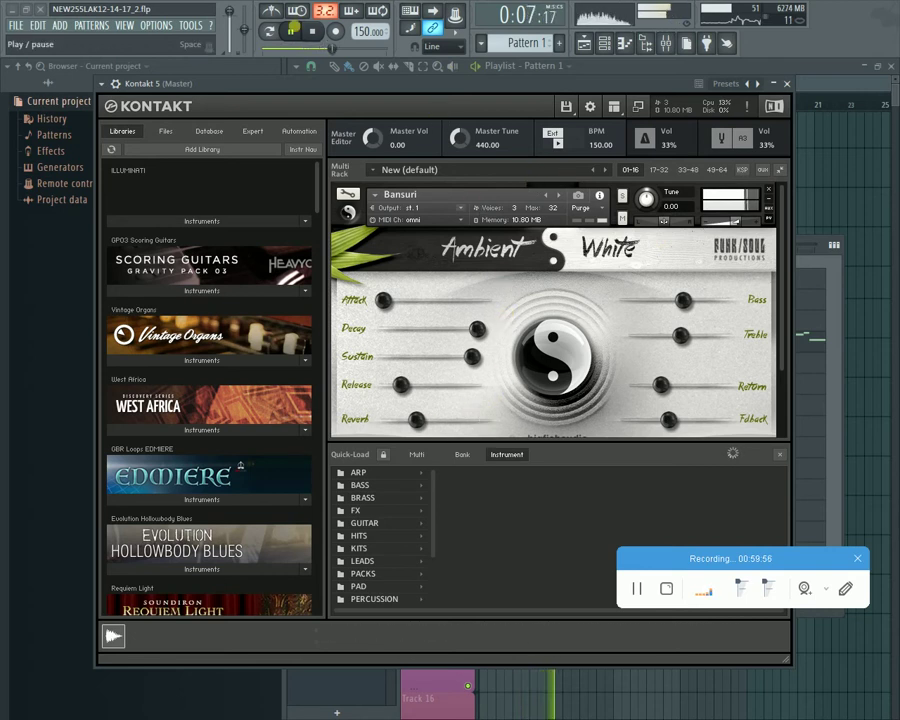
pyautogui.click(318, 31)
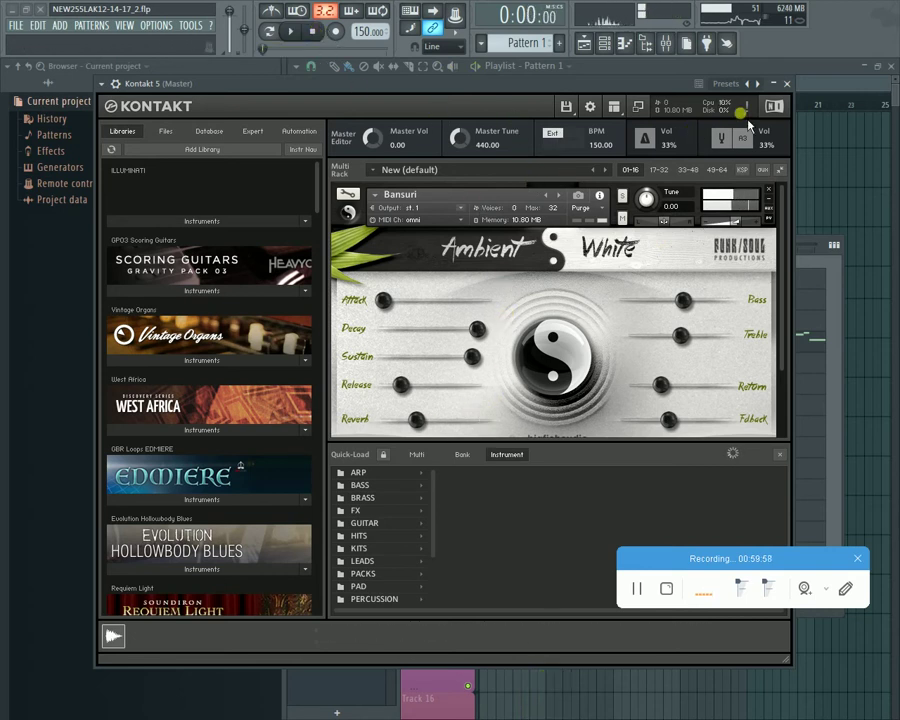
# Step: Set the Bansuri's MIDI channel to Port A channel 1 and play the song with it
pyautogui.moveTo(657, 88); pyautogui.dragTo(719, 113)
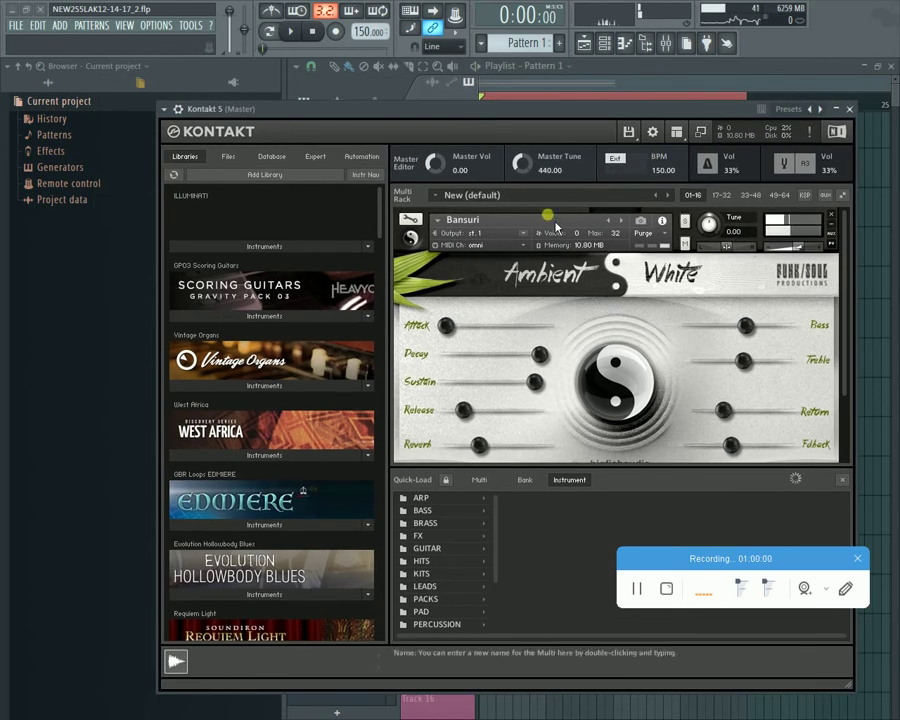
pyautogui.click(482, 244)
pyautogui.moveTo(506, 272)
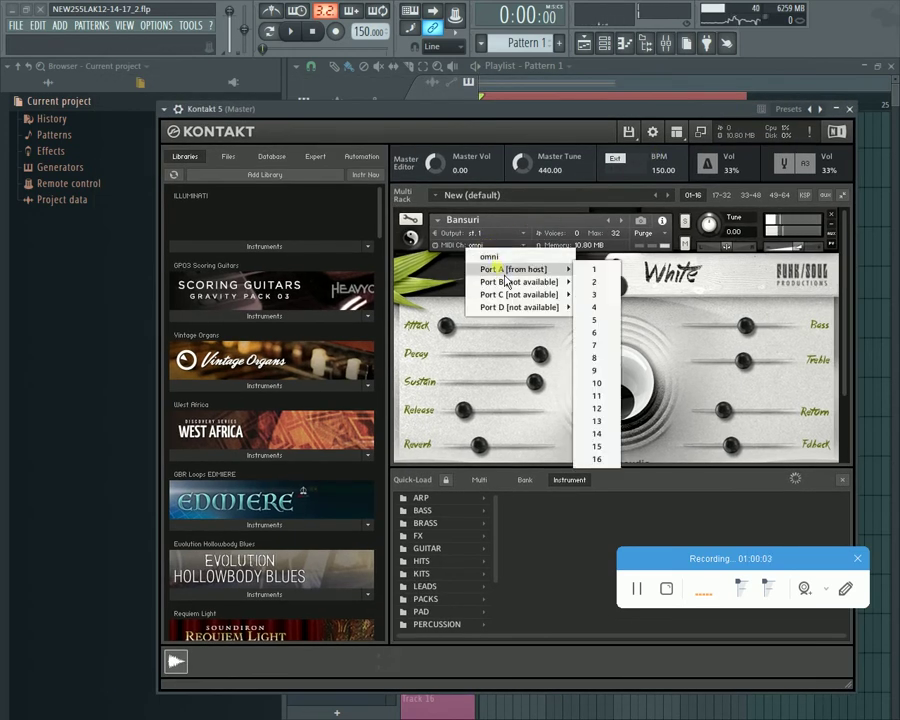
pyautogui.click(594, 269)
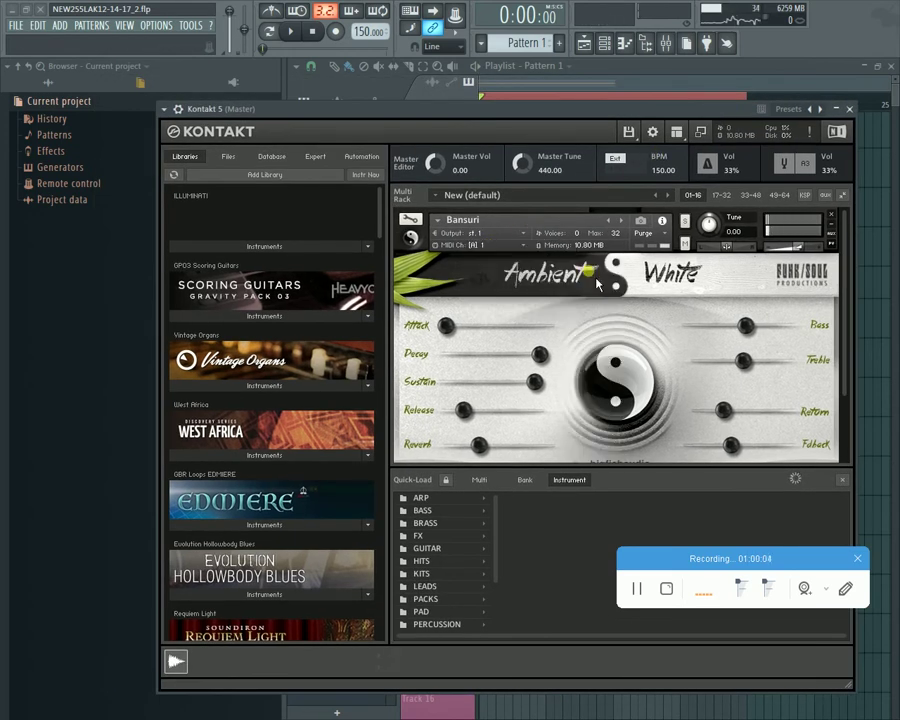
pyautogui.press('space')
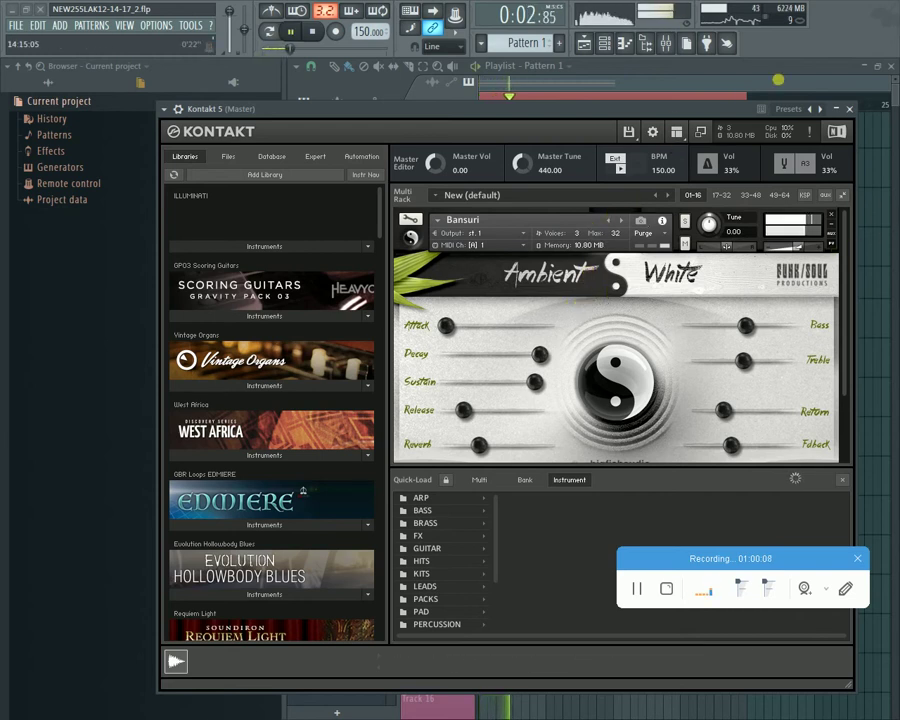
pyautogui.press('space')
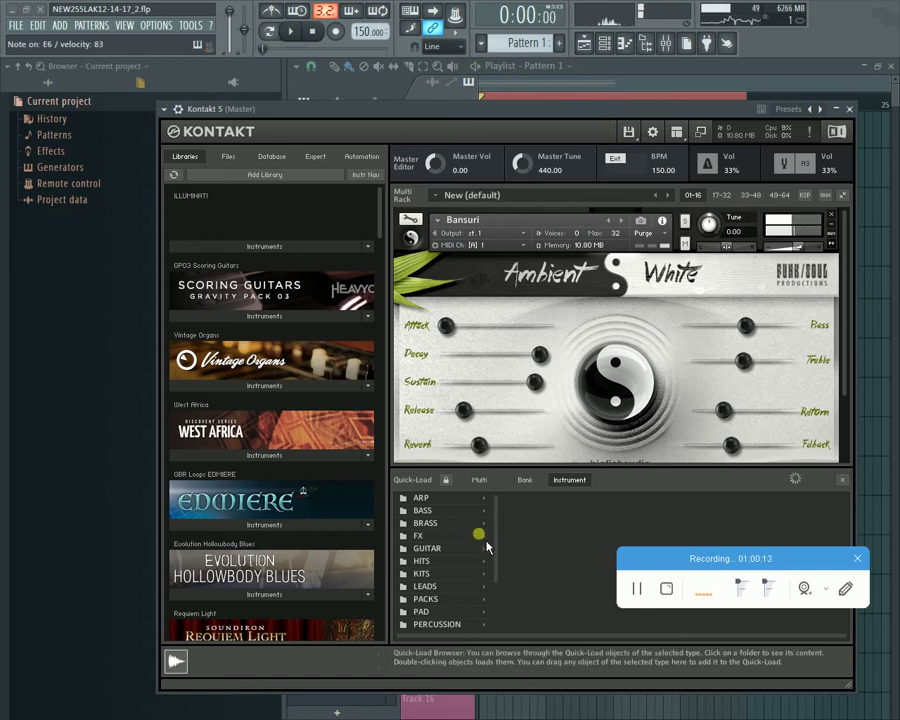
# Step: Remove the Bansuri from the Kontakt rack and load Shan Bawu.nki from the STRING quick-load folder's FLUTE Shan Bawu subfolder
pyautogui.moveTo(502, 543); pyautogui.dragTo(508, 588)
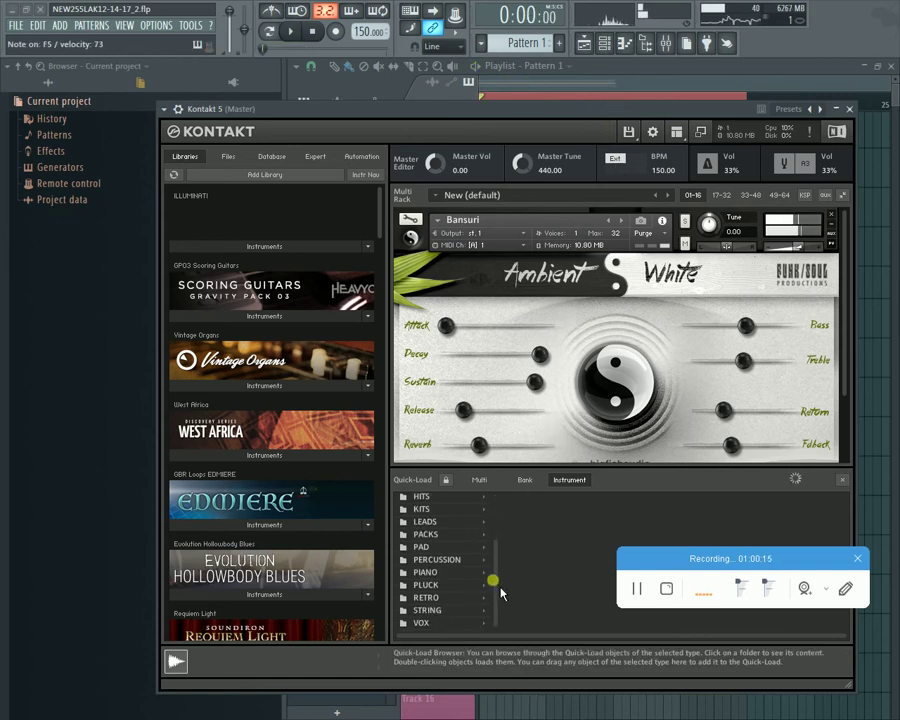
pyautogui.click(423, 610)
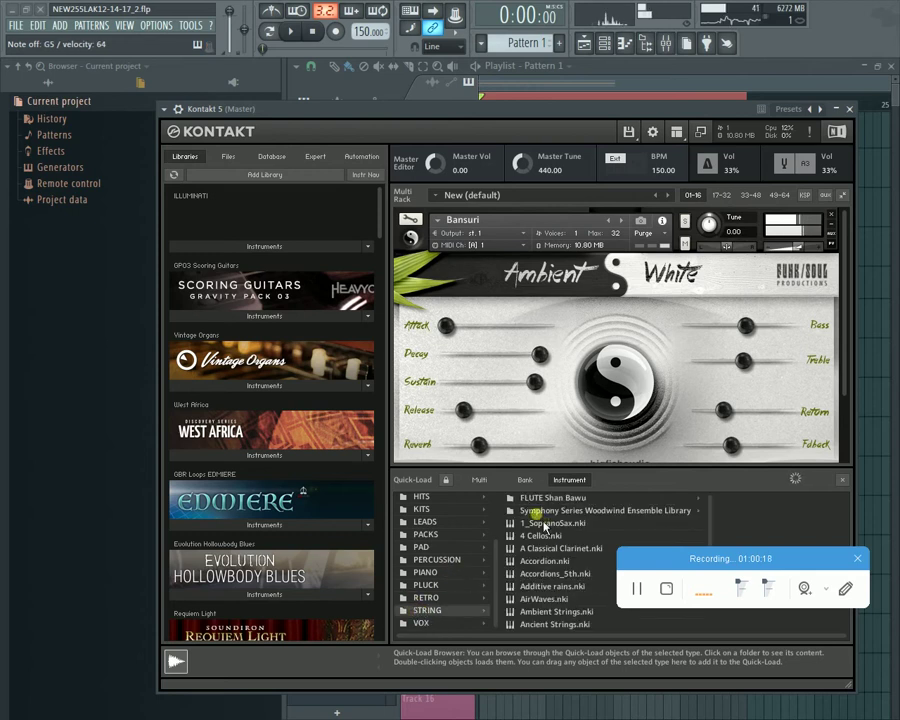
pyautogui.click(555, 498)
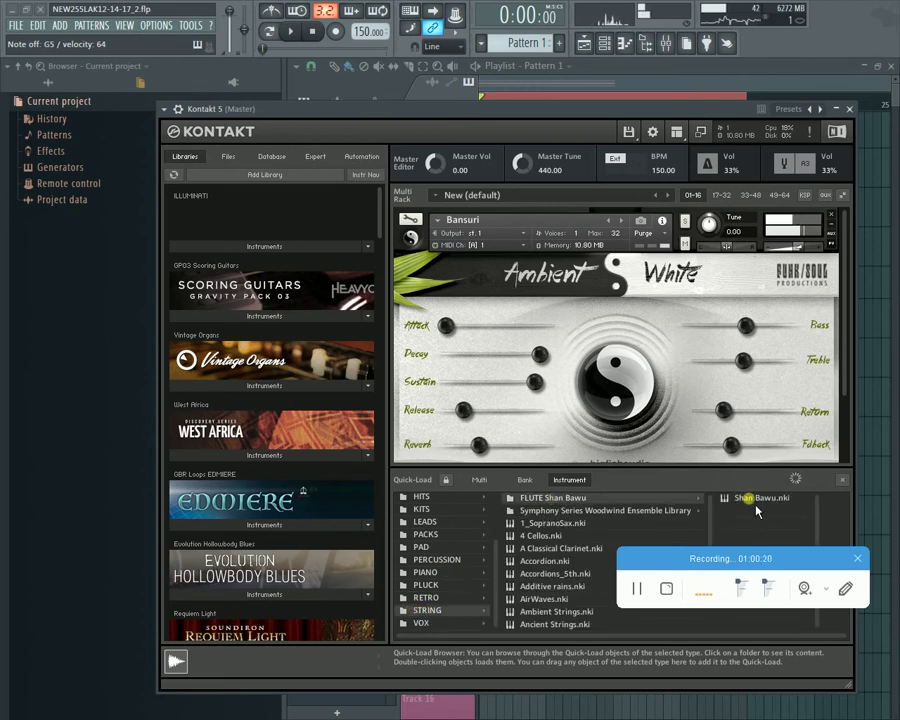
pyautogui.click(841, 223)
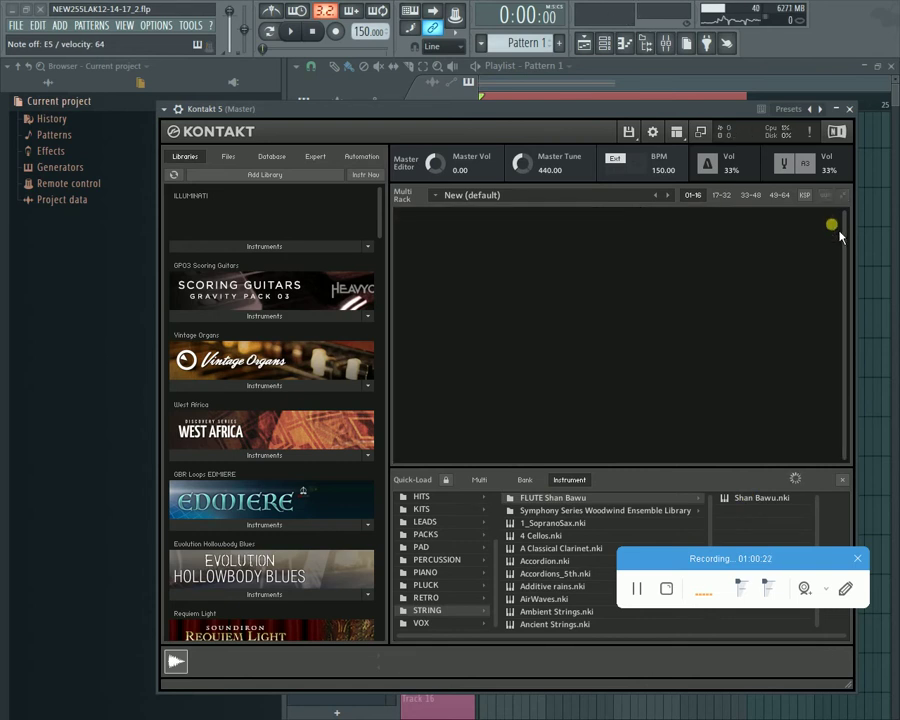
pyautogui.moveTo(781, 510); pyautogui.dragTo(563, 289)
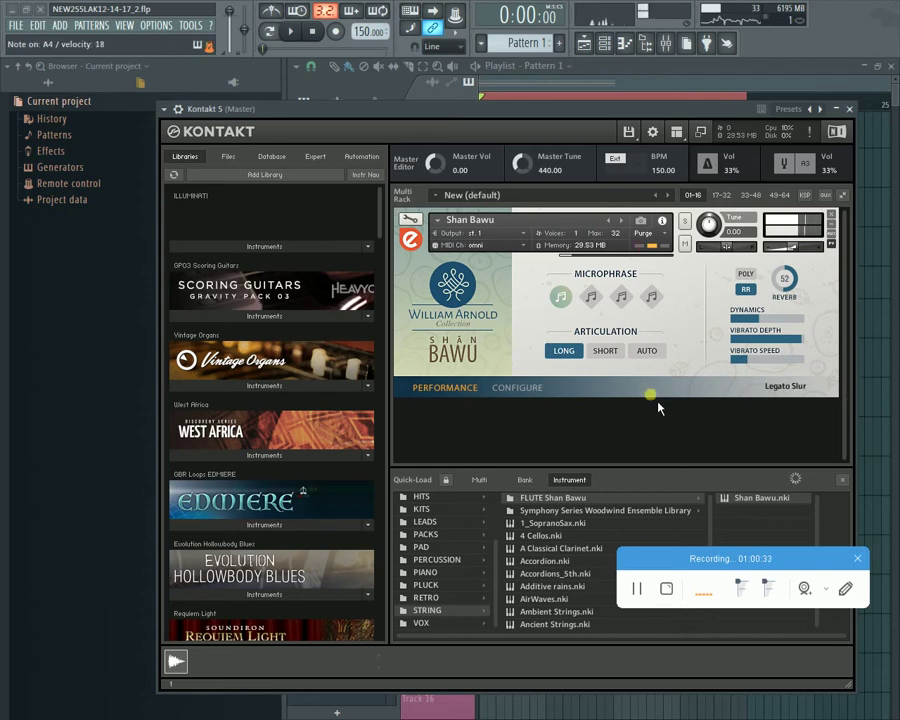
# Step: Choose the third Shan Bawu microphrase, play the song with it, and raise the instrument's volume
pyautogui.click(620, 297)
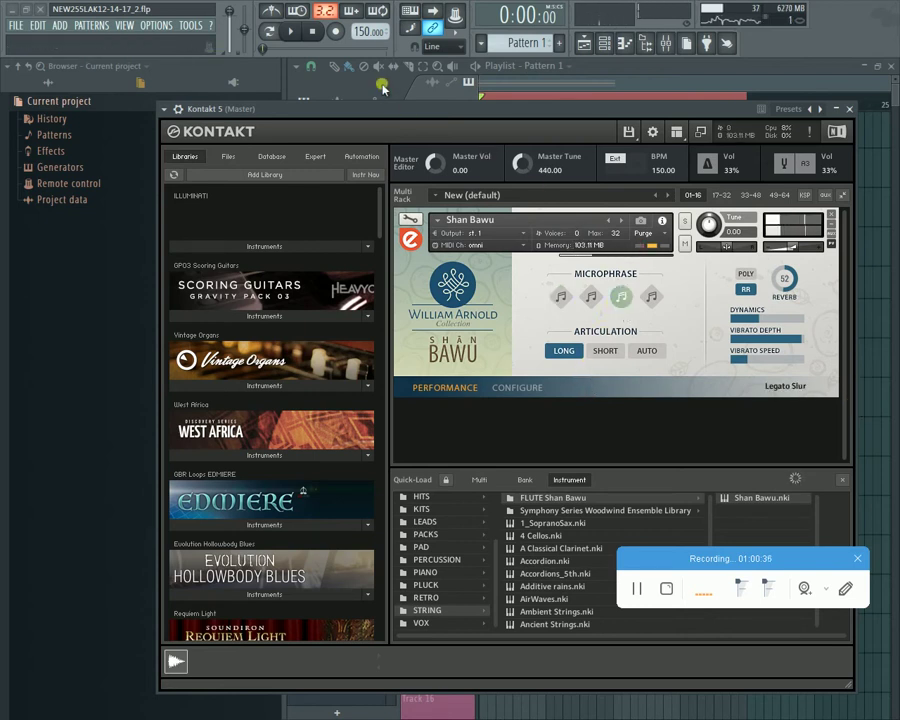
pyautogui.click(298, 32)
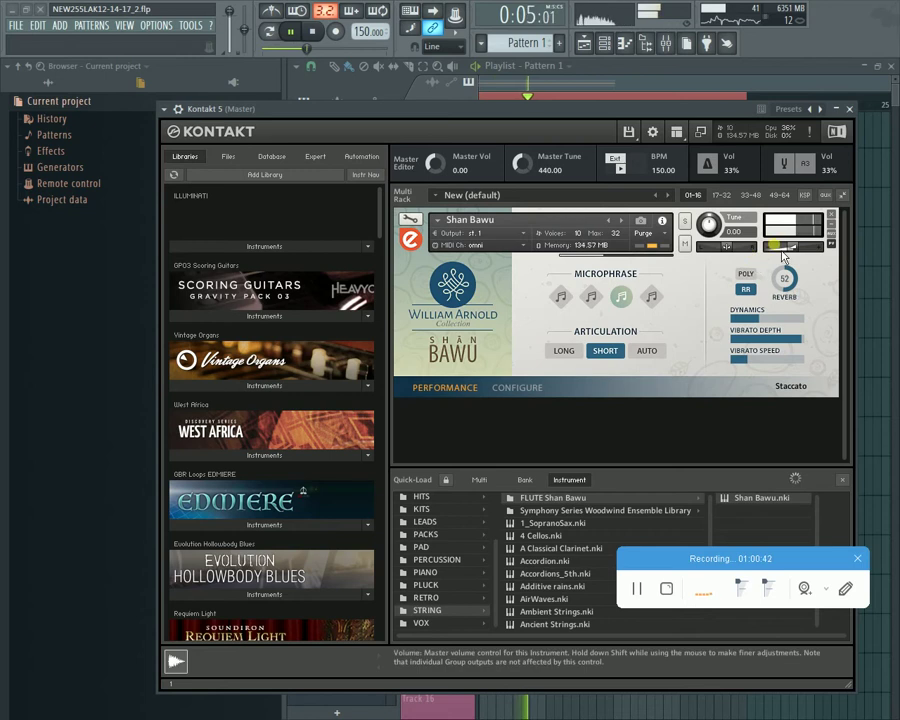
pyautogui.moveTo(798, 246); pyautogui.dragTo(810, 260)
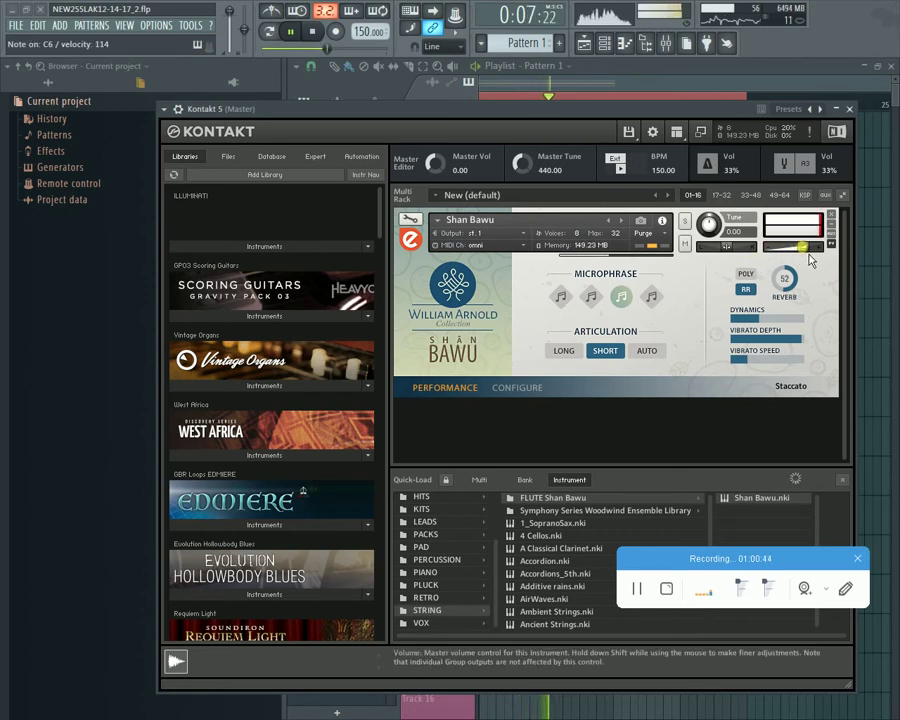
pyautogui.click(312, 33)
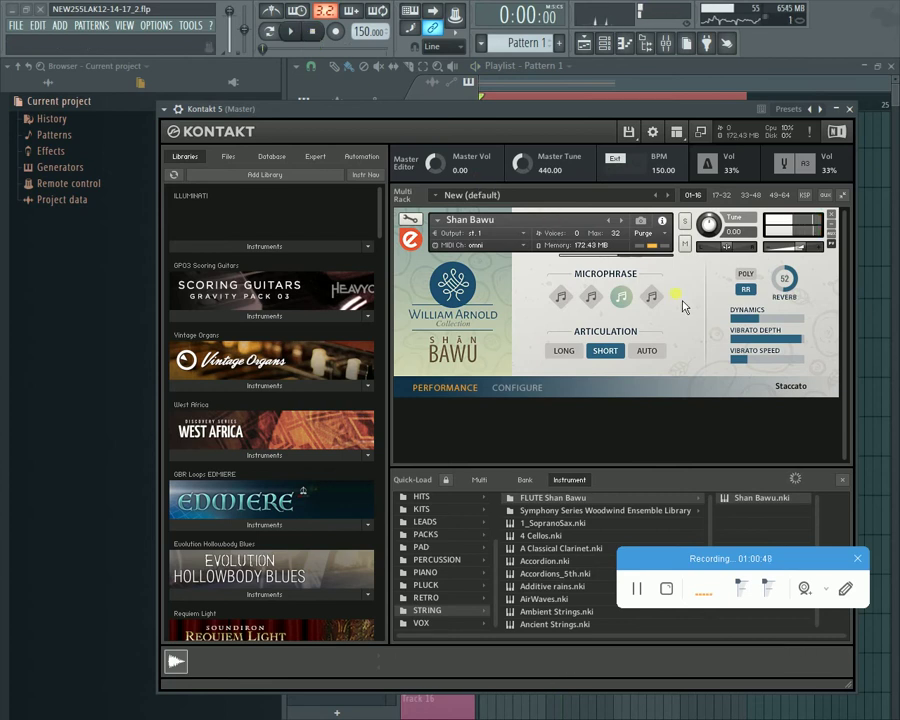
# Step: Try Shan Bawu's SHORT and AUTO articulations, then set it back to LONG
pyautogui.click(618, 350)
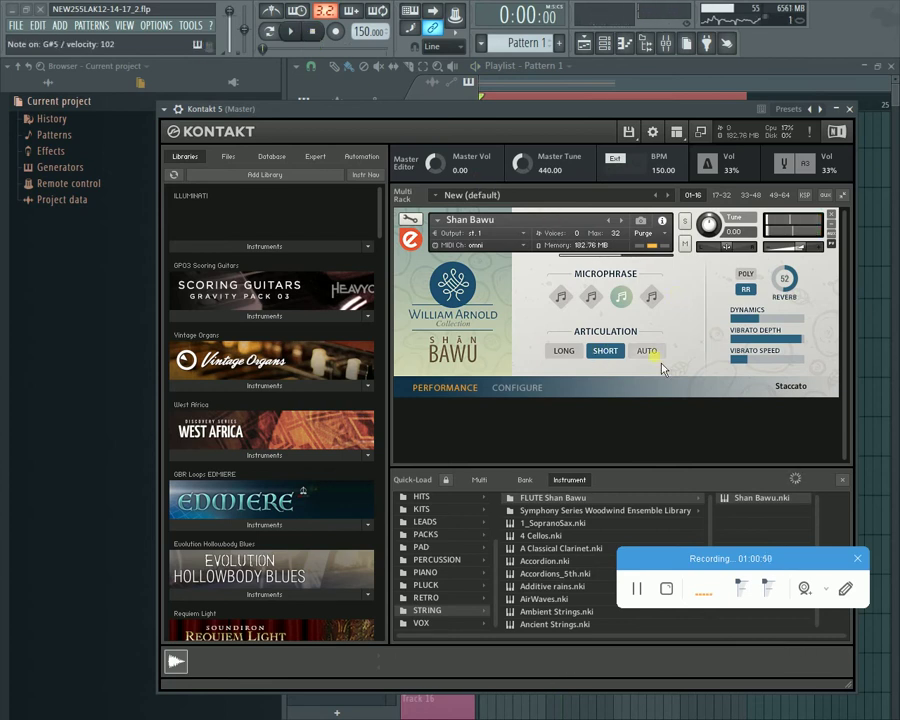
pyautogui.click(657, 357)
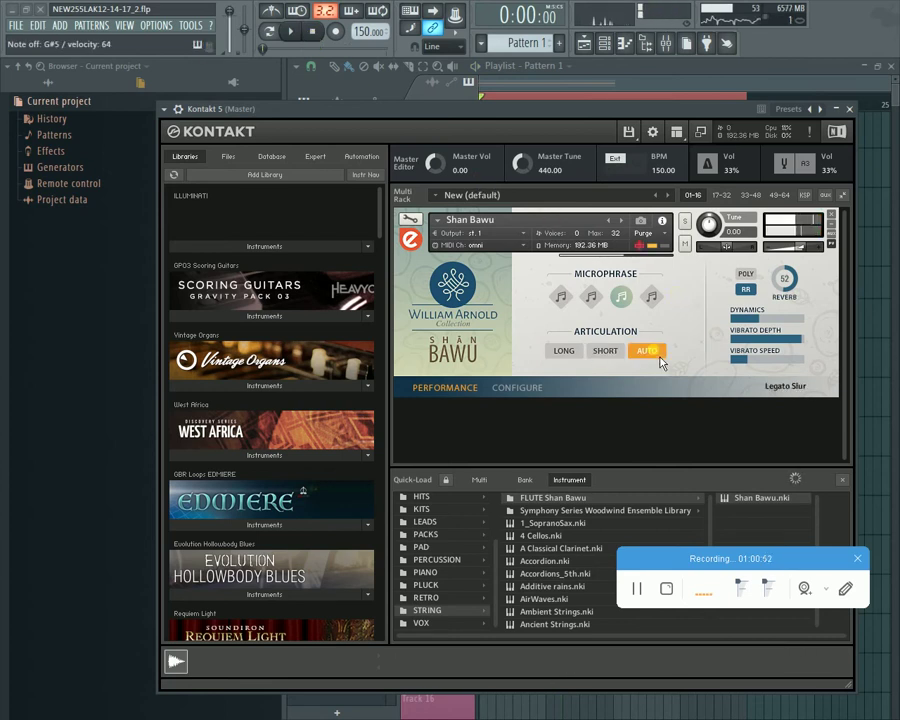
pyautogui.click(577, 353)
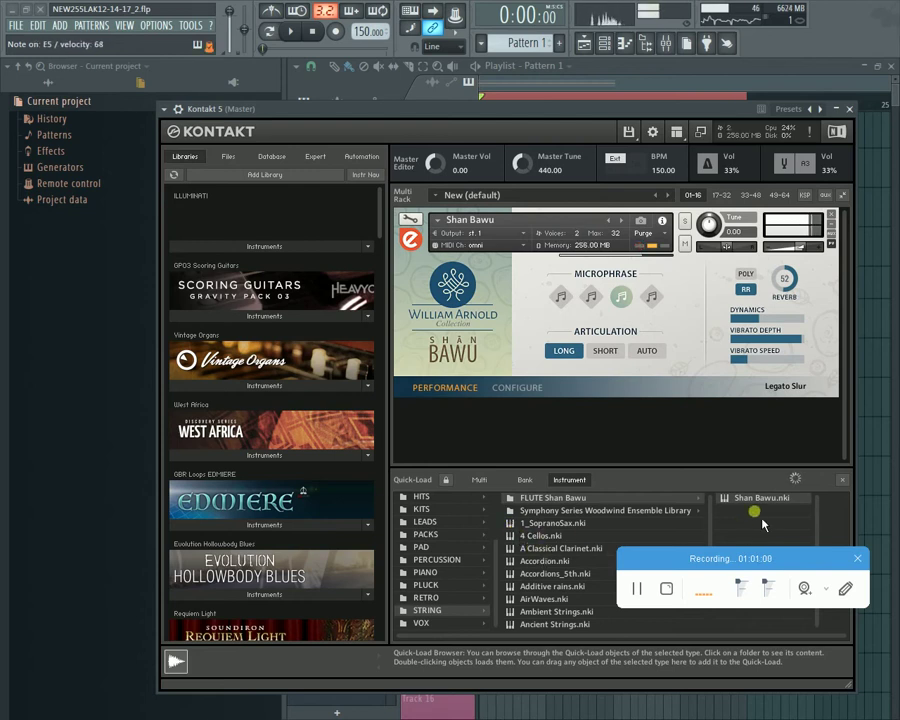
# Step: Remove Shan Bawu from the Kontakt rack and try loading Crystal Flute.nki from the STRING folder, skipping the missing file
pyautogui.moveTo(718, 539); pyautogui.dragTo(721, 589)
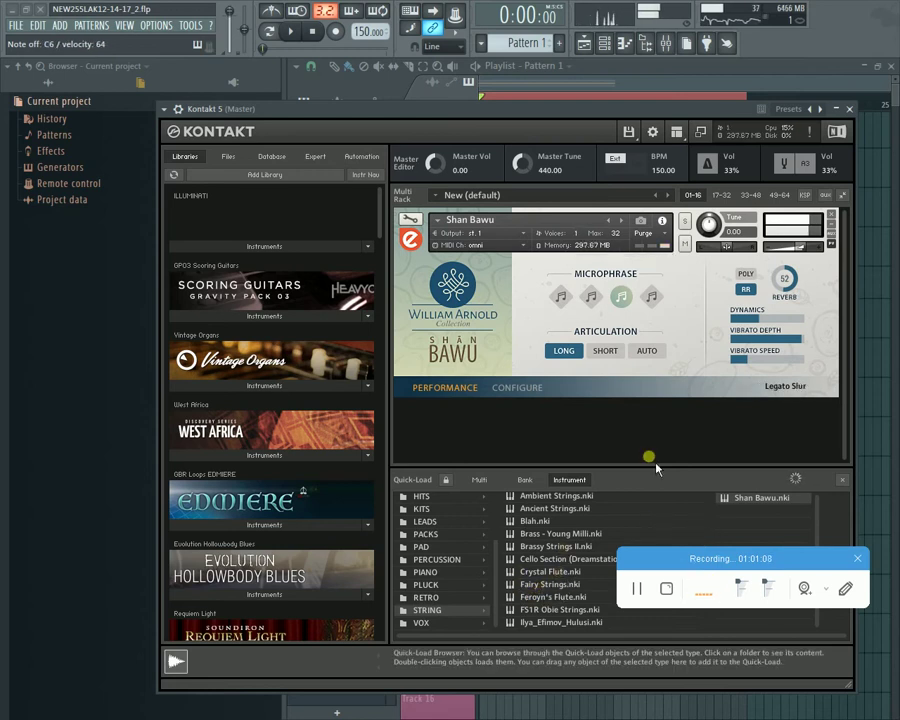
pyautogui.click(831, 214)
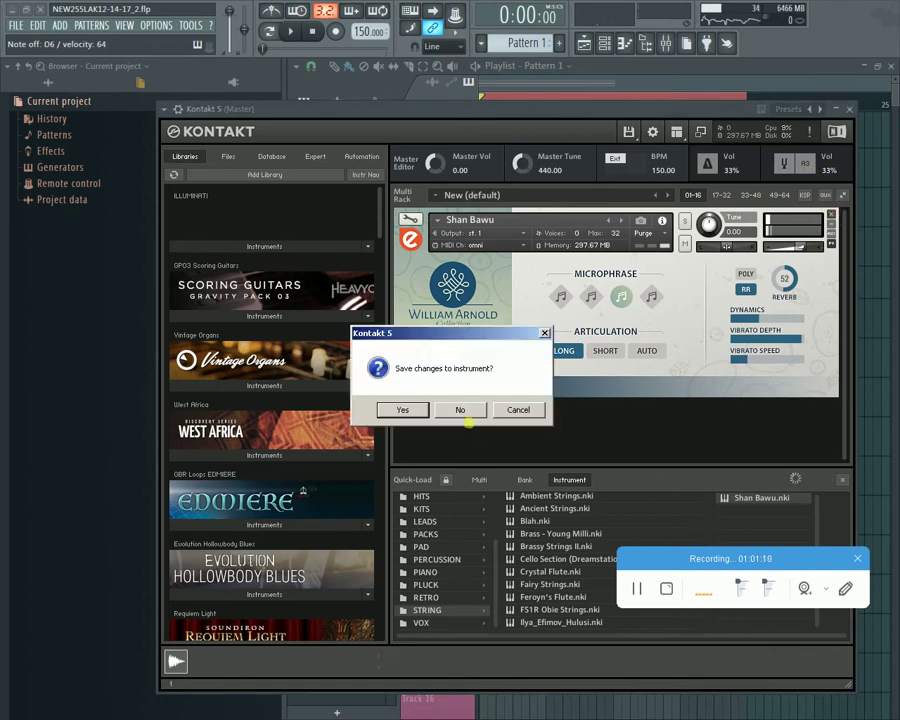
pyautogui.press('Return')
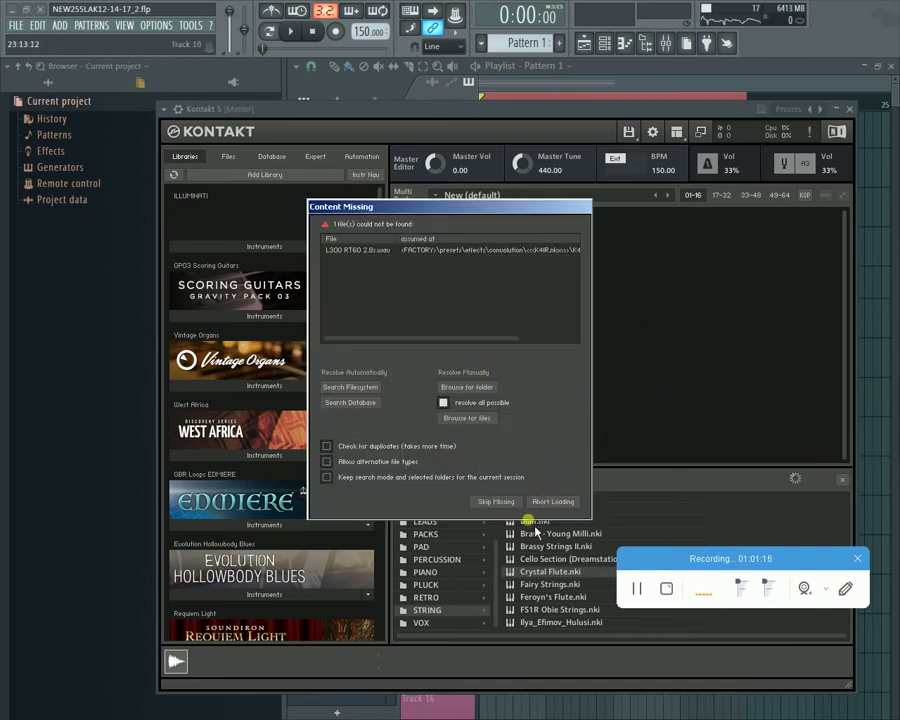
pyautogui.click(514, 502)
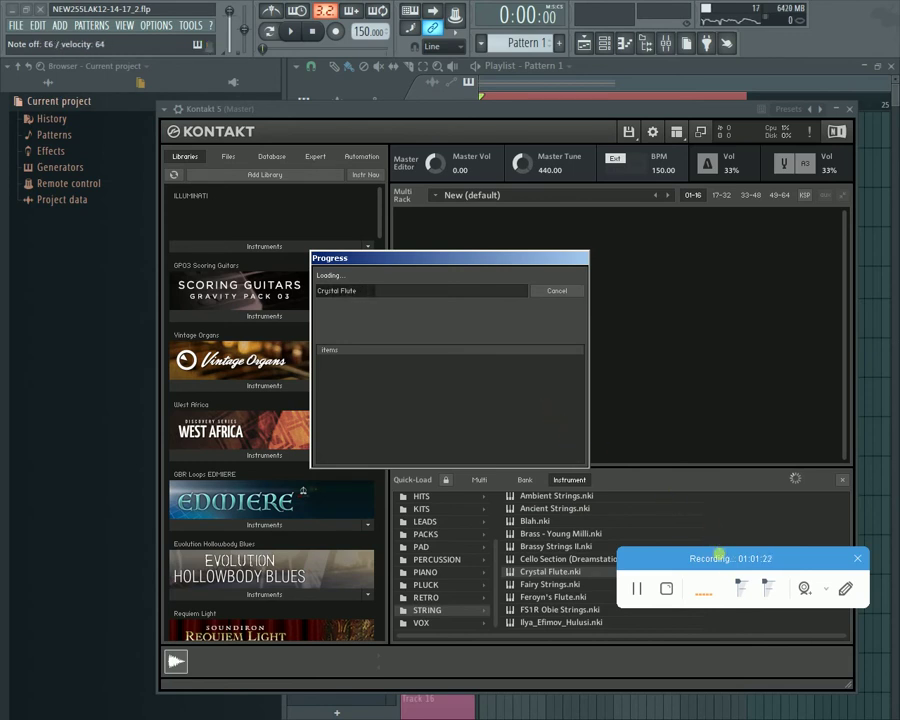
pyautogui.click(568, 294)
# Step: Load Feroyn's Flute.nki from the STRING quick-load folder and play the song to audition it
pyautogui.moveTo(567, 598); pyautogui.dragTo(682, 371)
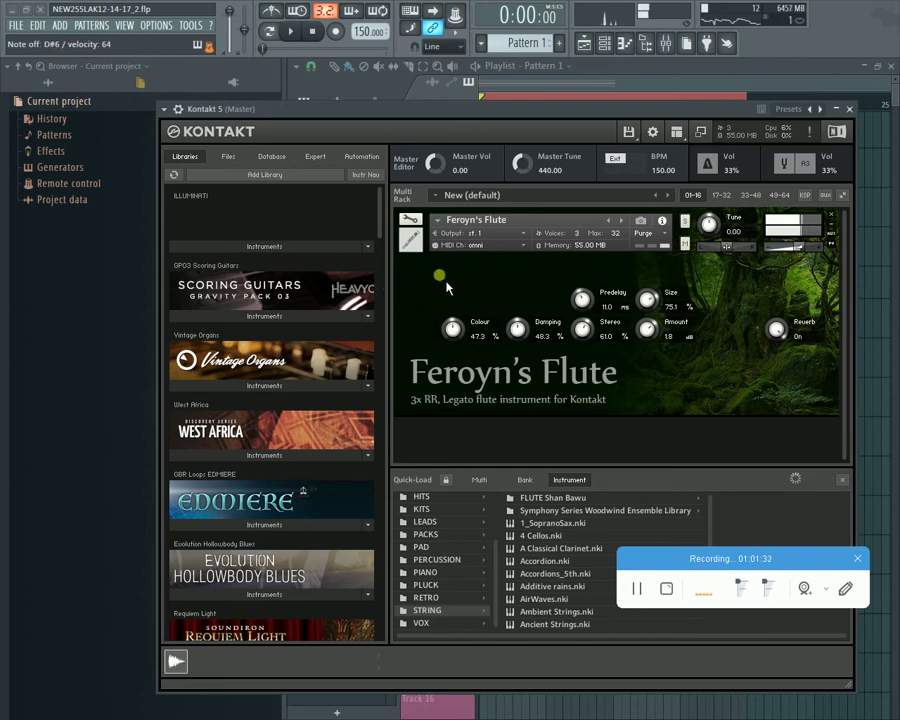
pyautogui.click(290, 30)
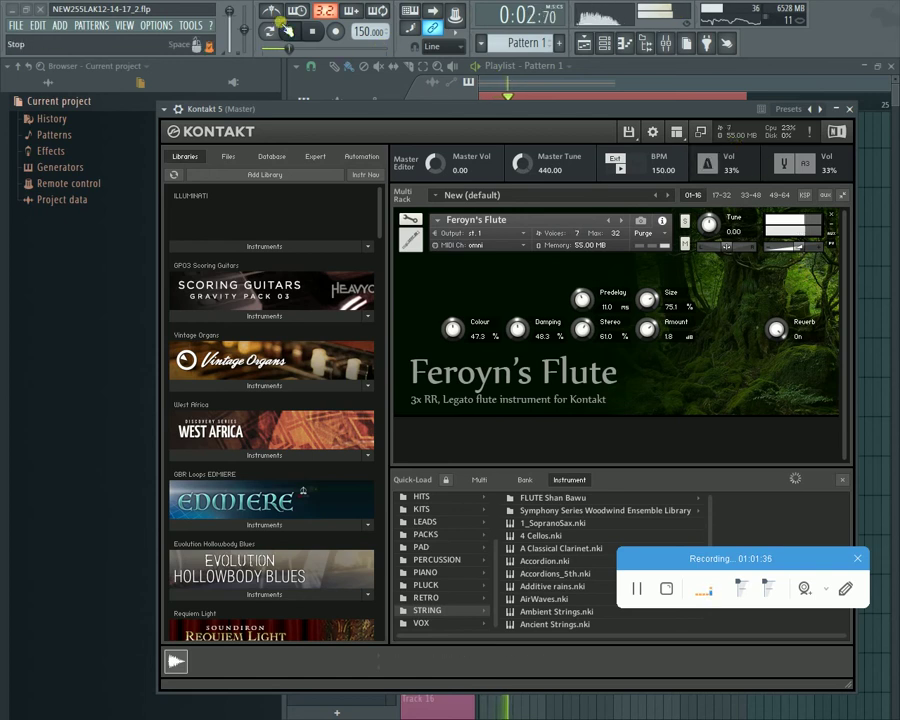
pyautogui.click(312, 31)
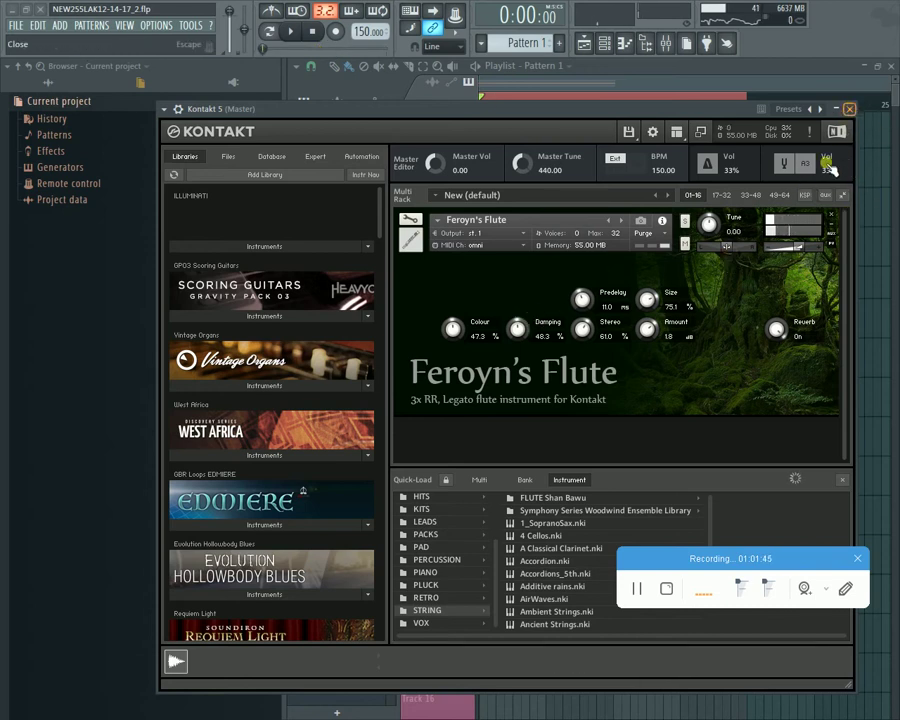
# Step: Close the Kontakt window and delete the Kontakt 5 channel from the channel rack
pyautogui.press('Escape')
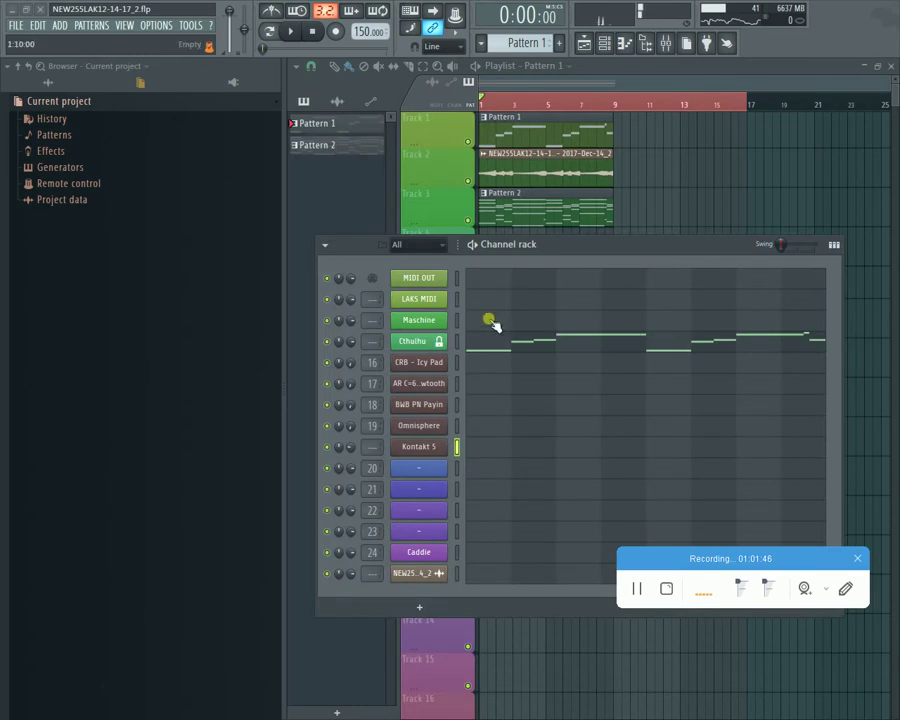
pyautogui.rightClick(436, 451)
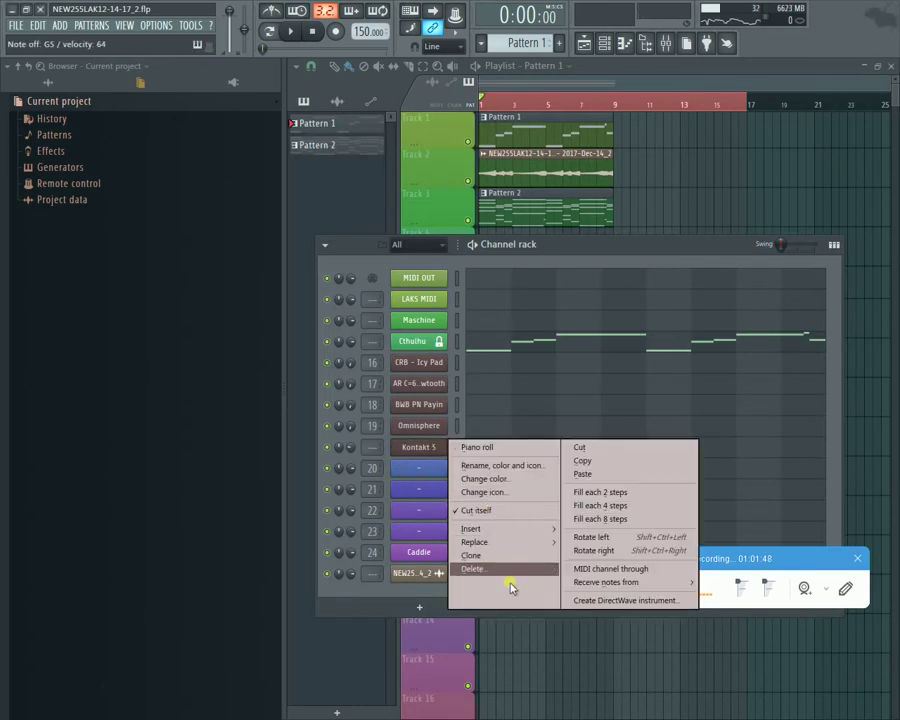
pyautogui.click(512, 570)
pyautogui.click(508, 401)
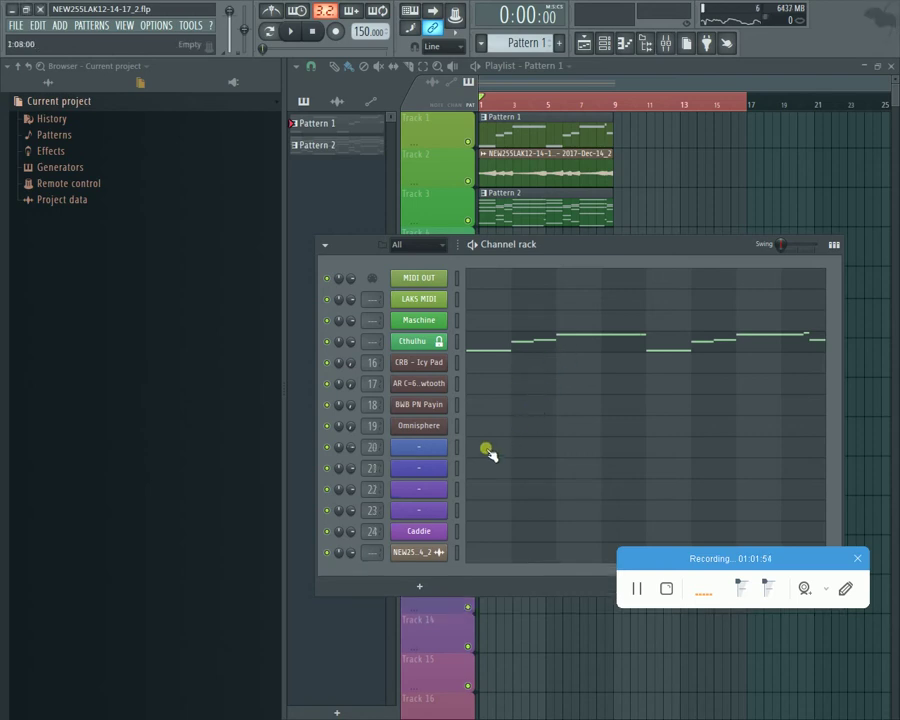
# Step: Replace the empty channel on mixer track 20 with Nexus.64
pyautogui.rightClick(439, 446)
pyautogui.moveTo(489, 543)
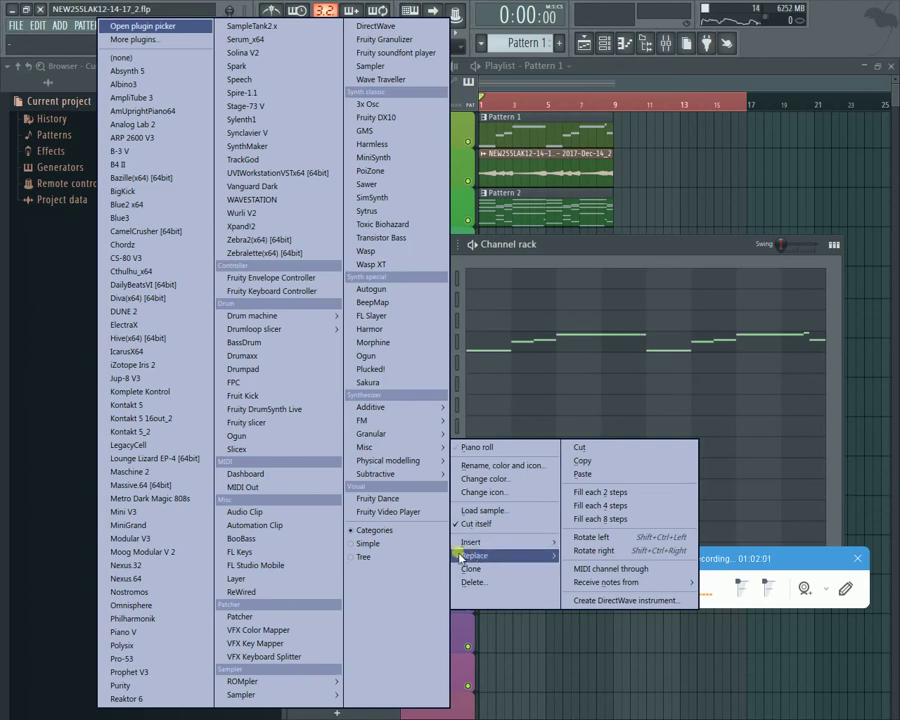
pyautogui.click(172, 579)
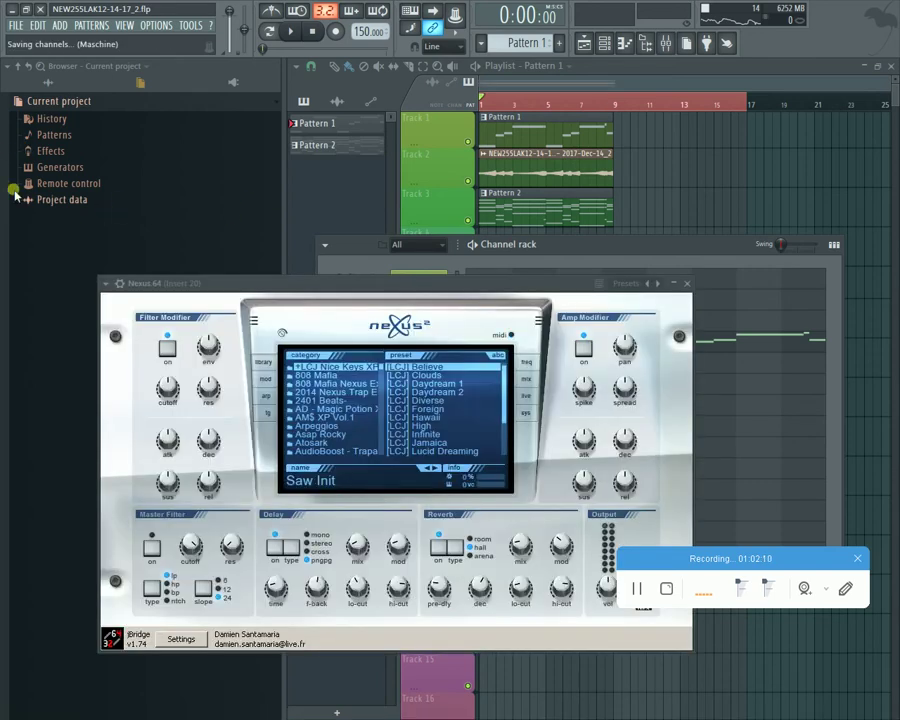
# Step: Show all content in the browser, collapse back to the NEXUS CONTENT folder, and move the Nexus window clear of it
pyautogui.click(50, 84)
pyautogui.click(103, 190)
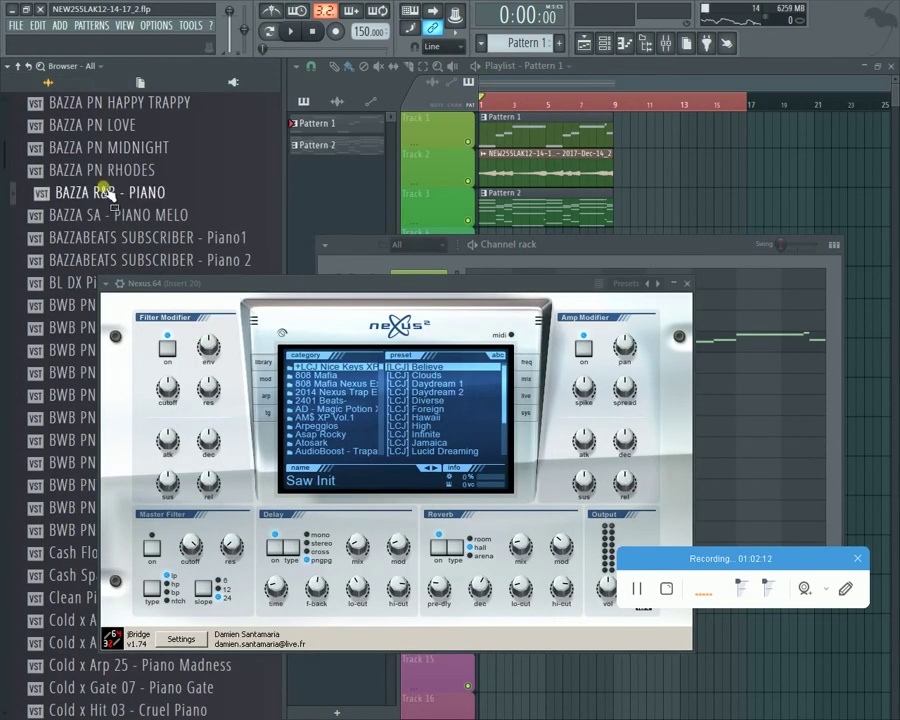
pyautogui.press('Left')
pyautogui.press('Left')
pyautogui.press('Left')
pyautogui.moveTo(291, 280); pyautogui.dragTo(600, 266)
pyautogui.click(117, 162)
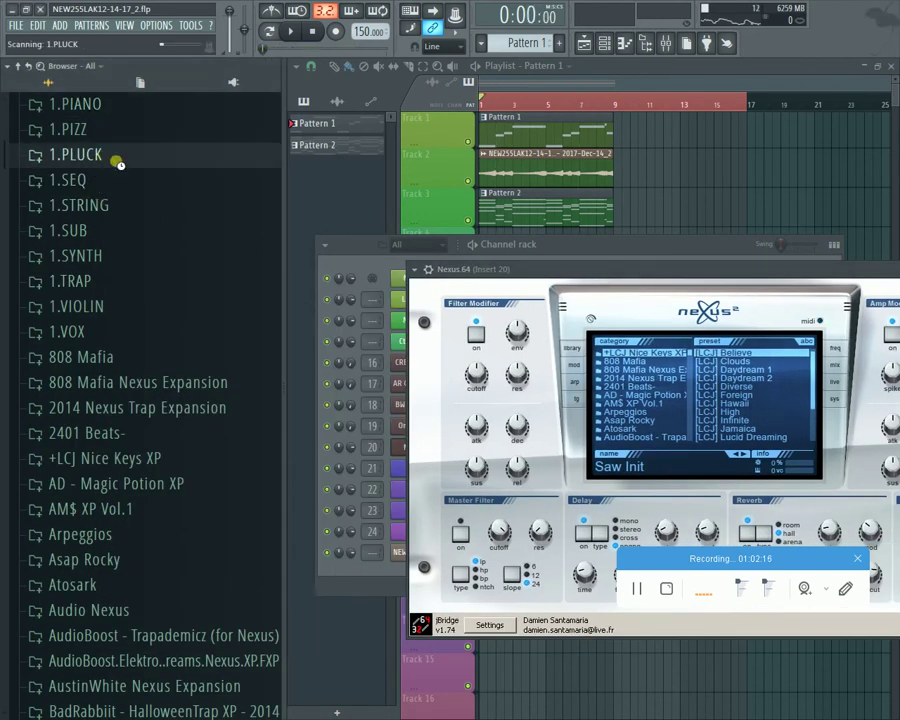
pyautogui.press('Left')
pyautogui.press('Left')
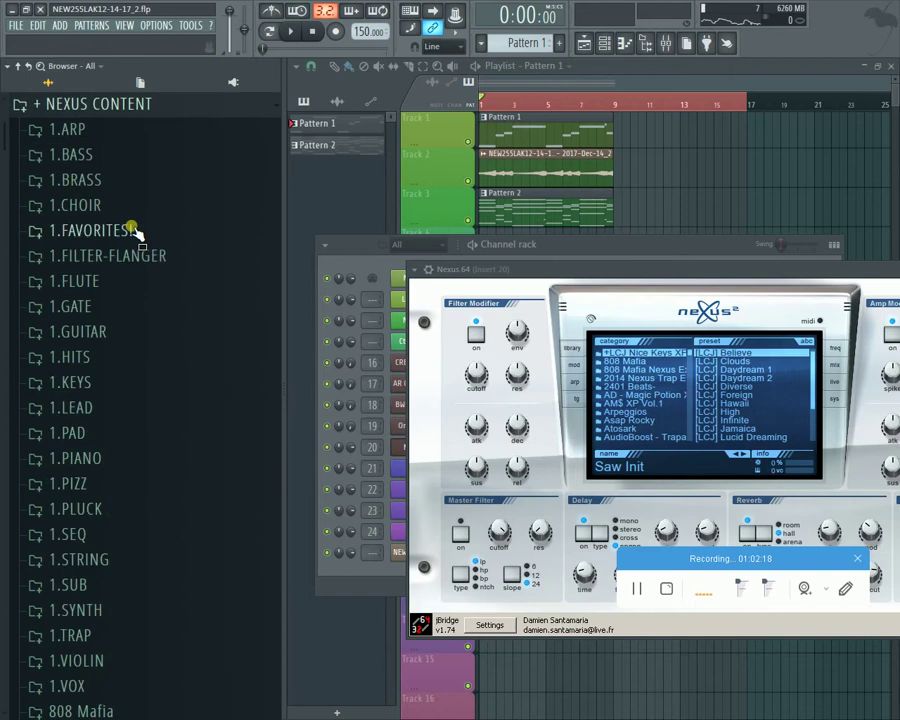
# Step: Expand the 1.VIOLIN preset folder inside NEXUS CONTENT
pyautogui.press('Down')
pyautogui.press('Down')
pyautogui.press('Down')
pyautogui.press('Down')
pyautogui.press('Down')
pyautogui.press('Down')
pyautogui.press('Down')
pyautogui.press('Down')
pyautogui.press('Down')
pyautogui.press('Down')
pyautogui.press('Down')
pyautogui.press('Down')
pyautogui.press('Down')
pyautogui.press('Down')
pyautogui.press('Down')
pyautogui.press('Down')
pyautogui.press('Down')
pyautogui.press('Down')
pyautogui.press('Down')
pyautogui.press('Down')
pyautogui.press('Down')
pyautogui.press('Down')
pyautogui.press('Down')
pyautogui.press('Down')
pyautogui.press('Down')
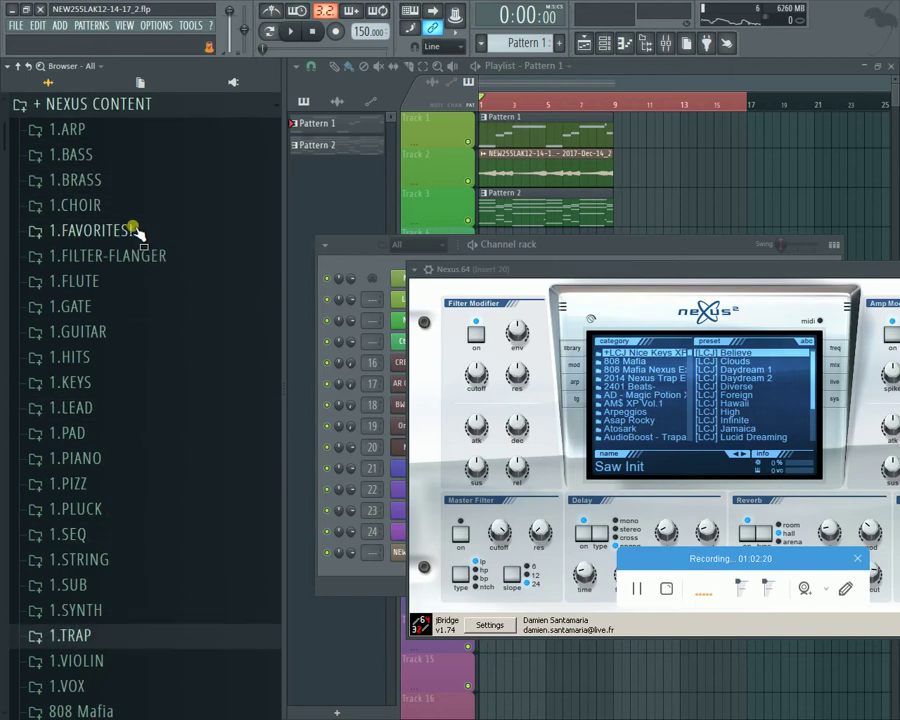
pyautogui.press('Up')
pyautogui.press('Up')
pyautogui.press('Up')
pyautogui.press('Up')
pyautogui.press('Up')
pyautogui.press('Up')
pyautogui.press('Up')
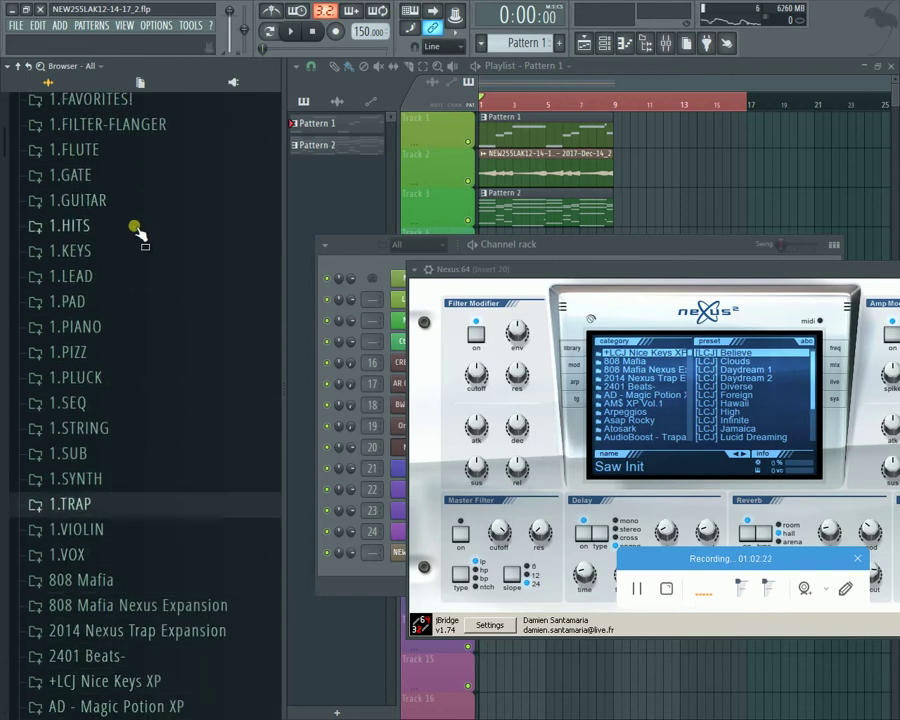
pyautogui.press('Down')
pyautogui.press('Right')
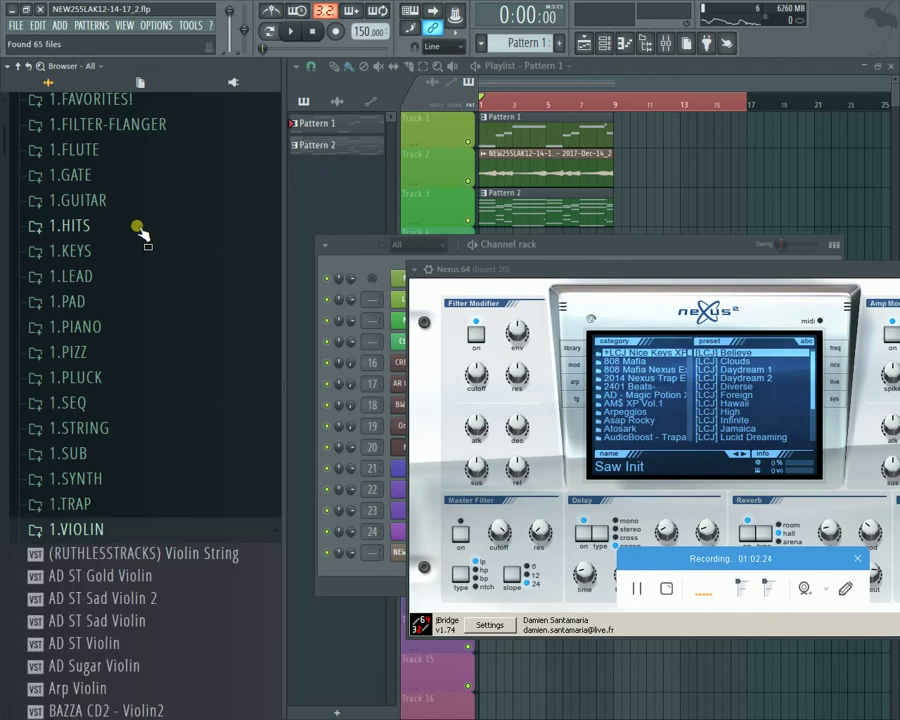
# Step: Load the Dyce'z Trap Violin Pluc preset into the new Nexus channel and reposition its window
pyautogui.press('Down')
pyautogui.press('Down')
pyautogui.press('Down')
pyautogui.press('Down')
pyautogui.press('Down')
pyautogui.press('Down')
pyautogui.press('Down')
pyautogui.press('Down')
pyautogui.press('Down')
pyautogui.press('Down')
pyautogui.press('Down')
pyautogui.press('Down')
pyautogui.press('Down')
pyautogui.press('Down')
pyautogui.press('Down')
pyautogui.press('Down')
pyautogui.press('Down')
pyautogui.press('Down')
pyautogui.press('Down')
pyautogui.press('Down')
pyautogui.press('Up')
pyautogui.press('Up')
pyautogui.press('Up')
pyautogui.press('Up')
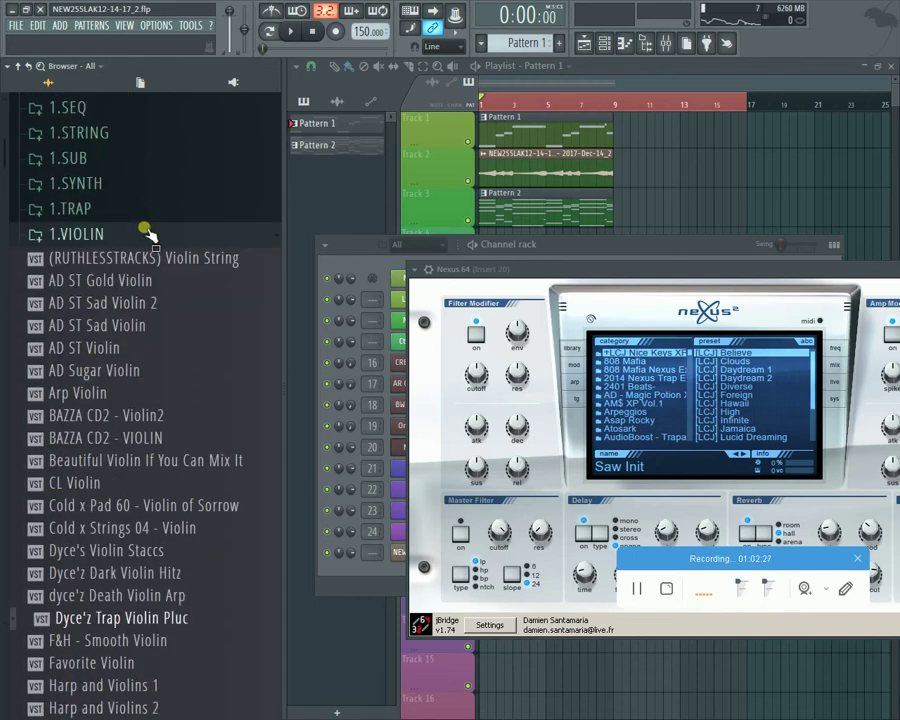
pyautogui.press('Return')
pyautogui.moveTo(757, 268); pyautogui.dragTo(440, 225)
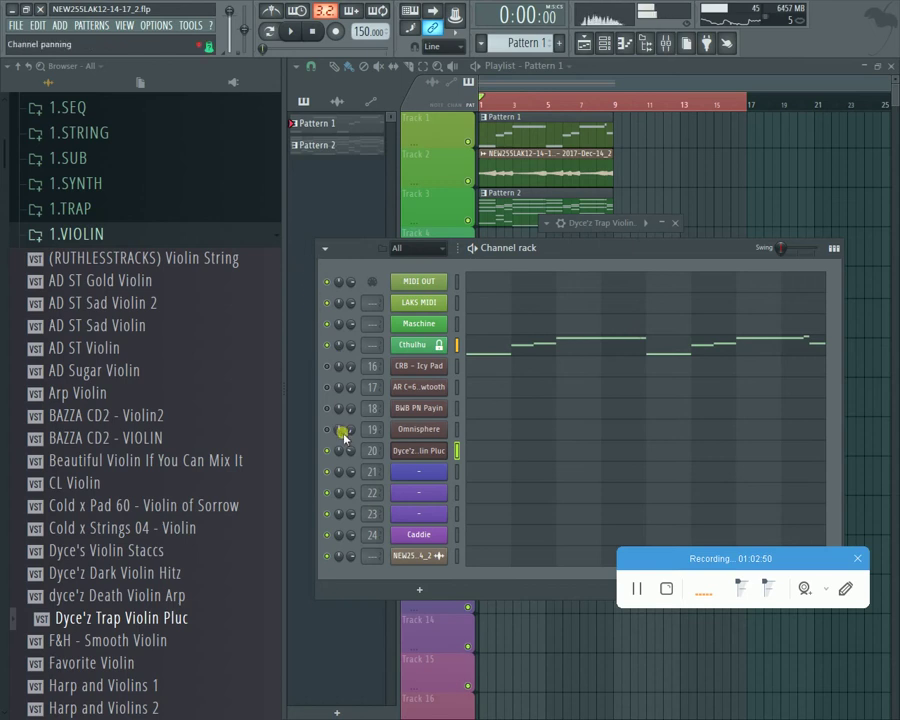
# Step: Play the song to audition the violin pluck, and open the plugin's VST wrapper settings in a repositioned window
pyautogui.click(291, 31)
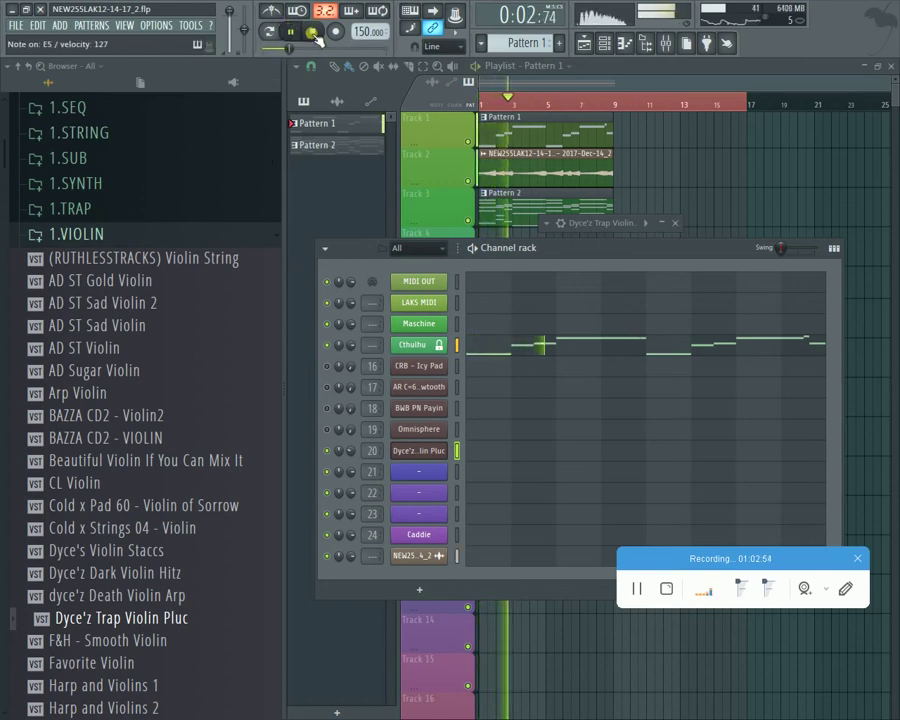
pyautogui.click(313, 32)
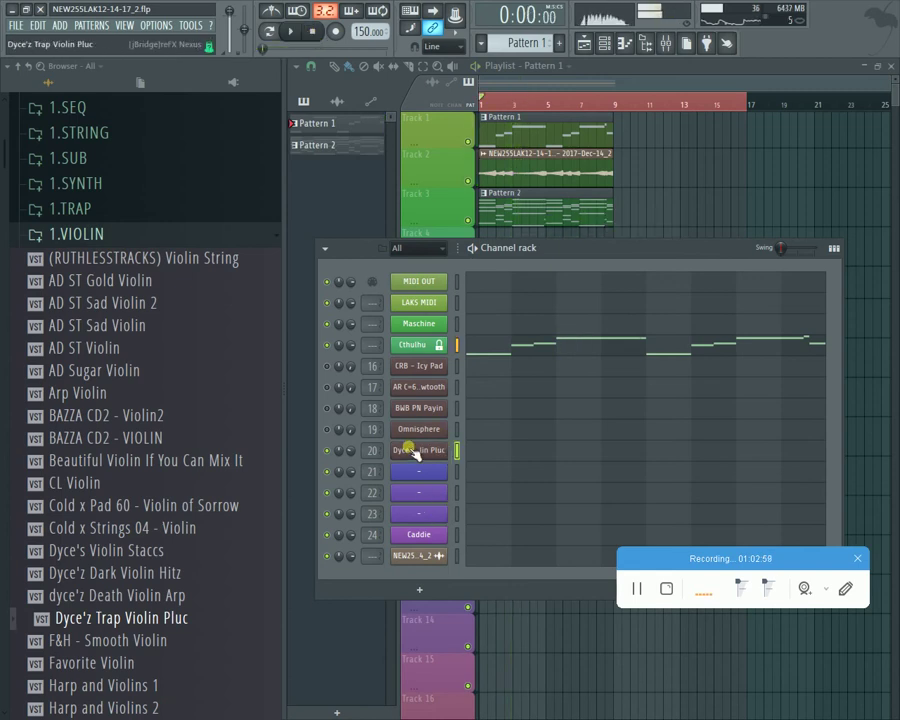
pyautogui.click(412, 452)
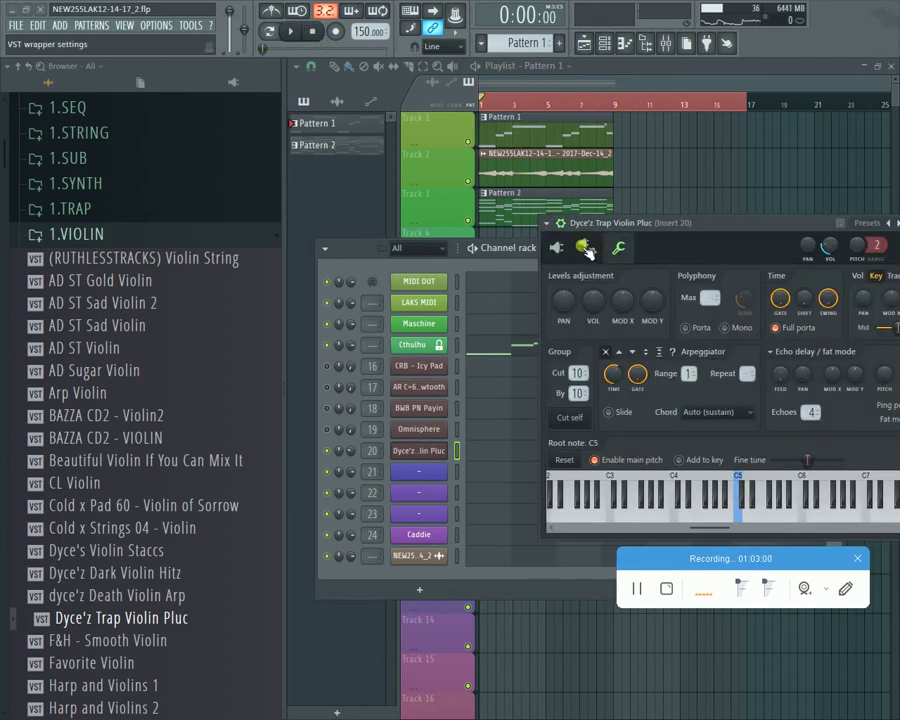
pyautogui.click(587, 251)
pyautogui.moveTo(728, 223); pyautogui.dragTo(366, 532)
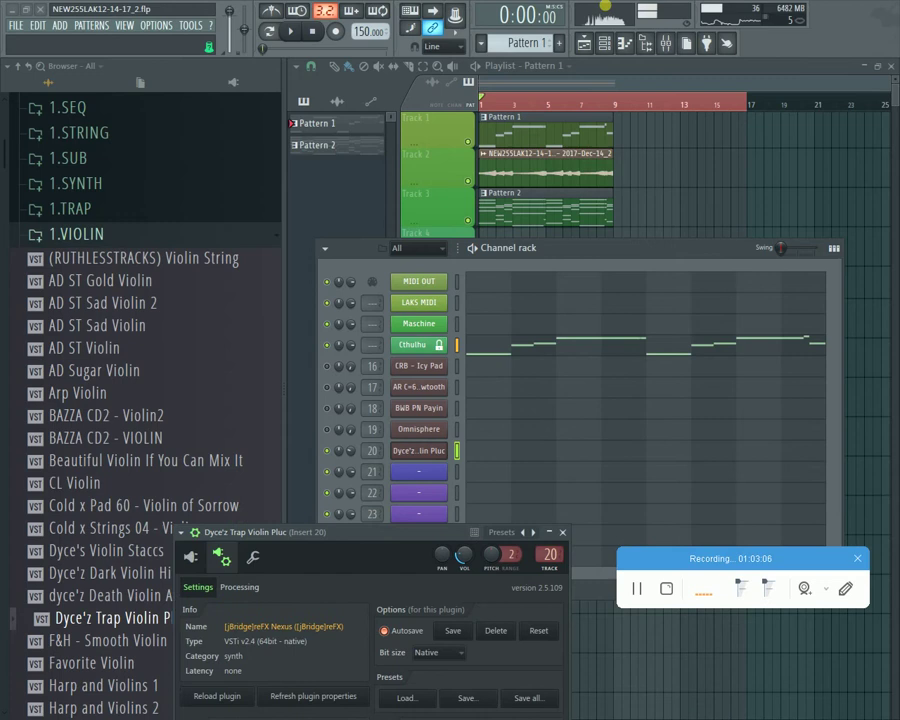
# Step: Play the opening of the song again to check the audio with Dyce'z Trap Violin Pluc
pyautogui.click(588, 44)
pyautogui.click(606, 43)
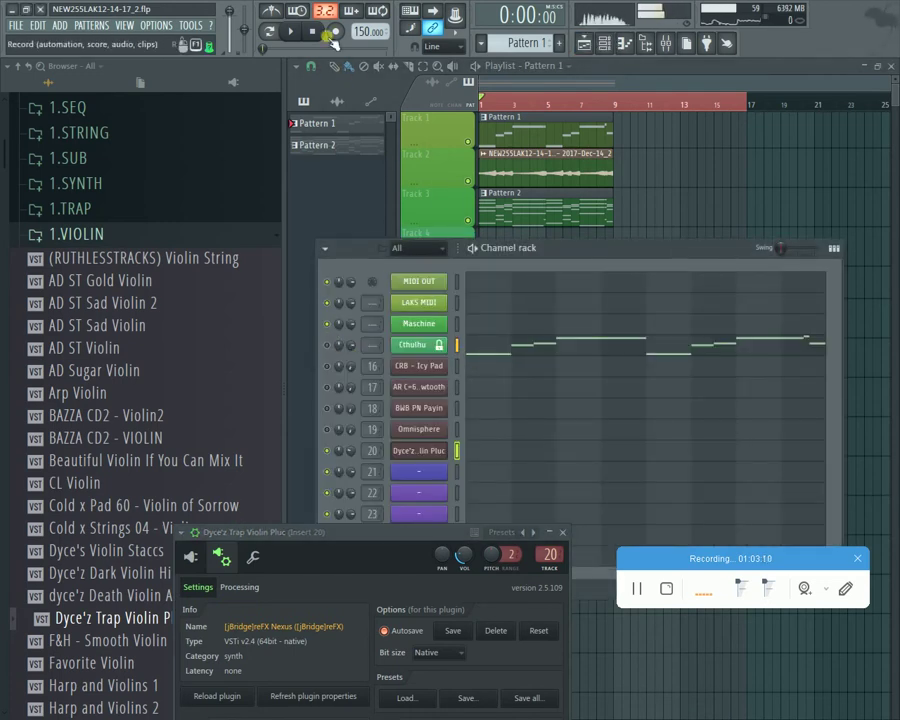
pyautogui.click(291, 31)
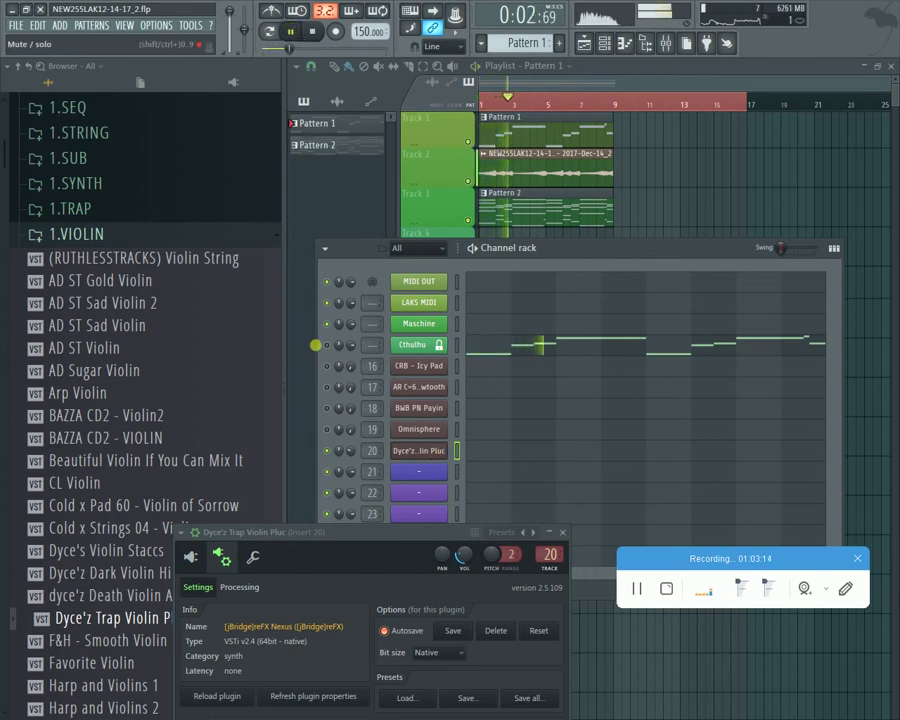
pyautogui.press('space')
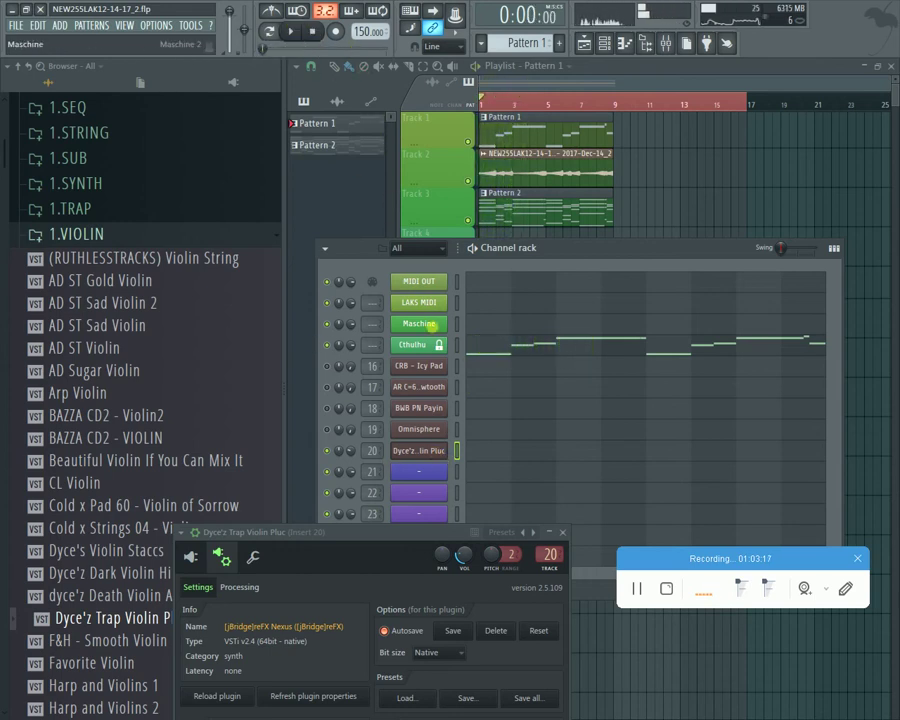
# Step: Inspect Cthulhu's MIDI ports in its wrapper settings and close the plugin window
pyautogui.click(428, 346)
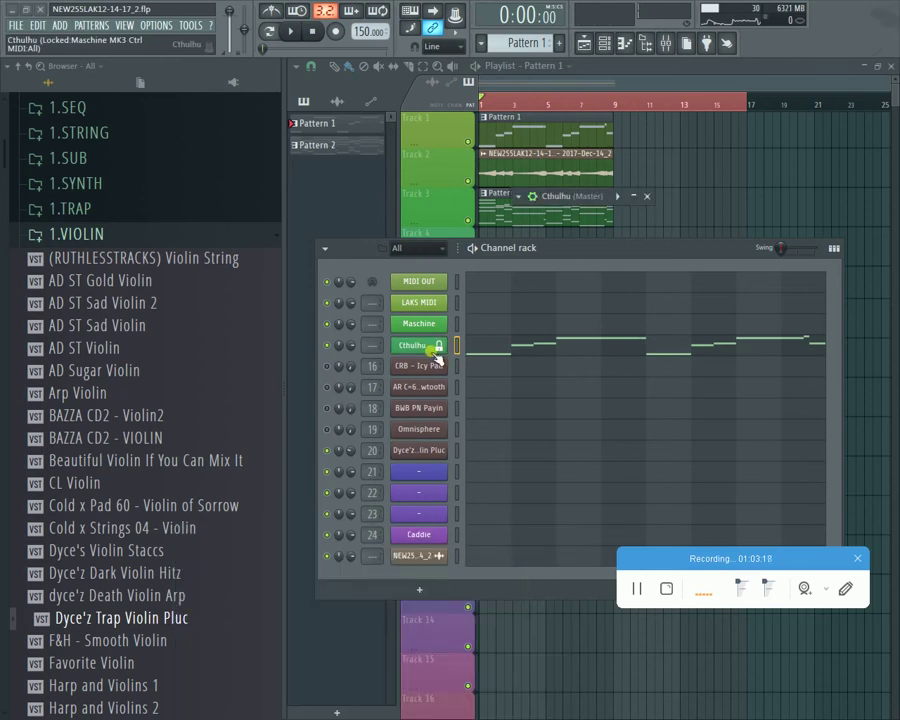
pyautogui.click(560, 222)
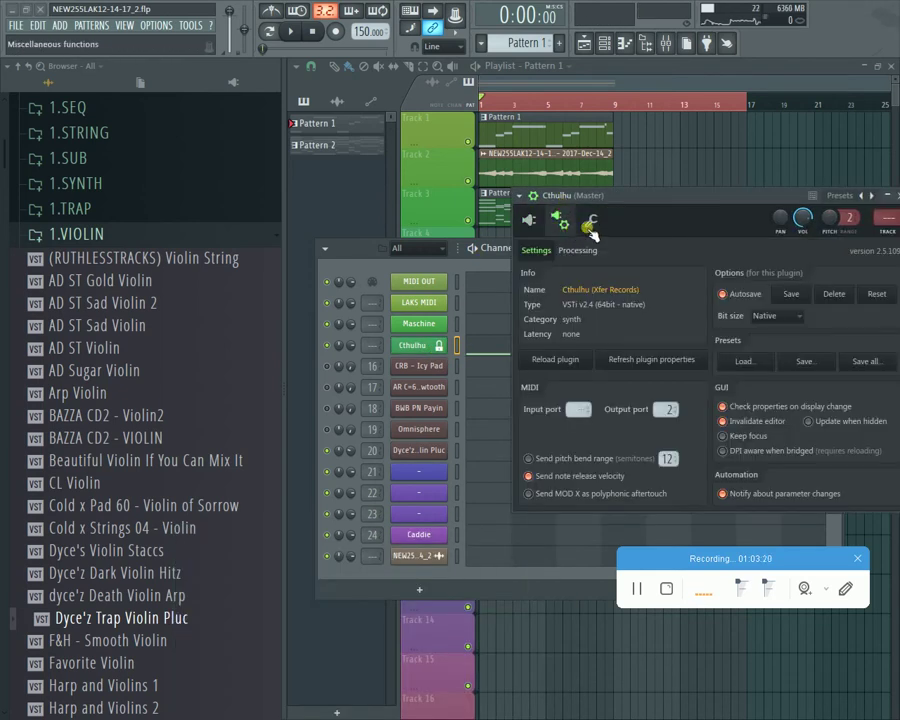
pyautogui.moveTo(734, 200); pyautogui.dragTo(624, 200)
pyautogui.click(760, 198)
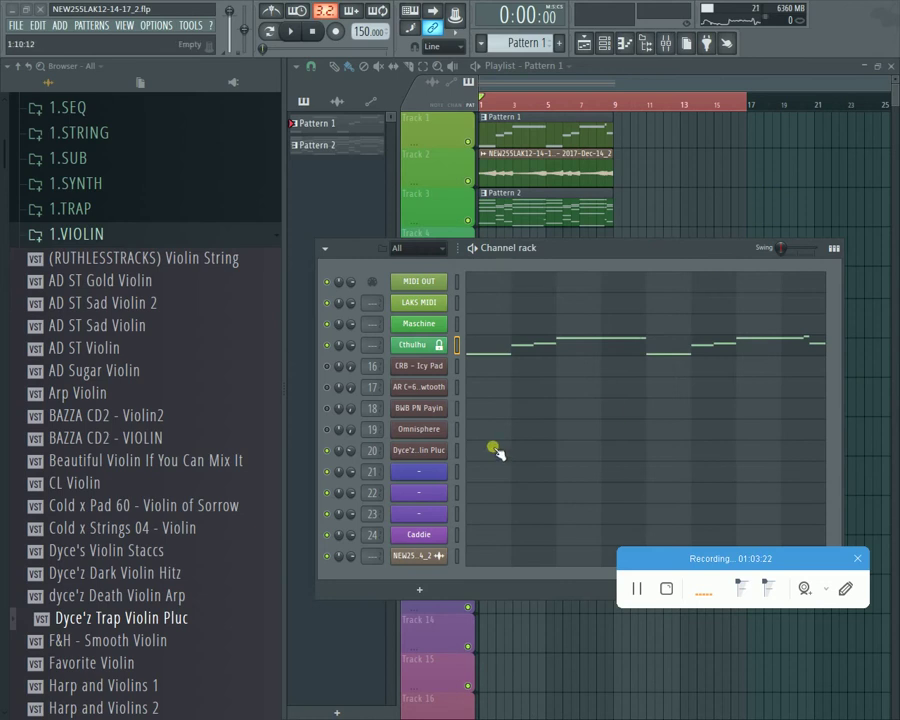
# Step: Set the MIDI input port of the Dyce'z Trap Violin Pluc channel to 2 in its wrapper settings
pyautogui.click(420, 451)
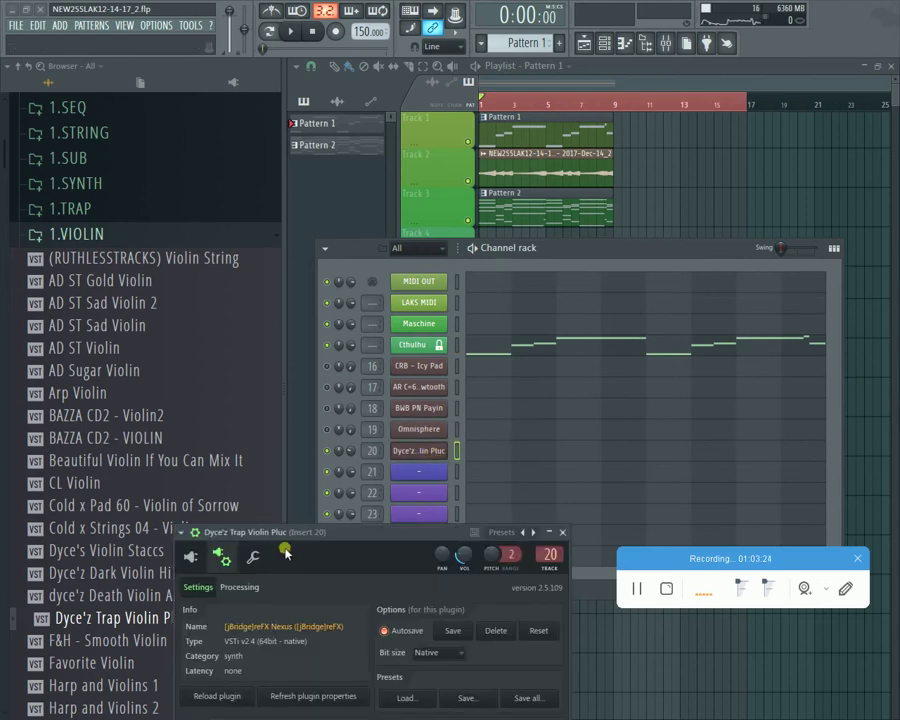
pyautogui.click(347, 341)
pyautogui.click(347, 341)
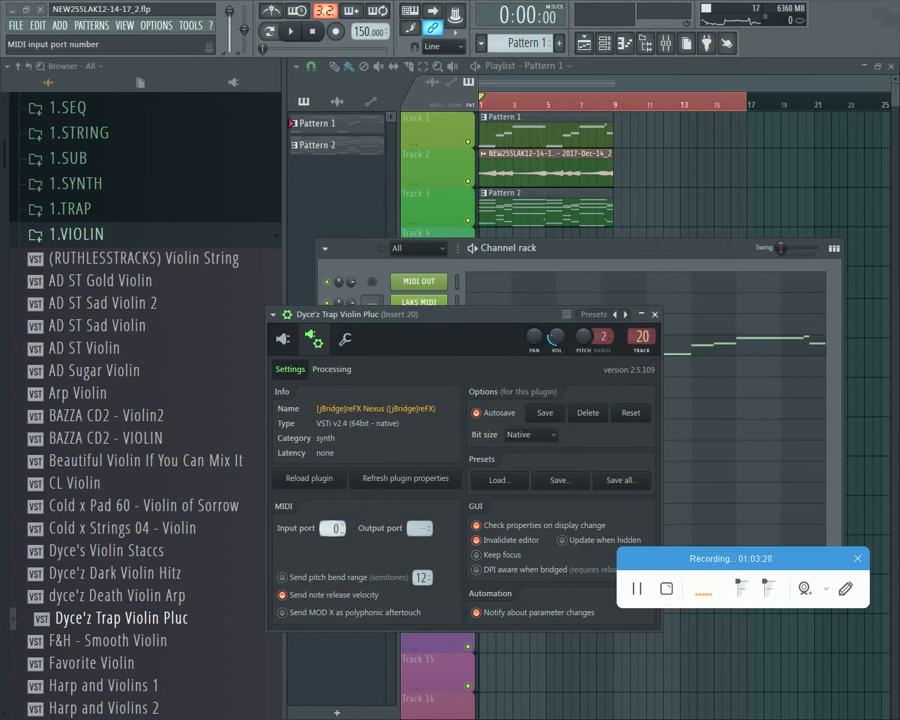
pyautogui.click(655, 314)
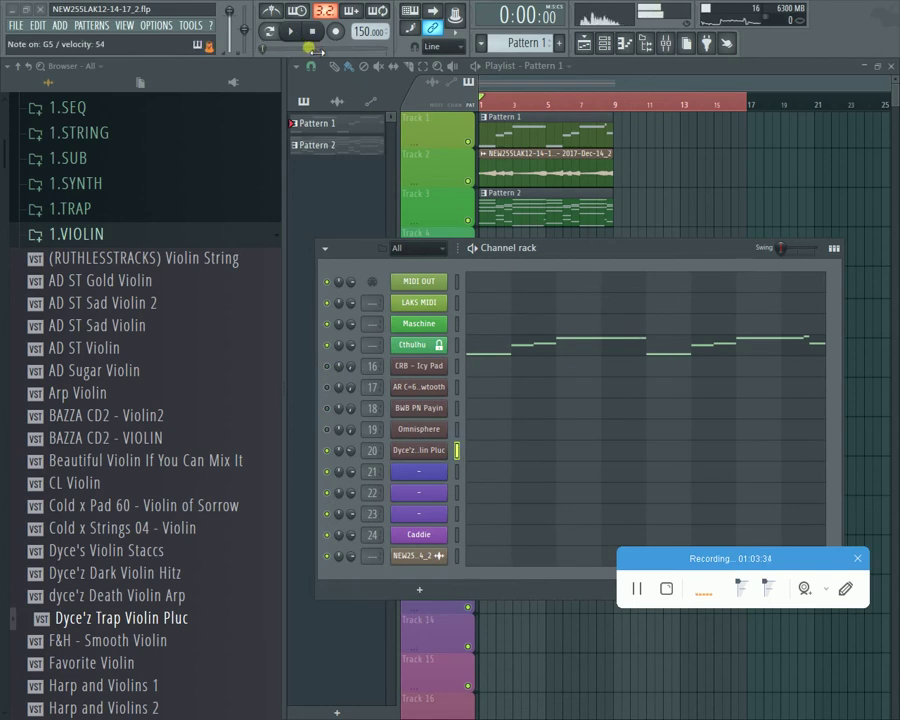
# Step: Play the opening of the song, without waiting for input, to hear the violin pluck driven by Cthulhu
pyautogui.click(298, 18)
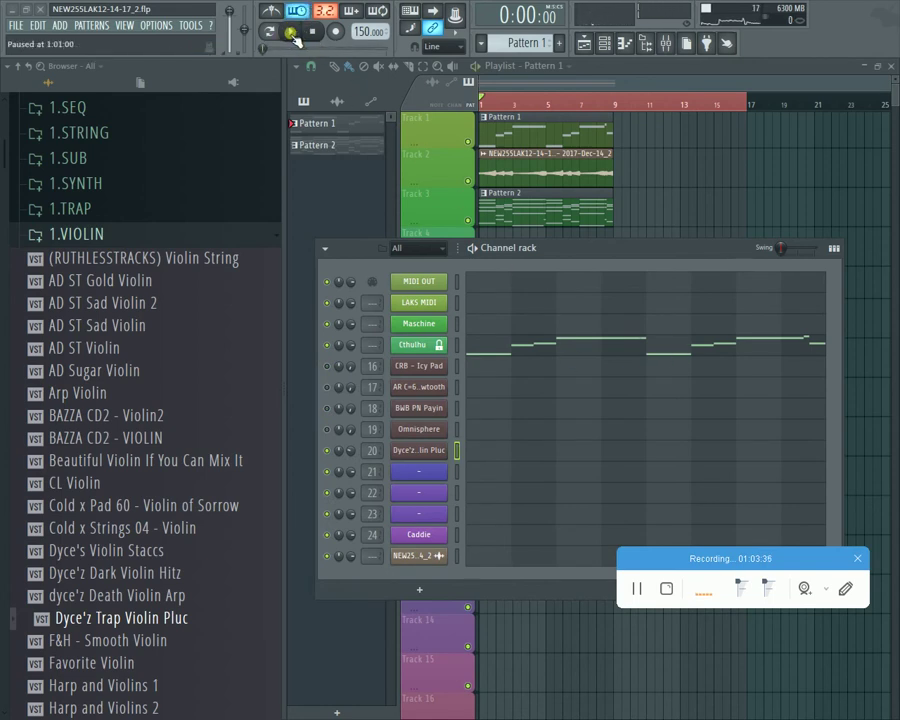
pyautogui.click(293, 31)
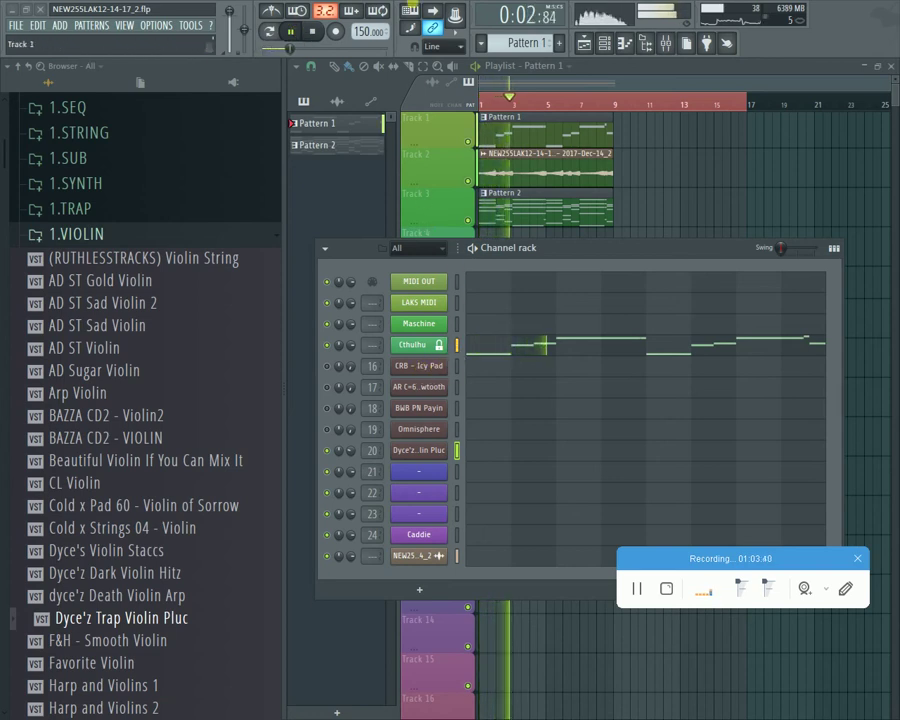
pyautogui.press('space')
# Step: Switch through Pattern 2 to the empty Pattern 3, playing the song briefly on each to test the violin pluck
pyautogui.press('KP_Add')
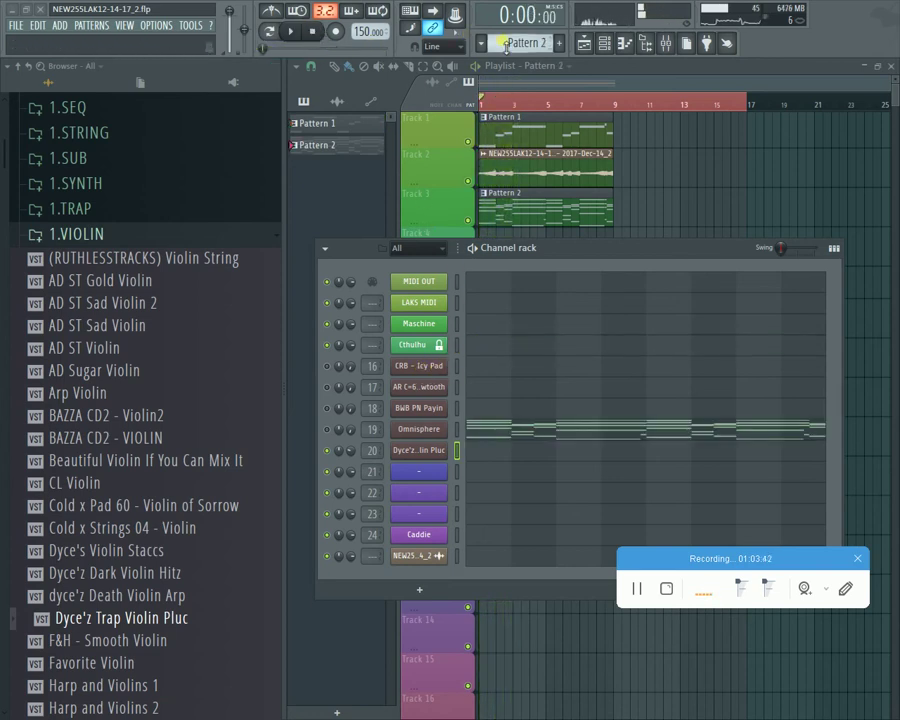
pyautogui.click(294, 32)
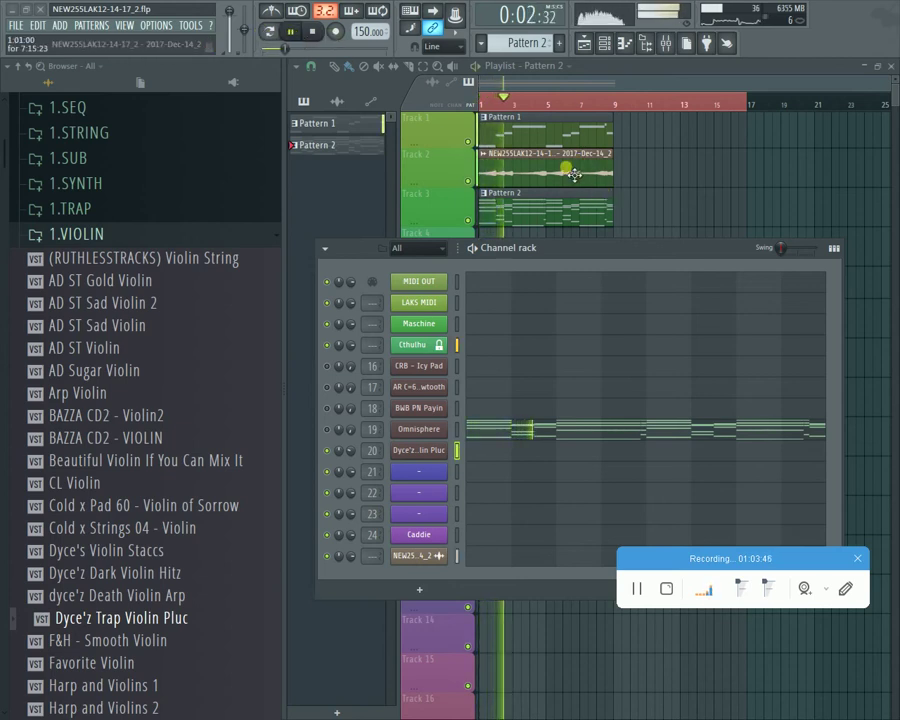
pyautogui.press('space')
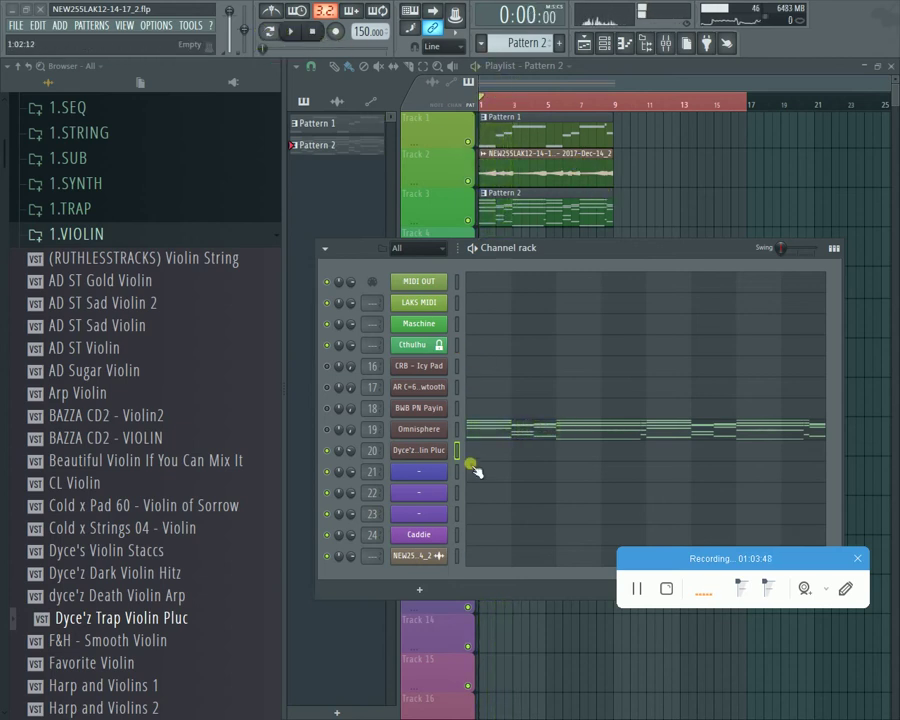
pyautogui.scroll(-1, 493, 48)
pyautogui.press('space')
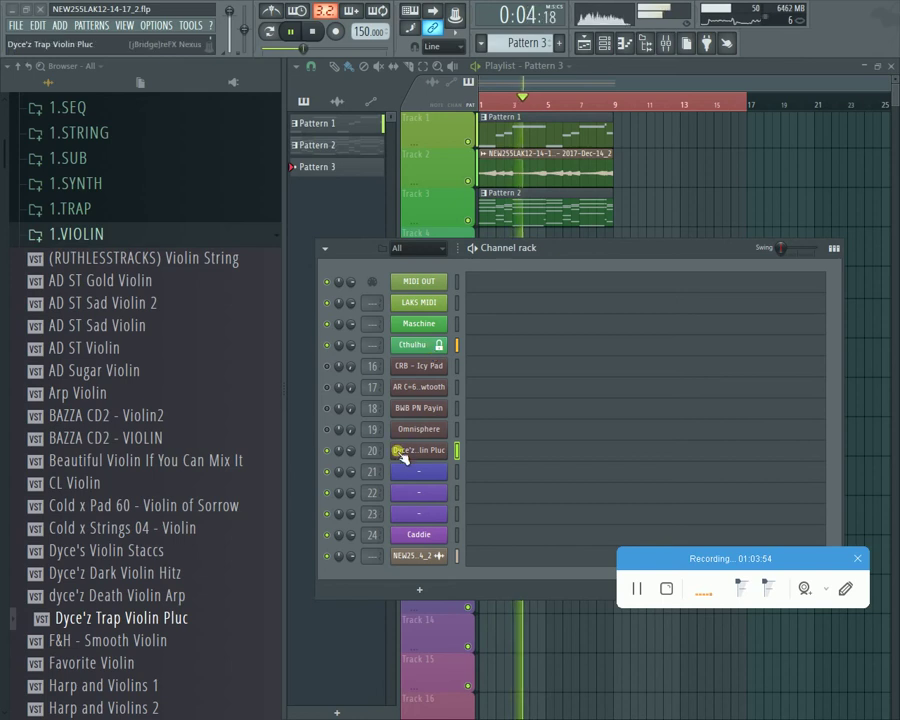
pyautogui.press('space')
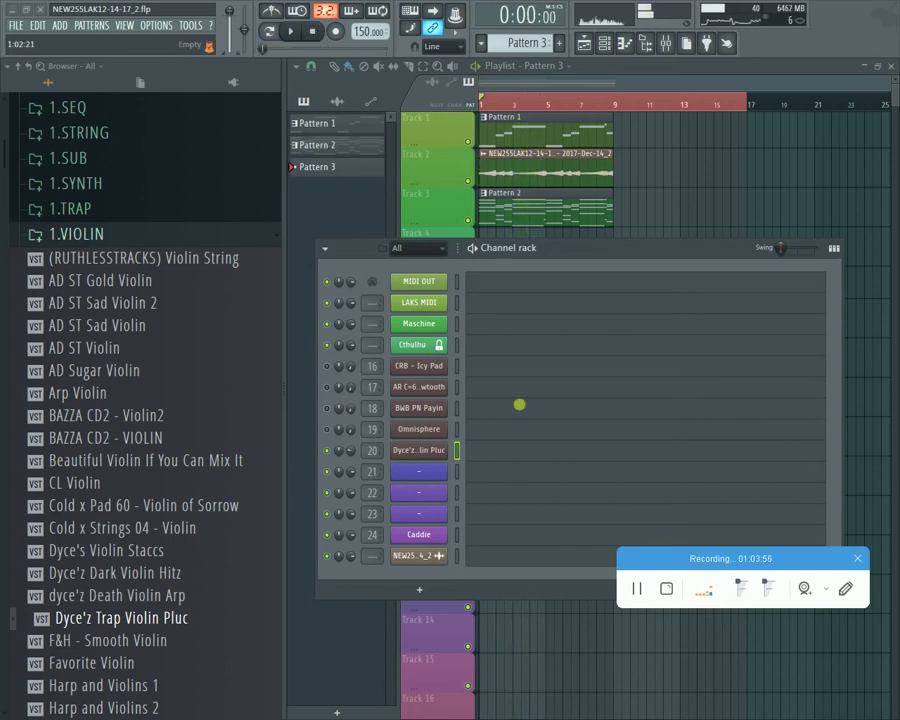
# Step: Reopen the violin pluck's wrapper settings, replay the song with Cthulhu muted while adjusting the MIDI input port, and move the window aside
pyautogui.click(420, 451)
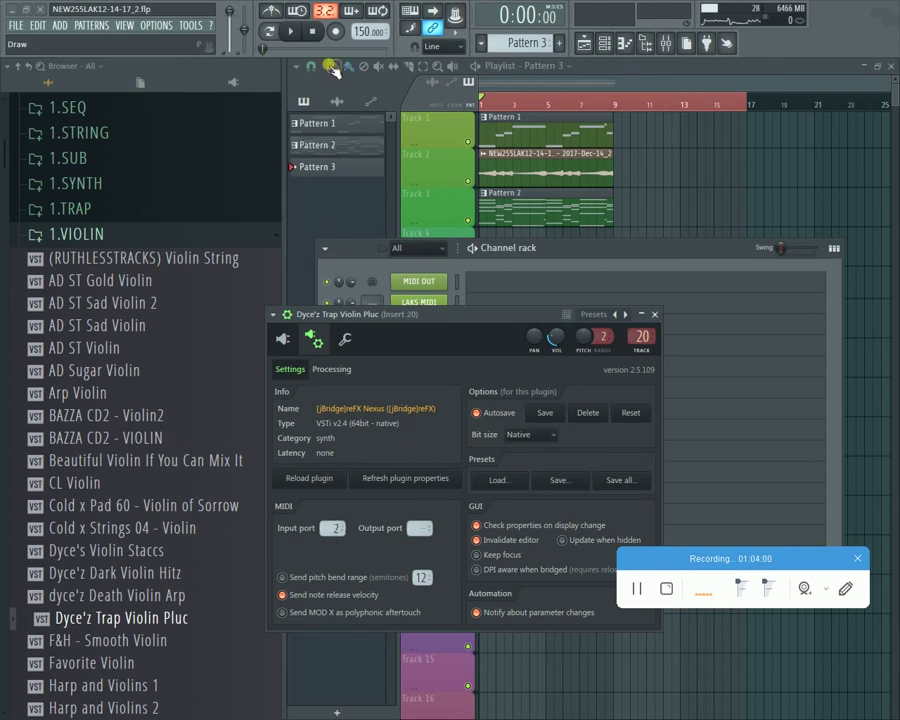
pyautogui.click(293, 34)
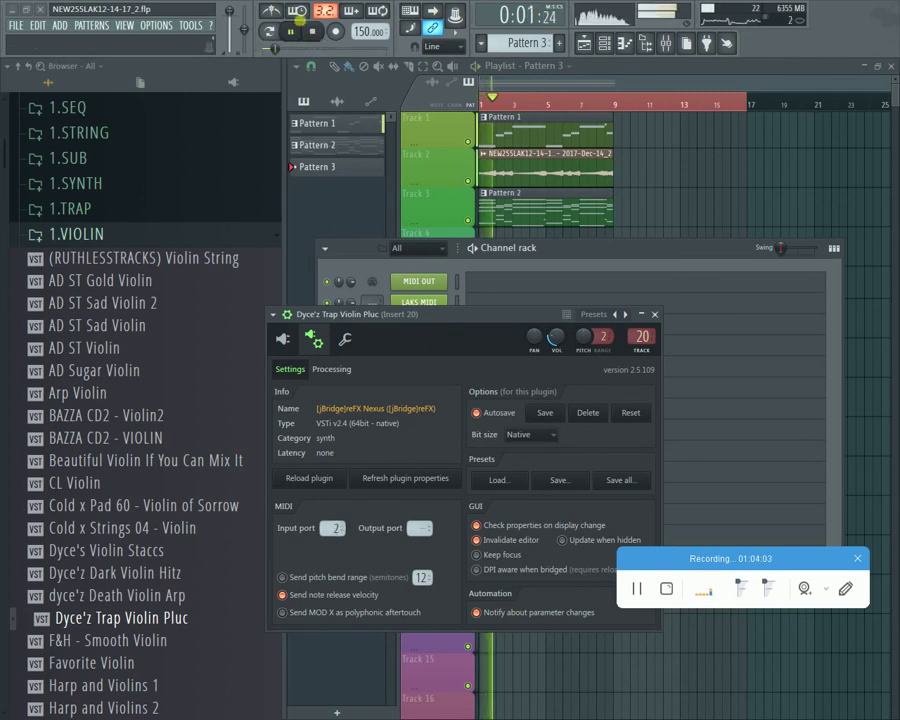
pyautogui.click(314, 35)
pyautogui.moveTo(421, 324); pyautogui.dragTo(558, 221)
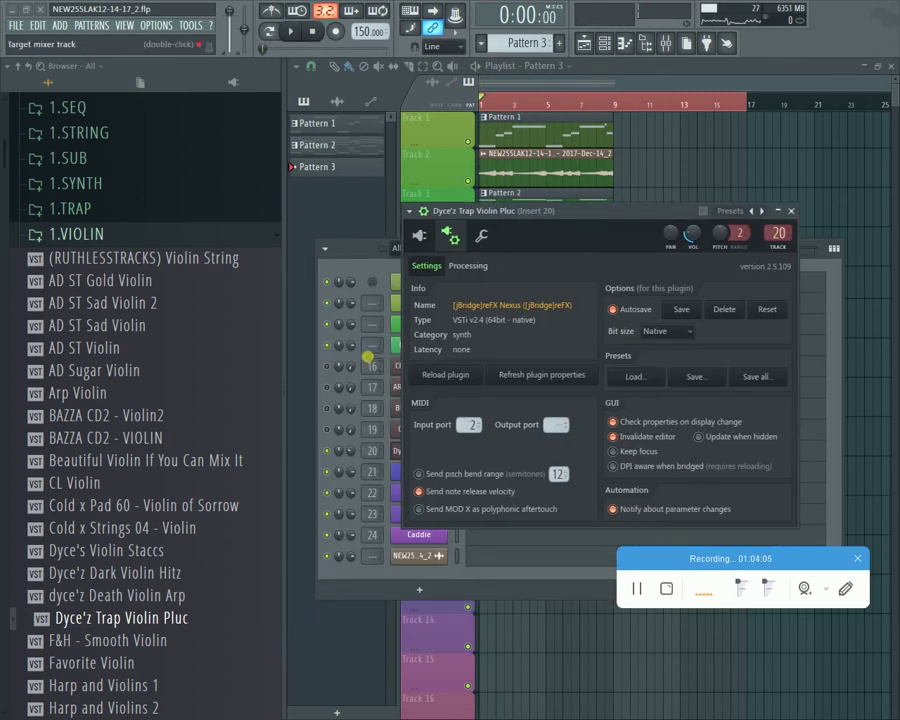
pyautogui.click(291, 34)
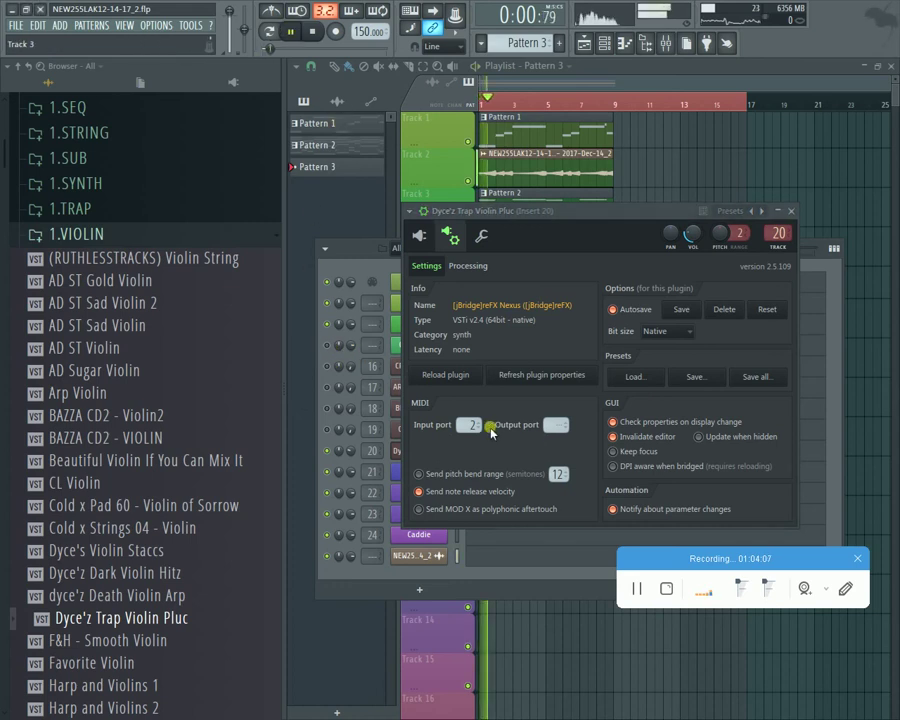
pyautogui.moveTo(474, 426); pyautogui.dragTo(486, 494)
pyautogui.moveTo(735, 229); pyautogui.dragTo(540, 590)
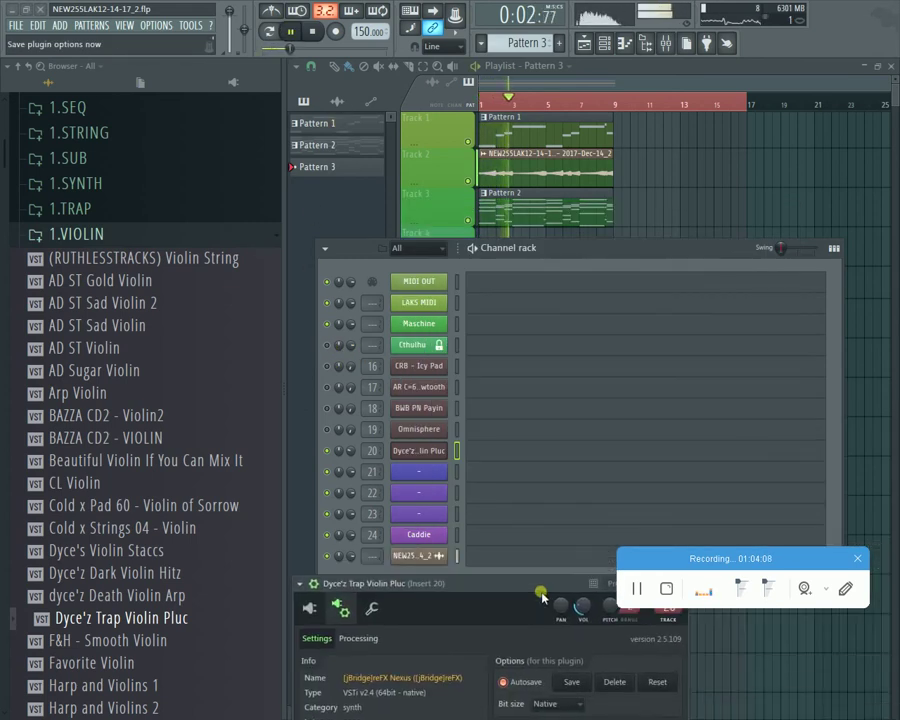
# Step: Compare the MIDI input port in the CRB - Icy Pad wrapper settings and return to the channel rack
pyautogui.click(426, 365)
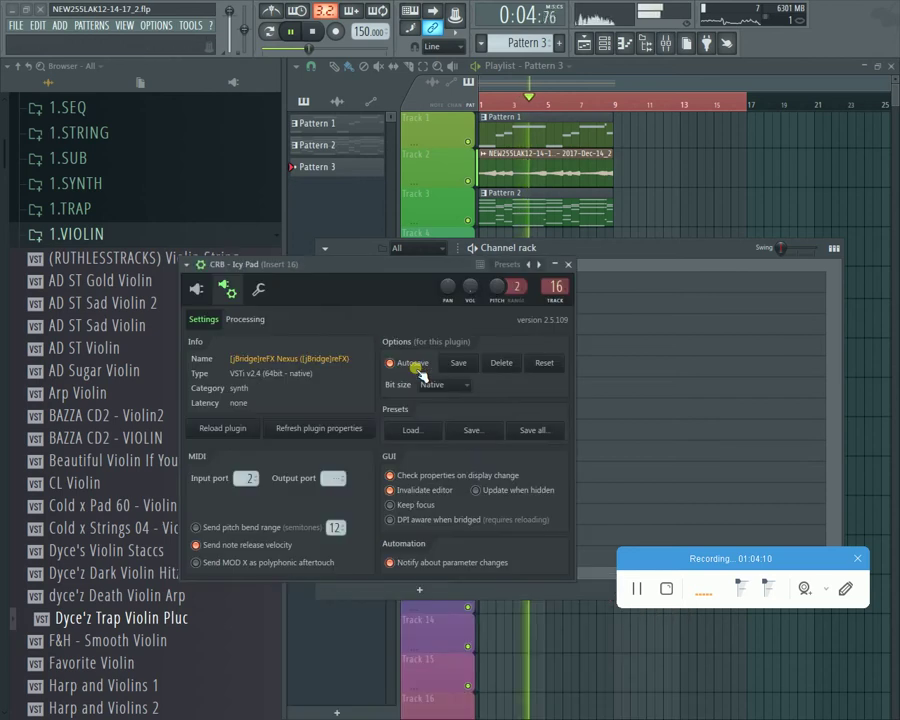
pyautogui.click(570, 266)
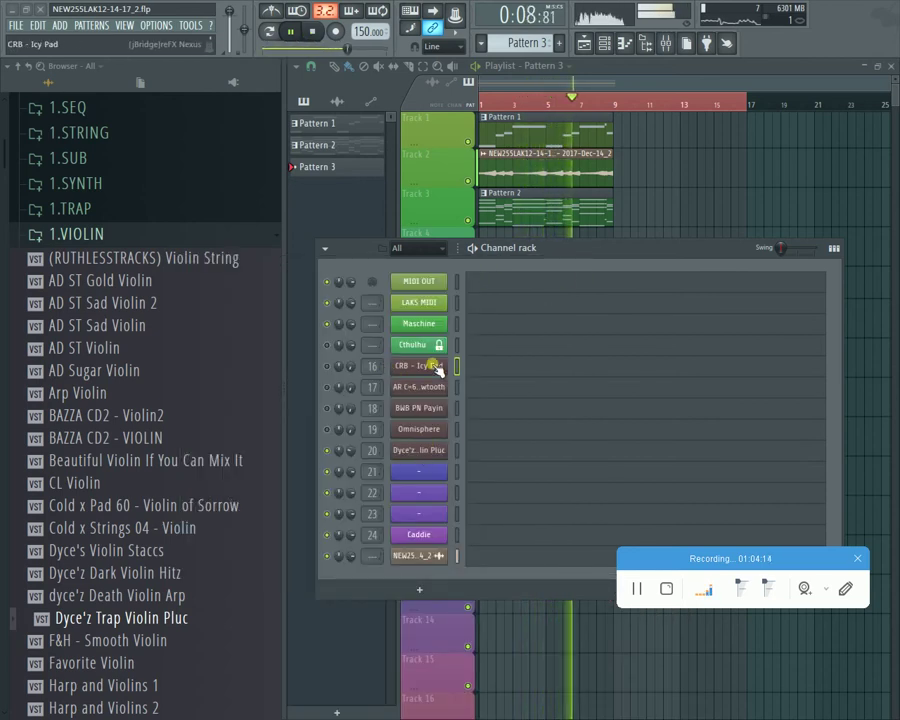
pyautogui.click(605, 44)
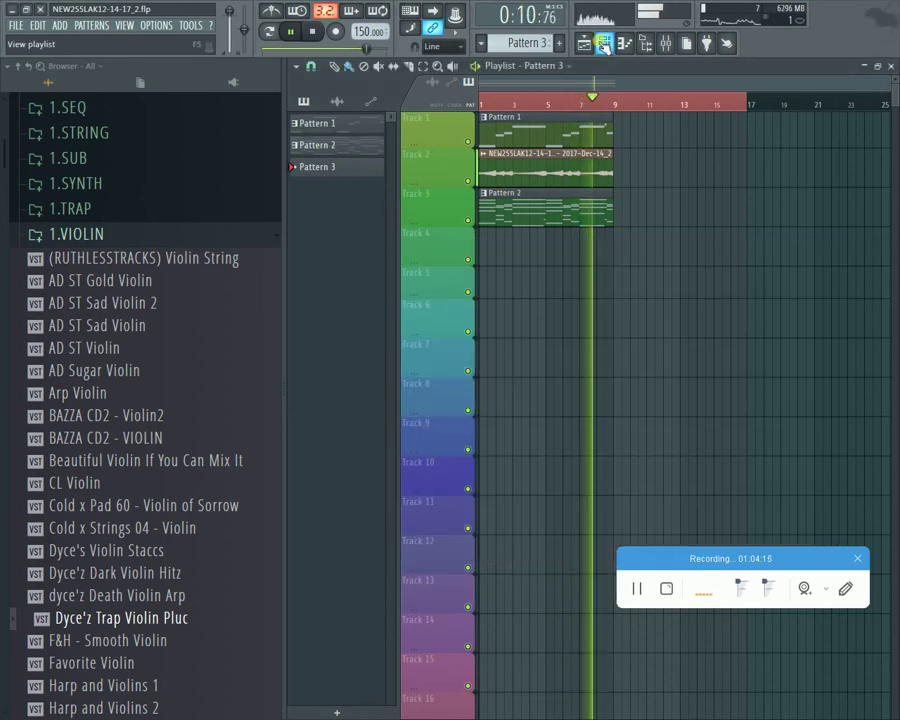
pyautogui.click(605, 44)
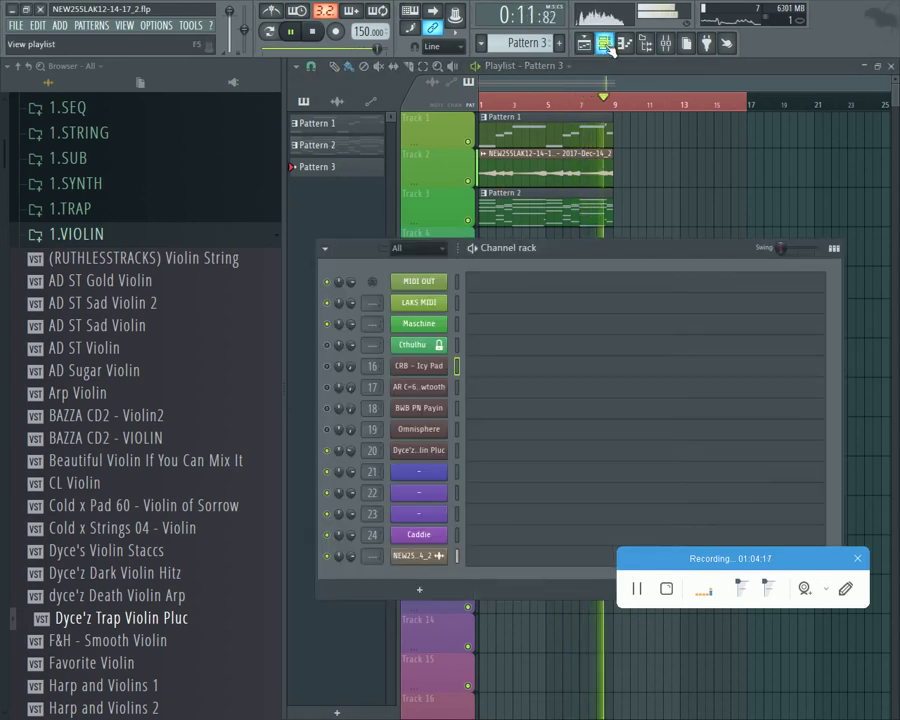
# Step: Recheck Cthulhu's MIDI ports while replaying the song, and unmute the Cthulhu channel
pyautogui.click(425, 344)
pyautogui.click(310, 32)
pyautogui.click(300, 32)
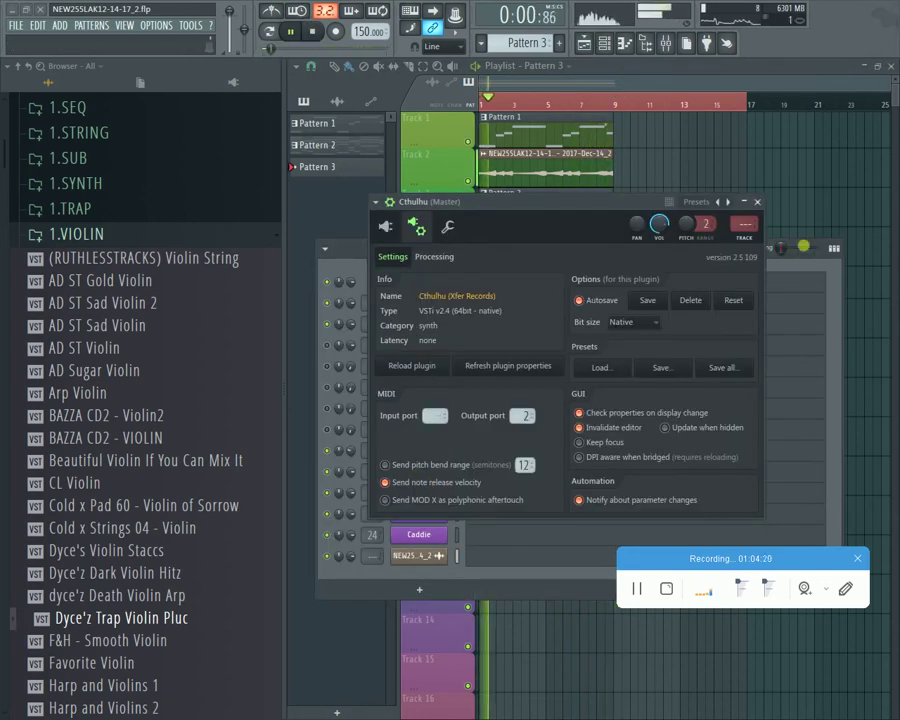
pyautogui.click(756, 202)
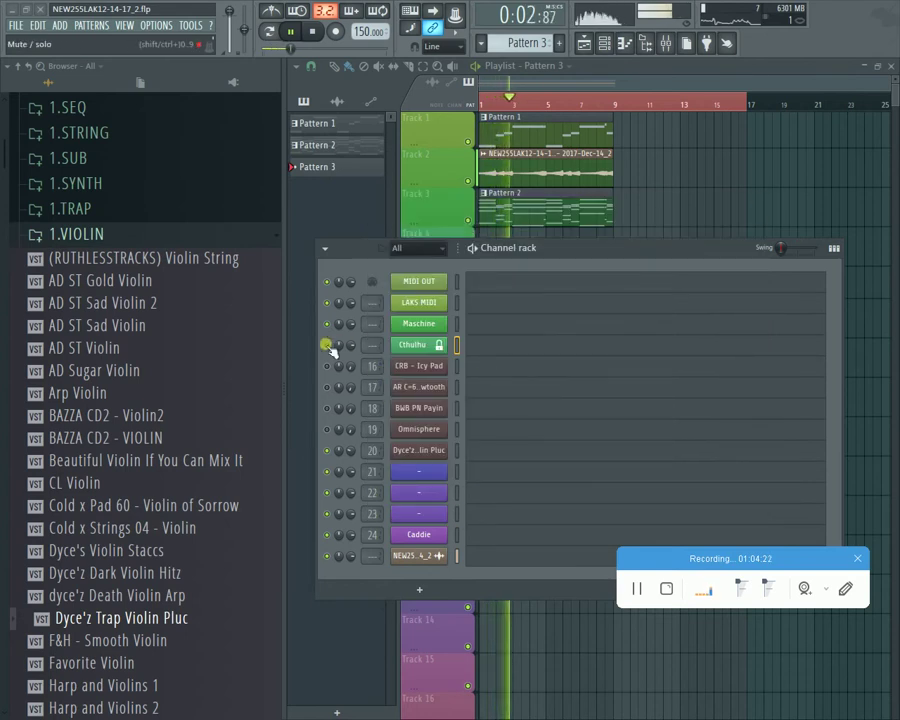
pyautogui.click(310, 32)
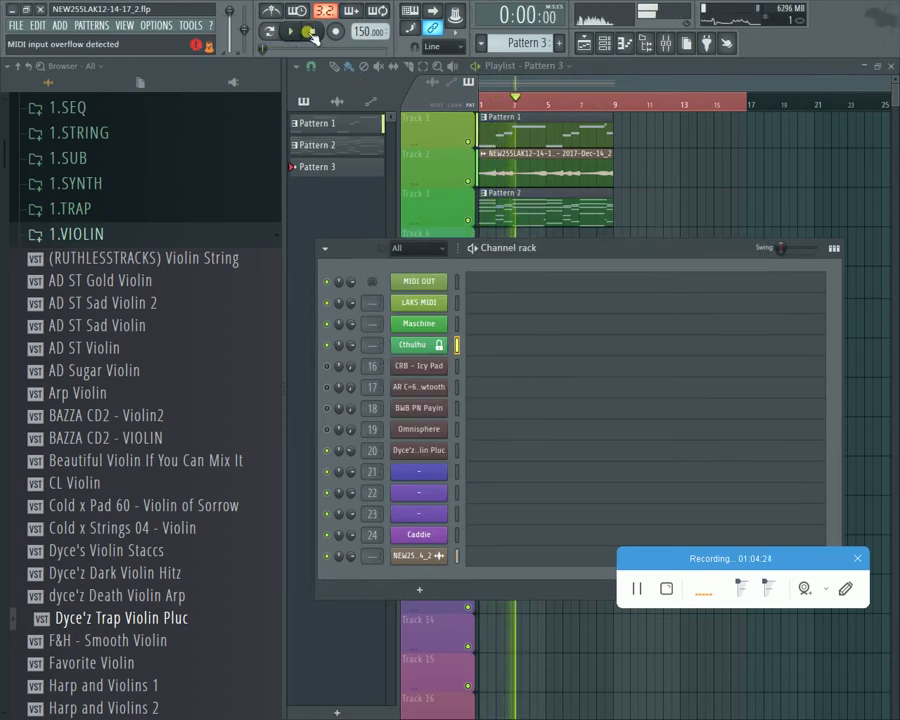
# Step: Play the song with Cthulhu active and select the Dyce'z Trap Violin Pluc channel
pyautogui.click(291, 32)
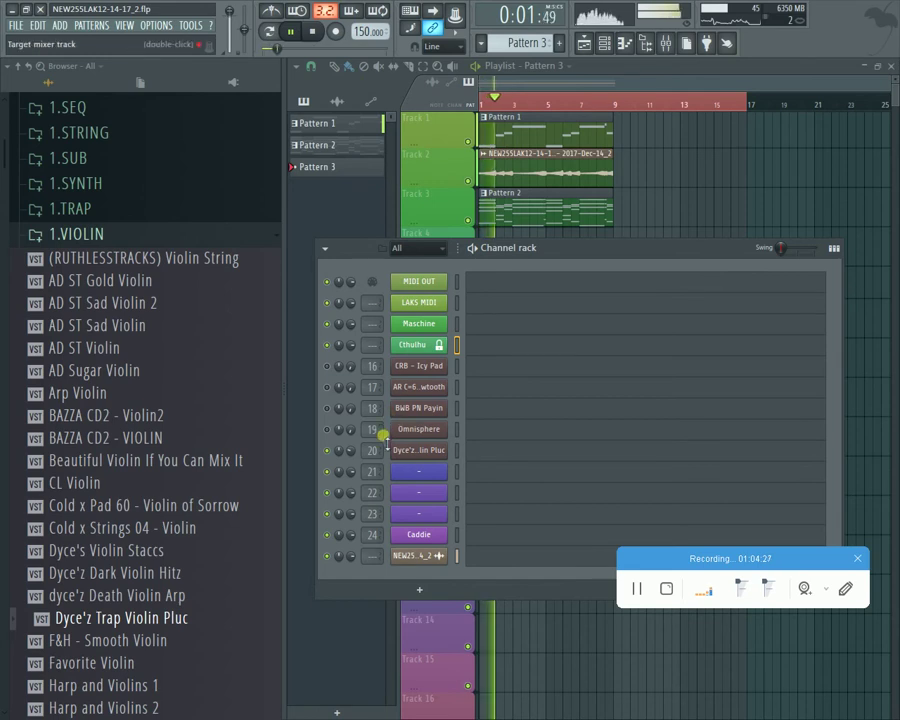
pyautogui.click(458, 452)
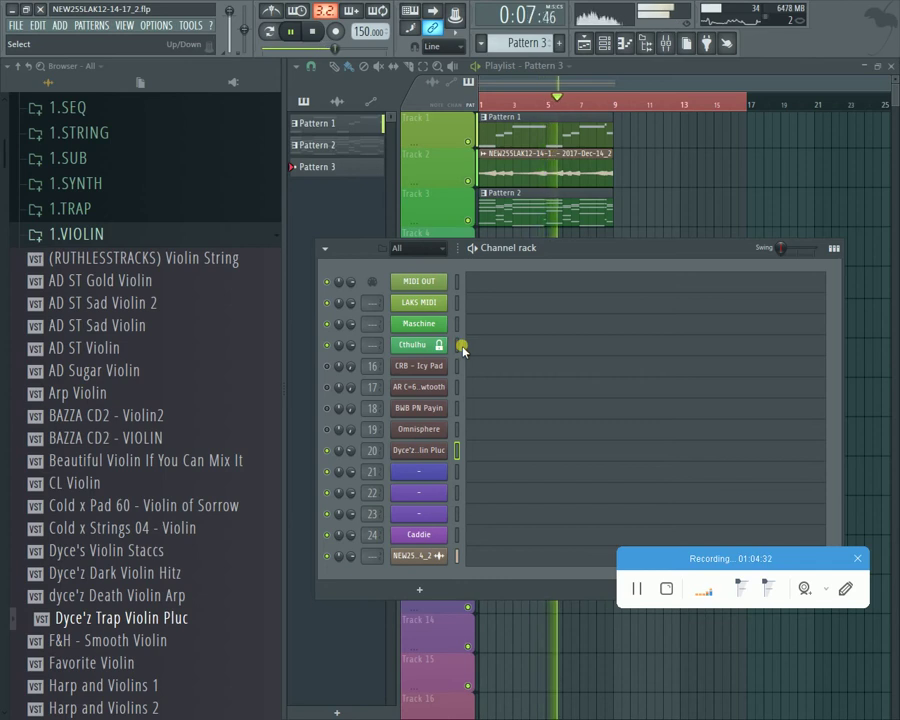
pyautogui.press('space')
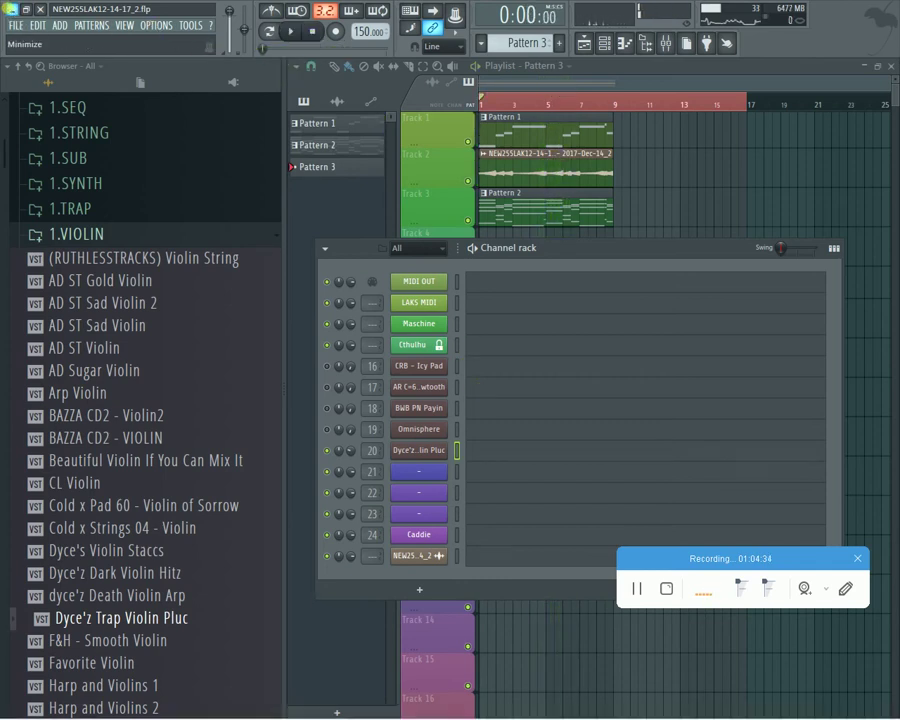
pyautogui.click(9, 9)
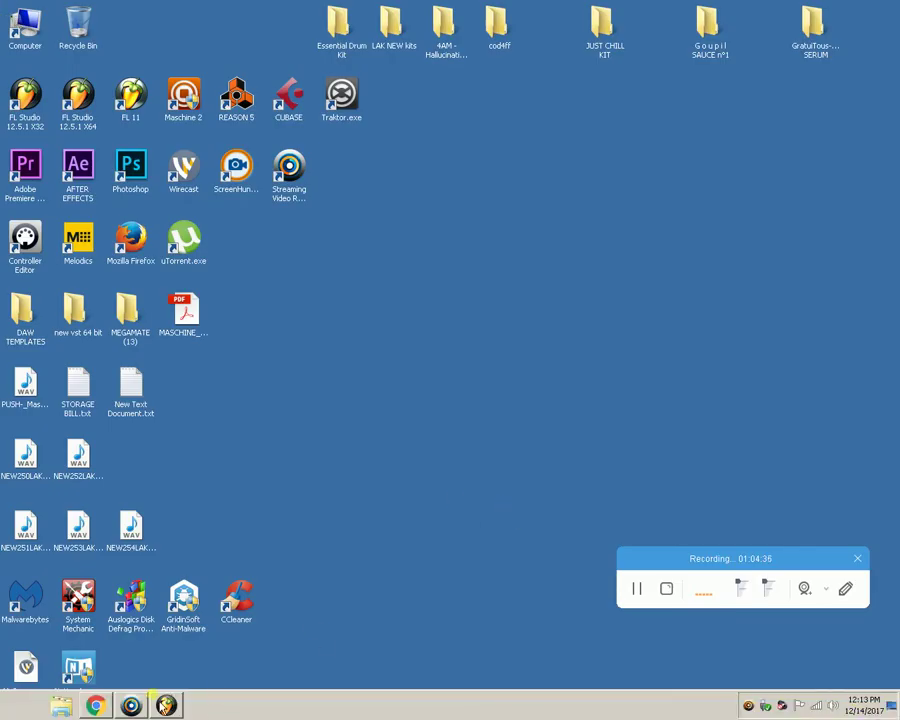
pyautogui.click(166, 706)
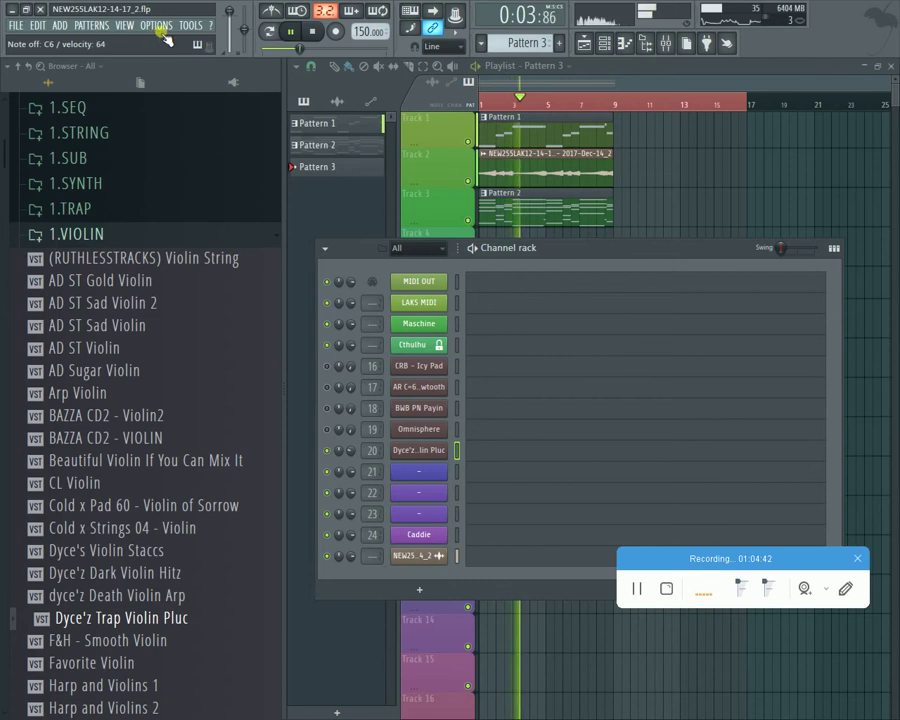
# Step: Release the Cthulhu channel from its Maschine MK3 Ctrl MIDI lock and select the Dyce'z Trap Violin Pluc channel
pyautogui.press('space')
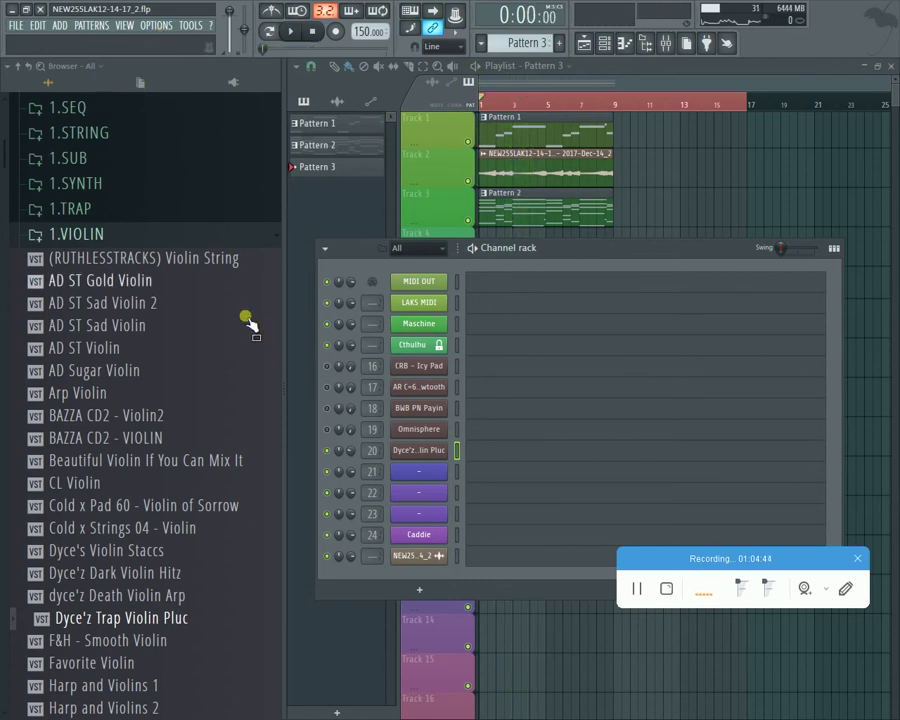
pyautogui.click(456, 453)
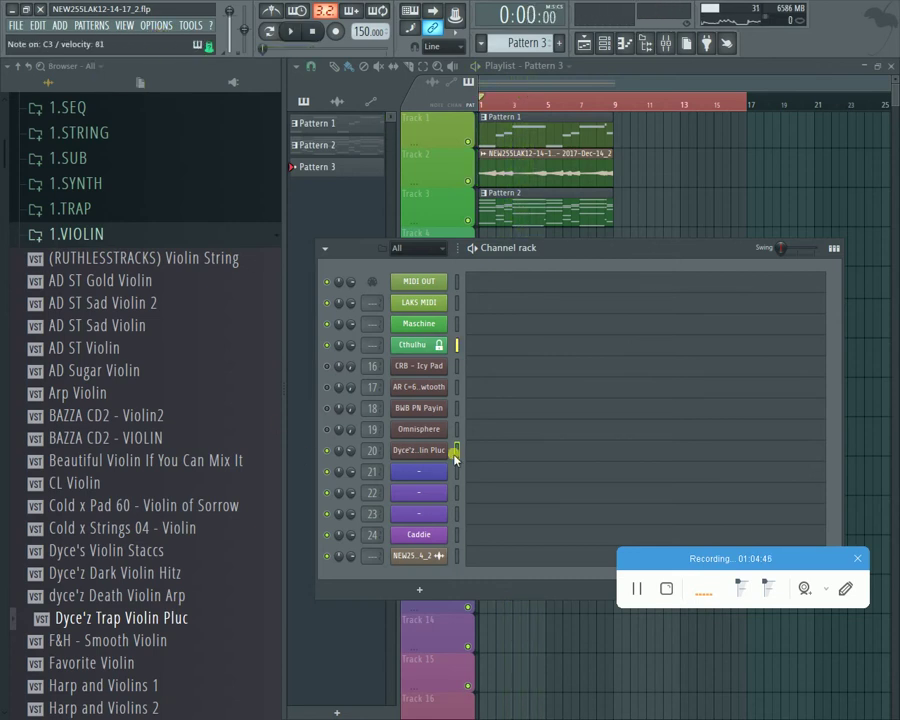
pyautogui.rightClick(437, 346)
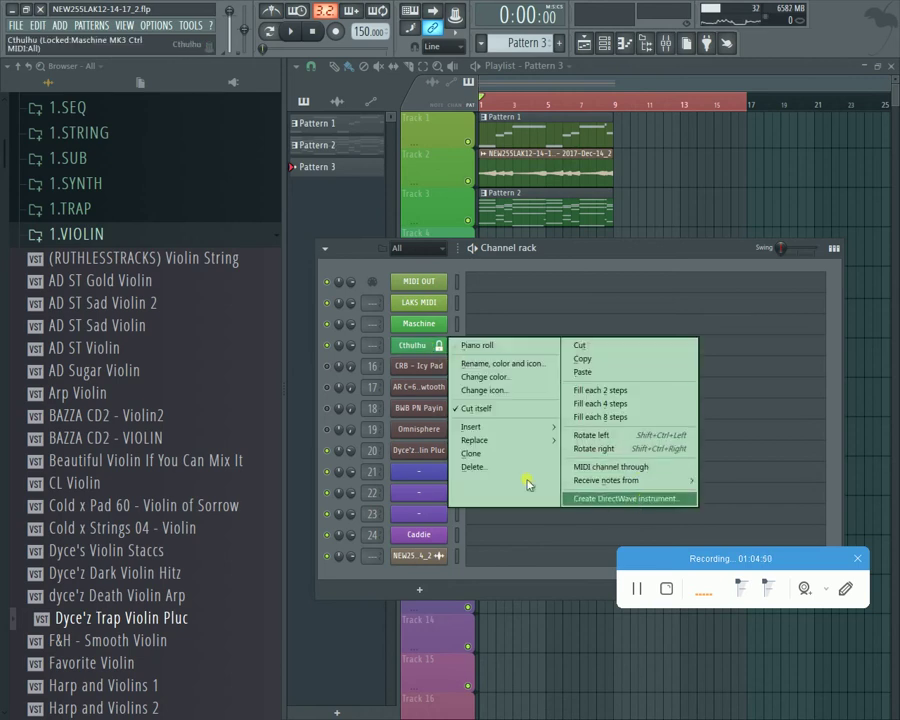
pyautogui.click(733, 484)
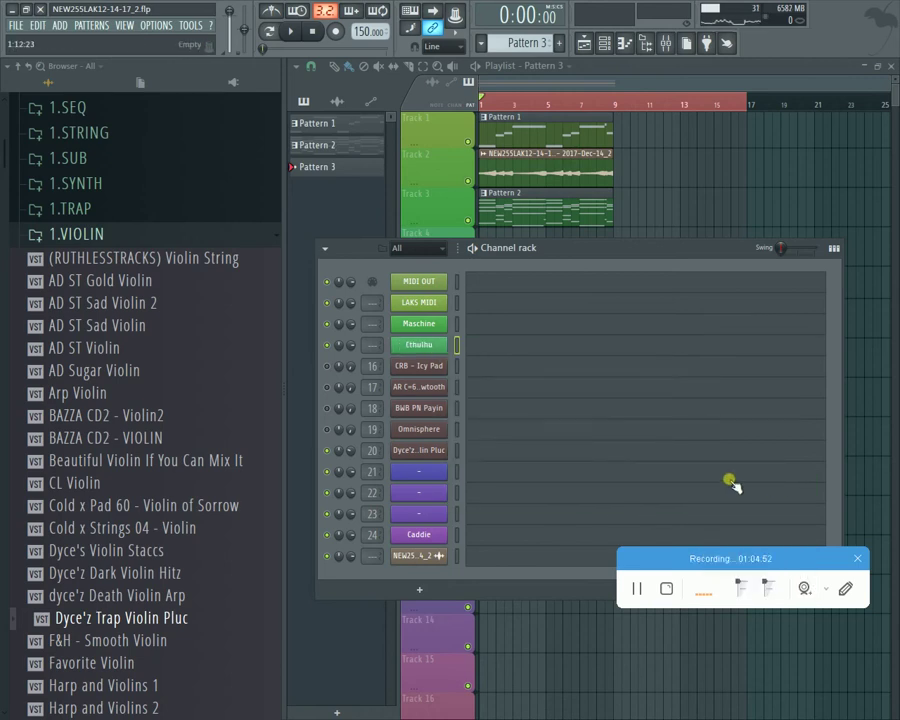
pyautogui.click(456, 451)
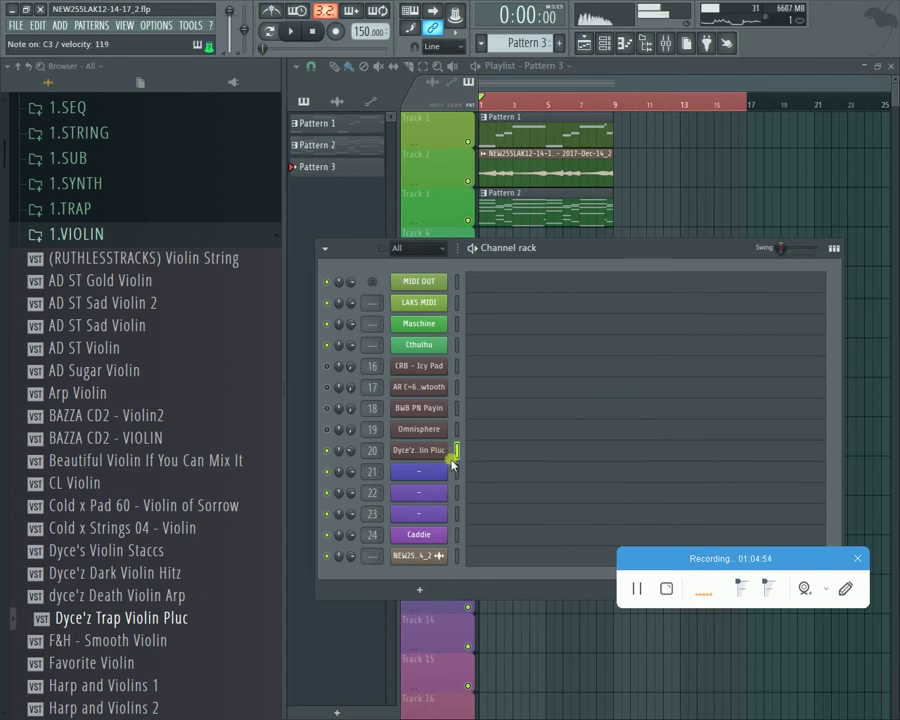
# Step: Set the Yamaha Steinberg USB ASIO driver's buffer size to 96 samples in the audio settings
pyautogui.click(425, 451)
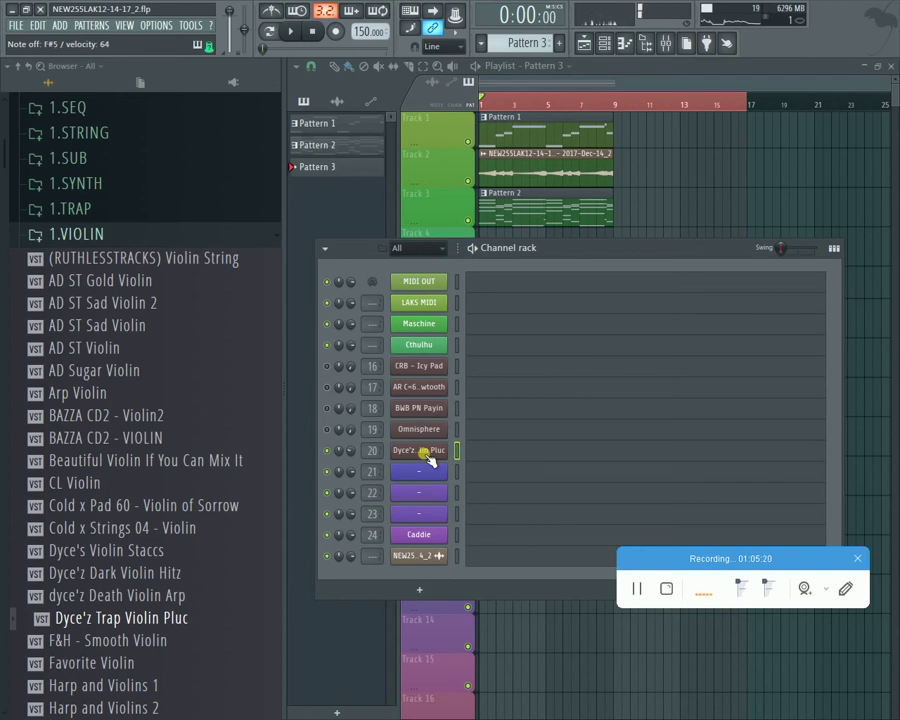
pyautogui.click(147, 22)
pyautogui.click(150, 56)
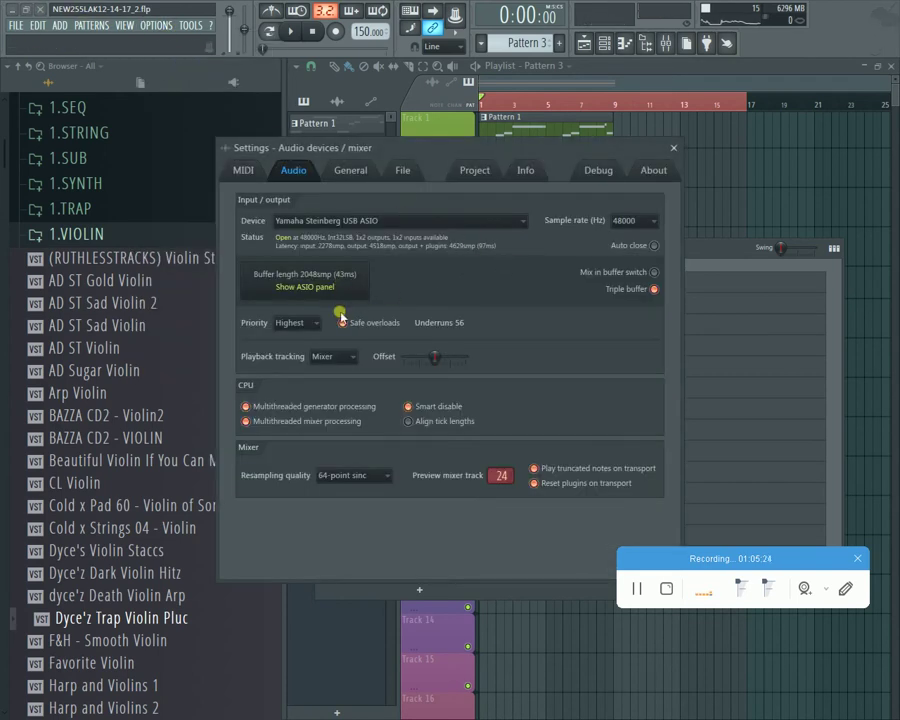
pyautogui.click(319, 288)
pyautogui.click(515, 362)
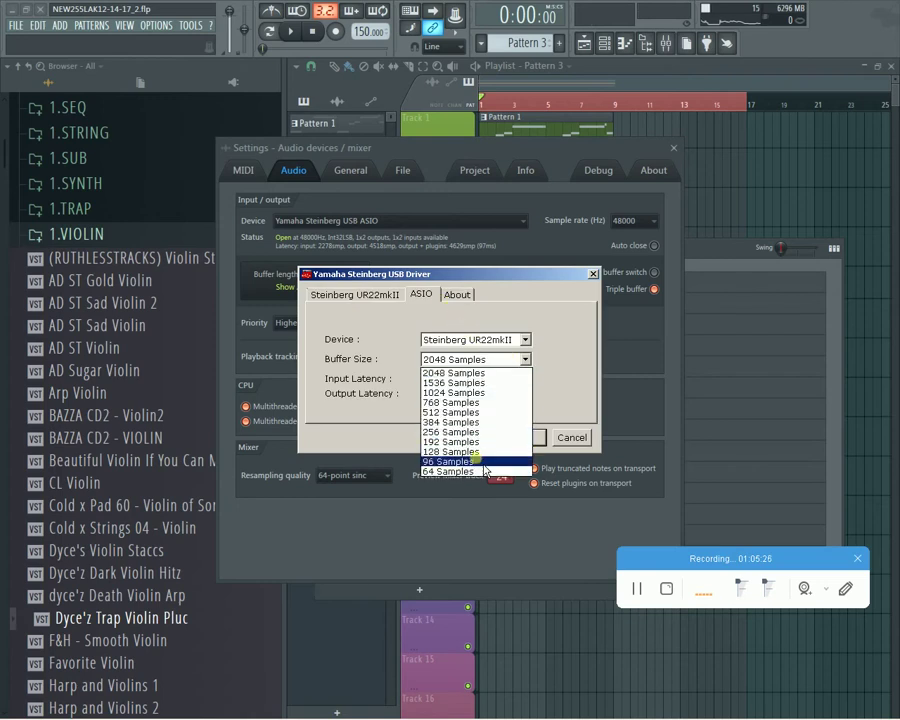
pyautogui.click(484, 460)
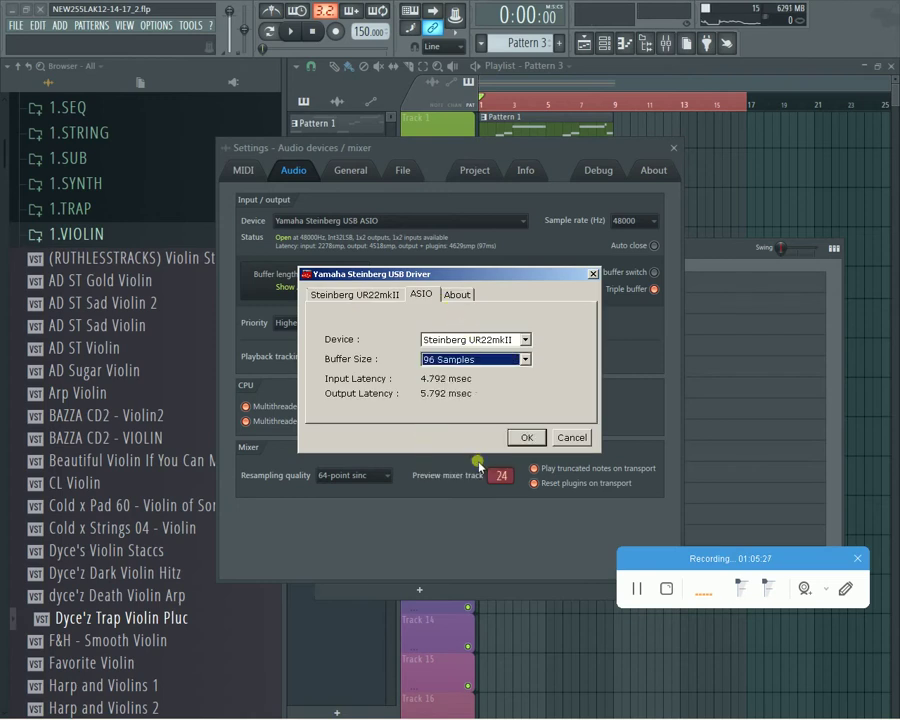
pyautogui.click(676, 149)
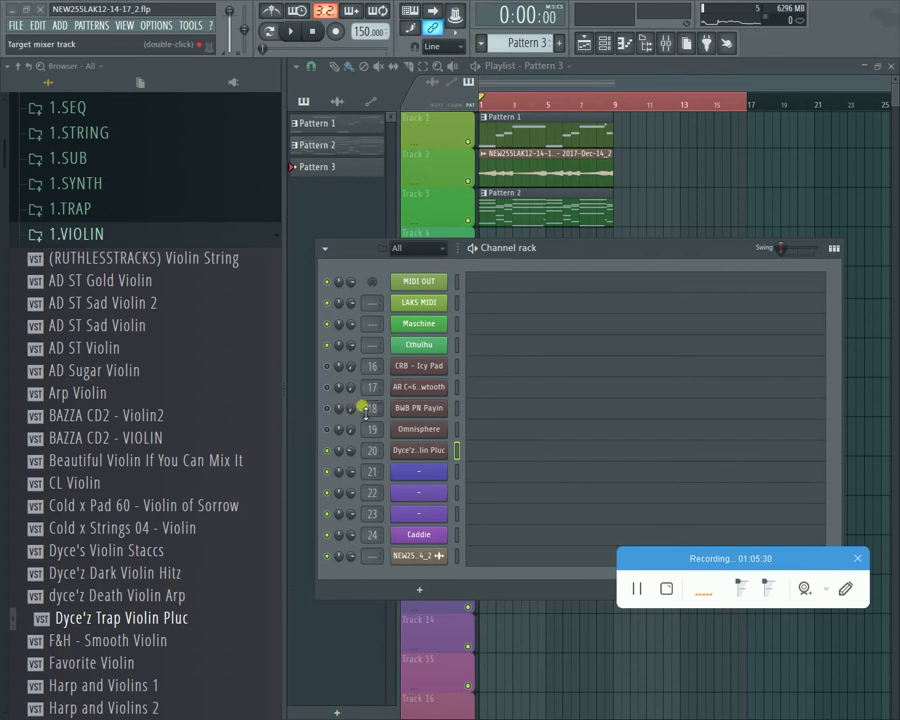
# Step: Mute the Cthulhu channel and rehearse the Dyce'z Trap Violin Pluc over repeated song playback
pyautogui.press('space')
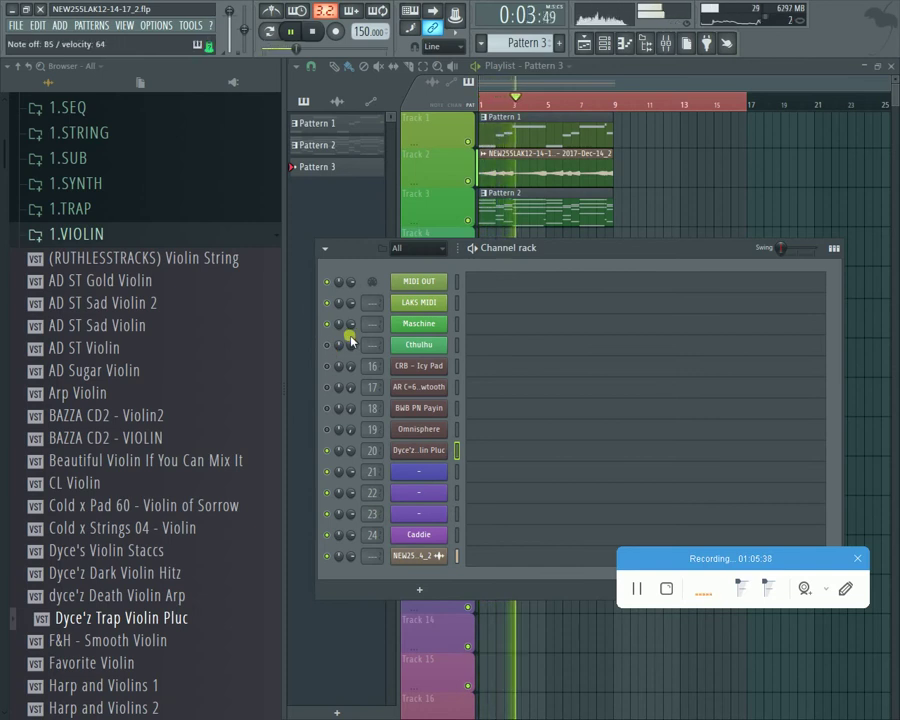
pyautogui.press('space')
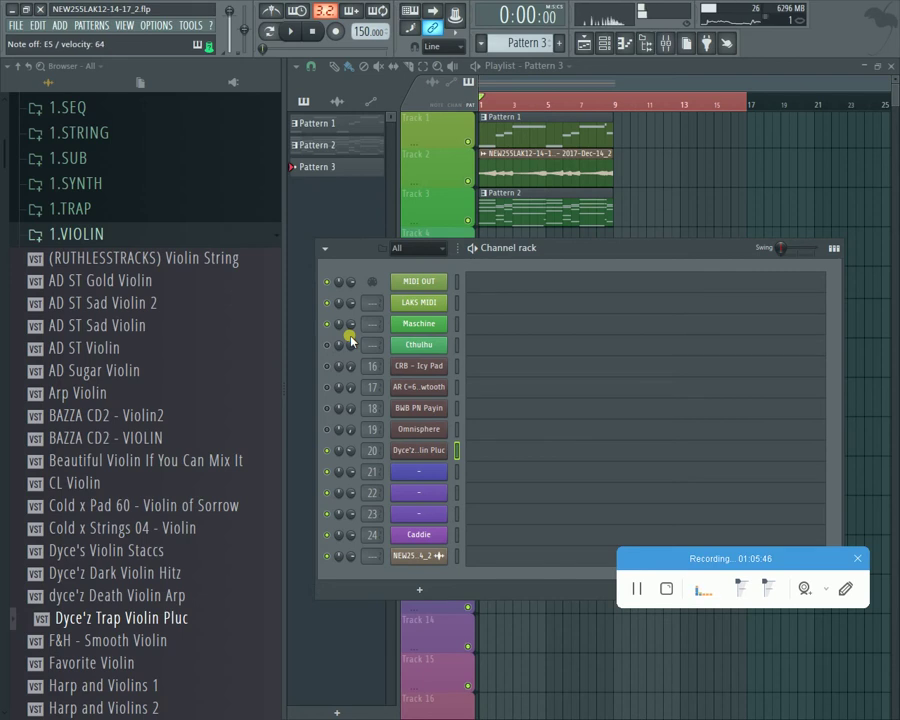
pyautogui.press('space')
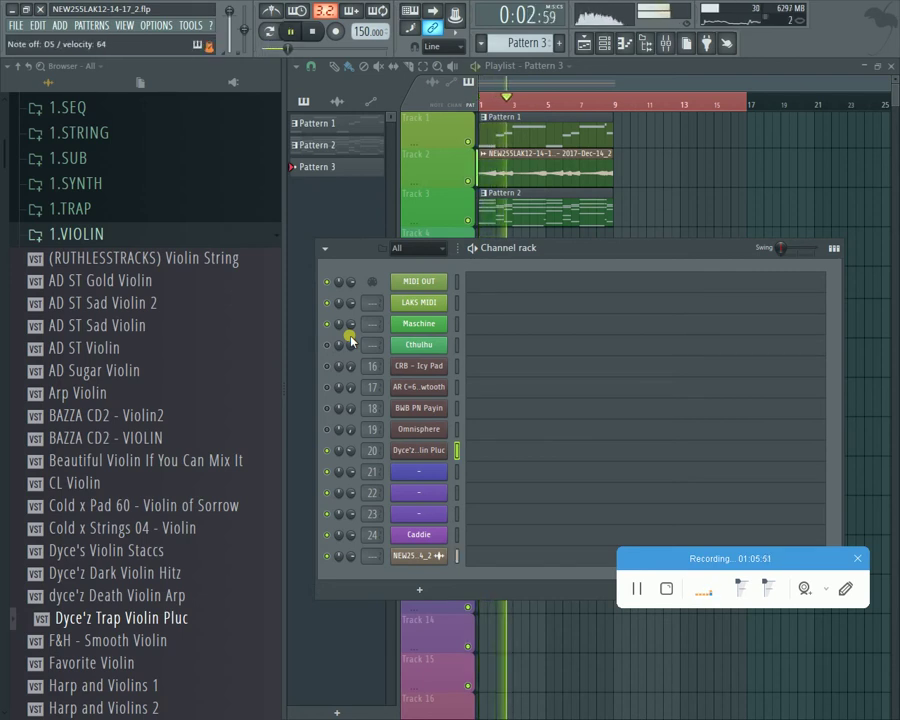
pyautogui.press('space')
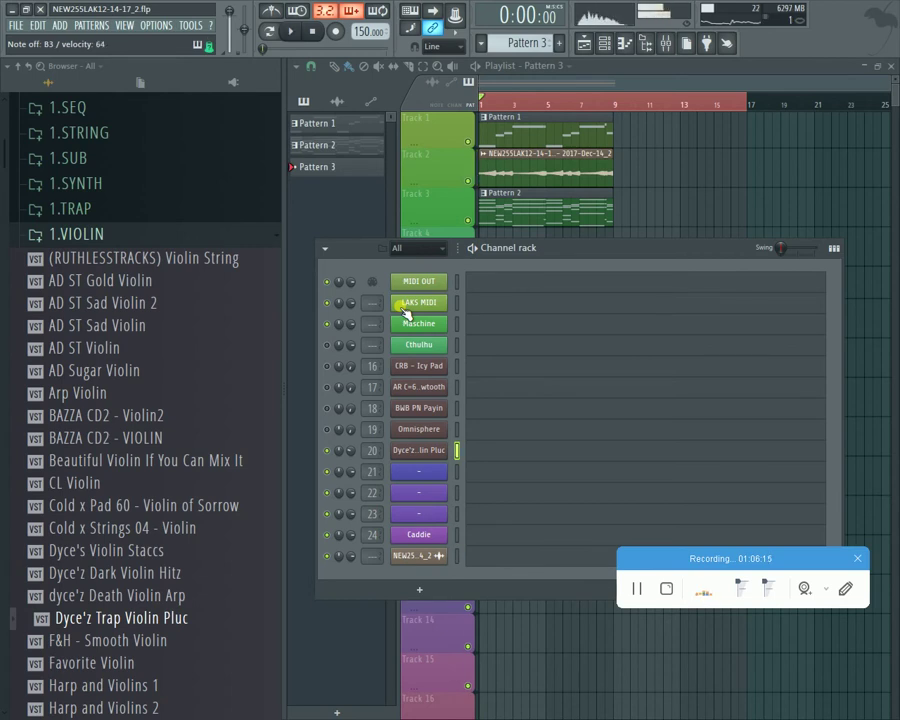
pyautogui.press('space')
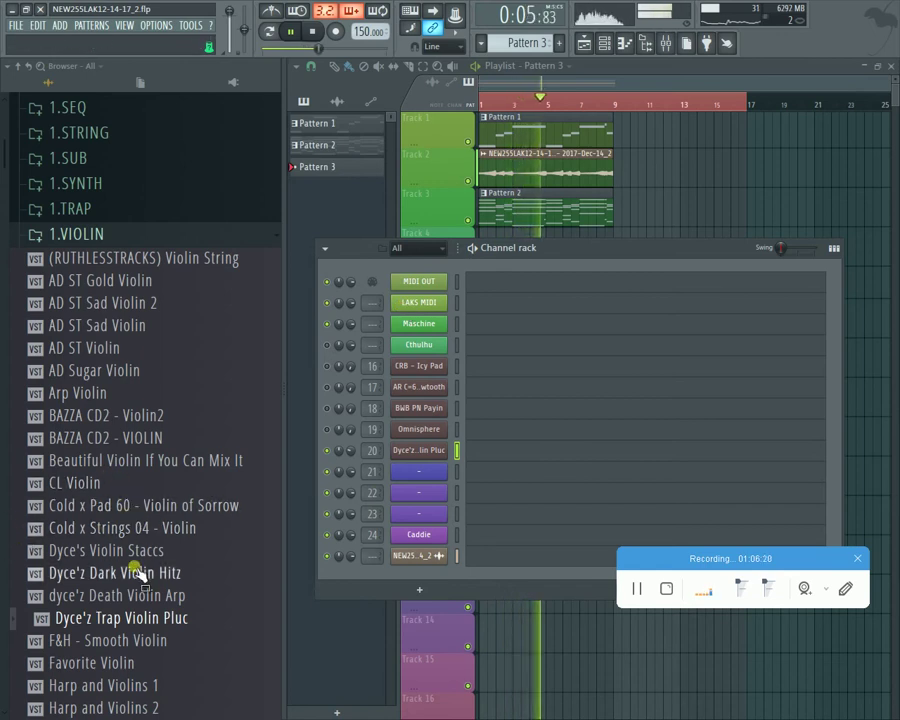
# Step: Replace the violin pluck on mixer track 20 with the RT - Zay Violin preset from the 1.VIOLIN folder
pyautogui.scroll(-10, 140, 575)
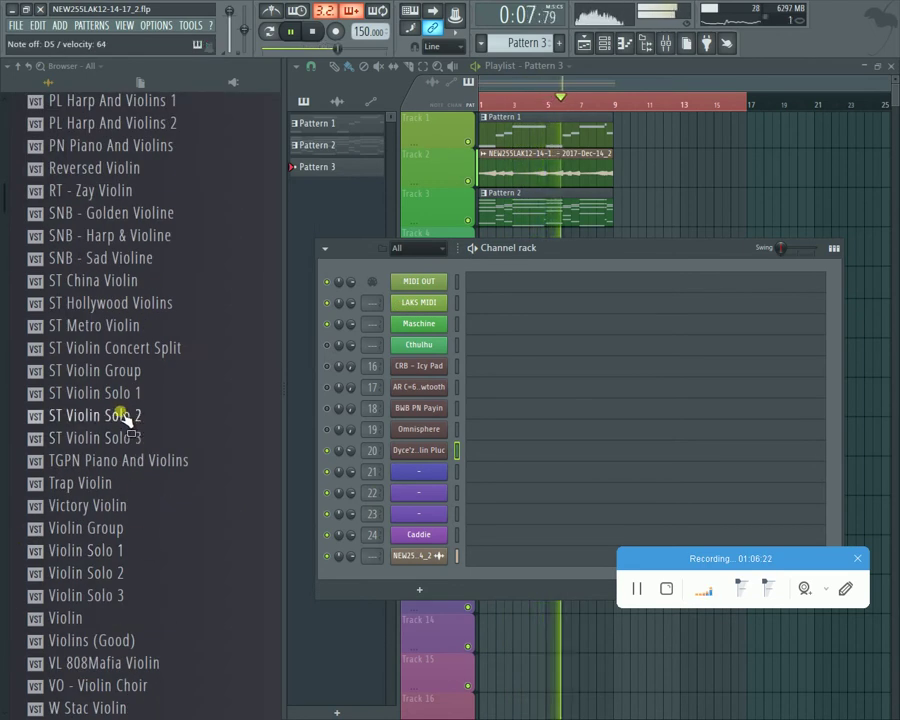
pyautogui.press('space')
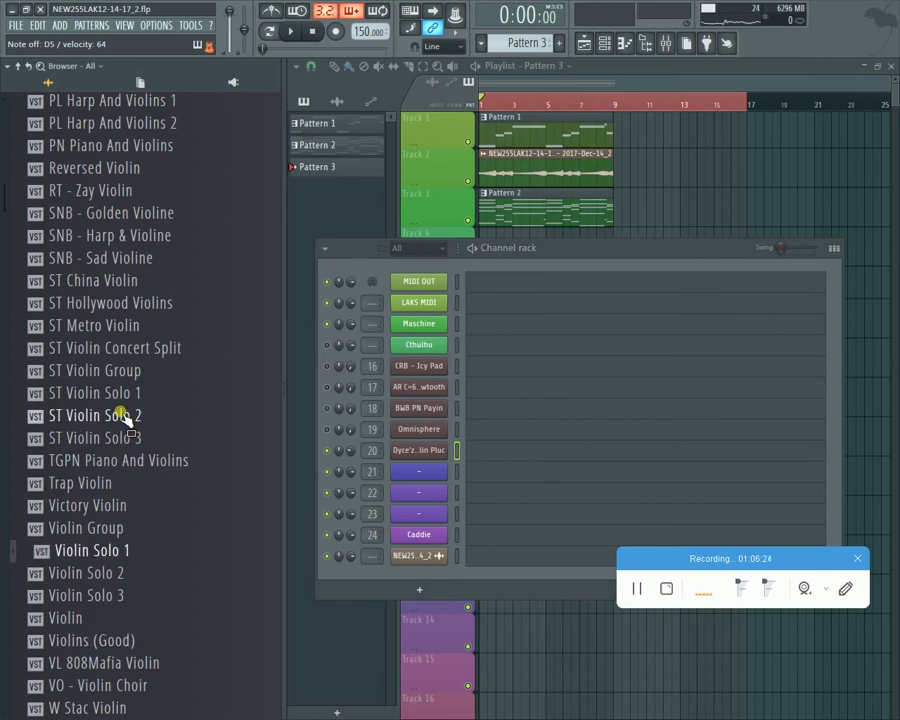
pyautogui.press('Down')
pyautogui.press('Down')
pyautogui.press('Down')
pyautogui.press('Down')
pyautogui.press('Down')
pyautogui.press('Down')
pyautogui.press('Down')
pyautogui.press('Down')
pyautogui.press('Up')
pyautogui.press('Up')
pyautogui.press('Up')
pyautogui.press('Up')
pyautogui.press('Up')
pyautogui.press('Up')
pyautogui.press('Up')
pyautogui.press('Up')
pyautogui.press('Up')
pyautogui.press('Up')
pyautogui.press('Up')
pyautogui.press('Up')
pyautogui.press('Up')
pyautogui.press('Up')
pyautogui.press('Up')
pyautogui.press('Up')
pyautogui.press('Up')
pyautogui.press('Up')
pyautogui.press('Up')
pyautogui.press('Up')
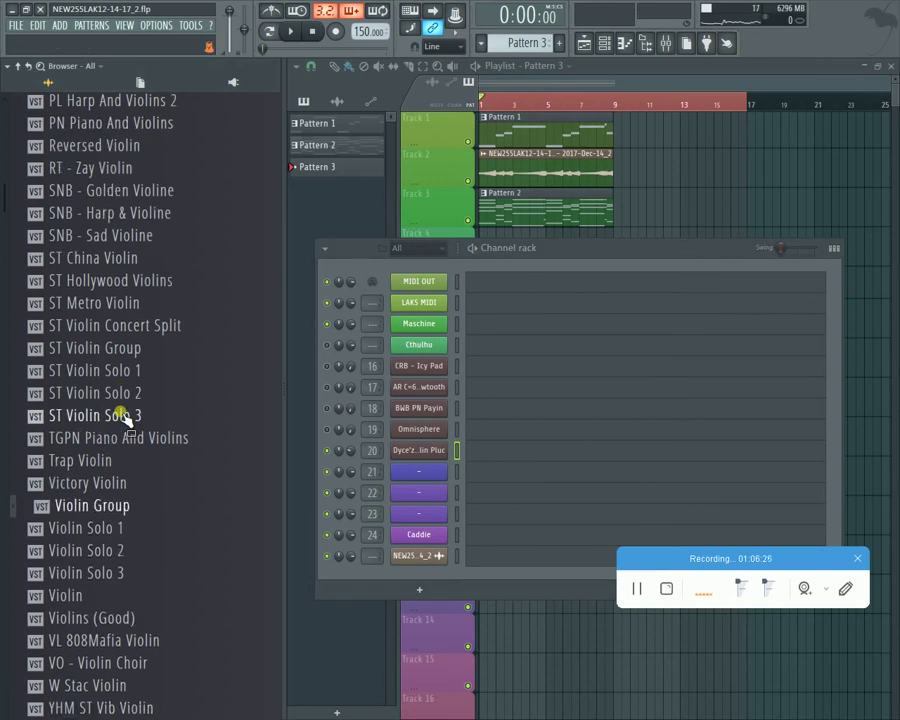
pyautogui.press('Up')
pyautogui.press('Up')
pyautogui.press('Up')
pyautogui.press('Up')
pyautogui.press('Up')
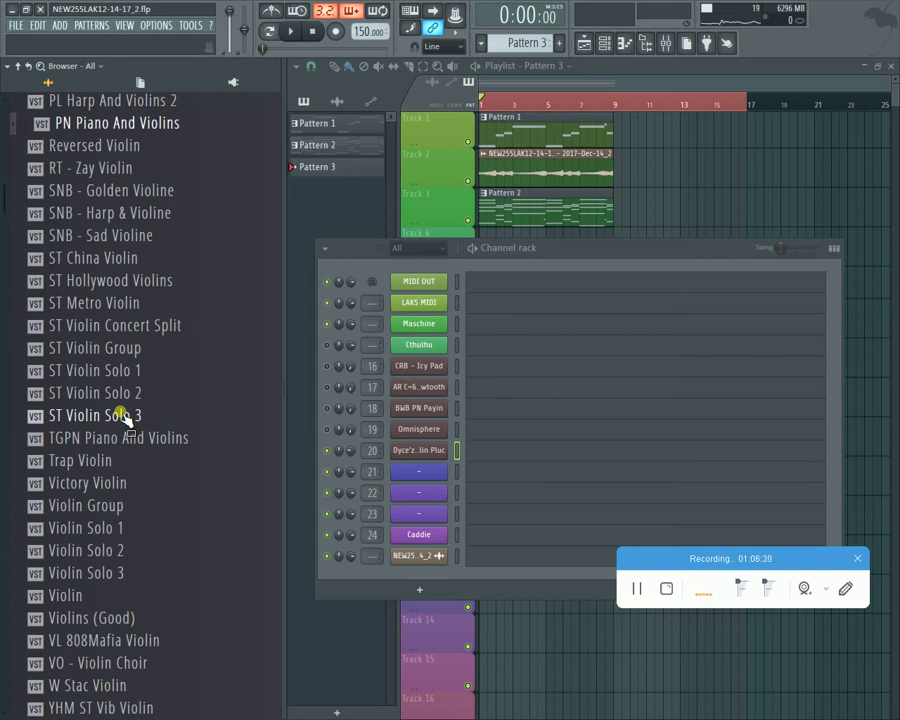
pyautogui.press('Down')
pyautogui.press('Down')
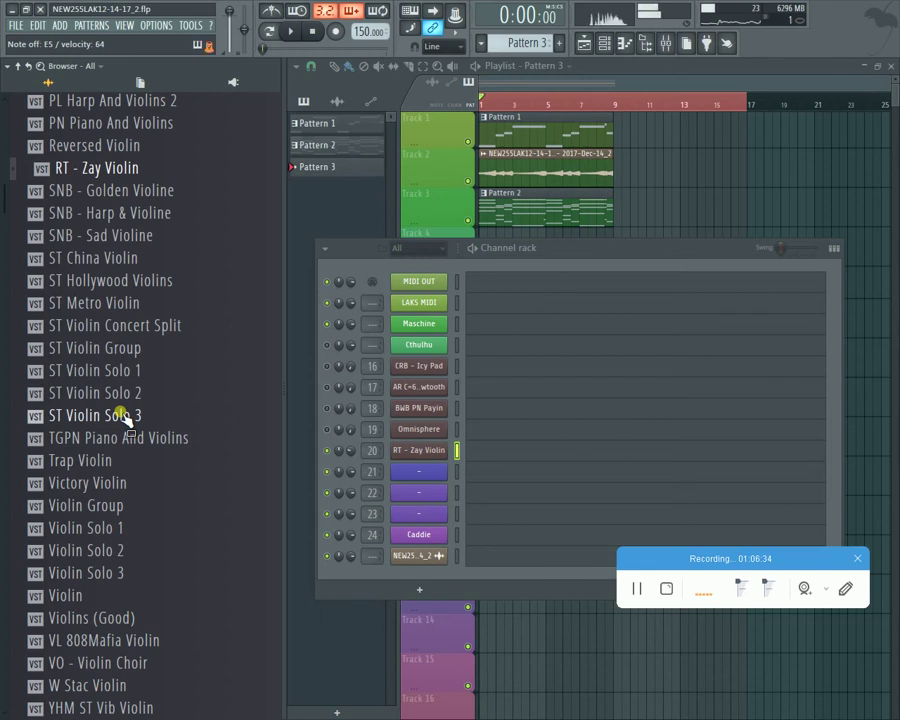
# Step: Rehearse a melody with RT - Zay Violin over repeated playback of the song
pyautogui.press('space')
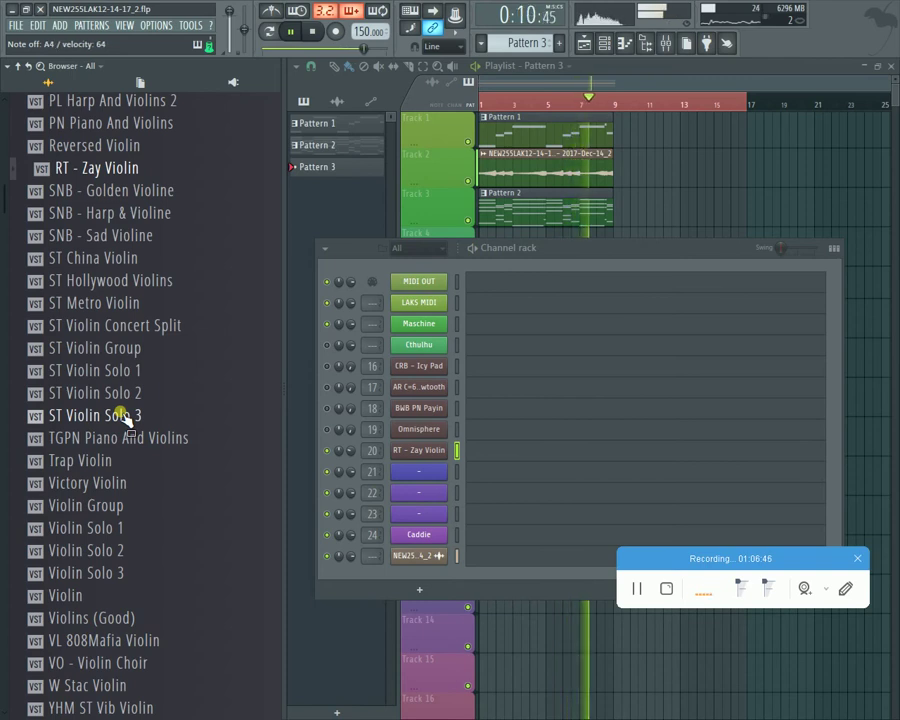
pyautogui.press('space')
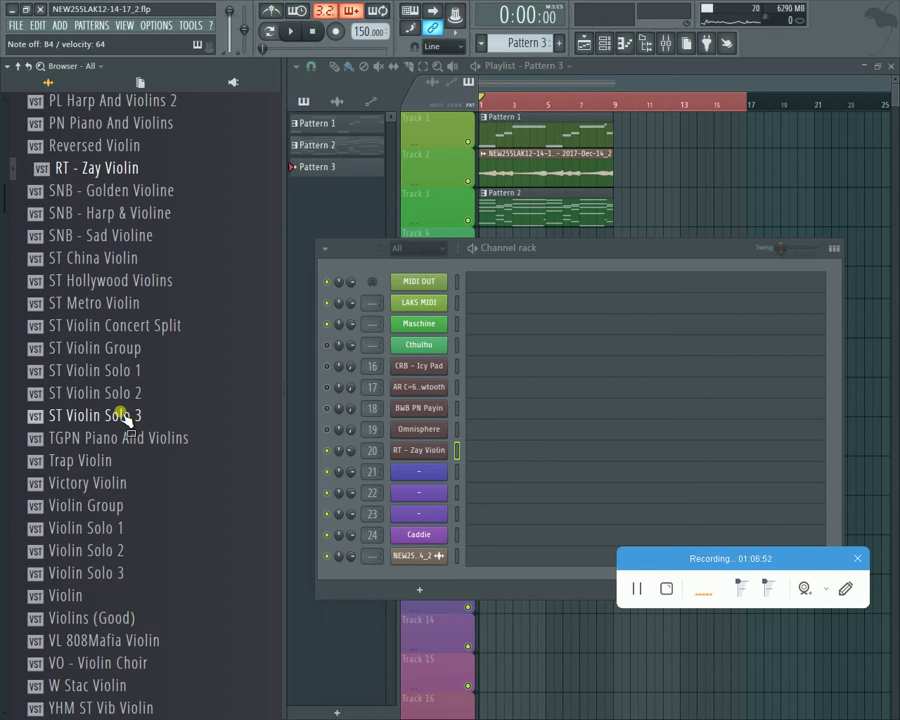
pyautogui.press('space')
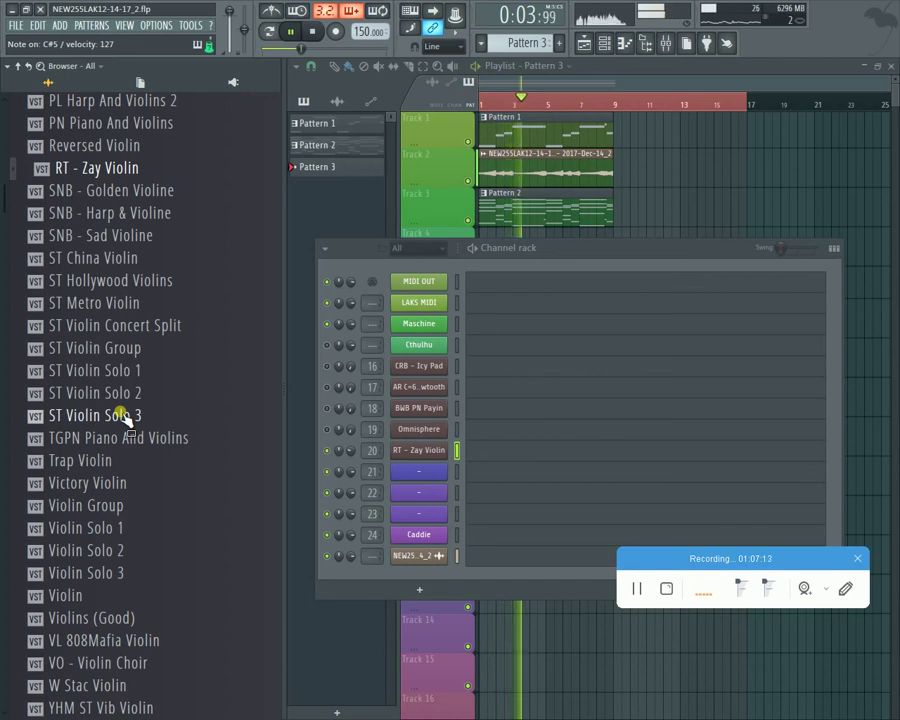
pyautogui.press('space')
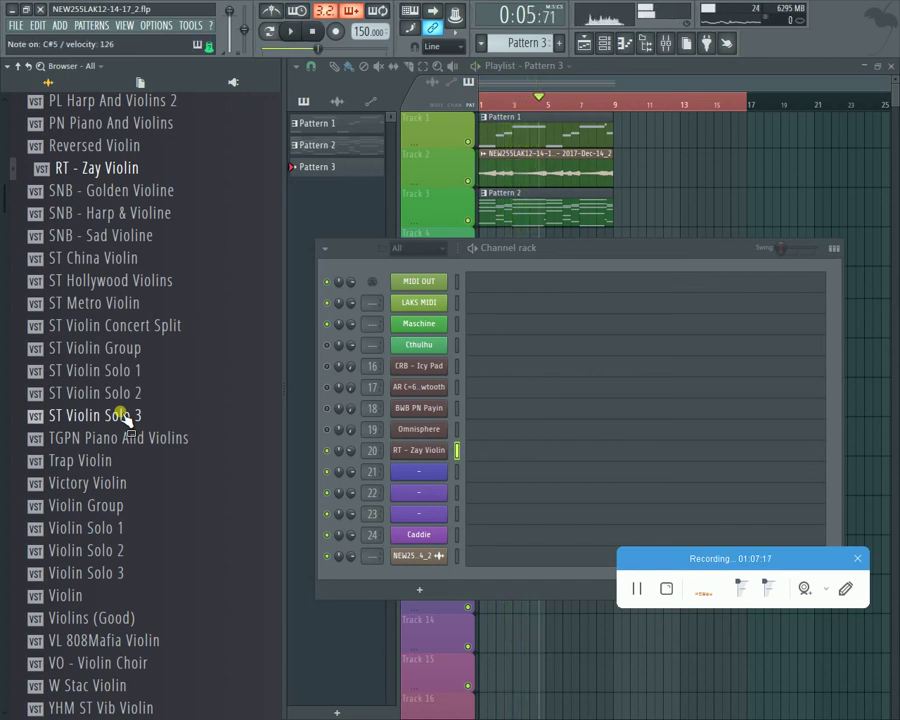
pyautogui.press('space')
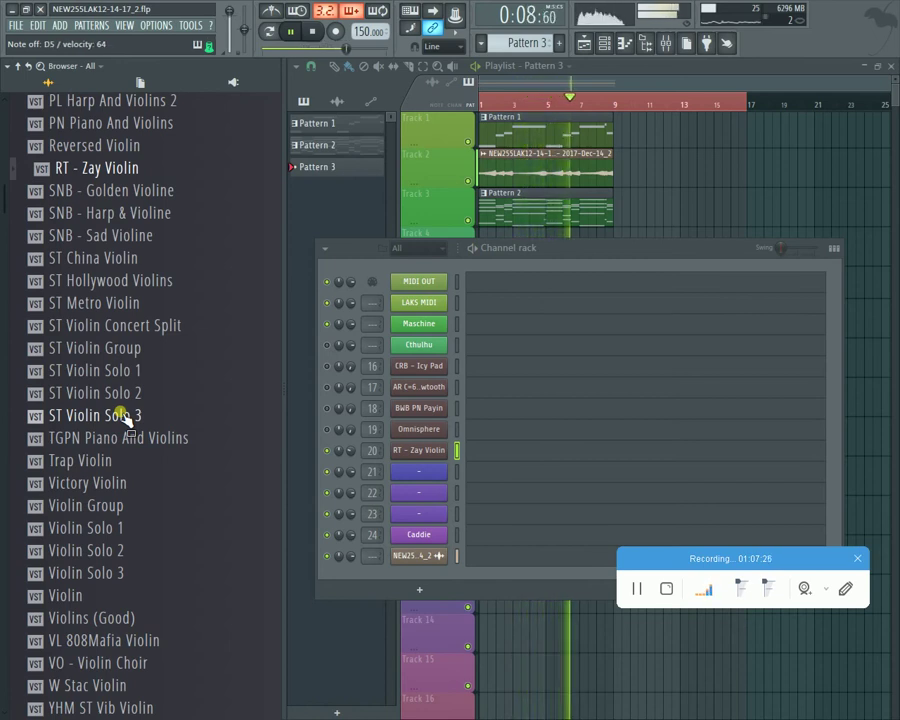
pyautogui.press('space')
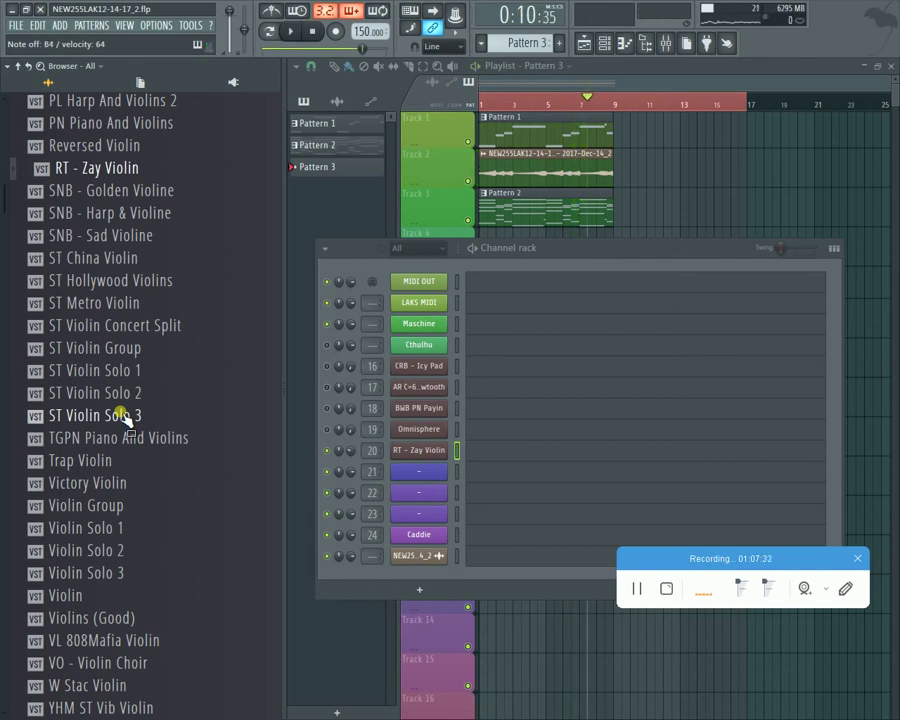
# Step: Try to record violin notes into Pattern 3 over the song, undoing each take
pyautogui.press('space')
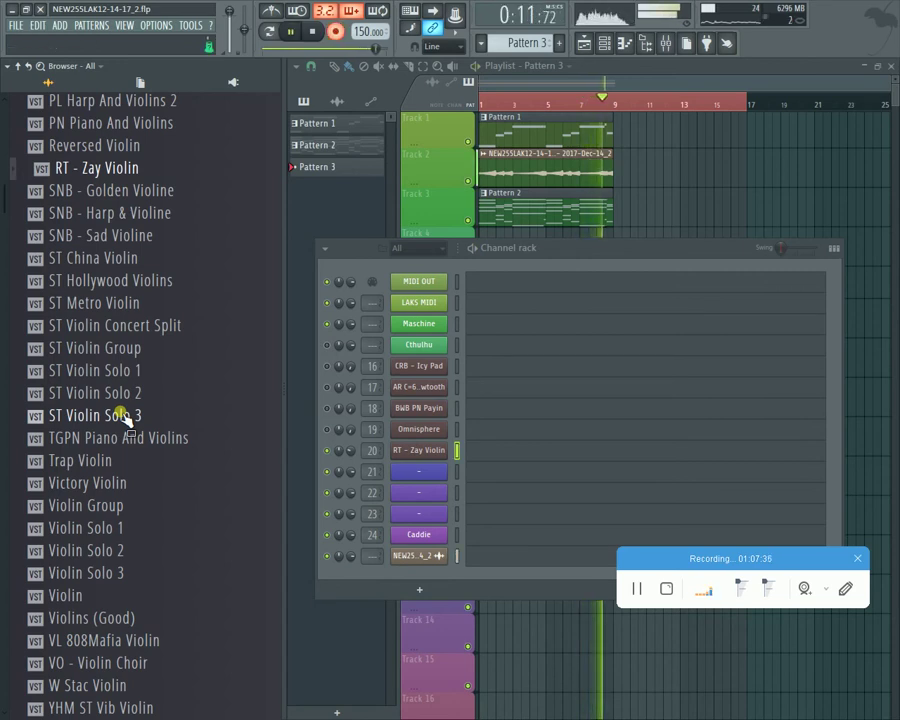
pyautogui.press('space')
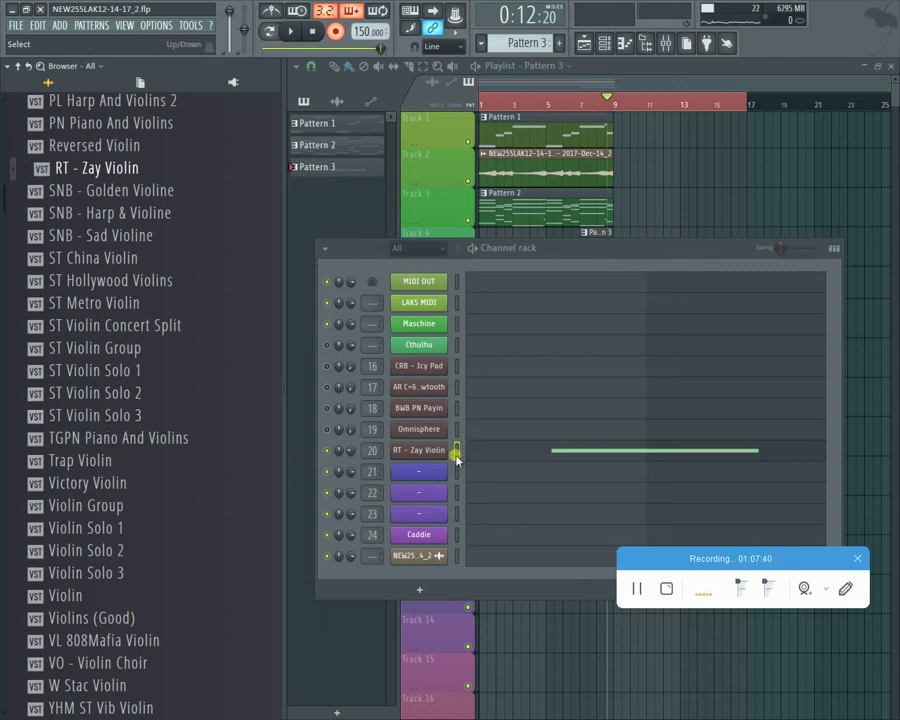
pyautogui.hotkey('ctrl', 'z')
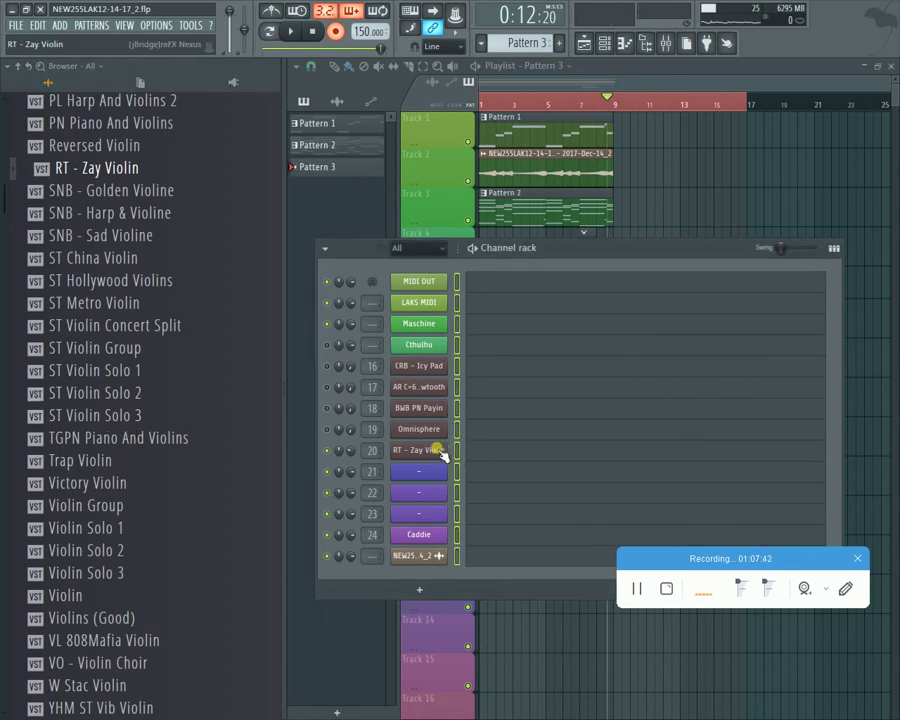
pyautogui.press('space')
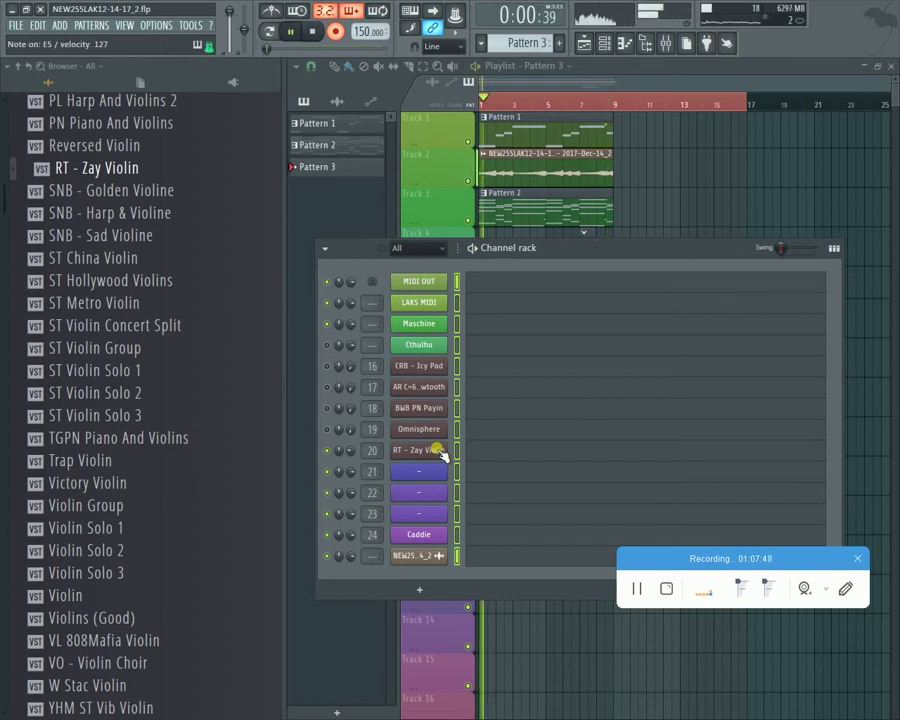
pyautogui.press('space')
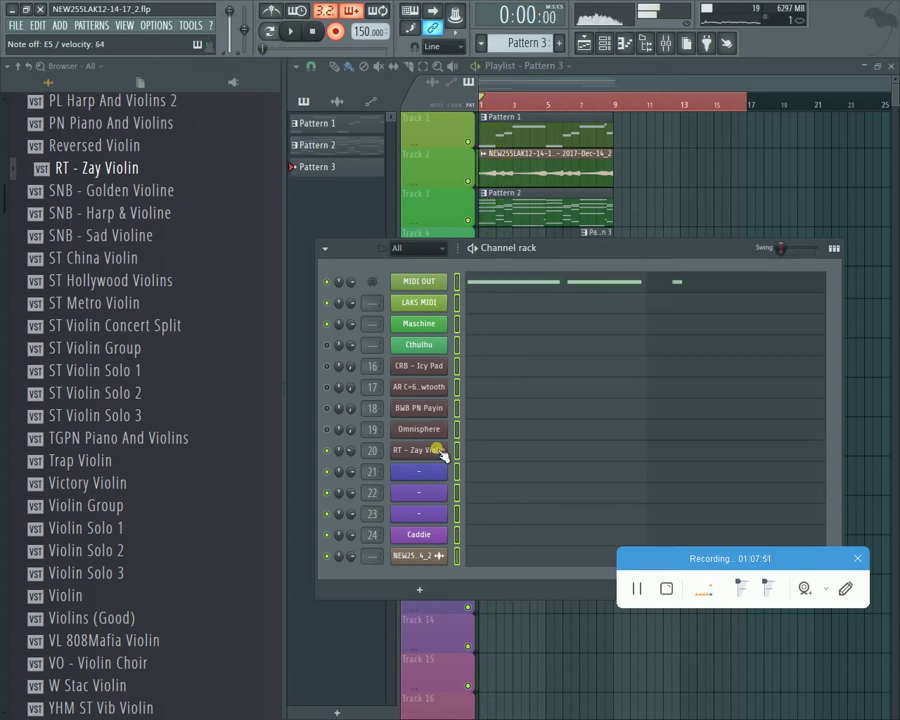
pyautogui.hotkey('ctrl', 'z')
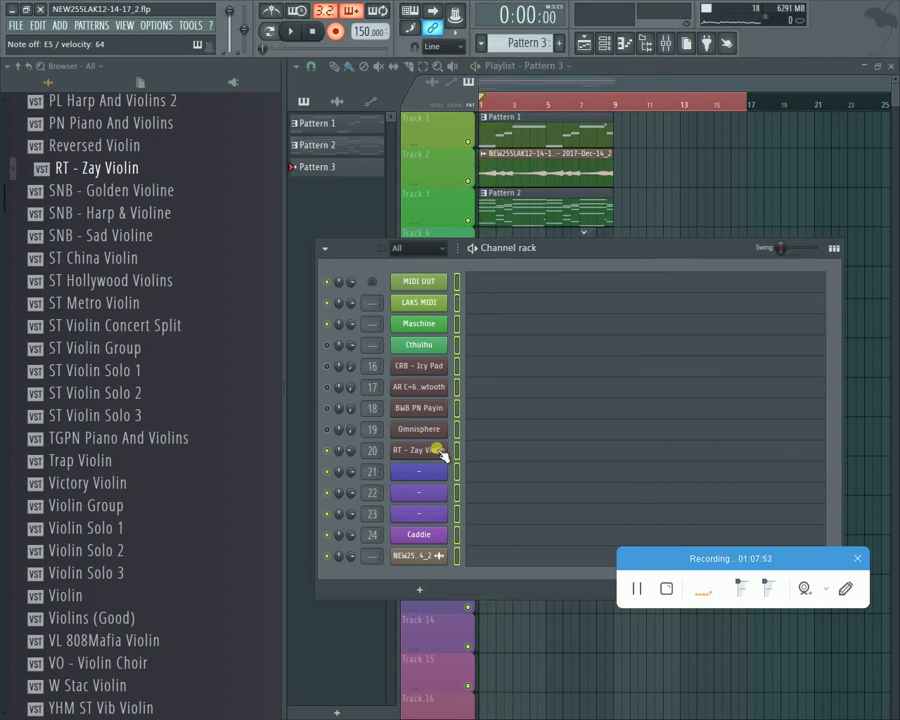
# Step: Select only the RT - Zay Violin channel, try recording its melody over the song, and undo the take
pyautogui.click(459, 451)
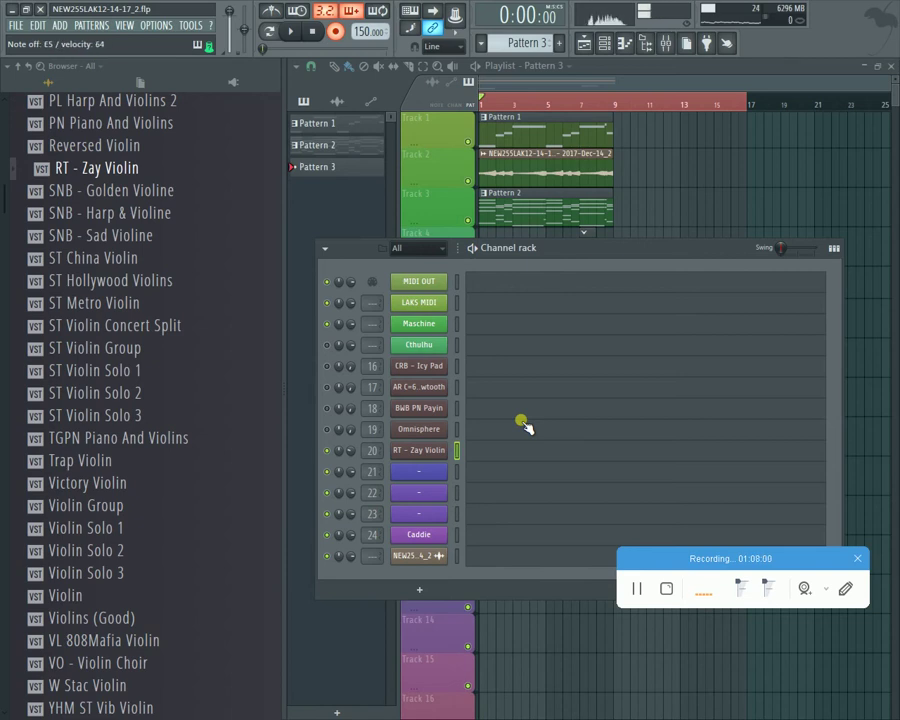
pyautogui.press('space')
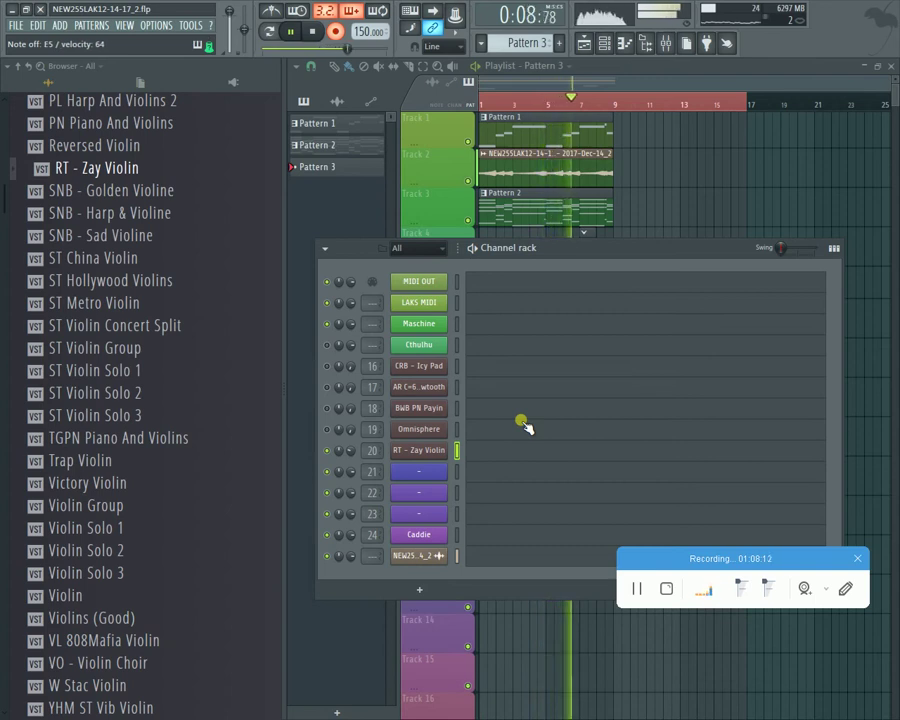
pyautogui.press('space')
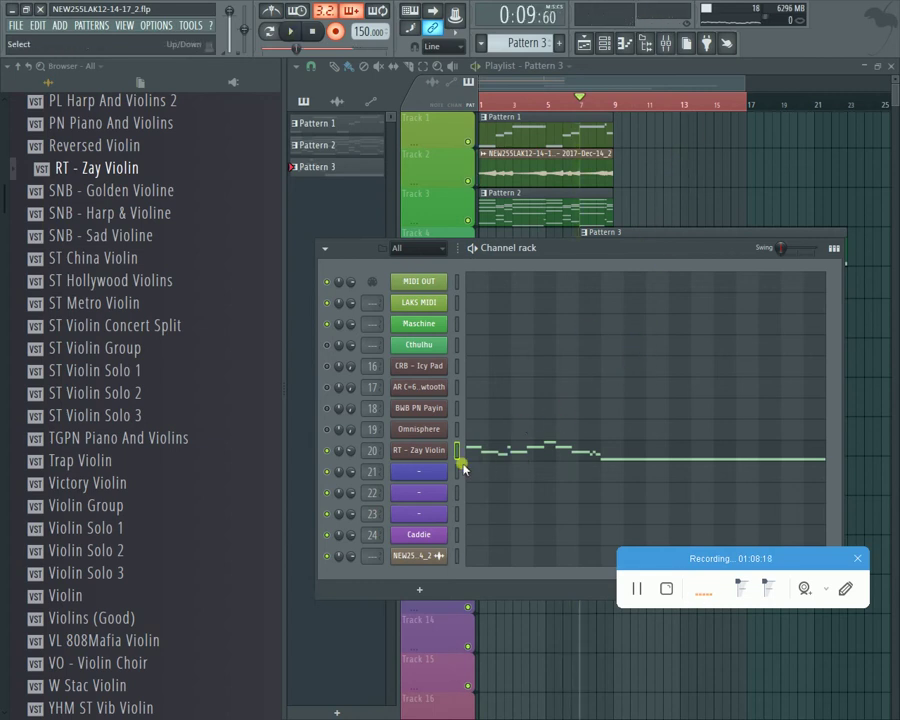
pyautogui.hotkey('ctrl', 'z')
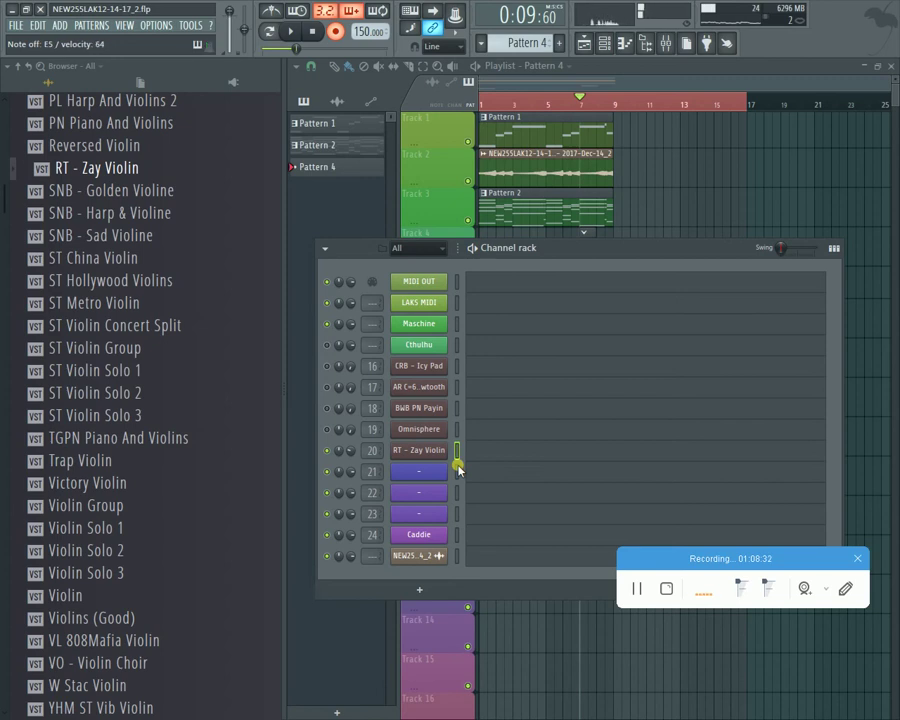
# Step: Try another RT - Zay Violin recording from about bar 7, undo it, and replay that passage with recording off
pyautogui.press('r')
pyautogui.press('space')
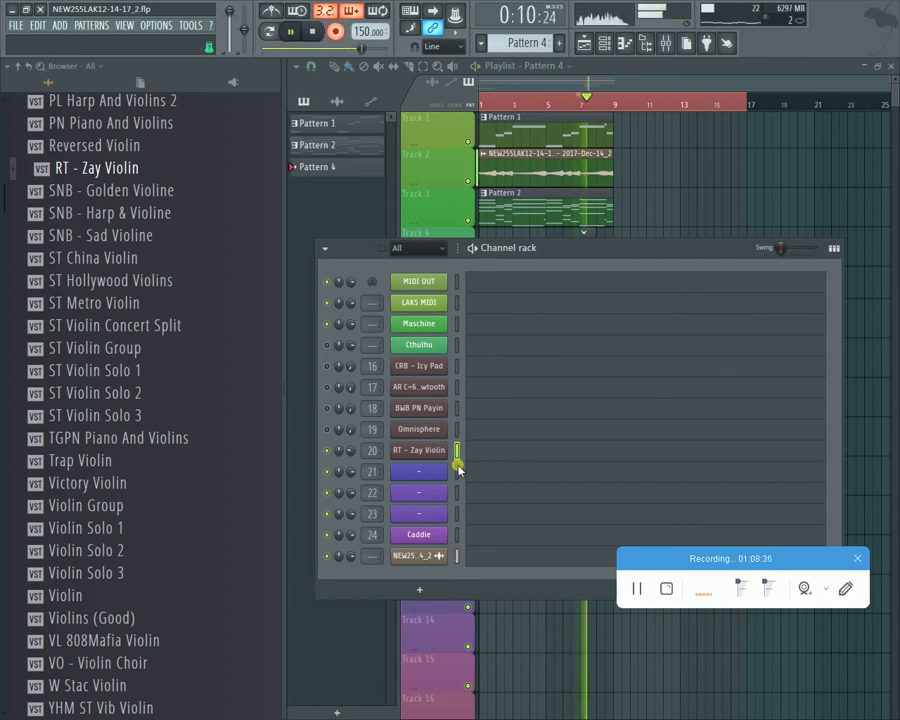
pyautogui.press('space')
pyautogui.hotkey('ctrl', 'z')
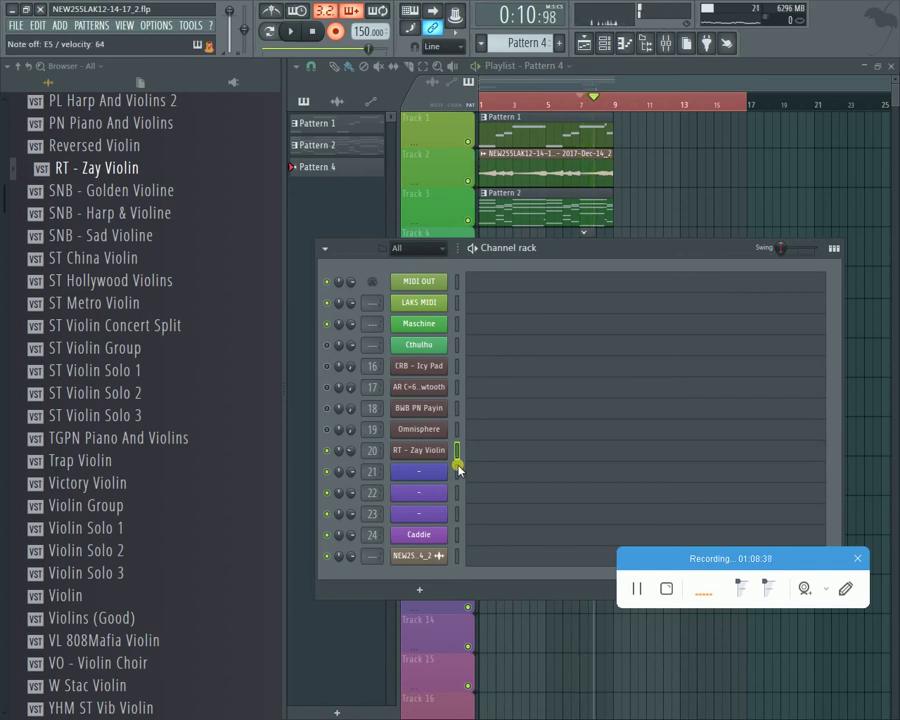
pyautogui.press('space')
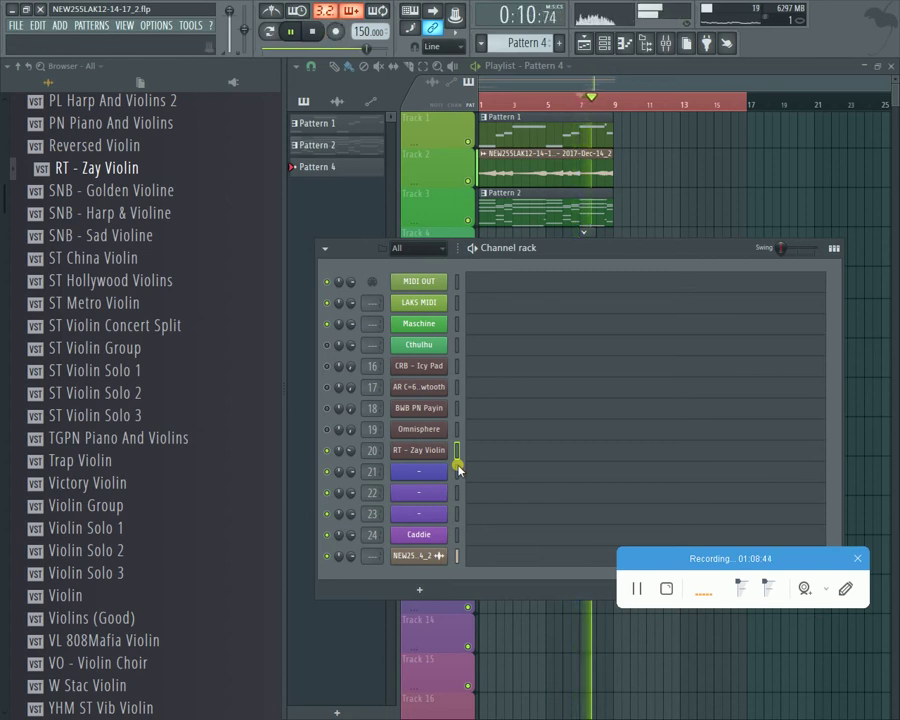
pyautogui.press('space')
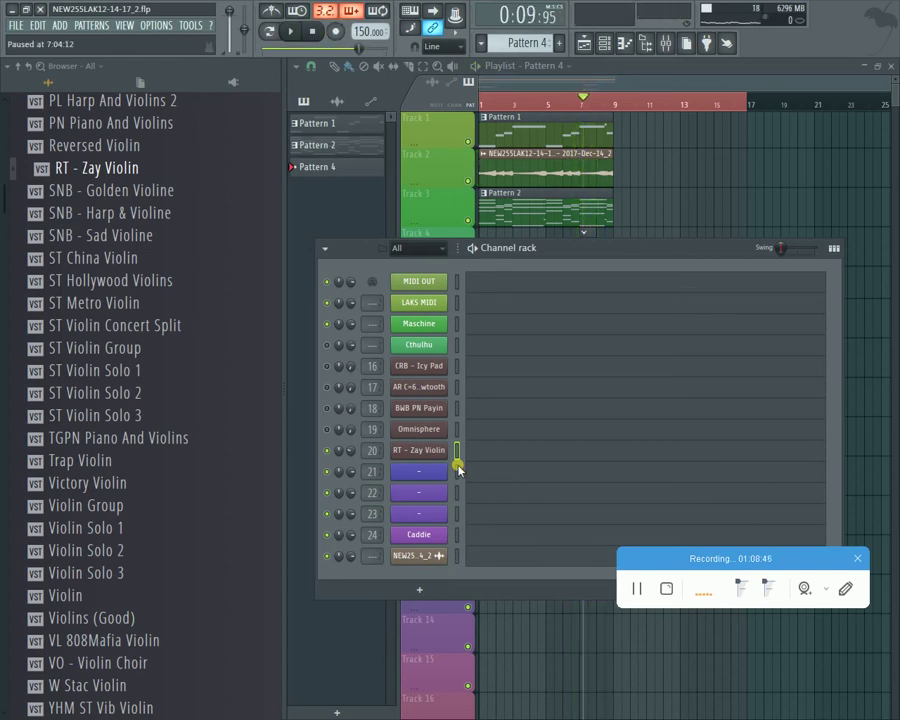
# Step: Replay the song passage from about bar 7 with recording off
pyautogui.press('space')
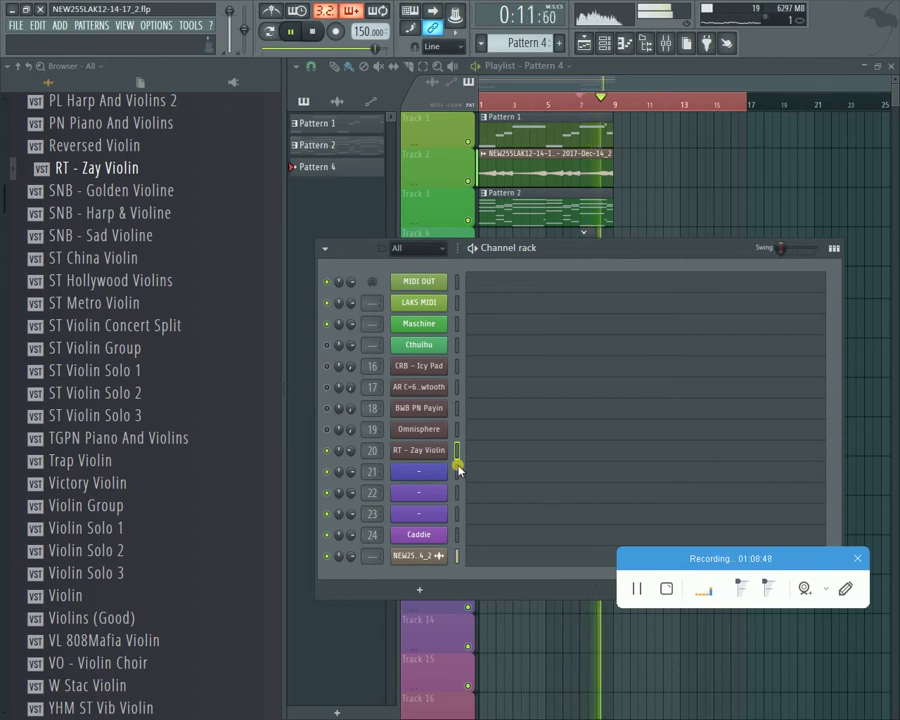
pyautogui.press('space')
pyautogui.press('space')
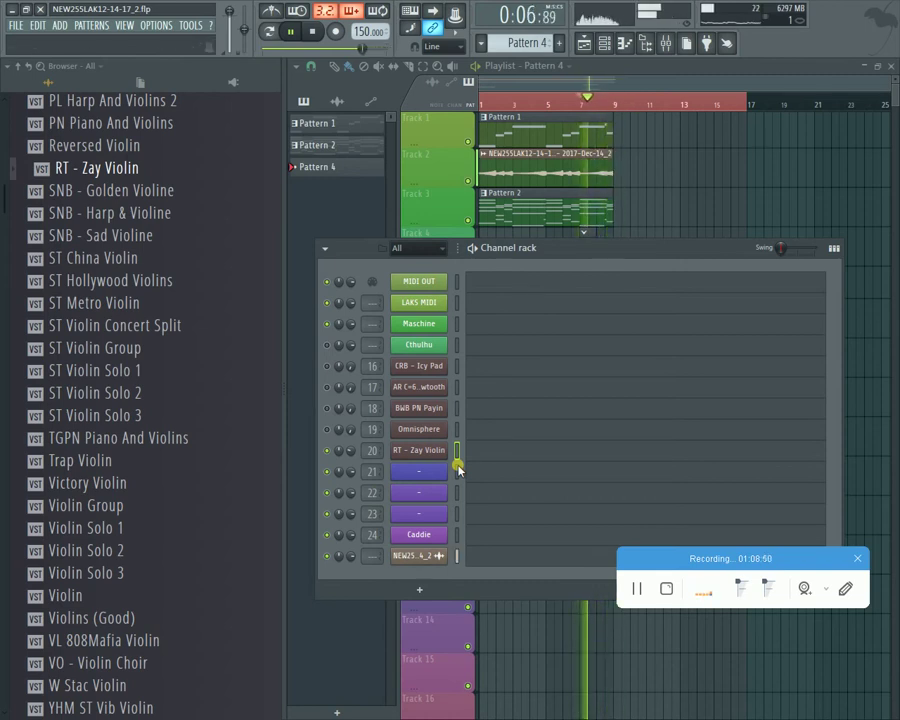
pyautogui.press('space')
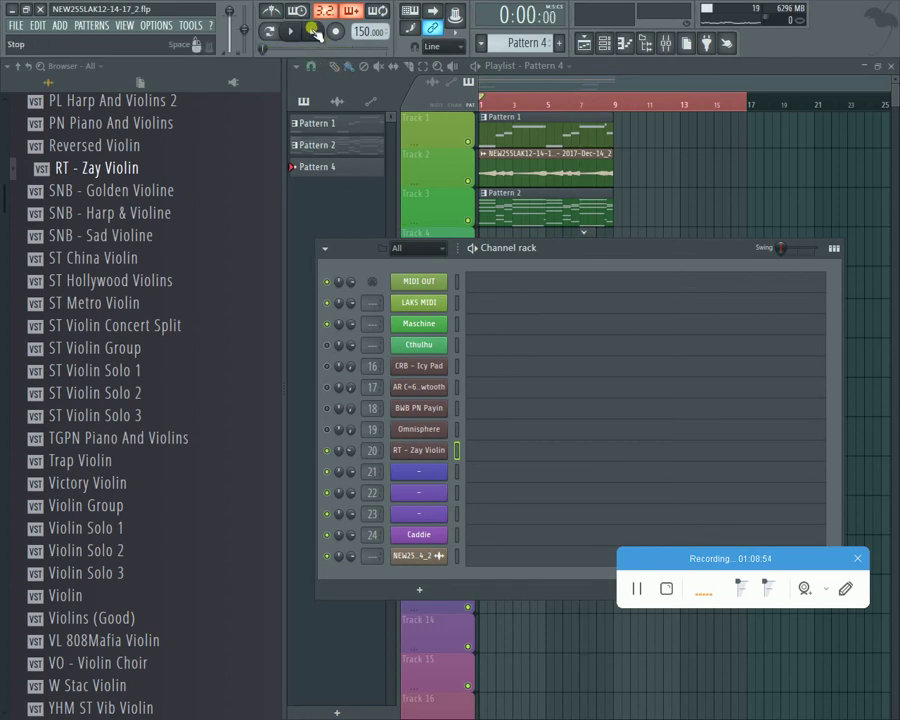
# Step: Play the song repeatedly from the beginning to review the layered melody without recording
pyautogui.press('space')
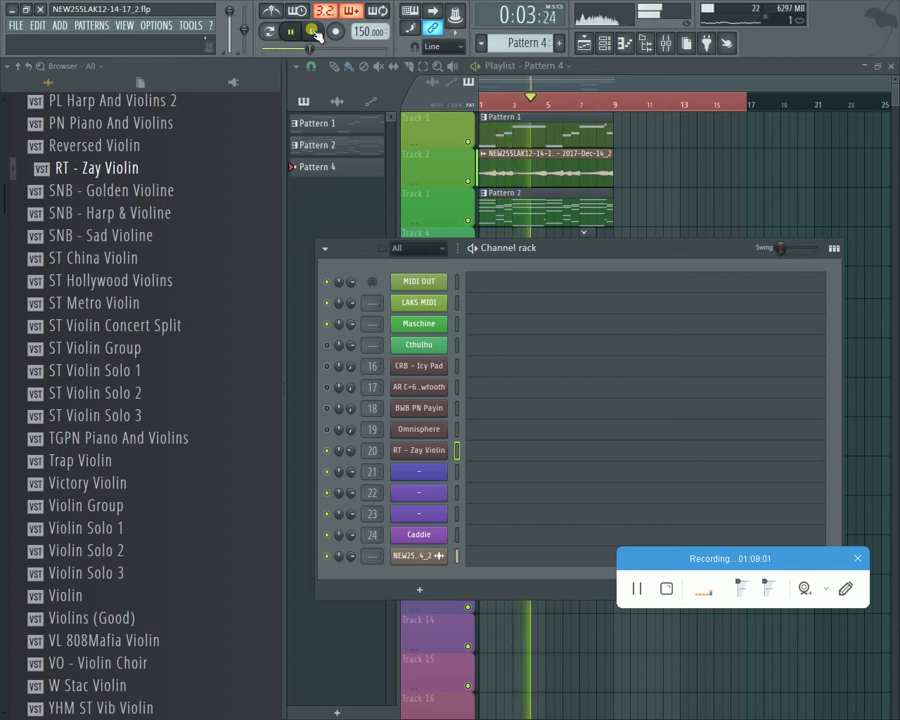
pyautogui.press('space')
pyautogui.press('space')
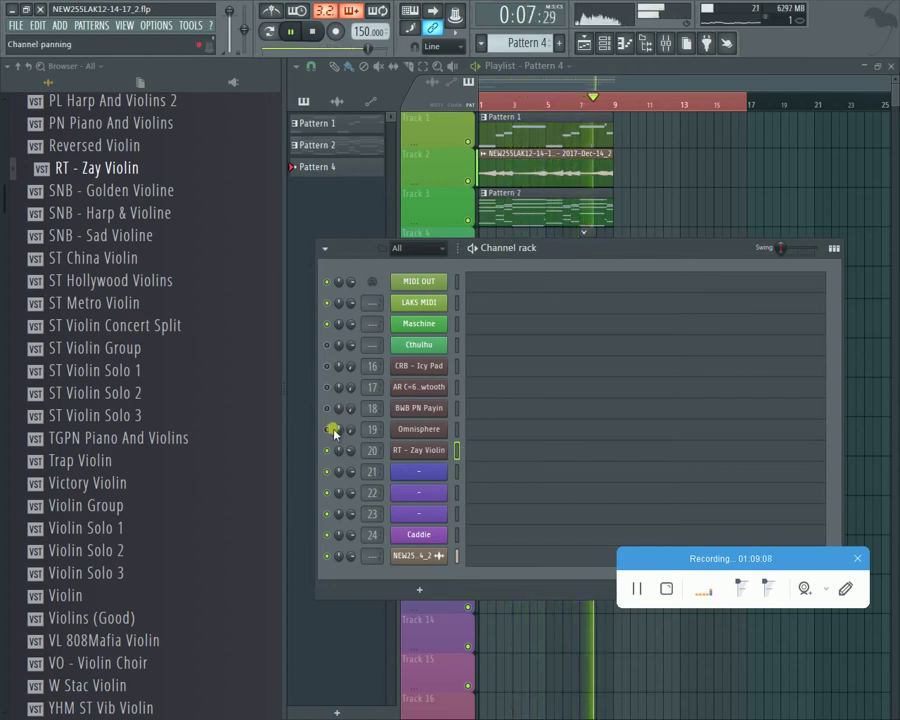
pyautogui.press('space')
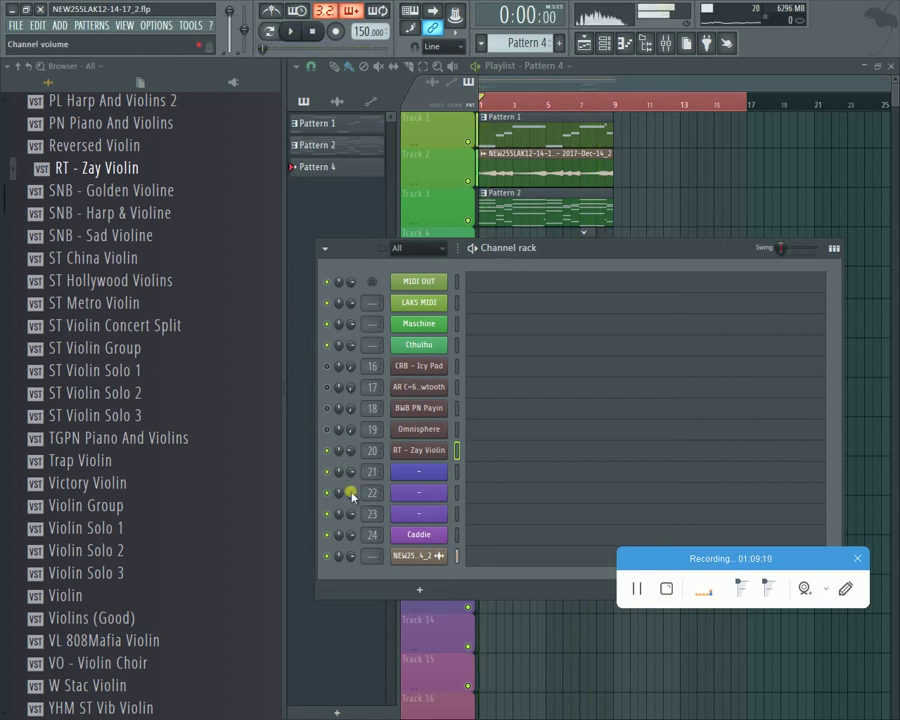
# Step: Check the channel settings of the recorded audio clip, close them, and play back the arrangement
pyautogui.click(418, 556)
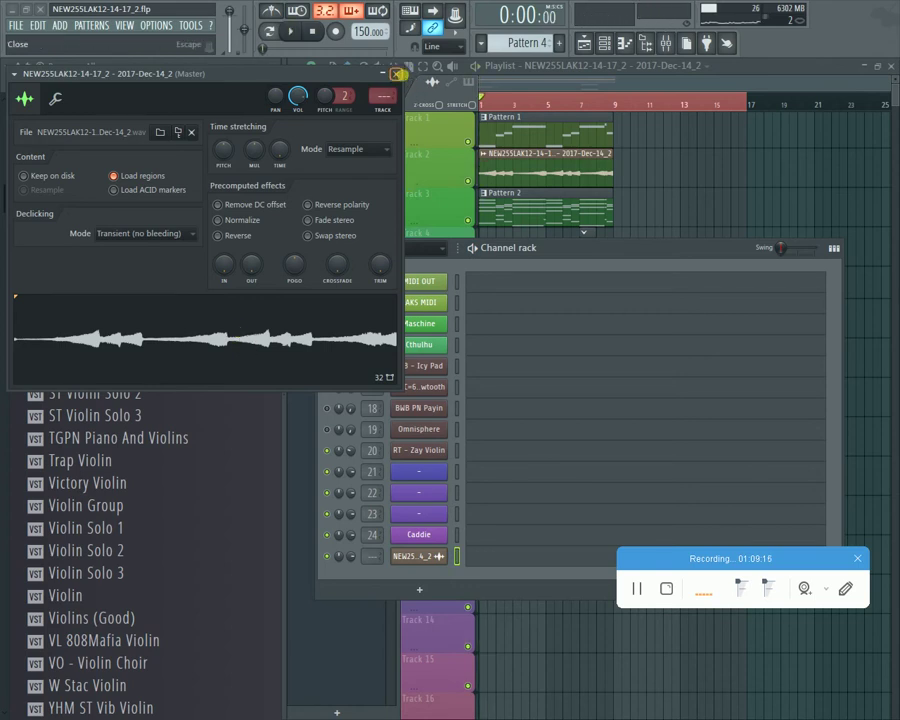
pyautogui.click(395, 73)
pyautogui.press('space')
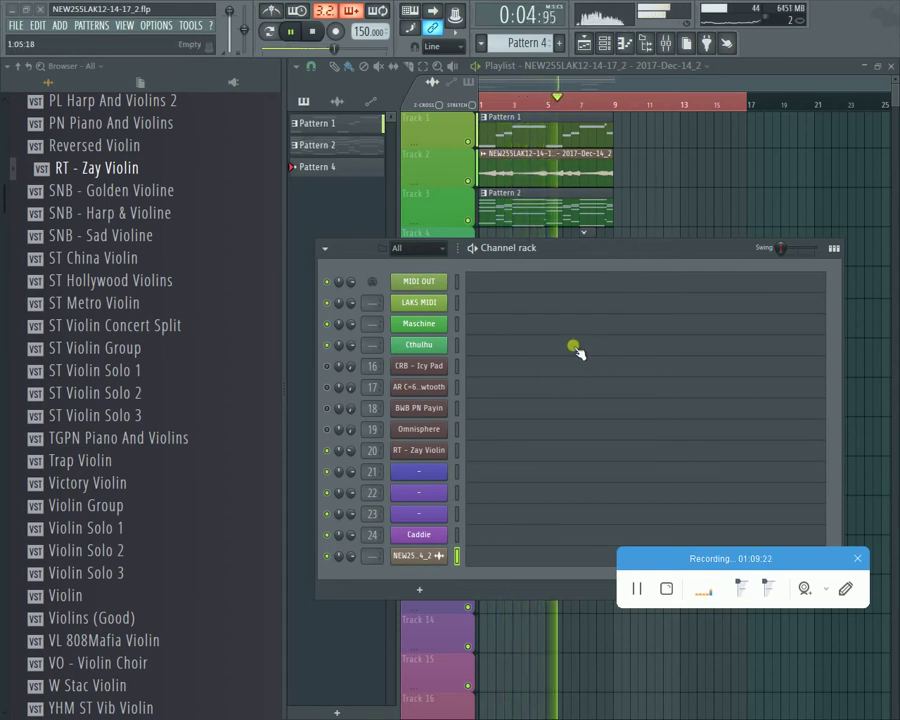
pyautogui.click(314, 31)
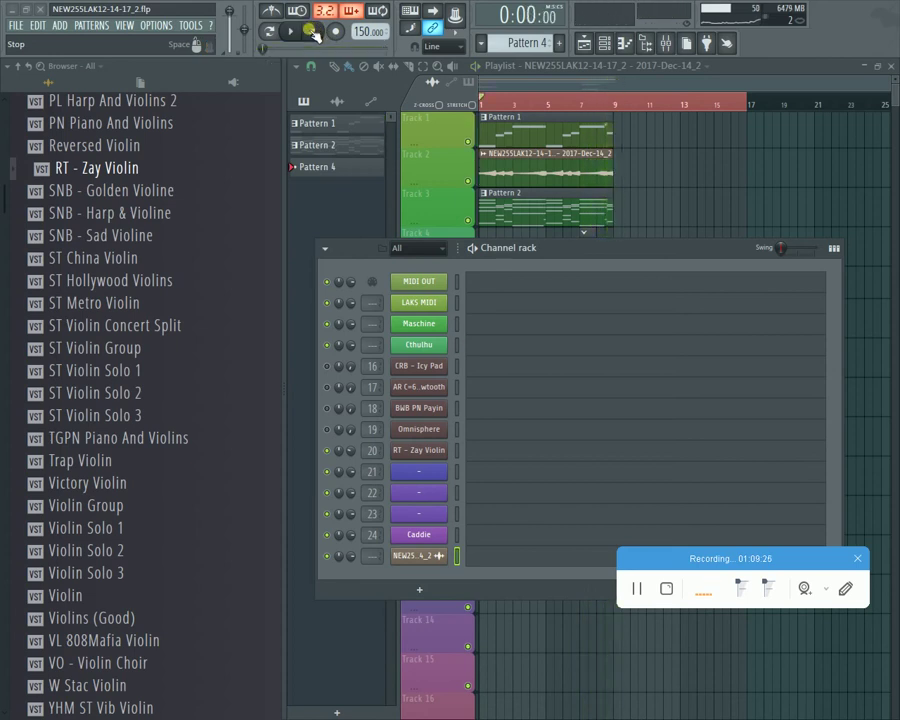
# Step: Try moving the Track 2 audio clip to start at bar 9, play it back, and undo the move
pyautogui.moveTo(631, 247); pyautogui.dragTo(649, 368)
pyautogui.rightClick(590, 318)
pyautogui.rightClick(487, 290)
pyautogui.rightClick(596, 243)
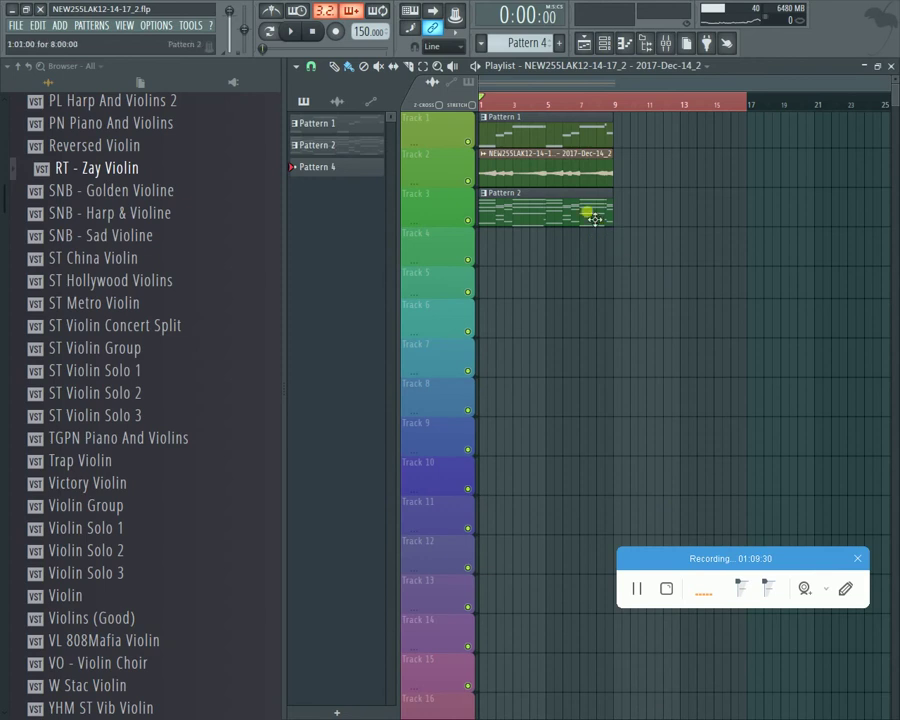
pyautogui.moveTo(608, 172); pyautogui.dragTo(742, 172)
pyautogui.click(290, 33)
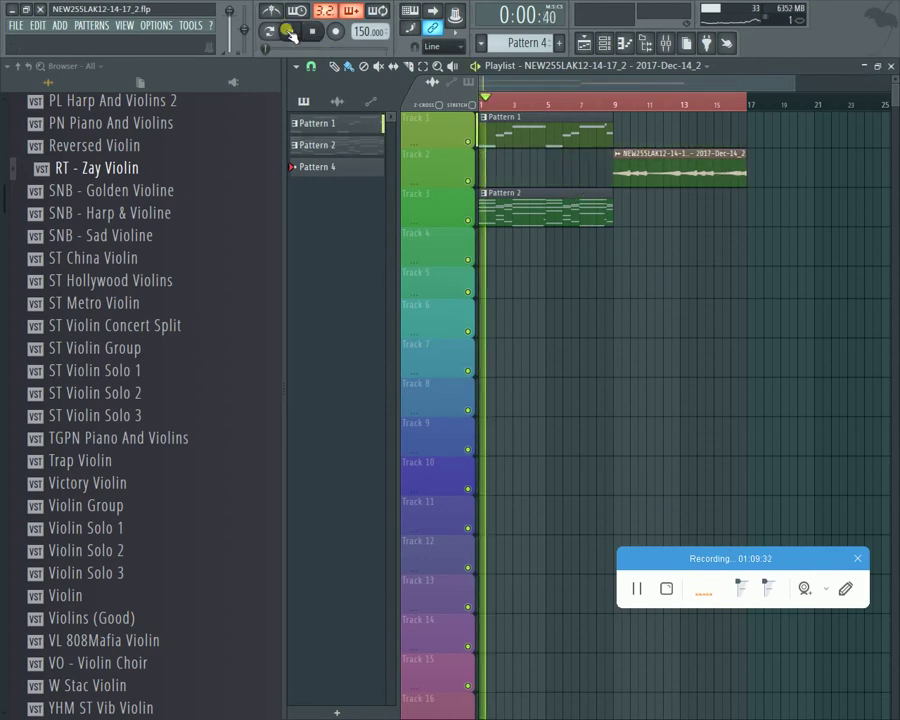
pyautogui.hotkey('ctrl', 'z')
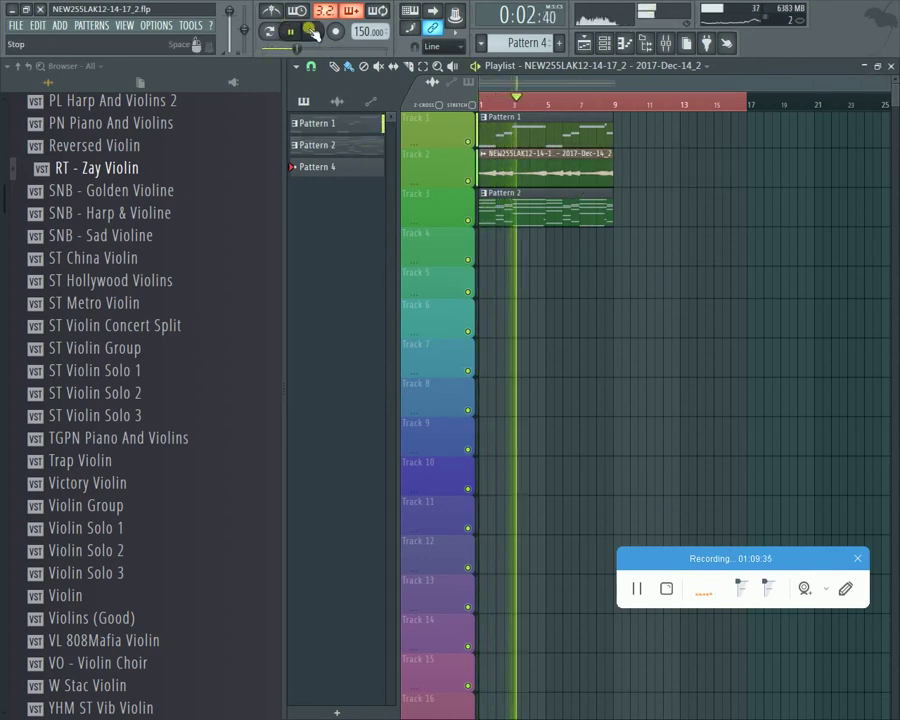
pyautogui.press('space')
# Step: Show the channel rack and make Pattern 2 the active pattern
pyautogui.press('F6')
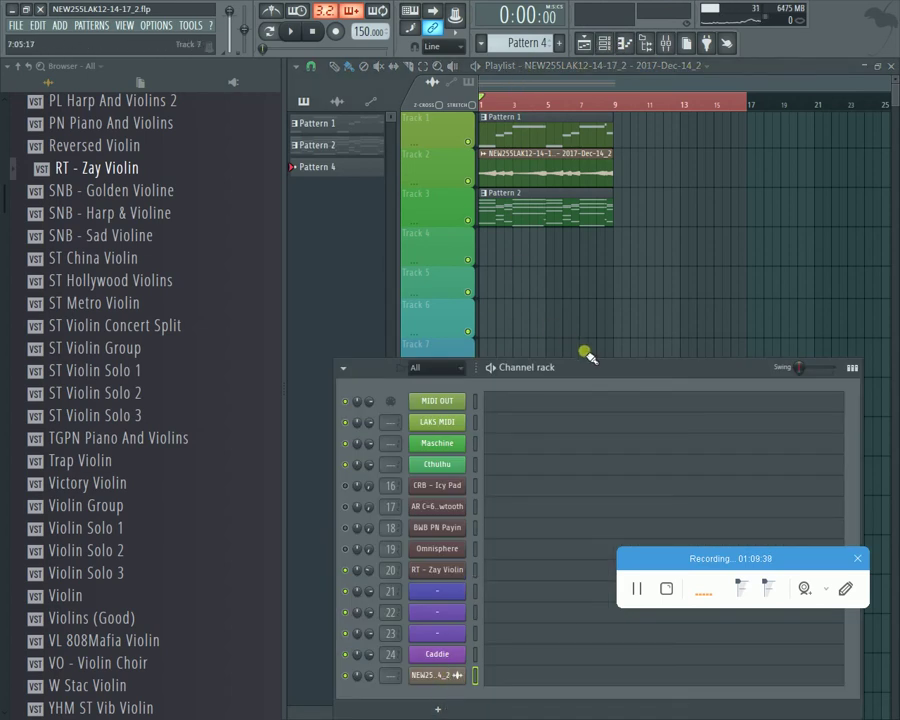
pyautogui.scroll(3, 523, 43)
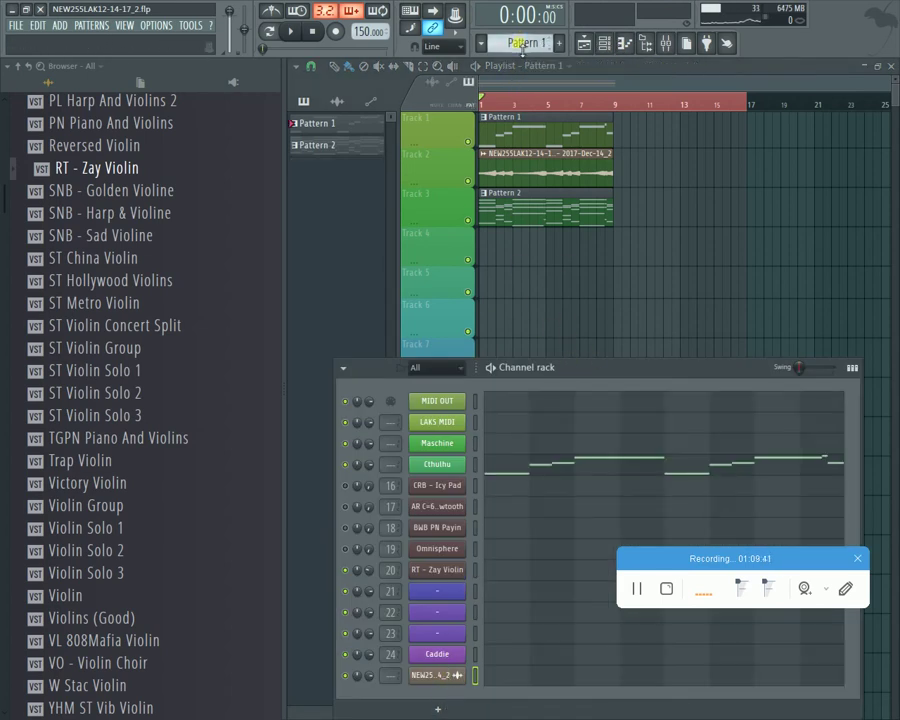
pyautogui.scroll(-2, 522, 46)
pyautogui.scroll(2, 523, 47)
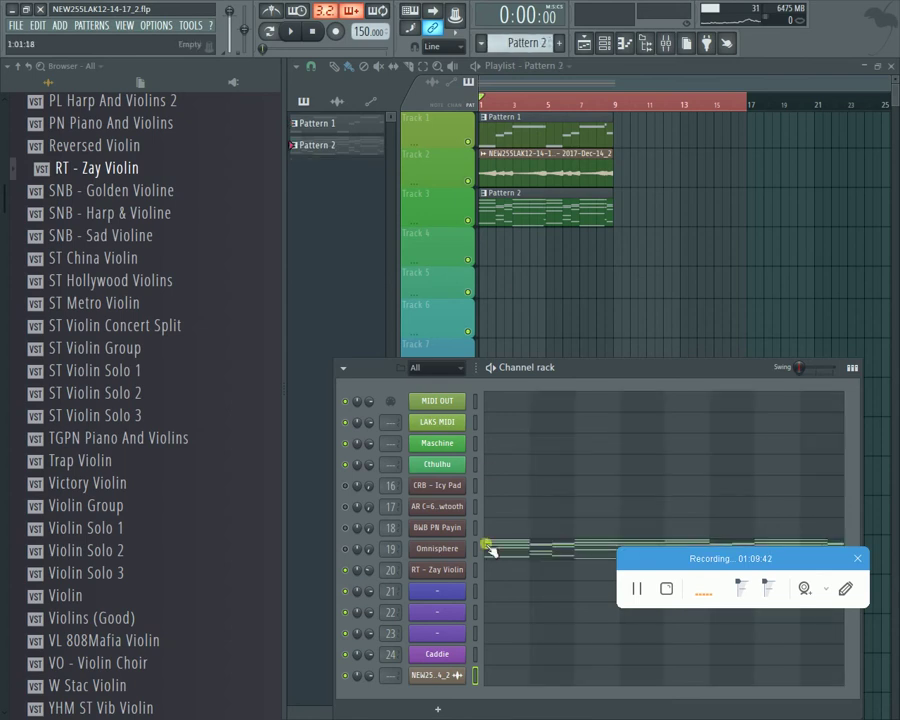
# Step: Replace the Track 2 audio clip with a fresh copy dragged from its sample waveform, starting at bar 1
pyautogui.click(460, 675)
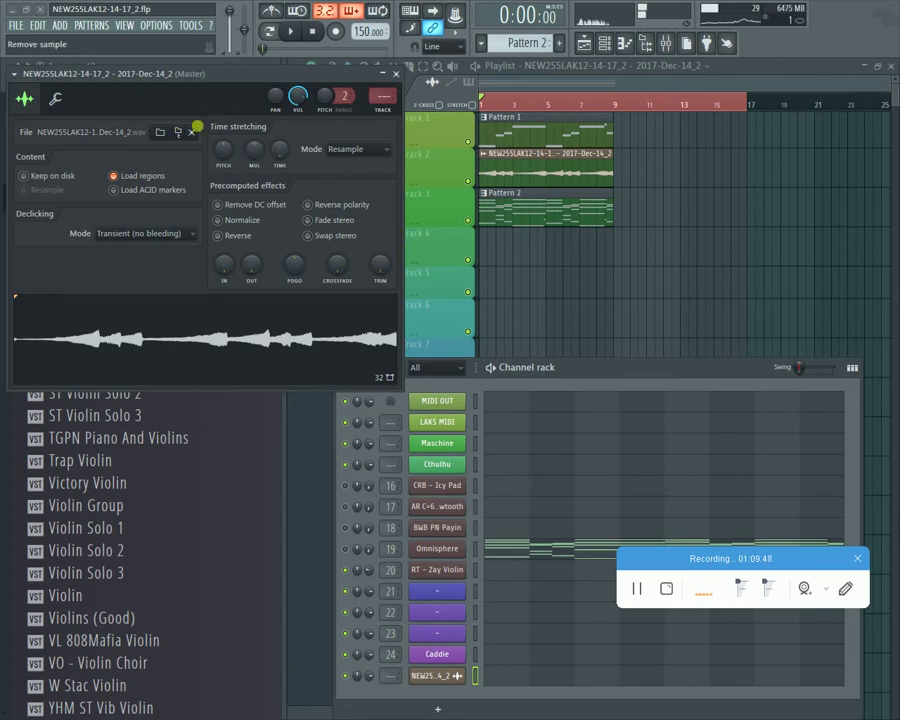
pyautogui.moveTo(270, 328); pyautogui.dragTo(566, 278)
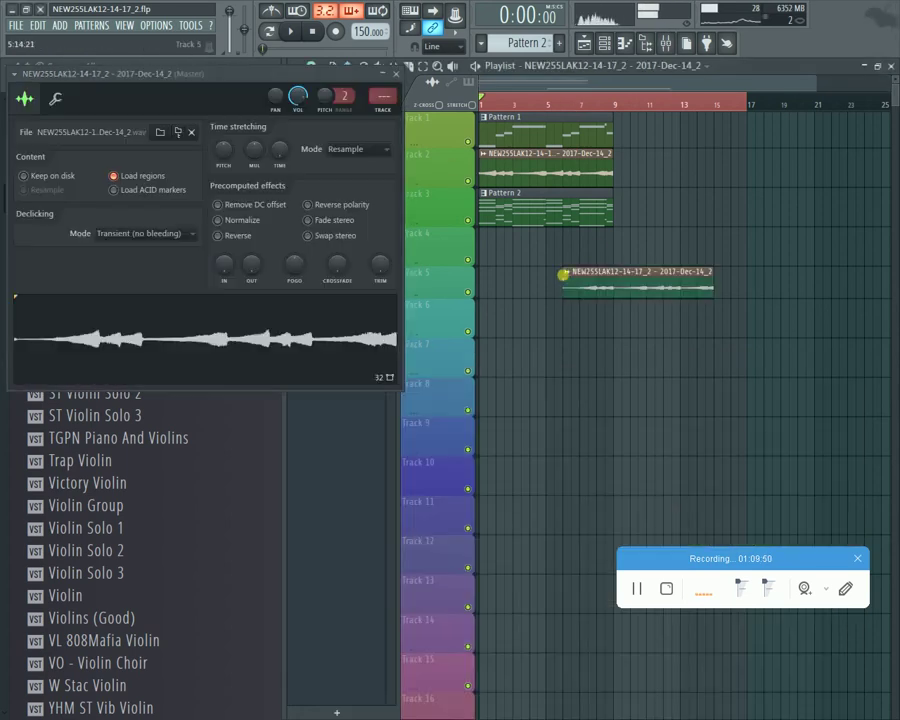
pyautogui.rightClick(592, 184)
pyautogui.moveTo(643, 286); pyautogui.dragTo(510, 153)
# Step: Close the sample settings and play back the arrangement to check the full-length audio clip against the patterns
pyautogui.press('space')
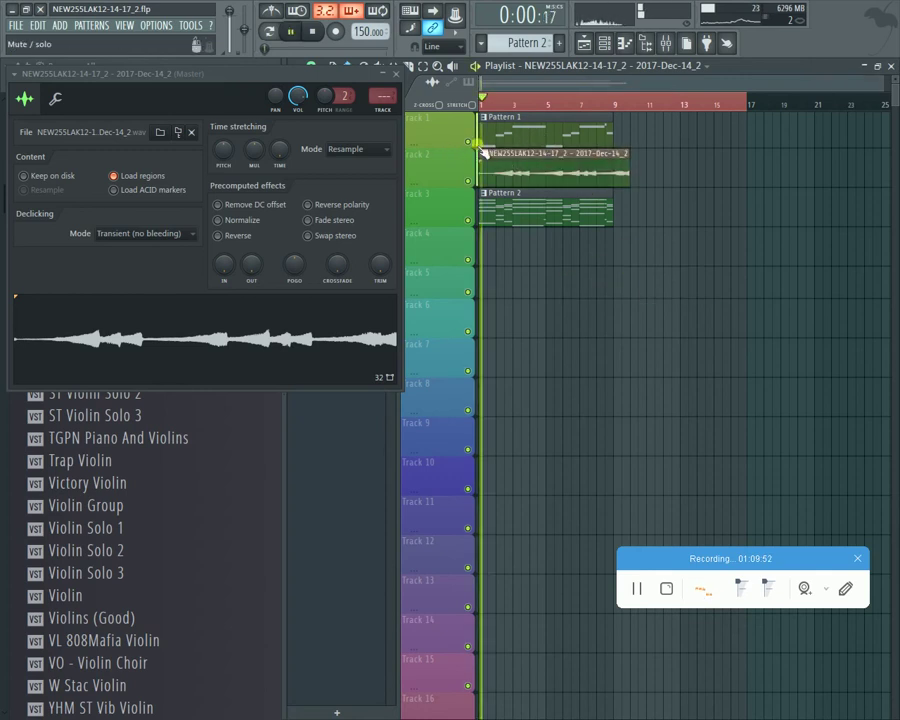
pyautogui.click(395, 76)
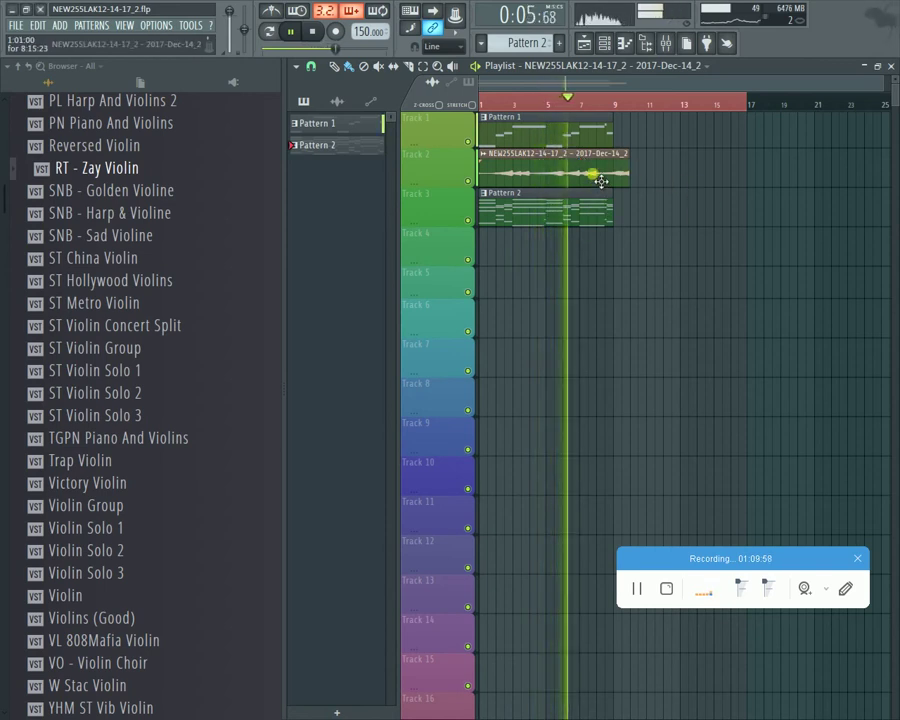
pyautogui.press('space')
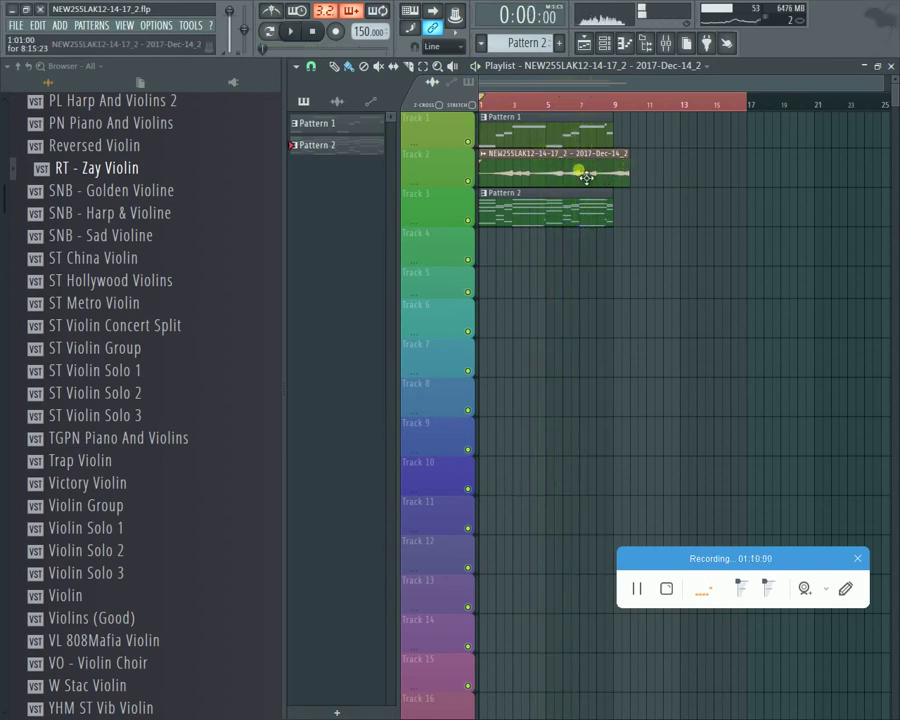
pyautogui.press('space')
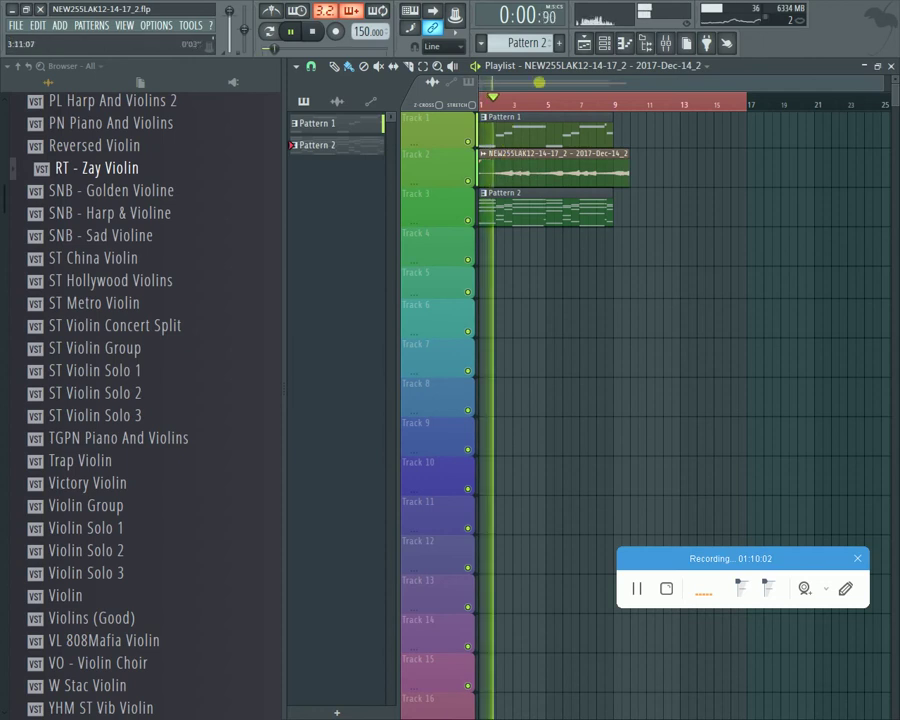
# Step: Reopen the audio clip's sample settings from the channel rack, turn off Load regions, and restart playback
pyautogui.click(595, 47)
pyautogui.click(645, 43)
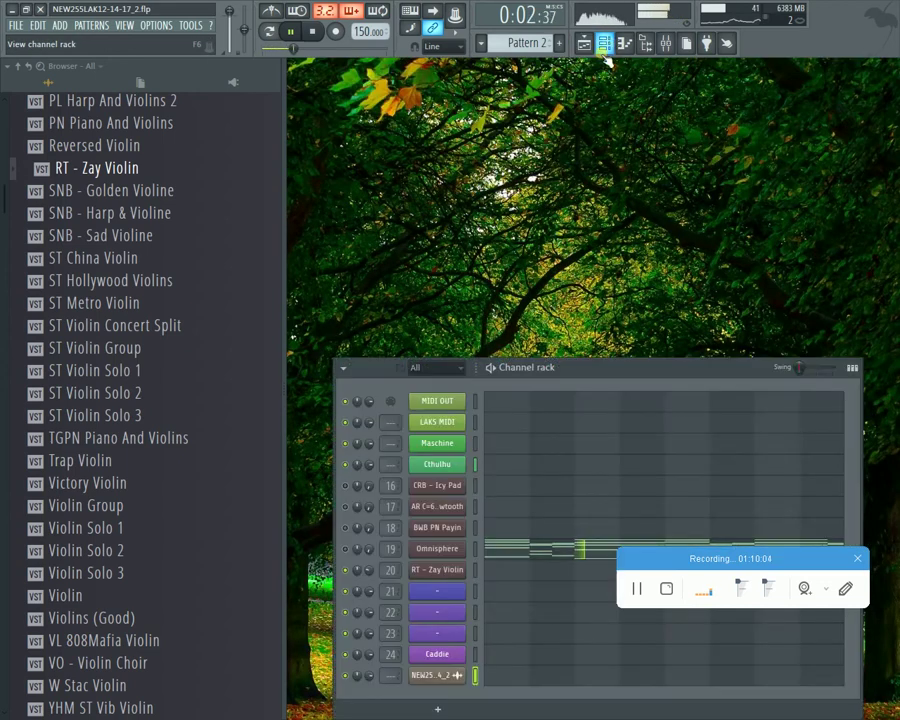
pyautogui.click(442, 672)
pyautogui.press('space')
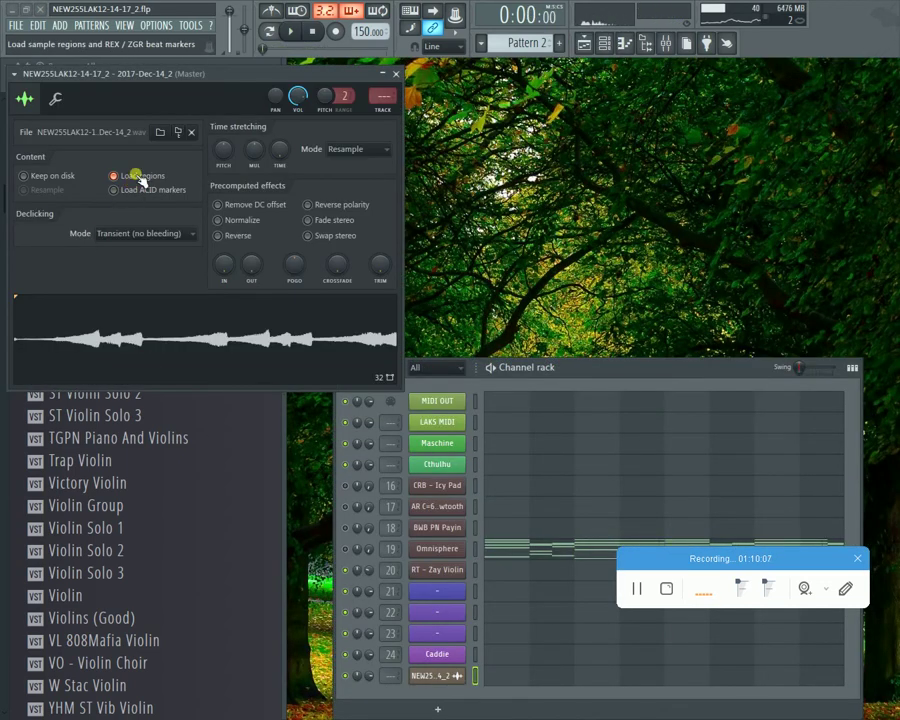
pyautogui.click(138, 177)
pyautogui.press('space')
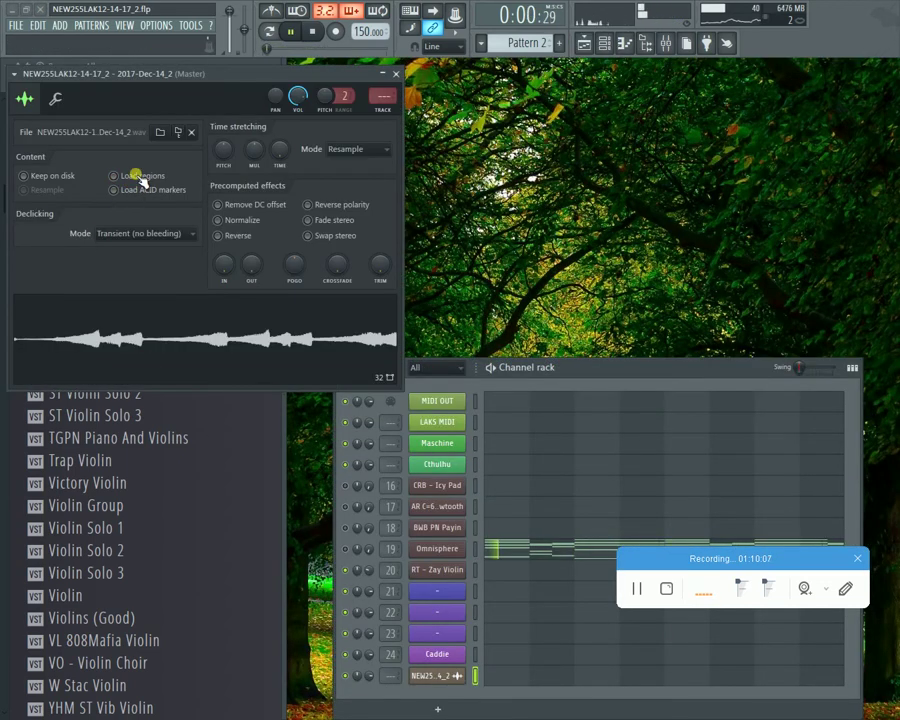
# Step: Delete the audio clip from Track 2 in the playlist, stop playback, and close the sample settings and playlist
pyautogui.click(585, 43)
pyautogui.rightClick(537, 177)
pyautogui.press('space')
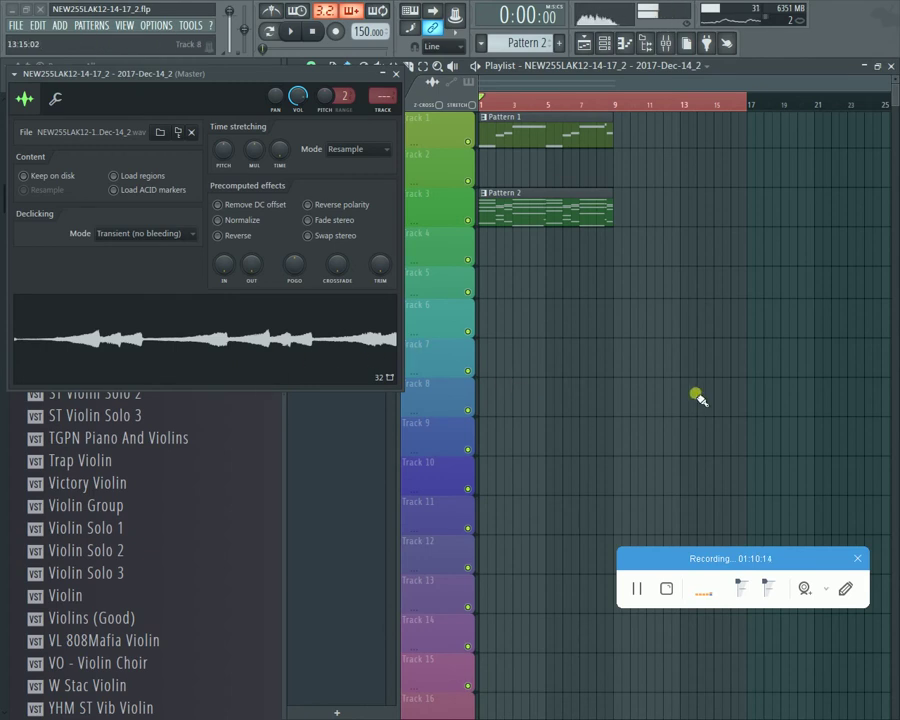
pyautogui.press('Escape')
pyautogui.press('Escape')
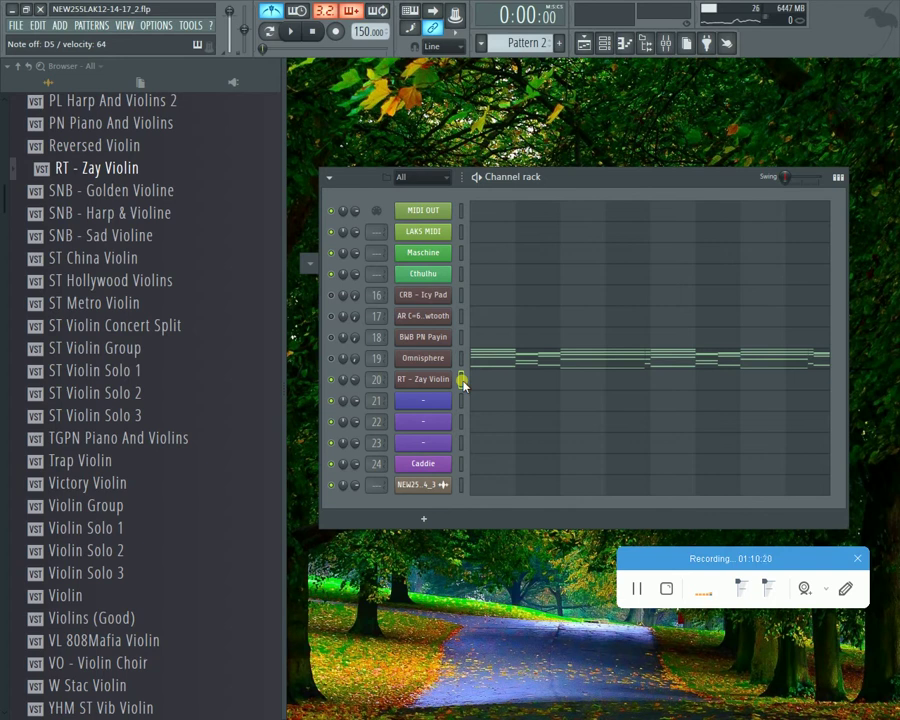
# Step: Try recording a violin melody on the RT - Zay Violin channel in Pattern 2 and undo the take
pyautogui.press('r')
pyautogui.press('space')
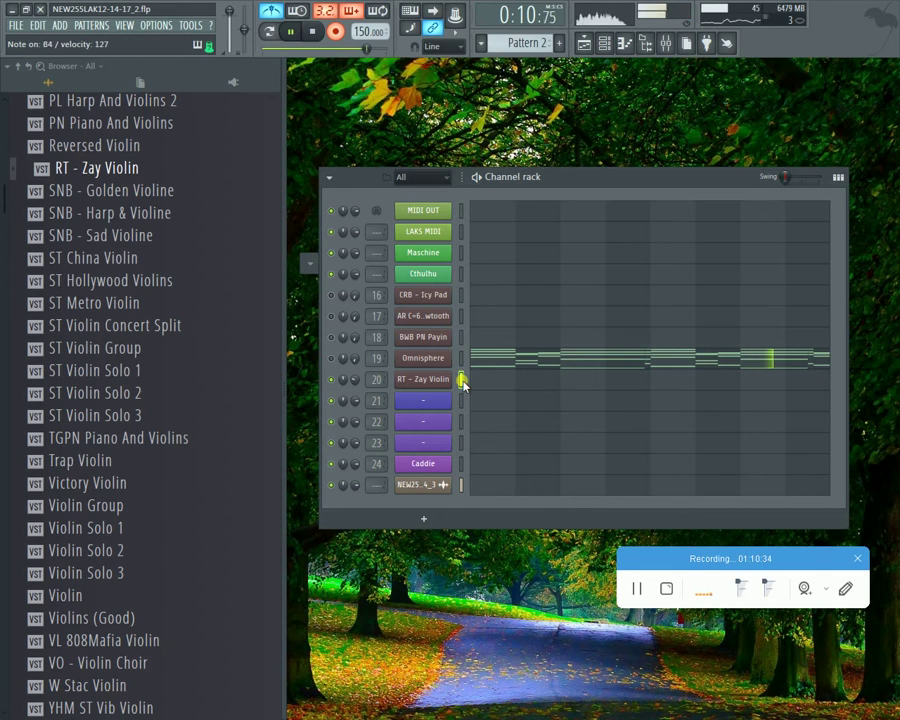
pyautogui.press('space')
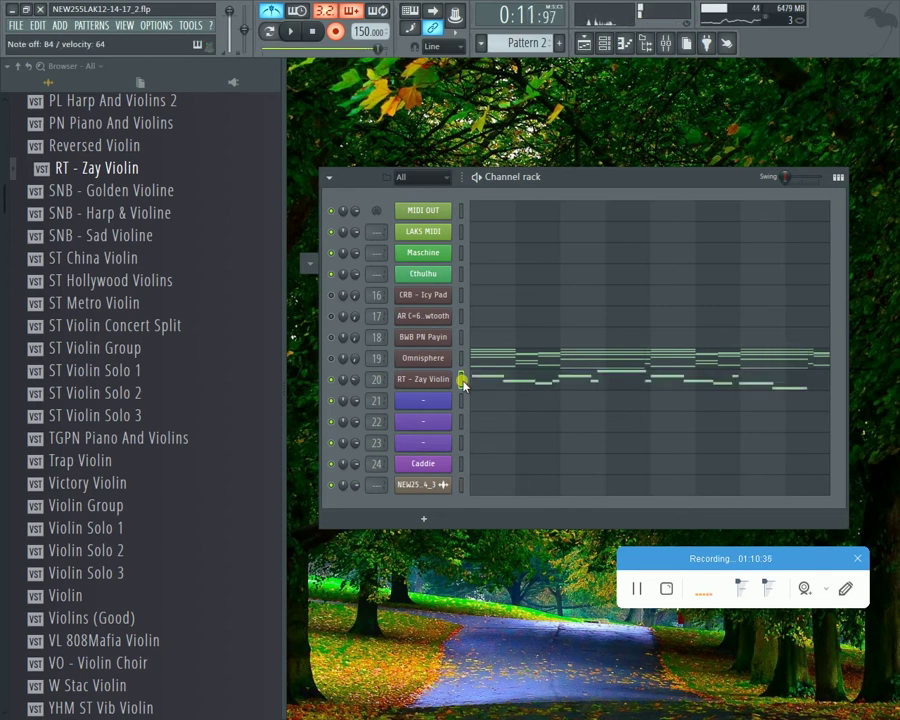
pyautogui.hotkey('ctrl', 'z')
# Step: Record another violin take on RT - Zay Violin in Pattern 2 and review its notes in the piano roll
pyautogui.press('space')
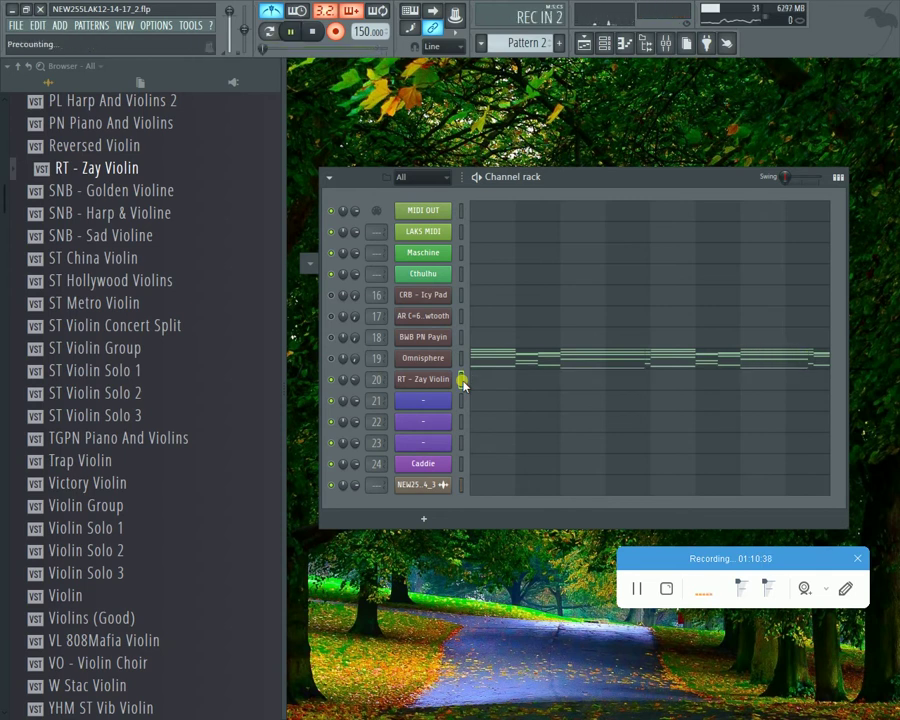
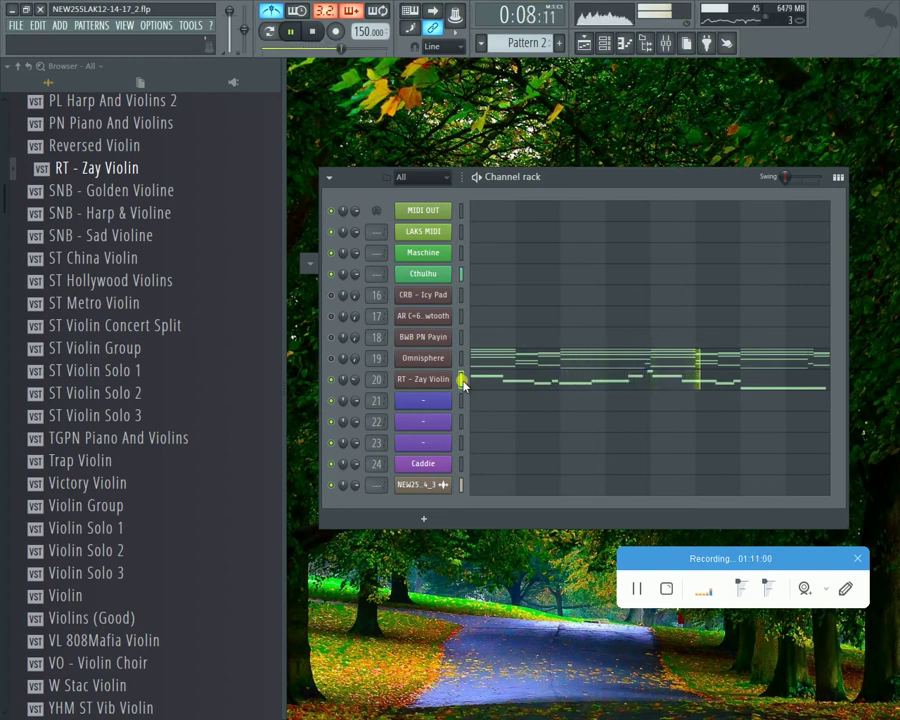
pyautogui.press('space')
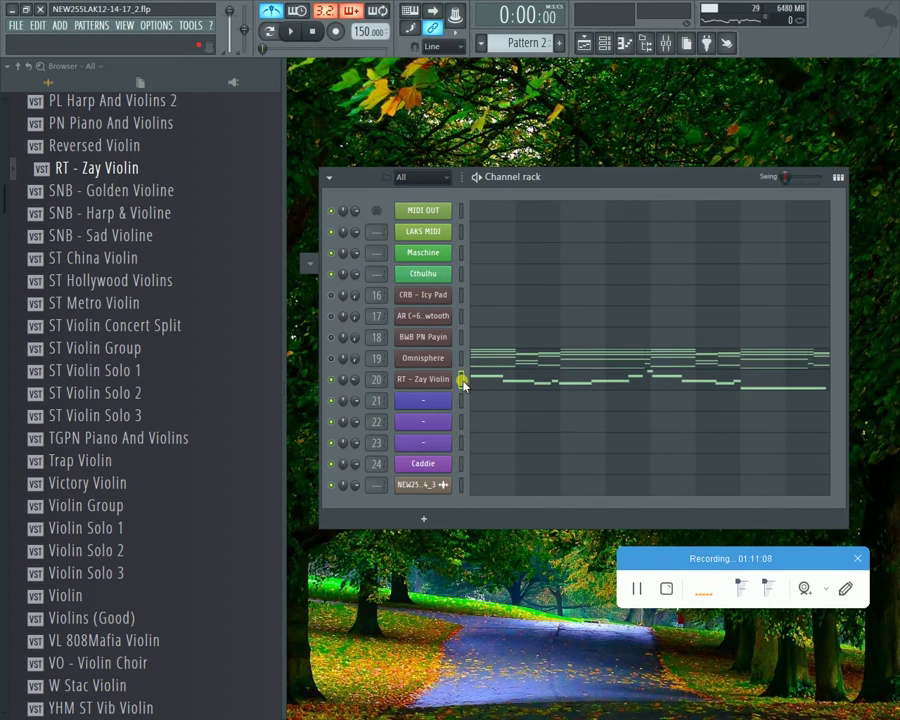
pyautogui.press('space')
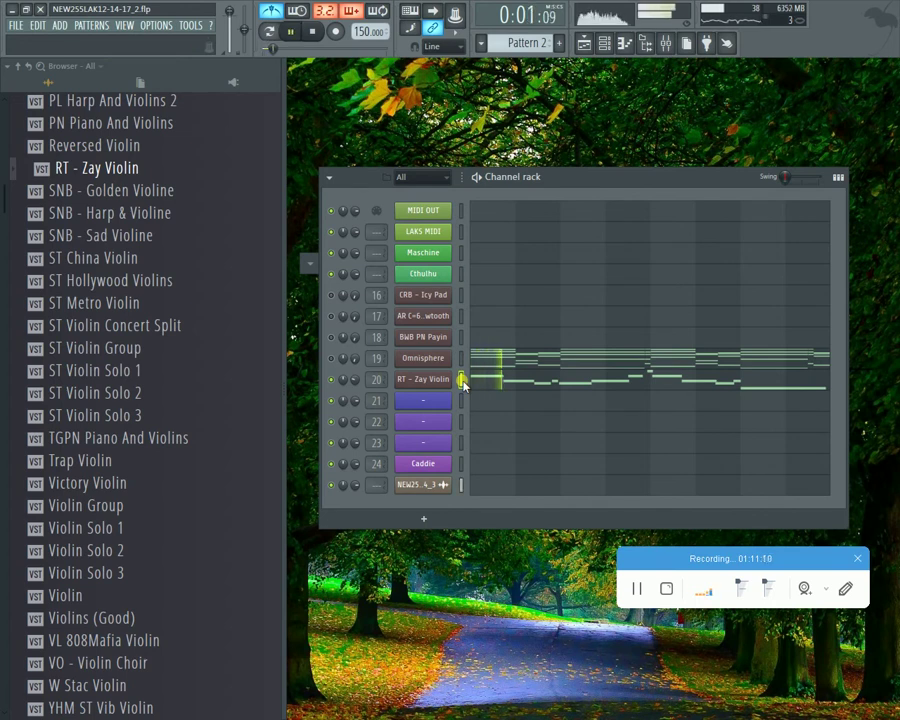
pyautogui.click(465, 383)
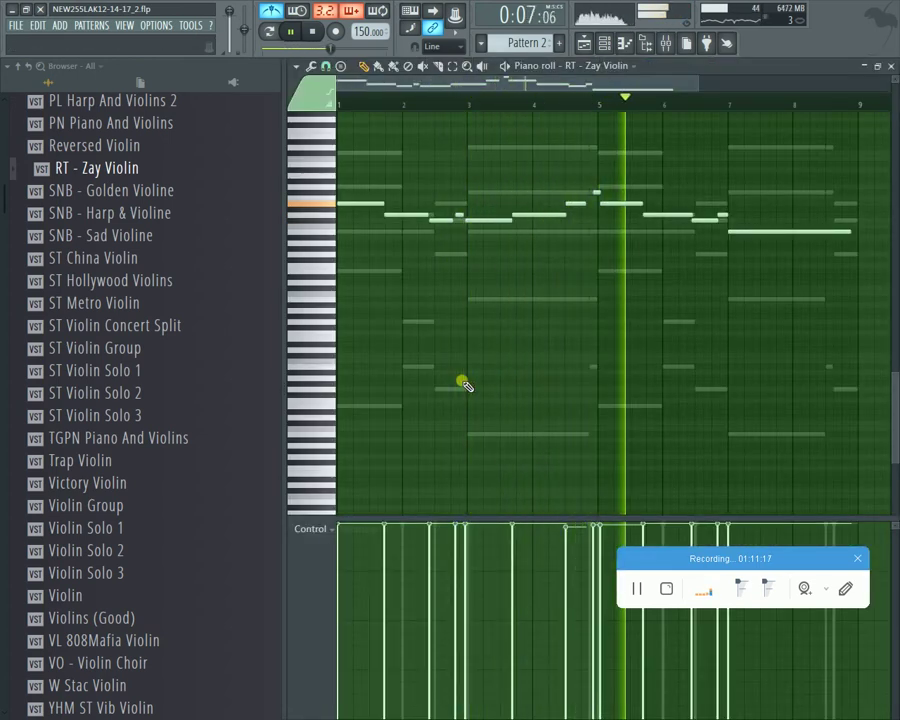
pyautogui.press('space')
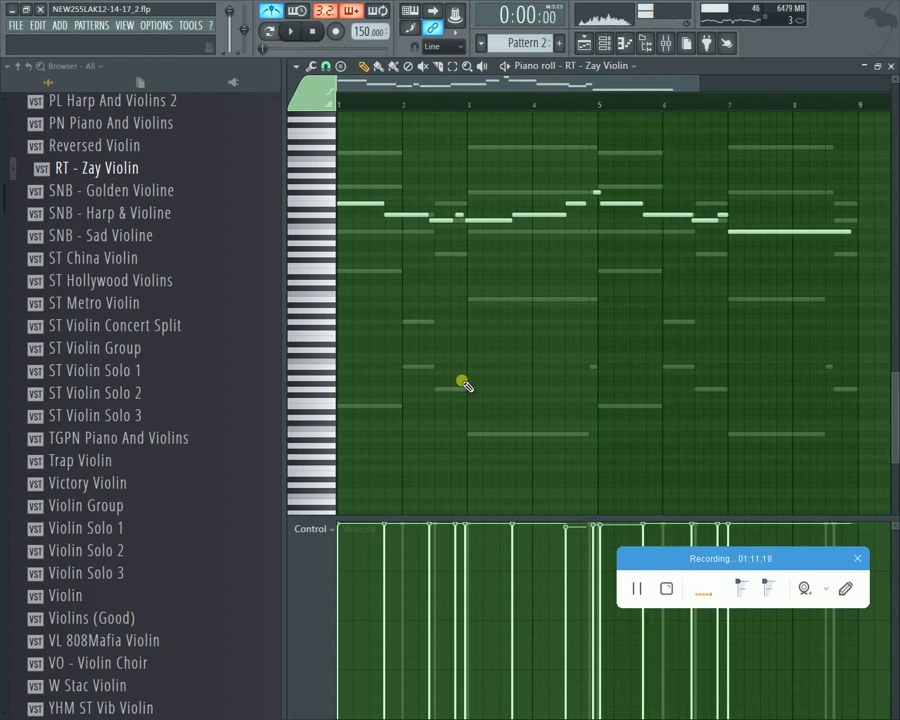
pyautogui.click(893, 66)
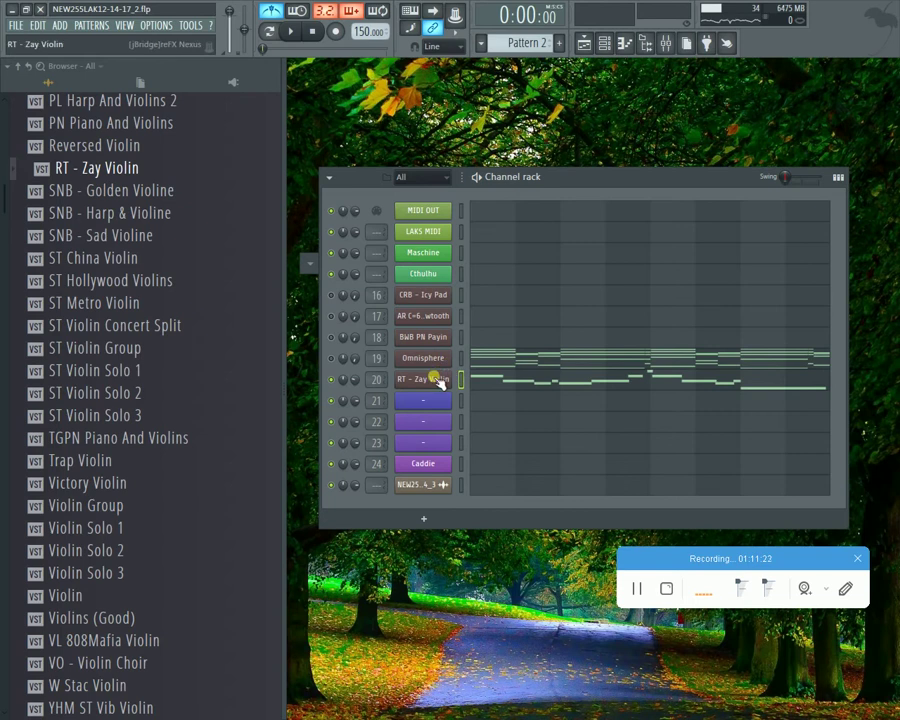
# Step: Preview Pattern 2, arm recording, and try a third violin melody take on the RT - Zay Violin channel
pyautogui.press('space')
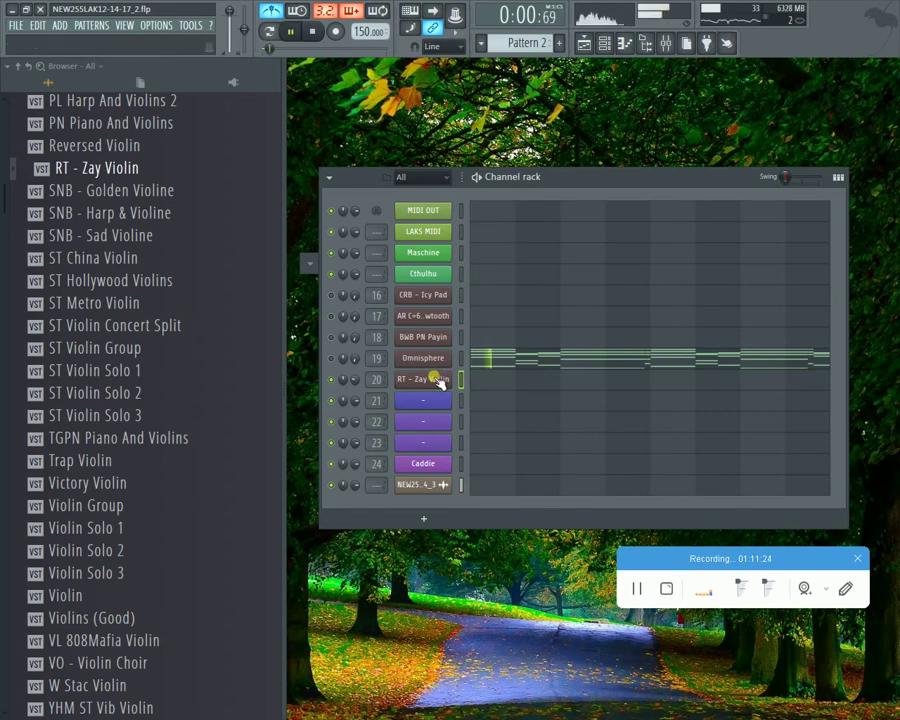
pyautogui.press('r')
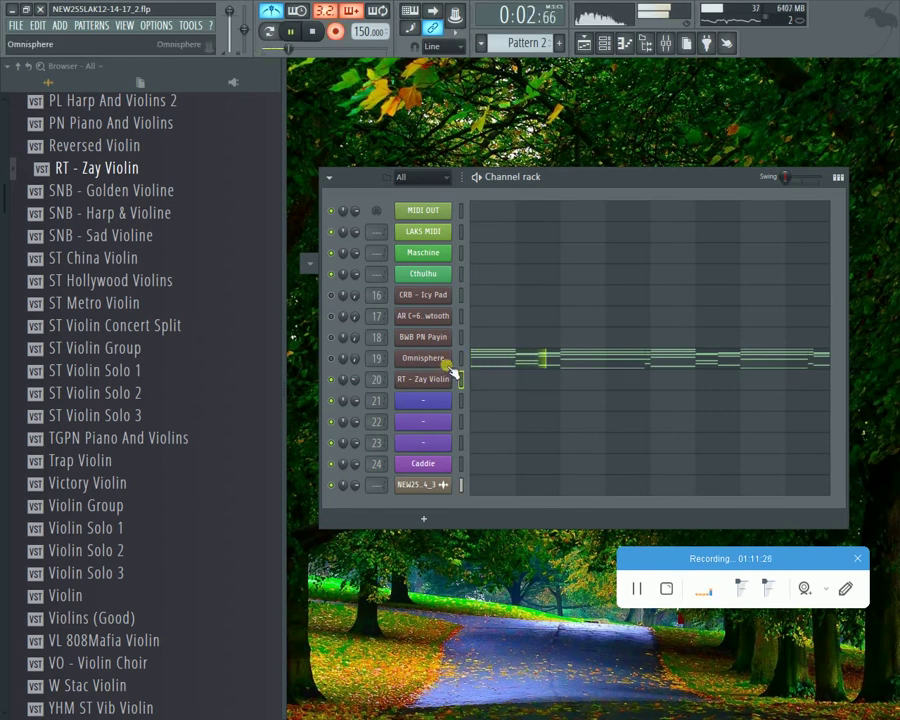
pyautogui.press('space')
pyautogui.press('space')
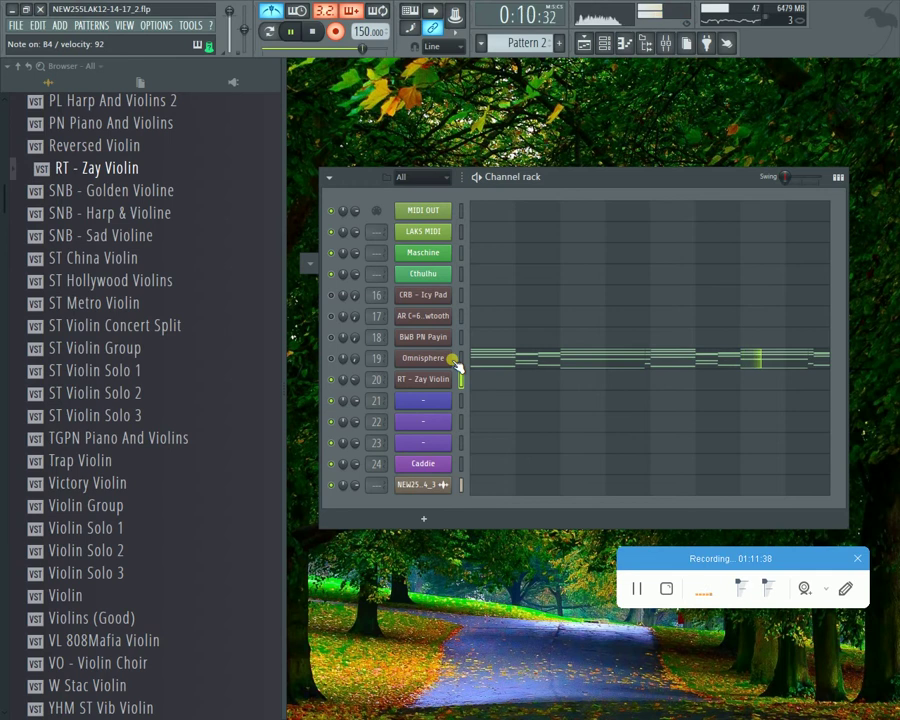
pyautogui.press('space')
# Step: Discard the current violin take, try another recording on RT - Zay Violin in Pattern 2, and undo it
pyautogui.press('space')
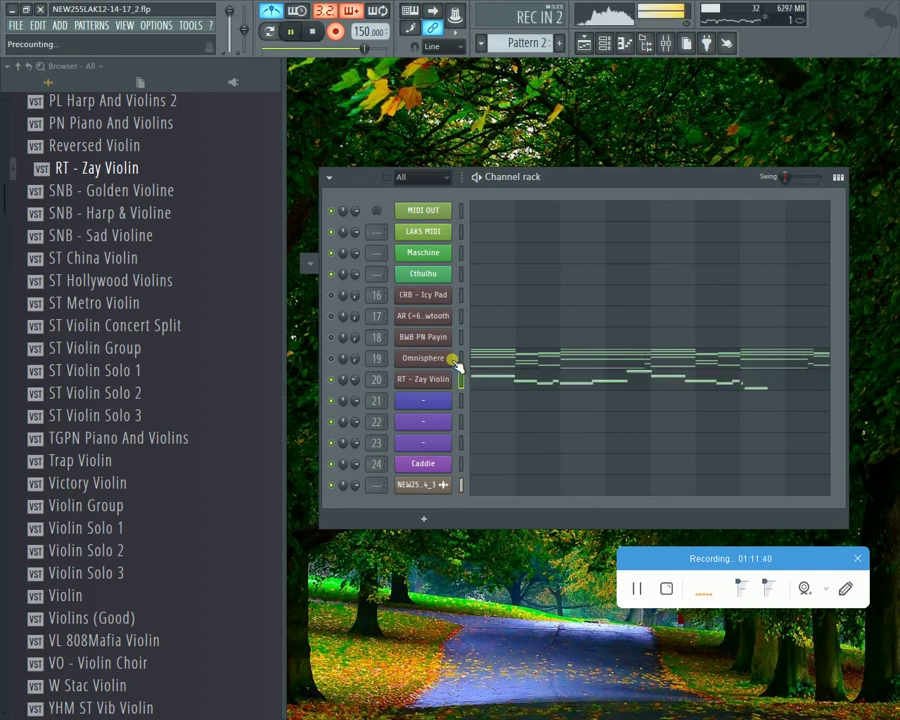
pyautogui.press('space')
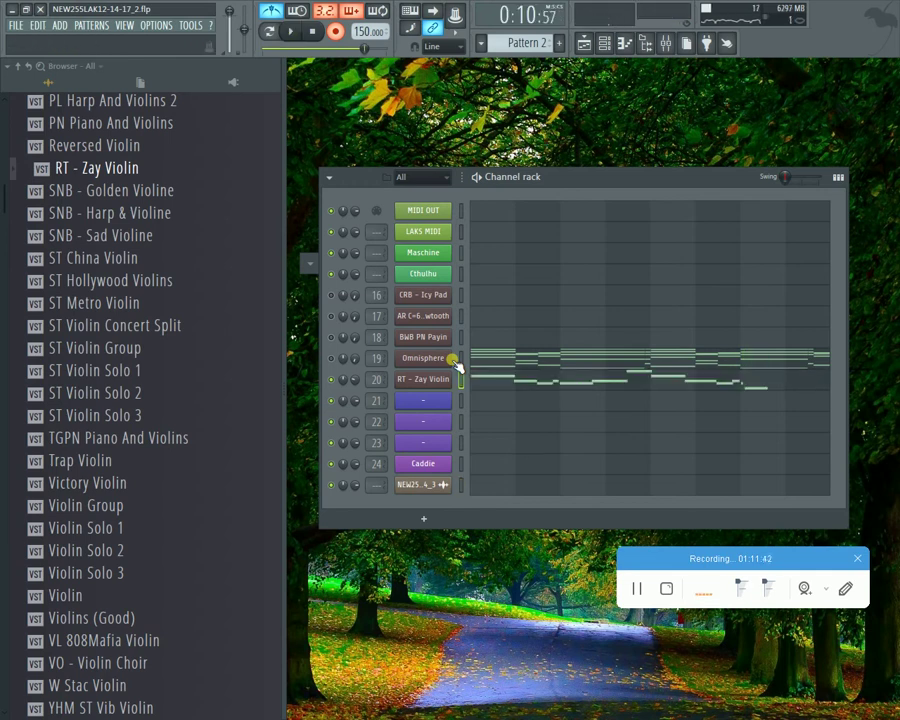
pyautogui.press('space')
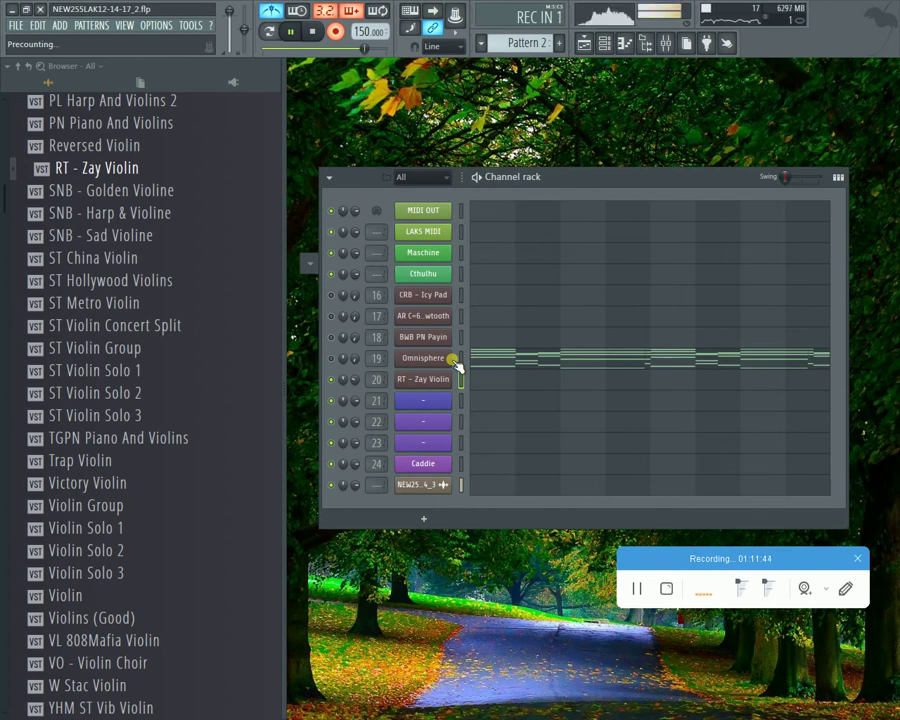
pyautogui.press('space')
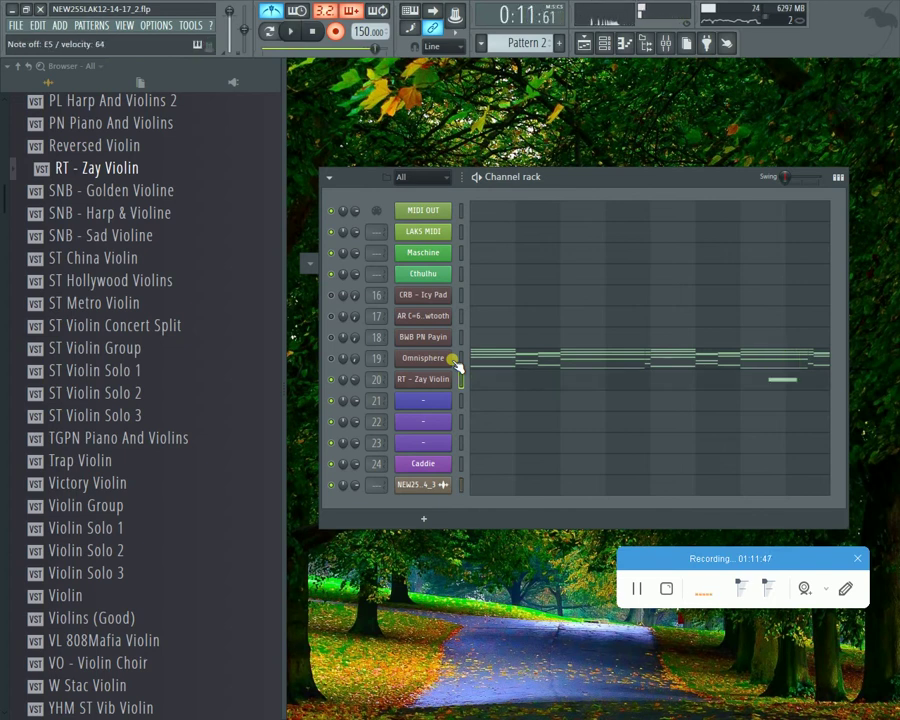
pyautogui.hotkey('ctrl', 'z')
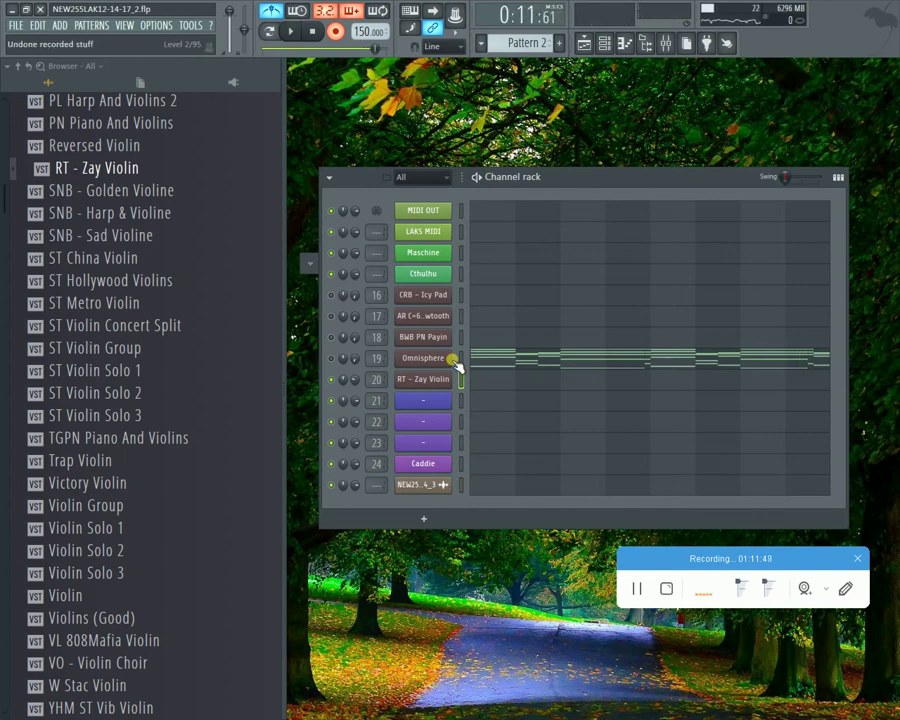
# Step: Record a new violin melody on RT - Zay Violin in Pattern 2 and open its notes in the piano roll
pyautogui.hotkey('ctrl', 's')
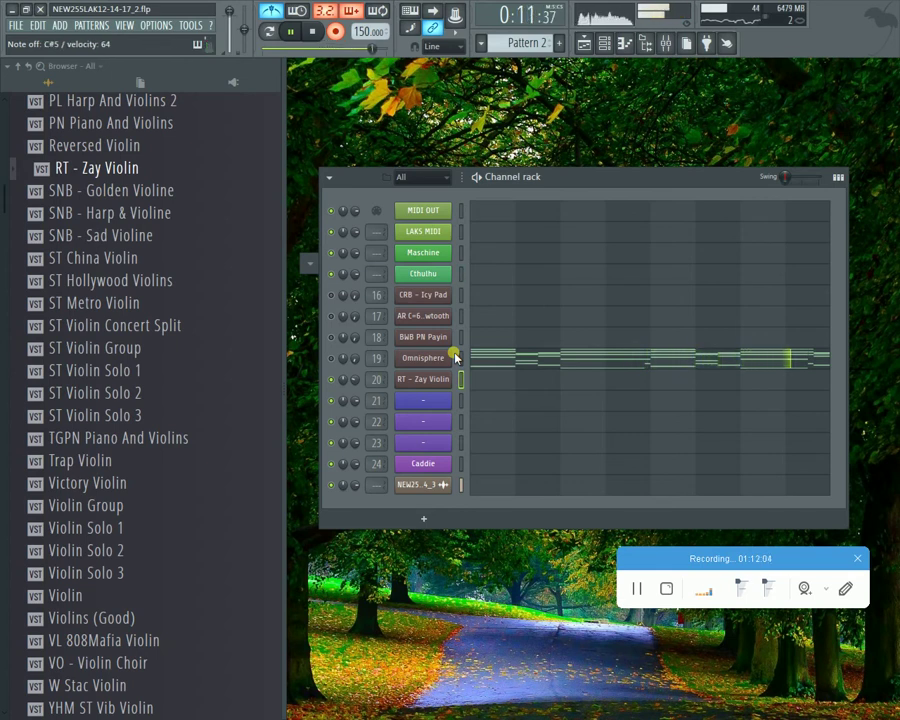
pyautogui.press('space')
pyautogui.press('space')
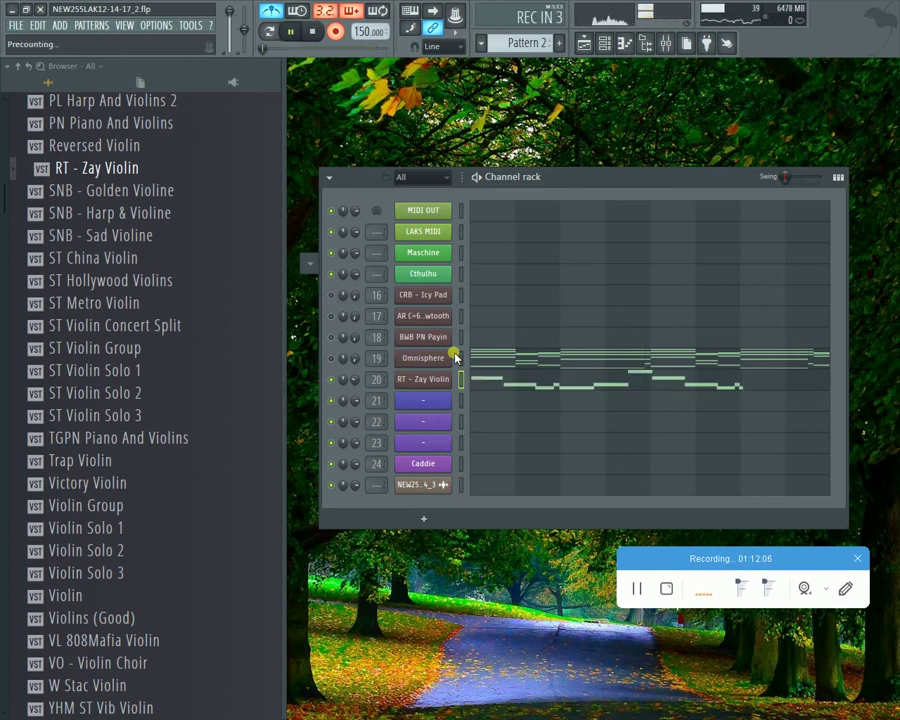
pyautogui.press('space')
pyautogui.press('space')
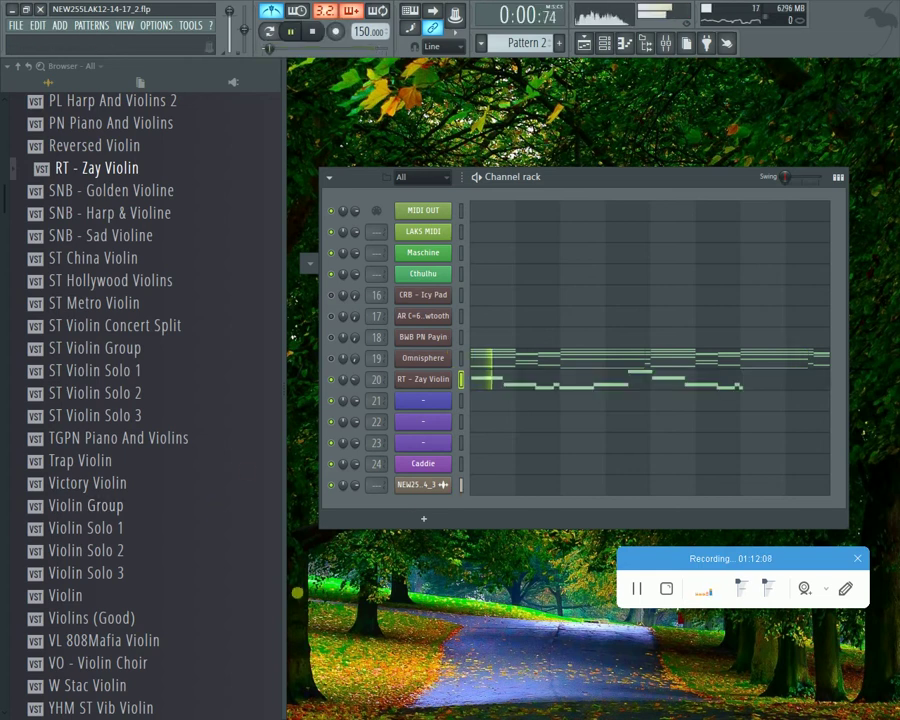
pyautogui.rightClick(453, 376)
pyautogui.click(485, 379)
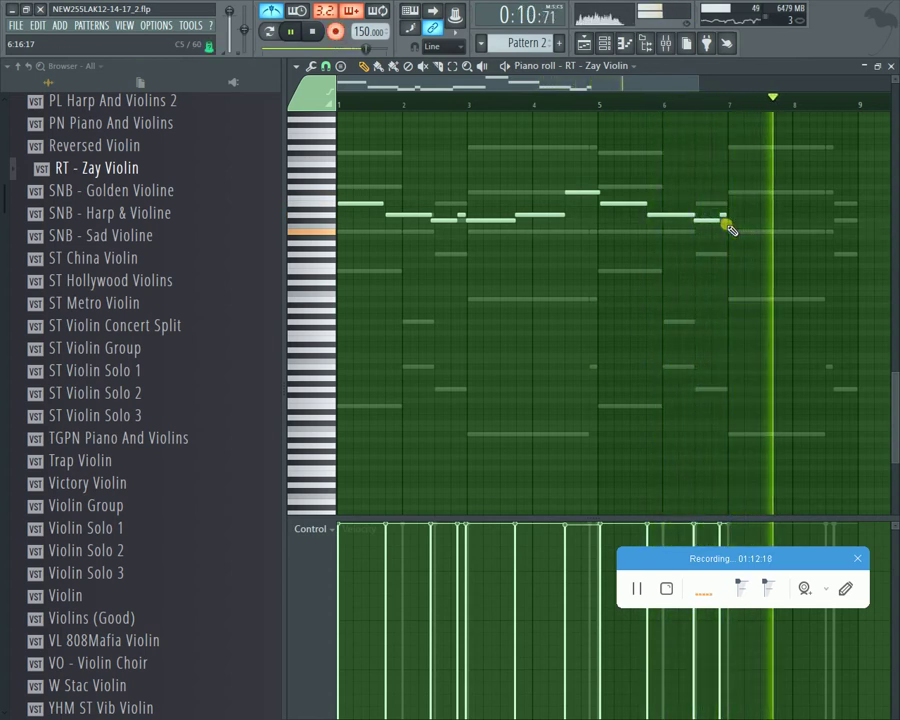
# Step: Record a long closing B4 note from bar 7 into bar 8 of the violin melody and play the pattern back
pyautogui.press('space')
pyautogui.click(731, 230)
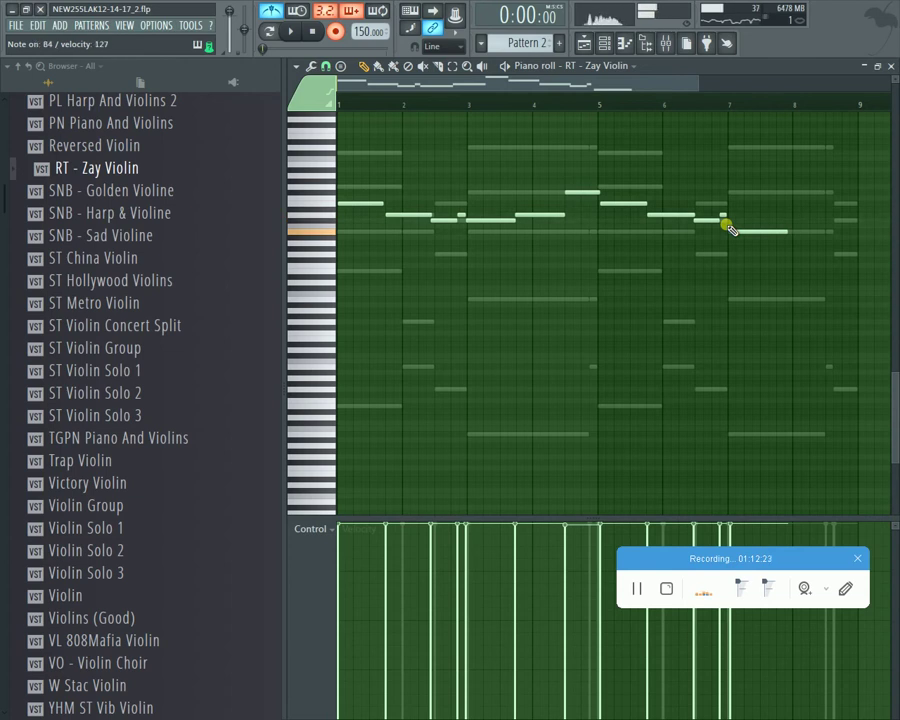
pyautogui.press('space')
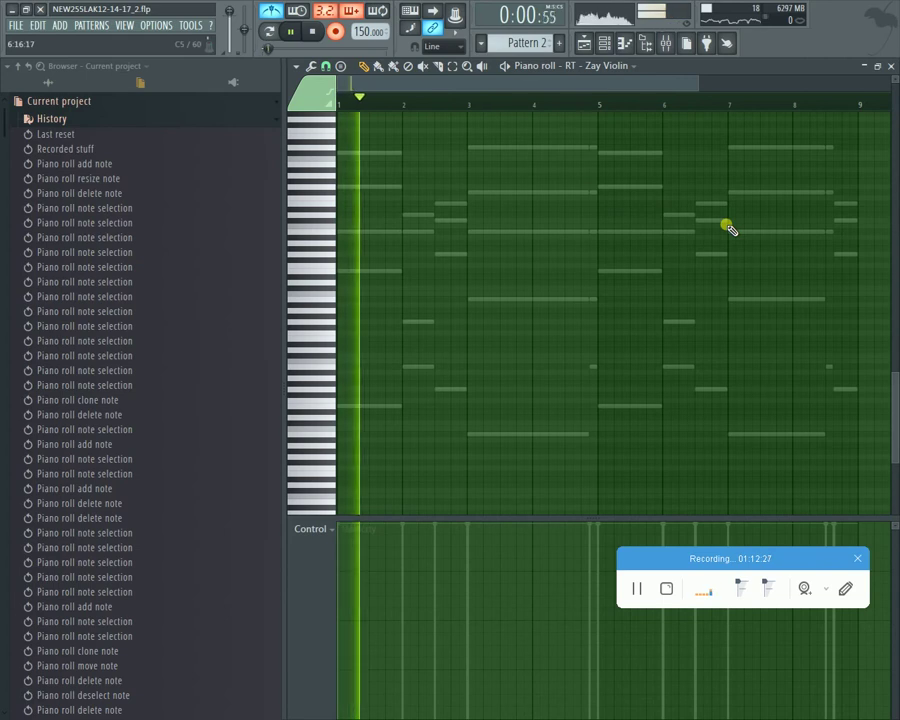
pyautogui.press('space')
pyautogui.press('space')
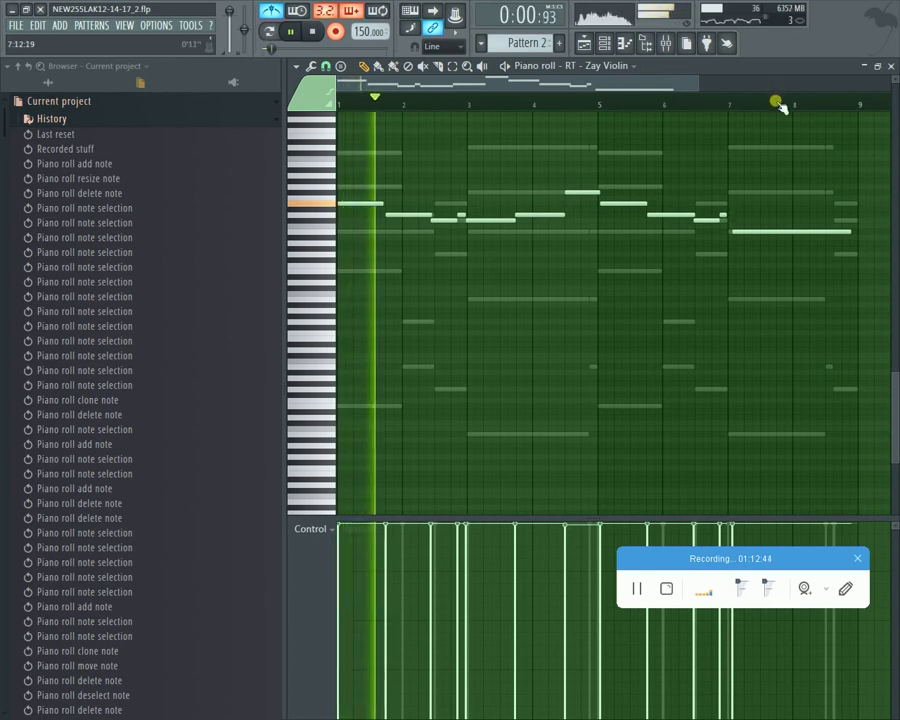
# Step: Select the closing B4 note, nudge it slightly earlier towards the start of bar 7, and replay the pattern
pyautogui.moveTo(777, 101); pyautogui.dragTo(792, 101)
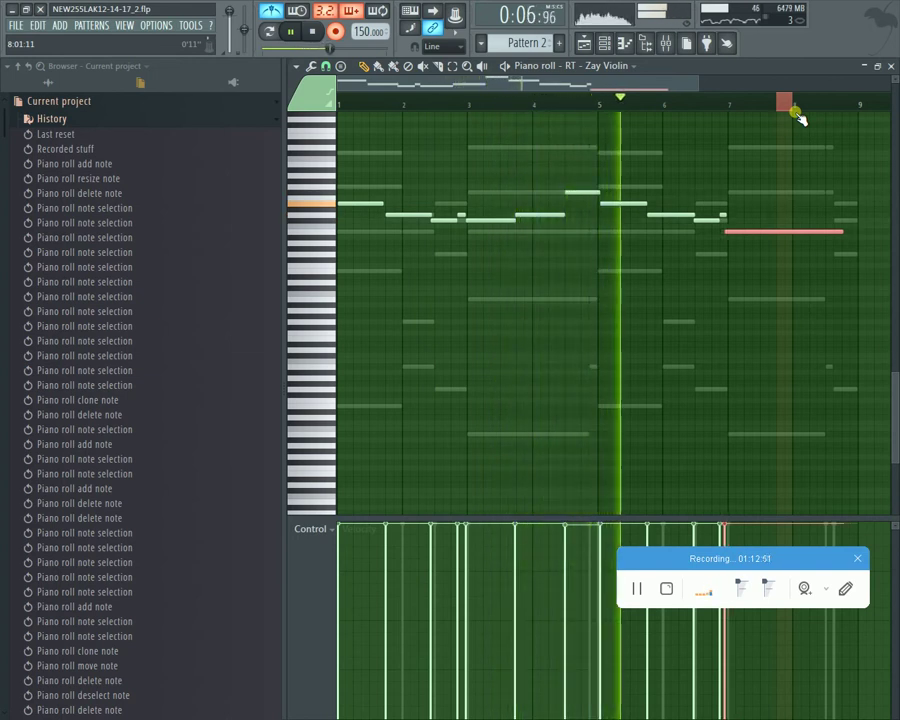
pyautogui.hotkey('shift', 'Right')
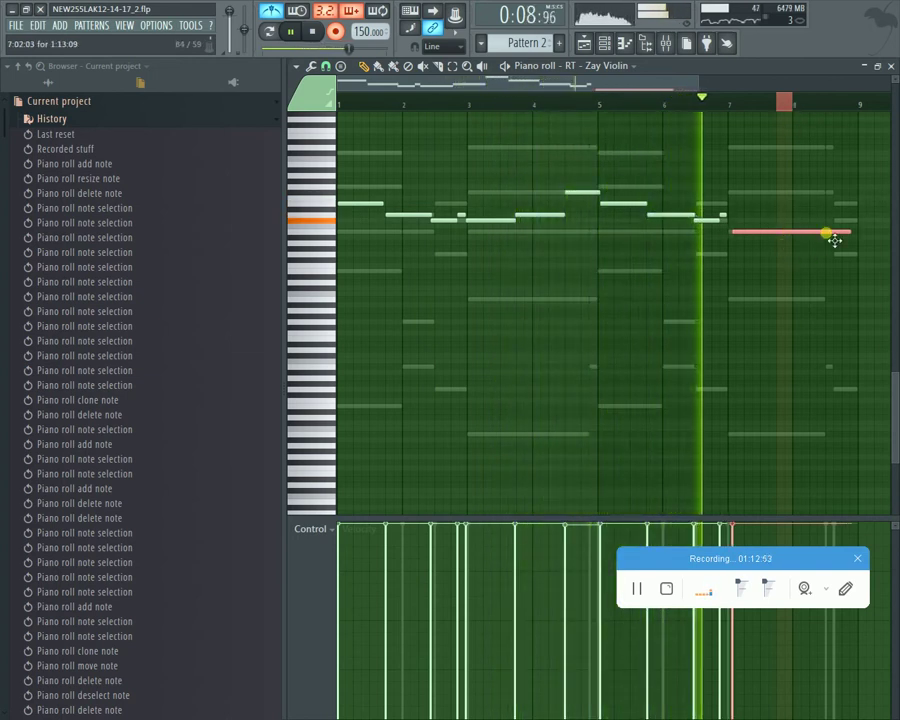
pyautogui.moveTo(835, 240); pyautogui.dragTo(823, 240)
pyautogui.press('space')
pyautogui.press('space')
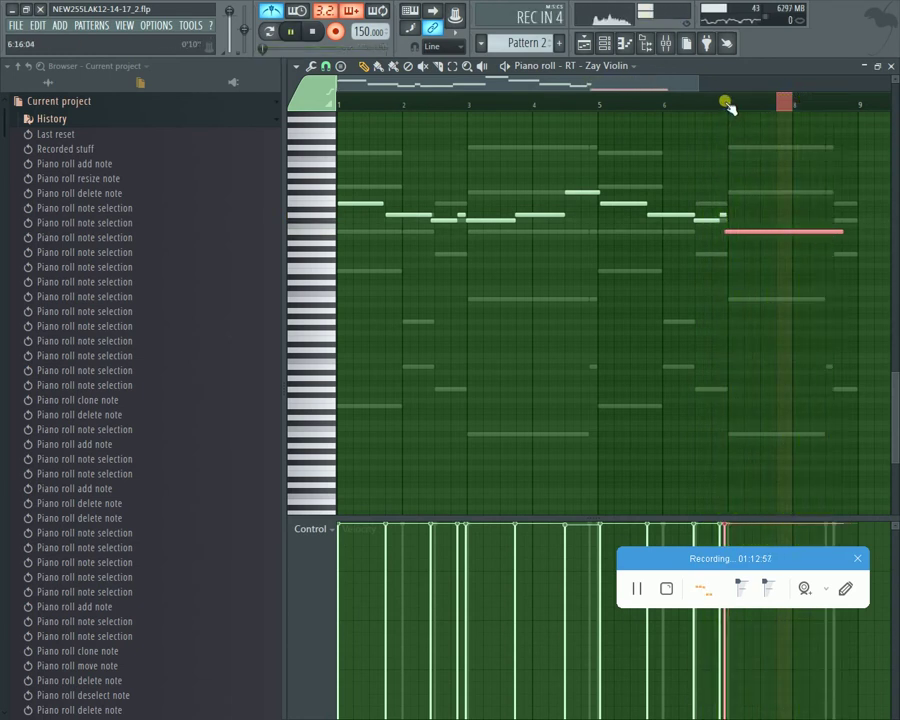
# Step: Set the piano roll snap to 1/6 step, align the B4 note's start with bar 7, and close the piano roll
pyautogui.click(325, 66)
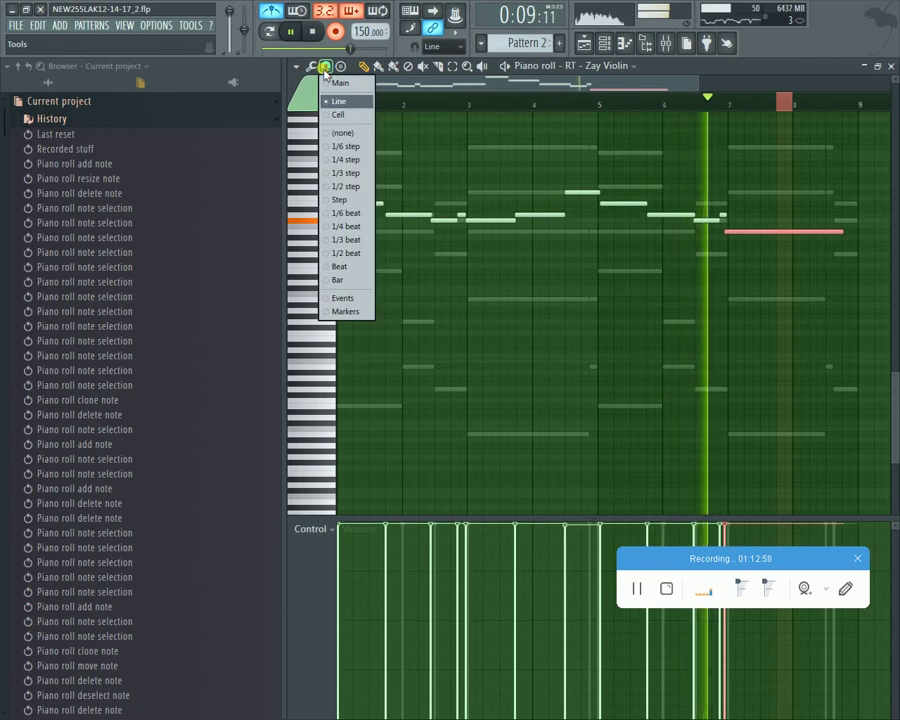
pyautogui.click(335, 124)
pyautogui.scroll(4, 694, 110)
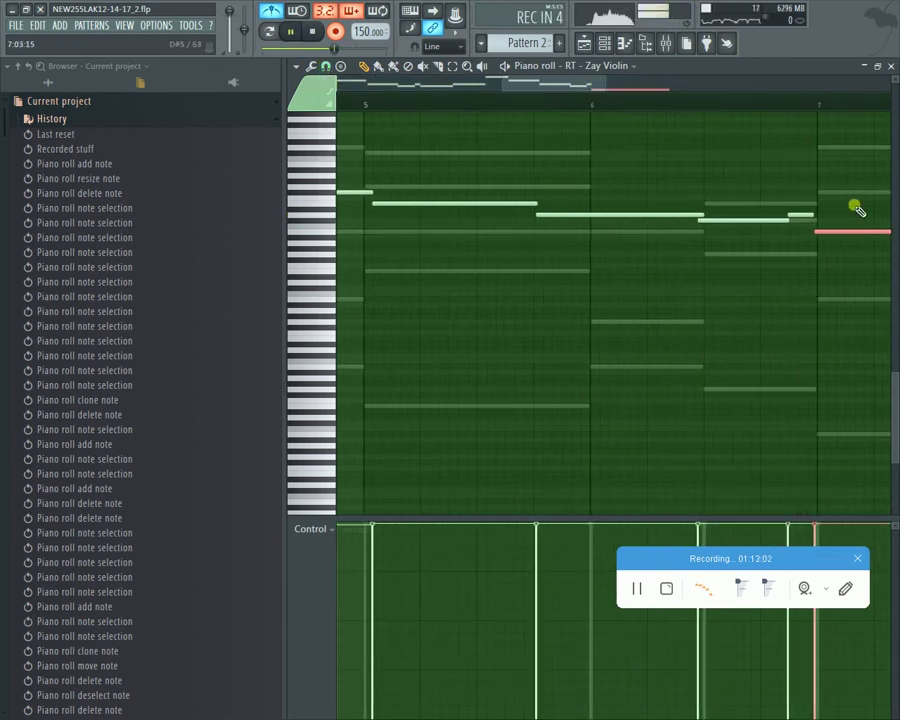
pyautogui.scroll(-5, 700, 107)
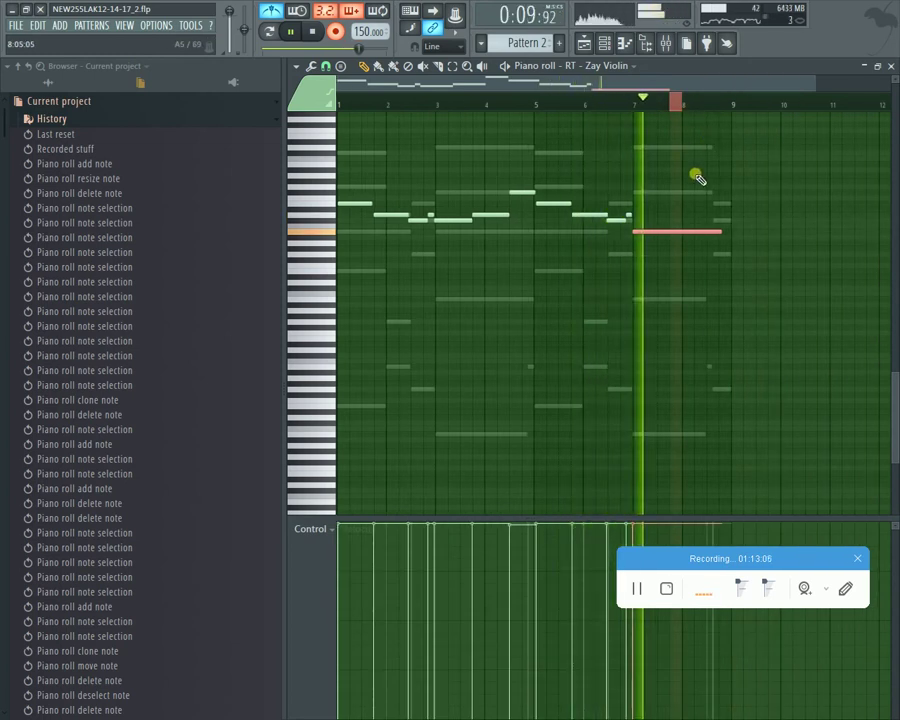
pyautogui.click(891, 66)
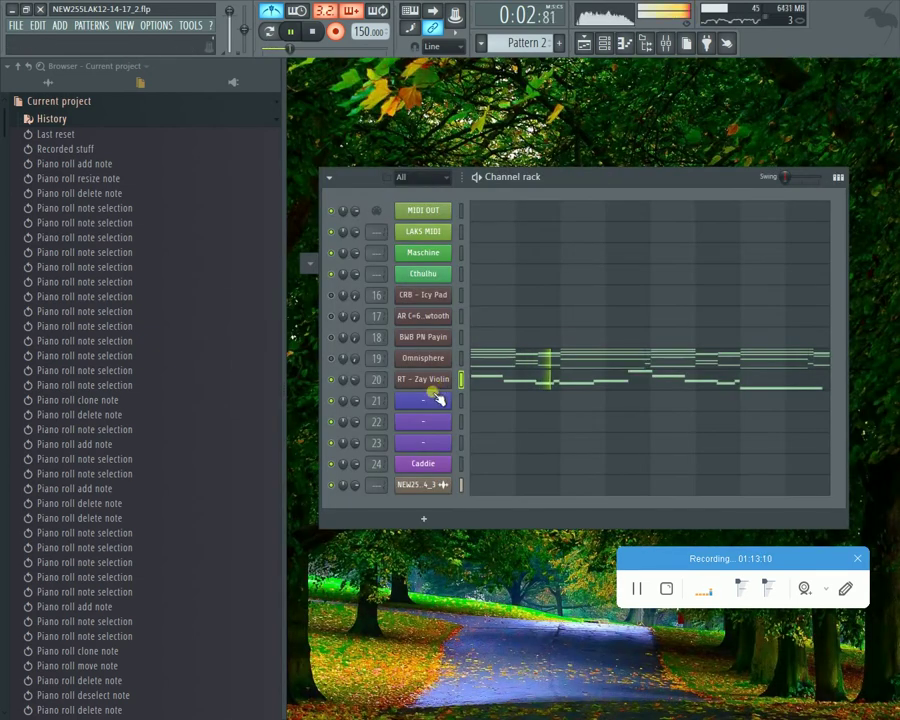
# Step: Reopen the violin piano roll, try quantizing all notes to a different snap setting, play the result, and undo it
pyautogui.press('space')
pyautogui.click(494, 372)
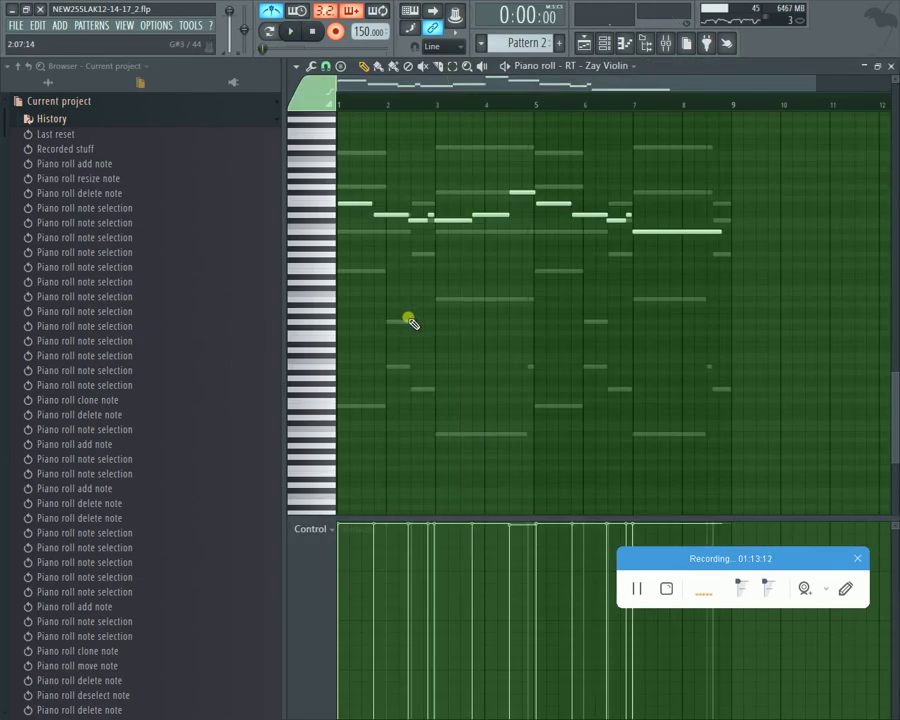
pyautogui.press('space')
pyautogui.hotkey('ctrl', 'a')
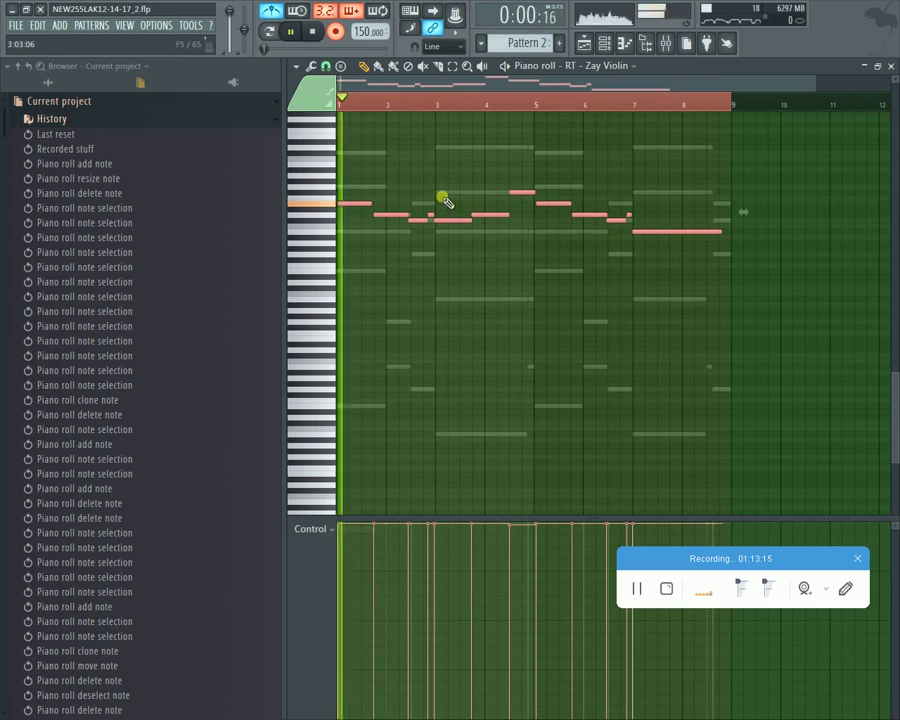
pyautogui.press('space')
pyautogui.click(324, 68)
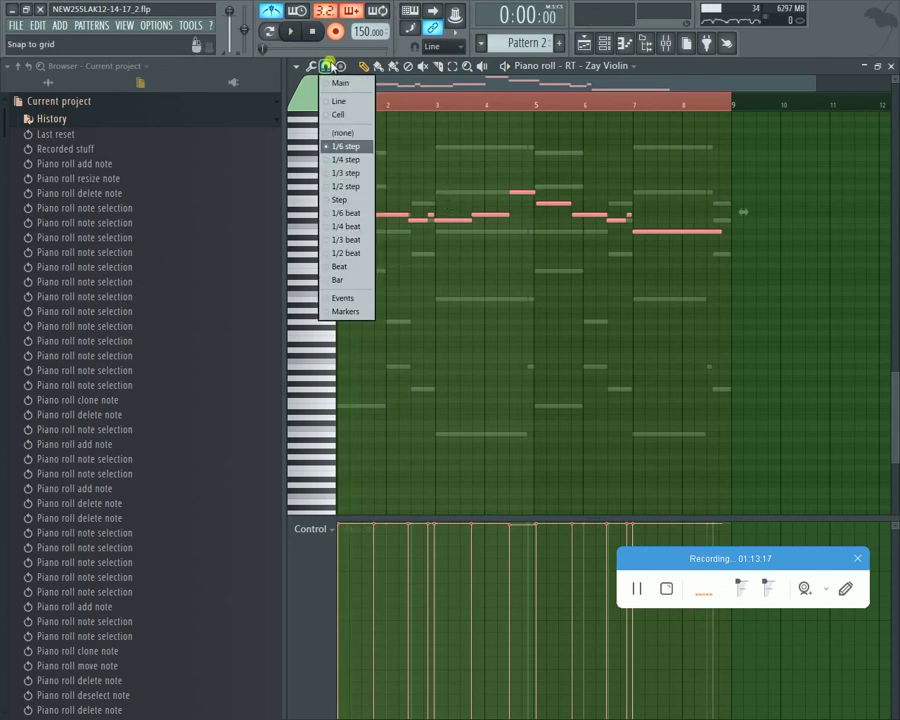
pyautogui.click(344, 133)
pyautogui.press('space')
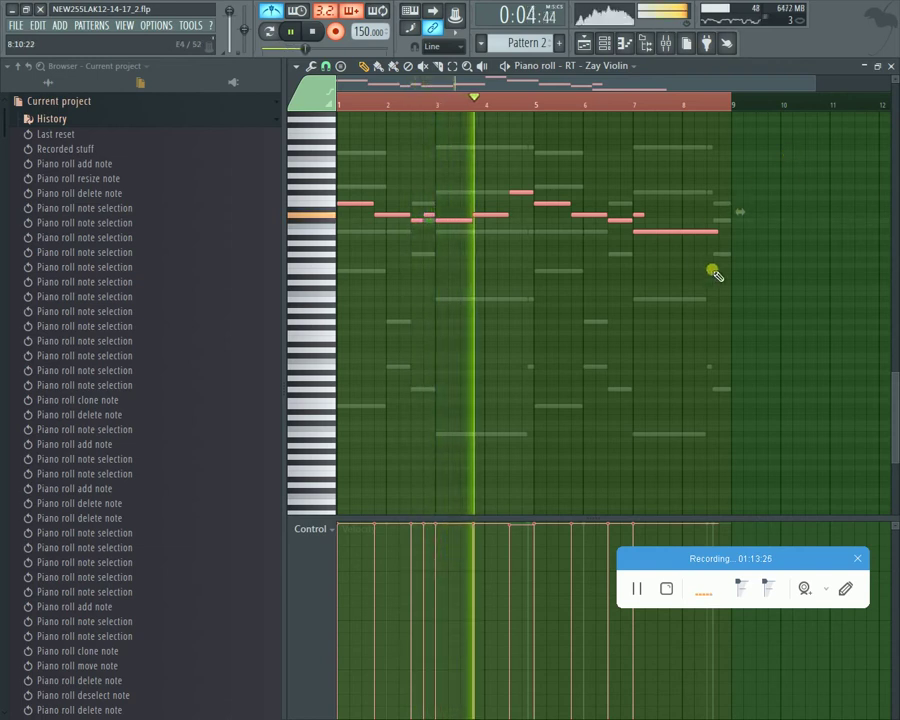
pyautogui.press('space')
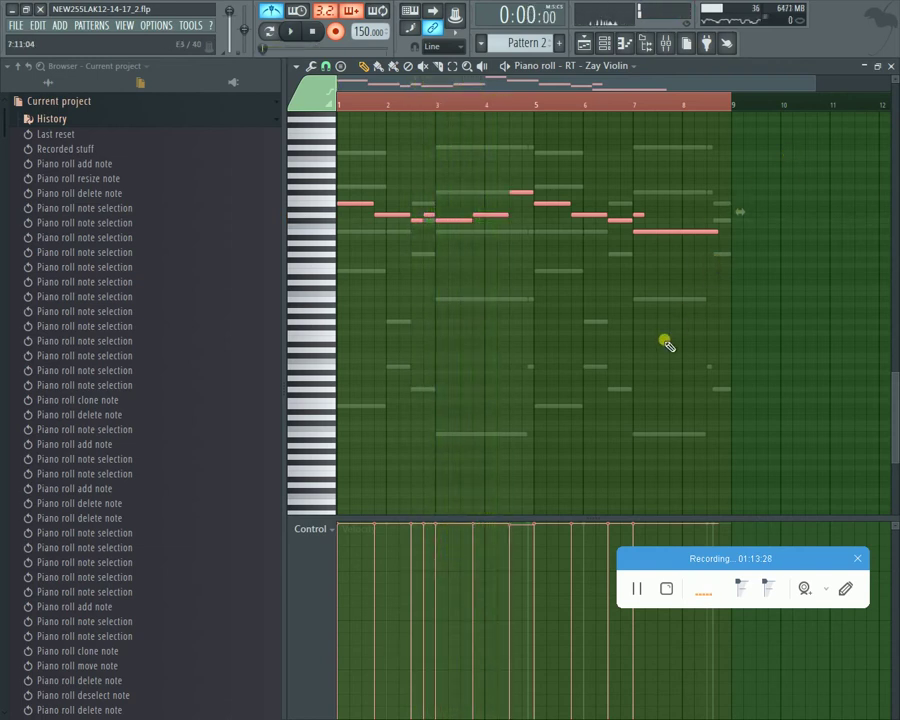
pyautogui.hotkey('ctrl', 'z')
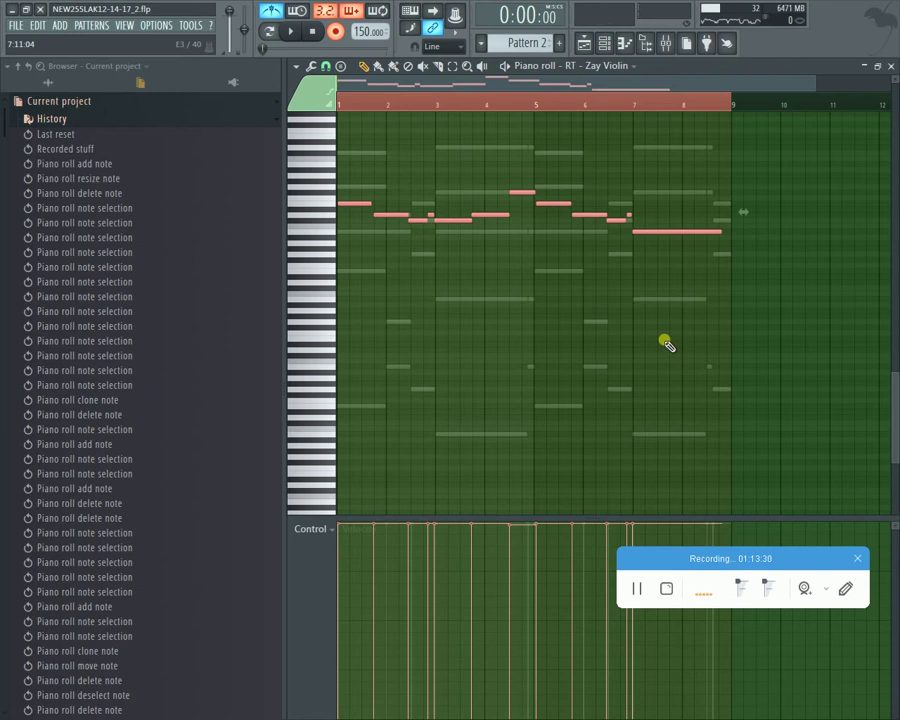
# Step: Deselect all the violin notes and examine up close how the first E5 note's start lines up with bar 1
pyautogui.keyDown('ctrl'); pyautogui.click(399, 154); pyautogui.keyUp('ctrl')
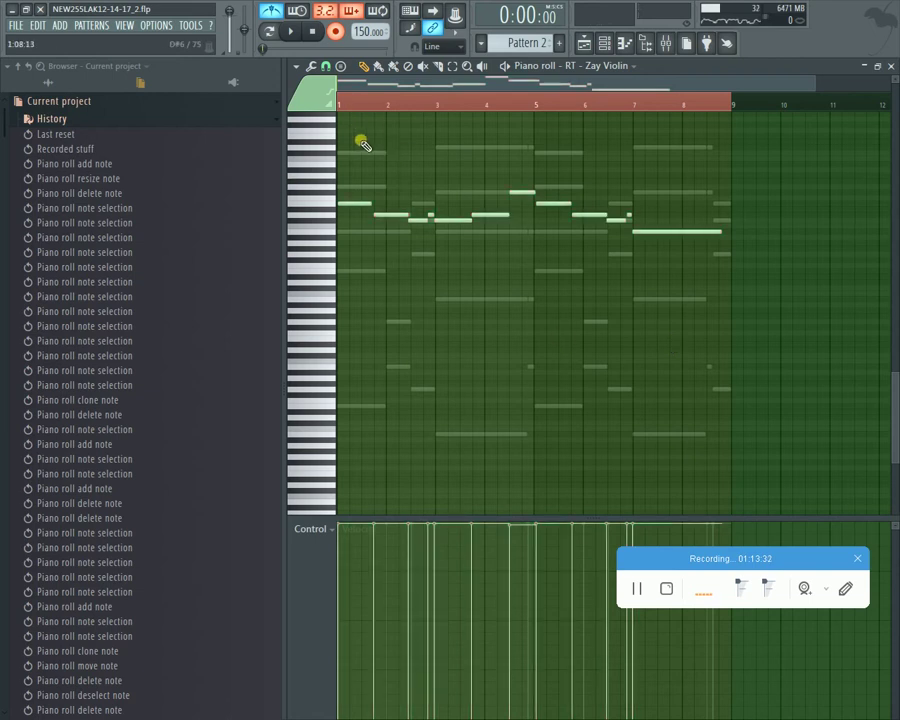
pyautogui.moveTo(358, 140); pyautogui.dragTo(355, 231)
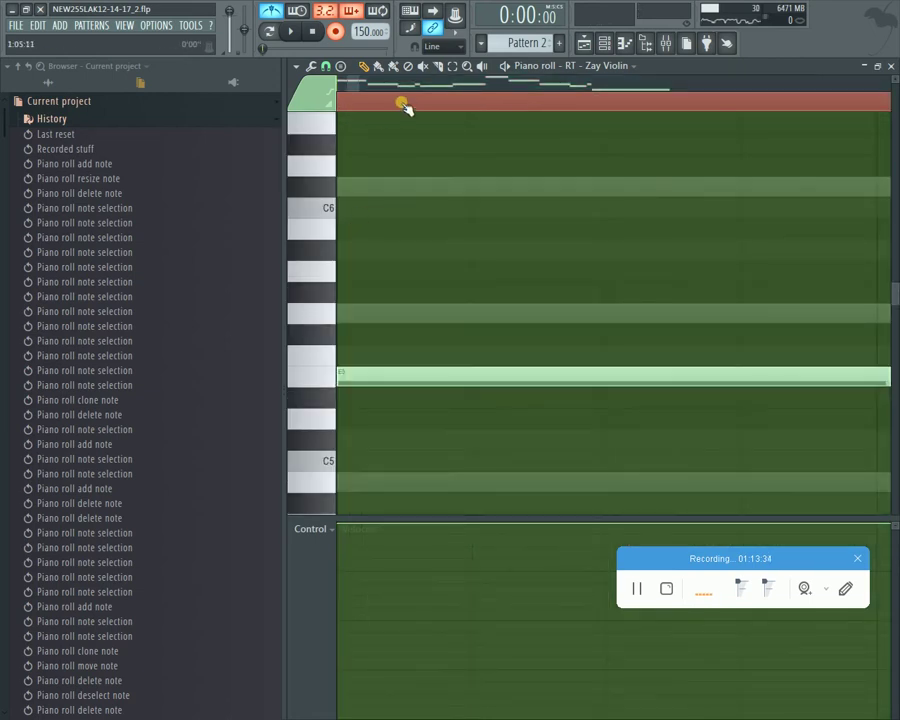
pyautogui.doubleClick(403, 104)
pyautogui.moveTo(370, 104); pyautogui.dragTo(343, 118)
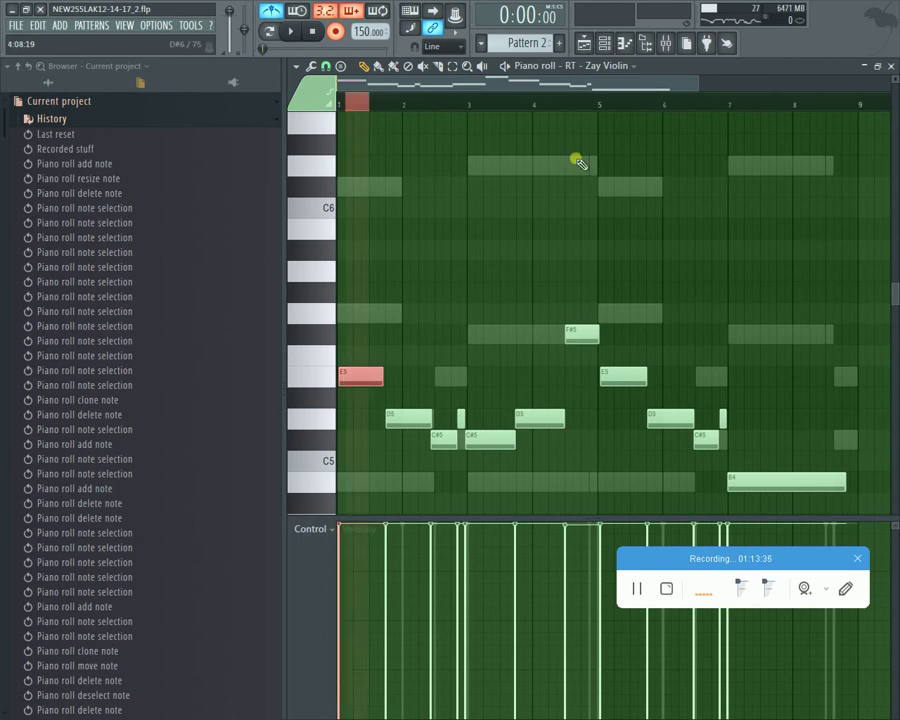
pyautogui.doubleClick(626, 106)
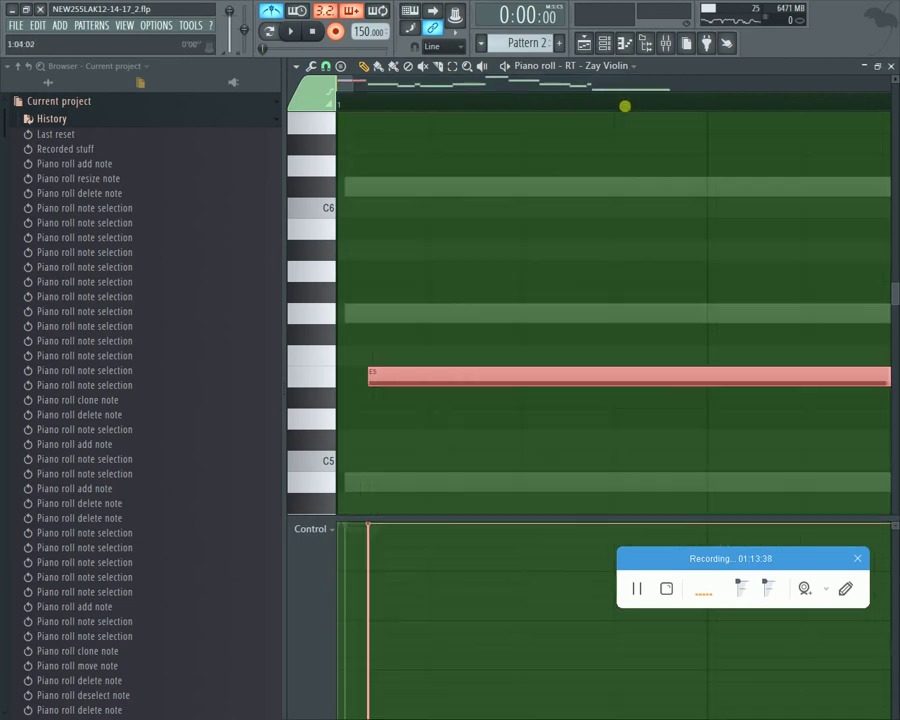
pyautogui.keyDown('ctrl'); pyautogui.rightClick(592, 114); pyautogui.keyUp('ctrl')
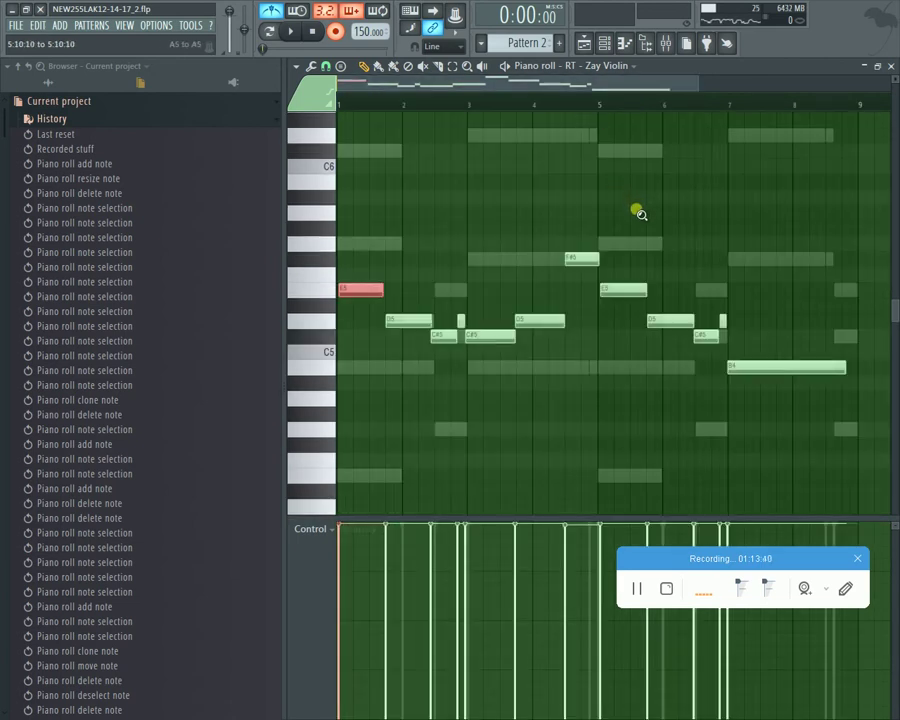
# Step: Add the E5 note at bar 5 and the C#5 note at bar 3 to the selection, and clear it
pyautogui.keyDown('ctrl'); pyautogui.rightClick(617, 191); pyautogui.keyUp('ctrl')
pyautogui.keyDown('ctrl'); pyautogui.rightClick(634, 173); pyautogui.keyUp('ctrl')
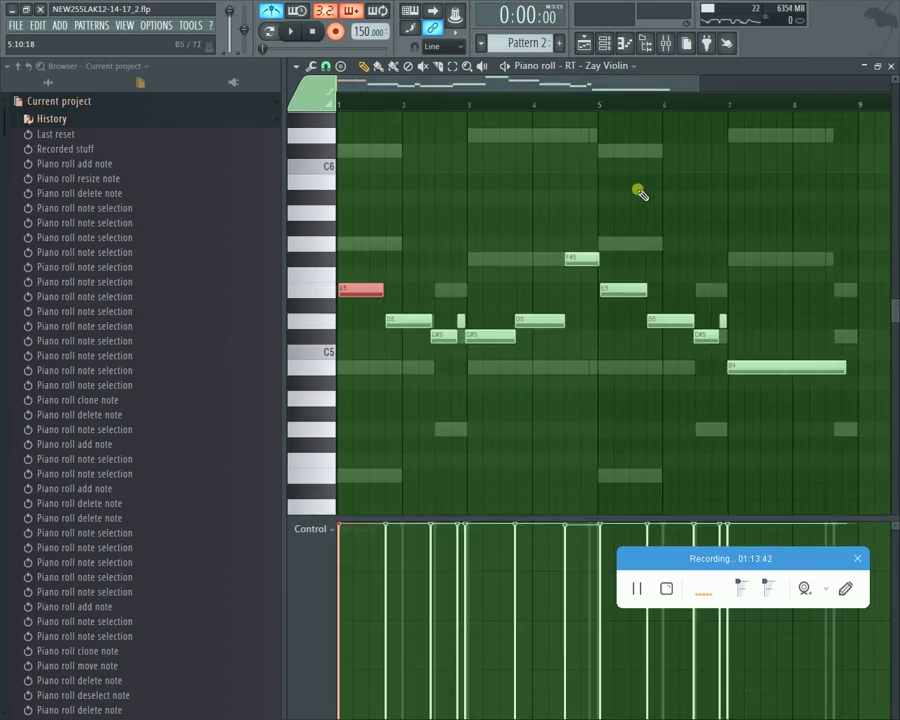
pyautogui.keyDown('ctrl'); pyautogui.rightClick(640, 197); pyautogui.keyUp('ctrl')
pyautogui.keyDown('ctrl'); pyautogui.rightClick(636, 185); pyautogui.keyUp('ctrl')
pyautogui.moveTo(640, 195); pyautogui.dragTo(622, 314)
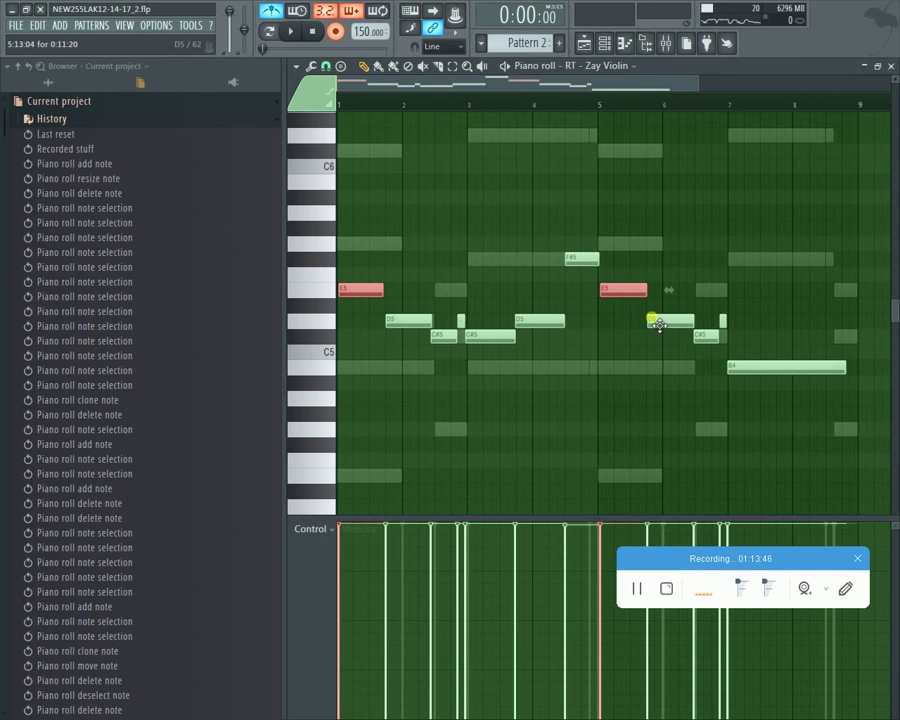
pyautogui.moveTo(814, 284); pyautogui.dragTo(788, 406)
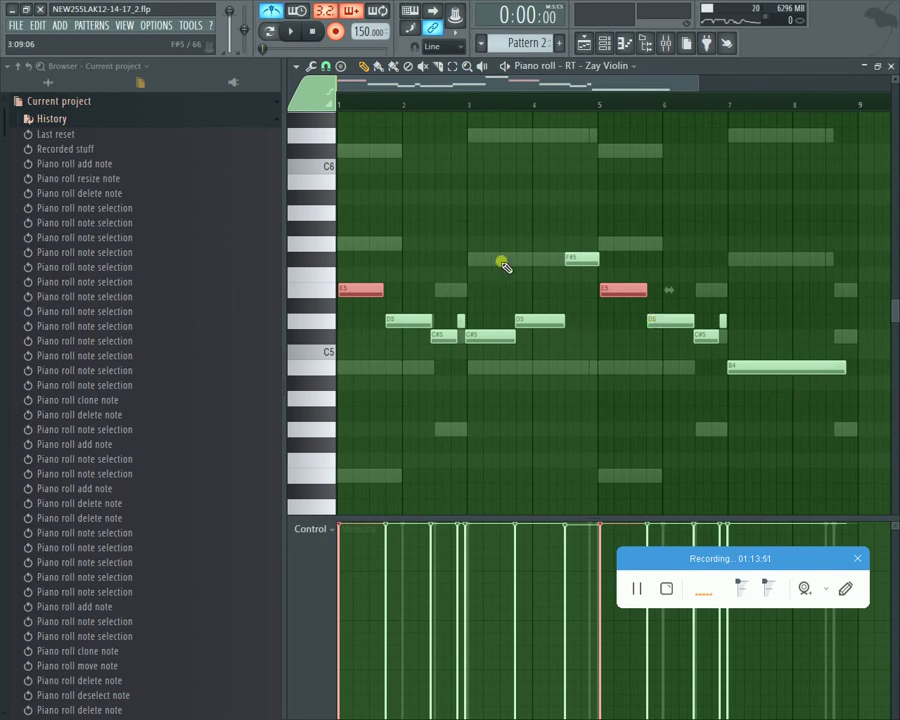
pyautogui.moveTo(500, 252); pyautogui.dragTo(499, 382)
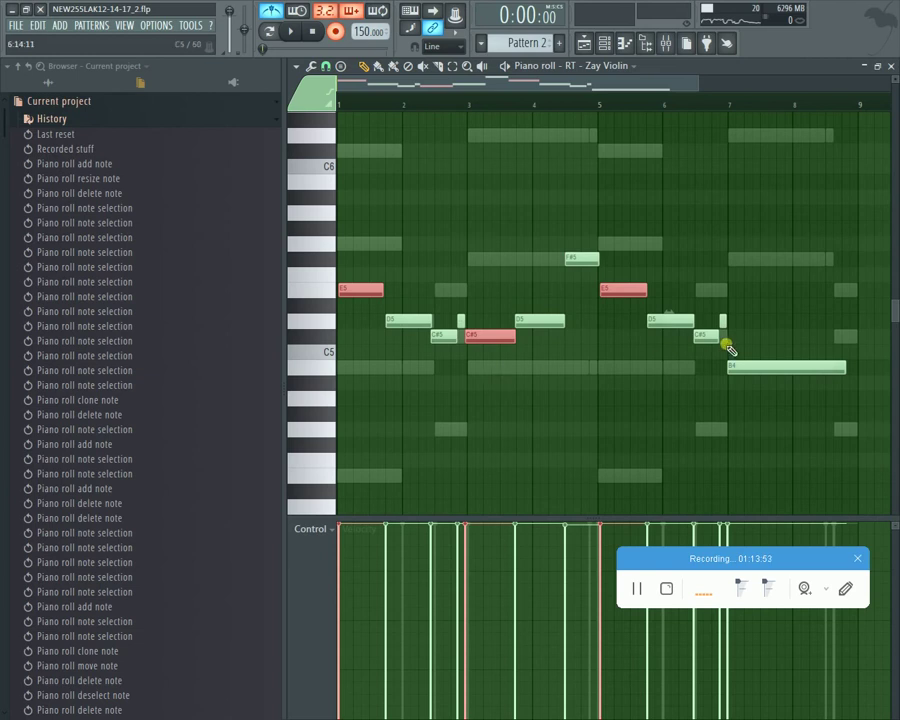
pyautogui.keyDown('ctrl'); pyautogui.click(444, 213); pyautogui.keyUp('ctrl')
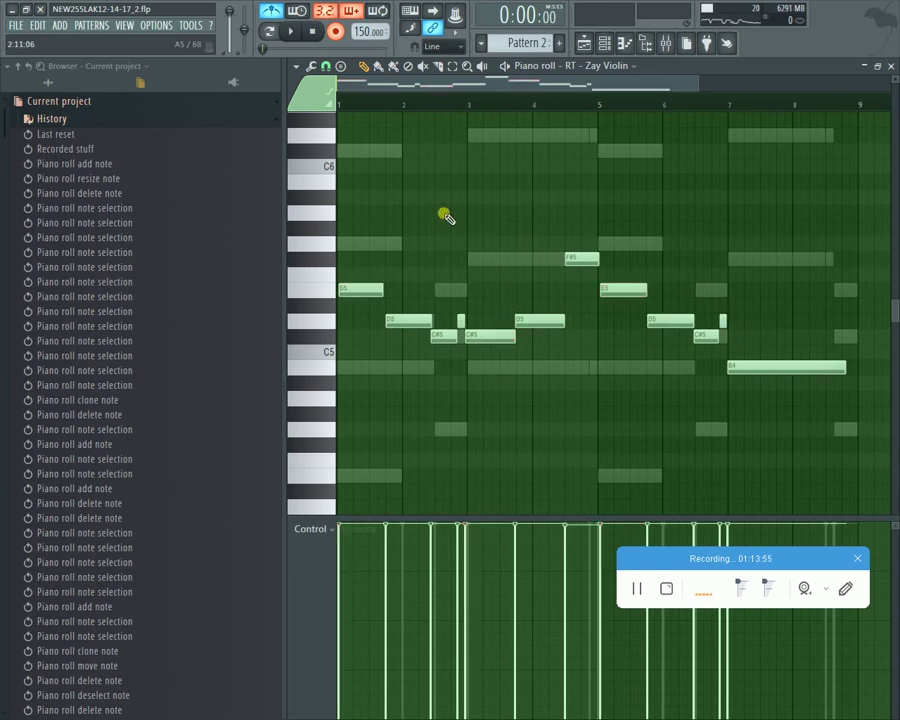
# Step: Align the starts of the two E5 notes with bars 1 and 5, and close the piano roll
pyautogui.moveTo(377, 162); pyautogui.dragTo(357, 334)
pyautogui.moveTo(641, 237); pyautogui.dragTo(617, 322)
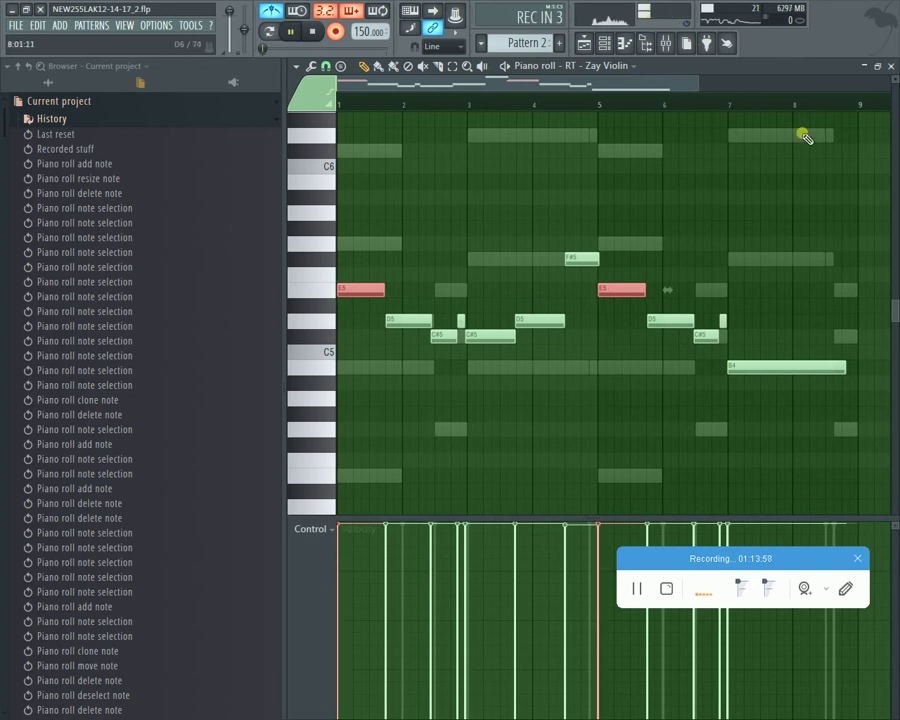
pyautogui.press('Escape')
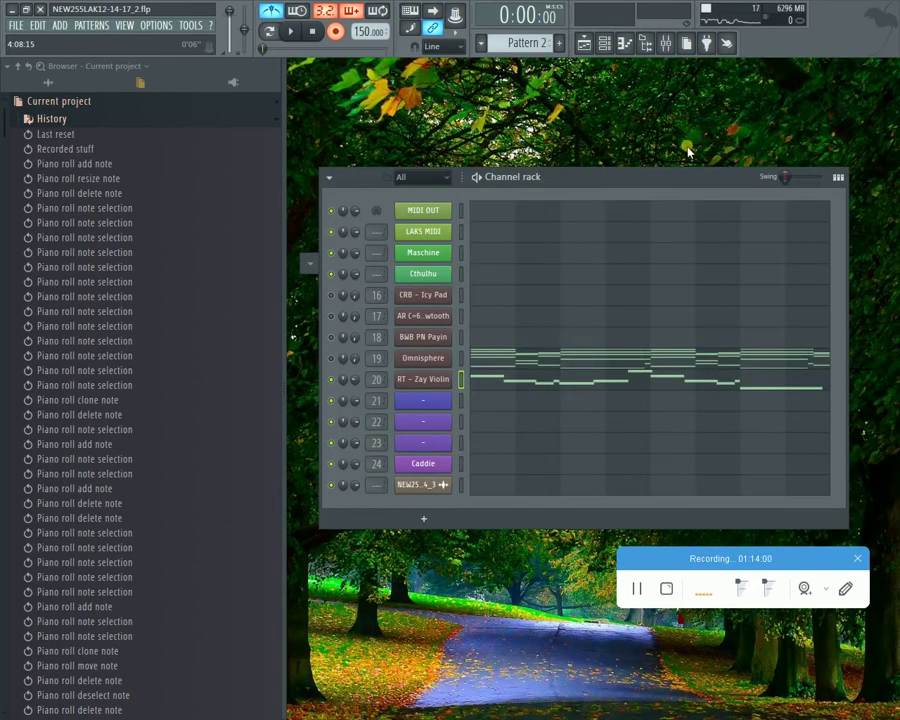
# Step: Play Pattern 2 from the start and stop it after checking the violin's opening notes
pyautogui.press('space')
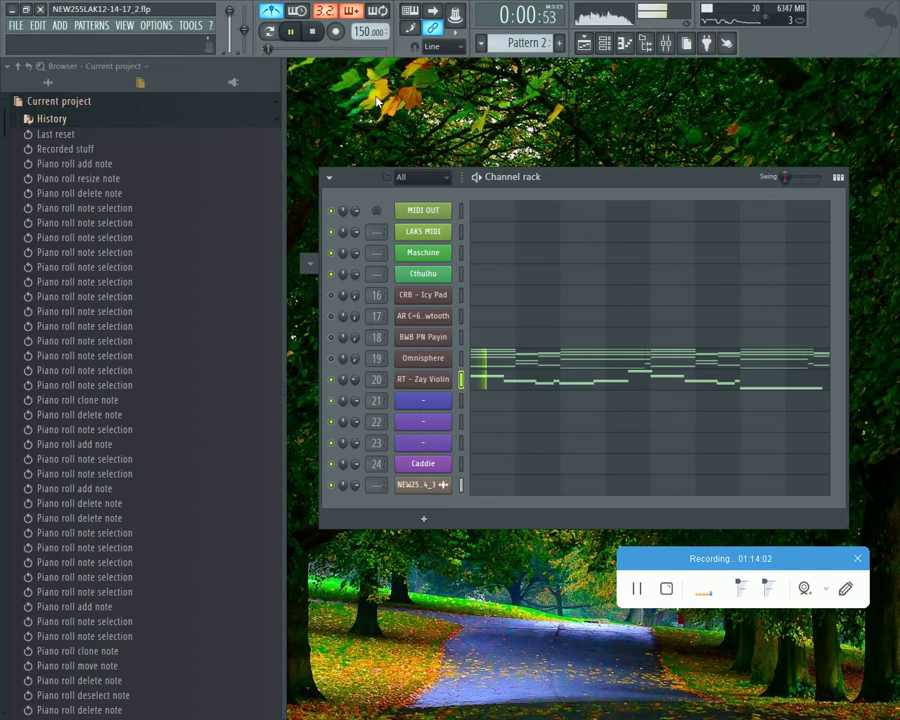
pyautogui.press('space')
pyautogui.press('space')
pyautogui.press('space')
pyautogui.press('space')
pyautogui.press('space')
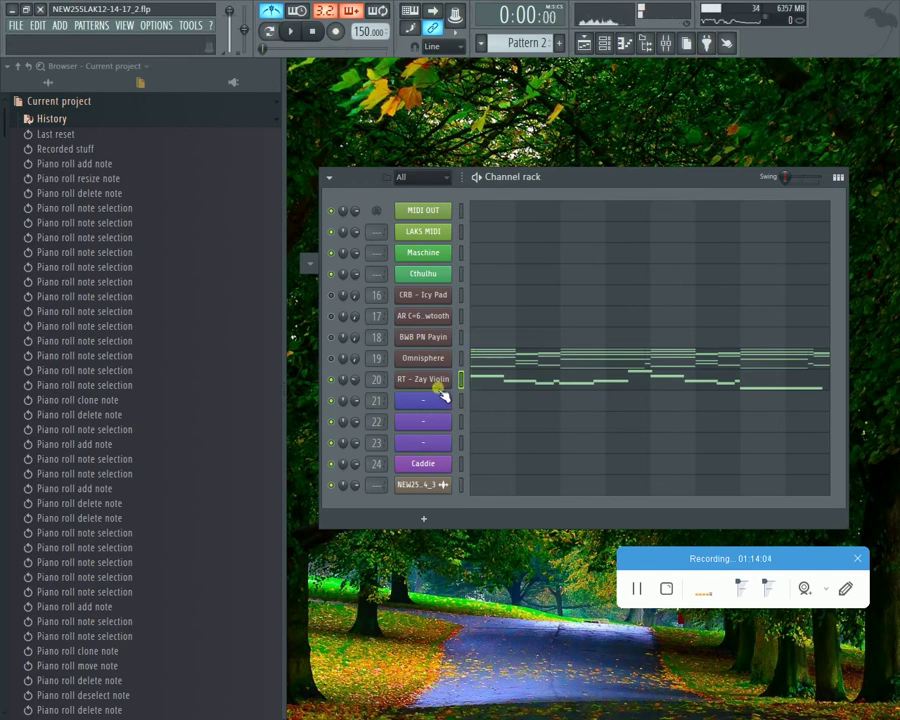
# Step: Open the RT - Zay Violin plugin, bring its window fully into view, and show the Nexus modulation page
pyautogui.rightClick(442, 381)
pyautogui.click(432, 381)
pyautogui.click(424, 381)
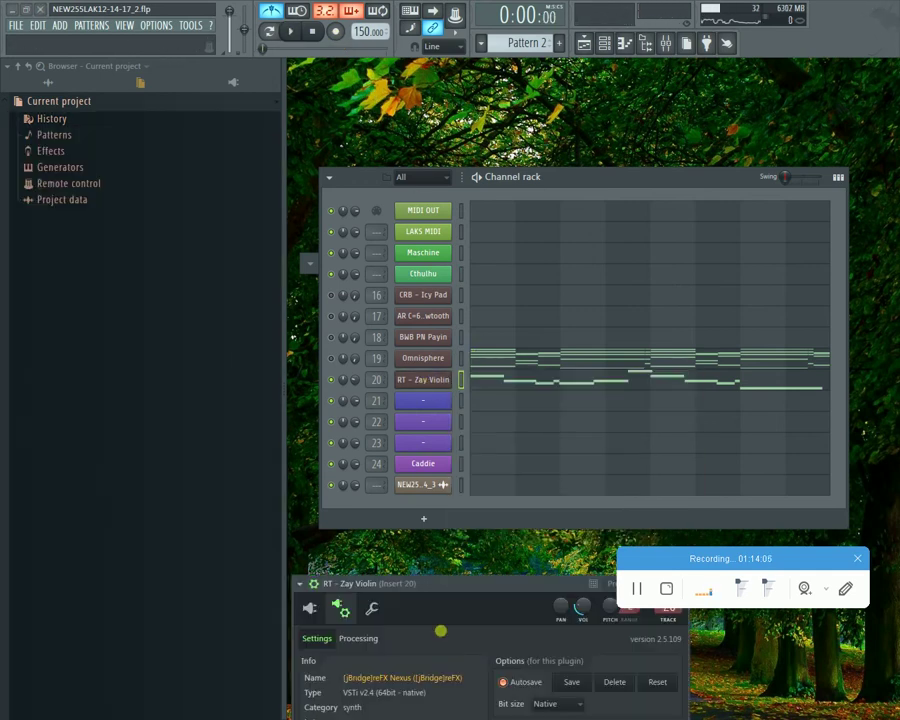
pyautogui.moveTo(487, 580); pyautogui.dragTo(493, 272)
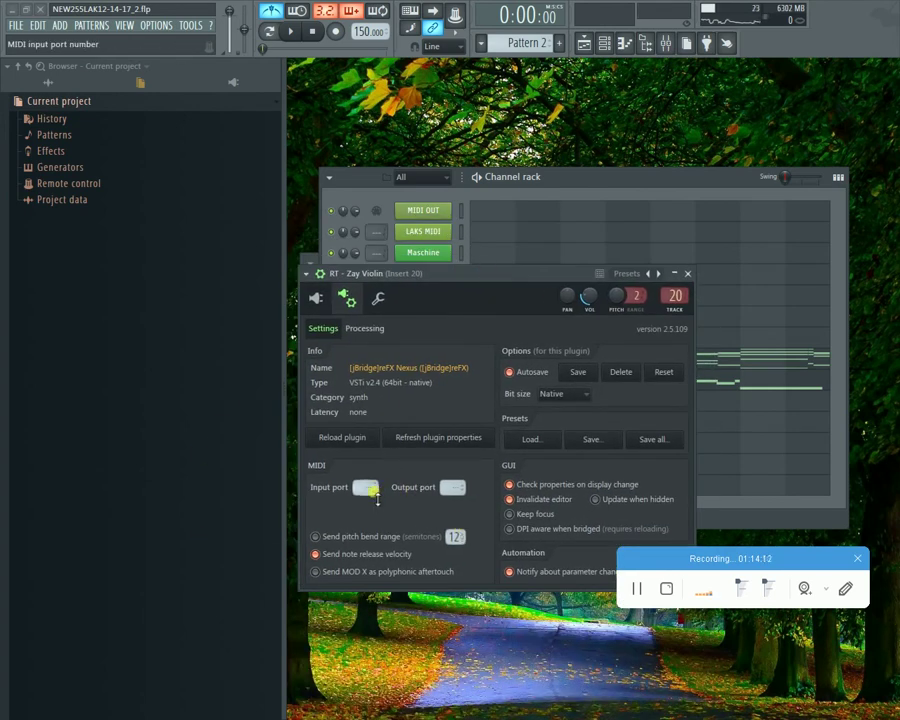
pyautogui.click(315, 300)
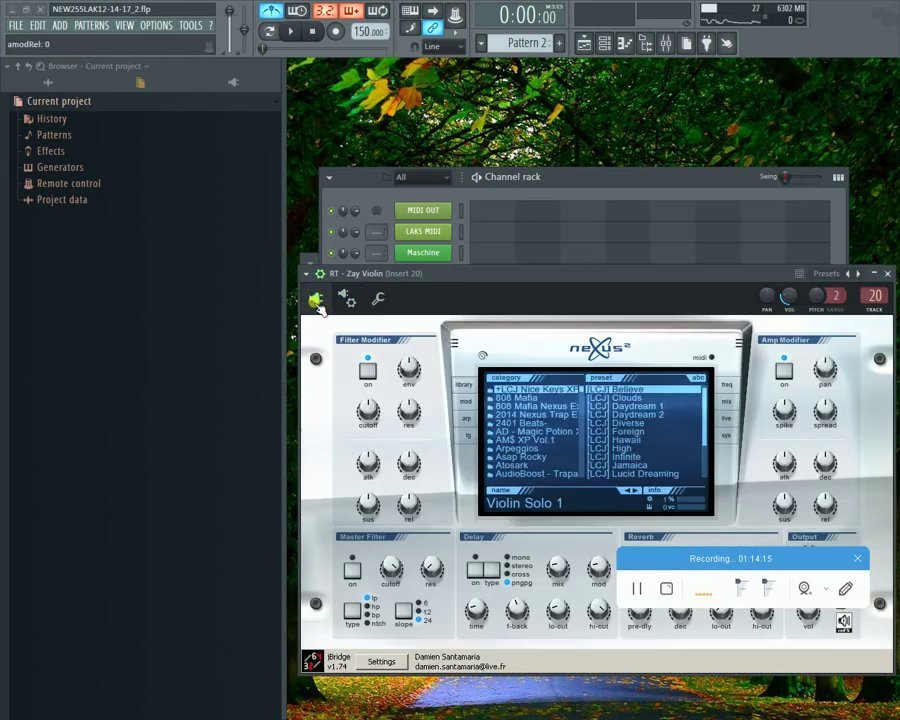
pyautogui.click(470, 402)
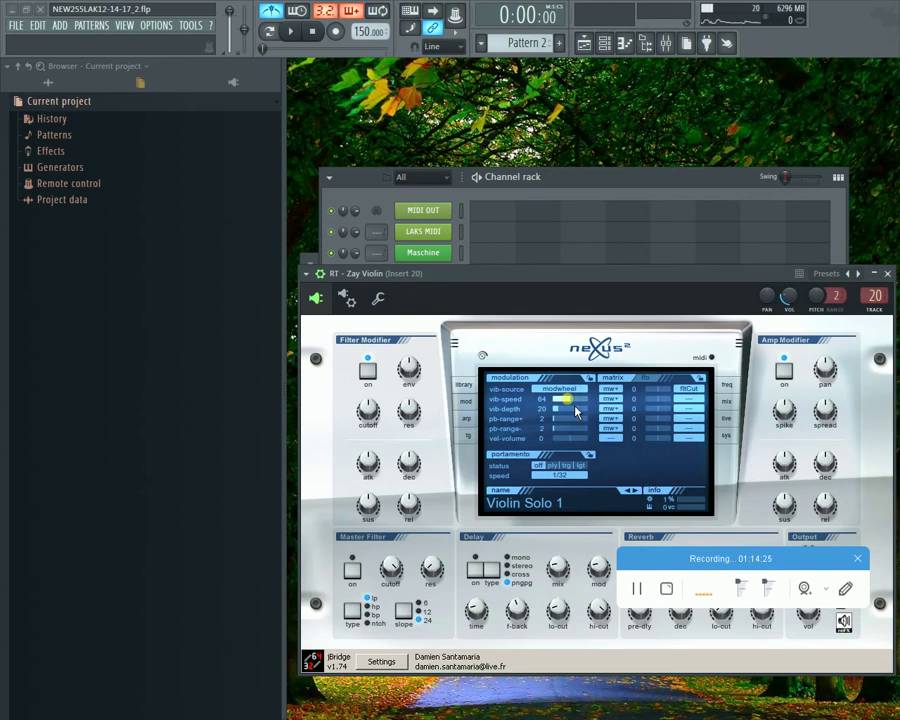
# Step: Browse the violin plugin's parameters and open the controller link for MIDI CC #33 (Modulation wheel LSB)
pyautogui.click(308, 274)
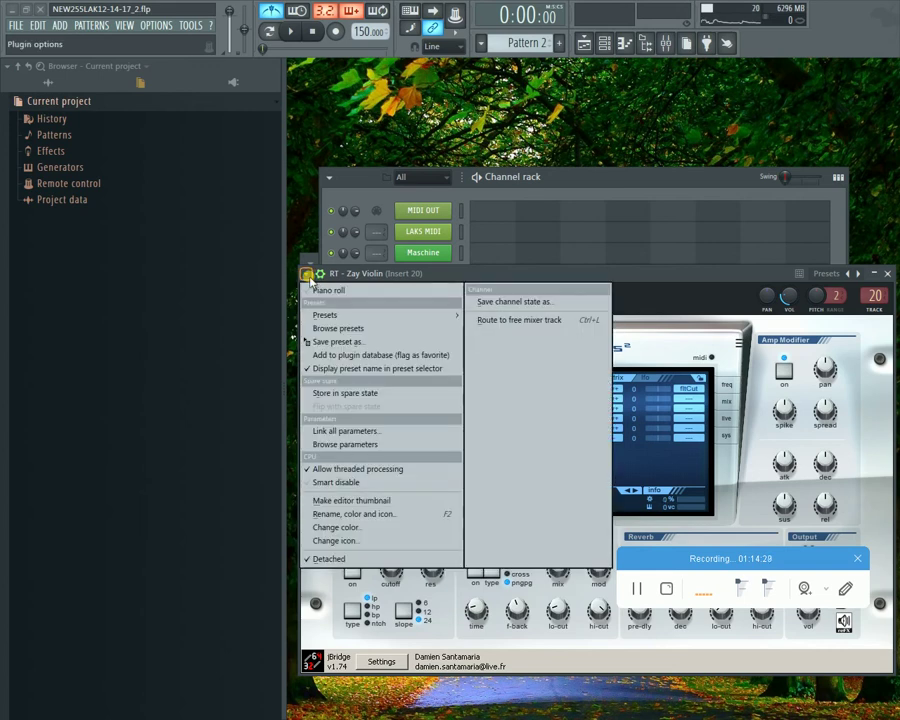
pyautogui.click(350, 444)
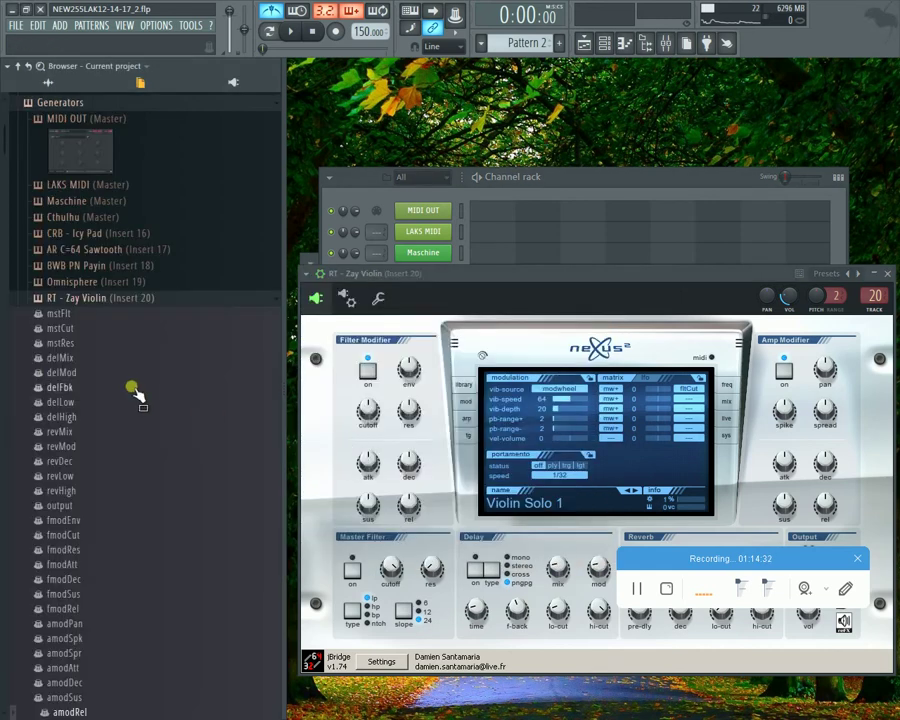
pyautogui.scroll(-10, 138, 400)
pyautogui.scroll(-10, 143, 405)
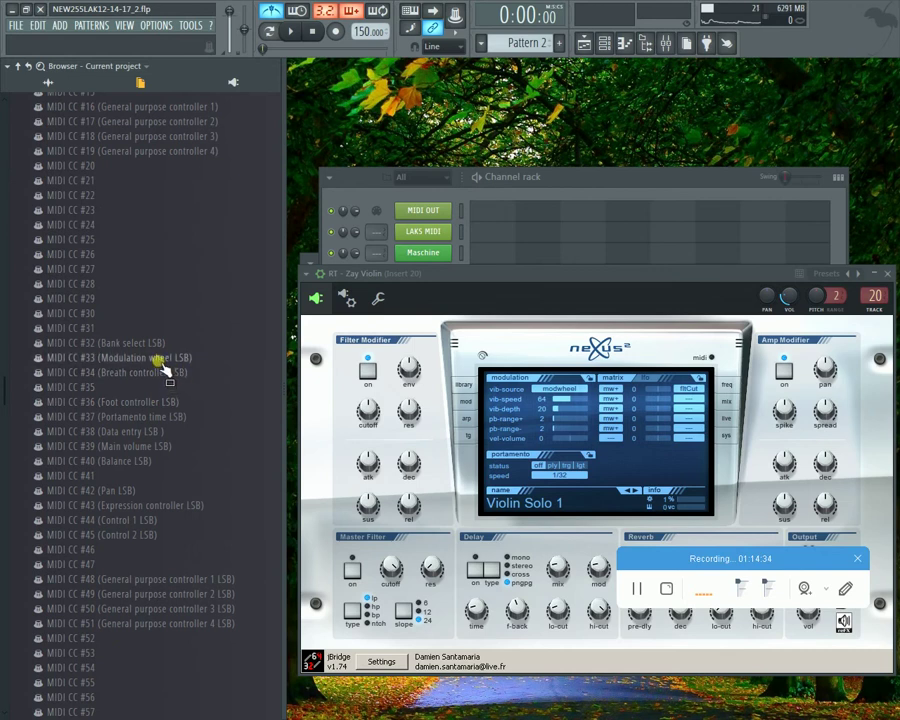
pyautogui.rightClick(112, 360)
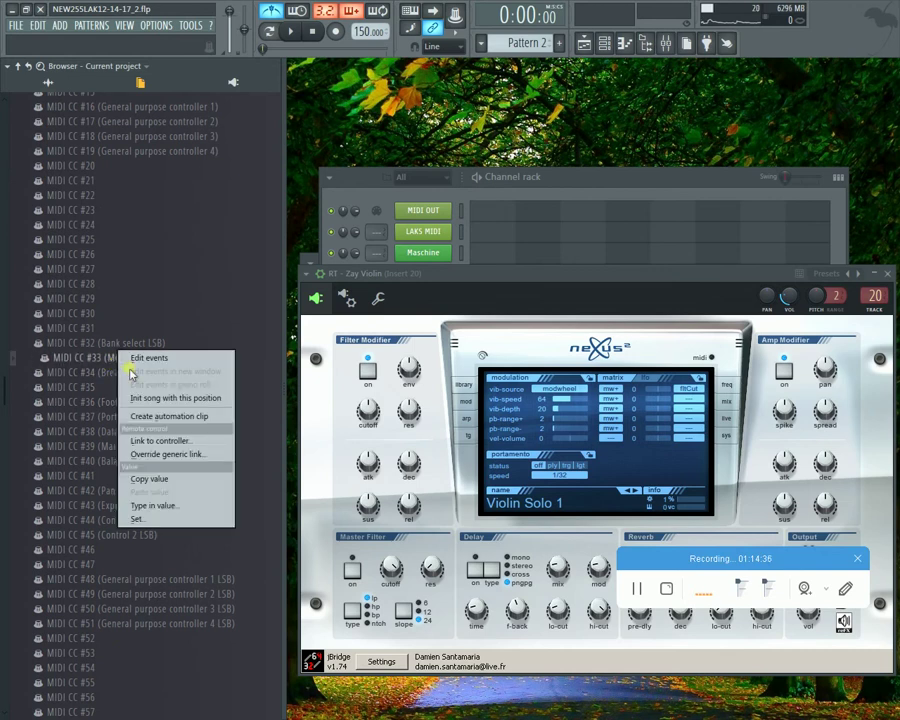
pyautogui.click(175, 441)
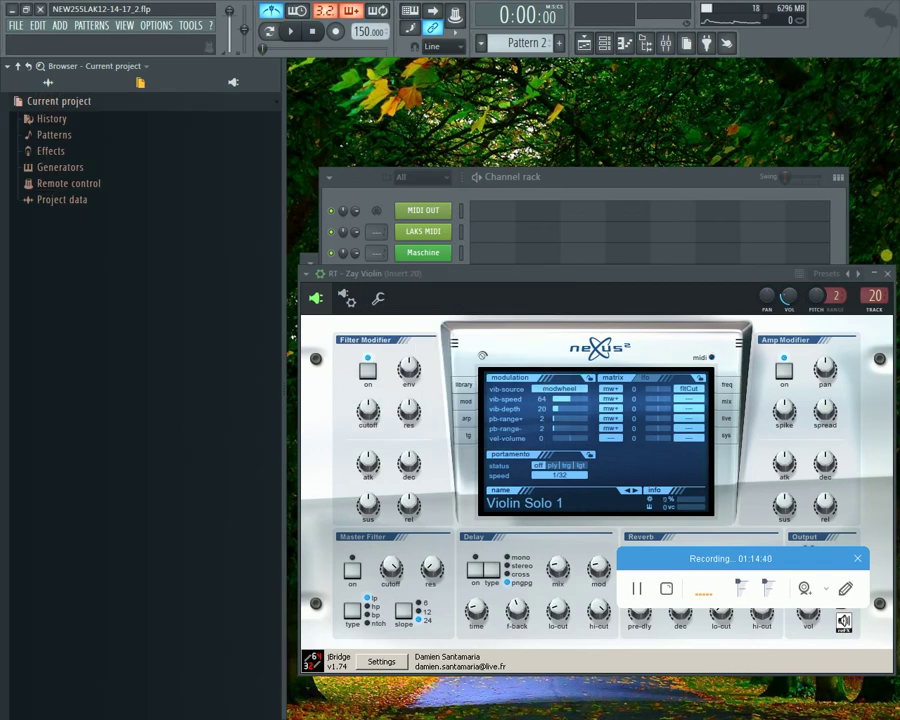
# Step: Collapse the violin plugin window and play Pattern 2 from the start to listen to the melody
pyautogui.click(871, 276)
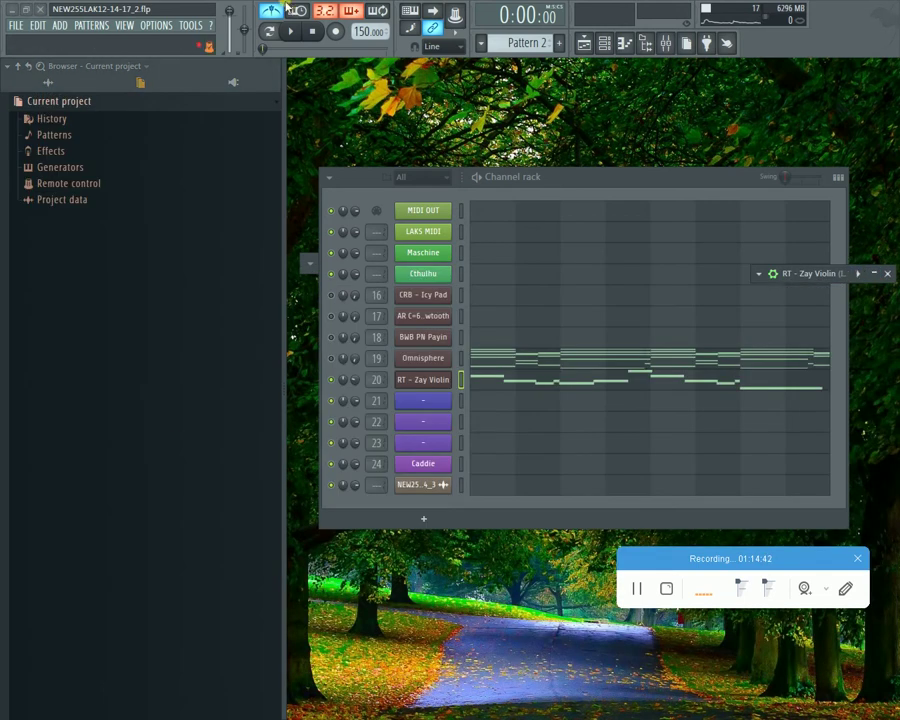
pyautogui.click(290, 32)
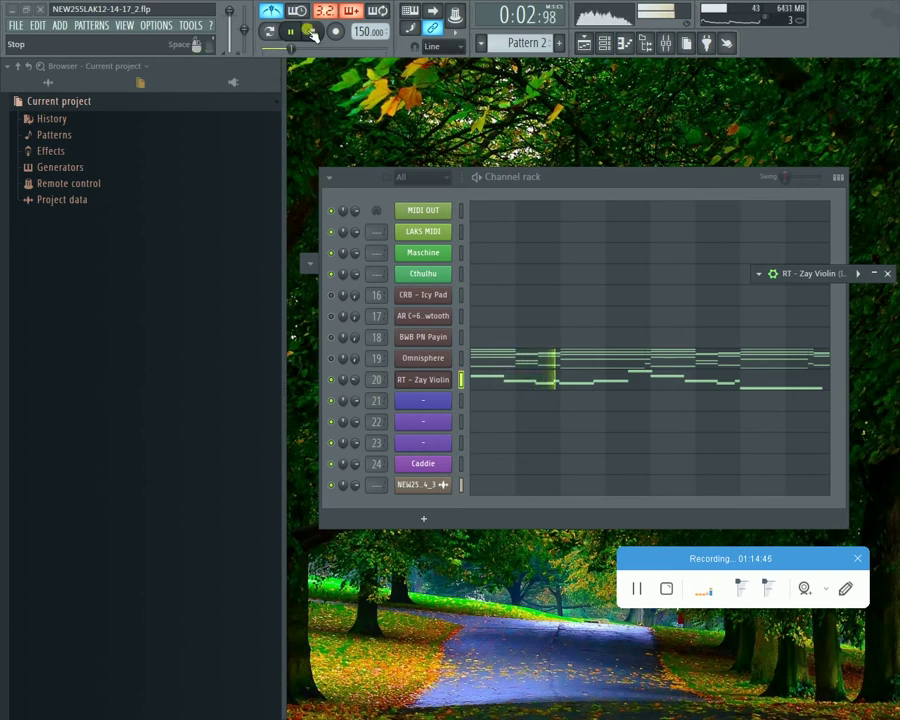
pyautogui.click(432, 383)
pyautogui.click(430, 380)
pyautogui.press('space')
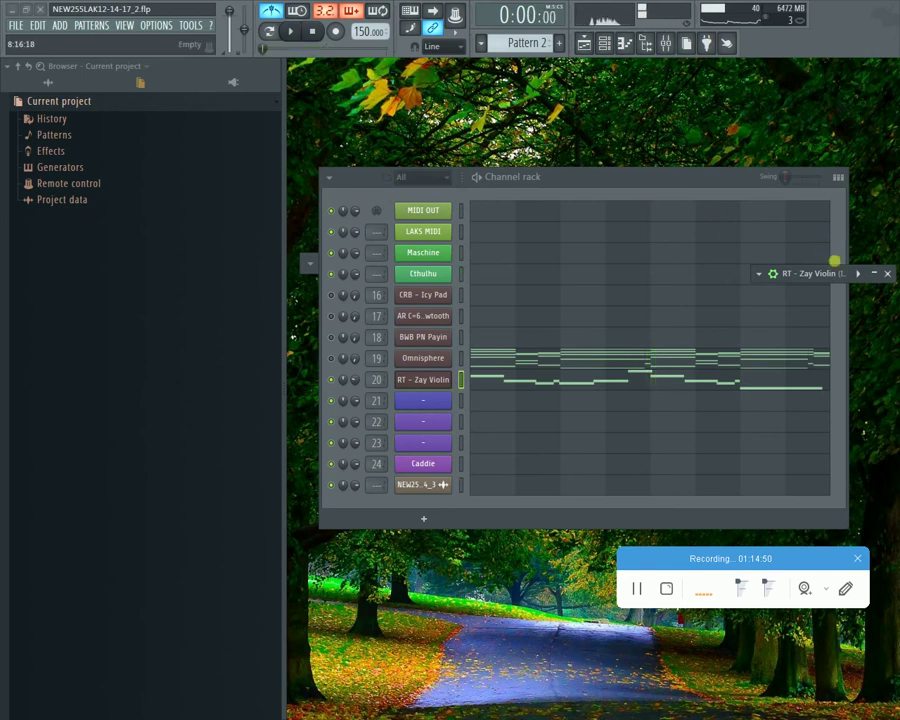
# Step: Restore the violin plugin window and set vib-speed to 108 and vib-depth to 29 during playback
pyautogui.click(800, 273)
pyautogui.moveTo(803, 274); pyautogui.dragTo(190, 150)
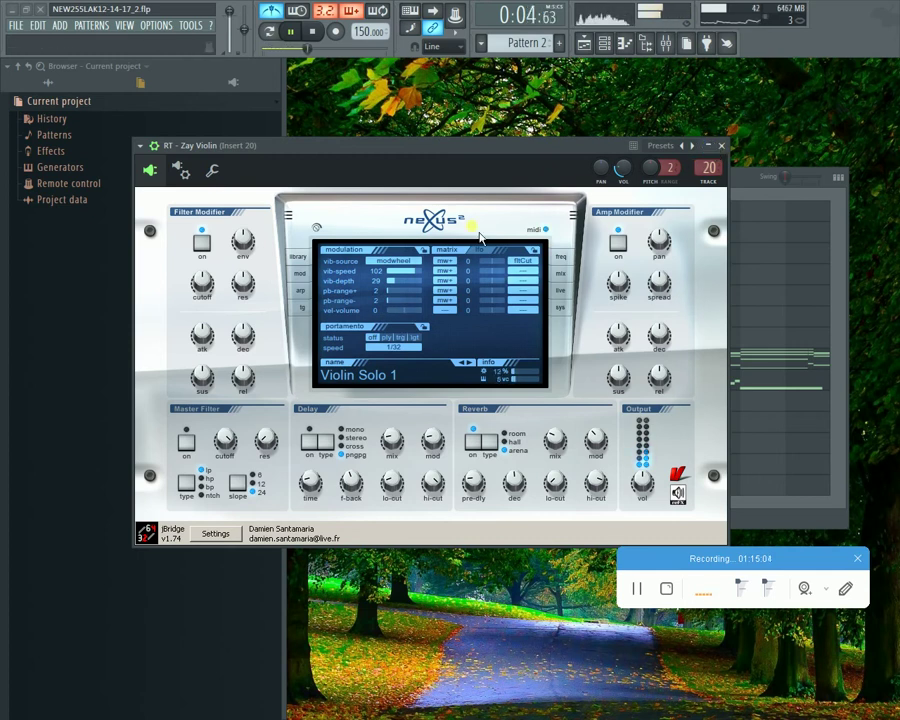
pyautogui.click(388, 262)
pyautogui.click(405, 290)
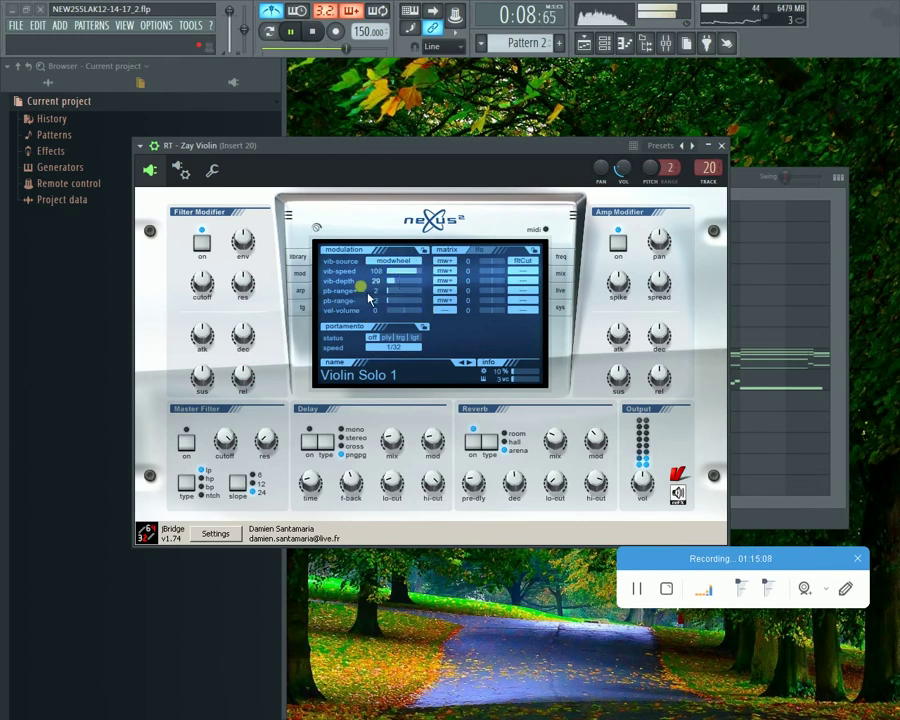
pyautogui.press('space')
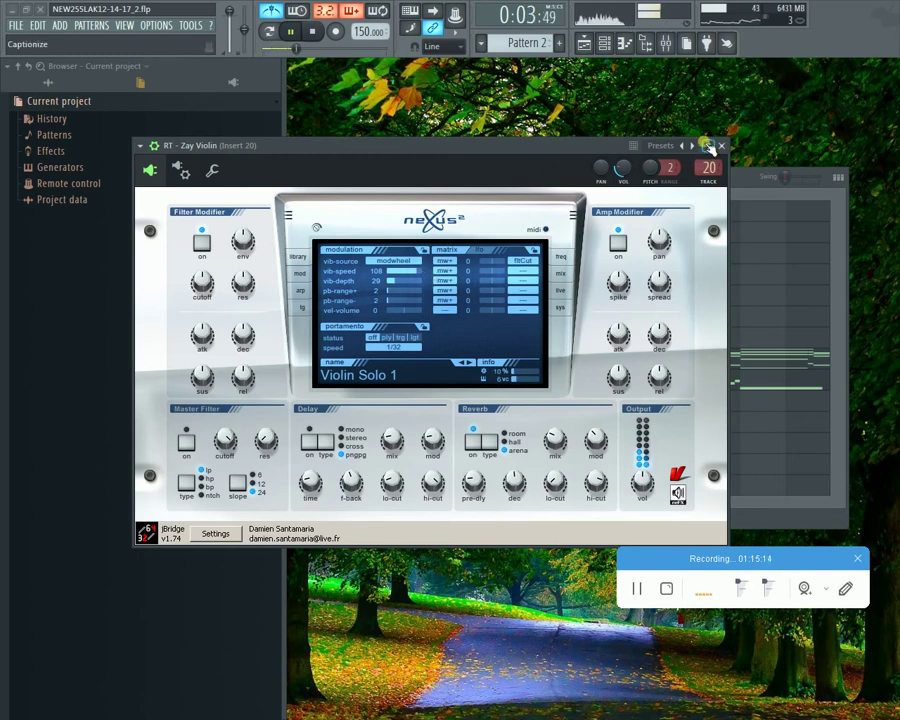
# Step: Look through the violin plugin's library and arpeggiator pages and return to the modulation page
pyautogui.click(305, 259)
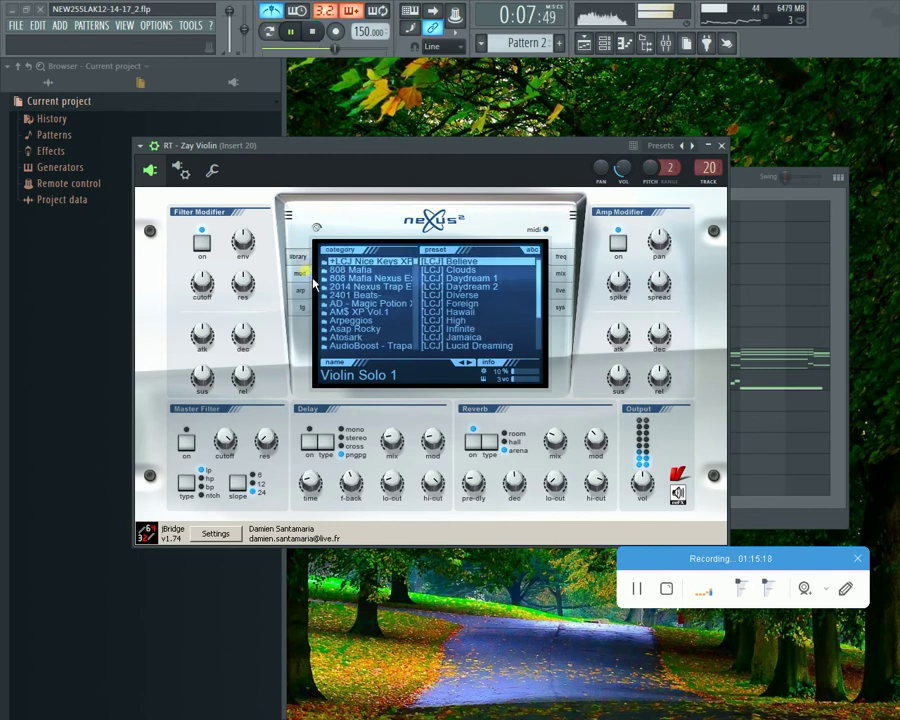
pyautogui.click(312, 285)
pyautogui.click(306, 300)
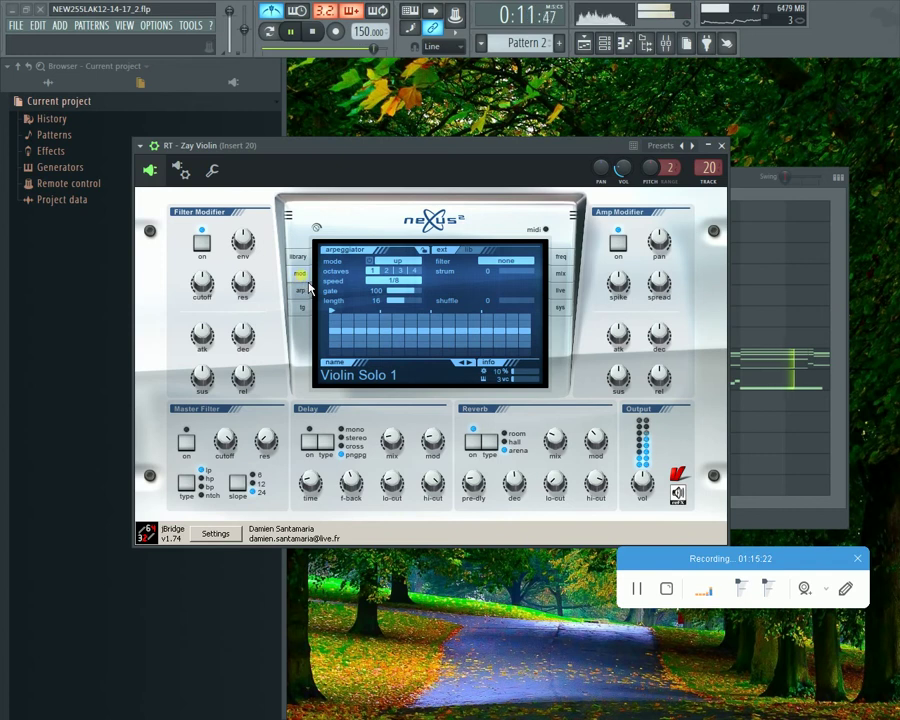
pyautogui.click(309, 287)
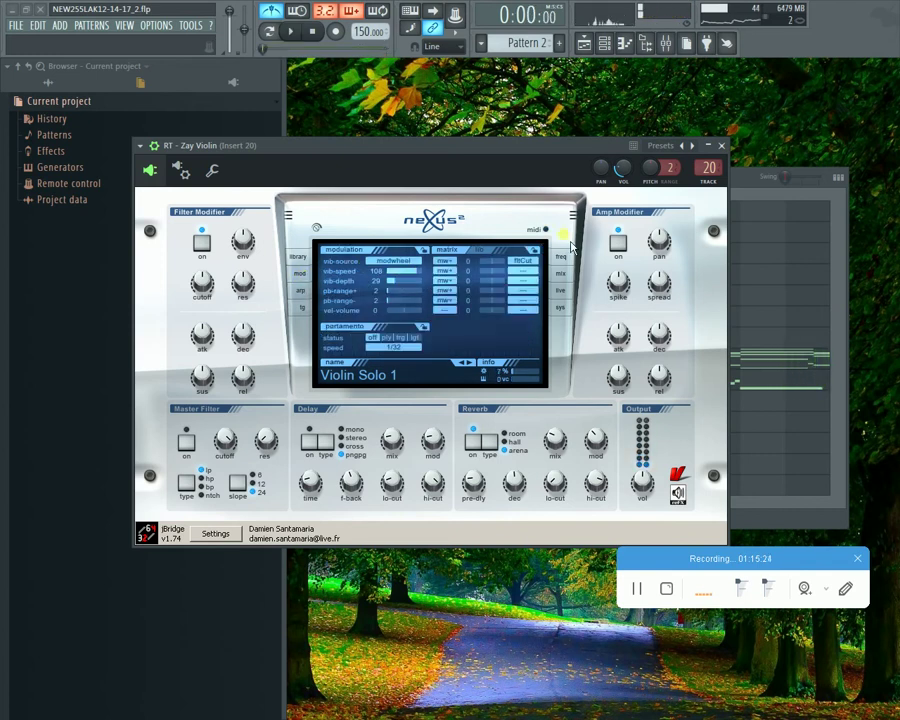
# Step: Solo the RT - Zay Violin channel, unmute Cthulhu alongside it, and replay Pattern 2 with the plugin window moved aside
pyautogui.press('space')
pyautogui.moveTo(580, 140); pyautogui.dragTo(222, 444)
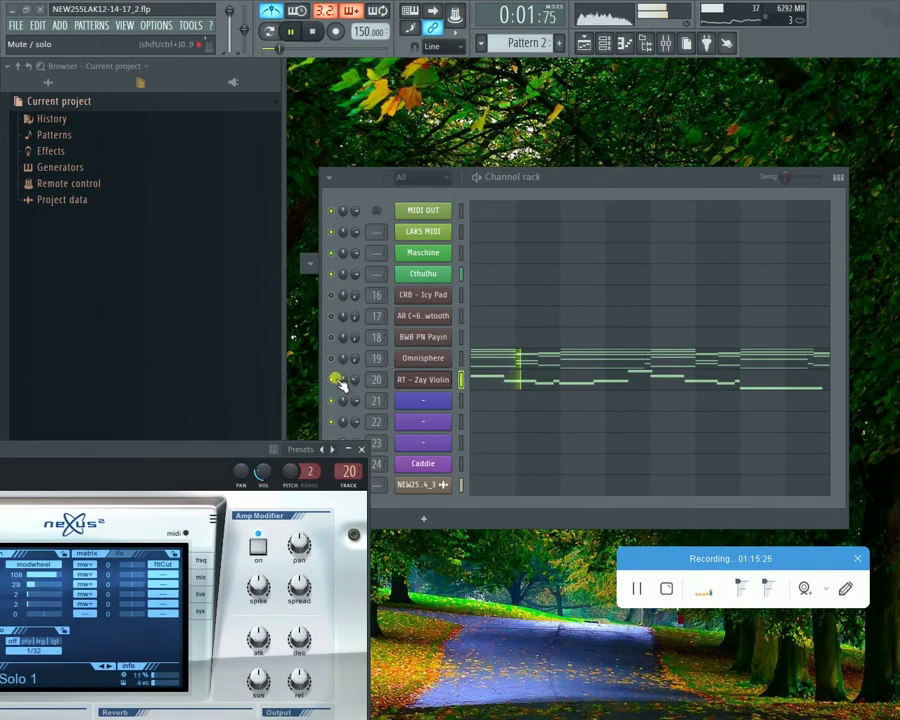
pyautogui.rightClick(336, 380)
pyautogui.click(356, 384)
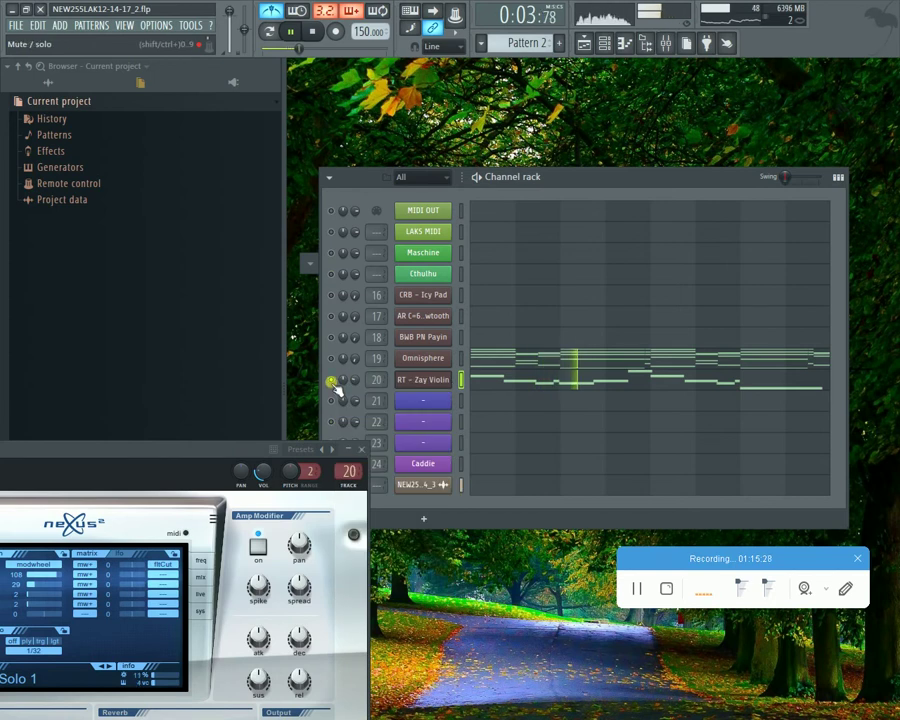
pyautogui.click(332, 273)
pyautogui.press('space')
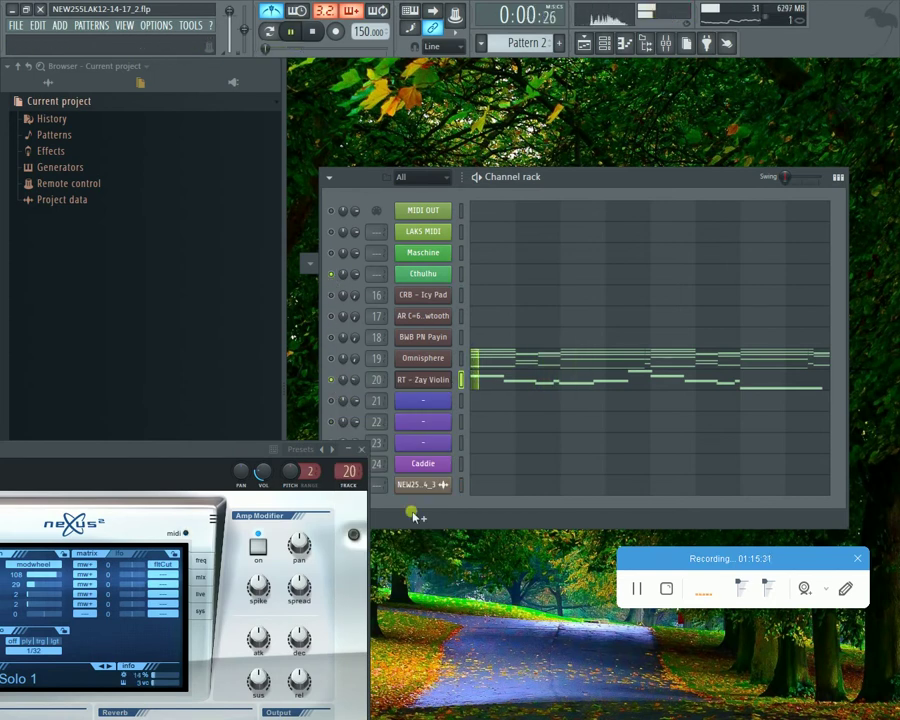
pyautogui.moveTo(287, 453); pyautogui.dragTo(236, 520)
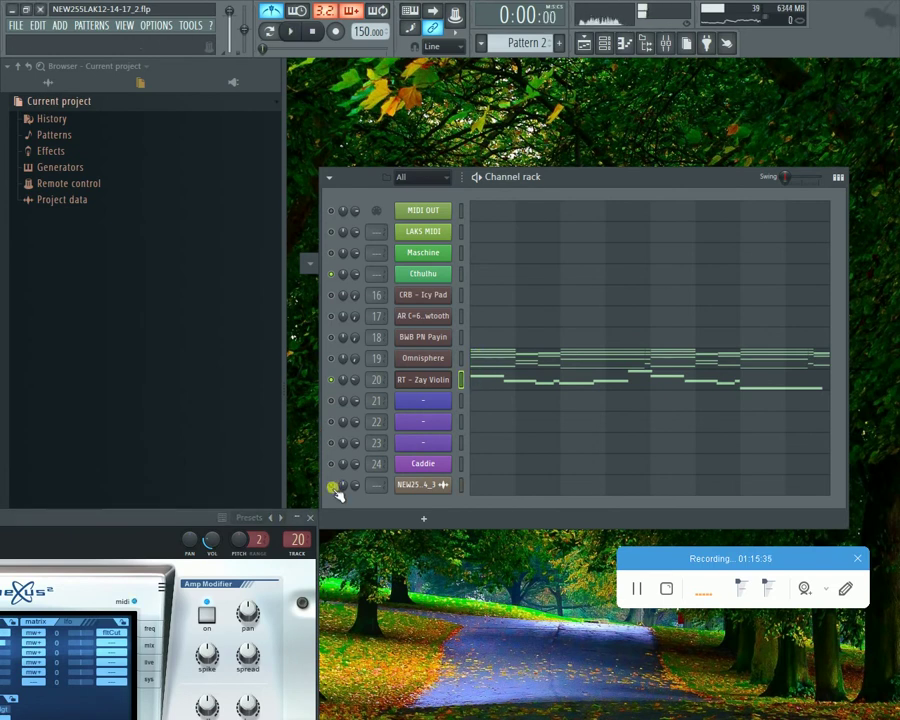
pyautogui.press('space')
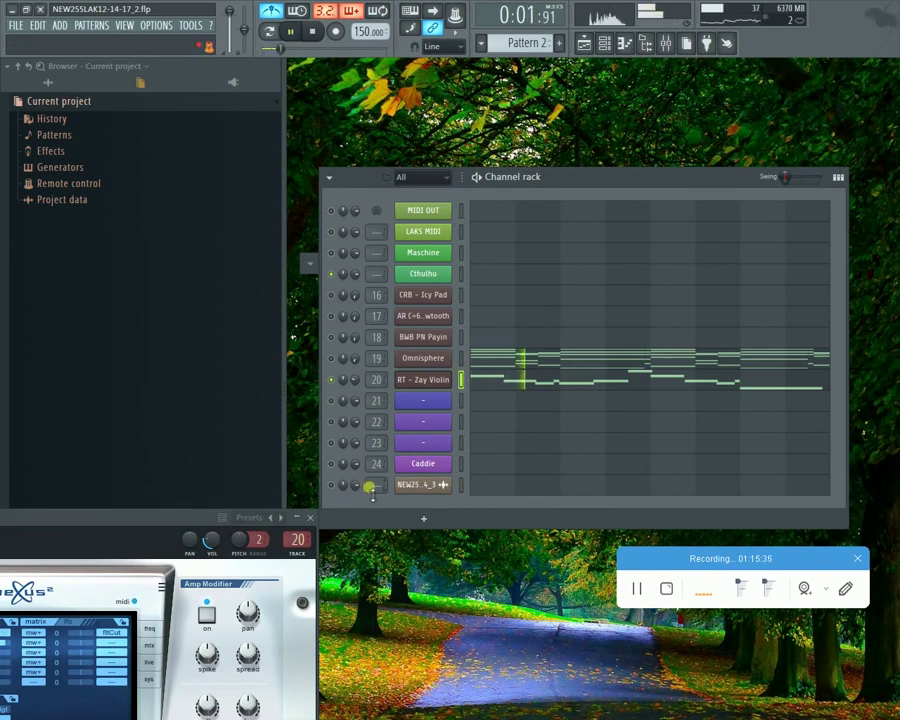
# Step: Bring the violin plugin back into view to check its reverb mix, and close the plugin window
pyautogui.moveTo(130, 515); pyautogui.dragTo(540, 147)
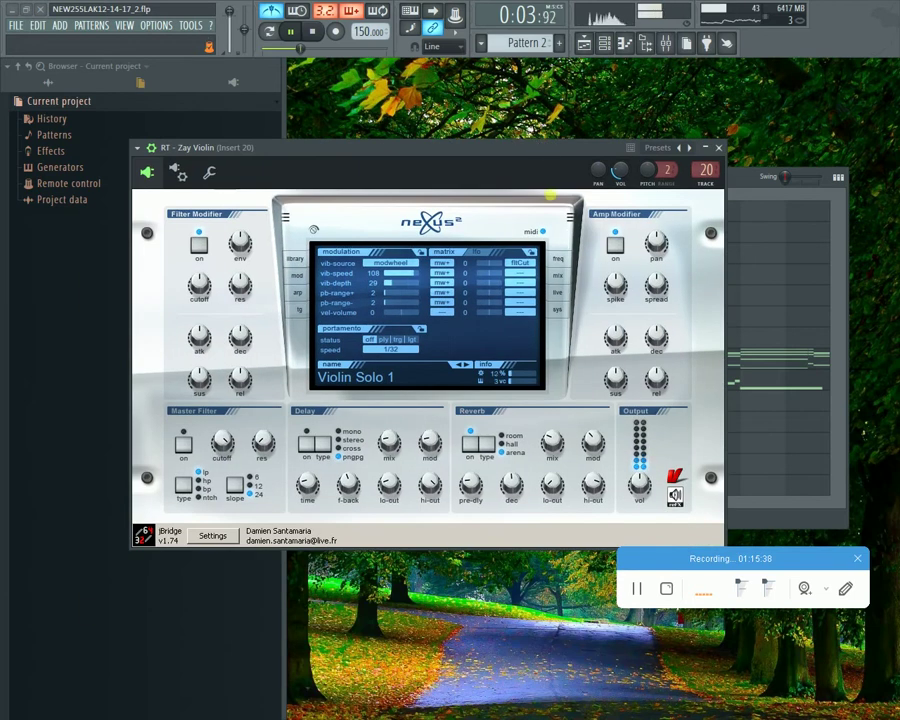
pyautogui.moveTo(552, 450)
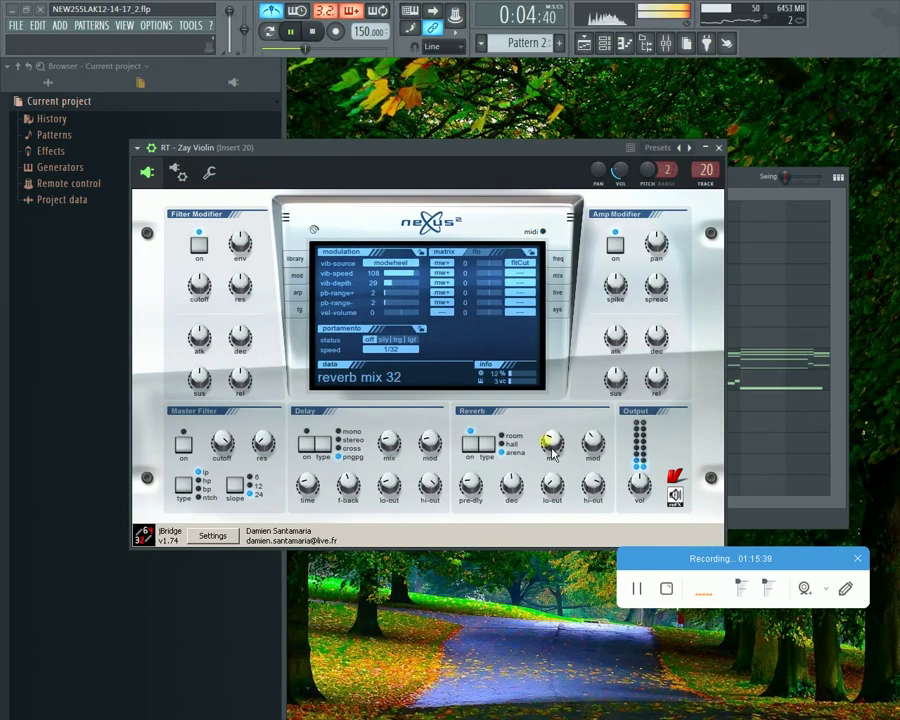
pyautogui.click(718, 147)
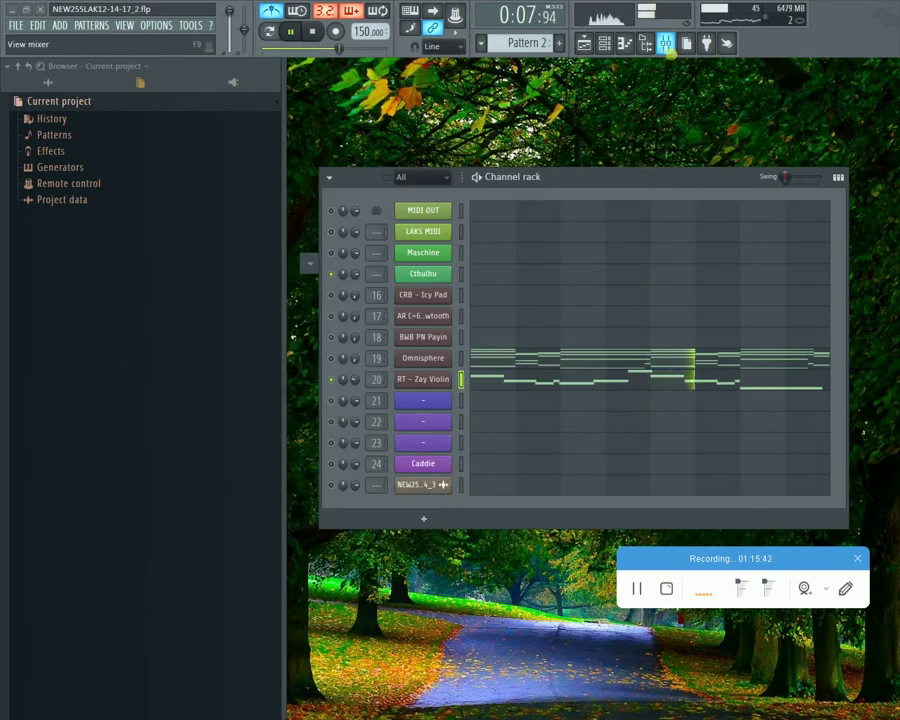
# Step: Stop playback, open the mixer at full size, and load MDE-X into slot 2 of Insert 20
pyautogui.click(643, 42)
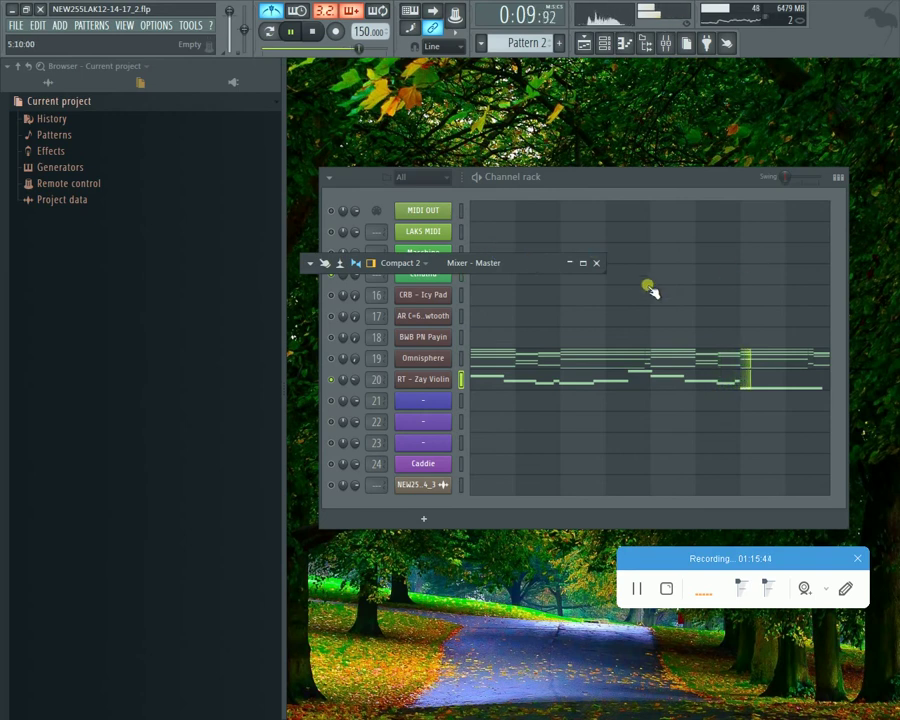
pyautogui.press('space')
pyautogui.doubleClick(542, 262)
pyautogui.click(507, 162)
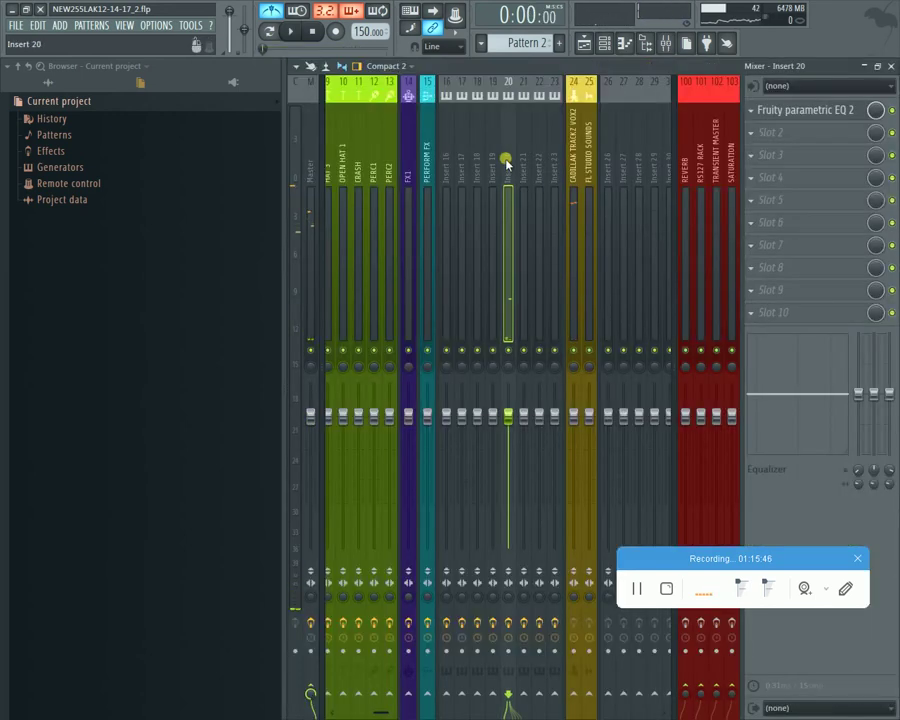
pyautogui.click(747, 133)
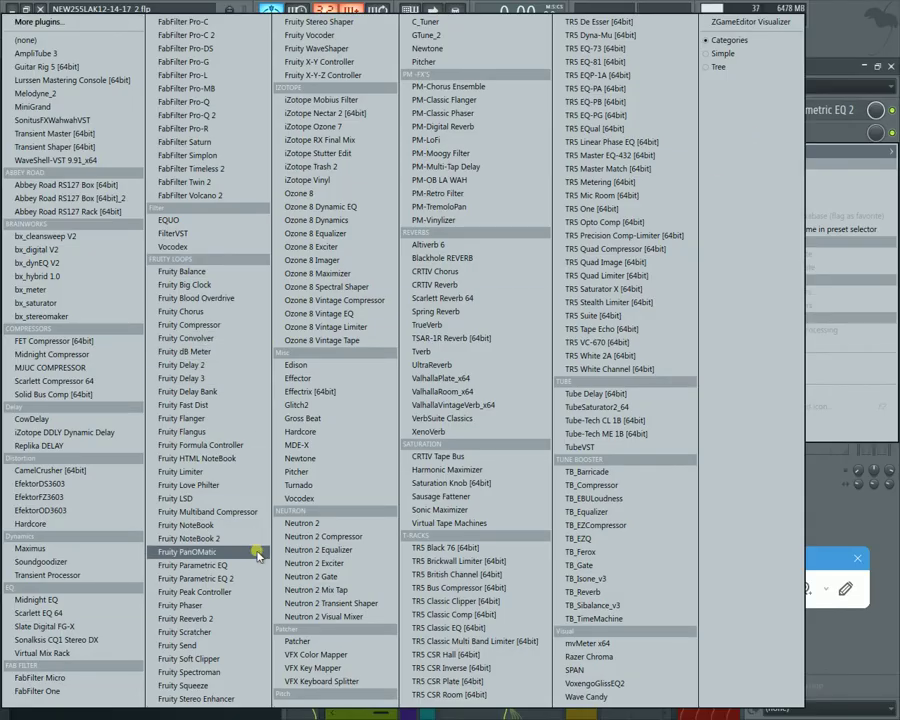
pyautogui.click(318, 445)
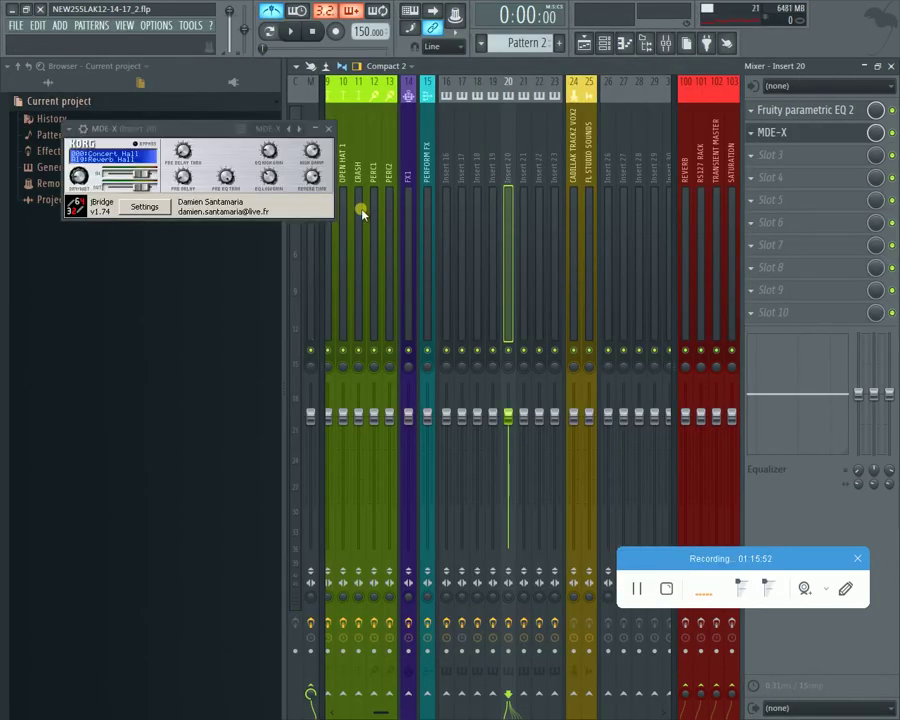
pyautogui.click(128, 159)
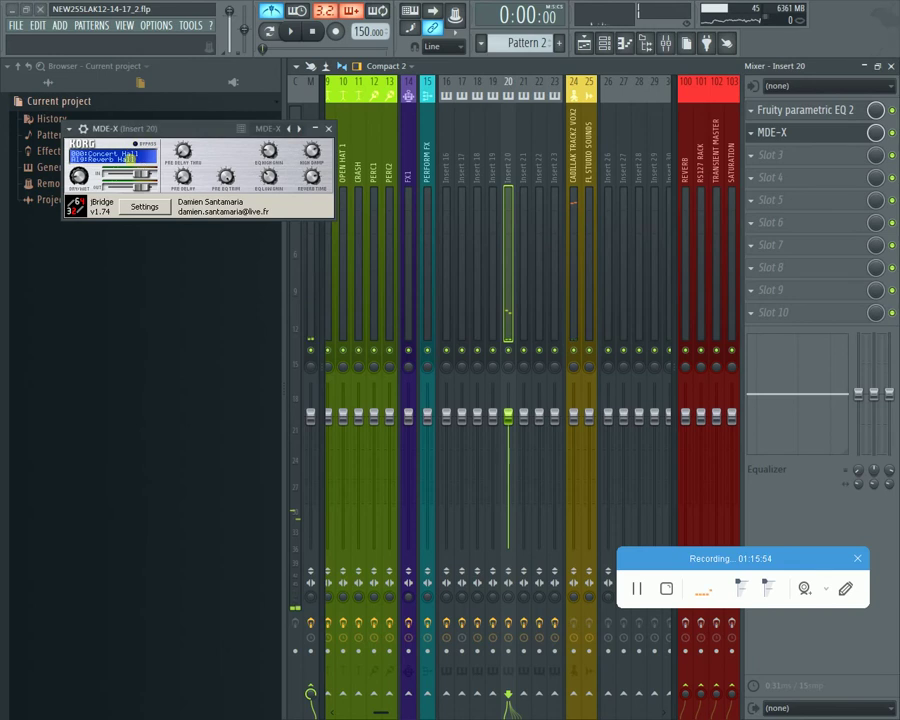
# Step: Switch the MDE-X in slot 2 to the Flanger effect, audition Pattern 2 with it, and close the plugin
pyautogui.click(126, 159)
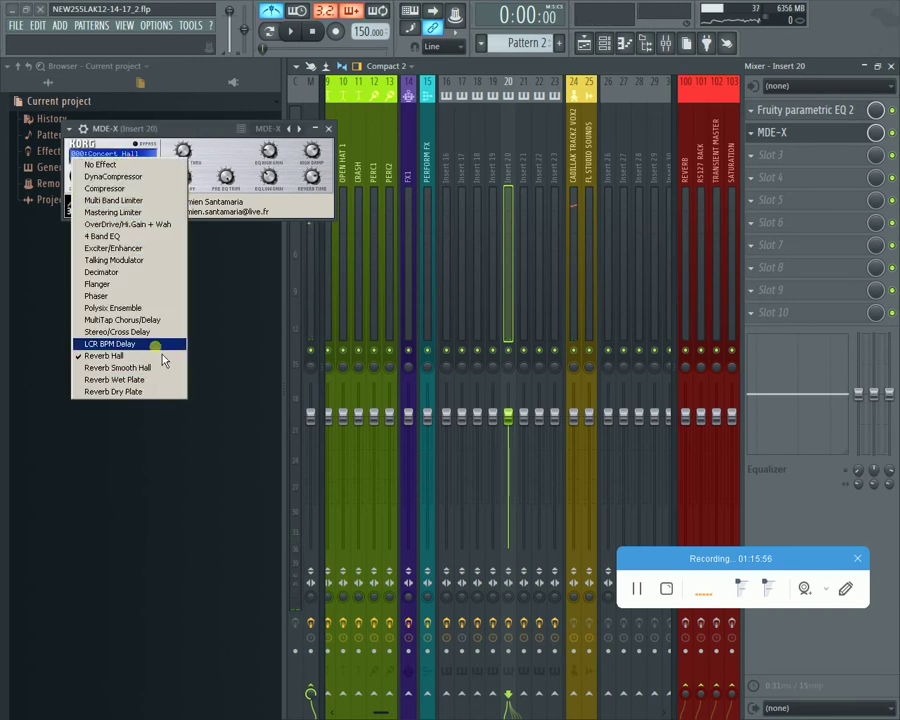
pyautogui.click(167, 298)
pyautogui.press('space')
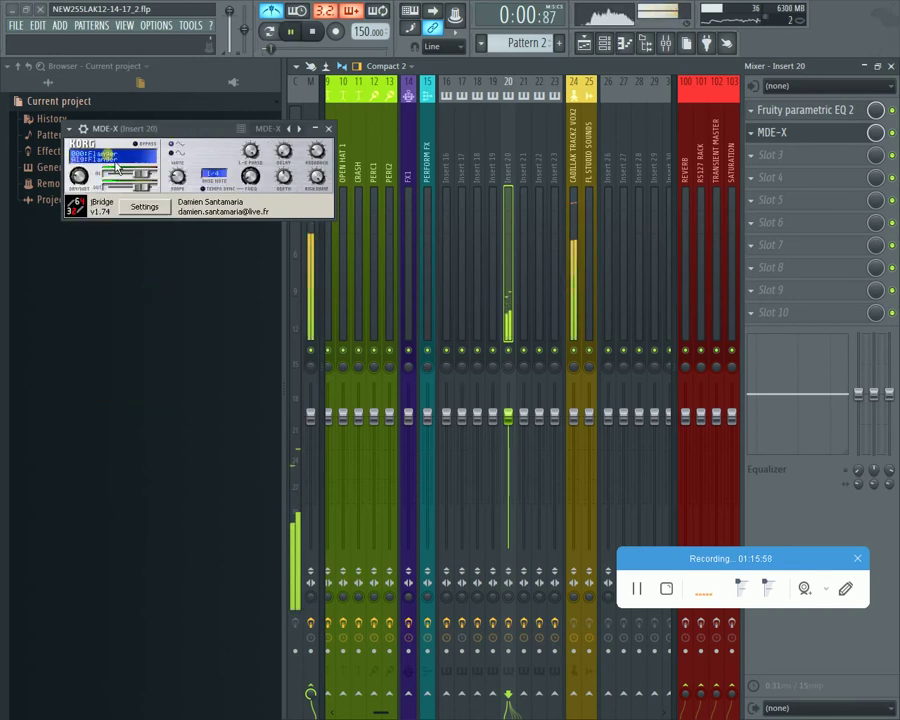
pyautogui.click(112, 153)
pyautogui.click(228, 302)
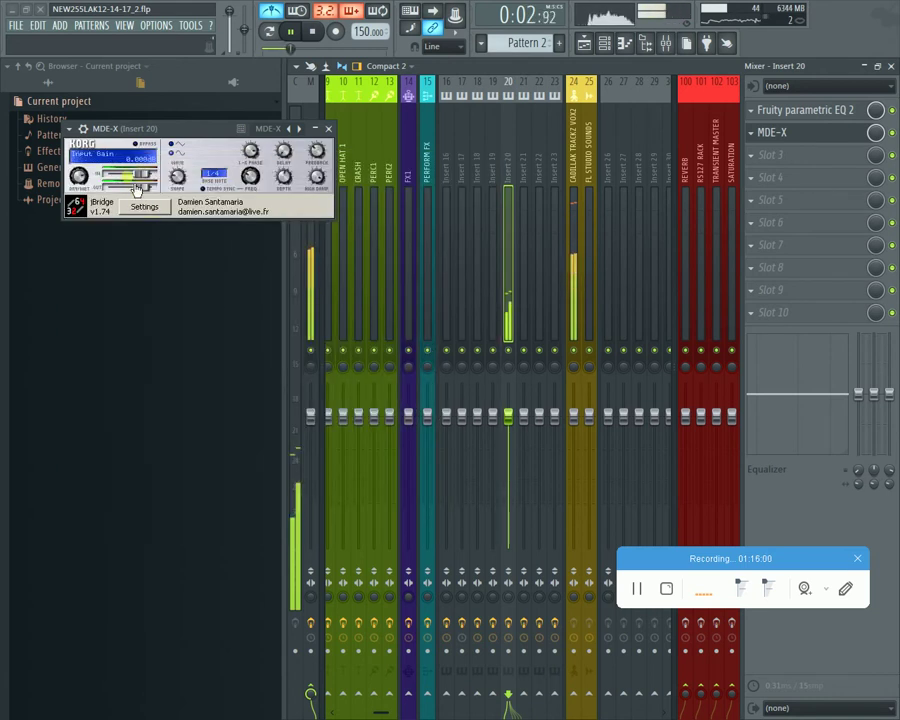
pyautogui.click(328, 128)
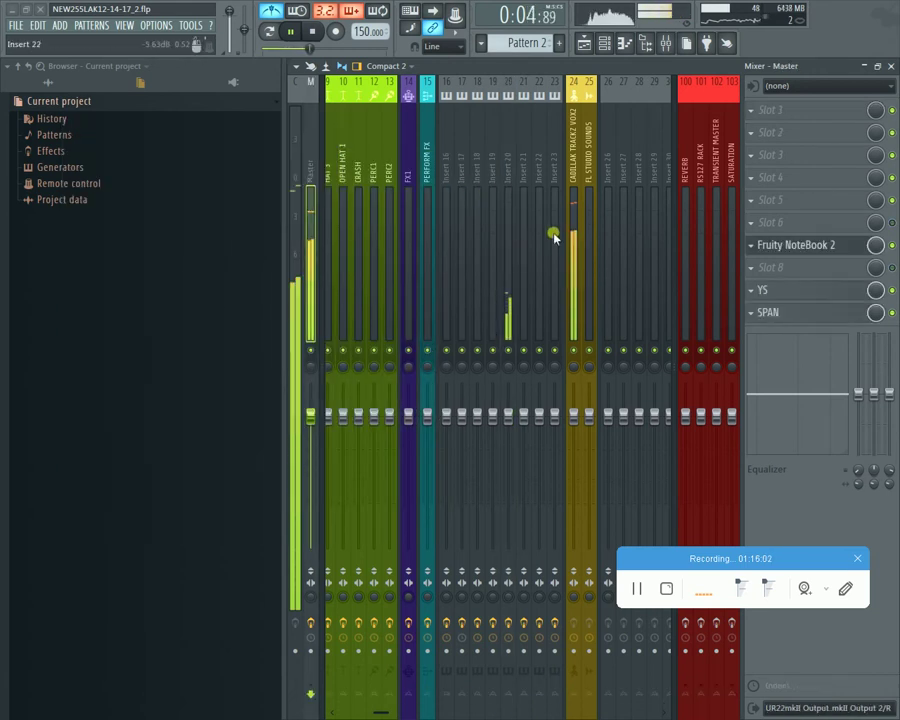
pyautogui.press('space')
# Step: Load Gross Beat into slot 3 of Insert 20 and choose the TSP - 808 Mafia V2 preset
pyautogui.click(508, 140)
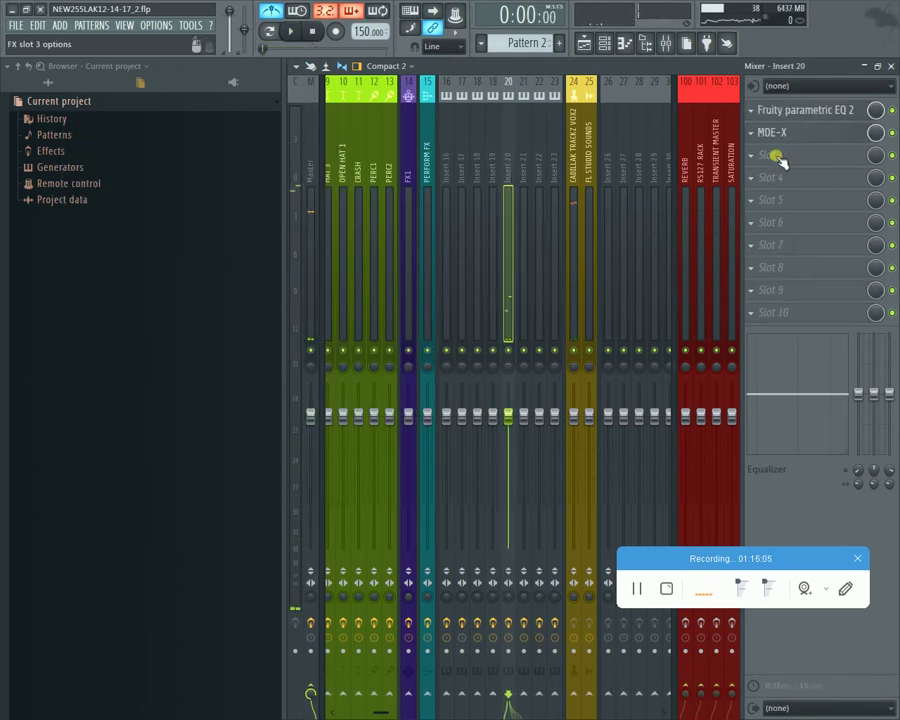
pyautogui.click(777, 159)
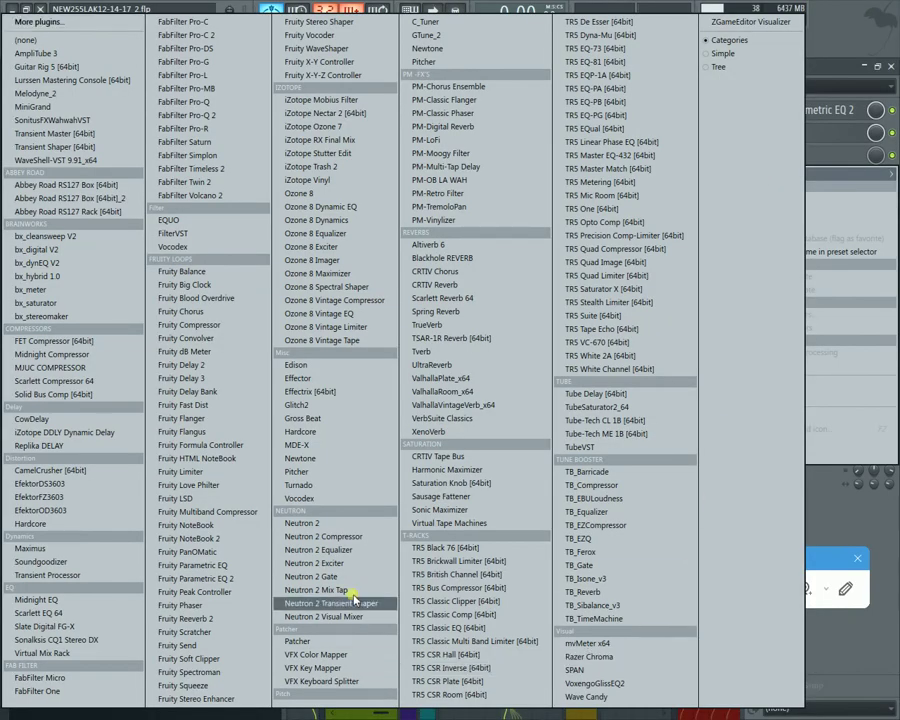
pyautogui.click(326, 417)
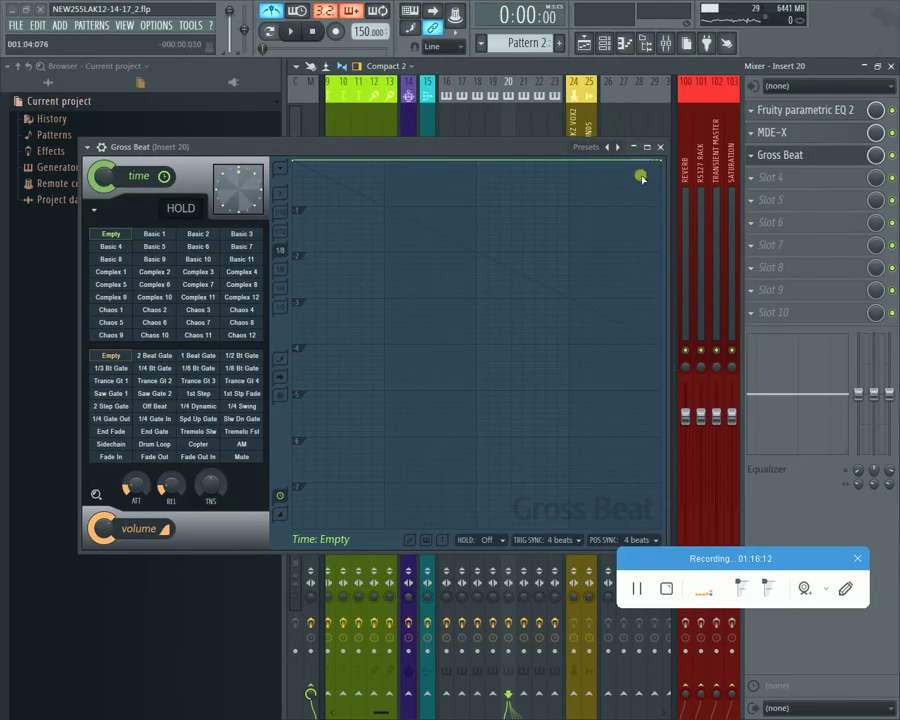
pyautogui.click(616, 150)
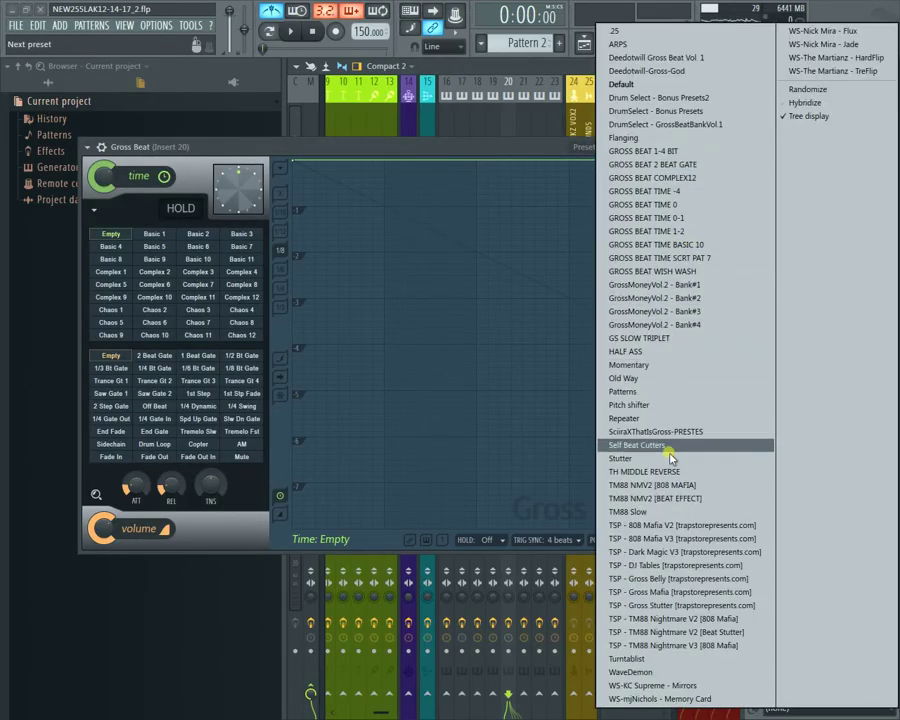
pyautogui.click(672, 526)
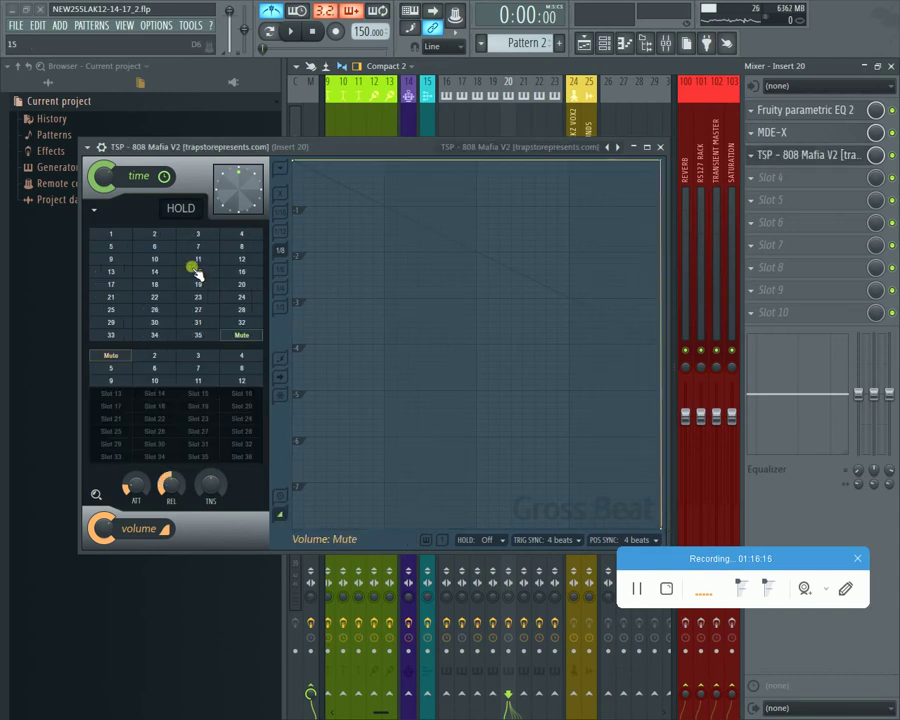
# Step: Look through Gross Beat's time slots 2, 3, 4, 7 and 5, and start playing Pattern 2
pyautogui.click(155, 236)
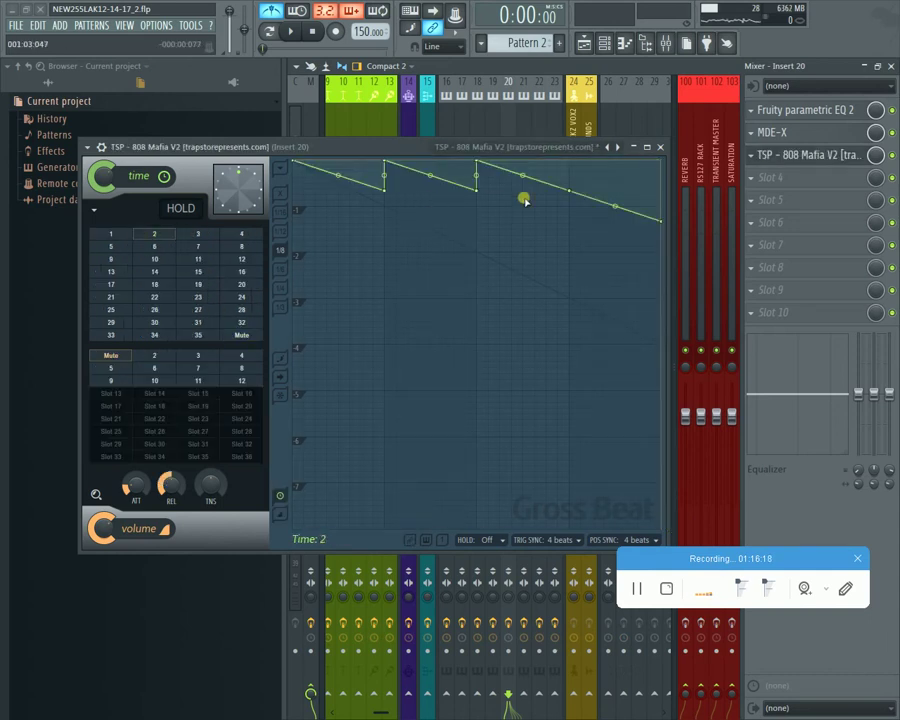
pyautogui.click(198, 234)
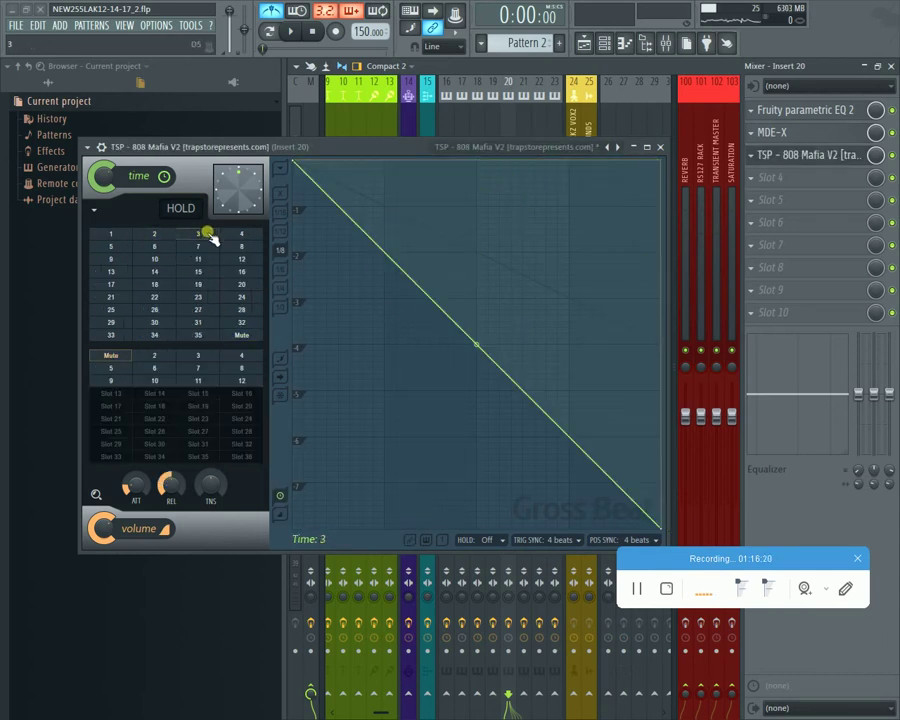
pyautogui.click(236, 238)
pyautogui.click(210, 249)
pyautogui.click(112, 248)
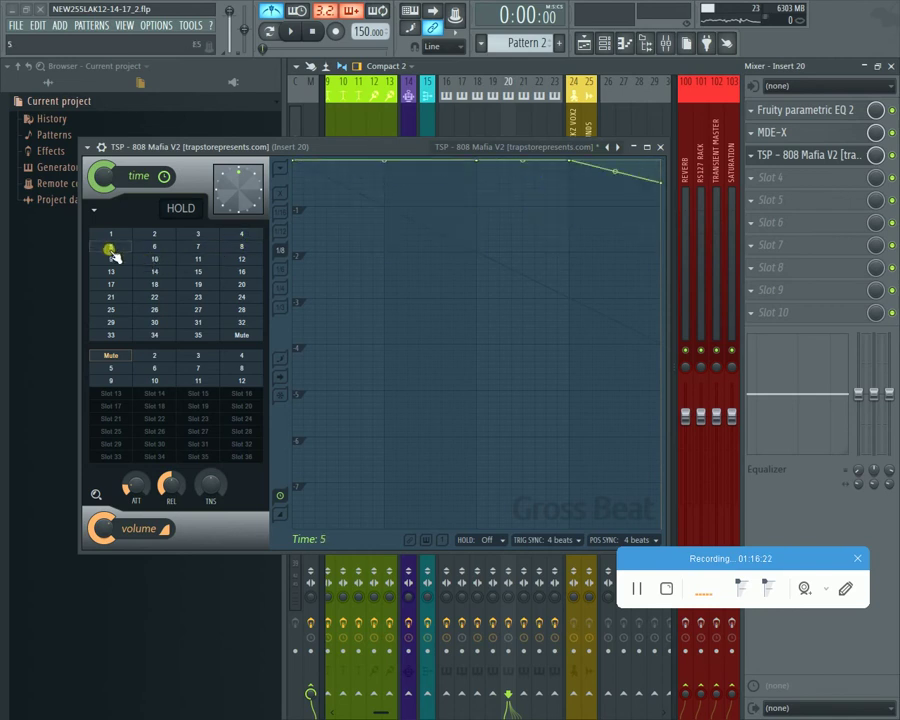
pyautogui.press('space')
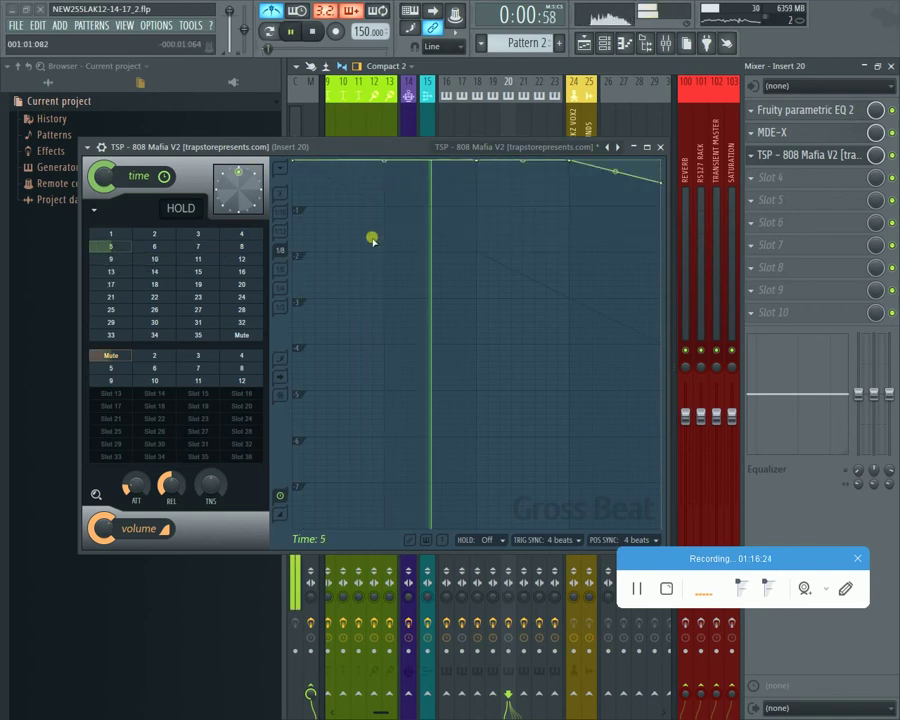
# Step: Audition Gross Beat time slots 2, 11, 15, 23, 24 and 25 during playback, and stop
pyautogui.click(163, 239)
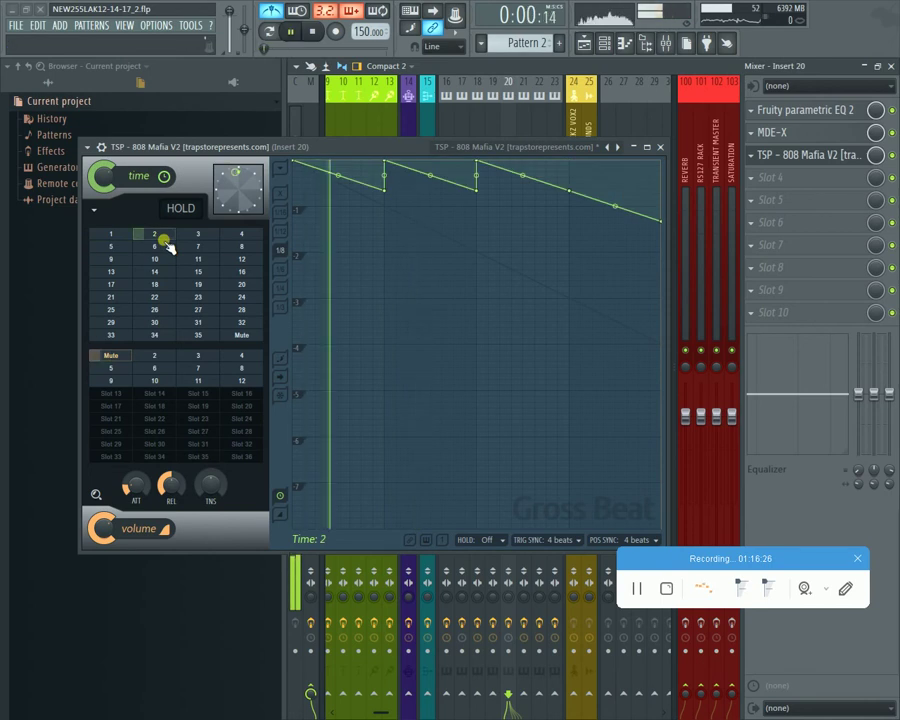
pyautogui.click(198, 258)
pyautogui.click(199, 274)
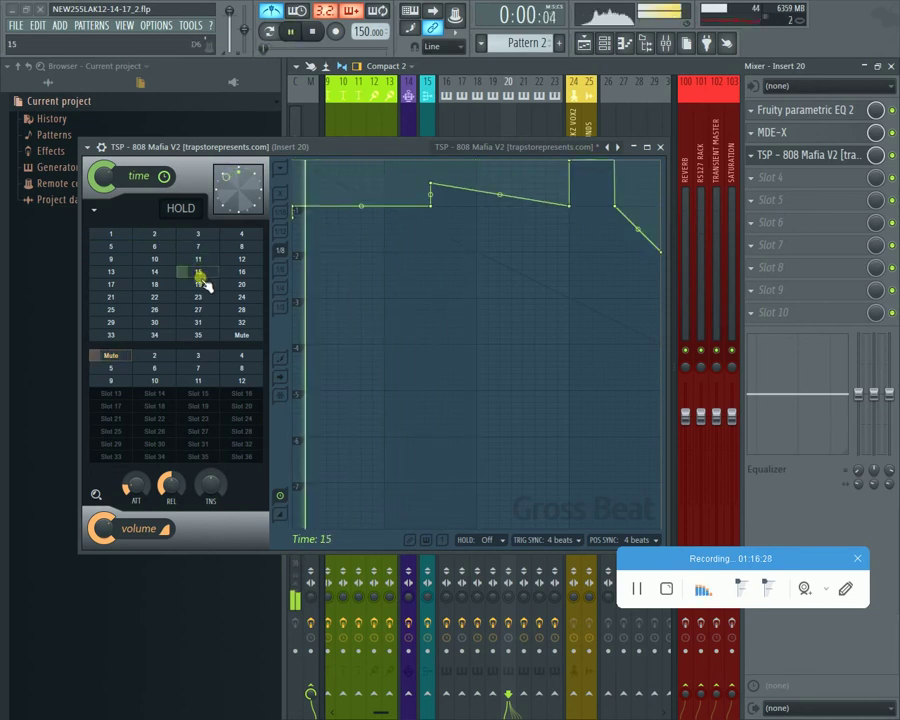
pyautogui.click(200, 297)
pyautogui.click(237, 299)
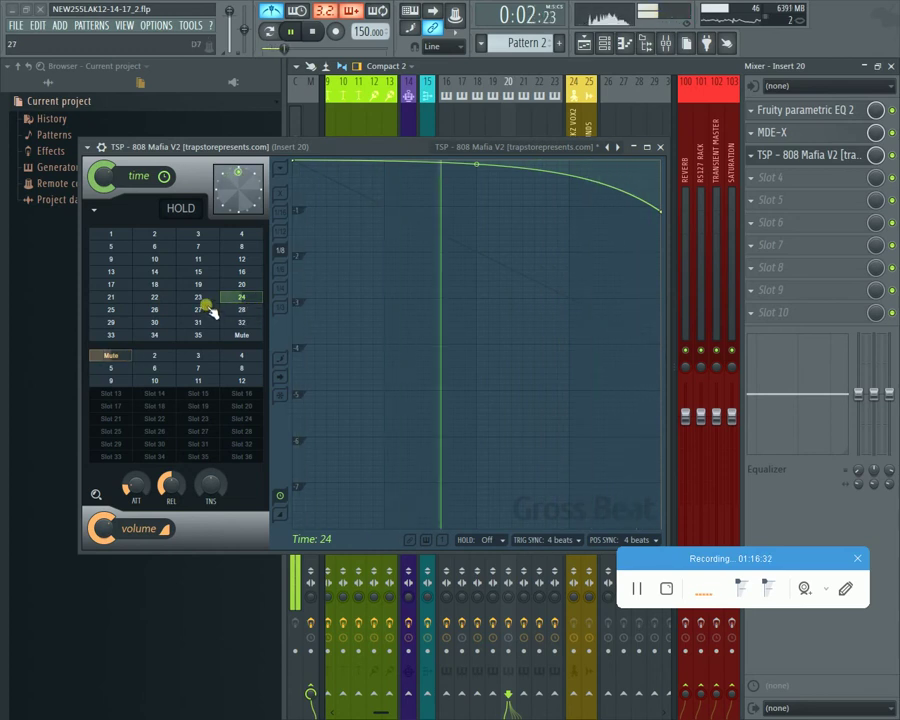
pyautogui.click(120, 310)
pyautogui.press('space')
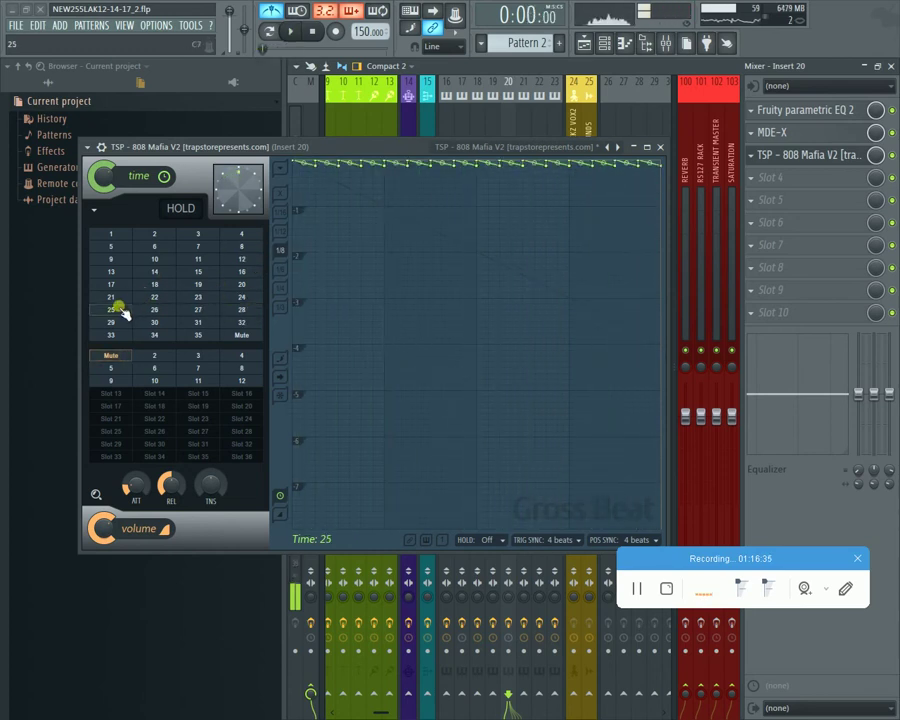
# Step: Replay the pattern and try Gross Beat time slots 26, 27 and 19 on the melody
pyautogui.press('space')
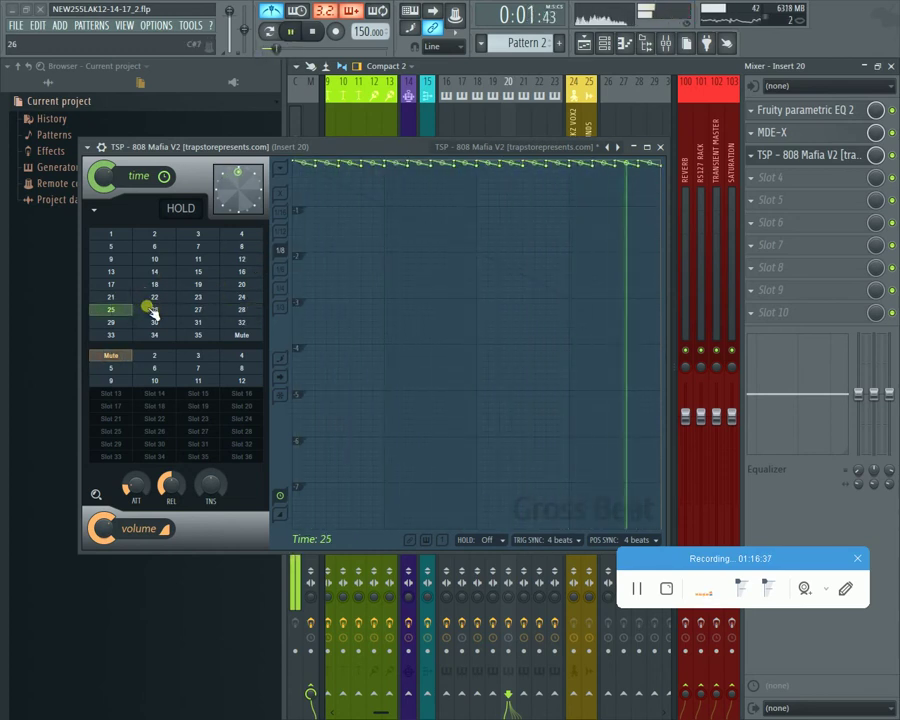
pyautogui.click(152, 313)
pyautogui.click(190, 309)
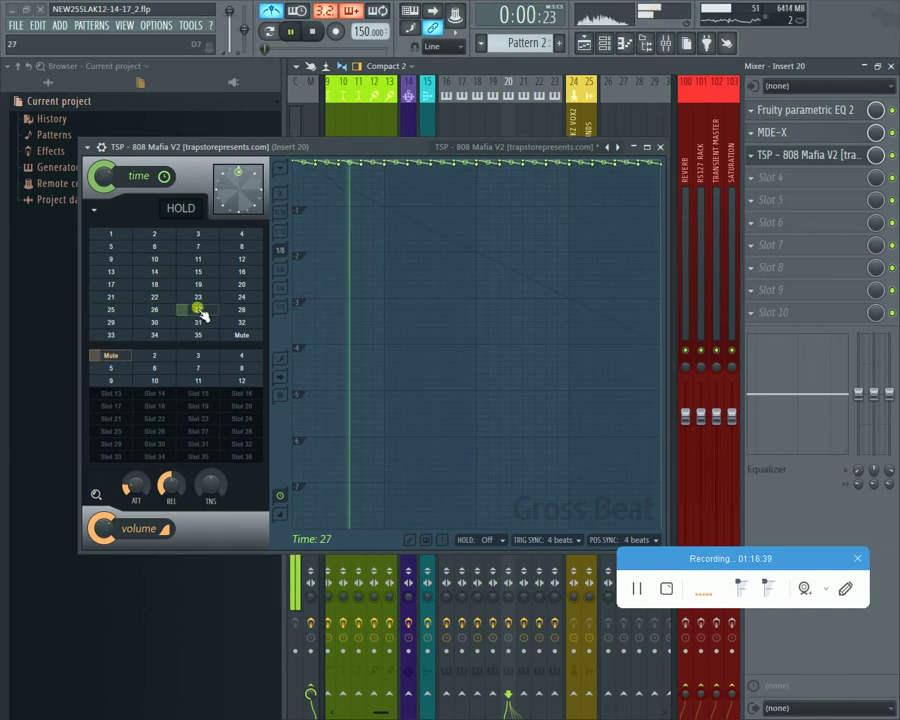
pyautogui.click(207, 286)
# Step: Bypass Gross Beat in slot 3 while replaying the melody, close its window and stop playback
pyautogui.press('space')
pyautogui.press('space')
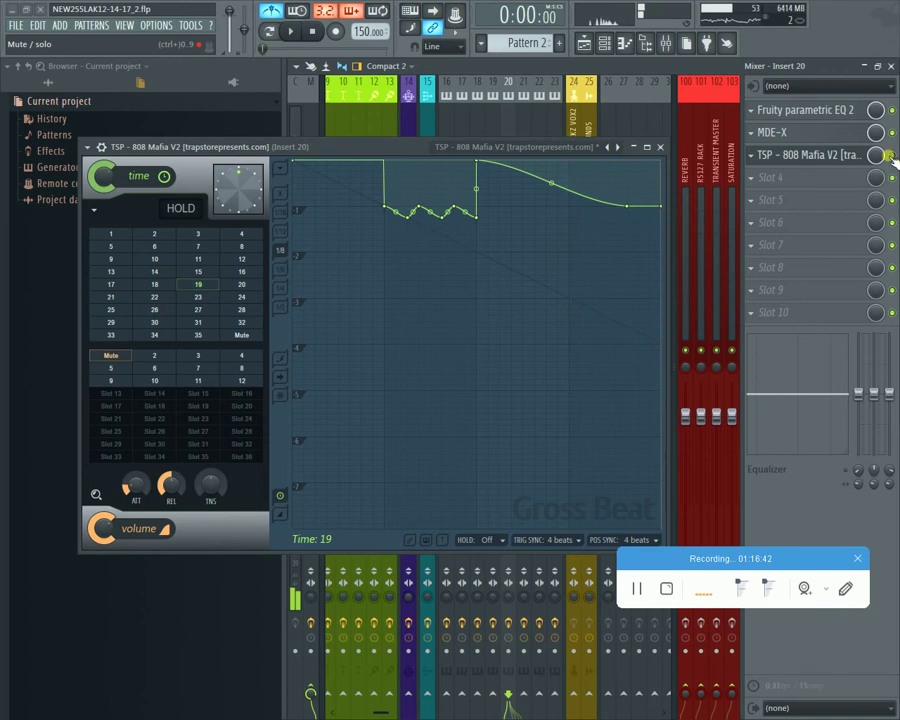
pyautogui.click(752, 157)
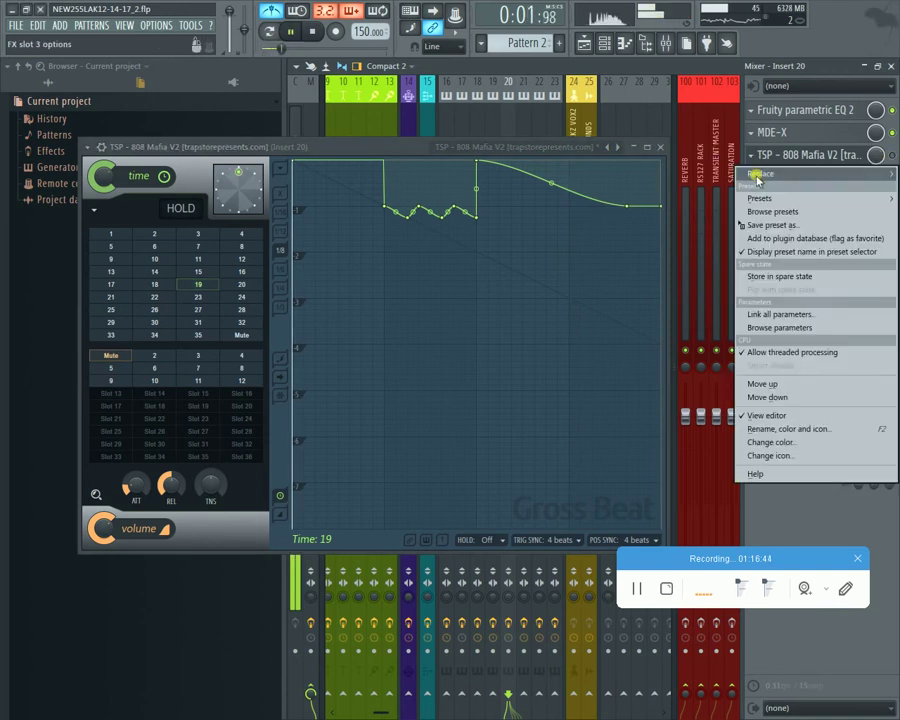
pyautogui.moveTo(757, 200)
pyautogui.click(757, 157)
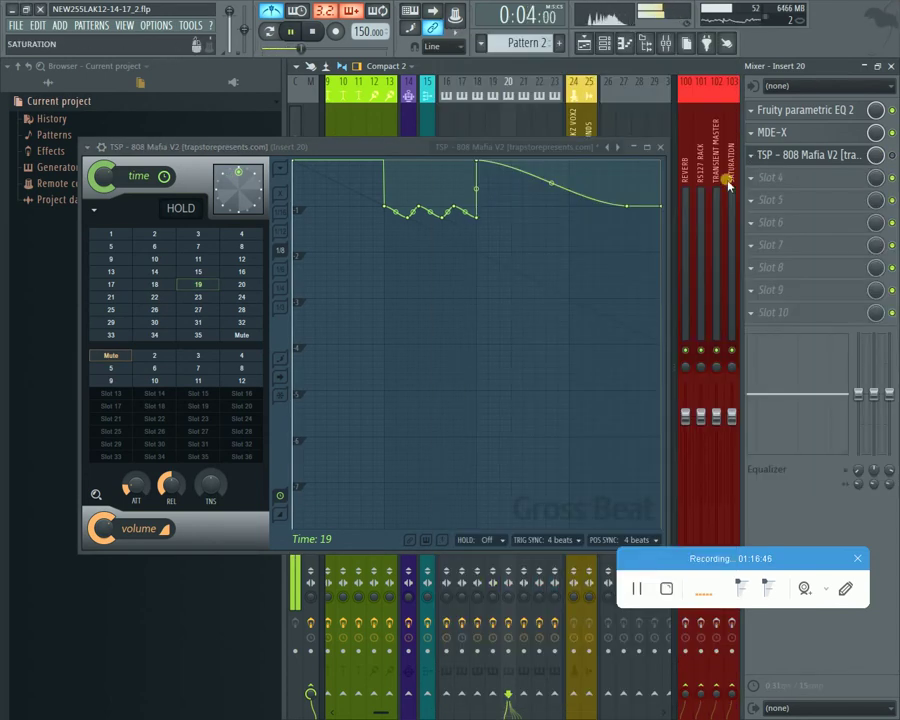
pyautogui.click(661, 148)
pyautogui.press('space')
# Step: Replace Gross Beat in slot 3 of Insert 20 with a second MDE-X and load its 058:Rotary preset
pyautogui.click(487, 151)
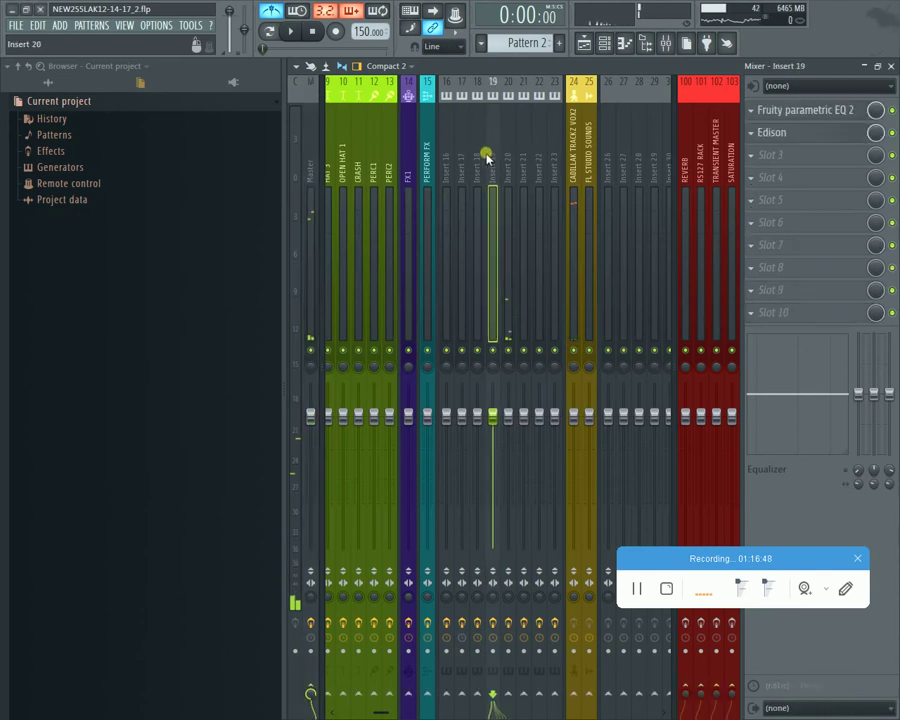
pyautogui.click(507, 152)
pyautogui.click(762, 160)
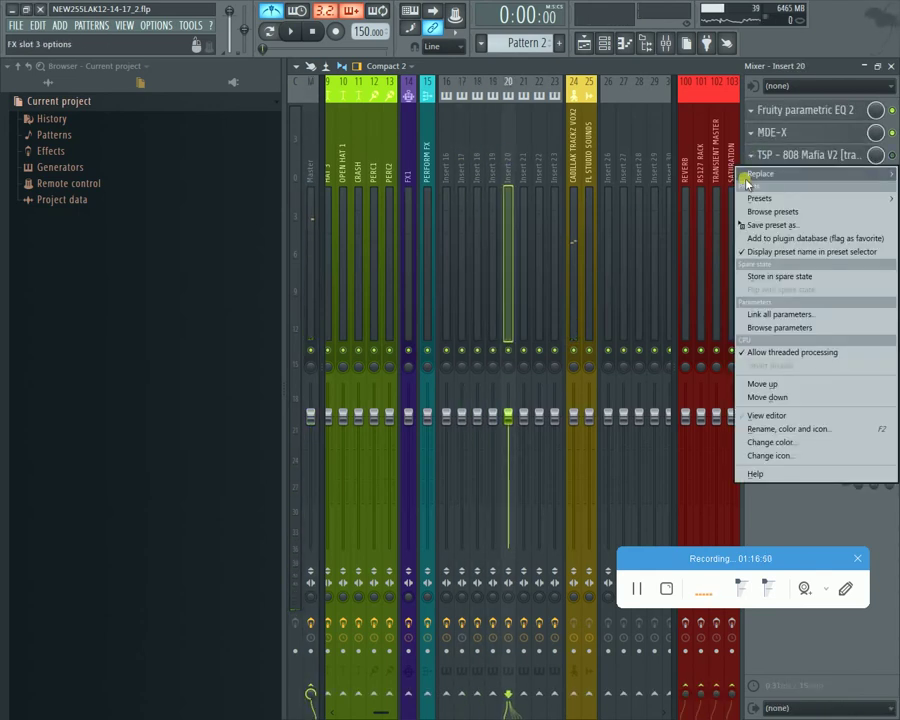
pyautogui.moveTo(752, 178)
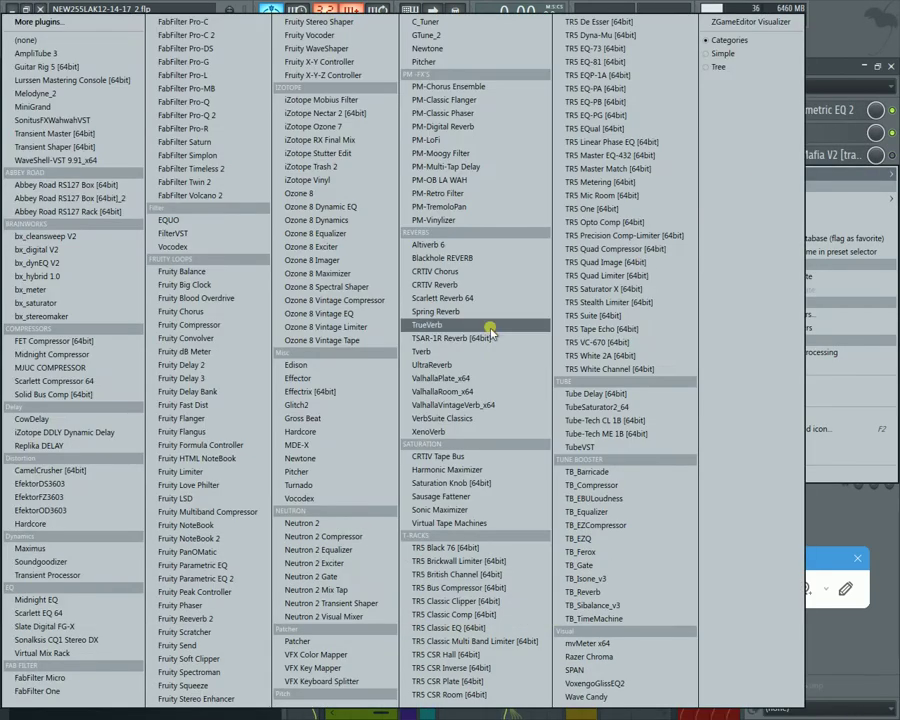
pyautogui.click(303, 445)
pyautogui.click(124, 170)
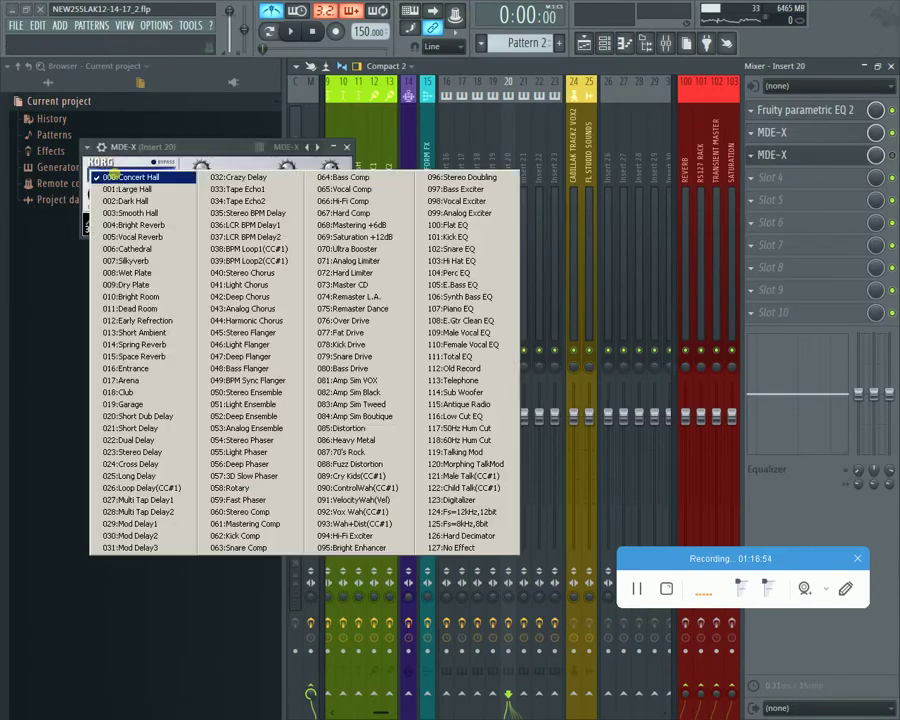
pyautogui.click(275, 488)
# Step: Enable tempo sync on the Rotary effect with a 1/16 base note, and replay with the window moved lower
pyautogui.press('space')
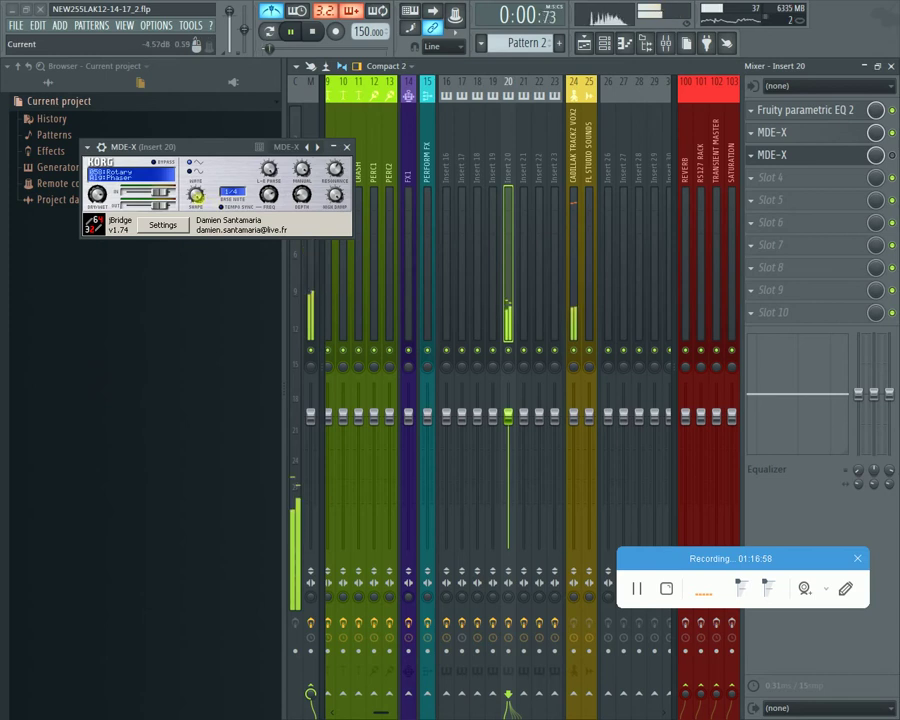
pyautogui.press('space')
pyautogui.click(232, 190)
pyautogui.click(244, 197)
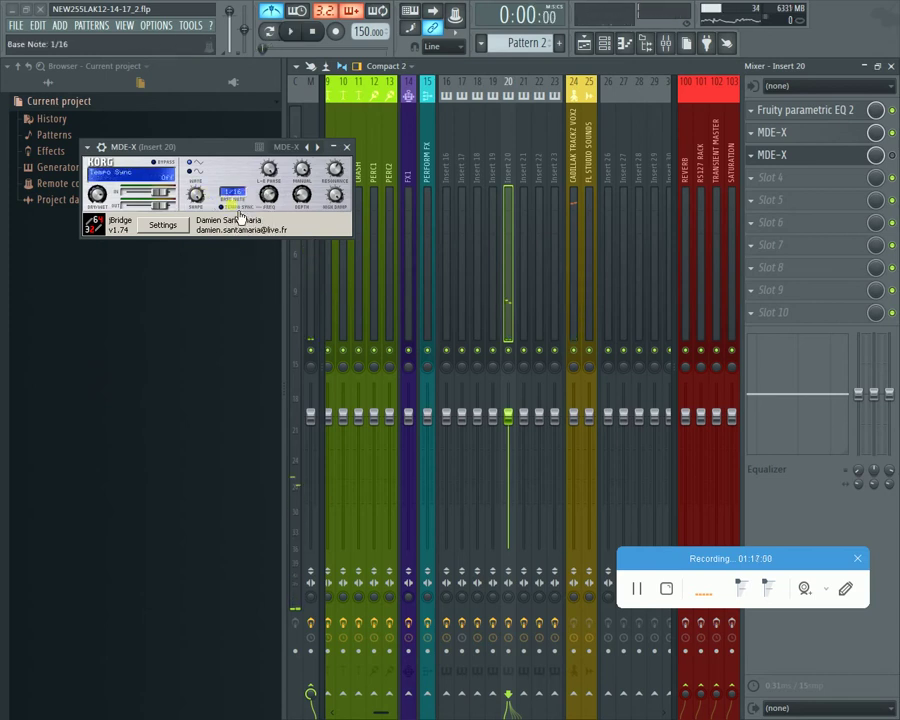
pyautogui.press('space')
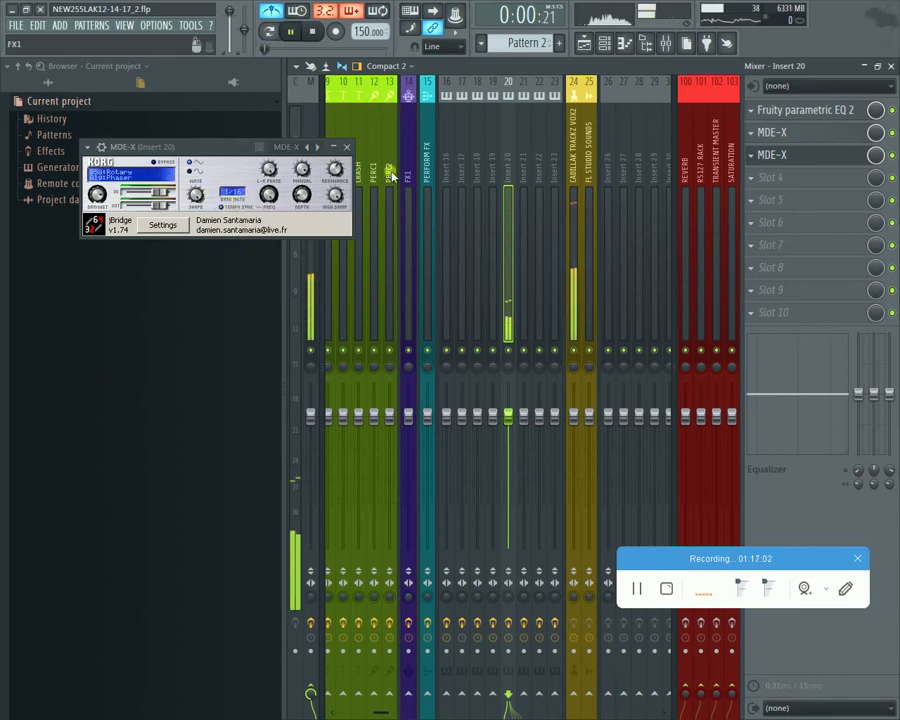
pyautogui.moveTo(215, 149); pyautogui.dragTo(289, 372)
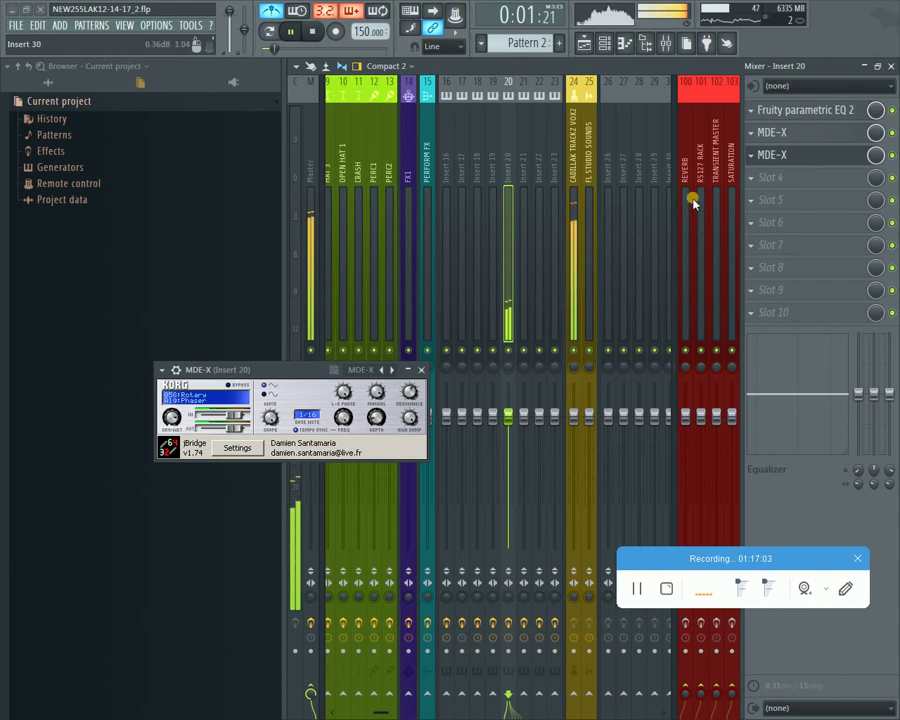
# Step: Try a 1/8 base note on the Rotary effect and replay Pattern 2
pyautogui.click(306, 414)
pyautogui.press('space')
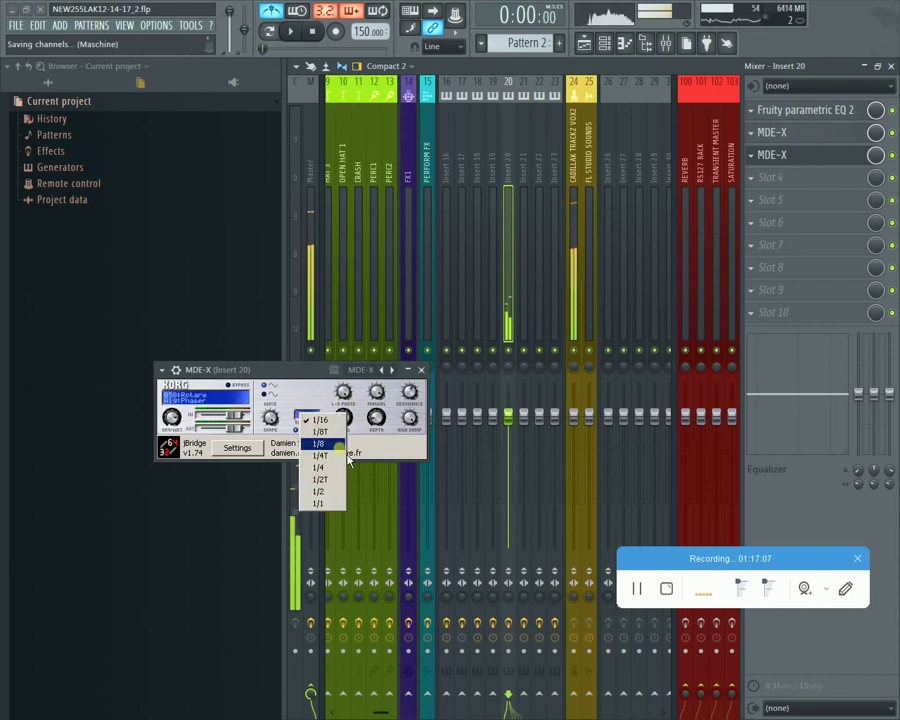
pyautogui.click(320, 443)
pyautogui.press('space')
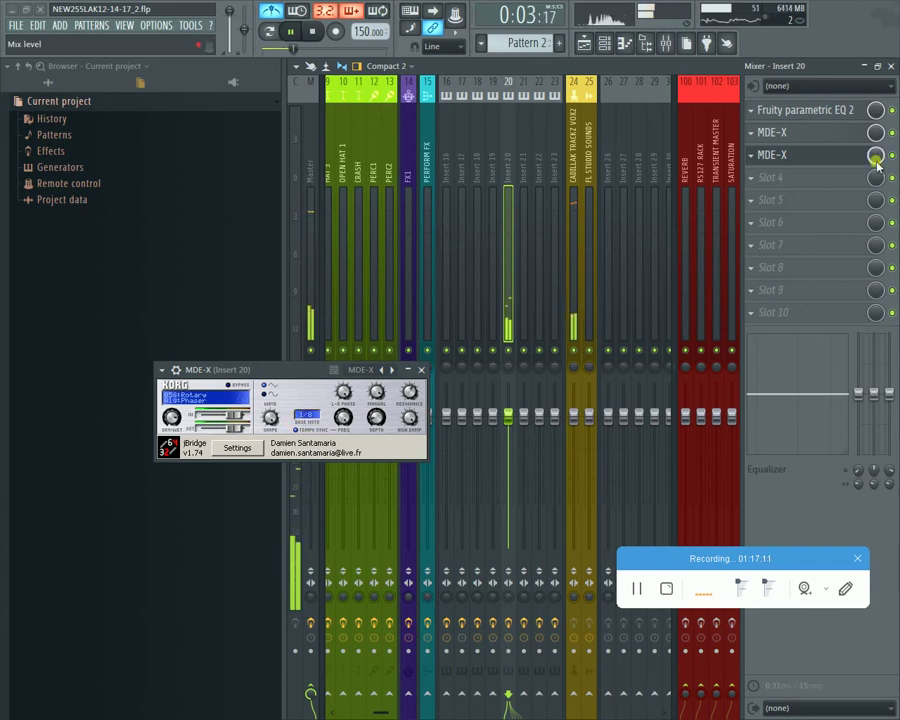
# Step: Set the Rotary effect's base note to 1/4 and adjust its dry/wet mix during playback
pyautogui.press('space')
pyautogui.click(306, 414)
pyautogui.click(311, 458)
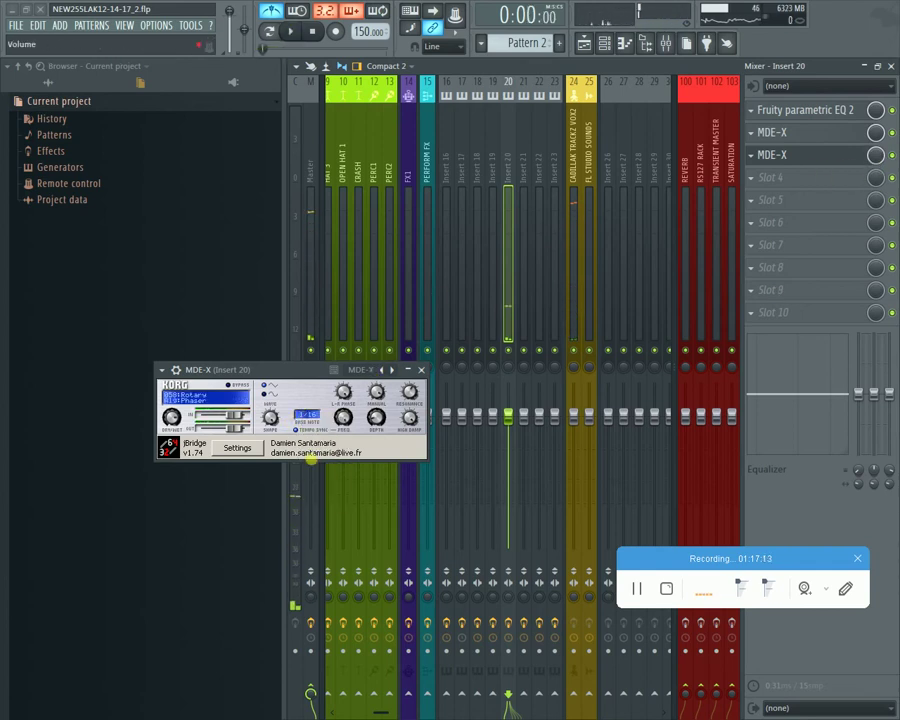
pyautogui.click(306, 414)
pyautogui.click(313, 463)
pyautogui.press('space')
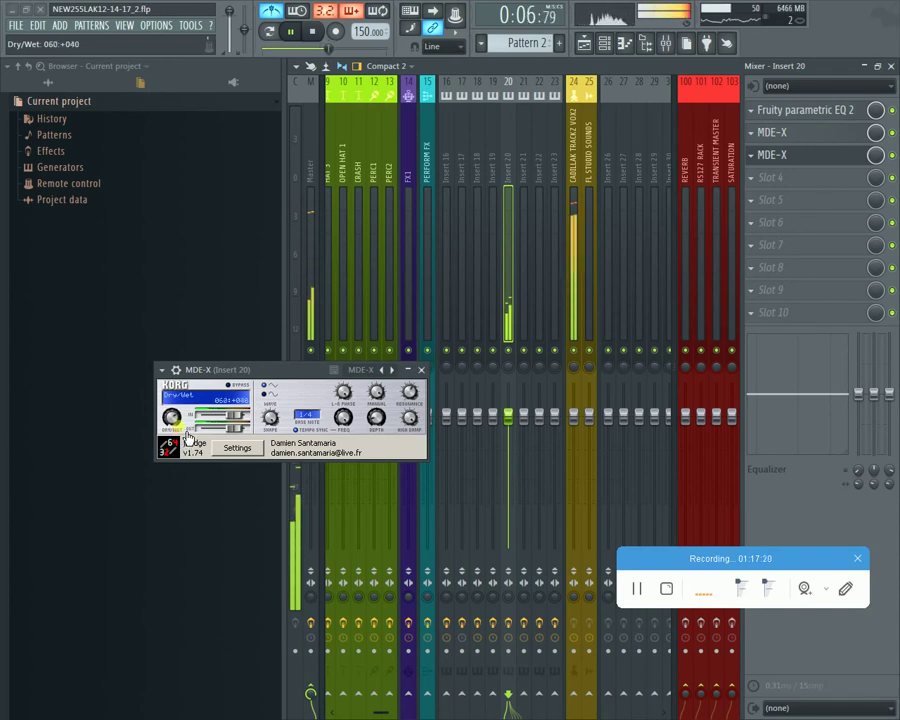
pyautogui.moveTo(187, 441); pyautogui.dragTo(188, 445)
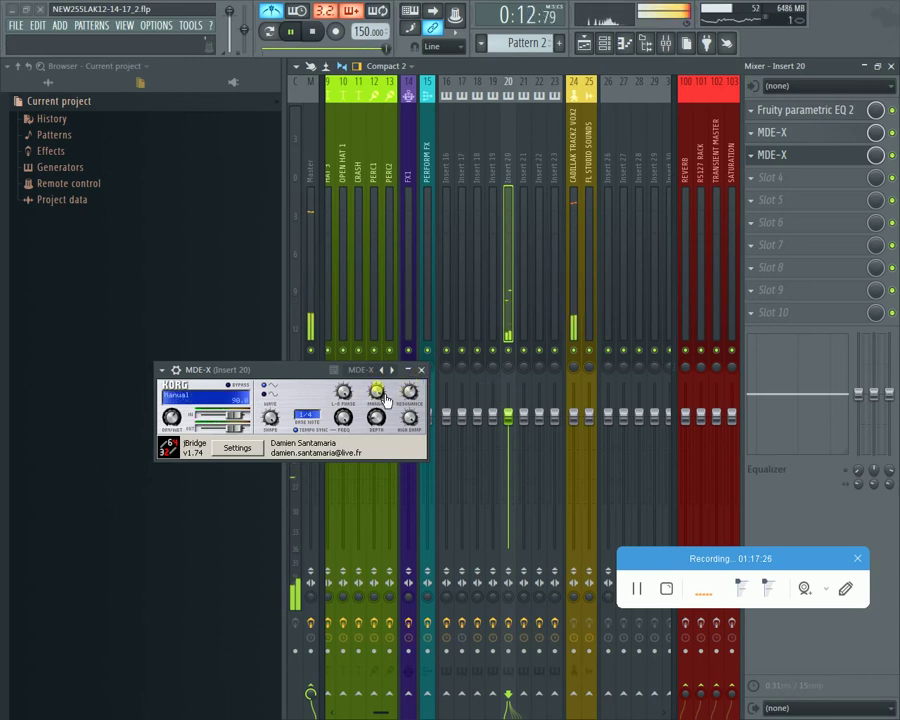
# Step: Close the Rotary effect, recheck Insert 20 during playback, close the mixer and replay Pattern 2 with the channel rack showing
pyautogui.click(420, 370)
pyautogui.click(573, 316)
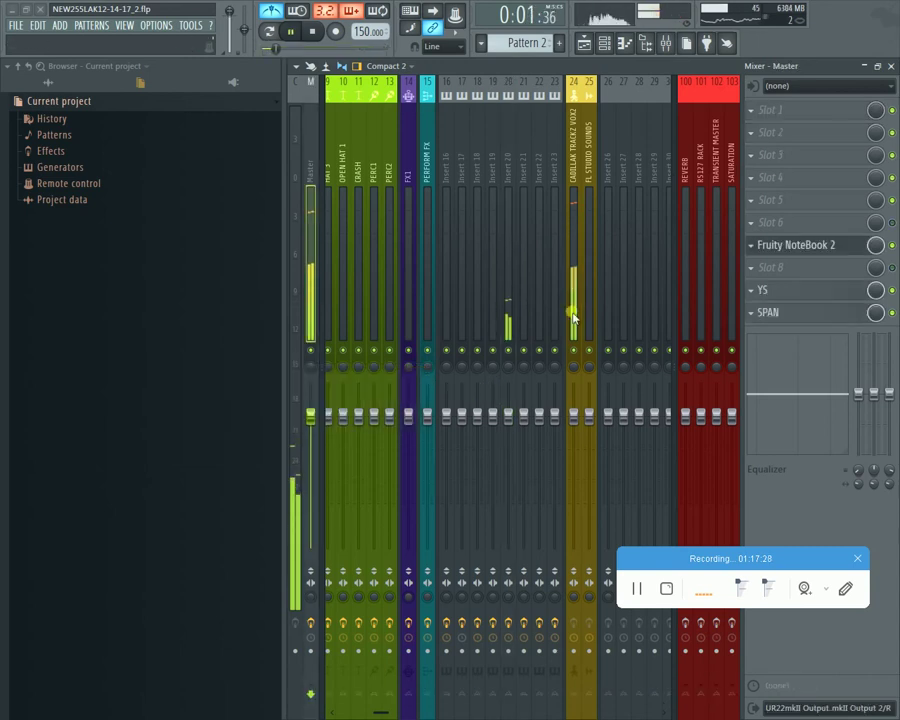
pyautogui.click(521, 162)
pyautogui.click(507, 162)
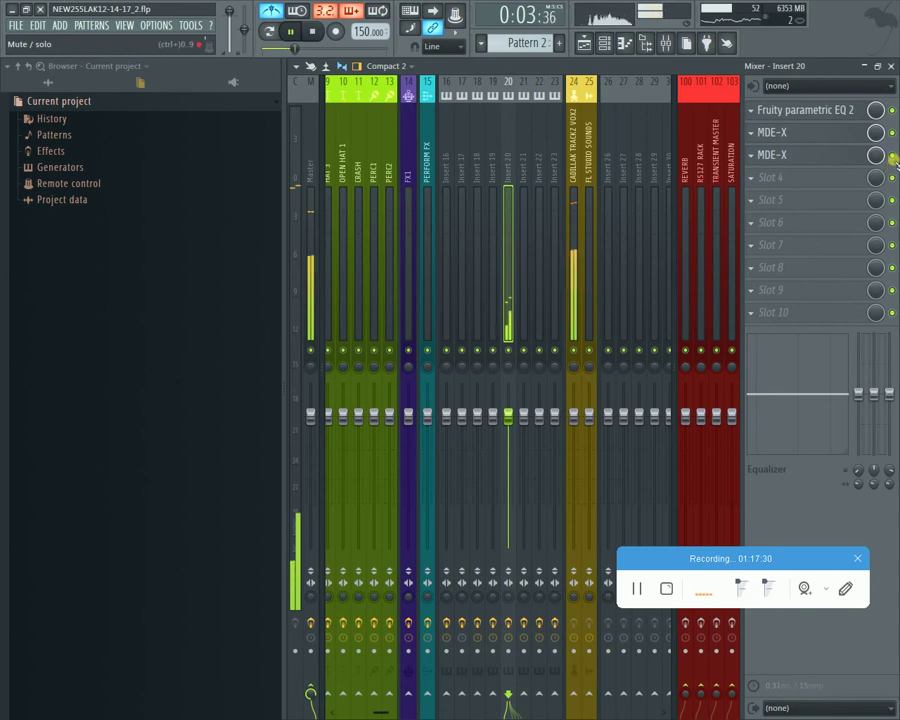
pyautogui.press('space')
pyautogui.click(891, 66)
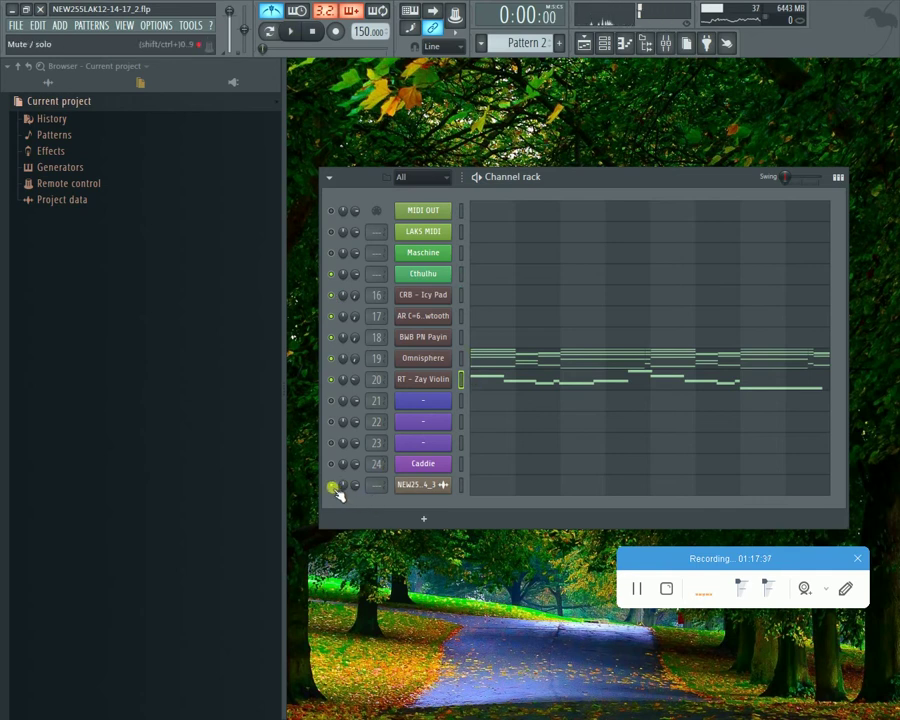
pyautogui.press('space')
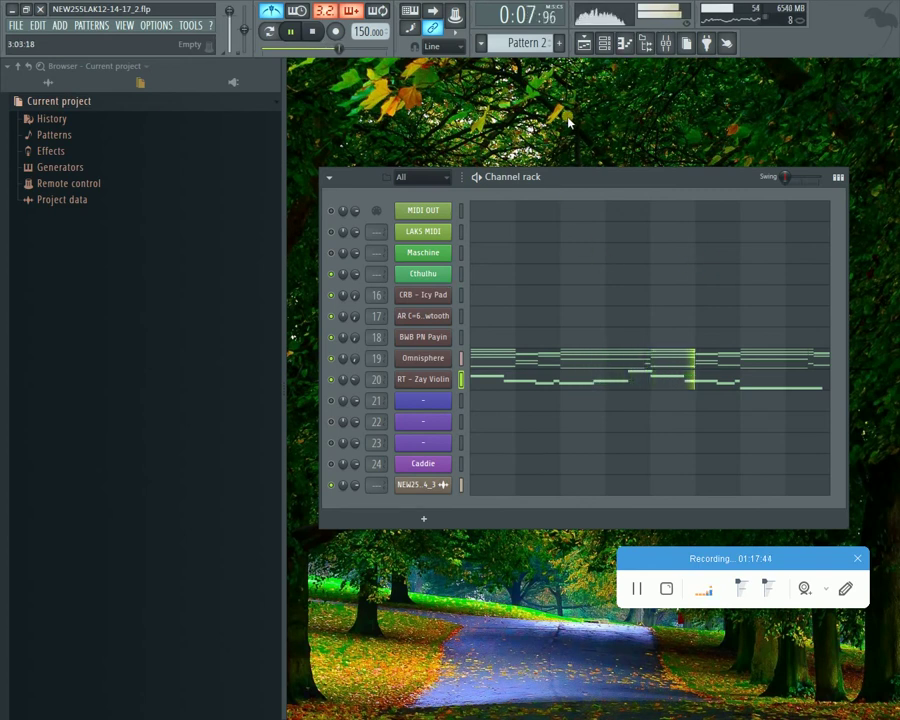
pyautogui.press('space')
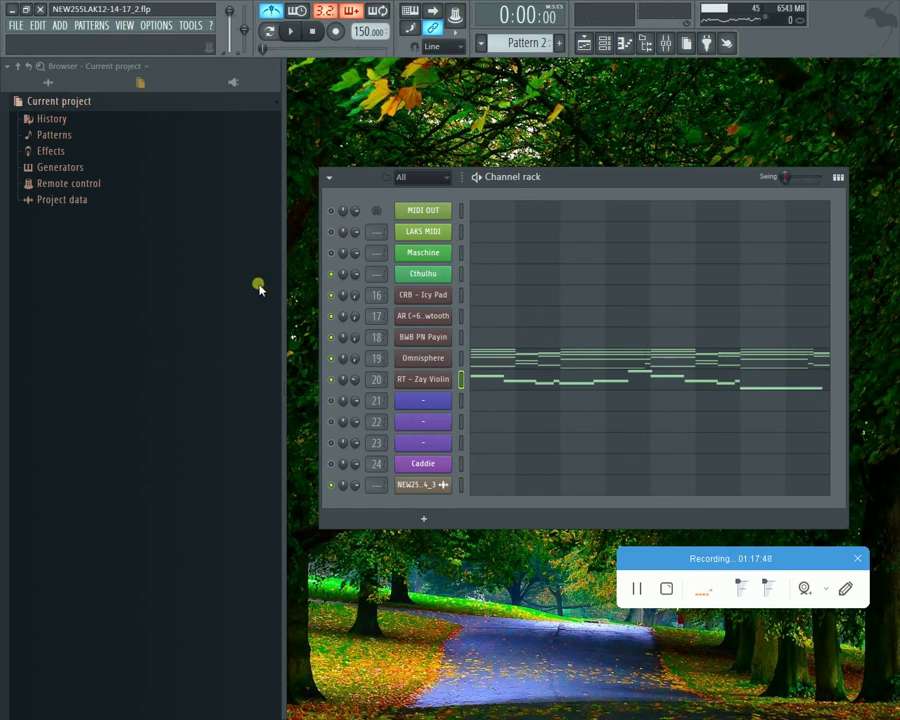
# Step: Browse the Nexus content library, collapsing the 1.VIOLIN folder and expanding the 1.PLUCK folder
pyautogui.click(50, 80)
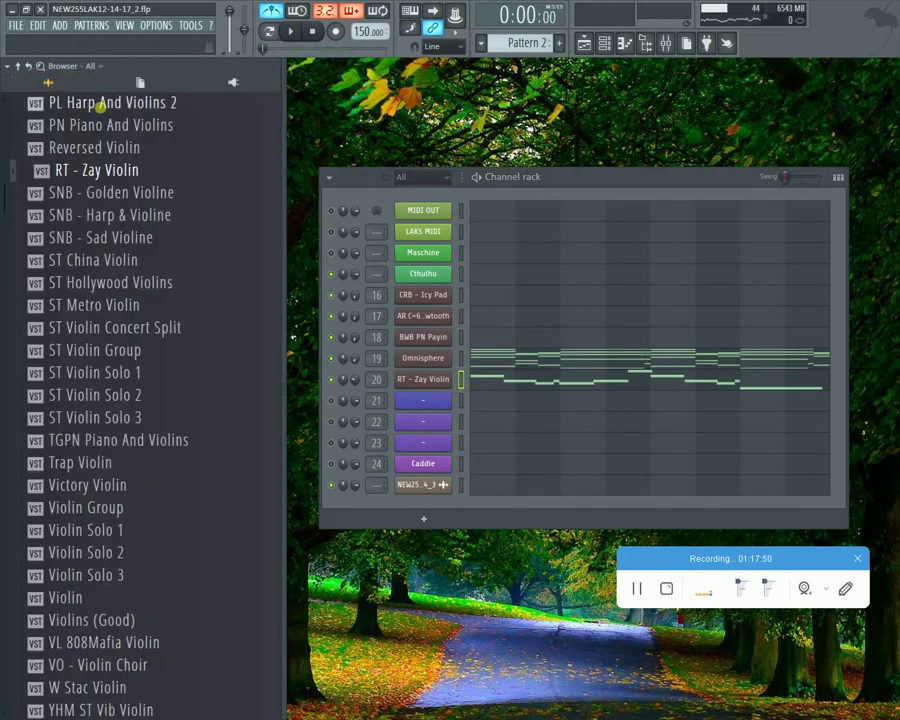
pyautogui.scroll(15, 178, 283)
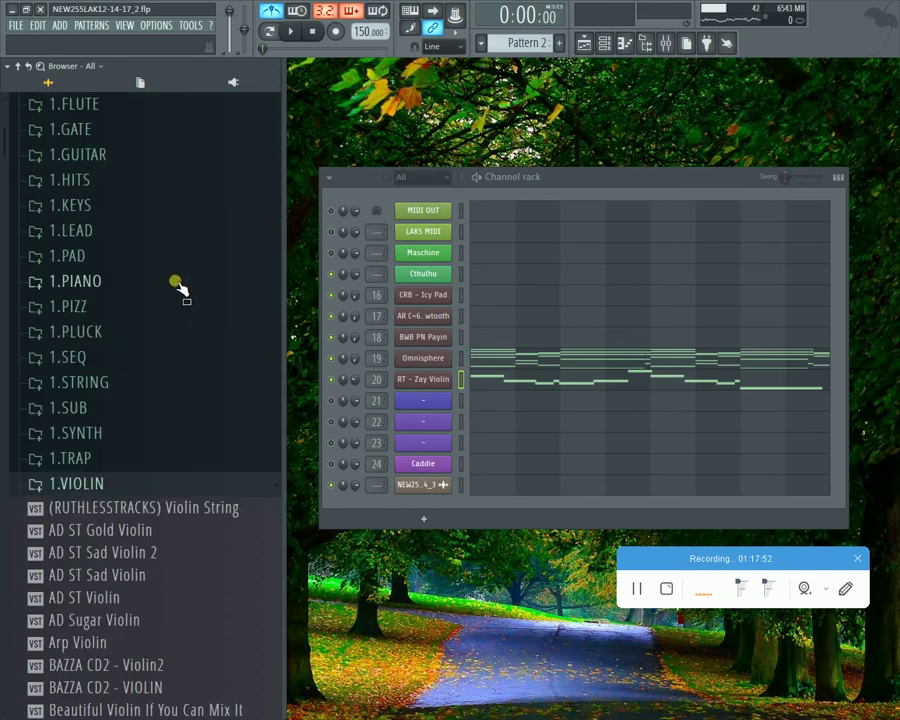
pyautogui.click(97, 487)
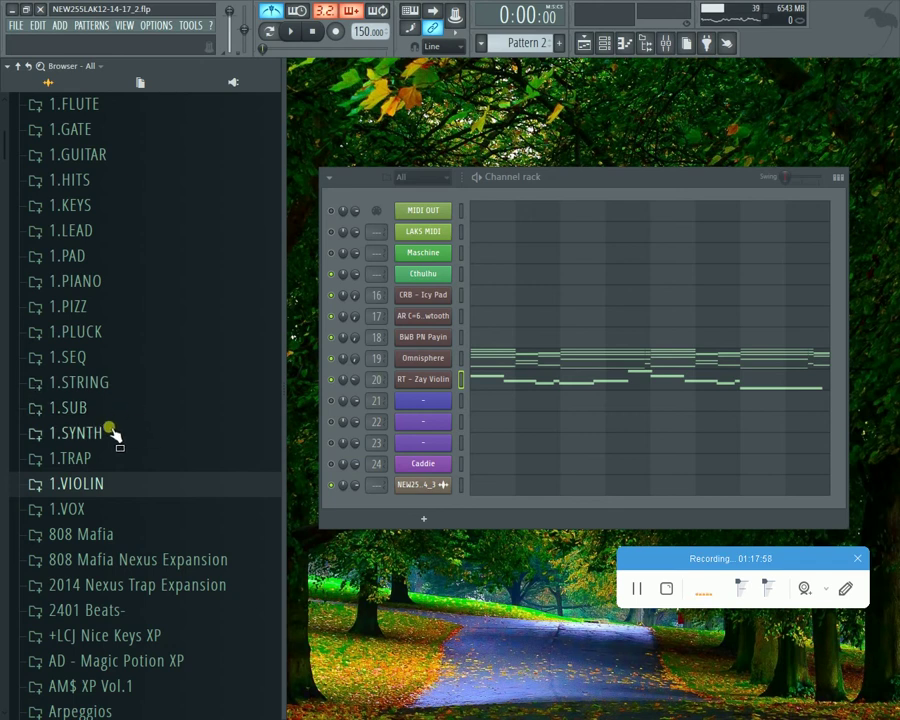
pyautogui.click(131, 338)
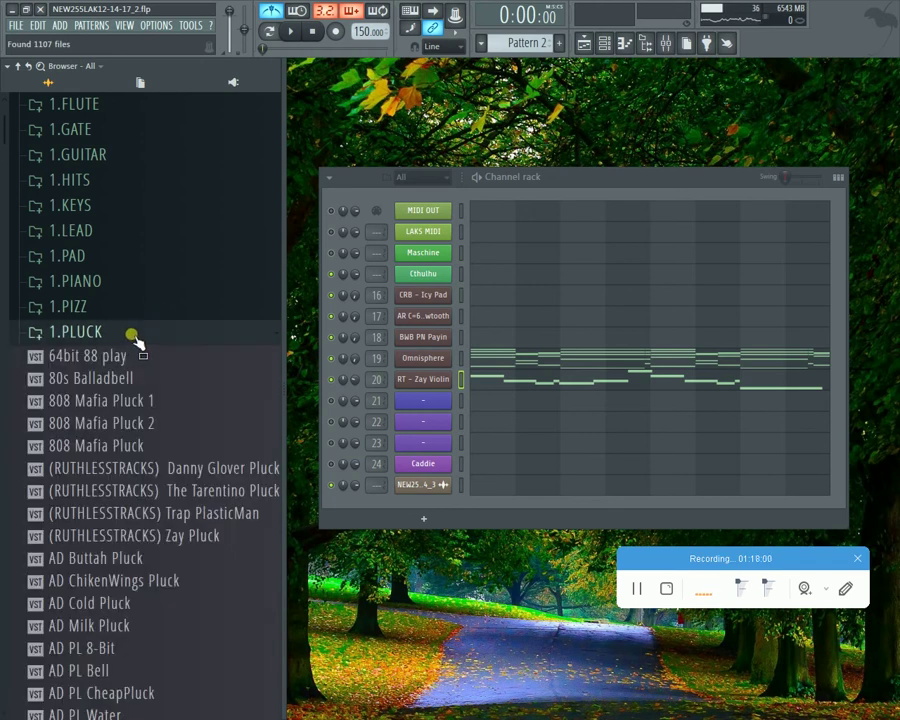
pyautogui.rightClick(456, 402)
pyautogui.moveTo(527, 513)
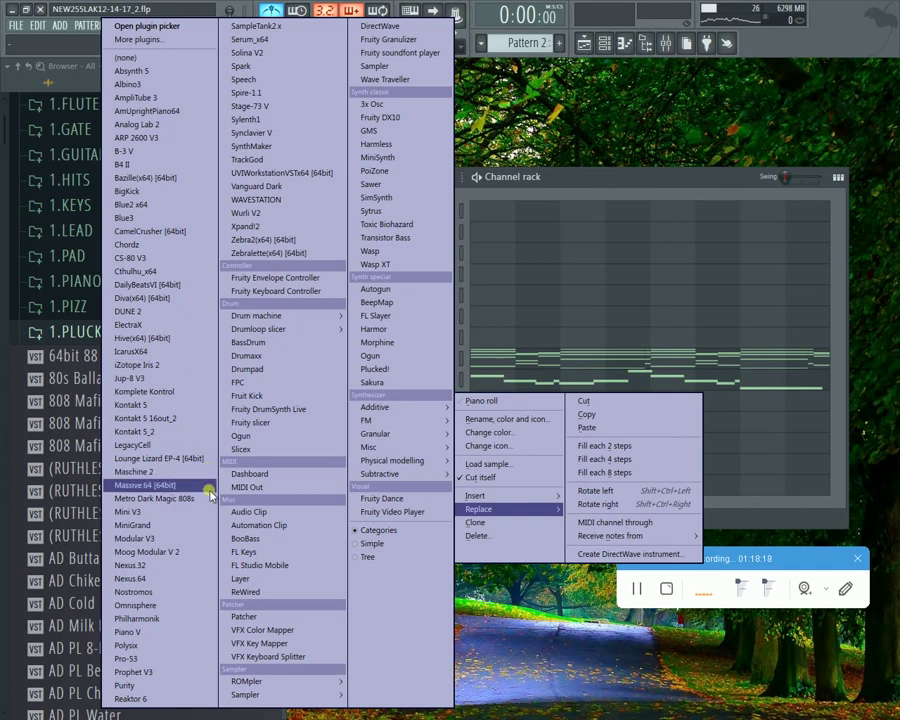
pyautogui.click(678, 130)
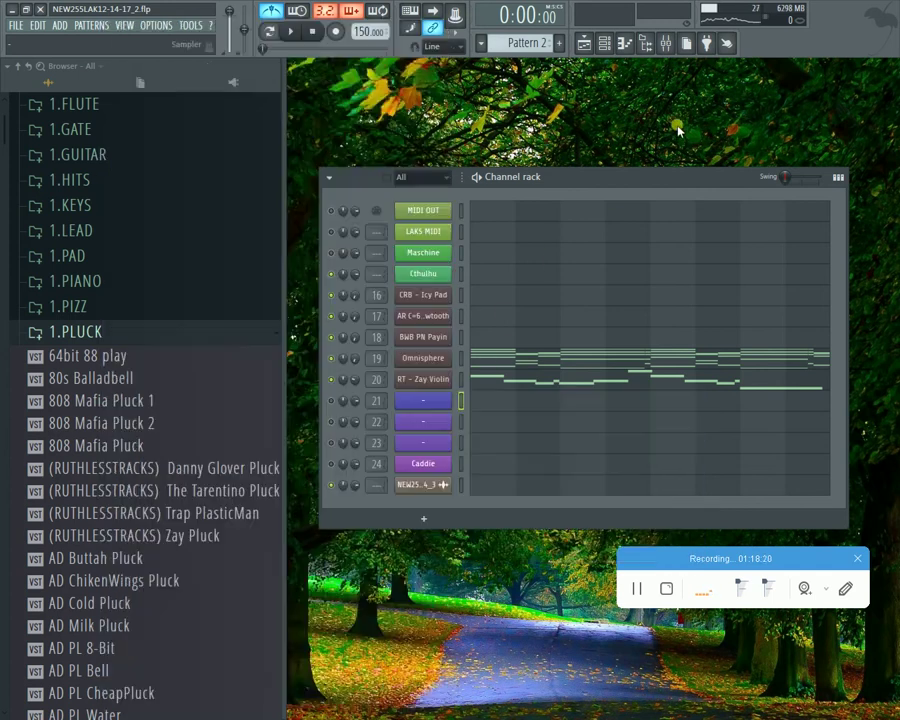
# Step: Save the project under its current file name
pyautogui.click(15, 25)
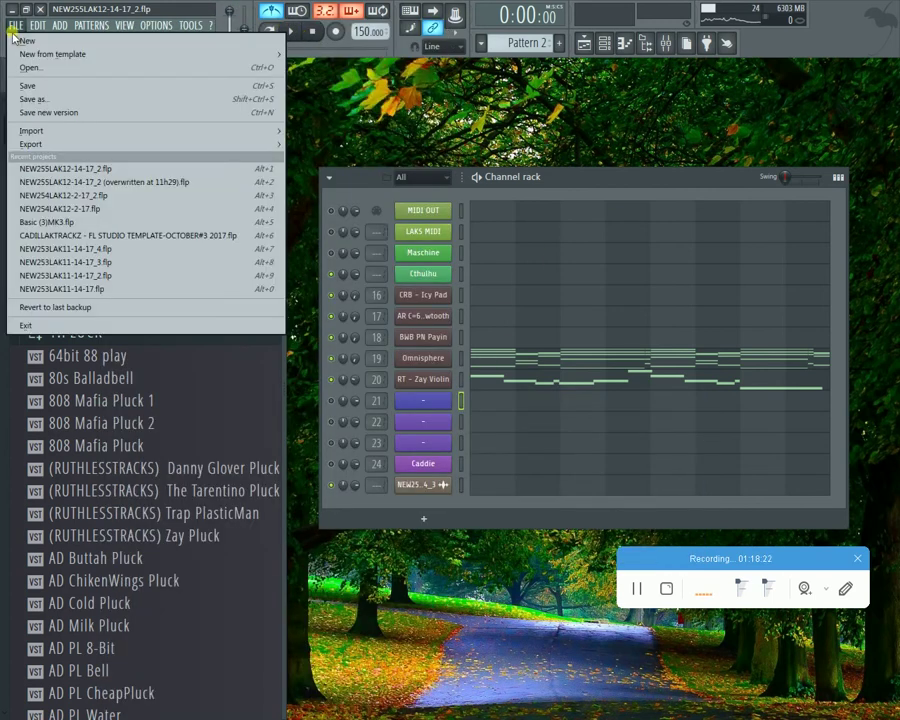
pyautogui.click(28, 82)
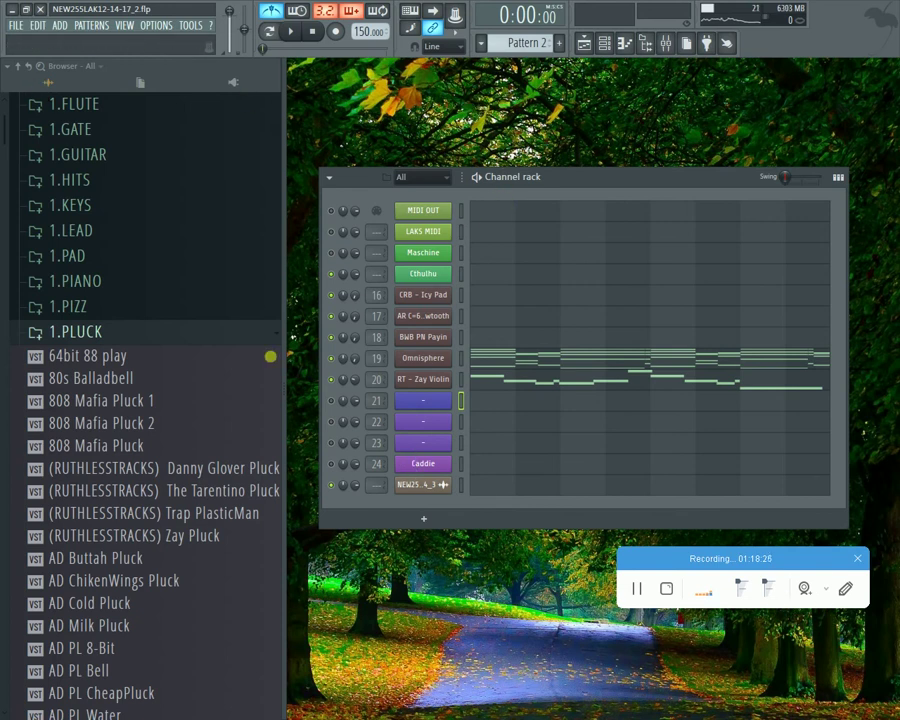
pyautogui.click(16, 25)
pyautogui.click(20, 82)
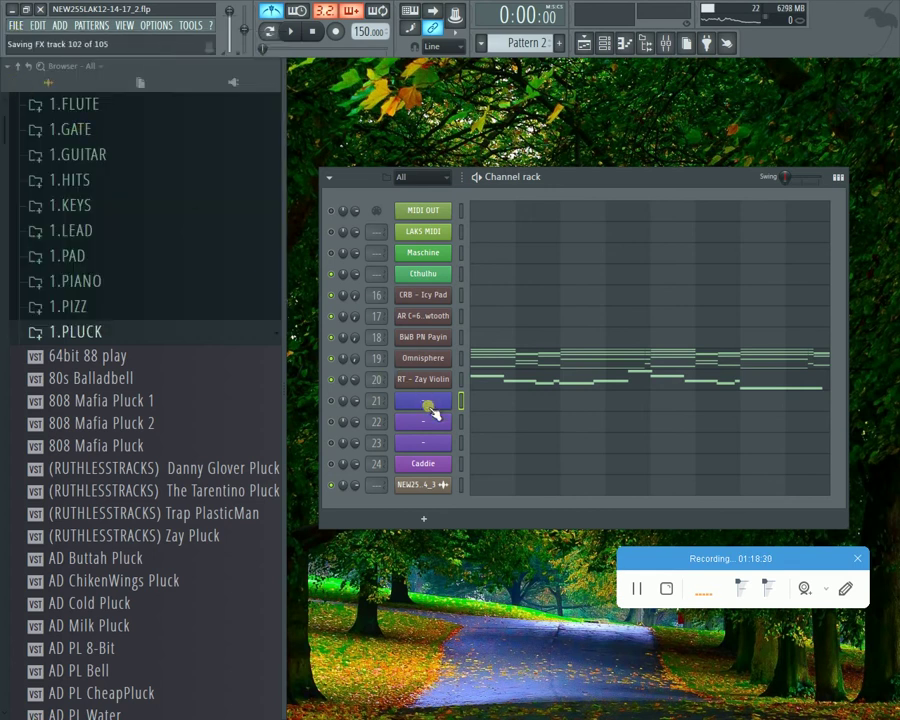
# Step: Replace the empty channel on mixer track 21 with DUNE 2 and load its 1.PLUCK soundbank
pyautogui.rightClick(426, 402)
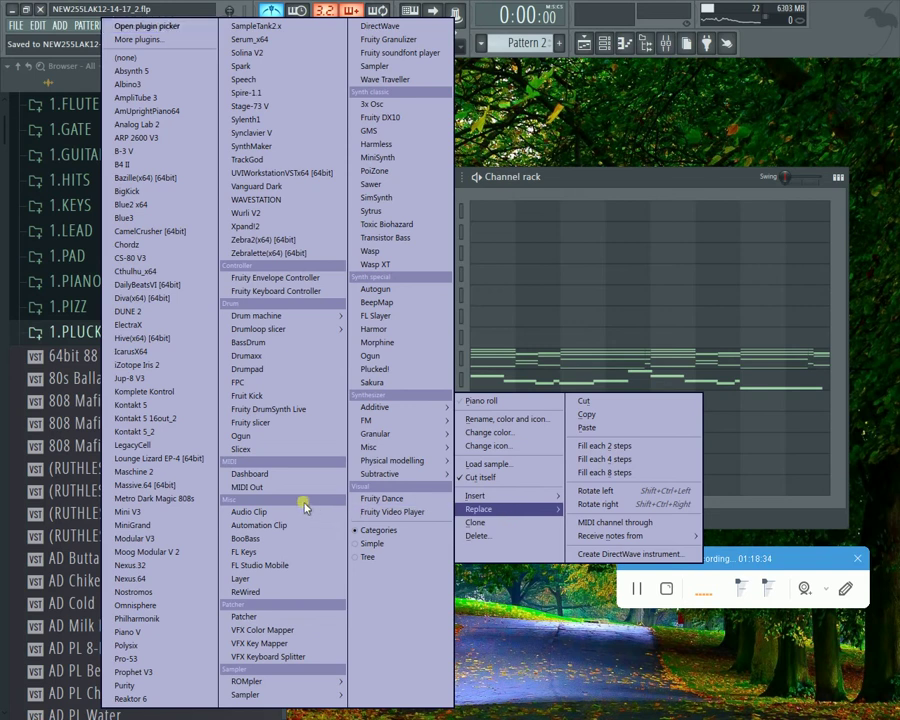
pyautogui.click(146, 312)
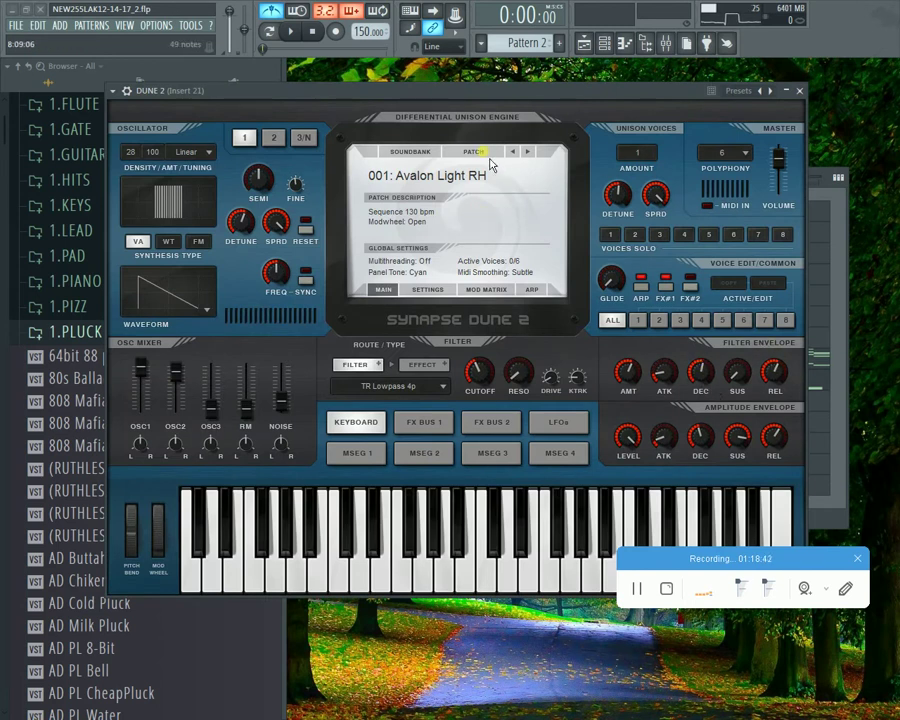
pyautogui.click(452, 163)
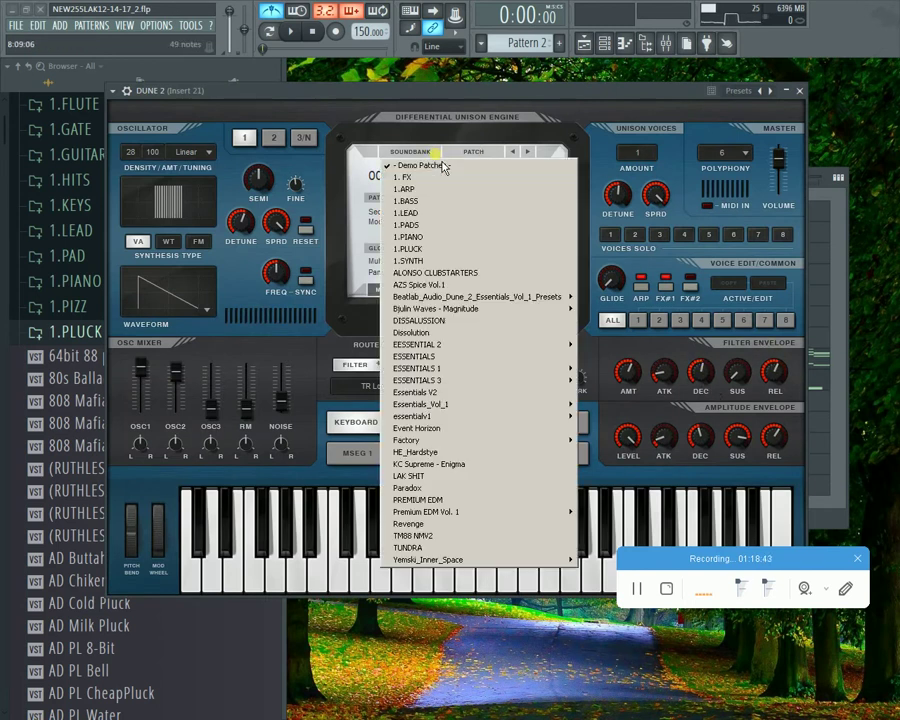
pyautogui.click(445, 250)
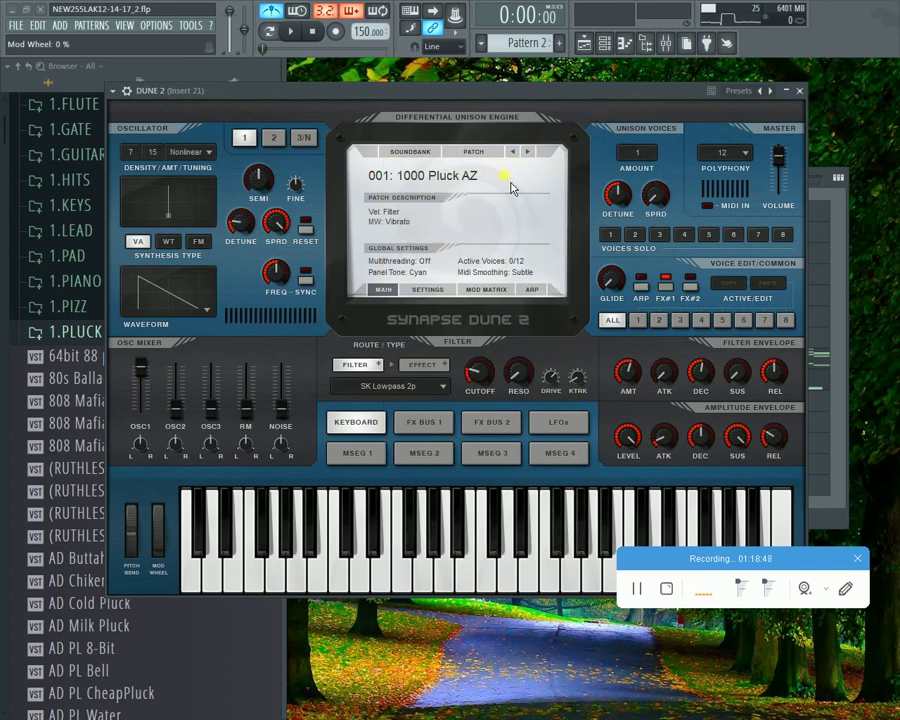
# Step: Move the DUNE 2 window clear of the browser, collapse NEXUS CONTENT and select the DUNE 2 CONTENT folder
pyautogui.moveTo(657, 97); pyautogui.dragTo(675, 113)
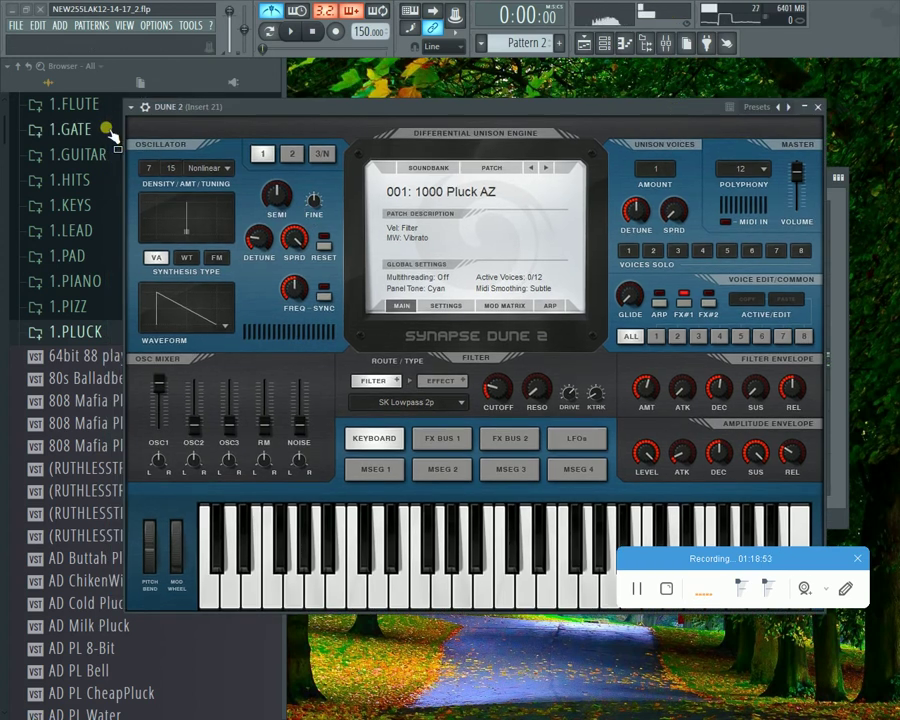
pyautogui.moveTo(355, 110); pyautogui.dragTo(438, 147)
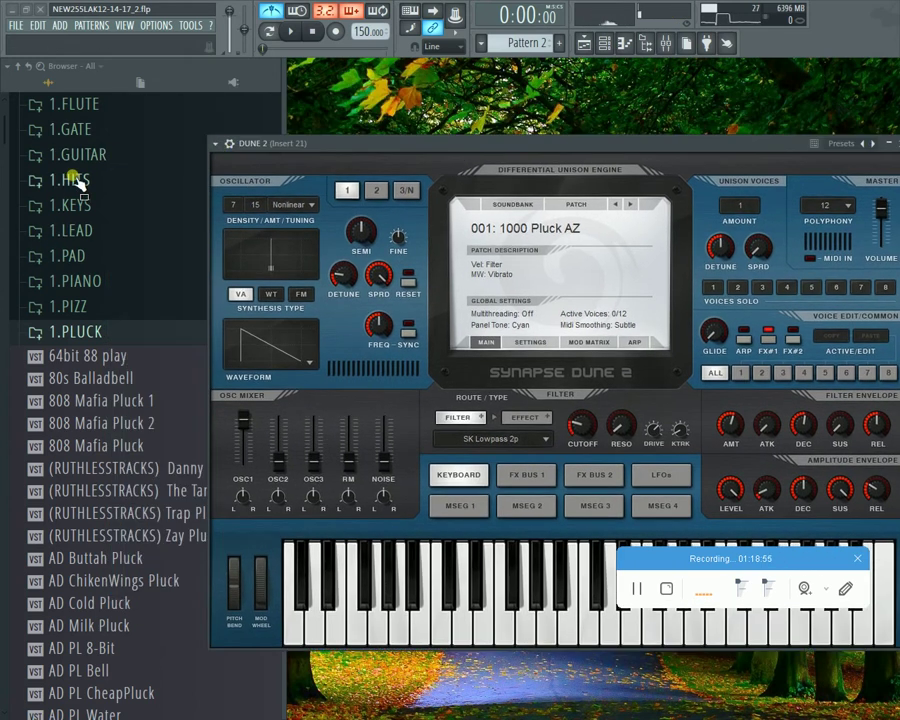
pyautogui.click(72, 180)
pyautogui.click(72, 181)
pyautogui.press('Left')
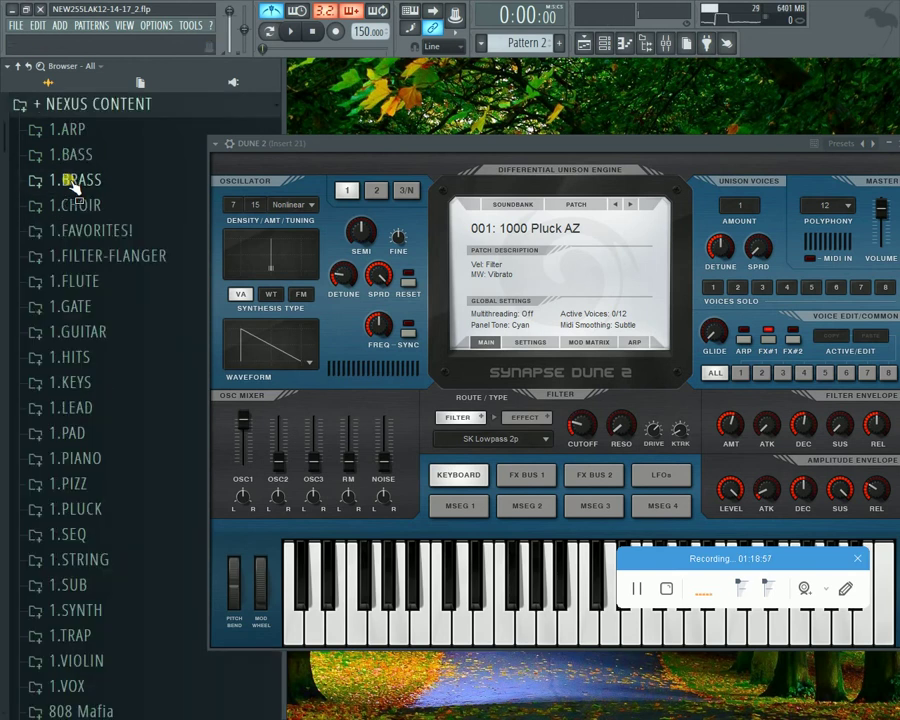
pyautogui.press('Left')
pyautogui.press('Down')
pyautogui.press('Down')
pyautogui.press('Up')
pyautogui.press('Up')
pyautogui.press('Up')
pyautogui.press('Up')
pyautogui.press('Up')
pyautogui.press('Up')
pyautogui.press('Up')
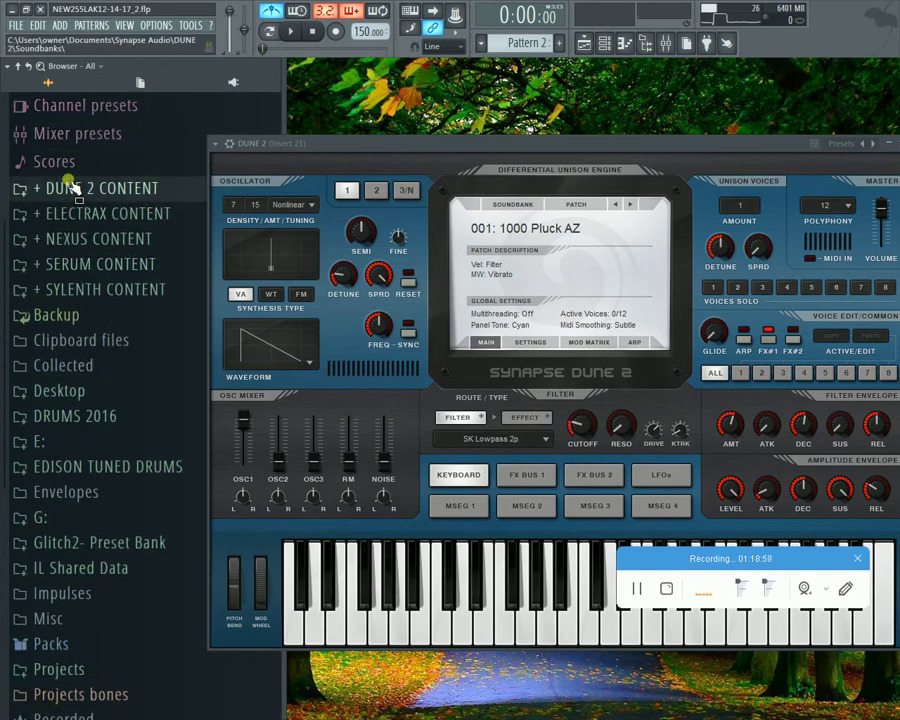
# Step: Expand the 1.PLUCK folder in DUNE 2 CONTENT and load the BASS - Fat Pluck preset into the Insert 21 channel
pyautogui.click(72, 187)
pyautogui.press('Down')
pyautogui.press('Down')
pyautogui.press('Down')
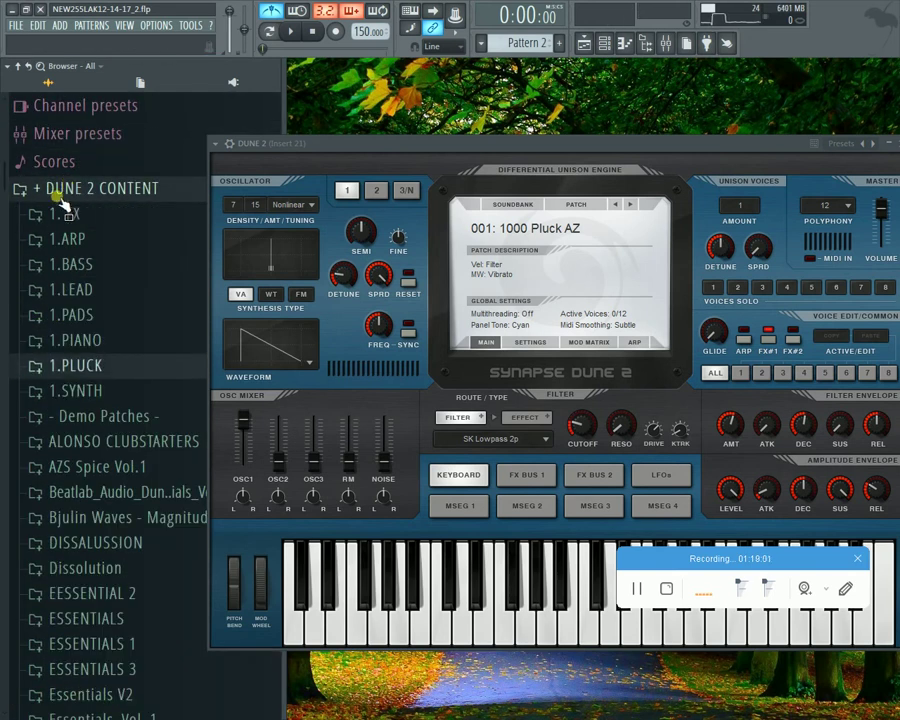
pyautogui.press('Right')
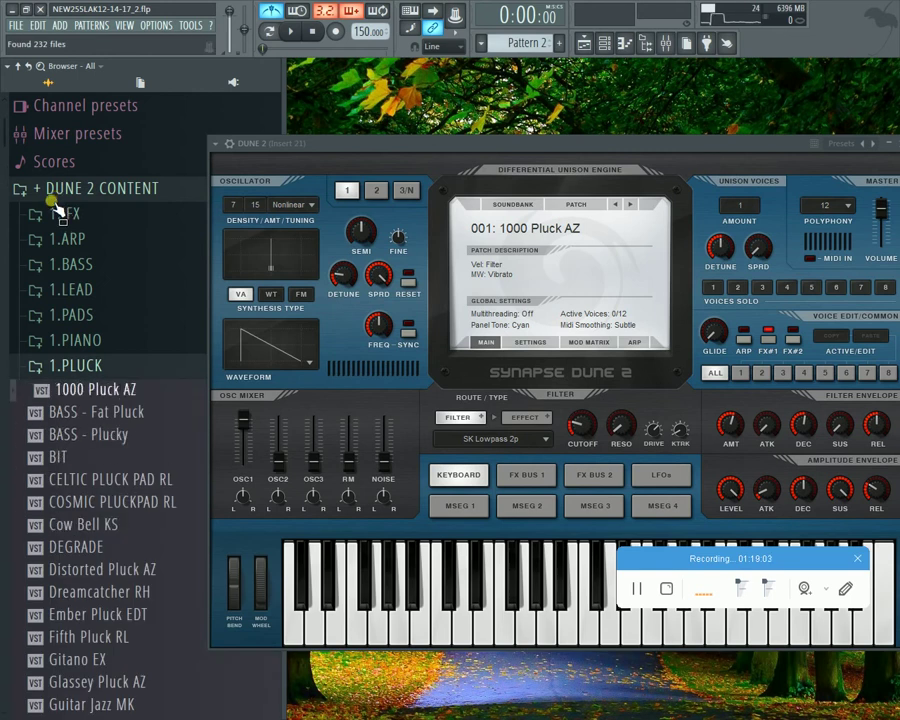
pyautogui.press('Down')
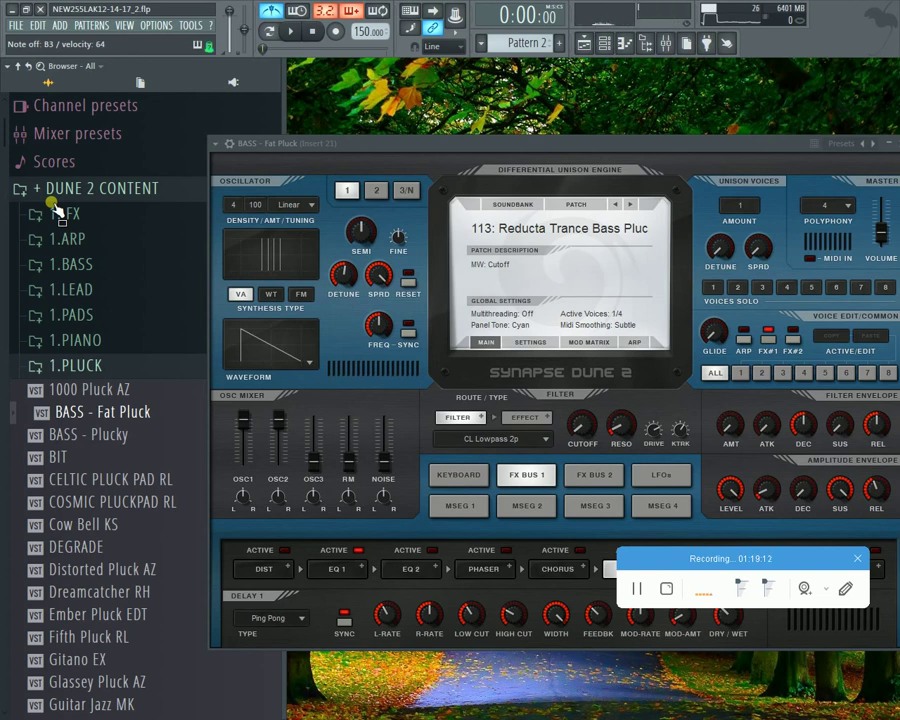
# Step: Audition the BASS - Fat Pluck sound by playing notes over repeated Pattern 2 playback
pyautogui.press('space')
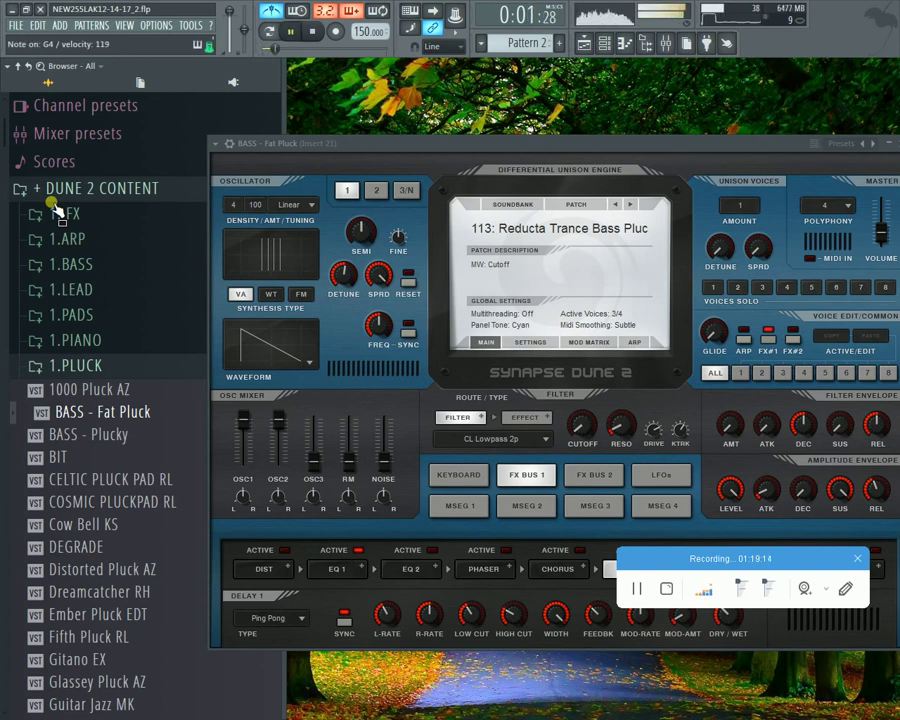
pyautogui.press('space')
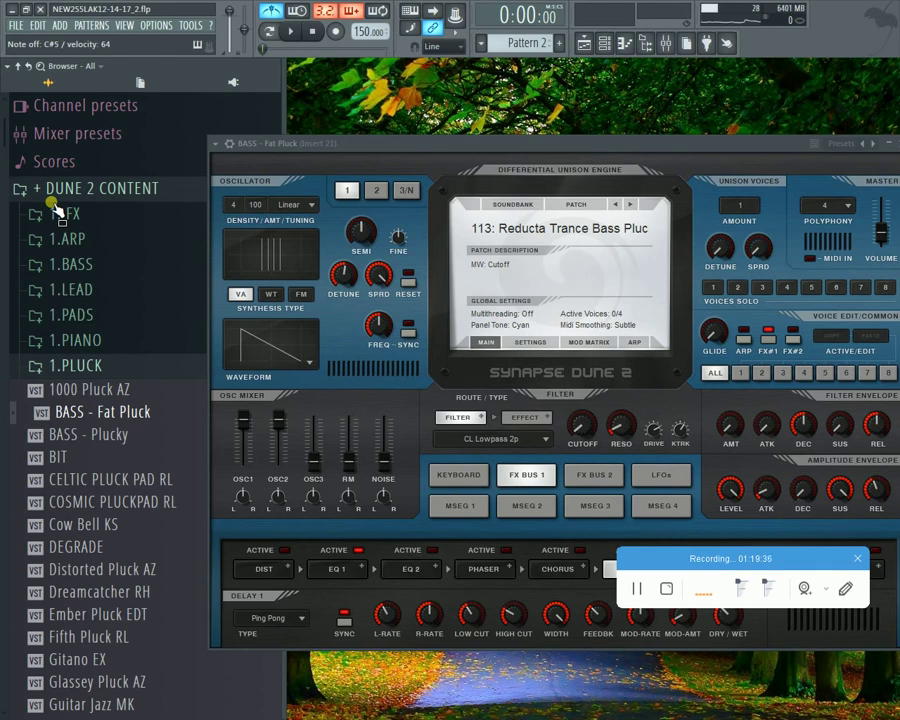
pyautogui.press('space')
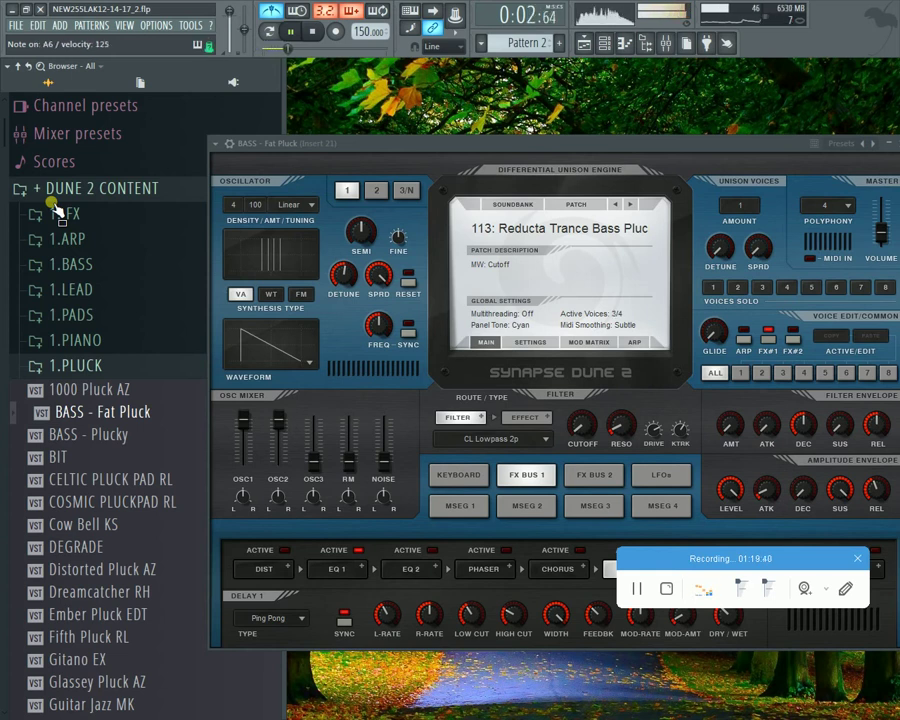
pyautogui.press('space')
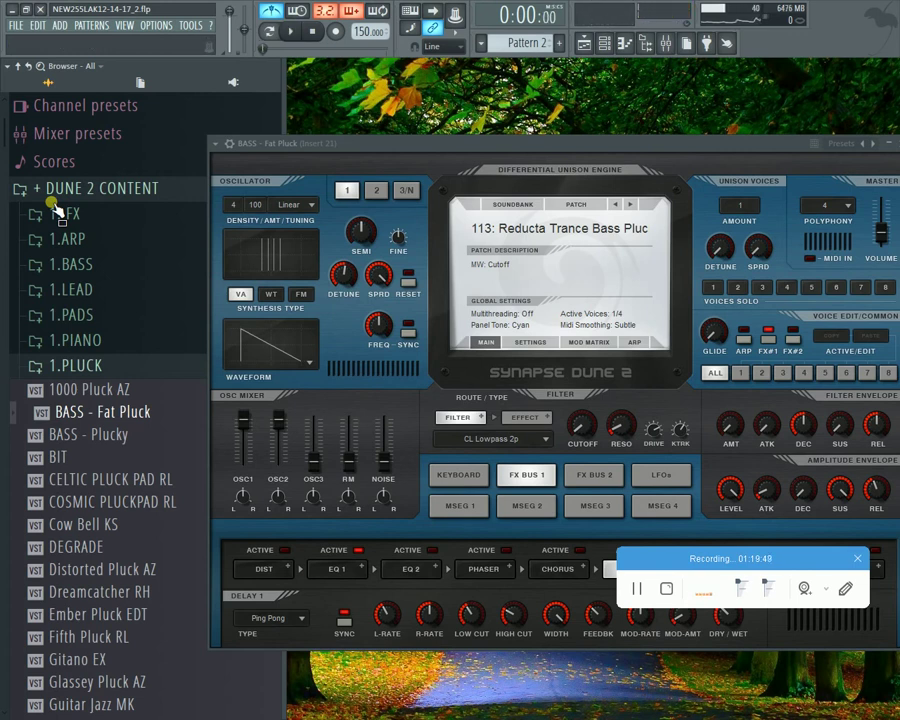
pyautogui.press('space')
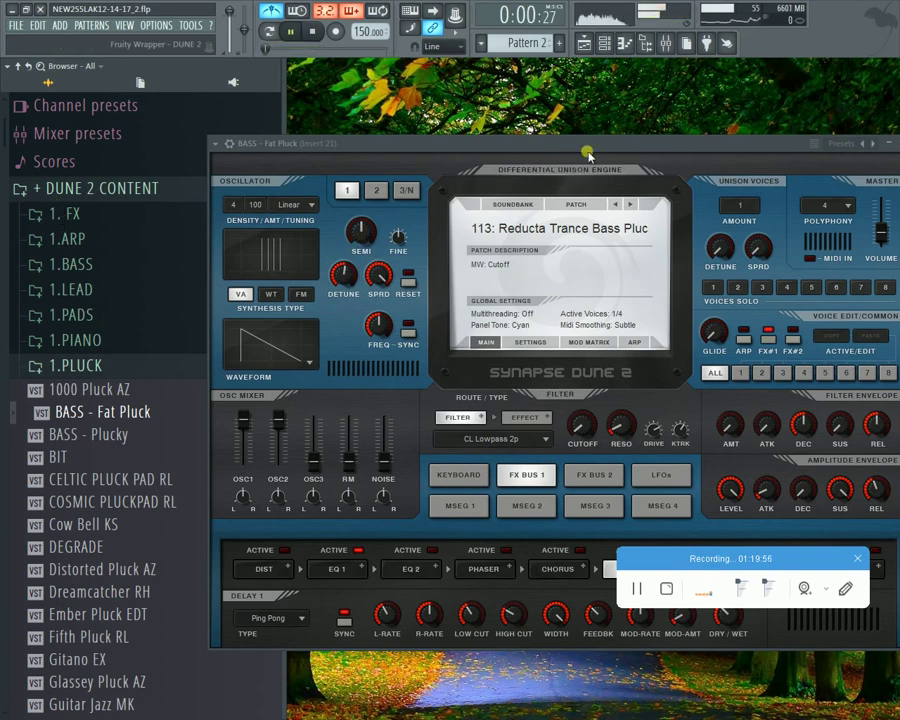
pyautogui.press('space')
# Step: Move the DUNE 2 window over the browser and rehearse a pluck melody over further Pattern 2 playbacks
pyautogui.moveTo(584, 150); pyautogui.dragTo(442, 215)
pyautogui.press('space')
pyautogui.press('space')
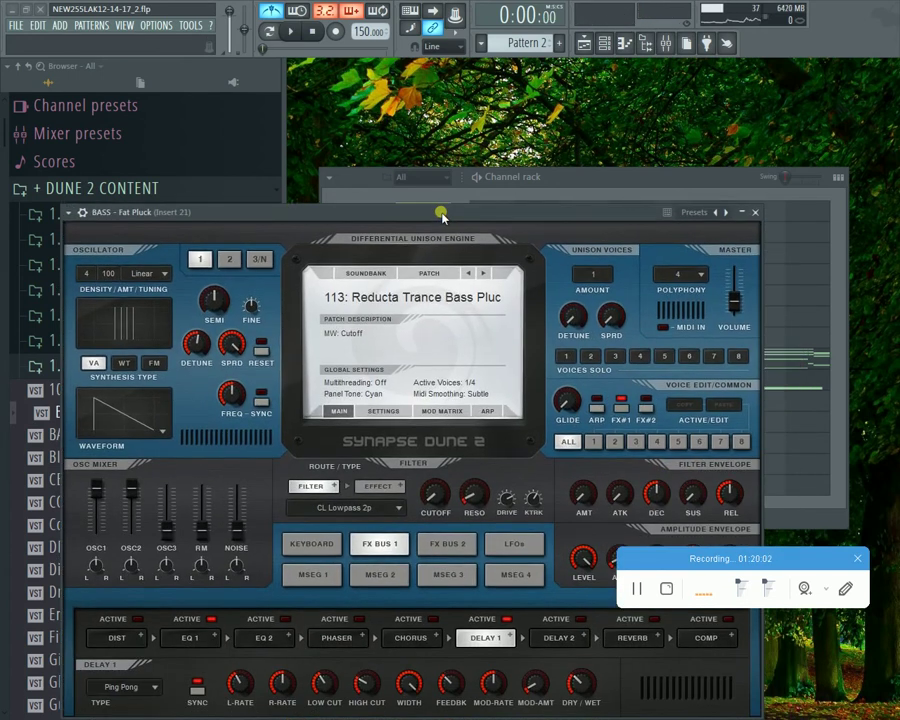
pyautogui.press('space')
pyautogui.press('space')
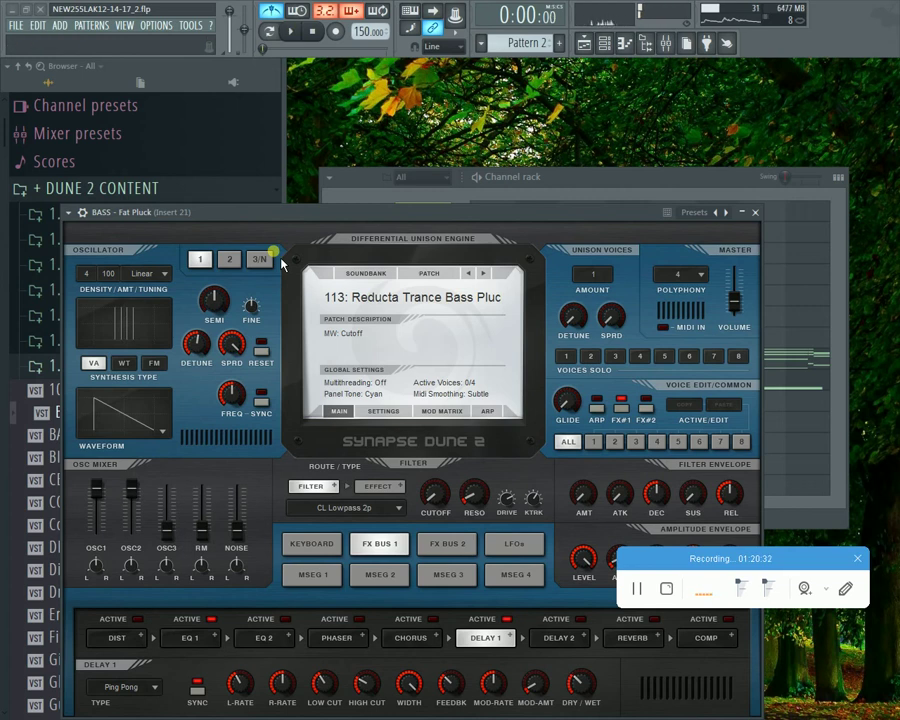
pyautogui.press('space')
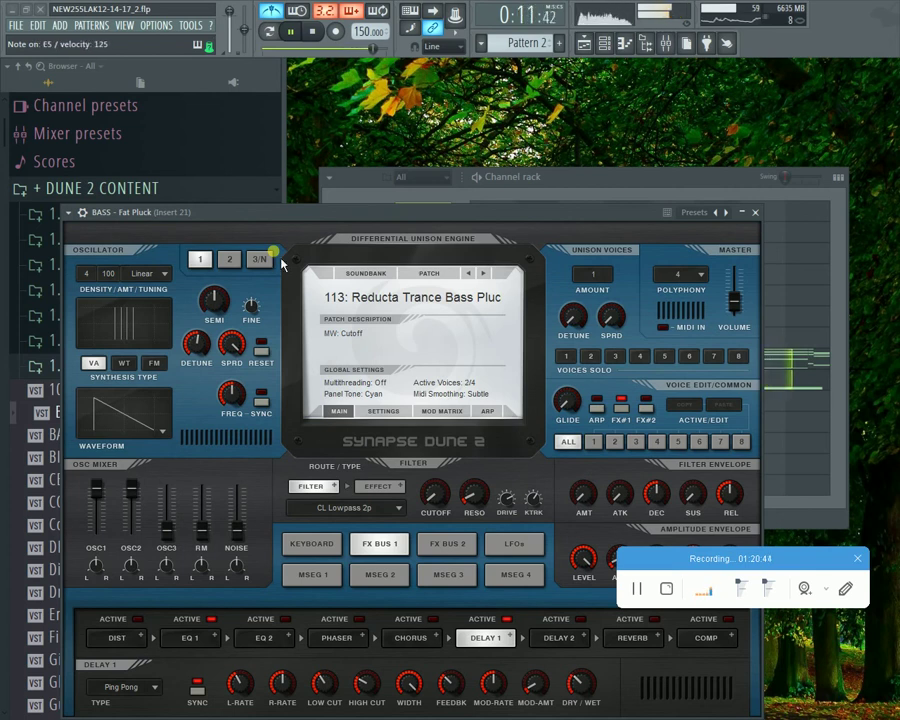
pyautogui.press('space')
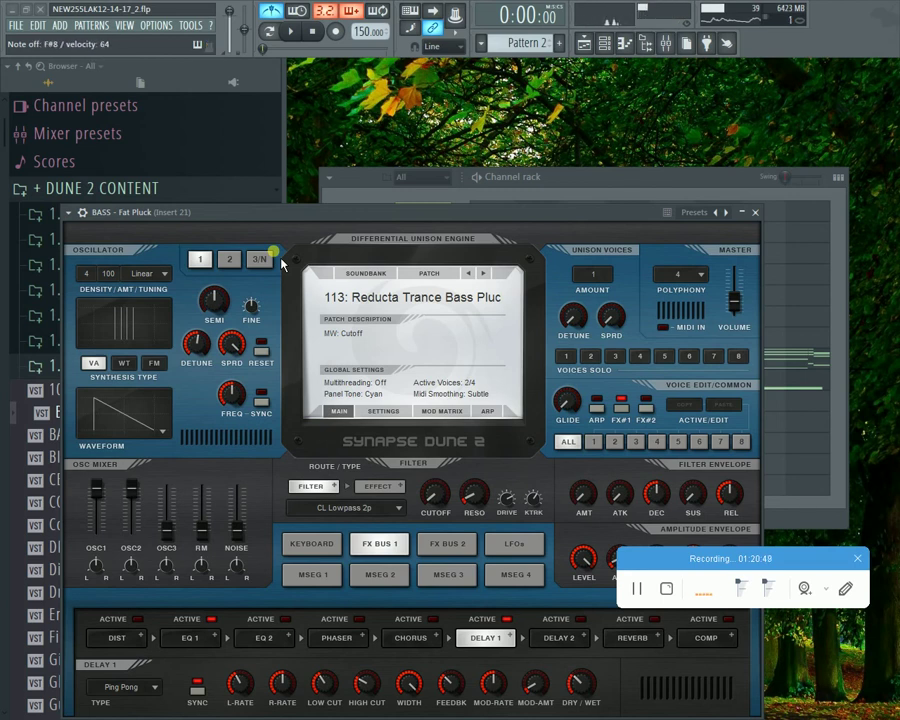
pyautogui.press('space')
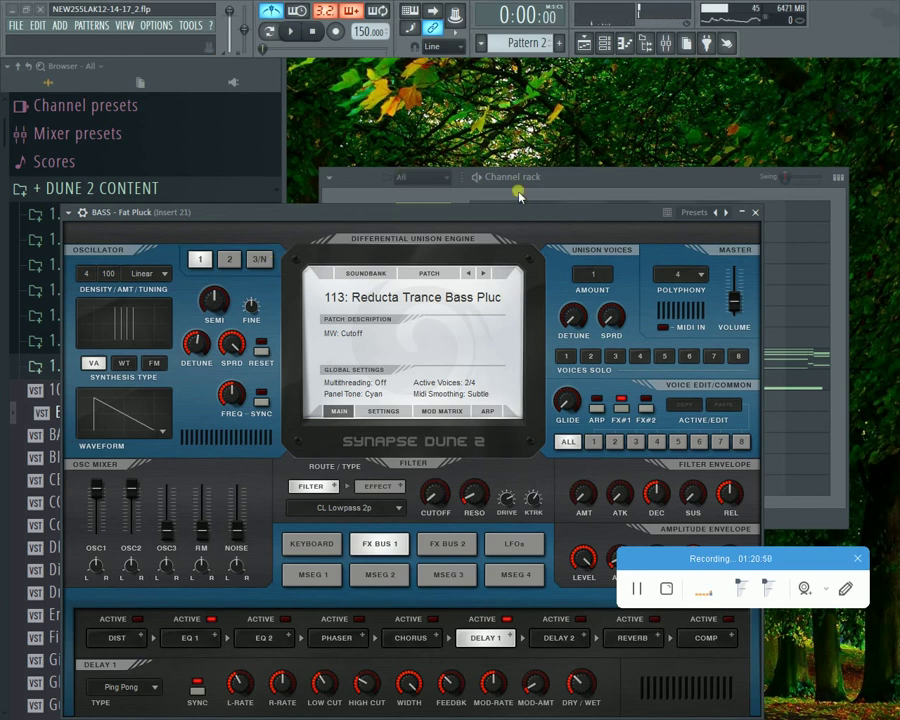
# Step: Move the DUNE 2 window off the preset list, load the BIT pluck into Insert 21 and audition it over Pattern 2
pyautogui.press('space')
pyautogui.moveTo(538, 208); pyautogui.dragTo(567, 148)
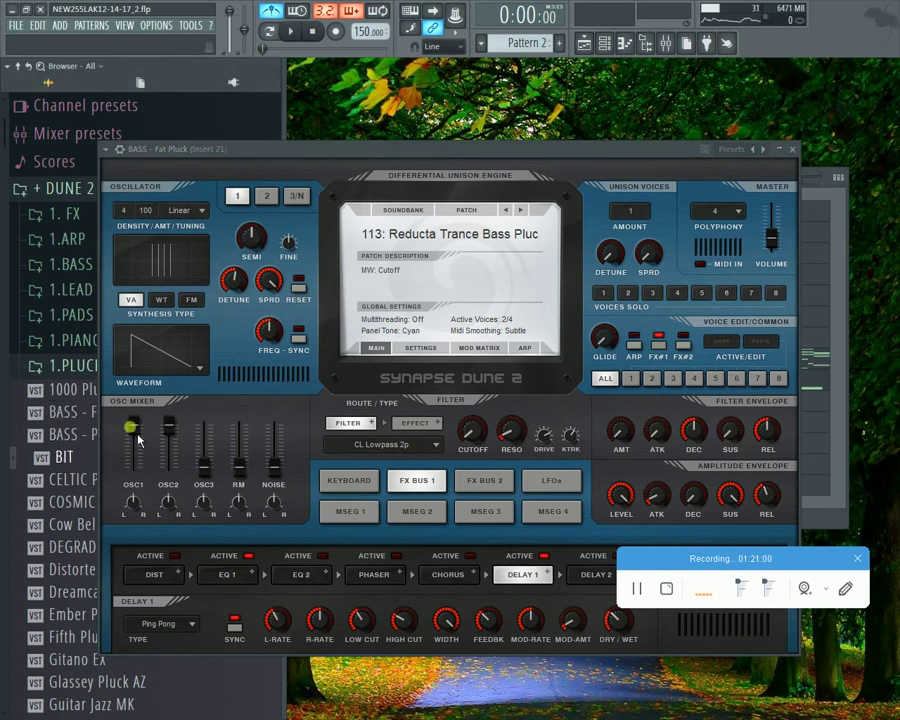
pyautogui.press('Return')
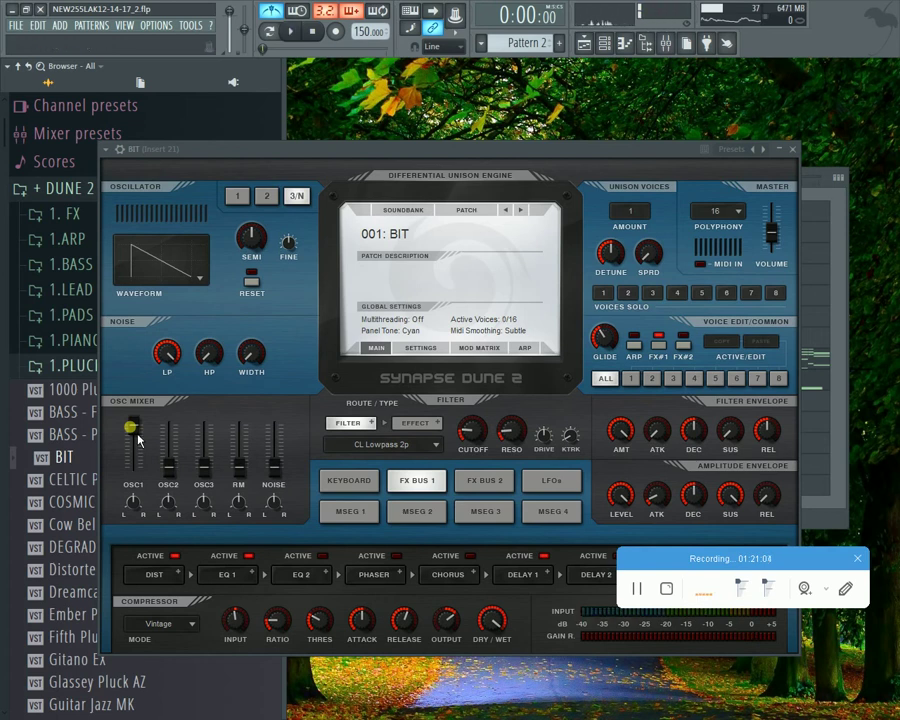
pyautogui.press('space')
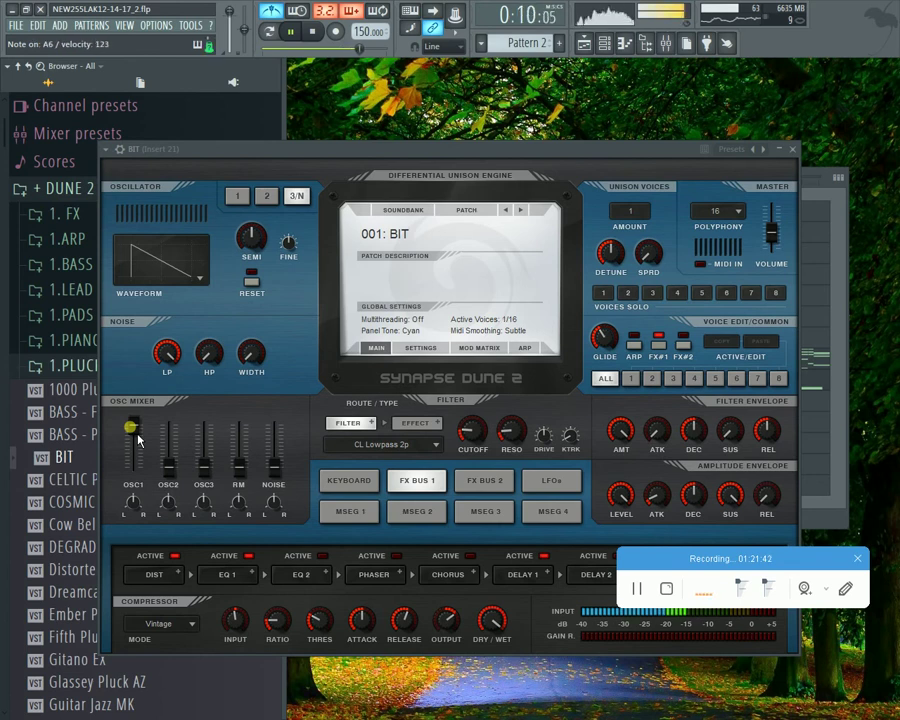
pyautogui.press('space')
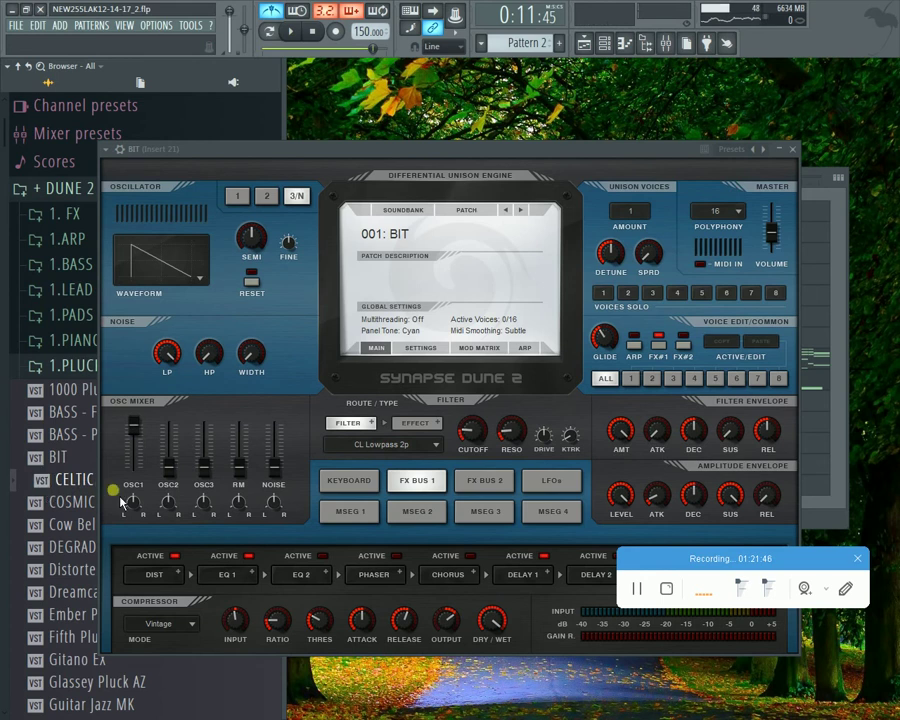
# Step: Load the CELTIC PLUCK PAD RL preset into the Insert 21 channel and rehearse a melody over repeated Pattern 2 playback
pyautogui.moveTo(127, 521); pyautogui.dragTo(118, 515)
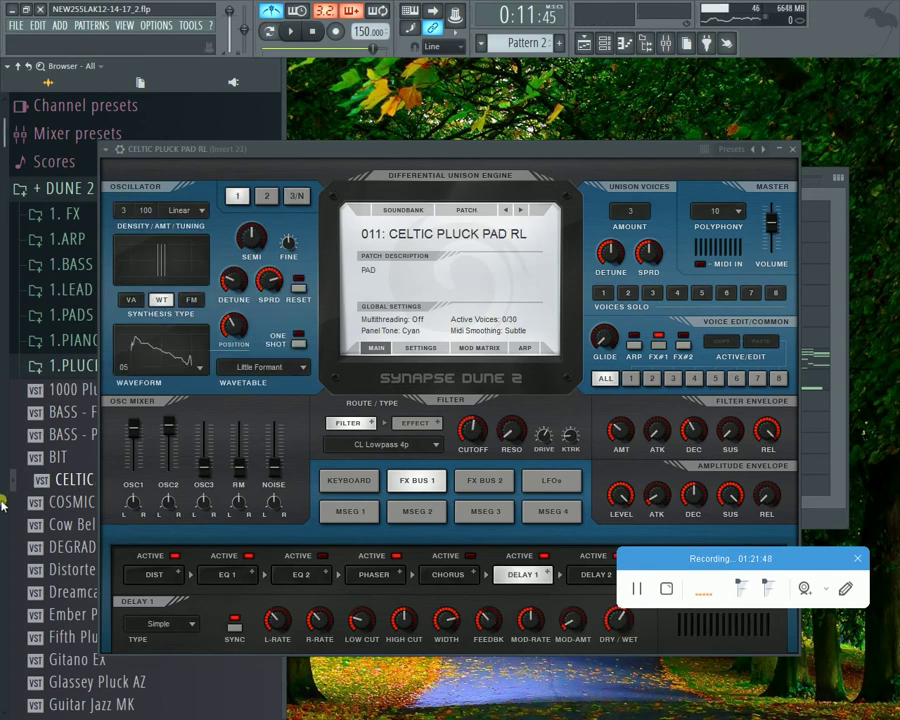
pyautogui.press('space')
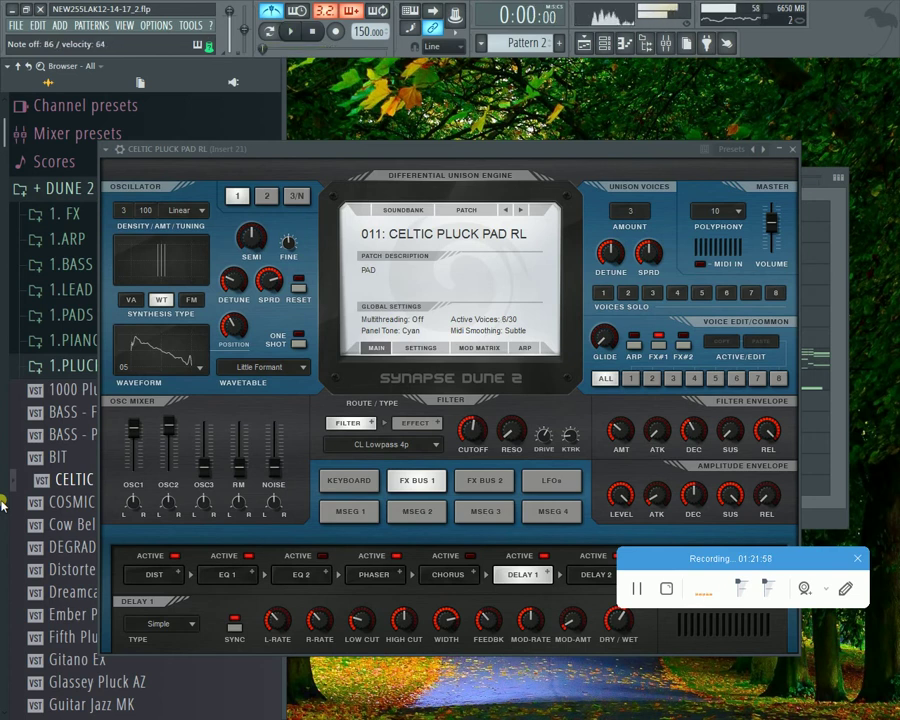
pyautogui.press('space')
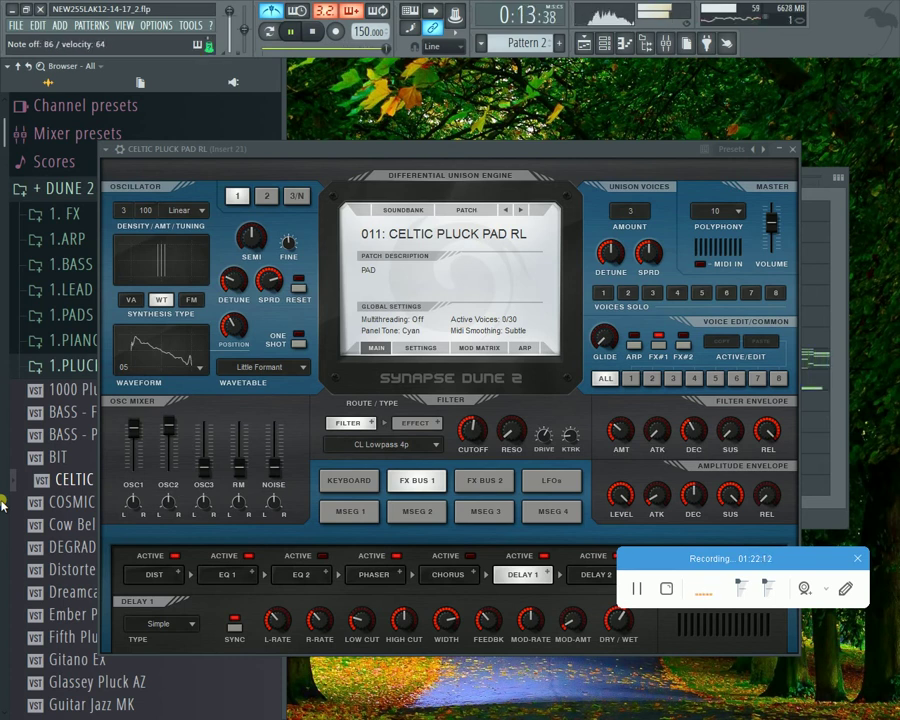
pyautogui.press('space')
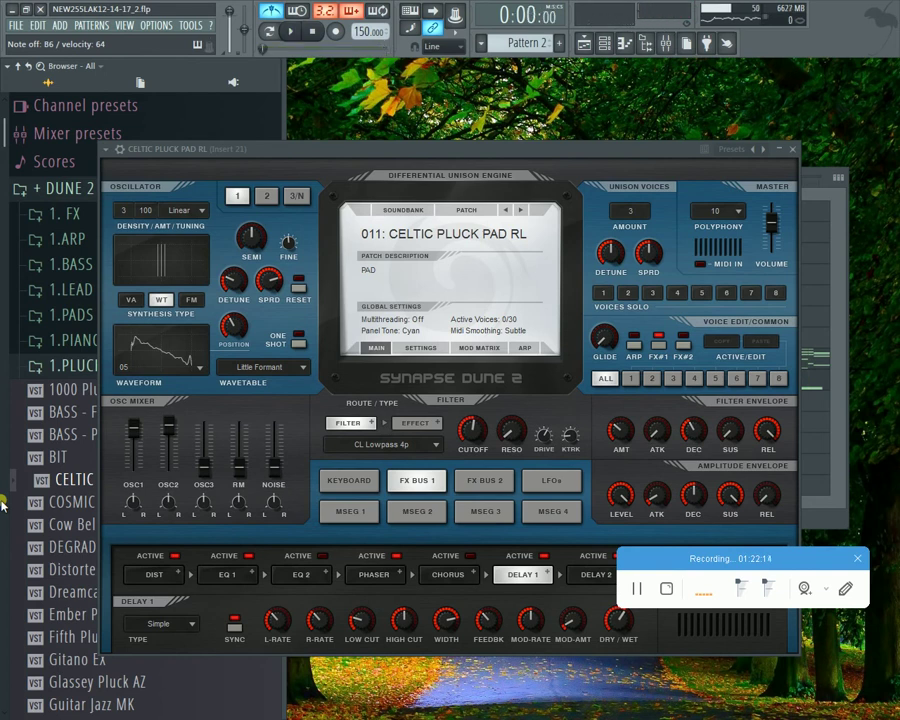
pyautogui.press('space')
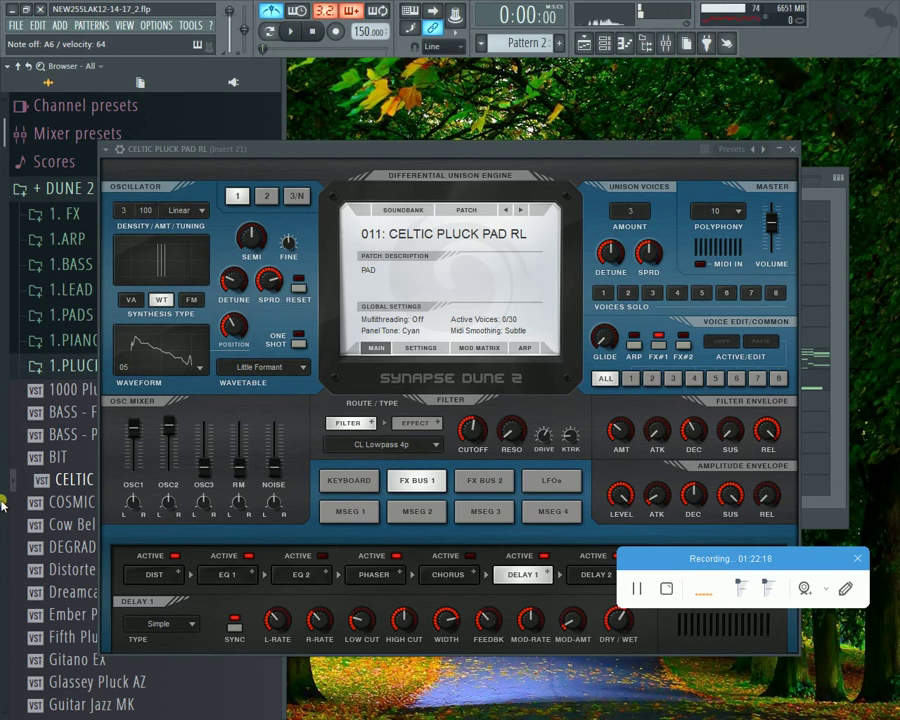
pyautogui.press('space')
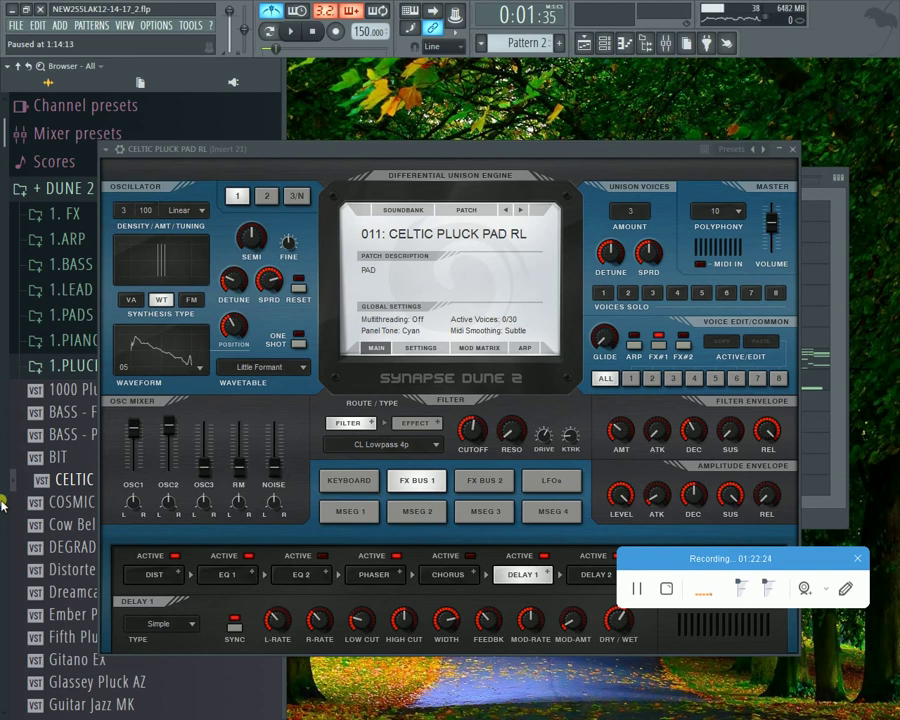
pyautogui.press('space')
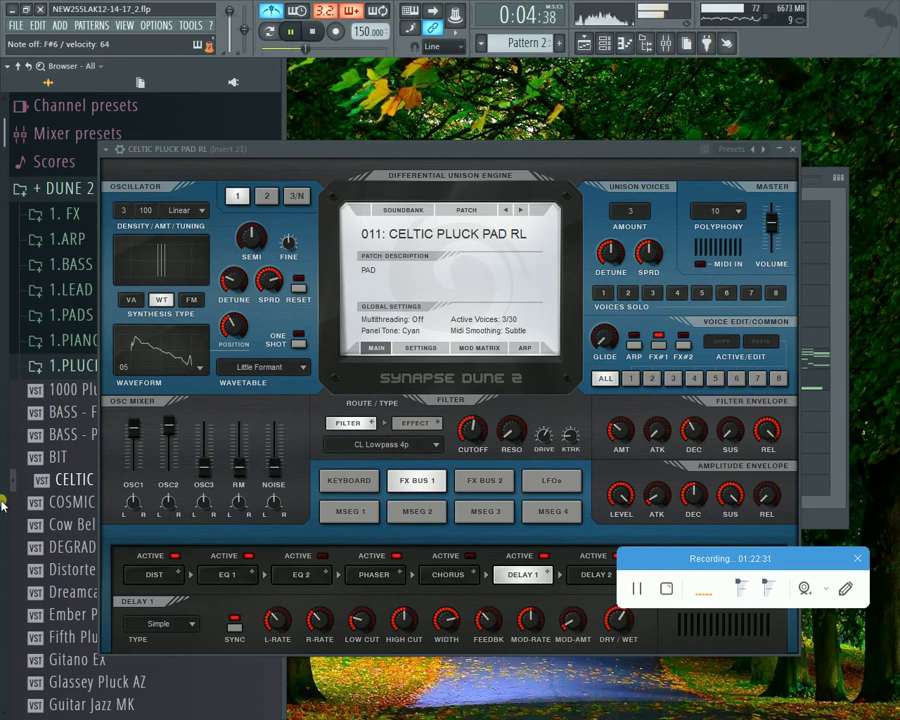
pyautogui.press('space')
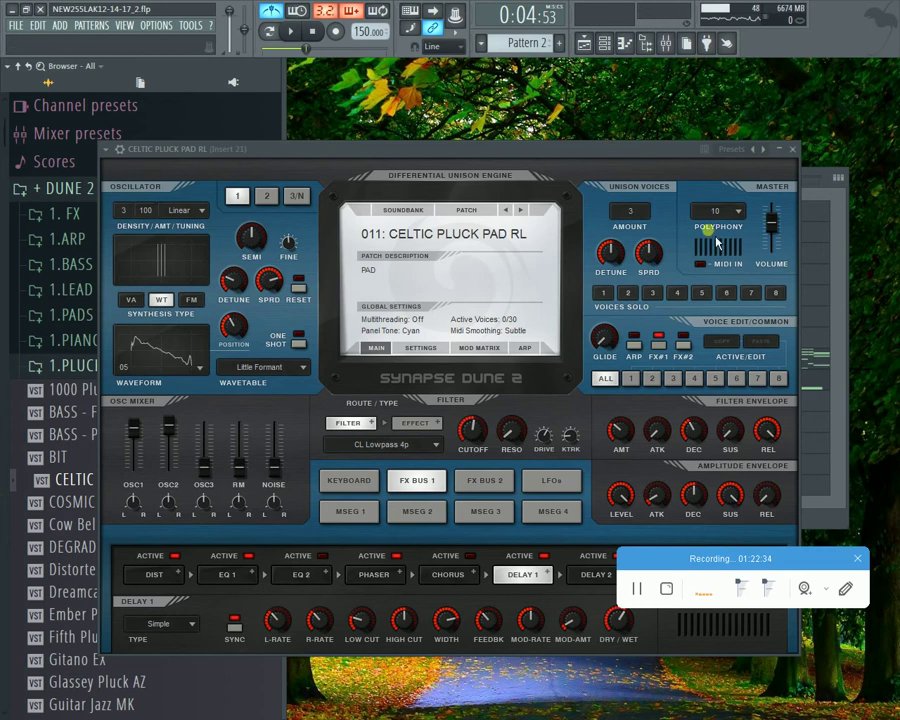
# Step: Close the DUNE 2 window, arm recording and record a brief first pluck take into Pattern 2
pyautogui.click(789, 151)
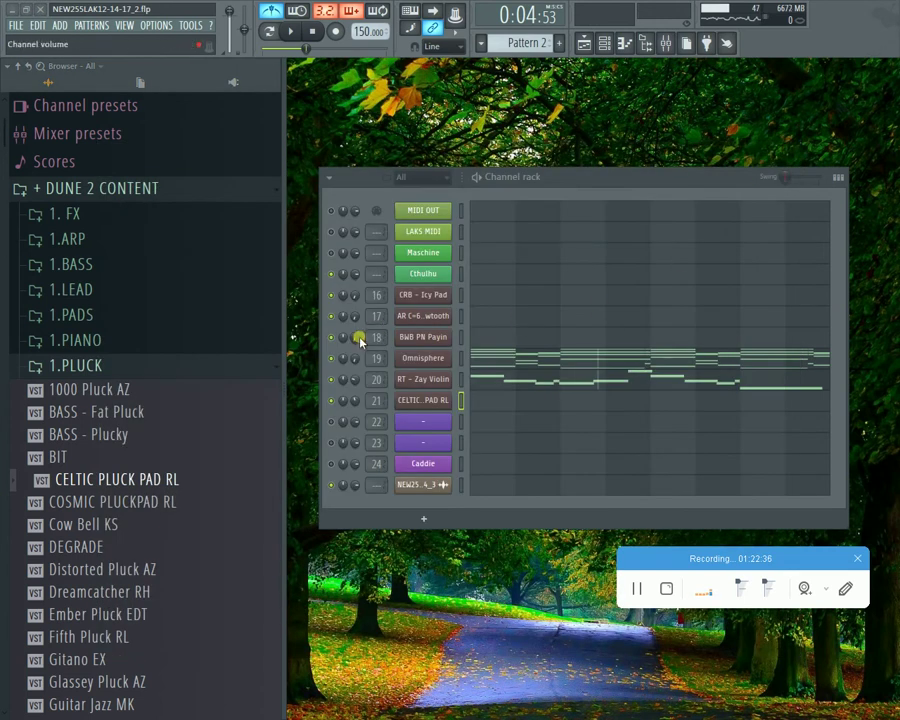
pyautogui.press('r')
pyautogui.press('space')
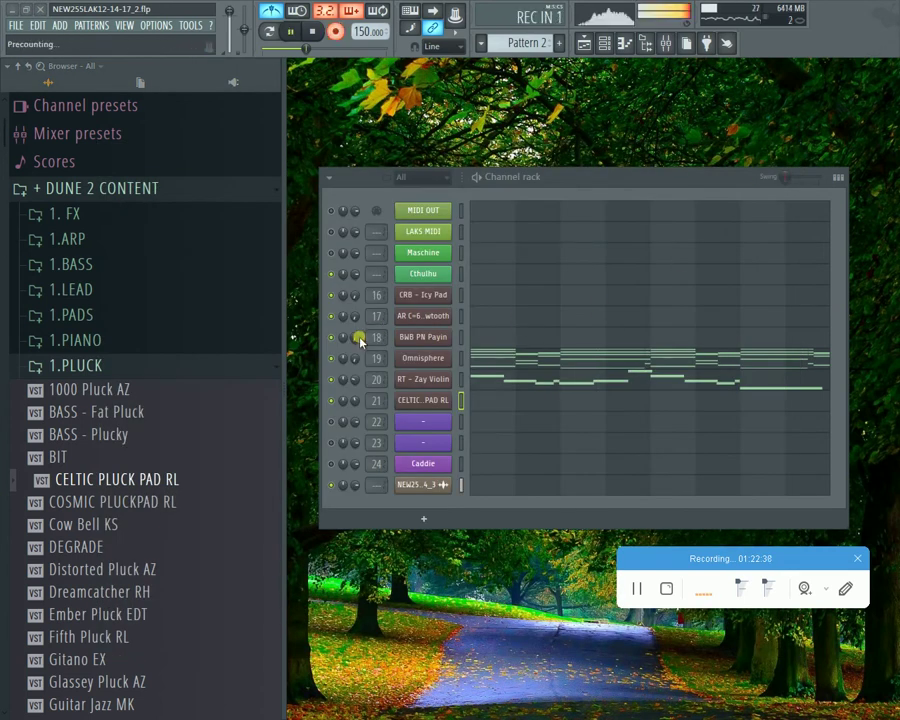
pyautogui.press('space')
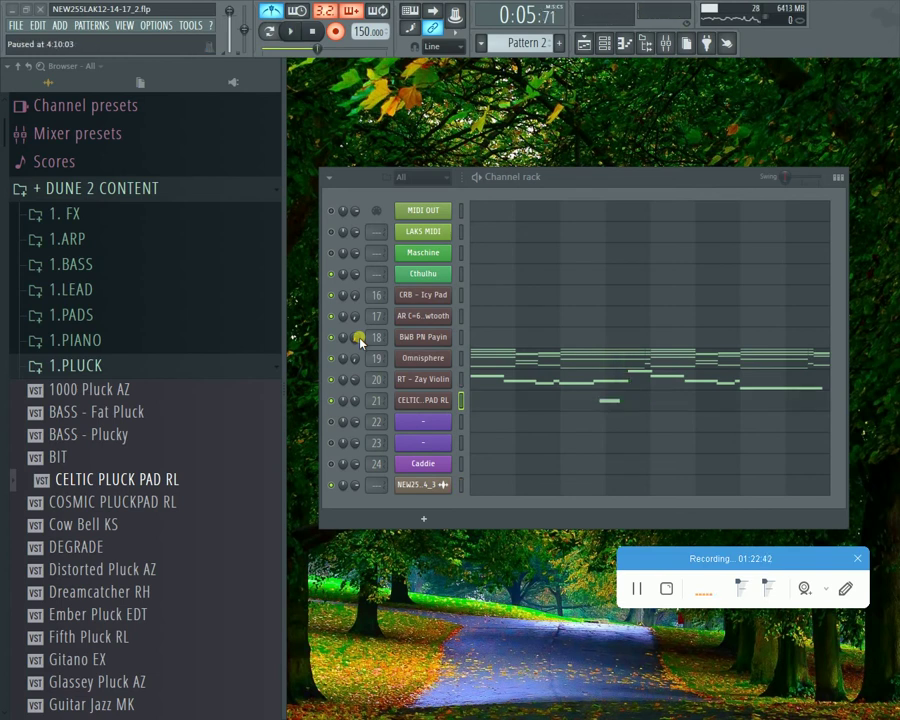
# Step: Try recording full takes of the CELTIC PLUCK PAD RL melody in Pattern 2 and undo the recorded notes
pyautogui.press('space')
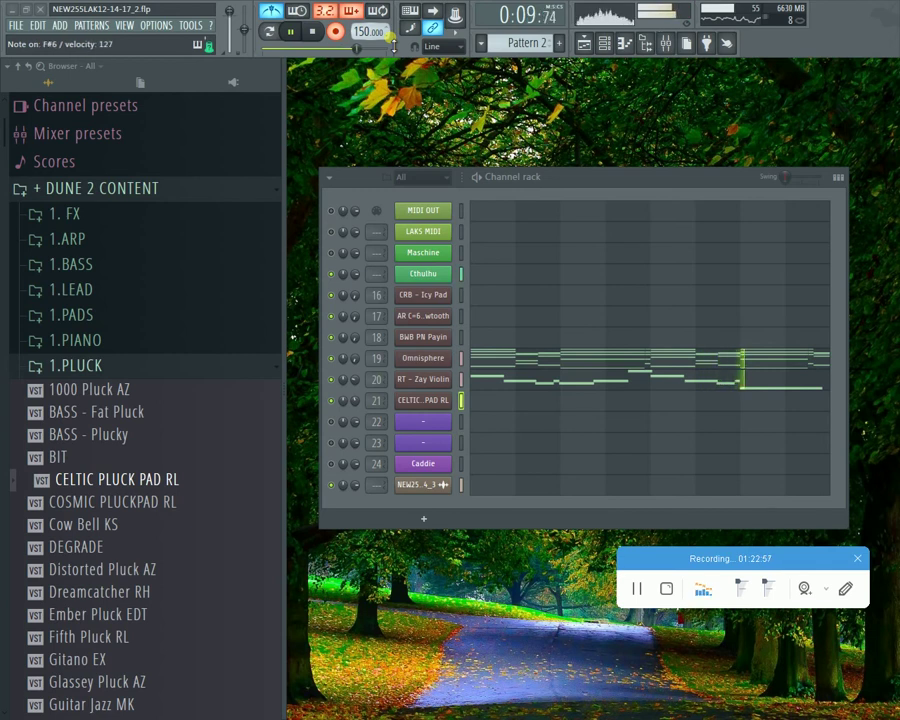
pyautogui.press('space')
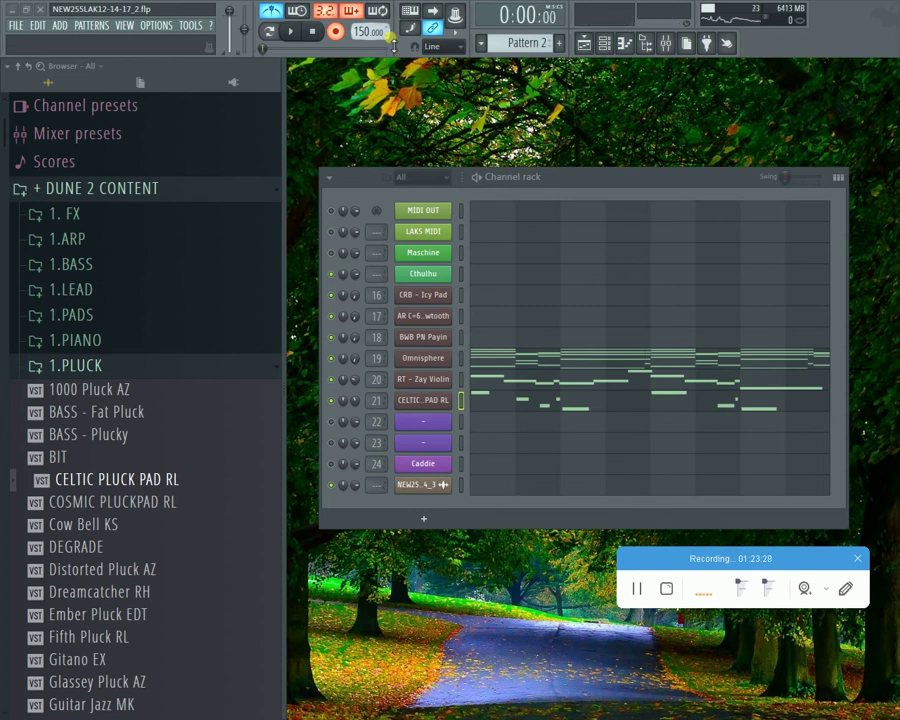
pyautogui.press('space')
pyautogui.press('space')
pyautogui.press('space')
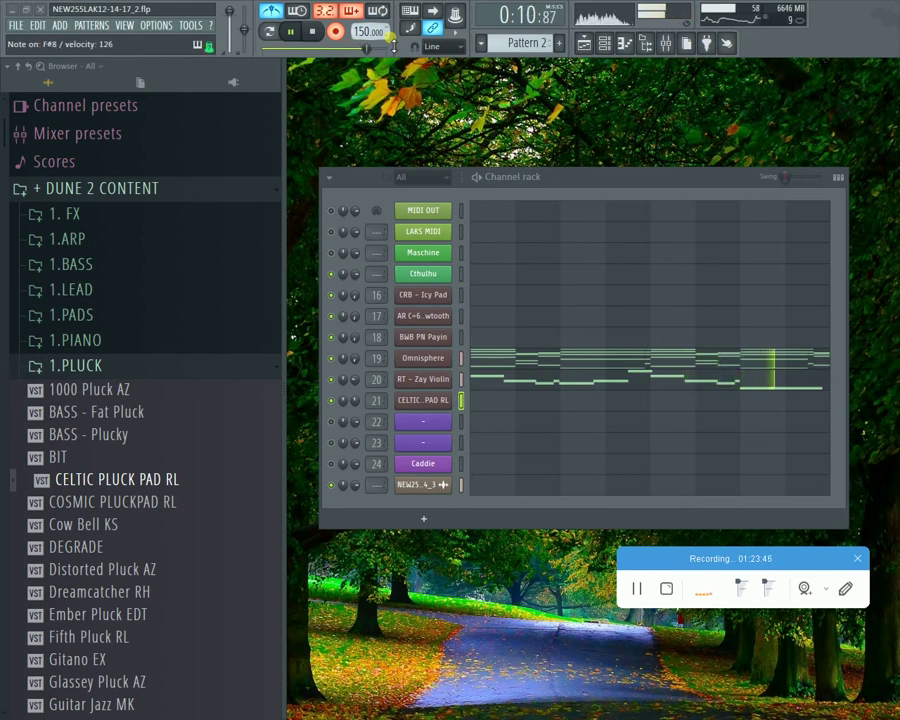
pyautogui.press('space')
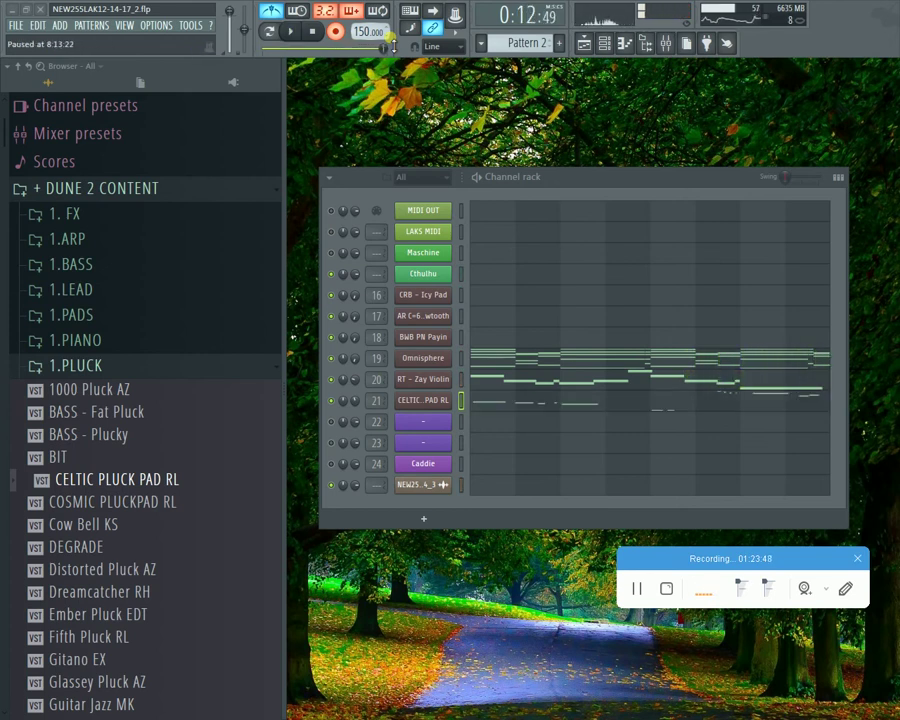
pyautogui.hotkey('ctrl', 'z')
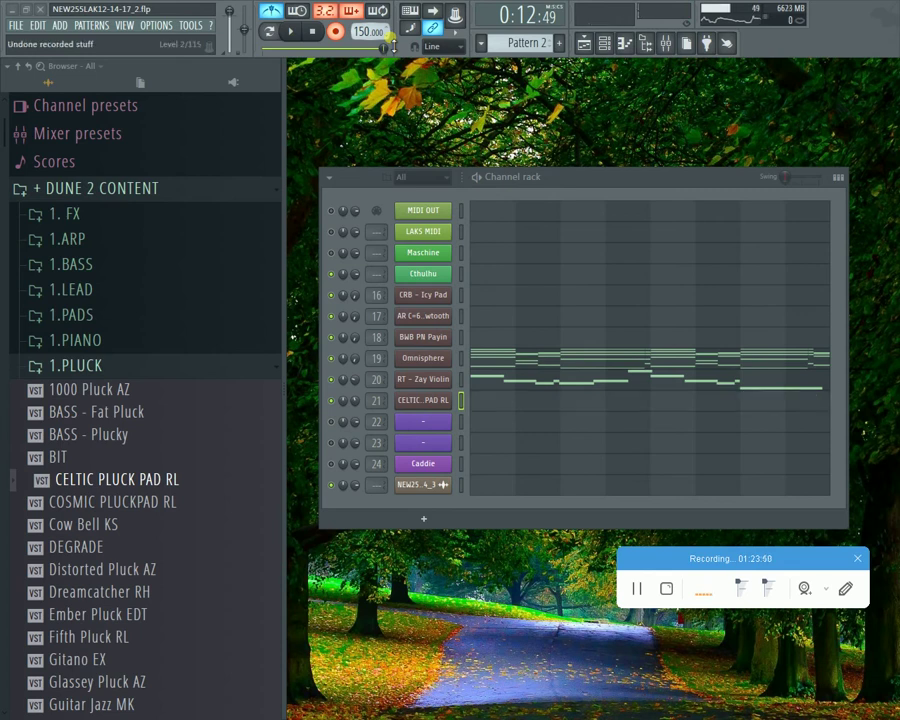
# Step: Try two more short recordings of the pluck melody from the pattern start and undo them
pyautogui.press('space')
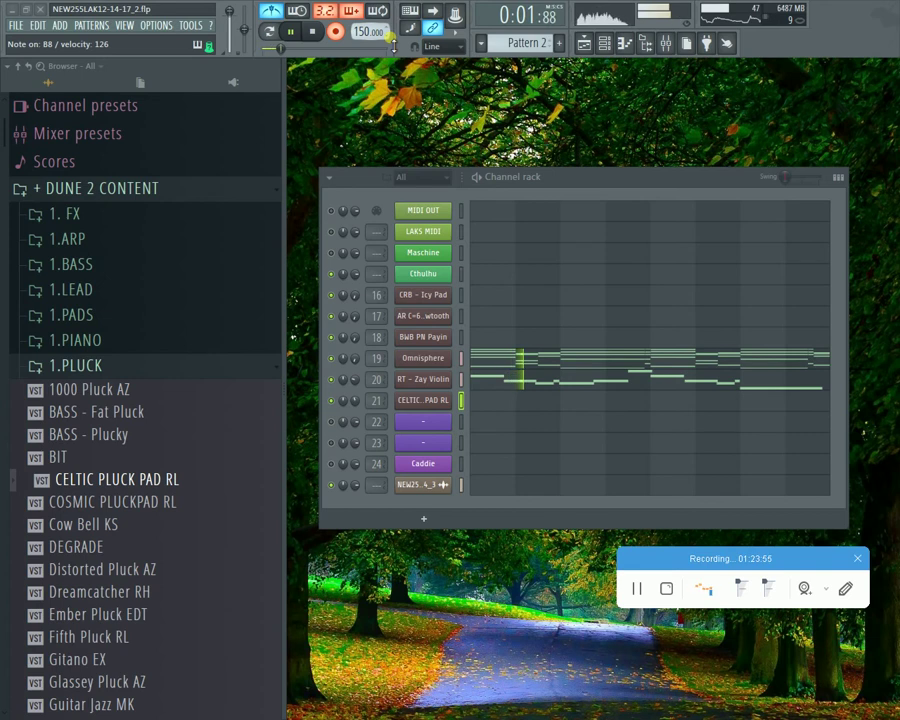
pyautogui.press('space')
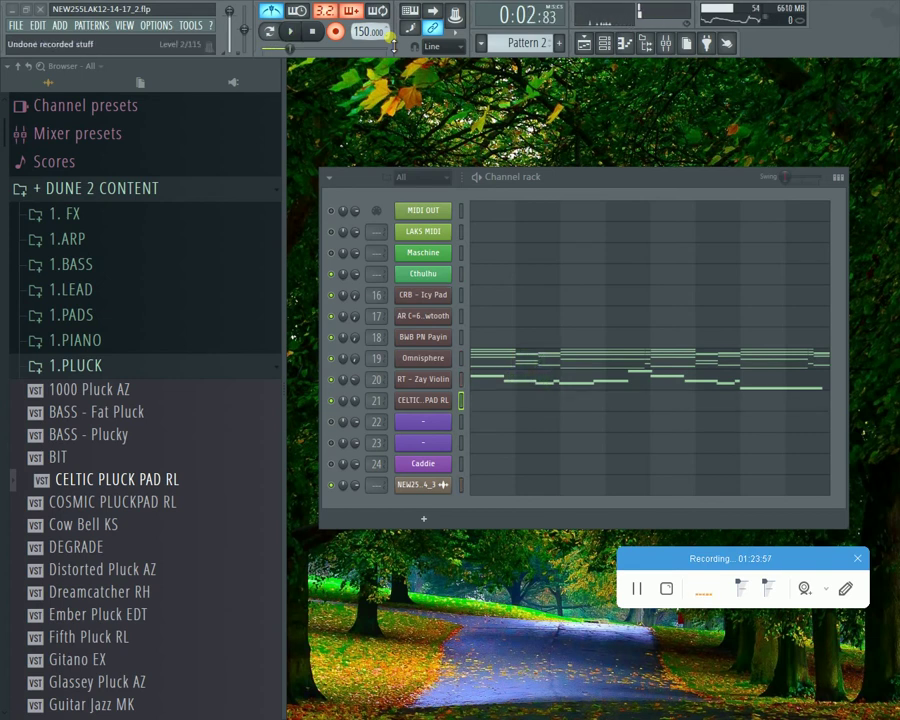
pyautogui.press('space')
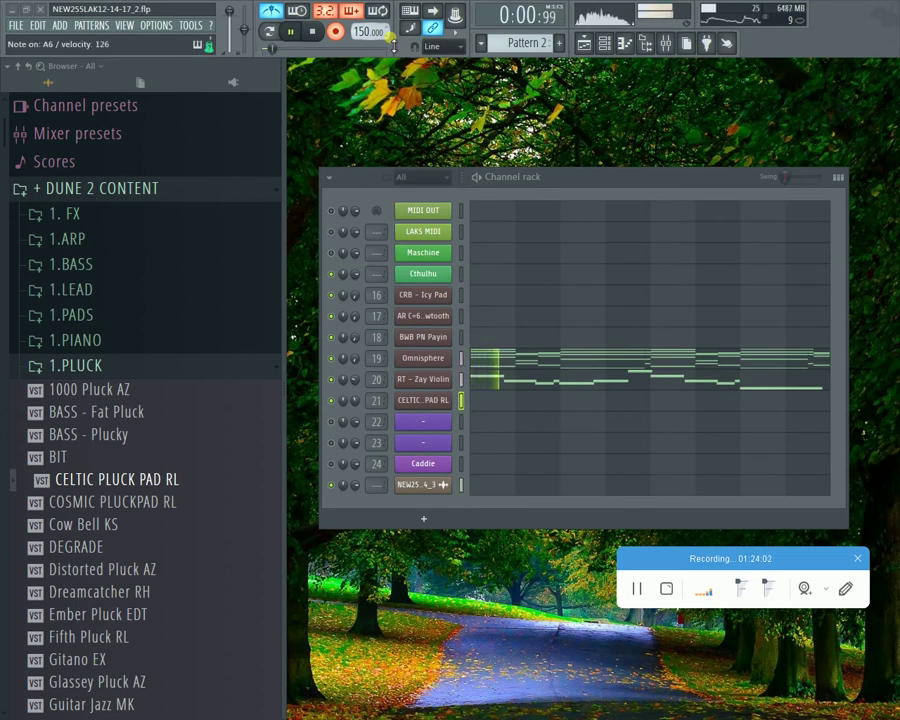
pyautogui.press('space')
pyautogui.hotkey('ctrl', 'z')
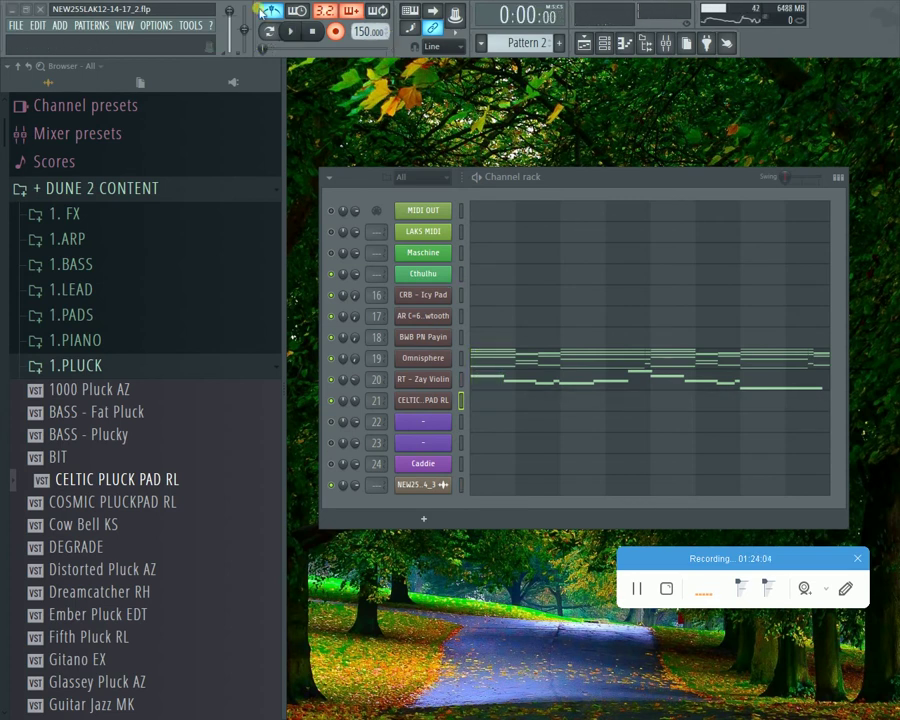
# Step: Check the audio device and buffer length in the audio settings
pyautogui.click(156, 25)
pyautogui.click(174, 65)
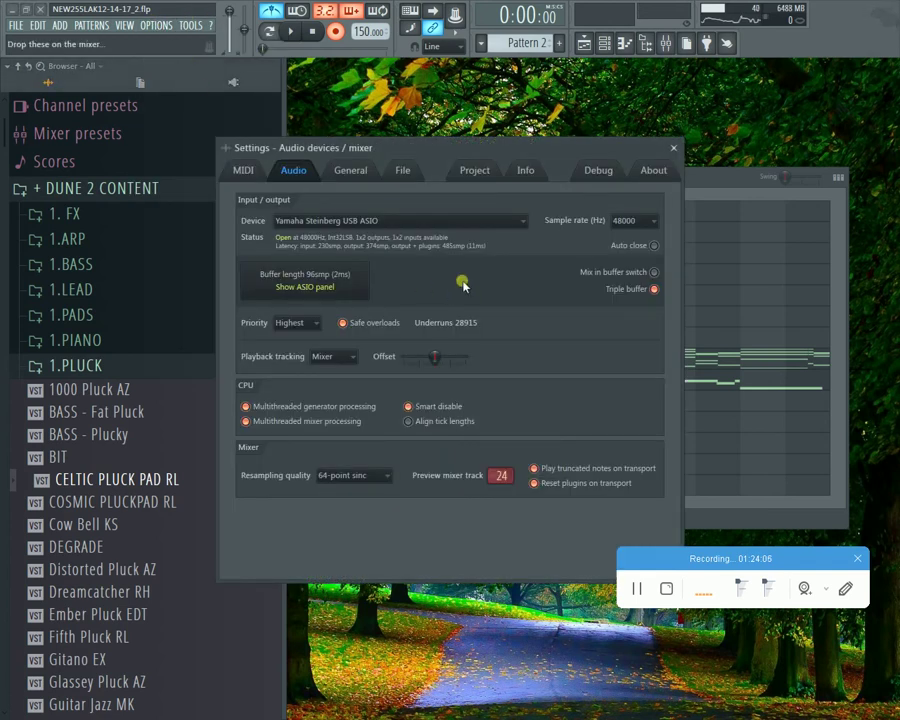
pyautogui.click(673, 147)
# Step: Lower the volume fader of mixer track 24, CADILLAK TRACKZ VOX2, and test the level during a recording precount
pyautogui.click(667, 44)
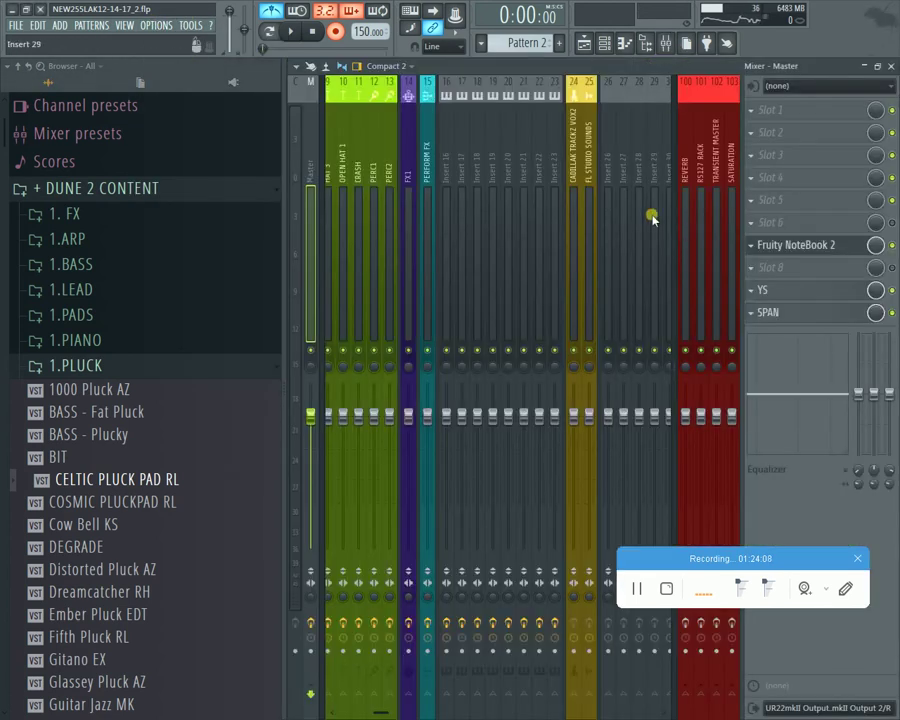
pyautogui.moveTo(574, 418); pyautogui.dragTo(574, 481)
pyautogui.press('space')
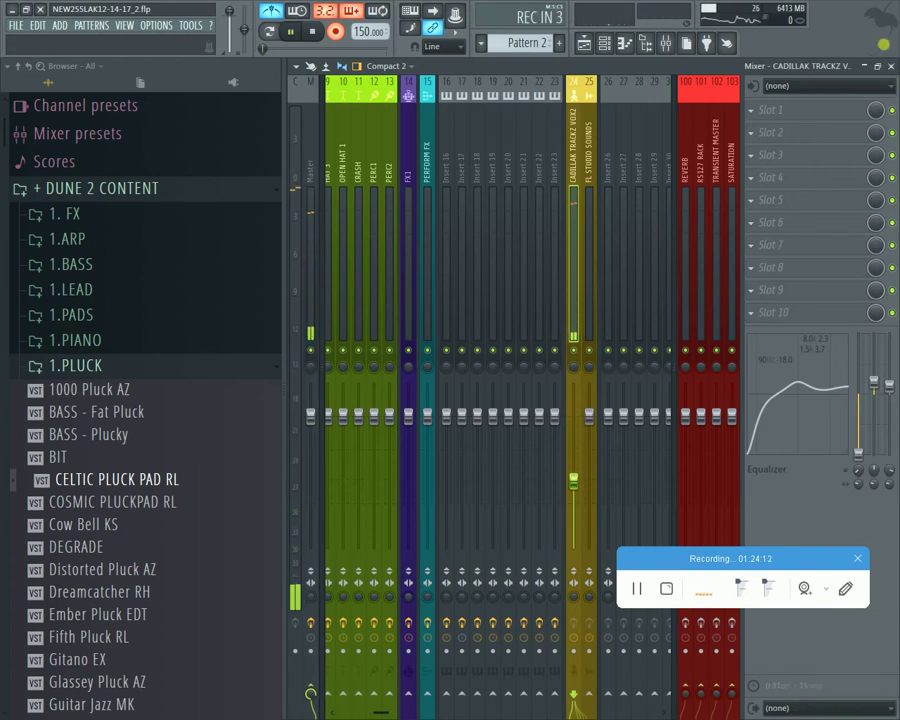
pyautogui.press('space')
pyautogui.click(891, 67)
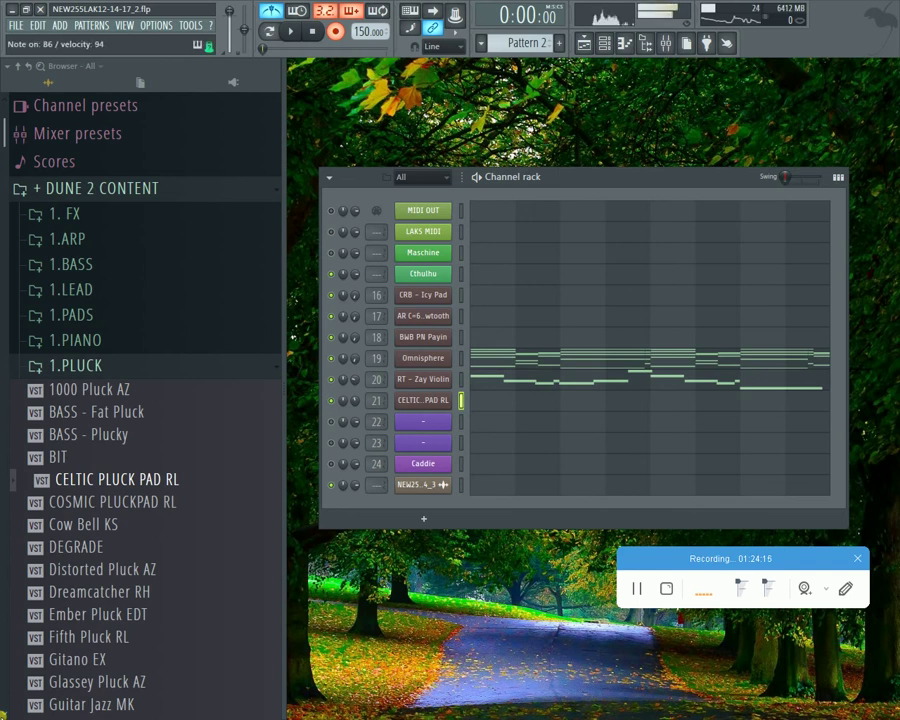
# Step: Record the pluck melody on the CELTIC PLUCK PAD RL channel, turn recording off and review its notes in the piano roll
pyautogui.press('space')
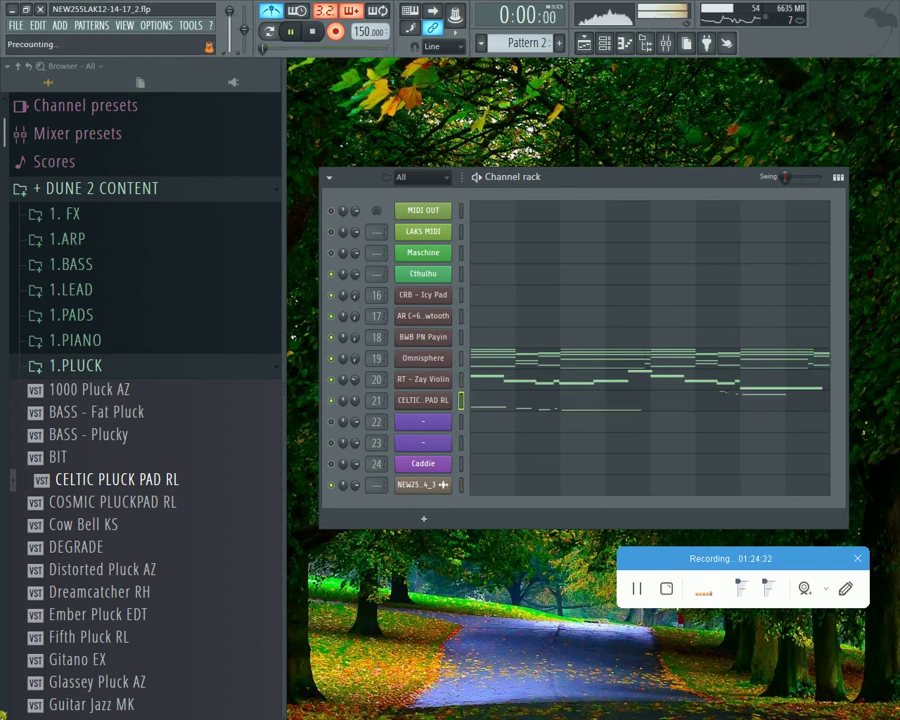
pyautogui.press('space')
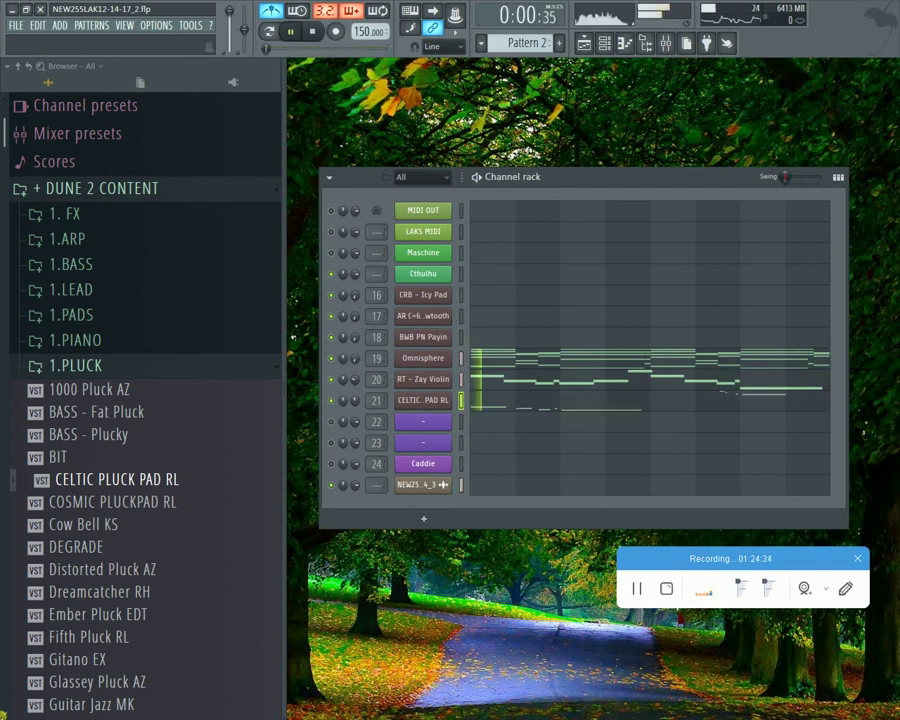
pyautogui.press('F7')
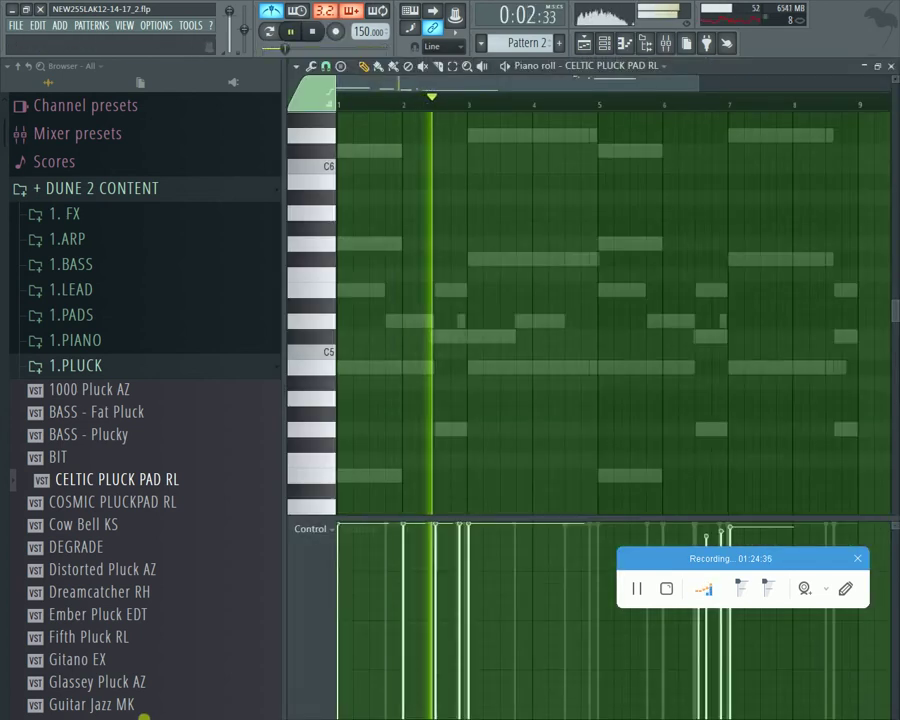
pyautogui.press('space')
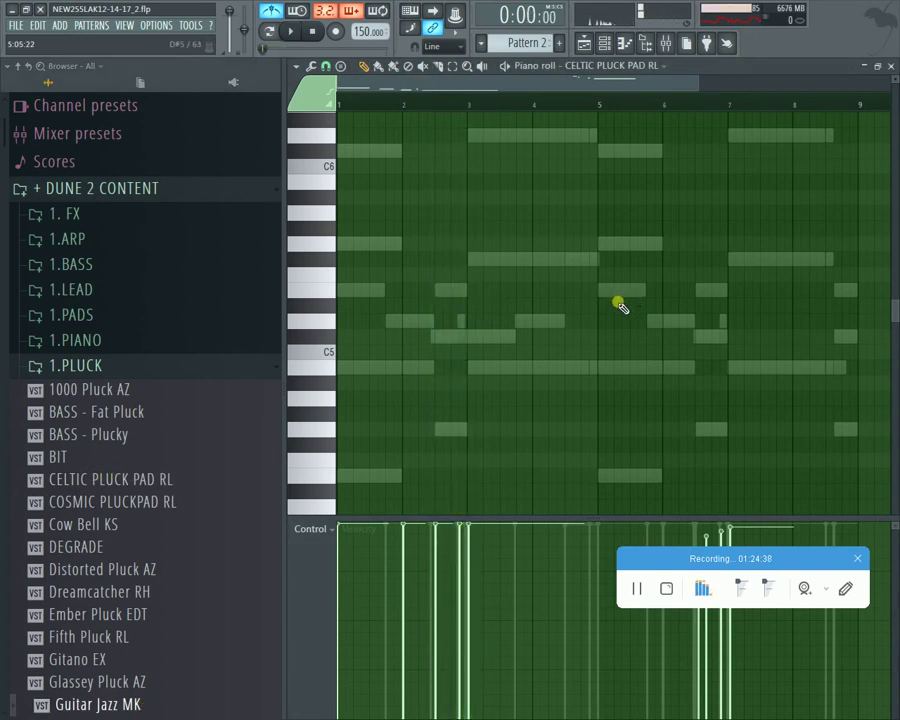
pyautogui.keyDown('ctrl'); pyautogui.rightClick(608, 289); pyautogui.keyUp('ctrl')
pyautogui.keyDown('ctrl'); pyautogui.rightClick(585, 281); pyautogui.keyUp('ctrl')
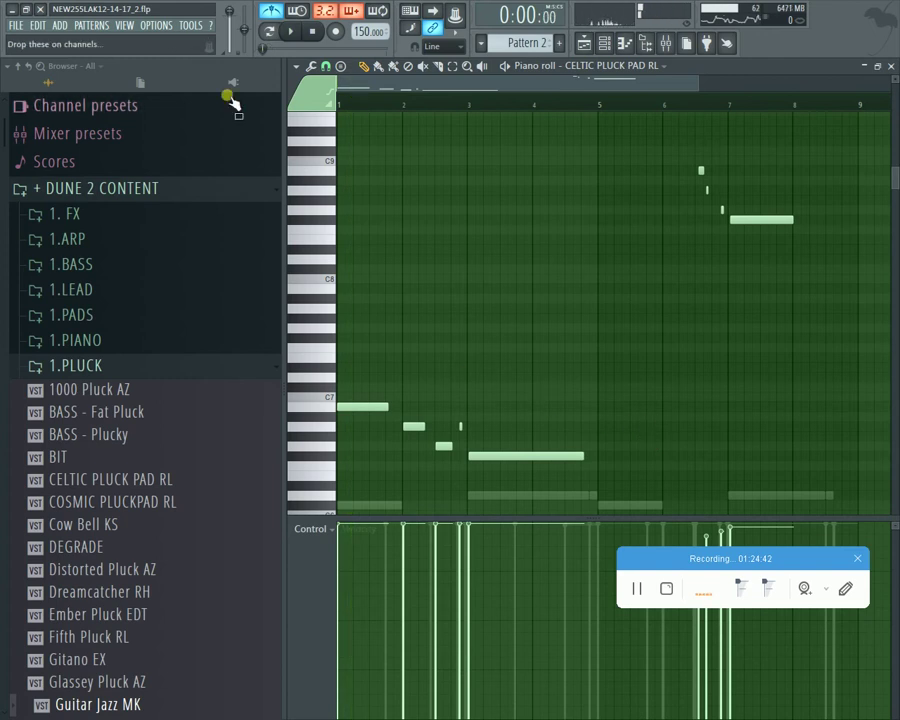
# Step: Set the Yamaha Steinberg ASIO driver's buffer size to 256 samples and close the audio settings
pyautogui.click(170, 26)
pyautogui.click(130, 63)
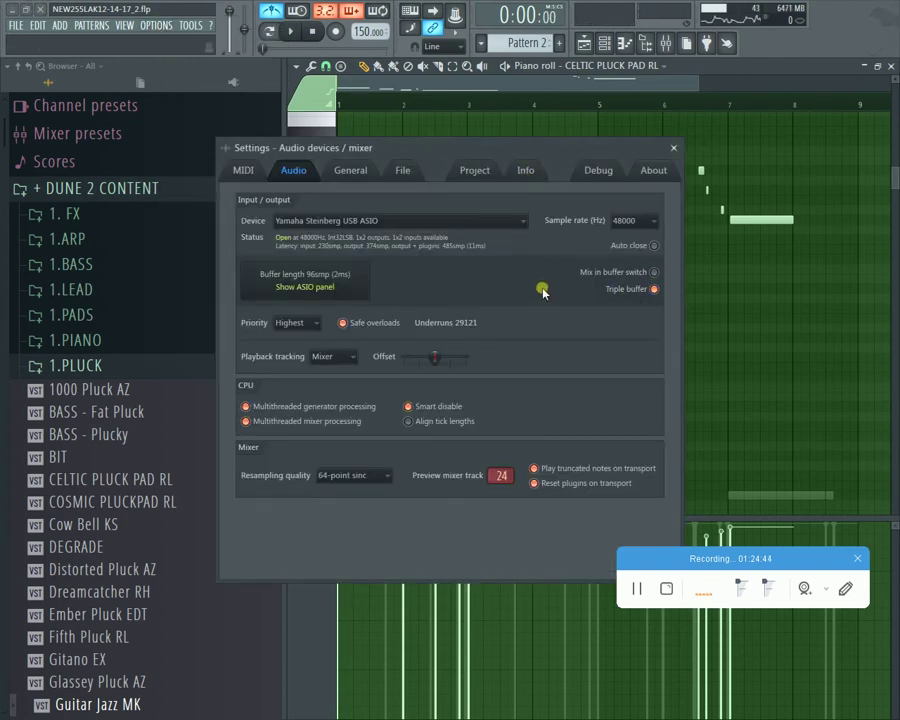
pyautogui.click(342, 290)
pyautogui.click(524, 359)
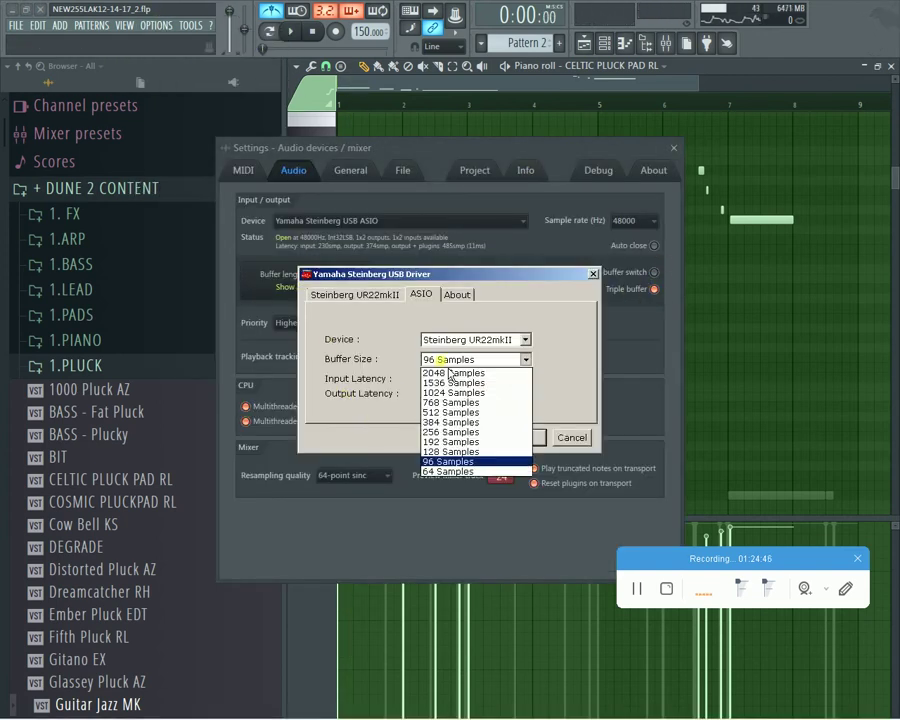
pyautogui.click(440, 434)
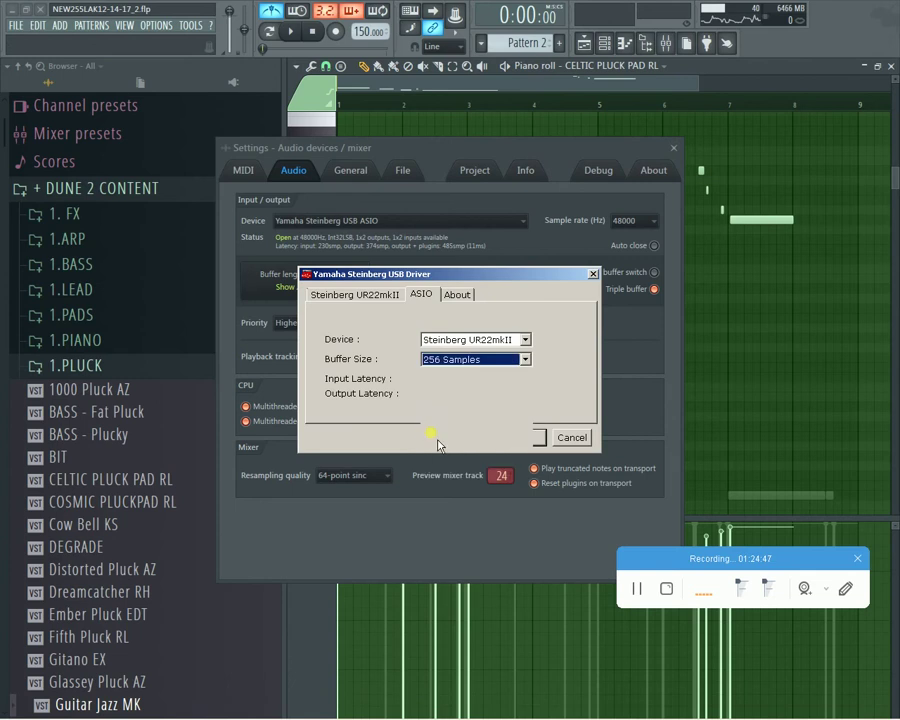
pyautogui.click(673, 150)
# Step: Play the pattern and delete the high pluck notes recorded between bars 6 and 8
pyautogui.press('space')
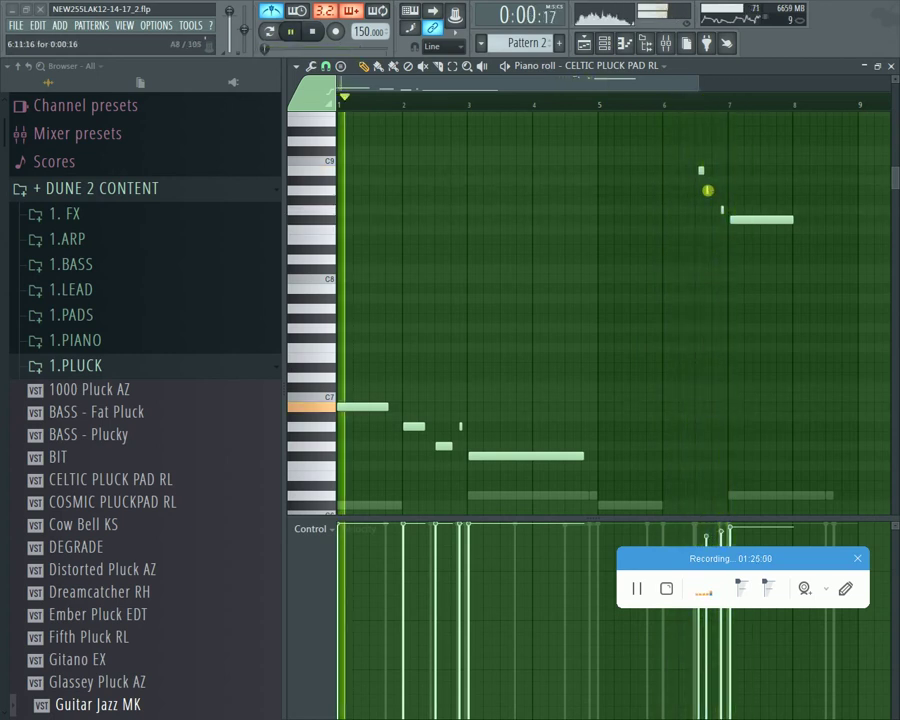
pyautogui.rightClick(707, 190)
pyautogui.rightClick(750, 220)
pyautogui.rightClick(722, 210)
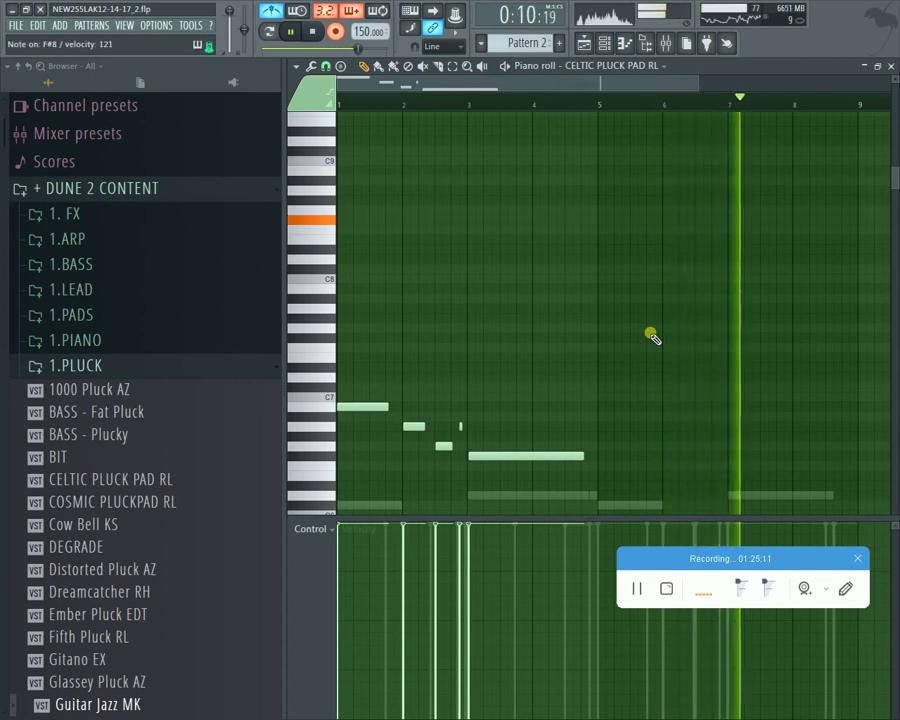
# Step: Try a new take of the high pluck notes around bars 6 and 7, and delete the recorded notes
pyautogui.press('space')
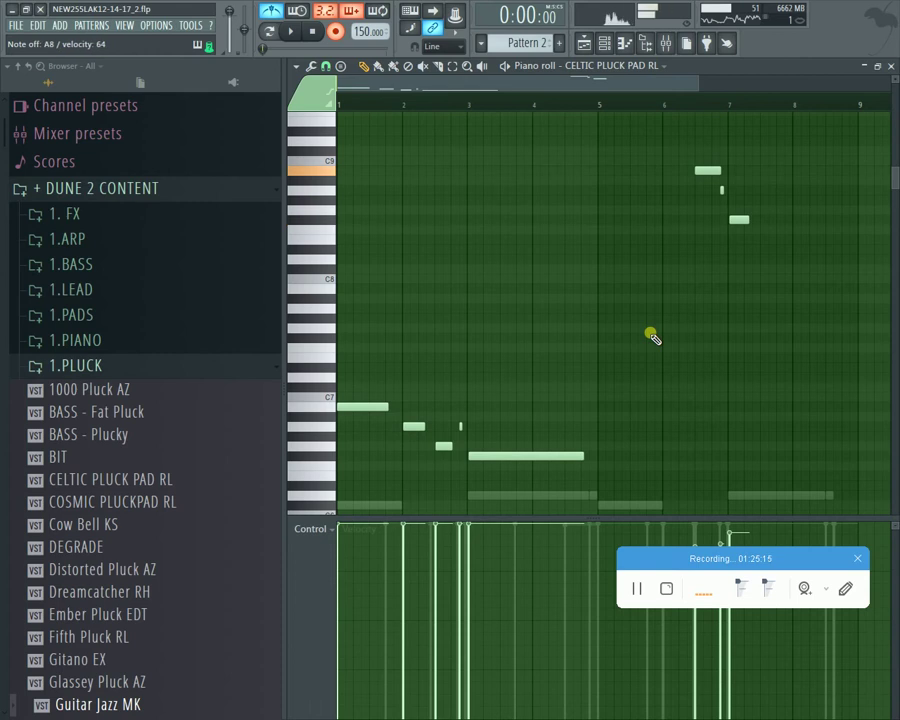
pyautogui.press('space')
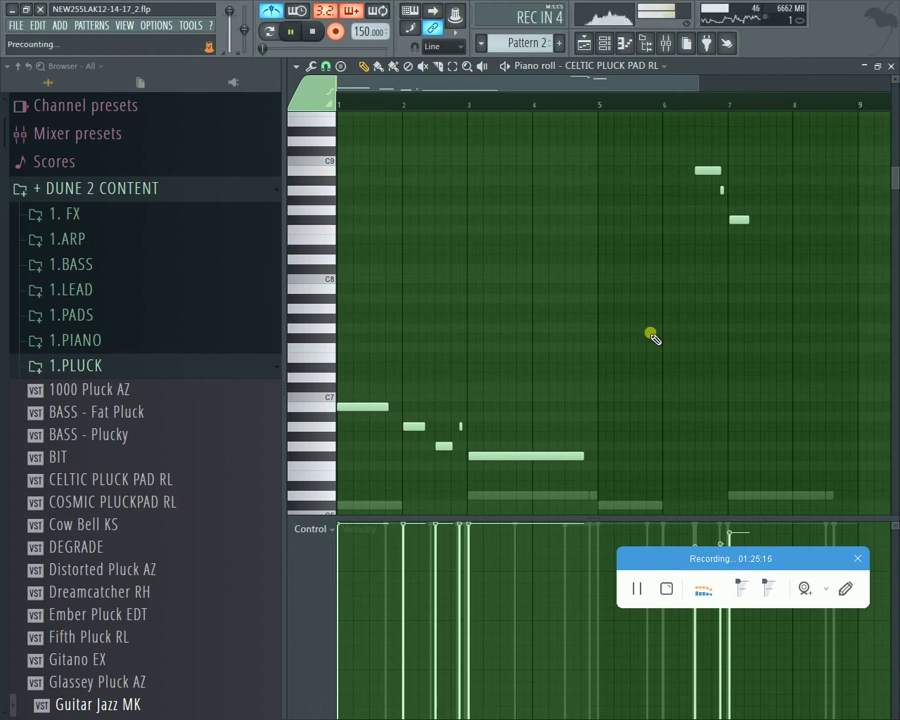
pyautogui.press('space')
pyautogui.rightClick(707, 170)
pyautogui.rightClick(721, 190)
pyautogui.rightClick(738, 219)
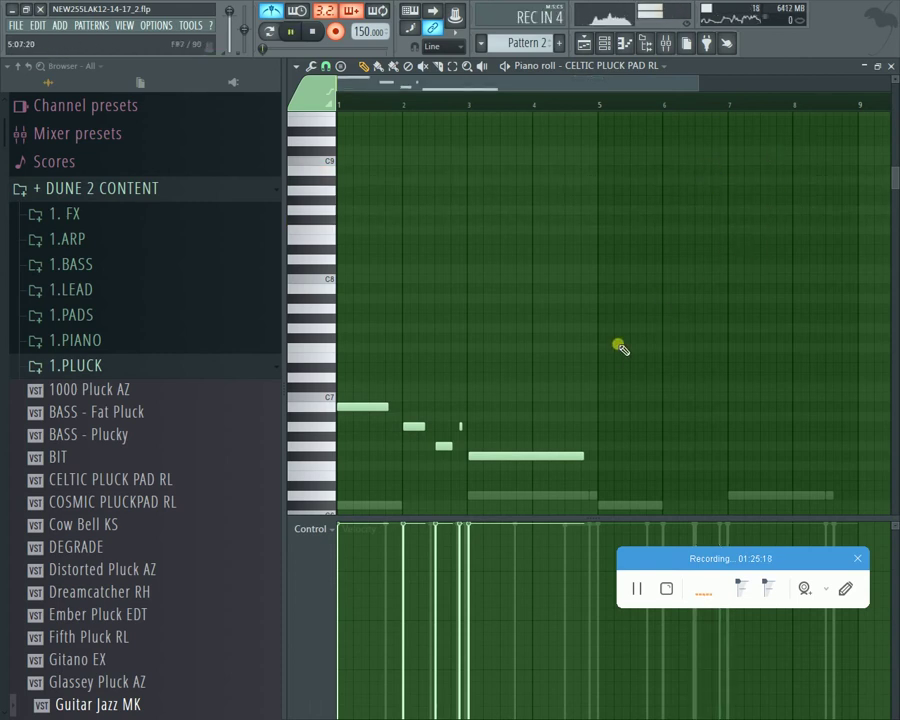
# Step: Copy the whole opening pluck phrase to bar 5, two octaves higher, and play the pattern
pyautogui.hotkey('ctrl', 'a')
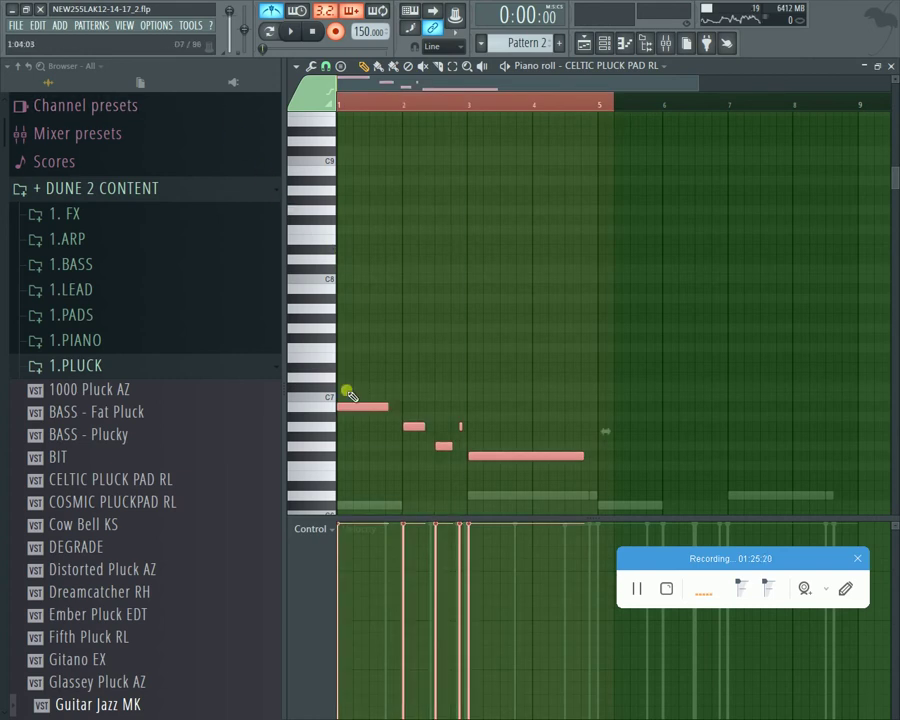
pyautogui.moveTo(368, 418); pyautogui.dragTo(614, 181)
pyautogui.press('space')
pyautogui.press('space')
pyautogui.press('space')
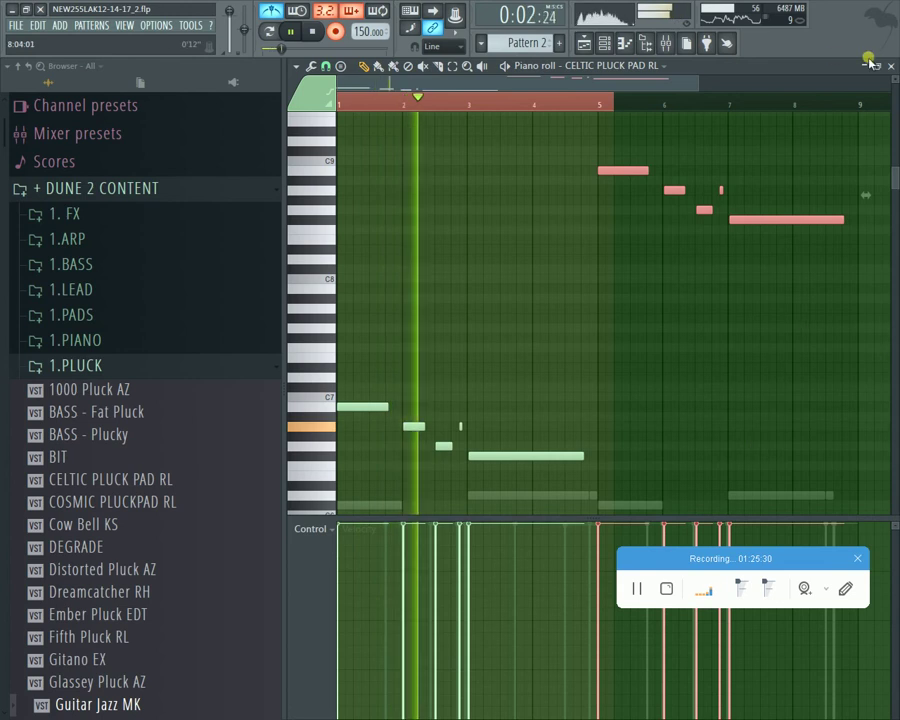
# Step: Select bars 1 to 8 with all pluck notes, stop playback and close the piano roll
pyautogui.moveTo(876, 103); pyautogui.dragTo(852, 108)
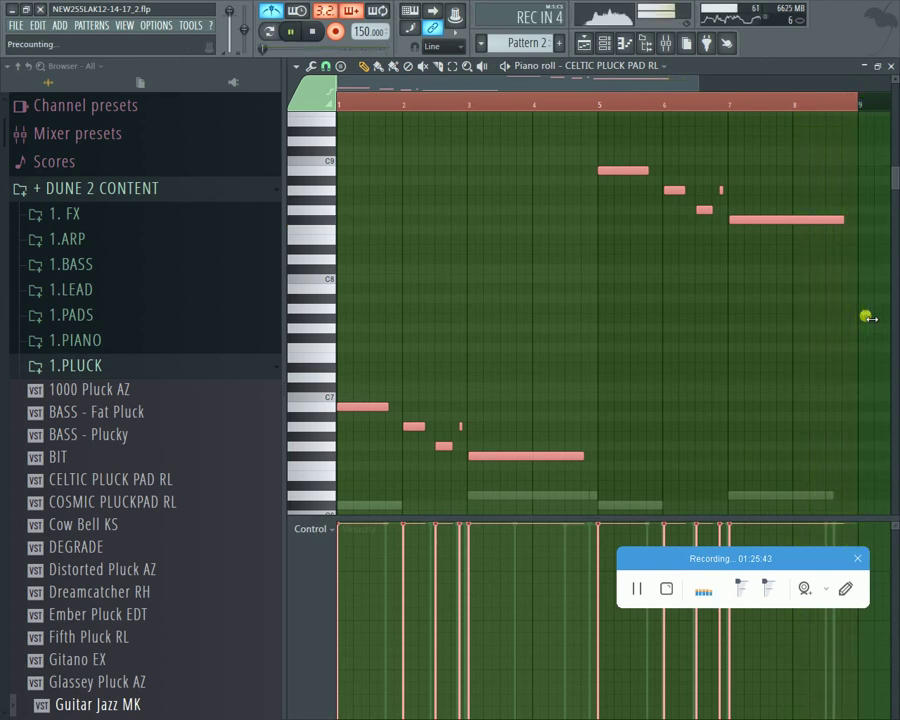
pyautogui.press('space')
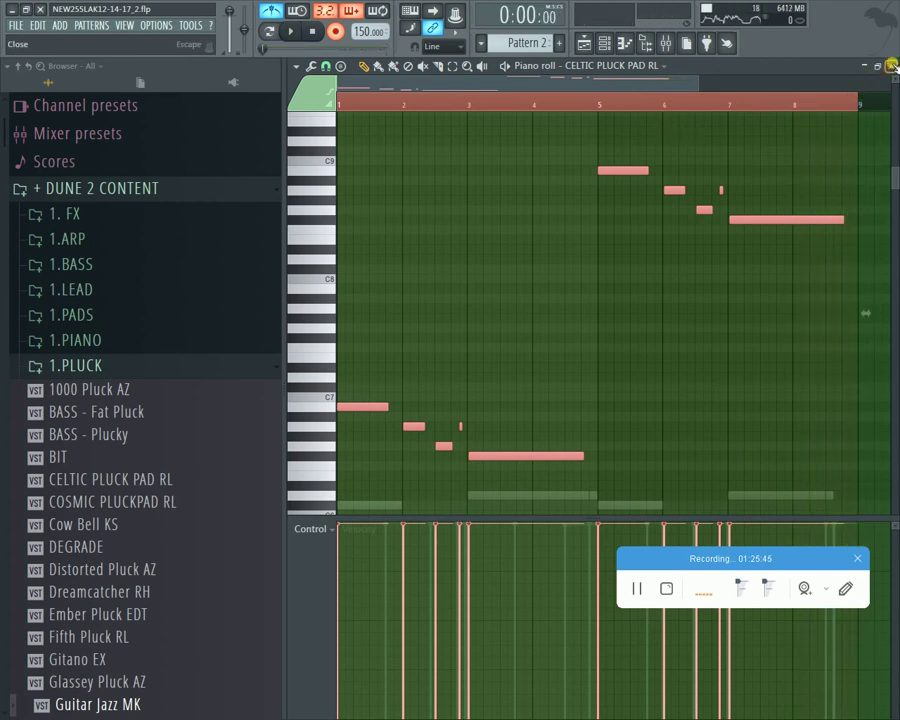
pyautogui.click(891, 65)
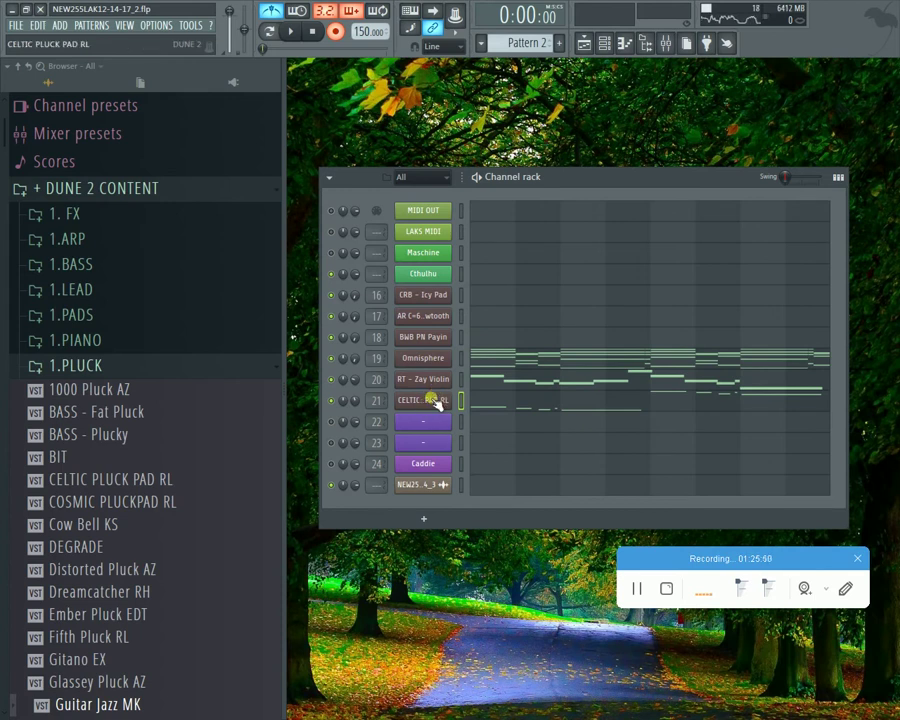
# Step: Replace the empty sampler on channel 22 with the Nexus.64 synth and look over its preset list
pyautogui.rightClick(448, 419)
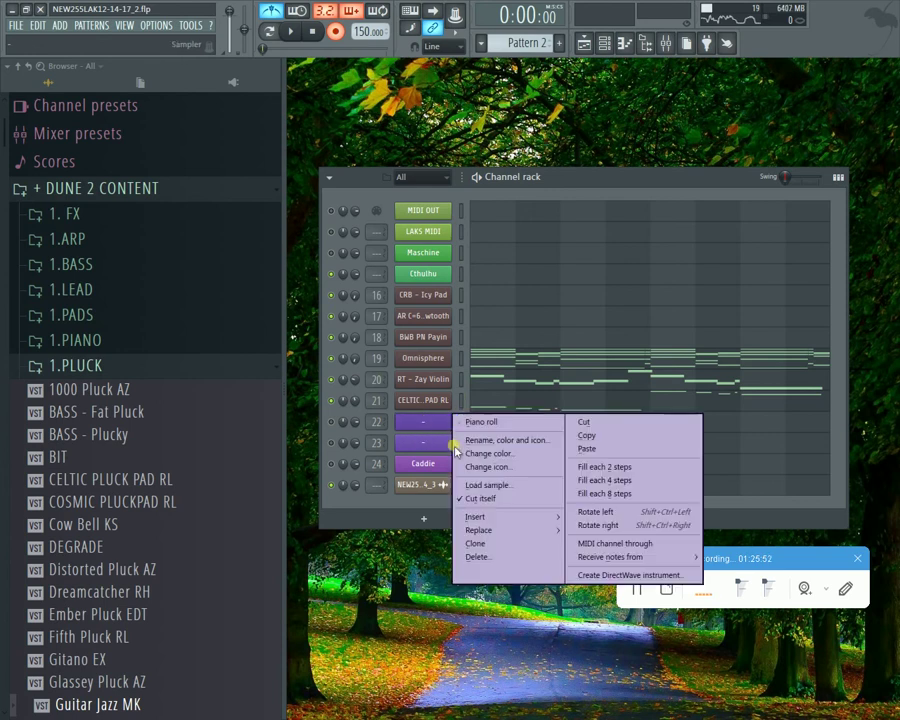
pyautogui.moveTo(552, 523)
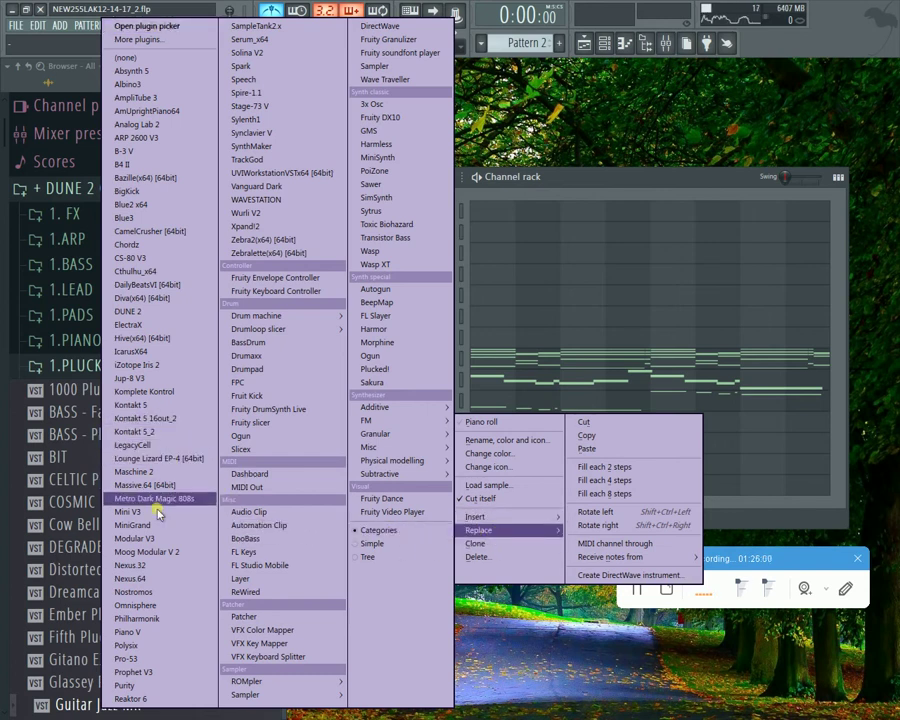
pyautogui.click(160, 578)
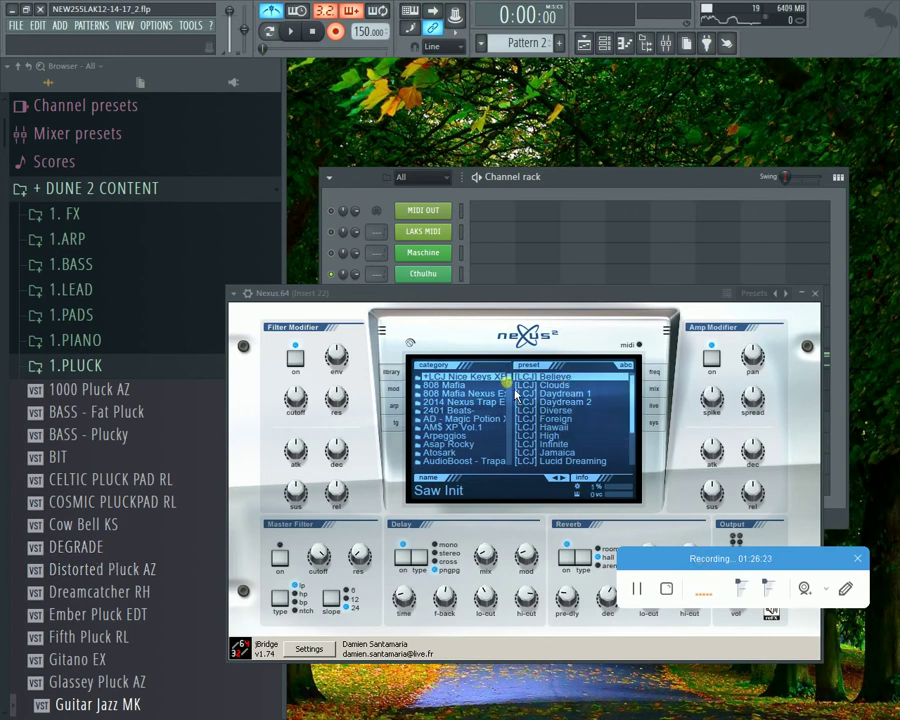
pyautogui.scroll(-4, 513, 398)
pyautogui.scroll(4, 513, 398)
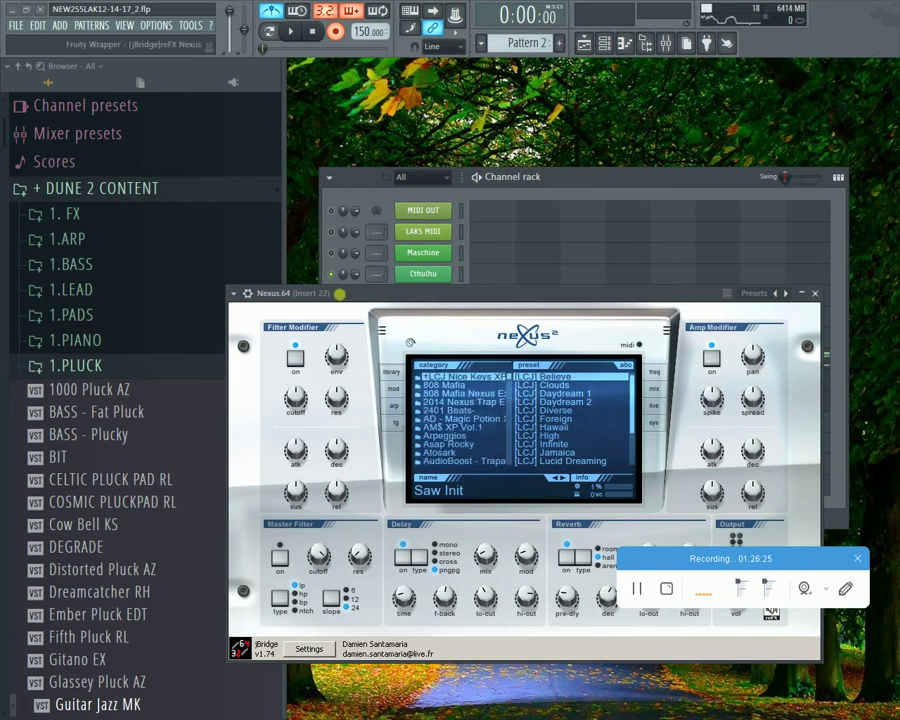
# Step: Collapse the DUNE 2 CONTENT folder in the browser and expand the 1.BASS folder under NEXUS CONTENT
pyautogui.click(134, 272)
pyautogui.click(134, 272)
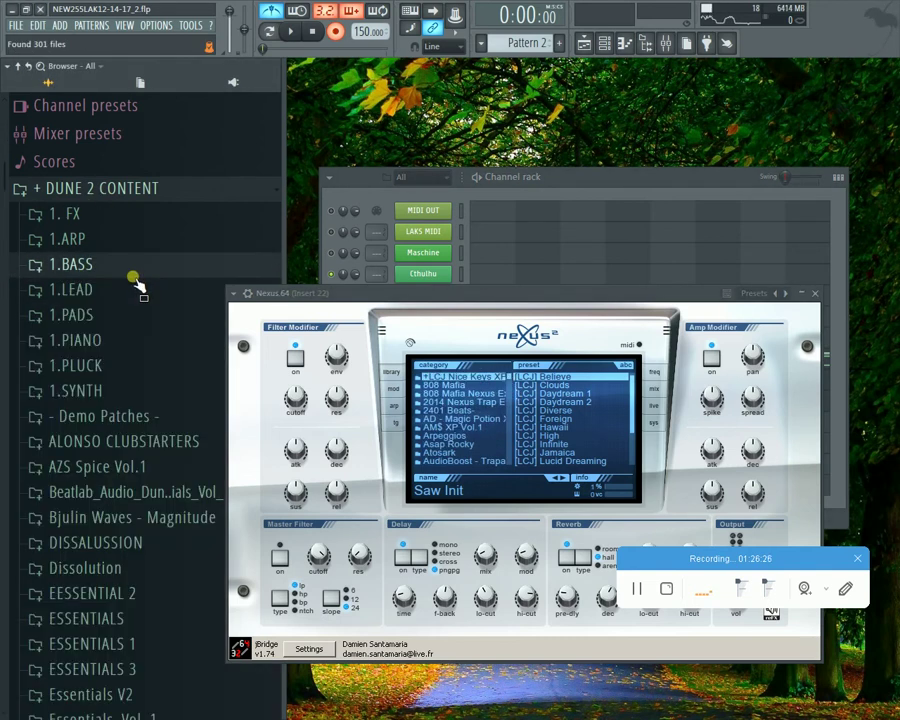
pyautogui.click(130, 190)
pyautogui.click(128, 291)
pyautogui.press('Up')
pyautogui.press('Up')
pyautogui.press('Up')
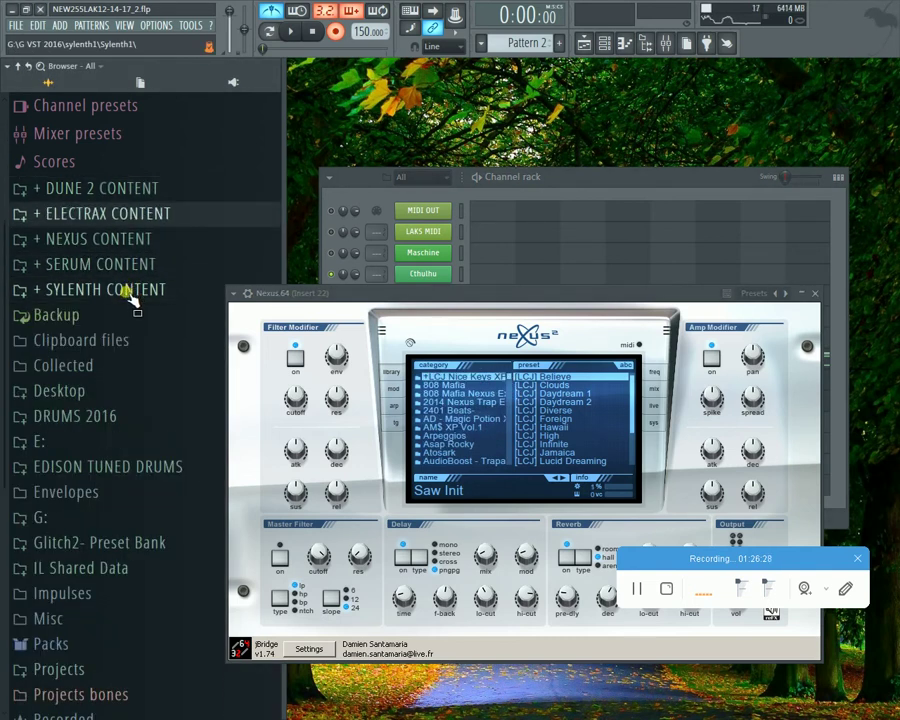
pyautogui.press('Down')
pyautogui.press('Right')
pyautogui.click(124, 297)
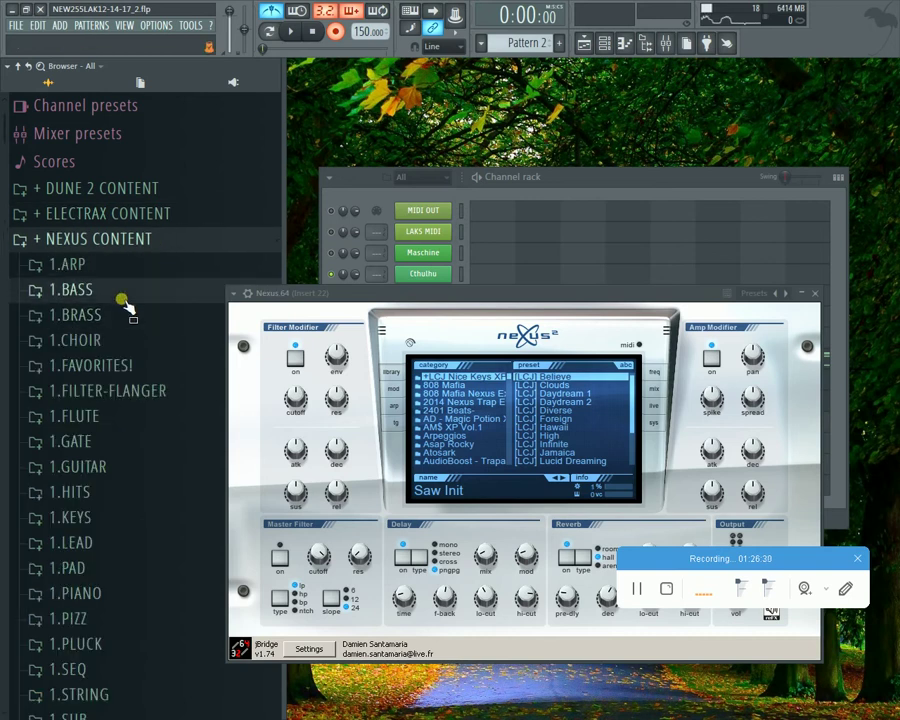
# Step: Look through the Nexus bass presets in the 1.BASS folder, from the AR Bass sounds down to the SQ sequences
pyautogui.press('Down')
pyautogui.press('Down')
pyautogui.press('Down')
pyautogui.press('Down')
pyautogui.press('Down')
pyautogui.press('Down')
pyautogui.press('Down')
pyautogui.press('Down')
pyautogui.press('Down')
pyautogui.press('Down')
pyautogui.press('Down')
pyautogui.press('Down')
pyautogui.press('Down')
pyautogui.press('Down')
pyautogui.press('Down')
pyautogui.press('Down')
pyautogui.press('Down')
pyautogui.press('Down')
pyautogui.press('Down')
pyautogui.press('Down')
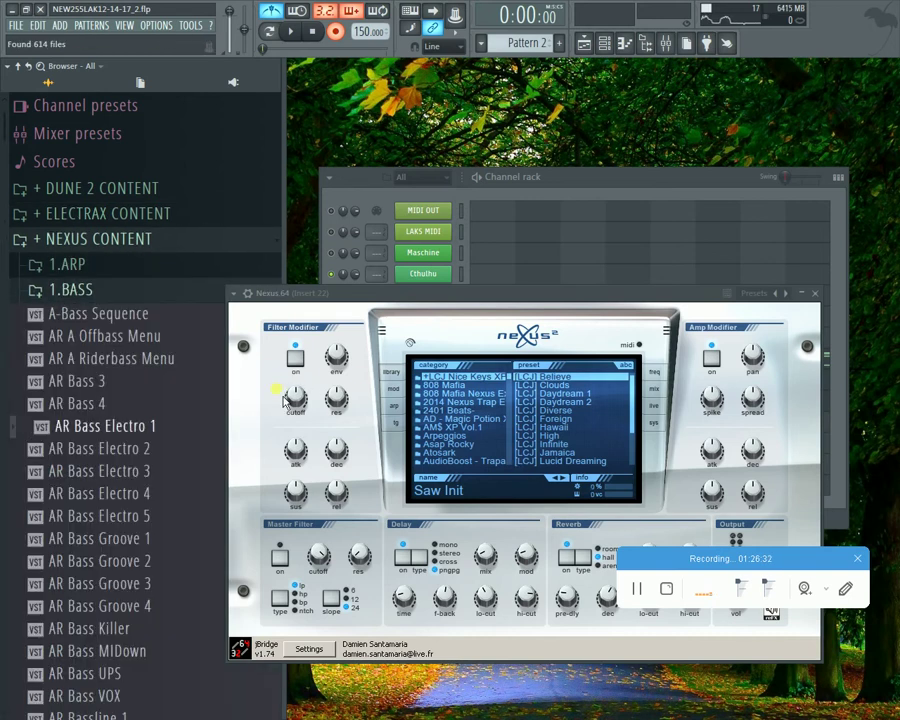
pyautogui.press('Down')
pyautogui.press('Down')
pyautogui.press('Down')
pyautogui.press('Down')
pyautogui.press('Down')
pyautogui.press('Down')
pyautogui.press('Down')
pyautogui.press('Down')
pyautogui.press('Down')
pyautogui.press('Down')
pyautogui.press('Down')
pyautogui.press('Down')
pyautogui.press('Down')
pyautogui.press('Down')
pyautogui.press('Down')
pyautogui.press('Down')
pyautogui.press('Down')
pyautogui.press('Down')
pyautogui.press('Down')
pyautogui.press('Down')
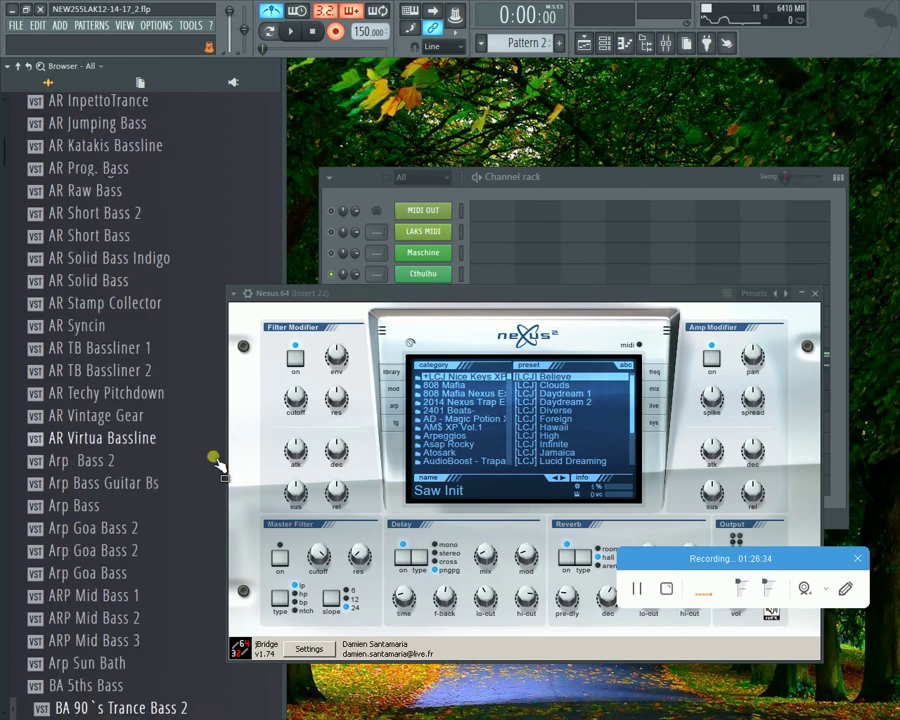
pyautogui.press('Up')
pyautogui.press('Up')
pyautogui.press('Up')
pyautogui.press('Up')
pyautogui.press('Up')
pyautogui.press('Up')
pyautogui.press('Up')
pyautogui.press('Down')
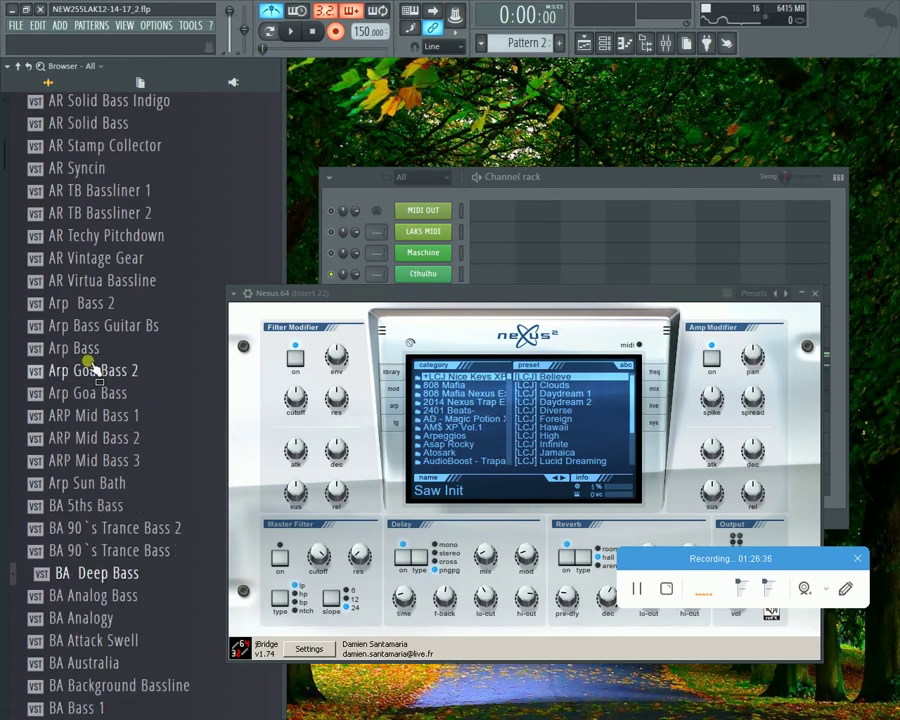
pyautogui.press('Down')
pyautogui.press('Down')
pyautogui.press('Down')
pyautogui.press('Down')
pyautogui.press('Down')
pyautogui.press('Down')
pyautogui.press('Down')
pyautogui.press('Down')
pyautogui.press('Down')
pyautogui.press('Down')
pyautogui.press('Down')
pyautogui.press('Down')
pyautogui.press('Down')
pyautogui.press('Down')
pyautogui.press('Down')
pyautogui.press('Down')
pyautogui.press('Down')
pyautogui.press('Down')
pyautogui.press('Down')
pyautogui.press('Down')
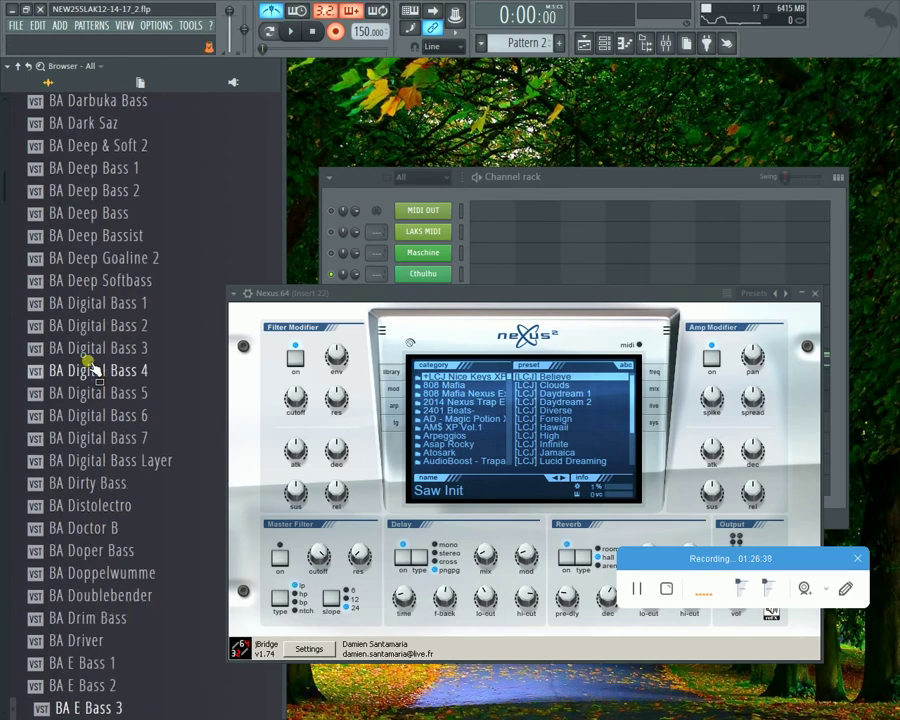
pyautogui.press('Down')
pyautogui.press('Down')
pyautogui.press('Down')
pyautogui.press('Down')
pyautogui.press('Down')
pyautogui.press('Down')
pyautogui.press('Down')
pyautogui.press('Down')
pyautogui.press('Down')
pyautogui.press('Down')
pyautogui.press('Down')
pyautogui.press('Down')
pyautogui.press('Down')
pyautogui.press('Down')
pyautogui.press('Down')
pyautogui.press('Down')
pyautogui.press('Down')
pyautogui.press('Down')
pyautogui.press('Down')
pyautogui.press('Down')
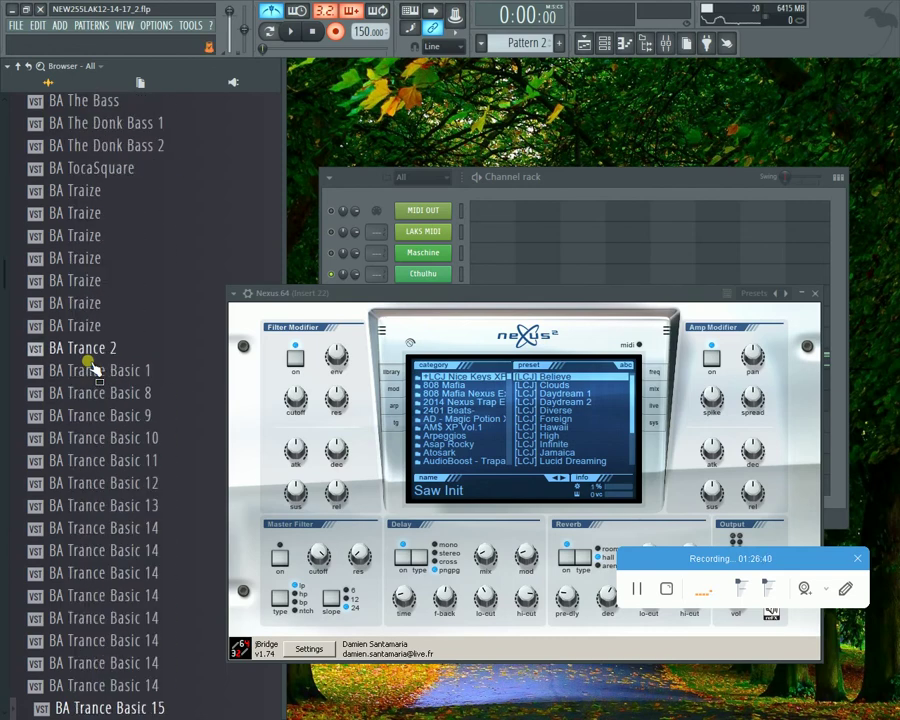
pyautogui.press('Down')
pyautogui.press('Down')
pyautogui.press('Down')
pyautogui.press('Down')
pyautogui.press('Down')
pyautogui.press('Down')
pyautogui.press('Down')
pyautogui.press('Down')
pyautogui.press('Down')
pyautogui.press('Down')
pyautogui.press('Down')
pyautogui.press('Down')
pyautogui.press('Down')
pyautogui.press('Down')
pyautogui.press('Down')
pyautogui.press('Down')
pyautogui.press('Down')
pyautogui.press('Down')
pyautogui.press('Down')
pyautogui.press('Down')
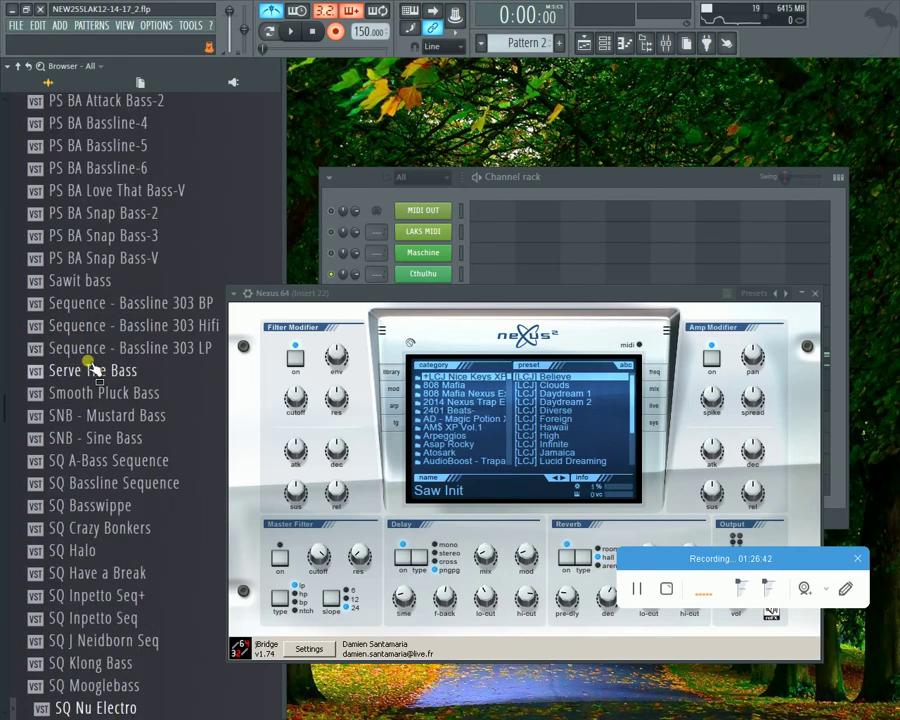
# Step: Look back up through the 1.BASS presets from SQ Nu Electro to the Cold x Bass sounds
pyautogui.press('Up')
pyautogui.press('Up')
pyautogui.press('Up')
pyautogui.press('Up')
pyautogui.press('Up')
pyautogui.press('Up')
pyautogui.press('Up')
pyautogui.press('Up')
pyautogui.press('Up')
pyautogui.press('Up')
pyautogui.press('Up')
pyautogui.press('Up')
pyautogui.press('Up')
pyautogui.press('Up')
pyautogui.press('Up')
pyautogui.press('Up')
pyautogui.press('Up')
pyautogui.press('Up')
pyautogui.press('Up')
pyautogui.press('Up')
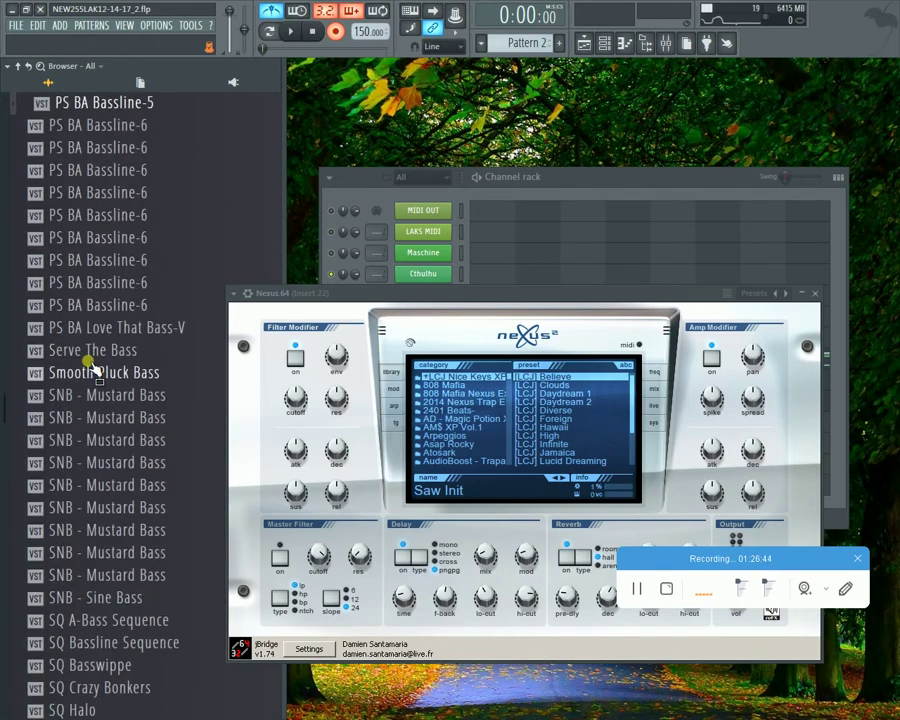
pyautogui.press('Up')
pyautogui.press('Up')
pyautogui.press('Up')
pyautogui.press('Up')
pyautogui.press('Up')
pyautogui.press('Up')
pyautogui.press('Up')
pyautogui.press('Up')
pyautogui.press('Up')
pyautogui.press('Up')
pyautogui.press('Up')
pyautogui.press('Up')
pyautogui.press('Up')
pyautogui.press('Up')
pyautogui.press('Up')
pyautogui.press('Up')
pyautogui.press('Up')
pyautogui.press('Up')
pyautogui.press('Up')
pyautogui.press('Up')
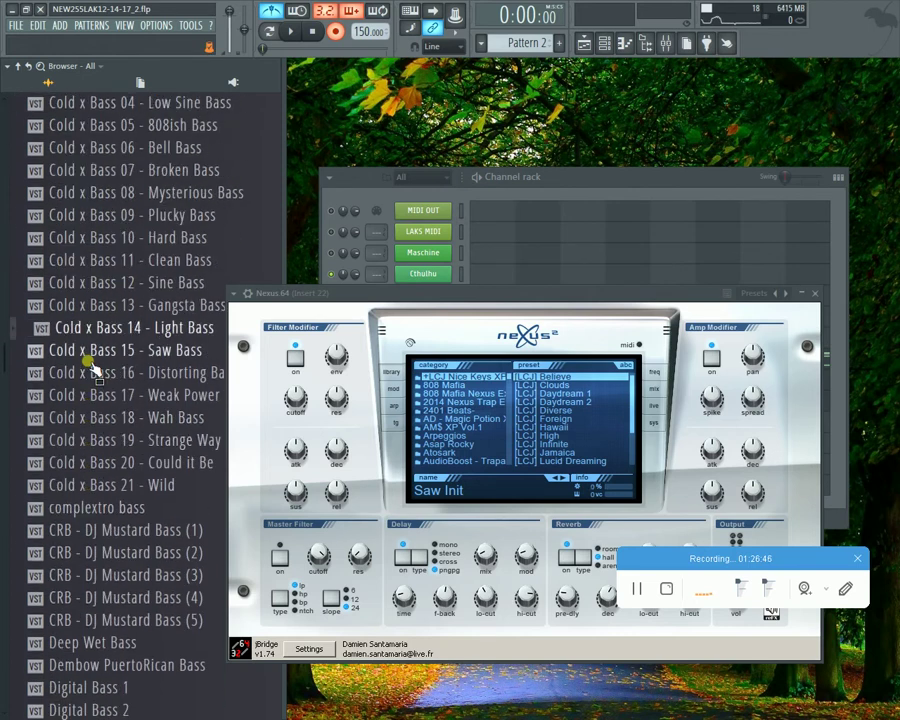
# Step: Load the CRB - DJ Mustard Bass (4) preset into the Nexus synth on Insert 22
pyautogui.press('Down')
pyautogui.press('Down')
pyautogui.press('Down')
pyautogui.press('Down')
pyautogui.press('Down')
pyautogui.press('Down')
pyautogui.press('Down')
pyautogui.press('Down')
pyautogui.press('Down')
pyautogui.press('Up')
pyautogui.press('Down')
pyautogui.press('Down')
pyautogui.press('Up')
pyautogui.press('Up')
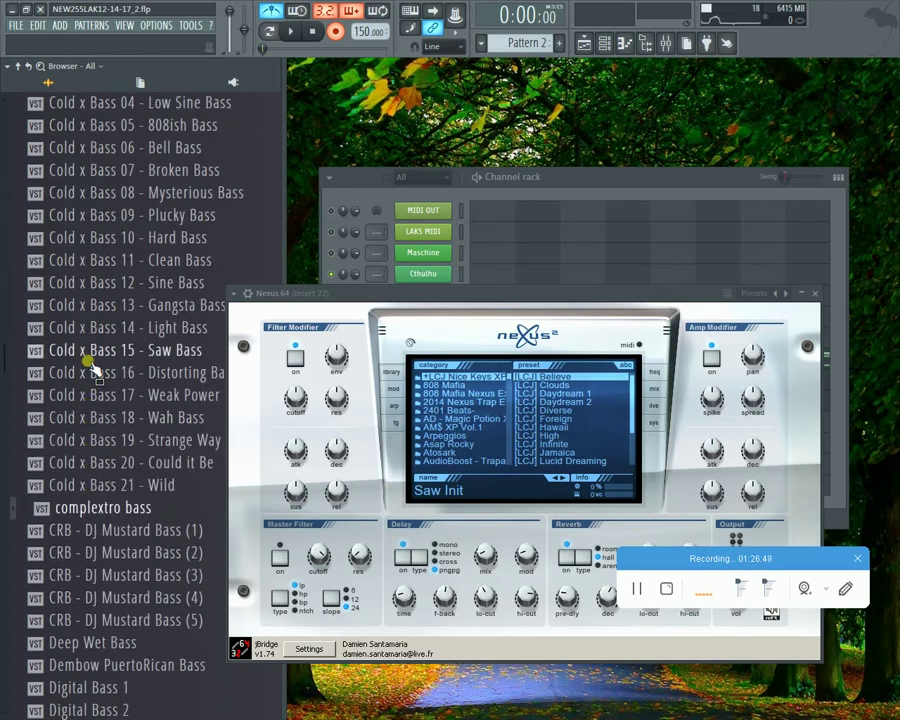
pyautogui.press('Down')
pyautogui.press('Down')
pyautogui.press('Down')
pyautogui.press('Down')
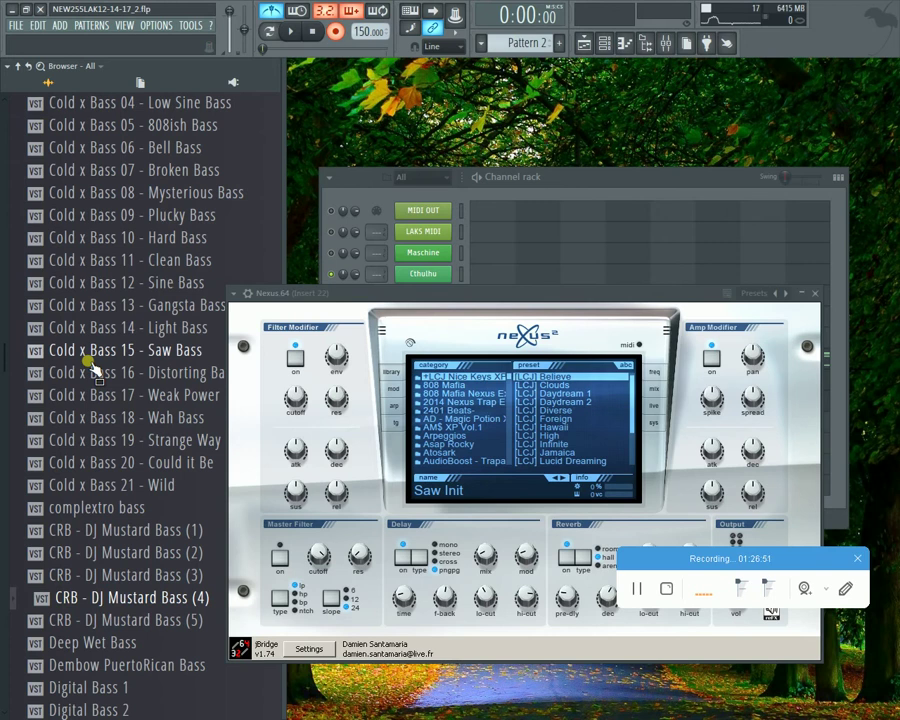
pyautogui.moveTo(302, 361); pyautogui.dragTo(310, 370)
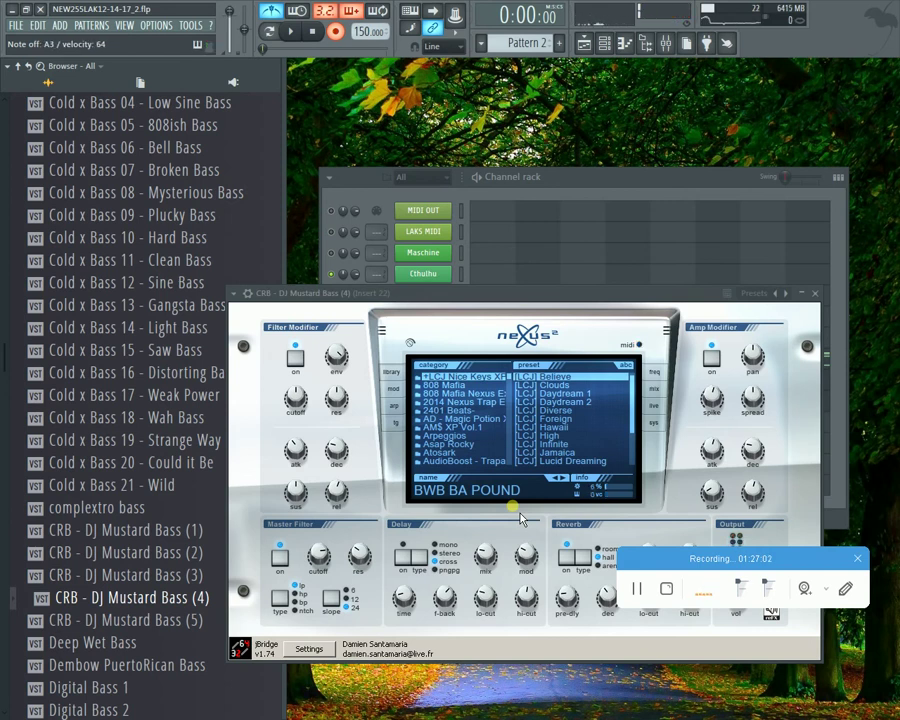
# Step: Audition the Nexus presets Deep Wet Bass, Digital Bass 1 and DR Cute Jumpkick 1
pyautogui.press('Down')
pyautogui.press('Down')
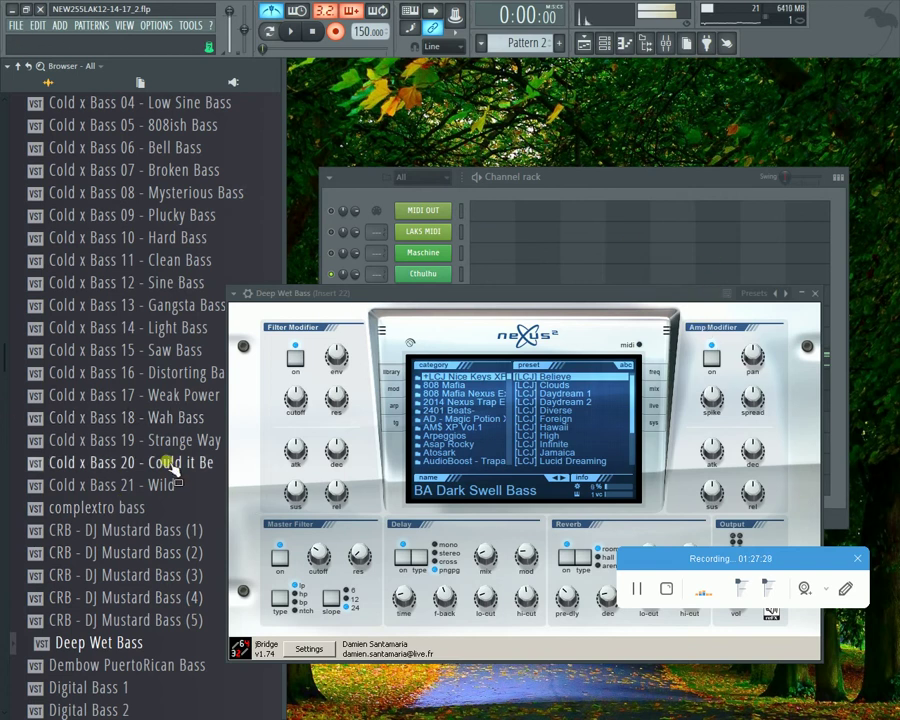
pyautogui.press('Down')
pyautogui.press('Down')
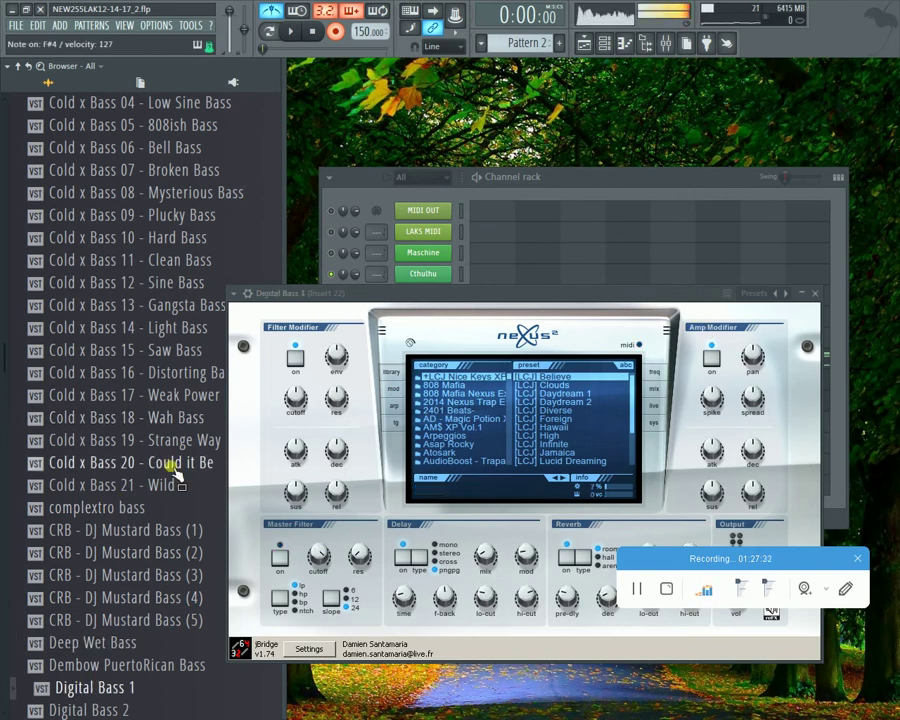
pyautogui.press('Down')
pyautogui.press('Down')
pyautogui.press('Down')
pyautogui.press('Down')
pyautogui.press('Down')
pyautogui.press('Down')
pyautogui.press('Down')
pyautogui.press('Down')
pyautogui.press('Down')
pyautogui.press('Down')
pyautogui.press('Down')
pyautogui.press('Down')
pyautogui.press('Down')
pyautogui.press('Down')
pyautogui.press('Down')
pyautogui.press('Up')
pyautogui.press('Up')
pyautogui.press('Up')
pyautogui.press('Up')
pyautogui.press('Up')
pyautogui.press('Up')
pyautogui.press('Up')
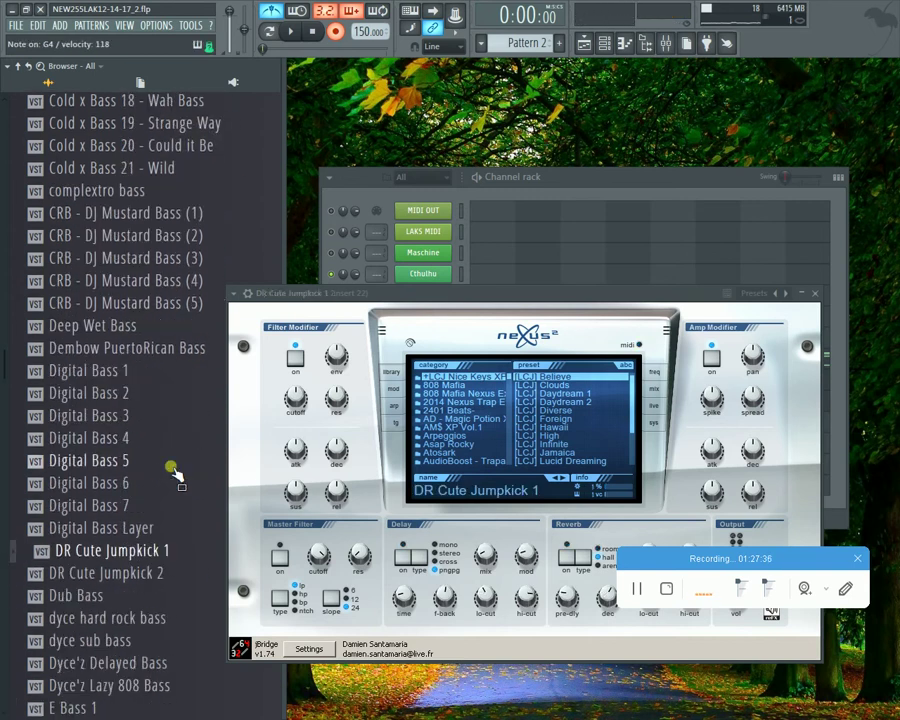
# Step: Load the Dub Bass preset and try recording a take with it in Pattern 2
pyautogui.press('Down')
pyautogui.press('Down')
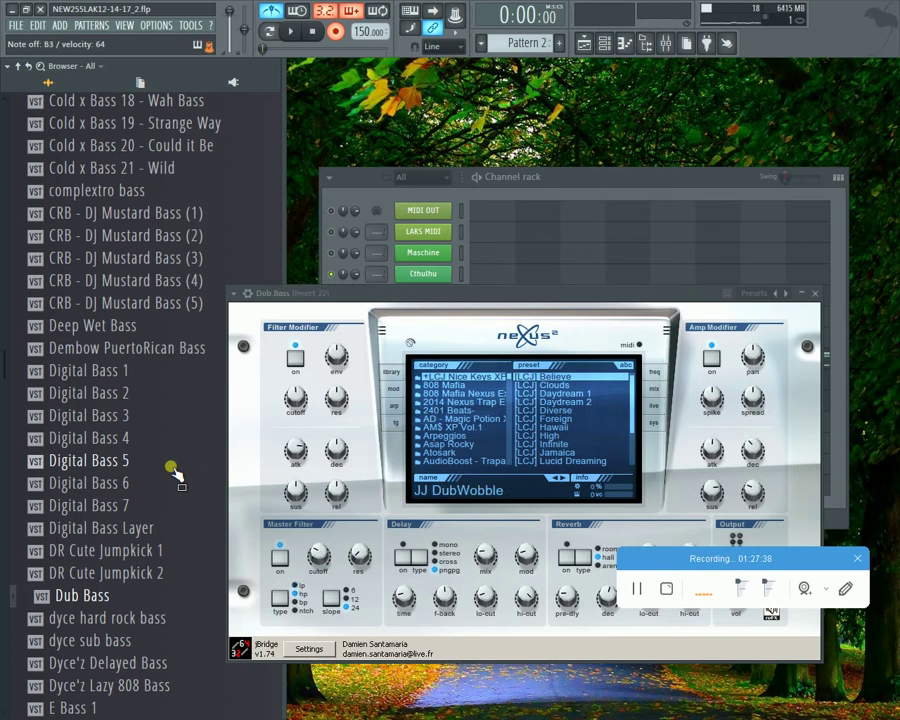
pyautogui.press('Down')
pyautogui.press('Down')
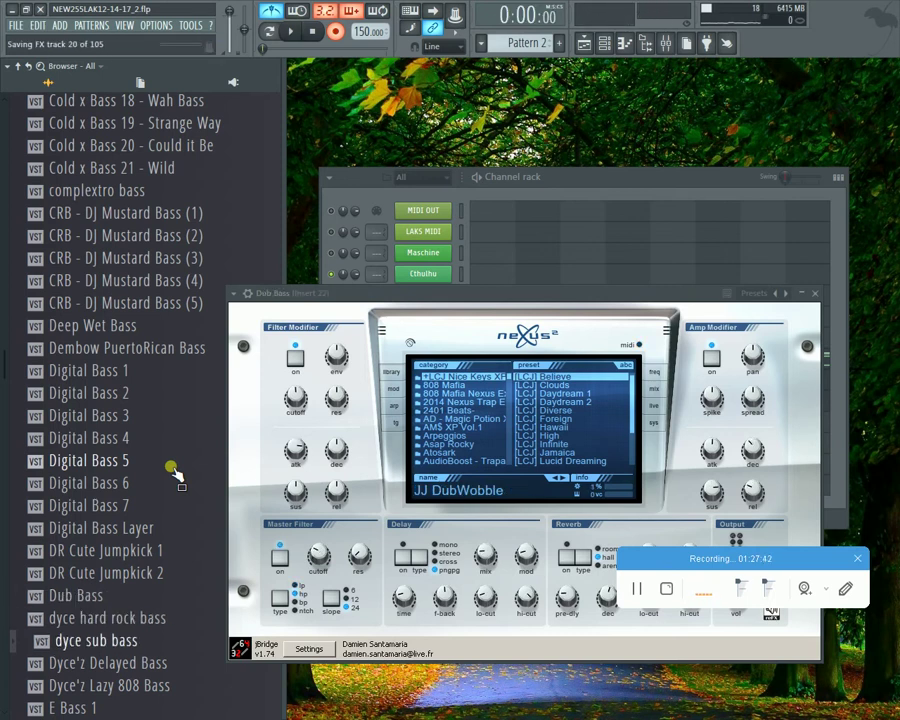
pyautogui.press('space')
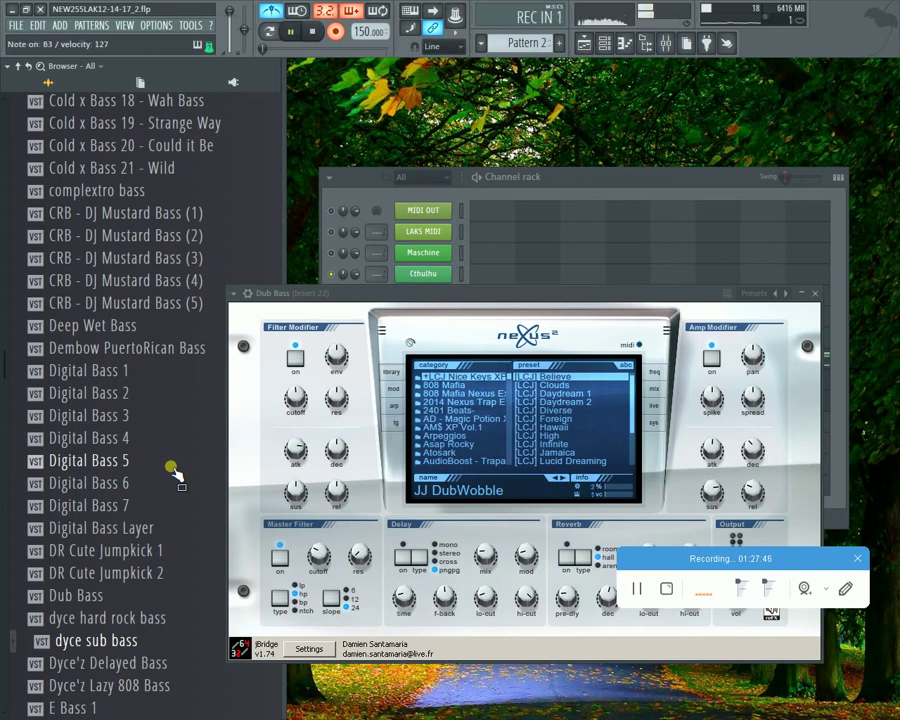
pyautogui.press('space')
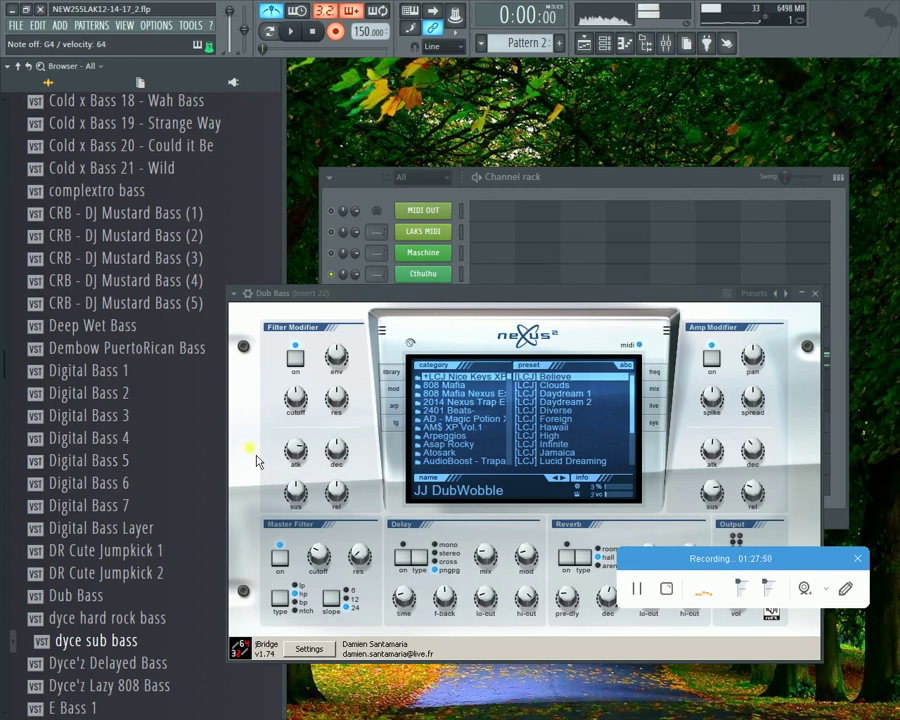
# Step: Move the channel rack and the Nexus window apart so the full channel list shows, and check channel 22
pyautogui.moveTo(624, 173); pyautogui.dragTo(610, 58)
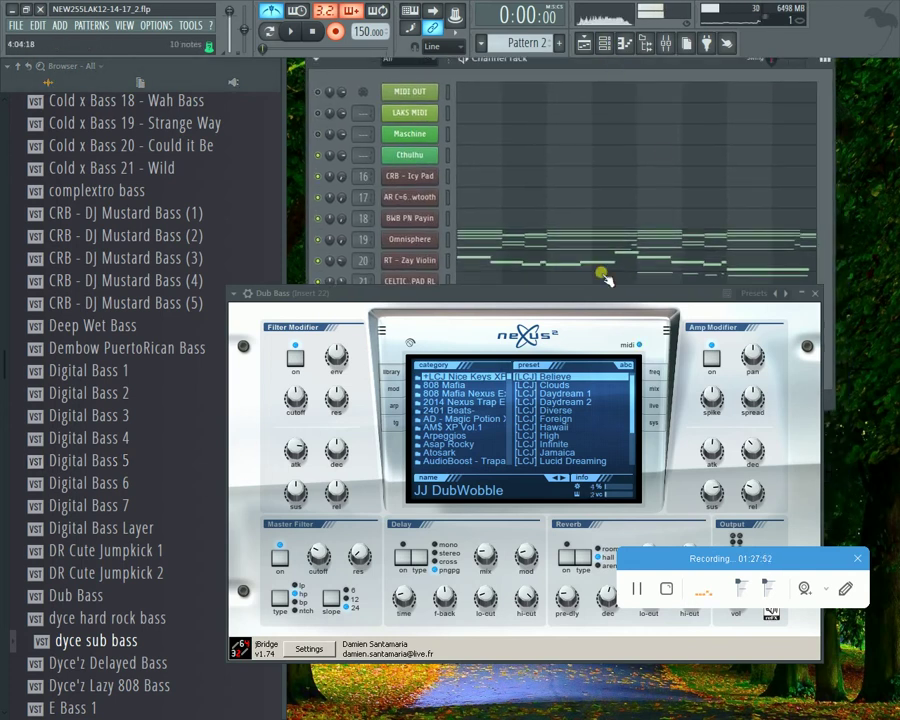
pyautogui.moveTo(578, 293); pyautogui.dragTo(615, 466)
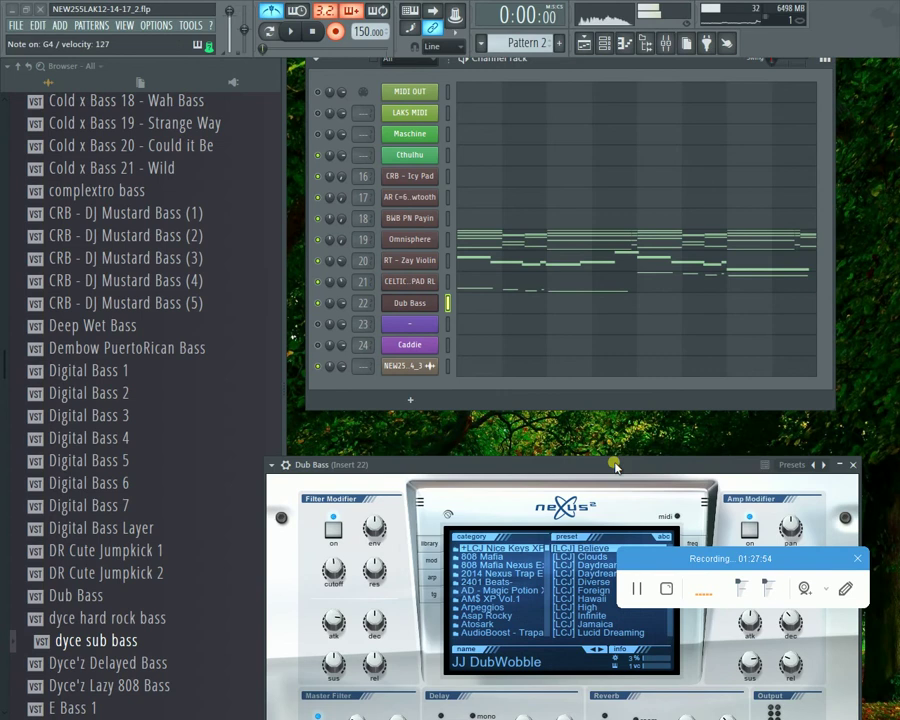
pyautogui.rightClick(402, 307)
pyautogui.click(577, 306)
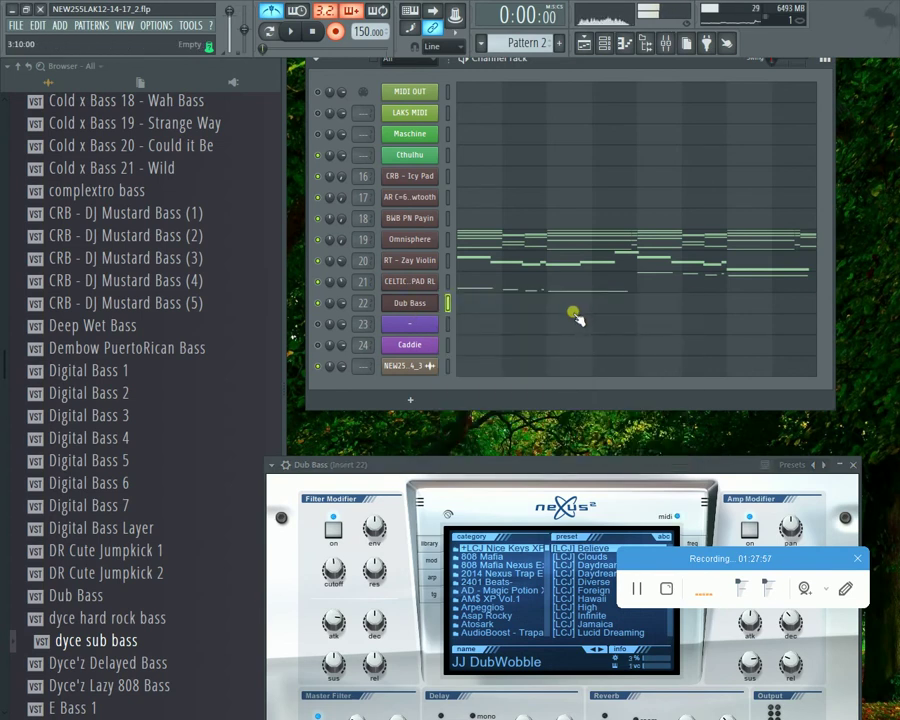
# Step: Audition E Bass 1 and load the E Bass 5 preset into the Nexus synth on channel 22
pyautogui.click(191, 613)
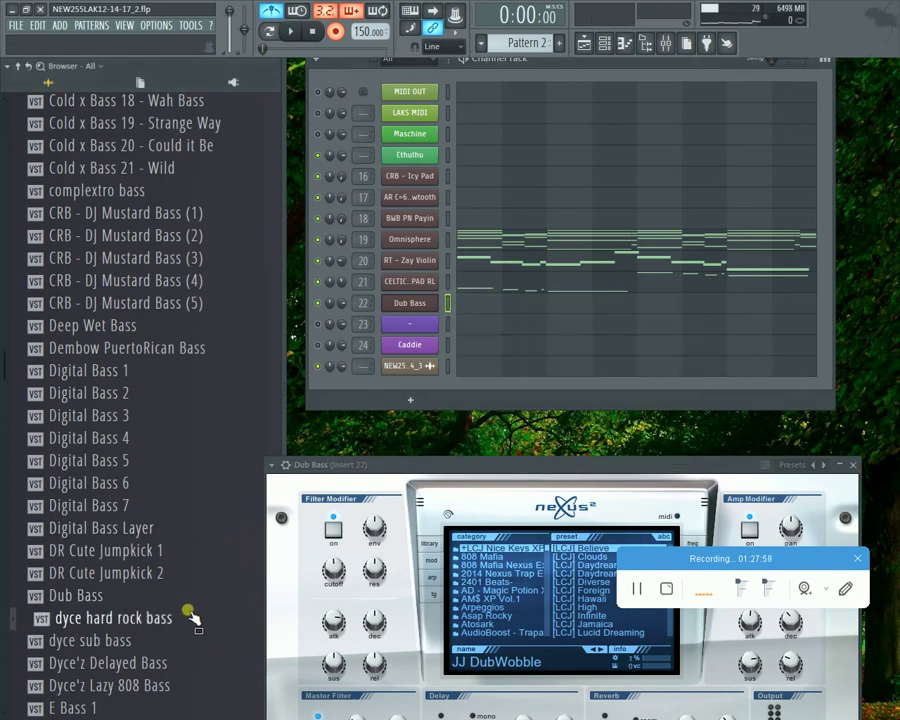
pyautogui.press('Down')
pyautogui.press('Down')
pyautogui.press('Down')
pyautogui.press('Down')
pyautogui.press('Return')
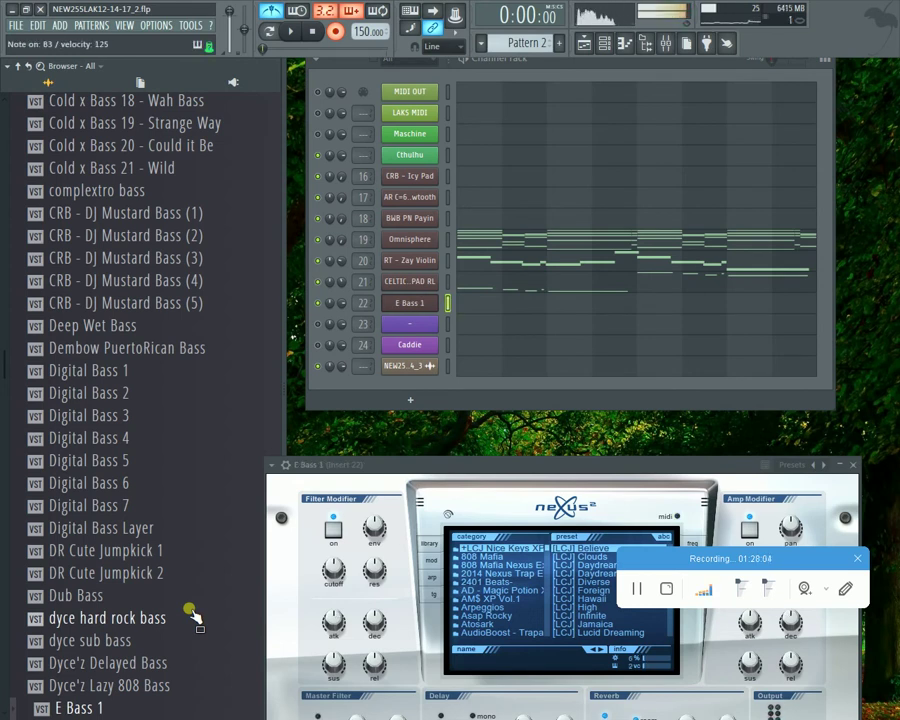
pyautogui.press('Down')
pyautogui.press('Down')
pyautogui.press('Down')
pyautogui.press('Down')
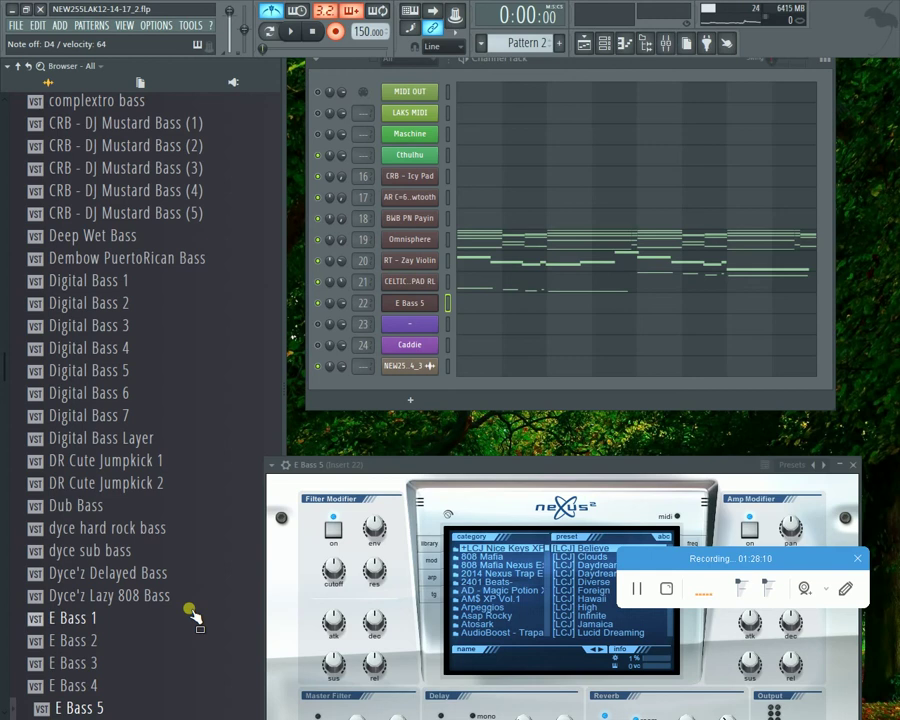
# Step: Disarm recording, mute channels 17 to 21 and play Pattern 2 to try E Bass 5 against it
pyautogui.press('space')
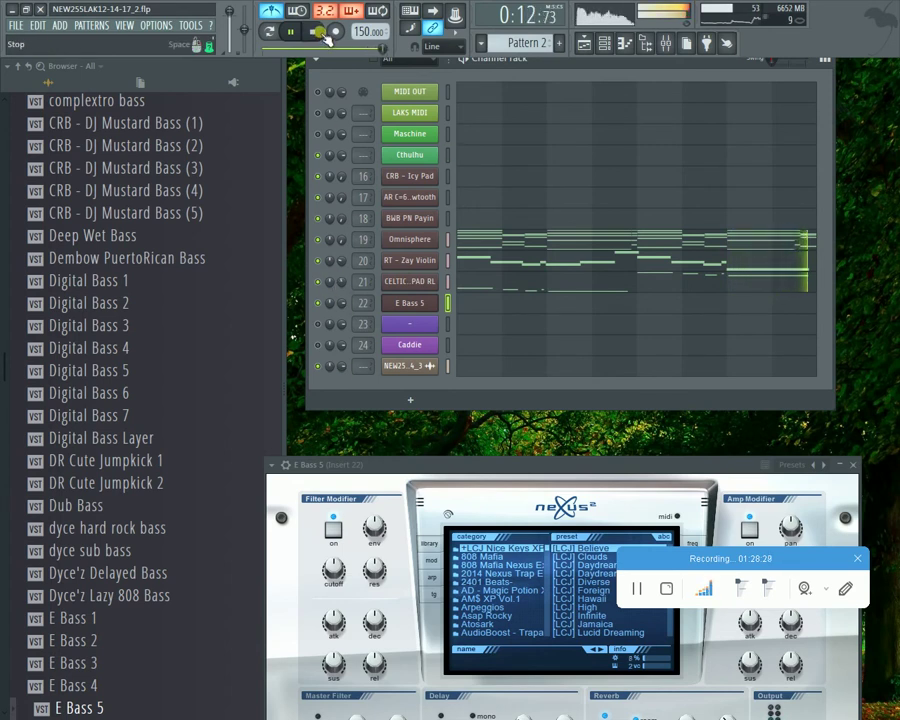
pyautogui.press('space')
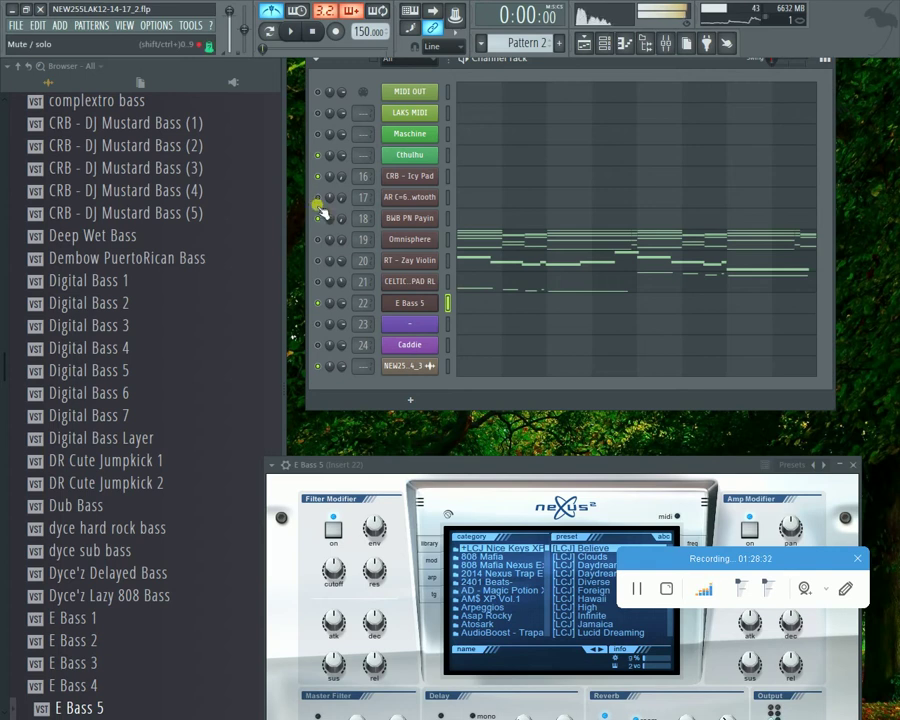
pyautogui.click(291, 32)
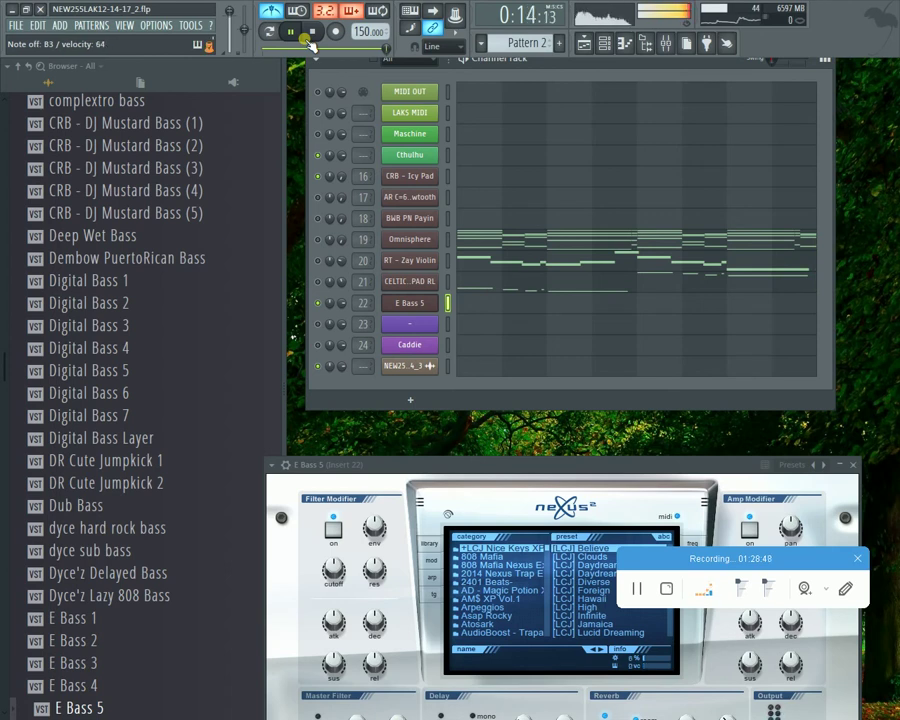
pyautogui.click(310, 38)
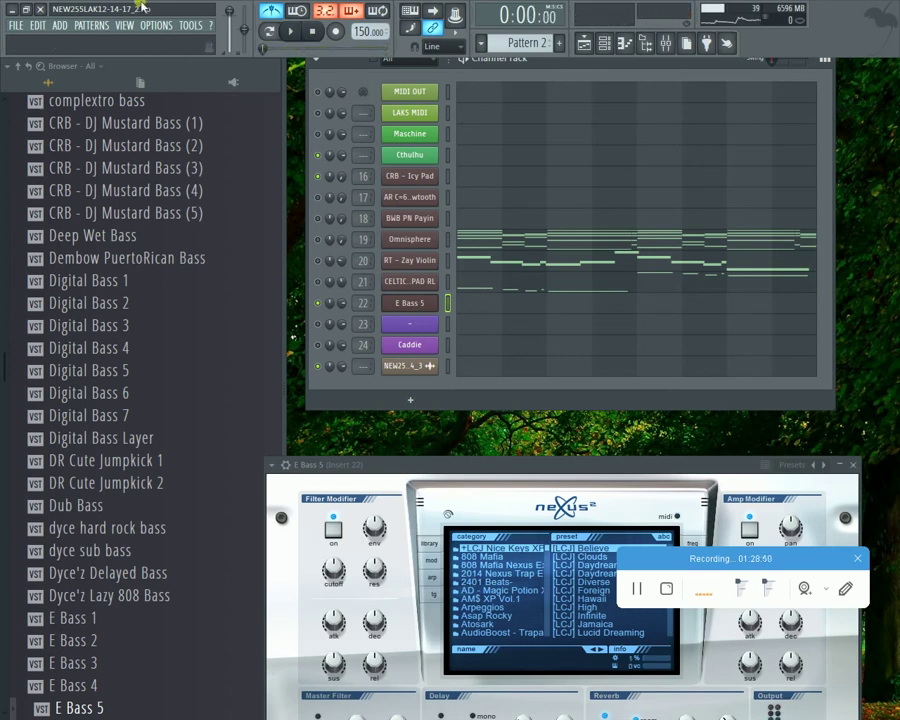
# Step: Turn off the metronome and adjust the E Bass 5 channel volume while playing Pattern 2
pyautogui.click(270, 11)
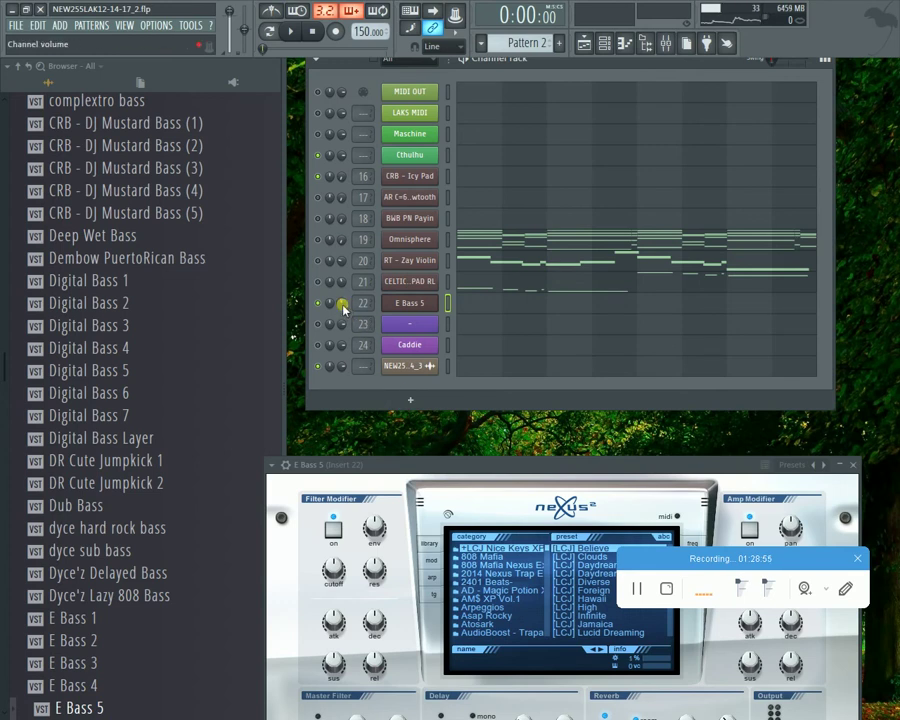
pyautogui.press('space')
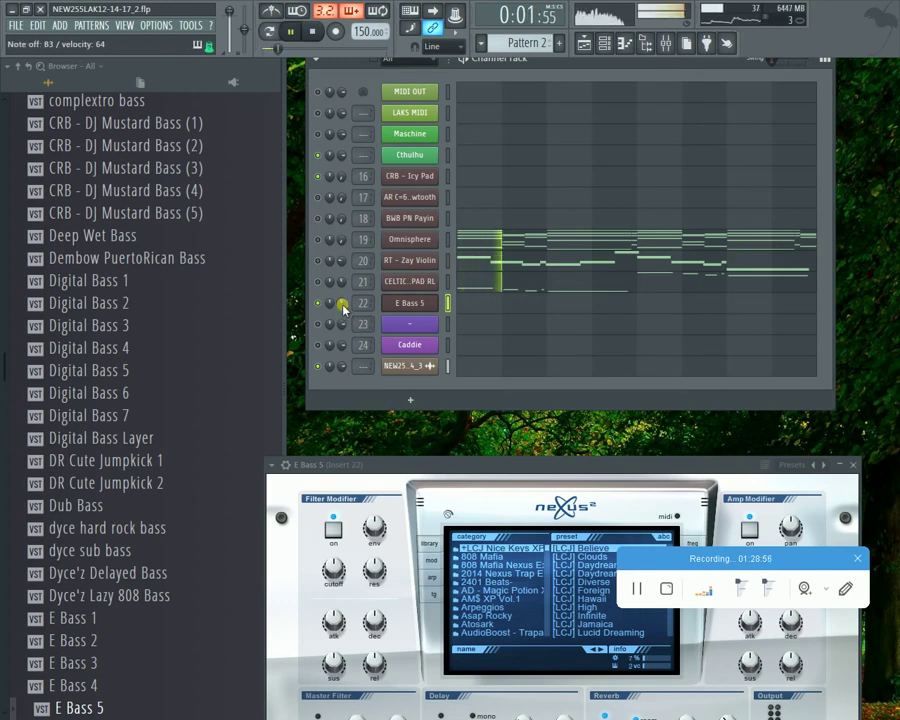
pyautogui.moveTo(344, 305)
pyautogui.mouseDown()
pyautogui.moveTo(344, 322)
pyautogui.moveTo(345, 305)
pyautogui.mouseUp()
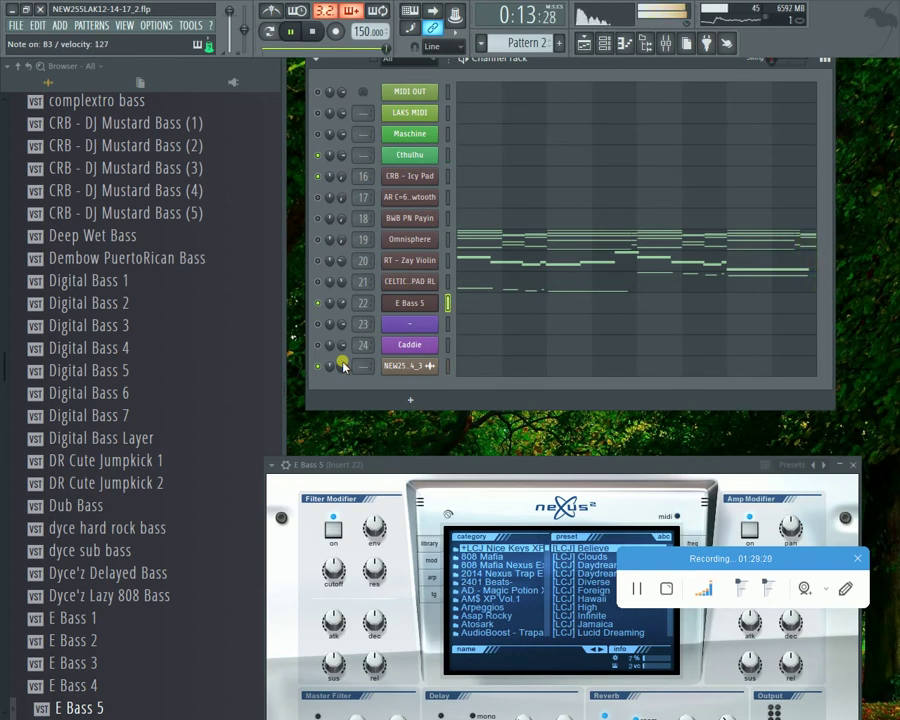
pyautogui.press('space')
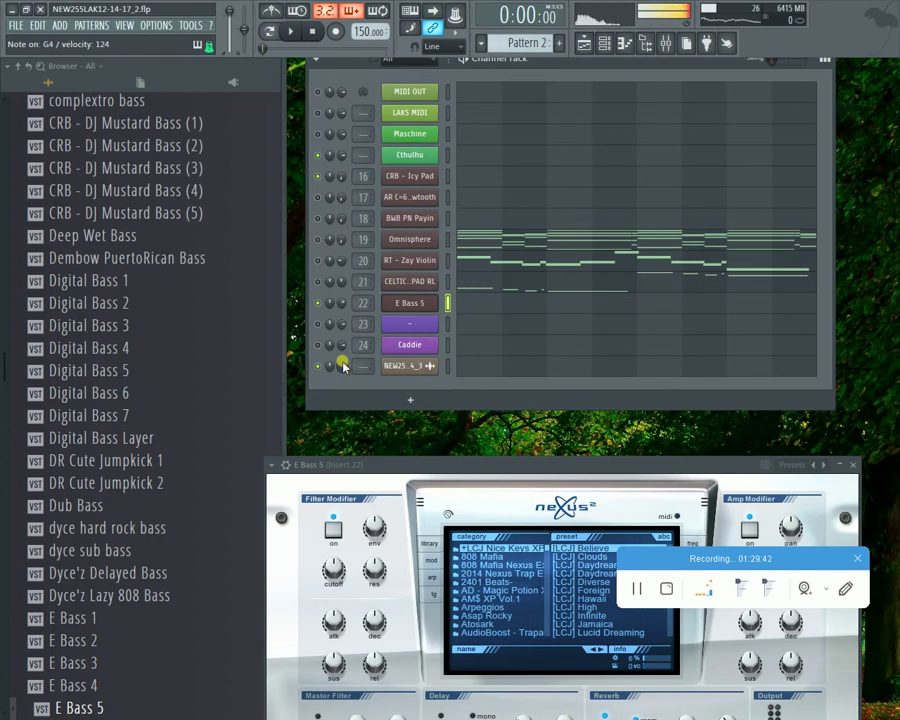
# Step: Play Pattern 2 several times to rehearse the E Bass 5 line over it
pyautogui.press('space')
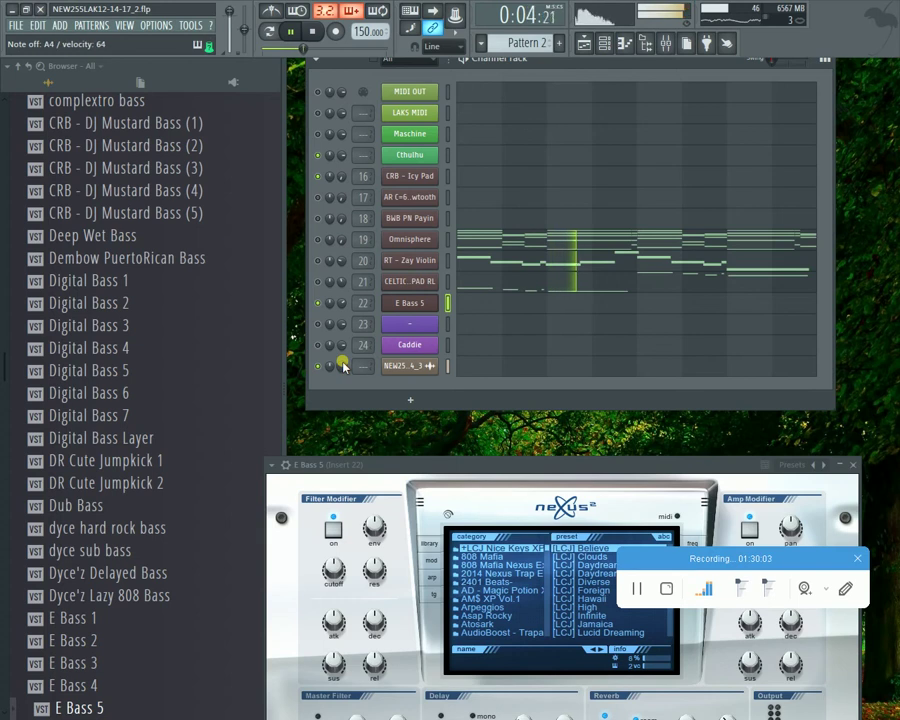
pyautogui.press('space')
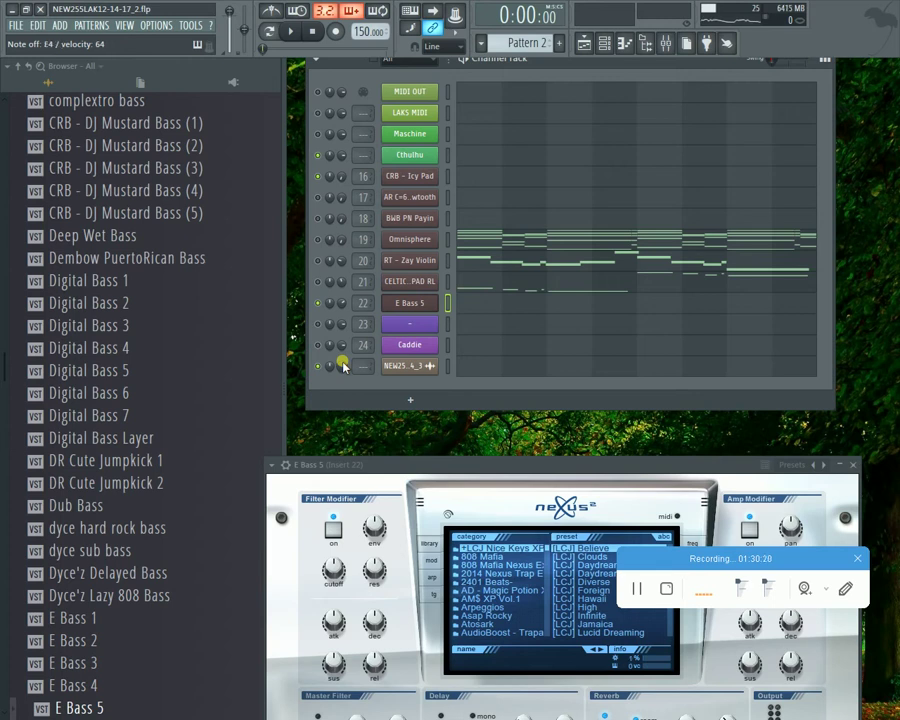
pyautogui.press('space')
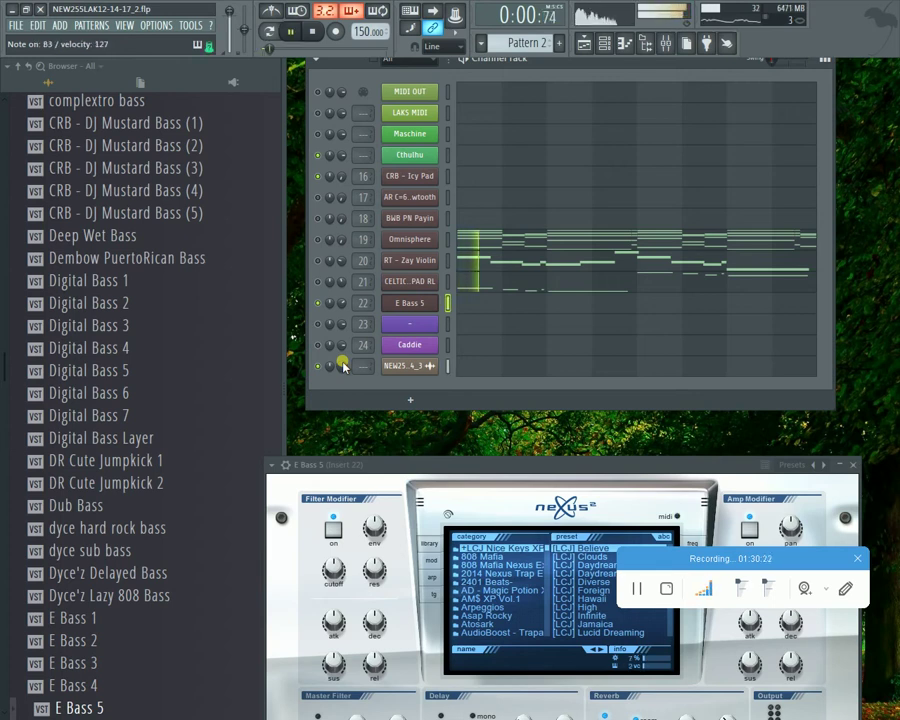
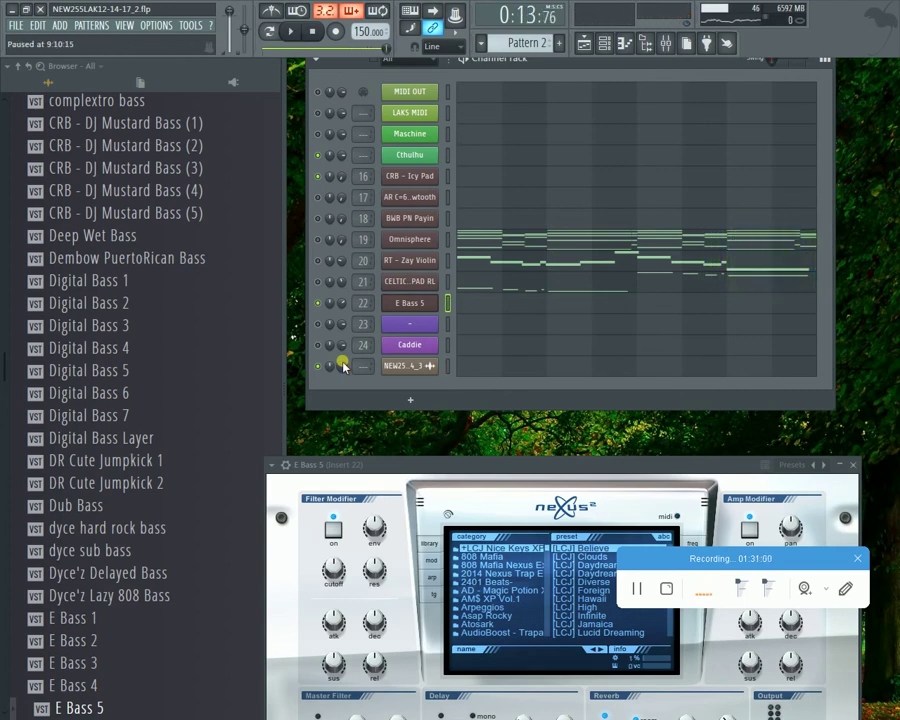
pyautogui.press('space')
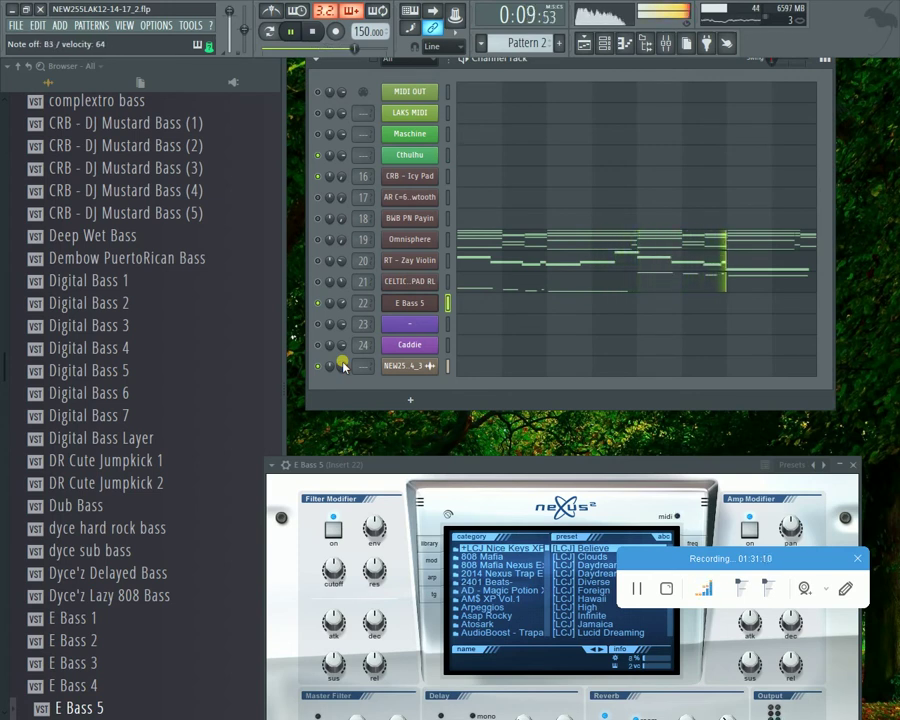
pyautogui.press('space')
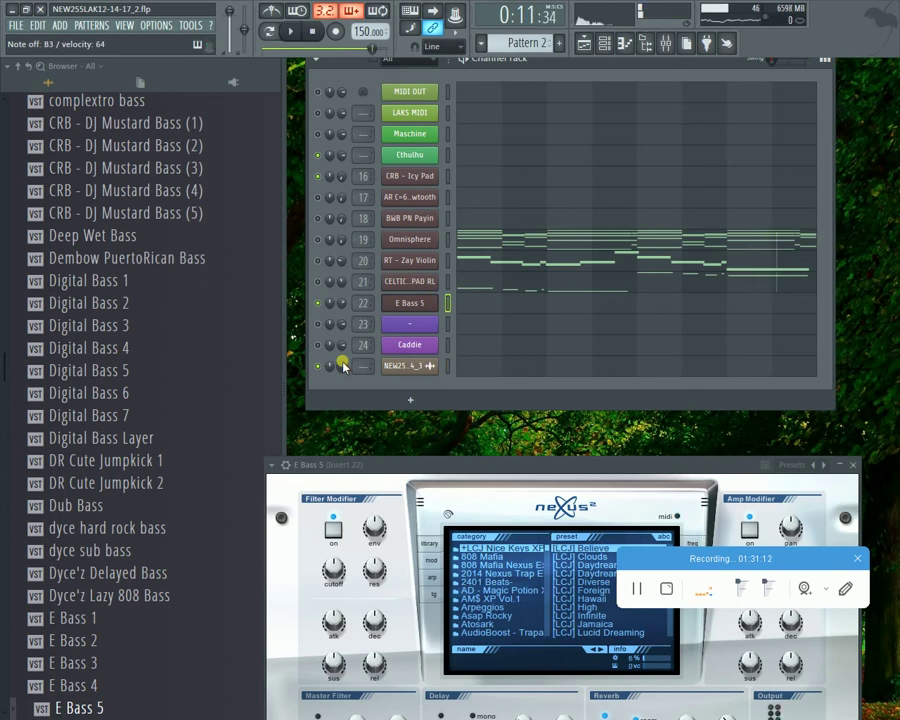
# Step: Arm recording, try takes of the E Bass 5 line in Pattern 2 and undo the recorded take
pyautogui.press('r')
pyautogui.press('space')
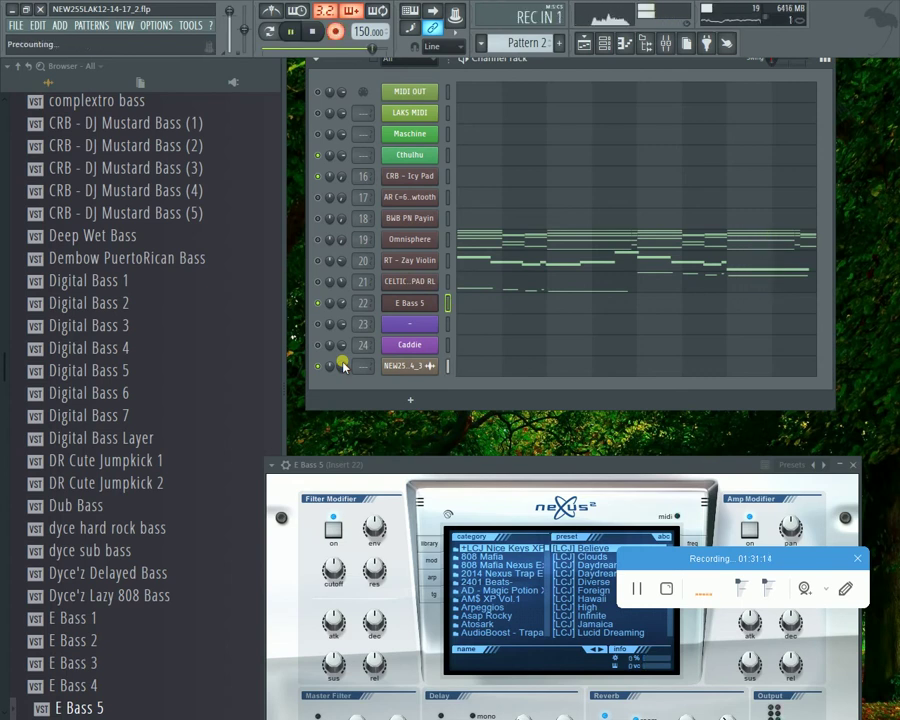
pyautogui.press('space')
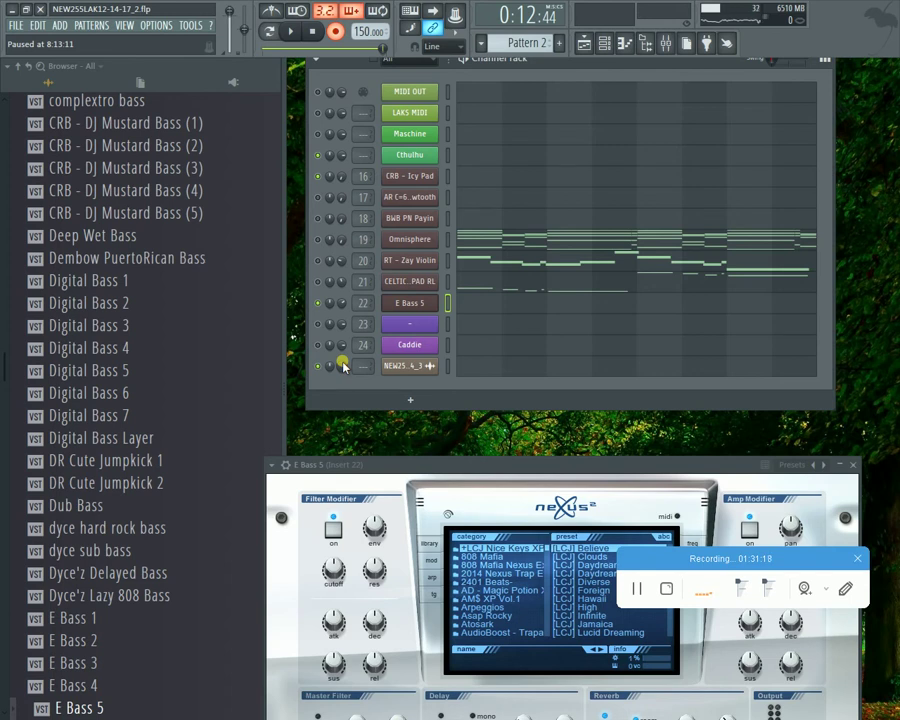
pyautogui.press('space')
pyautogui.hotkey('ctrl', 'z')
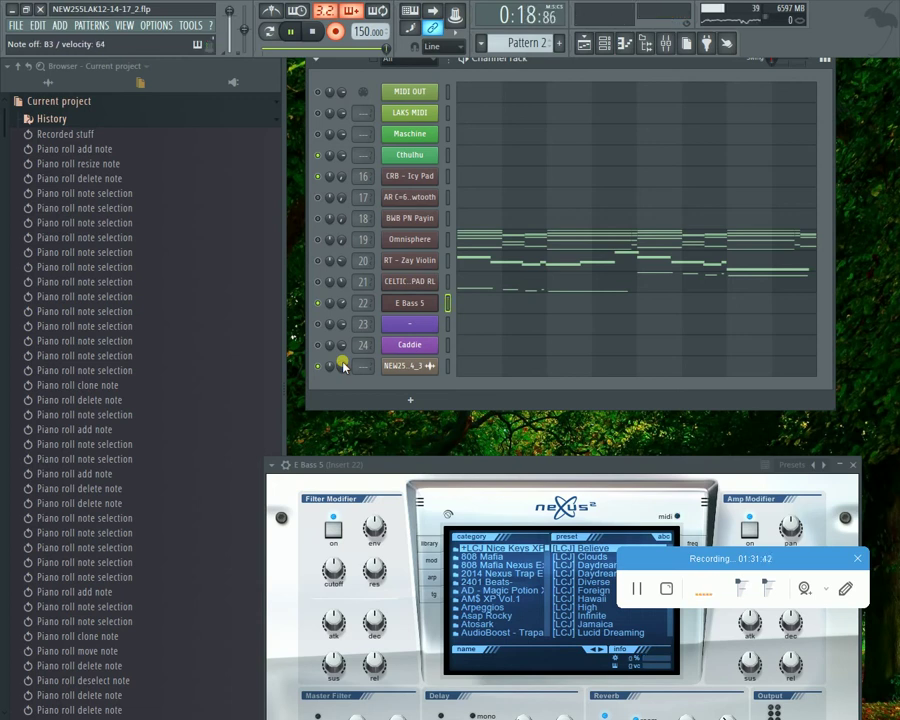
# Step: Record and replay takes of the E Bass 5 line in Pattern 2, clearing each recorded take
pyautogui.press('space')
pyautogui.press('space')
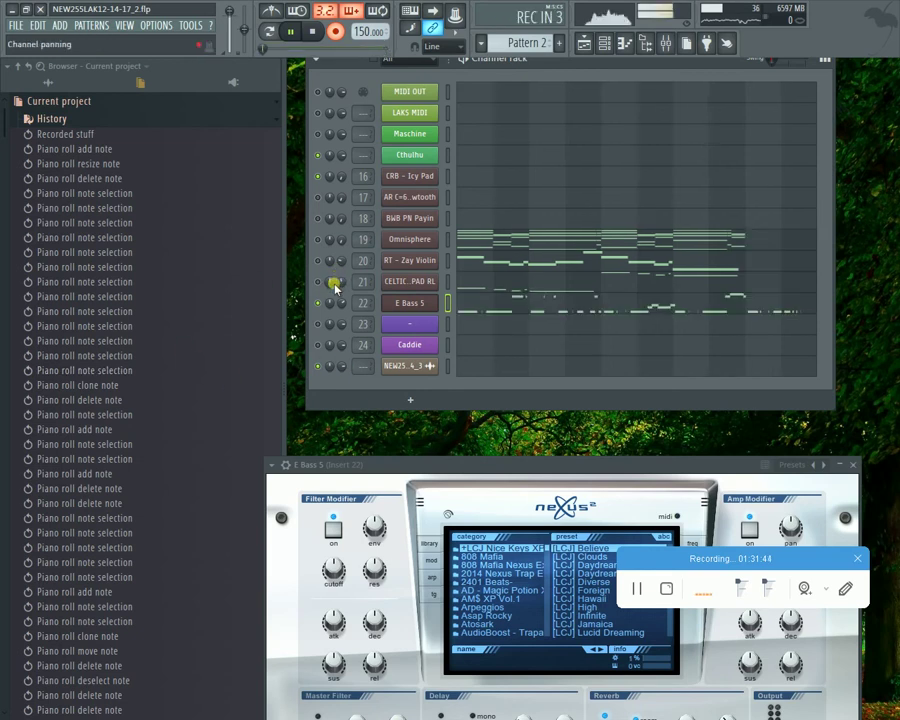
pyautogui.hotkey('ctrl', 'z')
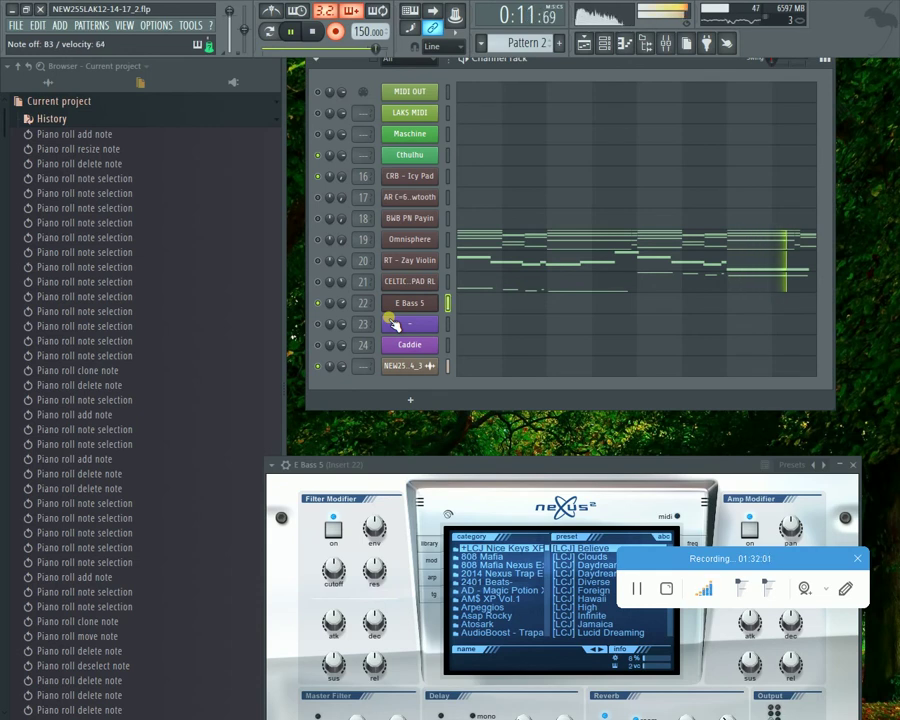
pyautogui.press('space')
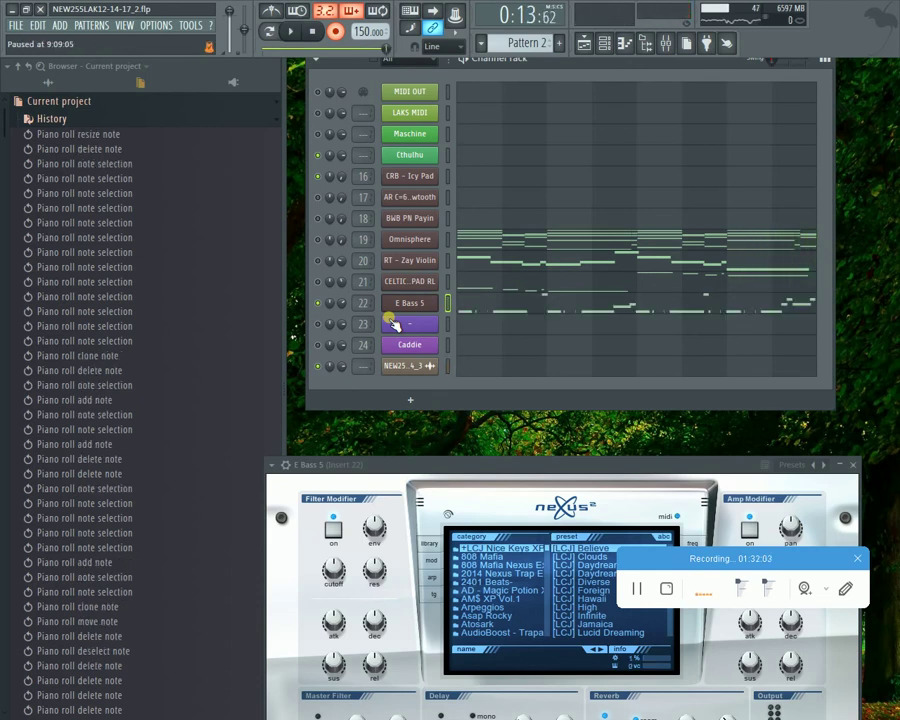
pyautogui.press('space')
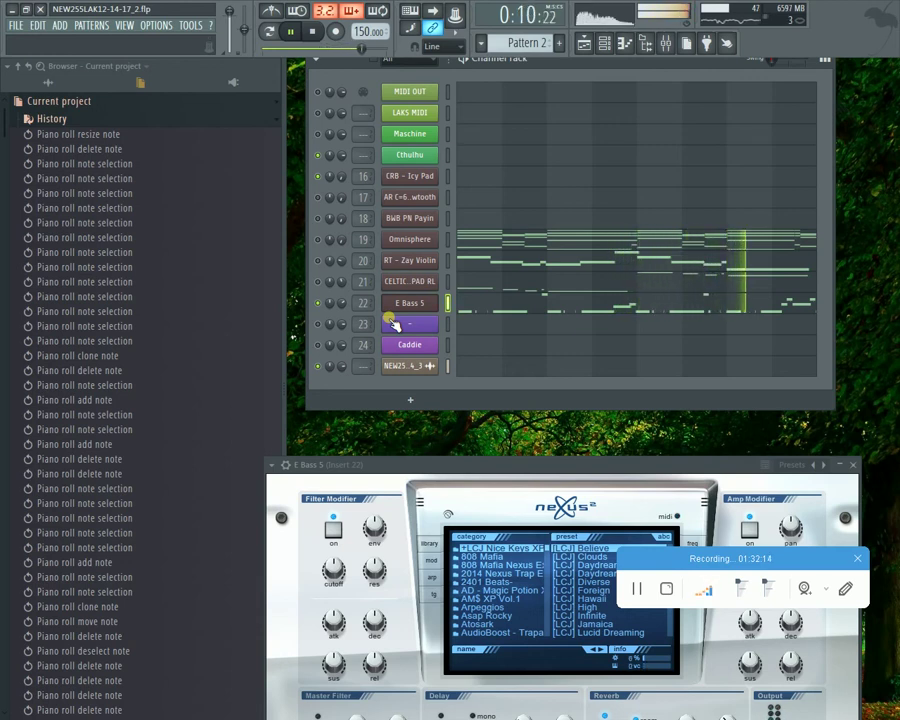
pyautogui.press('space')
pyautogui.hotkey('ctrl', 'x')
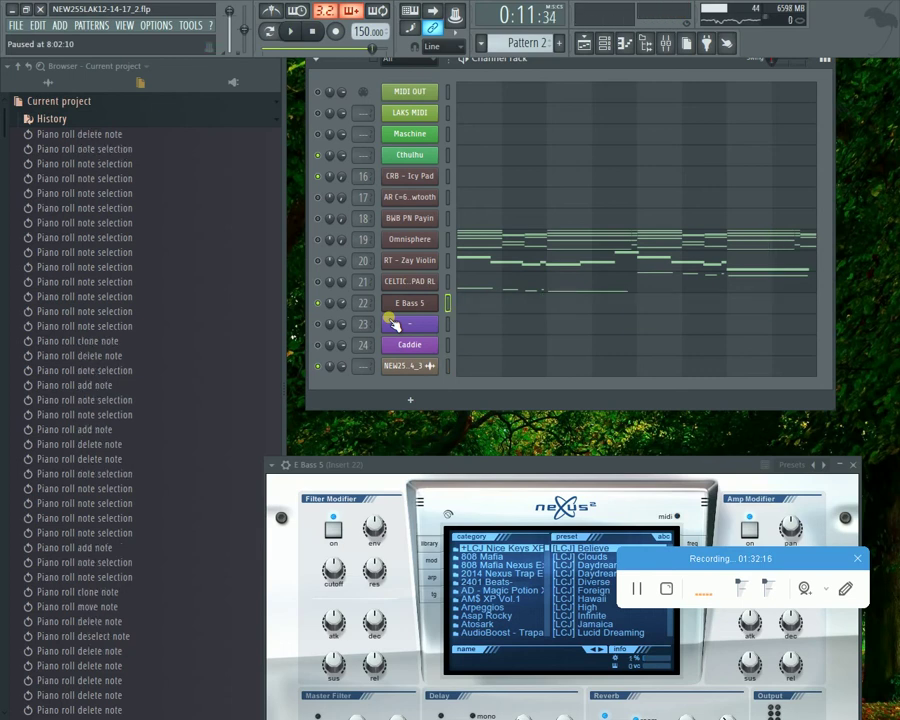
# Step: Rearm recording, try more takes of the E Bass 5 line over Pattern 2 and undo the recorded notes
pyautogui.press('space')
pyautogui.press('r')
pyautogui.press('space')
pyautogui.press('space')
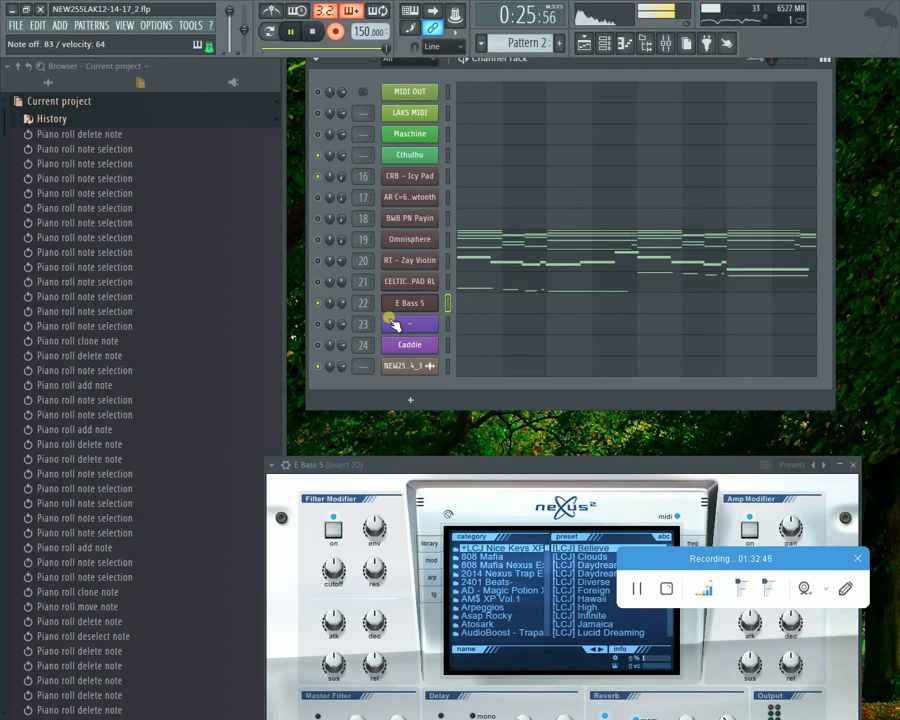
pyautogui.press('space')
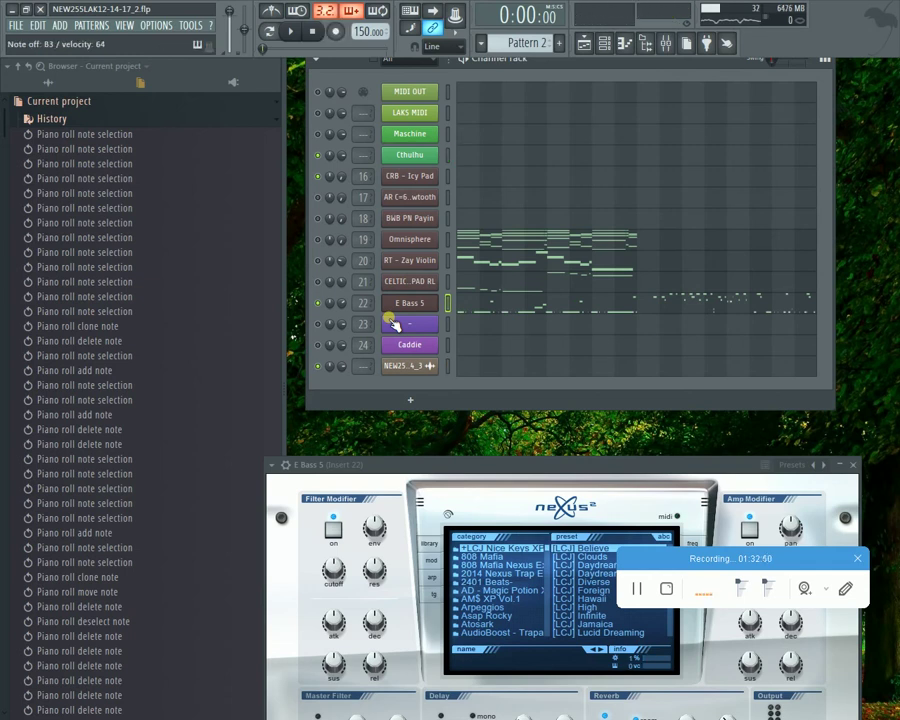
pyautogui.press('space')
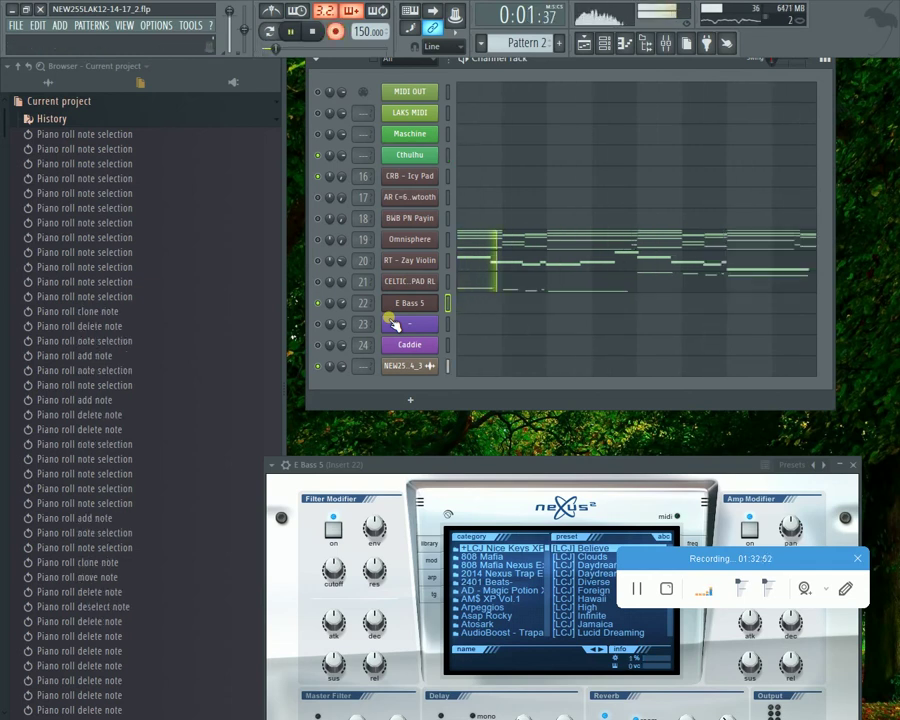
pyautogui.press('r')
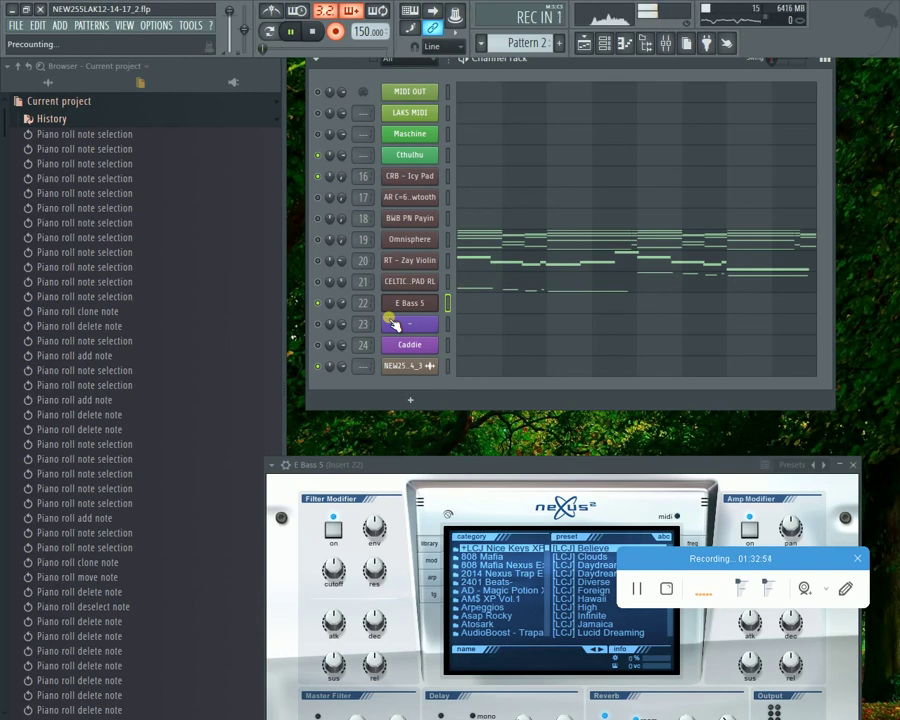
pyautogui.press('space')
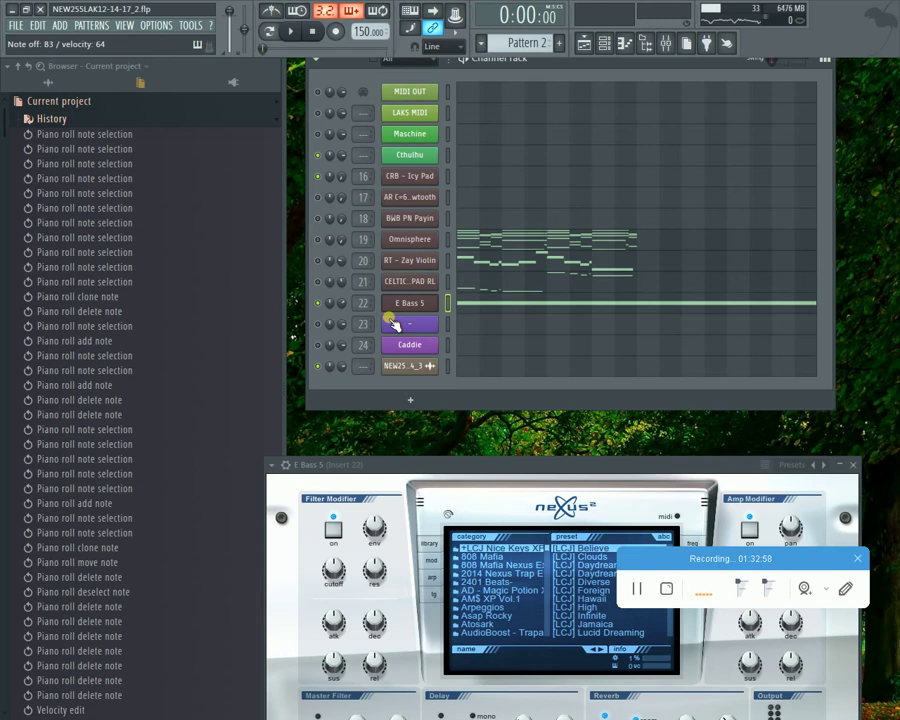
pyautogui.hotkey('ctrl', 'z')
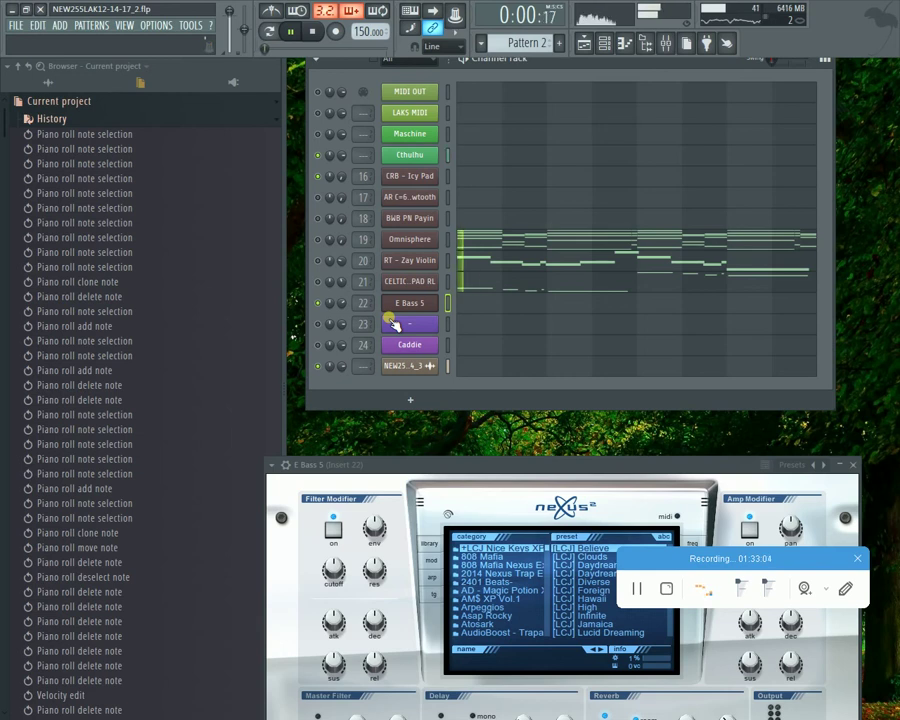
pyautogui.press('F4')
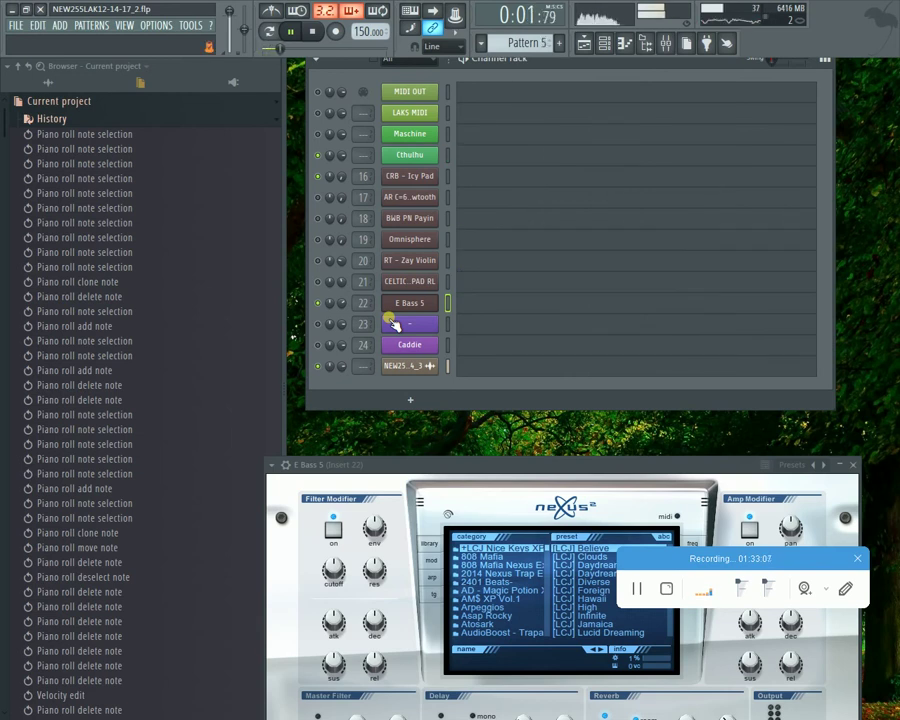
pyautogui.press('Left')
pyautogui.press('Left')
pyautogui.press('Left')
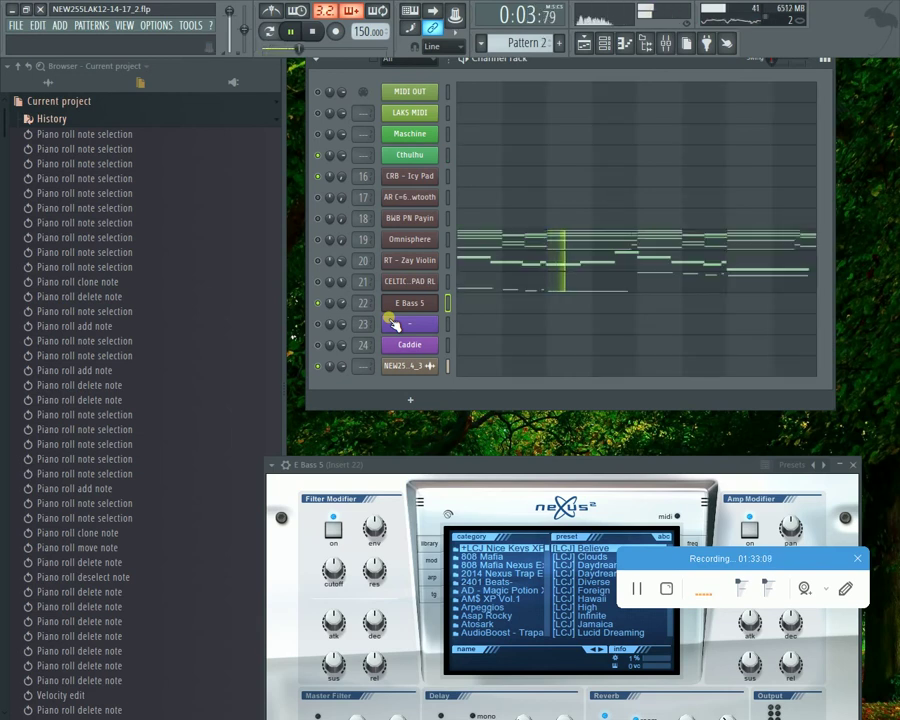
pyautogui.press('space')
pyautogui.press('space')
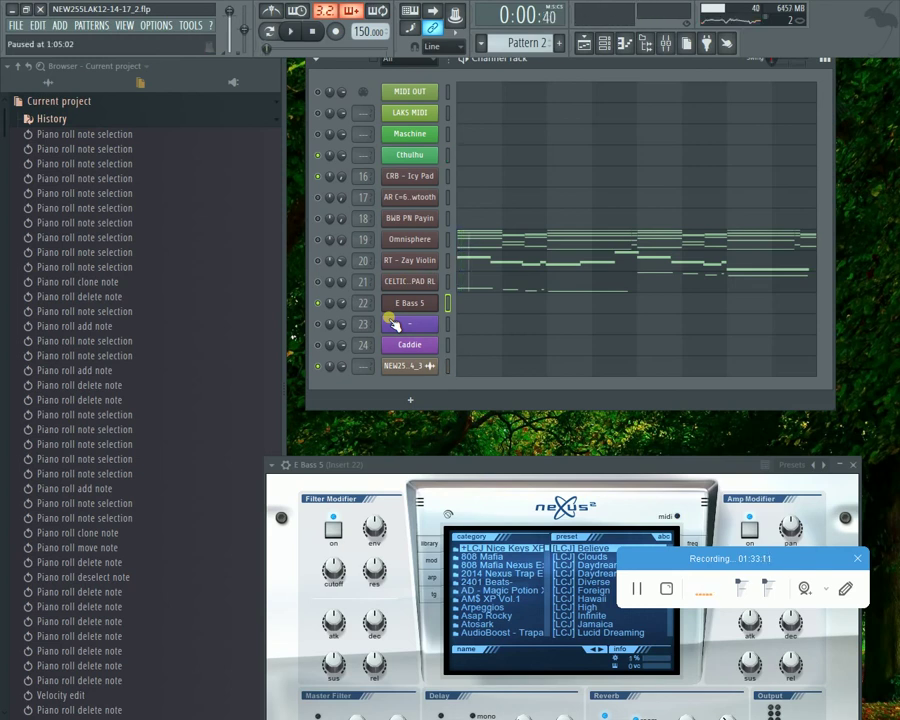
# Step: Record a new take of the E Bass 5 line in Pattern 2 and play it back
pyautogui.press('space')
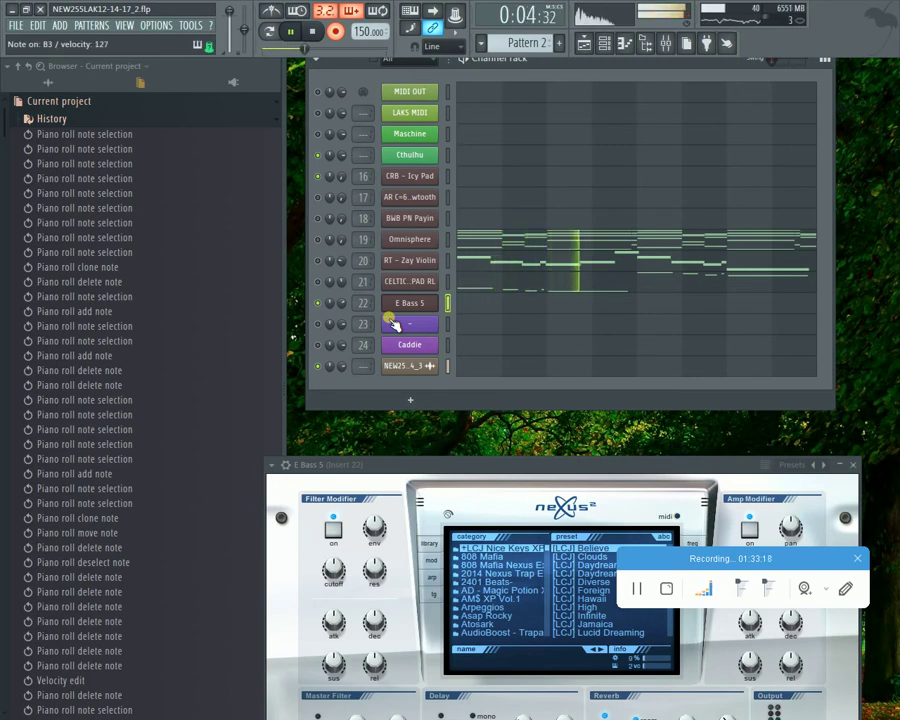
pyautogui.hotkey('ctrl', 'space')
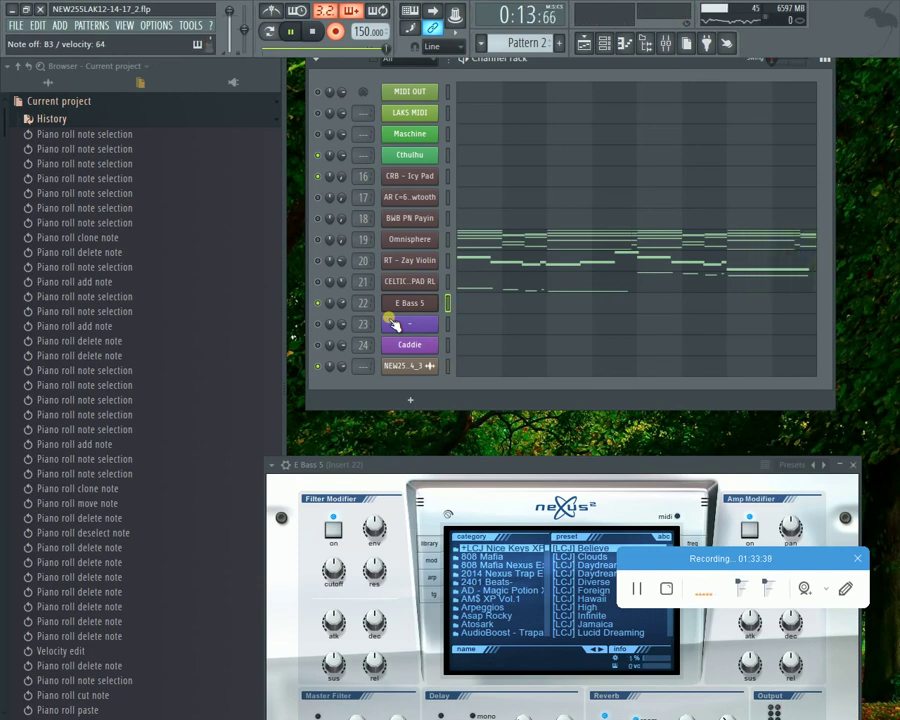
pyautogui.press('space')
pyautogui.hotkey('ctrl', 'v')
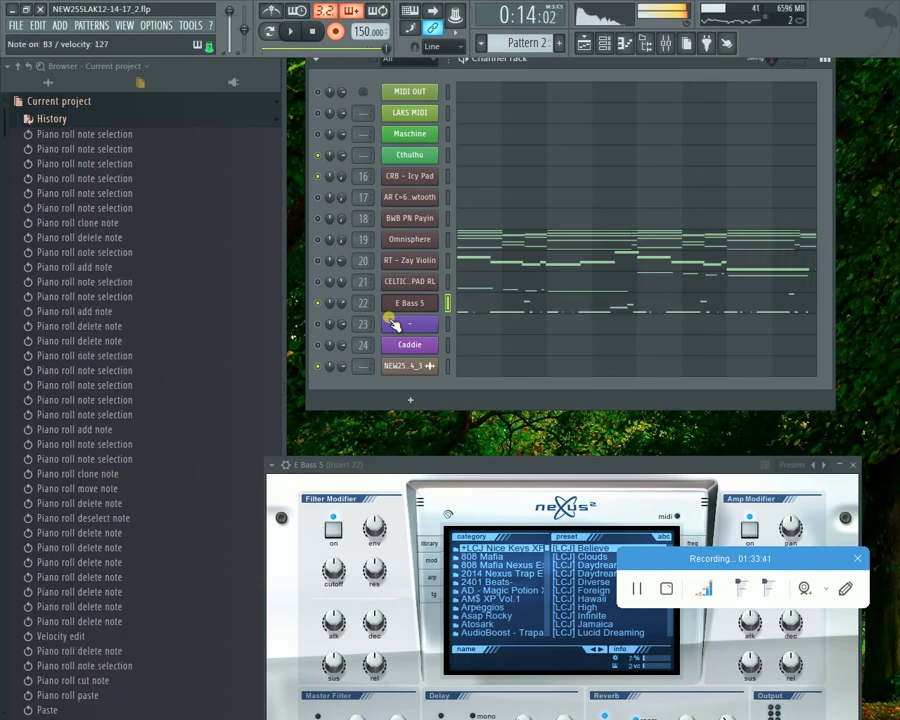
pyautogui.press('space')
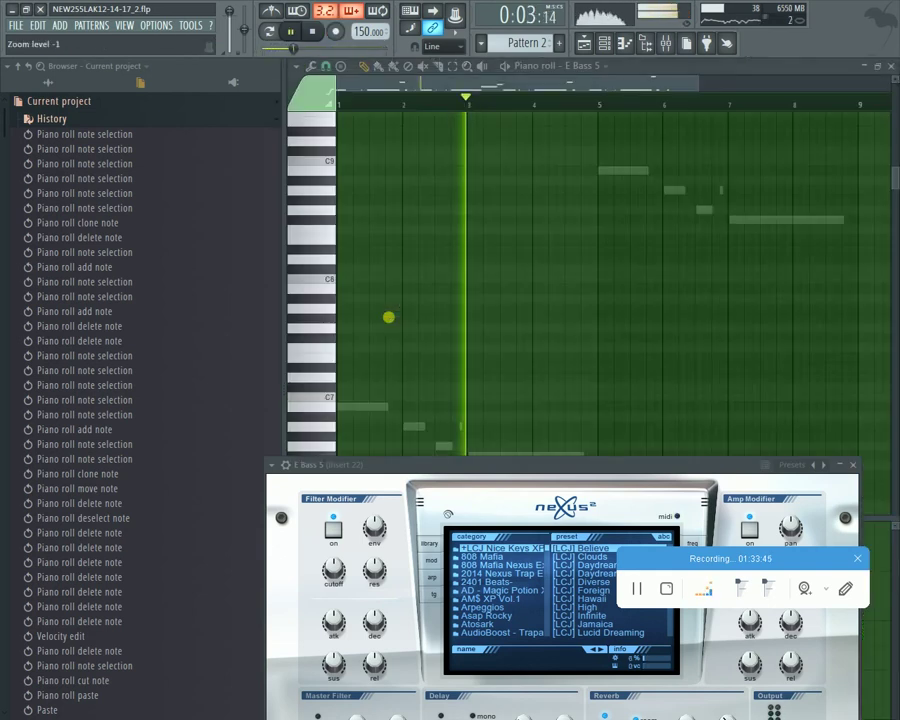
# Step: Open the E Bass 5 piano roll, select all recorded notes, try quantizing them and undo the quantization
pyautogui.press('F7')
pyautogui.keyDown('ctrl'); pyautogui.rightClick(492, 264); pyautogui.keyUp('ctrl')
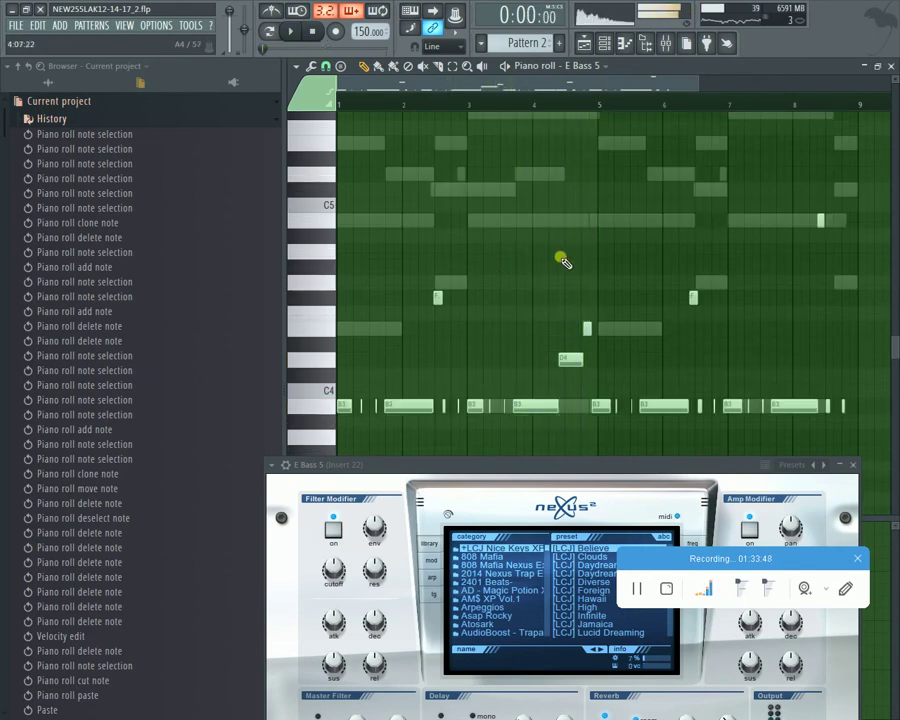
pyautogui.hotkey('ctrl', 'a')
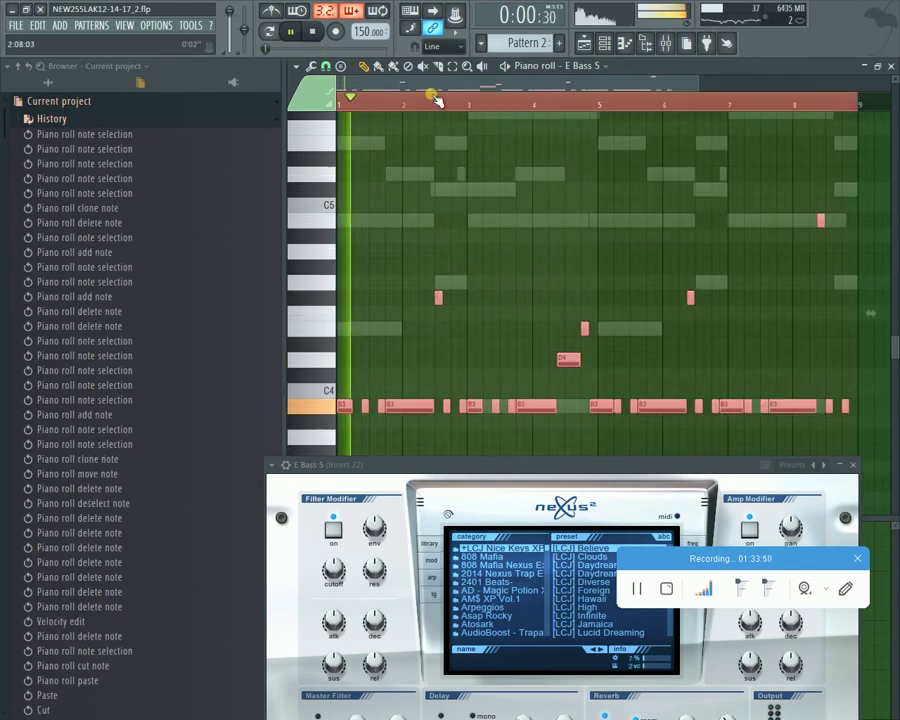
pyautogui.scroll(2, 424, 96)
pyautogui.press('space')
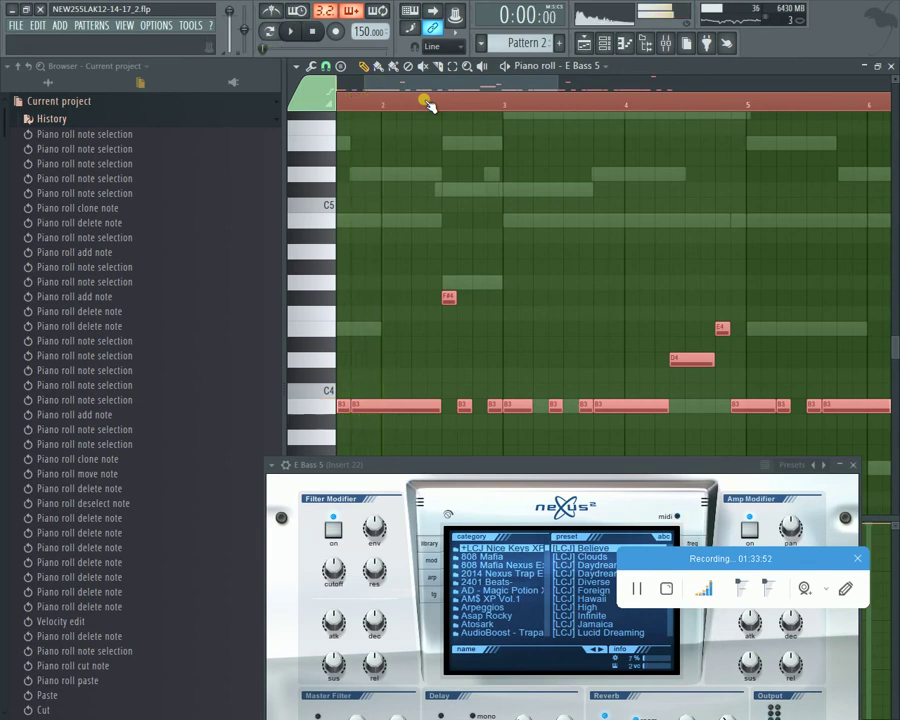
pyautogui.hotkey('ctrl', 'z')
pyautogui.press('space')
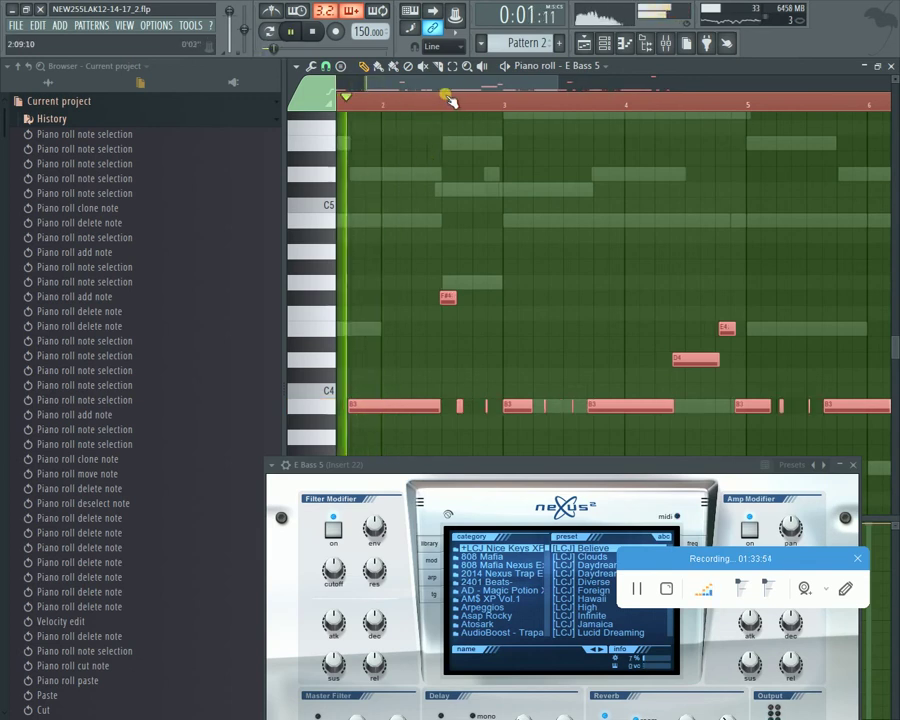
# Step: Set the piano roll snap to 1/6 step and play Pattern 2 to check the E Bass 5 timing
pyautogui.press('space')
pyautogui.click(300, 67)
pyautogui.click(340, 144)
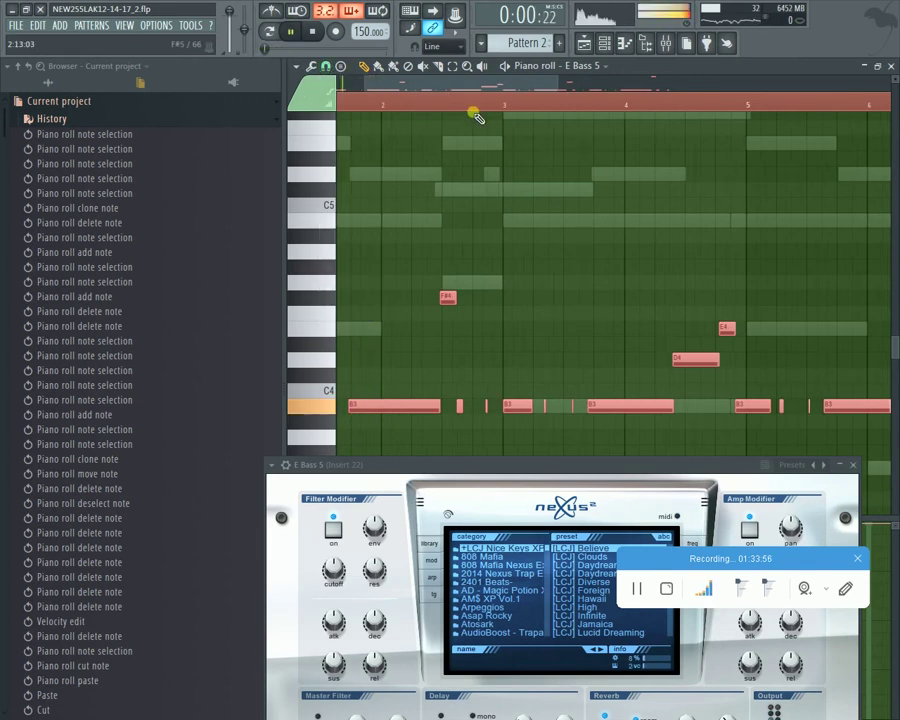
pyautogui.scroll(4, 503, 103)
pyautogui.scroll(1, 503, 103)
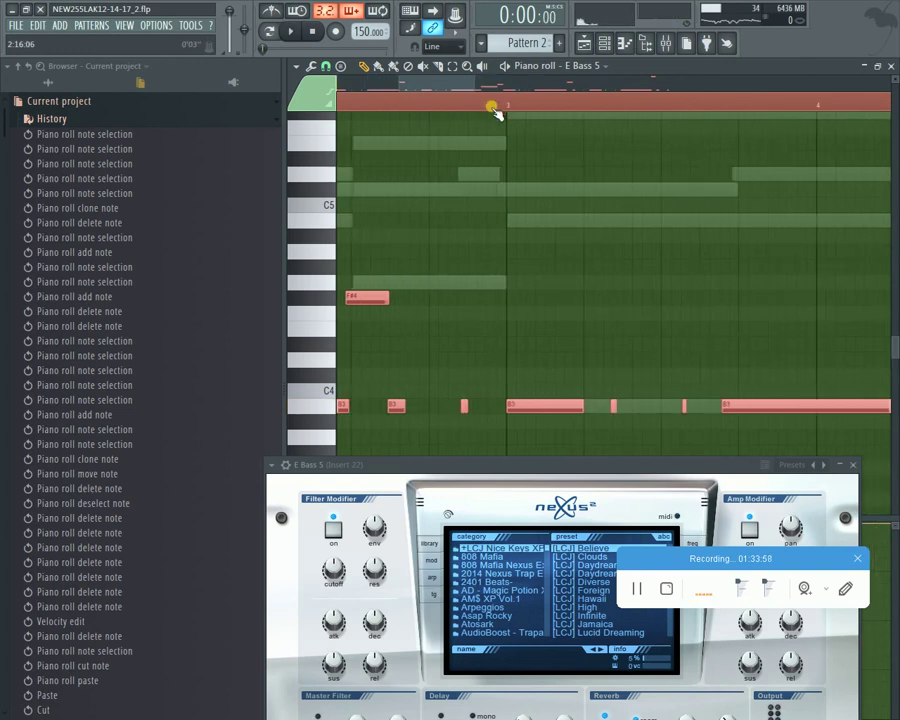
pyautogui.press('space')
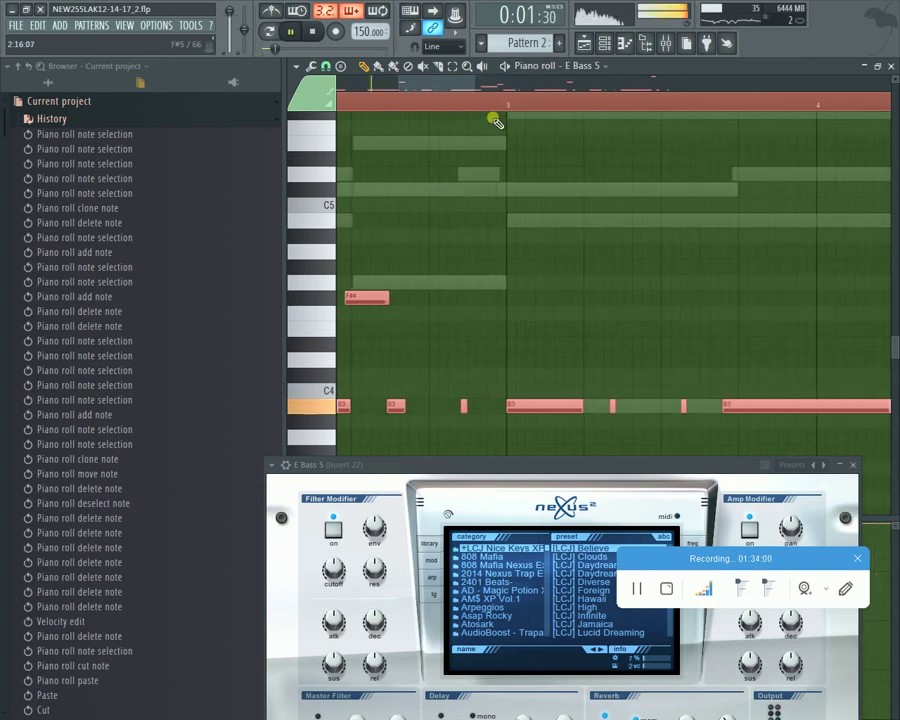
pyautogui.scroll(-5, 494, 113)
pyautogui.press('space')
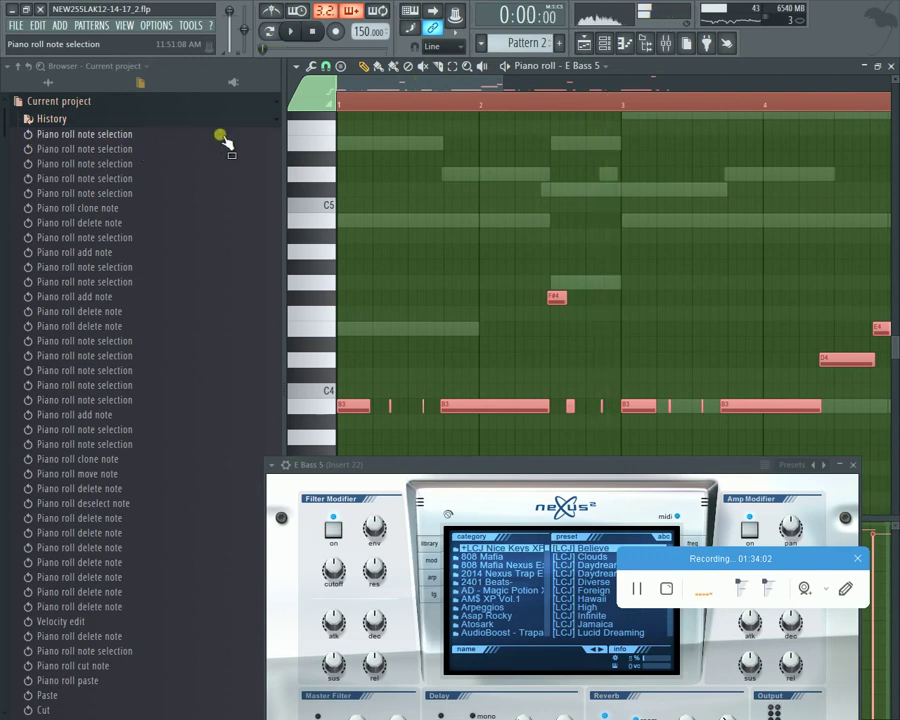
pyautogui.press('space')
pyautogui.press('space')
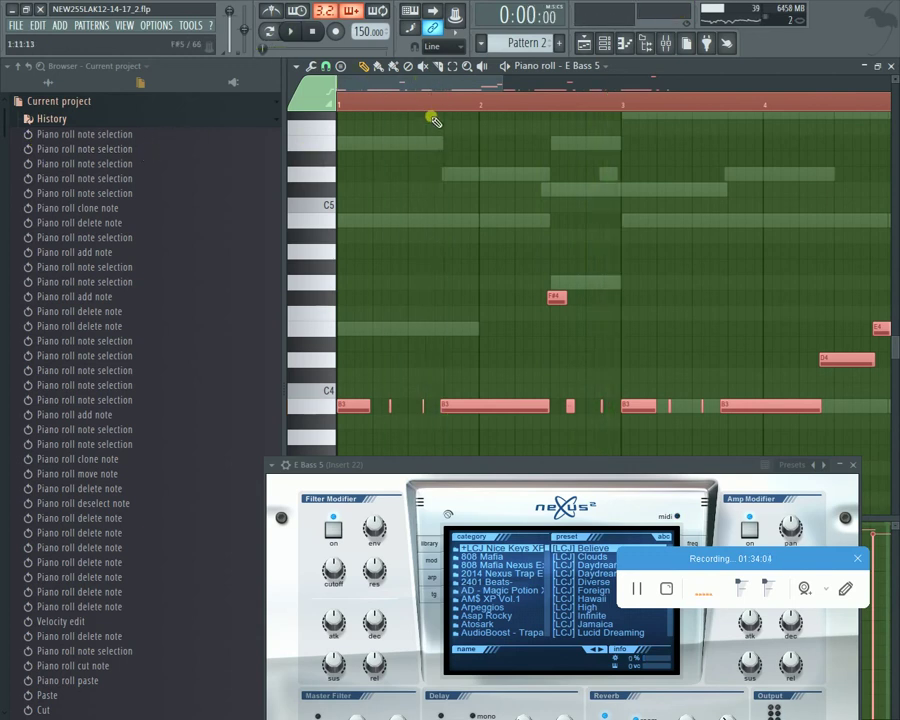
# Step: Set the piano roll snap to 1/2 step and quantize the selected E Bass 5 notes
pyautogui.scroll(3, 427, 103)
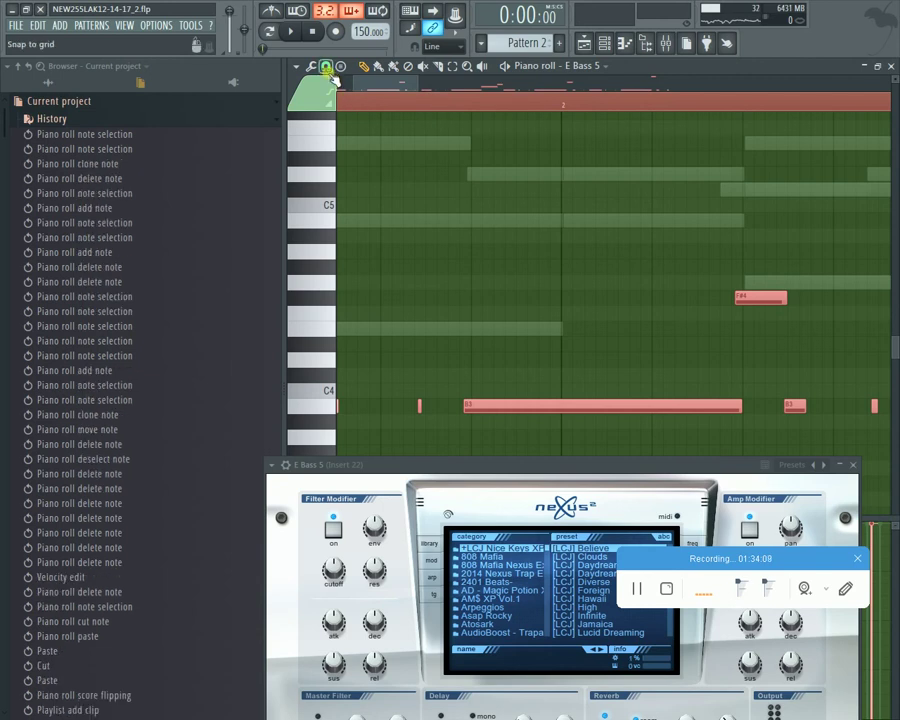
pyautogui.click(327, 68)
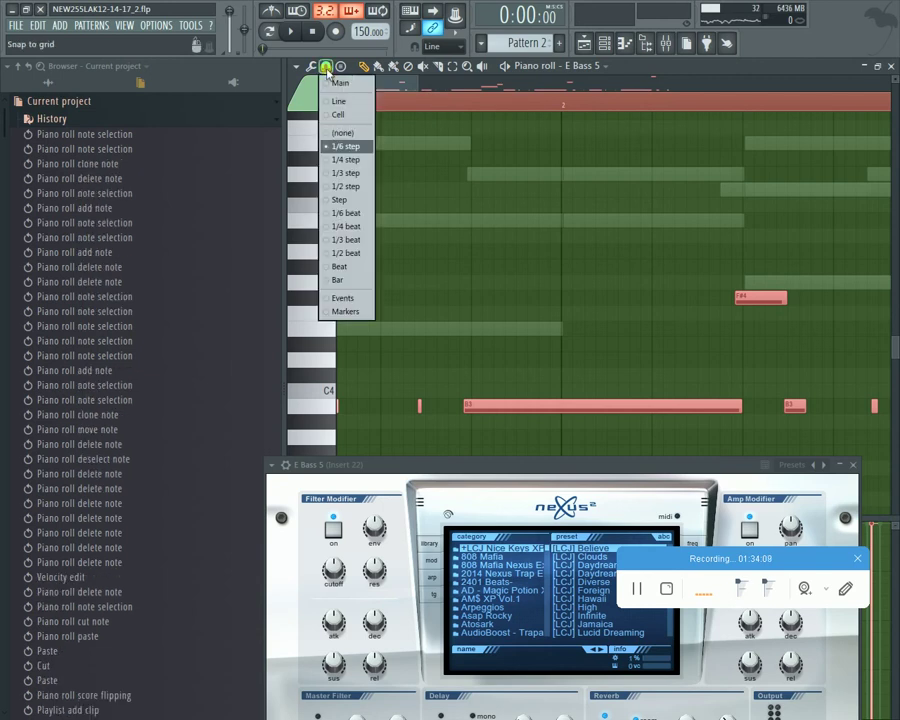
pyautogui.click(352, 187)
pyautogui.hotkey('ctrl', 'q')
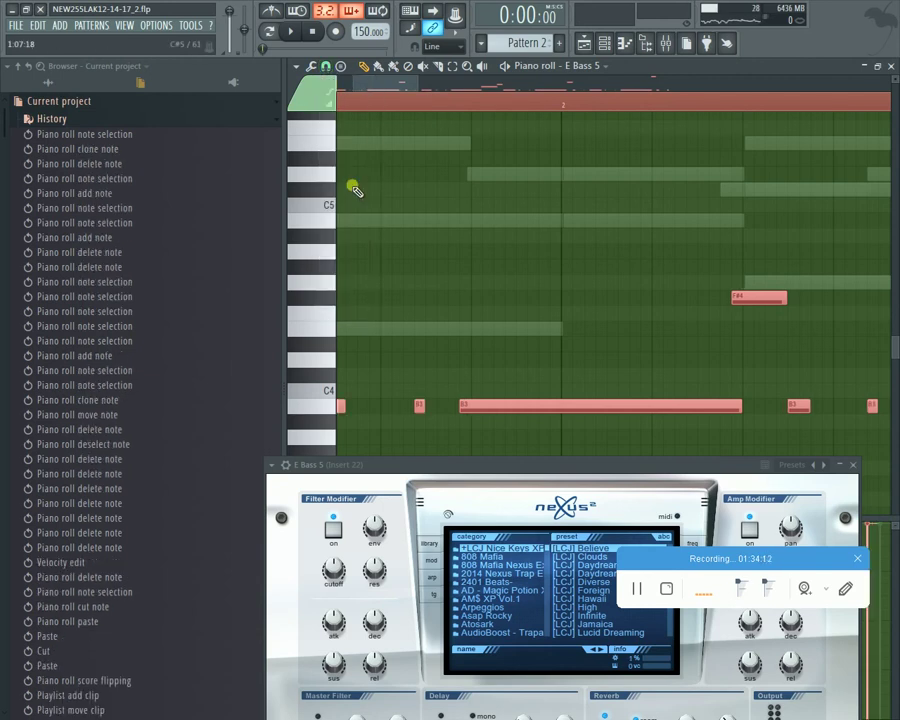
# Step: Play Pattern 2 repeatedly to check the timing of the E Bass 5 notes against the other melodies
pyautogui.press('space')
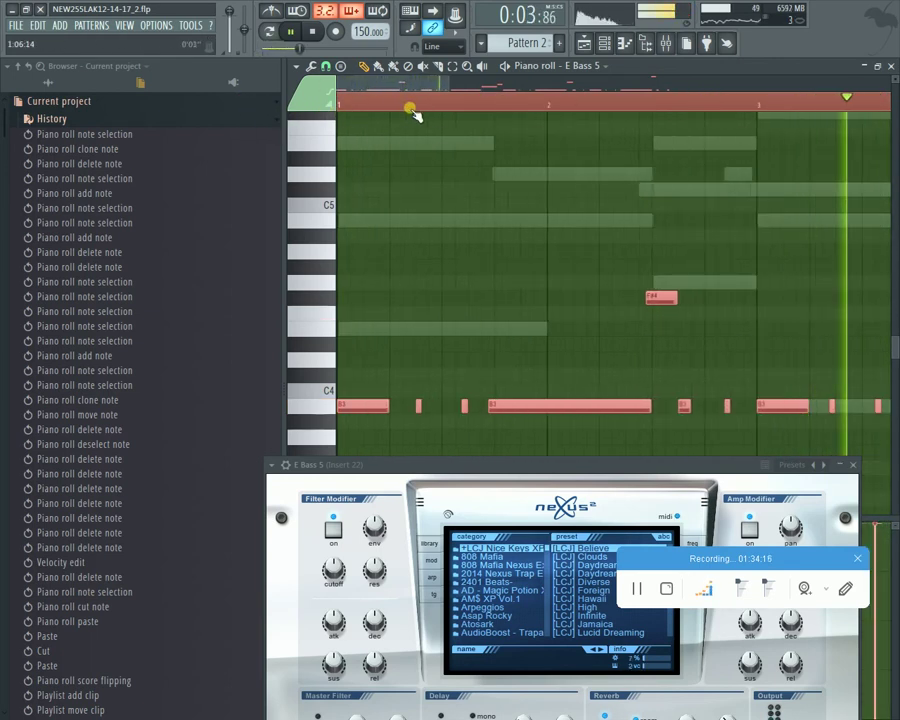
pyautogui.scroll(-3, 409, 114)
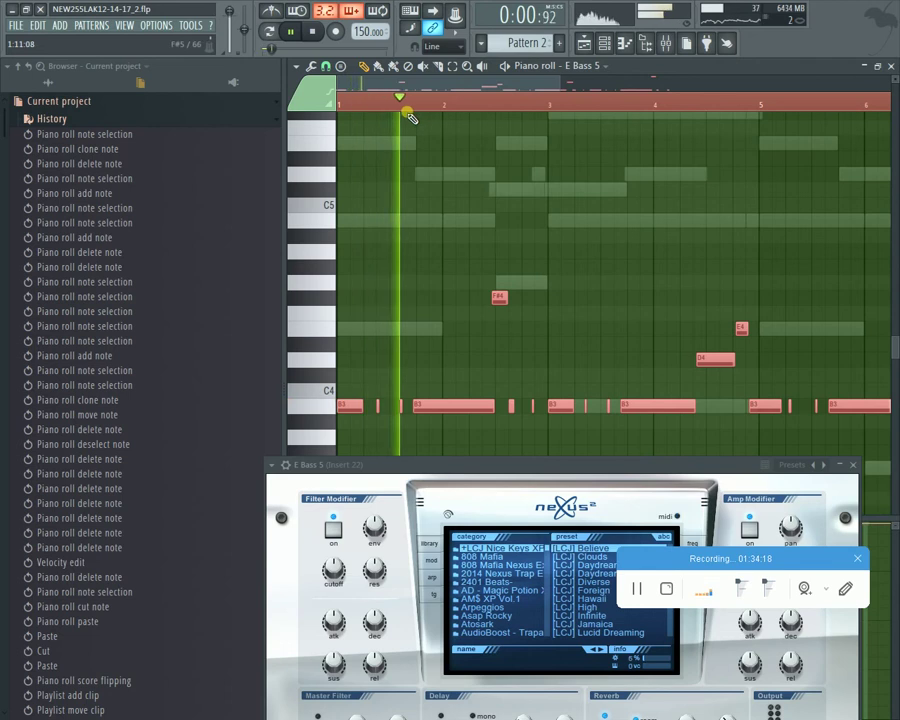
pyautogui.press('space')
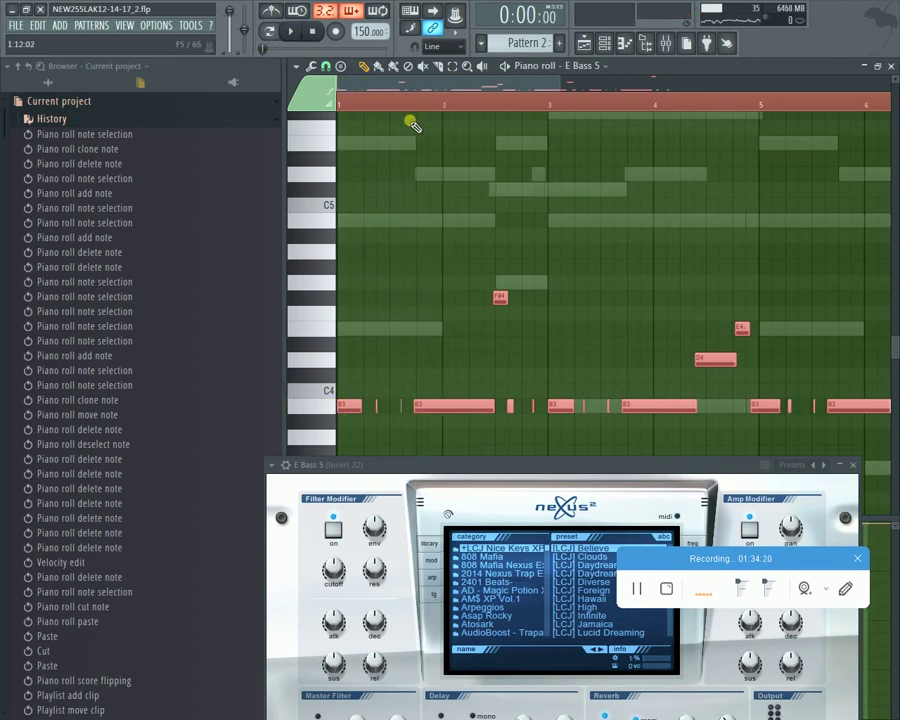
pyautogui.press('space')
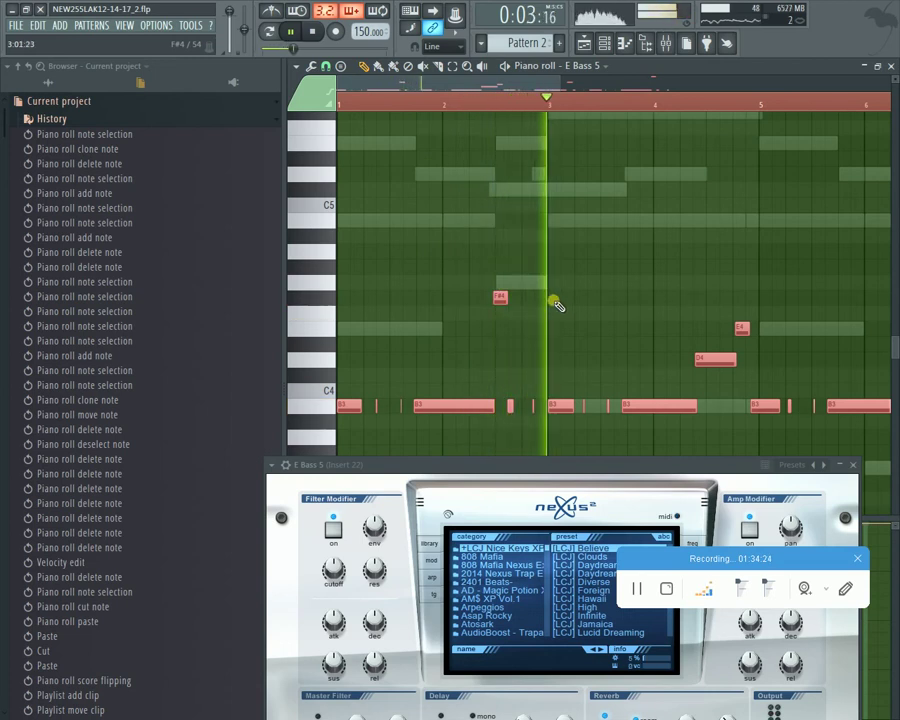
pyautogui.press('space')
pyautogui.press('space')
pyautogui.press('space')
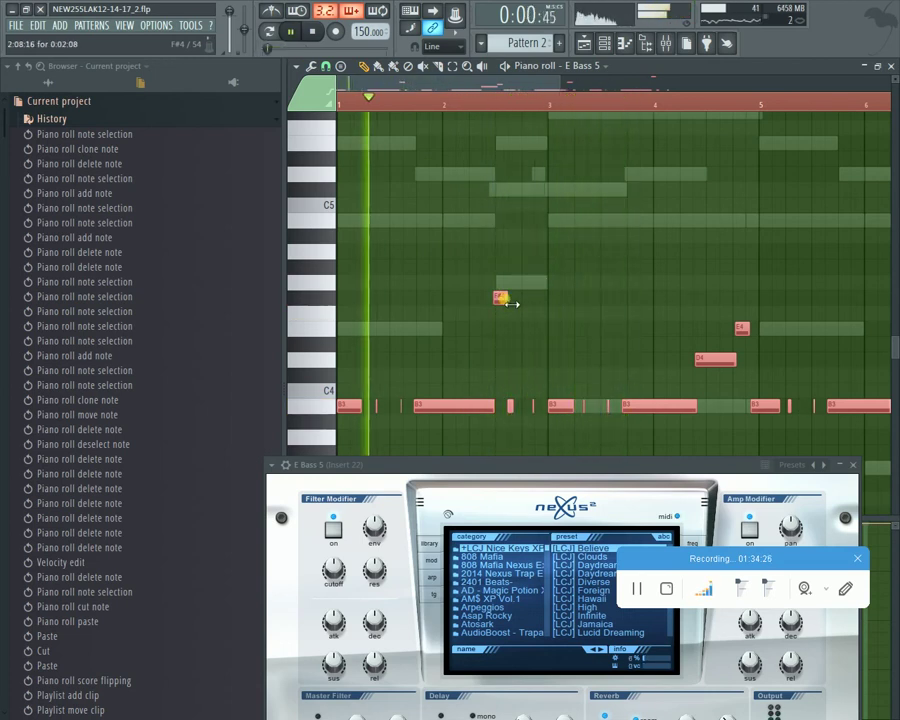
# Step: Nudge the F#4 note in bar 2 slightly later and play Pattern 2 to check it
pyautogui.click(505, 302)
pyautogui.press('space')
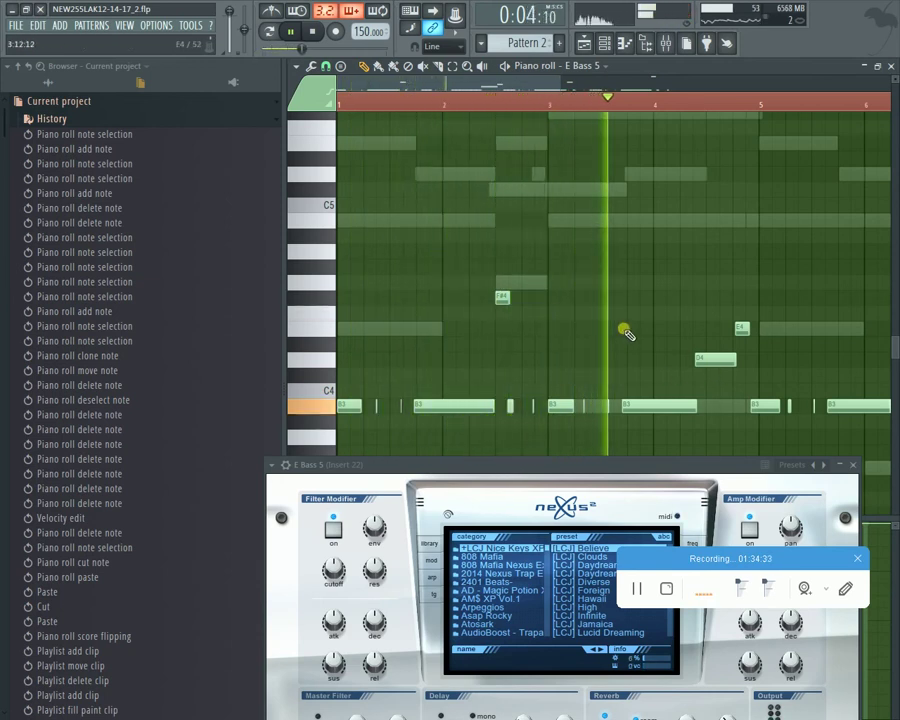
pyautogui.press('space')
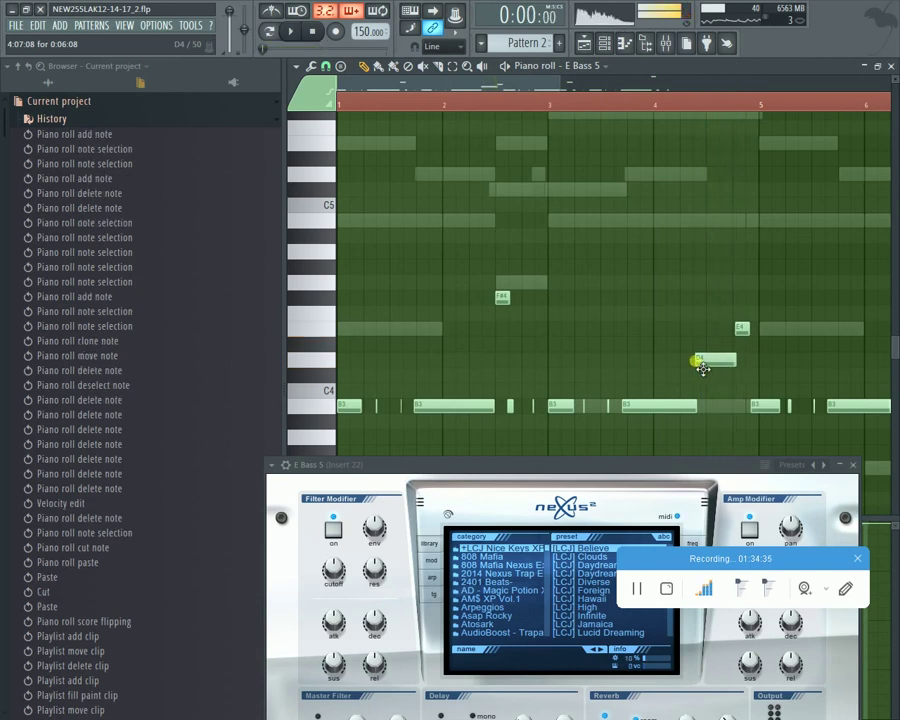
# Step: Nudge the D4 and E4 notes in bar 4 slightly earlier and replay the start of Pattern 2
pyautogui.rightClick(694, 360)
pyautogui.click(694, 360)
pyautogui.press('space')
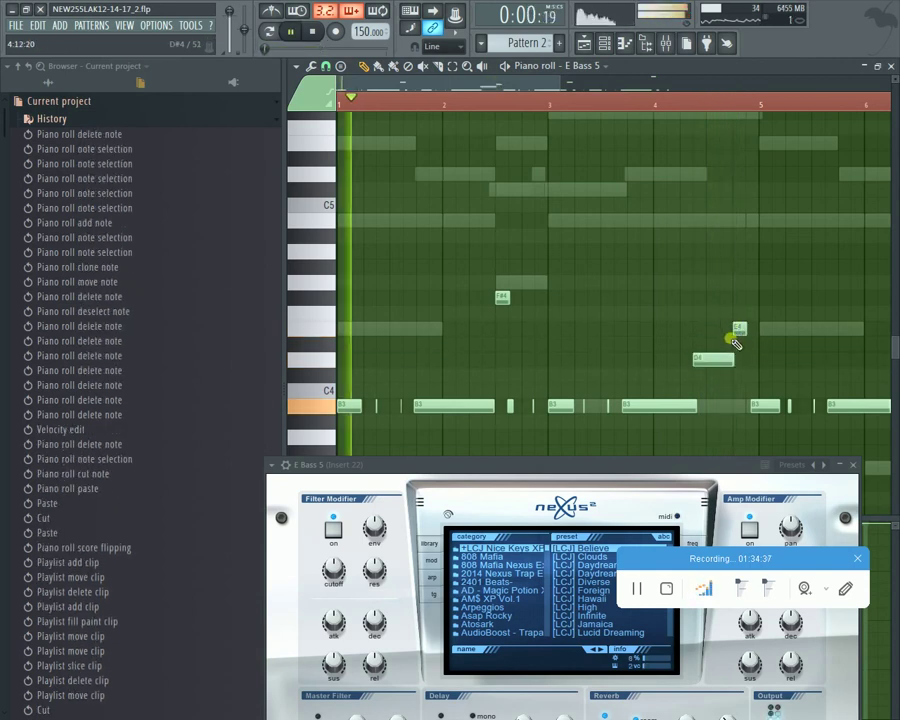
pyautogui.press('space')
pyautogui.press('space')
pyautogui.press('space')
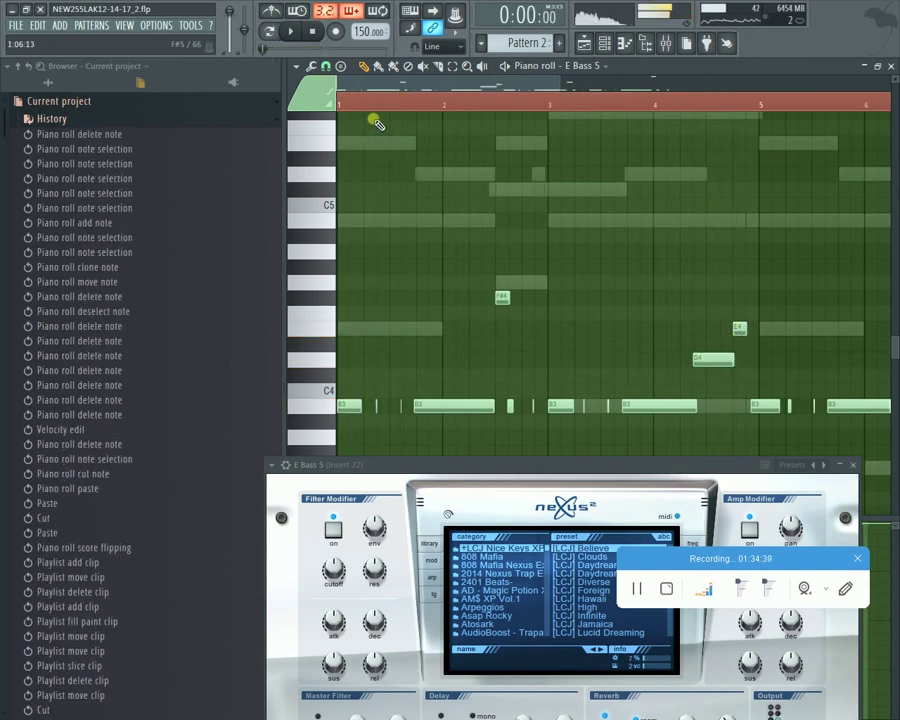
# Step: Quantize all E Bass 5 notes again, shift the second short B3 note in bar 1 half a step later, and check the playback
pyautogui.scroll(-3, 366, 343)
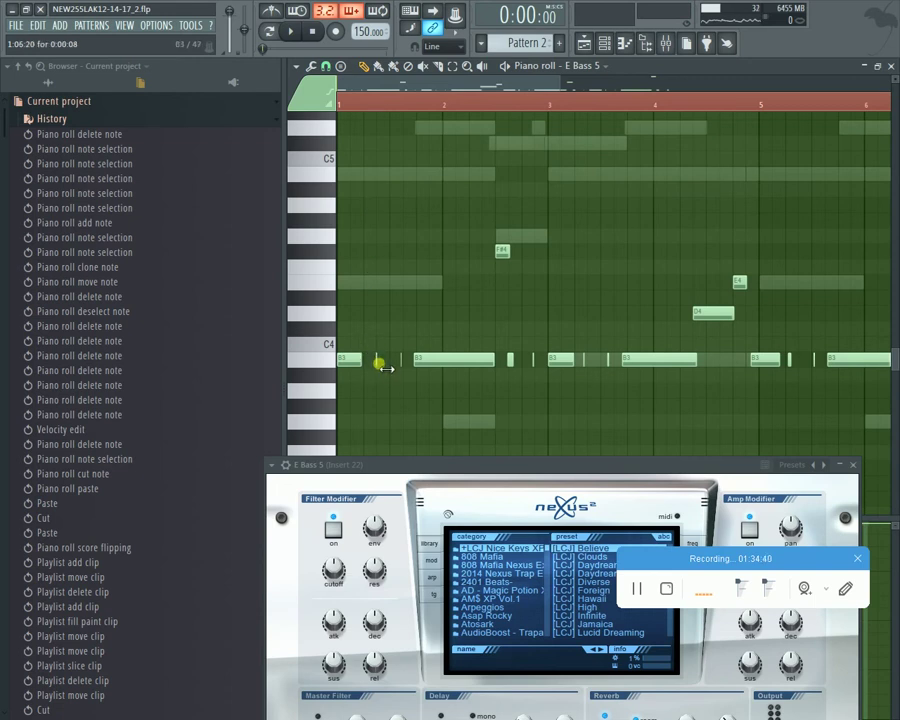
pyautogui.hotkey('ctrl', 'a')
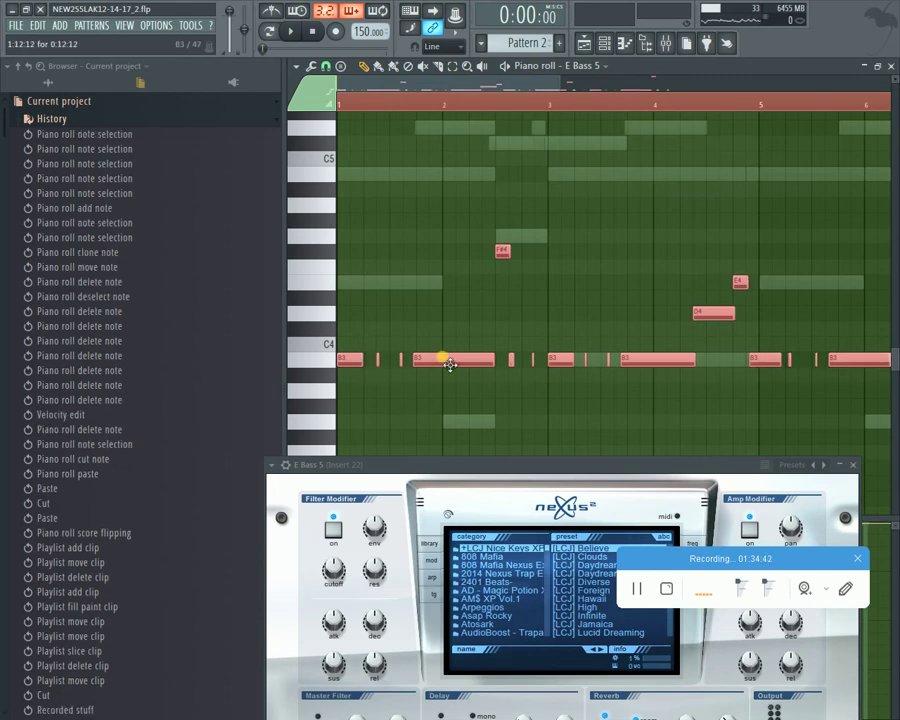
pyautogui.click(402, 342)
pyautogui.click(401, 362)
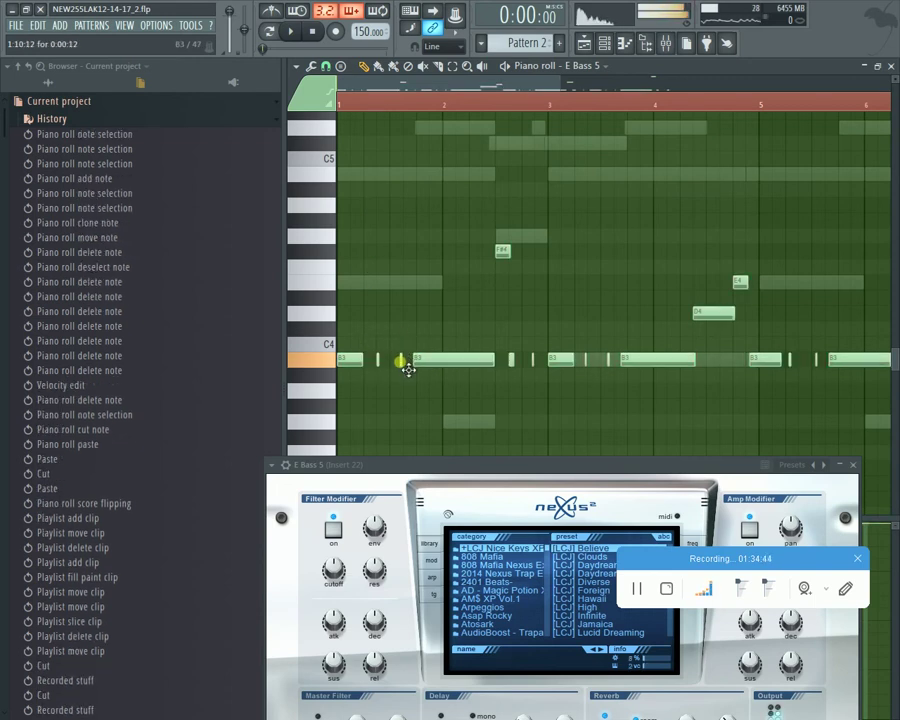
pyautogui.press('space')
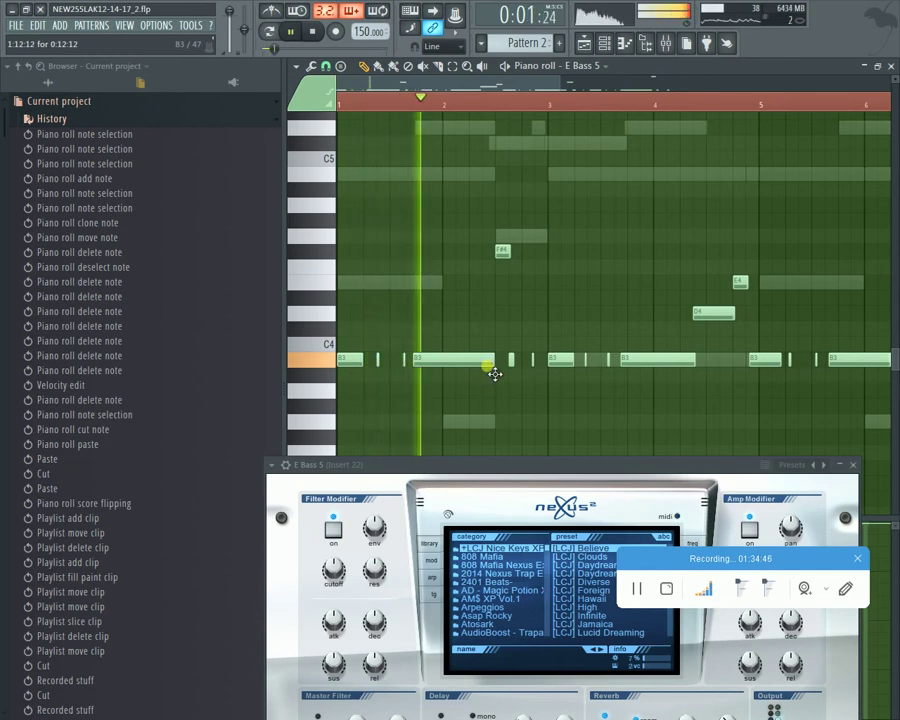
pyautogui.press('space')
pyautogui.press('space')
pyautogui.press('space')
# Step: Move the long B3 note in bar 1 half a step later to 1:13:00 and play the pattern
pyautogui.moveTo(442, 364); pyautogui.dragTo(447, 364)
pyautogui.moveTo(420, 364)
pyautogui.mouseDown()
pyautogui.moveTo(428, 364)
pyautogui.moveTo(419, 364)
pyautogui.mouseUp()
pyautogui.click(438, 364)
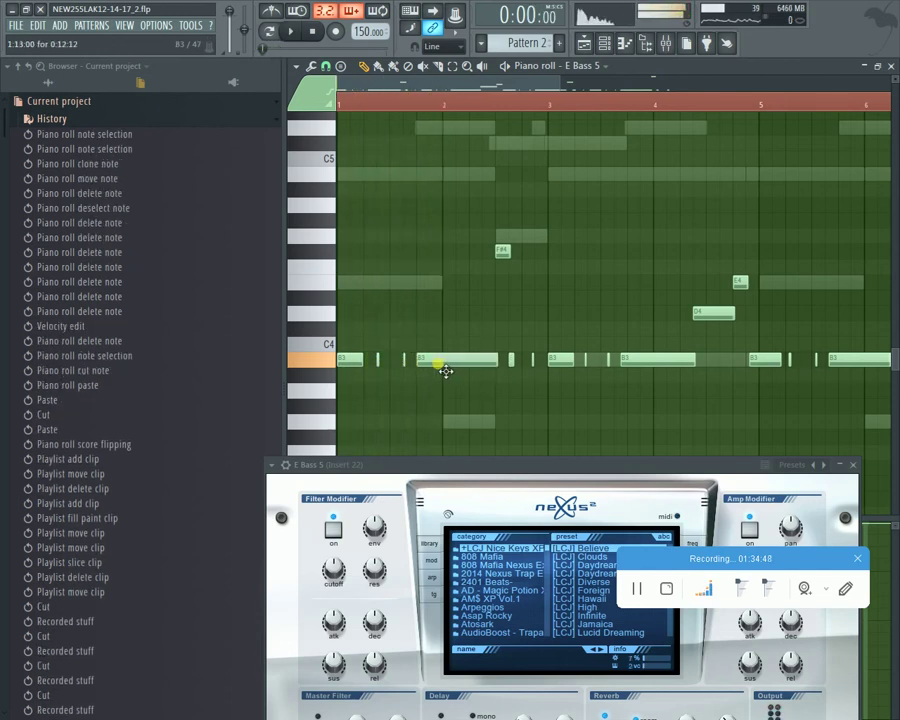
pyautogui.press('space')
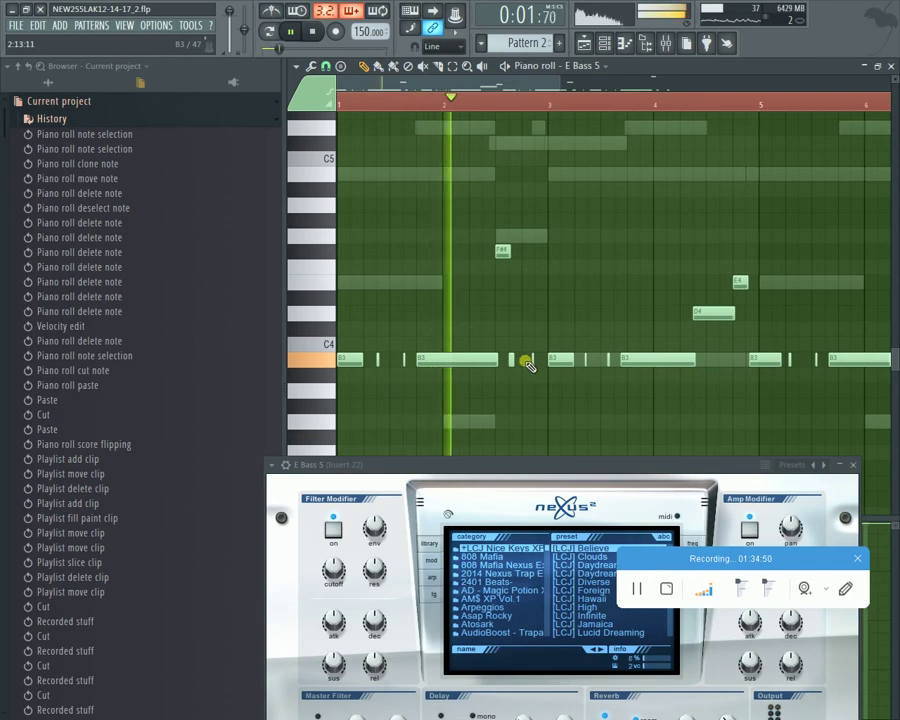
pyautogui.press('space')
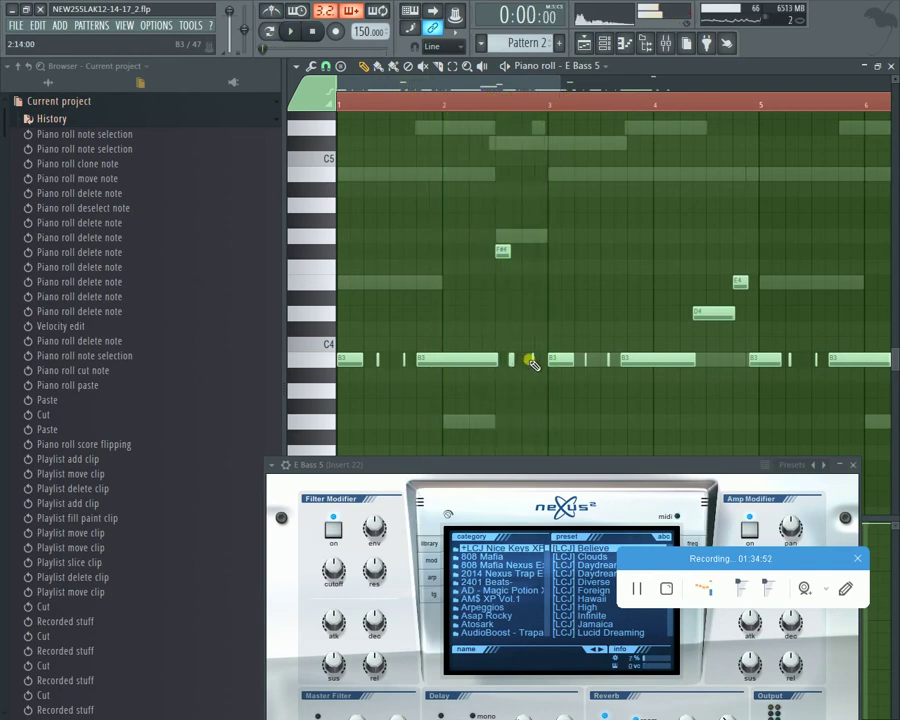
# Step: Shift the short B3 before bar 3 and the last three B3 notes of bar 3 slightly later, checking the timing by playback
pyautogui.moveTo(534, 360); pyautogui.dragTo(538, 362)
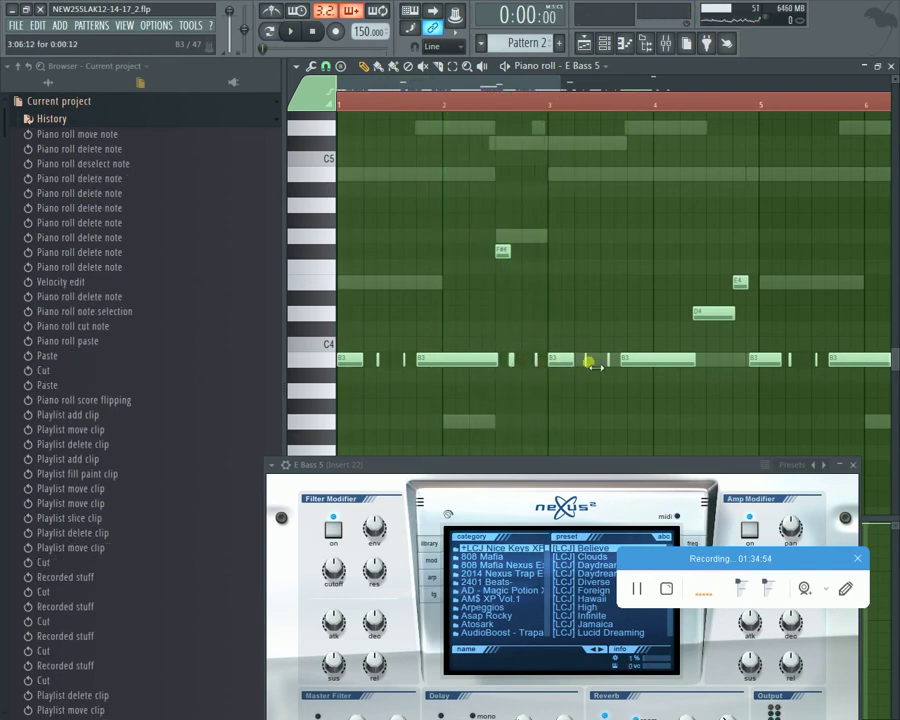
pyautogui.moveTo(594, 372); pyautogui.dragTo(672, 367)
pyautogui.press('space')
pyautogui.press('space')
pyautogui.press('space')
pyautogui.press('space')
pyautogui.press('space')
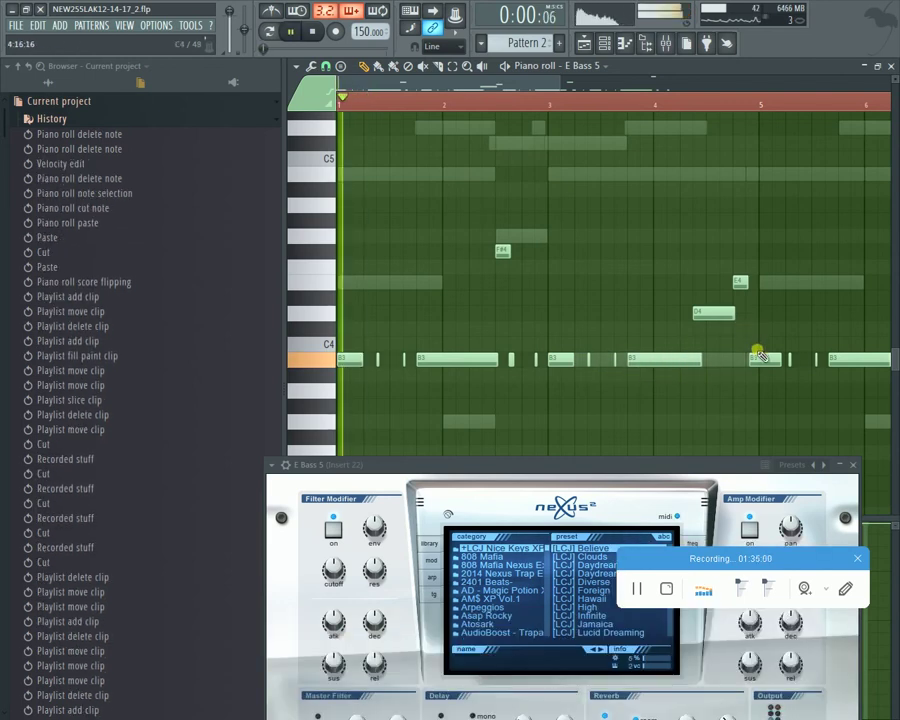
pyautogui.press('space')
# Step: Shift the B3 note at the end of bar 4 half a step earlier and play Pattern 2
pyautogui.click(770, 366)
pyautogui.rightClick(760, 365)
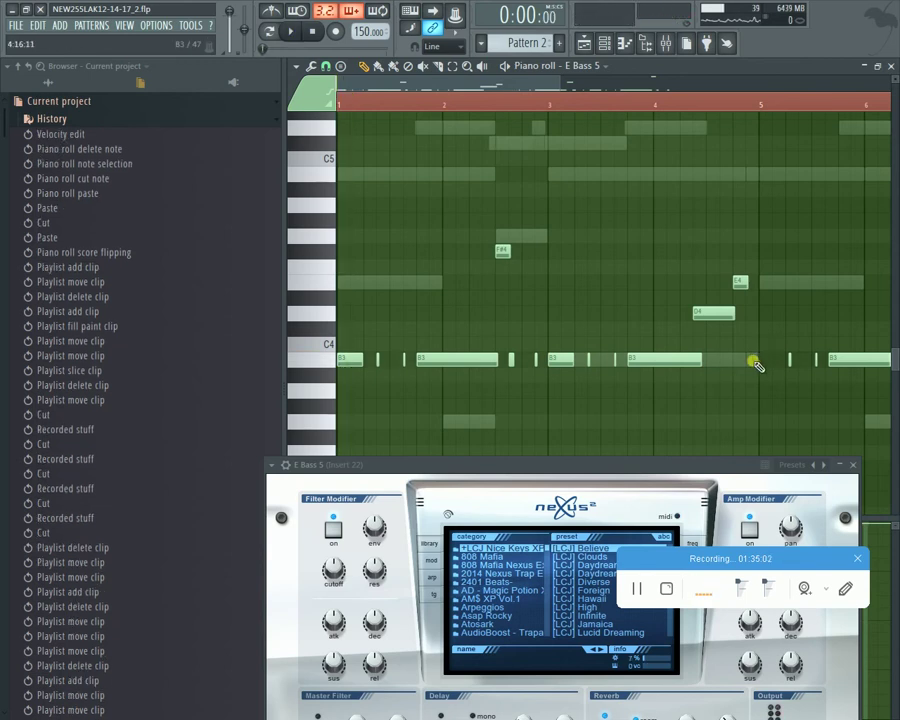
pyautogui.click(749, 362)
pyautogui.moveTo(754, 366); pyautogui.dragTo(761, 368)
pyautogui.press('space')
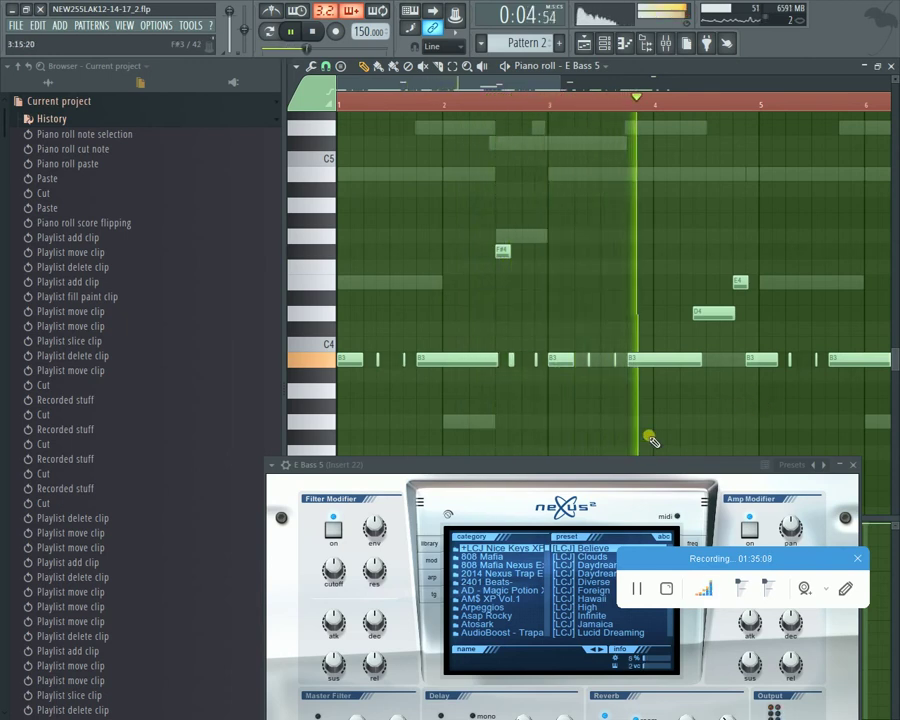
pyautogui.press('space')
pyautogui.press('space')
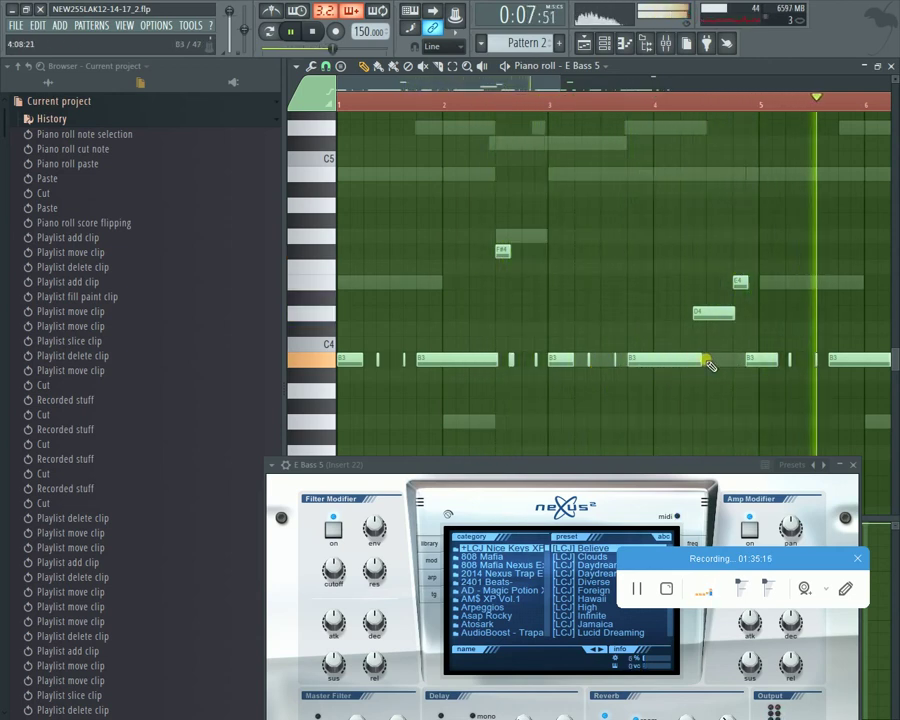
# Step: Move the D4 note in bar 4 two steps later and the B3 note beside it to the start of bar 5, checking by playback
pyautogui.moveTo(707, 315); pyautogui.dragTo(732, 320)
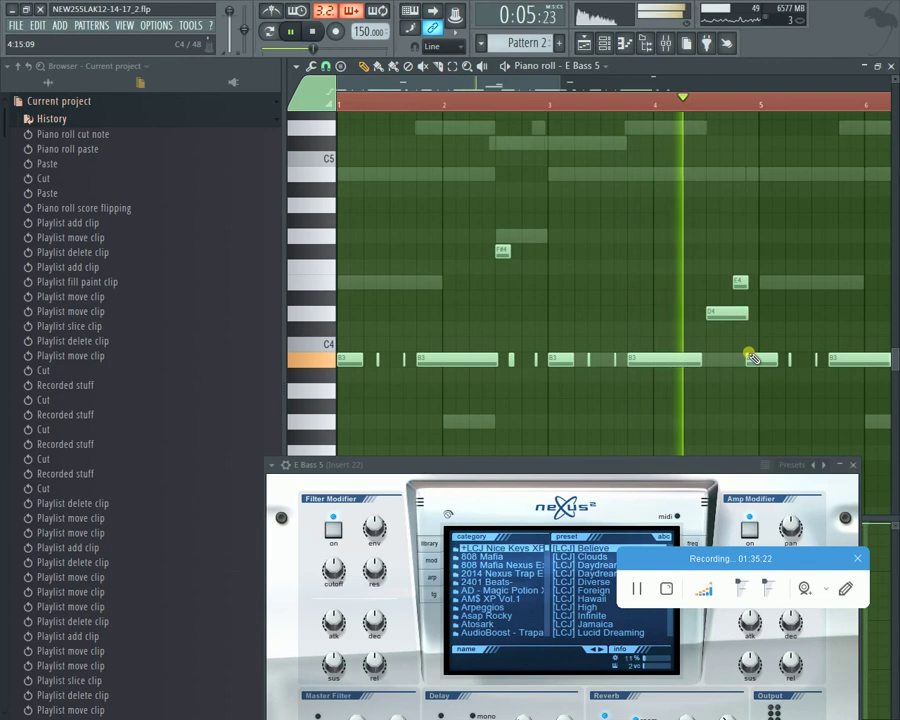
pyautogui.press('space')
pyautogui.press('space')
pyautogui.moveTo(759, 366); pyautogui.dragTo(775, 362)
pyautogui.press('space')
pyautogui.press('space')
pyautogui.press('space')
# Step: Delete the E Bass 5 notes in bars 5 to 8 and duplicate bars 1 to 4 into their place
pyautogui.scroll(-1, 748, 108)
pyautogui.scroll(-2, 748, 108)
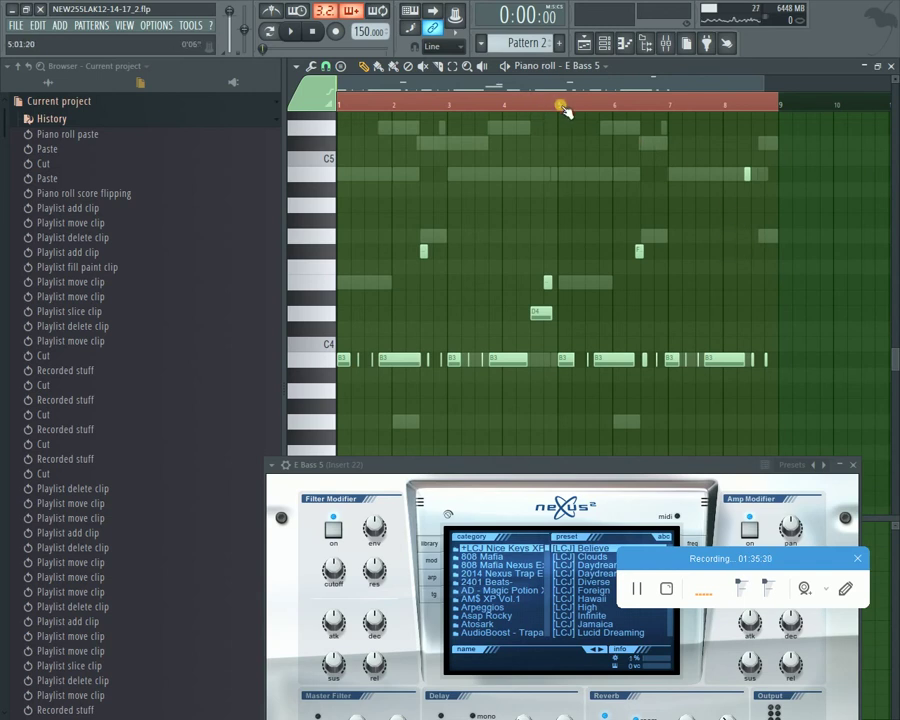
pyautogui.moveTo(563, 110); pyautogui.dragTo(786, 120)
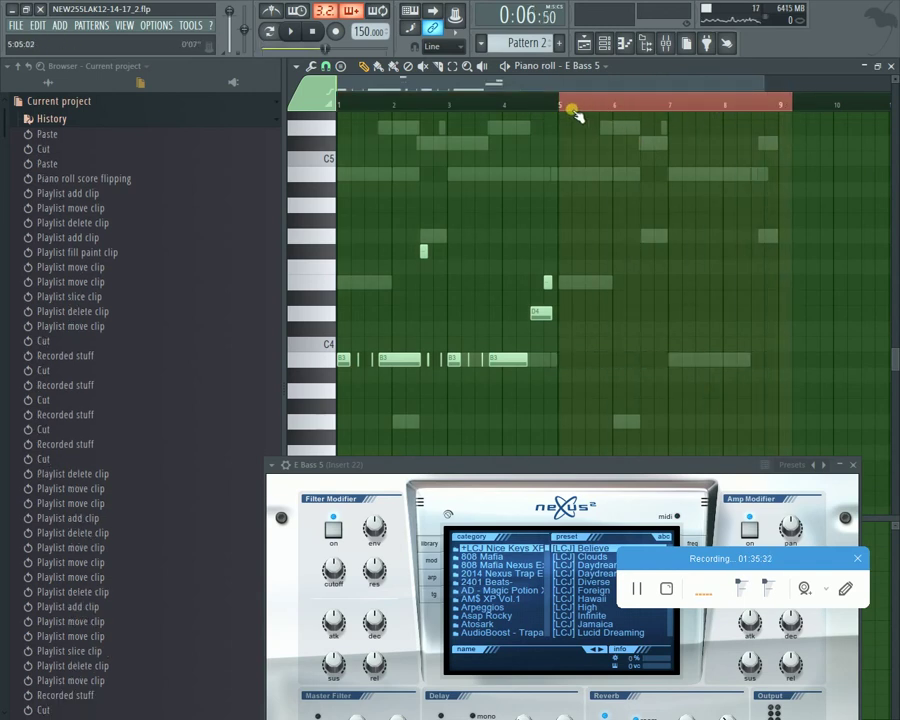
pyautogui.moveTo(562, 108); pyautogui.dragTo(3, 165)
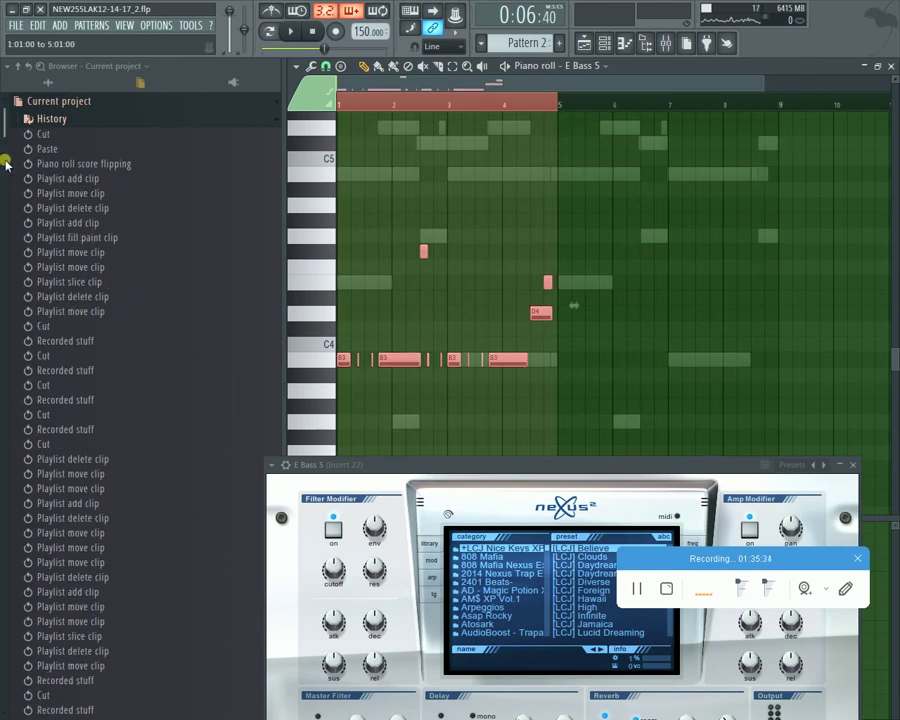
pyautogui.hotkey('ctrl', 'b')
pyautogui.press('space')
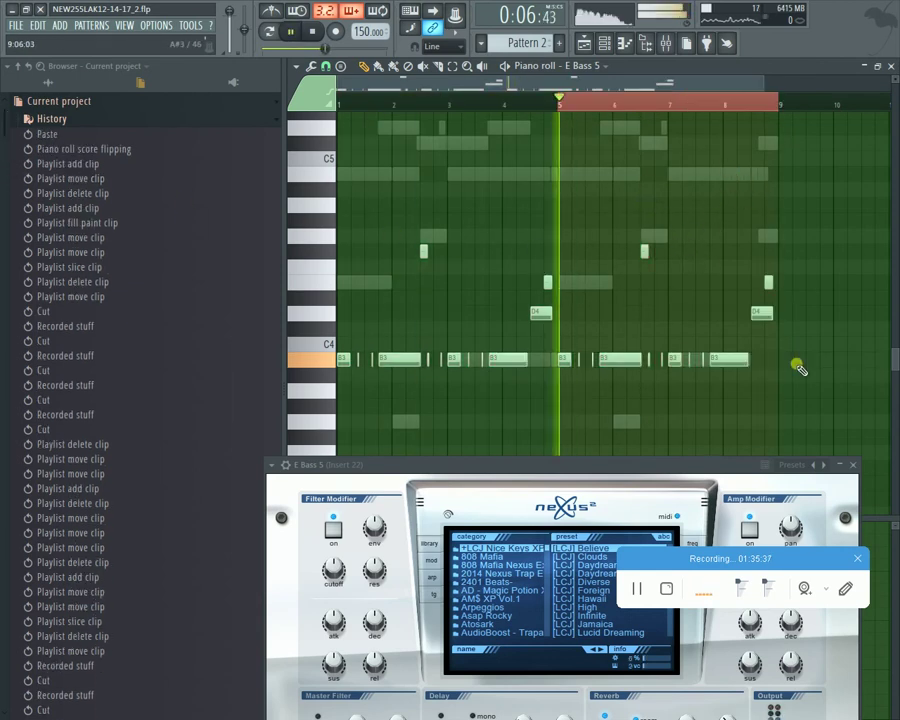
pyautogui.press('space')
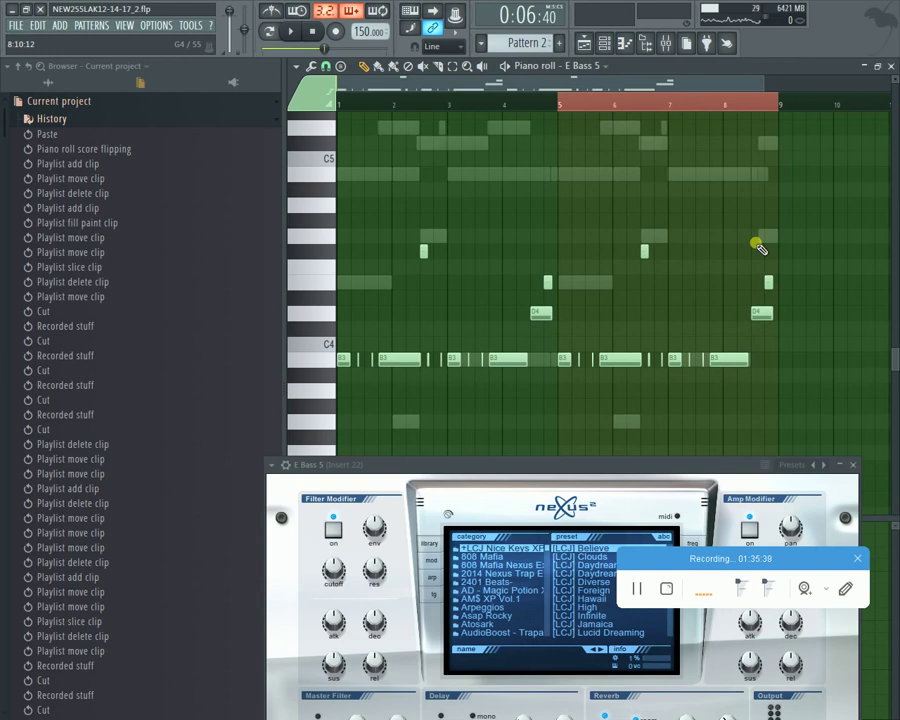
# Step: Undo the replacement of bars 5 to 8 to view the original notes, and restore the duplicated bars
pyautogui.hotkey('ctrl', 'alt', 'z')
pyautogui.hotkey('ctrl', 'alt', 'z')
pyautogui.hotkey('ctrl', 'alt', 'z')
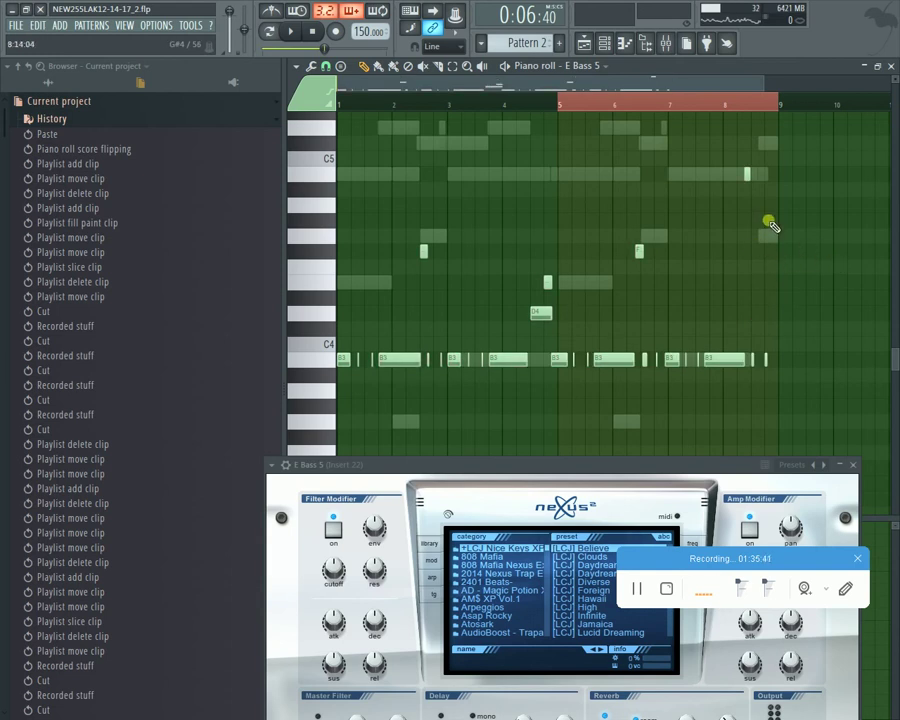
pyautogui.hotkey('ctrl', 'b')
# Step: Raise the D4 note near the end of bar 8 to B4, keeping its timing
pyautogui.scroll(1, 802, 265)
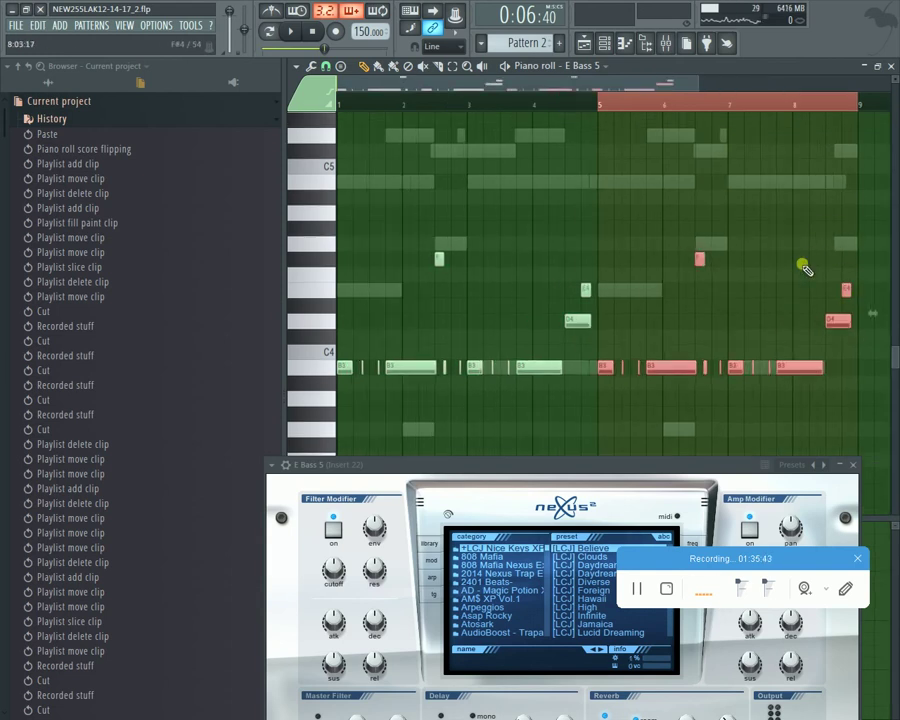
pyautogui.click(834, 267)
pyautogui.moveTo(836, 320); pyautogui.dragTo(836, 181)
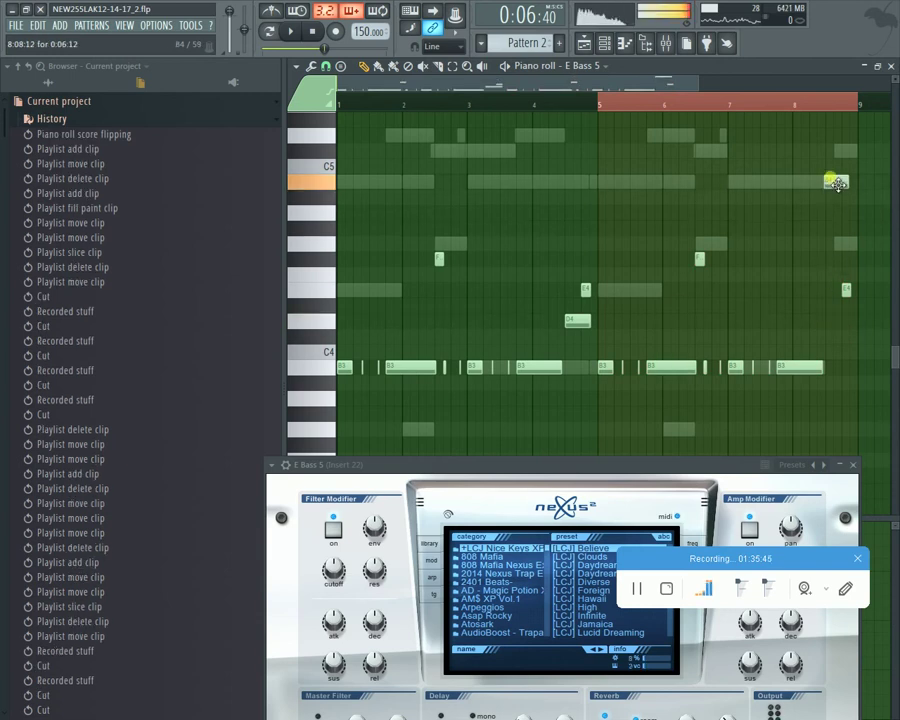
pyautogui.press('space')
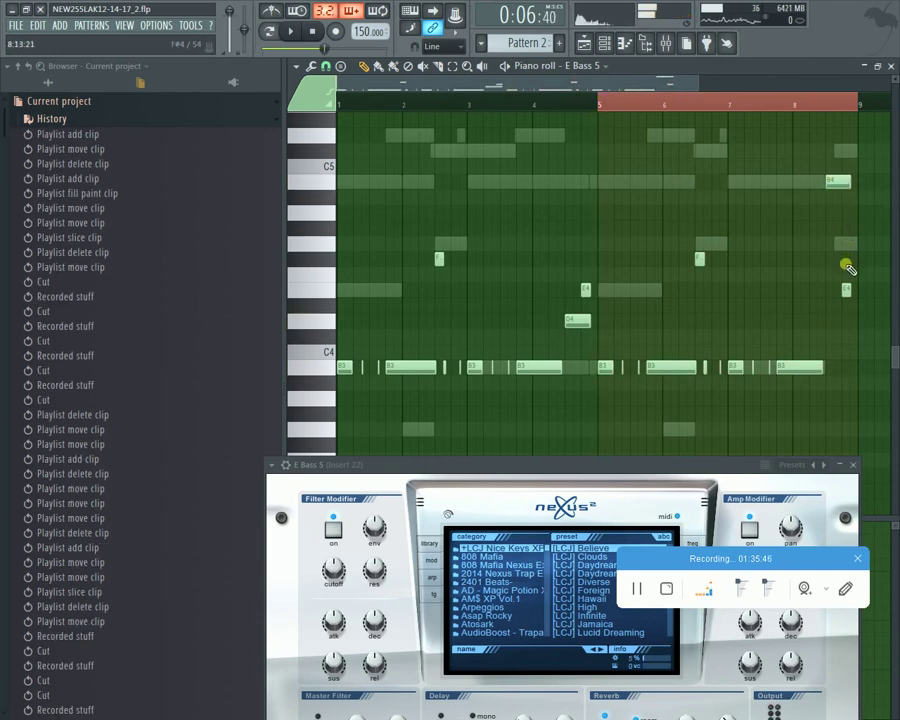
# Step: Try deleting the final E4 note in bar 8 while reworking the ending of the bass line
pyautogui.rightClick(846, 289)
pyautogui.press('space')
pyautogui.moveTo(842, 171); pyautogui.dragTo(842, 228)
pyautogui.moveTo(805, 167); pyautogui.dragTo(796, 195)
pyautogui.rightClick(803, 185)
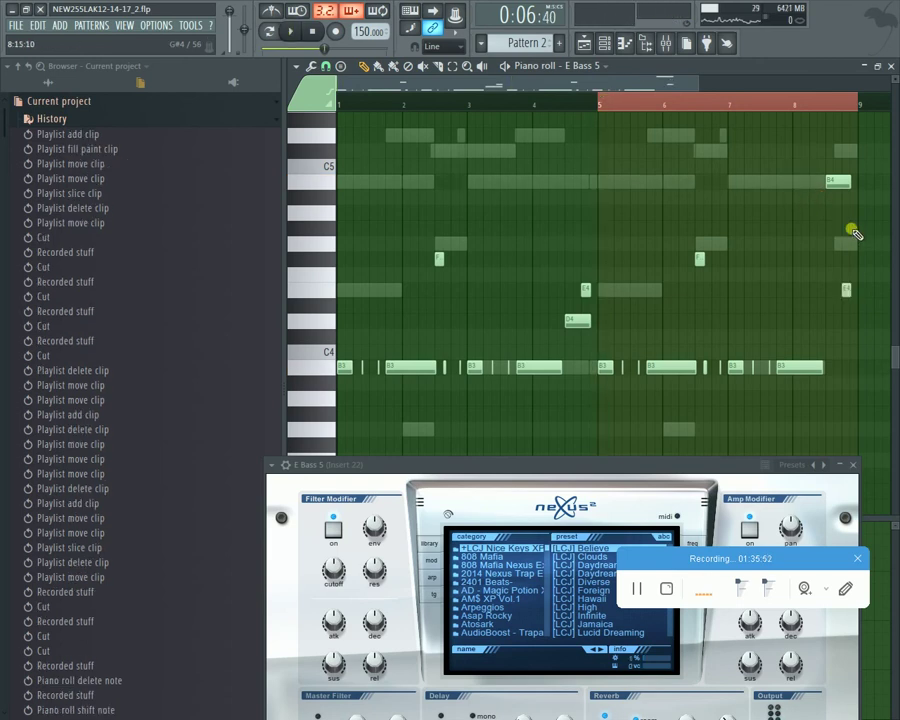
# Step: Try extending all E Bass 5 notes across bars 1 to 8 with quick legato and listen to the result
pyautogui.press('space')
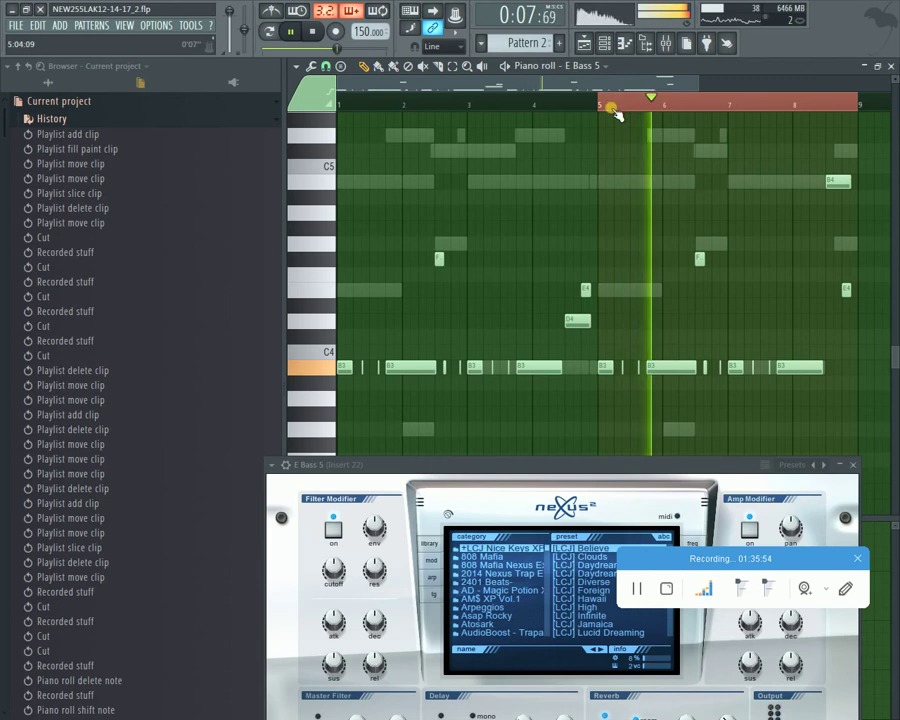
pyautogui.moveTo(612, 106); pyautogui.dragTo(4, 198)
pyautogui.hotkey('ctrl', 'a')
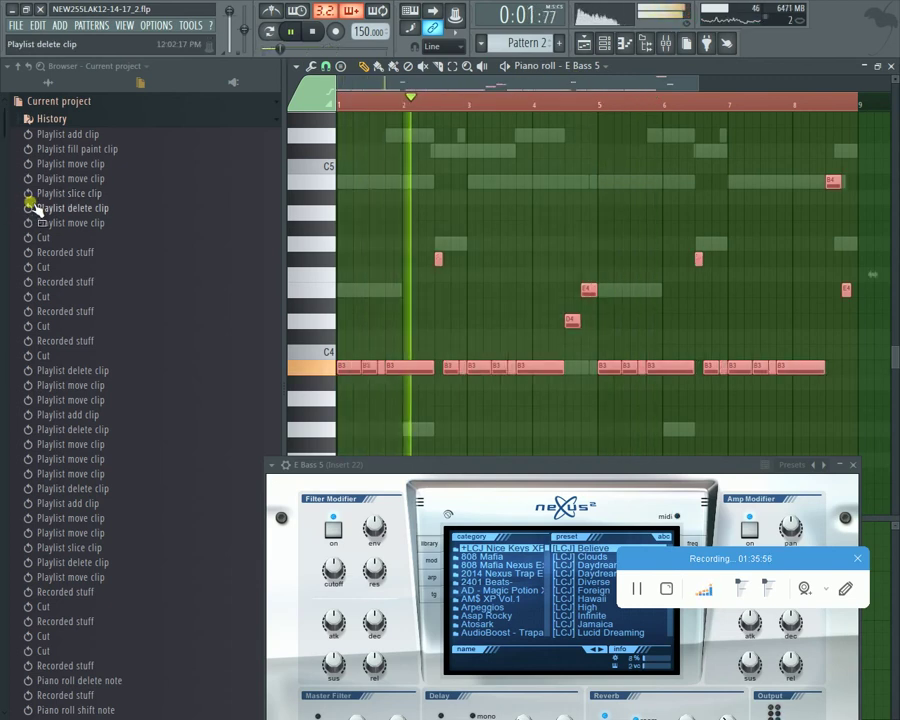
pyautogui.click(60, 206)
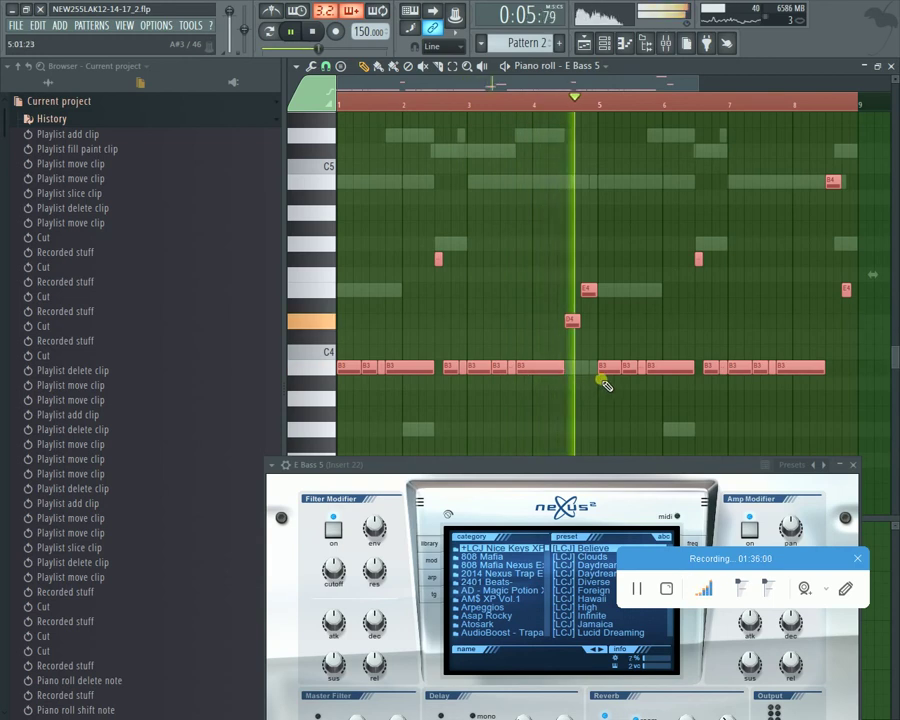
pyautogui.click(623, 402)
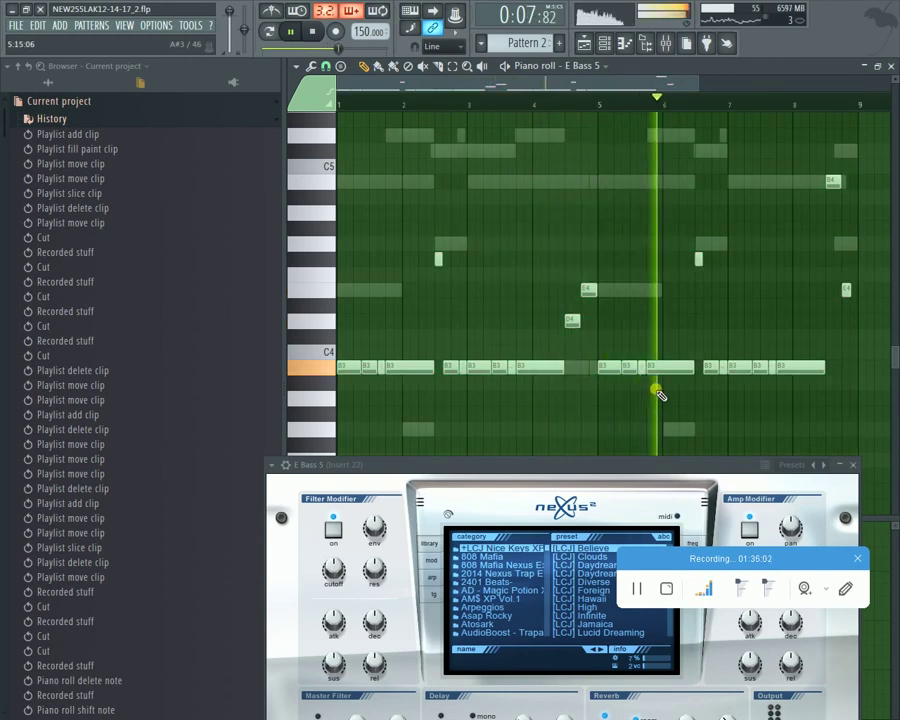
pyautogui.click(314, 32)
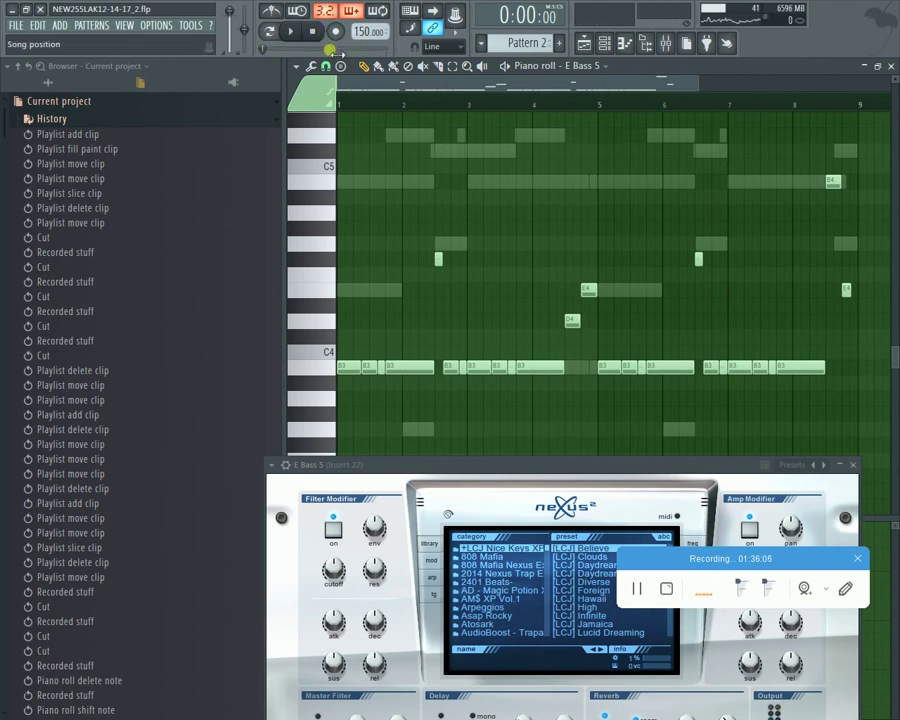
# Step: Try discarding the lengths of all E Bass 5 notes, listen to Pattern 2, and undo the length changes including the legato
pyautogui.hotkey('shift', 'd')
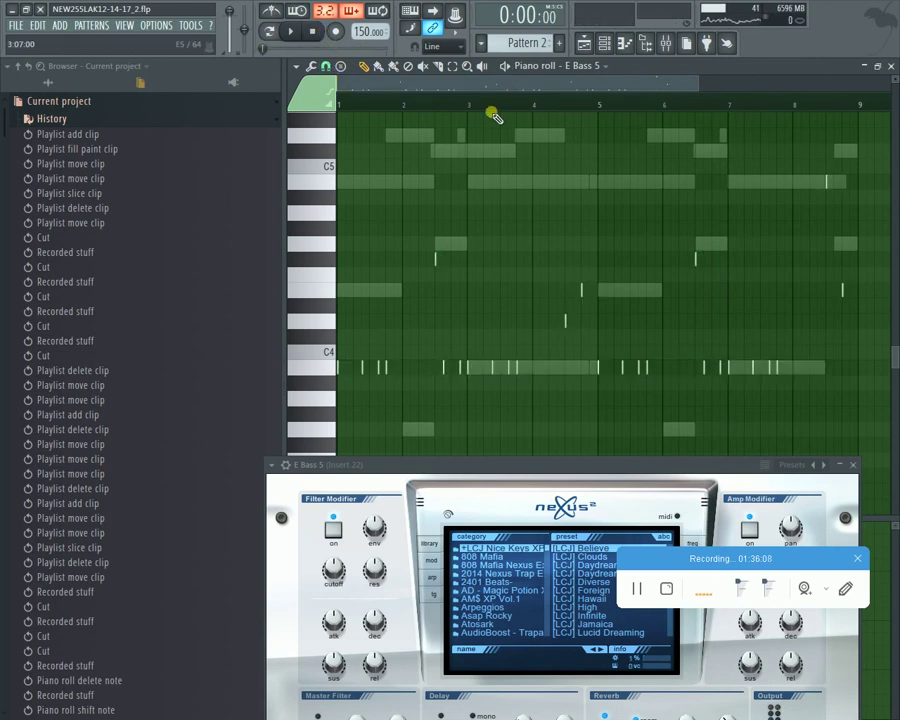
pyautogui.hotkey('ctrl', 'a')
pyautogui.press('space')
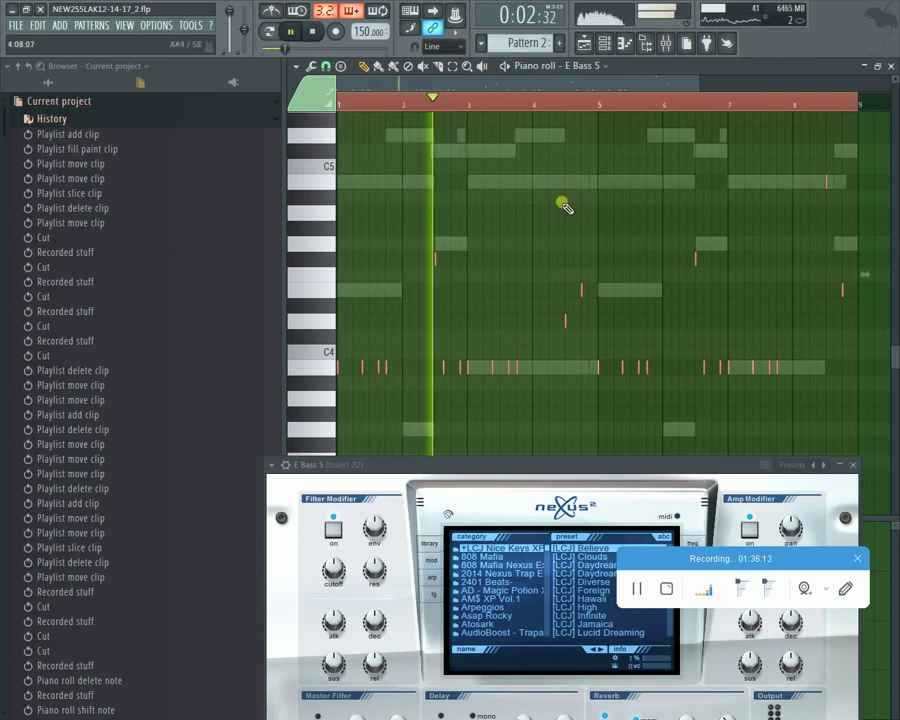
pyautogui.hotkey('ctrl', 'alt', 'z')
pyautogui.hotkey('ctrl', 'alt', 'z')
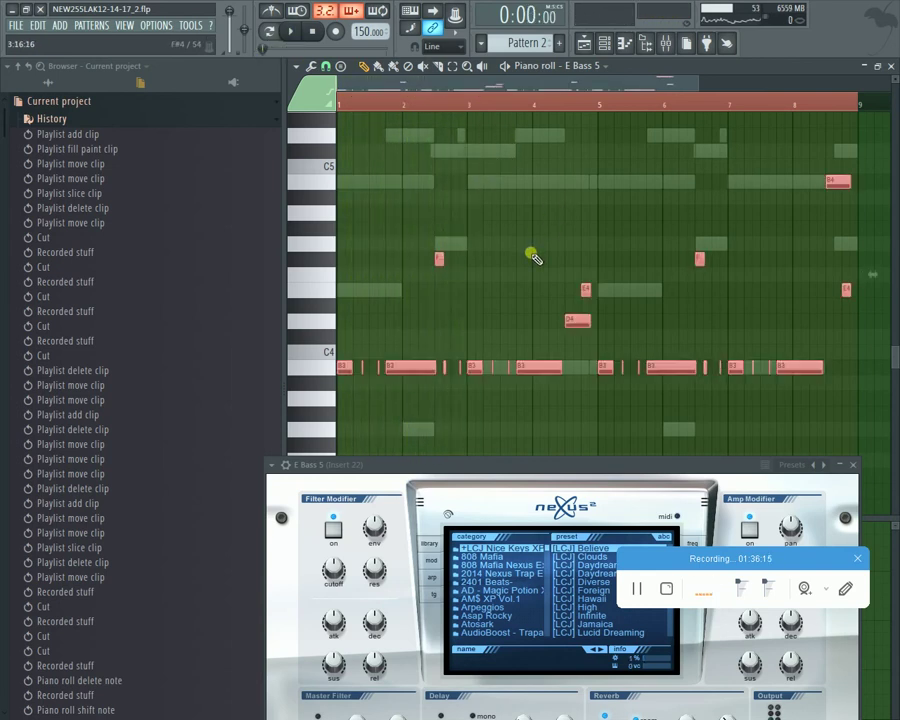
# Step: Set the piano roll snap to 1/6 step, quick-quantize all E Bass 5 notes, and close the Nexus window
pyautogui.hotkey('ctrl', 'alt', 'z')
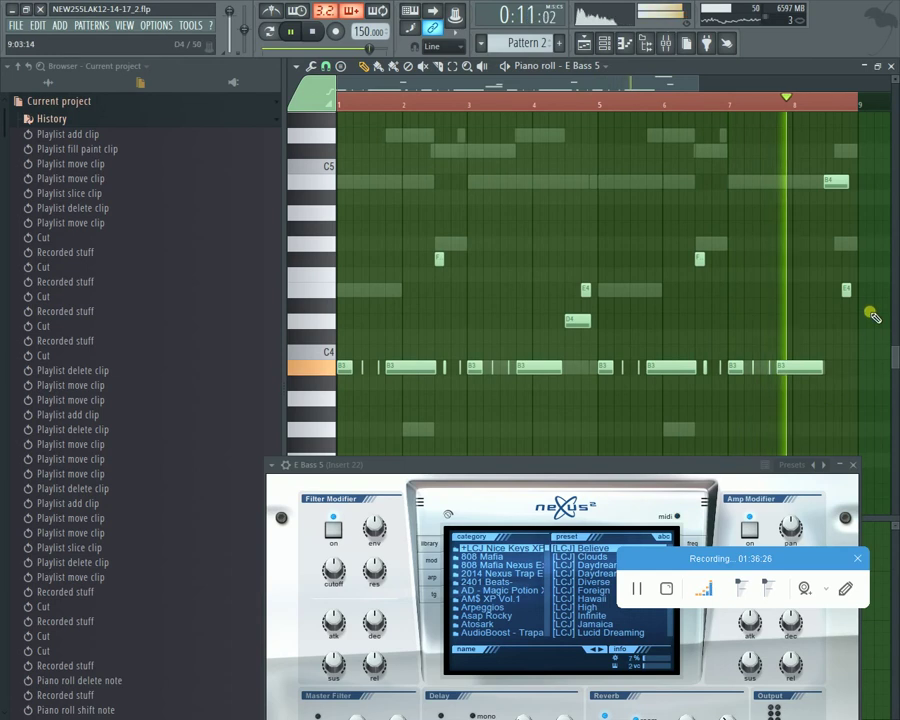
pyautogui.press('space')
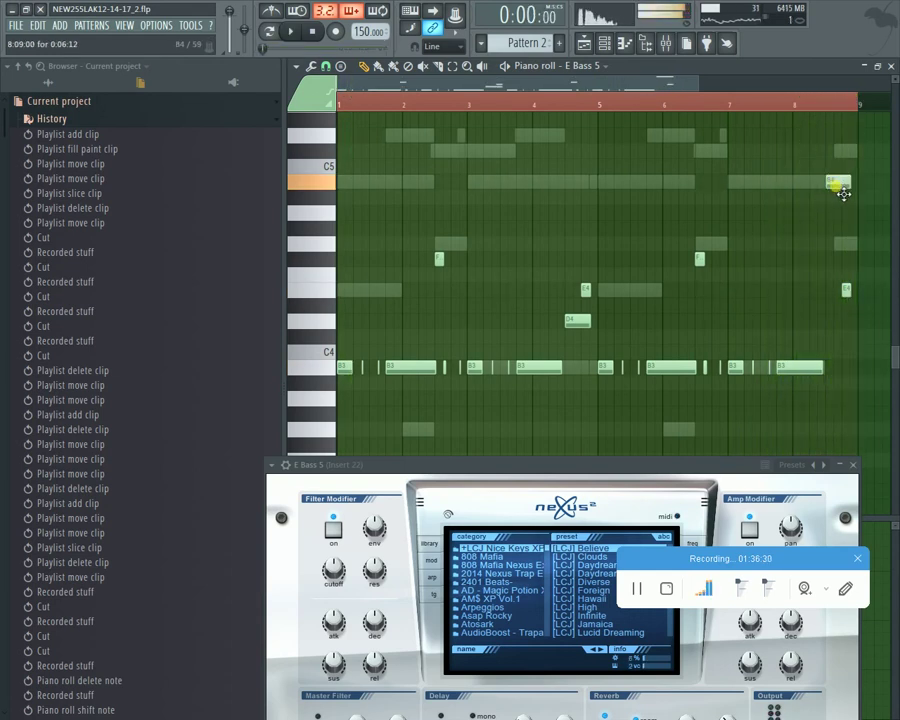
pyautogui.click(325, 67)
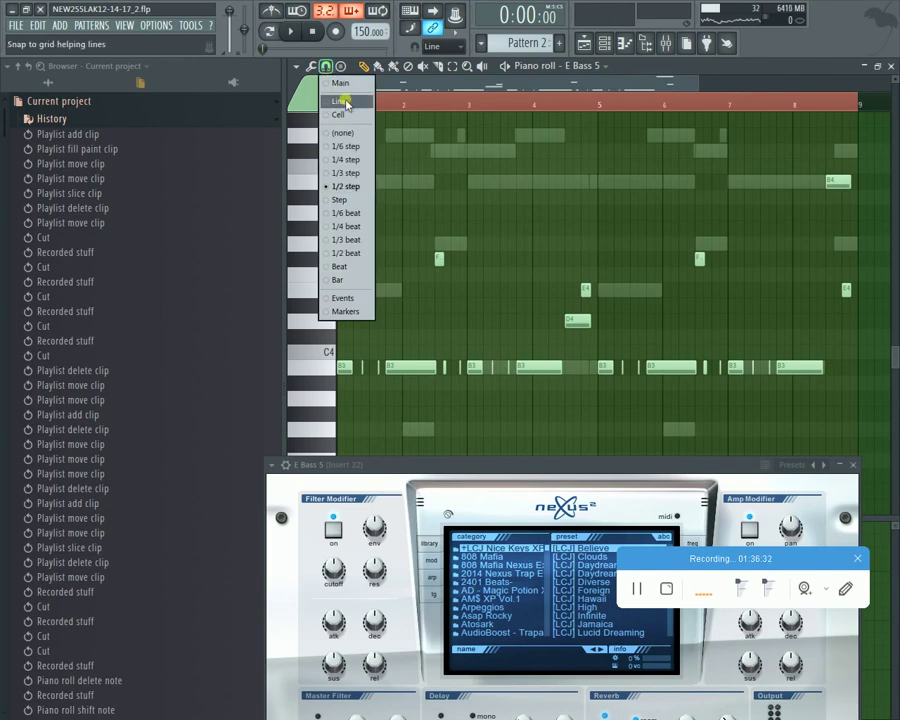
pyautogui.click(347, 147)
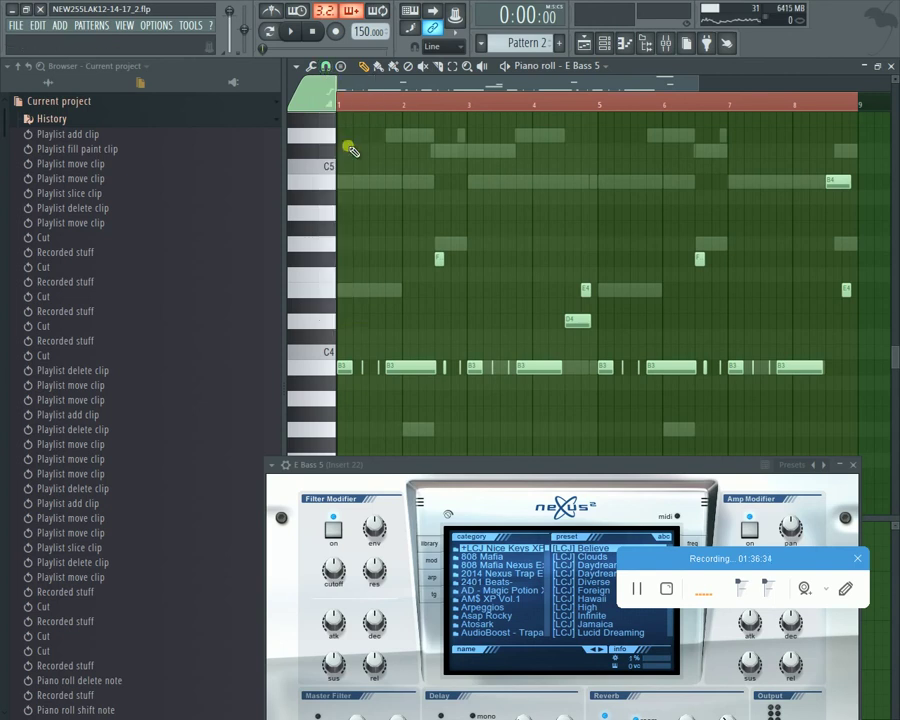
pyautogui.hotkey('ctrl', 'a')
pyautogui.hotkey('ctrl', 'q')
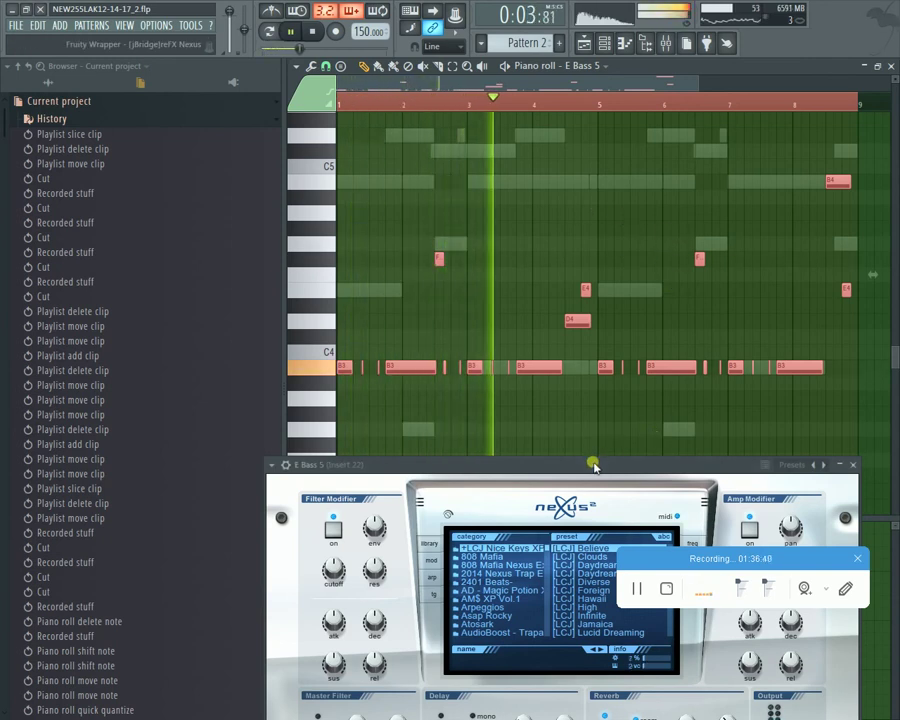
pyautogui.moveTo(590, 464); pyautogui.dragTo(584, 214)
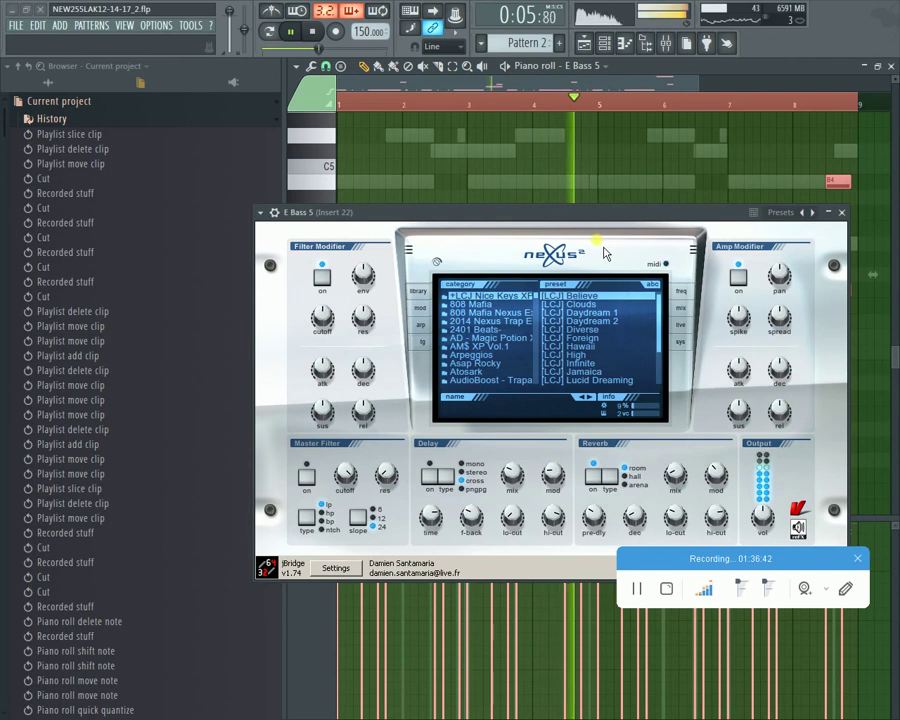
pyautogui.click(841, 213)
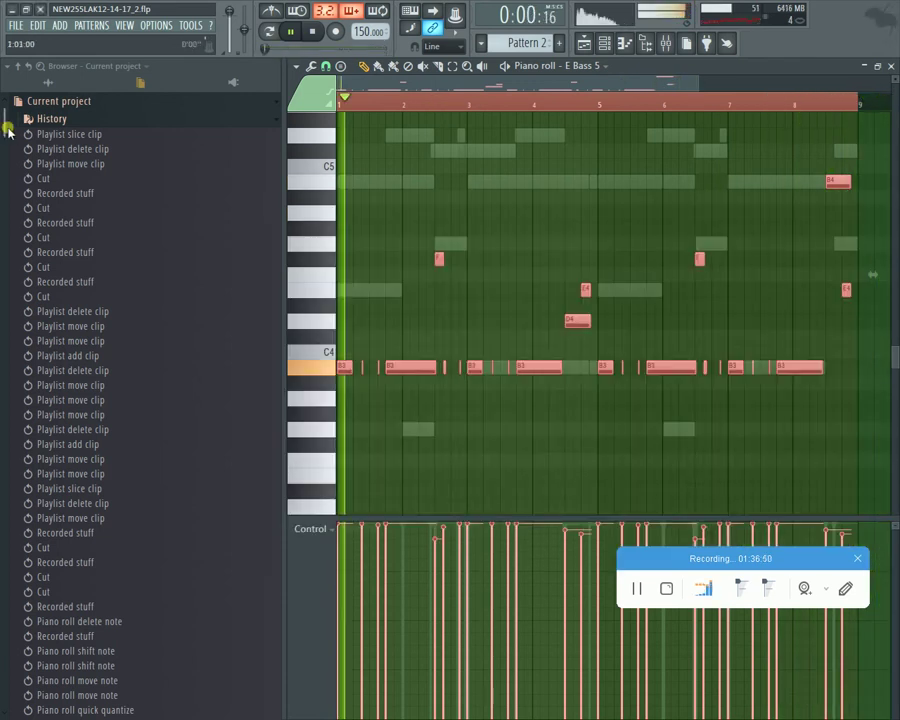
# Step: Shorten the B4 note at 8:09:00 and try a short B3 in place of the final E4
pyautogui.moveTo(843, 182)
pyautogui.mouseDown()
pyautogui.moveTo(853, 298)
pyautogui.moveTo(856, 189)
pyautogui.moveTo(836, 193)
pyautogui.mouseUp()
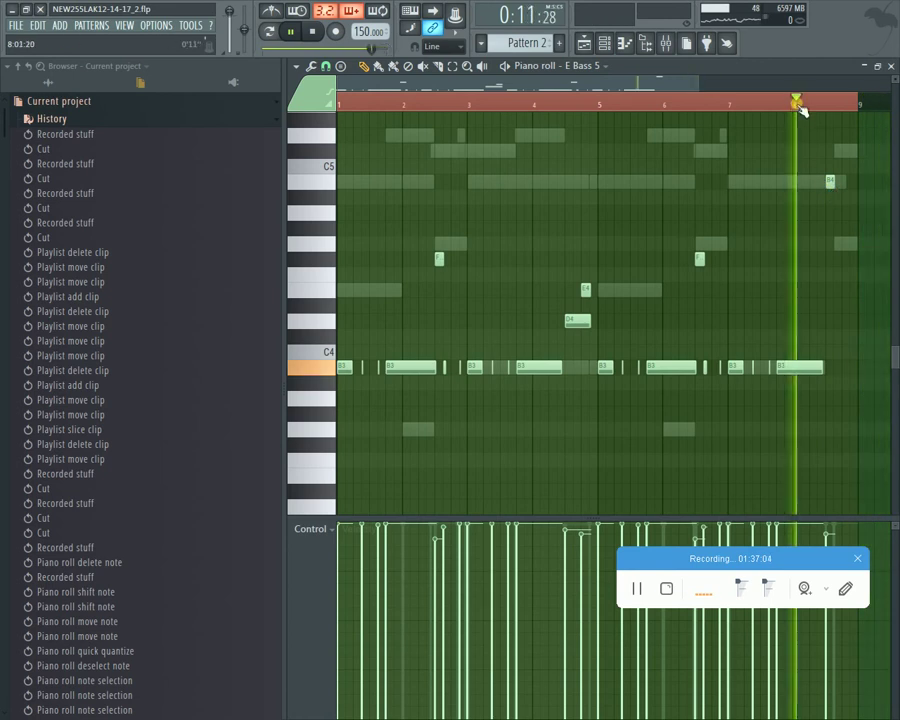
pyautogui.click(840, 367)
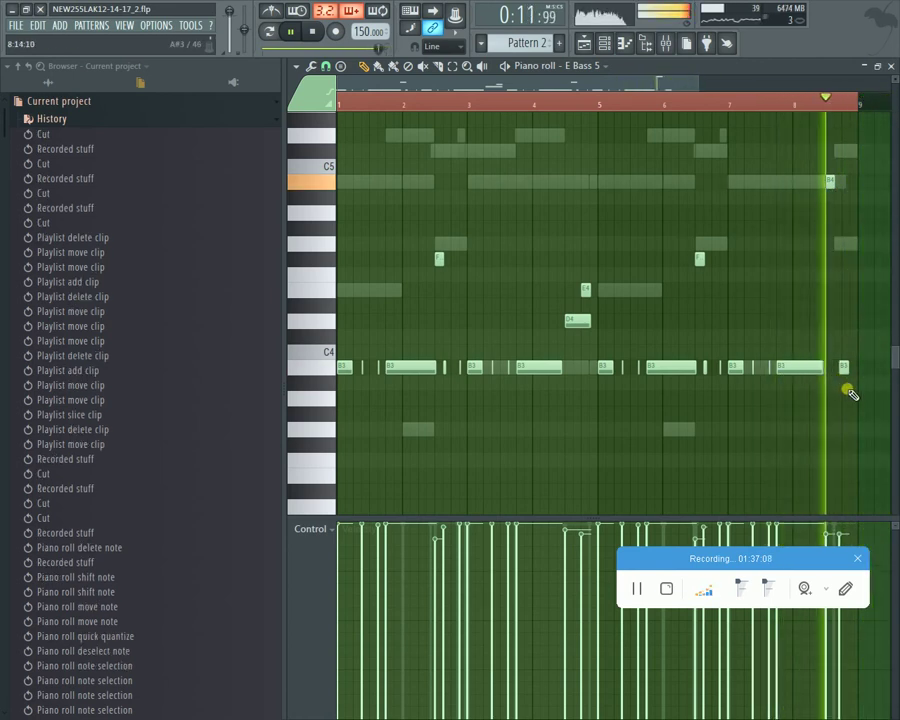
pyautogui.moveTo(843, 367); pyautogui.dragTo(847, 368)
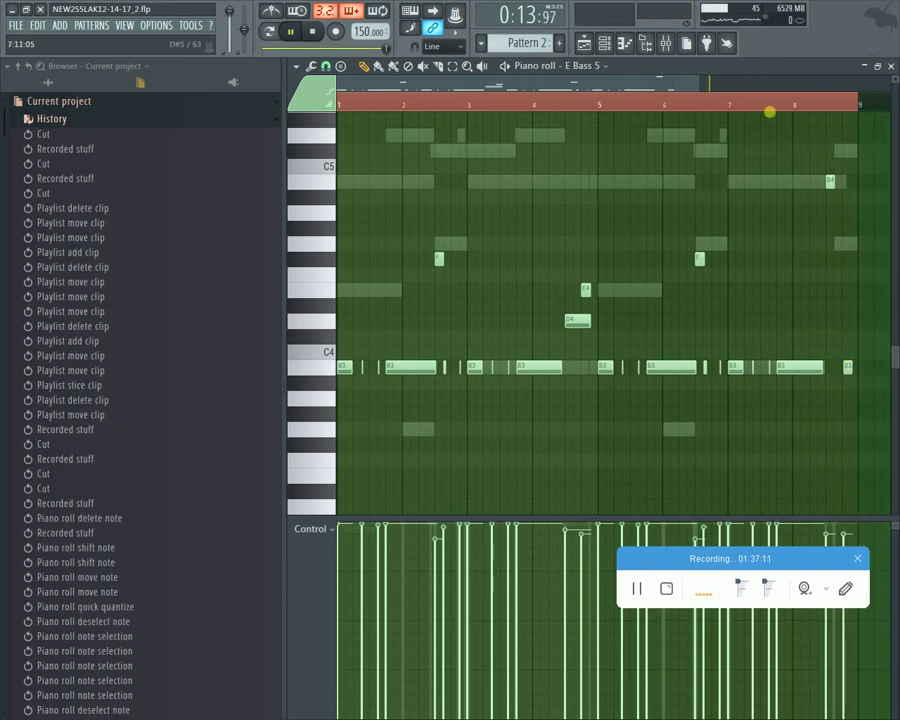
pyautogui.rightClick(844, 369)
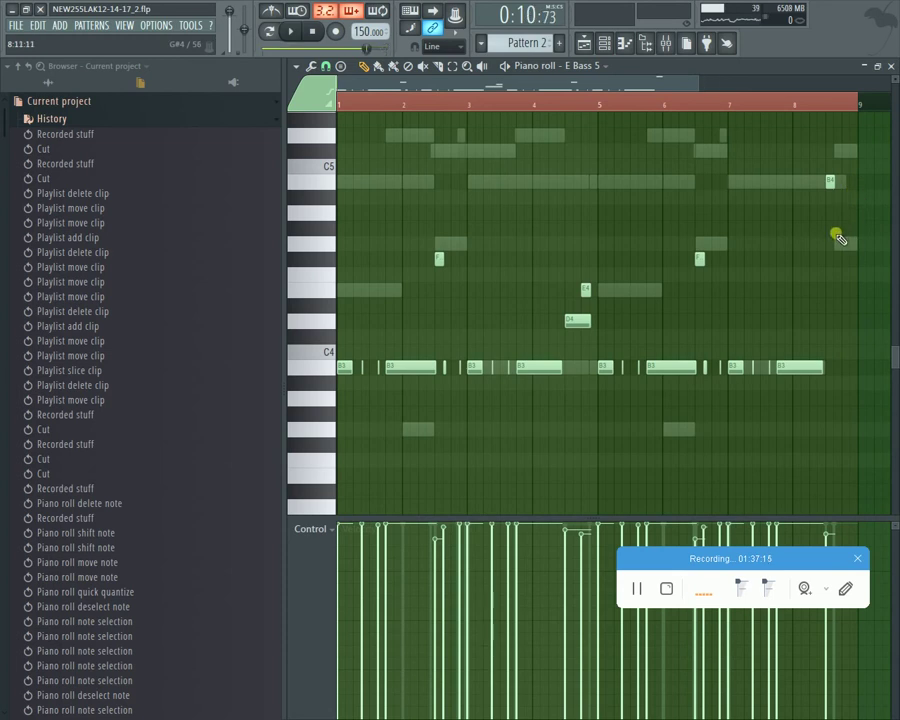
# Step: Set the snap to 1/3 step and place a B3 note lasting 0:02:12 at 8:13:00
pyautogui.click(840, 242)
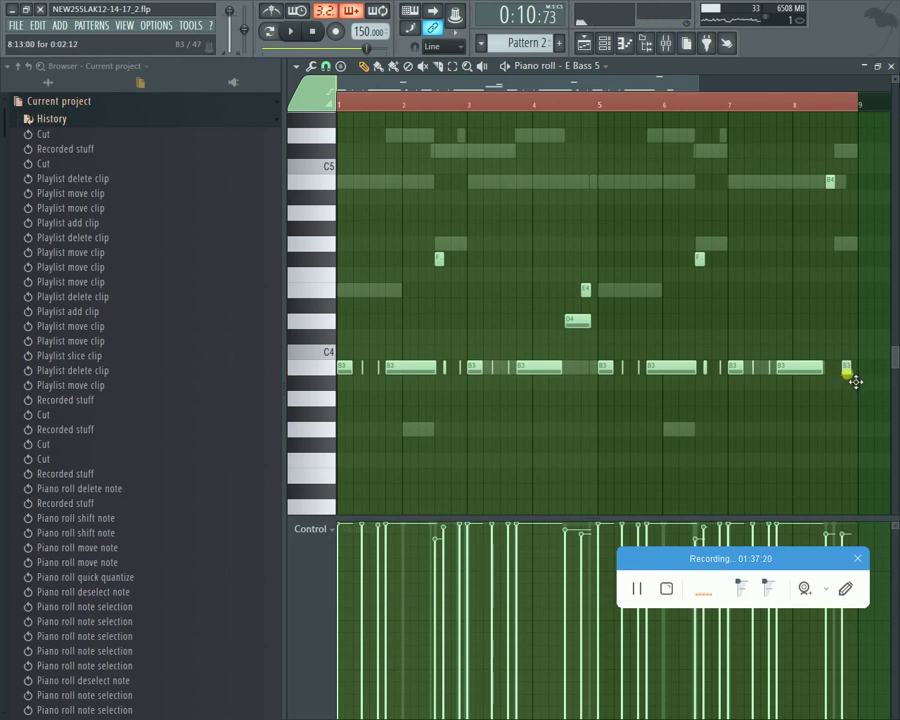
pyautogui.click(311, 66)
pyautogui.click(328, 67)
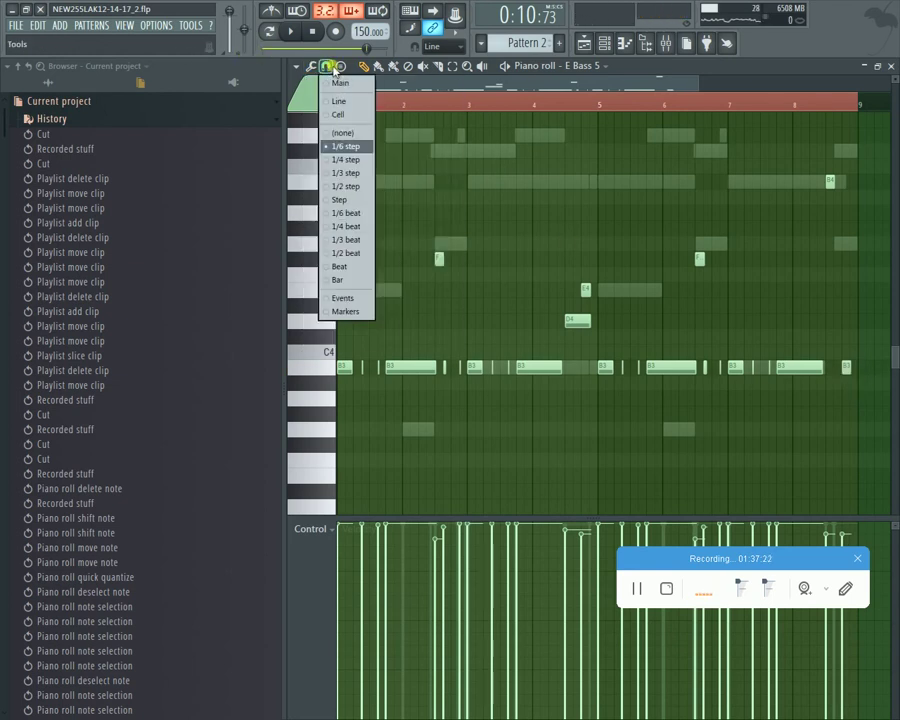
pyautogui.click(344, 175)
pyautogui.rightClick(847, 373)
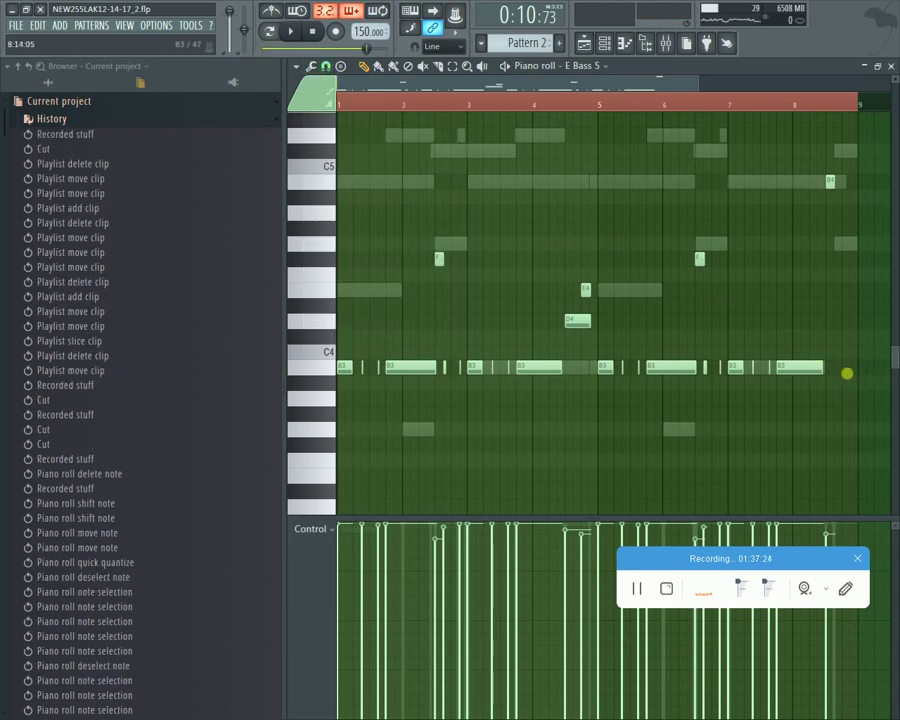
pyautogui.click(847, 374)
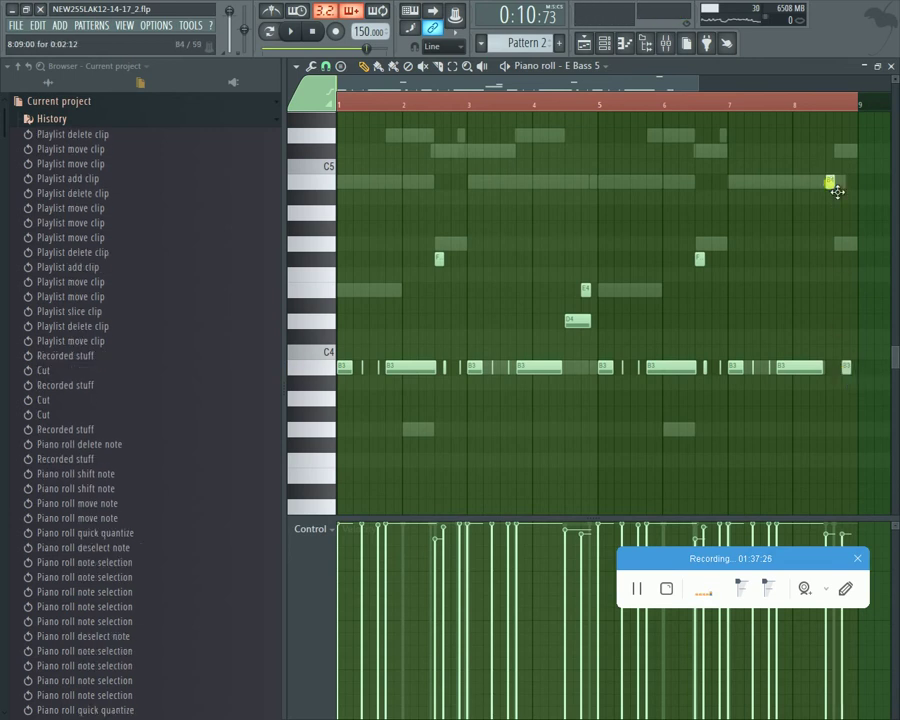
# Step: Listen to the ending of Pattern 2 and replace the B4 note at 8:09:00 with one lasting 0:08:00
pyautogui.moveTo(837, 191); pyautogui.dragTo(843, 192)
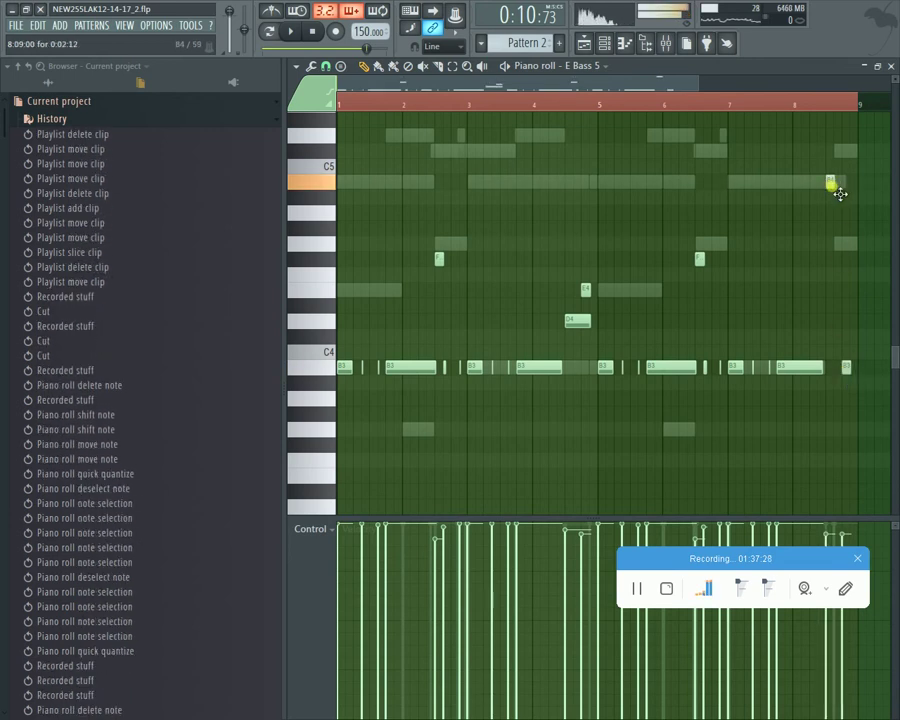
pyautogui.press('space')
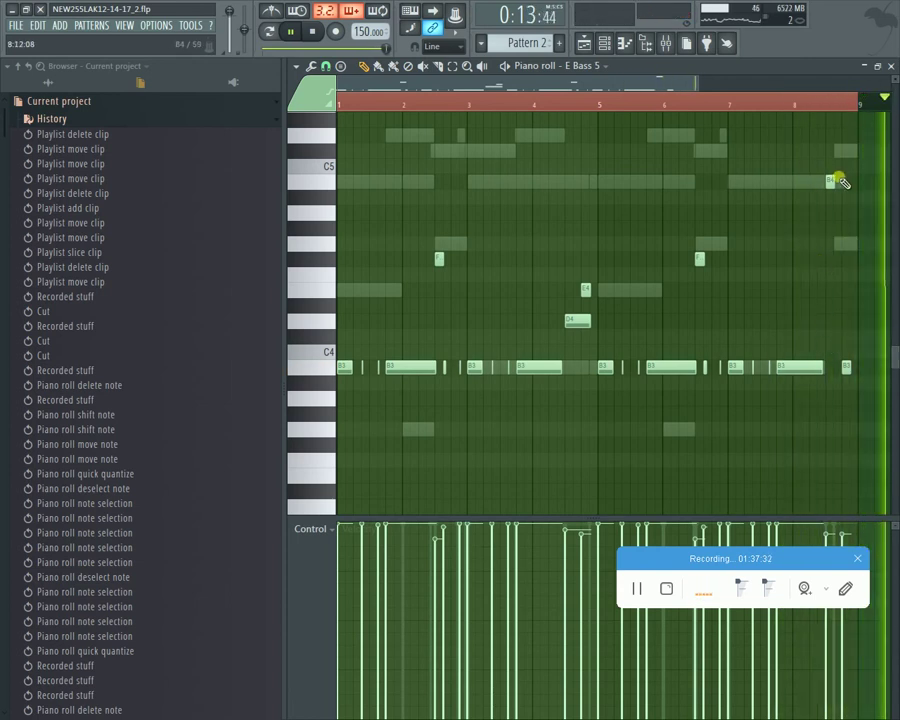
pyautogui.press('space')
pyautogui.scroll(-3, 893, 103)
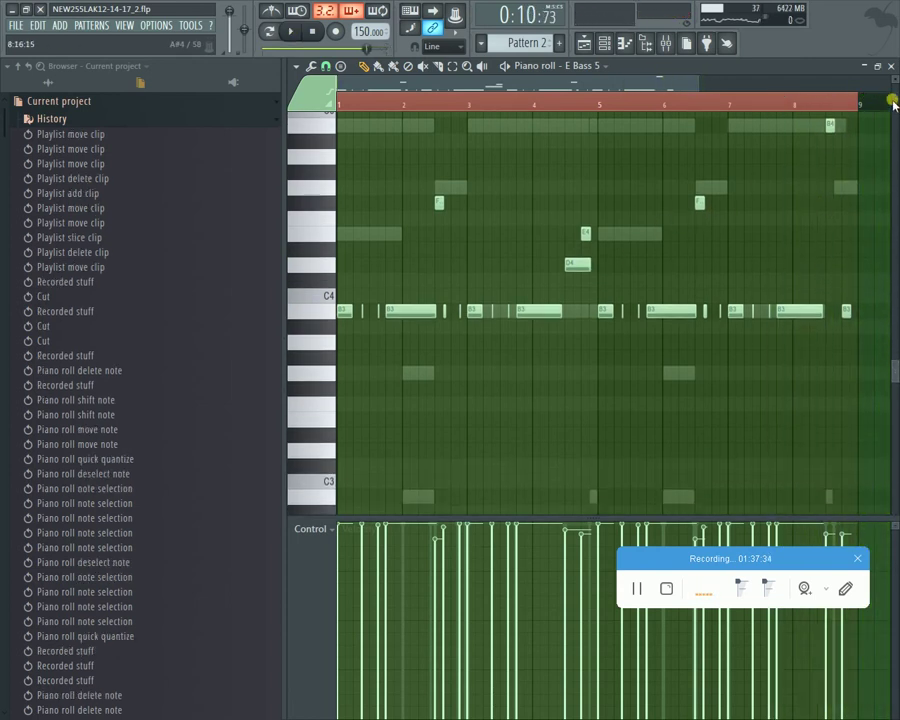
pyautogui.rightClick(829, 124)
pyautogui.click(828, 127)
pyautogui.press('space')
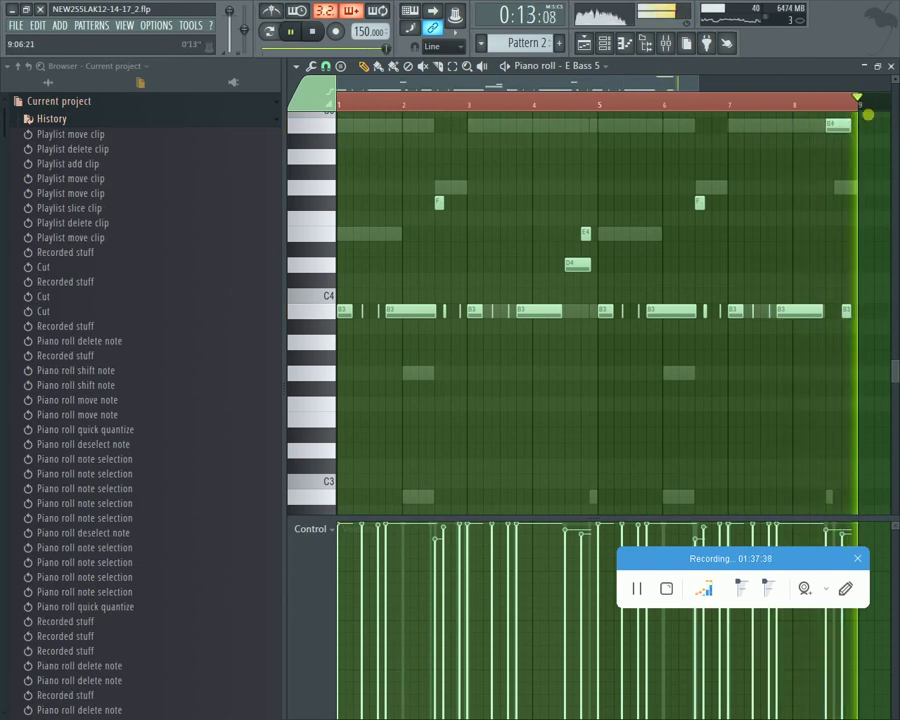
pyautogui.press('space')
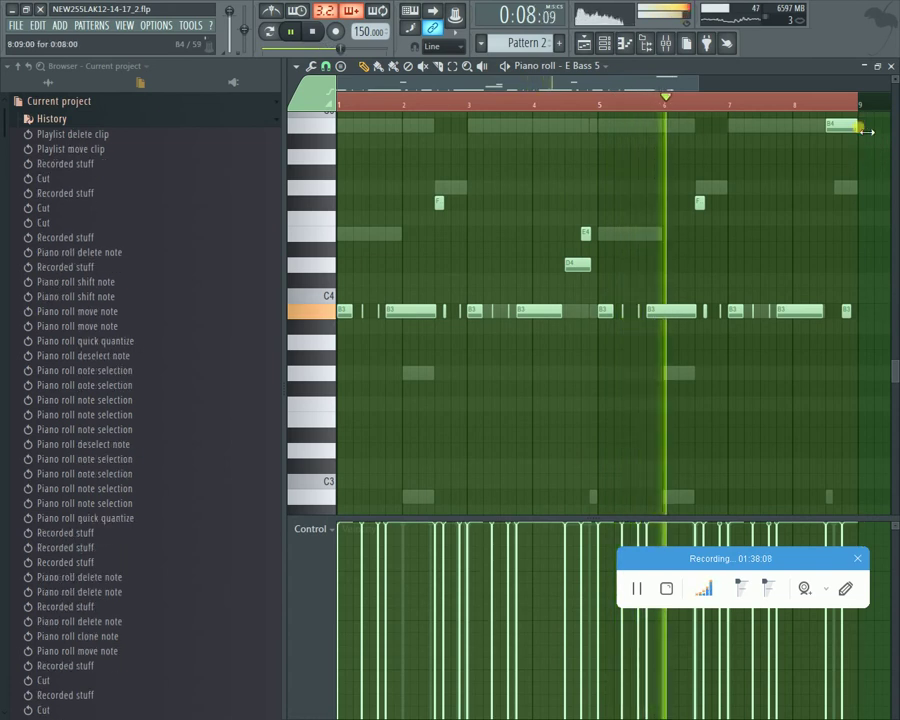
# Step: Make the final B3 note at 8:13:00 a slide note and close the piano roll
pyautogui.doubleClick(472, 316)
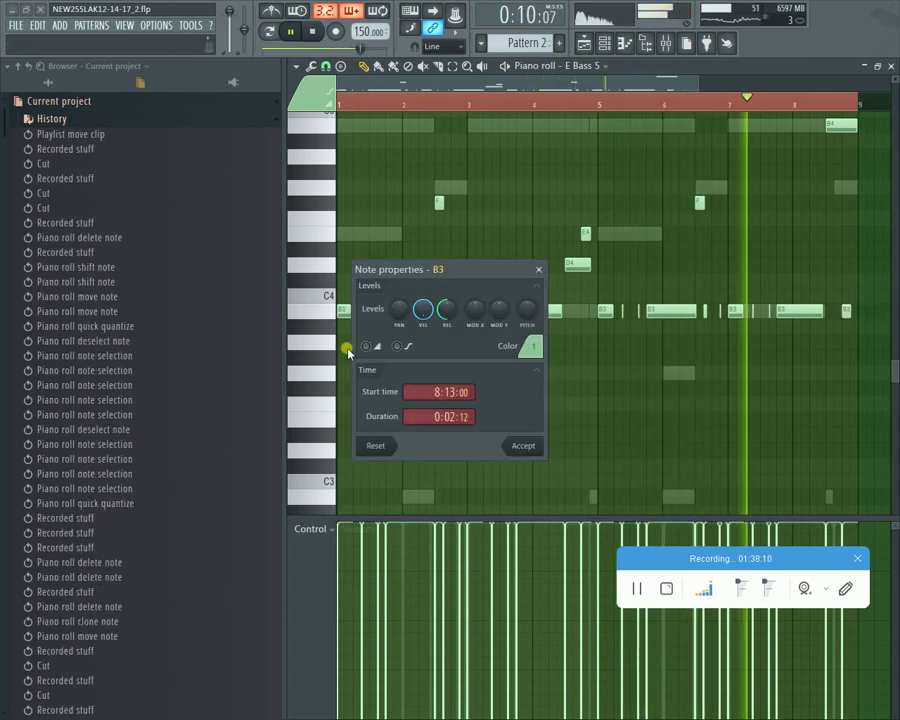
pyautogui.click(367, 345)
pyautogui.click(520, 443)
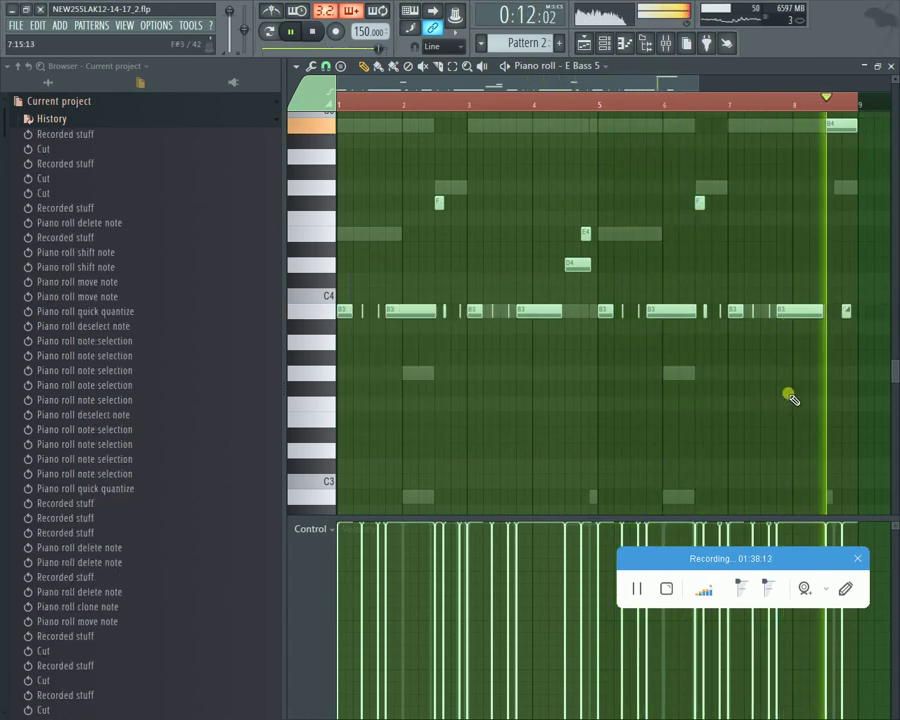
pyautogui.click(890, 64)
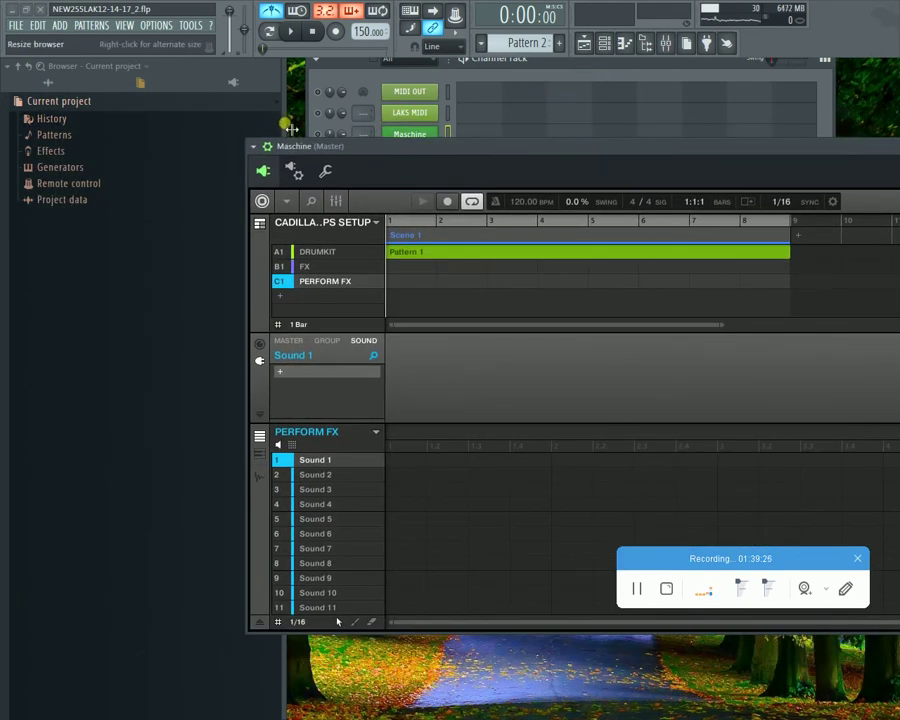
# Step: Move the Maschine window clear of the browser, with all browser content listed, and select Maschine's DRUMKIT group
pyautogui.moveTo(290, 128); pyautogui.dragTo(10, 130)
pyautogui.moveTo(434, 146); pyautogui.dragTo(330, 152)
pyautogui.moveTo(6, 201); pyautogui.dragTo(413, 196)
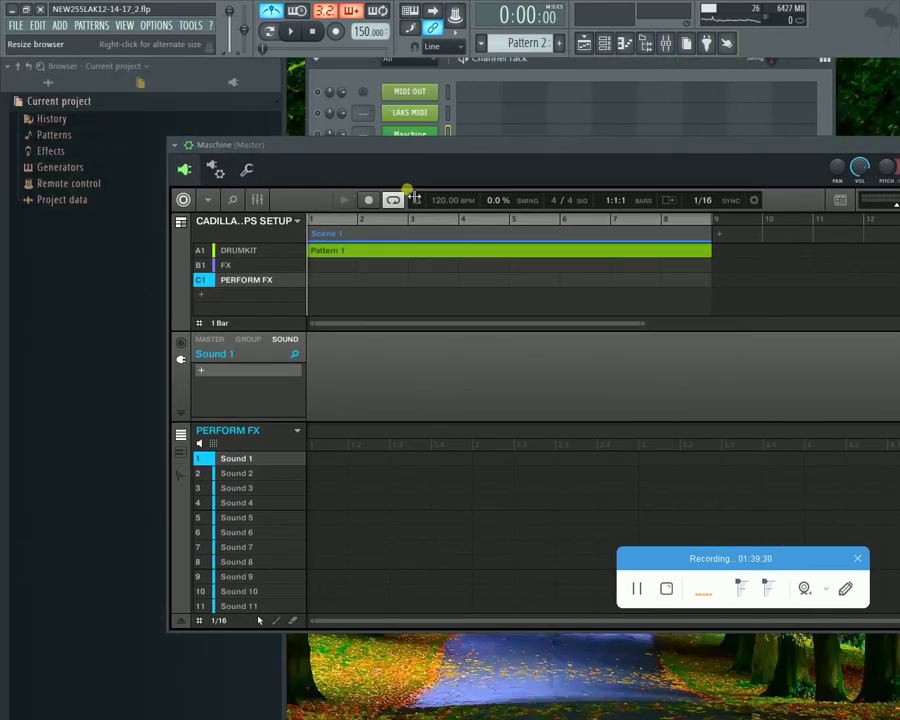
pyautogui.moveTo(260, 147); pyautogui.dragTo(277, 147)
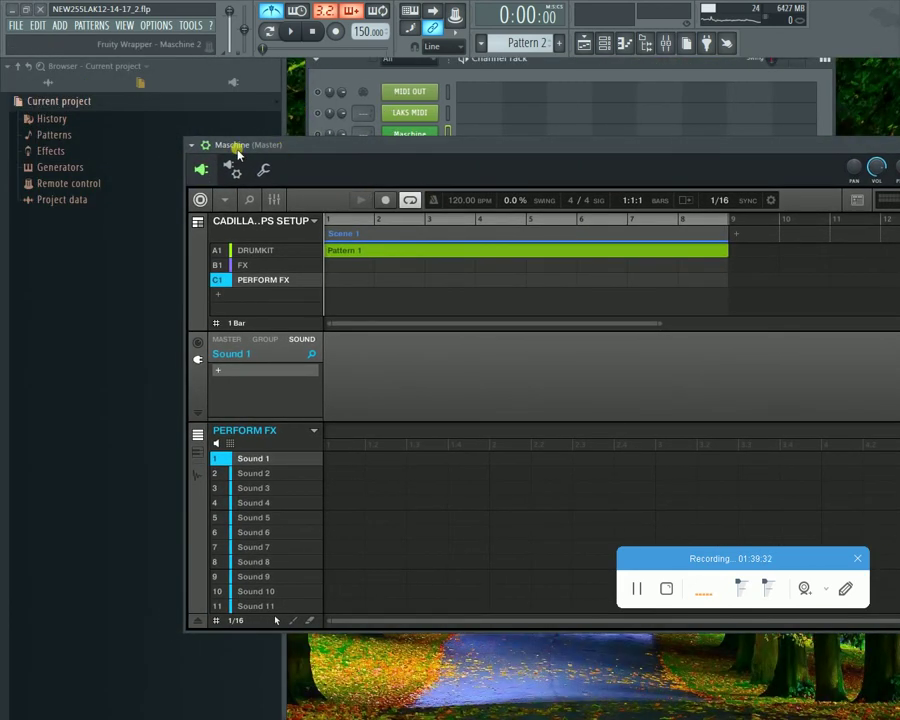
pyautogui.click(52, 85)
pyautogui.click(727, 440)
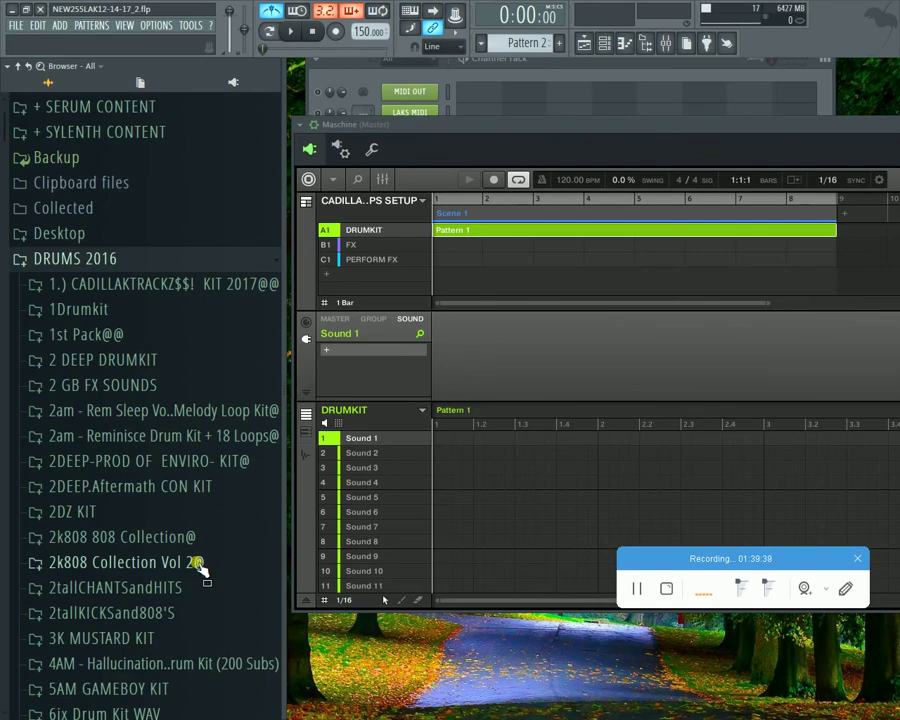
# Step: Browse the DRUMS 2016 kits to the Essential Cymbals folder of Essential Drum Kit and preview the EssentialCym7 sample
pyautogui.moveTo(201, 569); pyautogui.dragTo(161, 466)
pyautogui.scroll(-10, 160, 470)
pyautogui.scroll(-10, 153, 458)
pyautogui.scroll(-10, 125, 400)
pyautogui.scroll(-10, 68, 224)
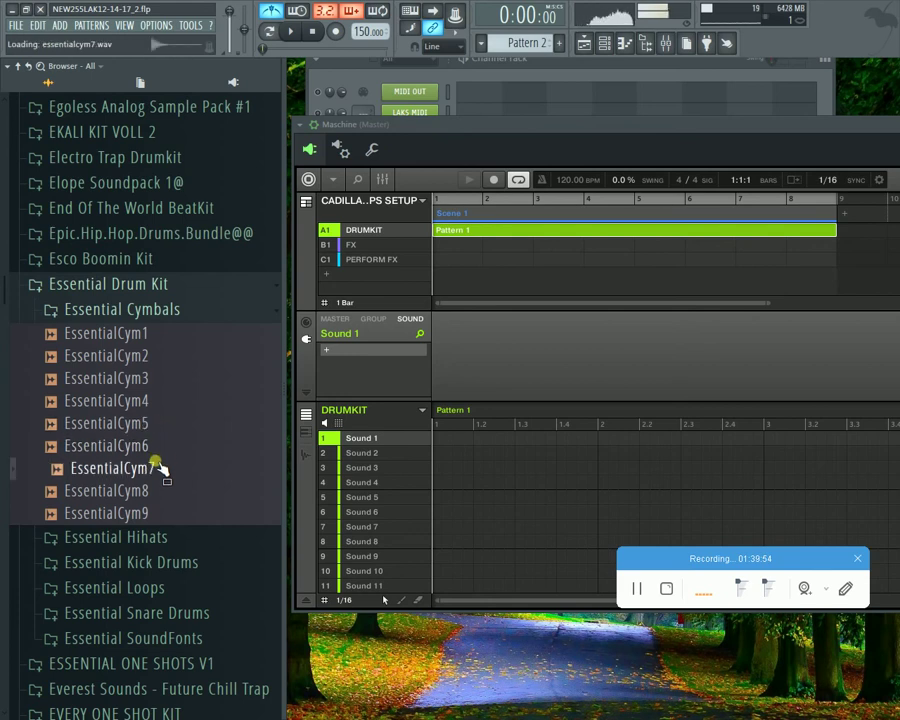
pyautogui.moveTo(242, 80); pyautogui.dragTo(222, 30)
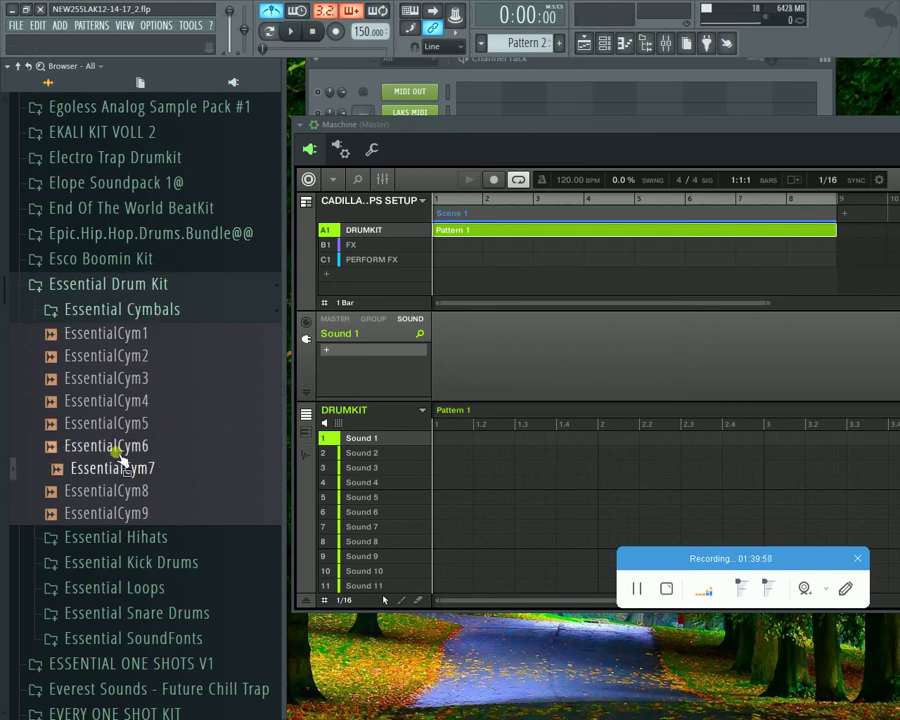
pyautogui.moveTo(118, 455)
pyautogui.mouseDown()
pyautogui.moveTo(80, 470)
pyautogui.moveTo(190, 473)
pyautogui.mouseUp()
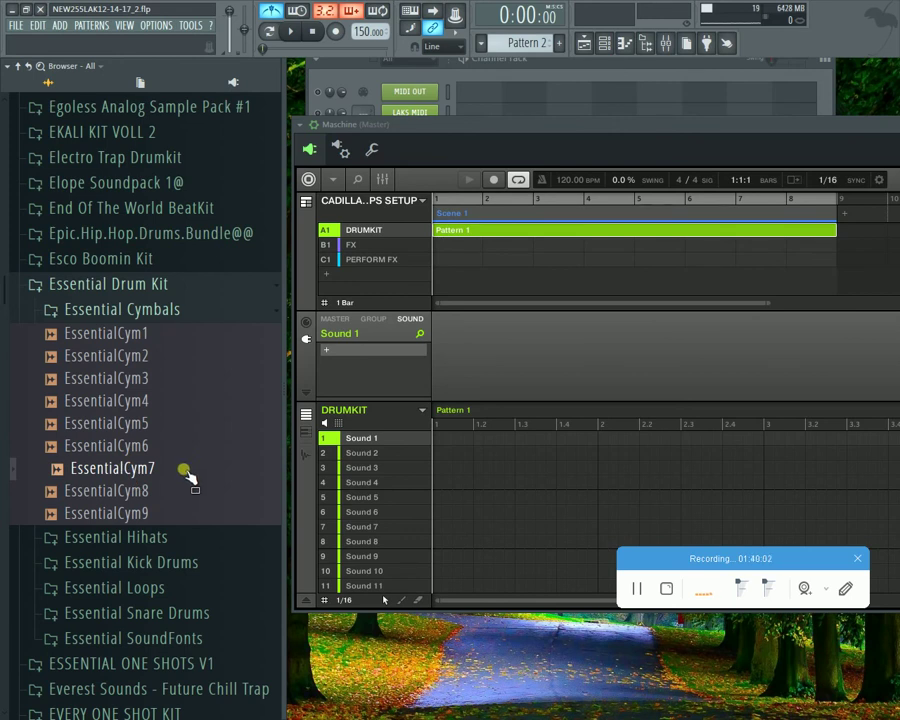
pyautogui.moveTo(188, 478); pyautogui.dragTo(213, 6)
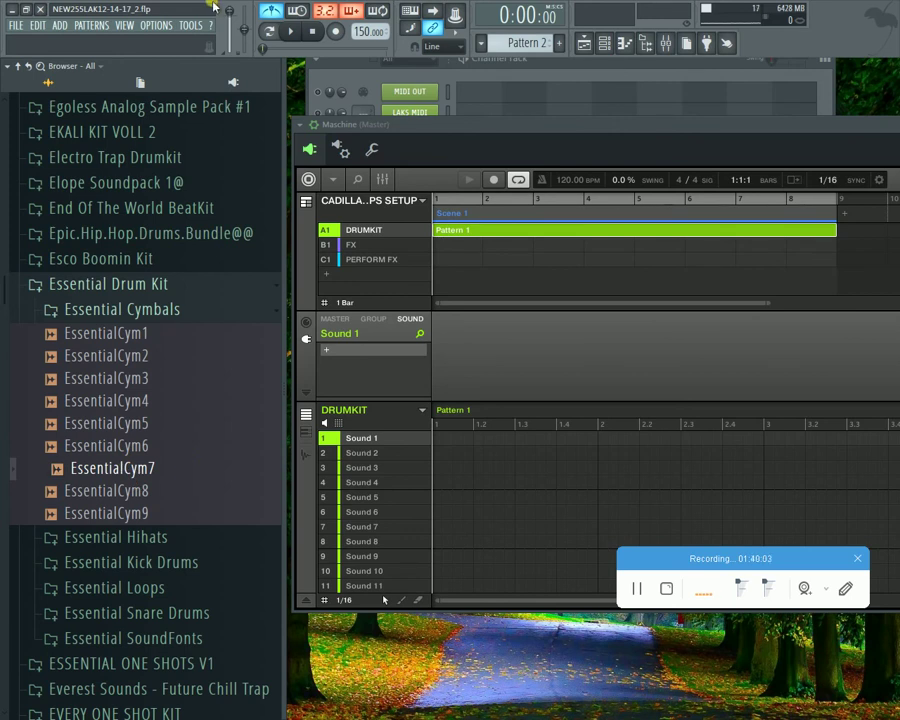
# Step: Change the audio output device to FL Studio ASIO in the audio settings
pyautogui.click(89, 29)
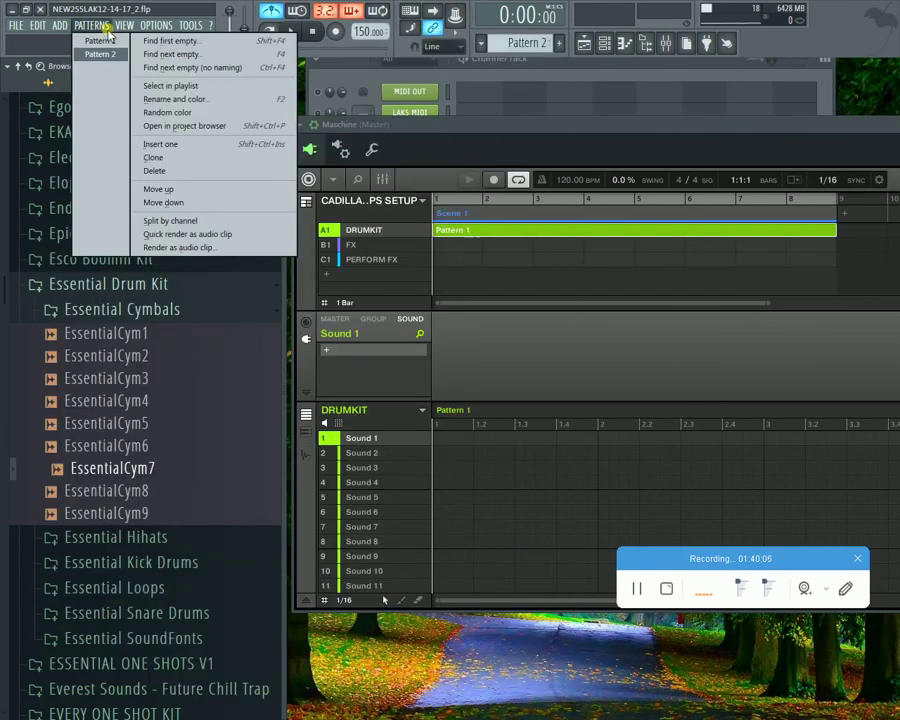
pyautogui.moveTo(157, 28)
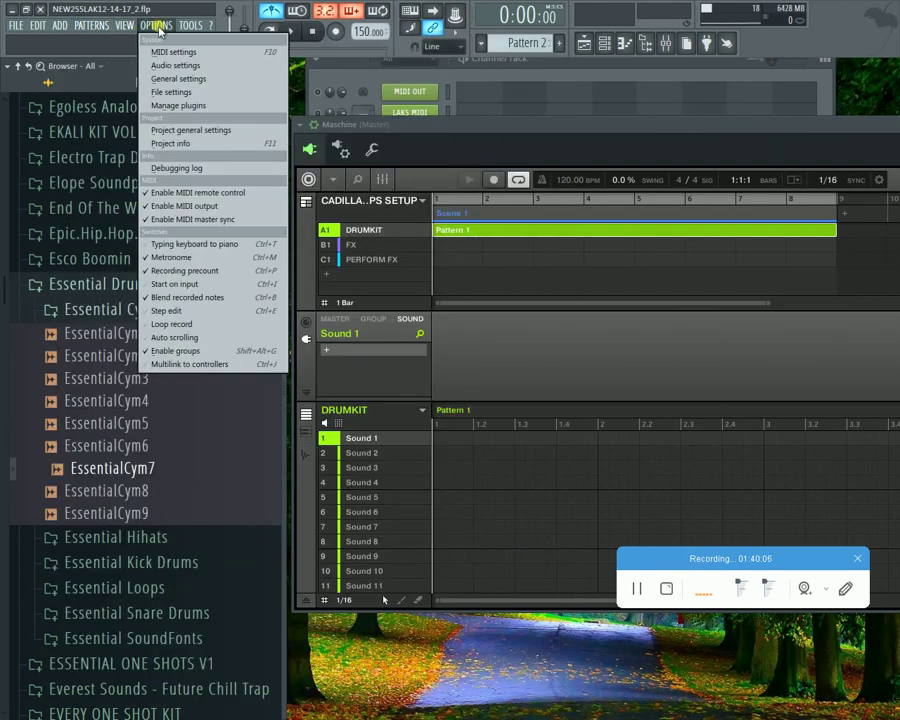
pyautogui.click(172, 65)
pyautogui.click(360, 222)
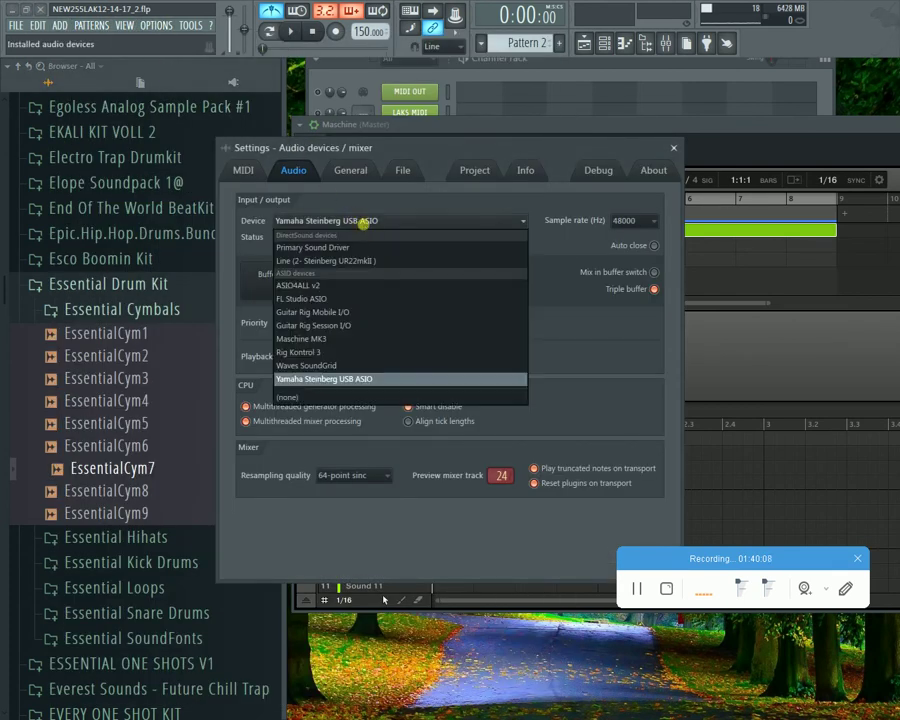
pyautogui.click(360, 299)
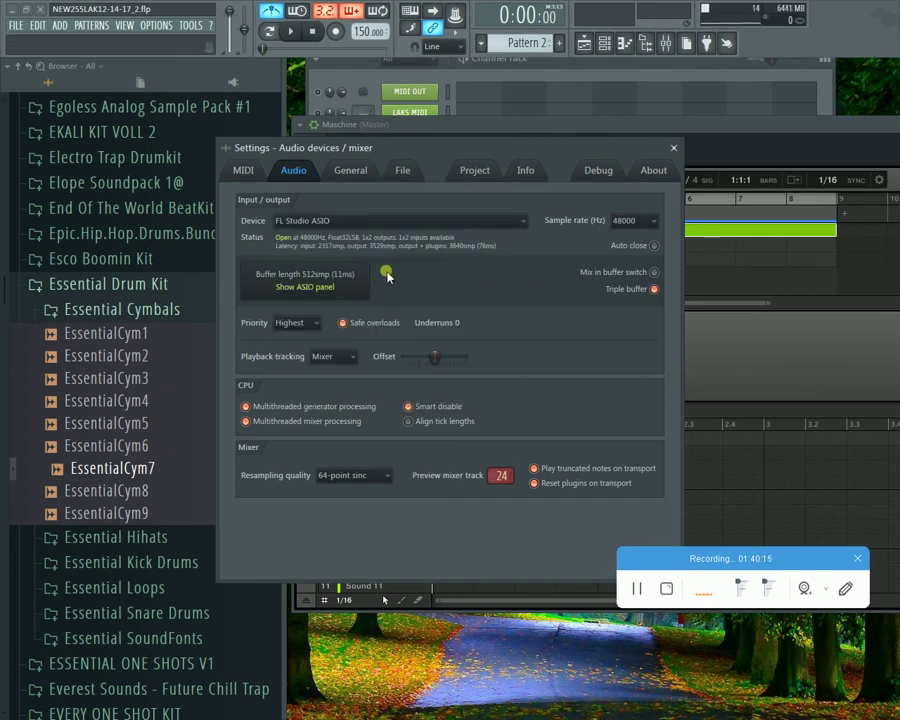
# Step: Check the FL Studio ASIO driver's buffer size and input and output devices, and close the audio settings
pyautogui.click(342, 280)
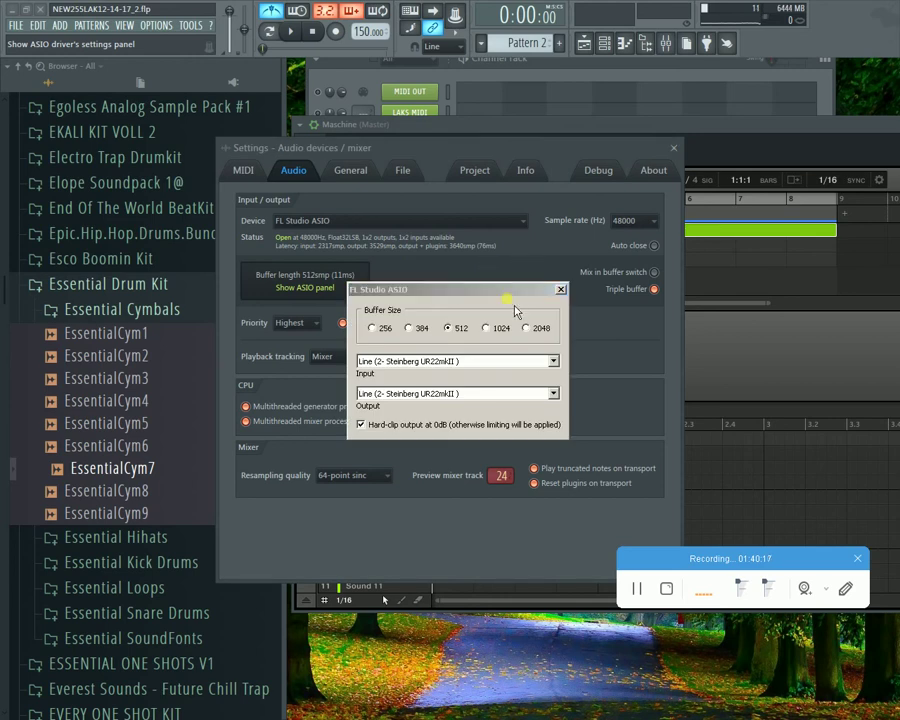
pyautogui.click(561, 291)
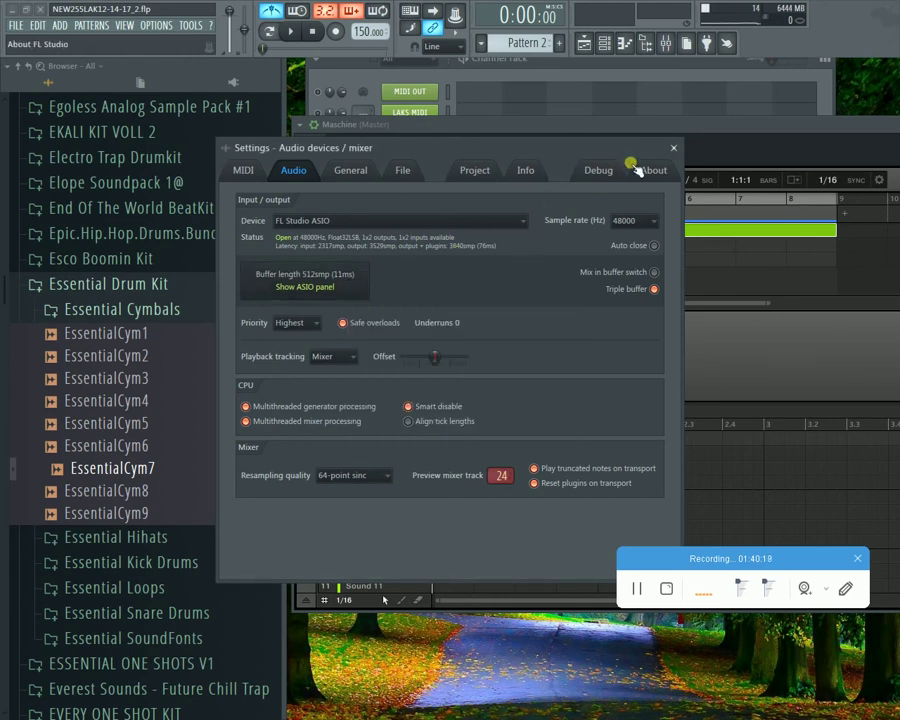
pyautogui.click(366, 287)
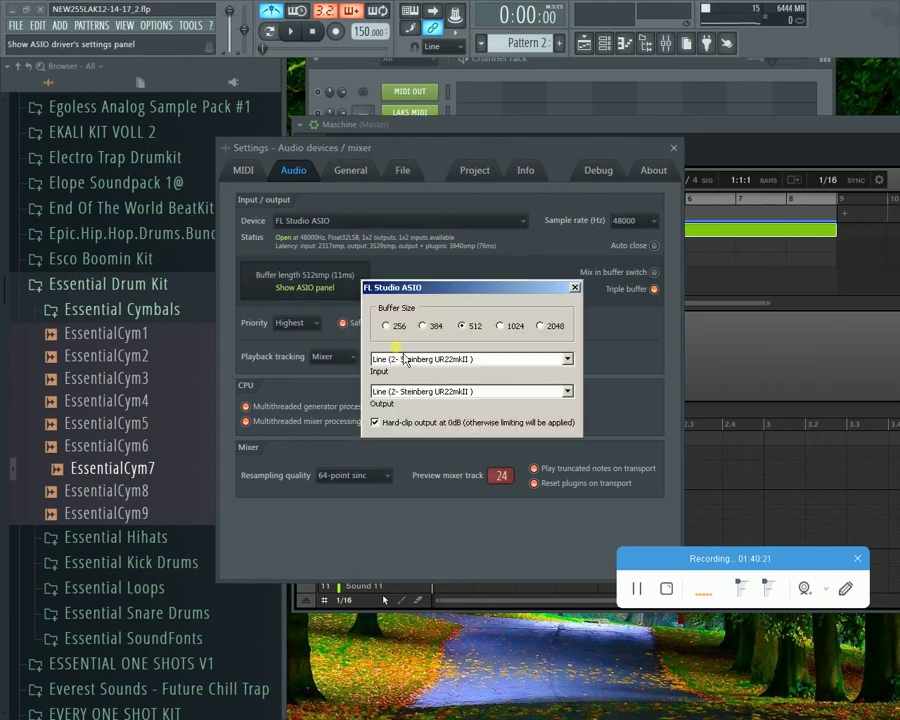
pyautogui.click(575, 288)
pyautogui.click(670, 146)
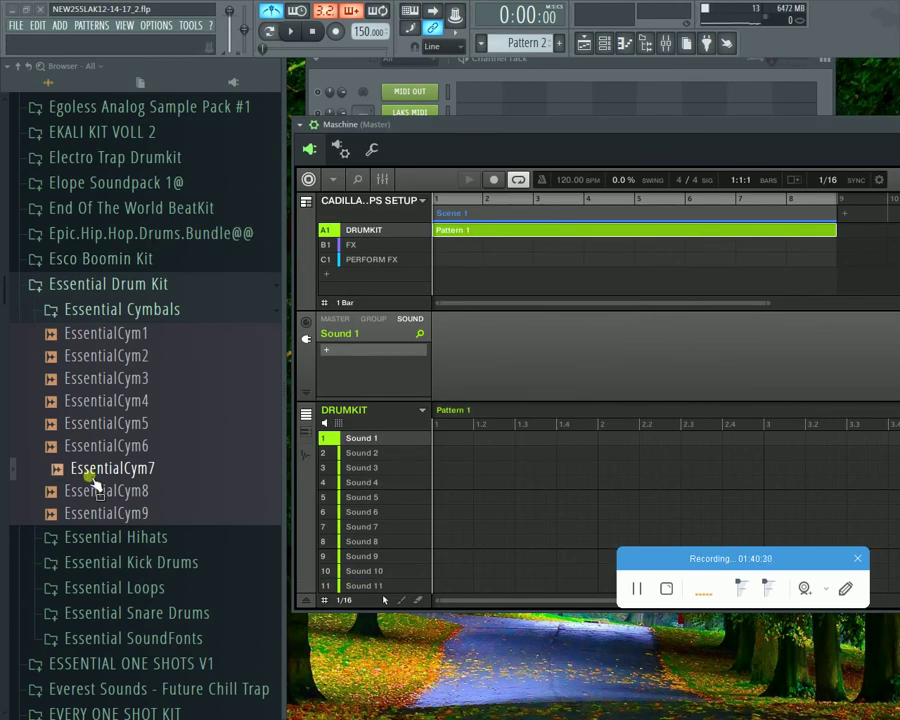
# Step: Preview EssentialCym8 and the neighbouring samples in the Essential Cymbals folder
pyautogui.click(181, 488)
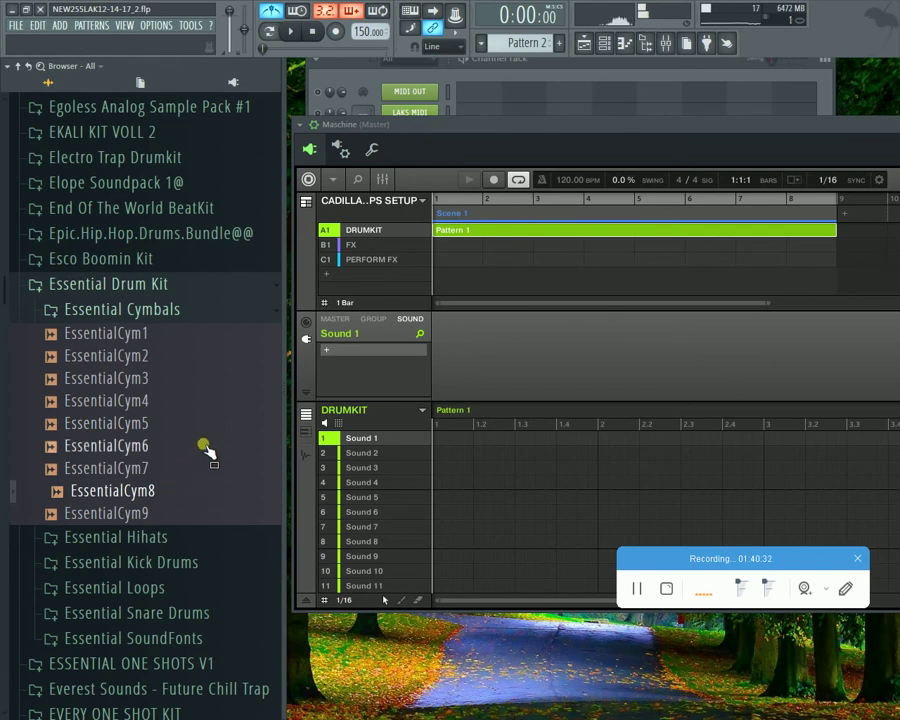
pyautogui.press('Up')
pyautogui.press('Up')
pyautogui.press('Down')
pyautogui.press('Down')
pyautogui.press('Down')
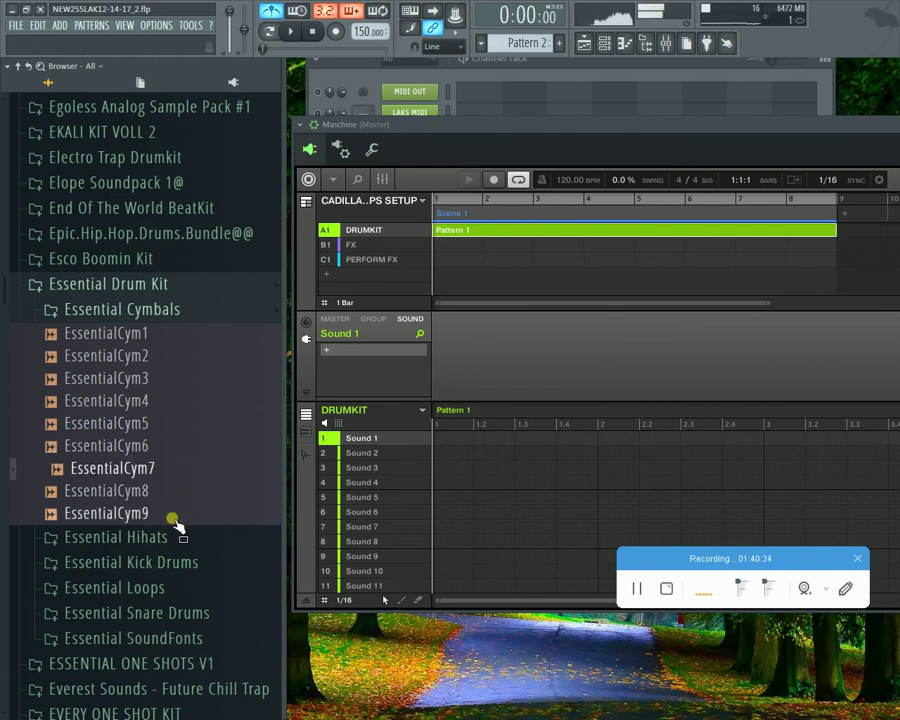
pyautogui.press('Up')
pyautogui.press('Up')
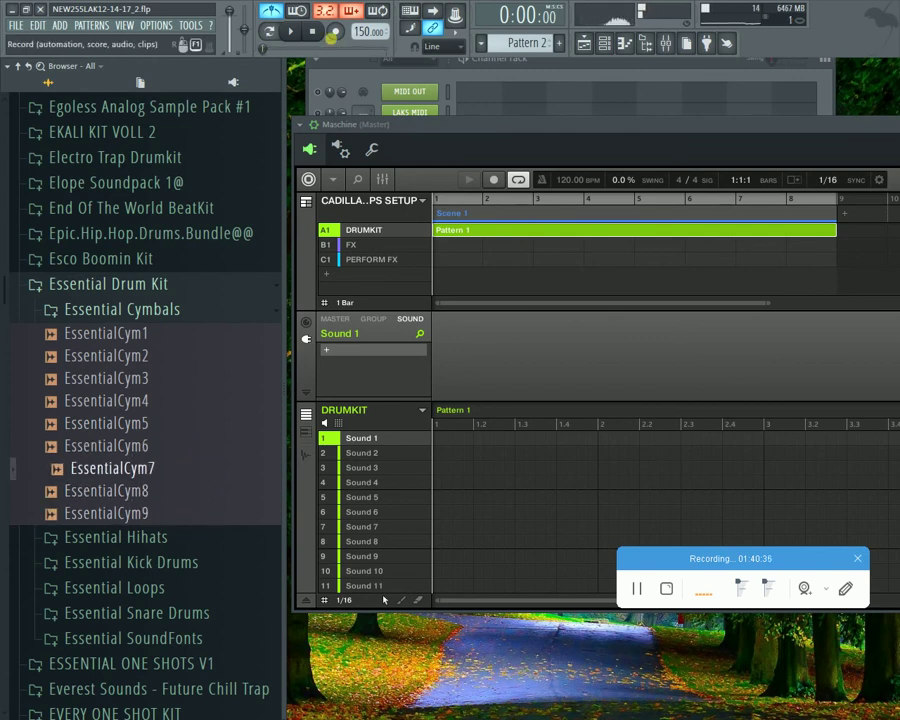
# Step: Audition EssentialCym8 and EssentialCym9 over Pattern 2's playback, and load EssentialCym9 into Sound 13 of Maschine's DRUMKIT group
pyautogui.press('space')
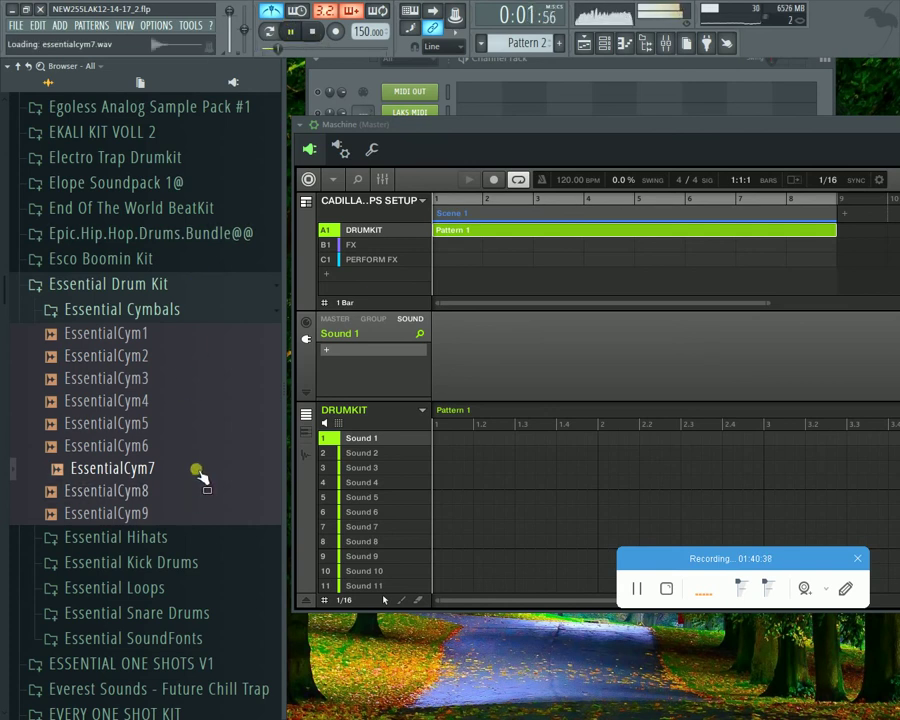
pyautogui.click(134, 486)
pyautogui.click(134, 512)
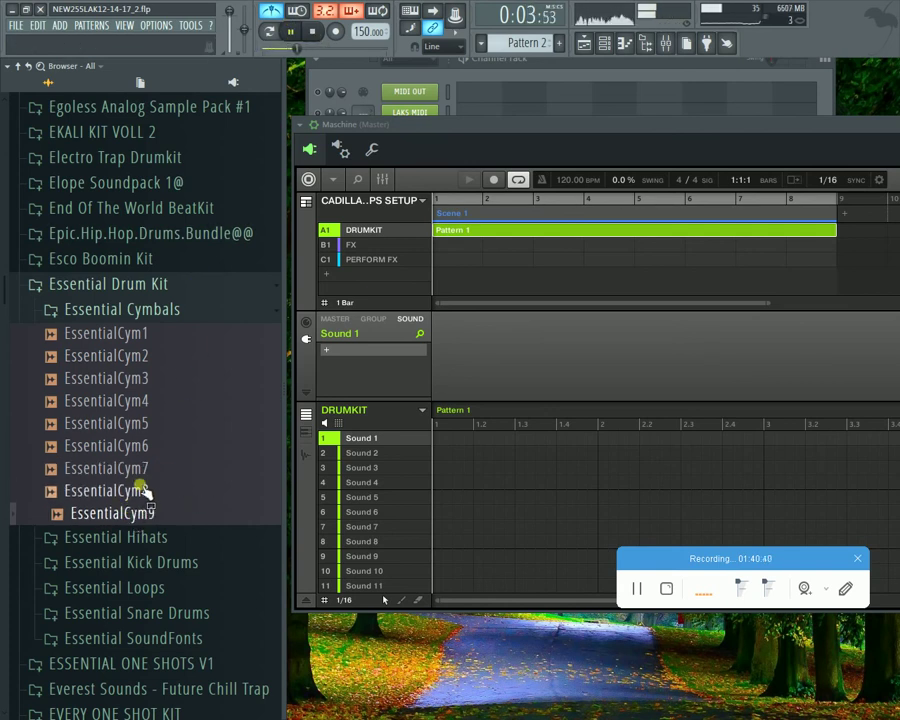
pyautogui.click(311, 31)
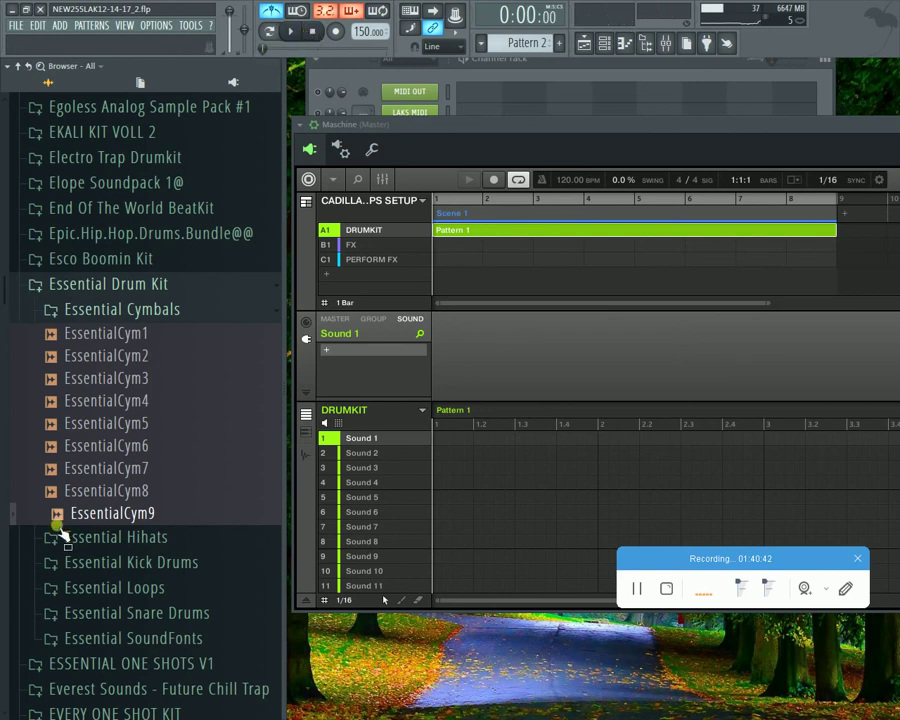
pyautogui.moveTo(145, 514); pyautogui.dragTo(392, 547)
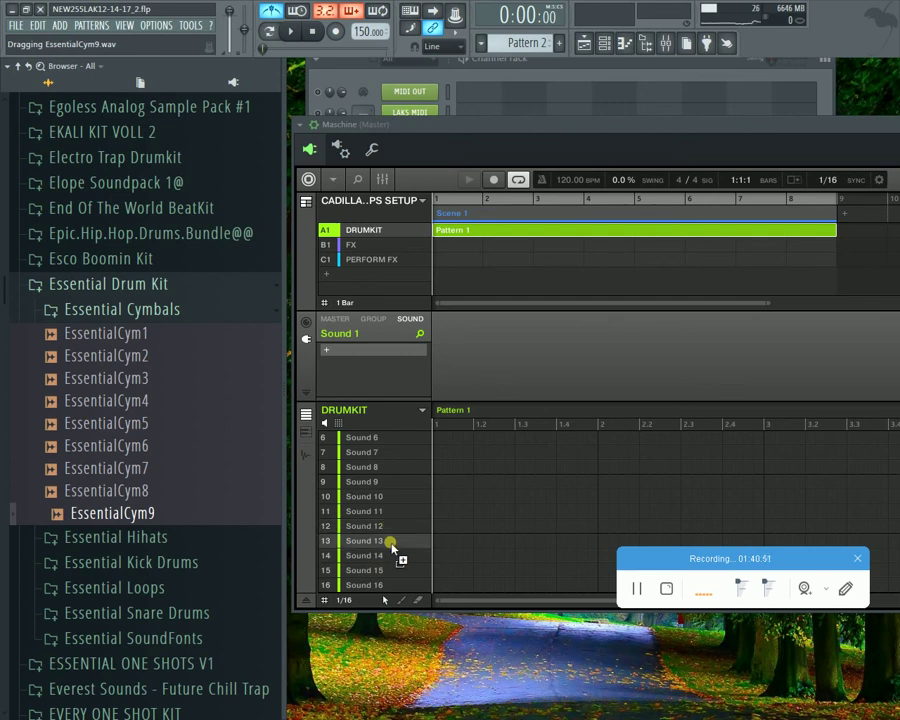
pyautogui.moveTo(391, 548); pyautogui.dragTo(392, 548)
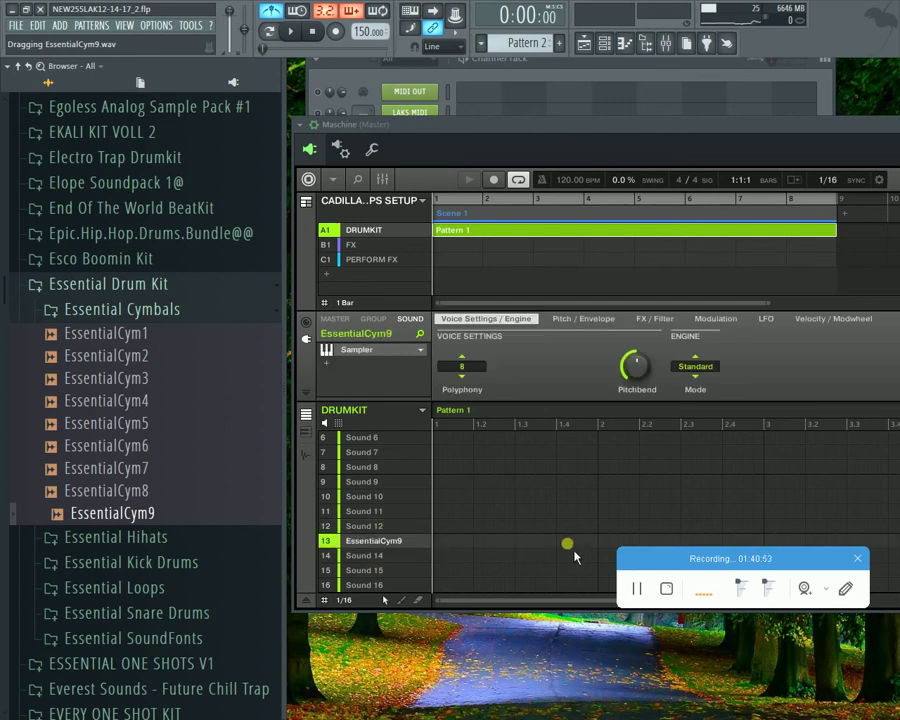
# Step: Preview EssentialCym8 and several Essential Hihats samples, including EssentialHihats3, 6, 10, 13 and 16, and collapse the Essential Hihats folder
pyautogui.click(150, 494)
pyautogui.click(143, 537)
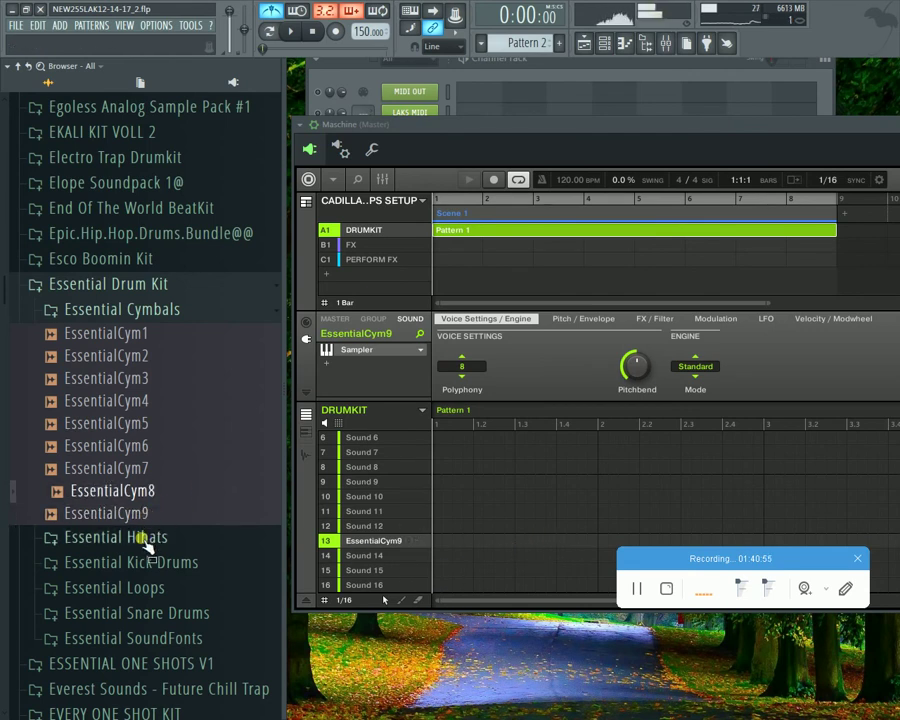
pyautogui.click(141, 564)
pyautogui.click(140, 602)
pyautogui.scroll(-3, 174, 613)
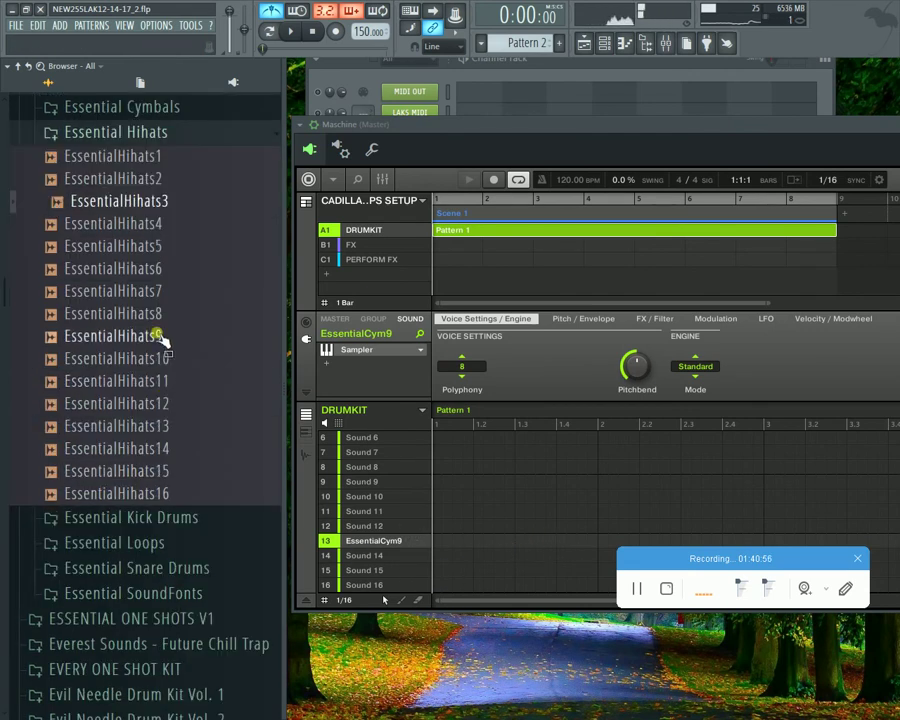
pyautogui.click(140, 273)
pyautogui.click(155, 358)
pyautogui.click(166, 425)
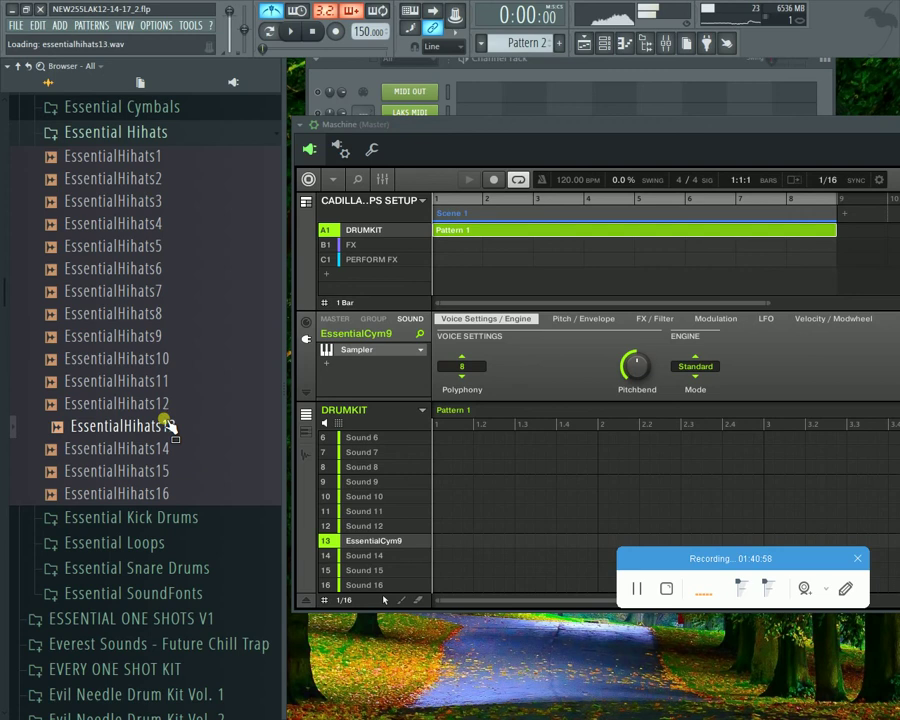
pyautogui.click(170, 493)
pyautogui.click(160, 132)
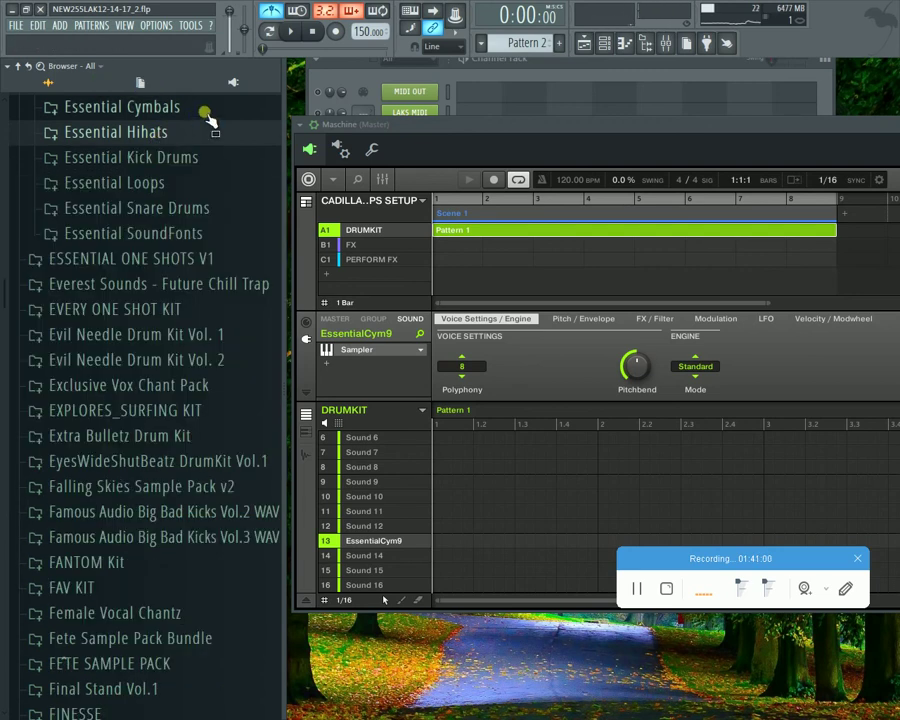
# Step: Preview samples from the Essential Snare Drums folder against the song and load EssentialSnare4 into sound slot 5 of the DRUMKIT group
pyautogui.click(190, 208)
pyautogui.click(150, 322)
pyautogui.click(150, 255)
pyautogui.click(152, 300)
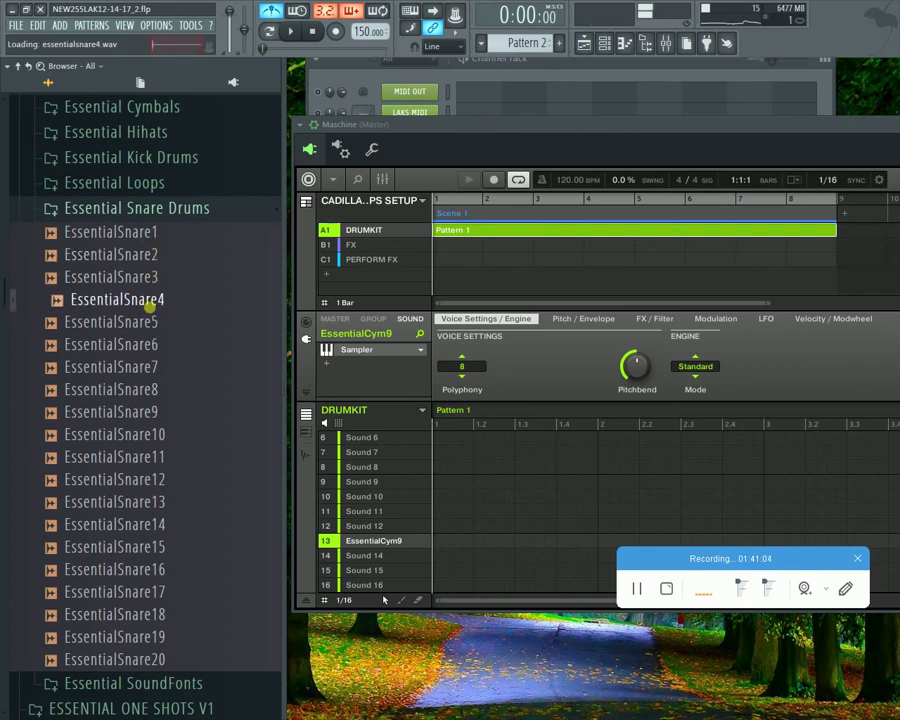
pyautogui.click(290, 31)
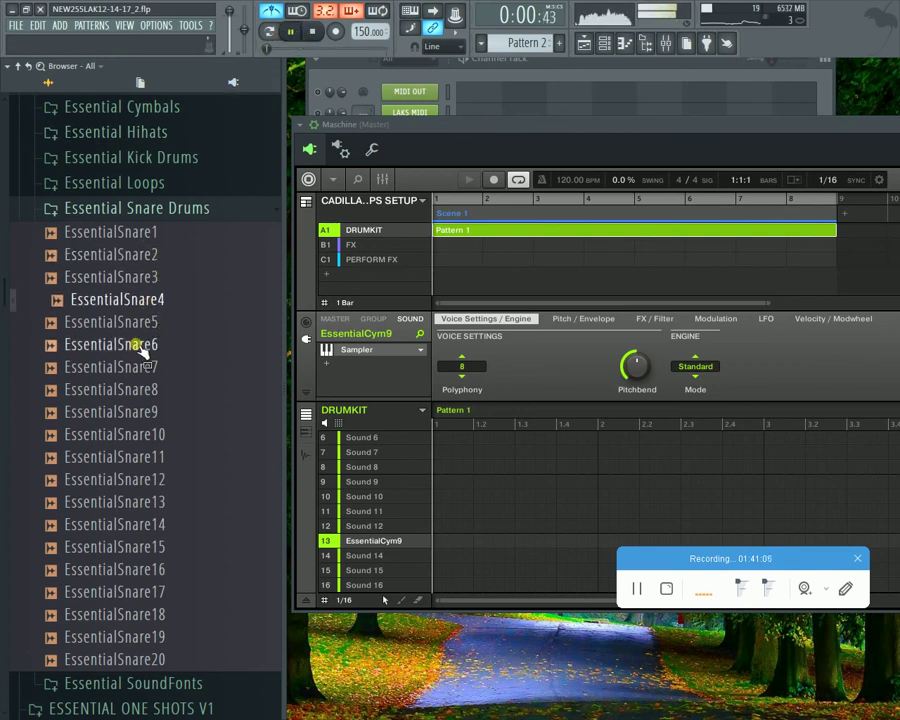
pyautogui.moveTo(163, 304); pyautogui.dragTo(150, 303)
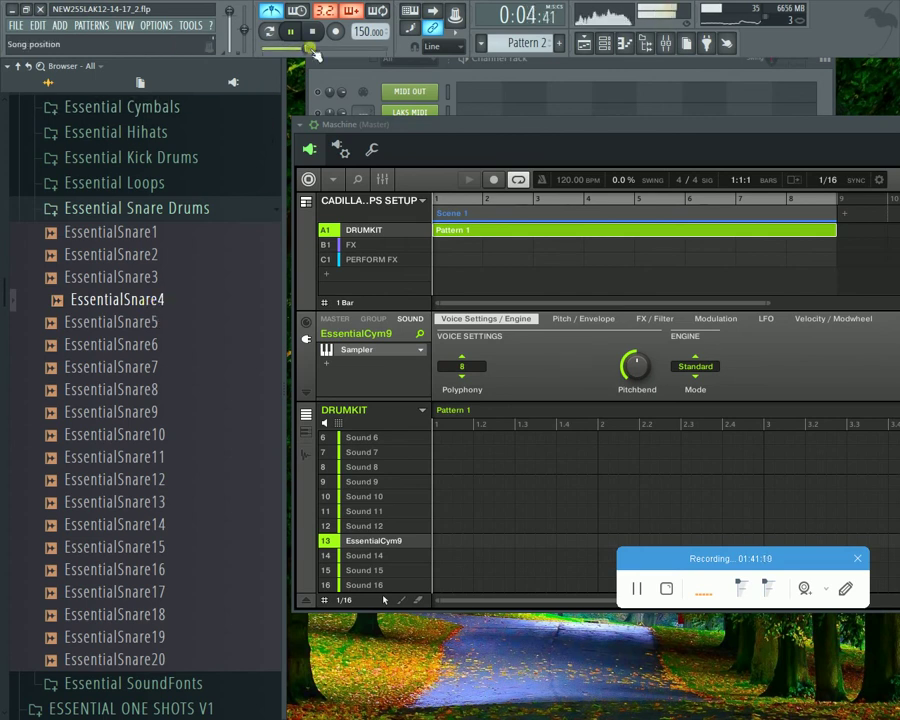
pyautogui.click(312, 31)
pyautogui.click(365, 481)
pyautogui.scroll(2, 370, 484)
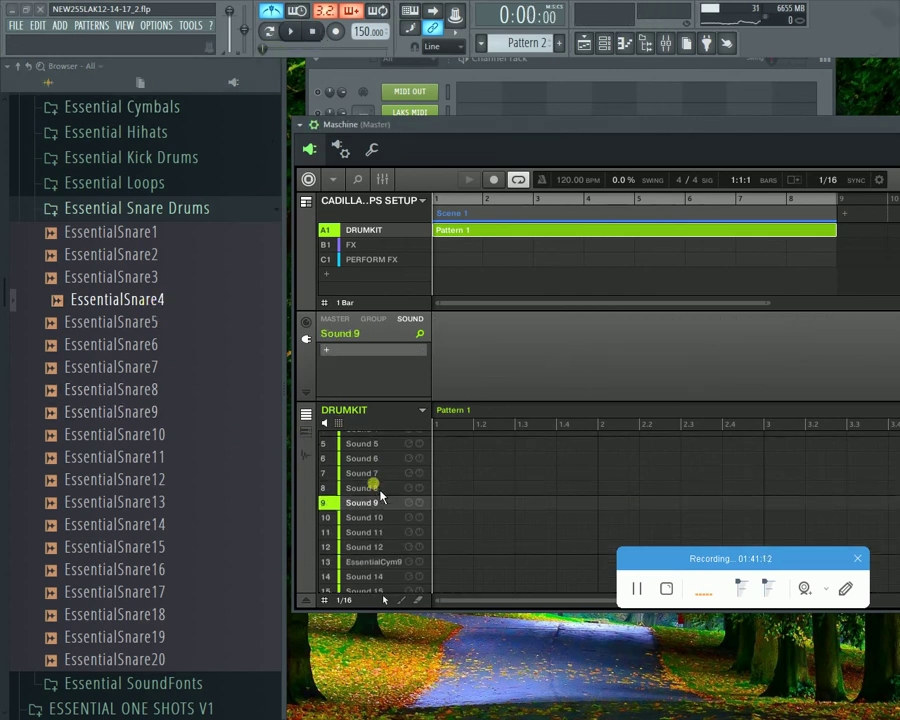
pyautogui.moveTo(165, 305); pyautogui.dragTo(391, 463)
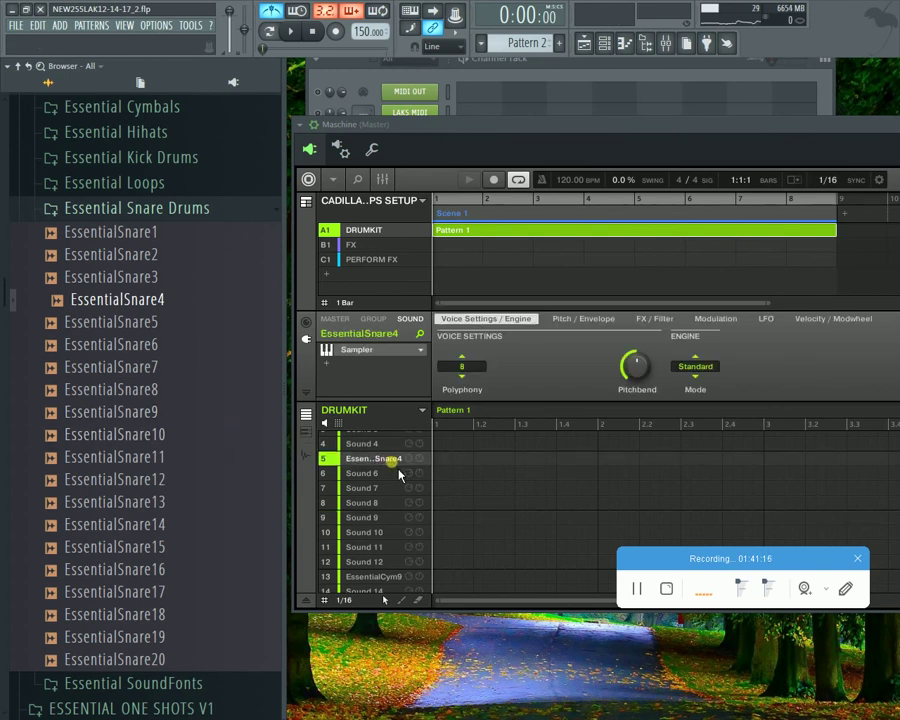
# Step: Audition the snare samples from EssentialSnare5 through EssentialSnare16 one after another
pyautogui.moveTo(160, 322); pyautogui.dragTo(180, 345)
pyautogui.click(180, 345)
pyautogui.click(186, 366)
pyautogui.click(180, 390)
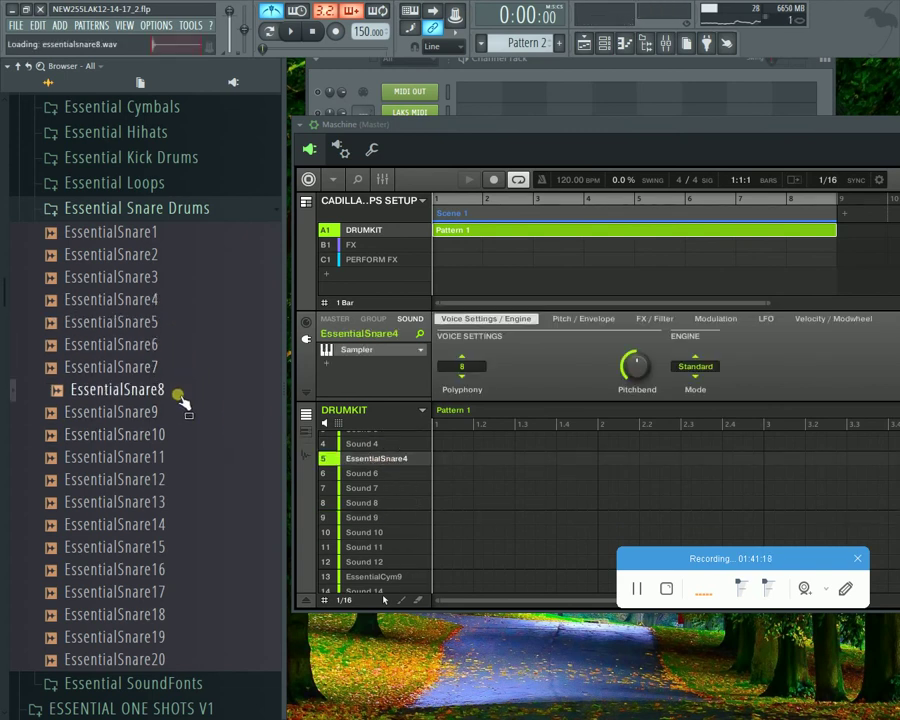
pyautogui.click(201, 418)
pyautogui.click(185, 436)
pyautogui.click(165, 458)
pyautogui.click(165, 480)
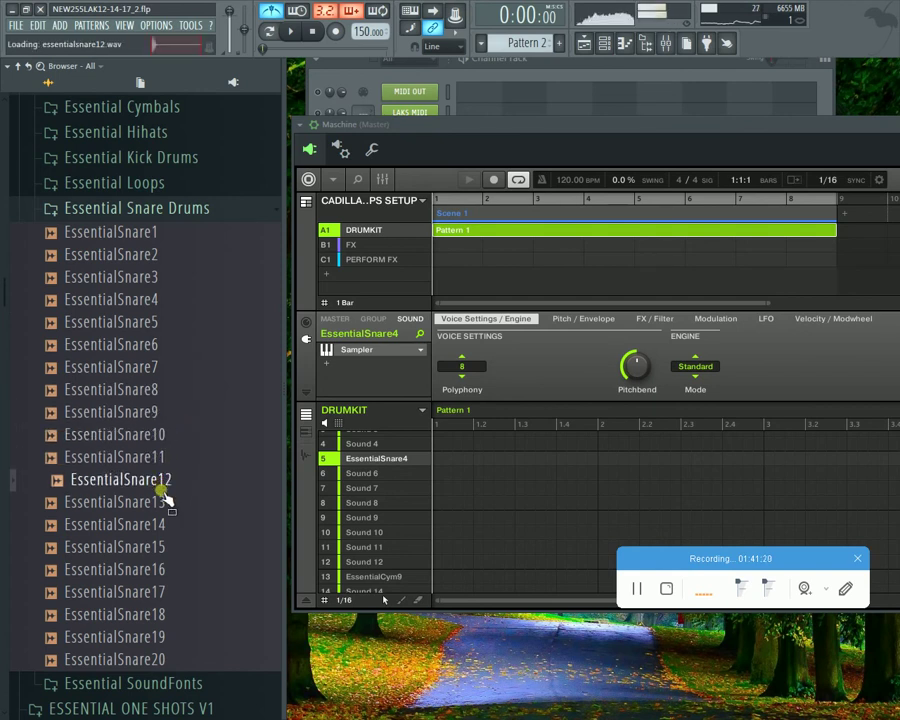
pyautogui.click(160, 503)
pyautogui.click(157, 526)
pyautogui.click(157, 548)
pyautogui.click(156, 570)
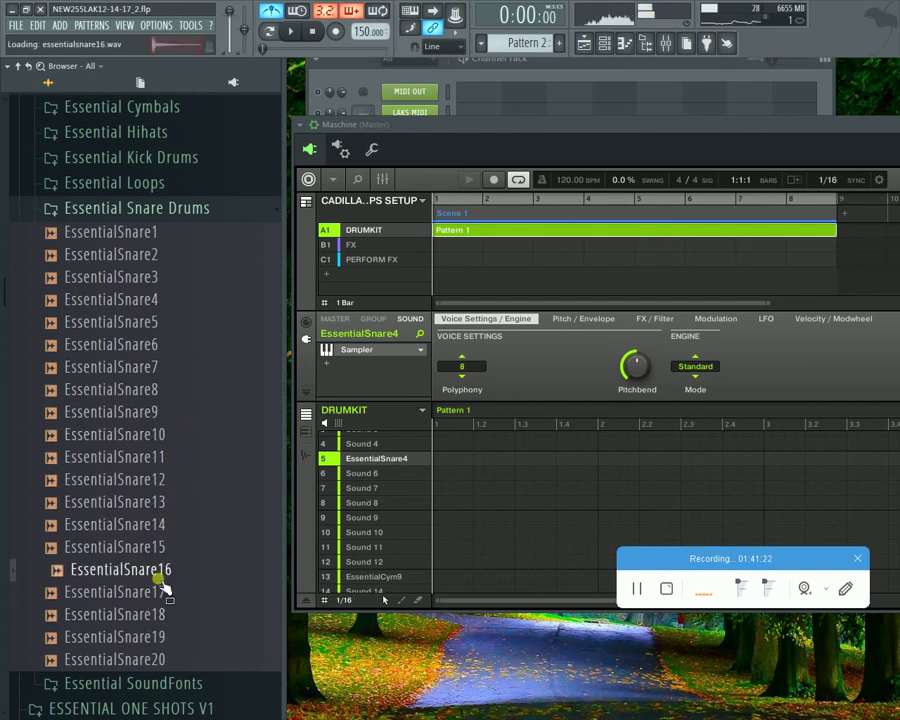
# Step: Play the song to judge the fit of EssentialSnare16 and load that sample into sound slot 6 of DRUMKIT
pyautogui.click(296, 32)
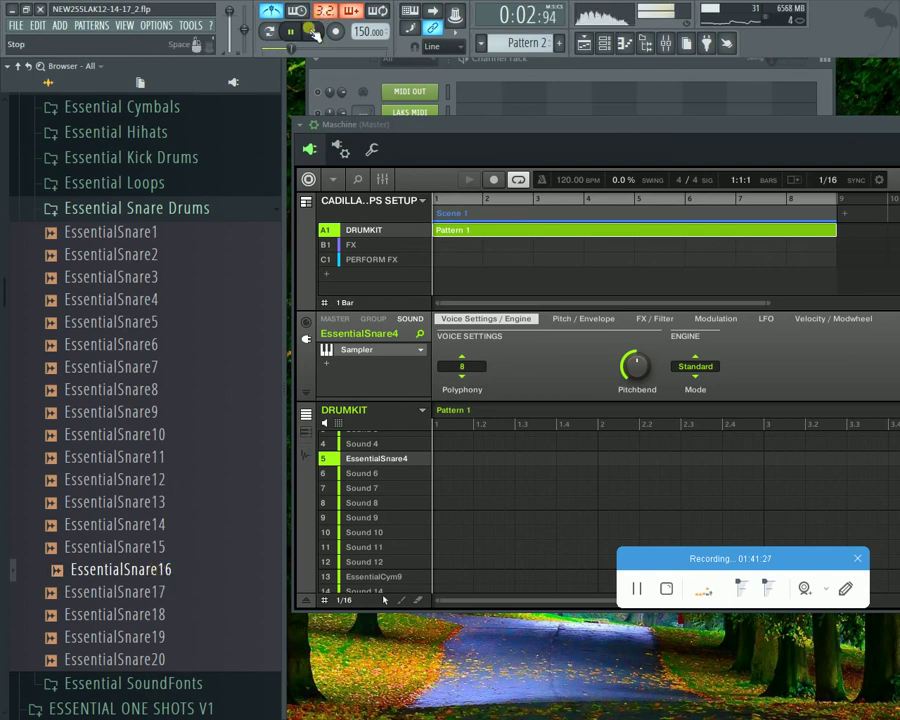
pyautogui.press('space')
pyautogui.moveTo(178, 572); pyautogui.dragTo(400, 473)
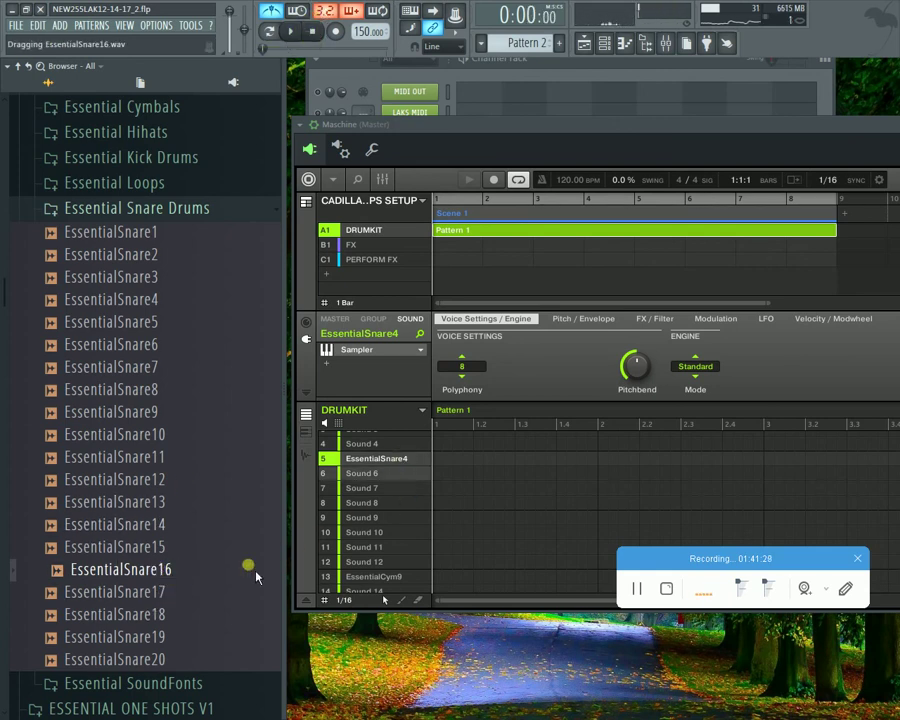
# Step: Audition the samples from EssentialSnare18 to EssentialSnare20 and collapse the Essential Snare Drums folder
pyautogui.click(203, 614)
pyautogui.click(192, 637)
pyautogui.click(188, 662)
pyautogui.click(157, 207)
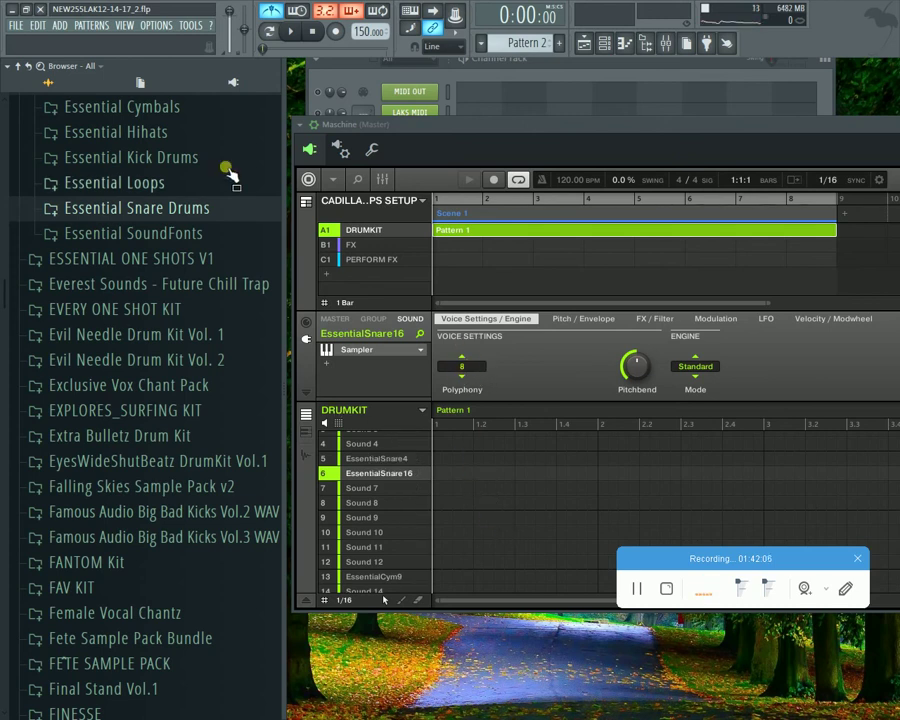
# Step: Open the Clap folder of the 4AM drum kit and audition its claps from 6Silky Clap to ICYTWAT Clap
pyautogui.scroll(15, 137, 222)
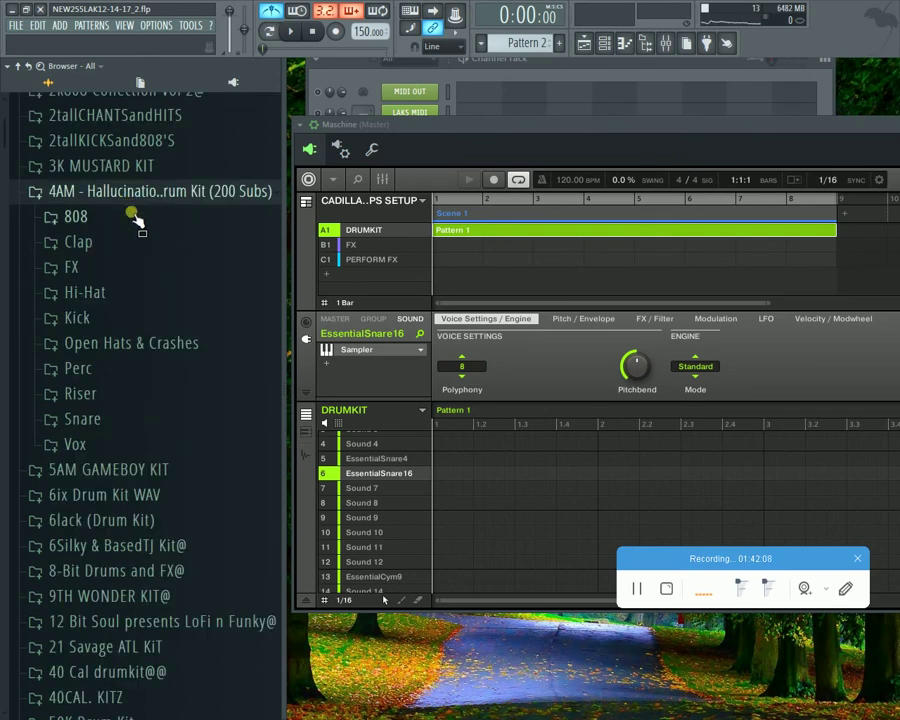
pyautogui.click(297, 33)
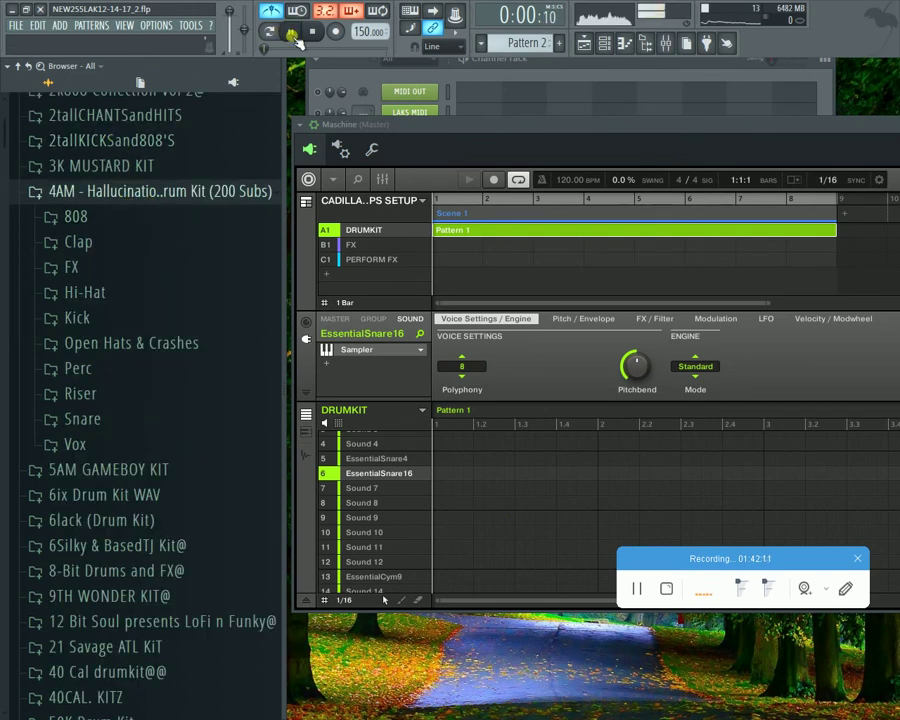
pyautogui.press('space')
pyautogui.click(125, 240)
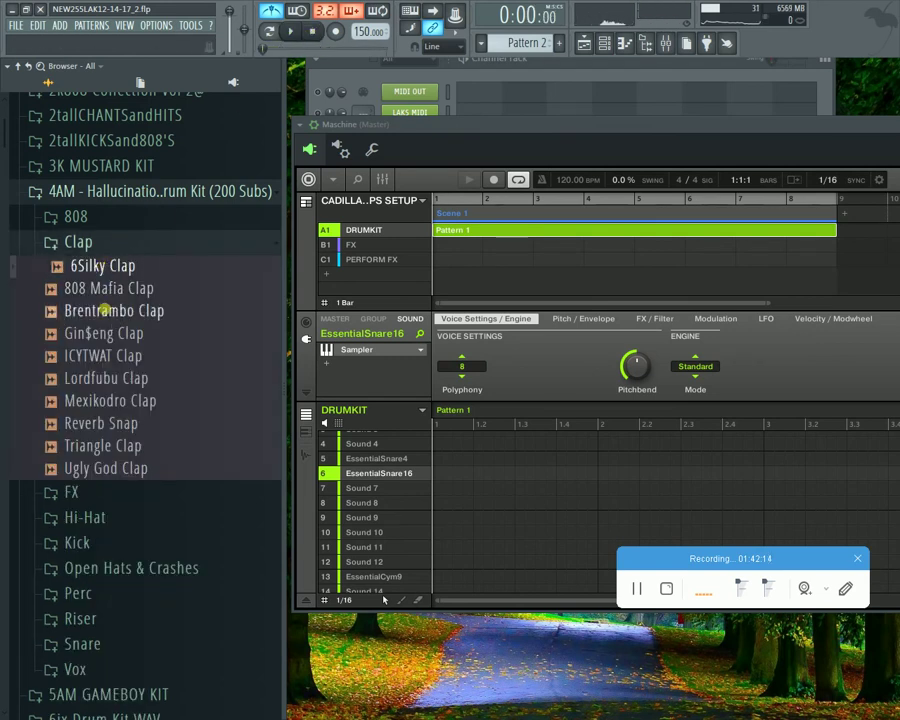
pyautogui.moveTo(125, 333); pyautogui.dragTo(169, 311)
pyautogui.click(157, 355)
pyautogui.click(195, 265)
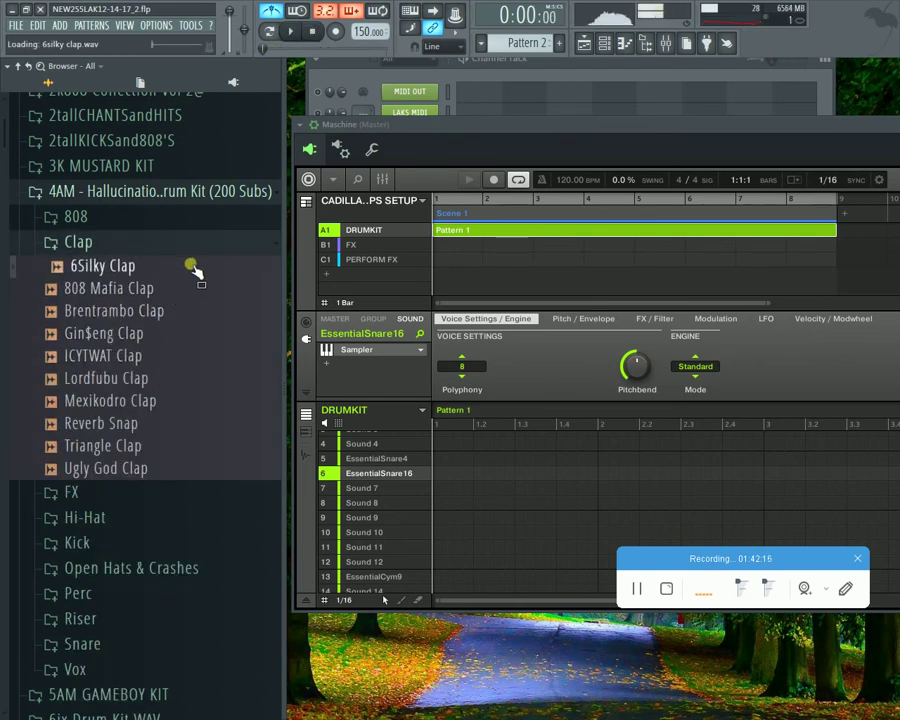
pyautogui.click(180, 292)
pyautogui.click(180, 310)
# Step: Compare 808 Mafia Clap and Brentrambo Clap against the playing song and load 808 Mafia Clap into sound slot 7 of DRUMKIT
pyautogui.press('space')
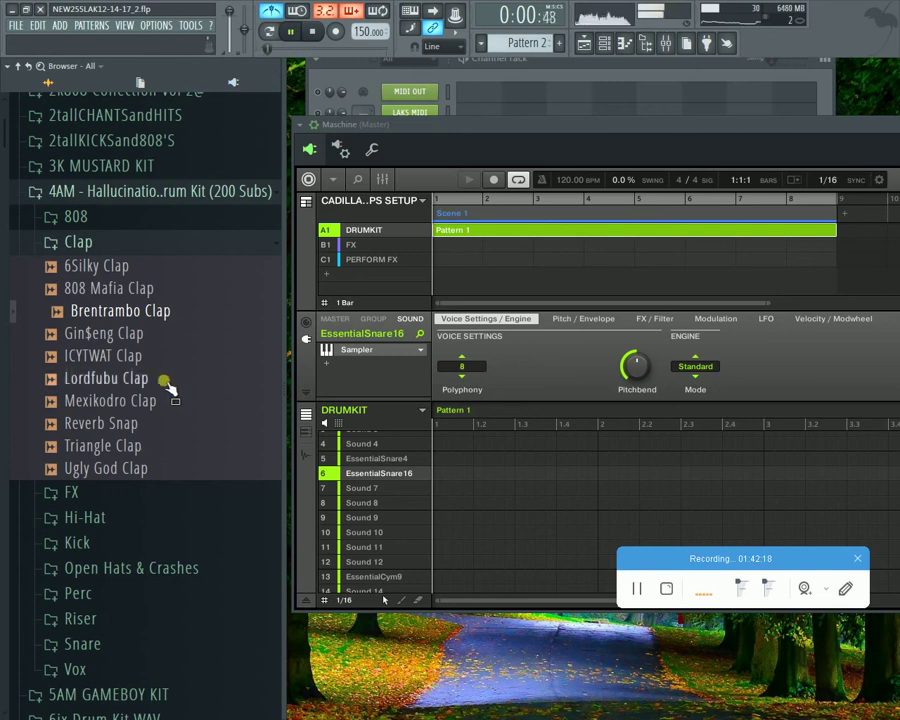
pyautogui.click(172, 289)
pyautogui.click(178, 310)
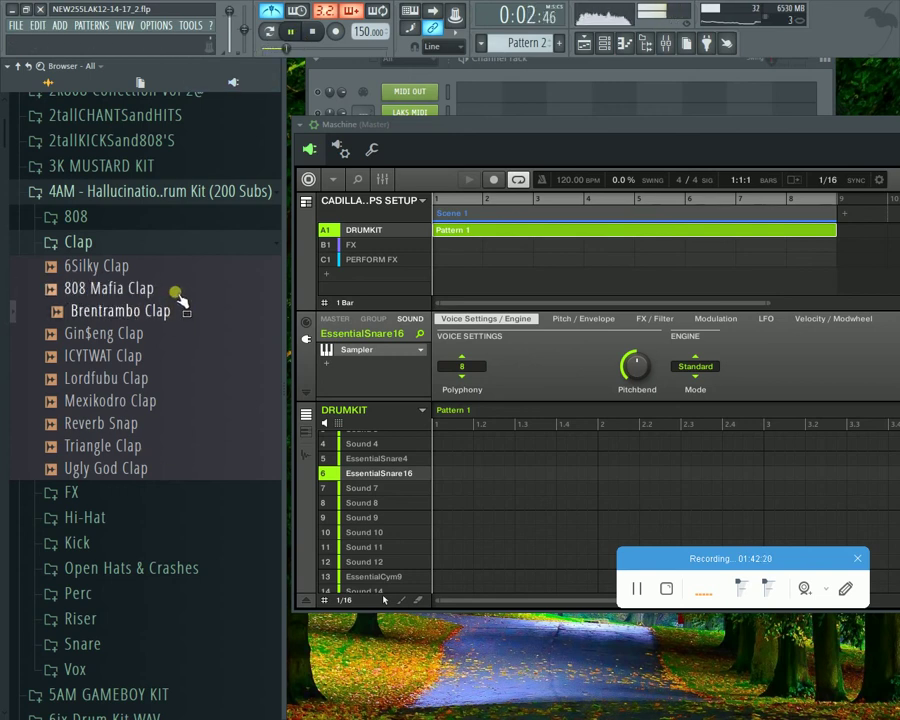
pyautogui.click(172, 289)
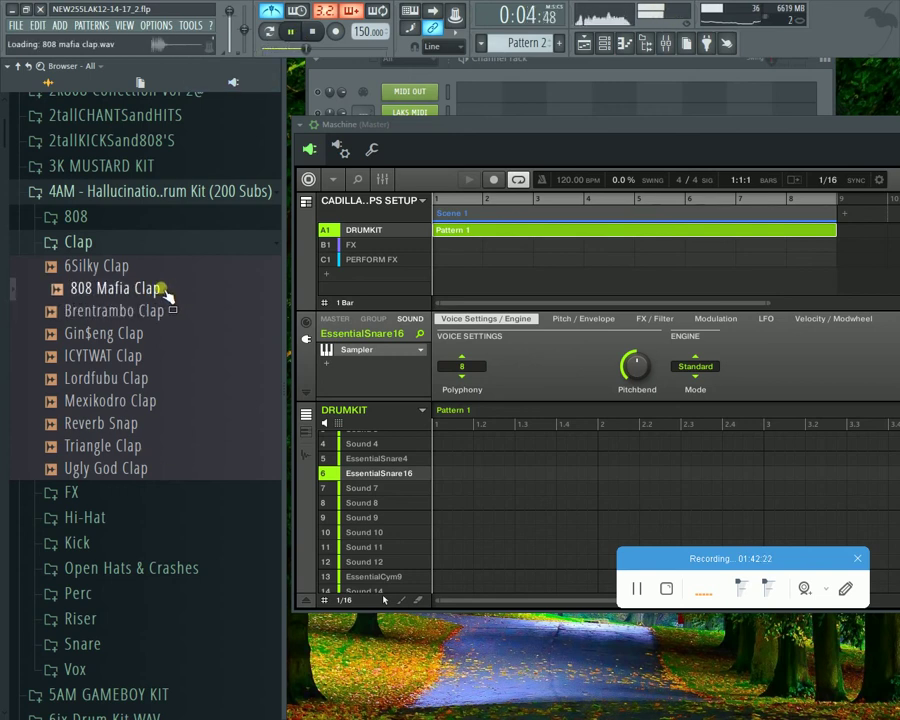
pyautogui.click(150, 311)
pyautogui.click(170, 290)
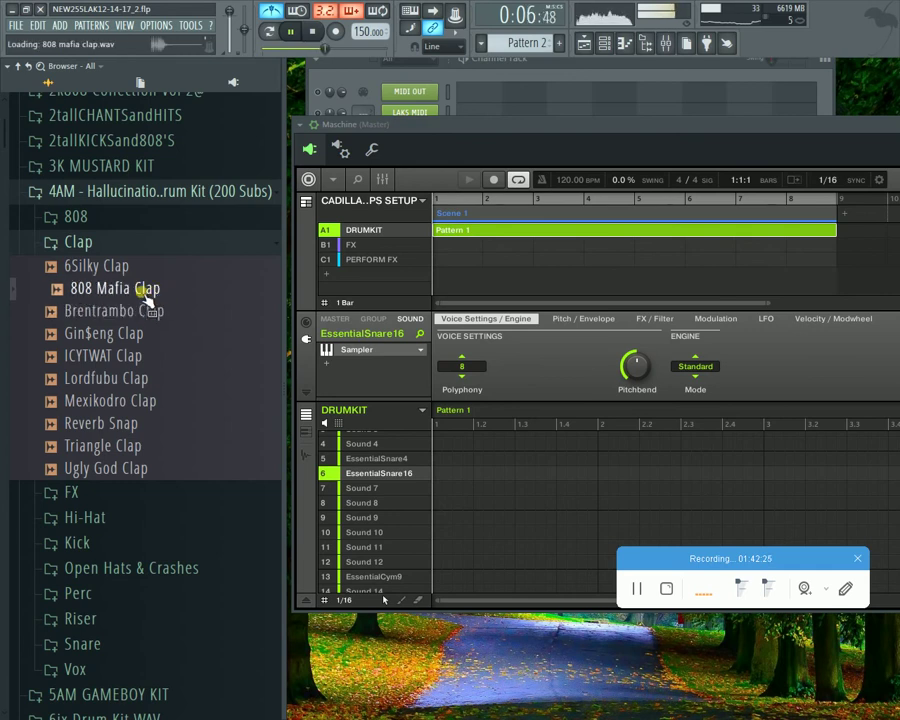
pyautogui.moveTo(145, 300); pyautogui.dragTo(383, 502)
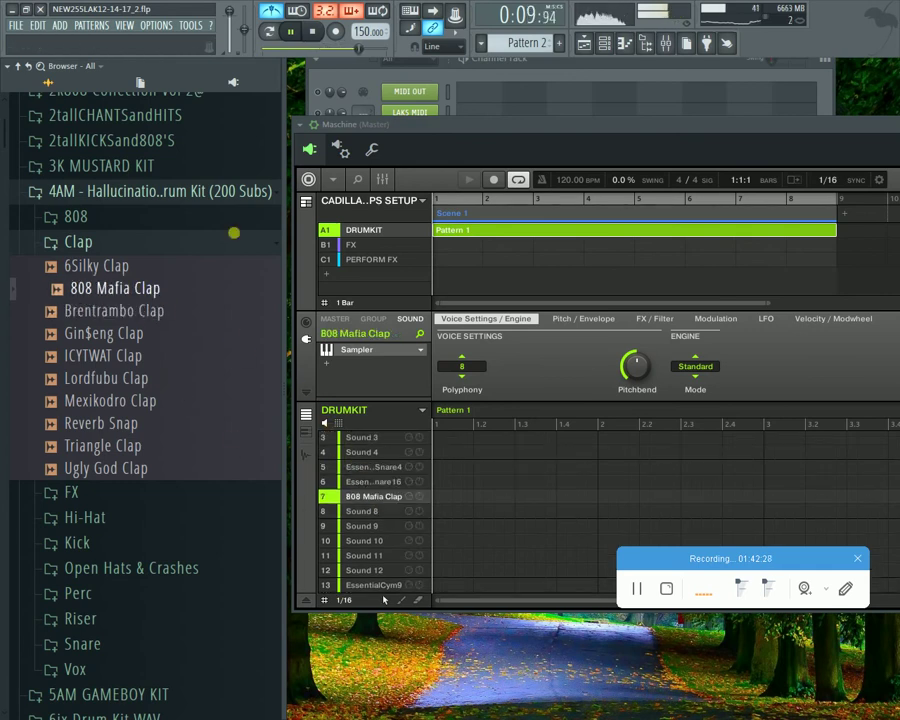
pyautogui.click(313, 35)
# Step: Audition Brentrambo Clap, Reverb Snap and Triangle Clap, comparing Triangle Clap with 808 Mafia Clap over the playing song
pyautogui.click(181, 312)
pyautogui.click(176, 426)
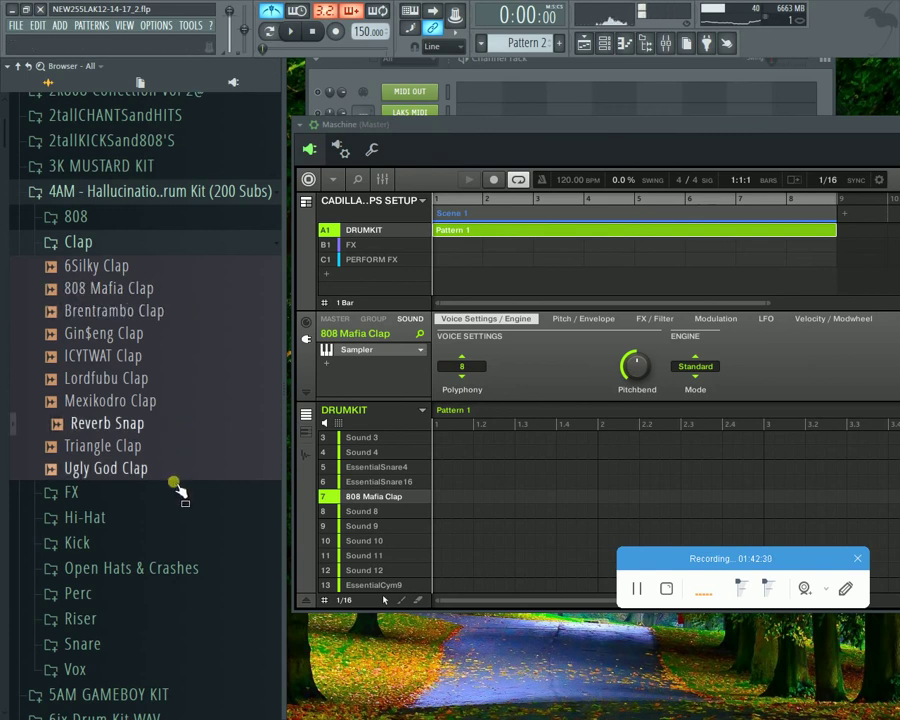
pyautogui.click(126, 250)
pyautogui.click(137, 251)
pyautogui.click(145, 426)
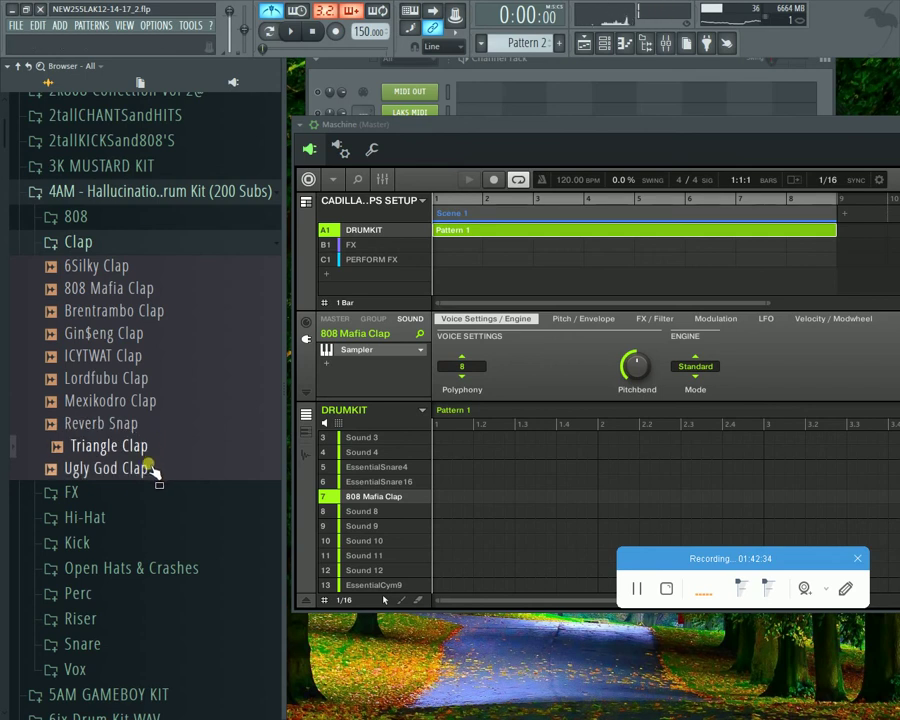
pyautogui.click(162, 450)
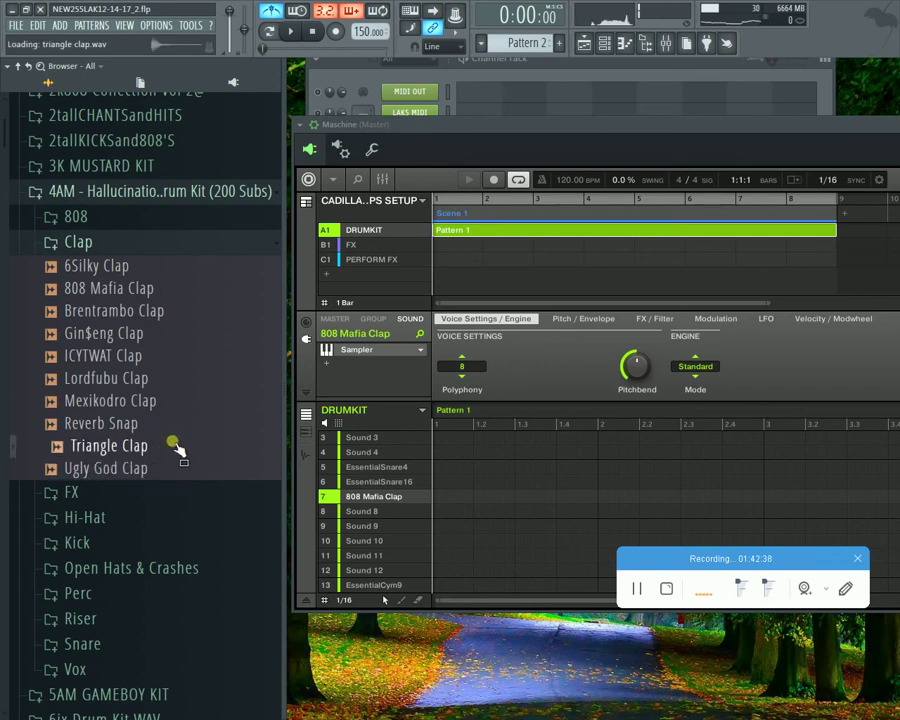
pyautogui.click(287, 31)
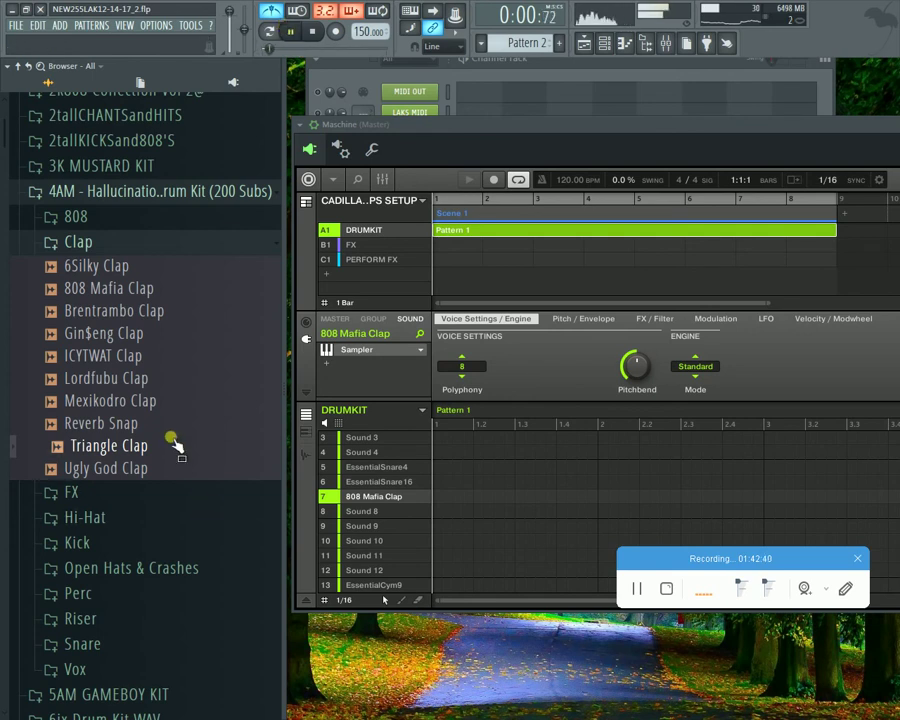
pyautogui.click(167, 299)
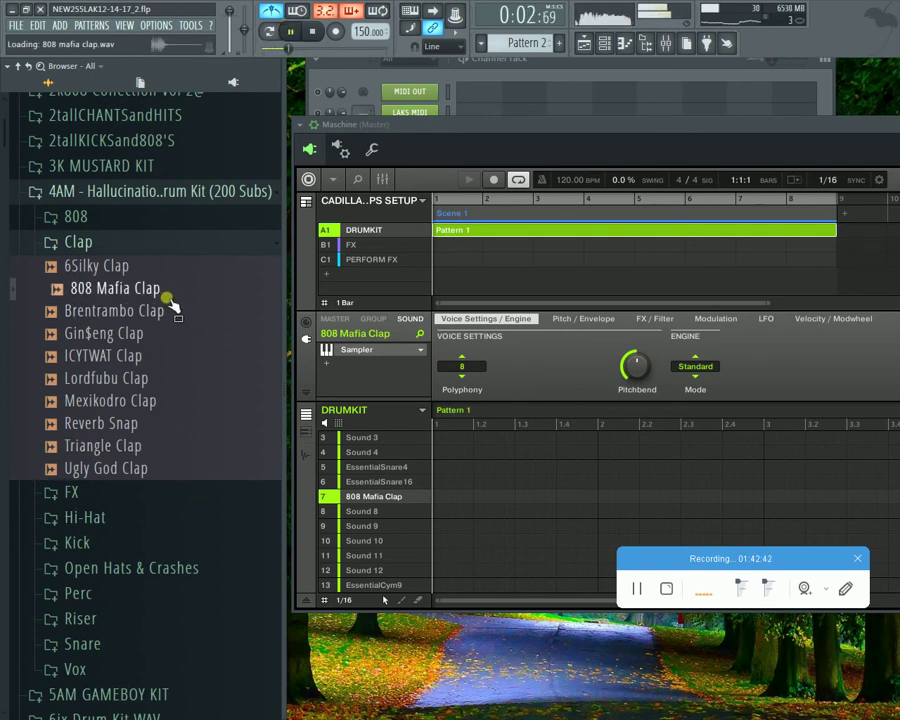
pyautogui.click(167, 452)
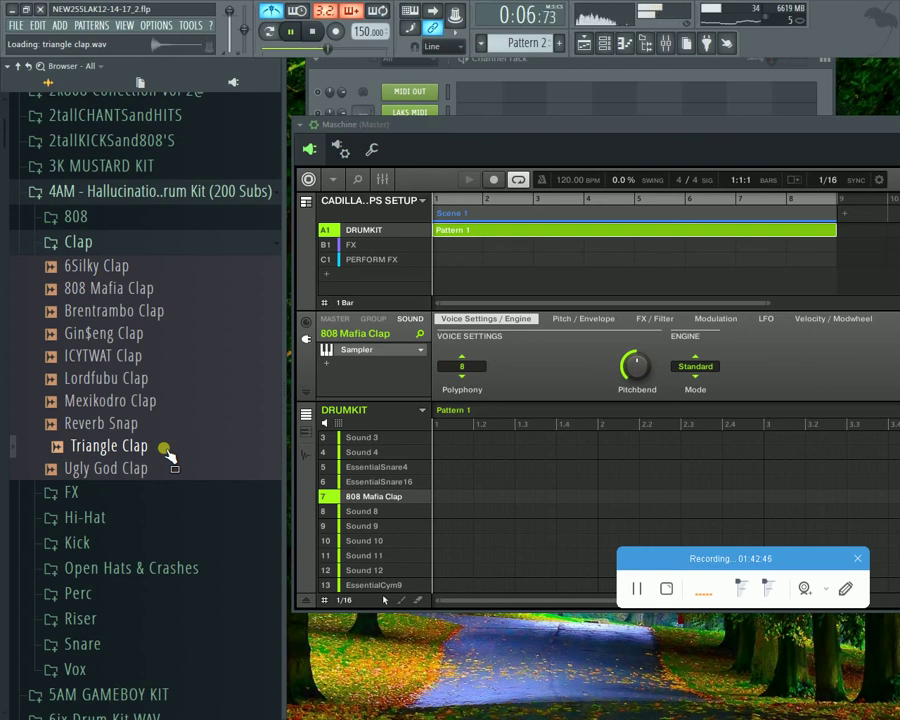
# Step: Open the FX folder of the 4AM drum kit and audition its effect samples from Bed Springs down to Sword
pyautogui.click(112, 490)
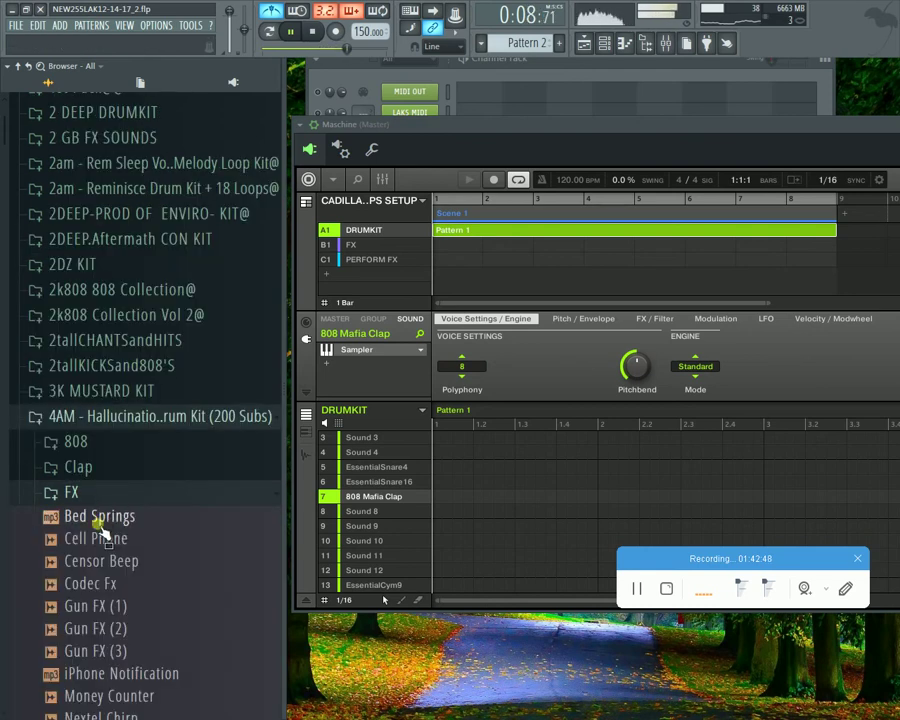
pyautogui.click(128, 519)
pyautogui.click(147, 541)
pyautogui.scroll(-4, 140, 500)
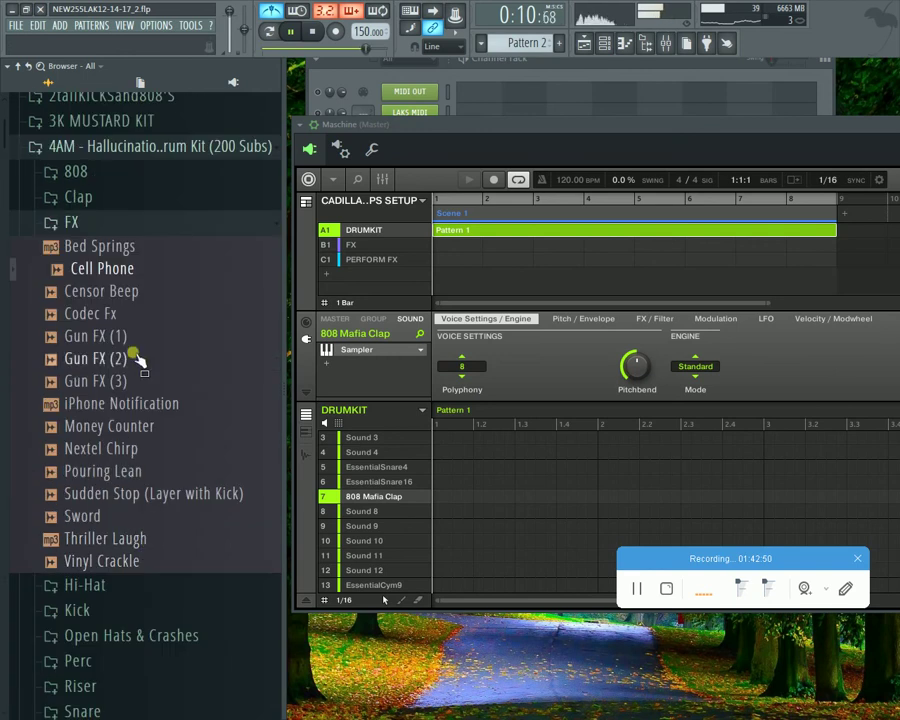
pyautogui.click(116, 338)
pyautogui.click(120, 360)
pyautogui.click(120, 385)
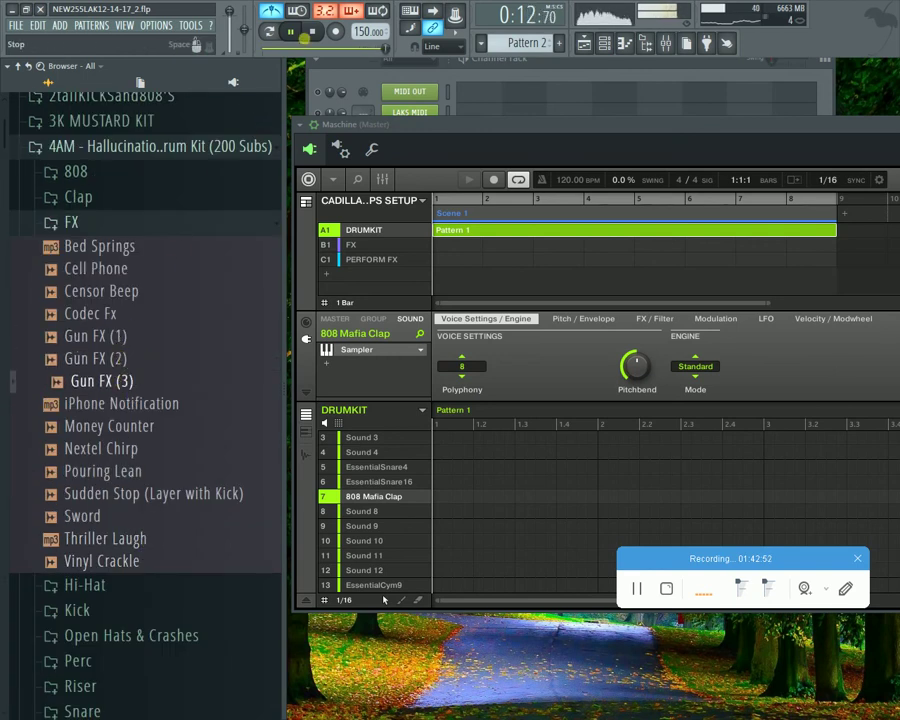
pyautogui.press('space')
pyautogui.click(118, 403)
pyautogui.click(115, 426)
pyautogui.click(115, 449)
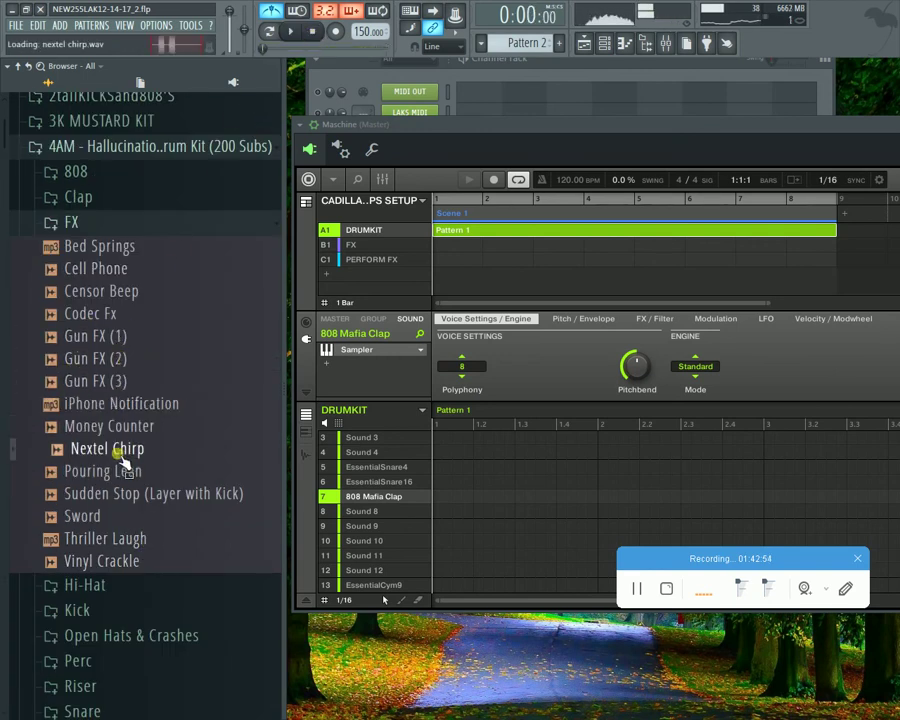
pyautogui.click(110, 471)
pyautogui.click(120, 493)
pyautogui.click(100, 516)
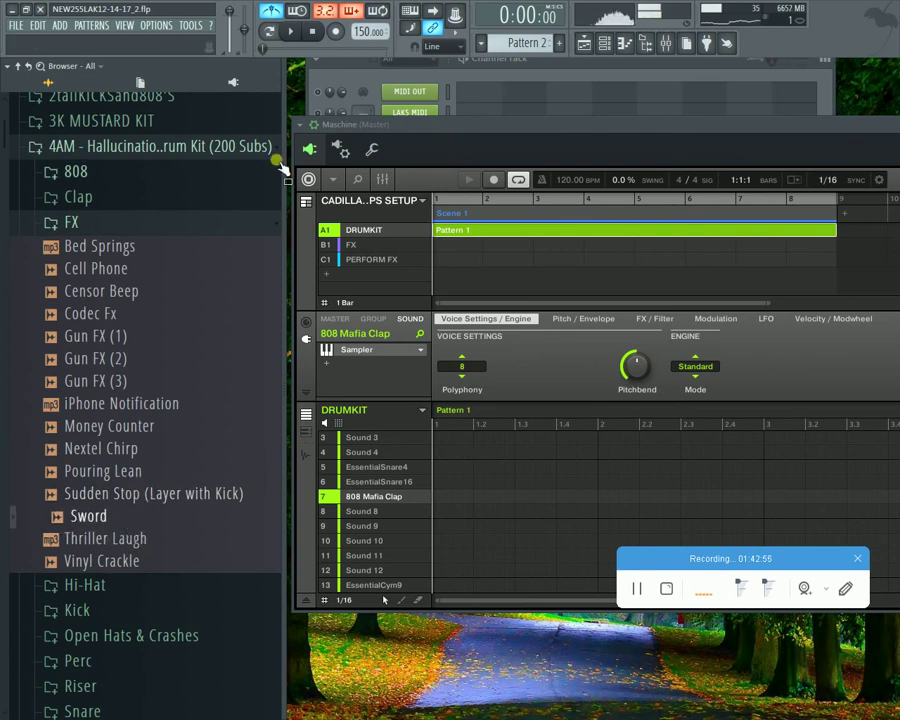
# Step: Audition Sword and Pouring Lean from the FX folder against the playing song, returning to Sword
pyautogui.click(295, 32)
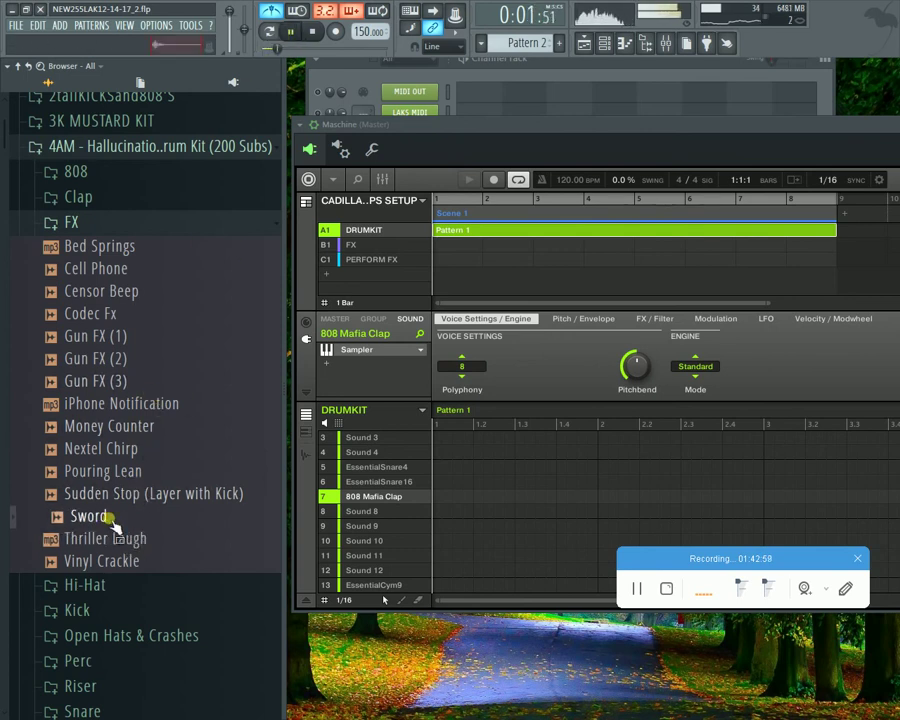
pyautogui.click(118, 473)
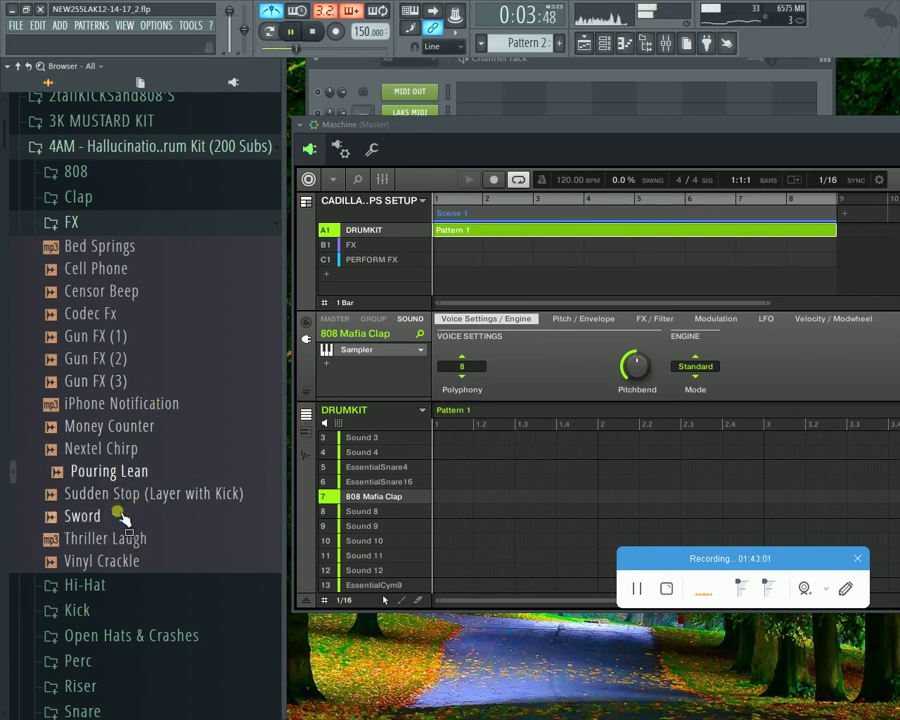
pyautogui.click(116, 513)
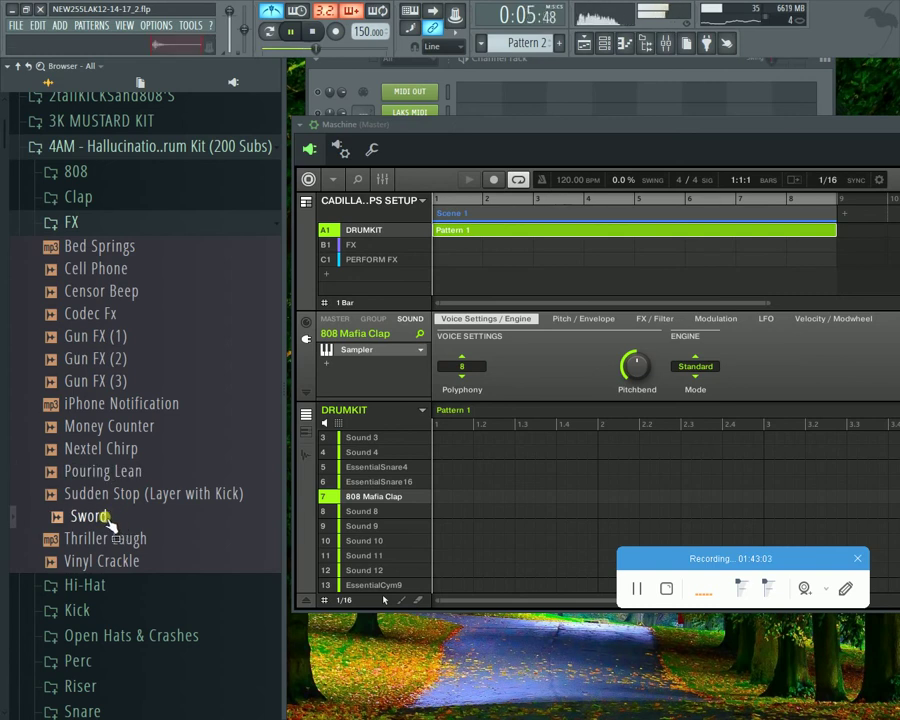
pyautogui.click(83, 538)
pyautogui.click(109, 519)
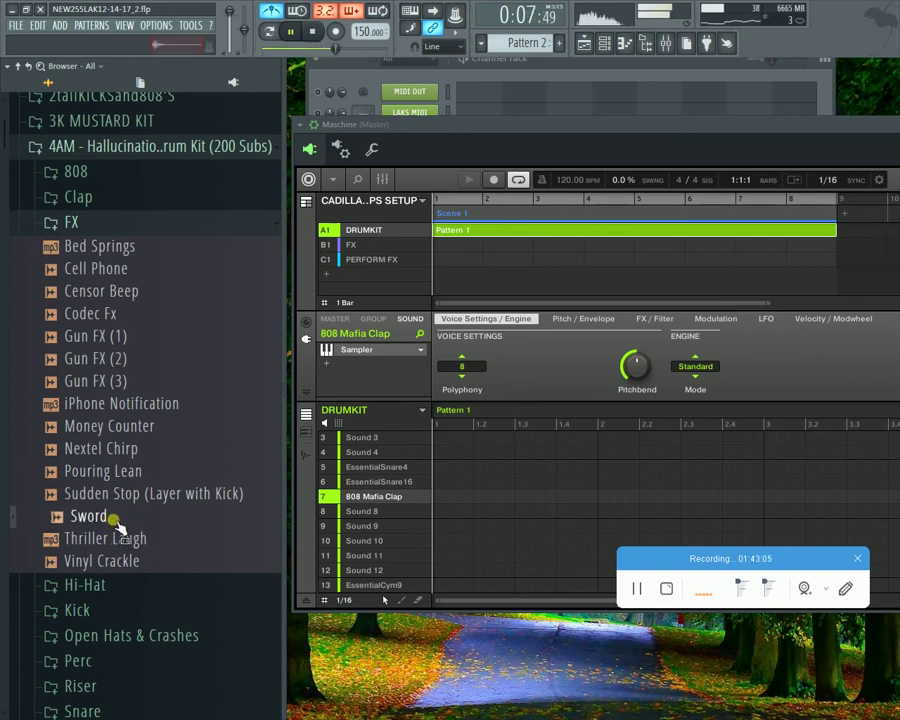
# Step: Load the Sword sample into sound slot 1 of the FX group and return to the DRUMKIT group
pyautogui.click(408, 244)
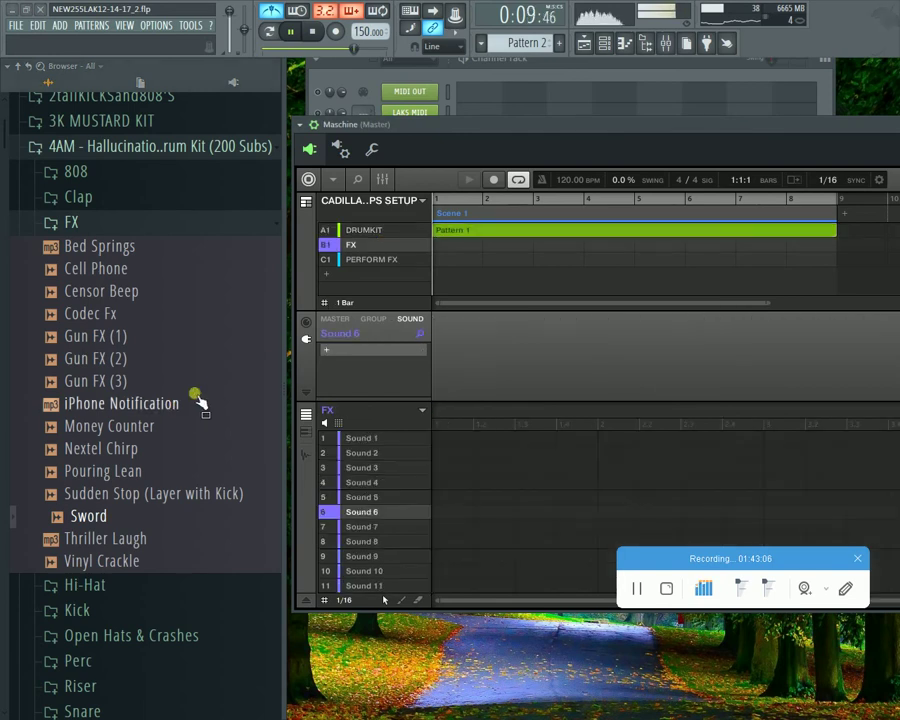
pyautogui.moveTo(60, 522); pyautogui.dragTo(371, 444)
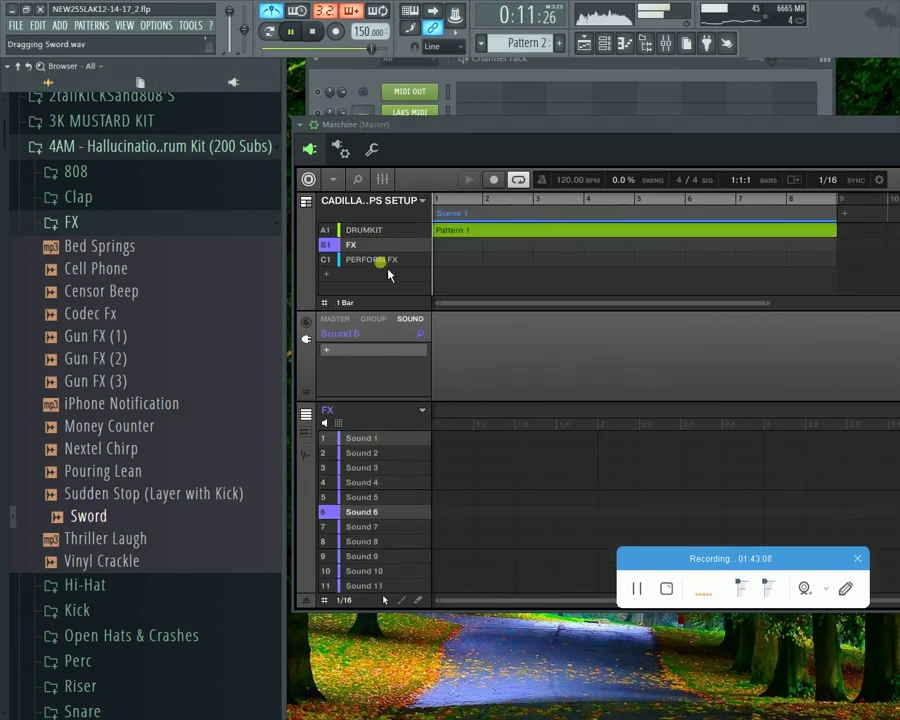
pyautogui.click(388, 229)
# Step: Open the 4AM kit's Hi-Hat folder, audition its first samples and load Digital Nas Hi-Hat into sound slot 9 of DRUMKIT
pyautogui.click(118, 561)
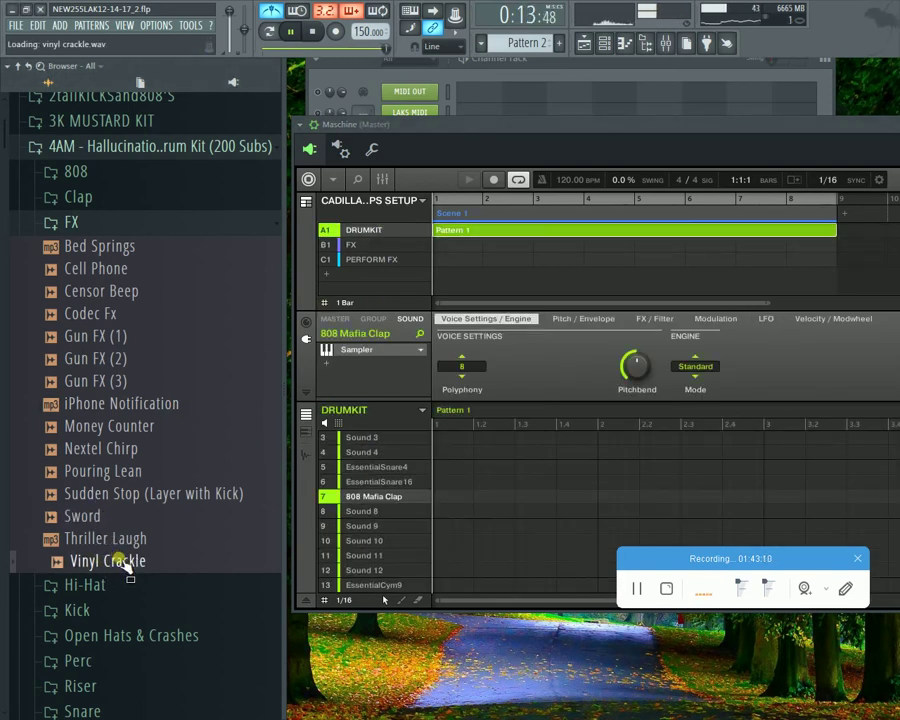
pyautogui.click(120, 224)
pyautogui.click(117, 248)
pyautogui.click(117, 271)
pyautogui.click(118, 316)
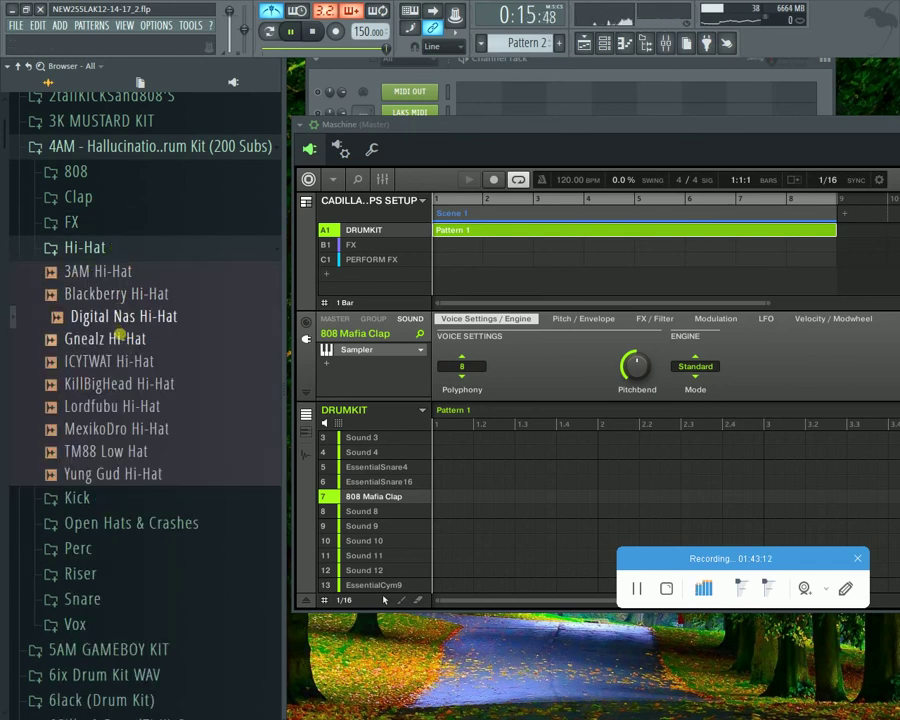
pyautogui.moveTo(118, 338); pyautogui.dragTo(387, 545)
# Step: Compare ICYTWAT, Gnealz and KillBigHead Hi-Hat over the song and load KillBigHead Hi-Hat into sound slot 10
pyautogui.click(150, 362)
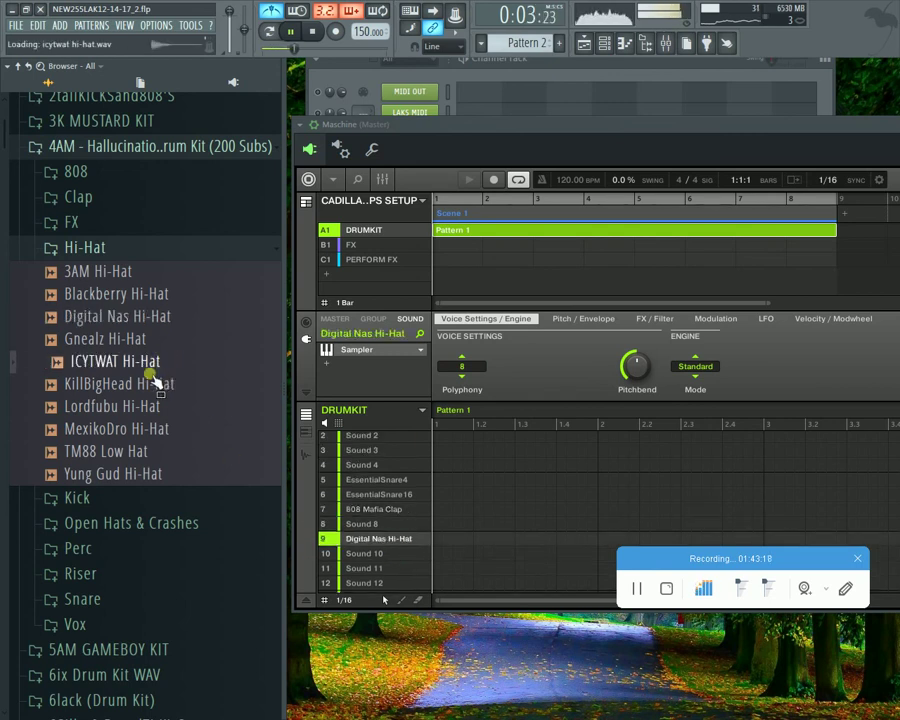
pyautogui.click(150, 383)
pyautogui.click(160, 362)
pyautogui.moveTo(152, 338); pyautogui.dragTo(158, 340)
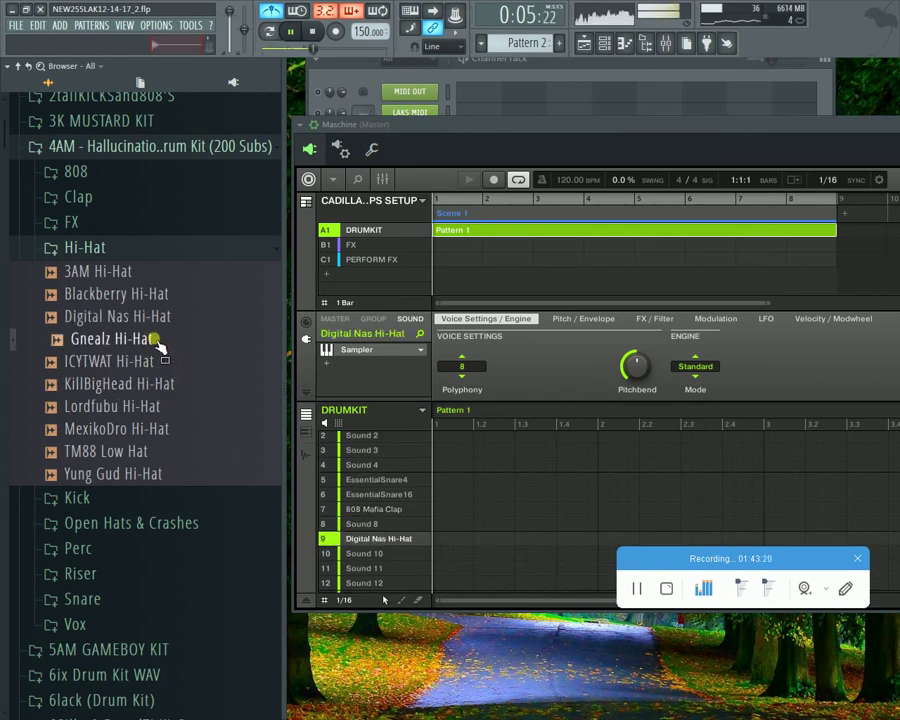
pyautogui.click(130, 390)
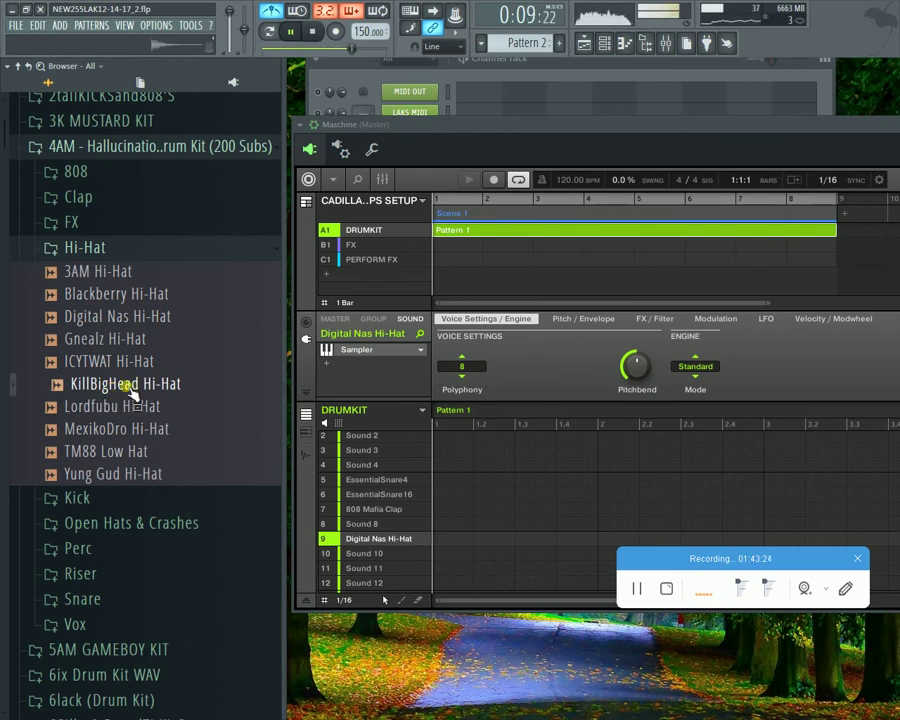
pyautogui.moveTo(118, 392); pyautogui.dragTo(388, 558)
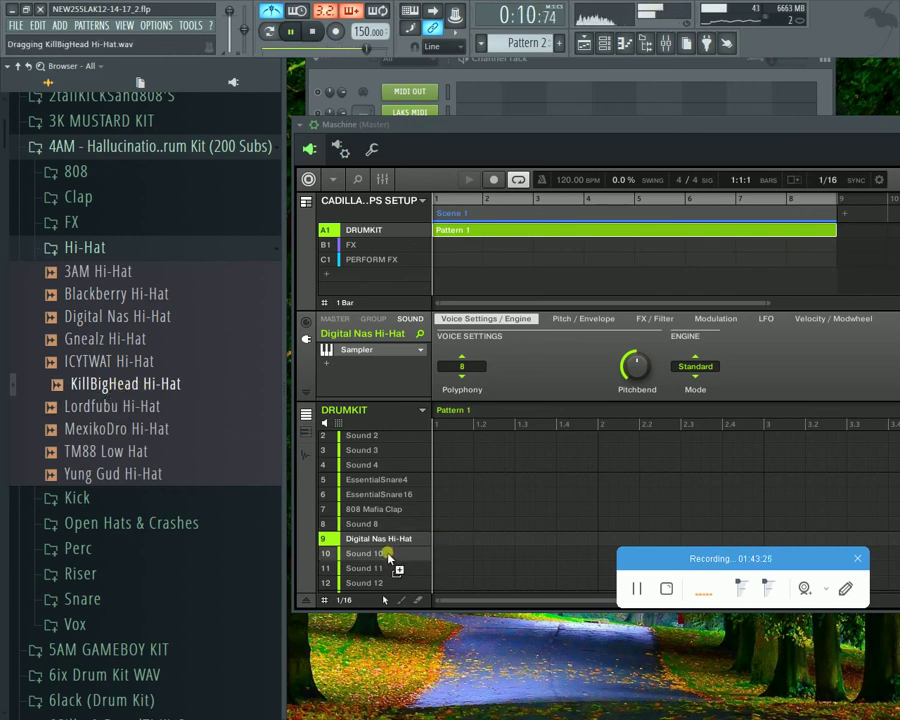
# Step: Audition Yung Gud Hi-Hat and TM88 Low Hat, restarting the song to judge TM88 Low Hat against it
pyautogui.click(161, 456)
pyautogui.click(161, 478)
pyautogui.click(190, 452)
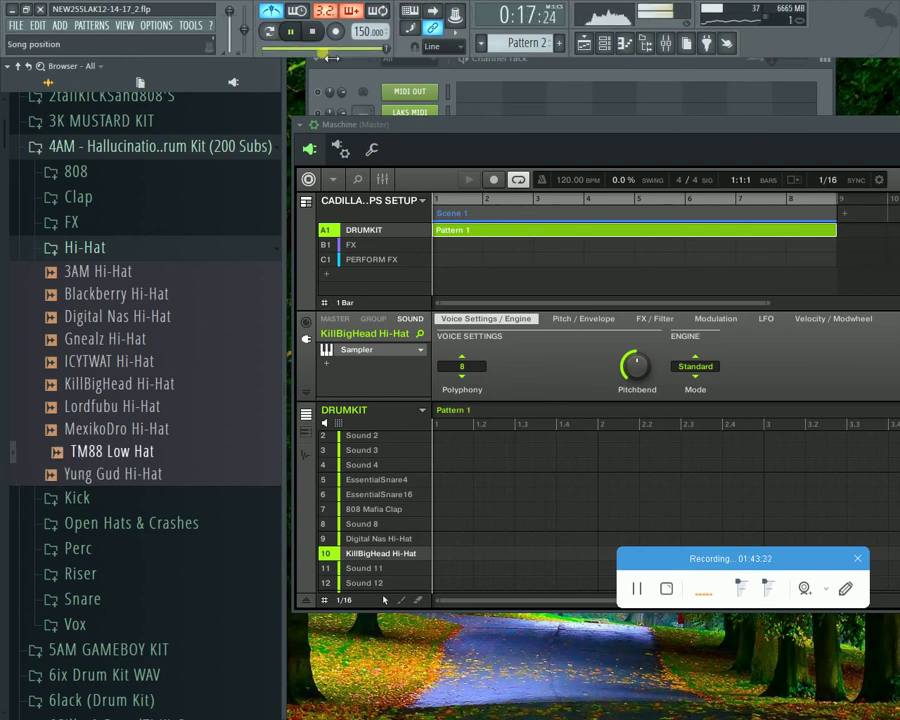
pyautogui.press('space')
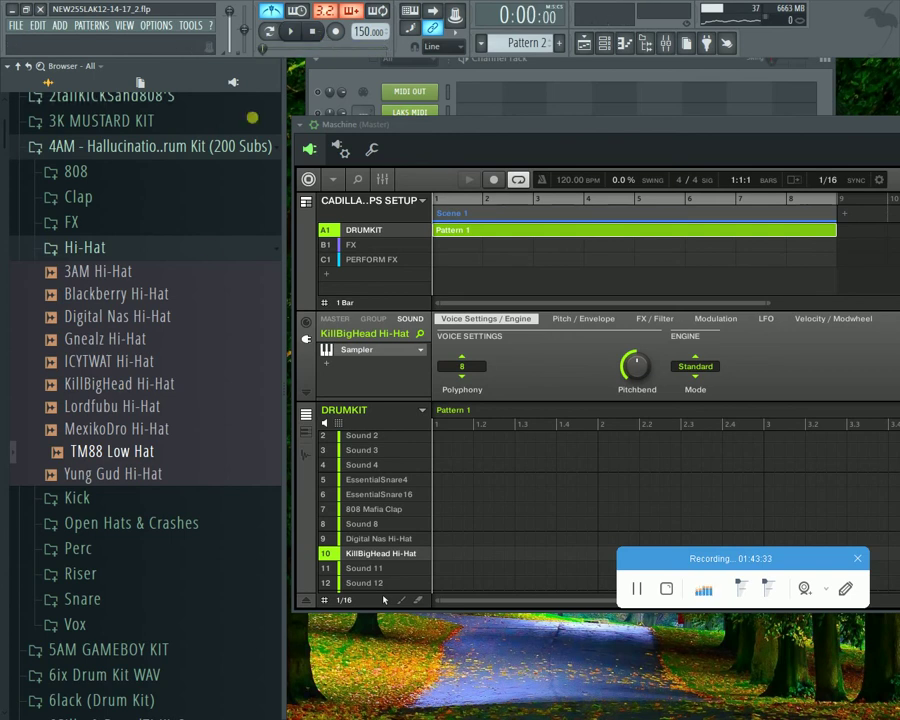
pyautogui.click(292, 32)
pyautogui.moveTo(140, 451); pyautogui.dragTo(161, 458)
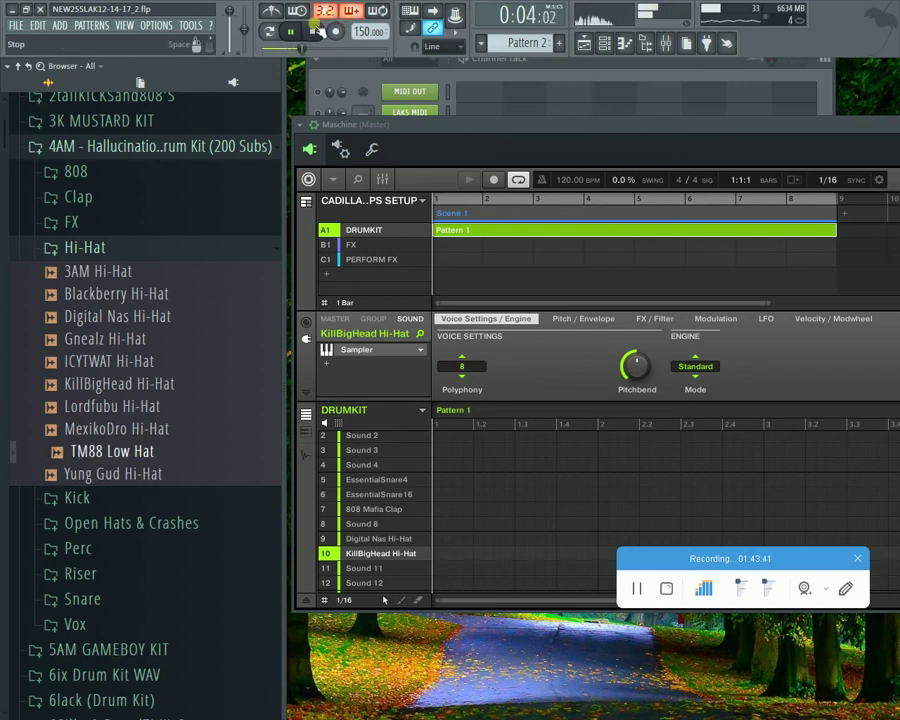
# Step: Open the Kick folder of the 4AM kit and audition its kicks from BLVC SVND Kick to ICYTWAT Kick, returning to Ethernet Kick
pyautogui.click(99, 248)
pyautogui.click(100, 275)
pyautogui.click(112, 294)
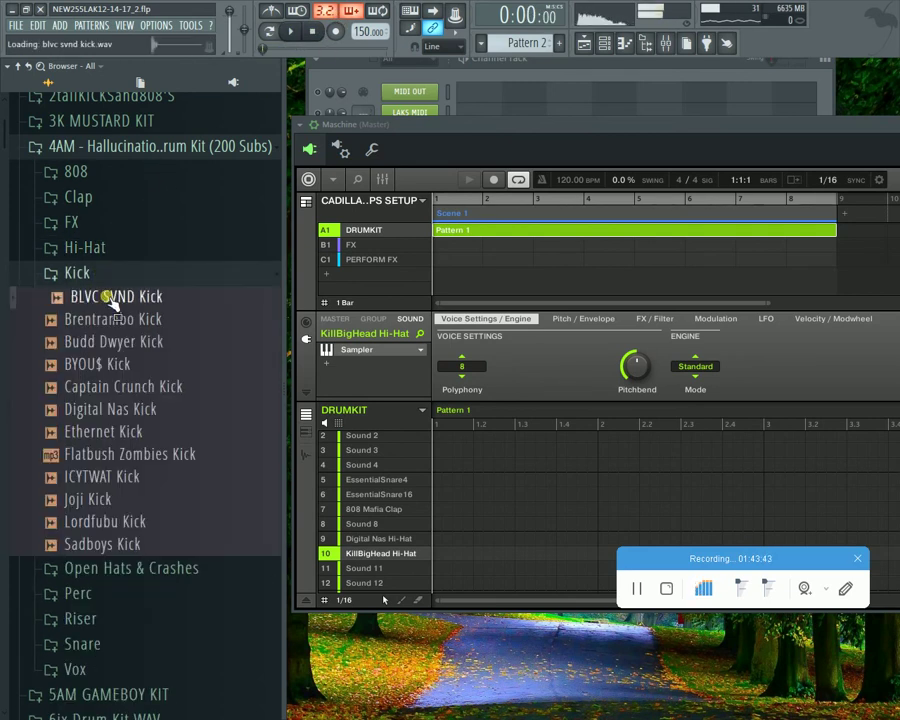
pyautogui.click(108, 318)
pyautogui.click(110, 364)
pyautogui.click(117, 437)
pyautogui.click(112, 476)
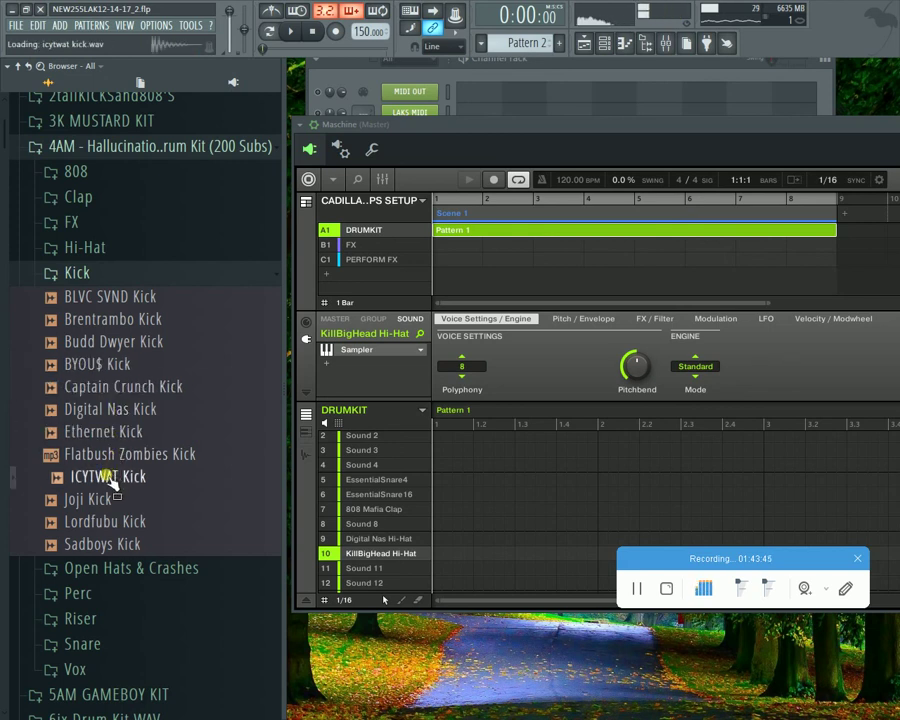
pyautogui.click(127, 431)
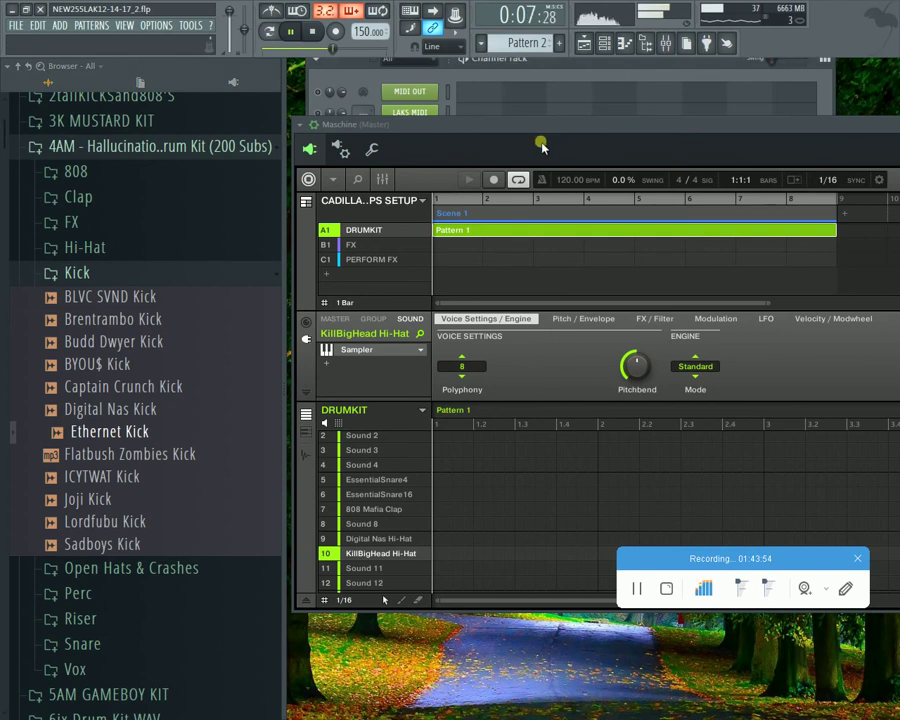
# Step: Lower the volume of the last audio clip channel in the Channel rack and audition Ethernet Kick over the song
pyautogui.moveTo(555, 128); pyautogui.dragTo(420, 717)
pyautogui.moveTo(342, 366); pyautogui.dragTo(342, 419)
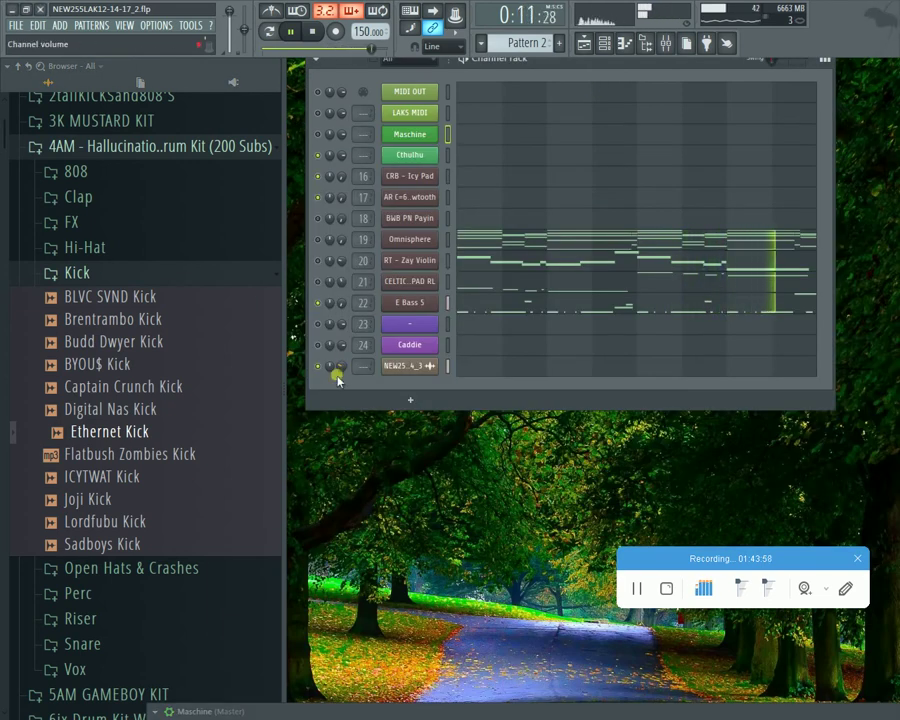
pyautogui.click(178, 430)
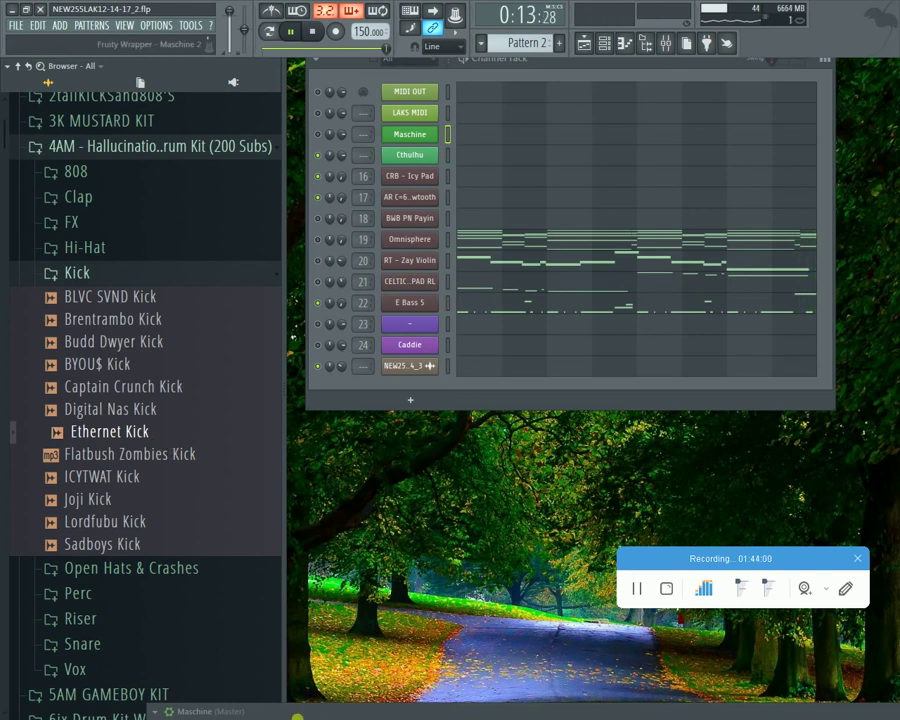
pyautogui.moveTo(295, 714); pyautogui.dragTo(385, 131)
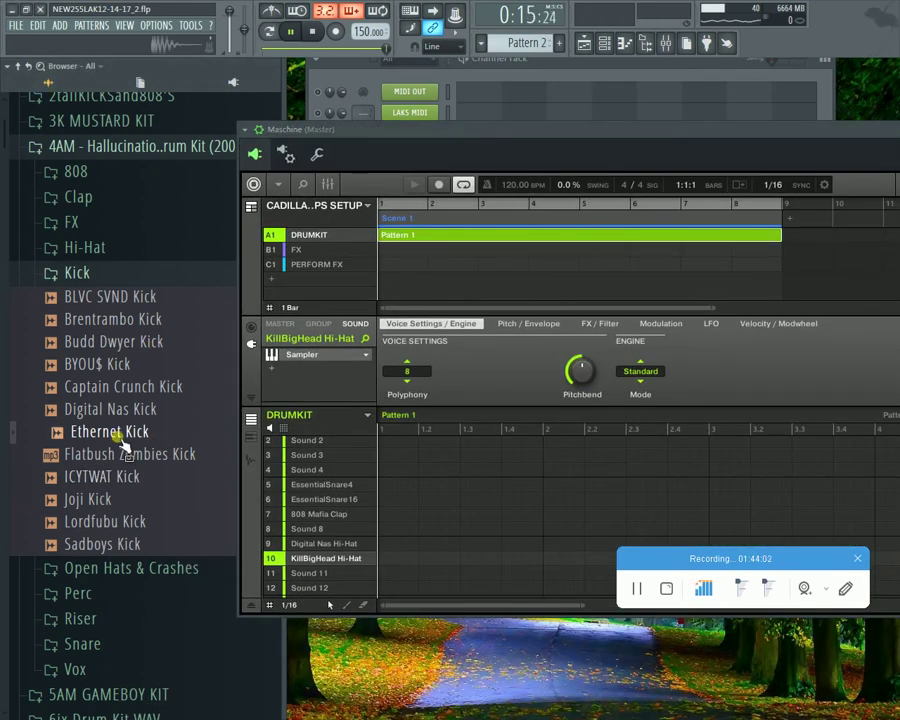
# Step: Stop the song, audition Ethernet Kick on its own and load it into sound slot 4 of DRUMKIT
pyautogui.click(315, 34)
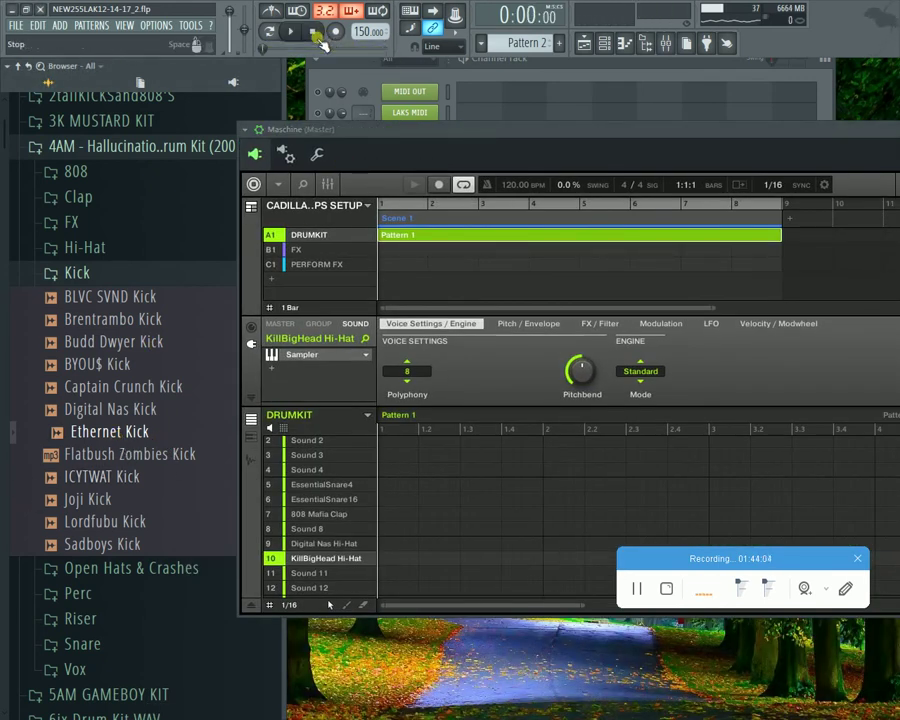
pyautogui.moveTo(117, 436); pyautogui.dragTo(118, 438)
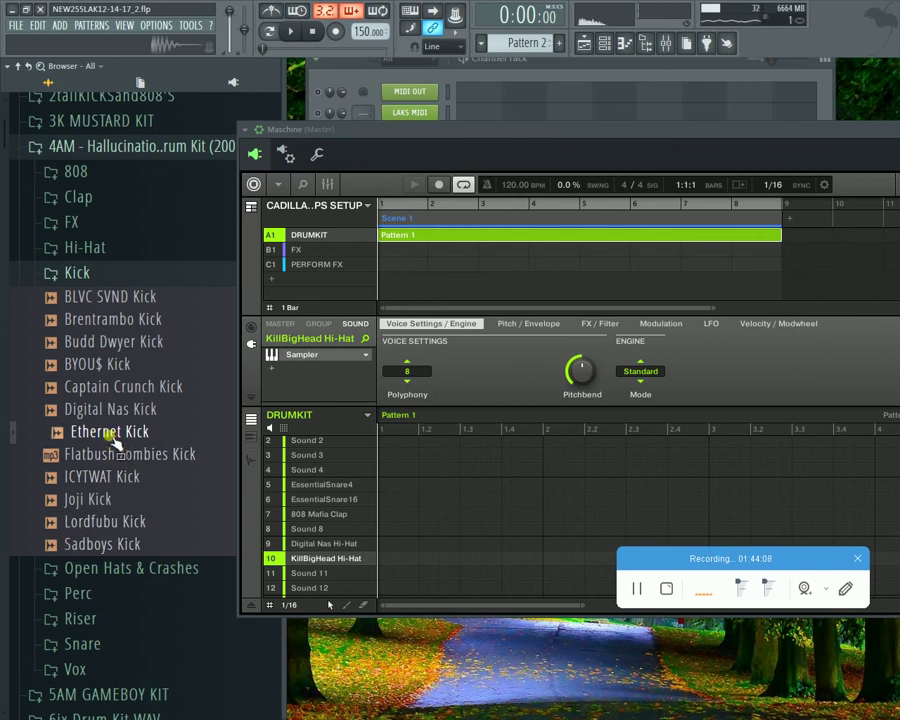
pyautogui.moveTo(113, 440); pyautogui.dragTo(327, 488)
# Step: Audition Lordfubu Kick, Joji Kick and ICYTWAT Kick from the Kick folder
pyautogui.moveTo(118, 520); pyautogui.dragTo(120, 516)
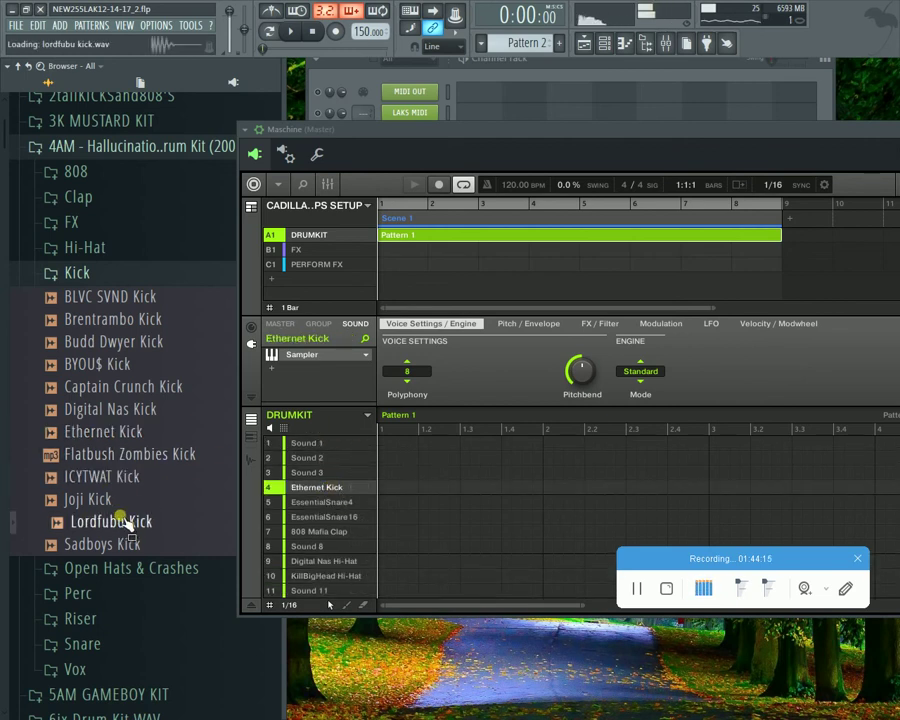
pyautogui.click(132, 497)
pyautogui.moveTo(145, 477); pyautogui.dragTo(148, 480)
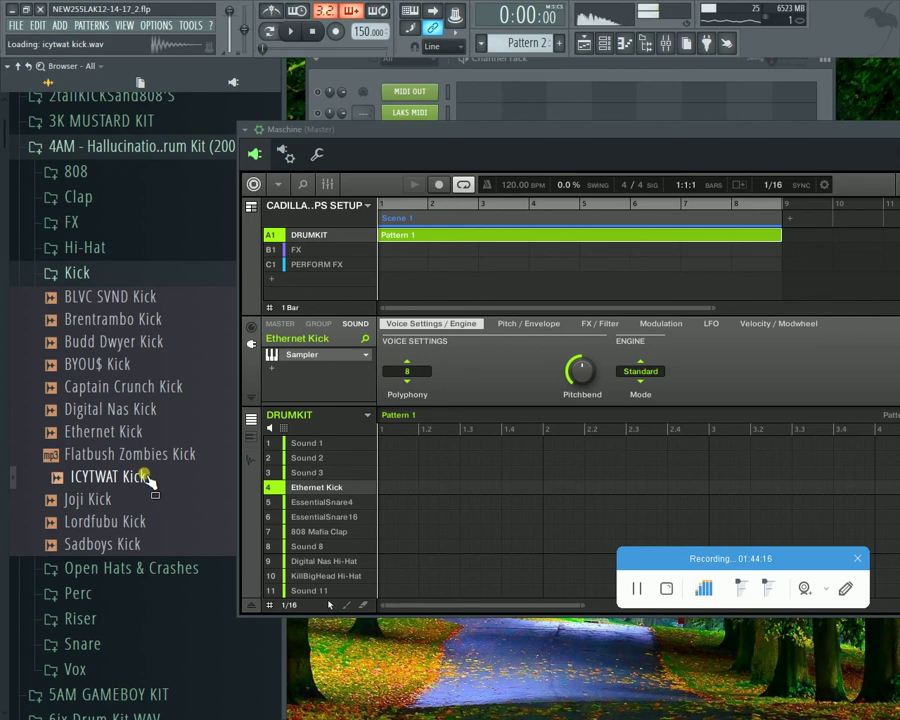
# Step: Reopen the Hi-Hat folder, audition 3AM Hi-Hat and check the DRUMKIT sound slots from 7 to 10
pyautogui.click(130, 248)
pyautogui.click(132, 252)
pyautogui.click(125, 249)
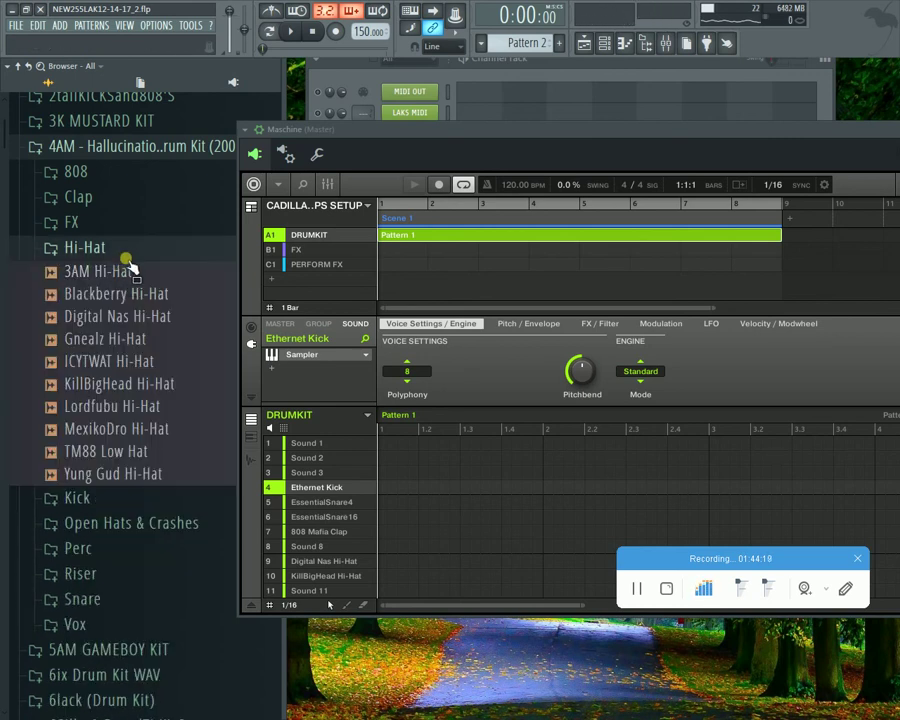
pyautogui.click(118, 274)
pyautogui.moveTo(122, 287); pyautogui.dragTo(318, 537)
pyautogui.click(317, 536)
pyautogui.click(319, 547)
pyautogui.click(319, 575)
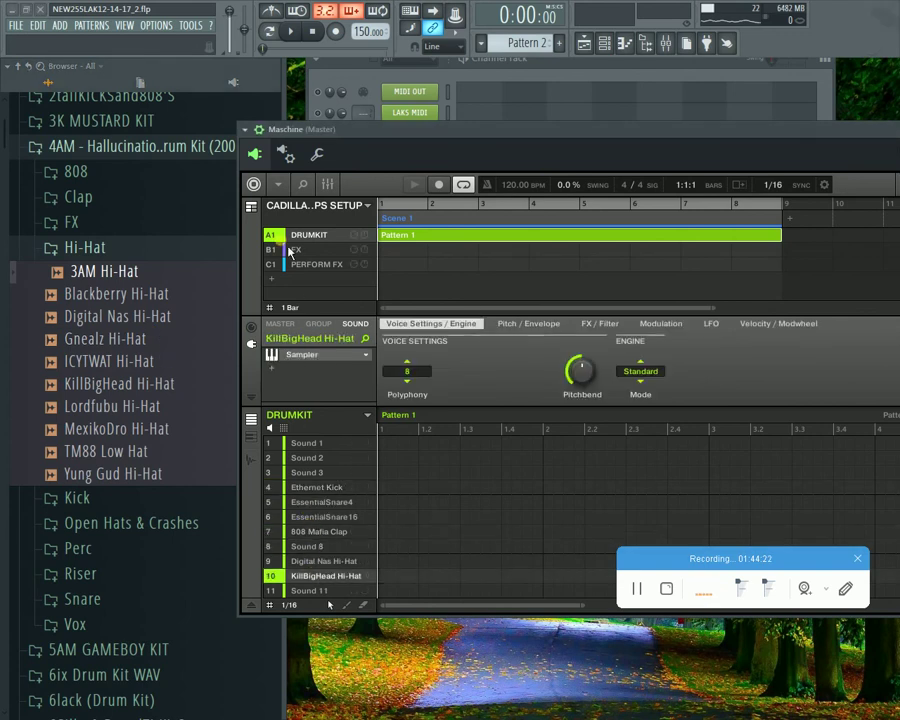
# Step: Turn off Smart disable for the Maschine plugin and test sound slots 8 and 9
pyautogui.click(245, 130)
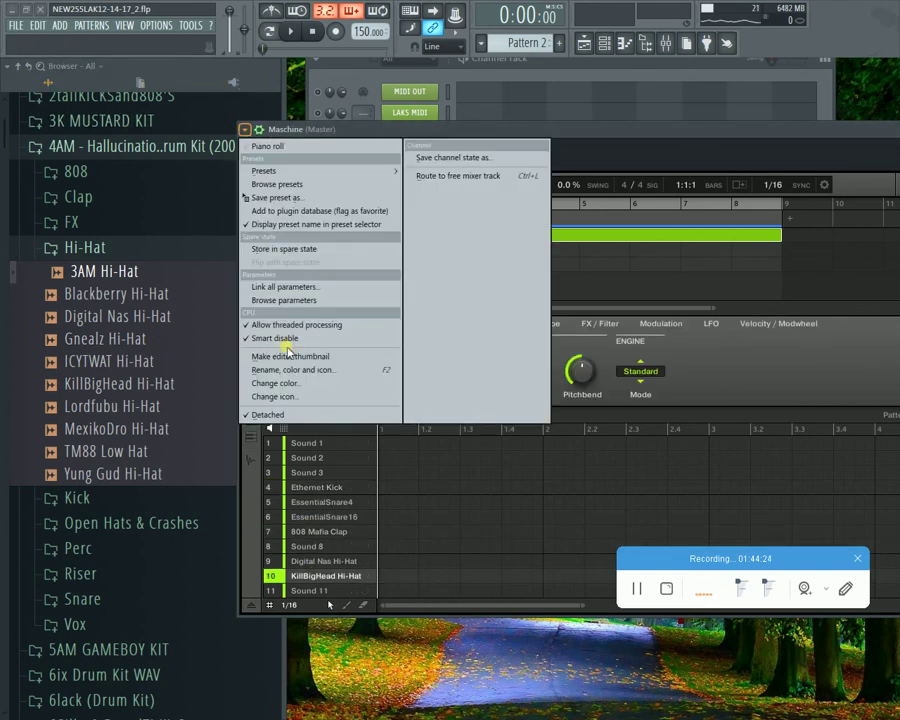
pyautogui.click(299, 349)
pyautogui.click(322, 546)
pyautogui.click(330, 561)
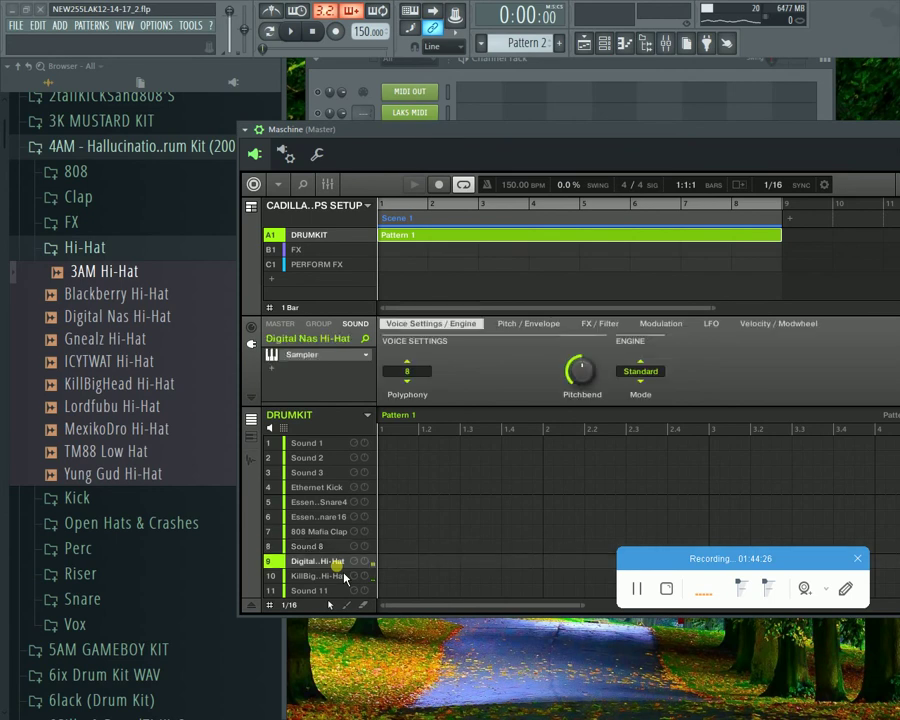
# Step: Compare the hi-hats in sound slots 9 and 10 and load 3AM Hi-Hat into sound slot 11 of DRUMKIT
pyautogui.click(325, 547)
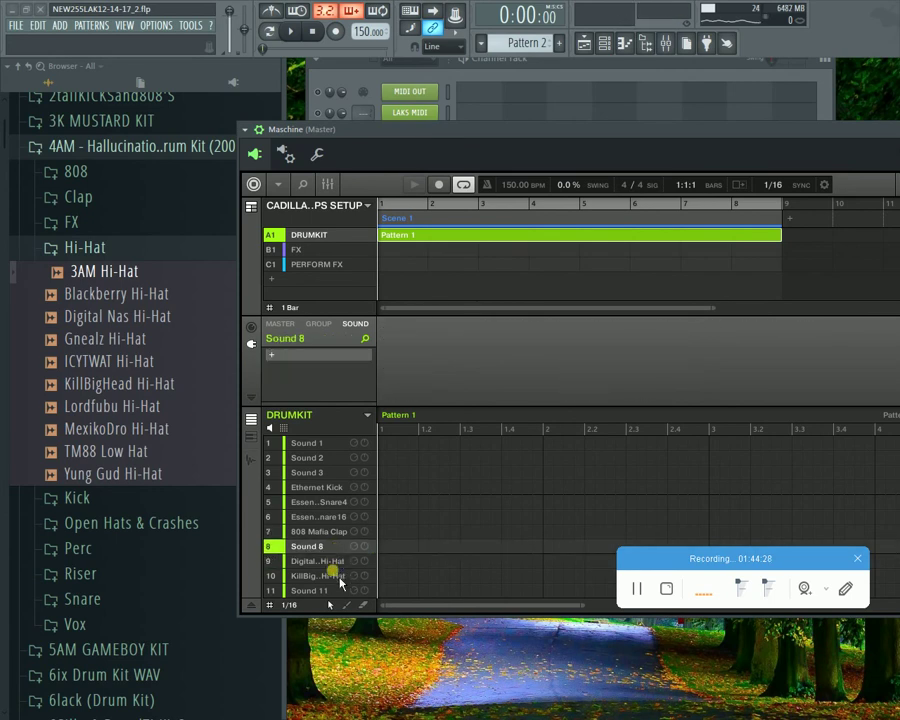
pyautogui.click(338, 576)
pyautogui.click(336, 561)
pyautogui.click(336, 576)
pyautogui.click(332, 590)
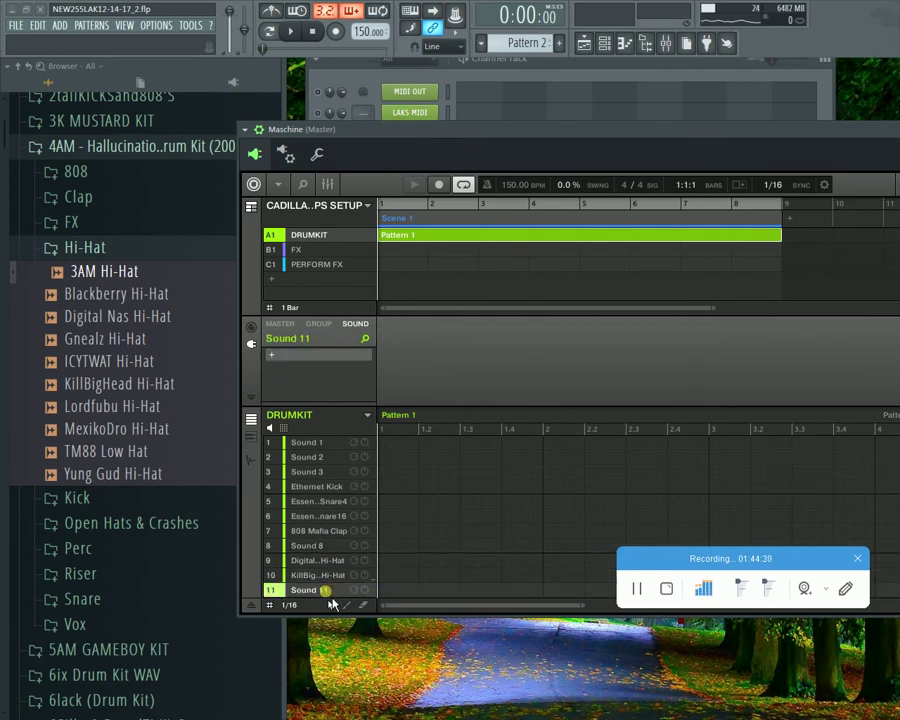
pyautogui.click(322, 562)
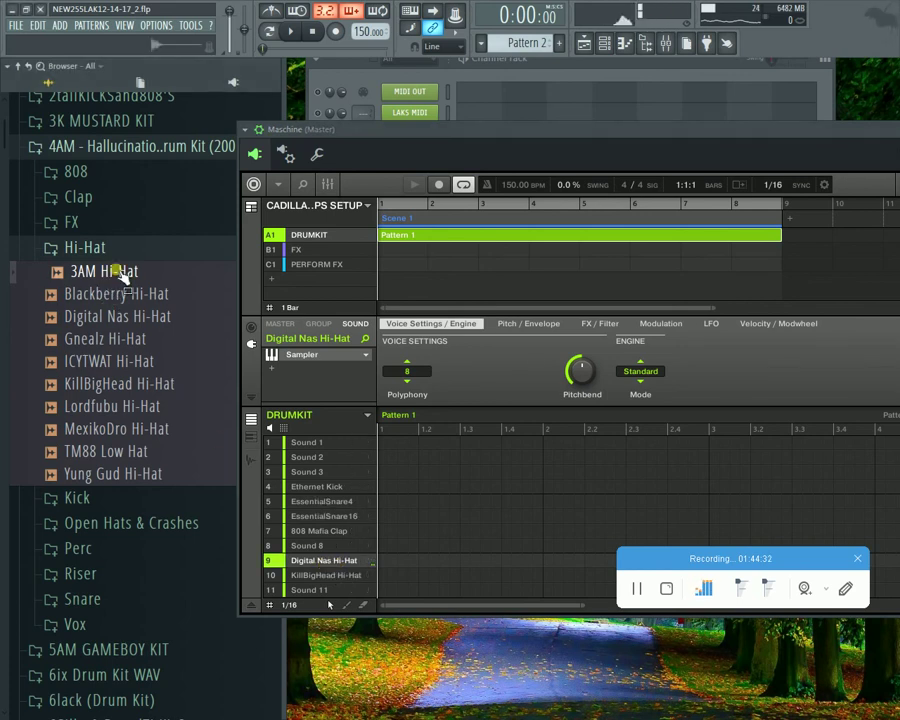
pyautogui.moveTo(76, 271); pyautogui.dragTo(326, 593)
pyautogui.moveTo(84, 272); pyautogui.dragTo(332, 592)
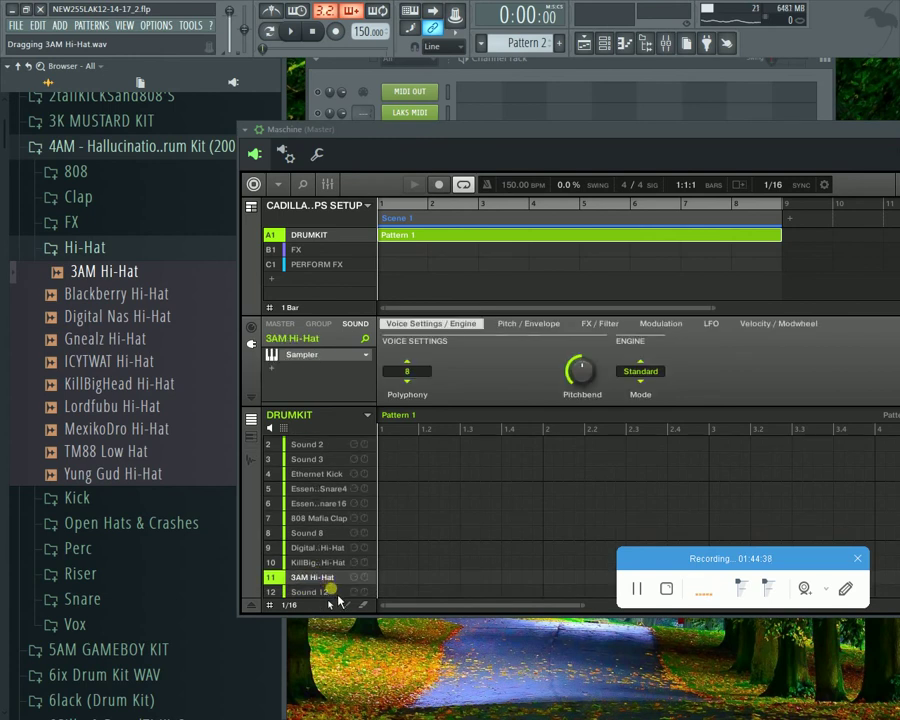
# Step: Open the Crash folder inside Open Hats & Crashes of the 4AM kit to audition its crash samples
pyautogui.click(120, 247)
pyautogui.moveTo(100, 300); pyautogui.dragTo(108, 308)
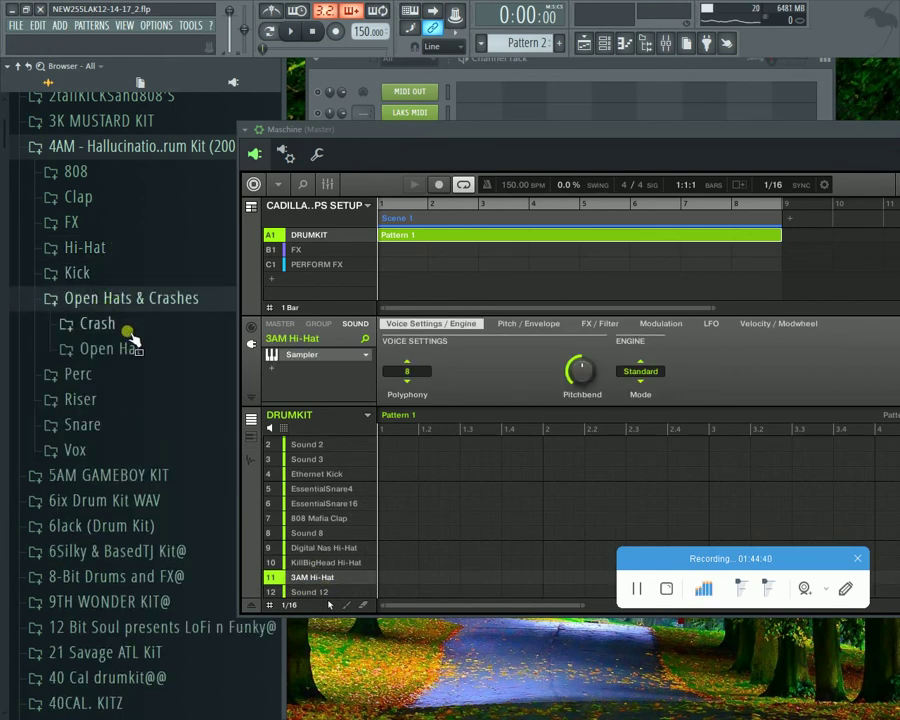
pyautogui.click(122, 324)
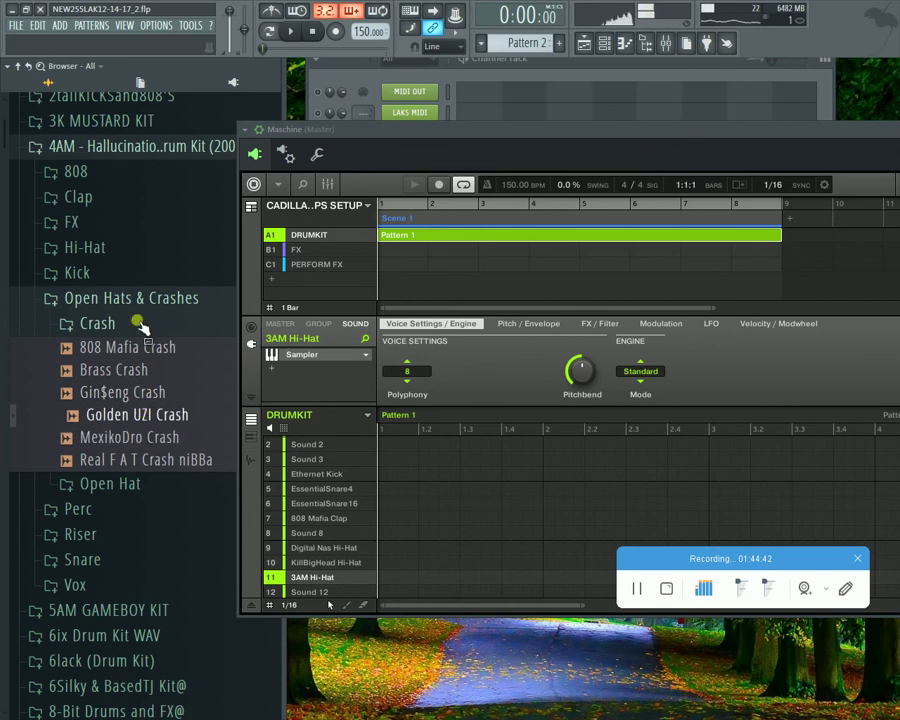
# Step: Close the Crash folder, open the Open Hat folder and audition Scratch, RAGU and ICYTWAT Open Hat
pyautogui.click(122, 323)
pyautogui.click(110, 347)
pyautogui.click(140, 440)
pyautogui.click(165, 482)
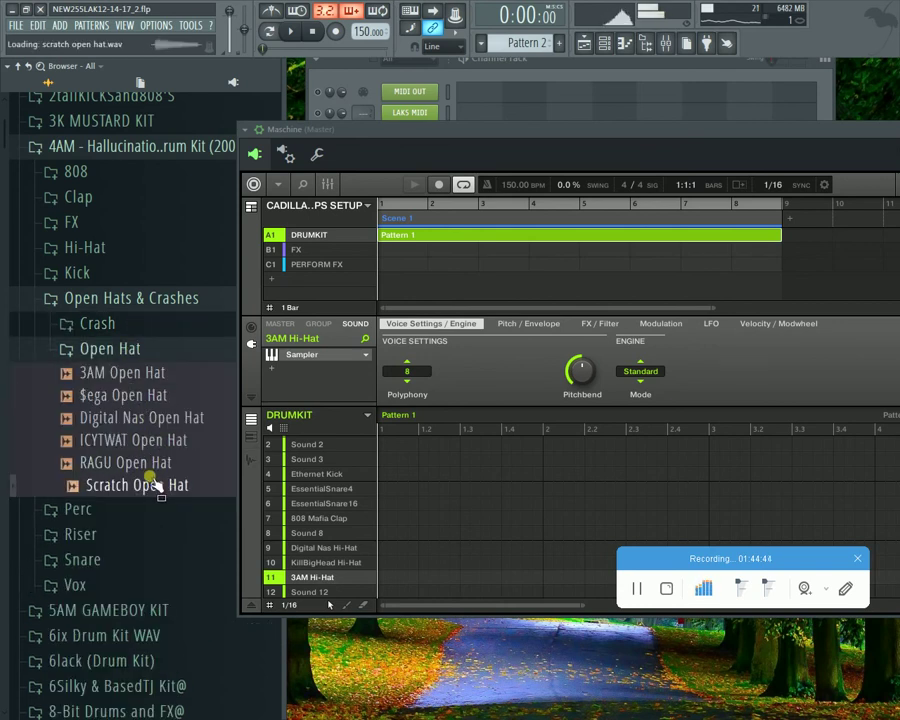
pyautogui.click(158, 463)
pyautogui.click(162, 443)
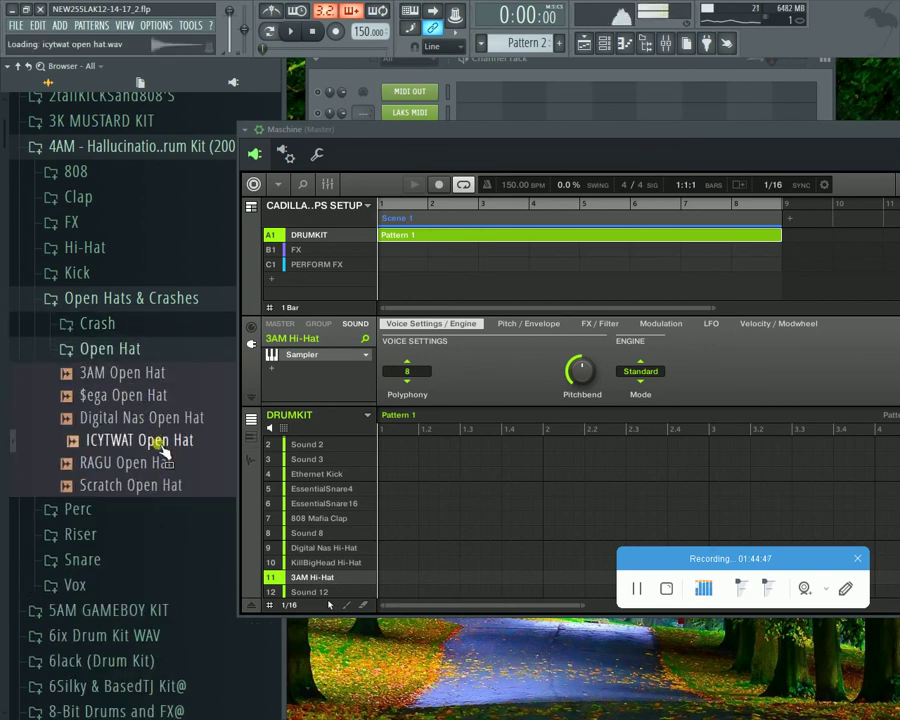
# Step: Audition $ega, Digital Nas and ICYTWAT Open Hat against the playing song, and close the Open Hats & Crashes folder
pyautogui.click(291, 32)
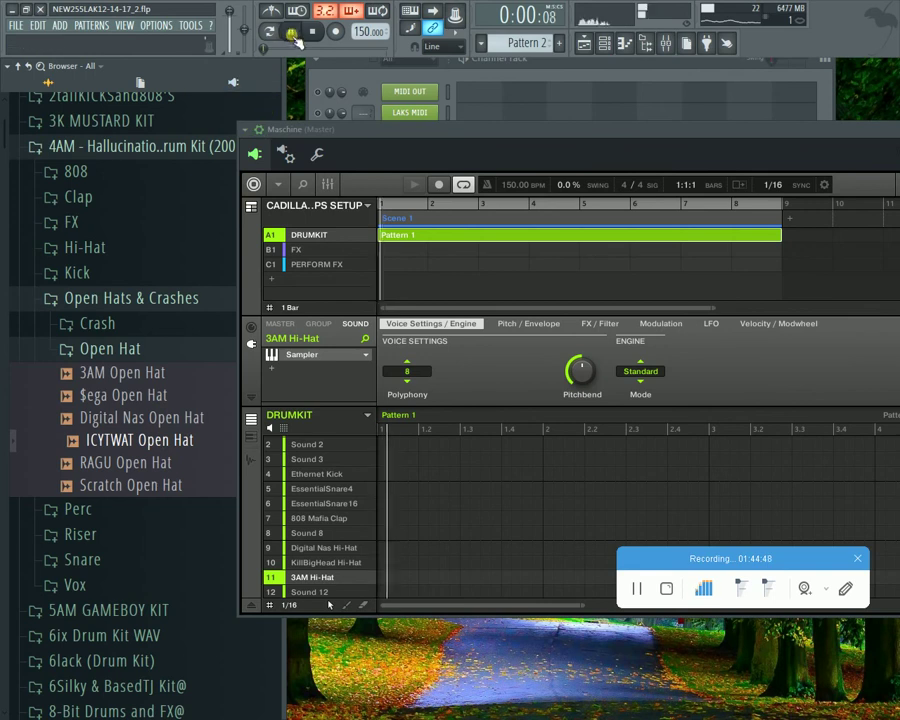
pyautogui.click(201, 441)
pyautogui.click(148, 396)
pyautogui.click(165, 418)
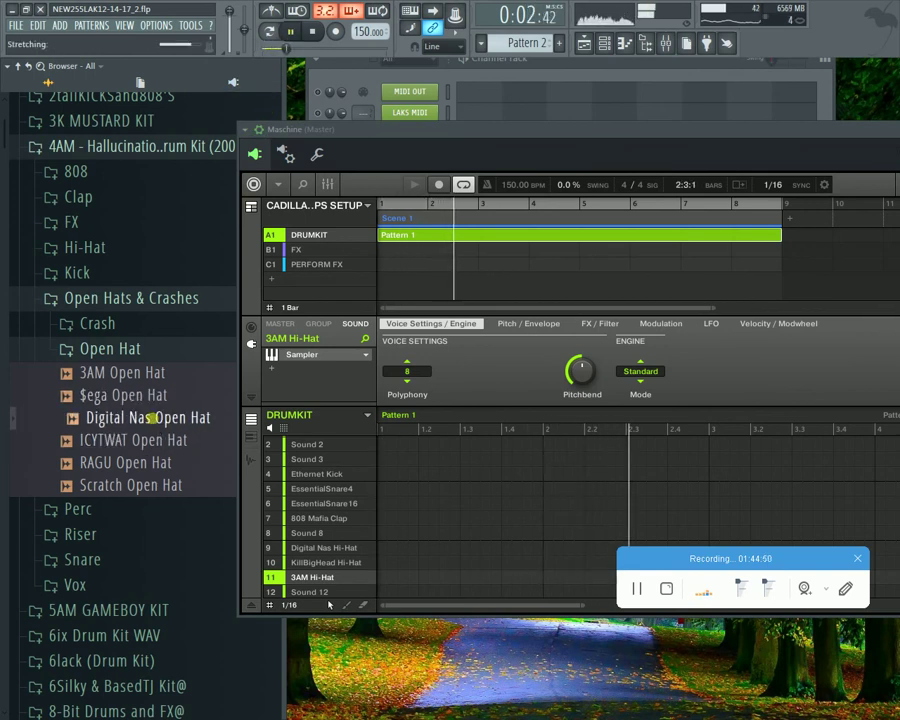
pyautogui.click(160, 444)
pyautogui.click(176, 299)
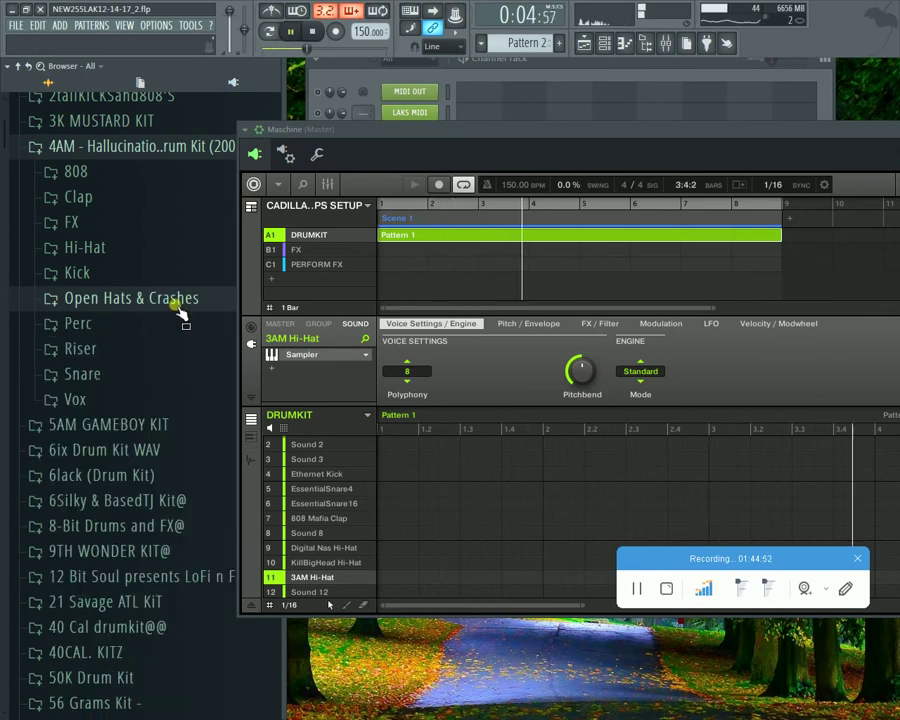
# Step: Audition the rims and Plugg Shaker in the 4AM kit's Perc folder and load Ronny J Rim into sound slot 14 of DRUMKIT
pyautogui.click(90, 326)
pyautogui.click(120, 459)
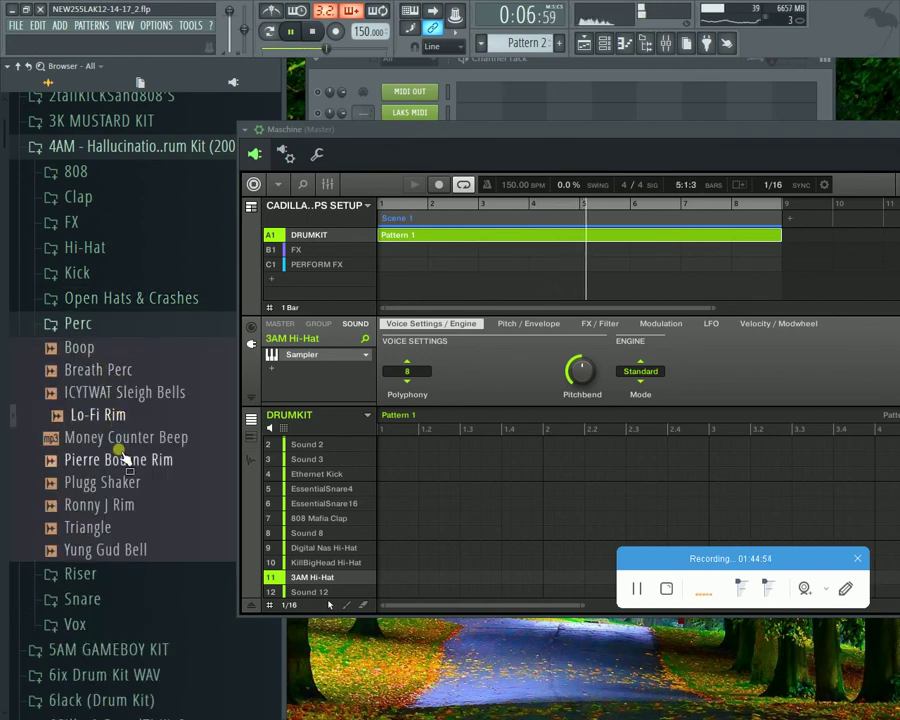
pyautogui.click(120, 460)
pyautogui.click(120, 481)
pyautogui.click(120, 505)
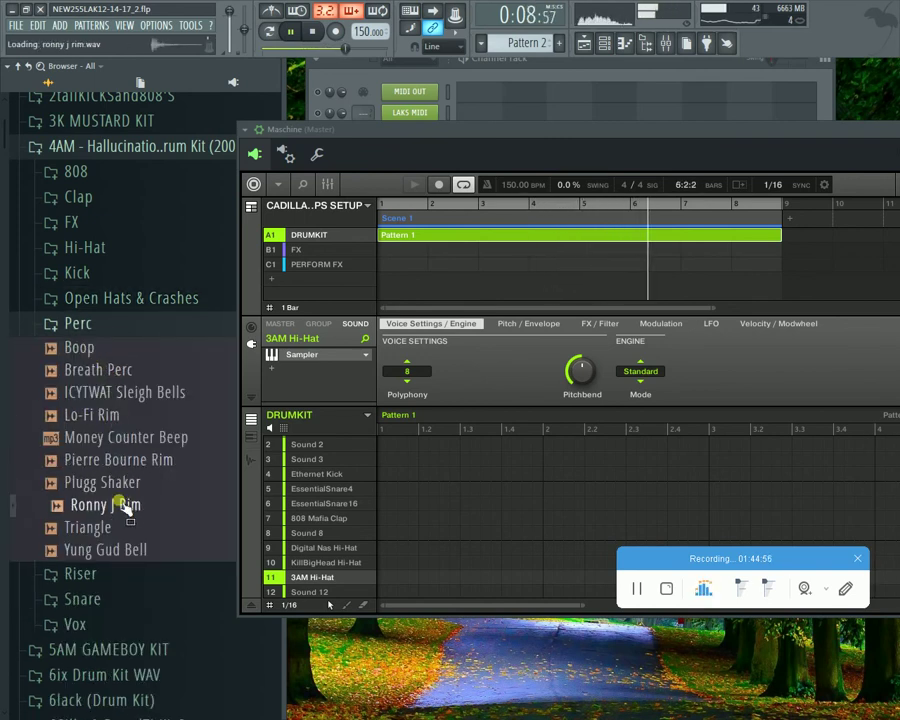
pyautogui.moveTo(128, 519); pyautogui.dragTo(315, 561)
# Step: Audition Yung Gud Bell and open the Snare folder of the 4AM kit
pyautogui.click(110, 549)
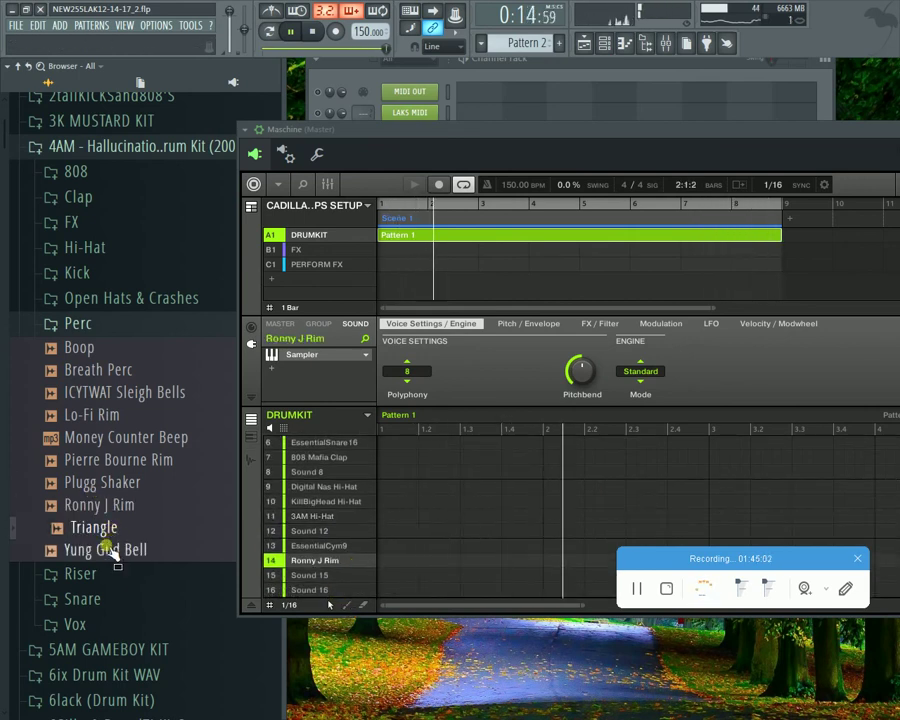
pyautogui.click(114, 573)
pyautogui.click(117, 575)
pyautogui.click(117, 597)
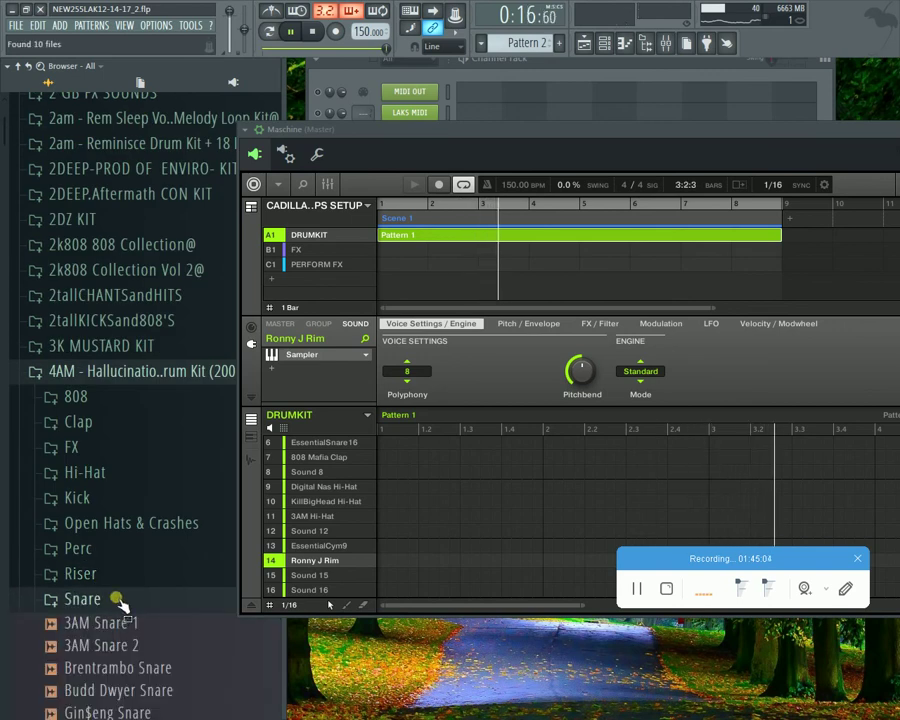
# Step: Audition ICYTWAT Snare, K Swisha Snare and LORDFUBU Snare against the playing song
pyautogui.click(118, 352)
pyautogui.click(136, 331)
pyautogui.click(130, 376)
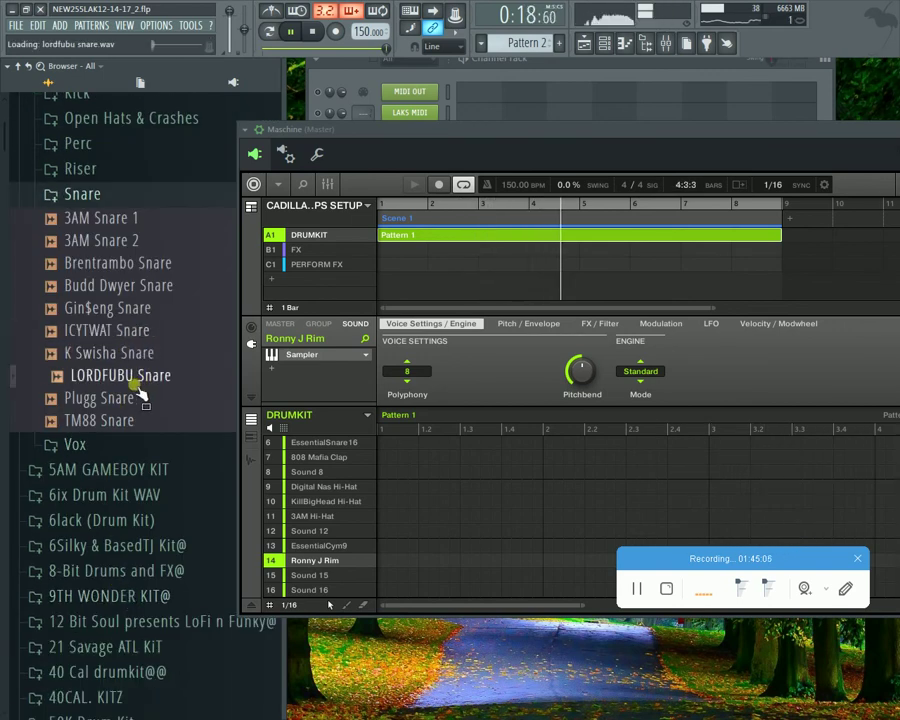
pyautogui.click(140, 331)
# Step: Restart the song and compare 3AM Snare 2, Brentrambo Snare and Budd Dwyer Snare against it
pyautogui.click(297, 31)
pyautogui.click(297, 31)
pyautogui.click(178, 240)
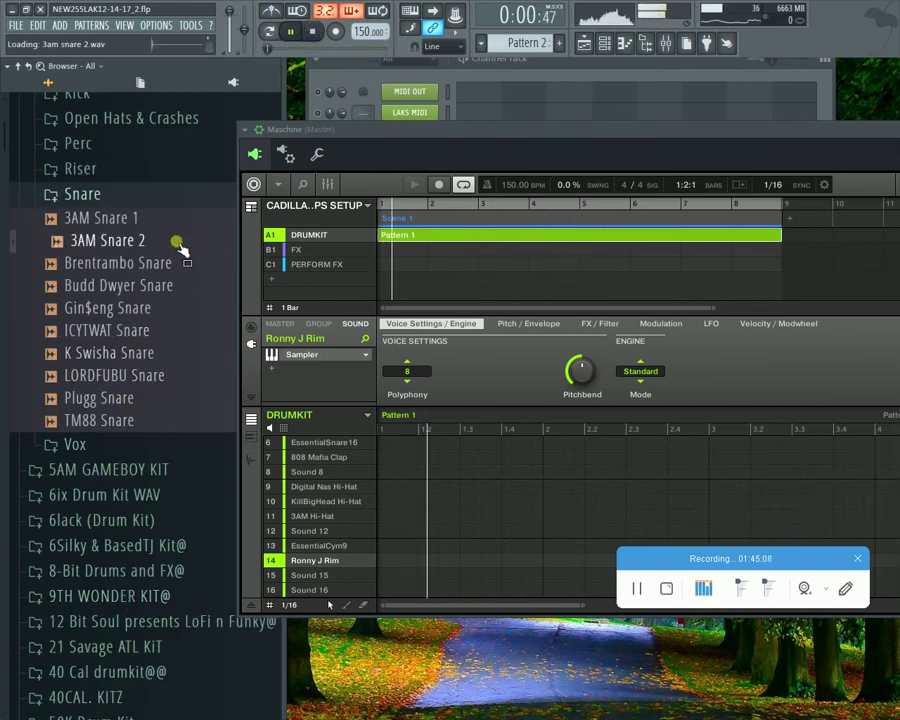
pyautogui.click(176, 264)
pyautogui.click(173, 287)
pyautogui.click(176, 264)
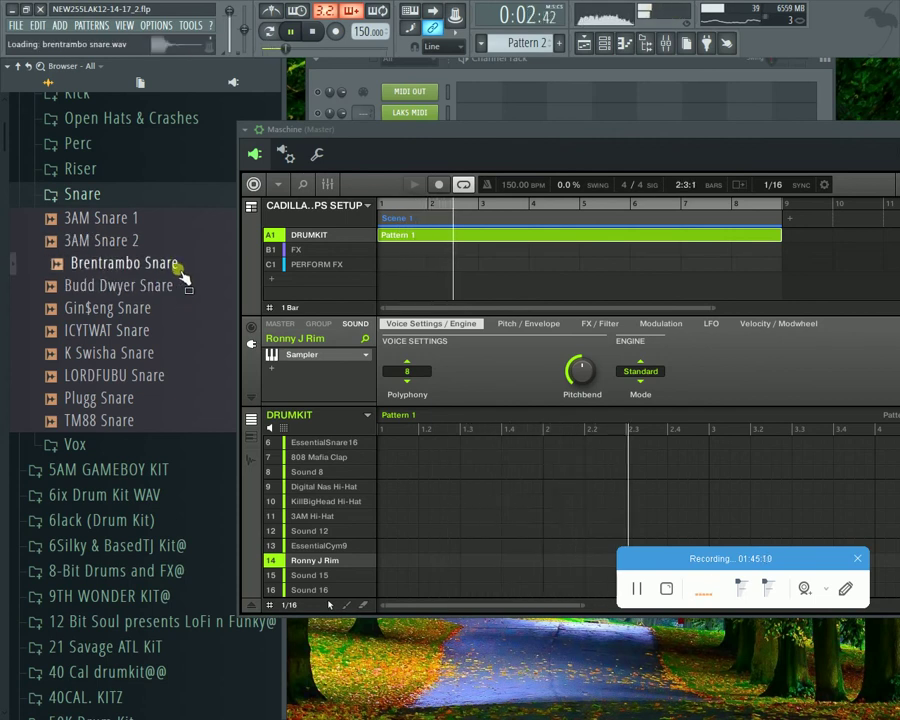
# Step: Audition K Swisha, 3AM Snare 1, Brentrambo, LORDFUBU and TM88 Snare over the playing song
pyautogui.click(146, 353)
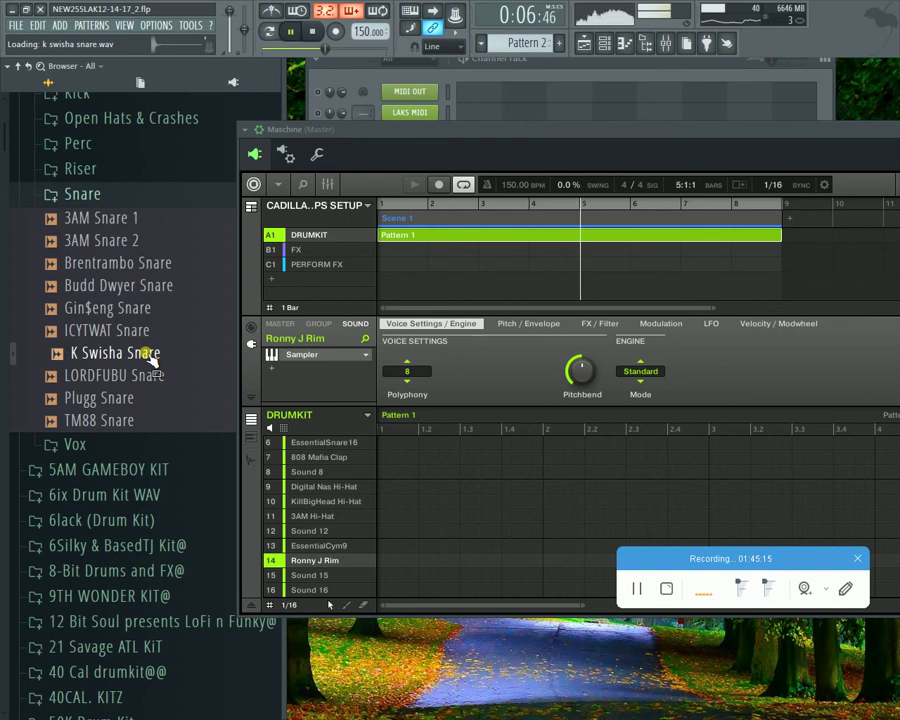
pyautogui.click(120, 219)
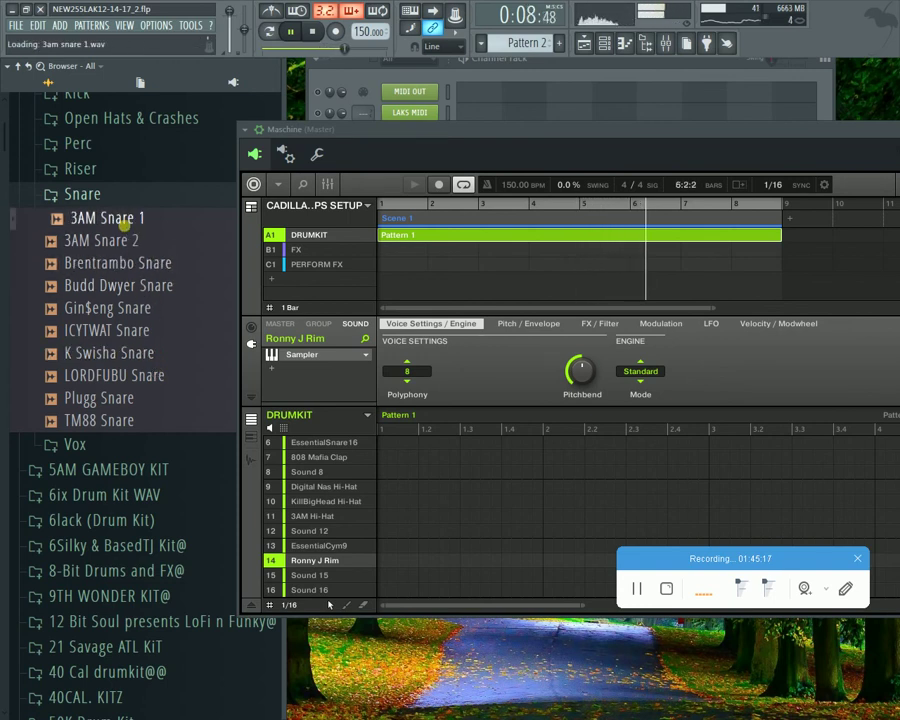
pyautogui.click(127, 265)
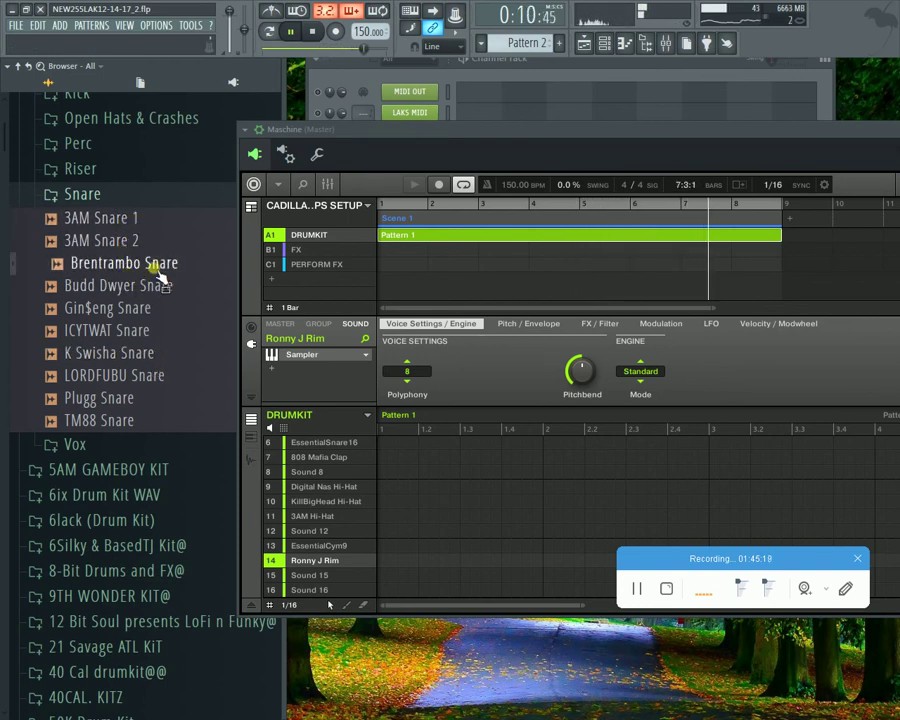
pyautogui.click(148, 357)
pyautogui.click(164, 375)
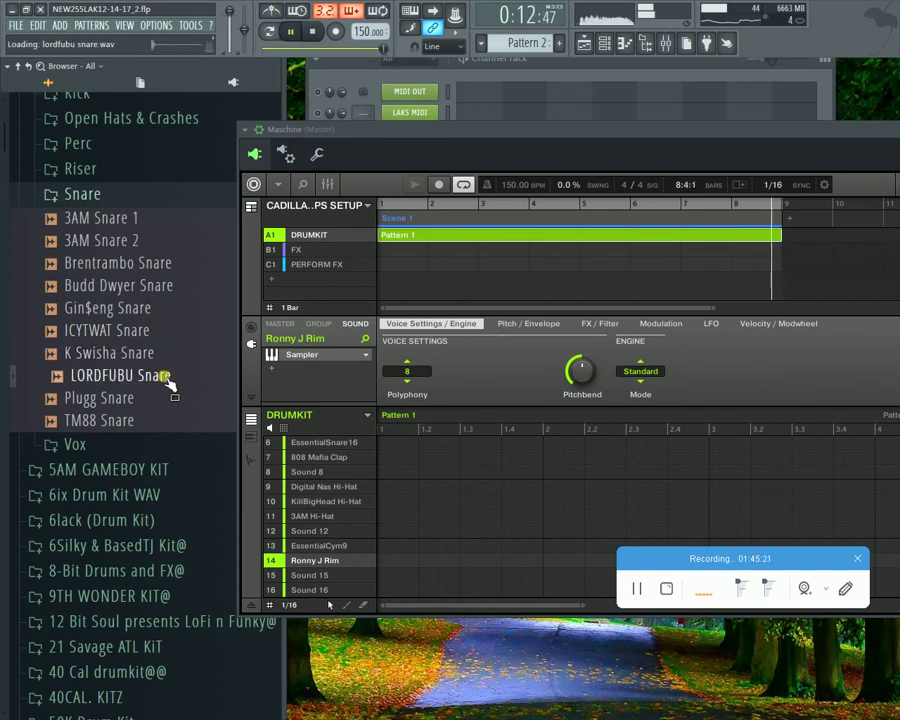
pyautogui.click(168, 420)
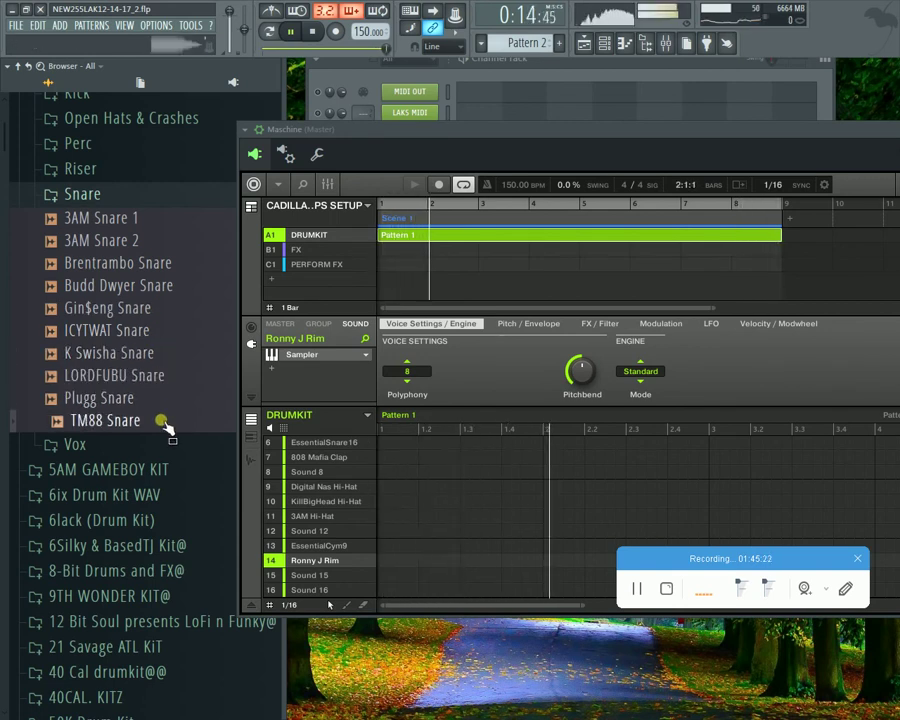
# Step: Stop the song and audition the 3AM, Brentrambo, TM88, ICYTWAT and K Swisha snares on their own
pyautogui.click(312, 33)
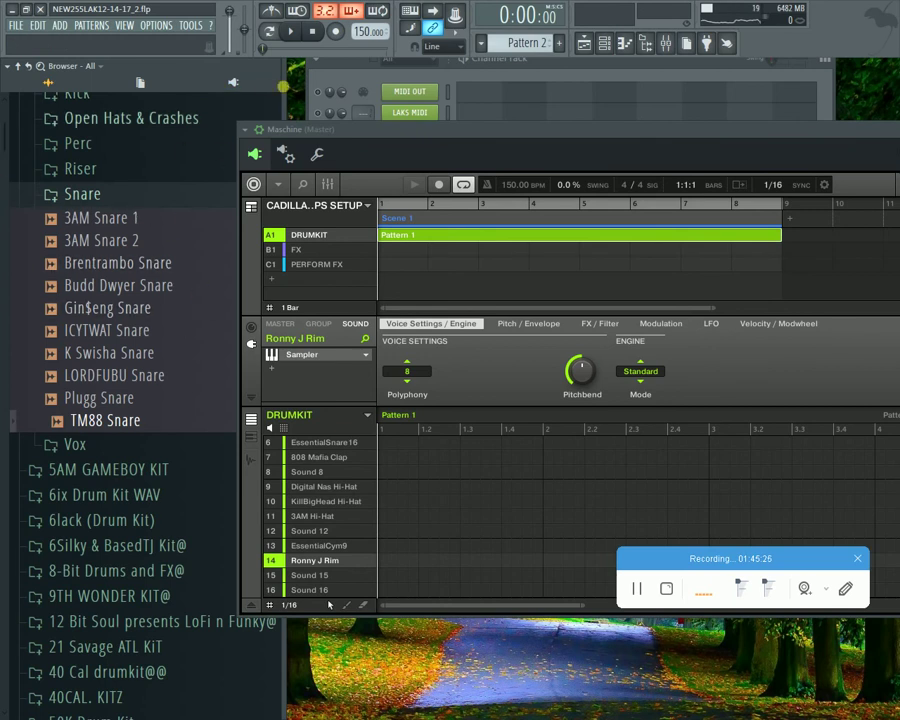
pyautogui.click(98, 215)
pyautogui.click(122, 240)
pyautogui.click(142, 265)
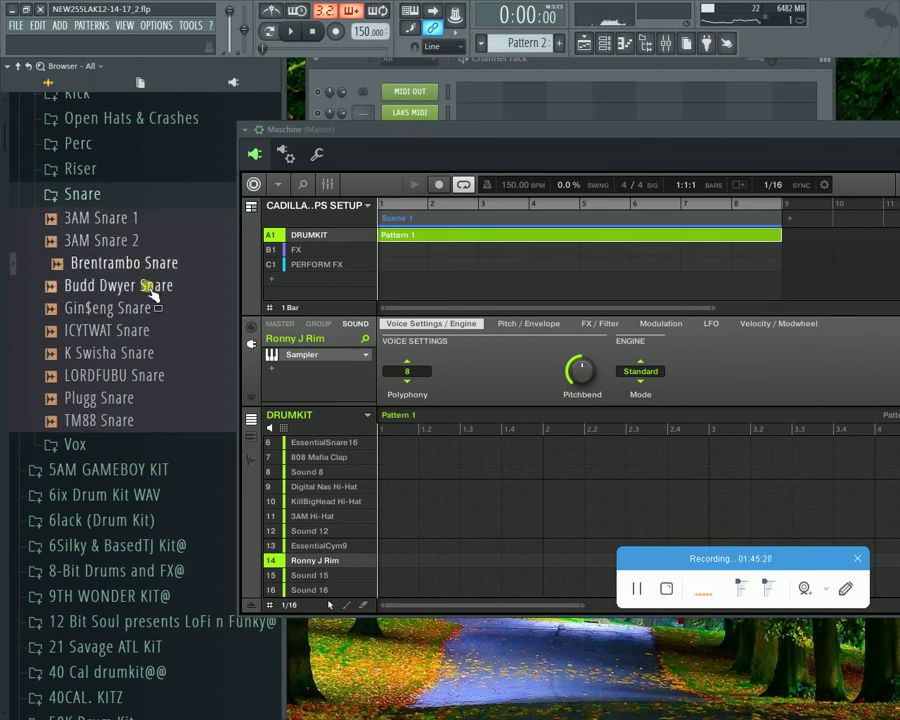
pyautogui.click(167, 264)
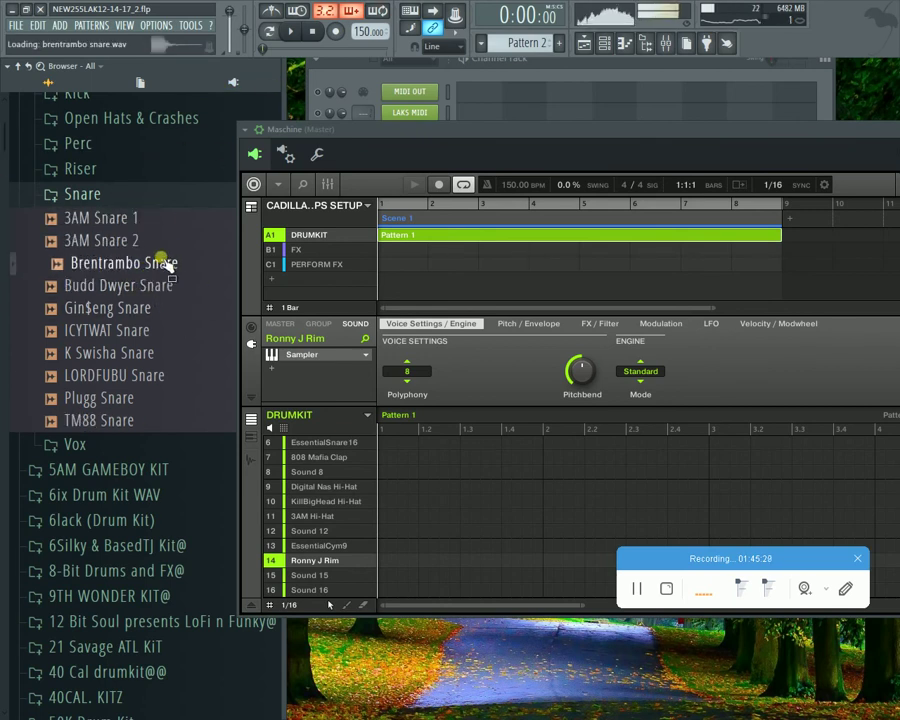
pyautogui.click(142, 422)
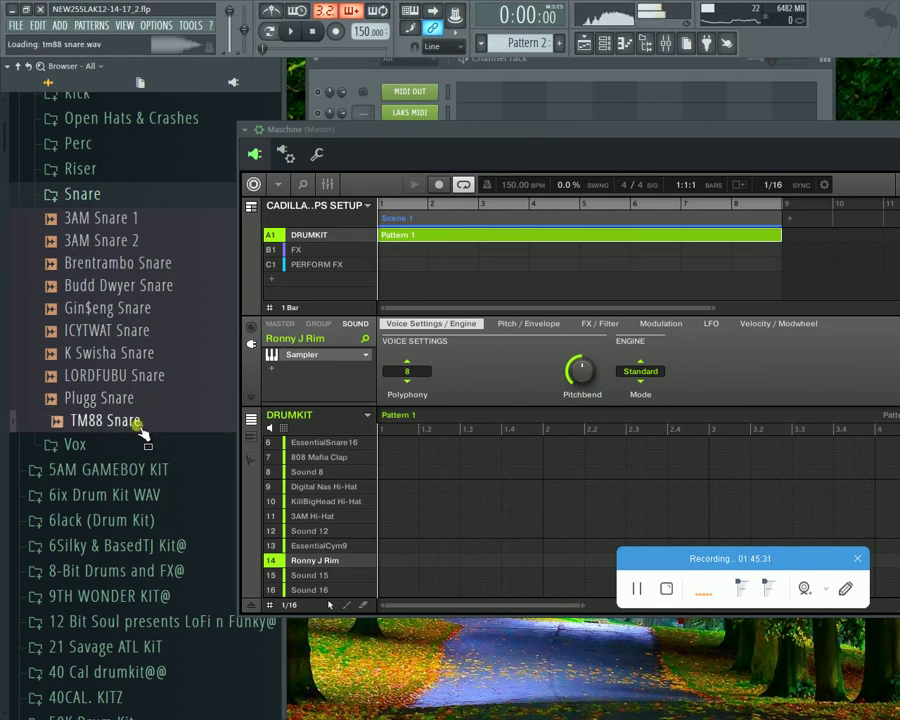
pyautogui.click(144, 330)
pyautogui.click(146, 353)
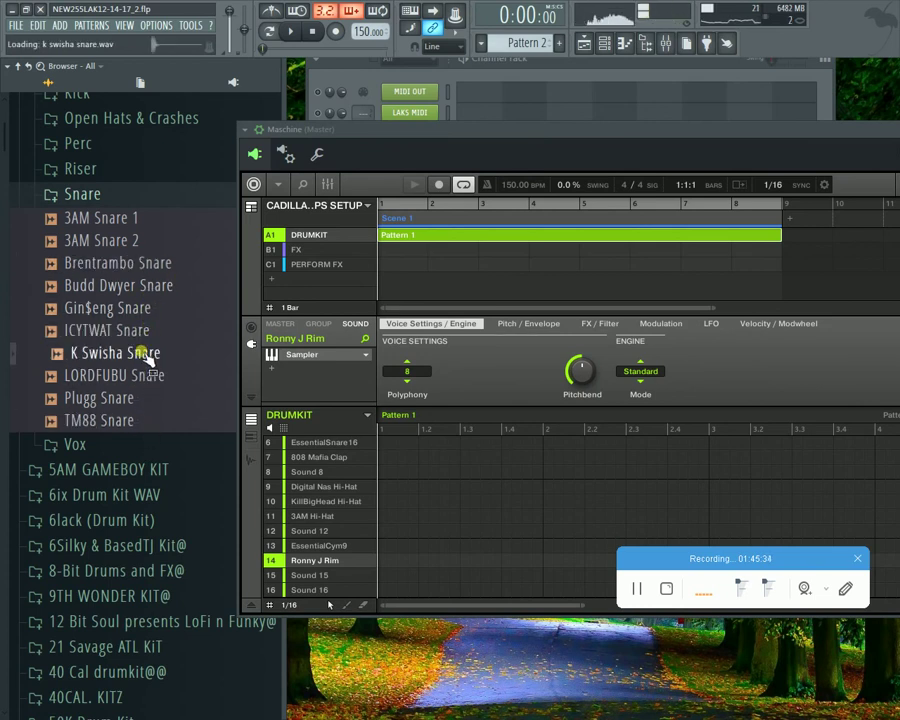
# Step: Compare Brentrambo Snare and TM88 Snare with the song and load TM88 Snare into sound slot 8 of DRUMKIT
pyautogui.press('space')
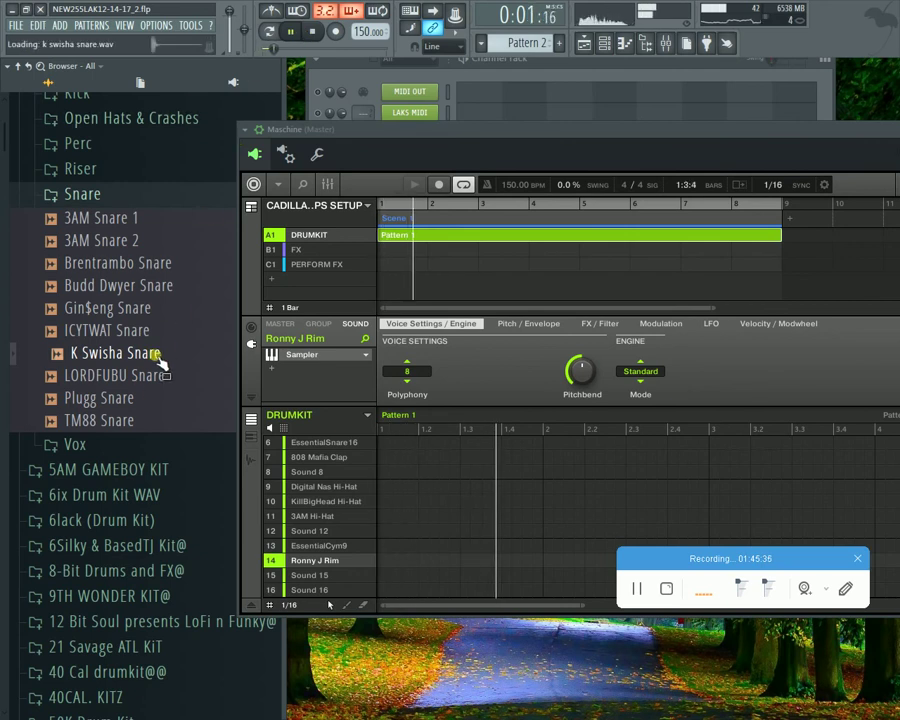
pyautogui.click(162, 263)
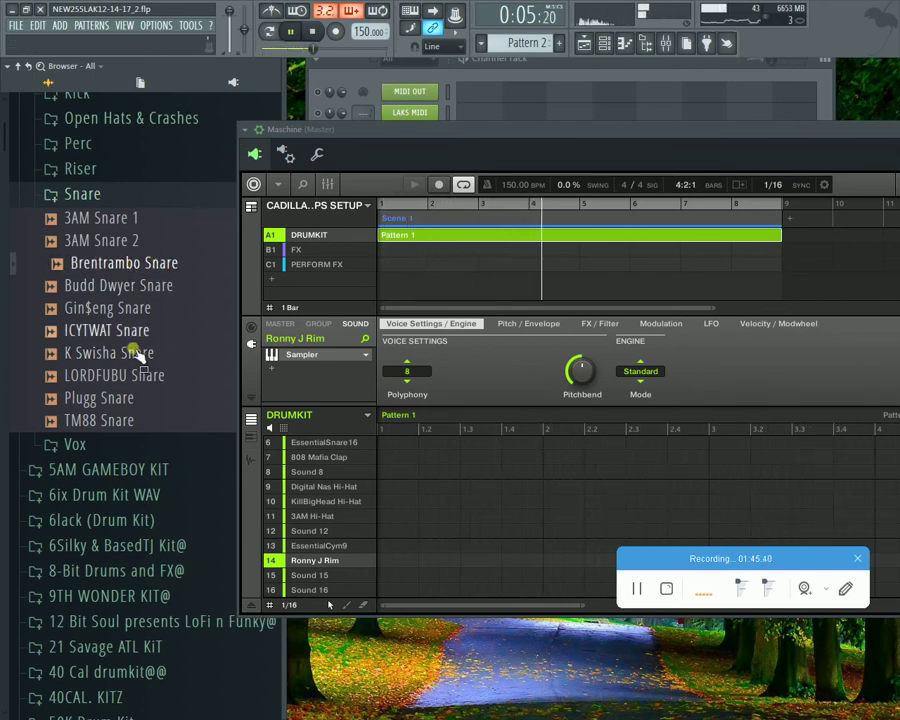
pyautogui.click(130, 420)
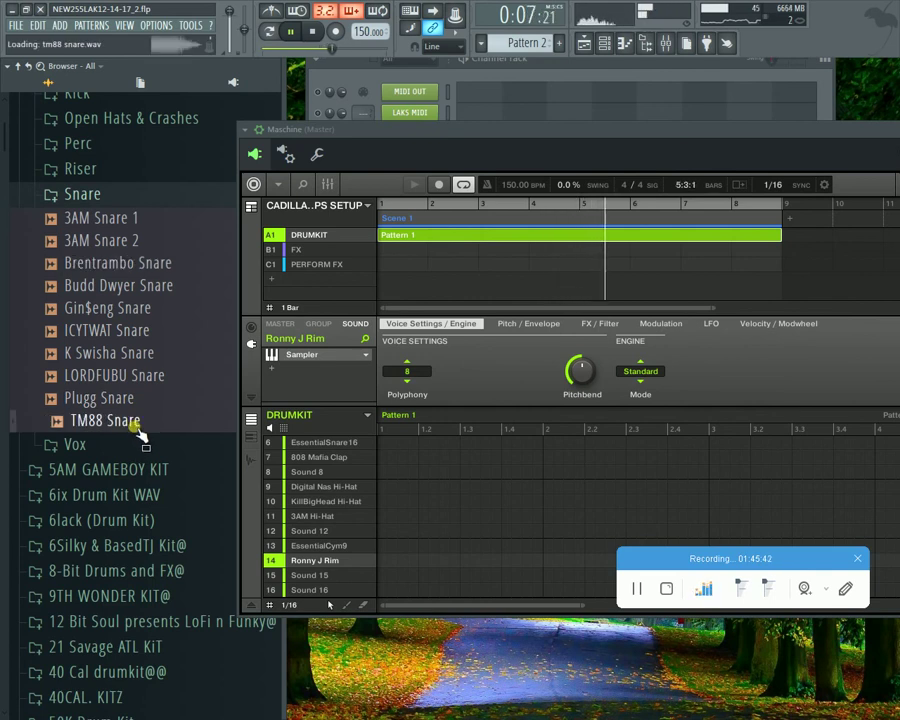
pyautogui.press('space')
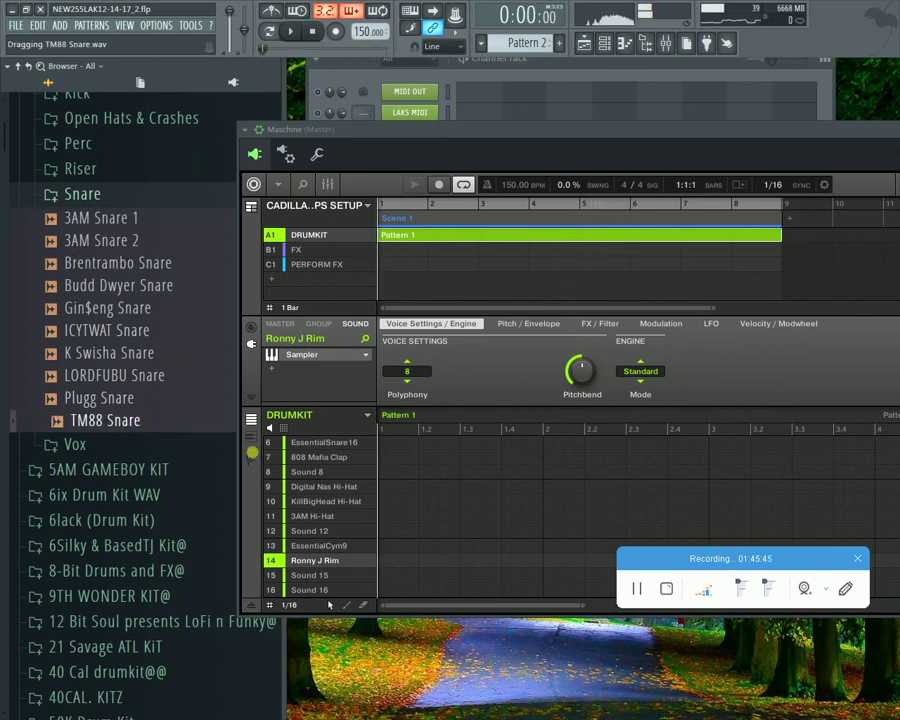
pyautogui.moveTo(329, 604); pyautogui.dragTo(330, 524)
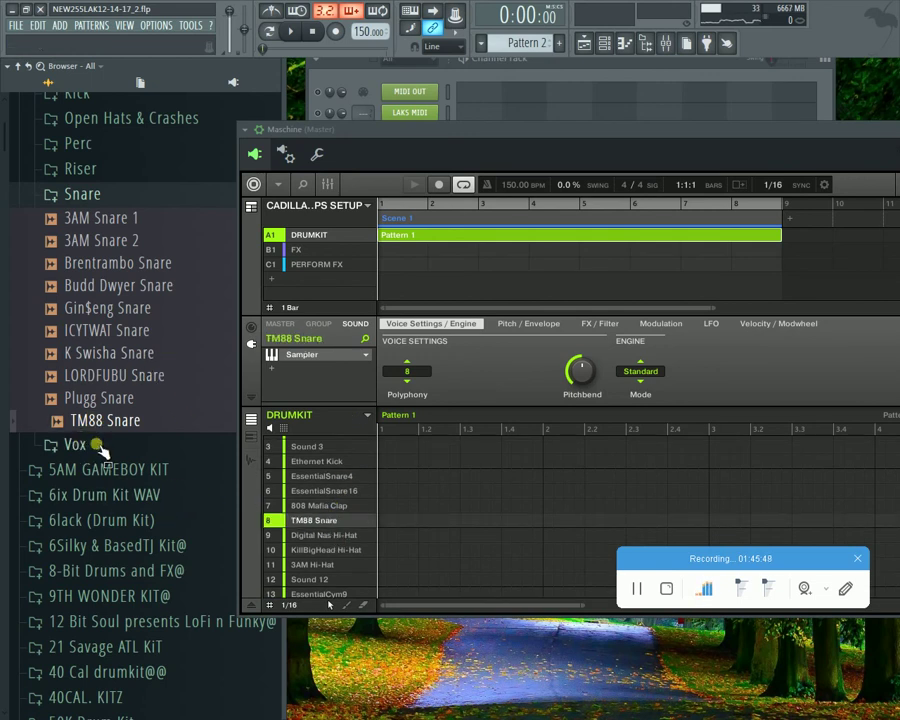
# Step: Open the Vox folder of the 4AM kit and audition its vocal samples from Plugg Chant to Thwomp
pyautogui.click(98, 445)
pyautogui.scroll(-5, 195, 500)
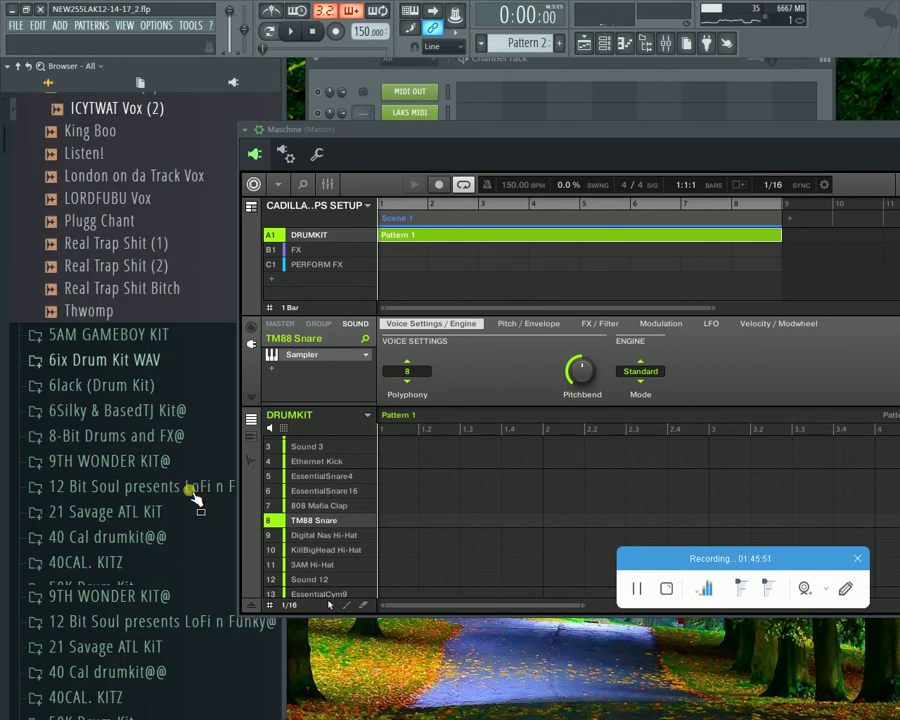
pyautogui.click(112, 221)
pyautogui.click(102, 243)
pyautogui.click(115, 288)
pyautogui.click(110, 310)
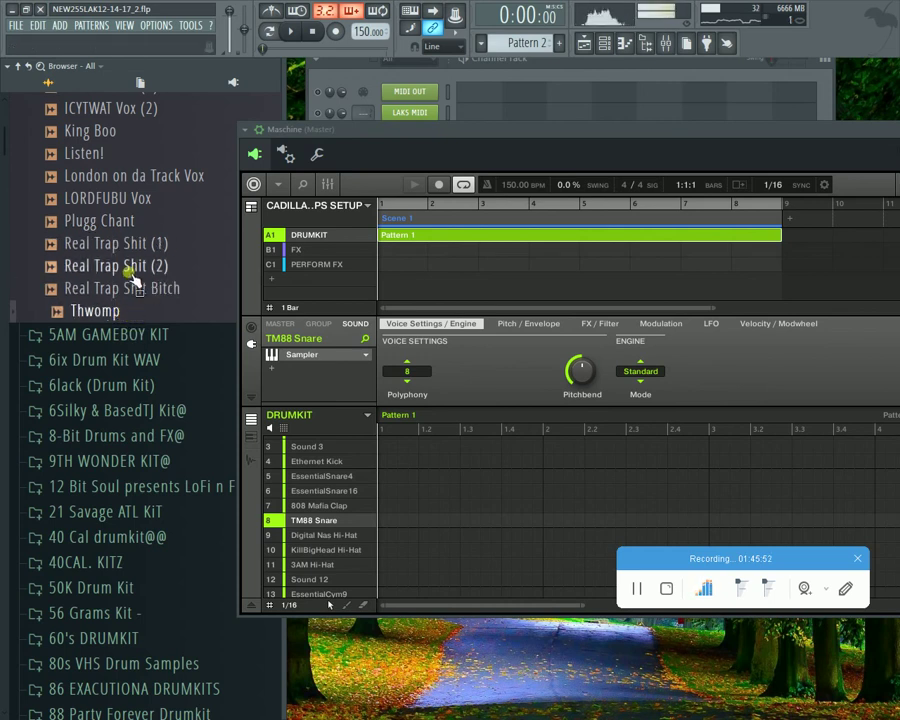
# Step: Open the Hats & Percs folder of JUST CHILL KIT and audition Hi-Hat 1 to Hi-Hat 4
pyautogui.scroll(4, 133, 463)
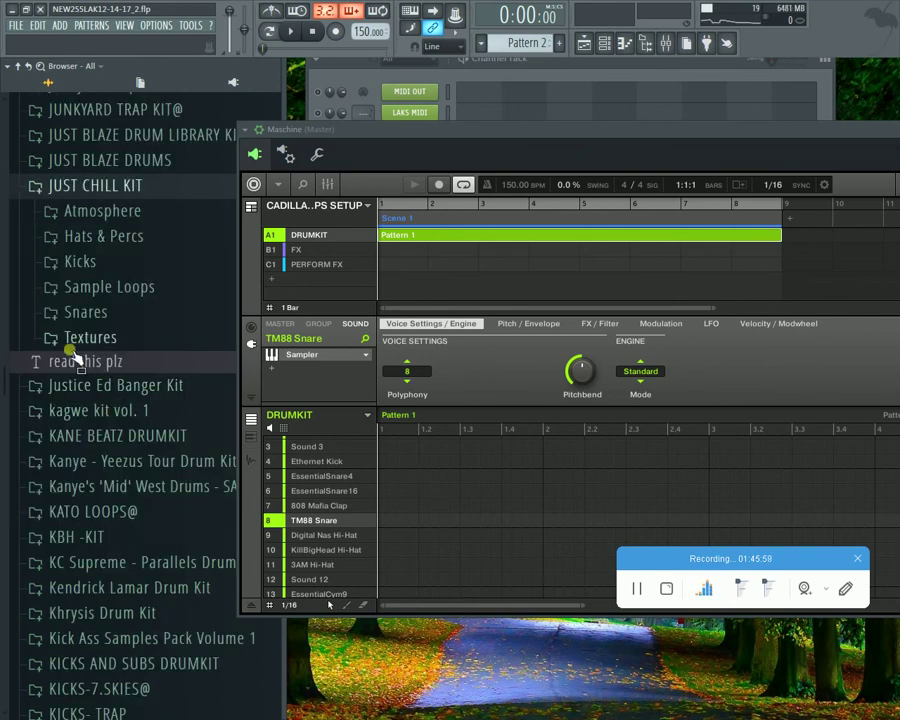
pyautogui.click(95, 187)
pyautogui.click(91, 185)
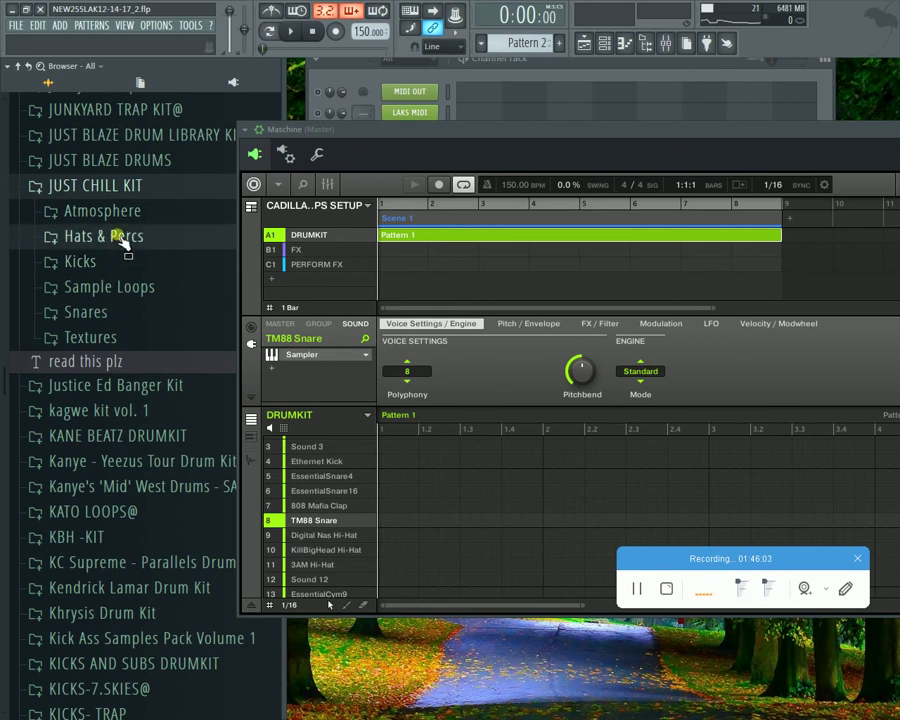
pyautogui.click(114, 236)
pyautogui.click(117, 281)
pyautogui.click(119, 302)
pyautogui.click(119, 323)
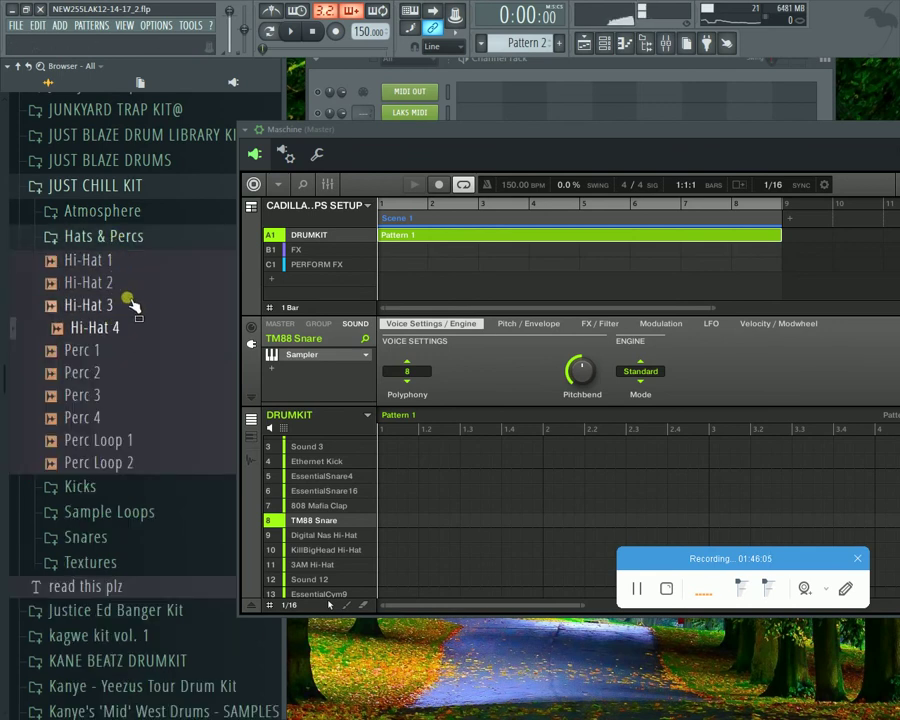
pyautogui.click(130, 300)
pyautogui.click(130, 286)
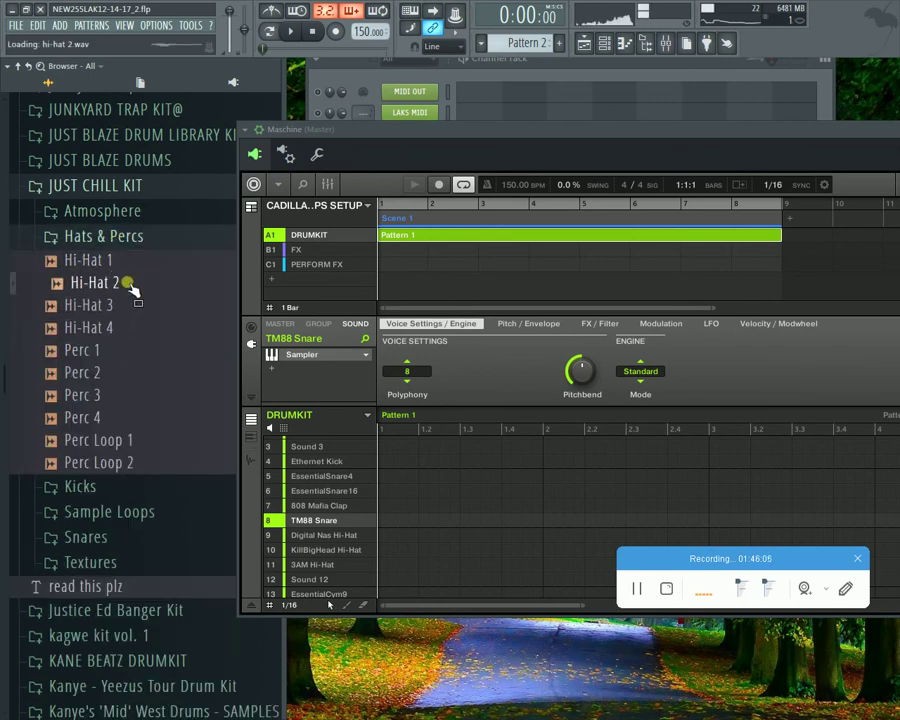
pyautogui.click(132, 261)
# Step: Play the song and audition Hi-Hat 4, Perc 2, Perc 3 and Perc 4 against it
pyautogui.click(290, 31)
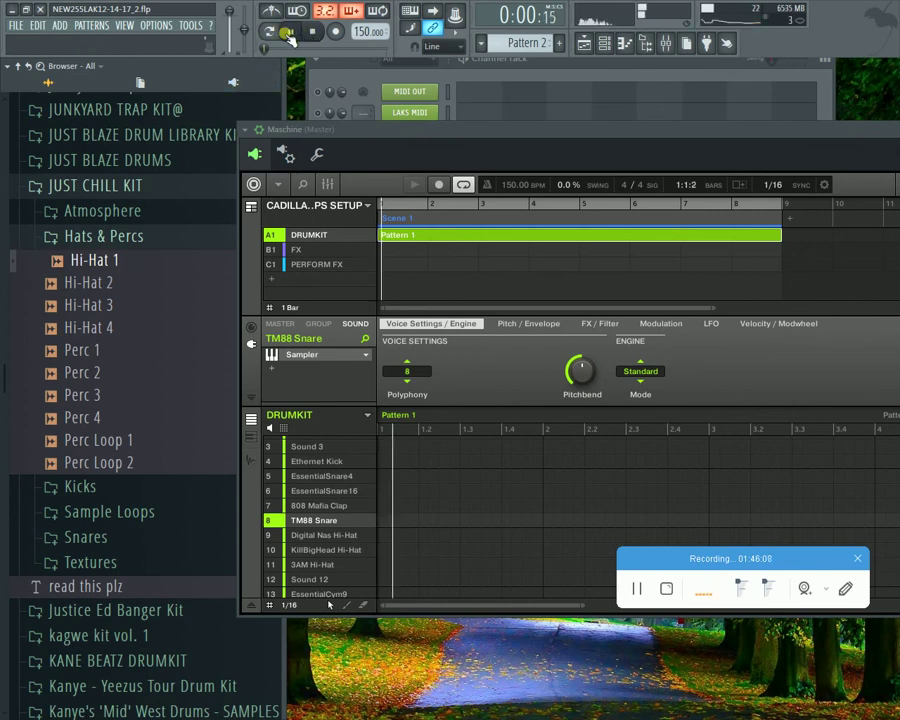
pyautogui.click(158, 330)
pyautogui.click(155, 376)
pyautogui.click(148, 398)
pyautogui.click(140, 419)
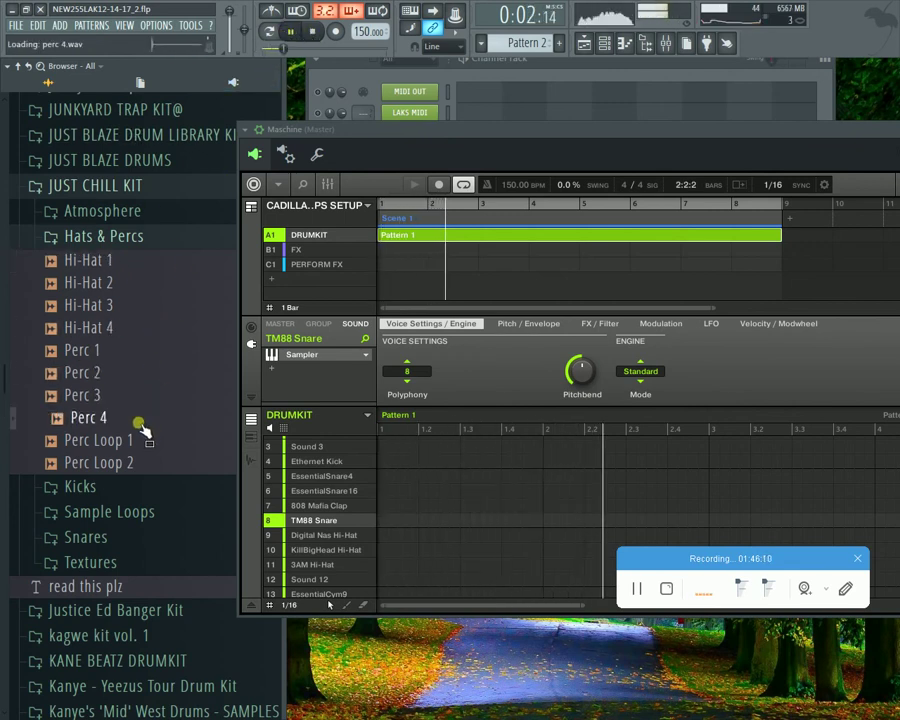
# Step: Audition Perc 1 against the song, stop playback, and audition Perc 1, Perc Loop 1 and Perc Loop 2 on their own
pyautogui.click(143, 351)
pyautogui.click(312, 31)
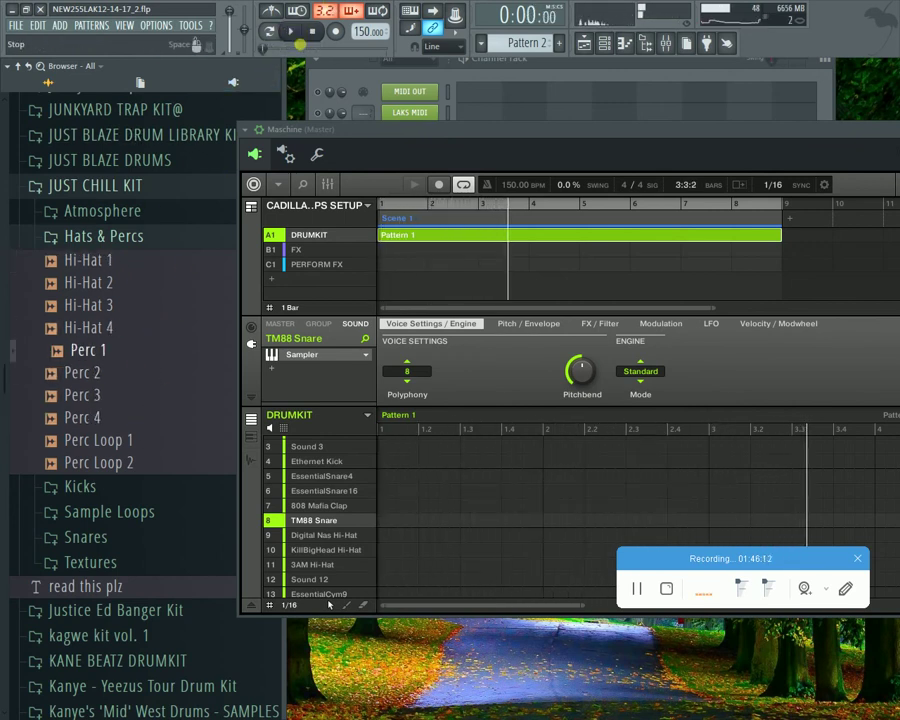
pyautogui.moveTo(139, 350); pyautogui.dragTo(141, 349)
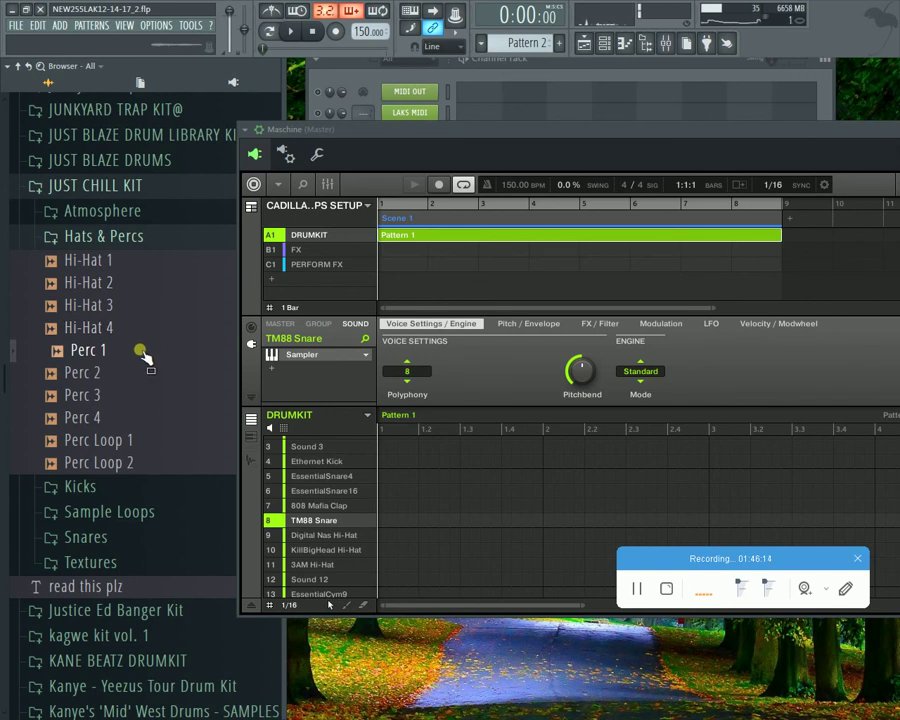
pyautogui.click(136, 436)
pyautogui.click(132, 458)
pyautogui.click(151, 442)
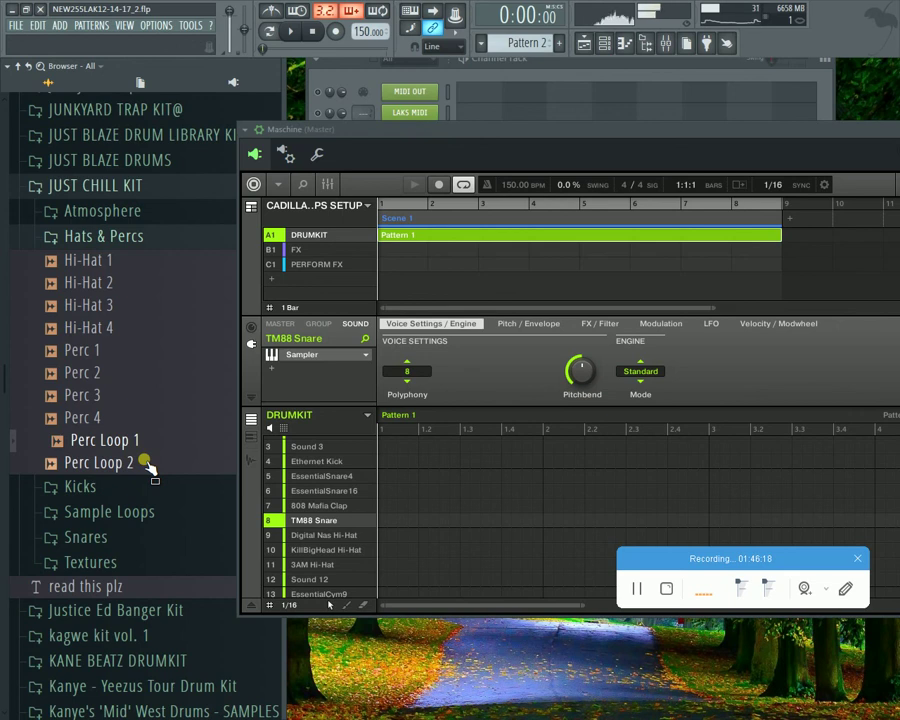
pyautogui.click(146, 465)
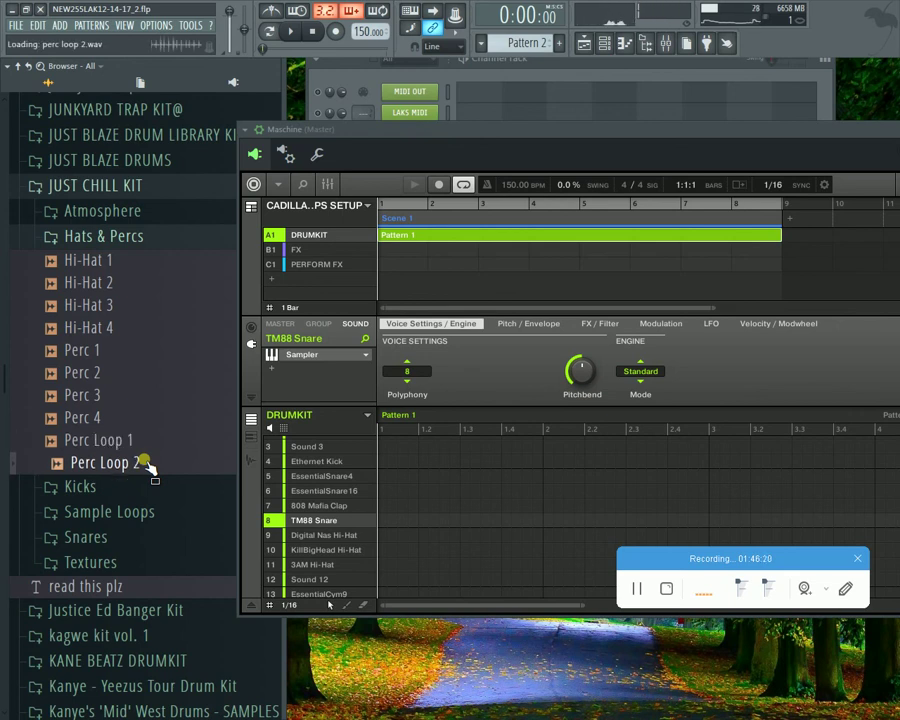
# Step: Open the Snares folder of JUST CHILL KIT and audition Snare 3 and Snare 1
pyautogui.click(150, 236)
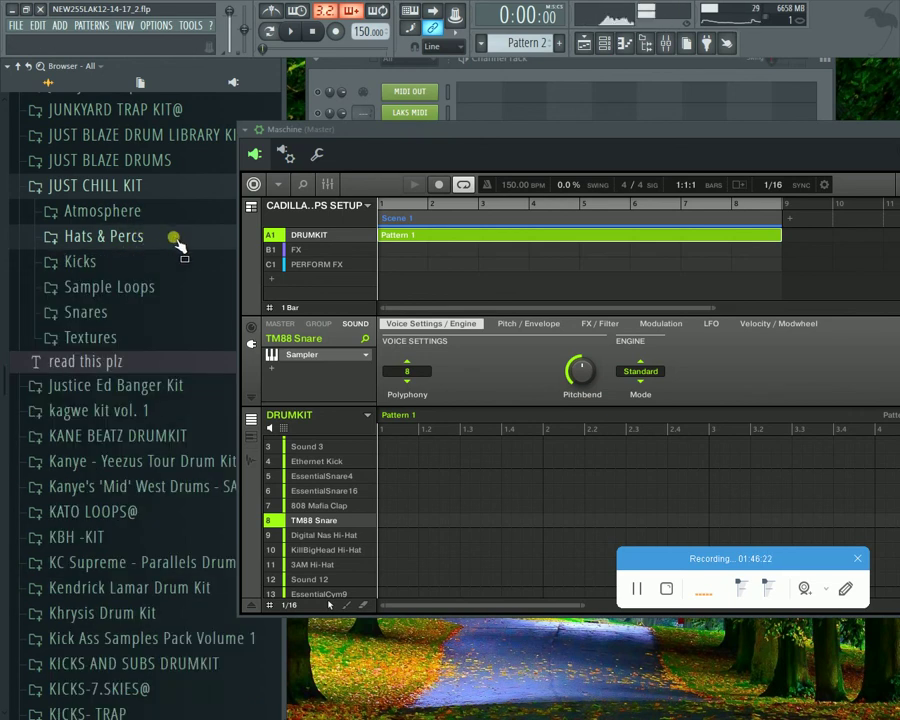
pyautogui.click(132, 313)
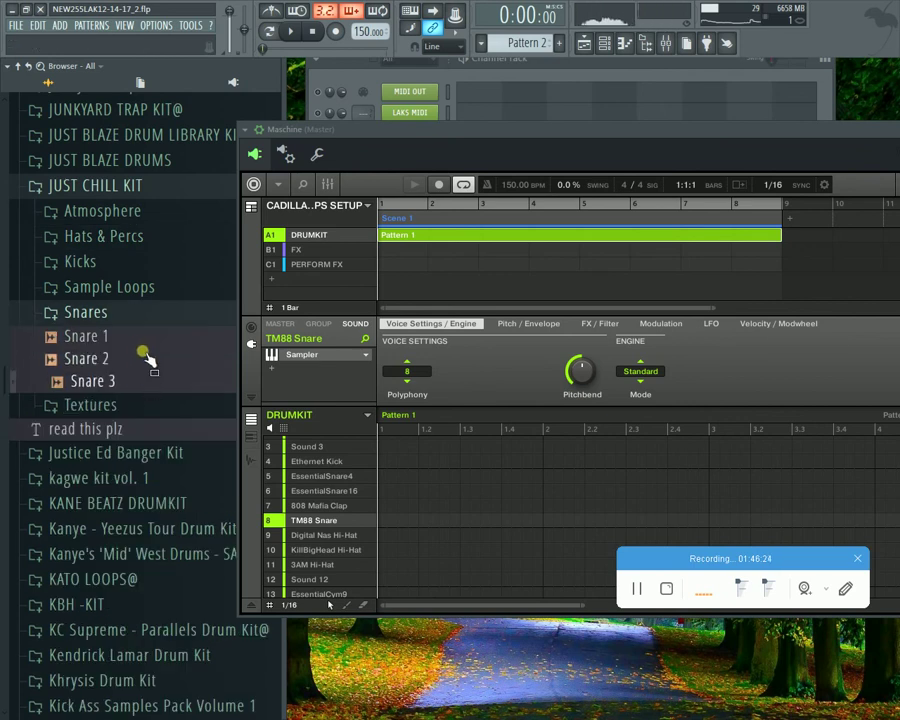
pyautogui.click(156, 340)
pyautogui.click(160, 313)
# Step: Open the Textures folder of JUST CHILL KIT and audition Tape Noise 1 and Vinyl Crackle 1 to 3
pyautogui.click(158, 336)
pyautogui.click(155, 360)
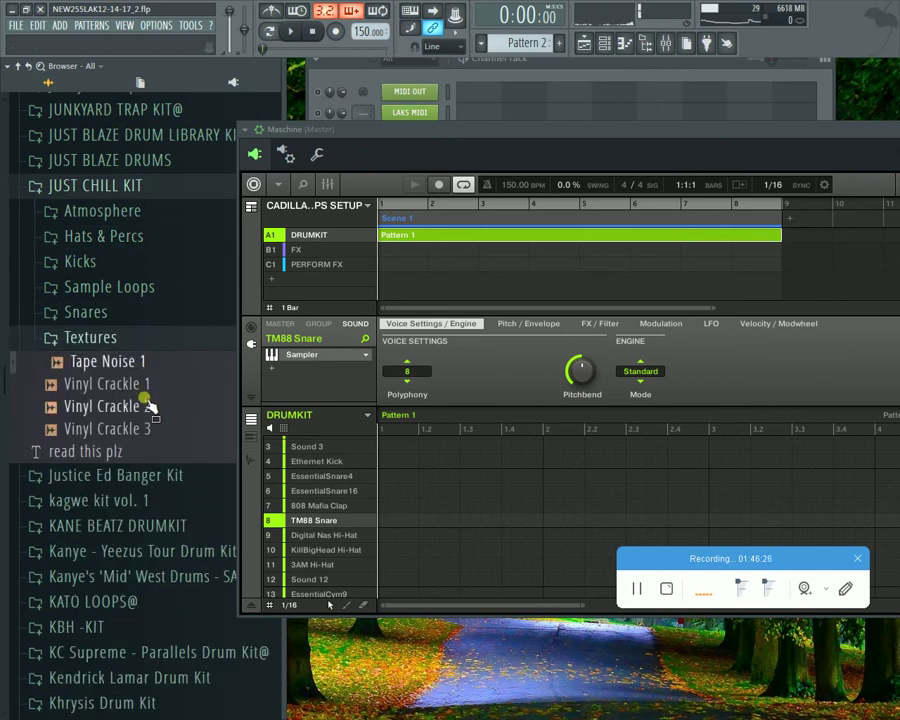
pyautogui.click(150, 405)
pyautogui.click(150, 428)
pyautogui.click(156, 384)
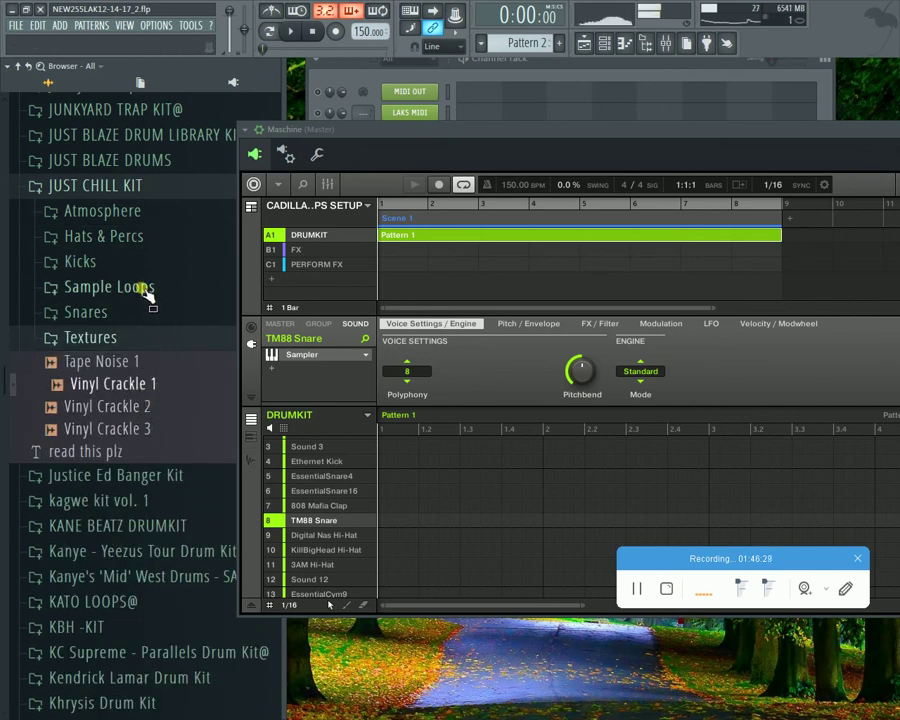
pyautogui.click(145, 428)
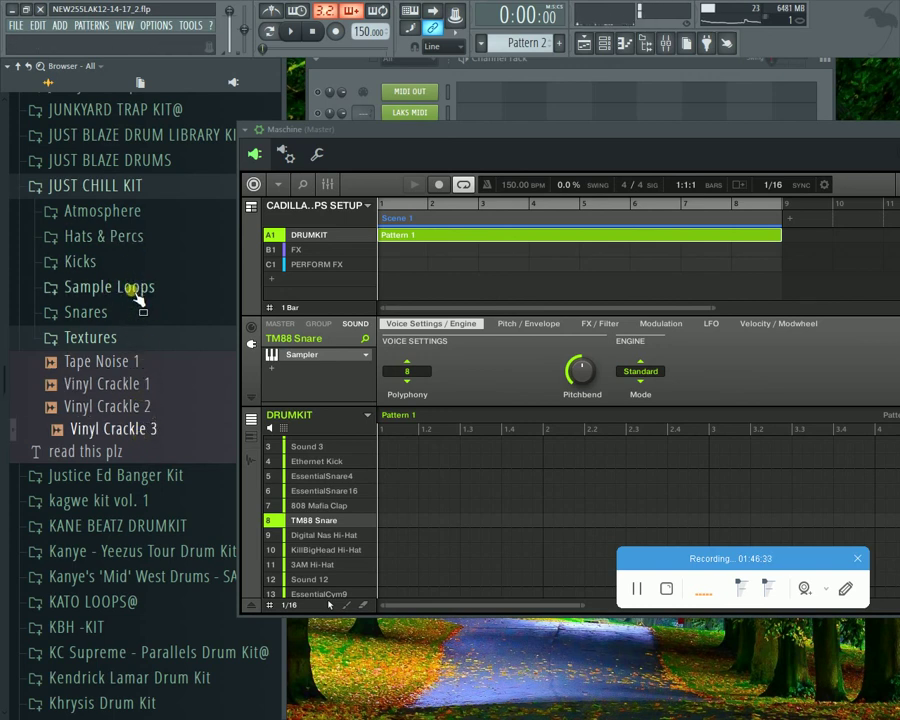
# Step: Audition the kick samples in JUST CHILL KIT's Kicks folder and load Kick 3 into sound slot 3 of DRUMKIT
pyautogui.click(106, 260)
pyautogui.moveTo(108, 330)
pyautogui.mouseDown()
pyautogui.moveTo(110, 346)
pyautogui.moveTo(124, 339)
pyautogui.mouseUp()
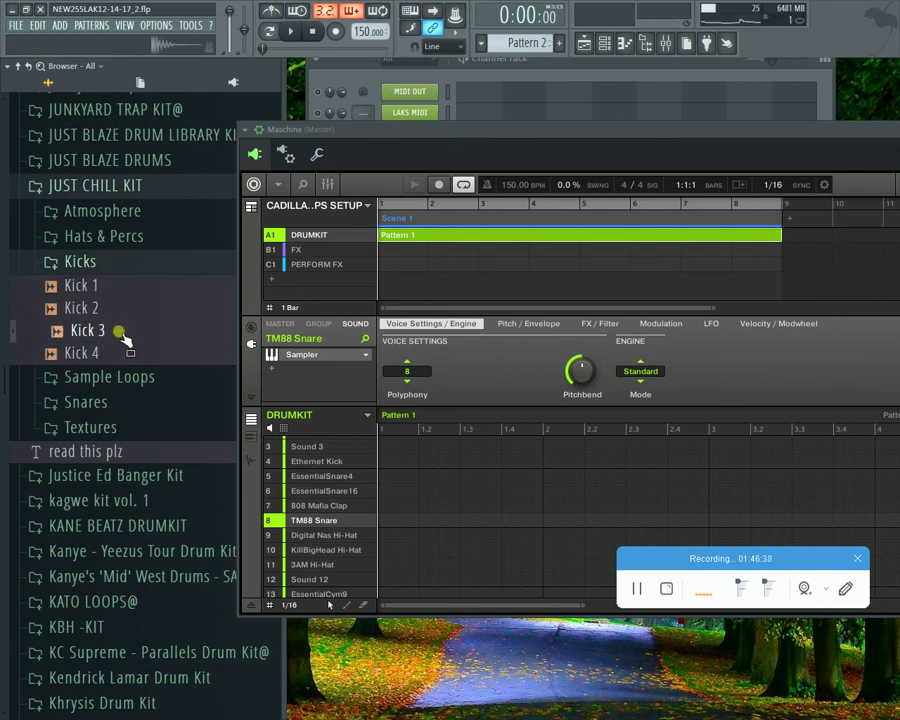
pyautogui.click(108, 305)
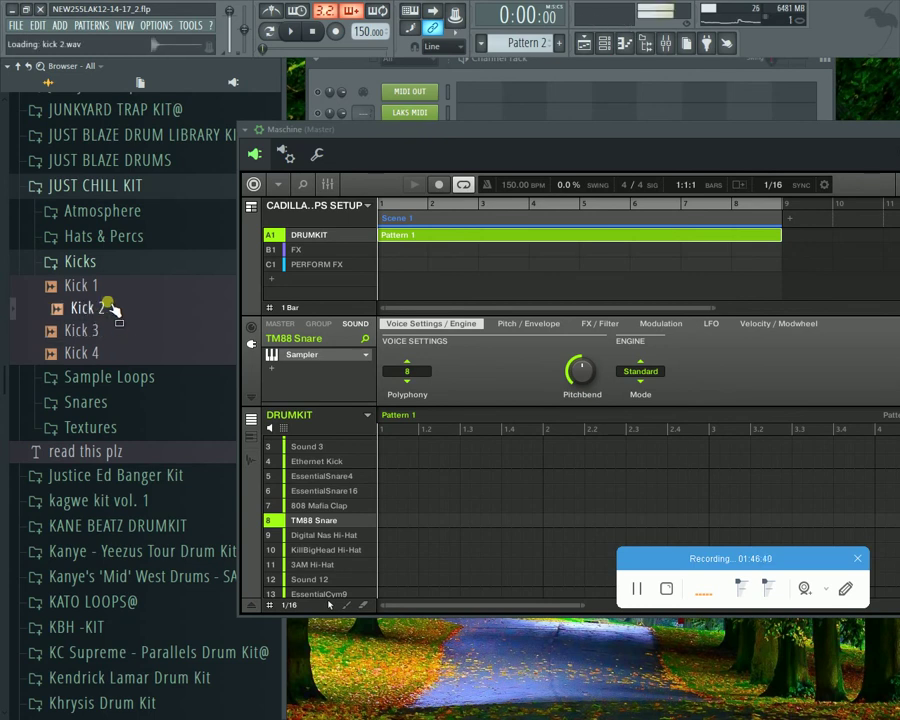
pyautogui.click(97, 355)
pyautogui.click(103, 333)
pyautogui.moveTo(104, 338); pyautogui.dragTo(327, 476)
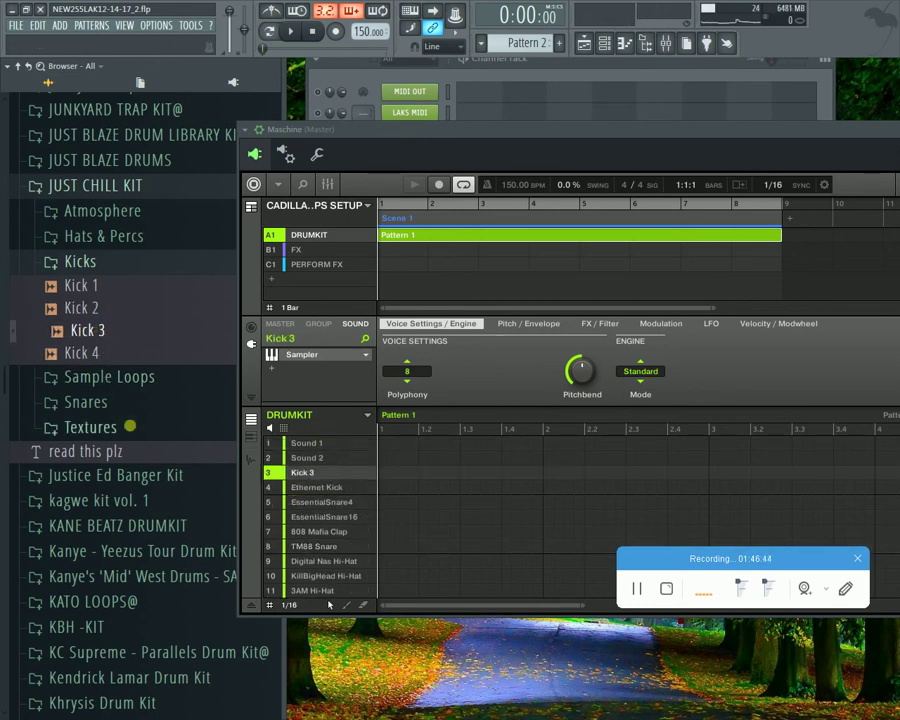
# Step: Open the Atmosphere folder of JUST CHILL KIT and audition its bird, radio, rain and talking crowd samples
pyautogui.click(88, 261)
pyautogui.click(112, 210)
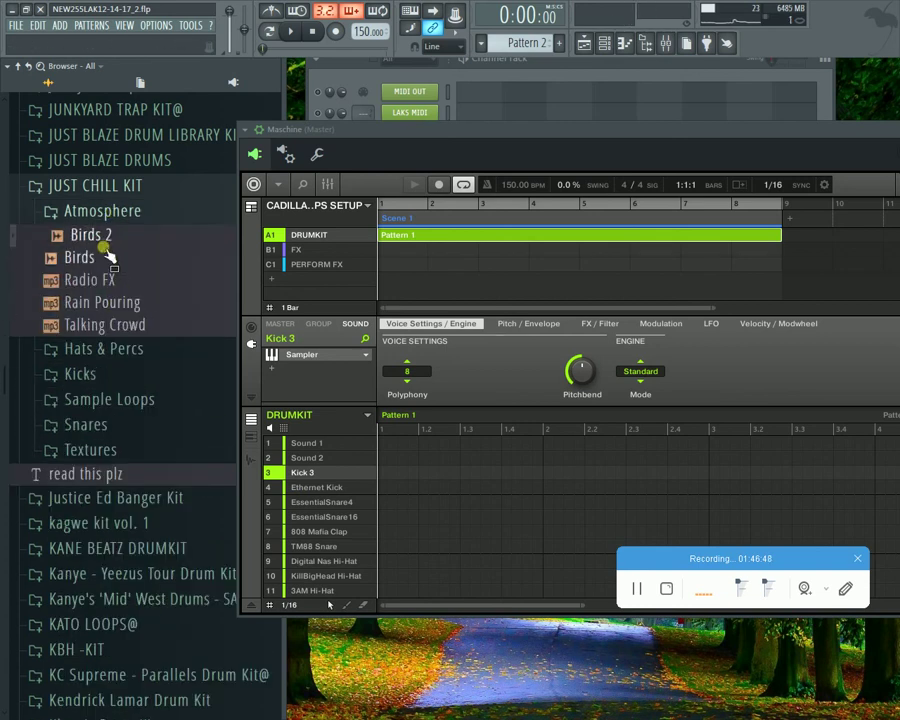
pyautogui.click(100, 258)
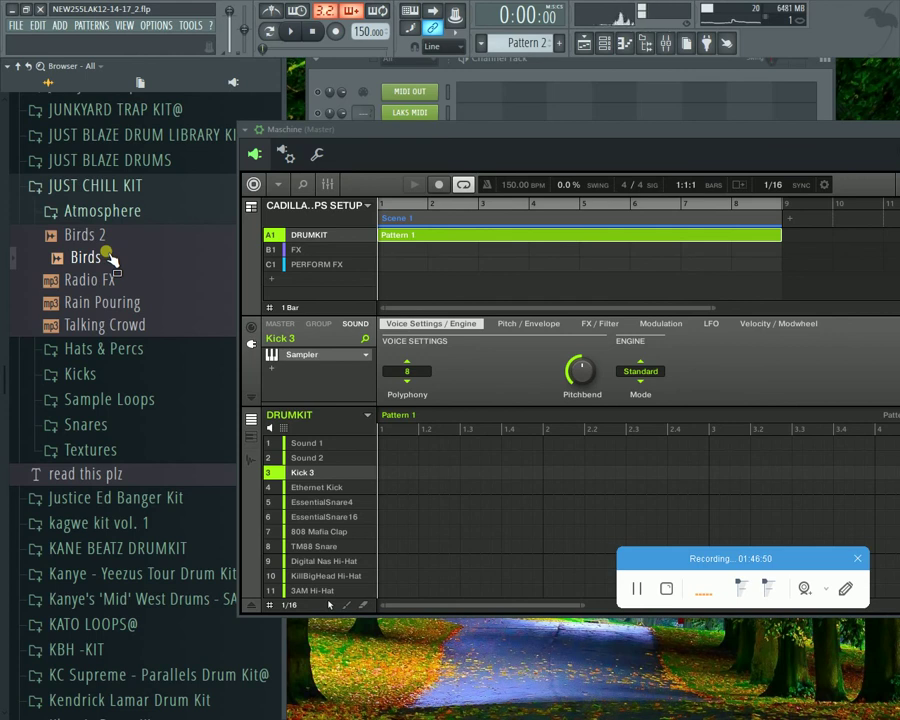
pyautogui.click(112, 236)
pyautogui.click(100, 280)
pyautogui.click(118, 324)
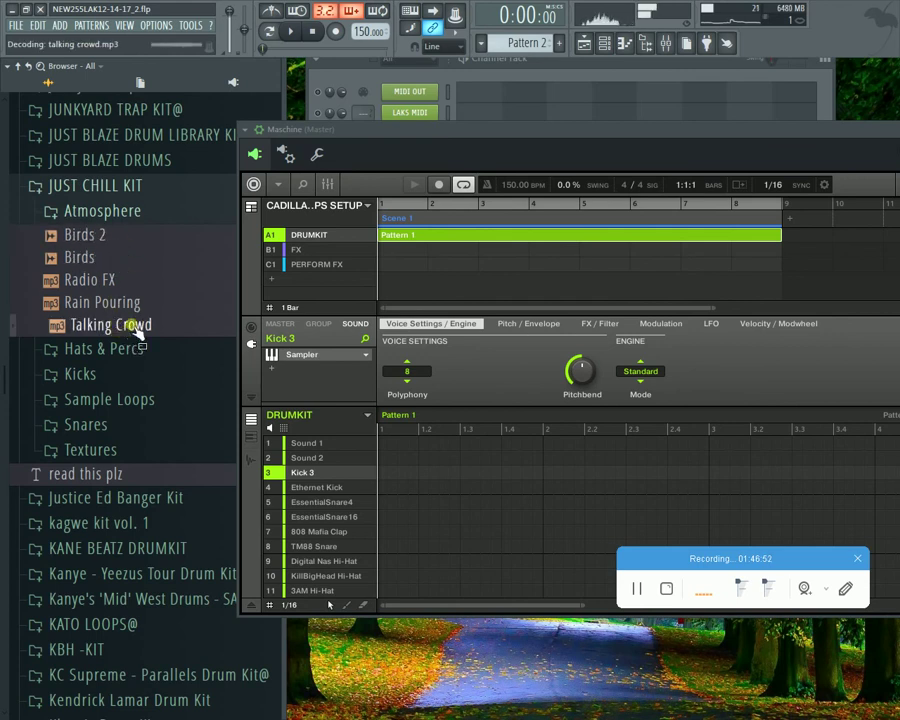
pyautogui.click(136, 304)
pyautogui.click(124, 279)
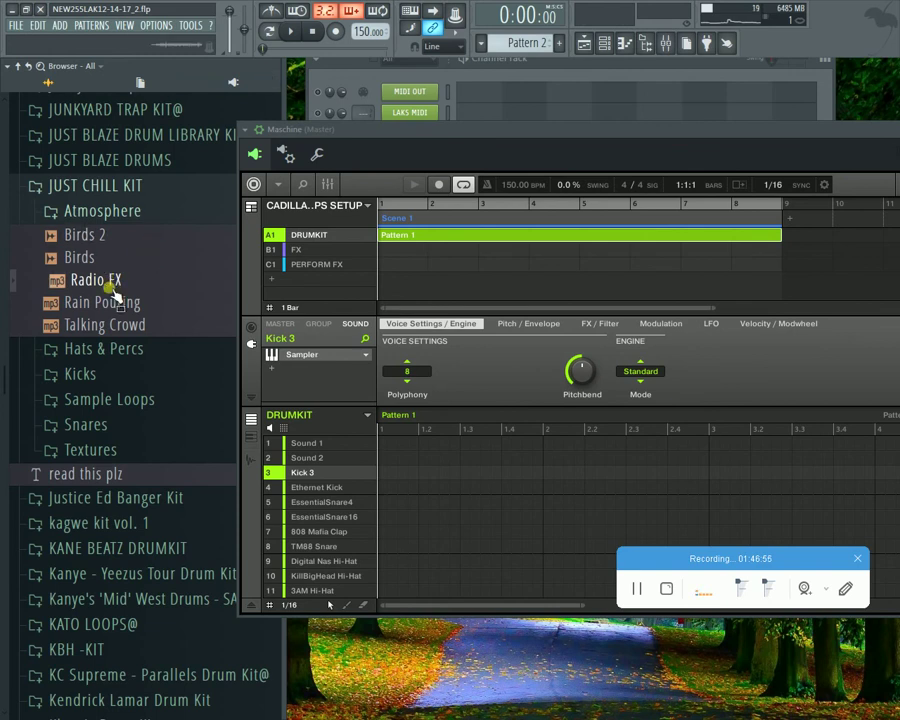
# Step: Play the song and audition Rain Pouring and Talking Crowd against it
pyautogui.click(124, 300)
pyautogui.press('space')
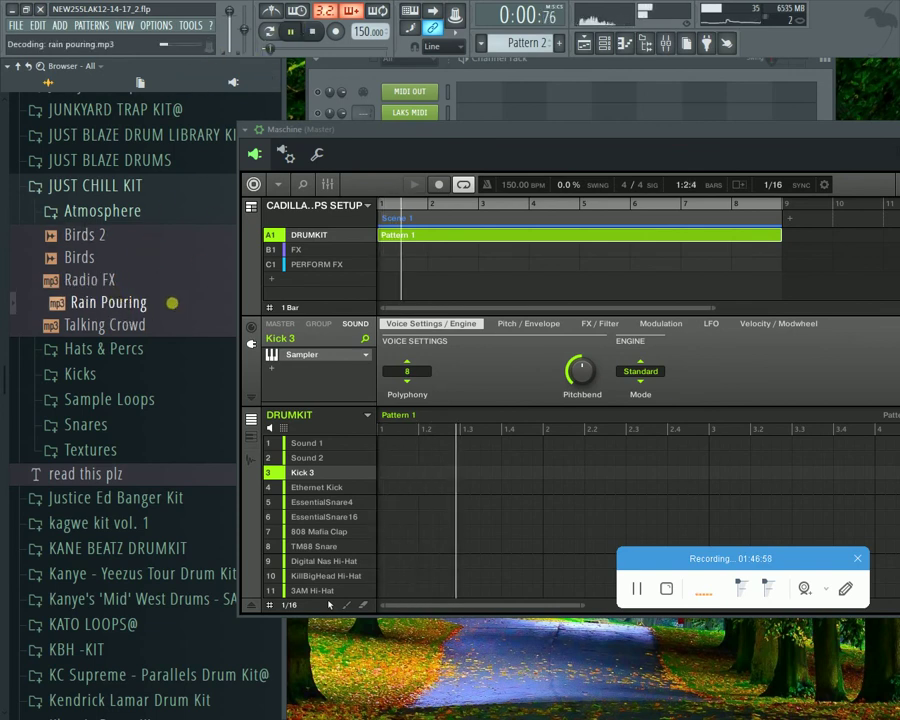
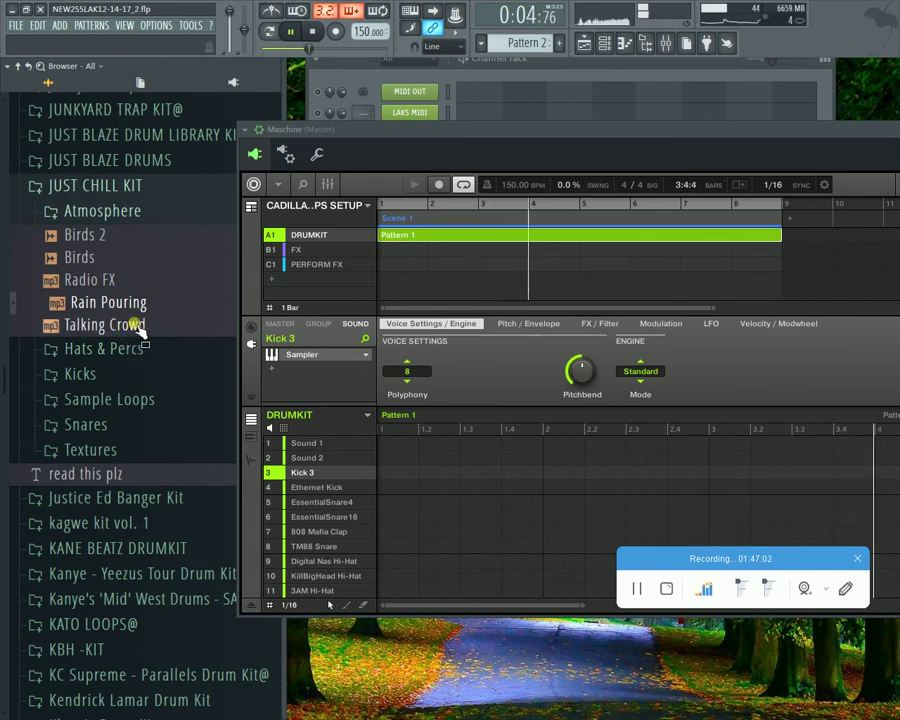
pyautogui.click(138, 327)
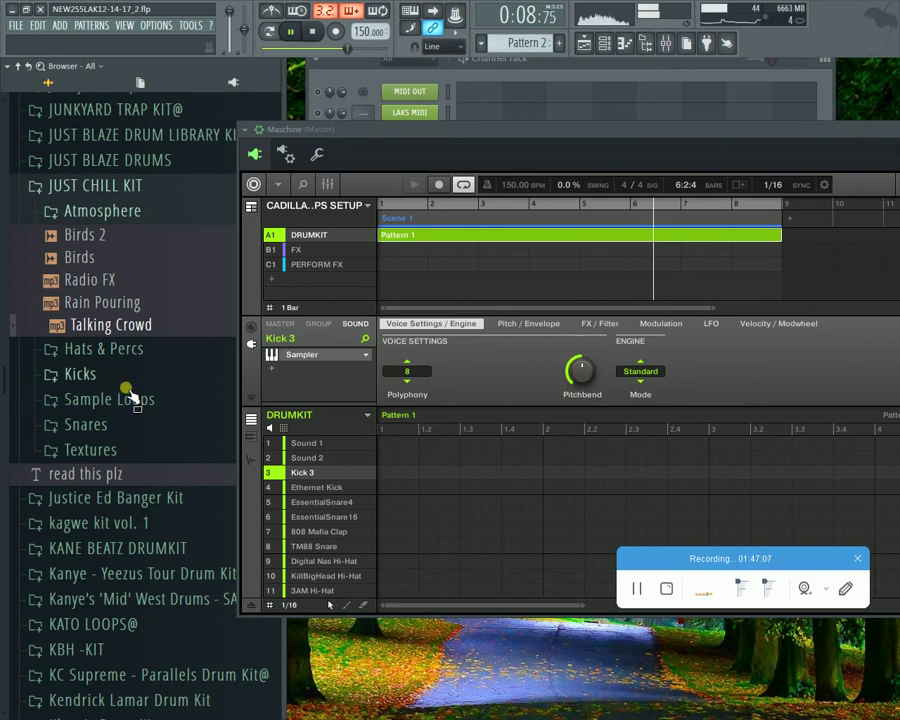
# Step: Reopen Hats & Percs in JUST CHILL KIT and compare Perc 2 and Perc 1 with the song
pyautogui.click(130, 350)
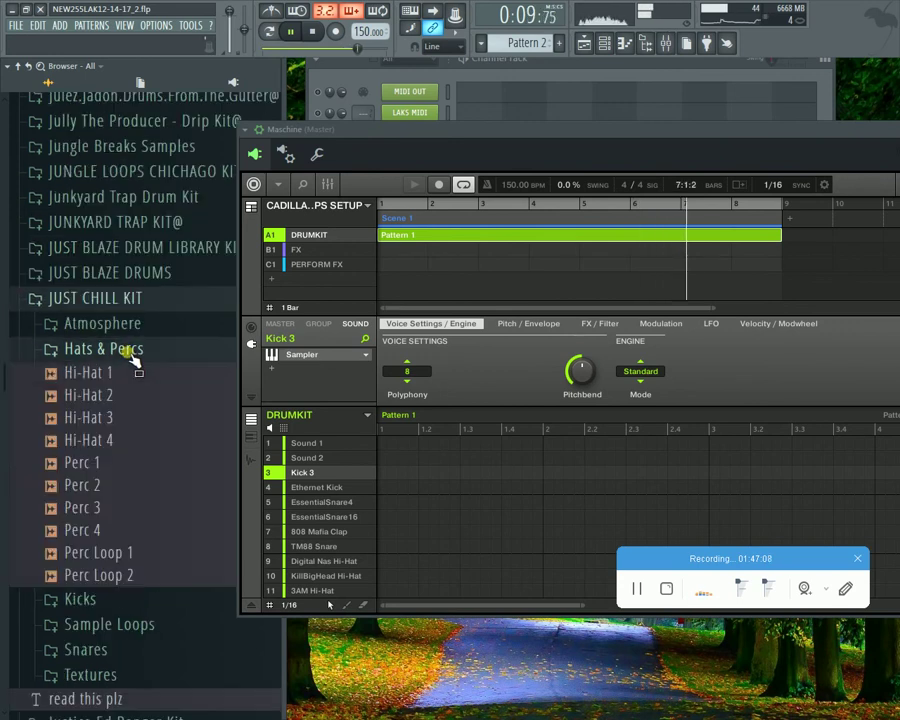
pyautogui.click(128, 482)
pyautogui.click(312, 32)
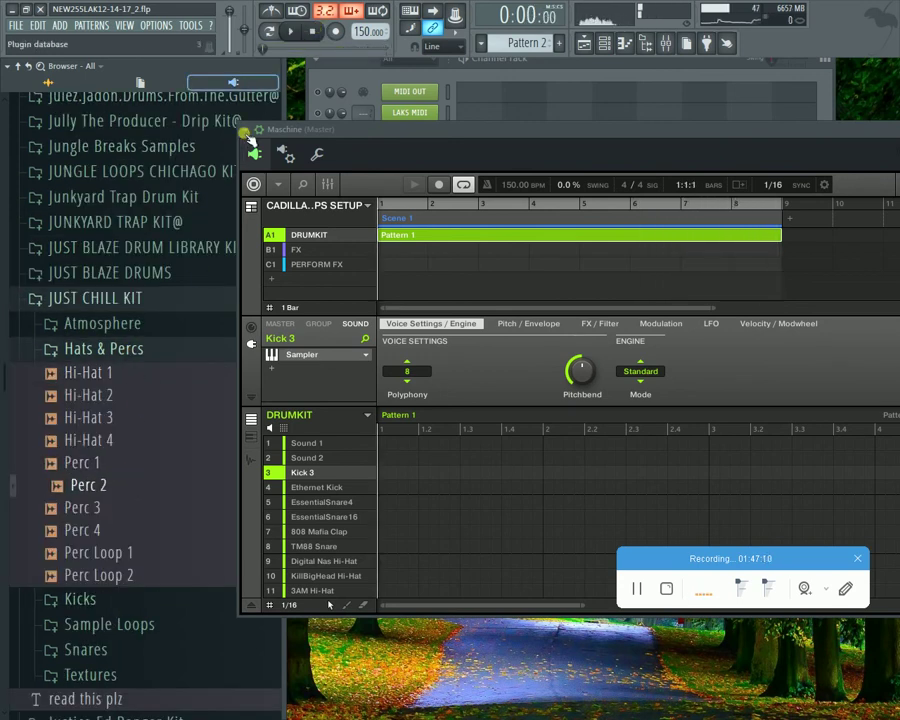
pyautogui.click(124, 469)
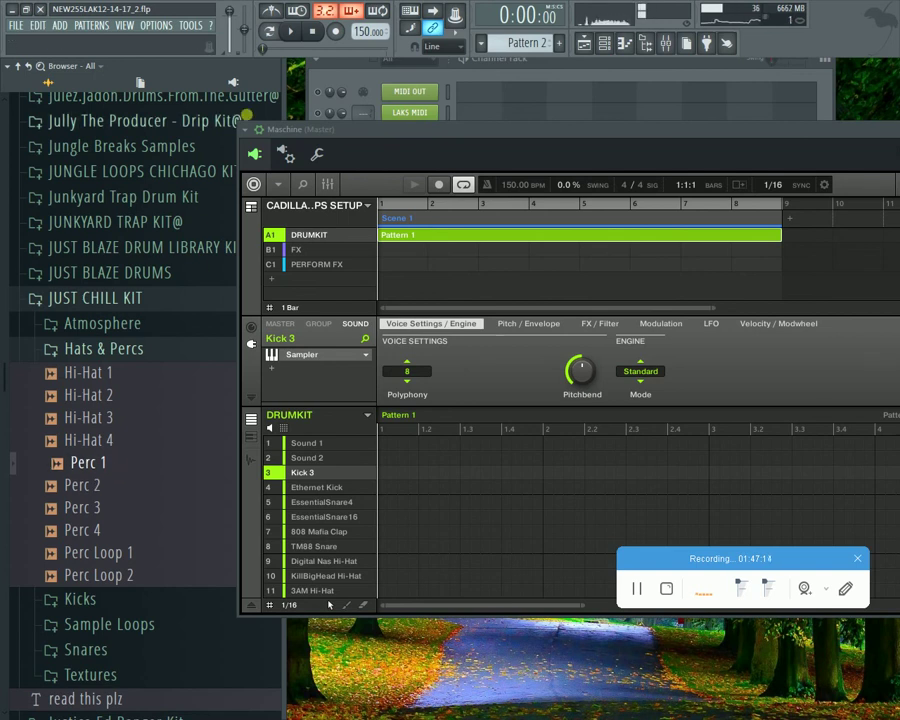
pyautogui.click(294, 36)
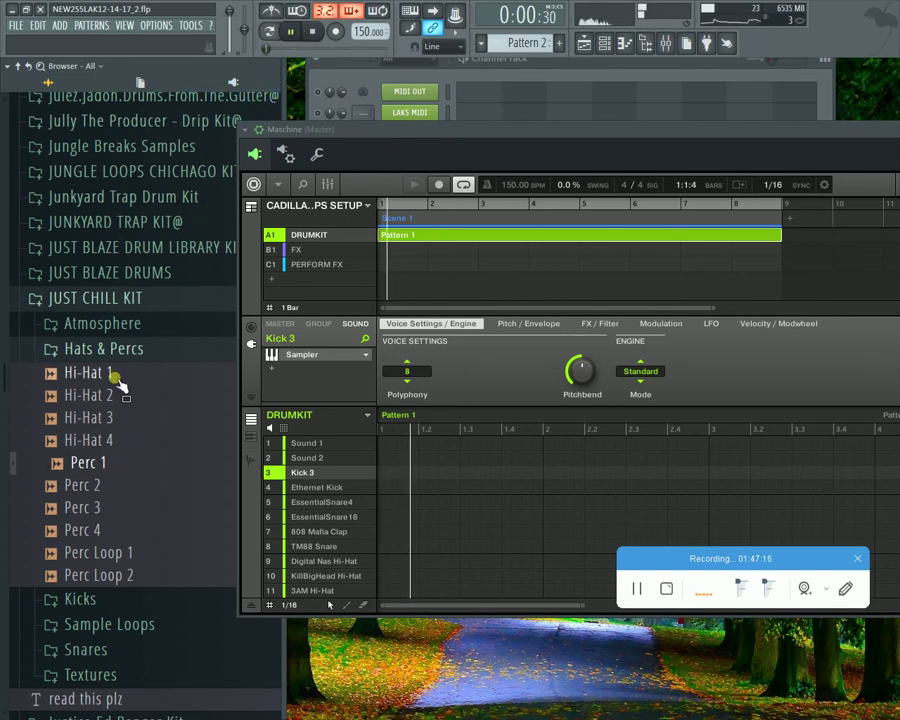
pyautogui.click(115, 465)
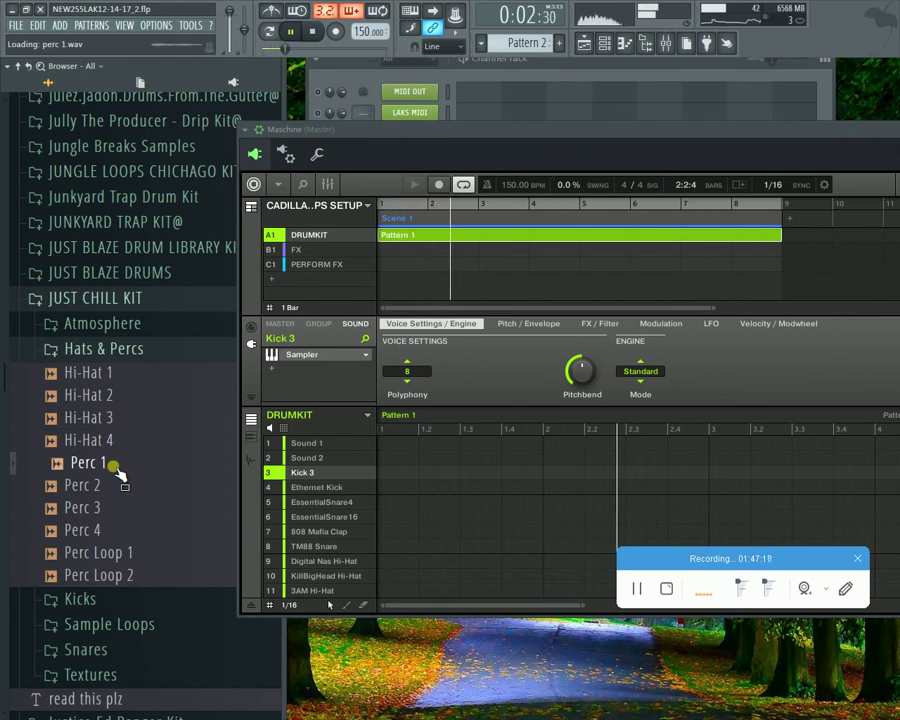
pyautogui.click(290, 31)
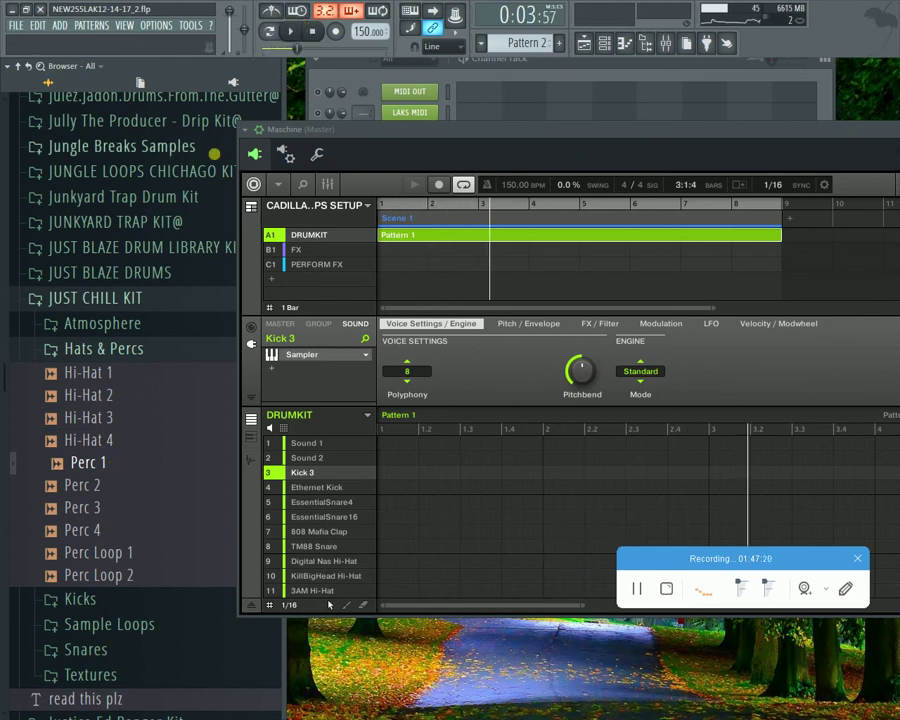
# Step: Close JUST CHILL KIT and audition clap samples 2, 4 and 5 in the clap folder of LAK NEW kits
pyautogui.click(132, 347)
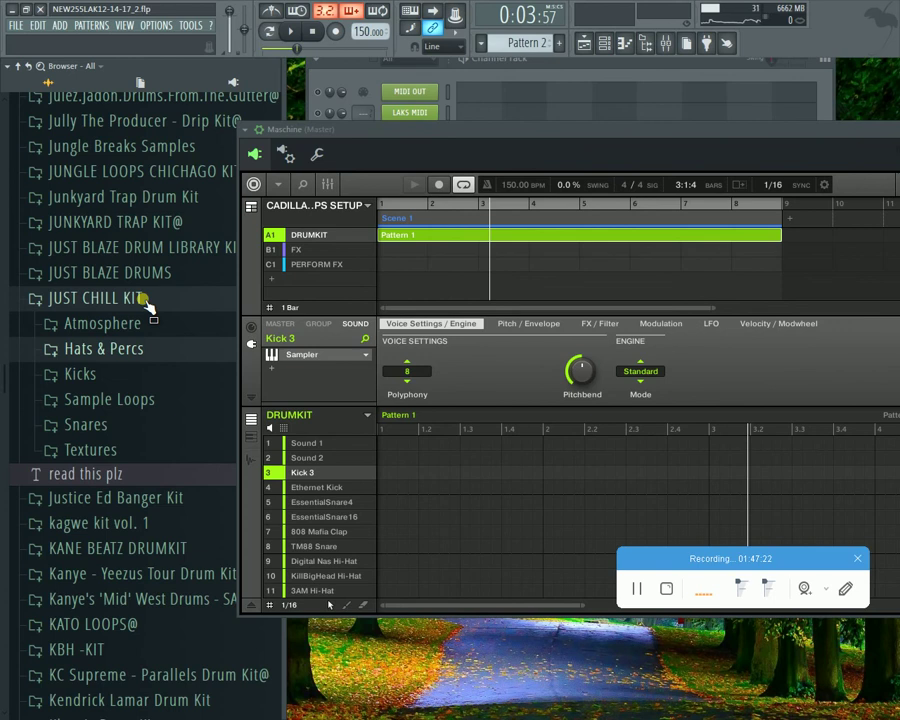
pyautogui.click(143, 298)
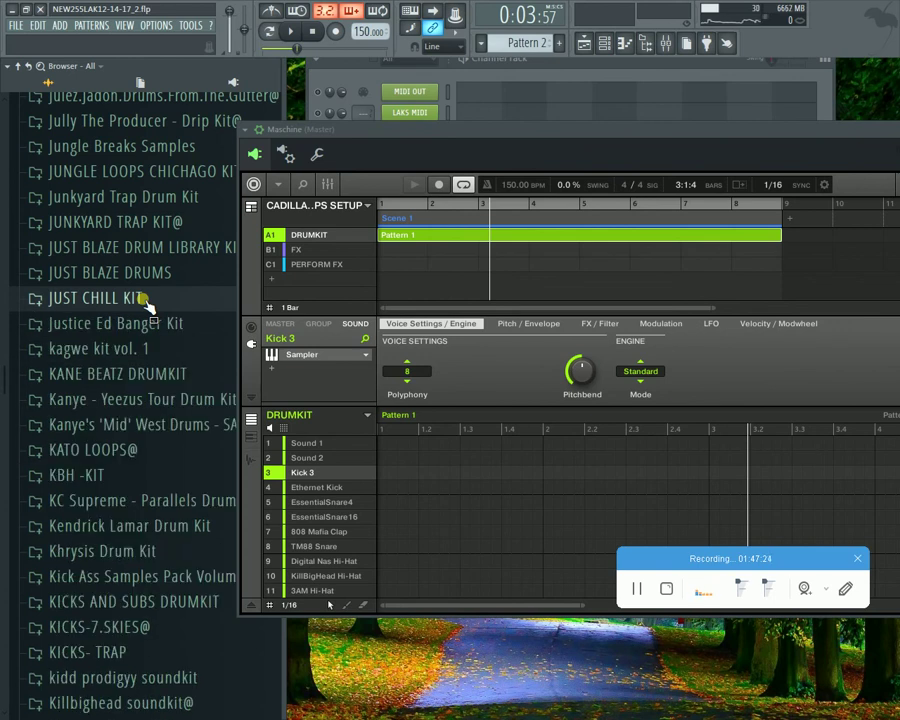
pyautogui.scroll(-10, 140, 500)
pyautogui.click(127, 288)
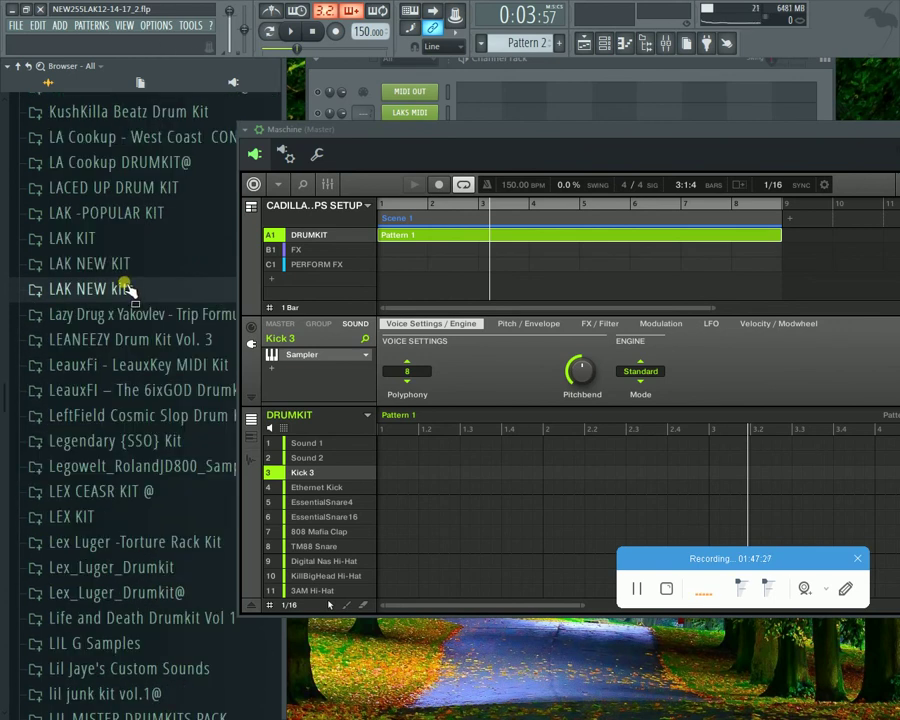
pyautogui.click(125, 287)
pyautogui.click(106, 346)
pyautogui.click(118, 386)
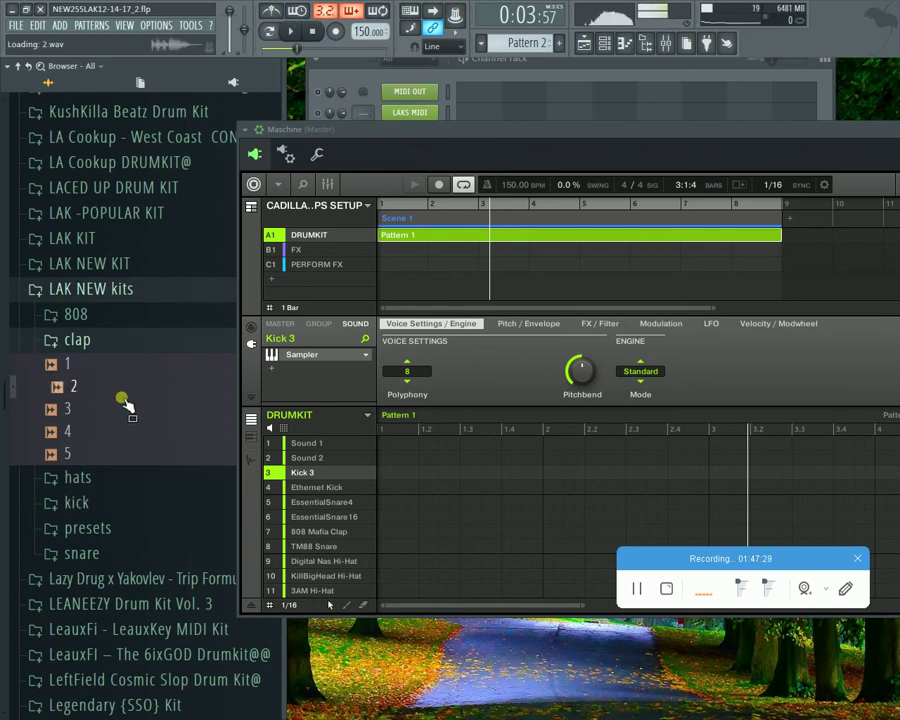
pyautogui.click(120, 430)
pyautogui.click(120, 452)
pyautogui.click(82, 345)
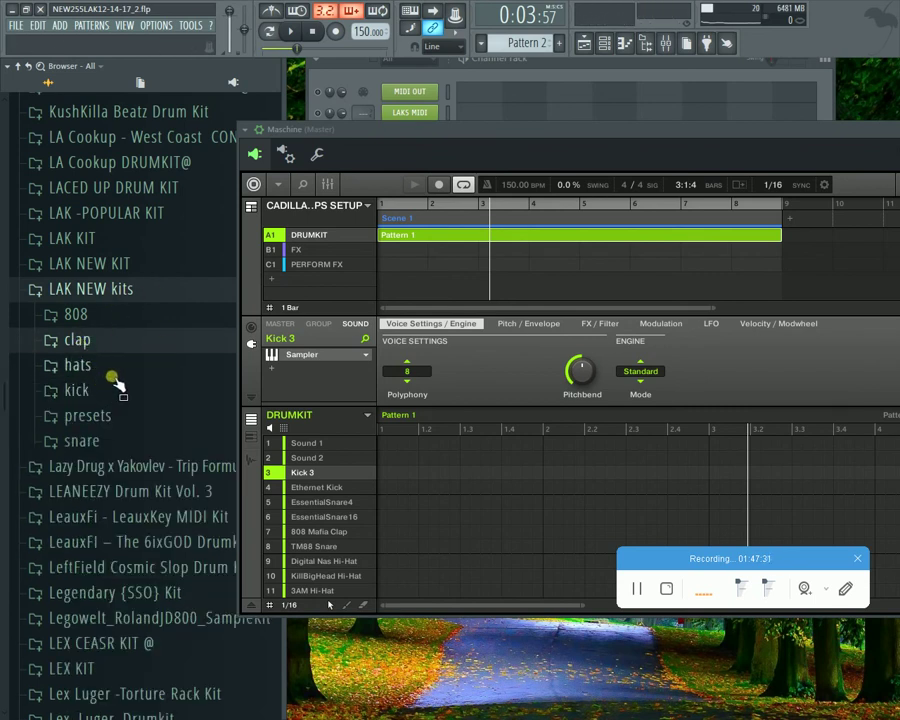
# Step: Open the hats folder of LAK NEW kits and audition hat samples 2, 4 and 6
pyautogui.click(115, 375)
pyautogui.click(116, 375)
pyautogui.click(121, 407)
pyautogui.click(128, 375)
pyautogui.click(137, 456)
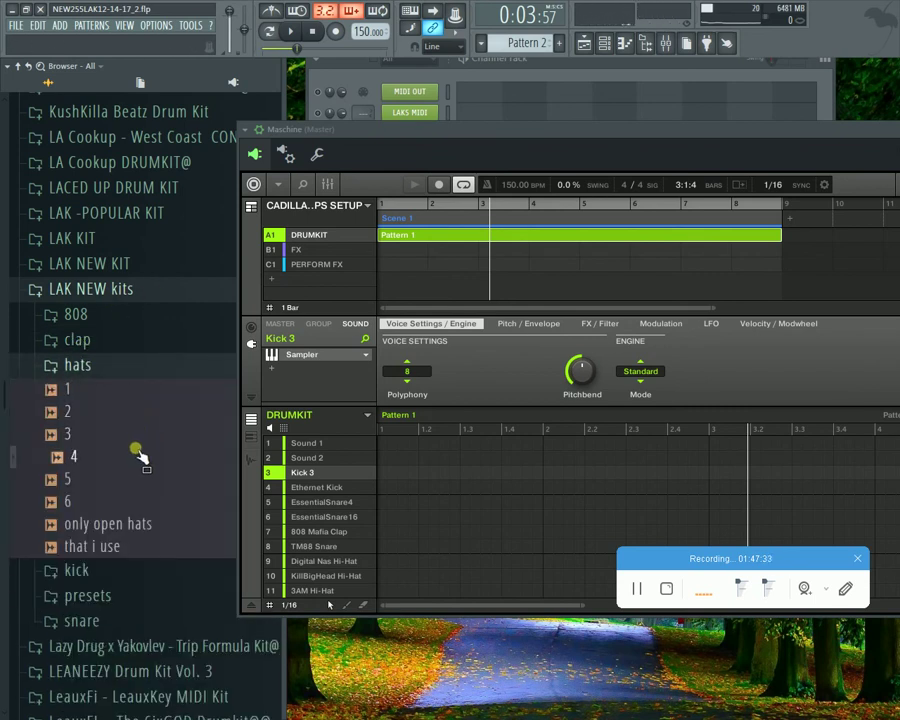
pyautogui.click(142, 500)
pyautogui.click(165, 458)
pyautogui.click(158, 501)
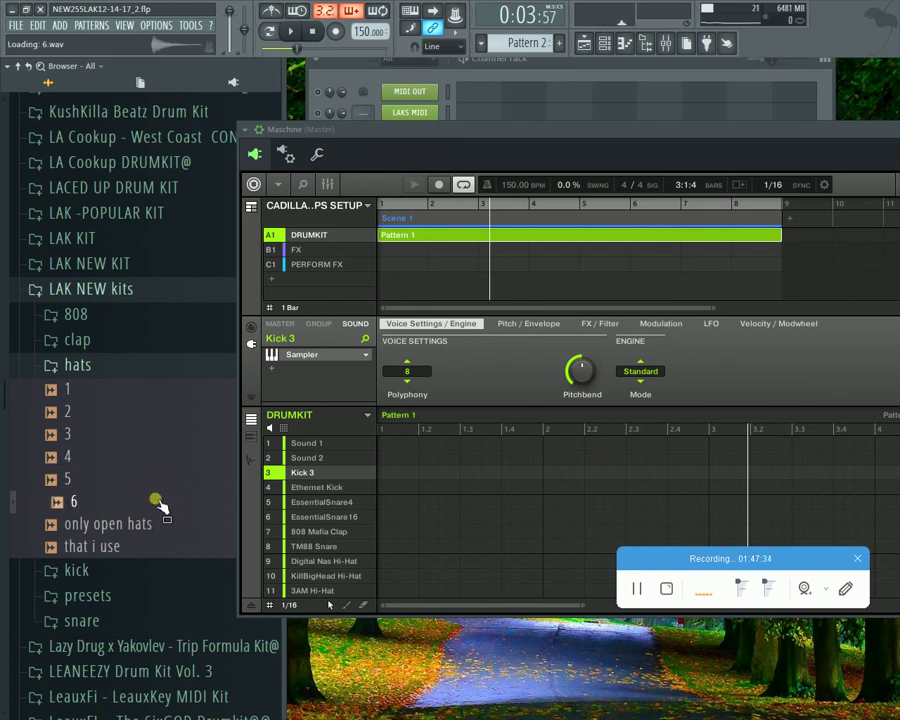
# Step: Compare the hi-hats loaded in DRUMKIT slots 9 to 11 with hat samples 2, 3 and 4 of LAK NEW kits
pyautogui.click(312, 562)
pyautogui.click(321, 576)
pyautogui.click(328, 590)
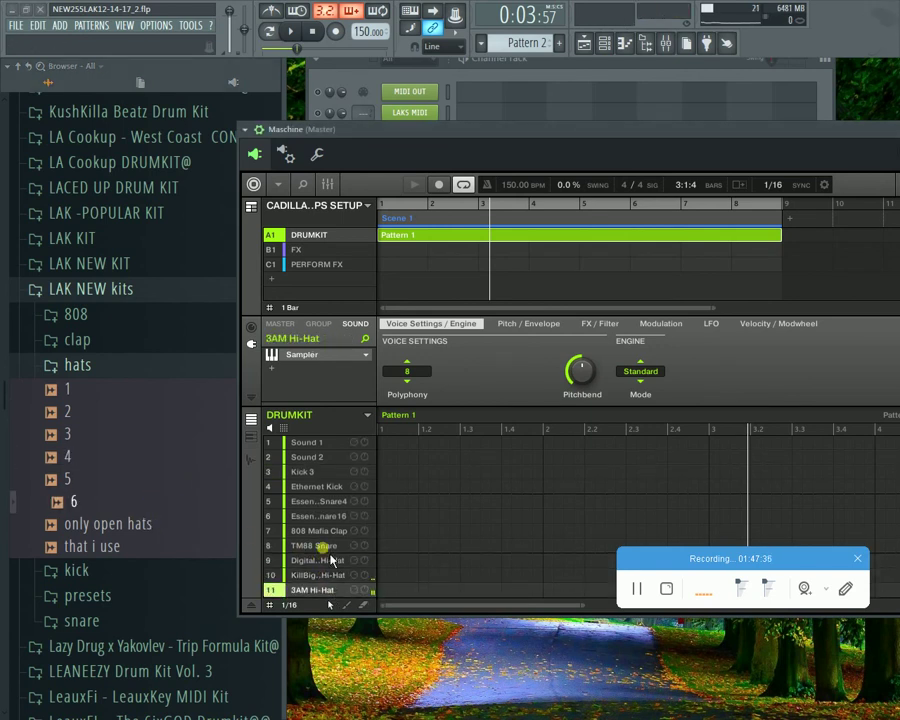
pyautogui.click(322, 547)
pyautogui.click(312, 561)
pyautogui.click(146, 428)
pyautogui.click(148, 413)
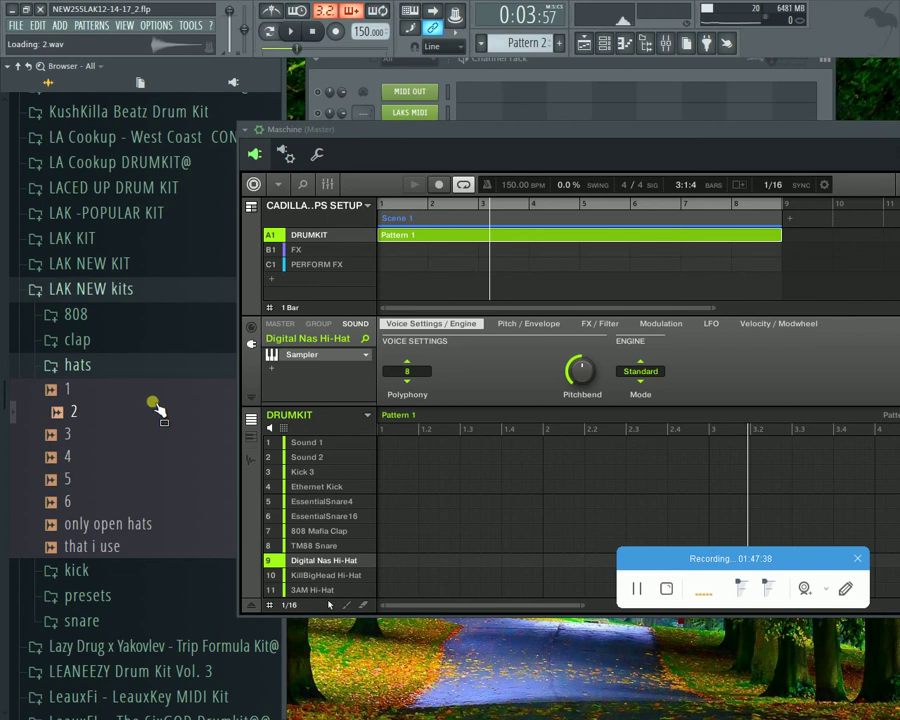
pyautogui.click(154, 456)
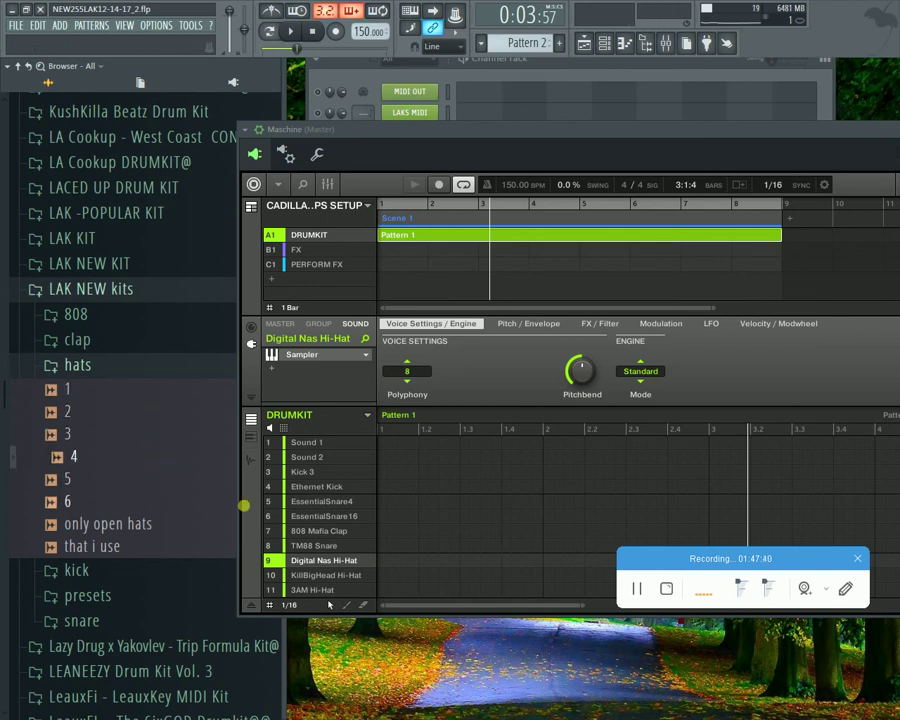
# Step: Compare the hi-hats loaded in DRUMKIT slots 9, 10 and 11 with hat sample 4 of LAK NEW kits
pyautogui.doubleClick(341, 562)
pyautogui.click(155, 462)
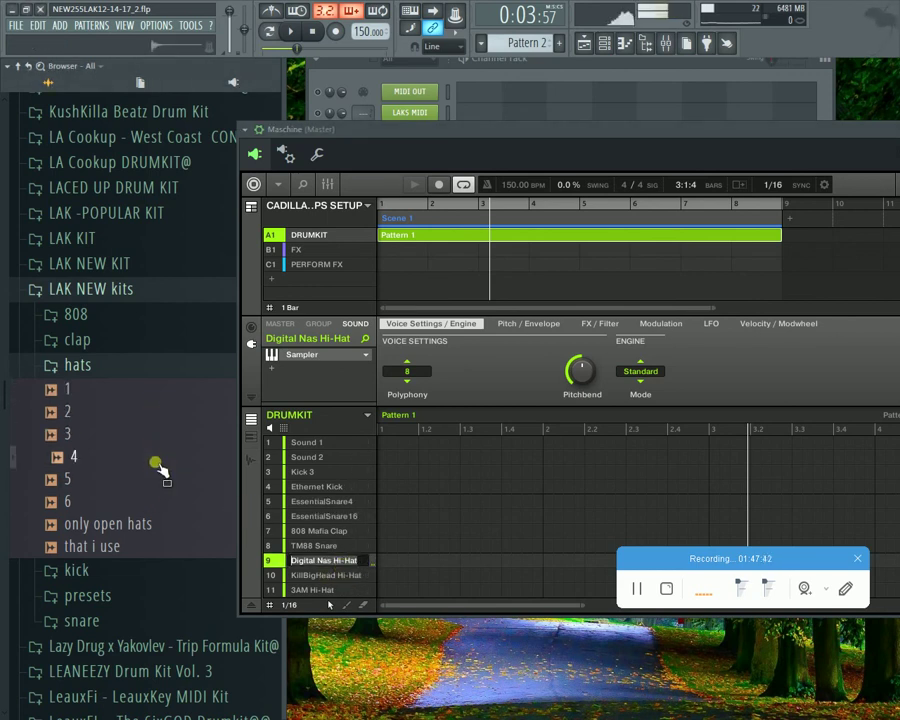
pyautogui.click(310, 575)
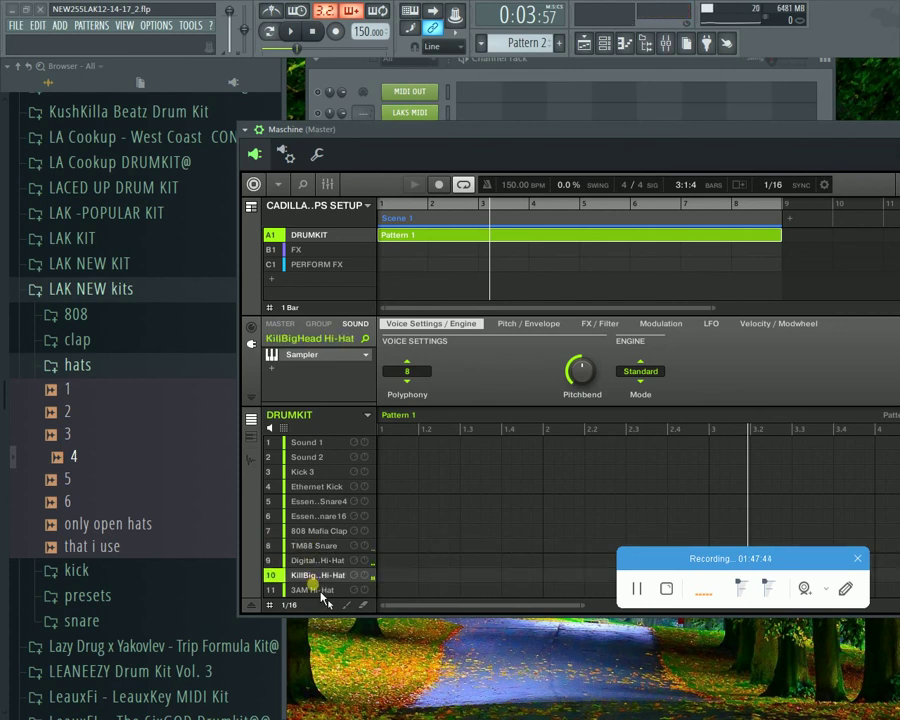
pyautogui.click(322, 590)
# Step: Audition hat samples 5 and 6 and replace the hi-hat in DRUMKIT slot 11 with hat sample 6
pyautogui.click(96, 478)
pyautogui.click(96, 502)
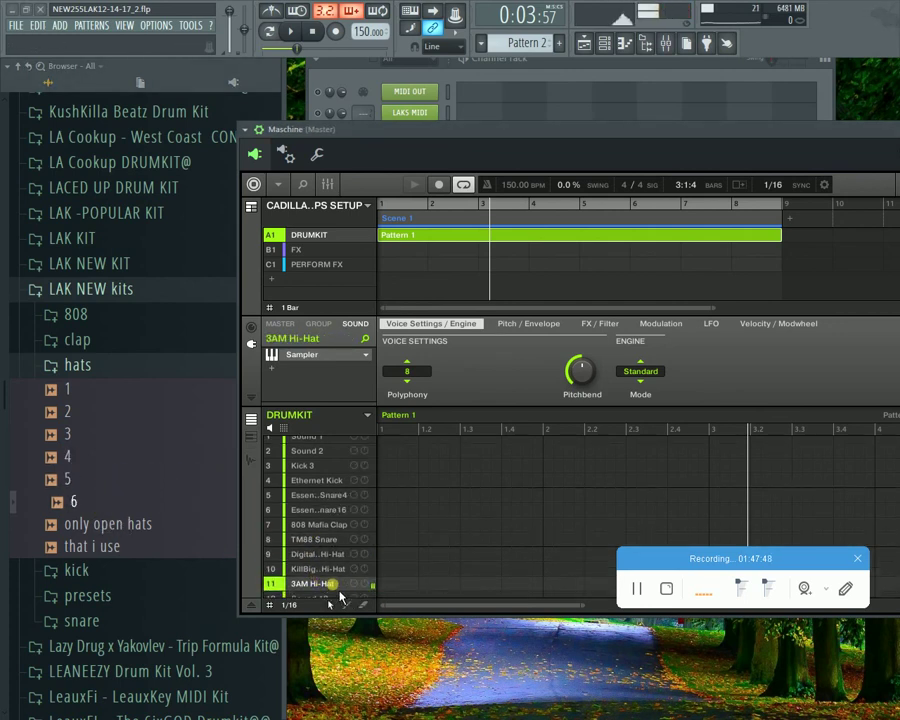
pyautogui.click(110, 500)
pyautogui.moveTo(236, 550); pyautogui.dragTo(304, 591)
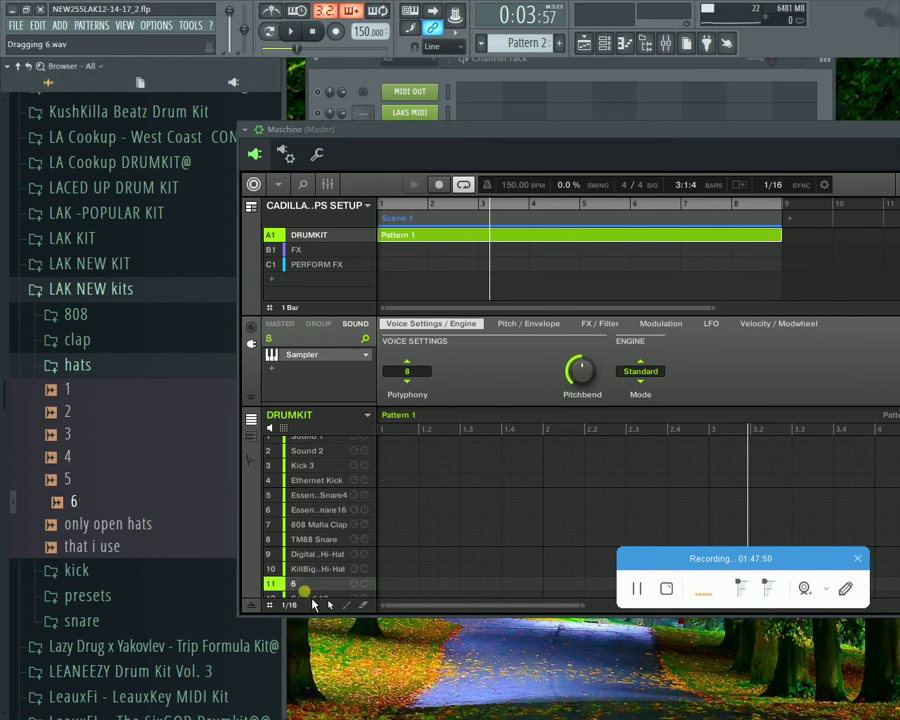
# Step: Play the hi-hat in slot 9, audition the samples "only open hats" and "that i use", and close the hats folder
pyautogui.click(331, 555)
pyautogui.scroll(-5, 336, 556)
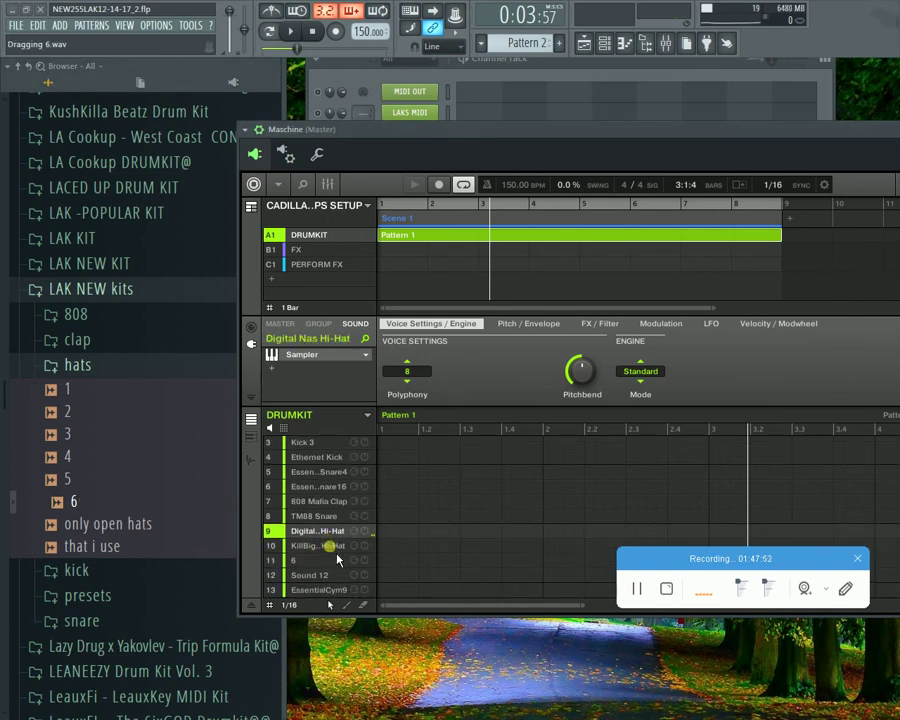
pyautogui.click(112, 522)
pyautogui.click(117, 545)
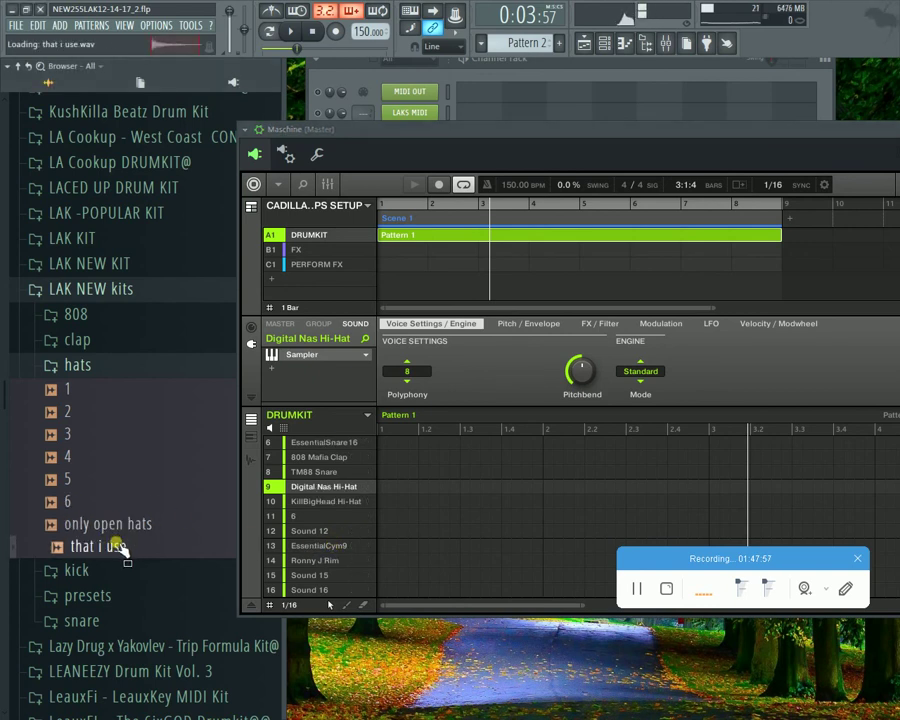
pyautogui.click(146, 367)
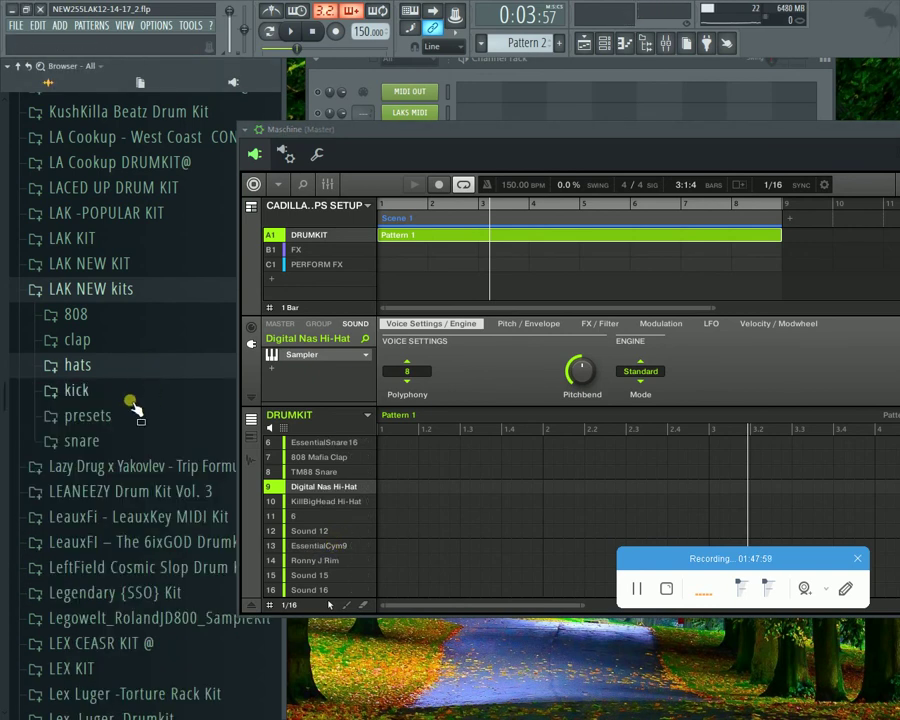
# Step: Open the kick folder of LAK NEW kits and audition kick samples 2, 4 and 5
pyautogui.click(130, 392)
pyautogui.click(130, 437)
pyautogui.click(130, 481)
pyautogui.click(131, 504)
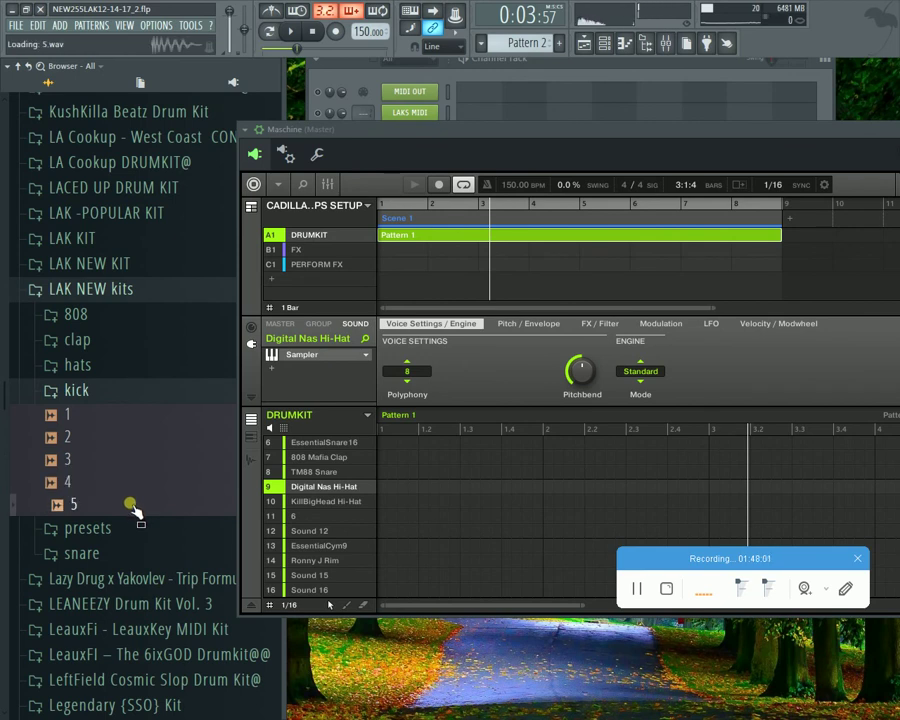
# Step: Compare the kicks in DRUMKIT slots 3 and 4 with kick sample 5 and close the kick folder
pyautogui.click(302, 442)
pyautogui.scroll(3, 330, 460)
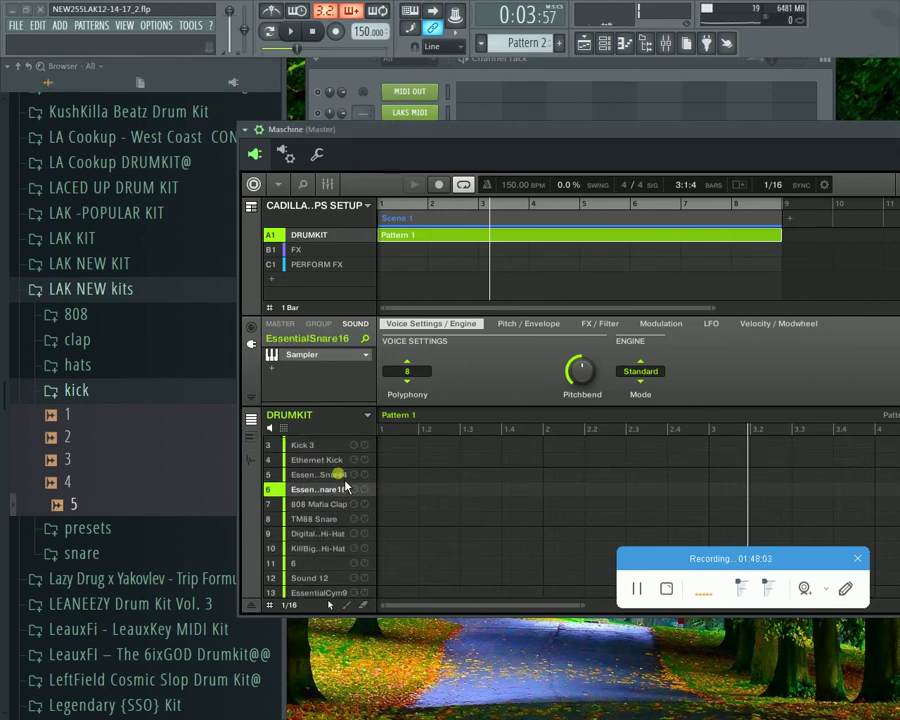
pyautogui.click(333, 461)
pyautogui.click(305, 447)
pyautogui.click(96, 506)
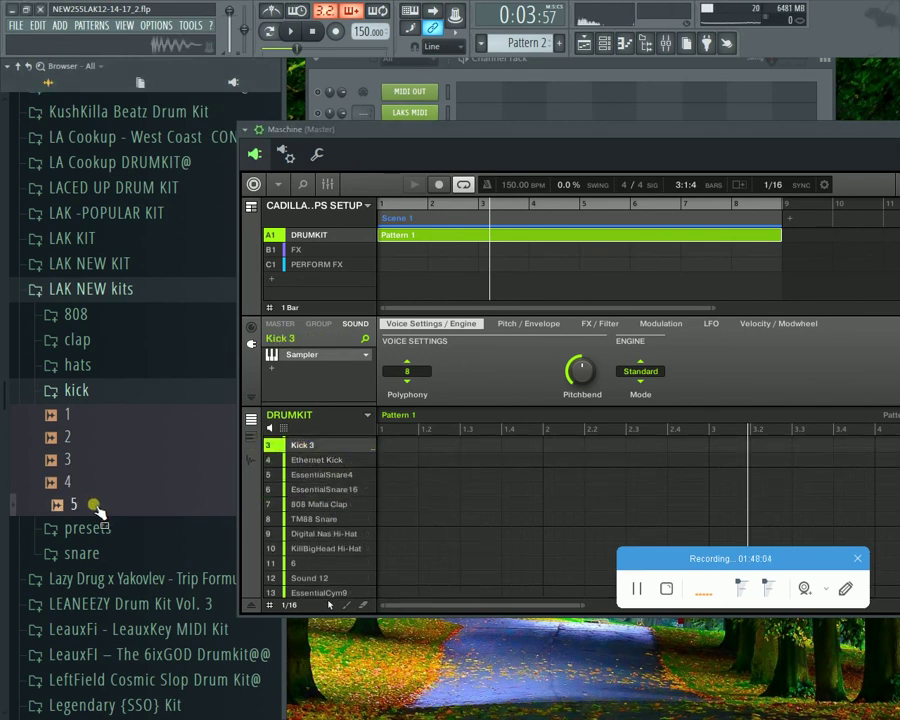
pyautogui.click(114, 392)
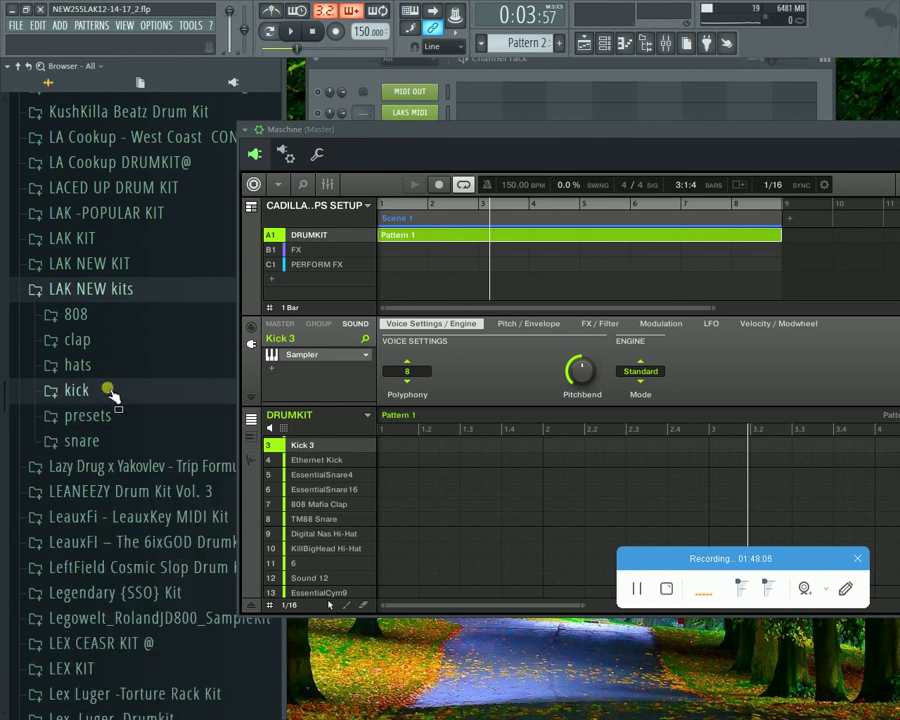
# Step: Open the snare folder of LAK NEW kits and audition snare samples 1 to 4
pyautogui.click(120, 441)
pyautogui.click(107, 486)
pyautogui.click(117, 534)
pyautogui.click(134, 510)
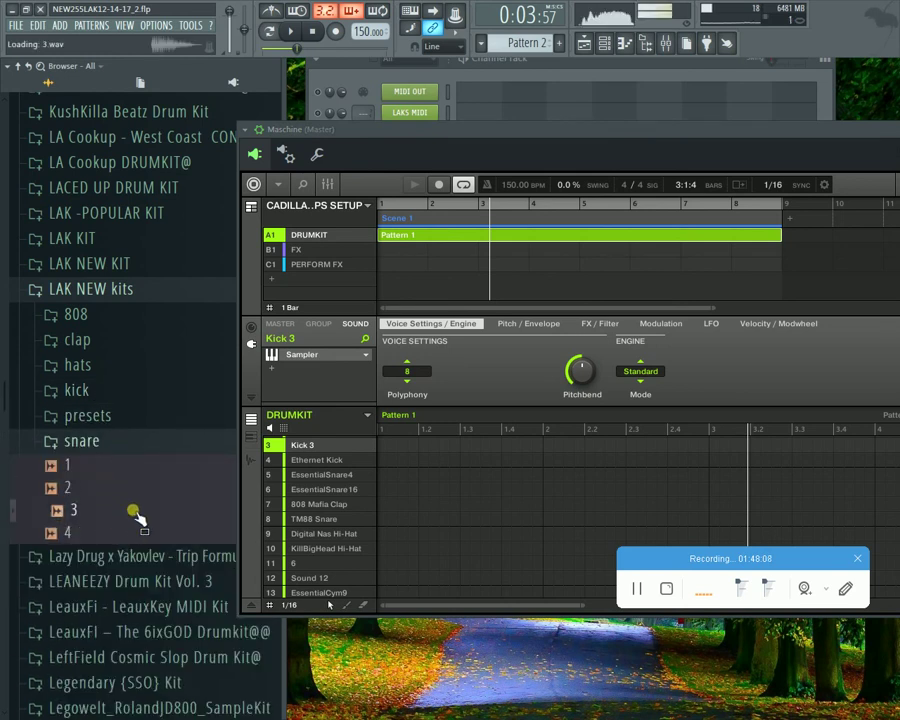
pyautogui.click(142, 485)
pyautogui.click(141, 465)
pyautogui.click(141, 487)
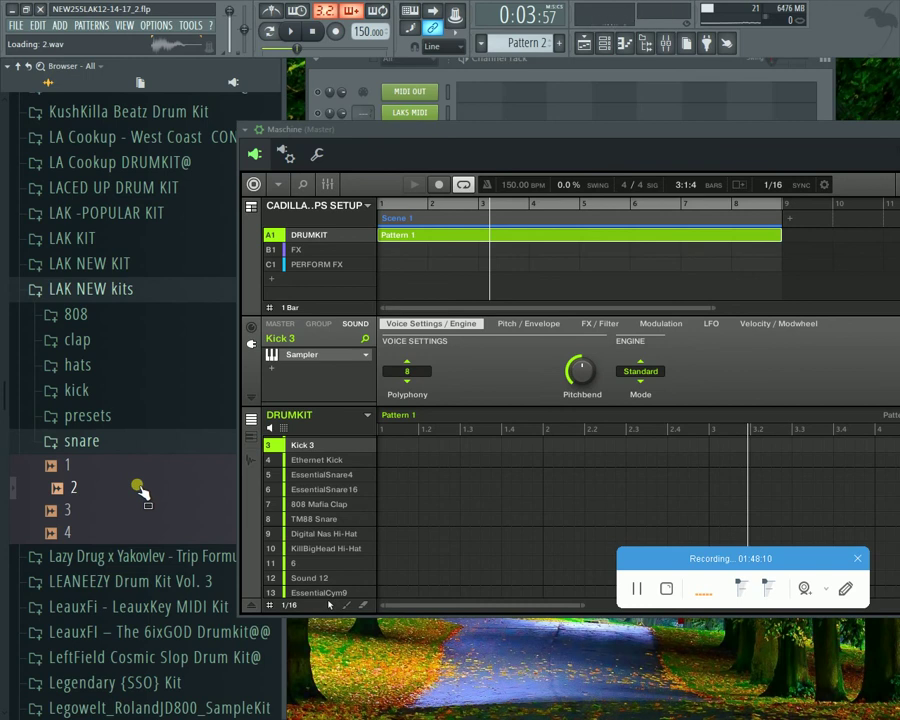
pyautogui.click(139, 469)
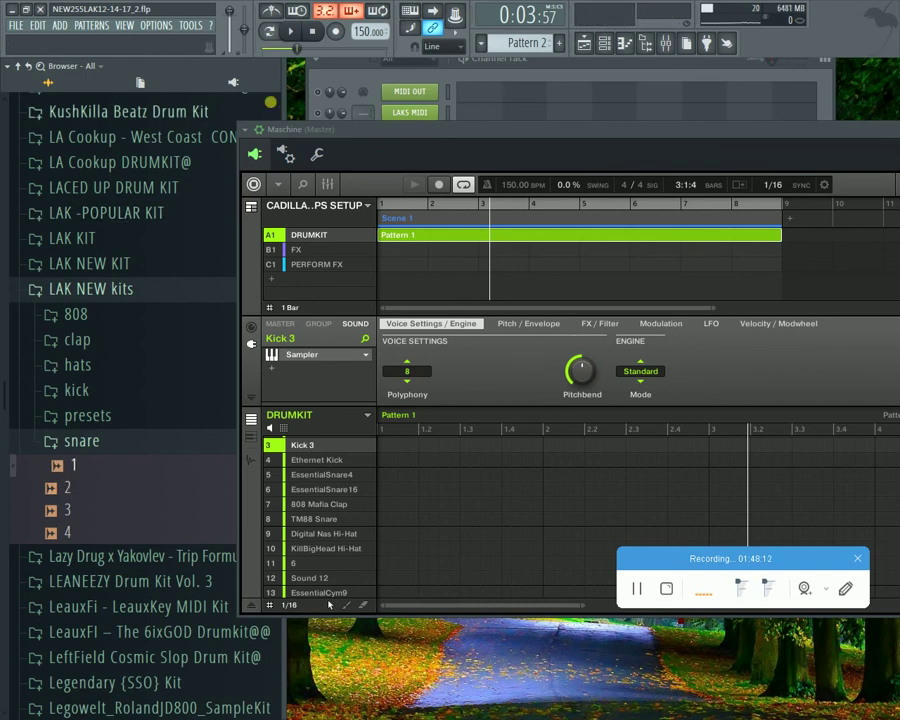
# Step: Play the kicks, snares and clap loaded in DRUMKIT slots 3 to 8 to compare their sounds
pyautogui.click(336, 478)
pyautogui.click(338, 461)
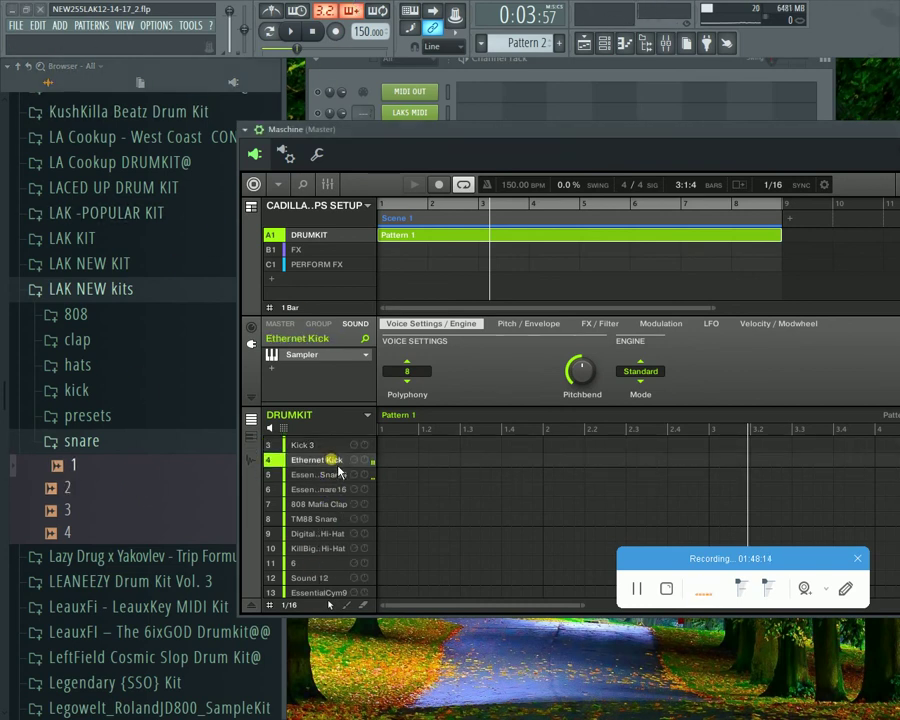
pyautogui.click(338, 489)
pyautogui.click(323, 445)
pyautogui.click(346, 489)
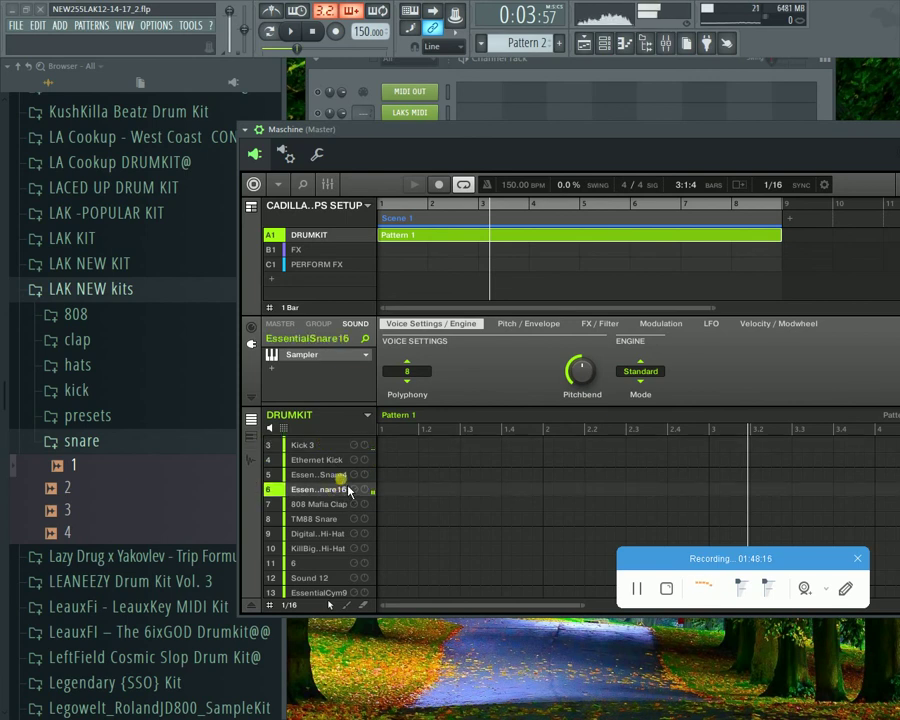
pyautogui.click(343, 476)
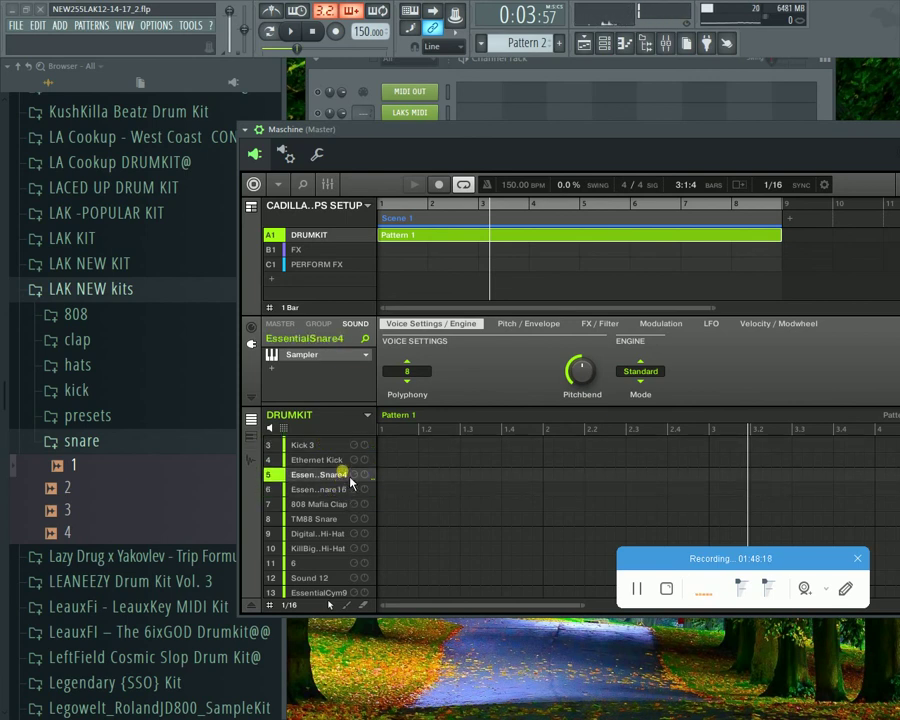
pyautogui.click(342, 461)
pyautogui.click(342, 504)
pyautogui.click(340, 518)
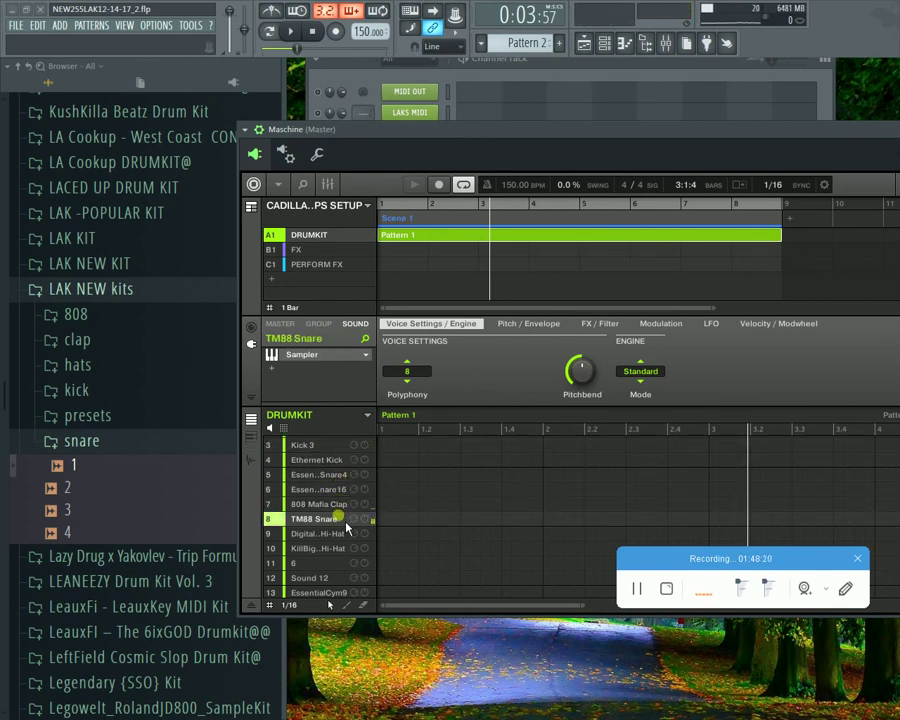
pyautogui.click(342, 489)
pyautogui.click(342, 504)
pyautogui.click(340, 518)
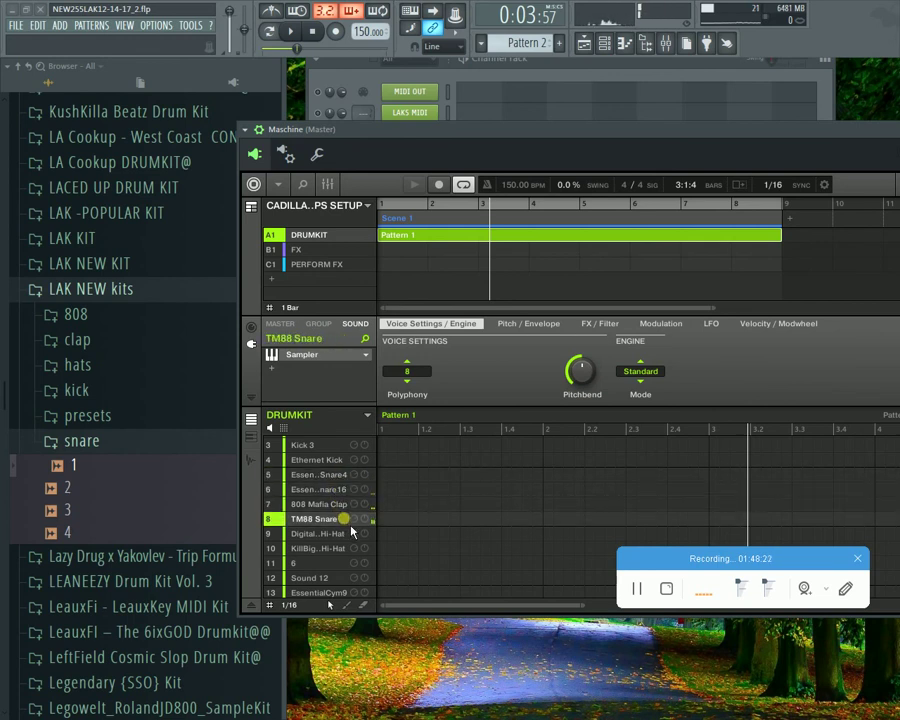
# Step: Compare the TM88 Snare in DRUMKIT slot 8 with snare samples 3 and 2, and replay Ethernet Kick
pyautogui.doubleClick(310, 519)
pyautogui.click(198, 516)
pyautogui.click(187, 488)
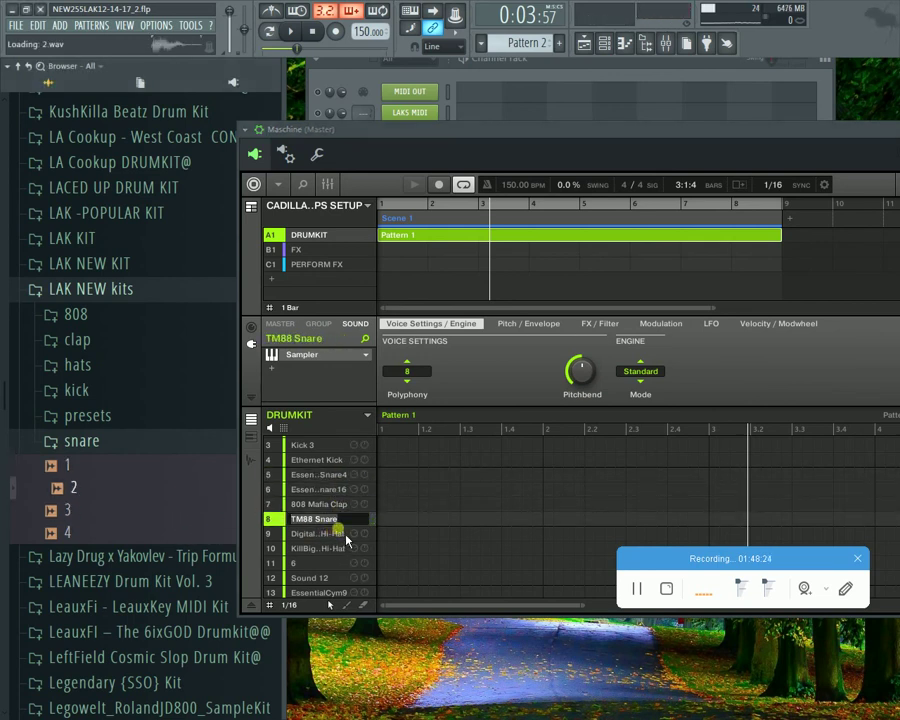
pyautogui.click(348, 518)
pyautogui.click(345, 532)
pyautogui.click(323, 460)
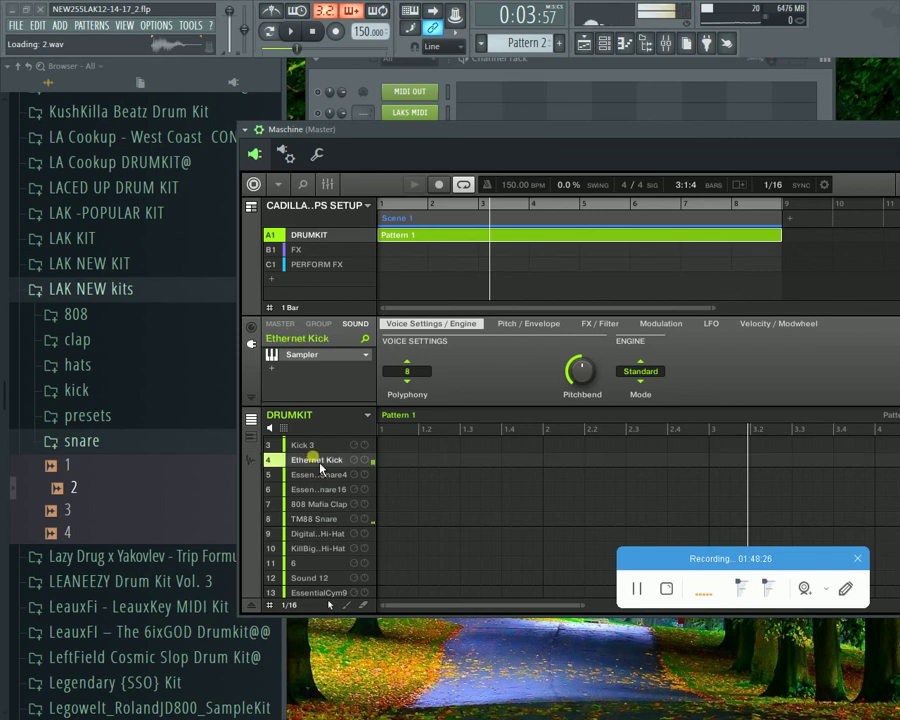
pyautogui.scroll(2, 327, 464)
# Step: Close the snare and LAK NEW kits folders and collapse the sample browser to its top-level folders
pyautogui.click(100, 441)
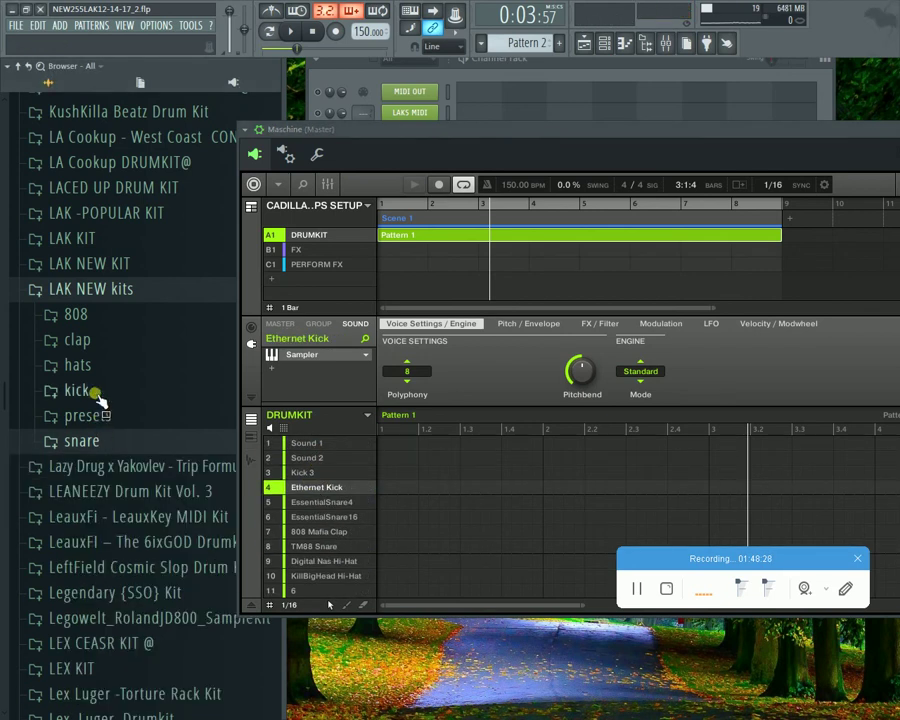
pyautogui.click(124, 290)
pyautogui.scroll(3, 150, 400)
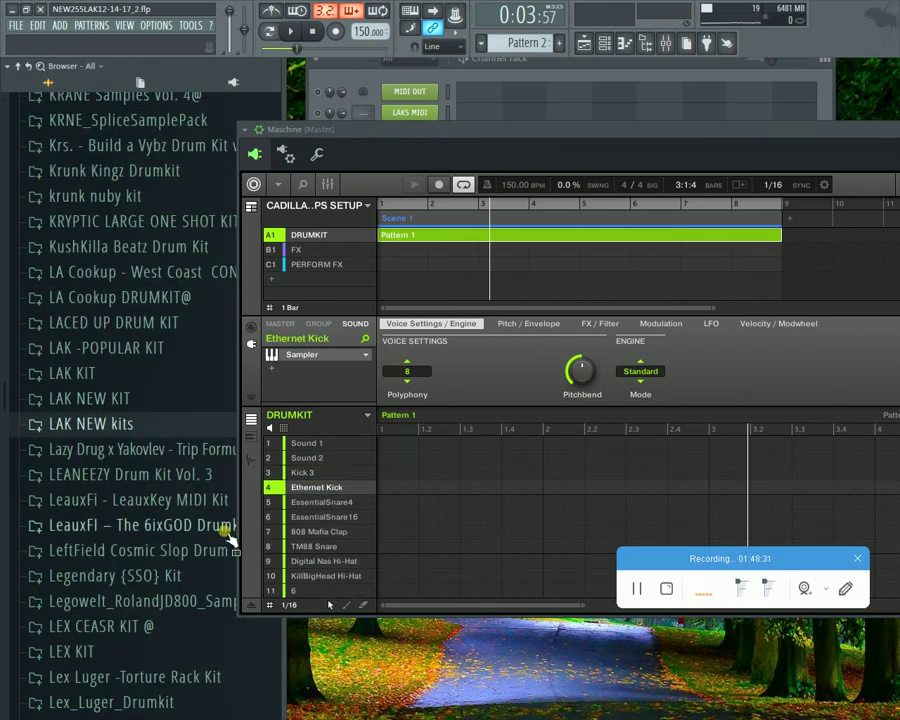
pyautogui.click(18, 67)
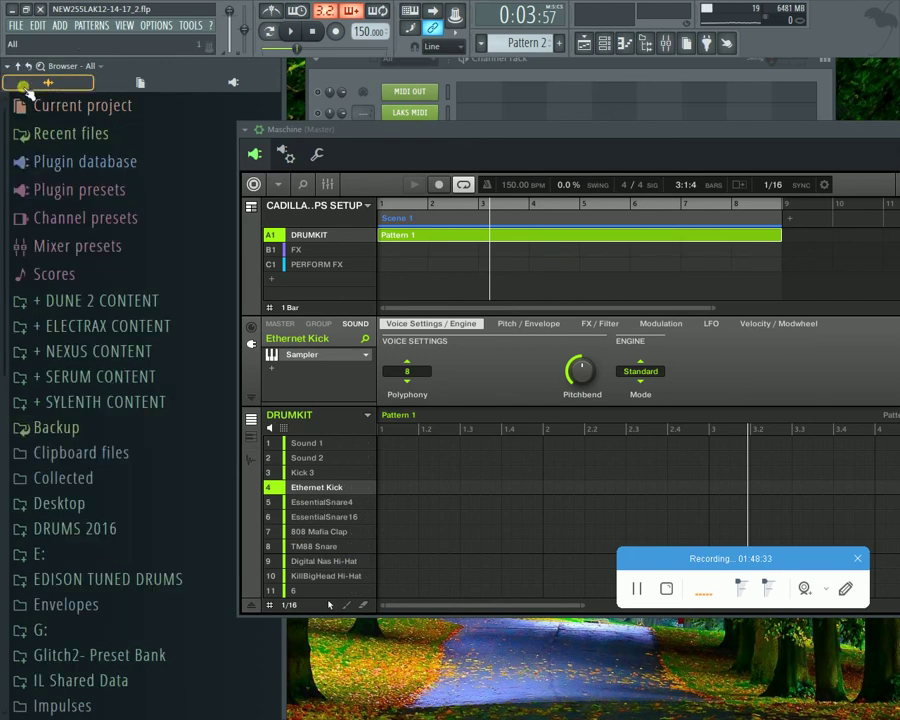
# Step: Open 1.) CADILLAKTRACKZ$$! KIT 2017@@ inside DRUMS 2016 and move the Maschine window clear of the browser
pyautogui.click(127, 532)
pyautogui.scroll(-3, 126, 532)
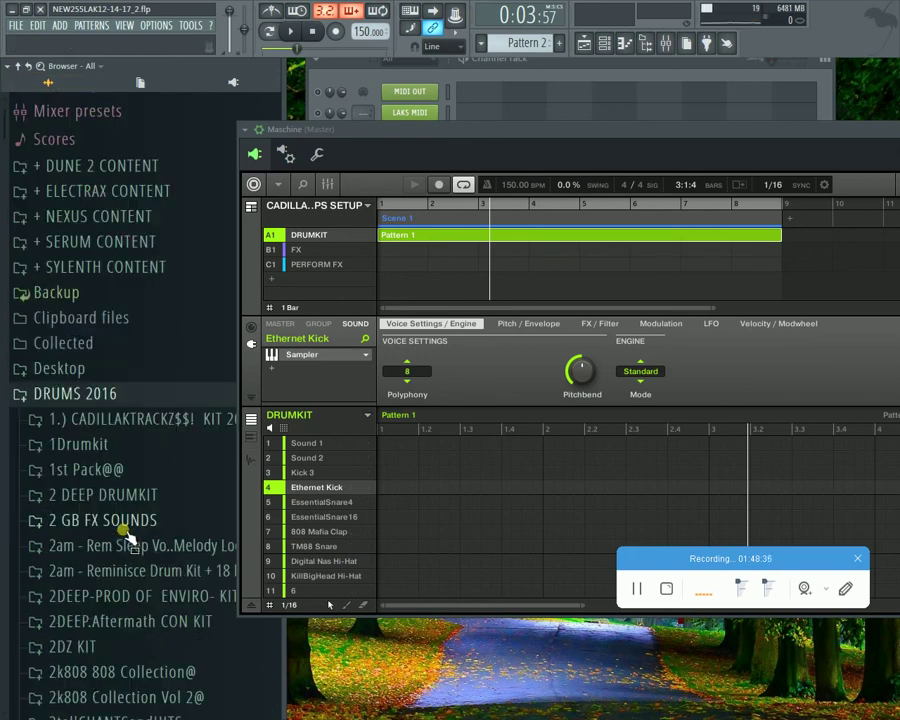
pyautogui.click(161, 422)
pyautogui.scroll(-3, 143, 495)
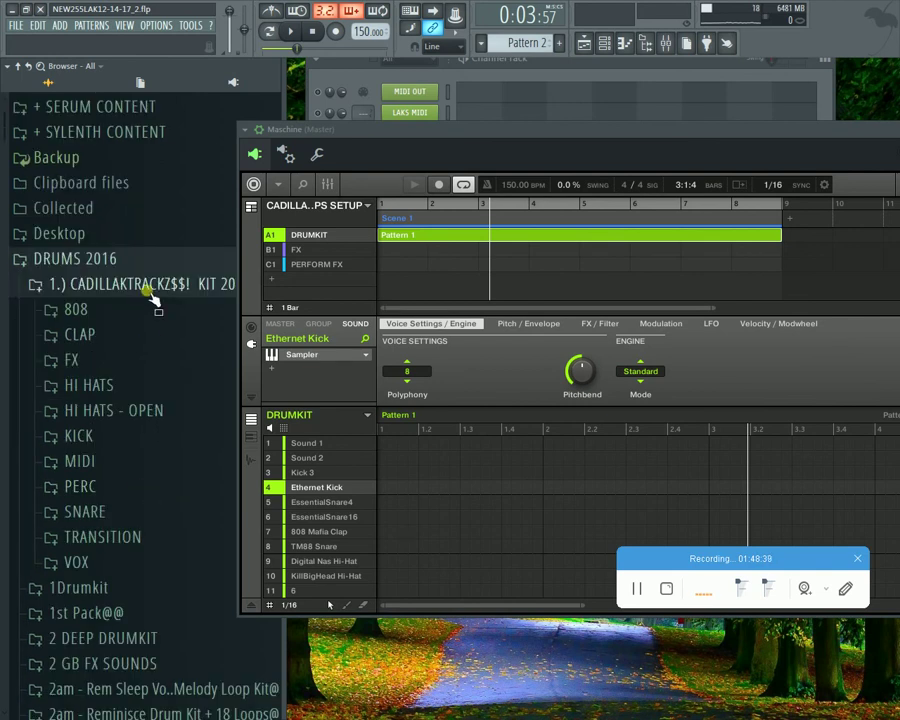
pyautogui.moveTo(292, 155); pyautogui.dragTo(429, 163)
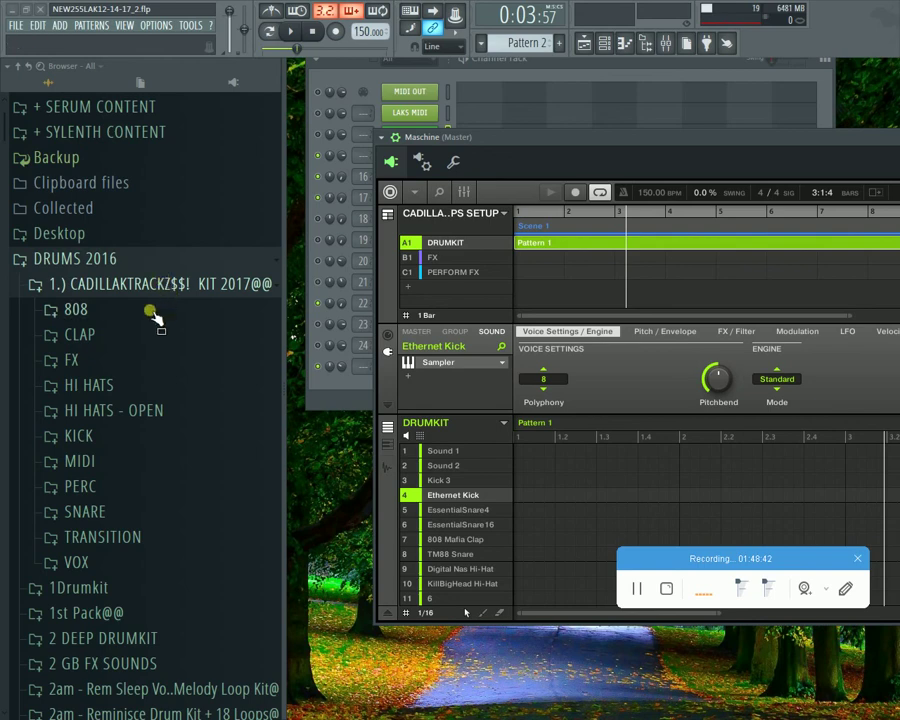
# Step: Open the kit's KICK folder and audition Taz Kick, SY_Kick, Superstar O & Vybe Kick (6), Strong Kick and Starr Hard Kick
pyautogui.click(110, 432)
pyautogui.scroll(-20, 177, 460)
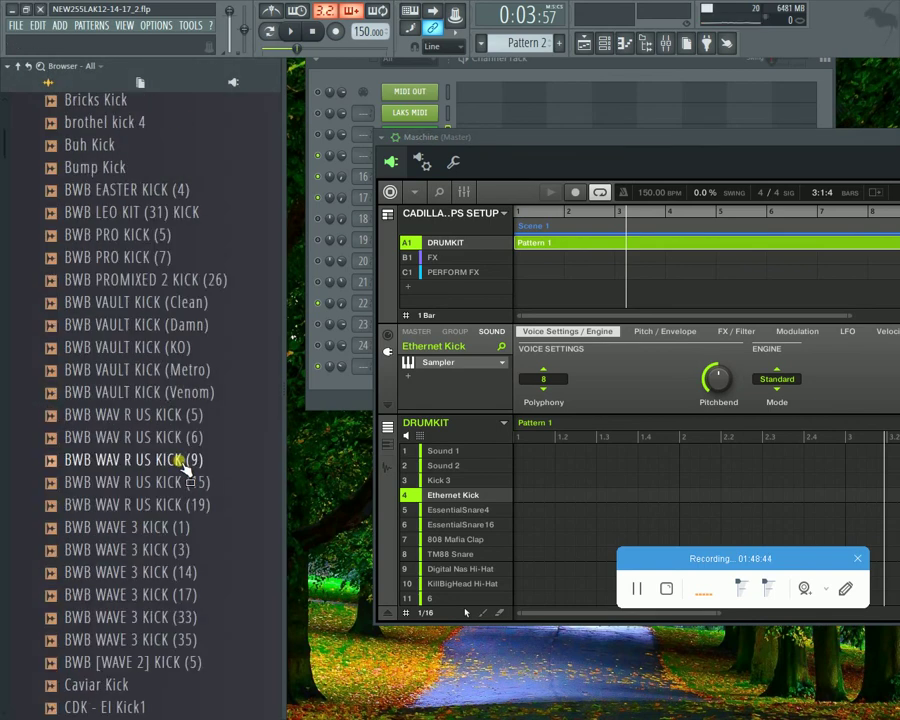
pyautogui.moveTo(4, 150); pyautogui.dragTo(60, 230)
pyautogui.scroll(-10, 60, 230)
pyautogui.click(92, 258)
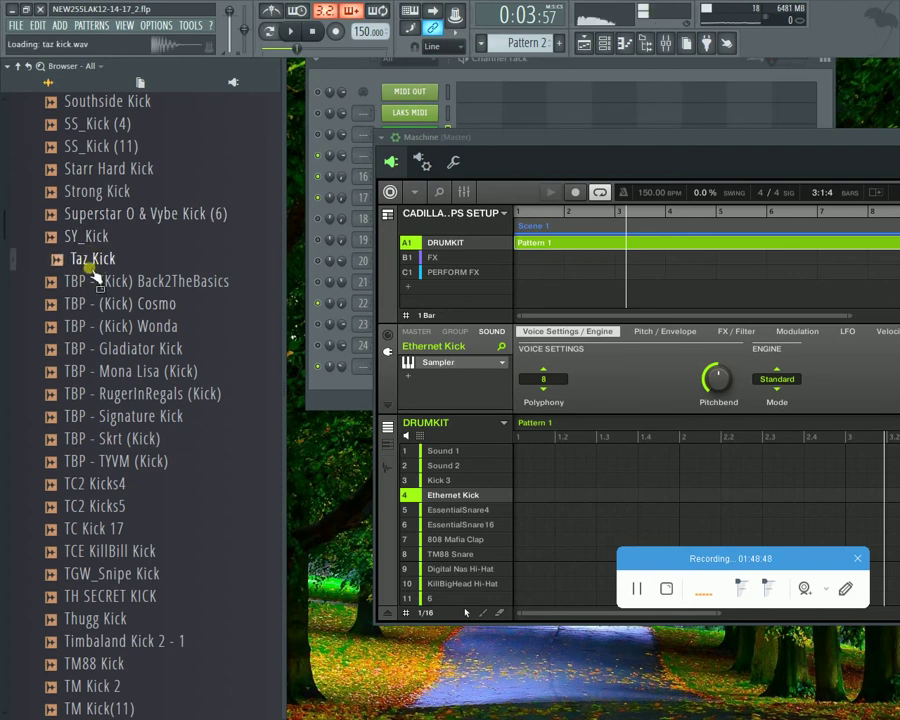
pyautogui.click(94, 236)
pyautogui.click(112, 216)
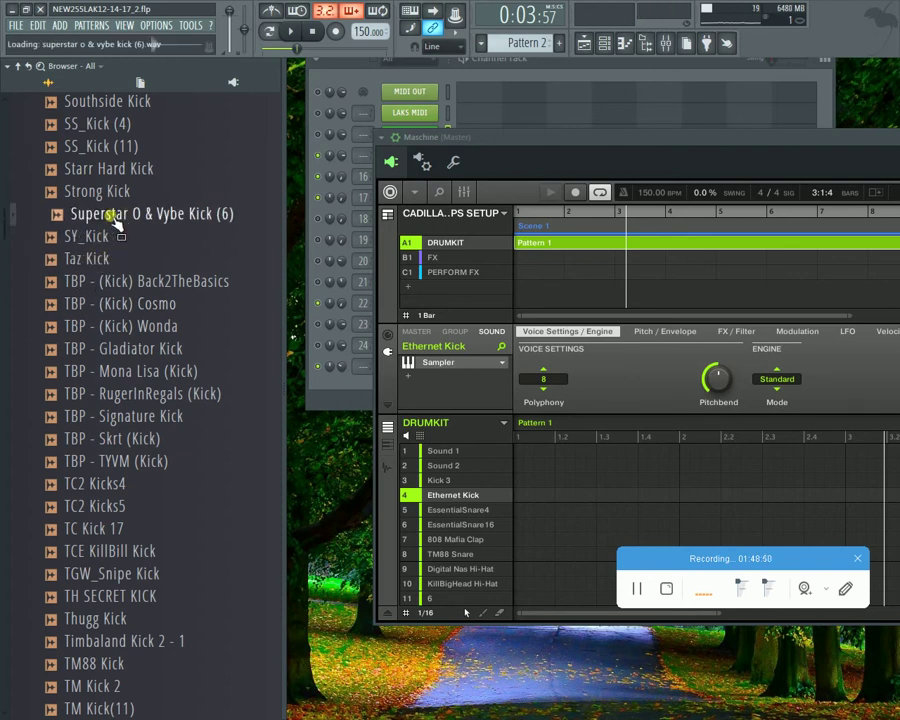
pyautogui.click(118, 191)
pyautogui.click(140, 168)
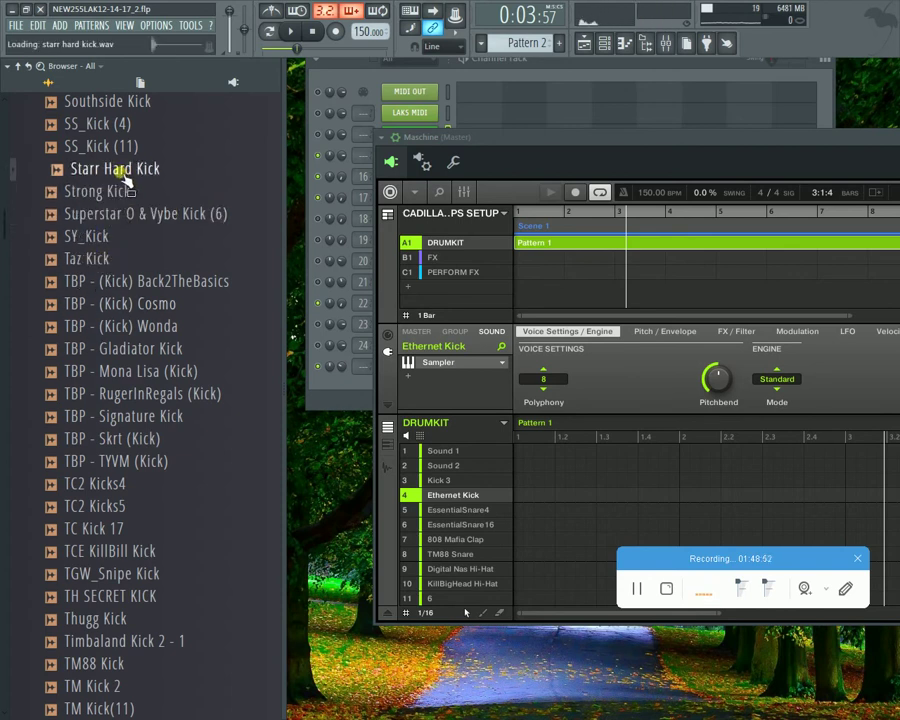
pyautogui.click(125, 191)
# Step: Play the song and audition Superstar O & Vybe Kick (6) and the TBP kicks Wonda, Cosmo and Gladiator against it
pyautogui.click(291, 31)
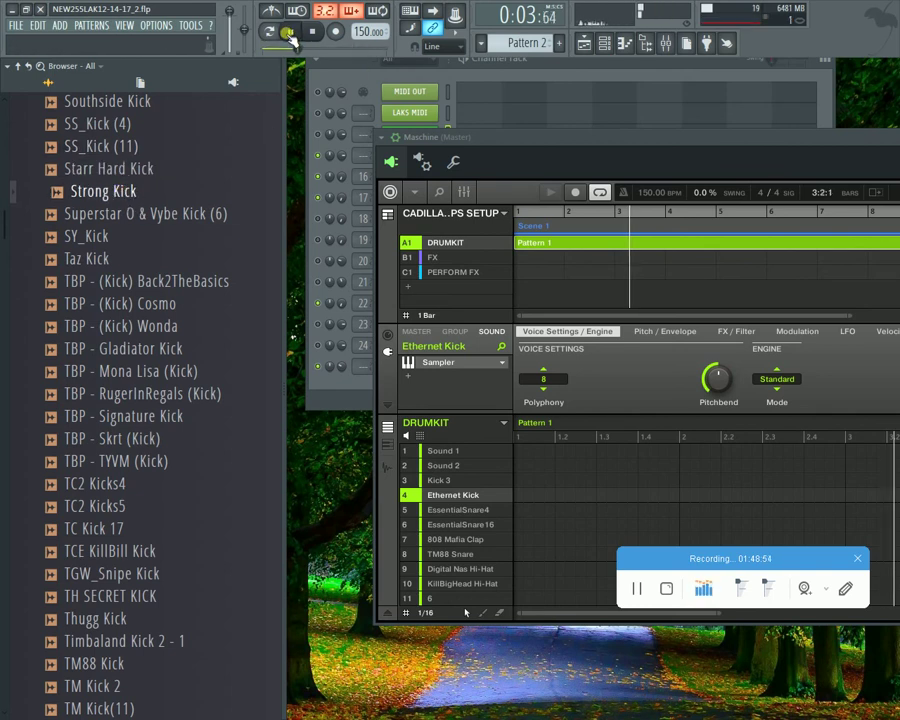
pyautogui.click(120, 214)
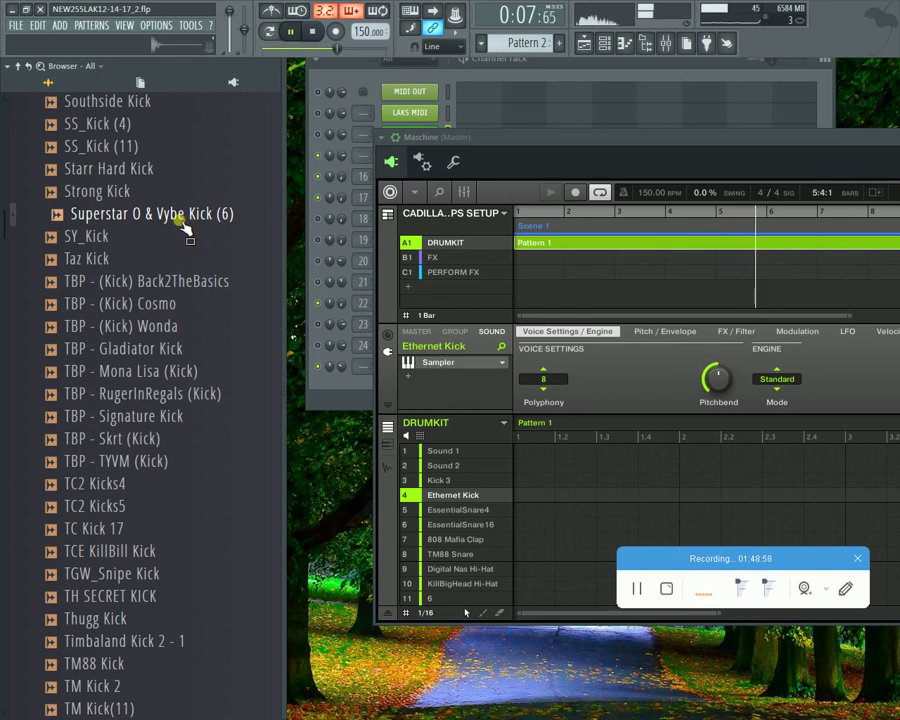
pyautogui.click(110, 326)
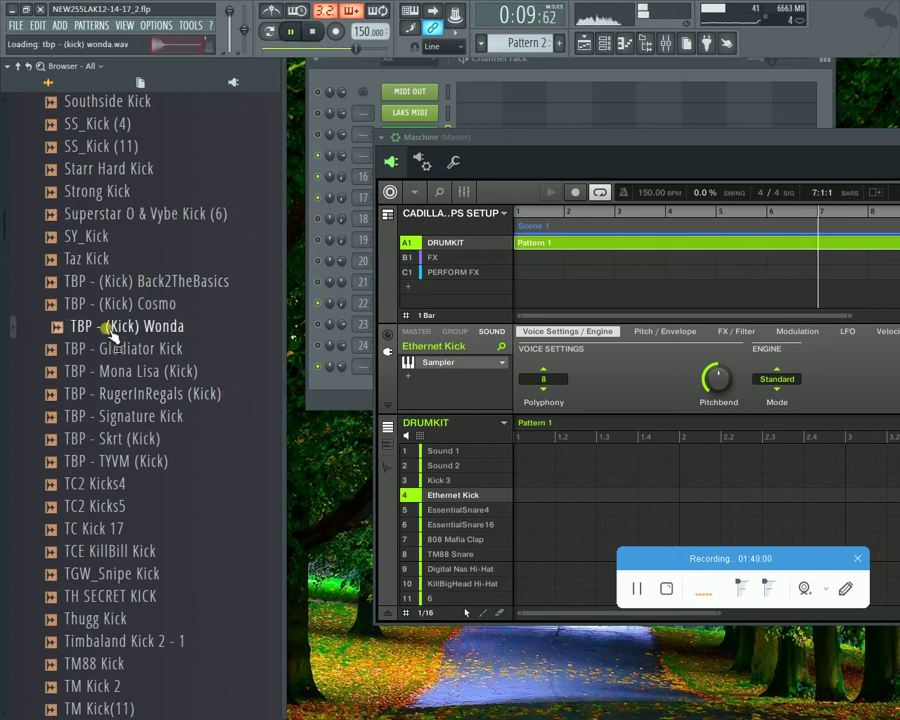
pyautogui.click(150, 300)
pyautogui.click(152, 328)
pyautogui.click(152, 350)
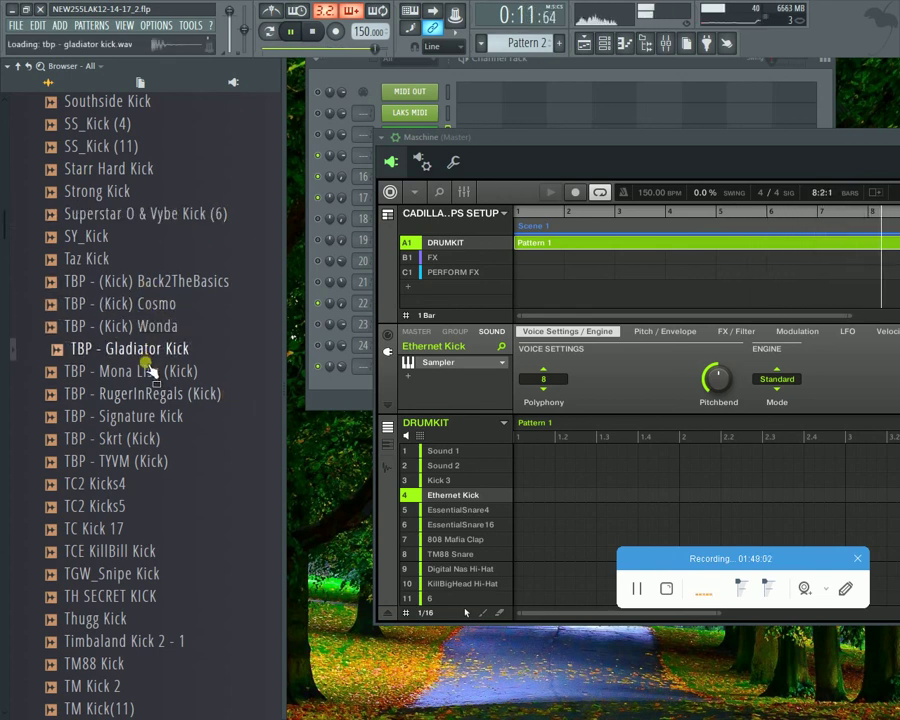
# Step: Audition the TBP kicks Mona Lisa, RugerInRegals, Skrt and Signature against the song, restarting playback partway through
pyautogui.click(150, 372)
pyautogui.click(166, 392)
pyautogui.click(168, 373)
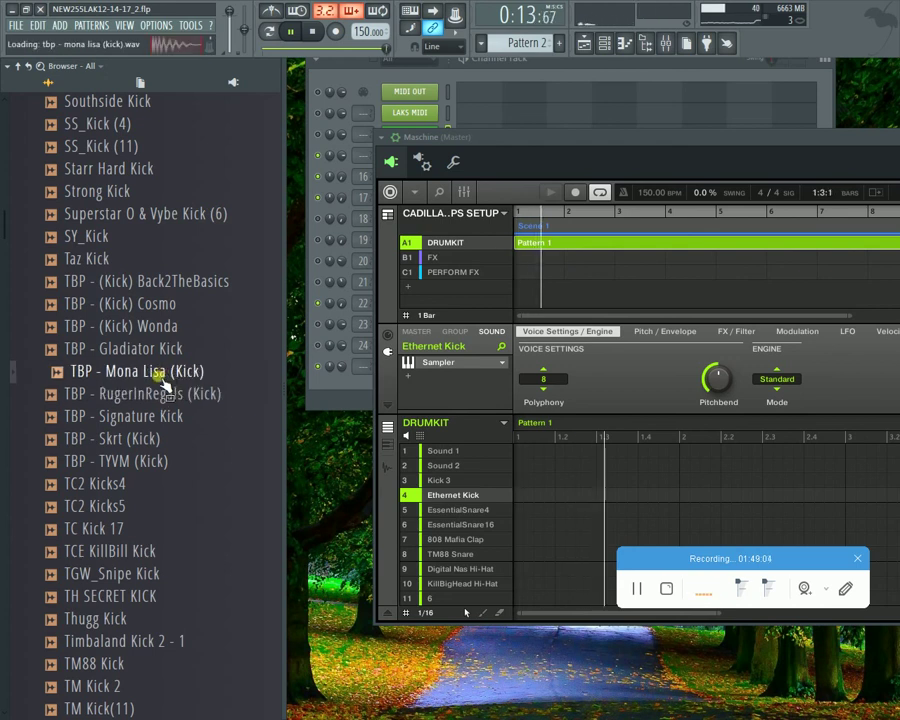
pyautogui.click(177, 397)
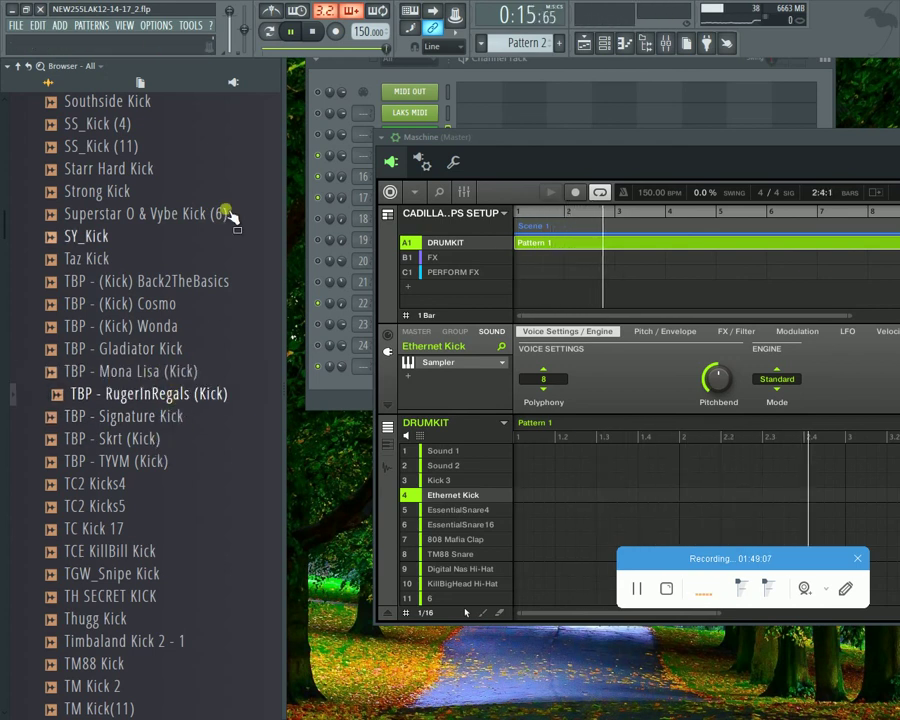
pyautogui.click(292, 31)
pyautogui.click(292, 31)
pyautogui.click(125, 438)
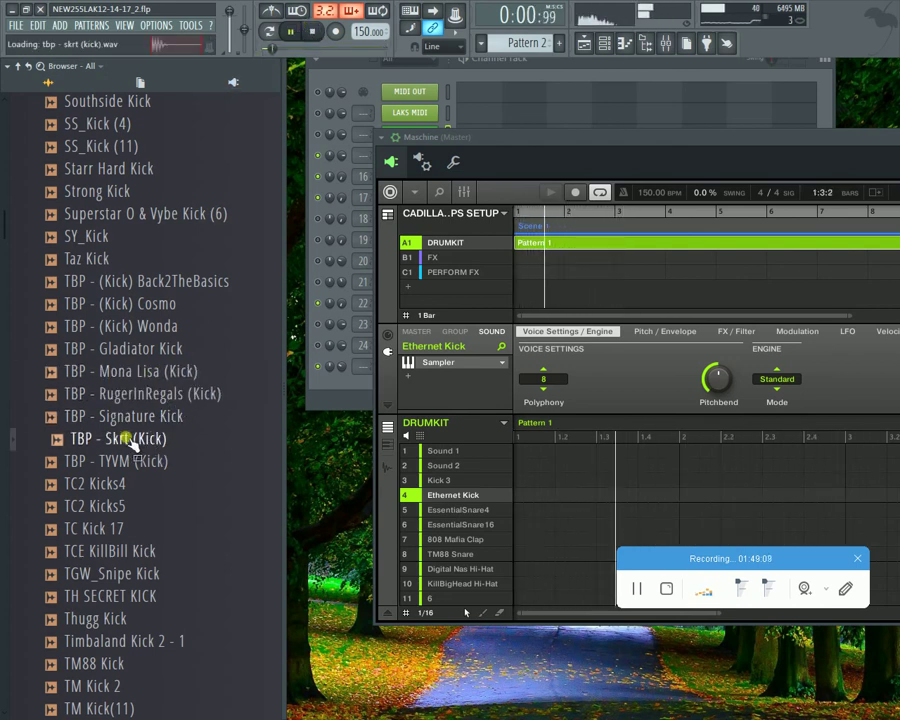
pyautogui.click(150, 416)
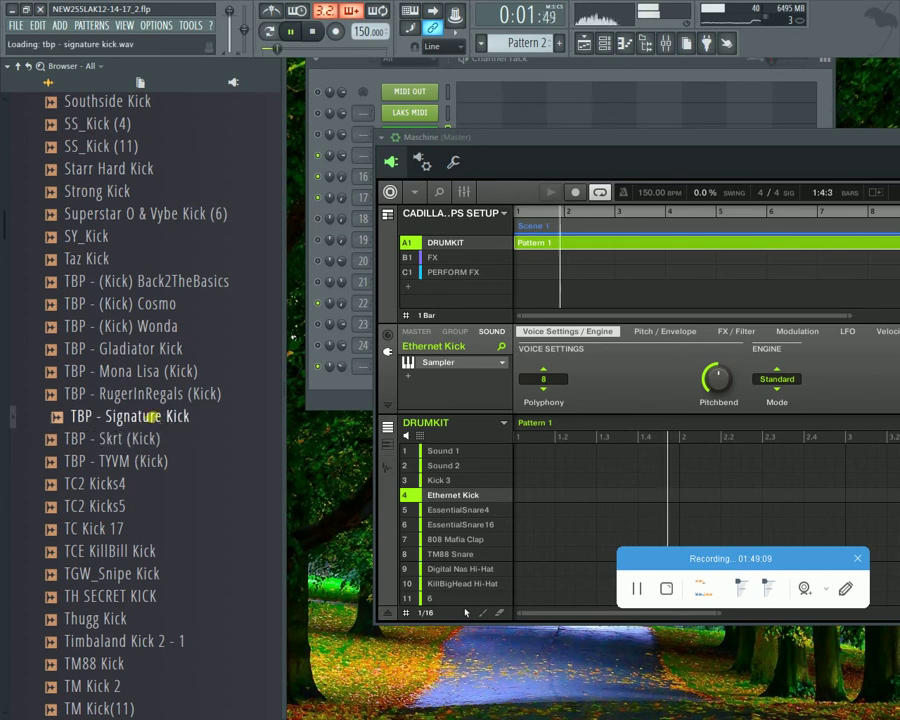
# Step: Audition TCE KillBill Kick and TGW_Snipe Kick, and load Superstar O & Vybe Kick (6) into sound slot 2 of the DRUMKIT group
pyautogui.click(141, 552)
pyautogui.click(141, 575)
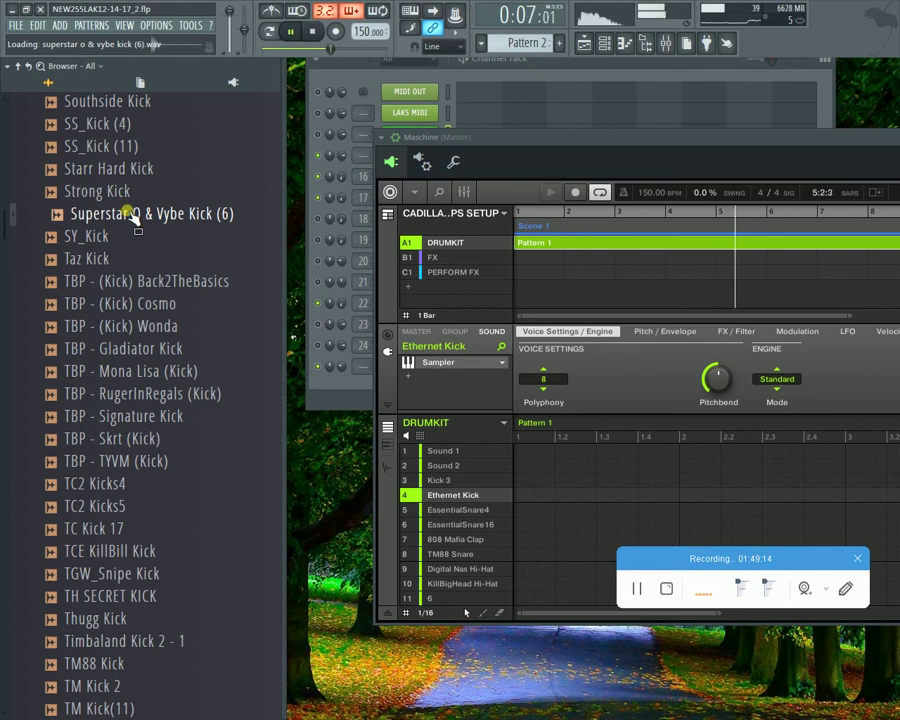
pyautogui.moveTo(133, 215); pyautogui.dragTo(468, 468)
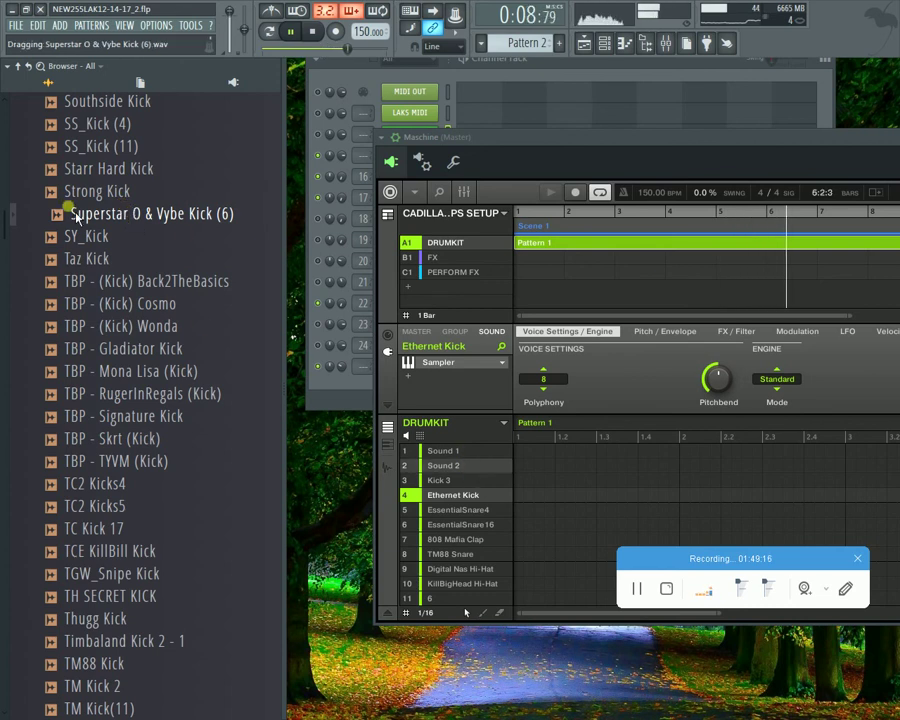
# Step: Audition Rack Kick1, Rack Kick 1 and Rack Kick 2 from the KICK folder
pyautogui.scroll(6, 130, 227)
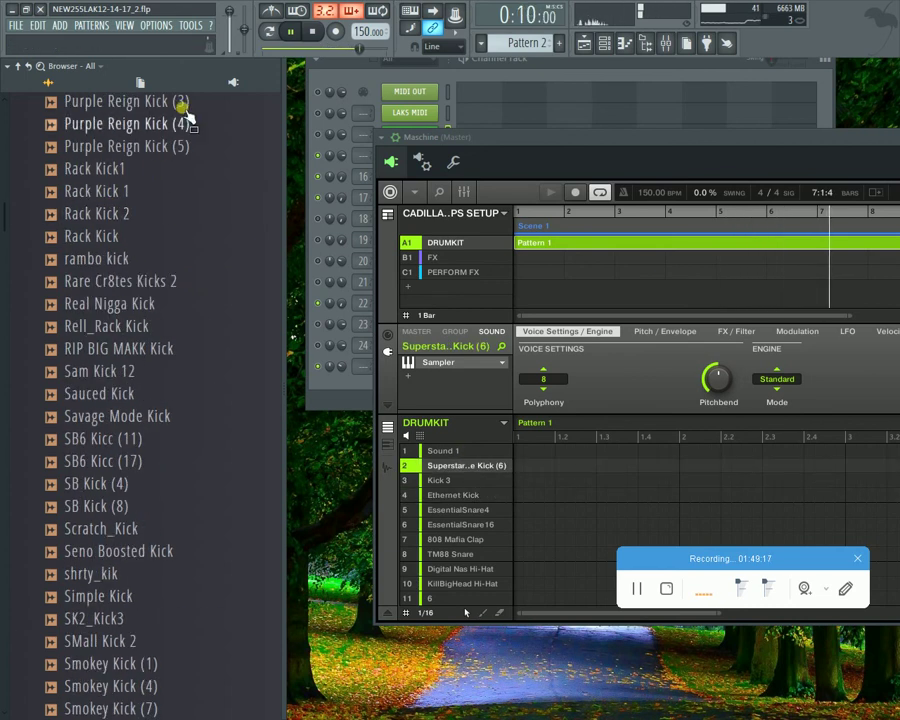
pyautogui.click(199, 170)
pyautogui.click(185, 193)
pyautogui.click(185, 209)
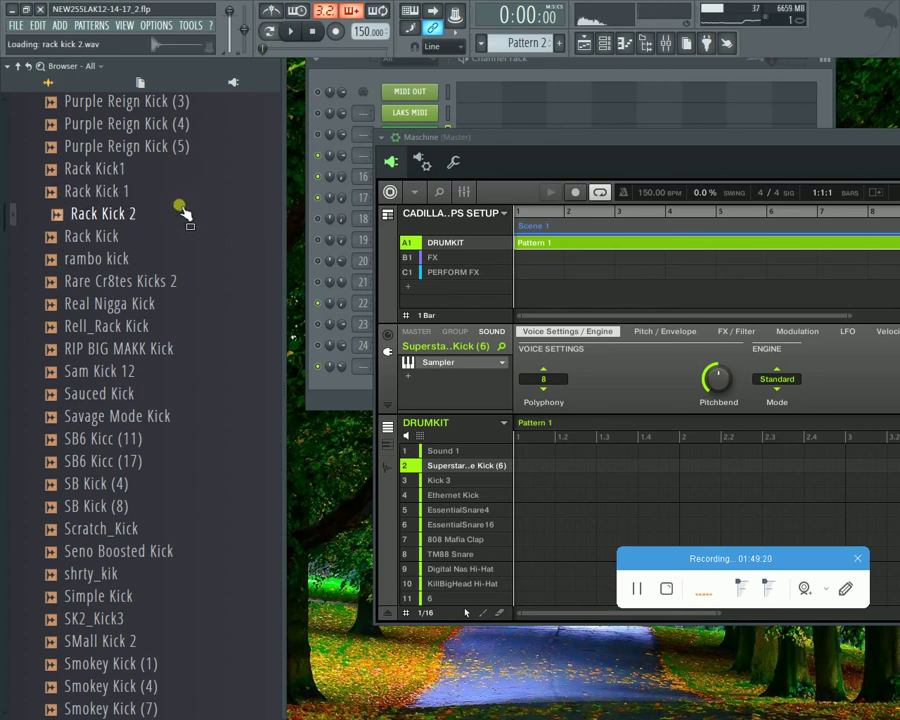
pyautogui.click(182, 192)
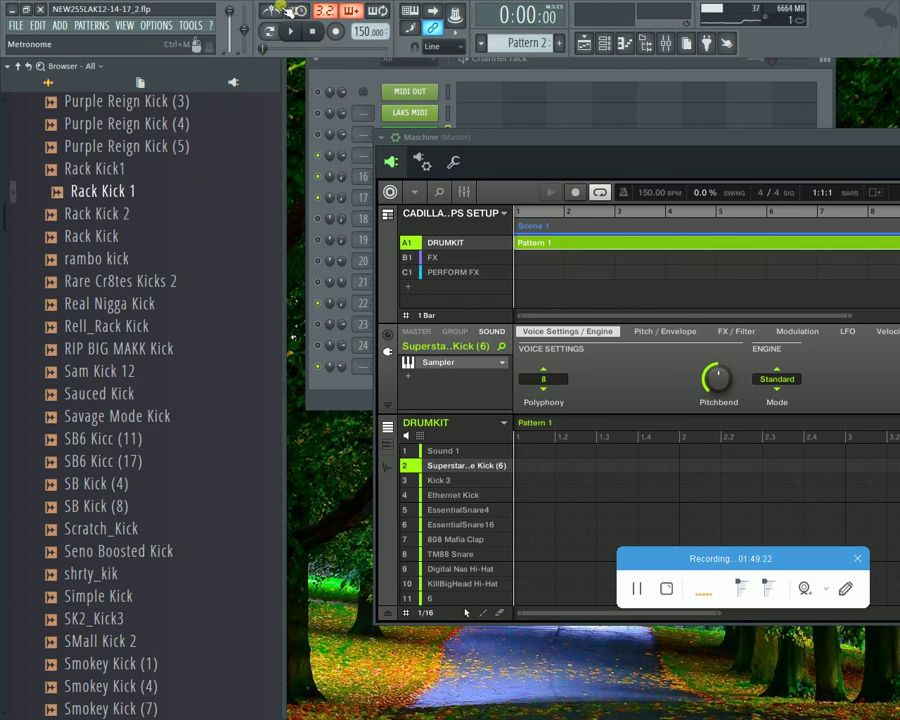
# Step: Play the song and compare Rack Kick 1, Rack Kick 2 and Rack Kick against it
pyautogui.press('space')
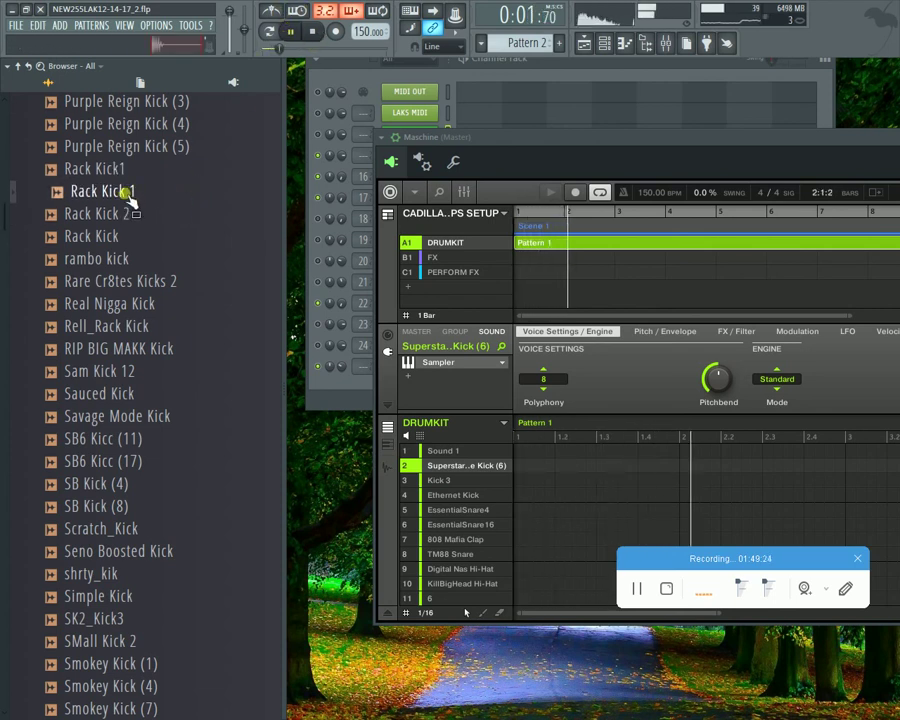
pyautogui.press('space')
pyautogui.click(176, 215)
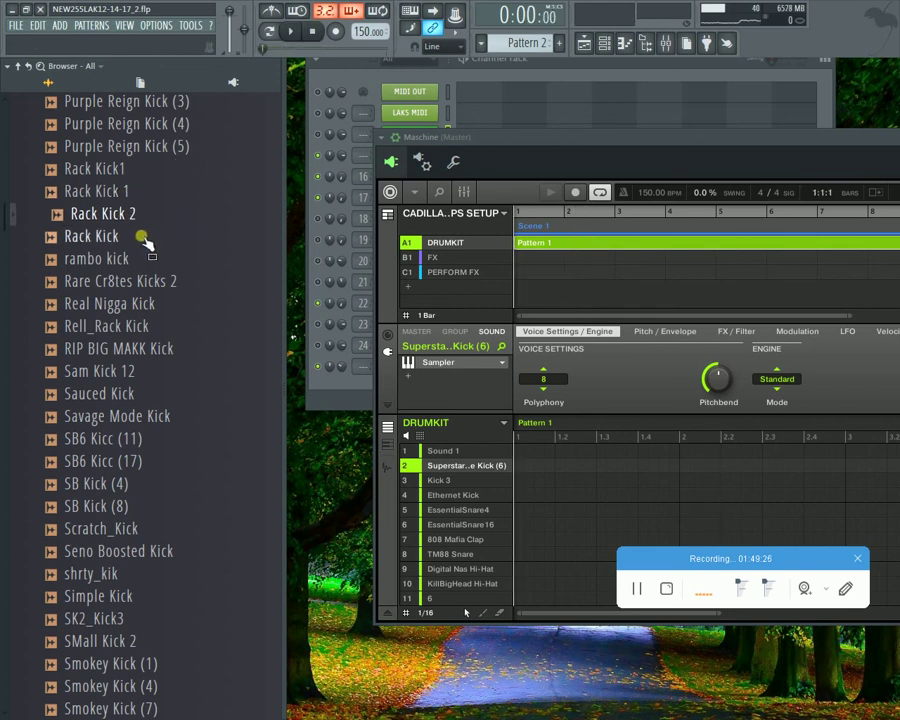
pyautogui.click(143, 237)
pyautogui.click(294, 33)
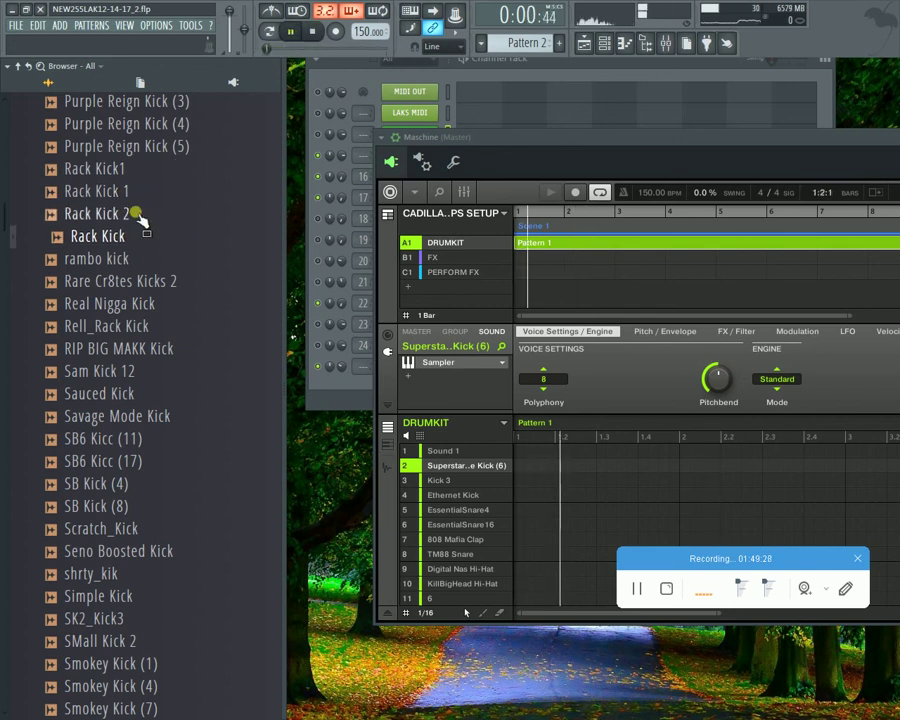
pyautogui.click(135, 241)
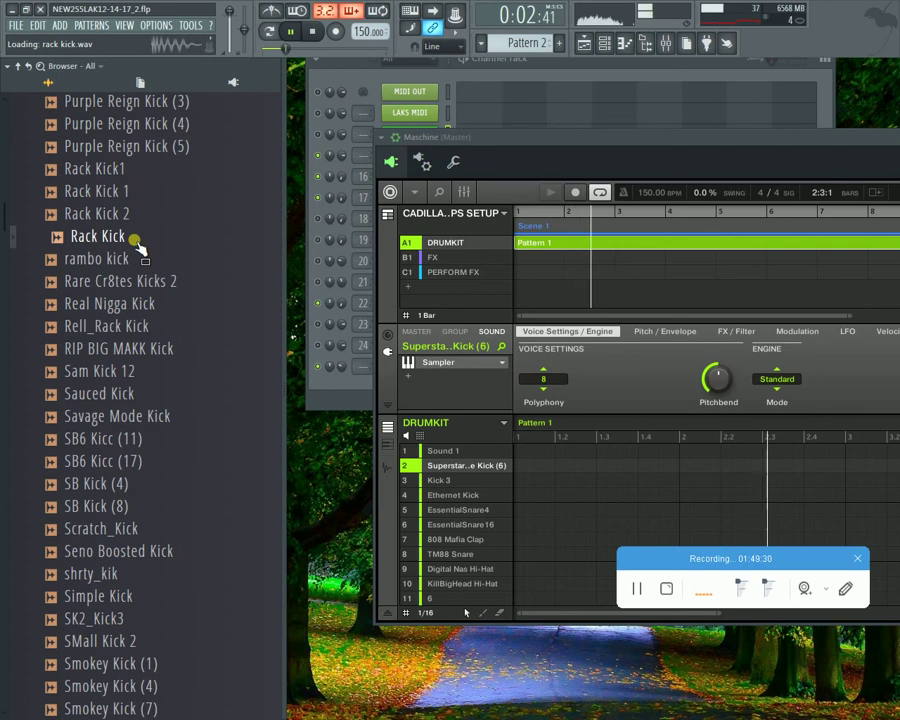
# Step: Audition Rare Cr8tes Kicks 2 and the kick listed just below it against the song, and try the latter in sound slot 1
pyautogui.click(137, 302)
pyautogui.click(137, 284)
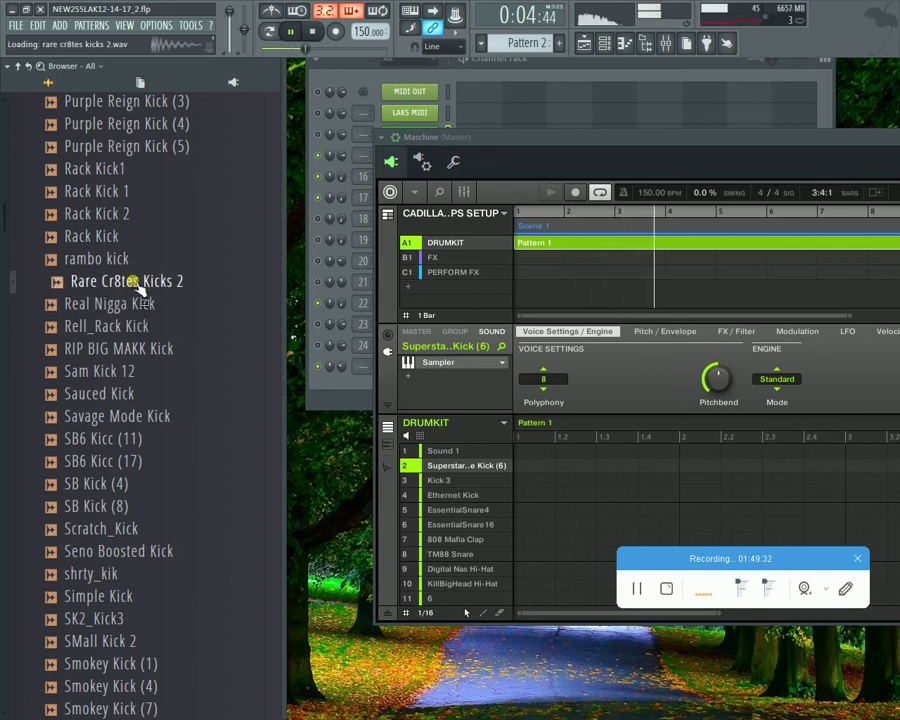
pyautogui.click(141, 302)
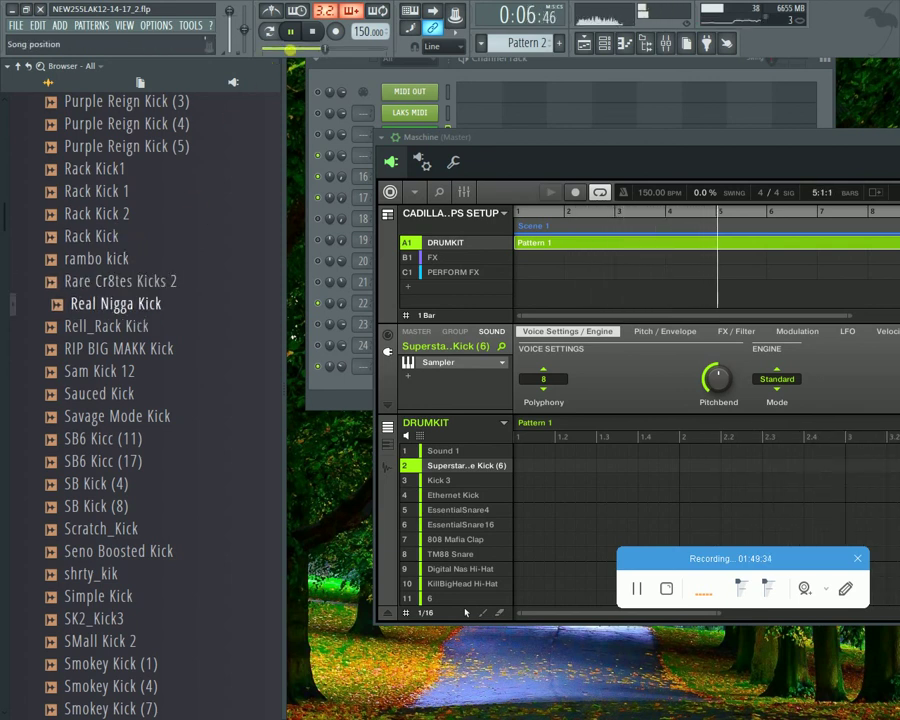
pyautogui.click(312, 31)
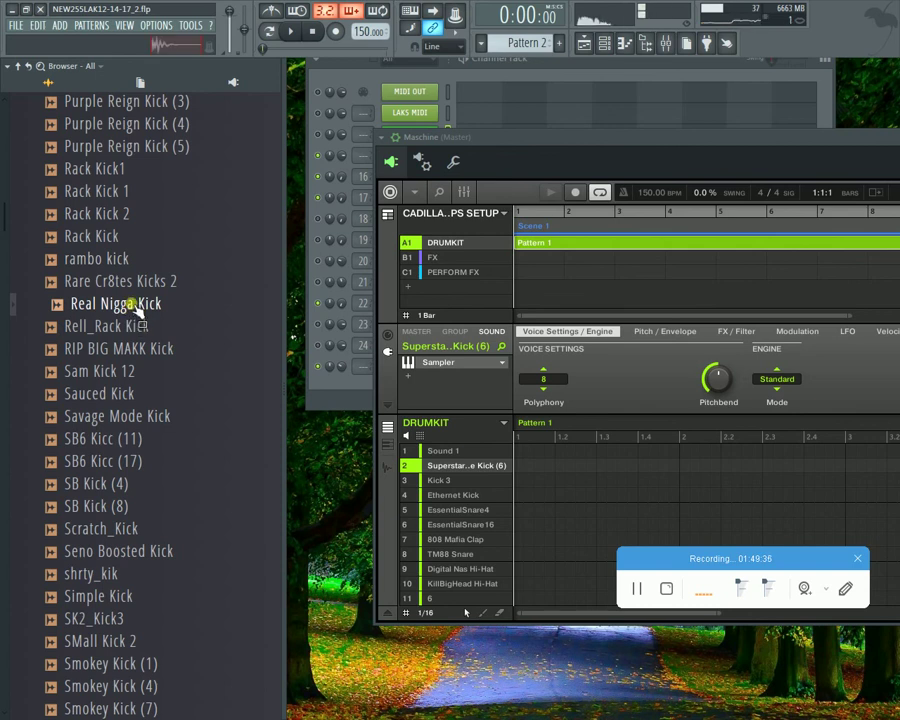
pyautogui.moveTo(481, 463); pyautogui.dragTo(471, 458)
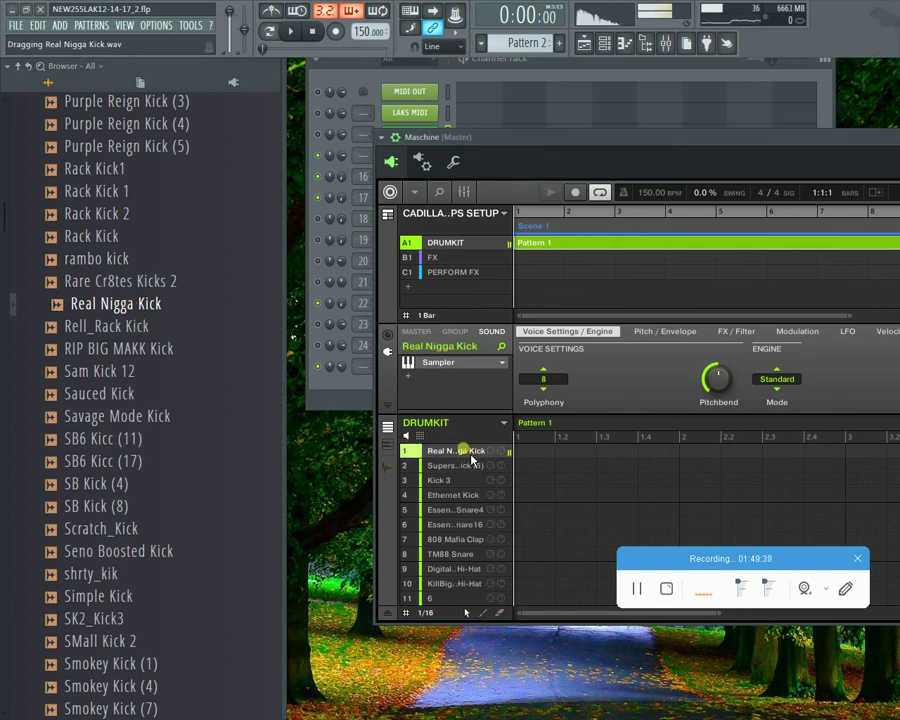
# Step: Compare Rack Kick 1, Rack Kick 2 and Rack Kick, and load Rack Kick into sound slot 1 of the DRUMKIT group
pyautogui.click(97, 190)
pyautogui.click(100, 213)
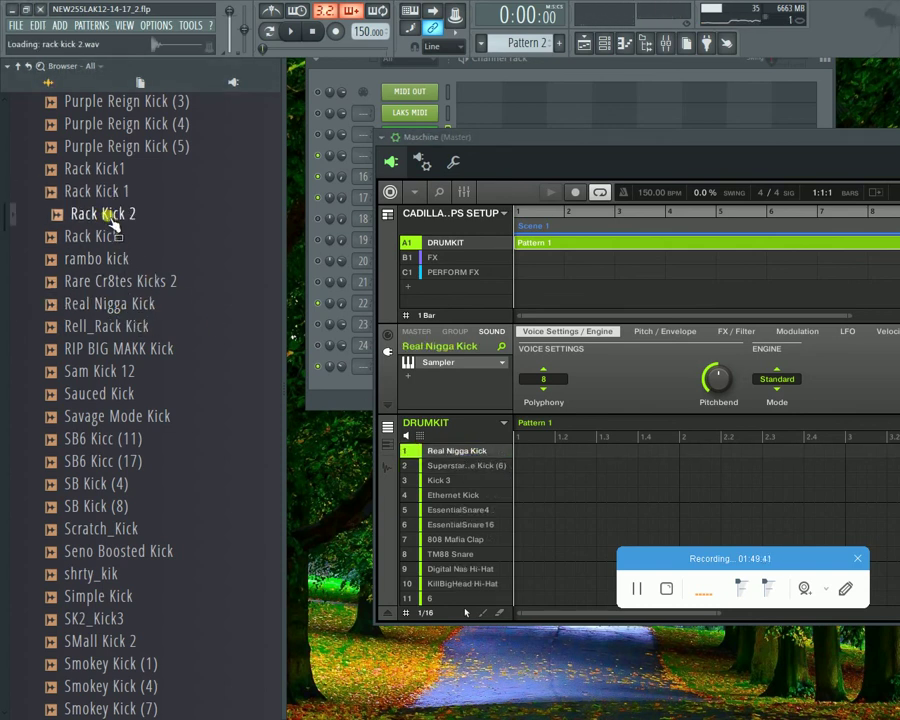
pyautogui.click(110, 236)
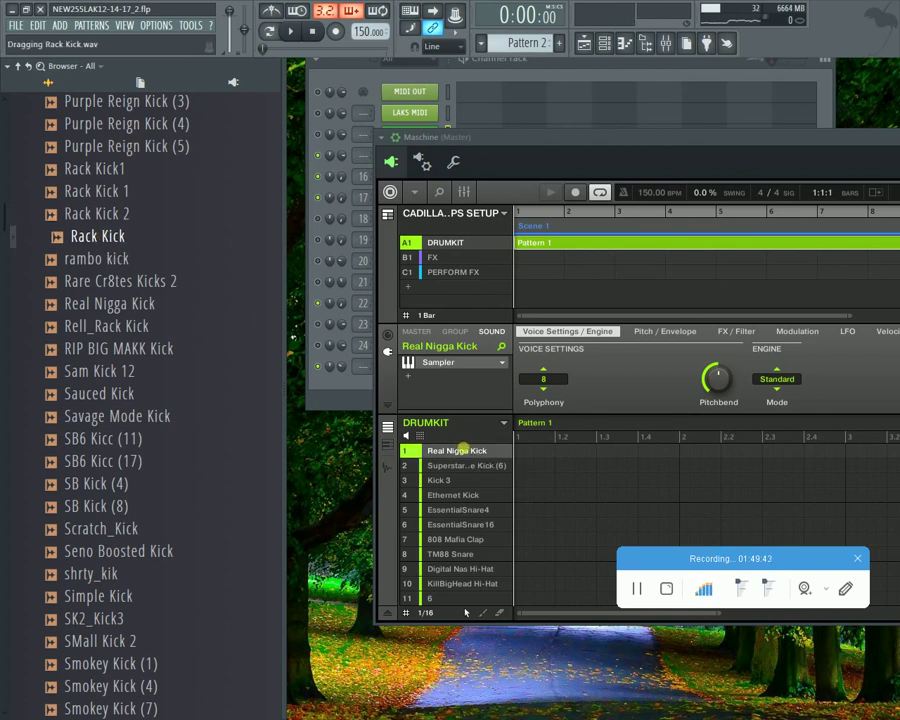
pyautogui.moveTo(463, 450); pyautogui.dragTo(453, 450)
# Step: Show the mixer and move the Maschine window down to uncover its level meters
pyautogui.click(157, 27)
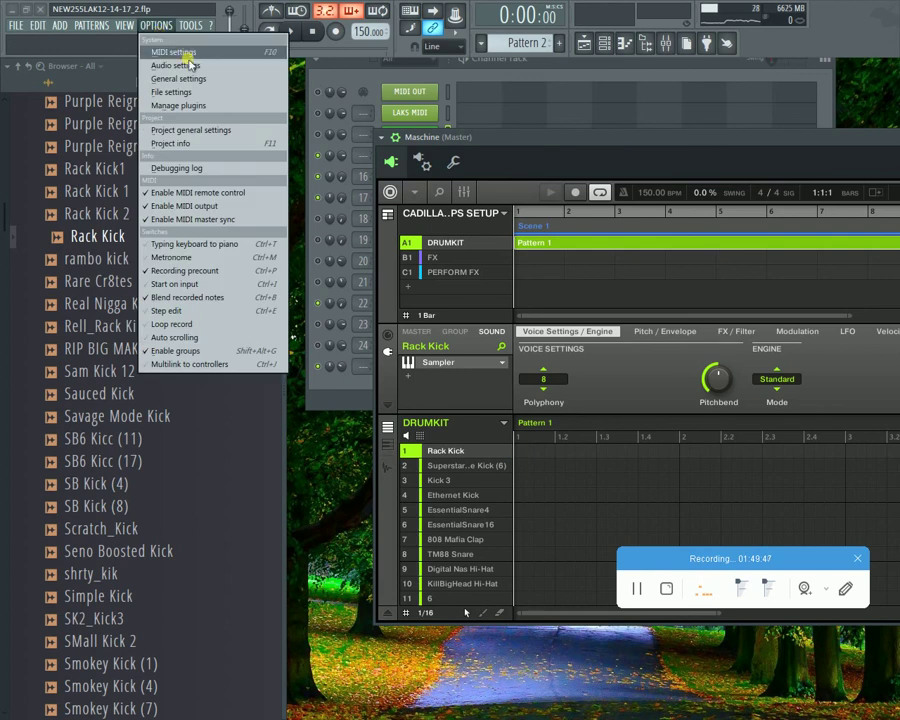
pyautogui.click(190, 67)
pyautogui.click(671, 145)
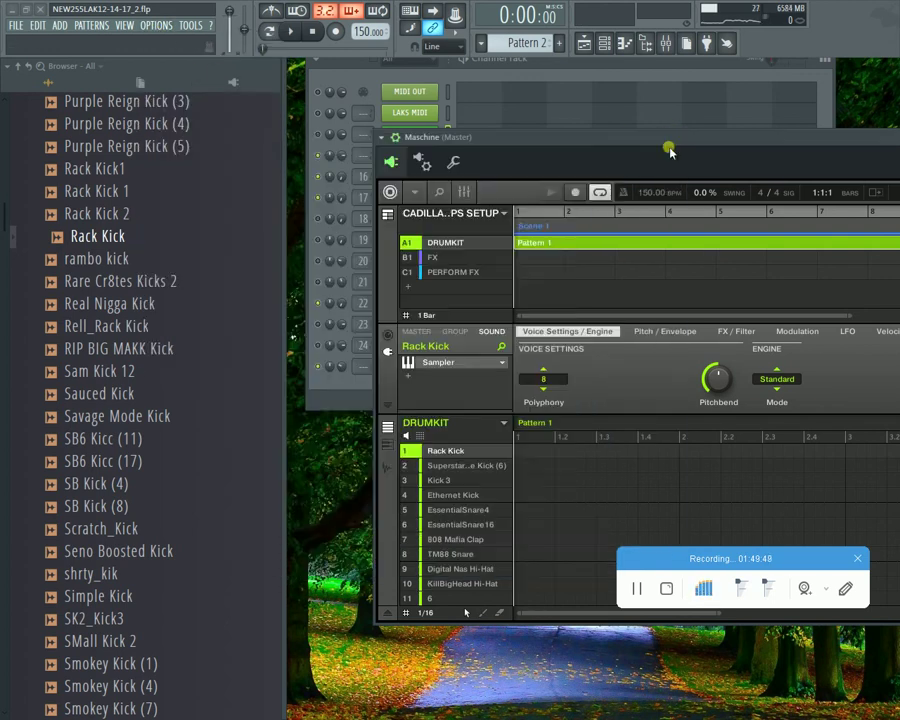
pyautogui.click(665, 45)
pyautogui.moveTo(693, 145); pyautogui.dragTo(693, 556)
# Step: Check the mixer levels of Rell_Rack Kick and Rack Kick, and move the Maschine window back up beside the browser
pyautogui.click(175, 320)
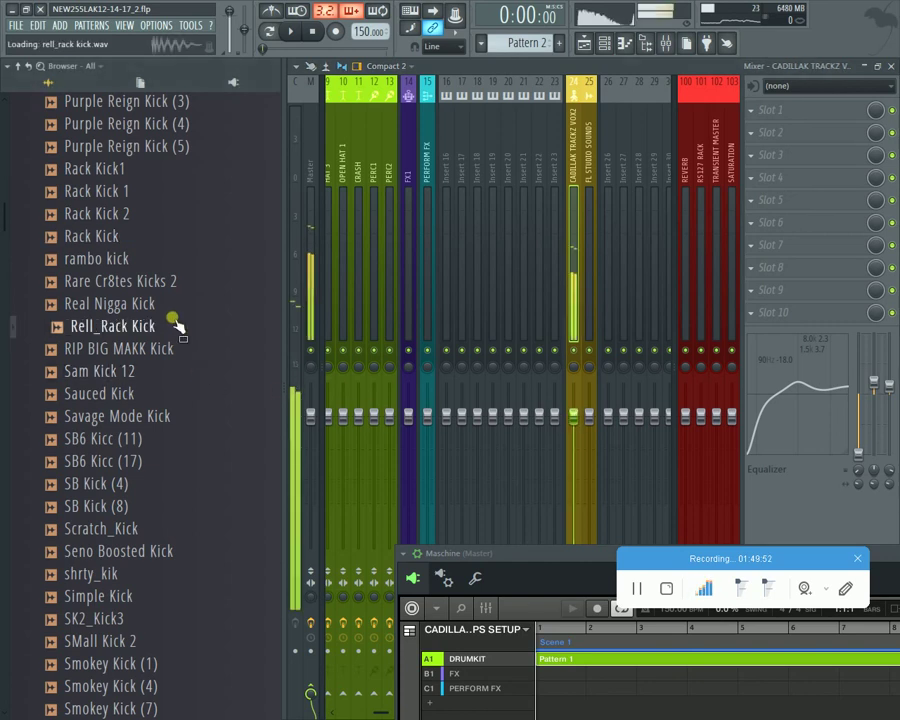
pyautogui.click(163, 240)
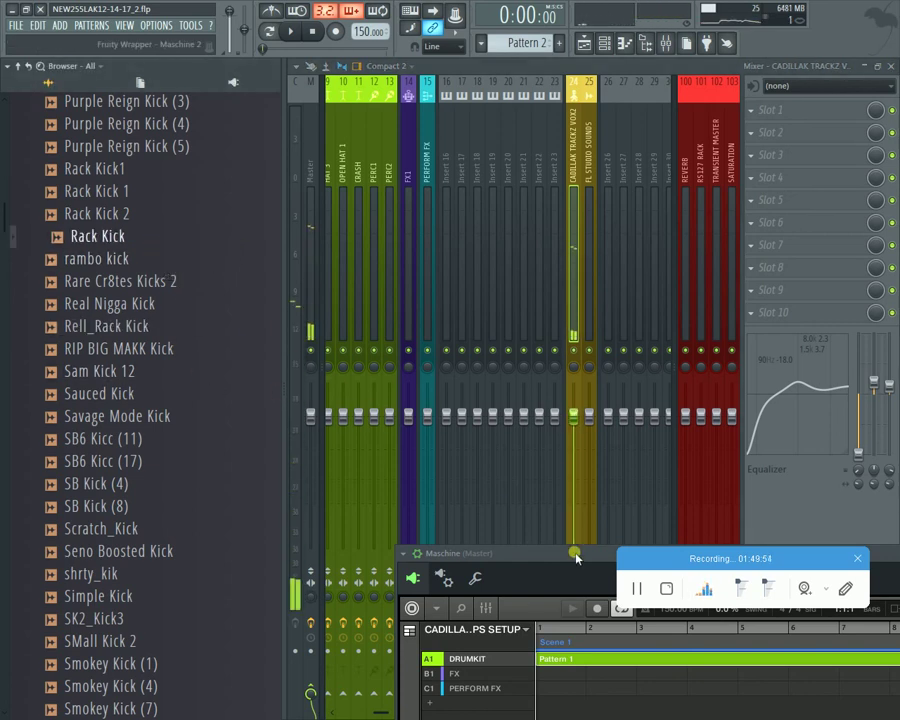
pyautogui.moveTo(572, 546); pyautogui.dragTo(460, 55)
# Step: Audition the browser kicks from Rack Kick1 down to the one below Rare Cr8tes Kicks 2, returning to Rack Kick1
pyautogui.click(157, 175)
pyautogui.click(140, 192)
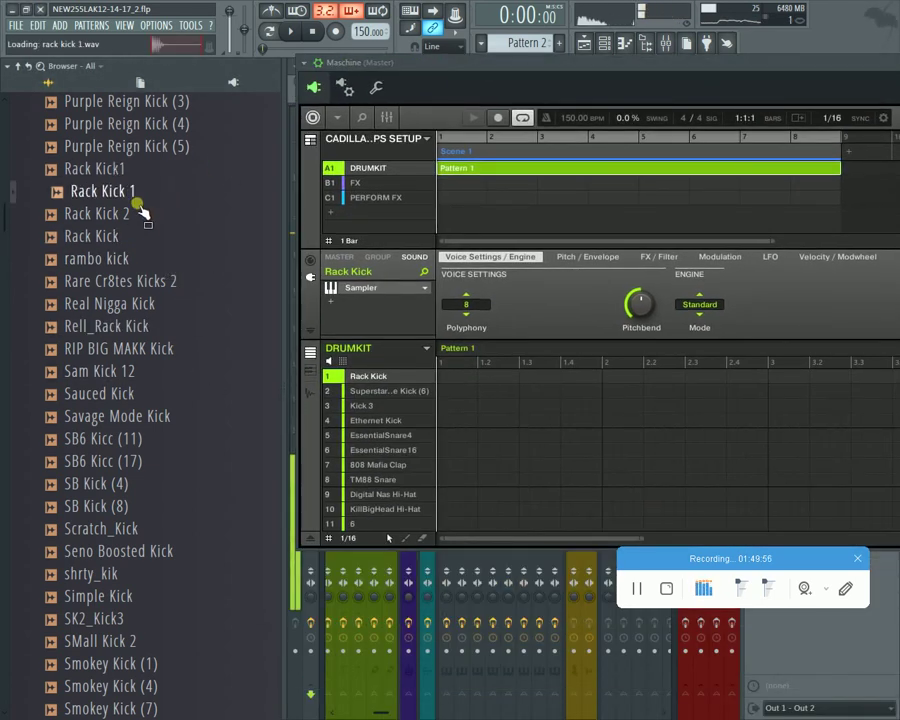
pyautogui.click(136, 214)
pyautogui.click(130, 237)
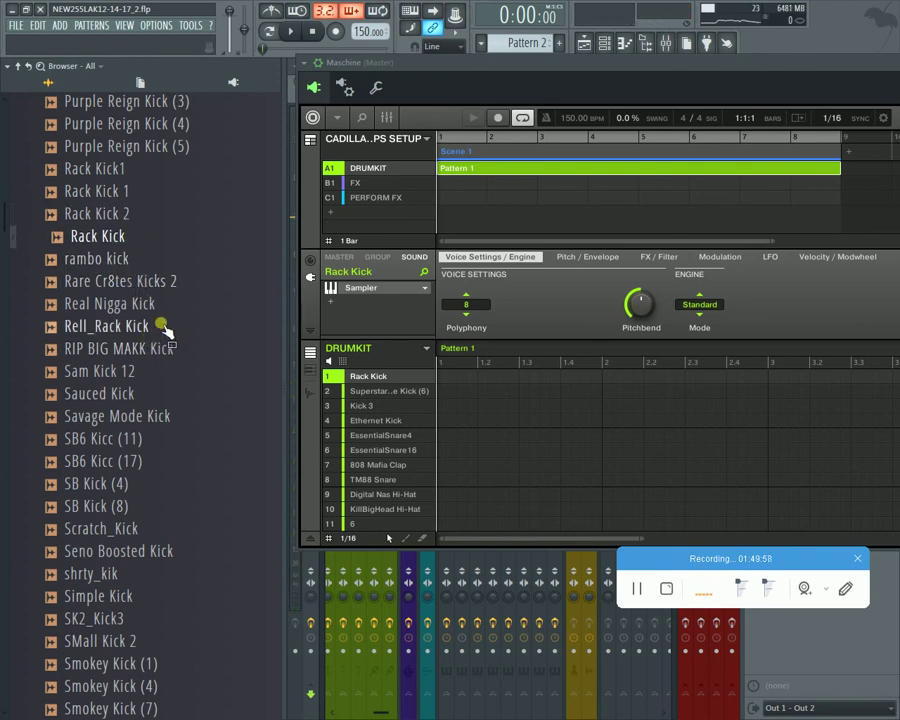
pyautogui.click(163, 306)
pyautogui.click(146, 283)
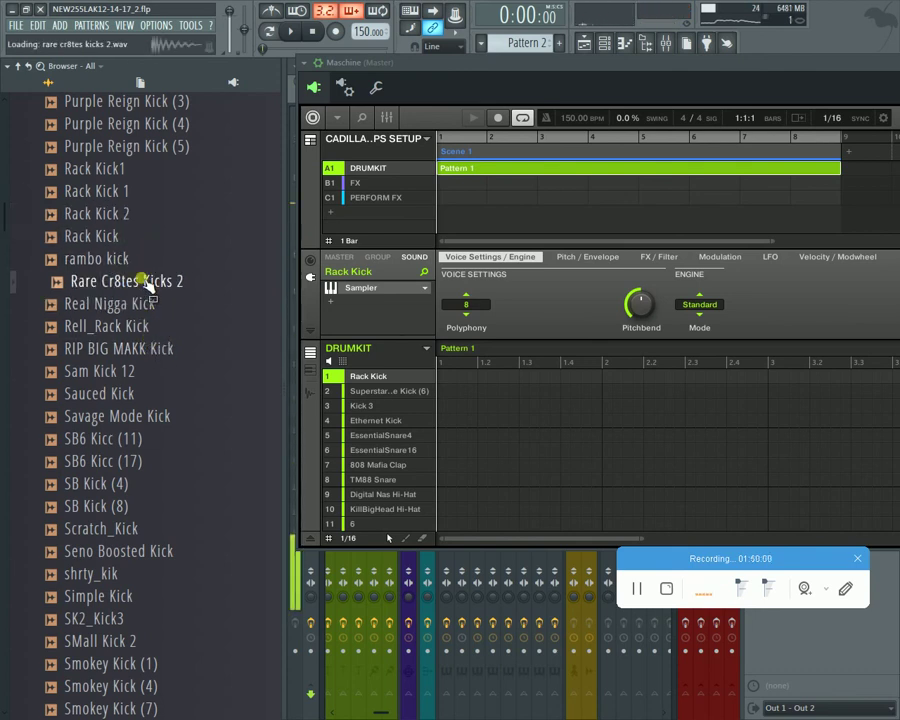
pyautogui.click(143, 259)
pyautogui.click(149, 165)
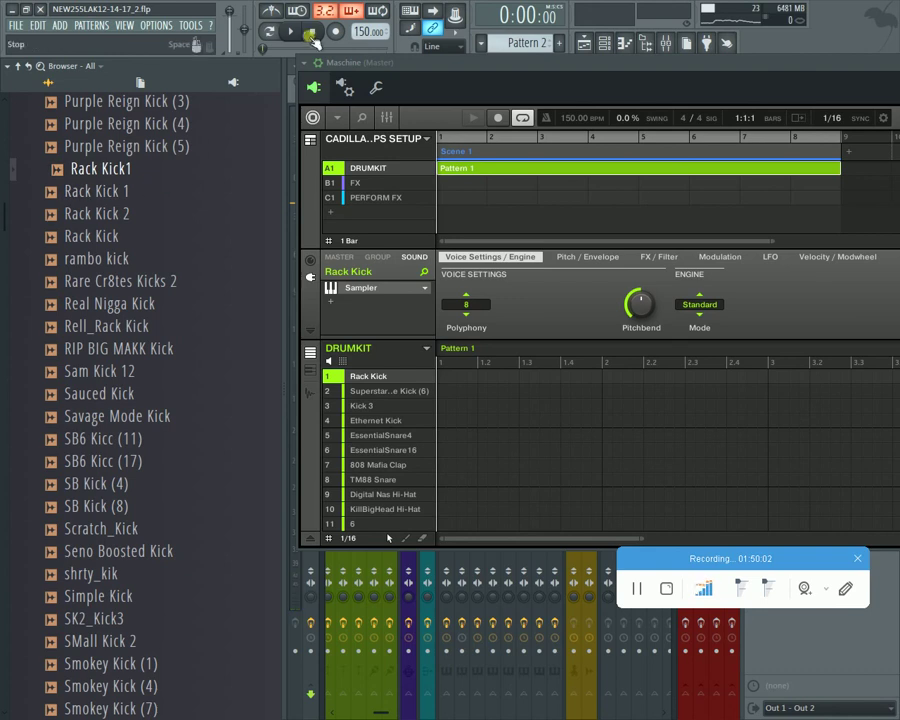
# Step: Play the song and compare the loaded Superstar O & Vybe Kick (6) and Rack Kick with the browser's Rack Kick samples
pyautogui.press('space')
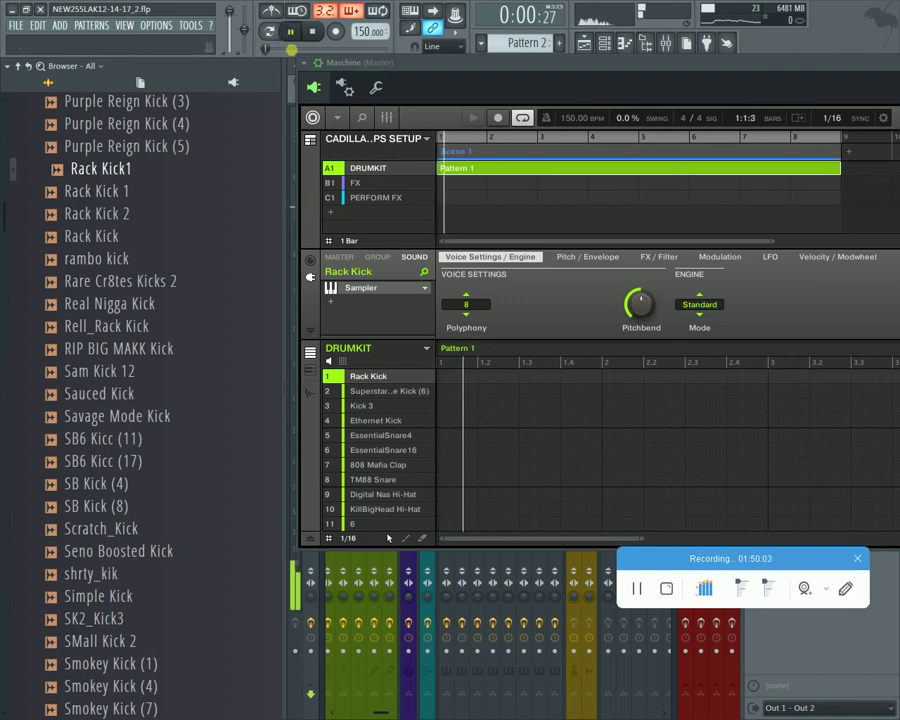
pyautogui.click(378, 390)
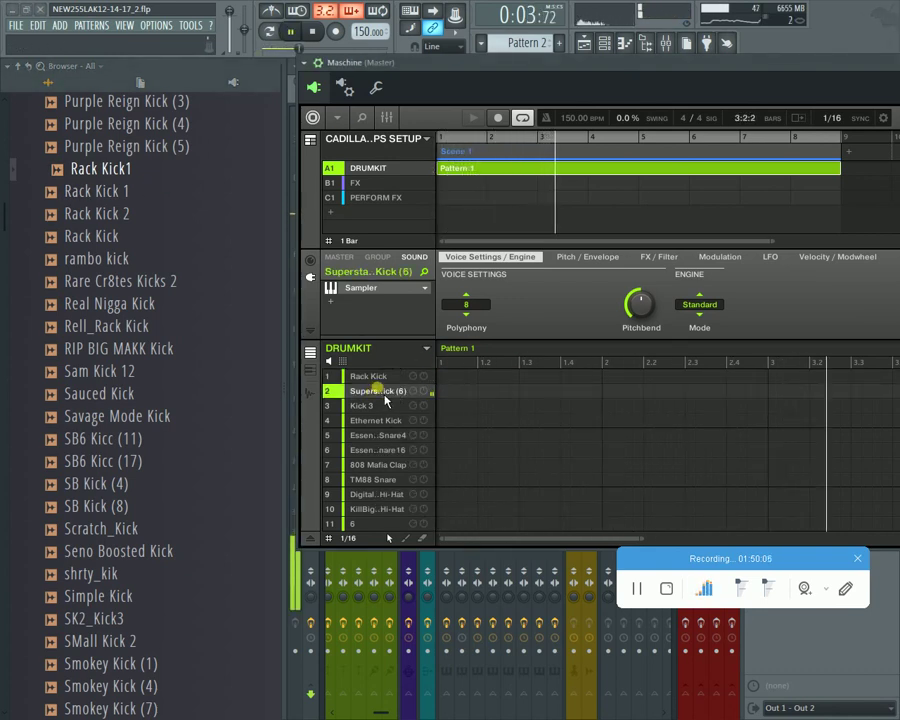
pyautogui.click(394, 377)
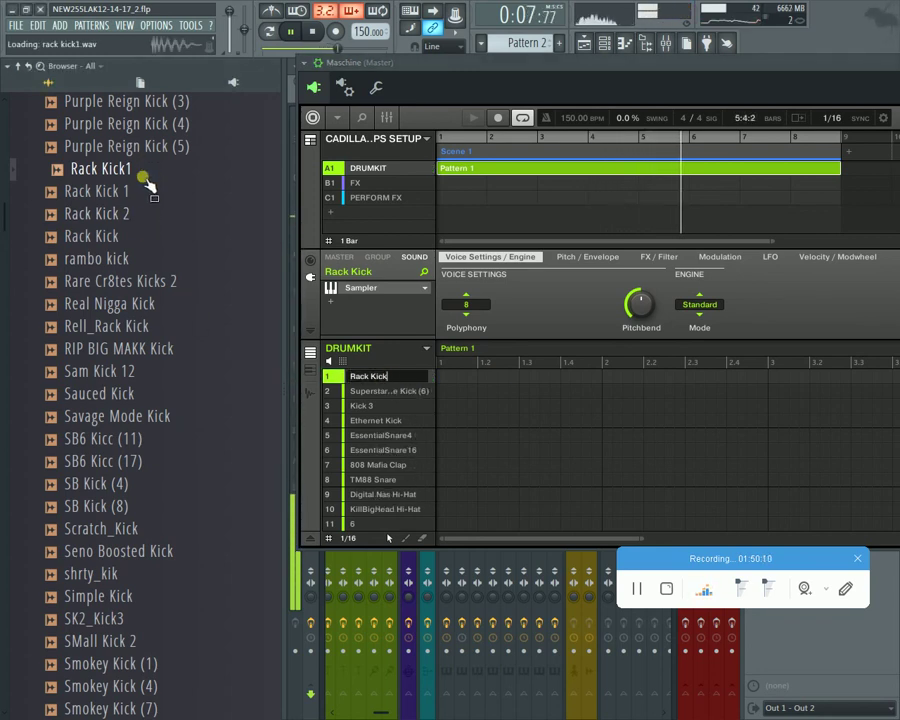
pyautogui.click(158, 221)
pyautogui.click(165, 236)
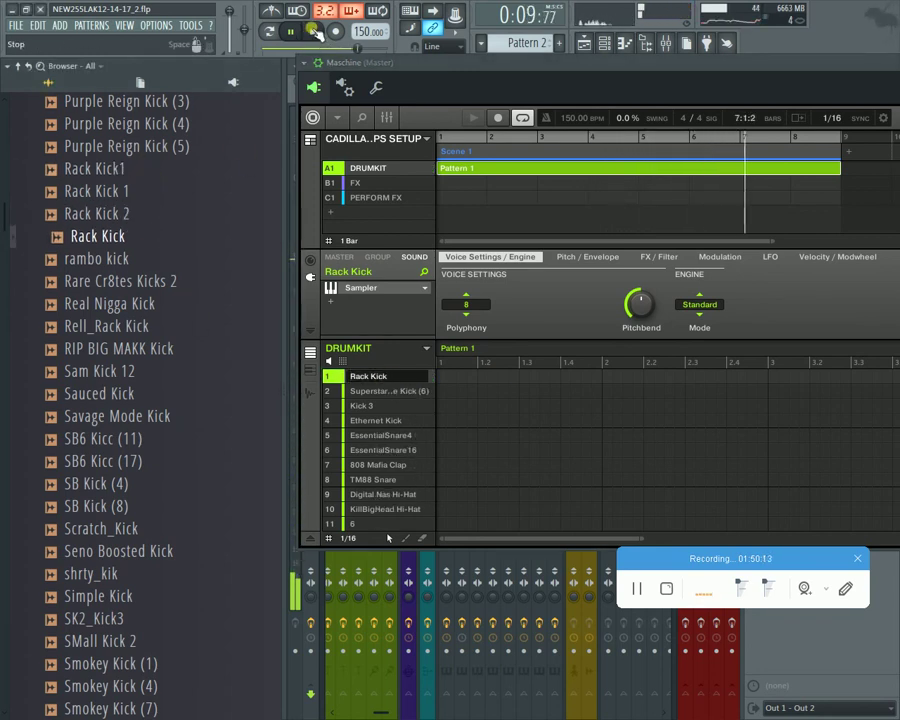
pyautogui.press('space')
# Step: Load Rack Kick into sound slot 1 again and compare it with the Superstar O & Vybe Kick (6) in slot 2
pyautogui.click(163, 237)
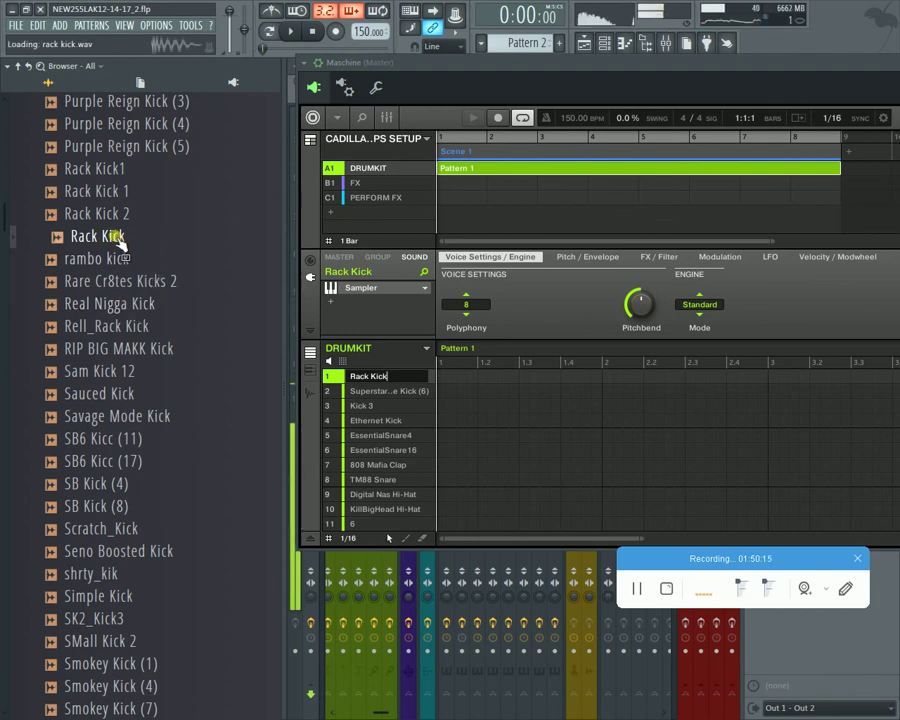
pyautogui.moveTo(107, 245); pyautogui.dragTo(396, 389)
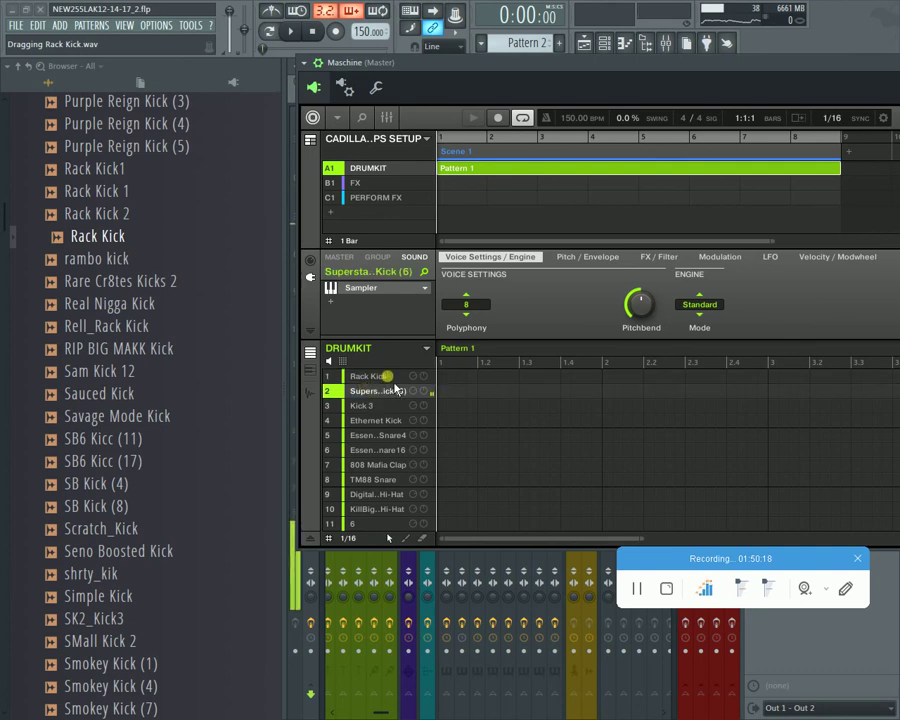
pyautogui.click(396, 388)
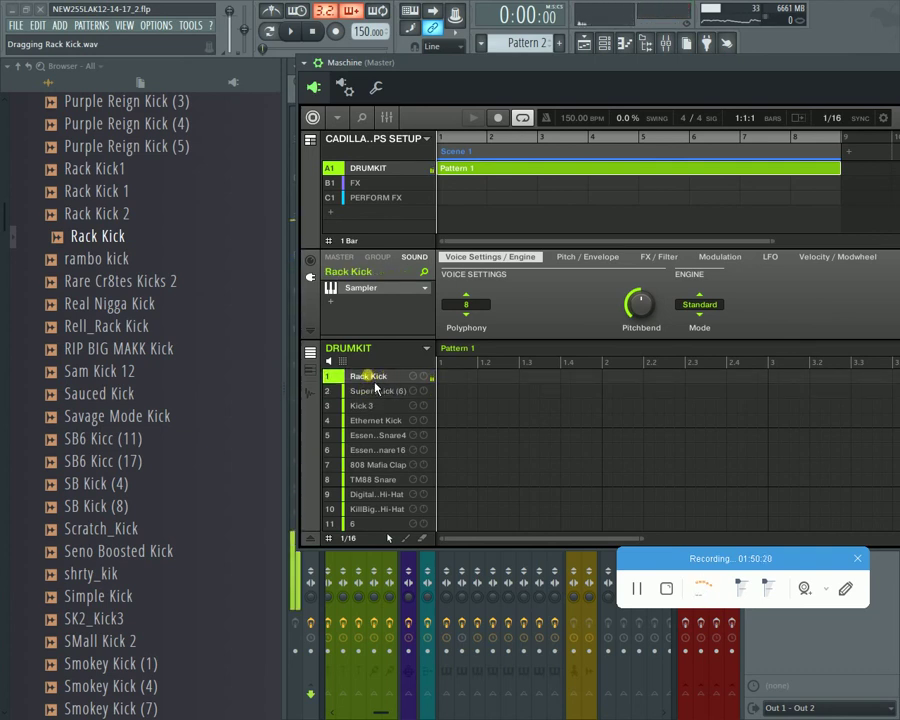
pyautogui.moveTo(185, 350); pyautogui.dragTo(621, 259)
pyautogui.click(136, 236)
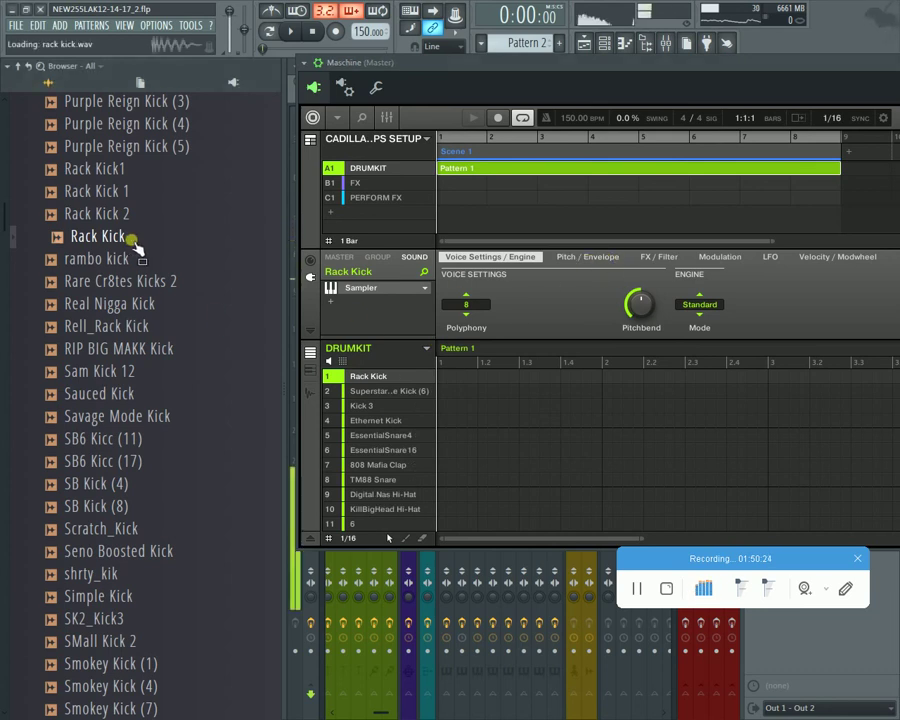
# Step: Audition the kicks from SB6 Kicc (17) down to Scratch_Kick and load Scratch_Kick into sound slot 2 of the FX group
pyautogui.click(176, 460)
pyautogui.click(172, 506)
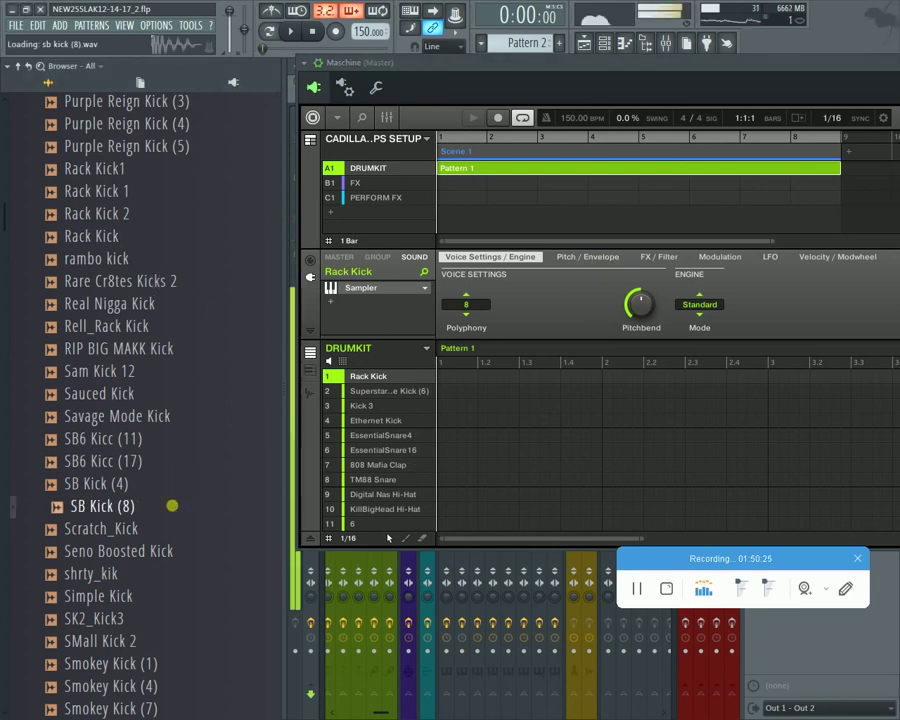
pyautogui.click(166, 527)
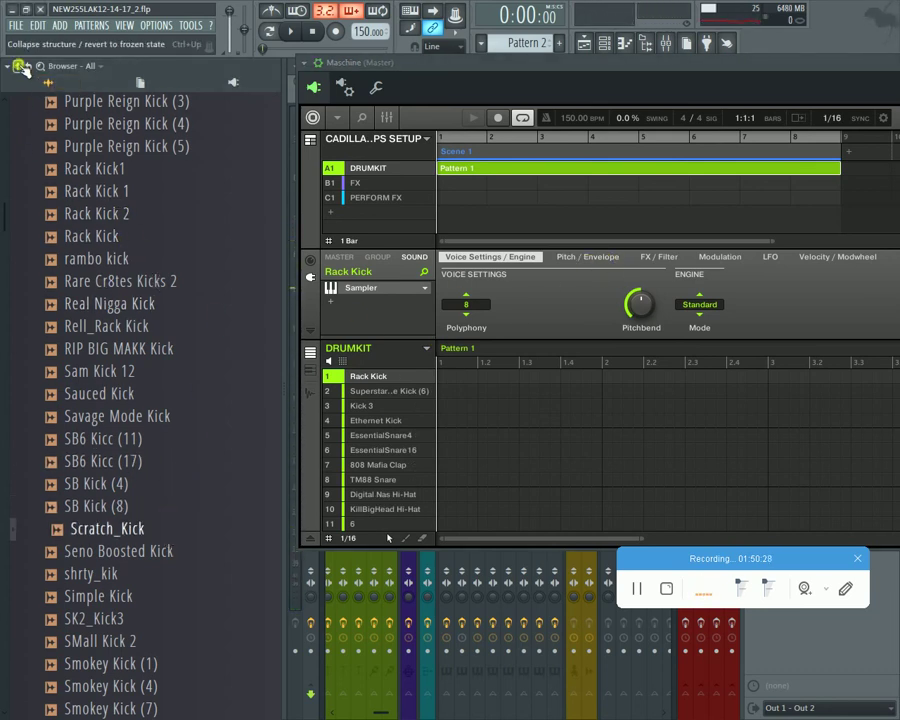
pyautogui.click(150, 527)
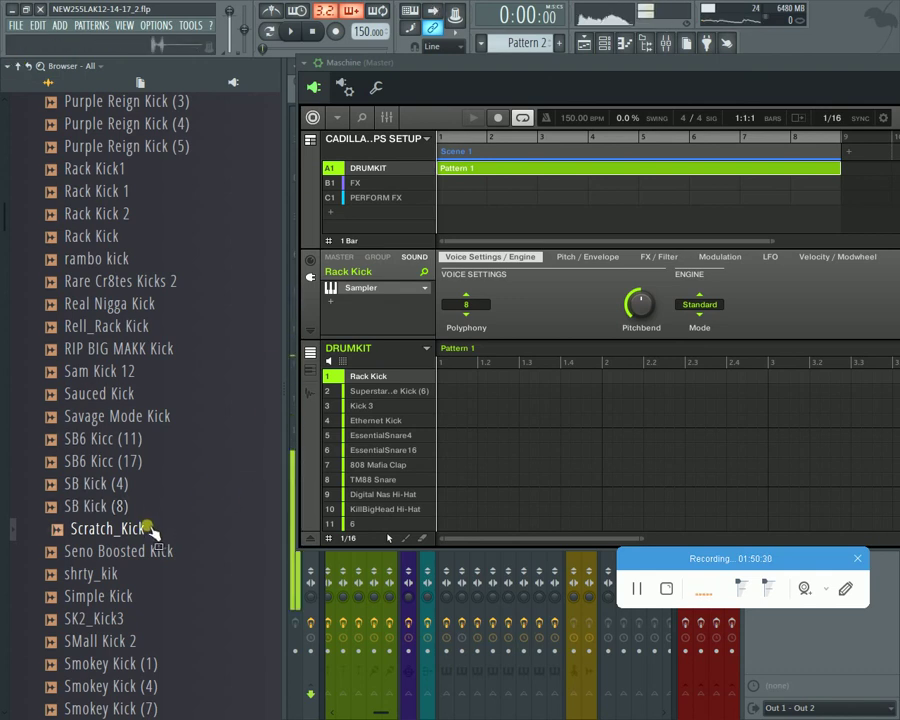
pyautogui.click(368, 186)
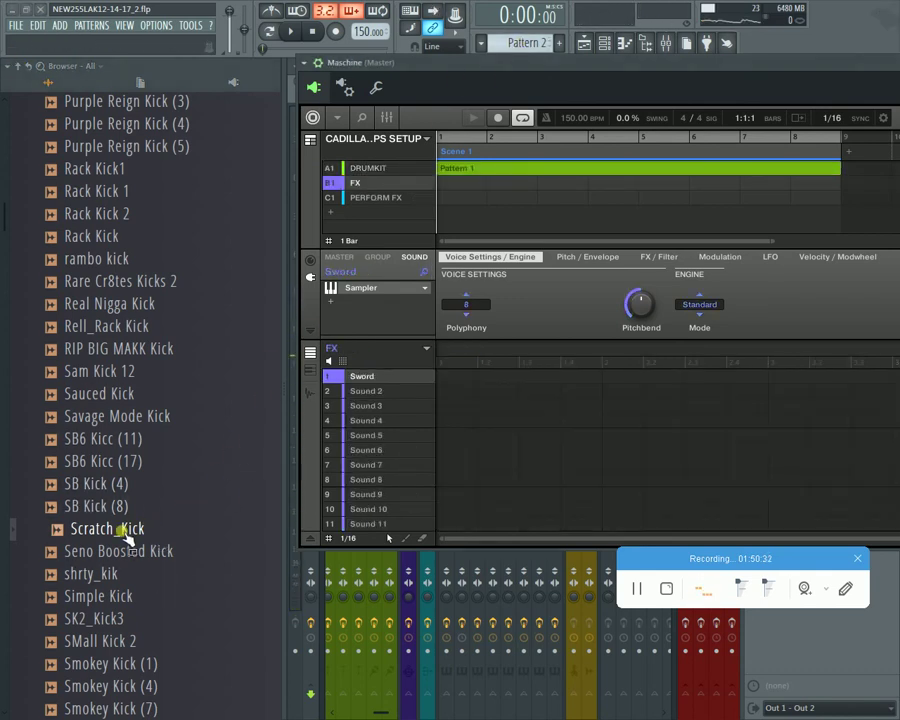
pyautogui.moveTo(124, 535); pyautogui.dragTo(375, 400)
pyautogui.moveTo(140, 588); pyautogui.dragTo(370, 391)
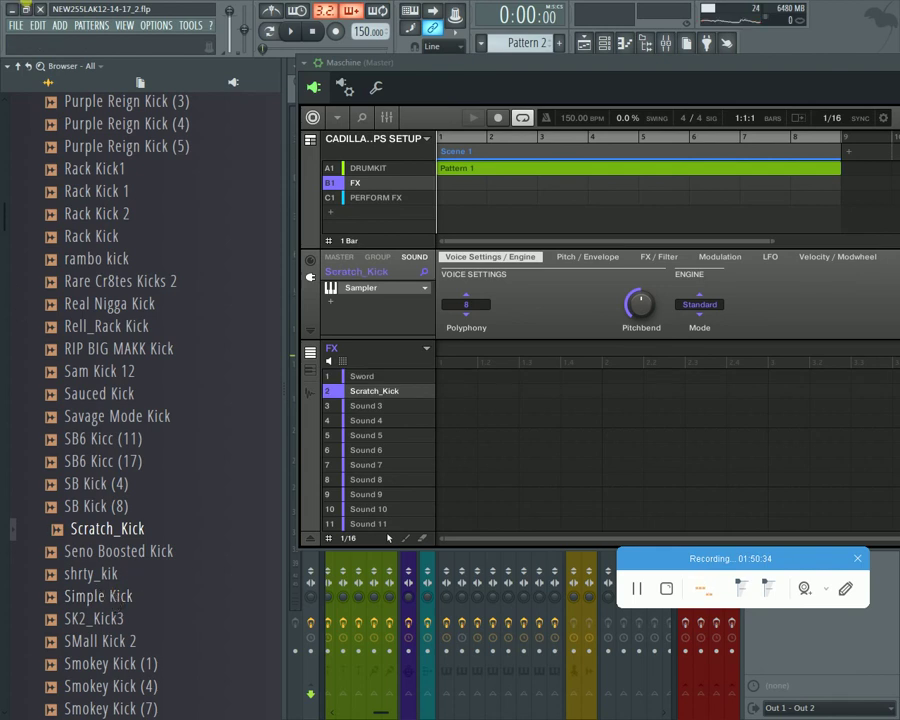
# Step: Collapse the browser folders and open the FX folder of the CADILLAKTRACKZ 2017 kit in DRUMS 2016
pyautogui.click(10, 67)
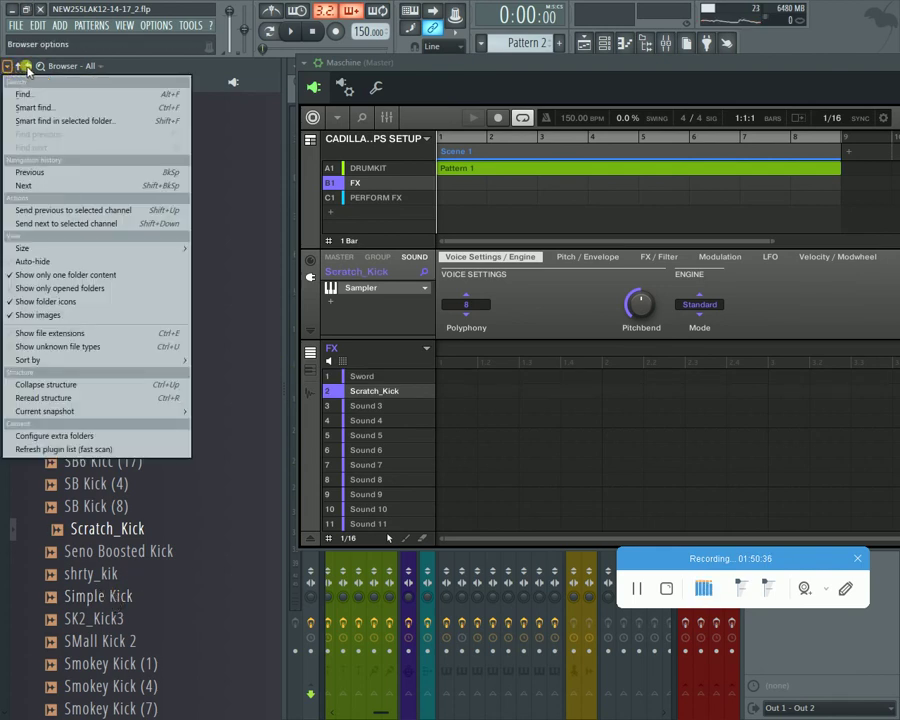
pyautogui.click(27, 68)
pyautogui.click(18, 68)
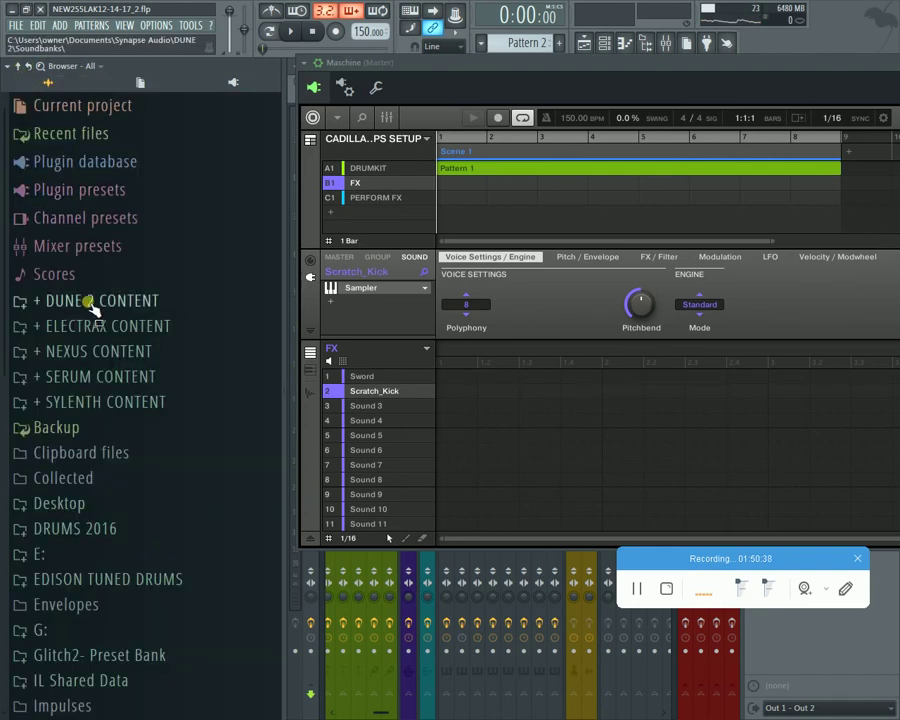
pyautogui.click(35, 530)
pyautogui.click(95, 552)
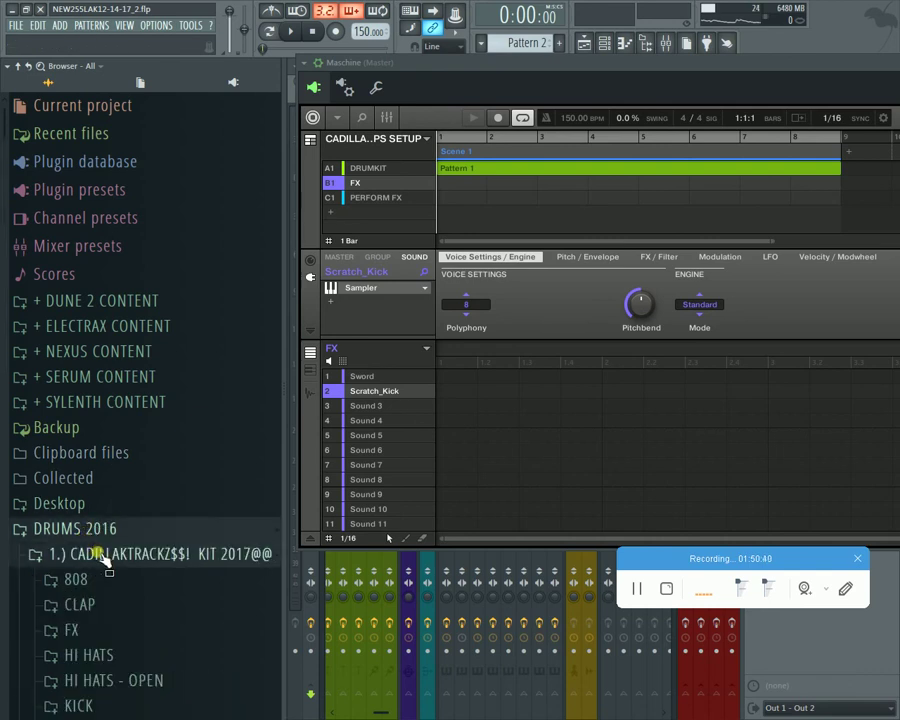
pyautogui.scroll(-5, 172, 565)
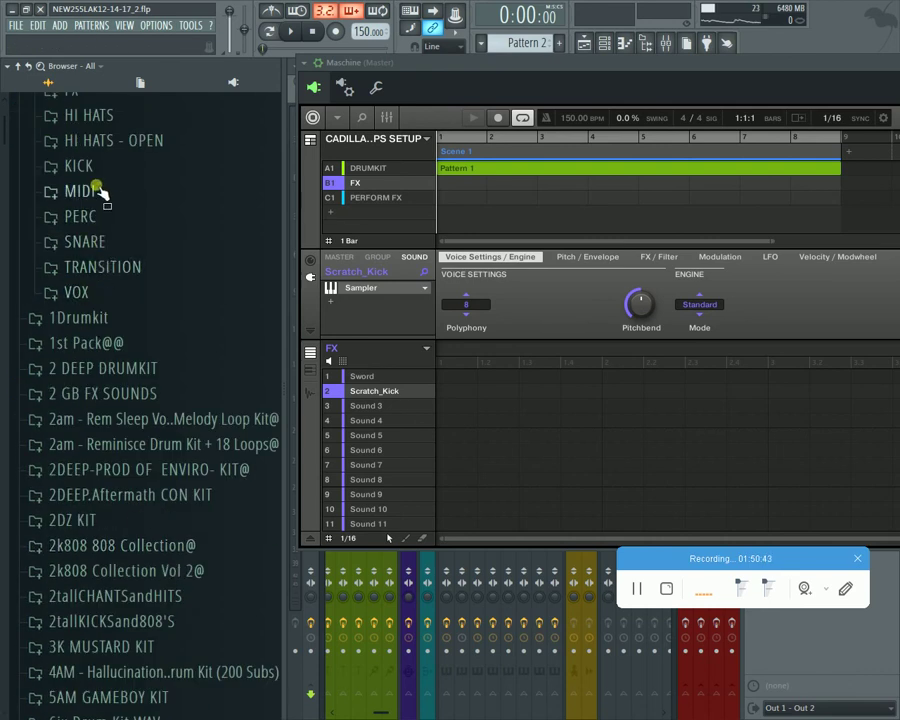
pyautogui.scroll(4, 172, 366)
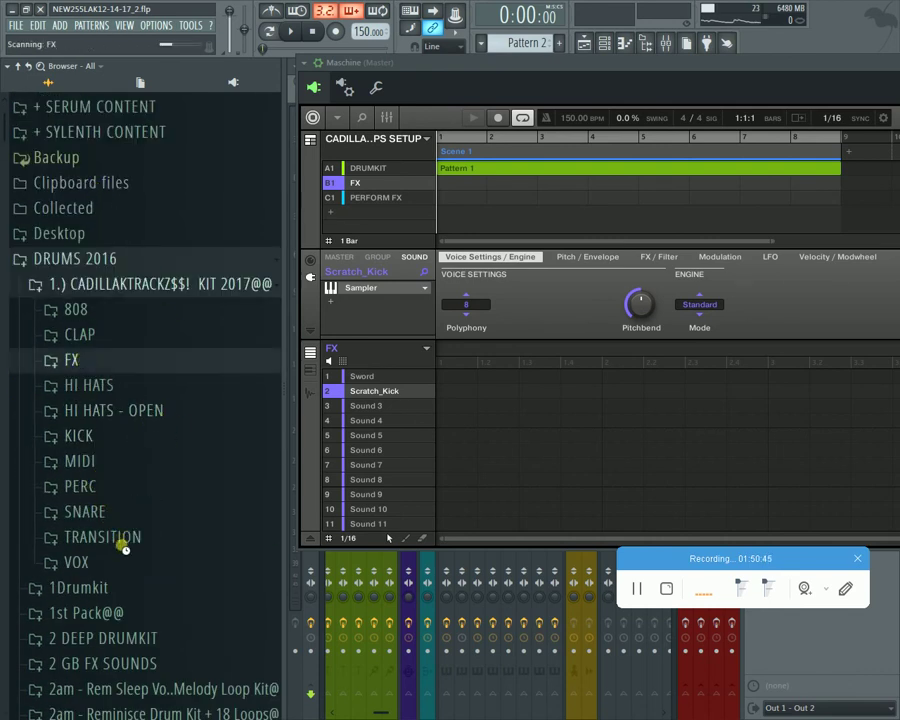
pyautogui.click(126, 543)
# Step: Audition $YN FX 3, $YN FX 5 and ambient riser, and load ambient riser into sound slot 3 of the FX group
pyautogui.scroll(-4, 172, 541)
pyautogui.click(131, 428)
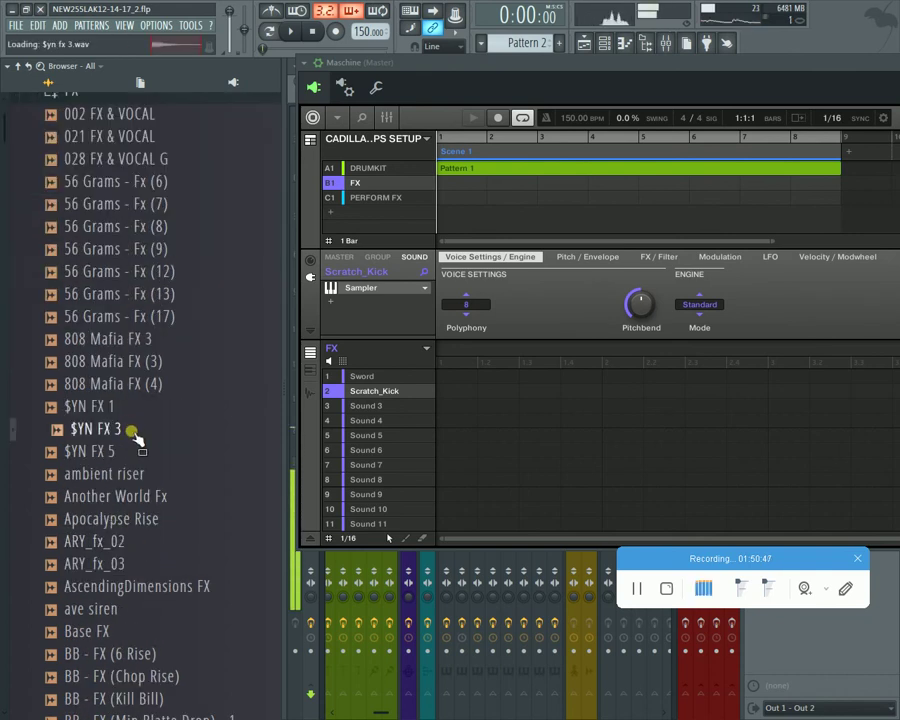
pyautogui.click(135, 452)
pyautogui.click(133, 474)
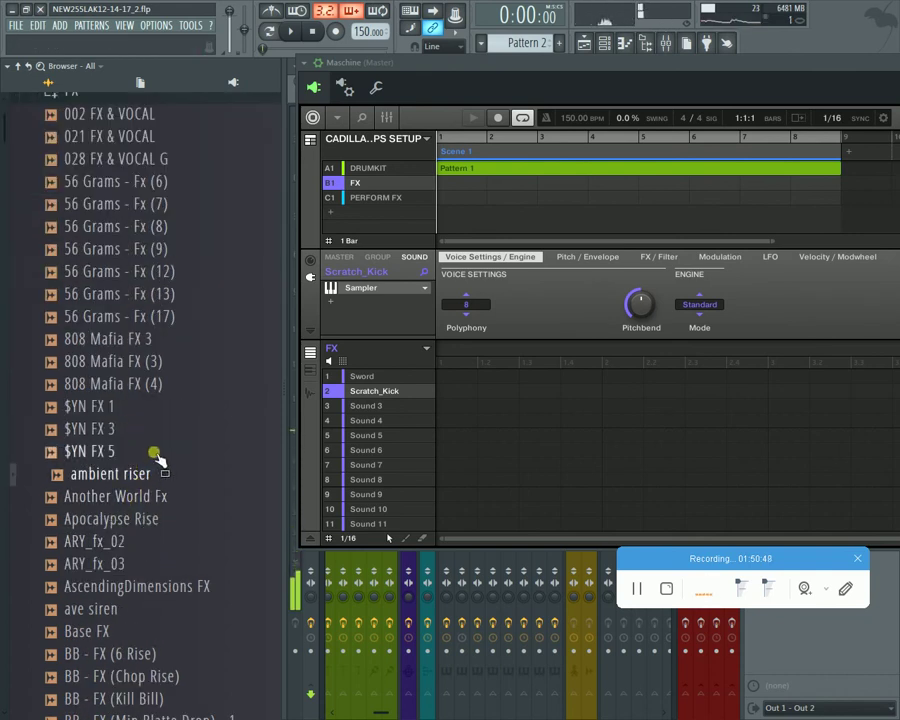
pyautogui.moveTo(390, 272); pyautogui.dragTo(372, 405)
# Step: Audition effects against the playing song from Base FX through the BB - FX samples and bells FX to BQ_effect_brass
pyautogui.click(187, 649)
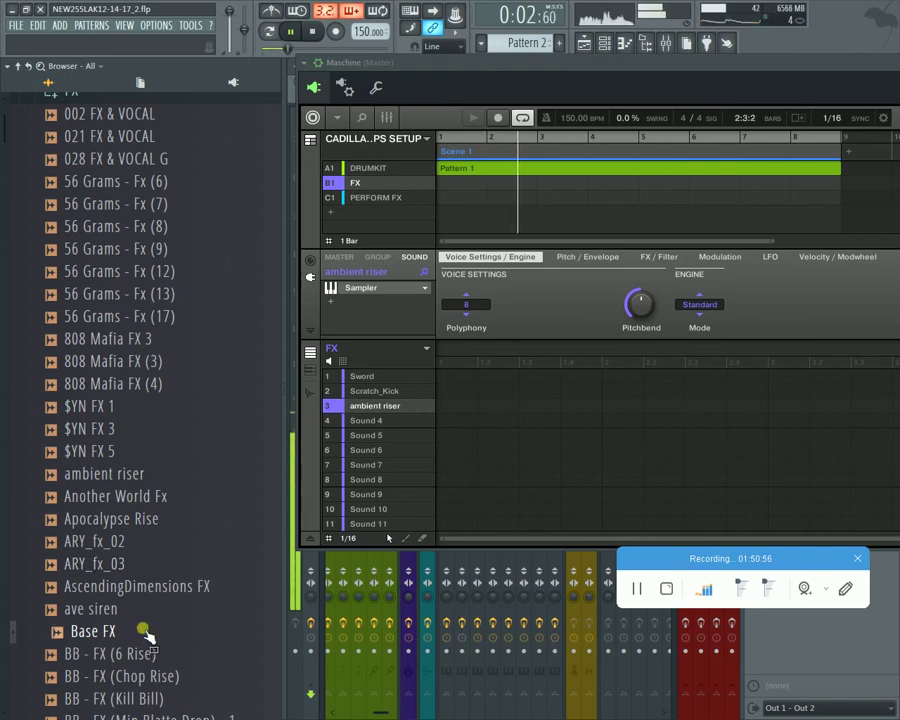
pyautogui.scroll(-4, 147, 636)
pyautogui.click(132, 495)
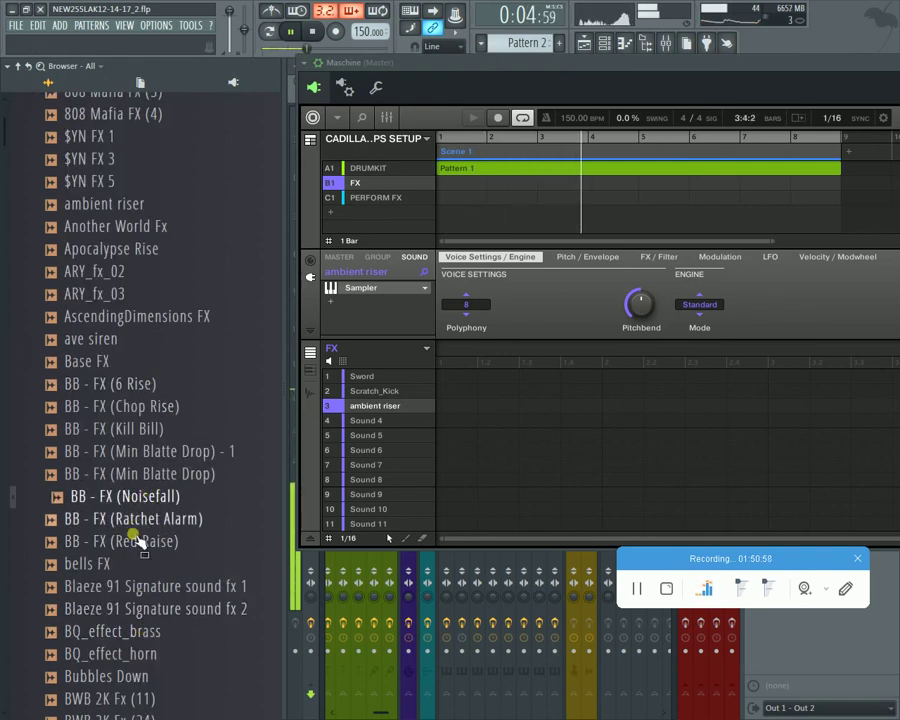
pyautogui.click(138, 540)
pyautogui.click(125, 565)
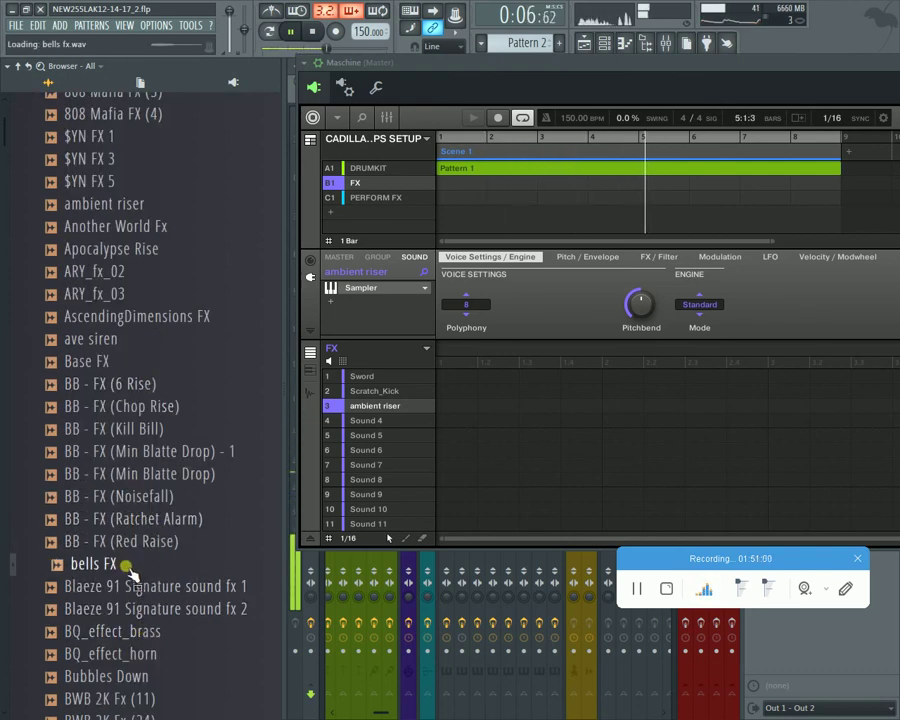
pyautogui.click(122, 585)
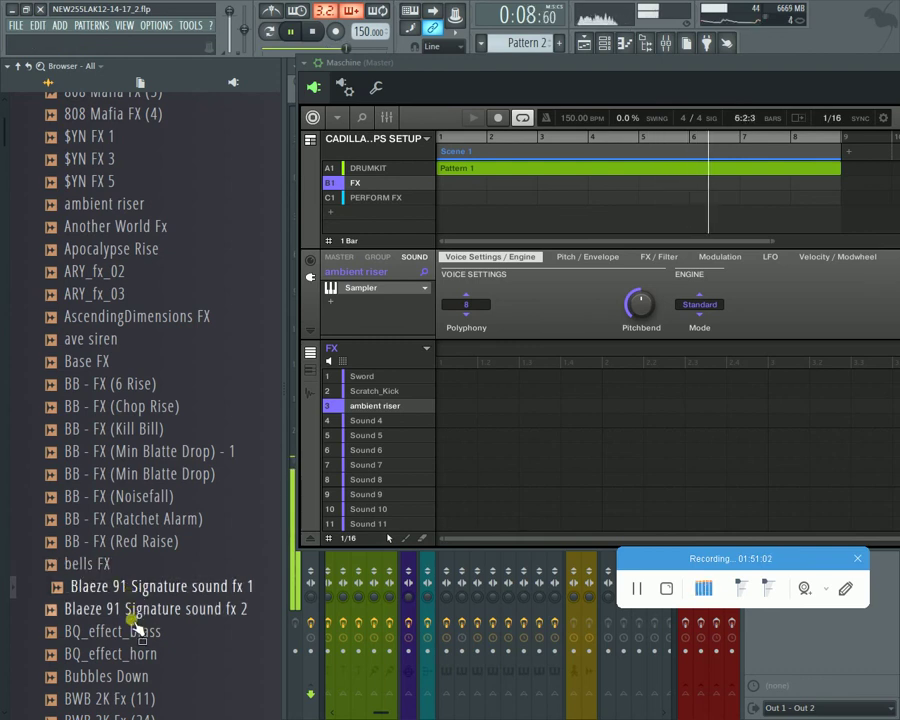
pyautogui.click(136, 632)
# Step: Audition BWB effects against the song, including 3K FX (3), (20) and (23), PRO FX (7) and PROMIXED 2 FX (34) and (41)
pyautogui.scroll(-4, 148, 600)
pyautogui.click(145, 496)
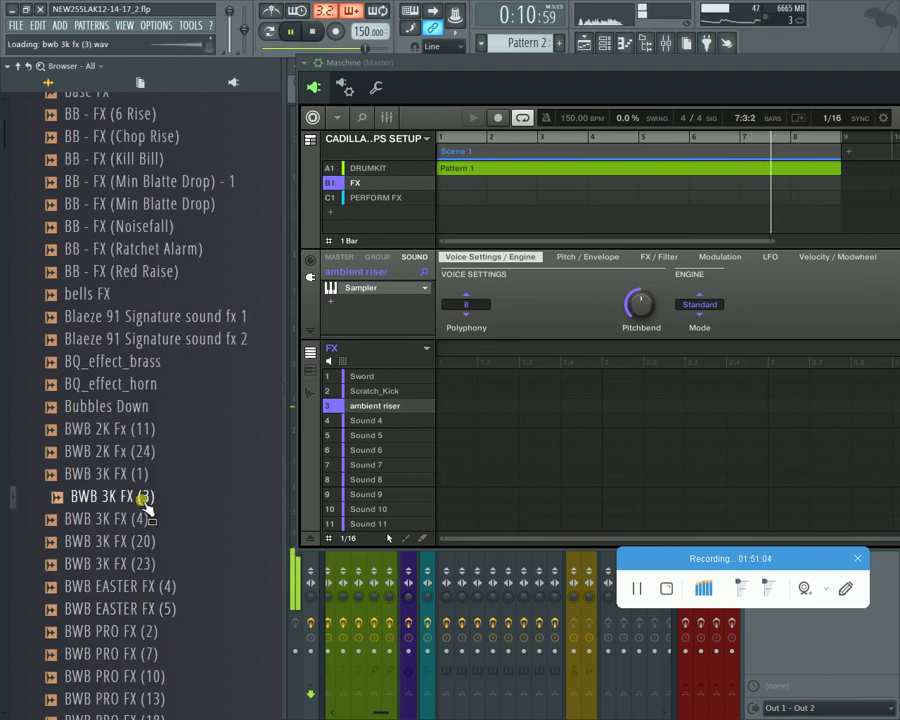
pyautogui.click(146, 540)
pyautogui.click(145, 563)
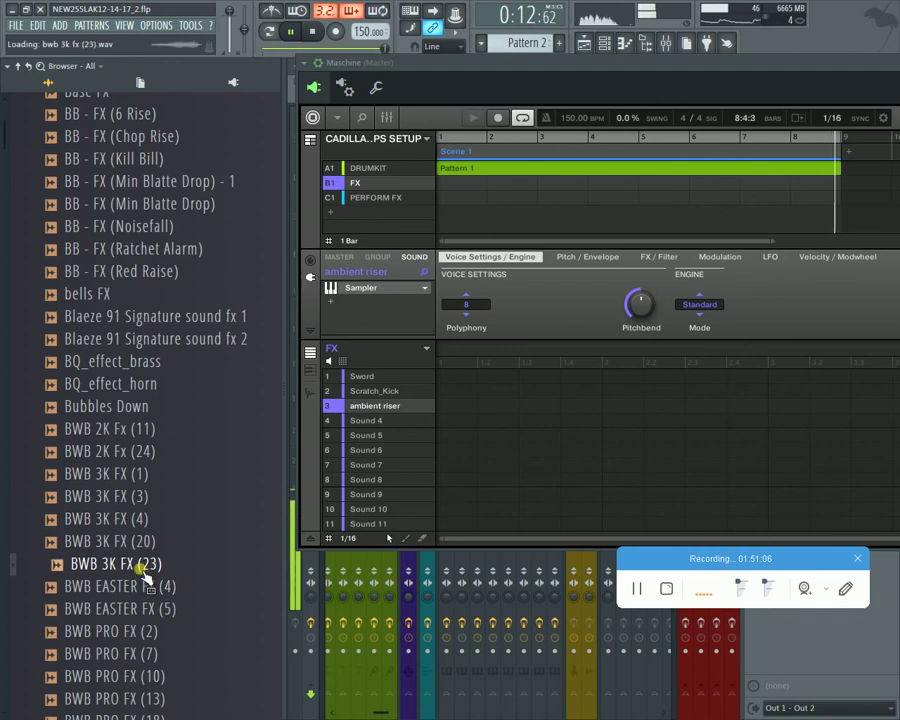
pyautogui.click(148, 655)
pyautogui.scroll(-8, 155, 650)
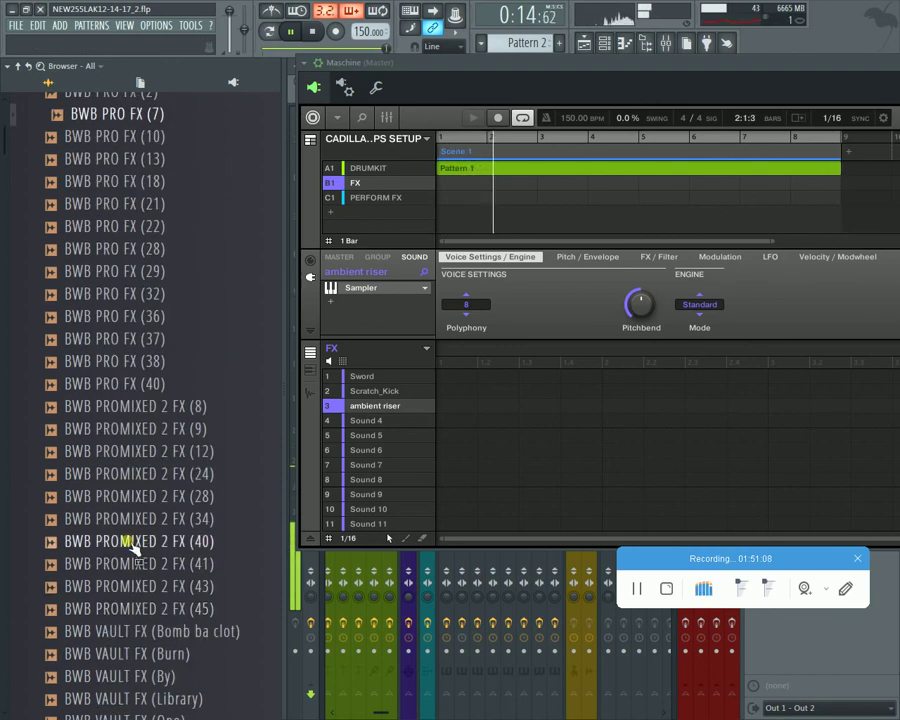
pyautogui.click(128, 518)
pyautogui.click(137, 566)
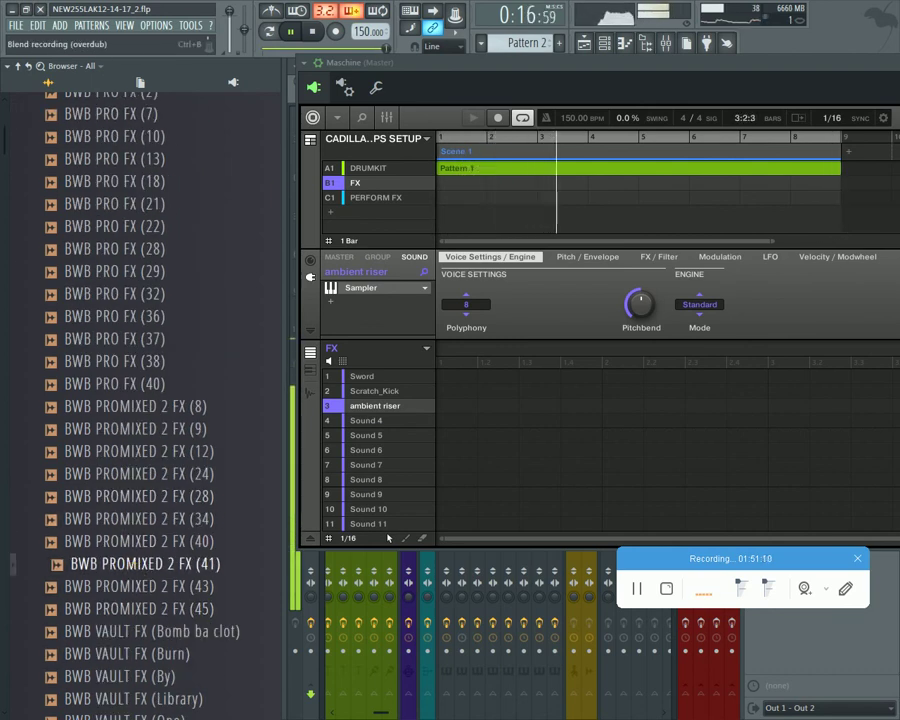
# Step: Restart the song, audition the BWB VAULT FX samples and load BWB VAULT FX (Burn) into sound slot 4 of the FX group
pyautogui.click(312, 32)
pyautogui.click(291, 32)
pyautogui.click(171, 632)
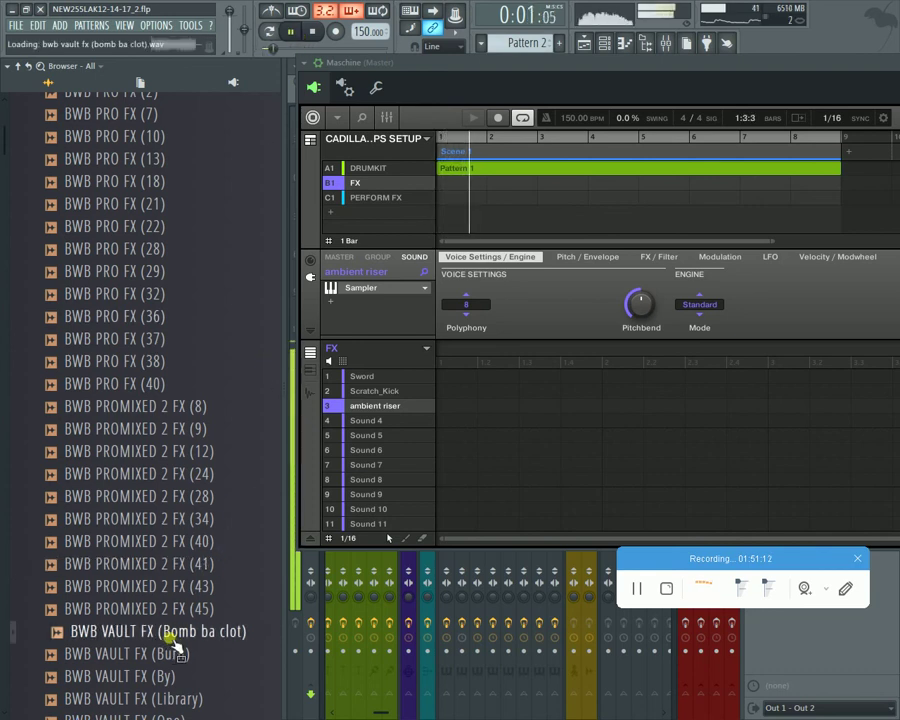
pyautogui.click(141, 696)
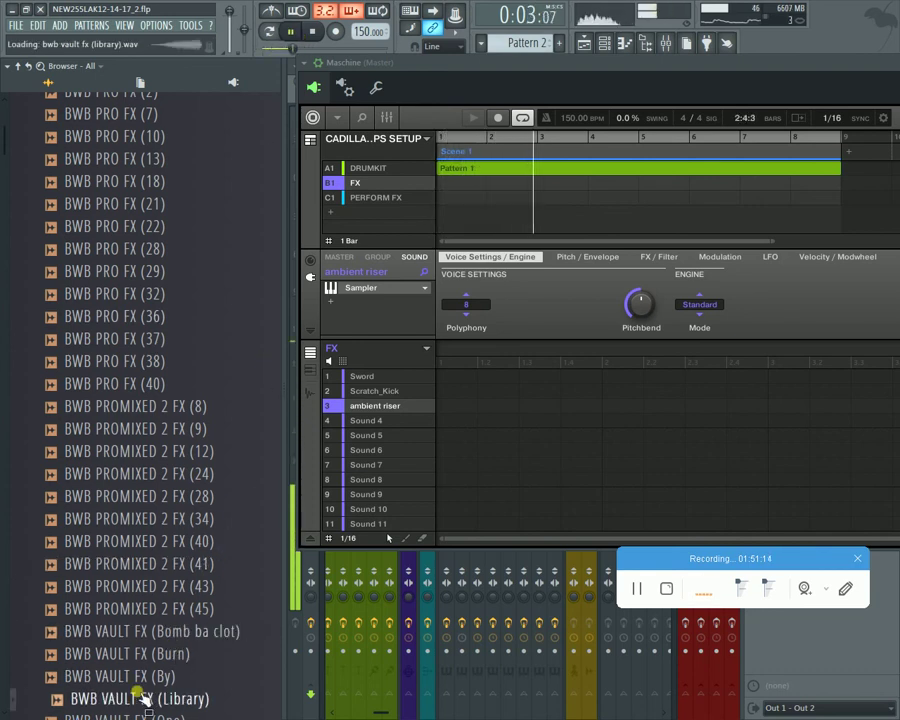
pyautogui.click(151, 677)
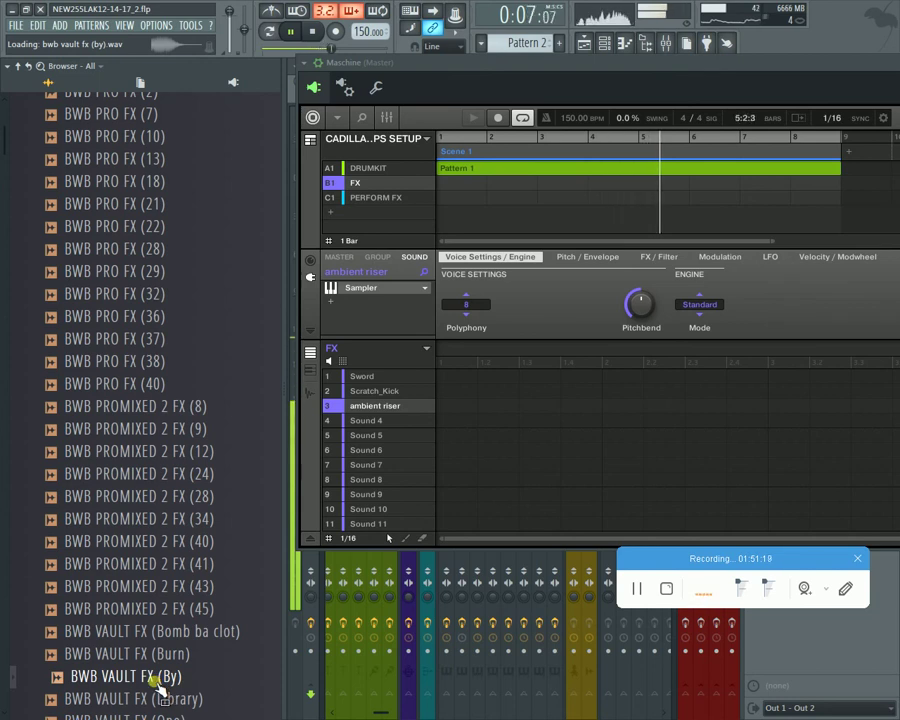
pyautogui.click(150, 656)
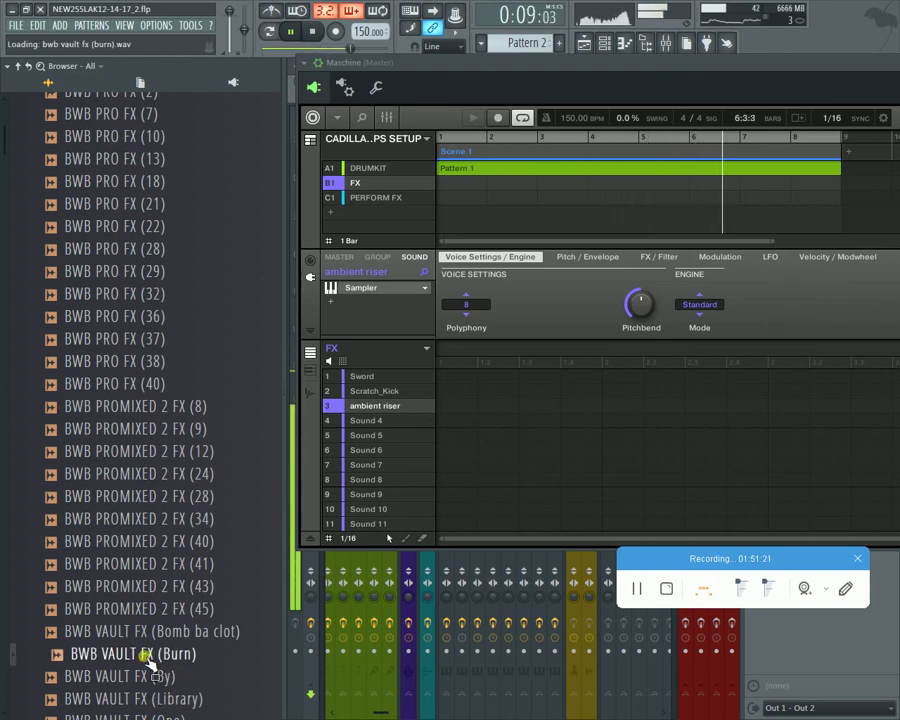
pyautogui.moveTo(147, 659); pyautogui.dragTo(390, 420)
# Step: Audition Cymatics Downlifter 21 and 16 and Cym FX, and load Cym FX into sound slot 5 of the FX group
pyautogui.scroll(-8, 190, 540)
pyautogui.scroll(-5, 190, 540)
pyautogui.click(160, 495)
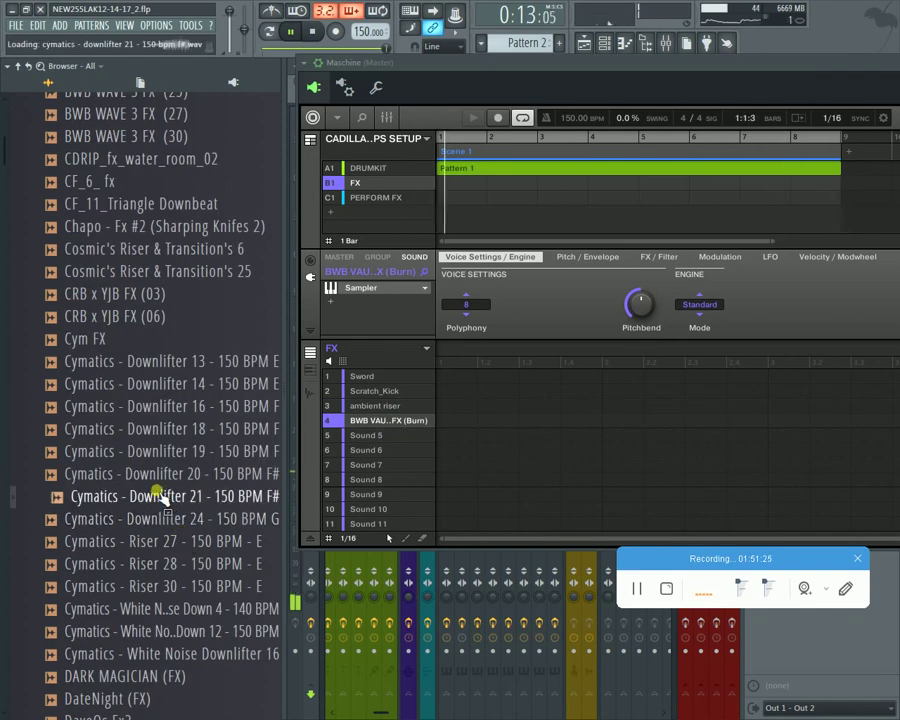
pyautogui.click(142, 410)
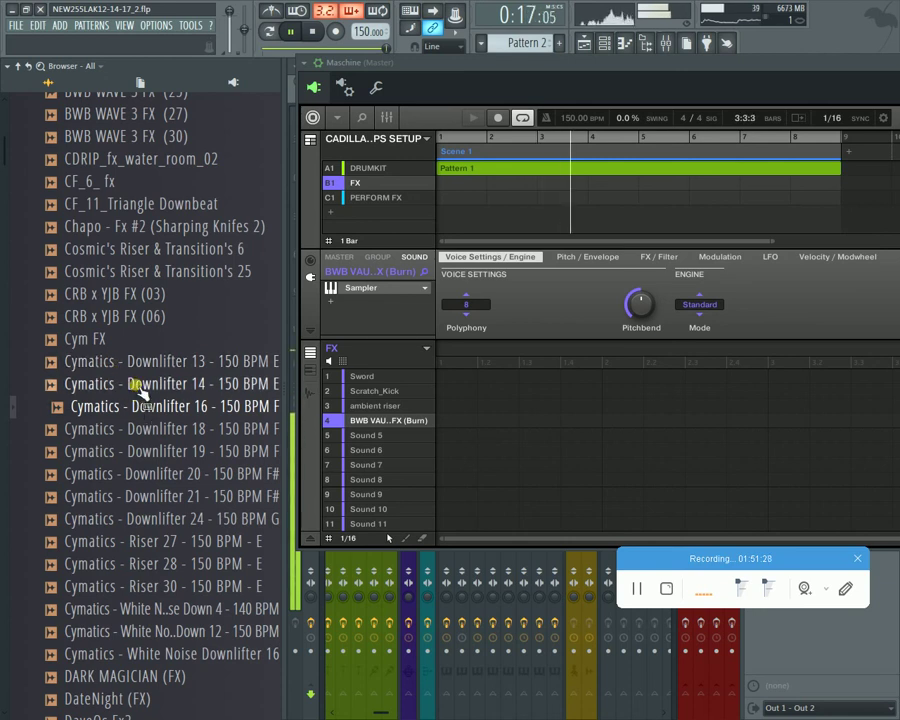
pyautogui.click(100, 339)
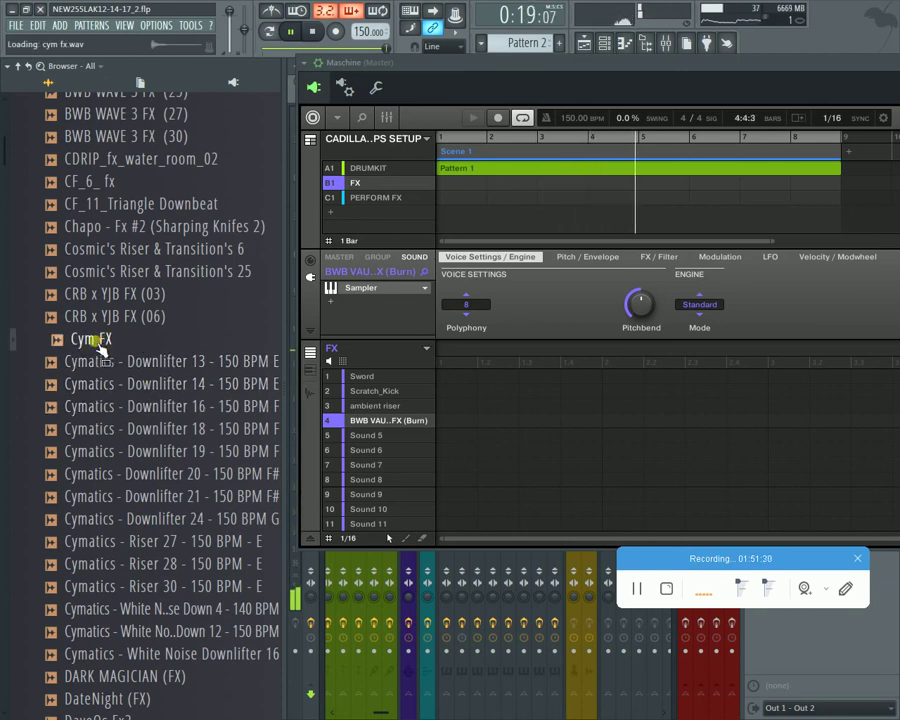
pyautogui.moveTo(104, 338); pyautogui.dragTo(367, 445)
# Step: Load Chapo - Fx #2 (Sharping Knifes 2) into sound slot 6 and CF_6_ fx into slot 7 of the FX group
pyautogui.click(108, 230)
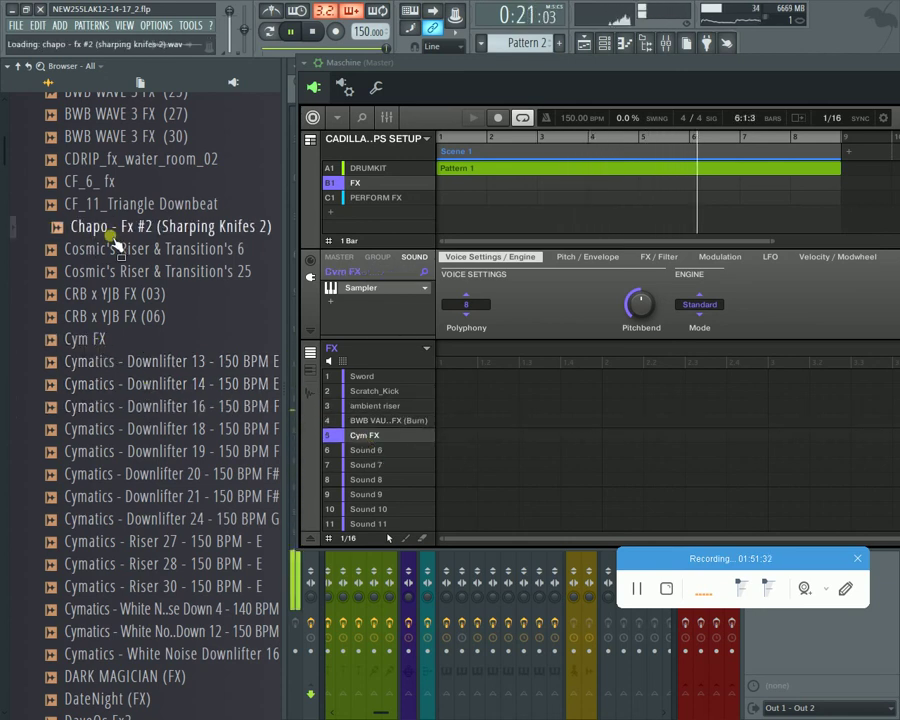
pyautogui.moveTo(117, 241); pyautogui.dragTo(340, 450)
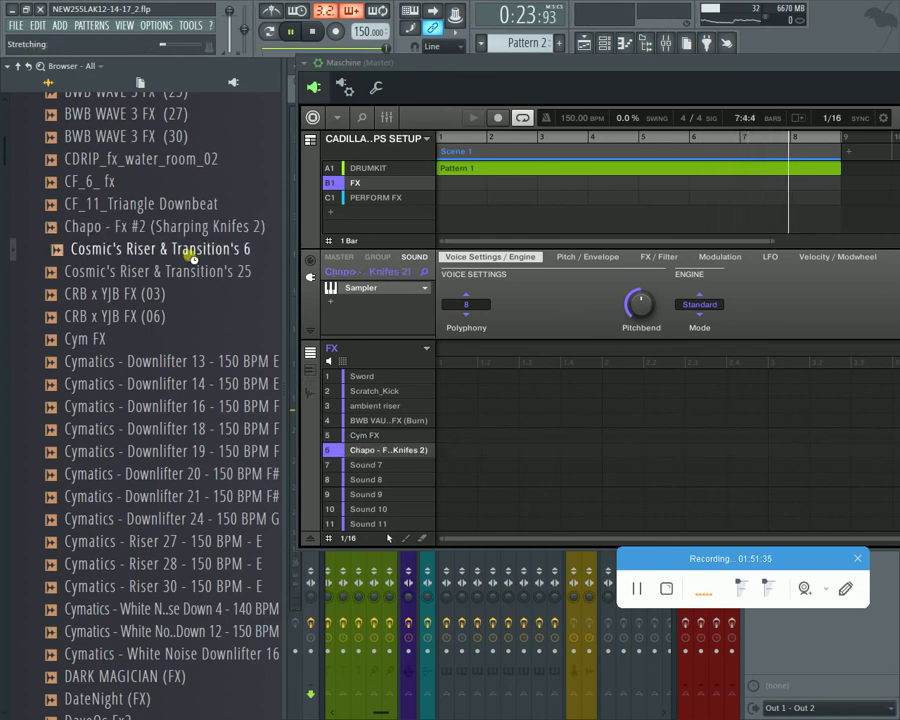
pyautogui.click(112, 184)
pyautogui.moveTo(82, 181); pyautogui.dragTo(381, 468)
# Step: Check the DRUMKIT group's kicks and TM88 Snare against the song, look over its remaining sound slots, and stop playback
pyautogui.click(368, 167)
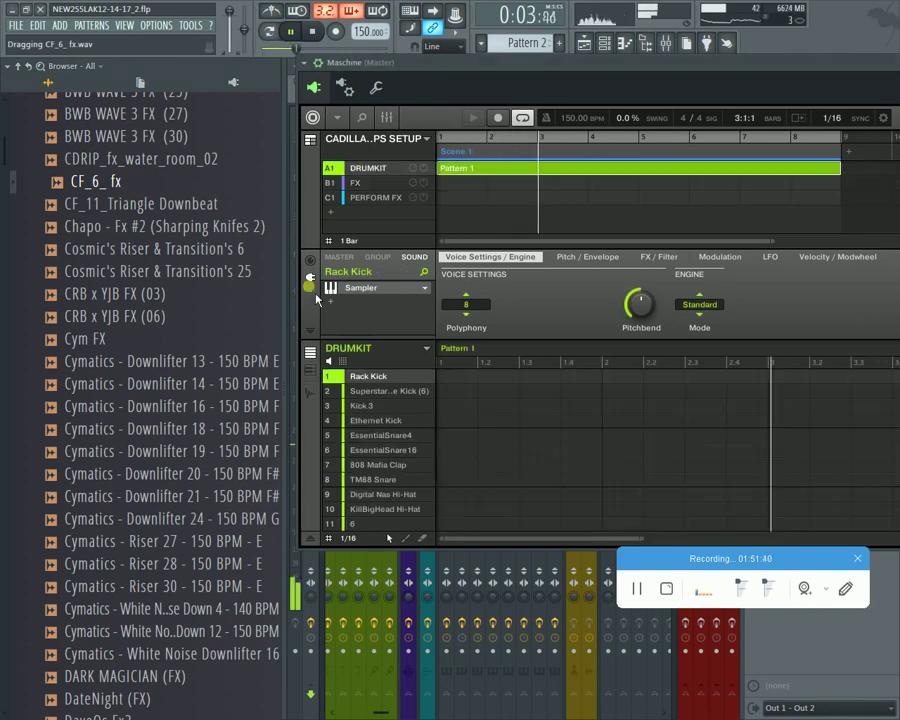
pyautogui.click(376, 392)
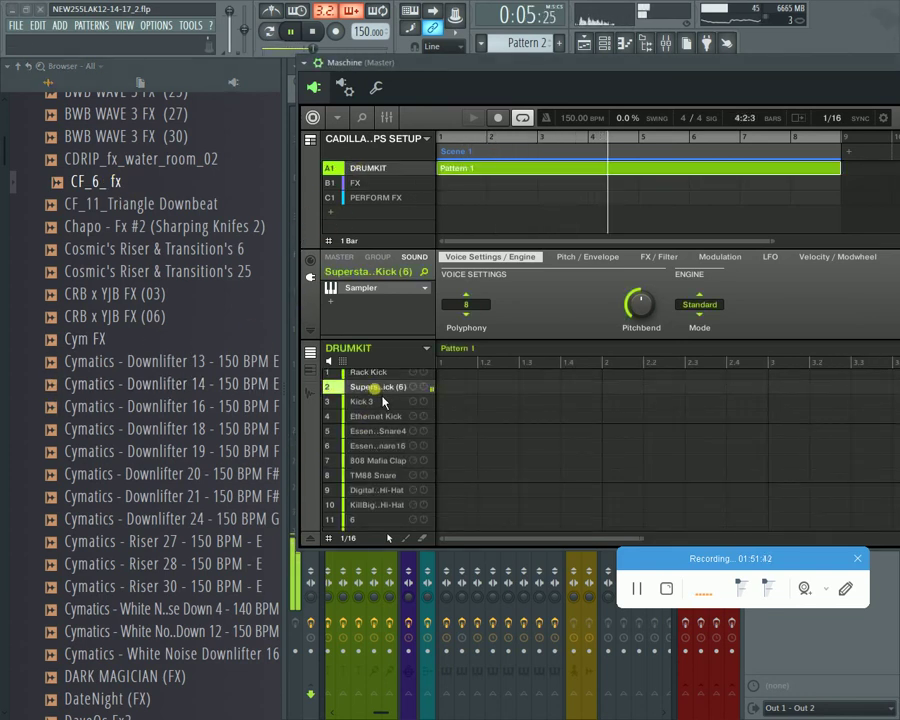
pyautogui.click(368, 405)
pyautogui.click(370, 418)
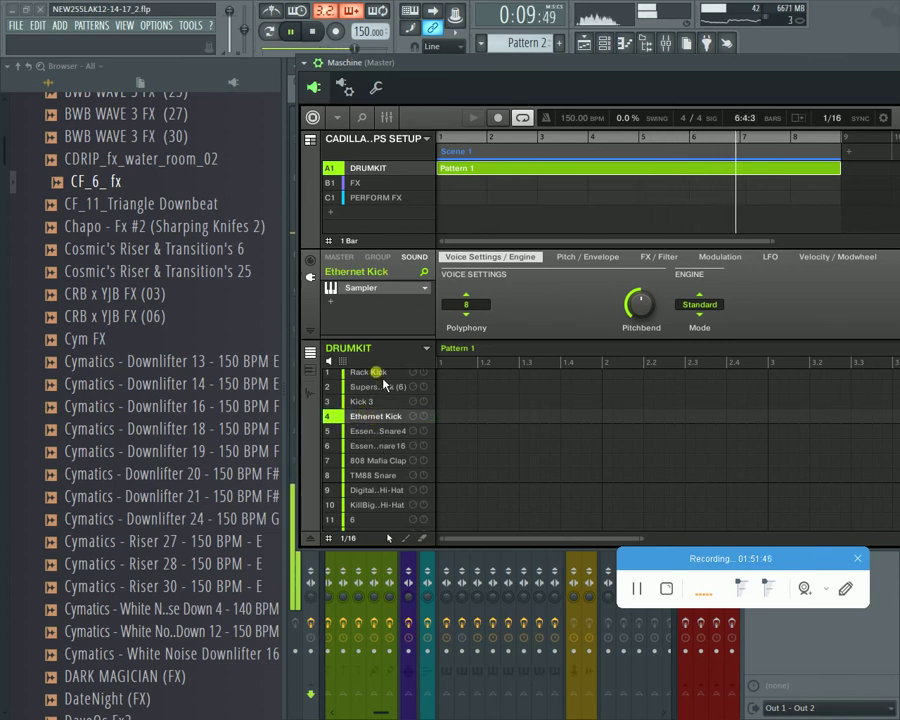
pyautogui.click(376, 372)
pyautogui.click(372, 475)
pyautogui.scroll(-1, 400, 495)
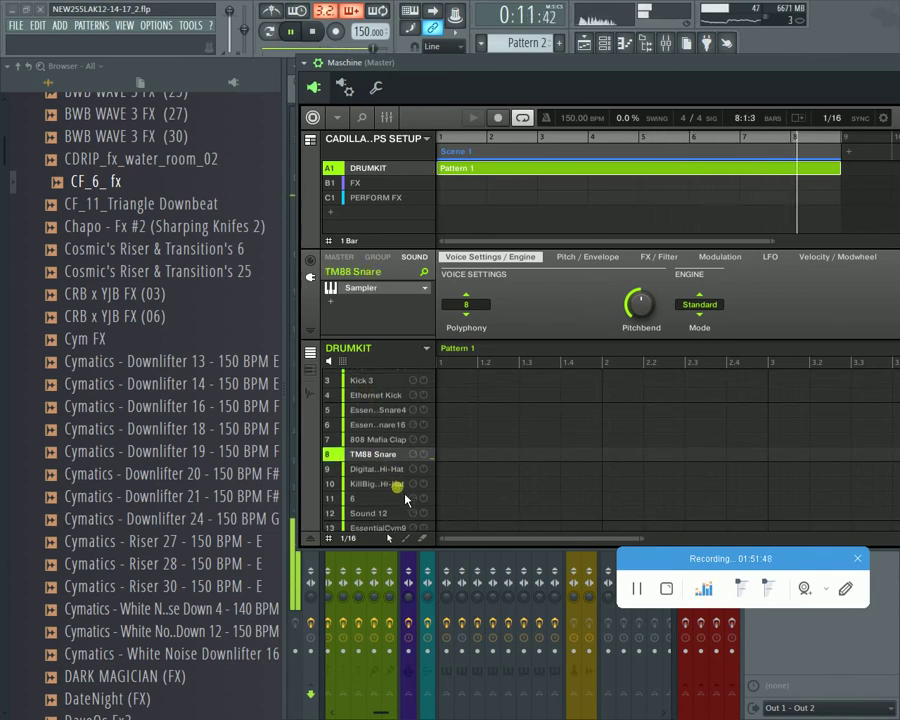
pyautogui.scroll(-3, 405, 499)
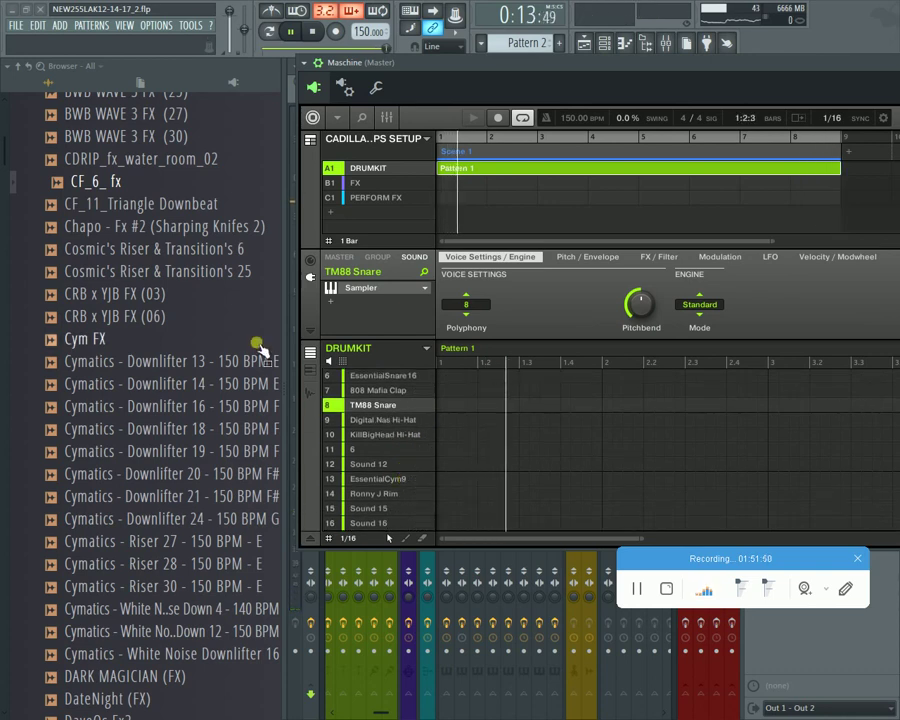
pyautogui.press('space')
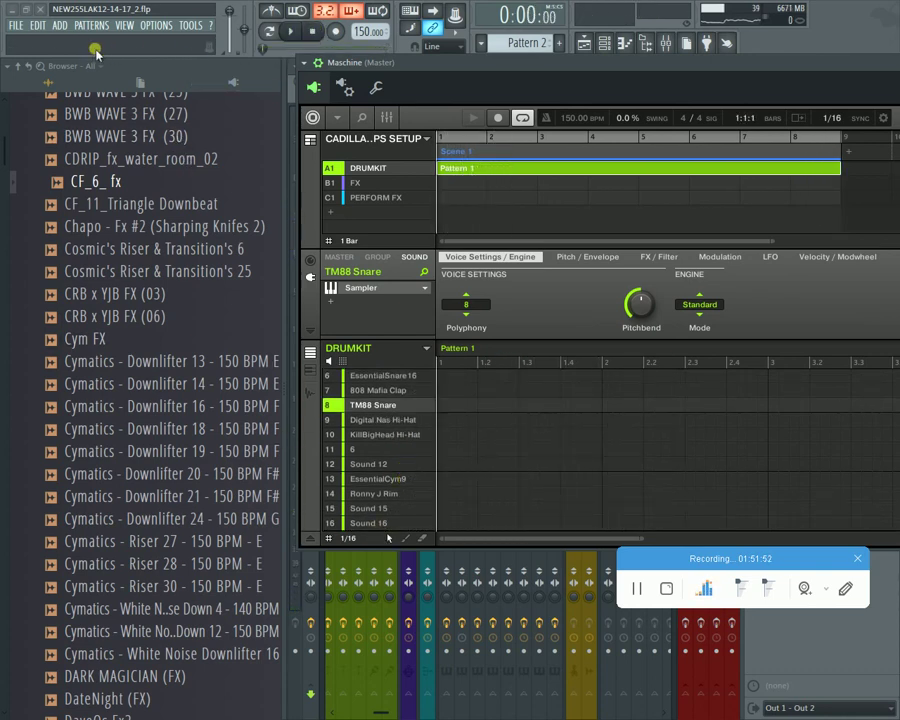
# Step: Collapse the browser structure and open the PERC folder of 1.) CADILLAKTRACKZ$$! KIT 2017@@ in DRUMS 2016
pyautogui.click(19, 66)
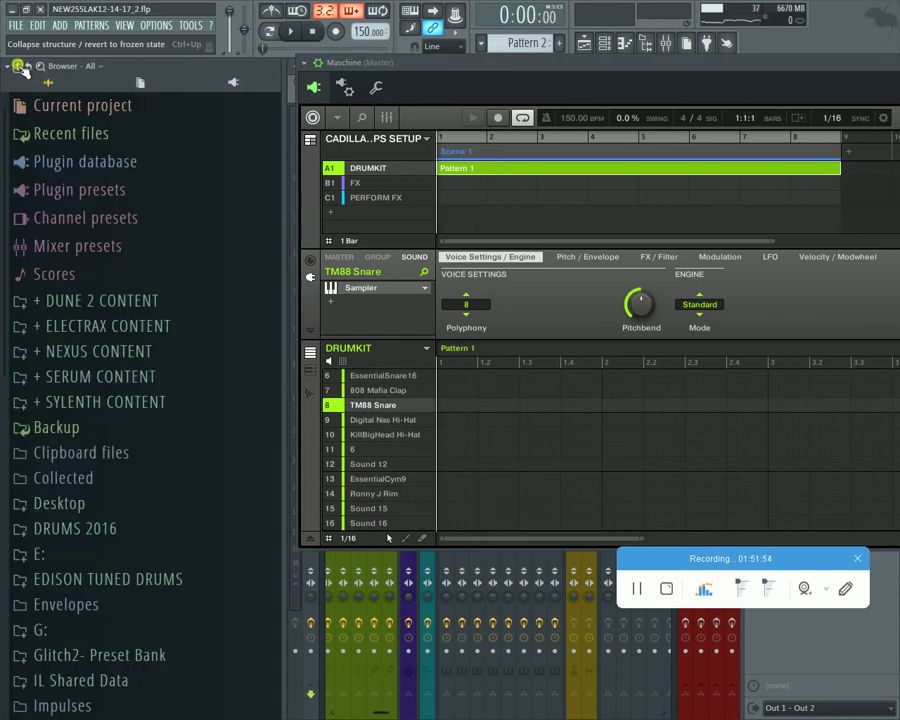
pyautogui.click(110, 528)
pyautogui.click(114, 552)
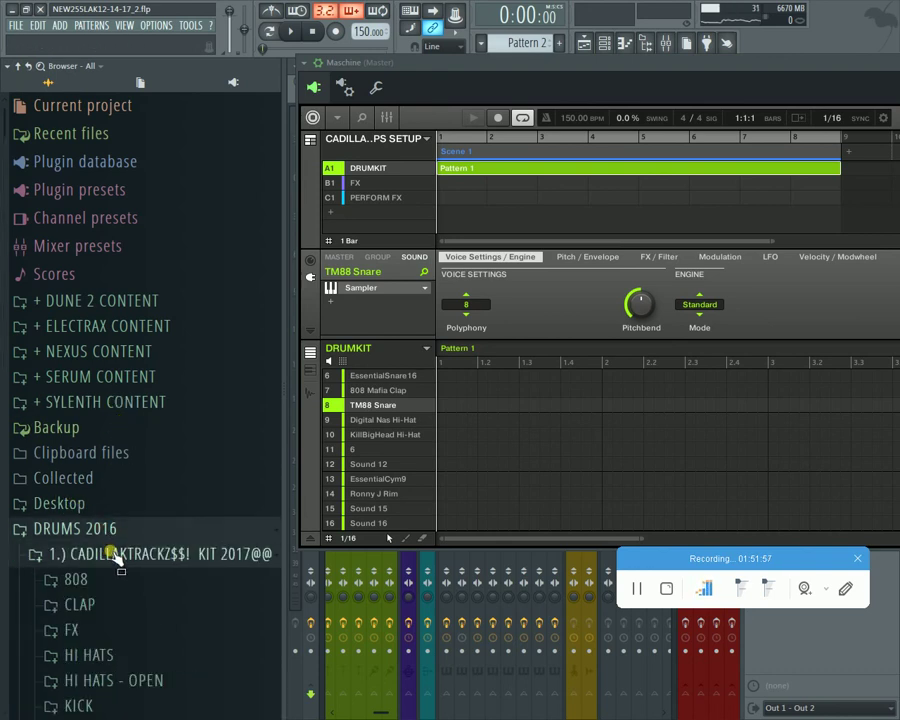
pyautogui.scroll(-7, 125, 422)
pyautogui.scroll(7, 124, 268)
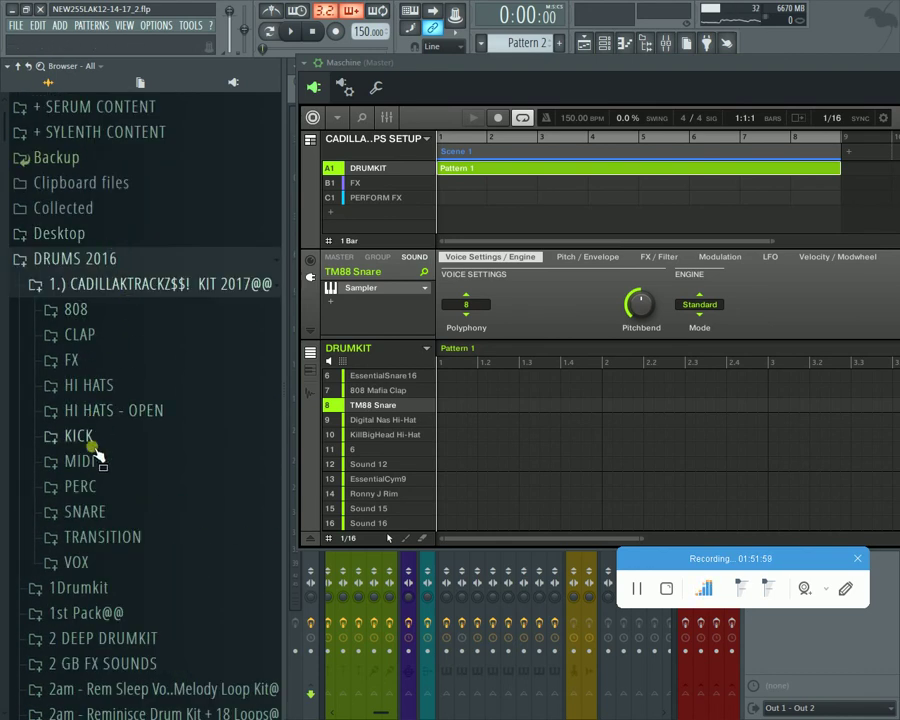
pyautogui.scroll(-5, 145, 516)
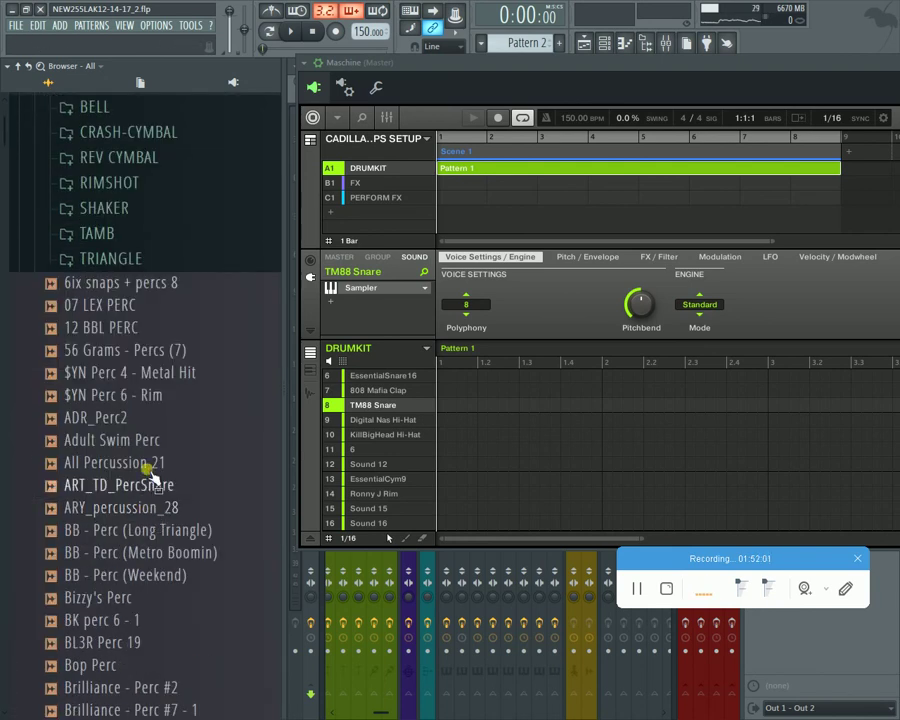
# Step: Audition the percussion samples from $YN Perc 6 - Rim to Adult Swim Perc and start song playback
pyautogui.click(128, 395)
pyautogui.press('Down')
pyautogui.press('Down')
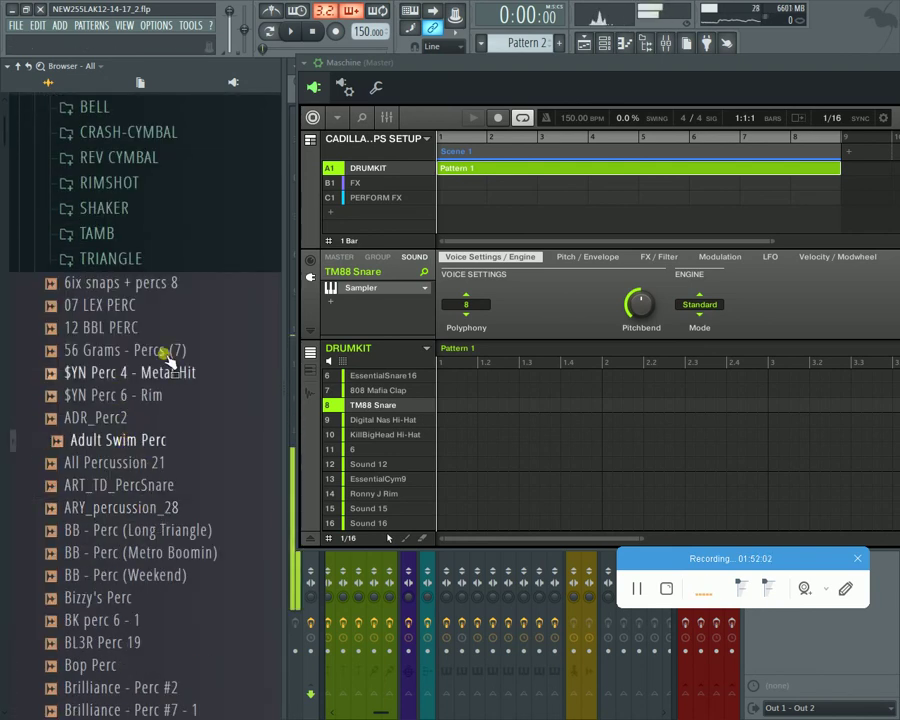
pyautogui.click(291, 31)
# Step: Audition ART_TD_PercSnare through BK perc 6 - 1 against the song and load BB - Perc (Long Triangle) into sound slot 15 of DRUMKIT
pyautogui.click(147, 485)
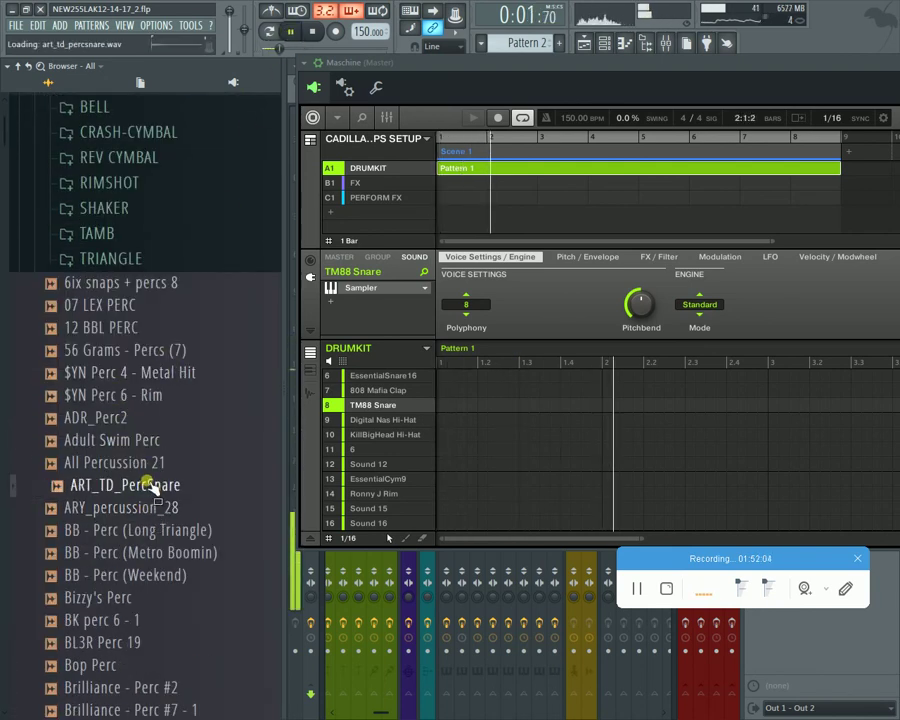
pyautogui.click(150, 530)
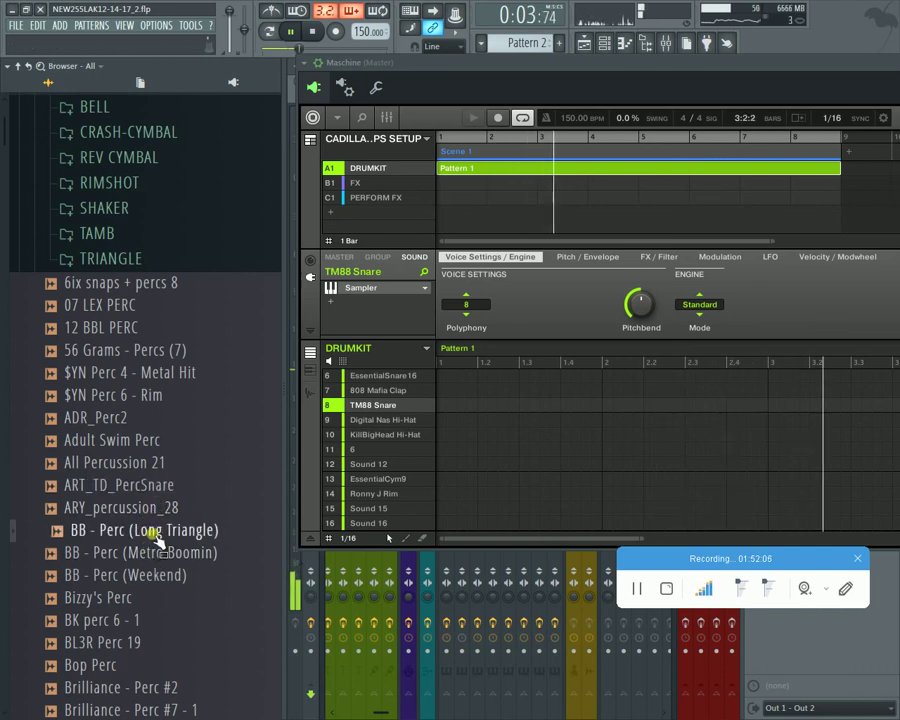
pyautogui.click(170, 551)
pyautogui.click(170, 529)
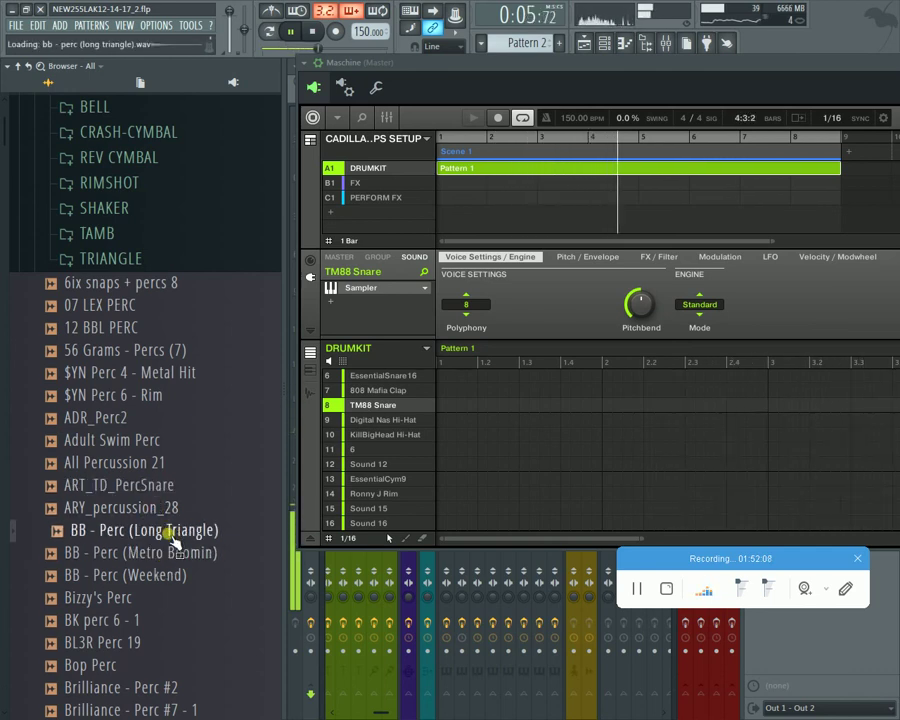
pyautogui.click(140, 597)
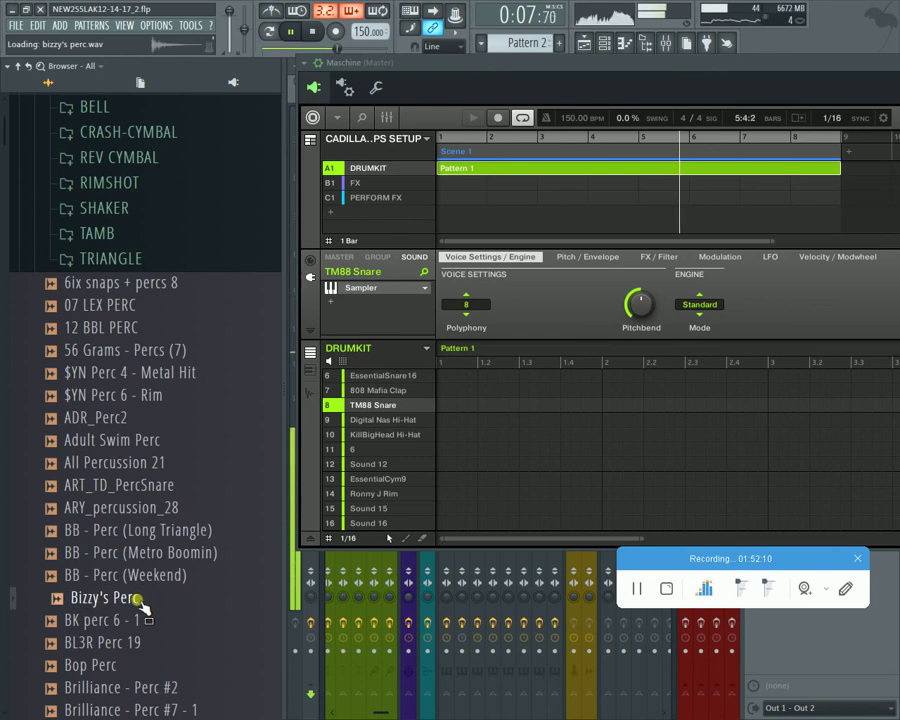
pyautogui.click(141, 621)
pyautogui.click(153, 532)
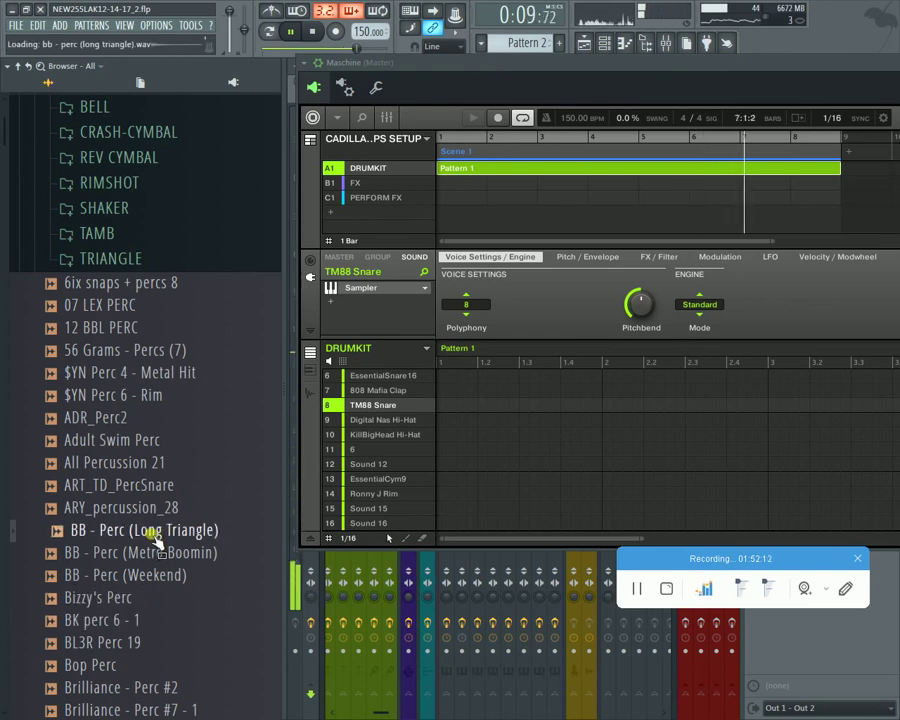
pyautogui.moveTo(155, 537); pyautogui.dragTo(390, 508)
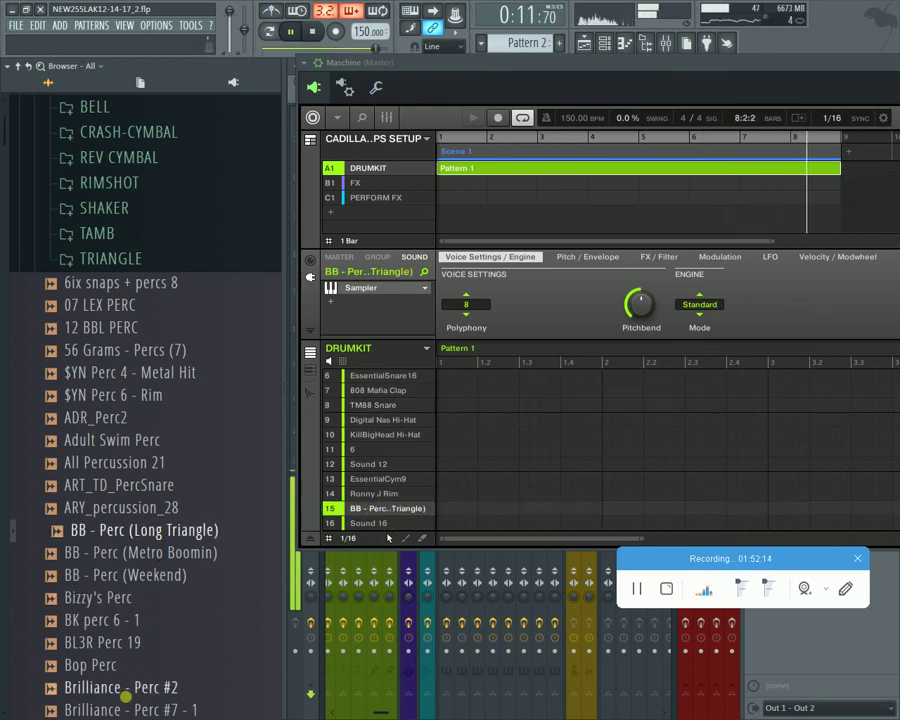
# Step: Audition Bop Perc, the three Brilliance percs and BWB MUSTARD PERC (2) against the song
pyautogui.click(158, 663)
pyautogui.scroll(-6, 162, 500)
pyautogui.click(140, 284)
pyautogui.click(160, 348)
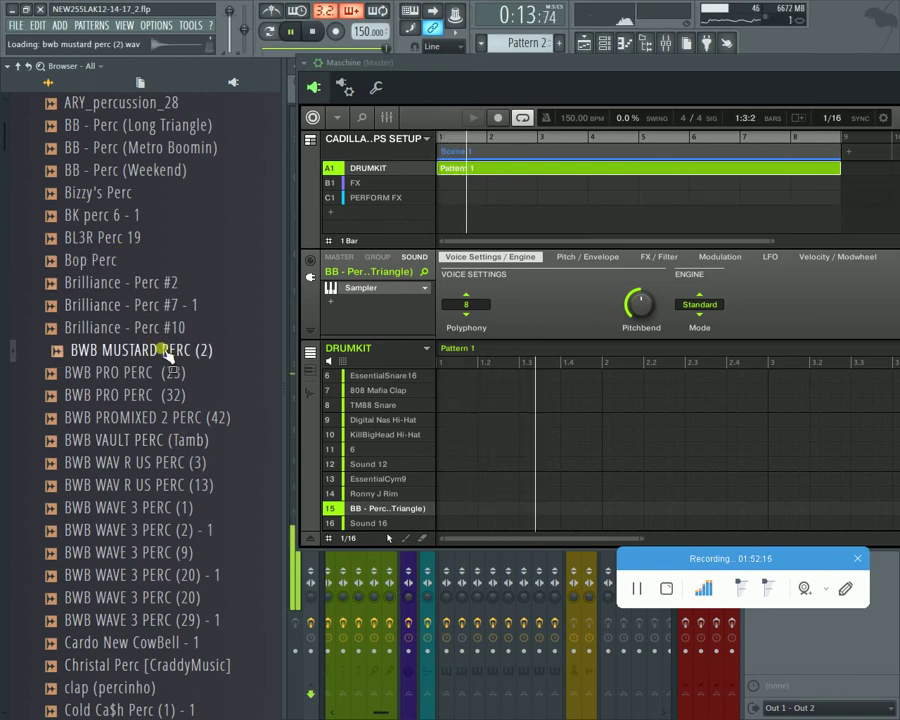
pyautogui.click(183, 327)
pyautogui.click(183, 305)
pyautogui.click(176, 282)
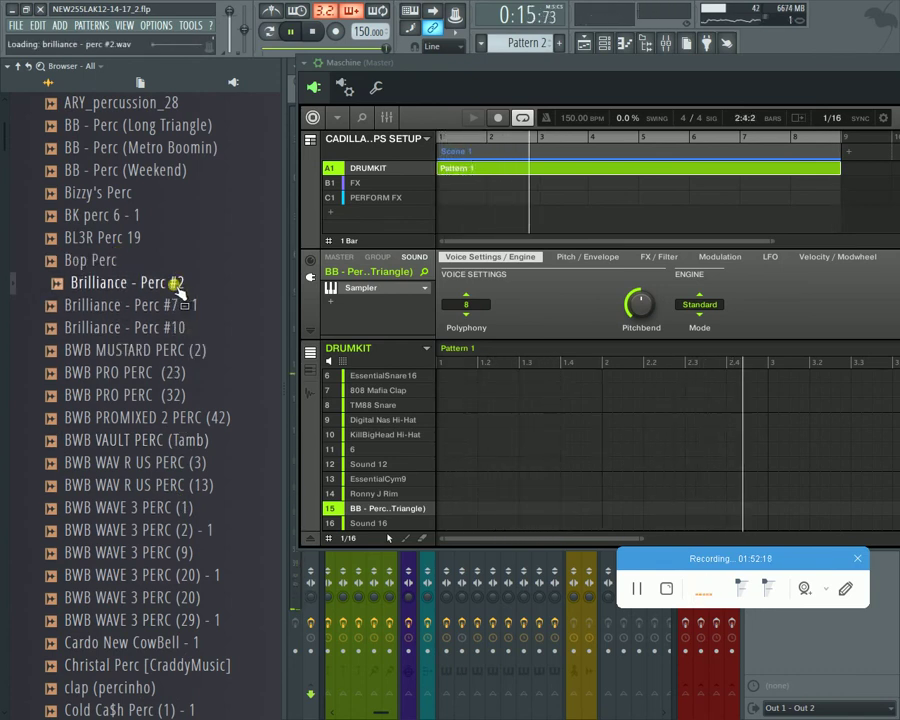
pyautogui.click(191, 286)
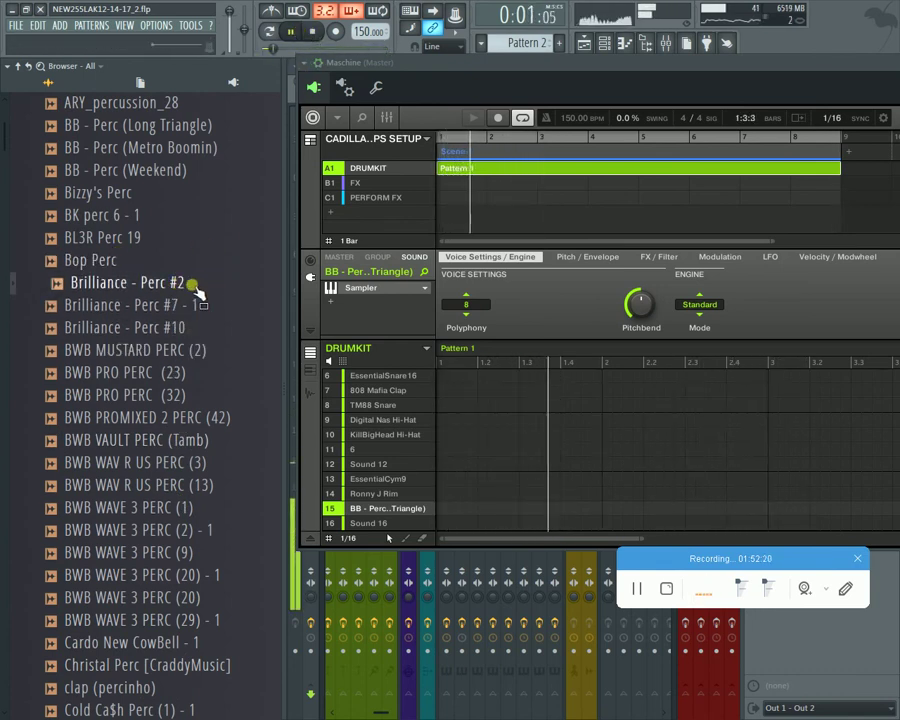
# Step: Compare the Brilliance and BWB percs against the song and load BWB PRO PERC (32) into sound slot 15 of DRUMKIT
pyautogui.click(197, 348)
pyautogui.click(183, 327)
pyautogui.click(176, 282)
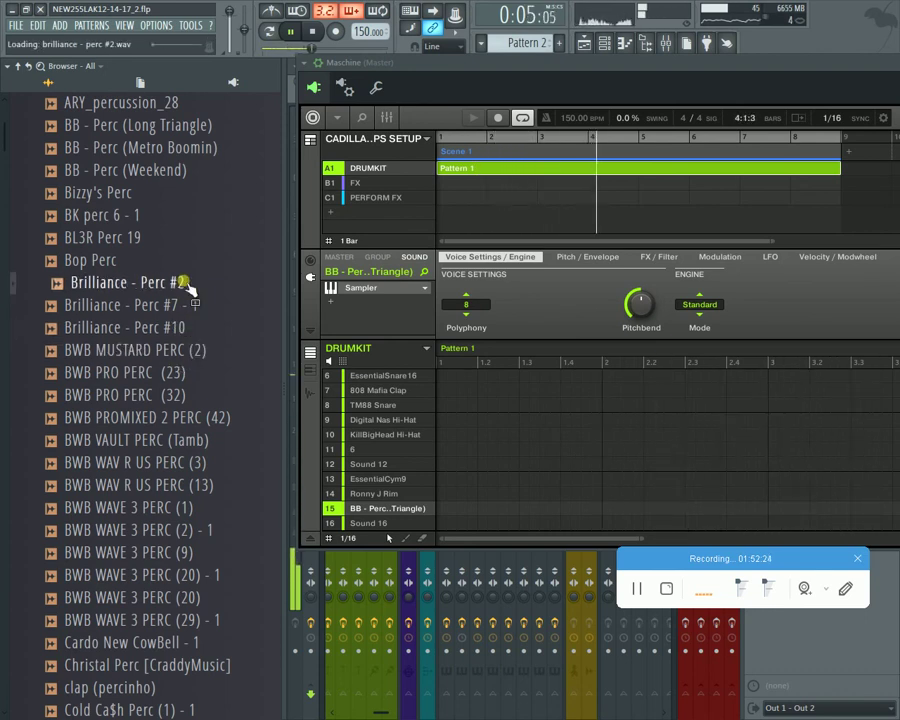
pyautogui.click(178, 369)
pyautogui.click(178, 395)
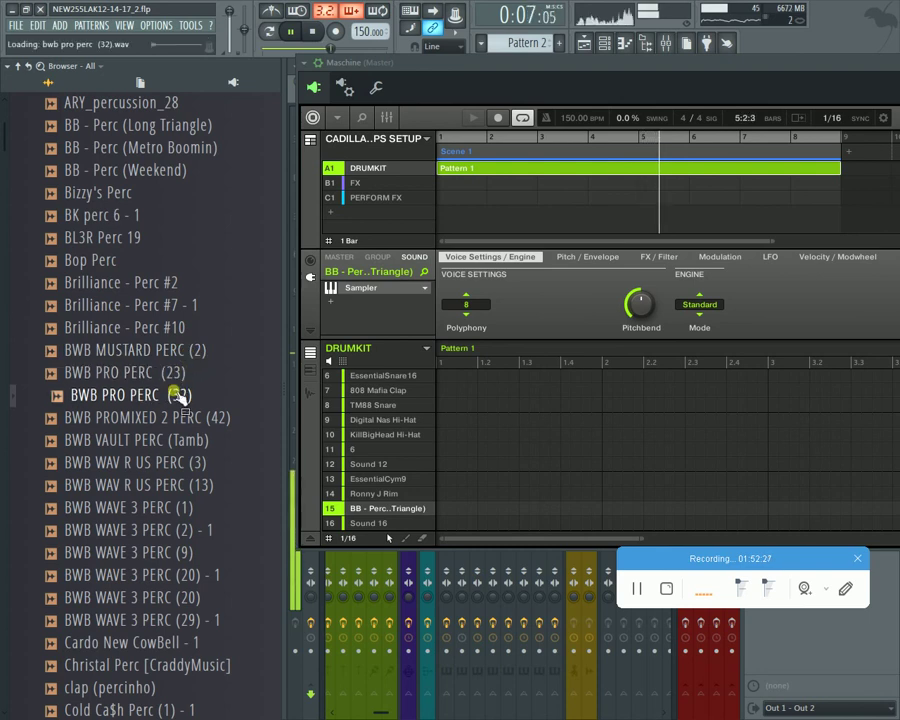
pyautogui.click(187, 418)
pyautogui.click(184, 398)
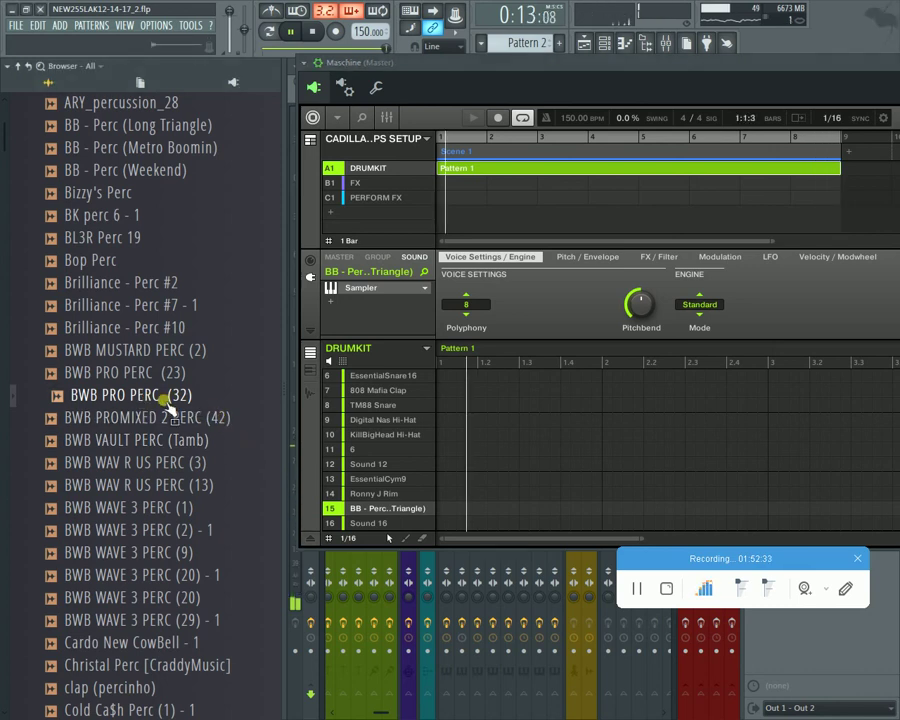
pyautogui.moveTo(214, 393); pyautogui.dragTo(404, 519)
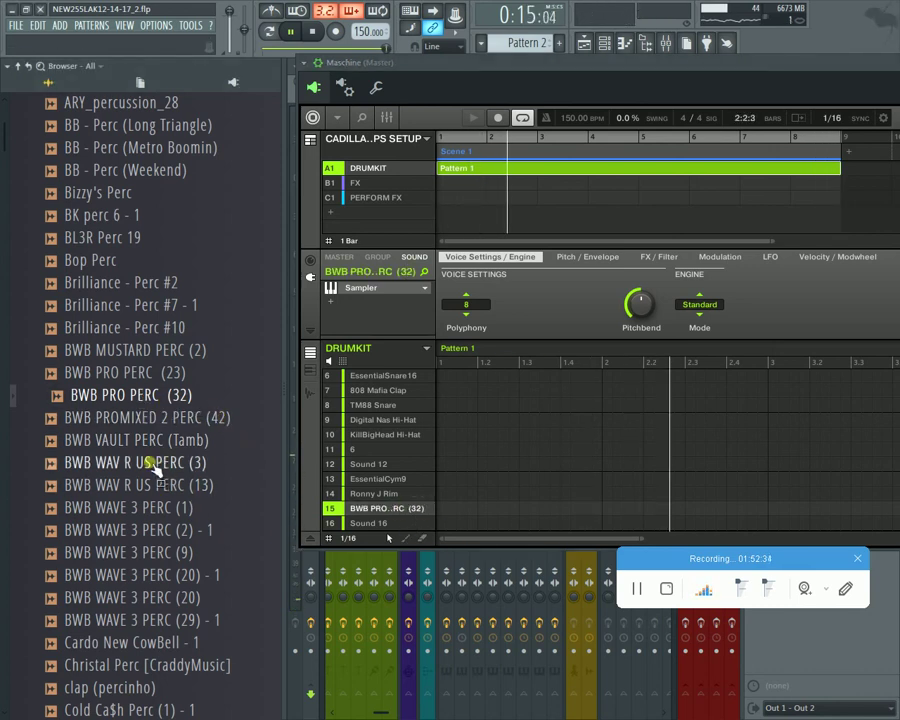
# Step: Stop the song and audition percussion samples from BWB WAVE 3 PERC (1) through Cardo New CowBell - 1 to Delayed Perc
pyautogui.click(165, 507)
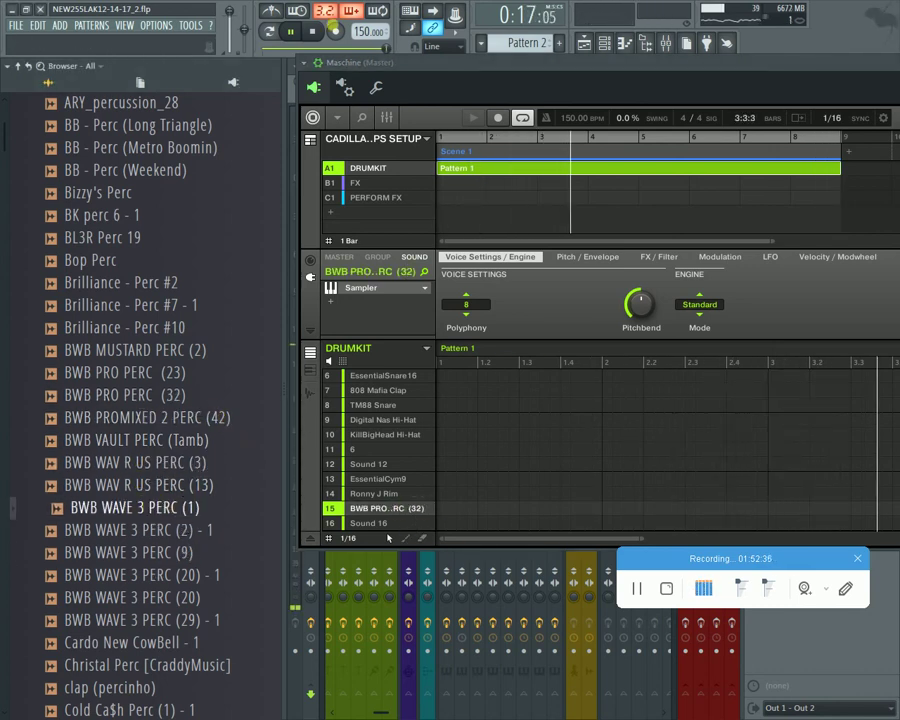
pyautogui.press('space')
pyautogui.click(177, 599)
pyautogui.click(175, 645)
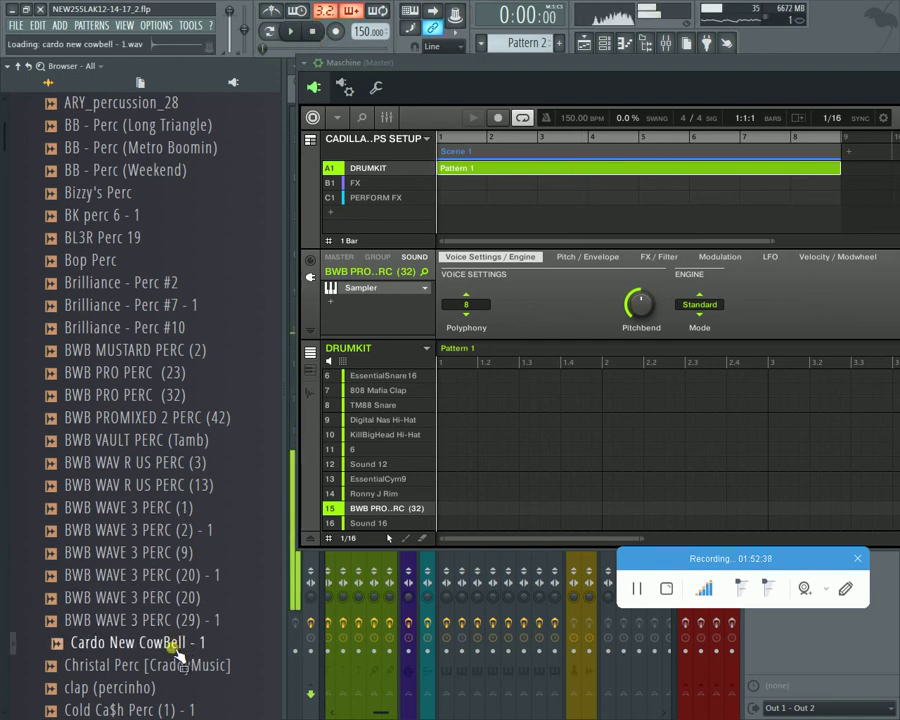
pyautogui.click(173, 667)
pyautogui.click(170, 687)
pyautogui.scroll(-6, 177, 410)
pyautogui.click(155, 312)
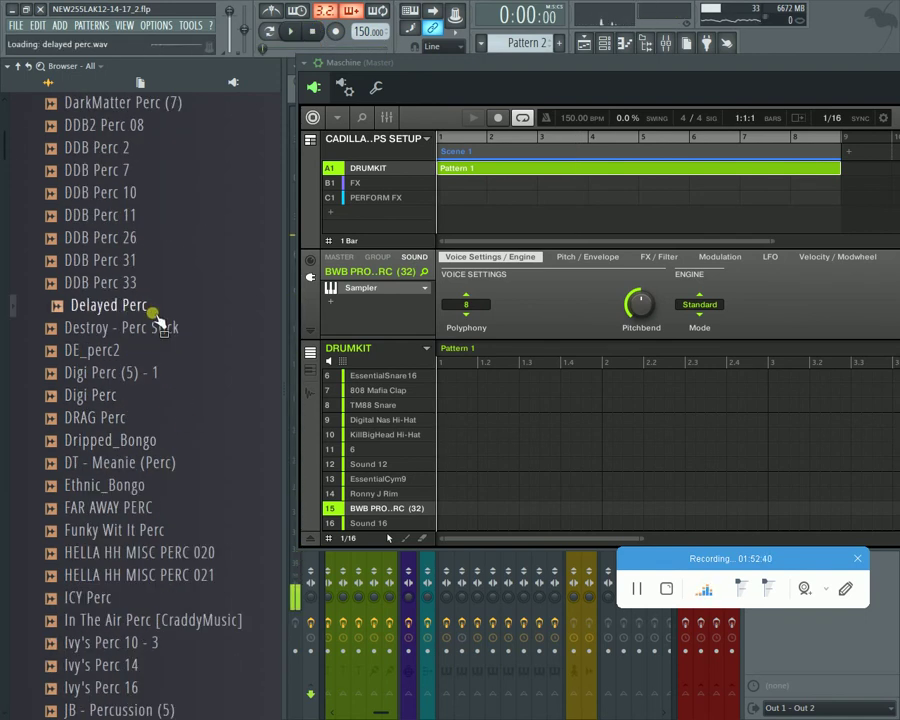
# Step: Audition DDB Perc 31, 26 and 11 along with Digi Perc and Digi Perc (5) - 1 against the playing song
pyautogui.click(157, 260)
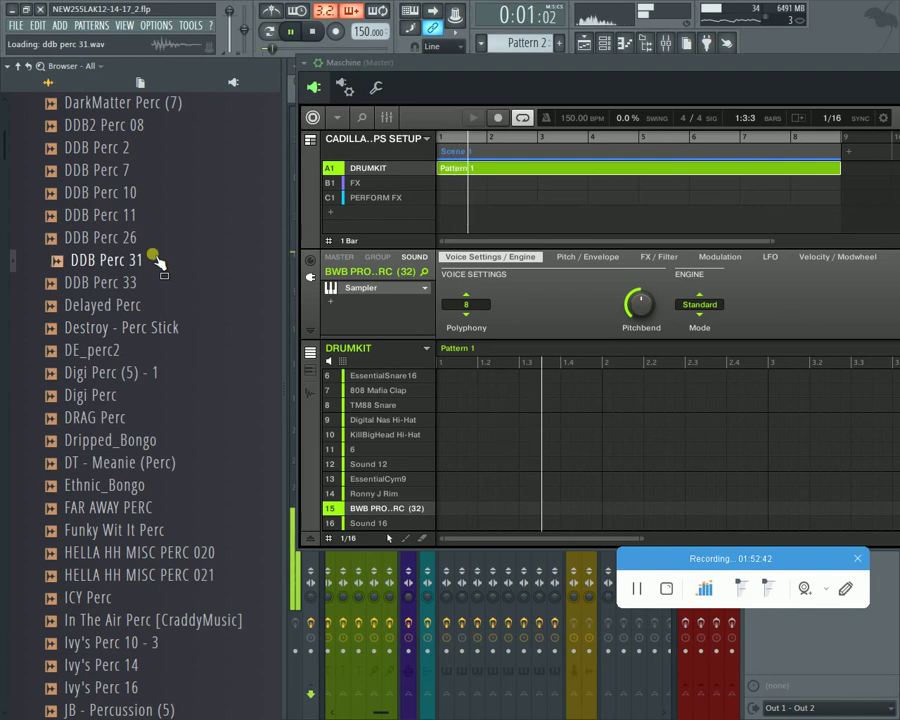
pyautogui.click(157, 237)
pyautogui.click(166, 214)
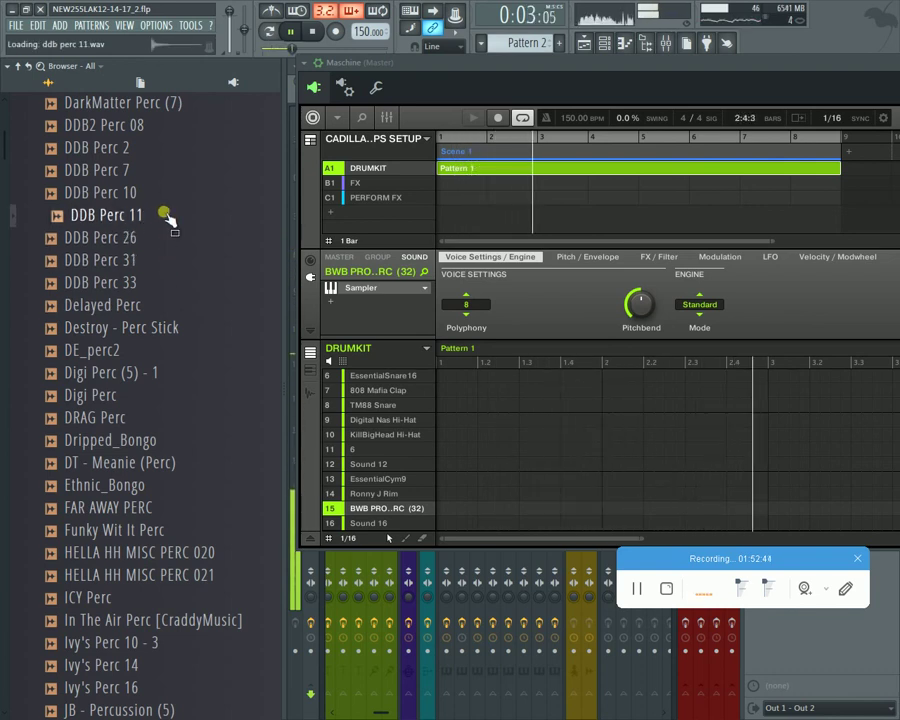
pyautogui.click(181, 395)
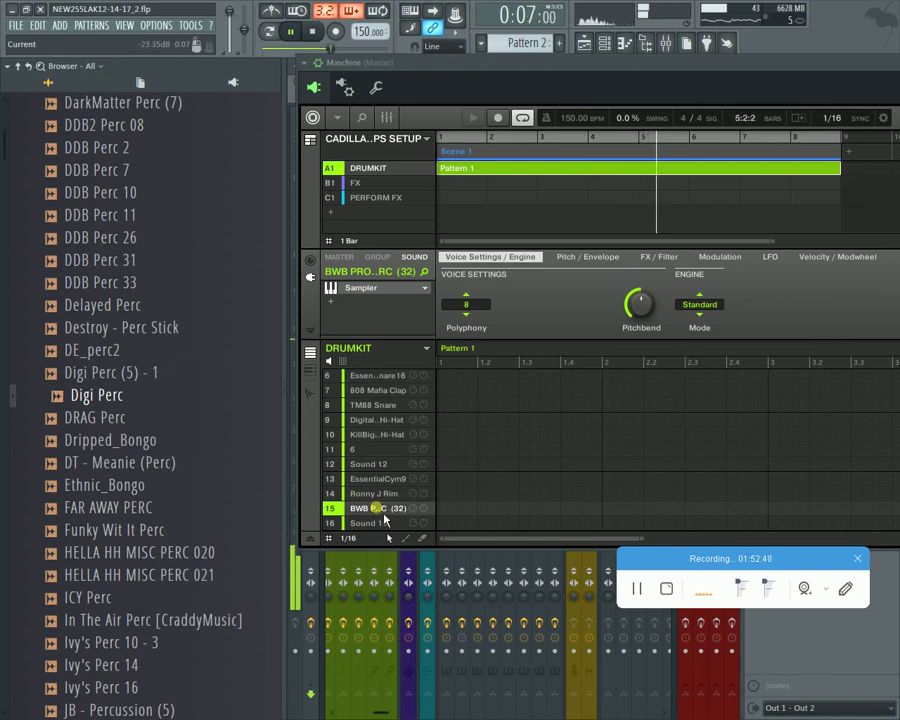
pyautogui.click(138, 361)
pyautogui.click(146, 372)
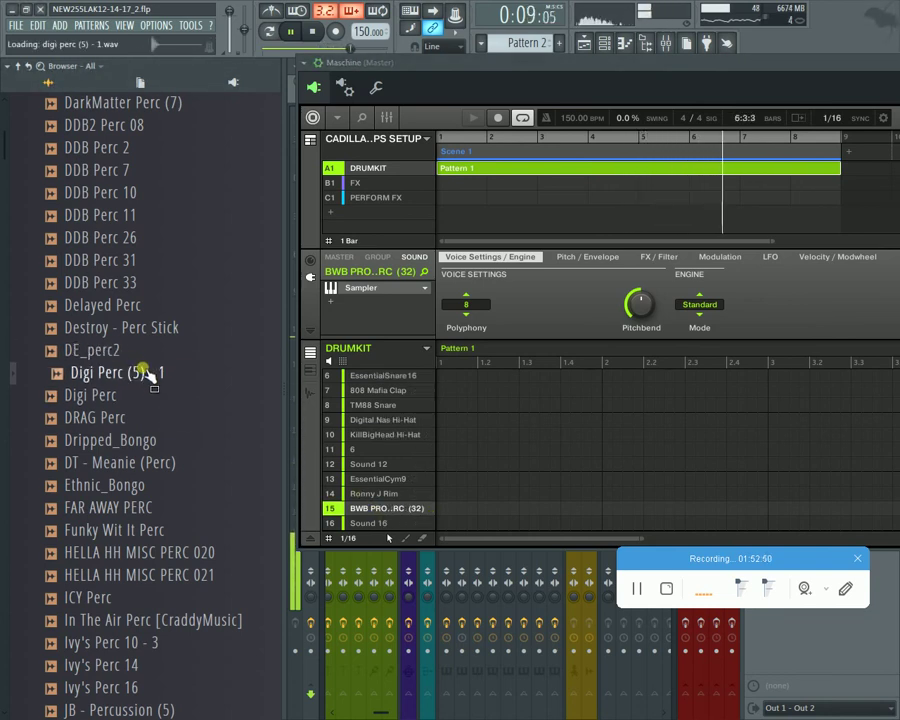
# Step: Audition Dripped_Bongo, FAR AWAY PERC and In The Air Perc [CraddyMusic] against the song
pyautogui.click(133, 439)
pyautogui.click(145, 505)
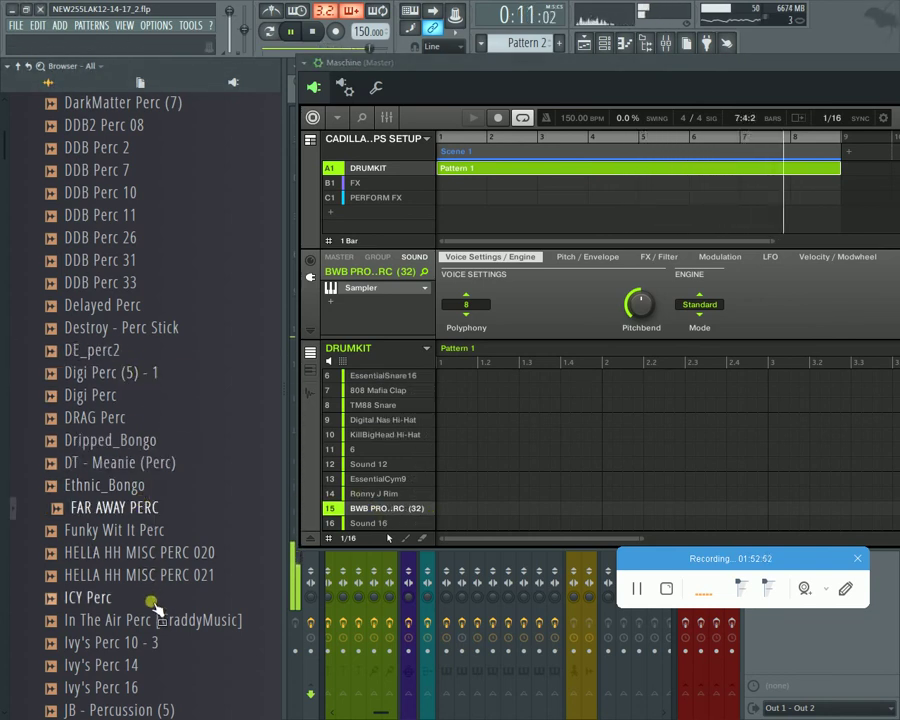
pyautogui.click(100, 621)
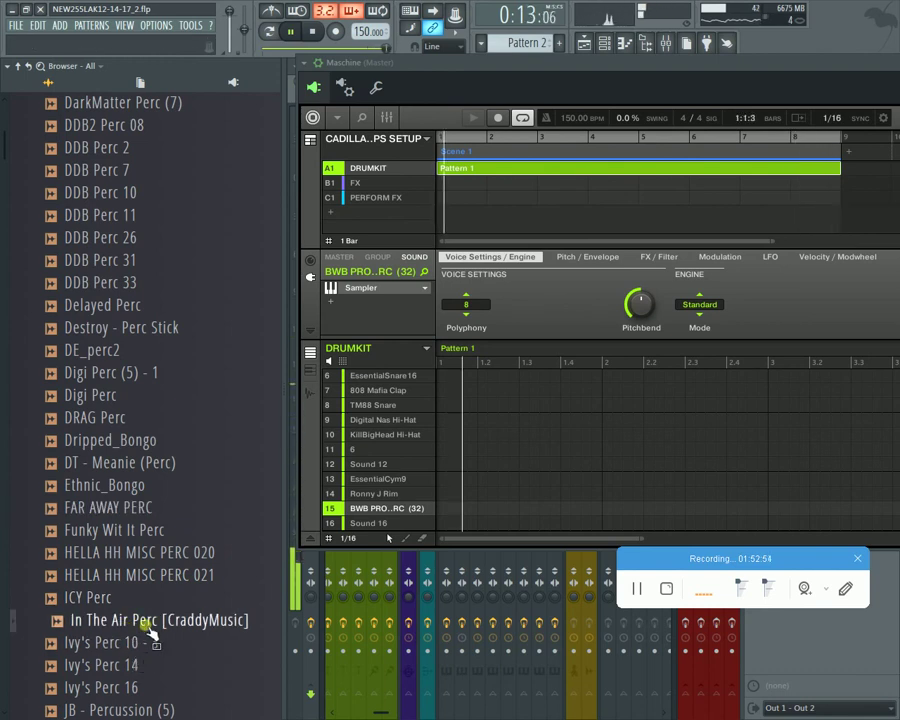
pyautogui.click(160, 620)
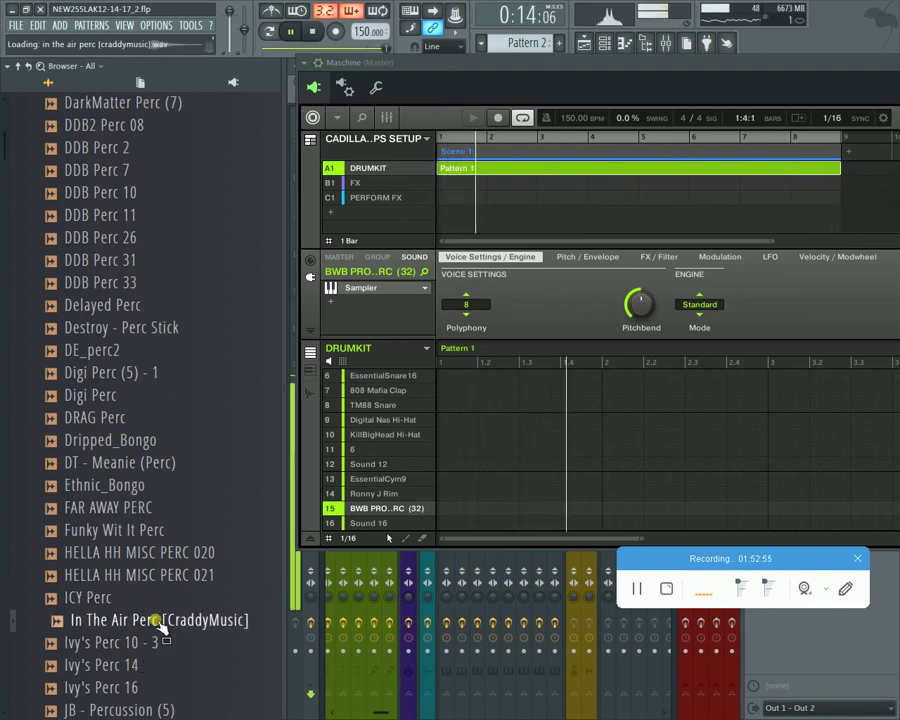
# Step: Restart the song and audition In The Air Perc [CraddyMusic] and Ivy's Perc 10 - 3, 14 and 16
pyautogui.click(313, 32)
pyautogui.click(294, 34)
pyautogui.click(188, 621)
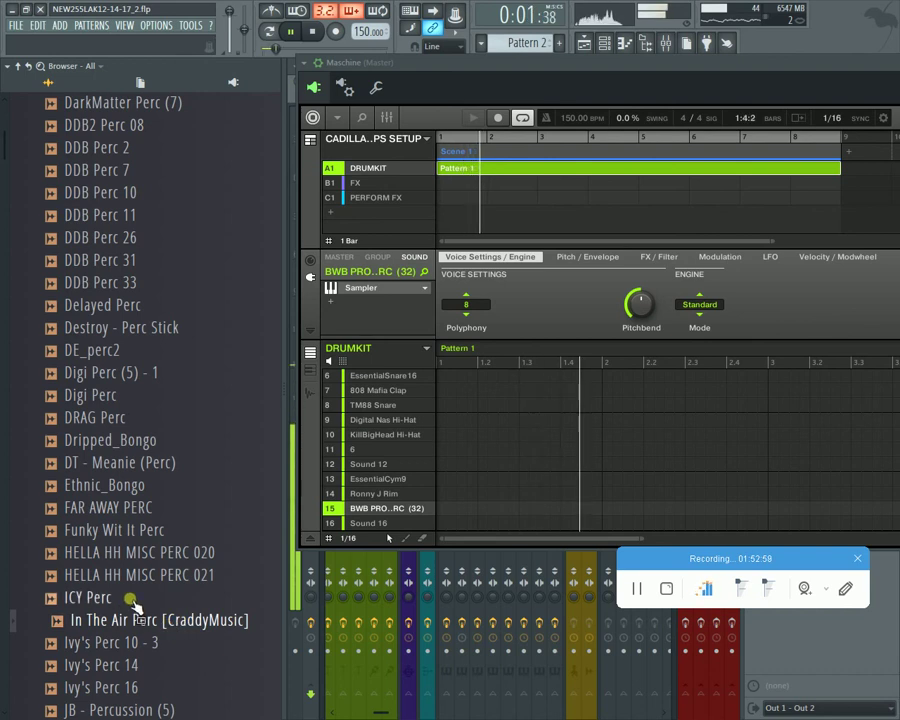
pyautogui.click(150, 642)
pyautogui.click(132, 665)
pyautogui.click(140, 688)
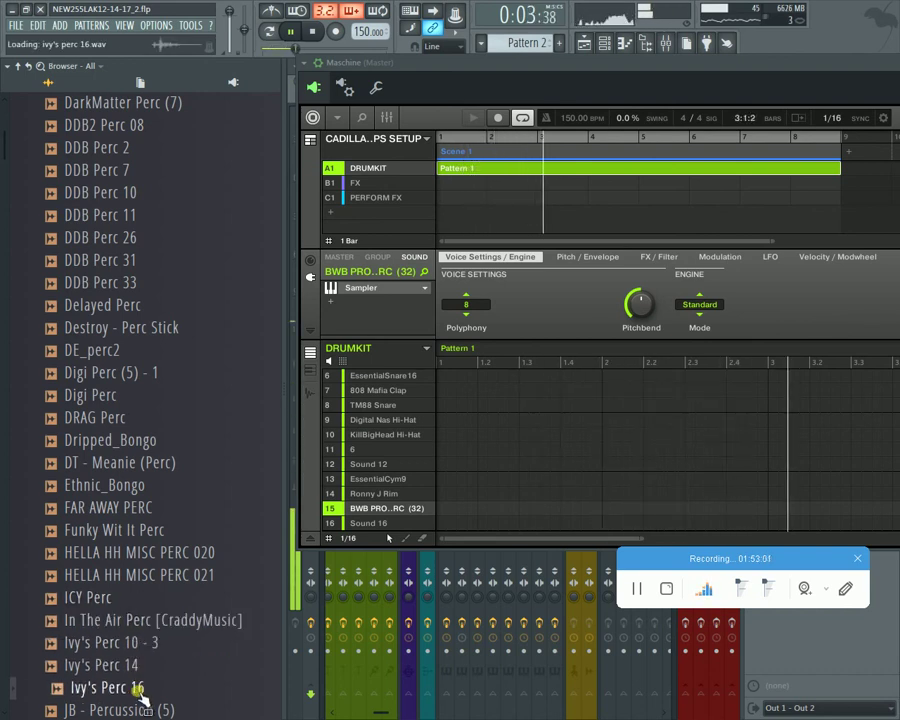
# Step: Return to the start of the PERC samples and audition Bop Perc, BK perc 6 - 1, BB - Perc (Metro Boomin) and ARY_percussion_28
pyautogui.scroll(6, 140, 210)
pyautogui.scroll(8, 160, 290)
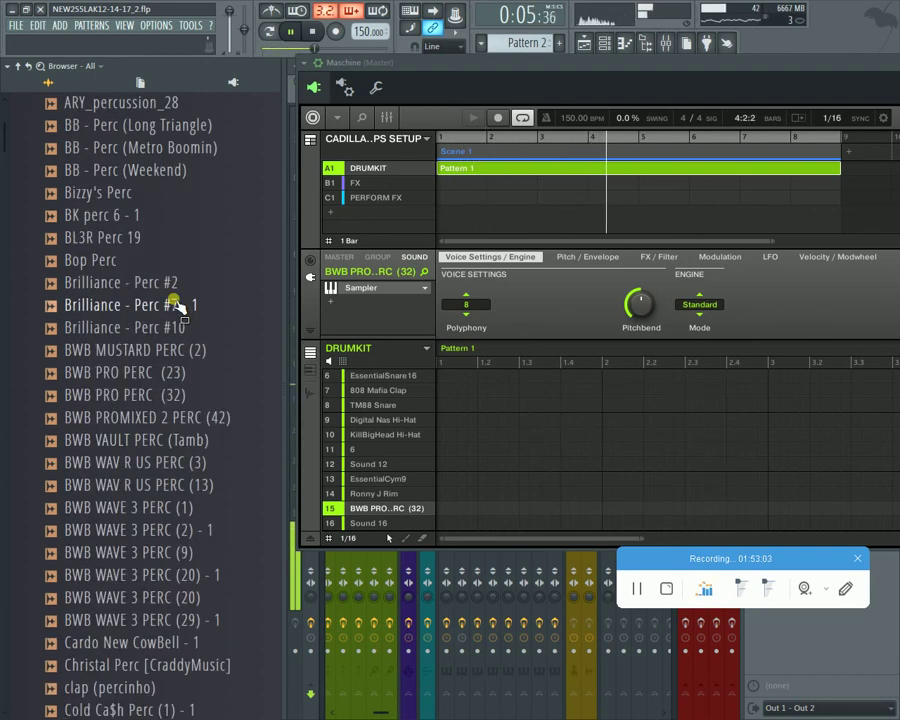
pyautogui.click(120, 528)
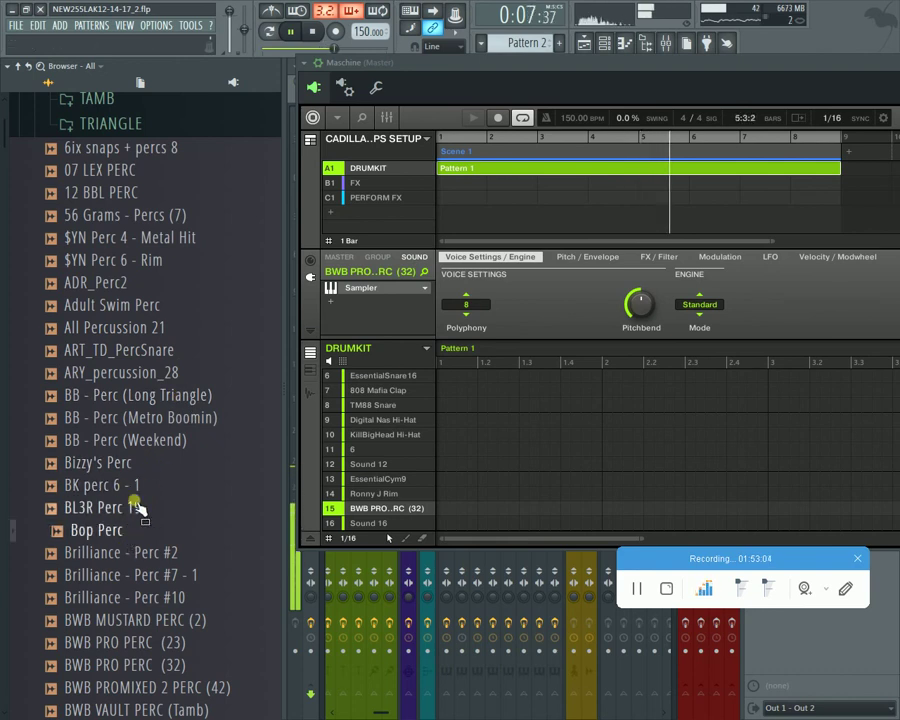
pyautogui.click(120, 485)
pyautogui.click(125, 417)
pyautogui.click(143, 374)
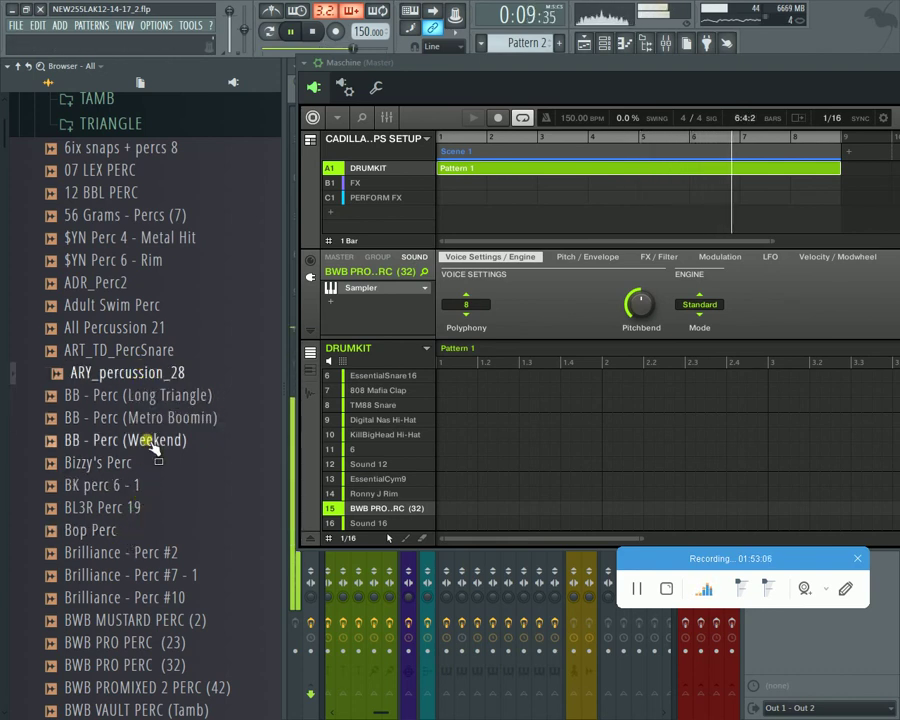
# Step: Audition Bizzy's Perc, BK perc 6 - 1, Bop Perc and the Brilliance percs #2, #7 - 1 and #10 against the song
pyautogui.click(133, 463)
pyautogui.click(136, 486)
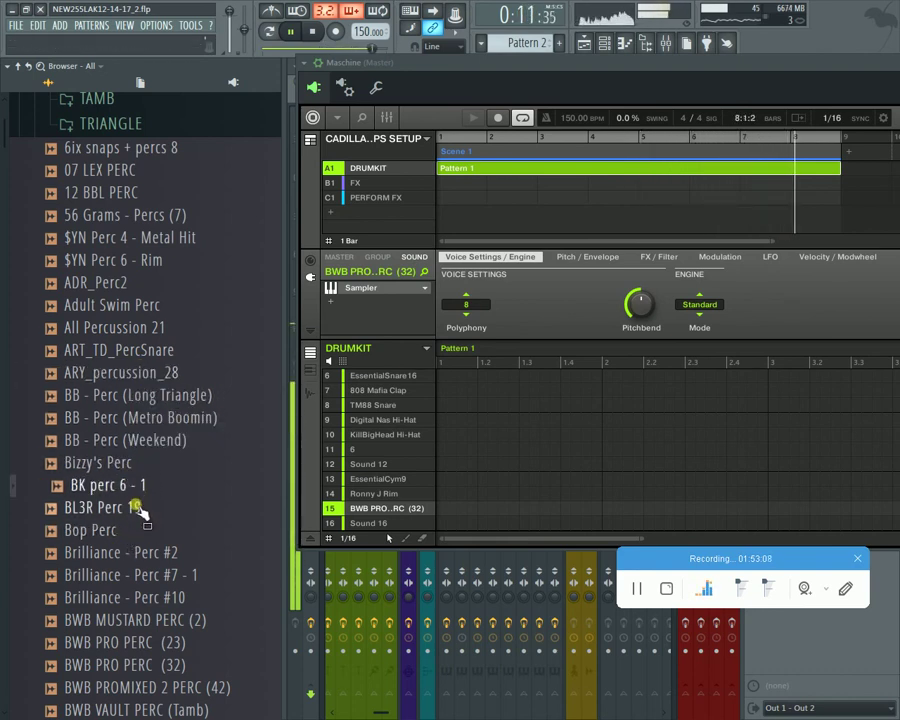
pyautogui.click(135, 530)
pyautogui.click(133, 552)
pyautogui.click(137, 575)
pyautogui.click(138, 597)
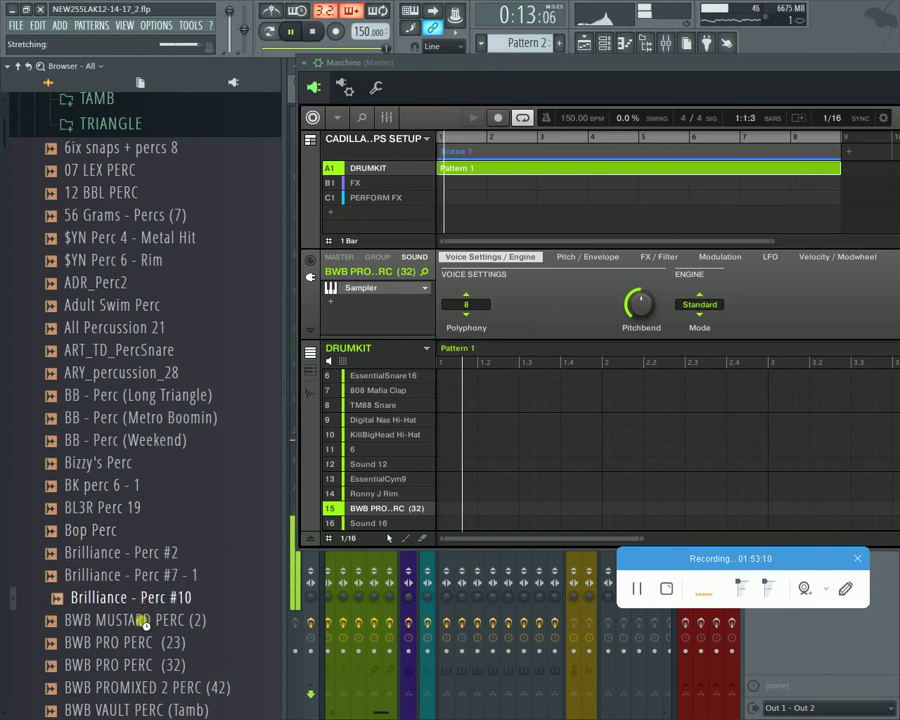
# Step: Audition BWB MUSTARD PERC (2), BWB PRO PERC (23) and (32), and BWB VAULT PERC (Tamb) against the song
pyautogui.click(142, 620)
pyautogui.click(146, 642)
pyautogui.click(150, 664)
pyautogui.click(152, 708)
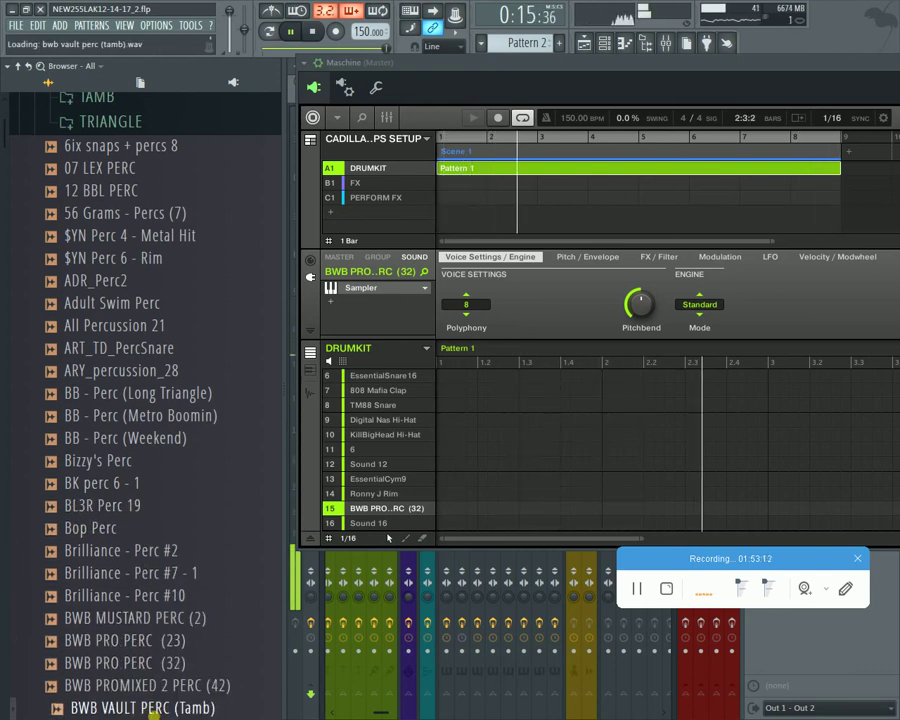
# Step: Audition BWB WAV R US PERC (13) and BWB WAVE 3 PERC (1), (2) - 1 and (9)
pyautogui.scroll(-6, 210, 500)
pyautogui.click(205, 350)
pyautogui.click(205, 370)
pyautogui.click(201, 392)
pyautogui.click(198, 414)
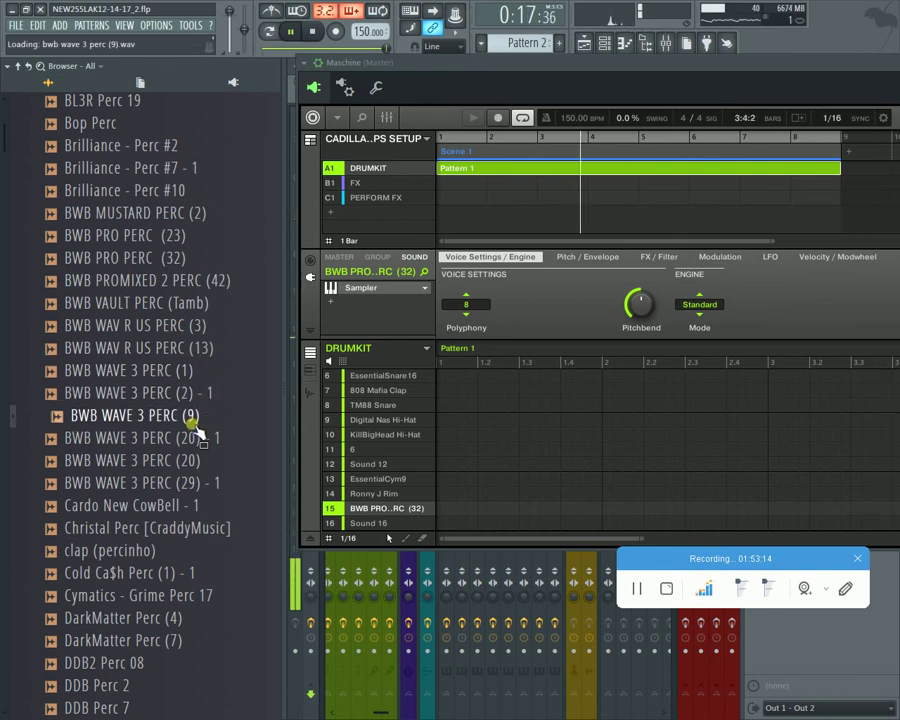
# Step: Audition the samples from BWB WAVE 3 PERC (20) - 1 to Cymatics - Grime Perc 17, skipping Christal Perc [CraddyMusic]
pyautogui.click(195, 437)
pyautogui.click(192, 460)
pyautogui.click(190, 482)
pyautogui.click(184, 505)
pyautogui.click(170, 550)
pyautogui.click(165, 576)
pyautogui.click(168, 596)
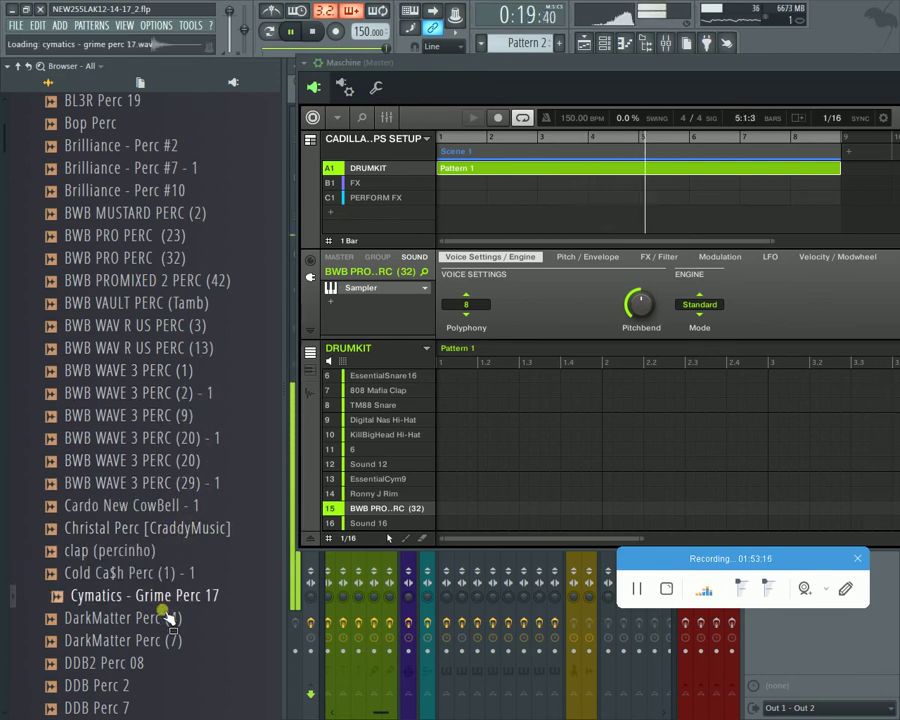
# Step: Audition DarkMatter Perc (7) and (4), restart the song and load DarkMatter Perc (4) into Sound 16 of the DRUMKIT group
pyautogui.click(170, 641)
pyautogui.click(170, 619)
pyautogui.scroll(-4, 165, 618)
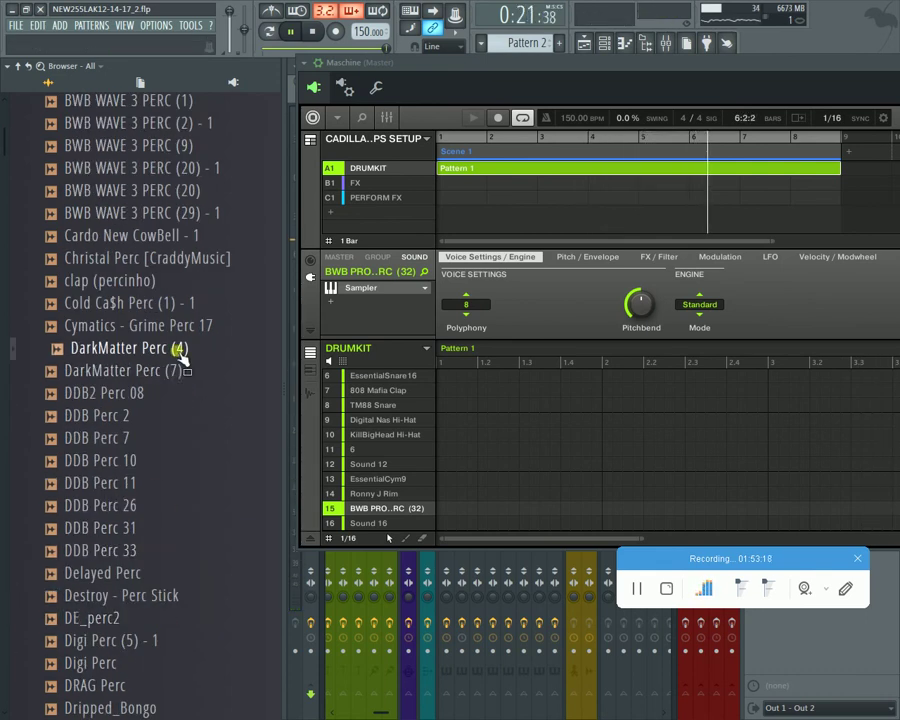
pyautogui.click(309, 33)
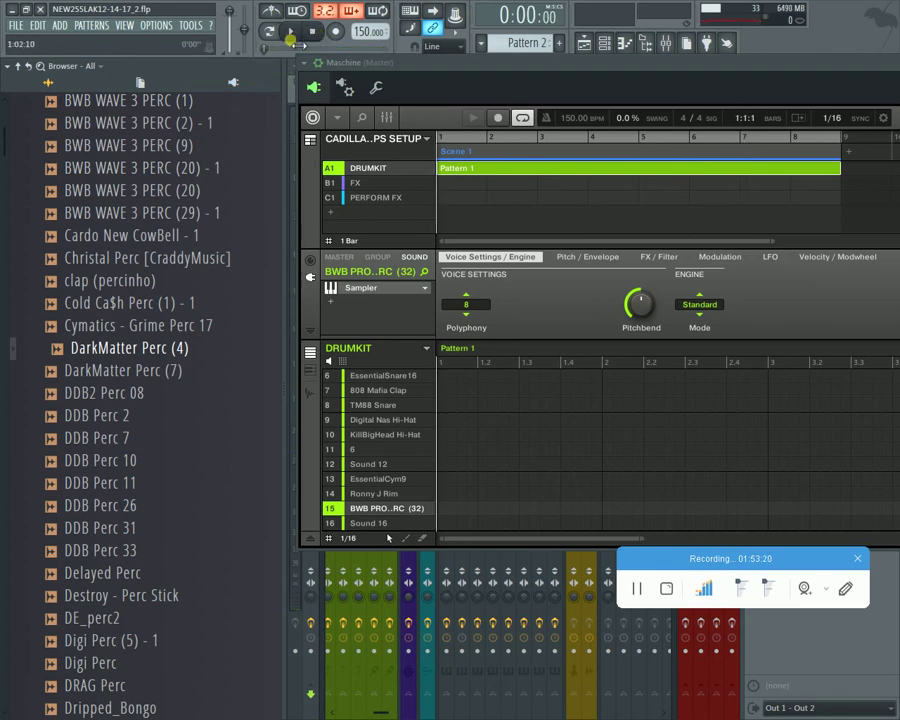
pyautogui.click(290, 33)
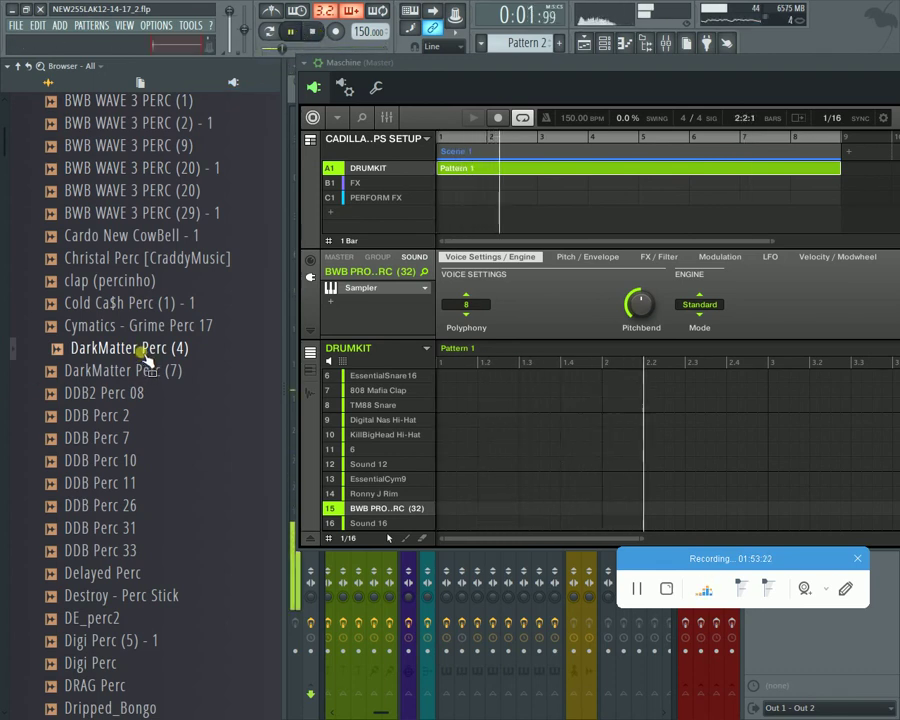
pyautogui.moveTo(145, 357); pyautogui.dragTo(398, 522)
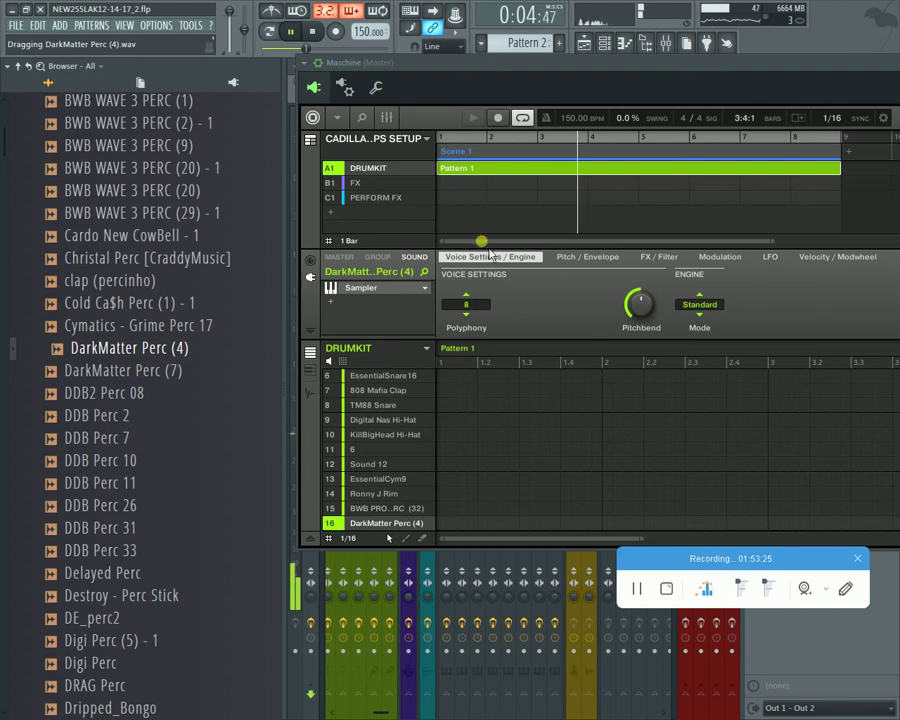
# Step: Select the empty Sound 12 and audition Basic 808 Open Hat from the HI HATS - OPEN samples
pyautogui.click(399, 468)
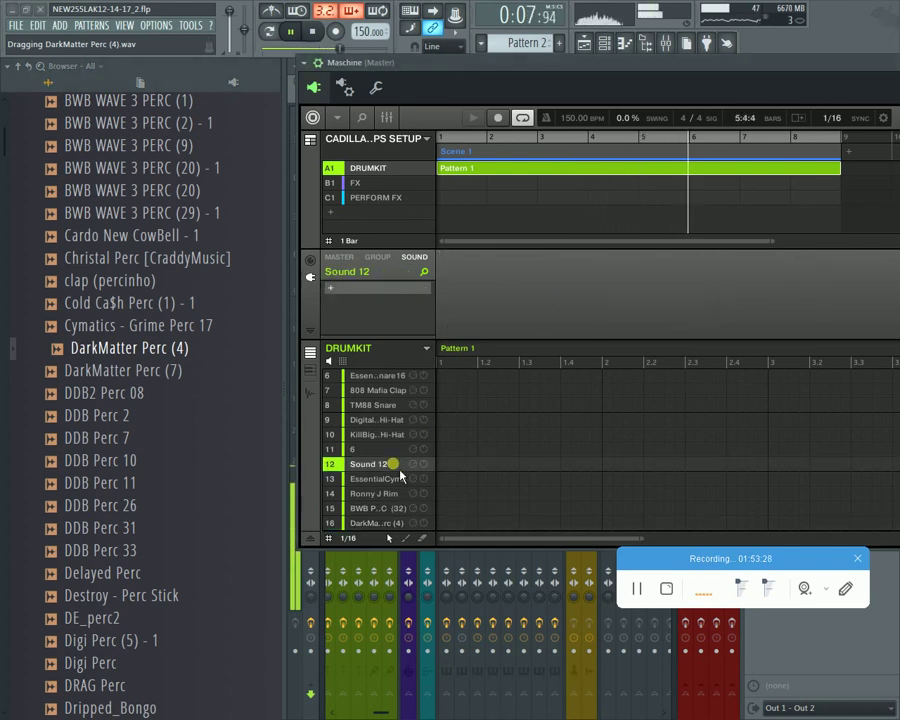
pyautogui.click(116, 325)
pyautogui.scroll(8, 120, 260)
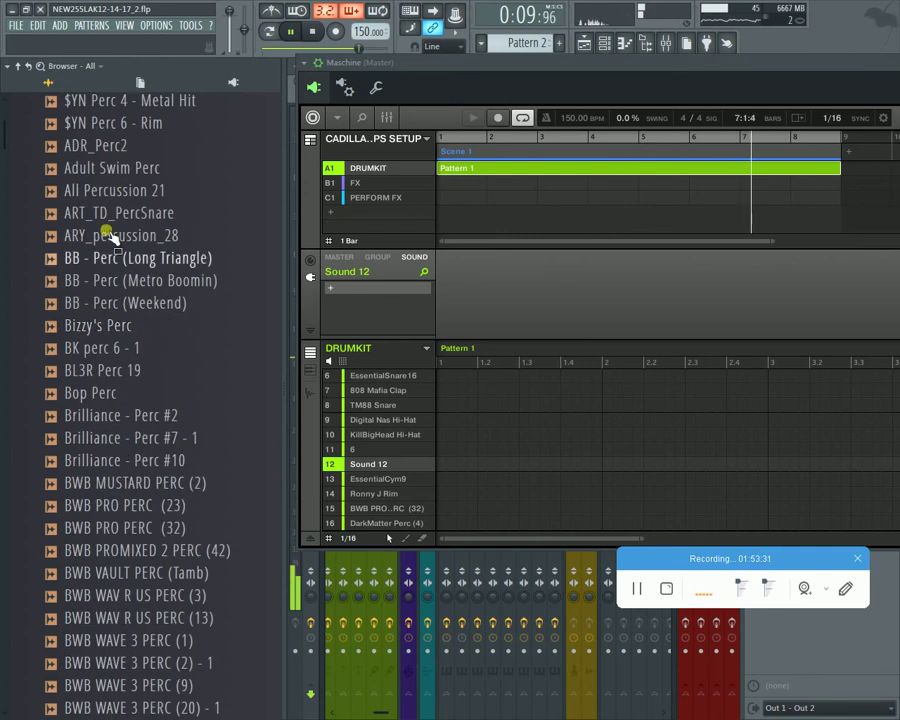
pyautogui.scroll(10, 112, 225)
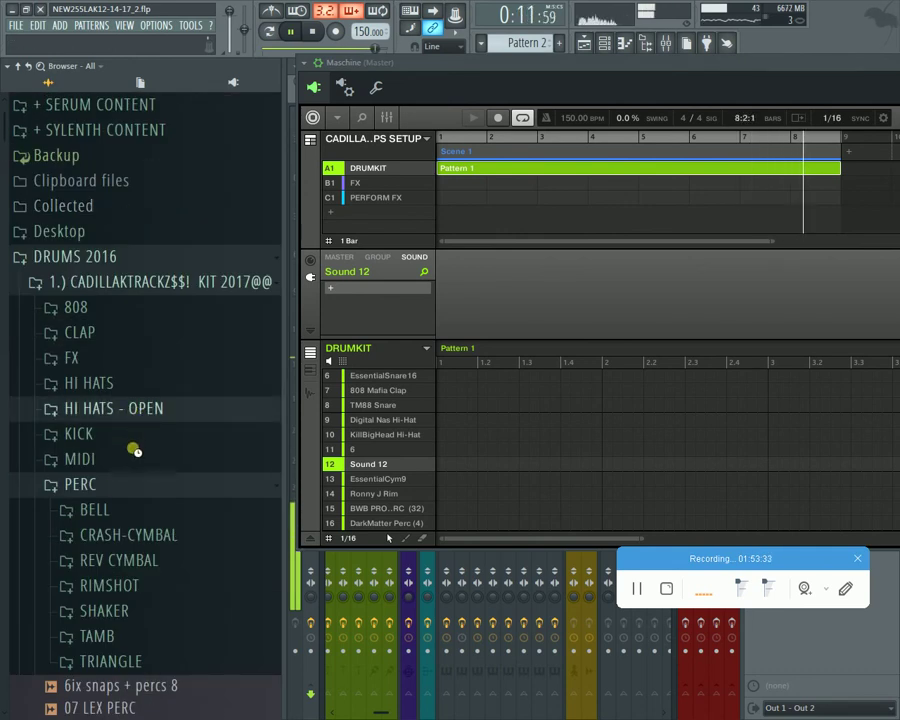
pyautogui.click(167, 360)
pyautogui.click(181, 325)
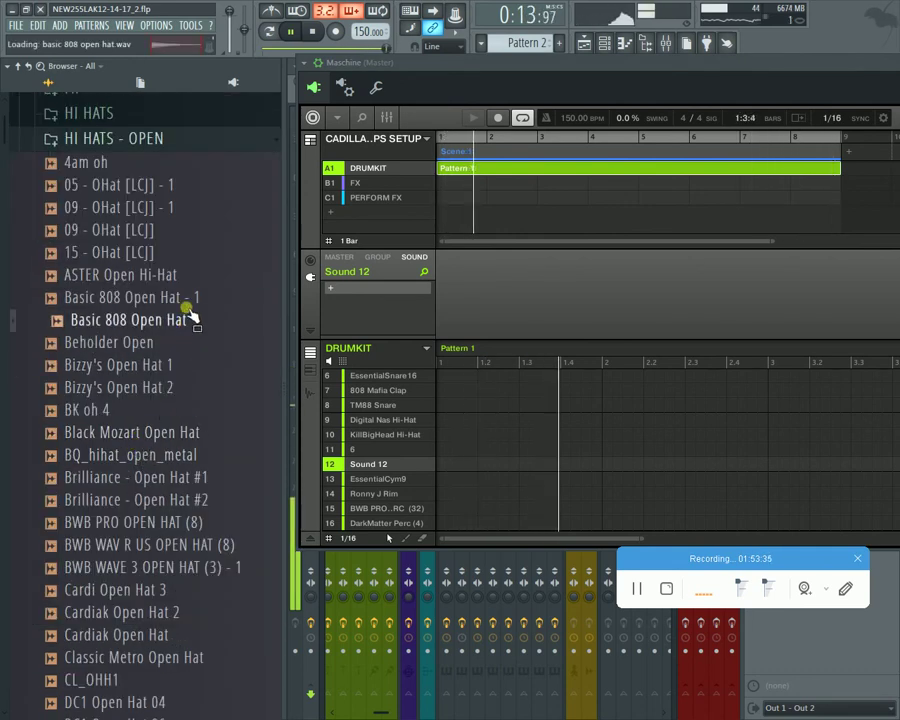
# Step: Restart the song and compare Digital Nas Hi-Hat with the LCJ open hats 09, 15, 09 - 1 and 05 - 1
pyautogui.click(314, 33)
pyautogui.click(289, 35)
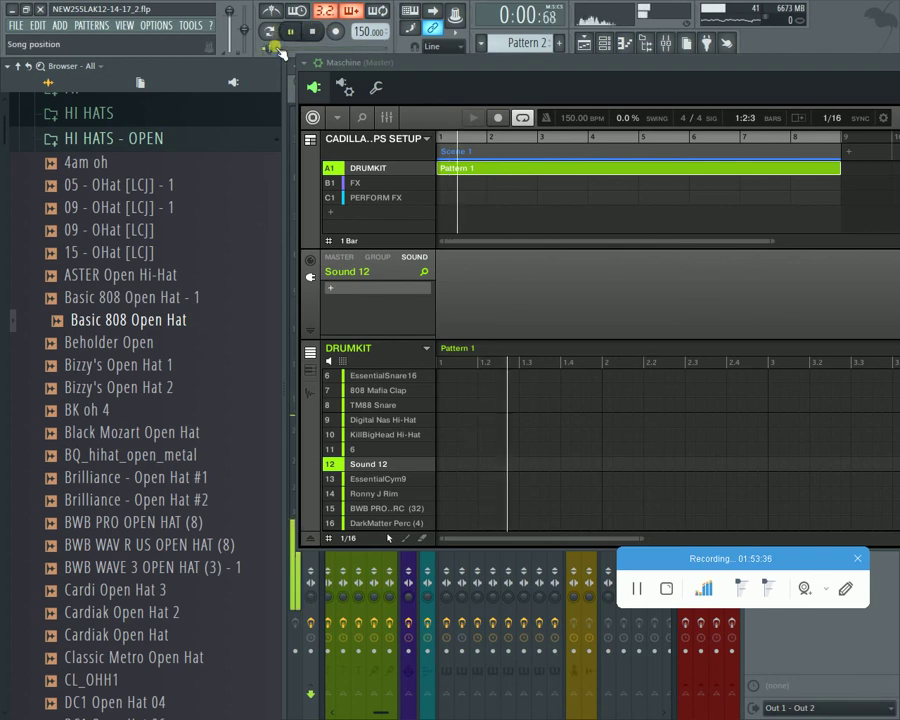
pyautogui.click(234, 238)
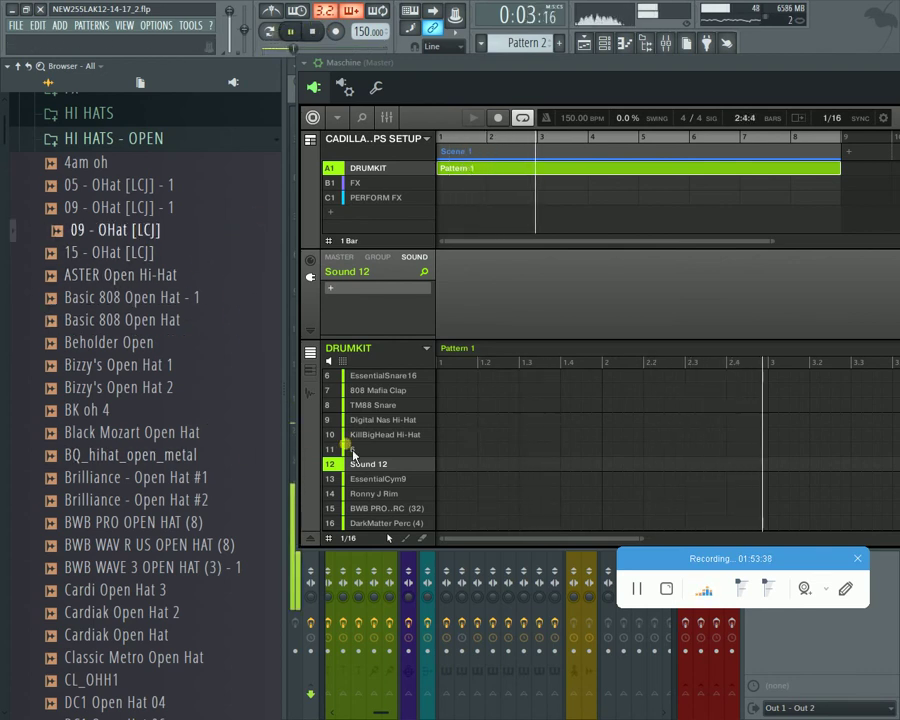
pyautogui.click(355, 421)
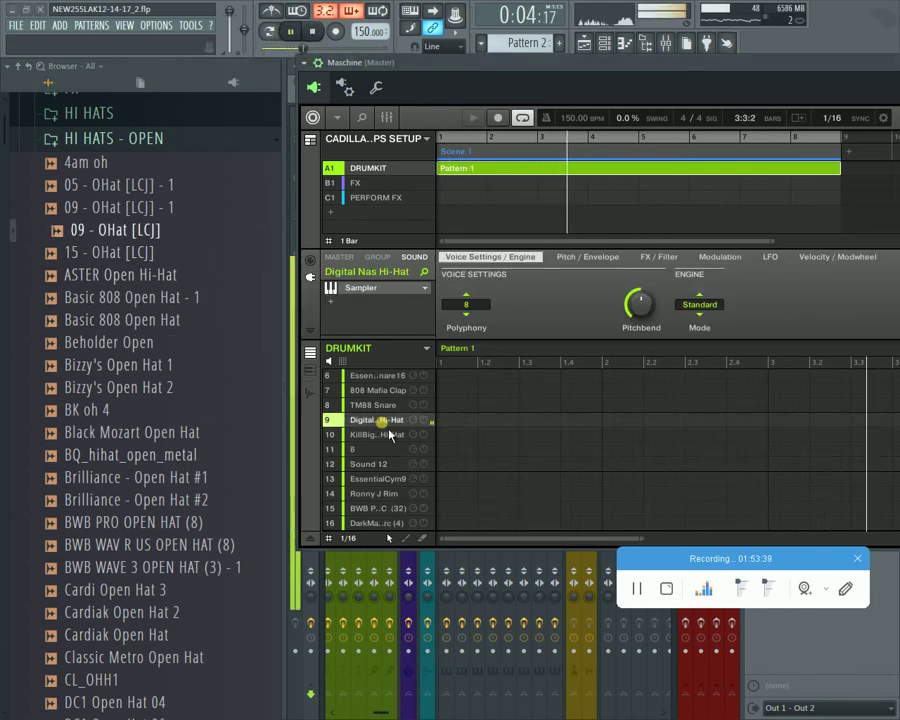
pyautogui.click(184, 252)
pyautogui.click(202, 208)
pyautogui.click(208, 187)
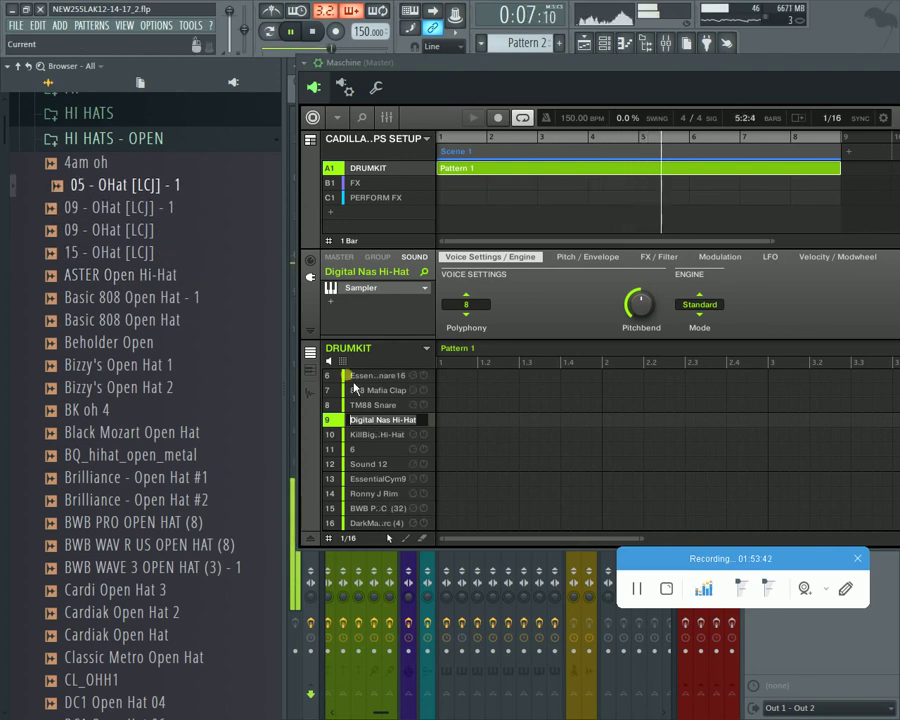
# Step: Audition Bizzy's Open Hat 2, Brilliance - Open Hat #1 and #2, and Cardi Open Hat 3 against the song
pyautogui.moveTo(395, 448)
pyautogui.mouseDown()
pyautogui.moveTo(382, 426)
pyautogui.moveTo(201, 394)
pyautogui.moveTo(376, 426)
pyautogui.mouseUp()
pyautogui.click(177, 389)
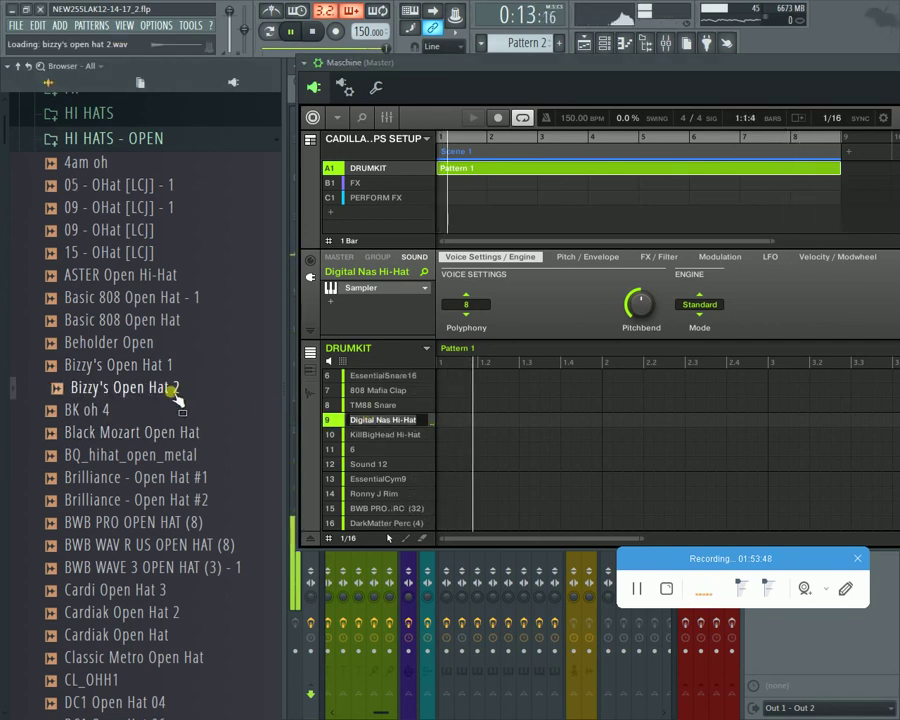
pyautogui.click(185, 478)
pyautogui.click(188, 500)
pyautogui.click(170, 592)
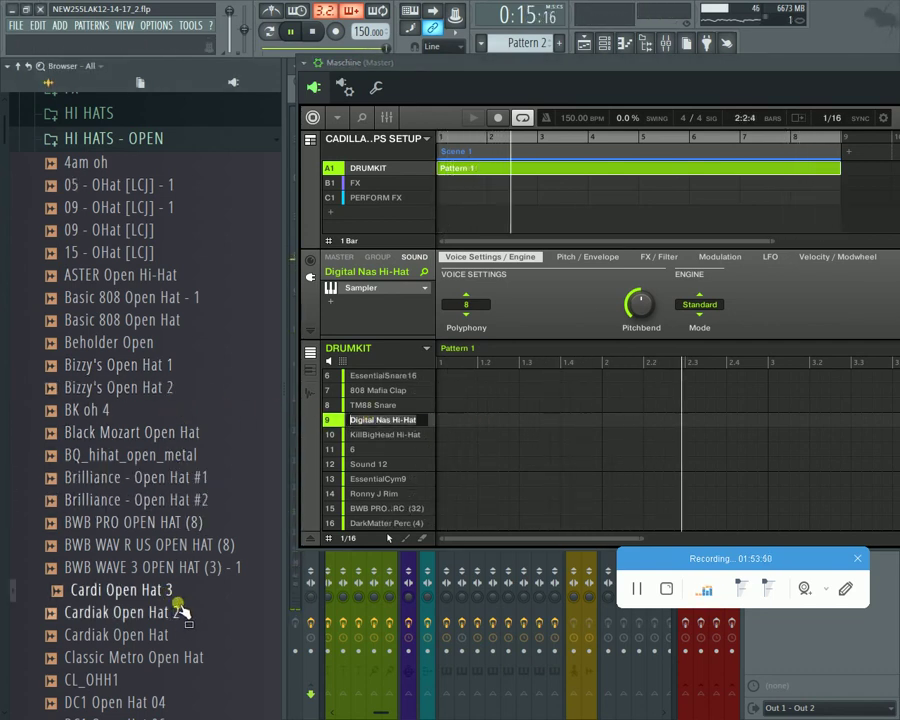
# Step: Audition Cardiak Open Hat 2 and load it into Sound 12 of the DRUMKIT group
pyautogui.click(155, 612)
pyautogui.scroll(-4, 165, 605)
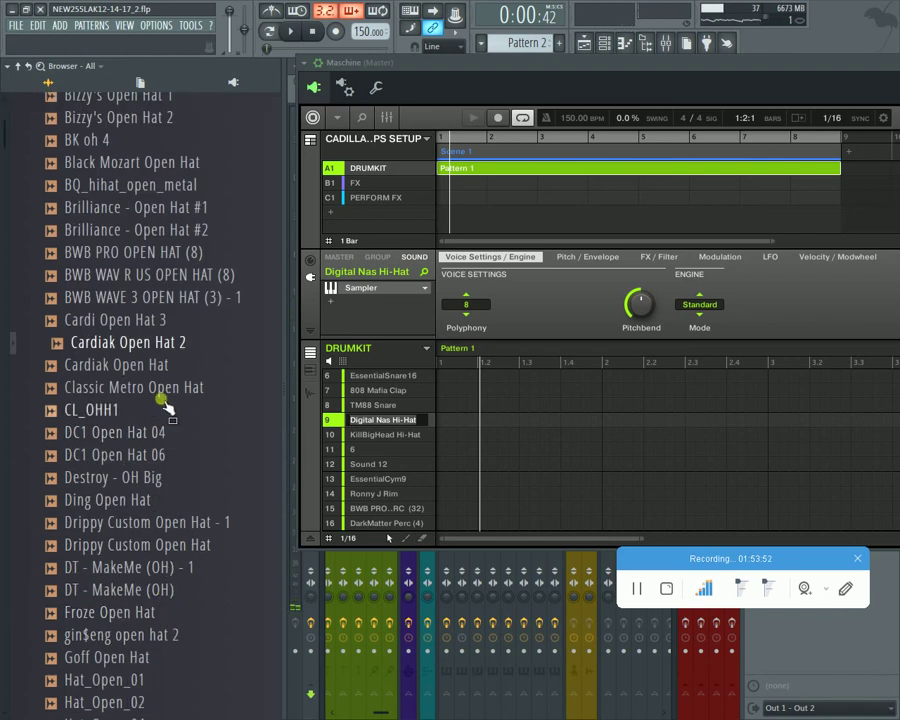
pyautogui.moveTo(170, 352); pyautogui.dragTo(405, 464)
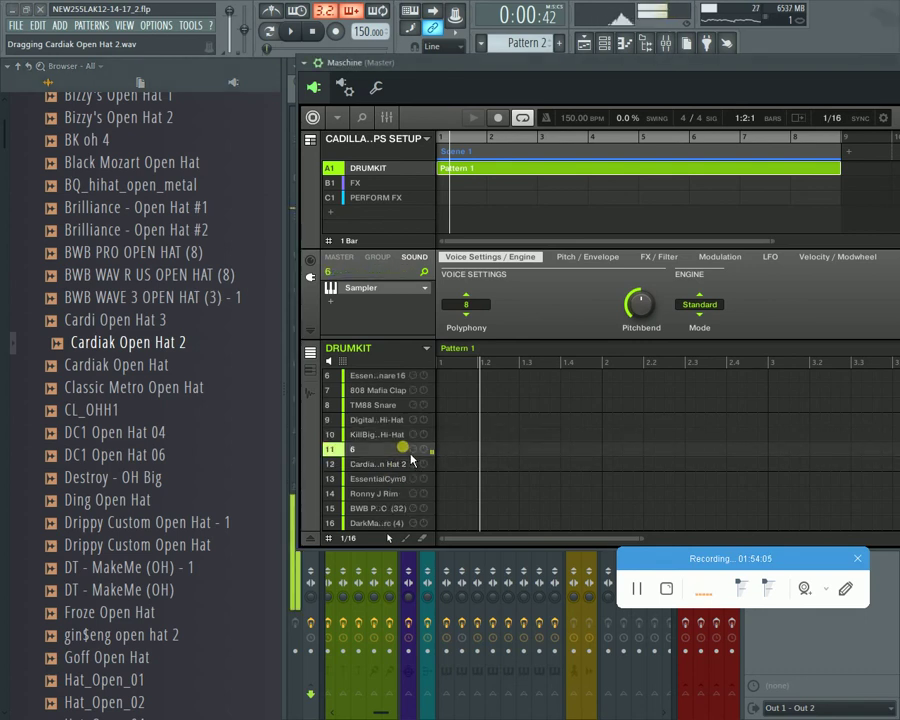
# Step: Play the Digital Nas Hi-Hat, Cardiak Open Hat 2 and EssentialSnare16 sounds in the kit to check them
pyautogui.click(392, 422)
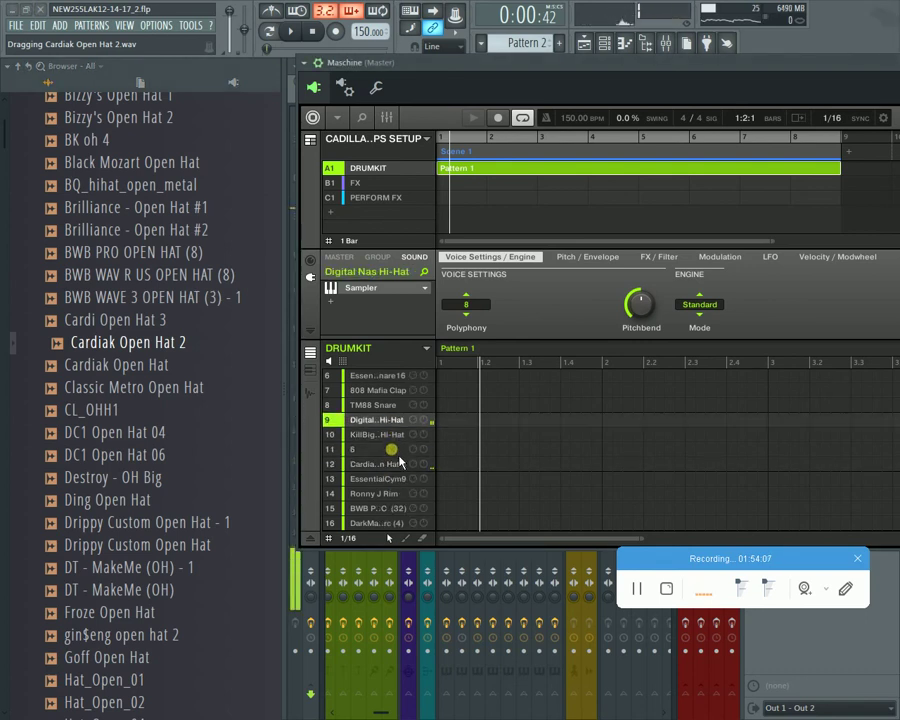
pyautogui.click(388, 464)
pyautogui.scroll(1, 418, 499)
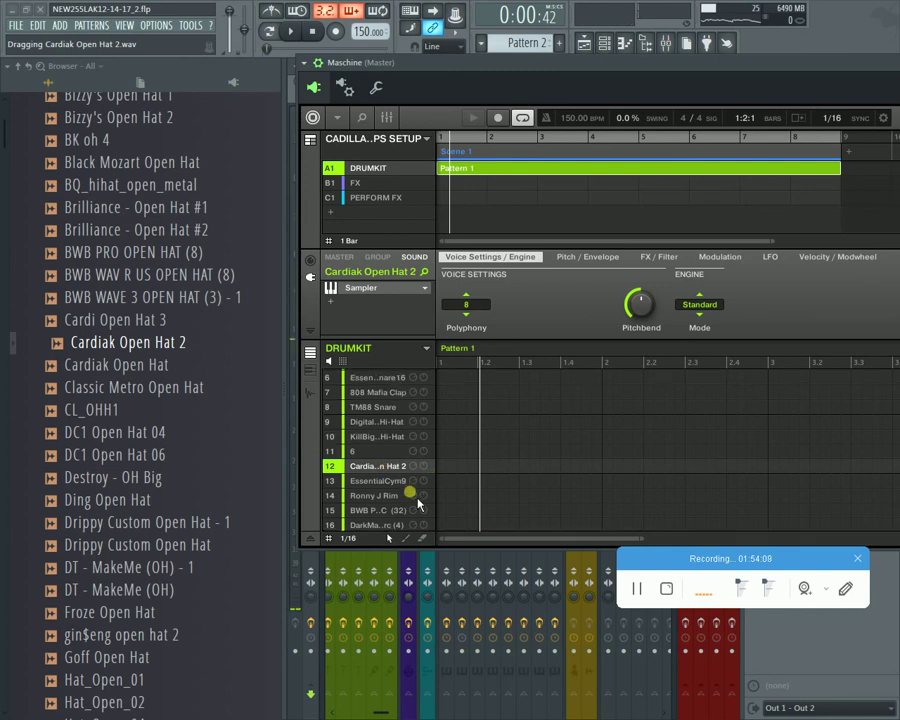
pyautogui.click(383, 377)
pyautogui.scroll(5, 398, 410)
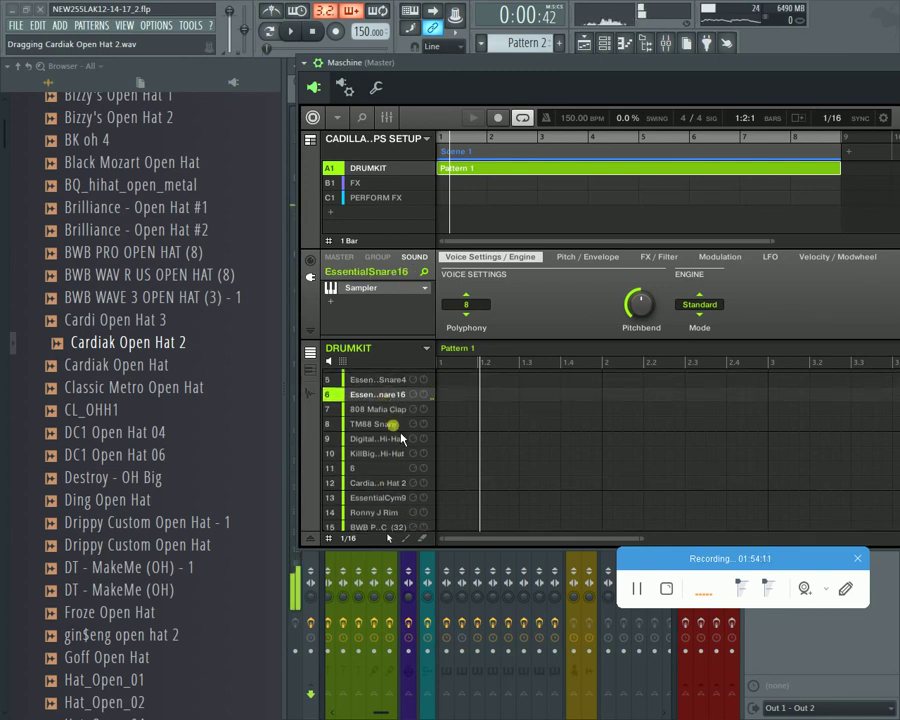
# Step: Select all DRUMKIT sounds from Rack Kick to DarkMatter Perc (4) and set their polyphony to 1
pyautogui.click(370, 372)
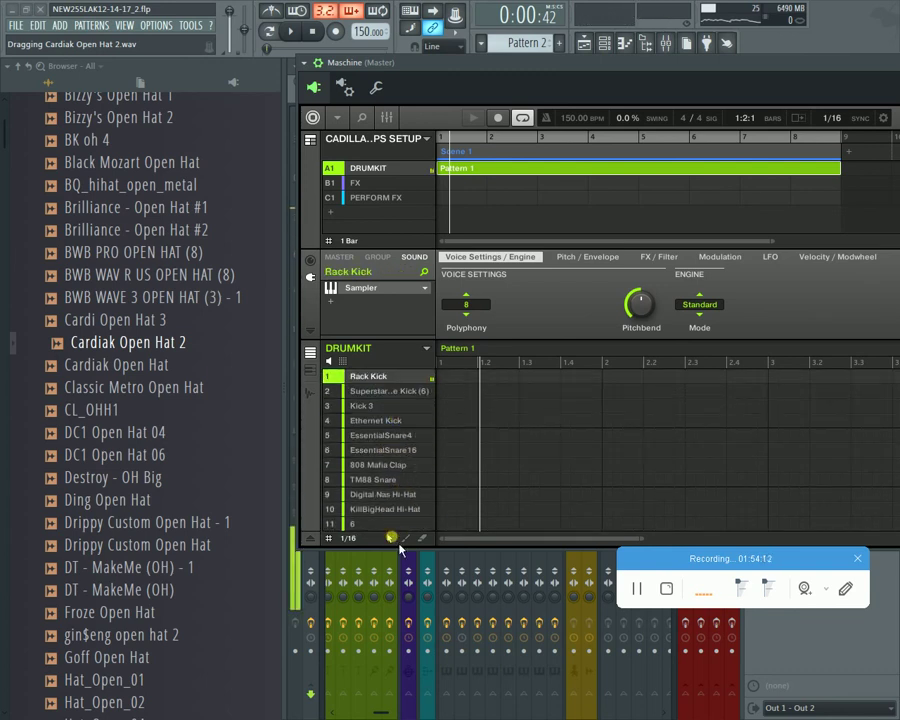
pyautogui.scroll(-2, 380, 525)
pyautogui.scroll(-3, 378, 529)
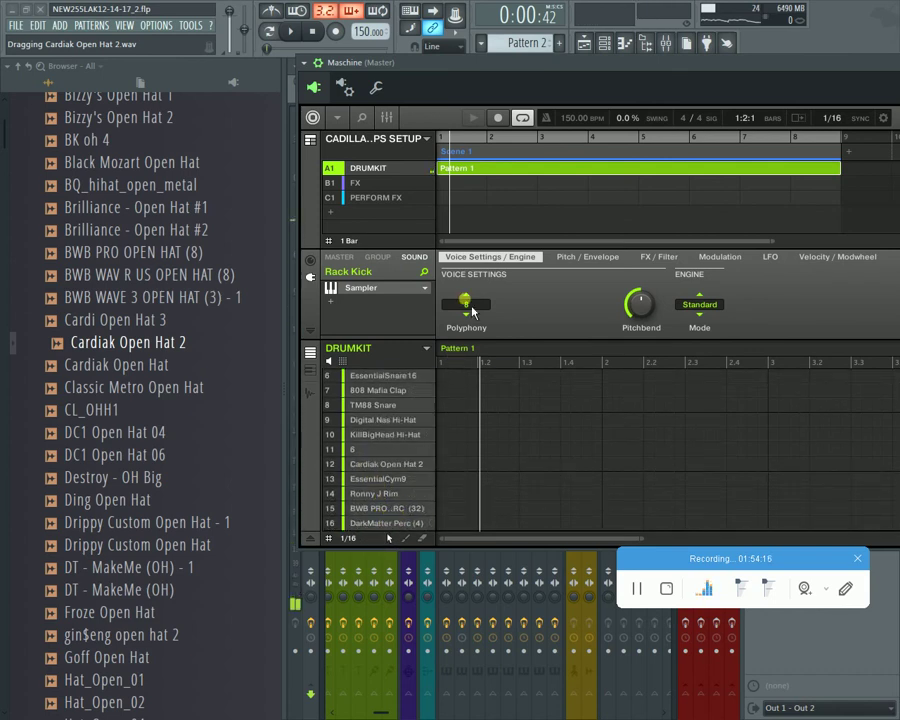
pyautogui.click(481, 327)
pyautogui.click(464, 339)
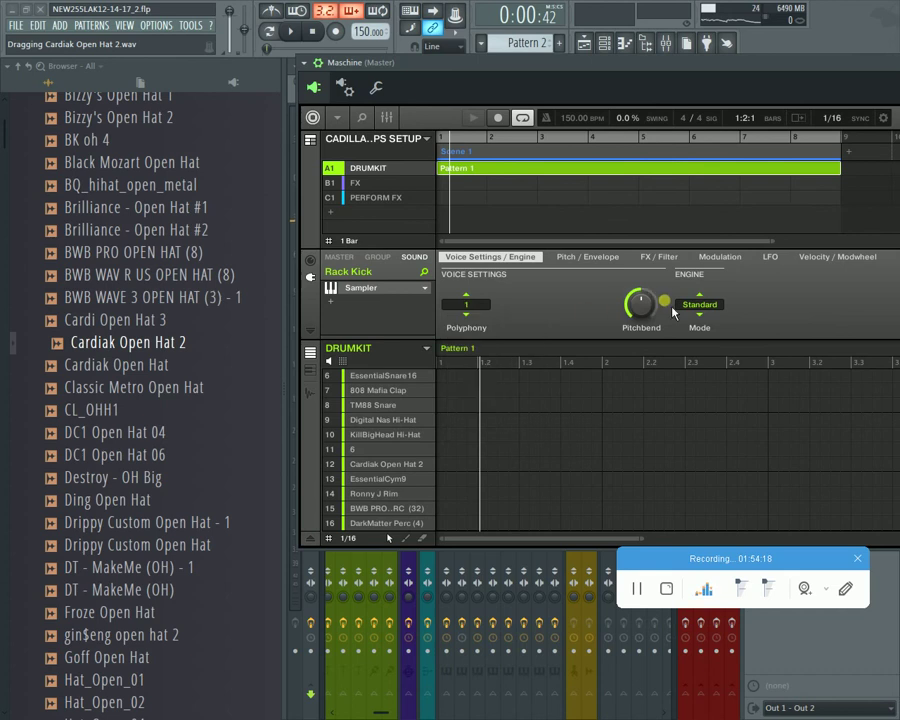
# Step: Set the amplitude envelope type of the selected drum sounds to ADSR
pyautogui.click(701, 306)
pyautogui.click(590, 257)
pyautogui.click(590, 257)
pyautogui.click(641, 304)
pyautogui.click(646, 353)
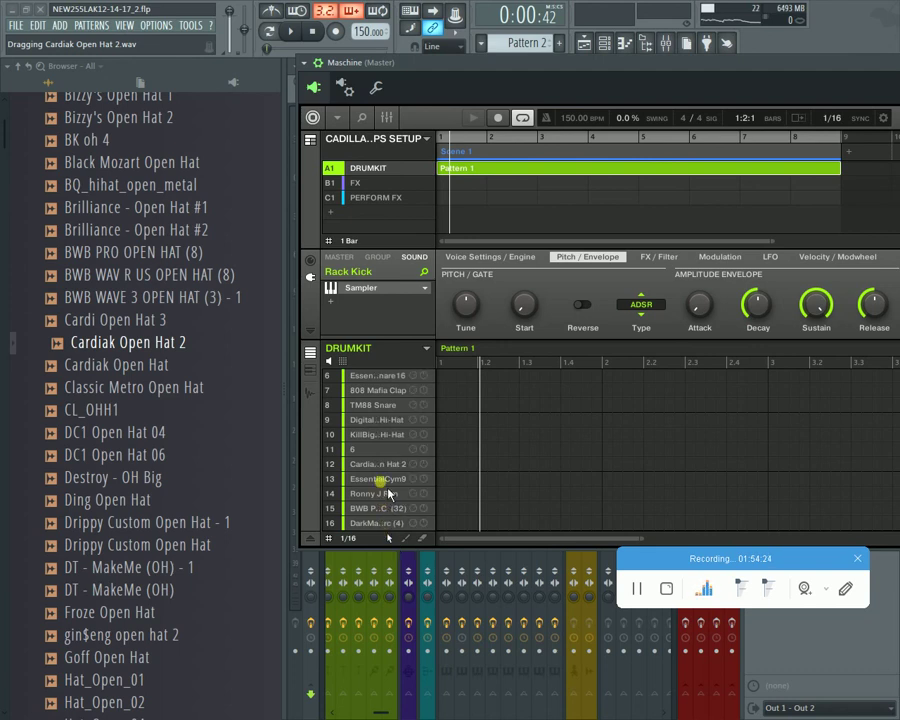
# Step: Set the polyphony of Cardiak Open Hat 2 to Legato and turn its amplitude envelope release down to minimum
pyautogui.moveTo(390, 492); pyautogui.dragTo(398, 465)
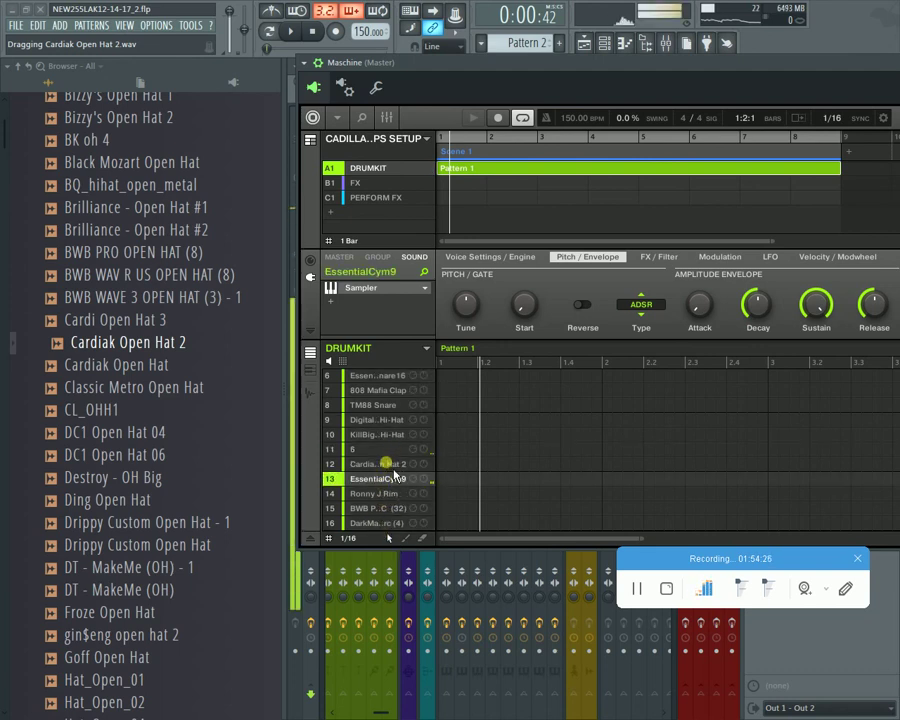
pyautogui.click(476, 260)
pyautogui.click(464, 316)
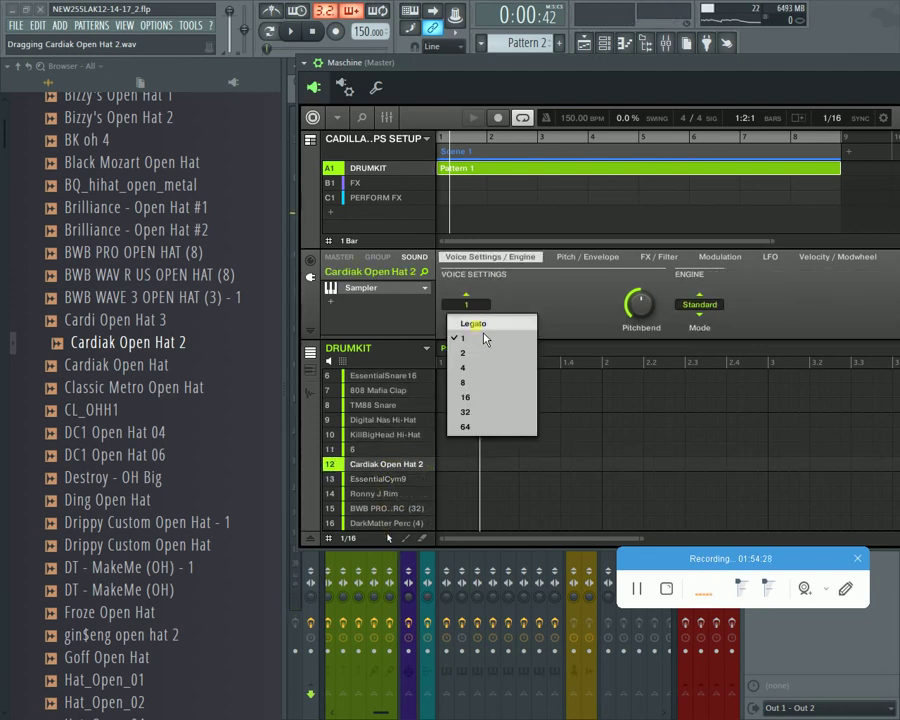
pyautogui.click(480, 336)
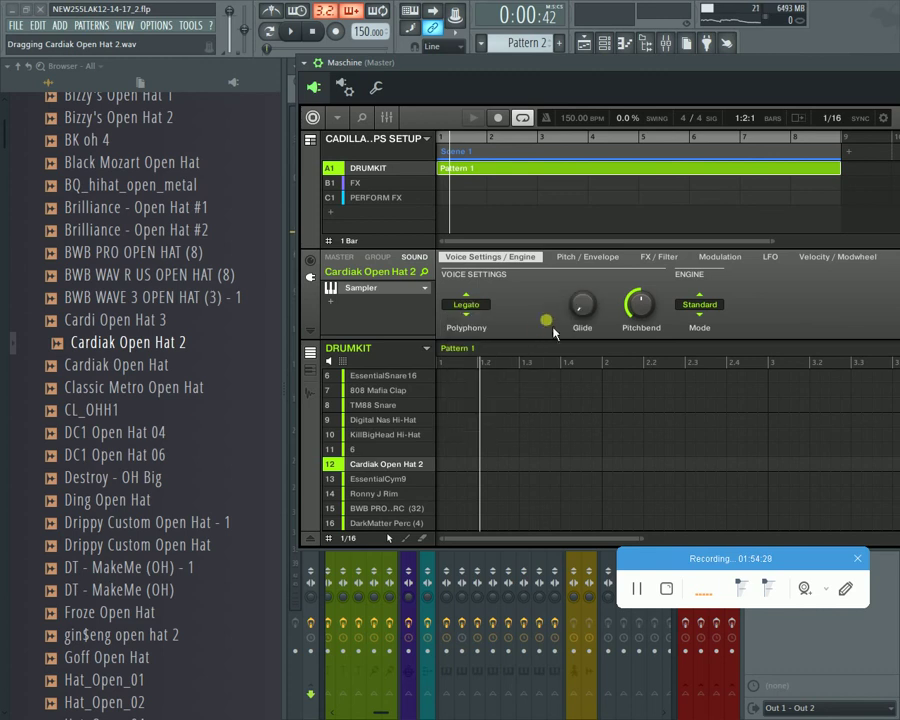
pyautogui.click(590, 258)
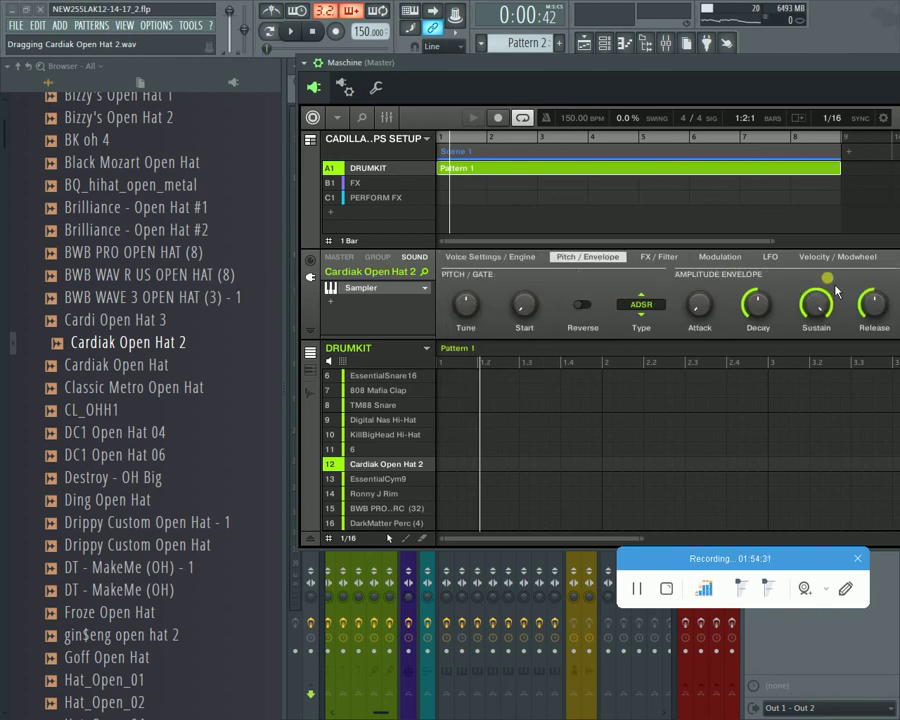
# Step: Select sounds 13 to 16, EssentialCym9 to DarkMatter Perc (4), and change their colour to orange
pyautogui.click(385, 479)
pyautogui.press('Up')
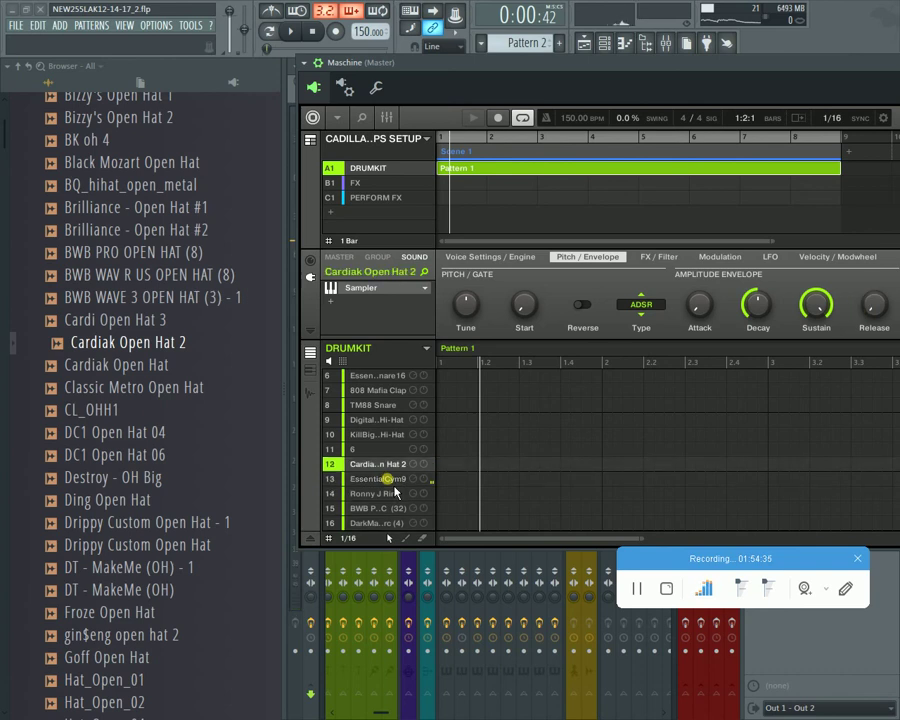
pyautogui.press('Down')
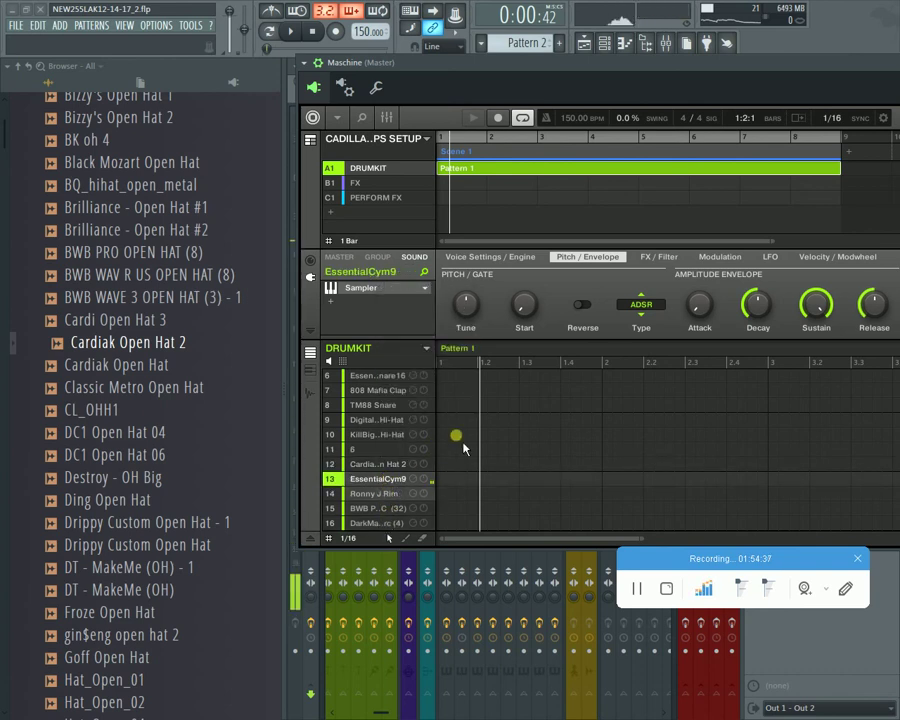
pyautogui.rightClick(397, 494)
pyautogui.click(389, 530)
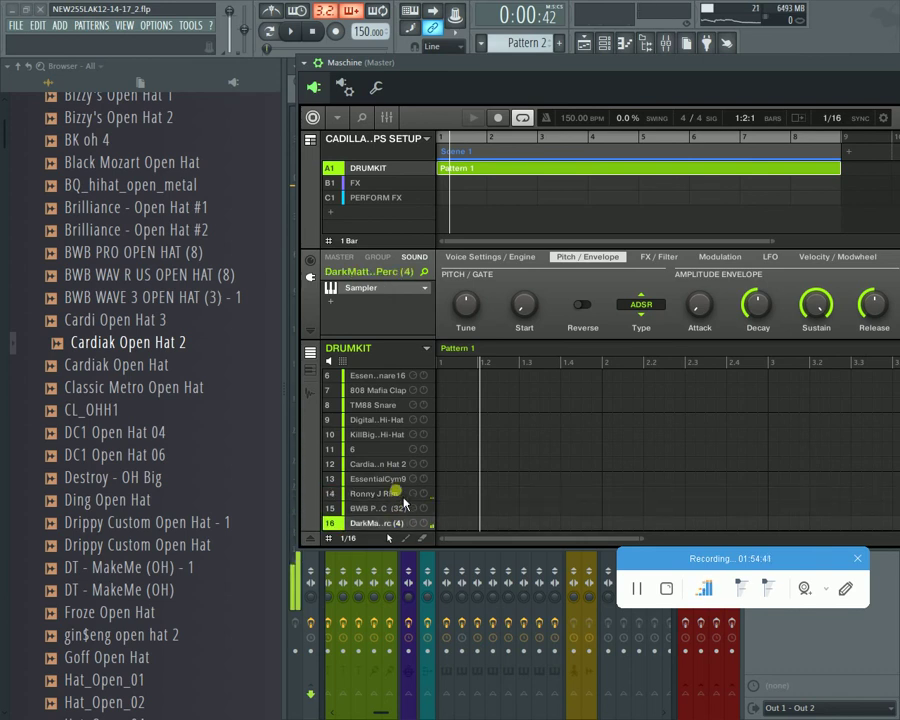
pyautogui.click(395, 480)
pyautogui.rightClick(400, 508)
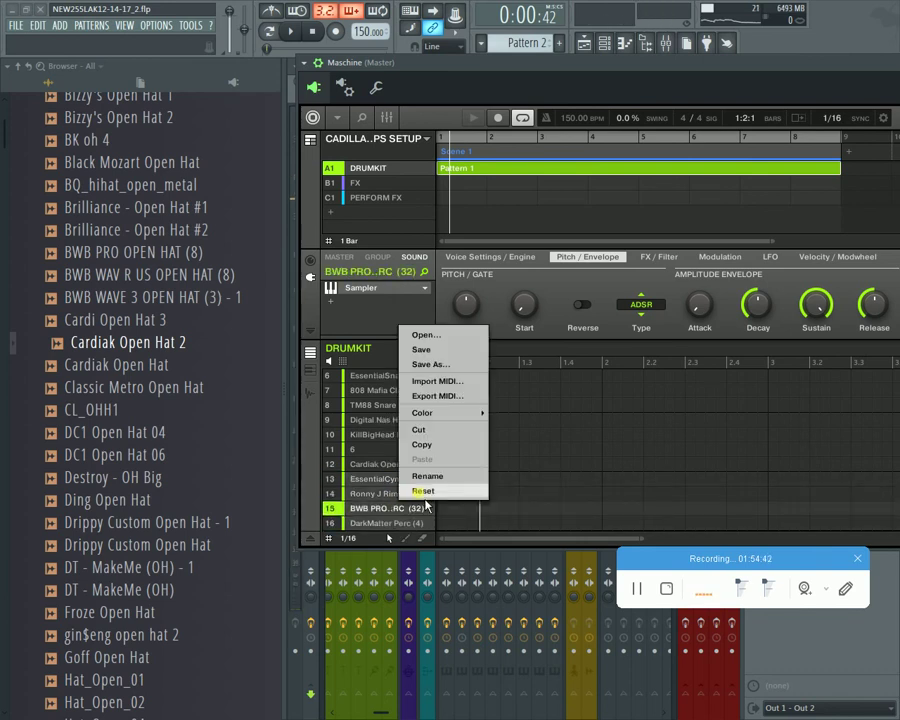
pyautogui.moveTo(450, 413)
pyautogui.click(536, 425)
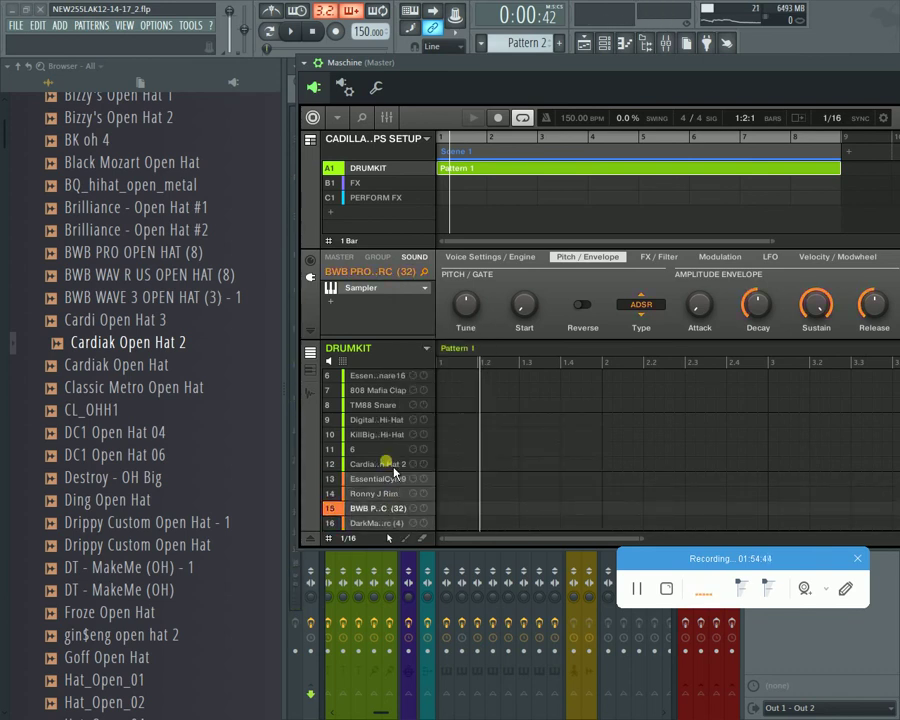
# Step: Select sounds 9 to 12, Digital Nas Hi-Hat to Cardiak Open Hat 2, and change their colour to light blue
pyautogui.click(388, 464)
pyautogui.click(392, 420)
pyautogui.rightClick(392, 420)
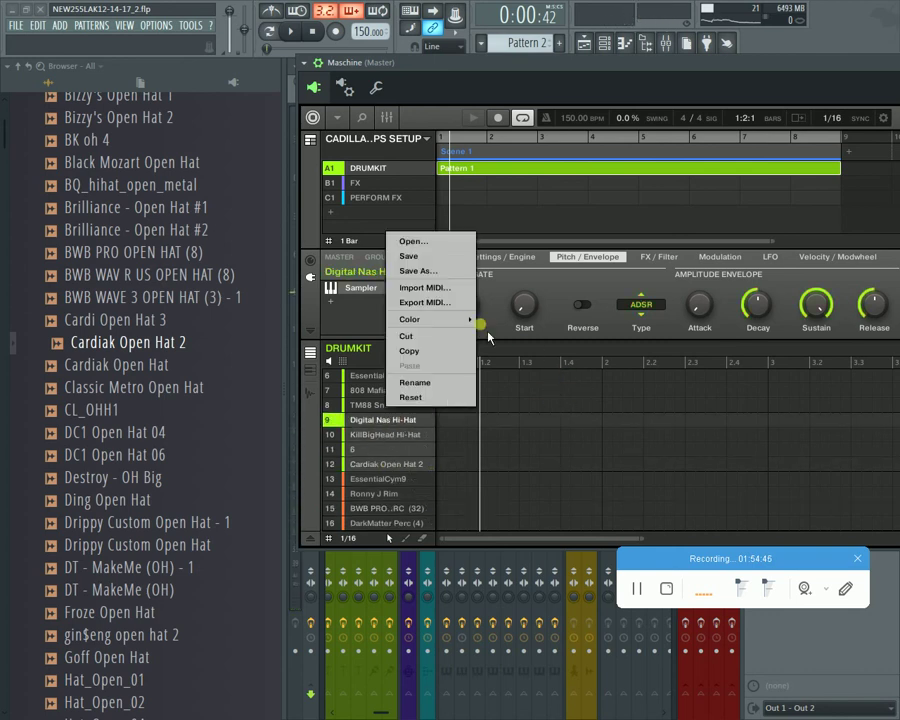
pyautogui.moveTo(460, 319)
pyautogui.click(521, 388)
# Step: Select sounds 1 to 4, Rack Kick to Ethernet Kick, and change their colour to red
pyautogui.scroll(3, 394, 430)
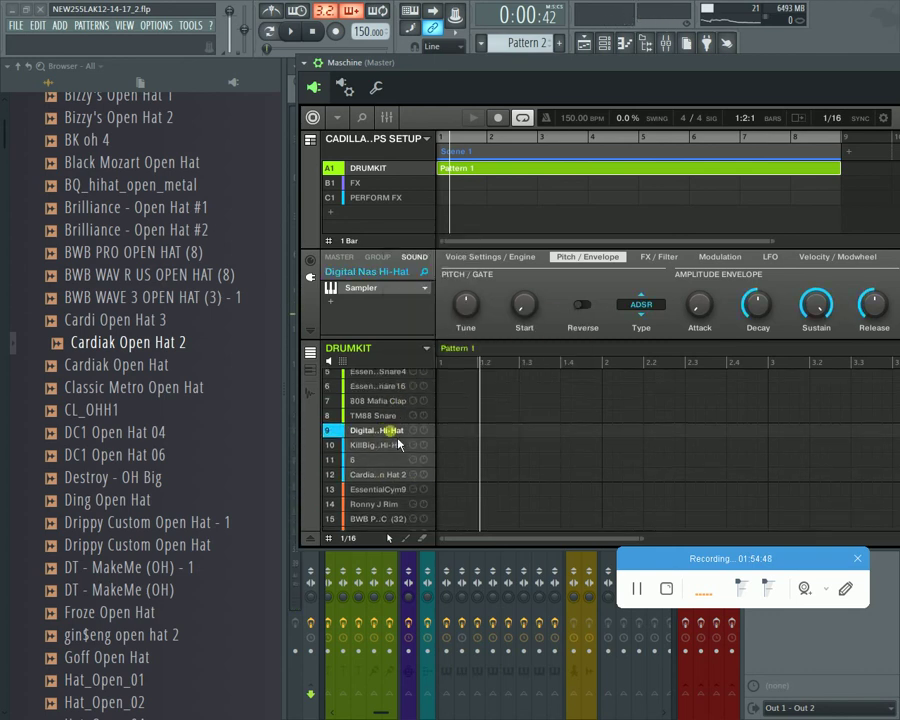
pyautogui.scroll(1, 397, 435)
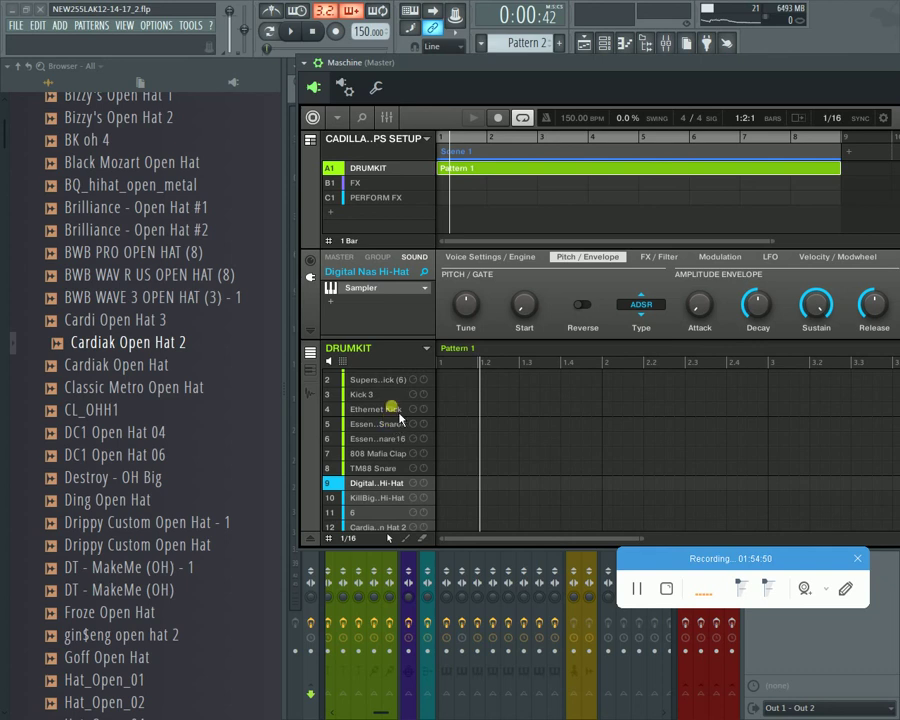
pyautogui.scroll(1, 399, 418)
pyautogui.click(400, 420)
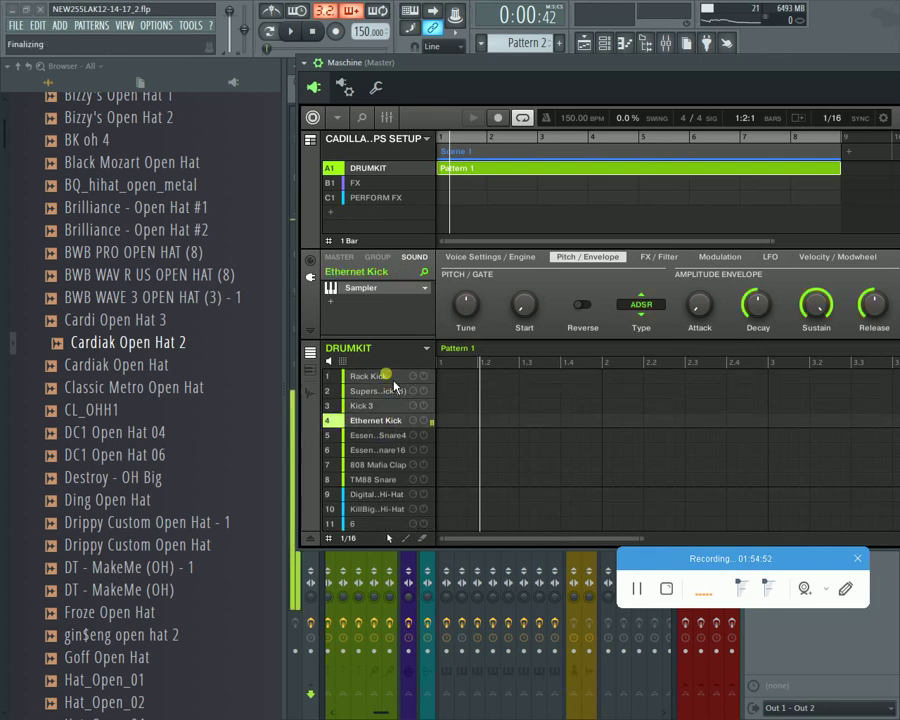
pyautogui.rightClick(392, 379)
pyautogui.moveTo(466, 275)
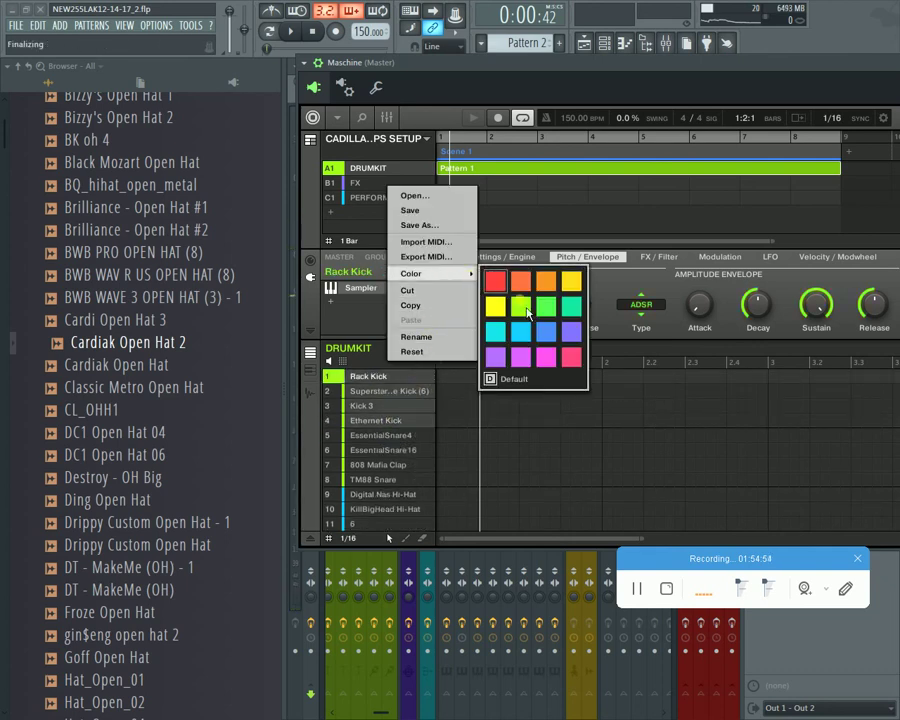
pyautogui.click(496, 284)
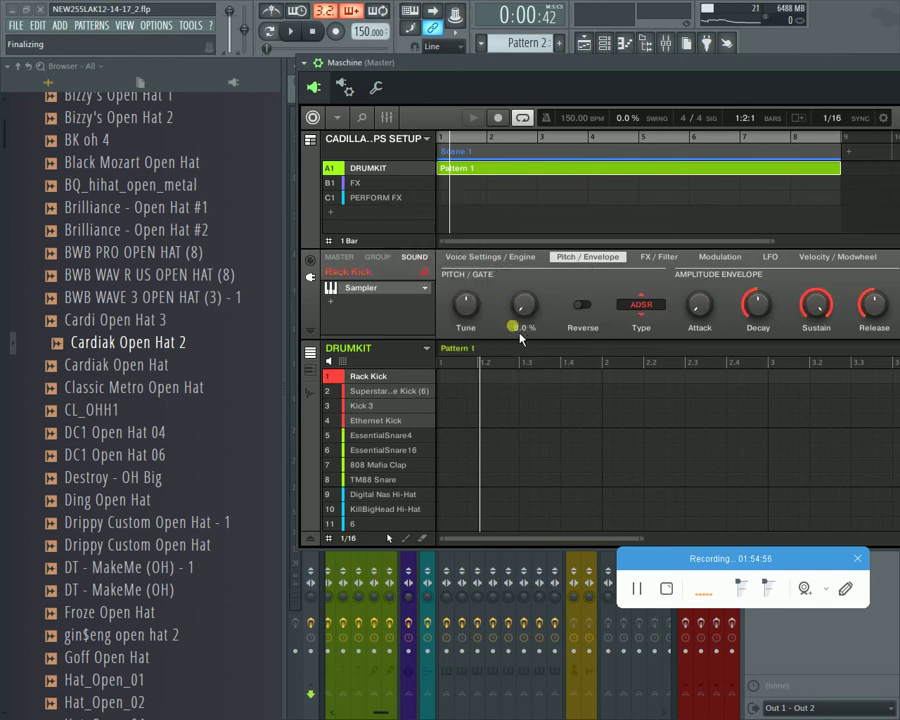
# Step: Save the DRUMKIT group with its samples as LAK'S KIT #223 in the LAK KITS !!$$ VOL. 2 folder
pyautogui.rightClick(376, 351)
pyautogui.click(362, 466)
pyautogui.click(376, 435)
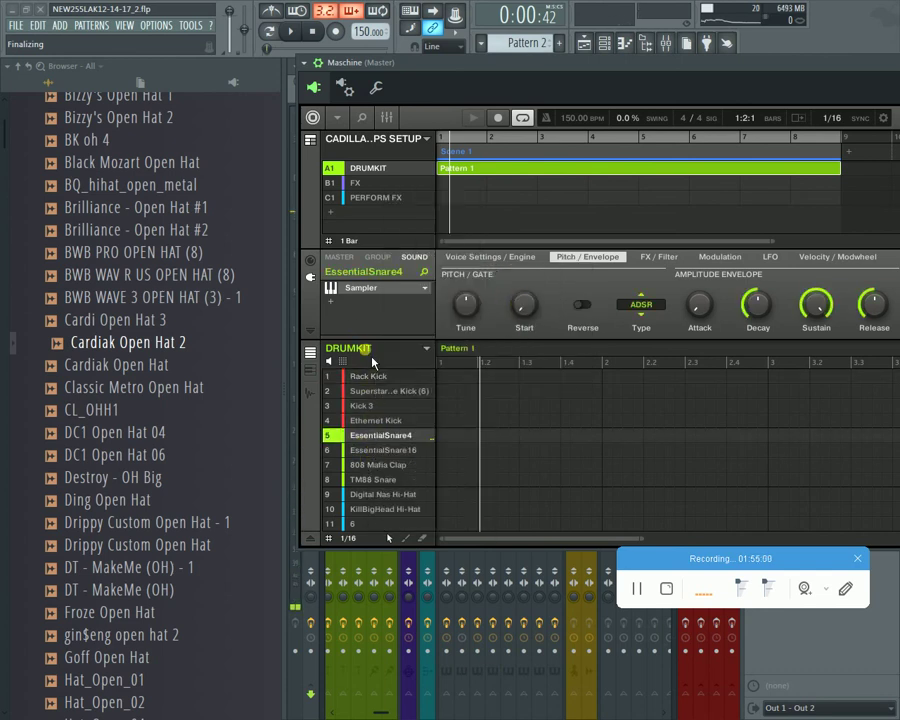
pyautogui.rightClick(359, 151)
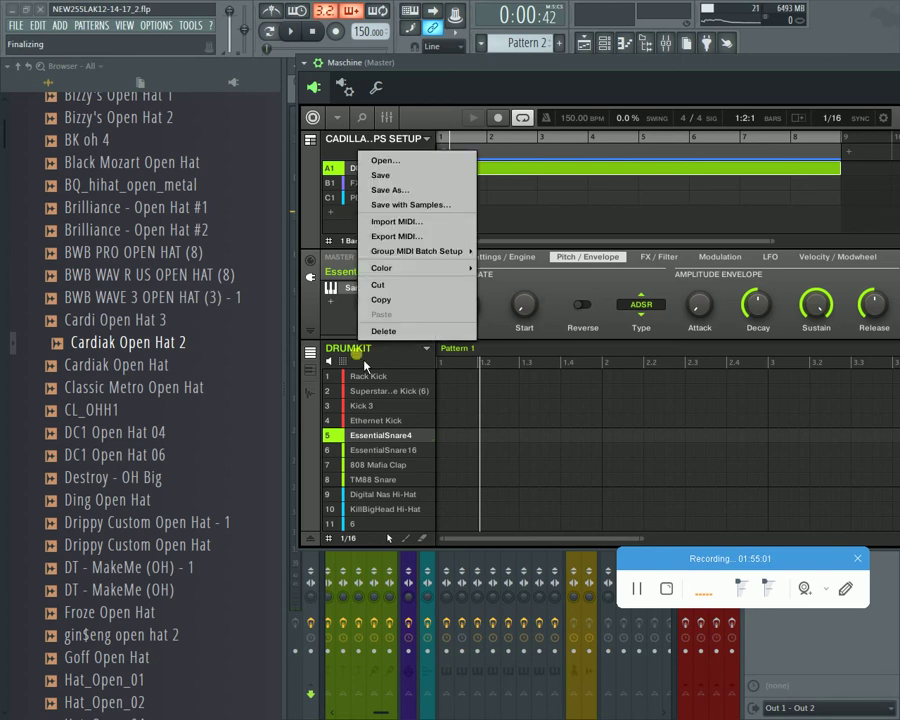
pyautogui.click(439, 205)
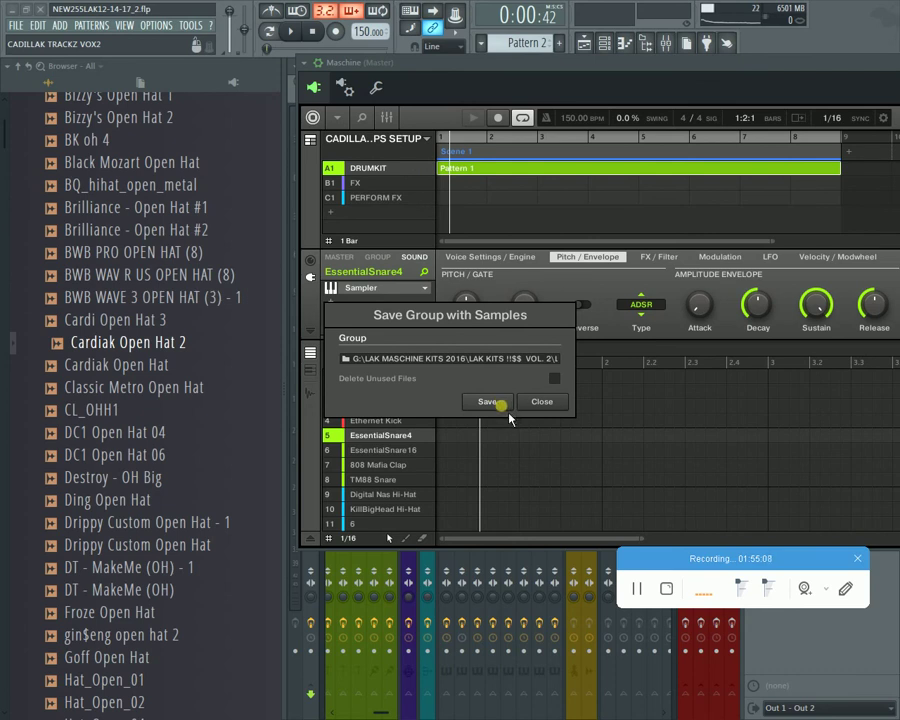
pyautogui.click(488, 401)
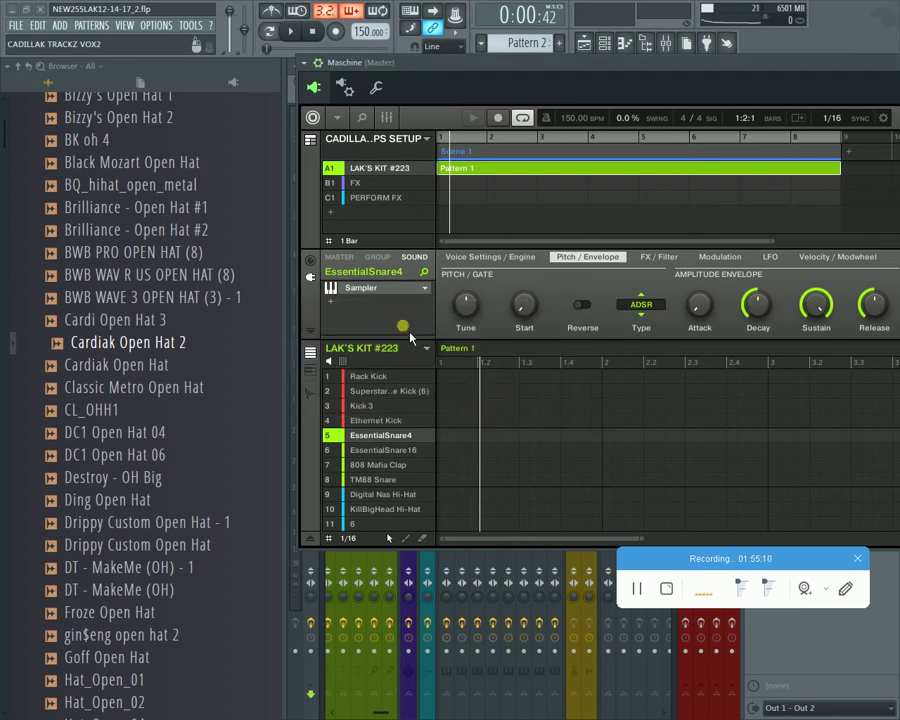
# Step: In the FX group, select the sounds from Sword to CF_6_fx and set their polyphony to 1
pyautogui.click(360, 183)
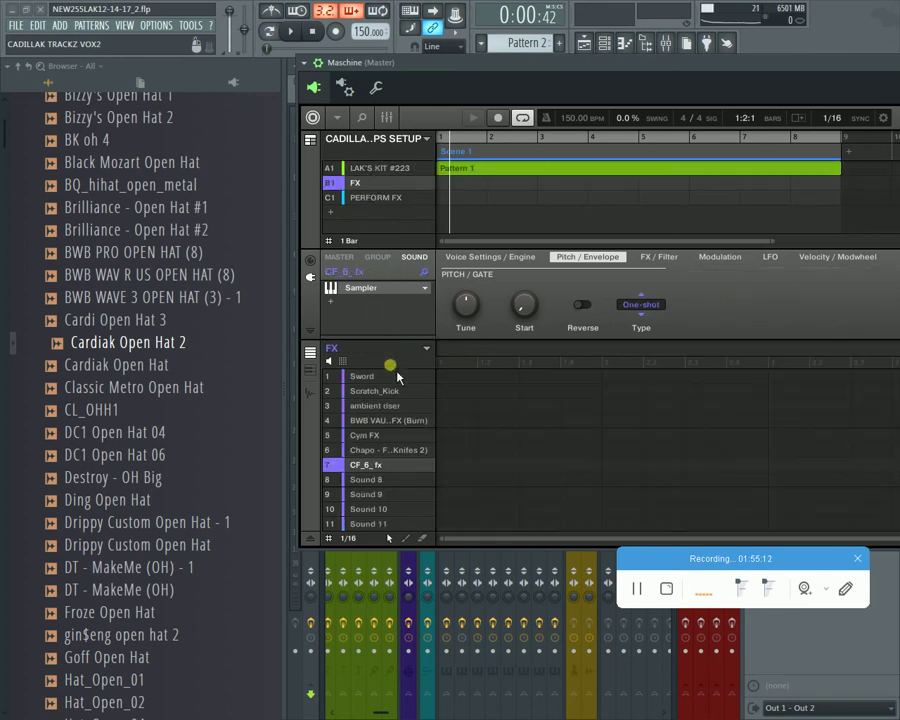
pyautogui.click(383, 378)
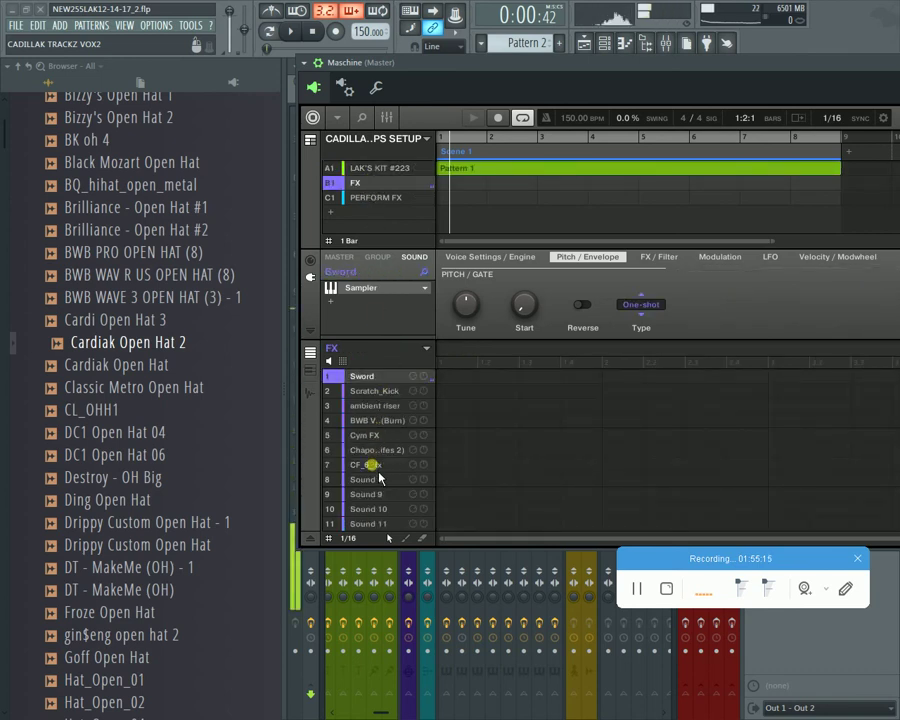
pyautogui.click(474, 257)
pyautogui.click(456, 305)
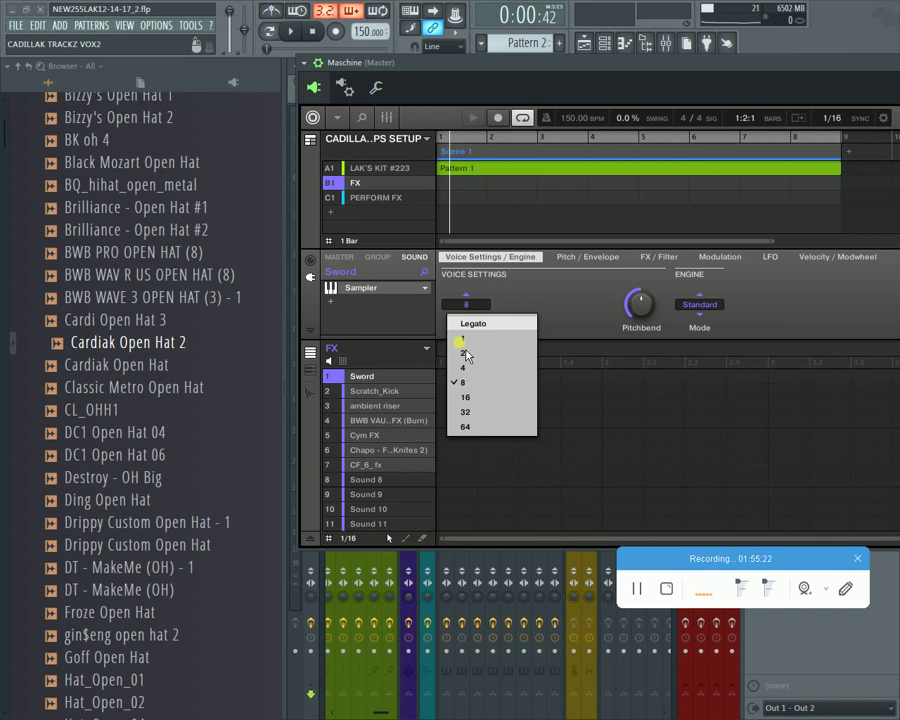
pyautogui.click(467, 338)
pyautogui.click(474, 312)
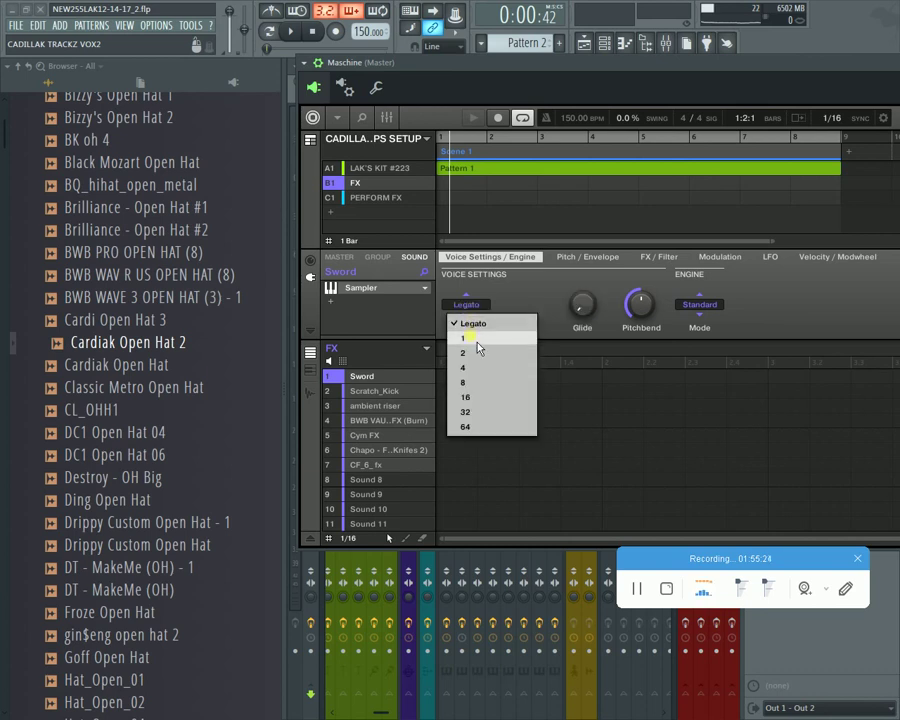
pyautogui.click(477, 342)
# Step: Set the envelope type of the selected FX sounds to ADSR
pyautogui.click(590, 258)
pyautogui.click(643, 316)
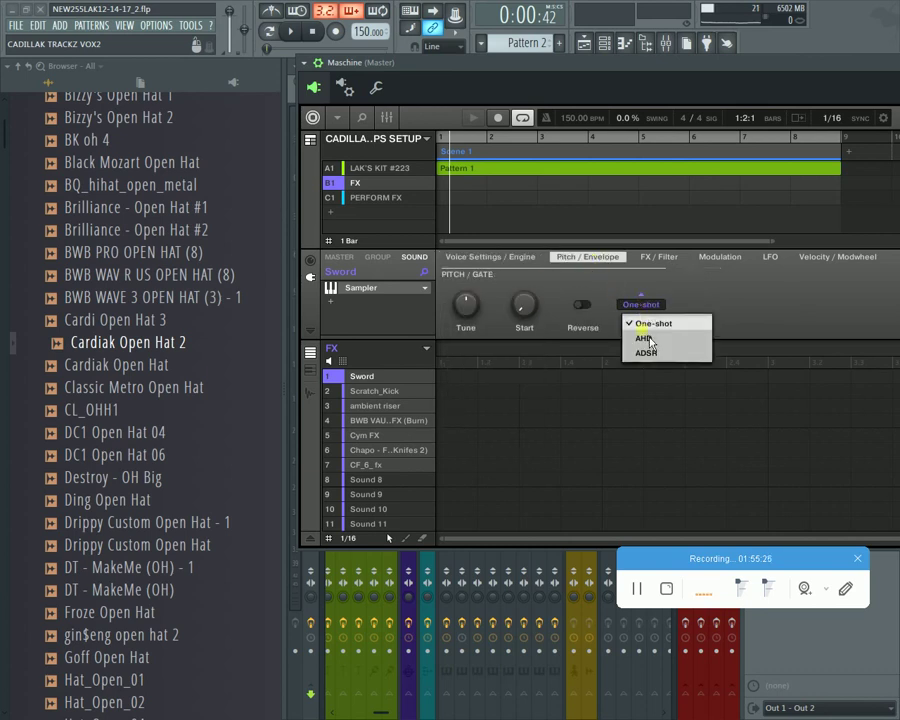
pyautogui.click(647, 353)
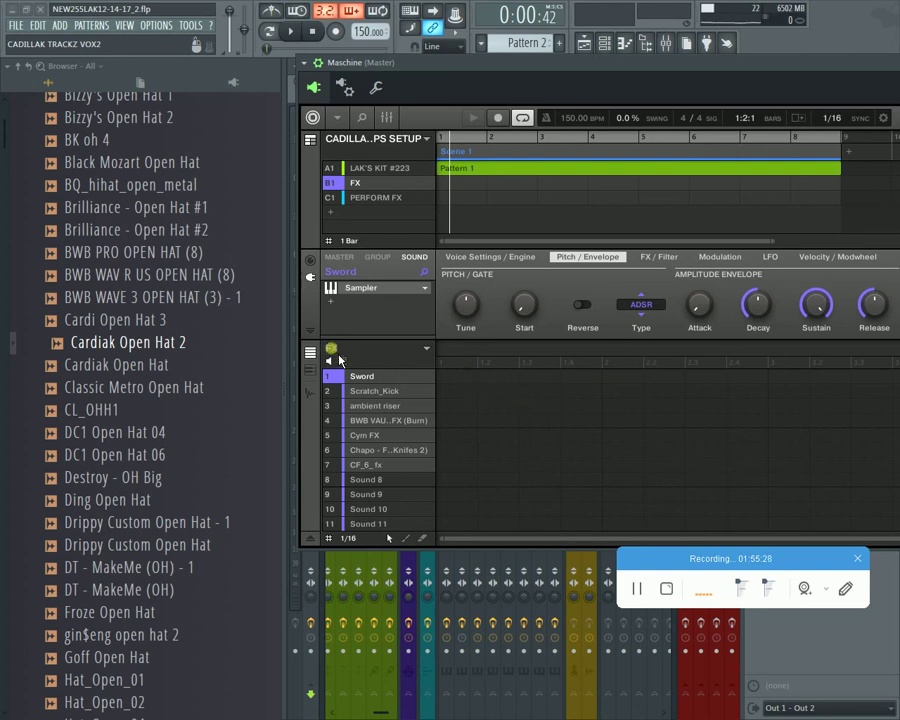
# Step: Save the FX group with its samples as LAK FX #99 in the LAK KITS !!$$ VOL. 2 folder
pyautogui.rightClick(372, 355)
pyautogui.click(408, 397)
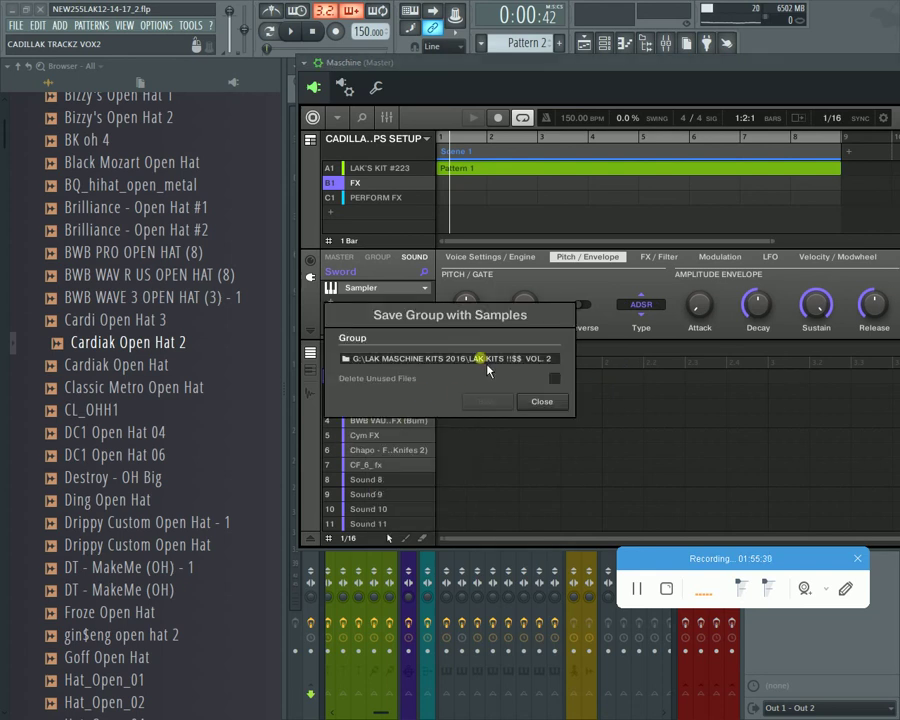
pyautogui.click(488, 360)
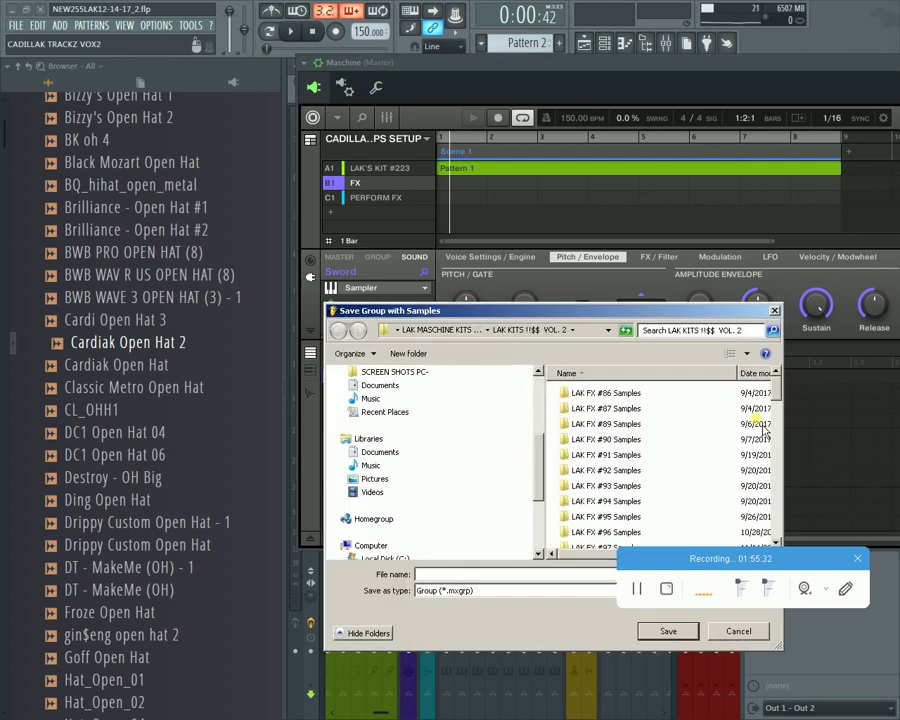
pyautogui.moveTo(777, 399); pyautogui.dragTo(777, 483)
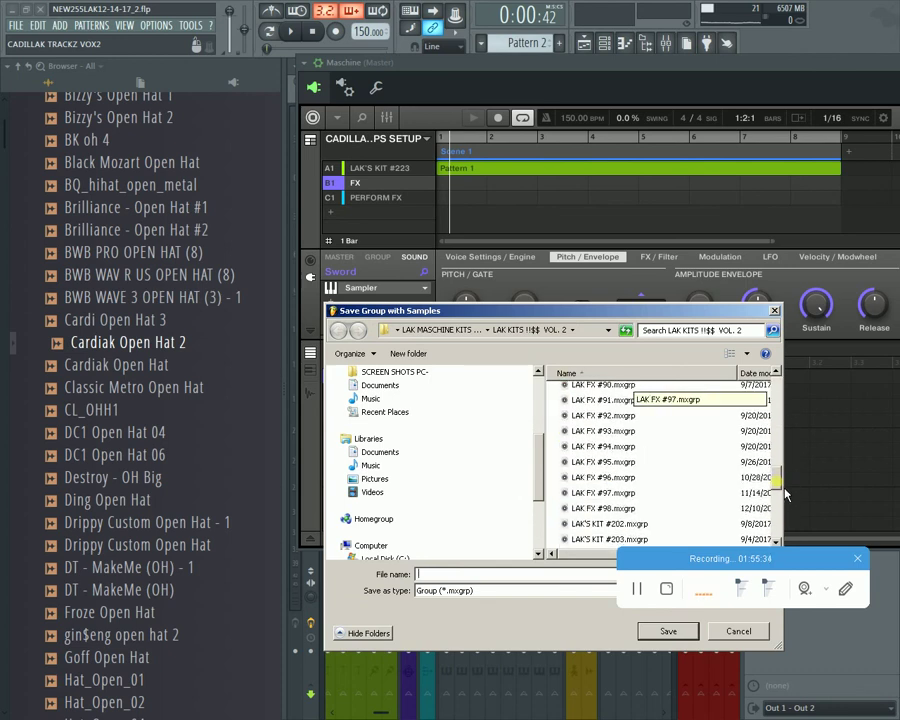
pyautogui.click(634, 463)
pyautogui.click(620, 509)
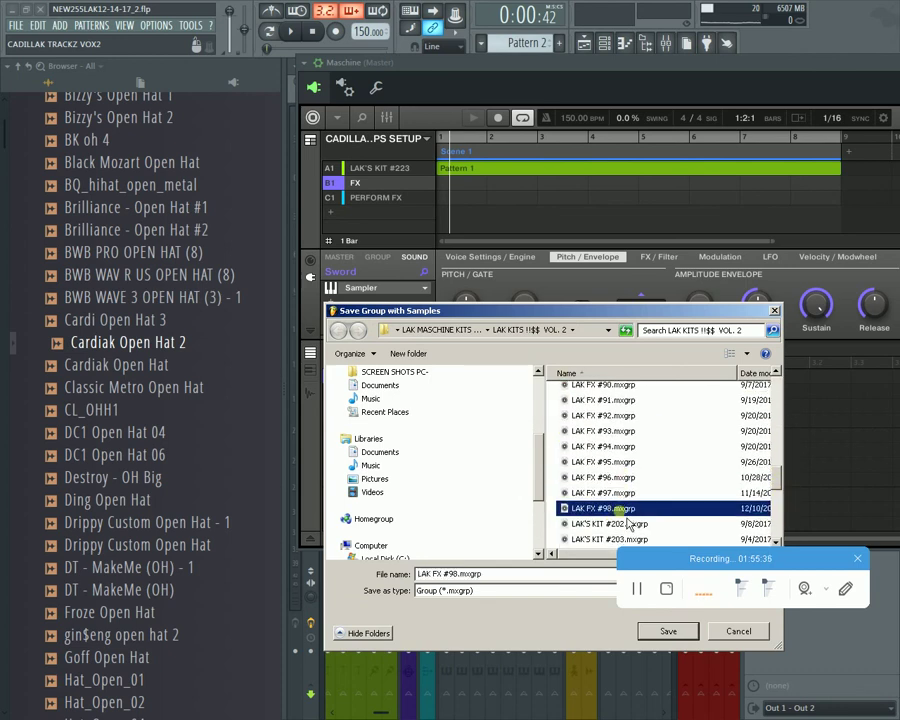
pyautogui.click(463, 576)
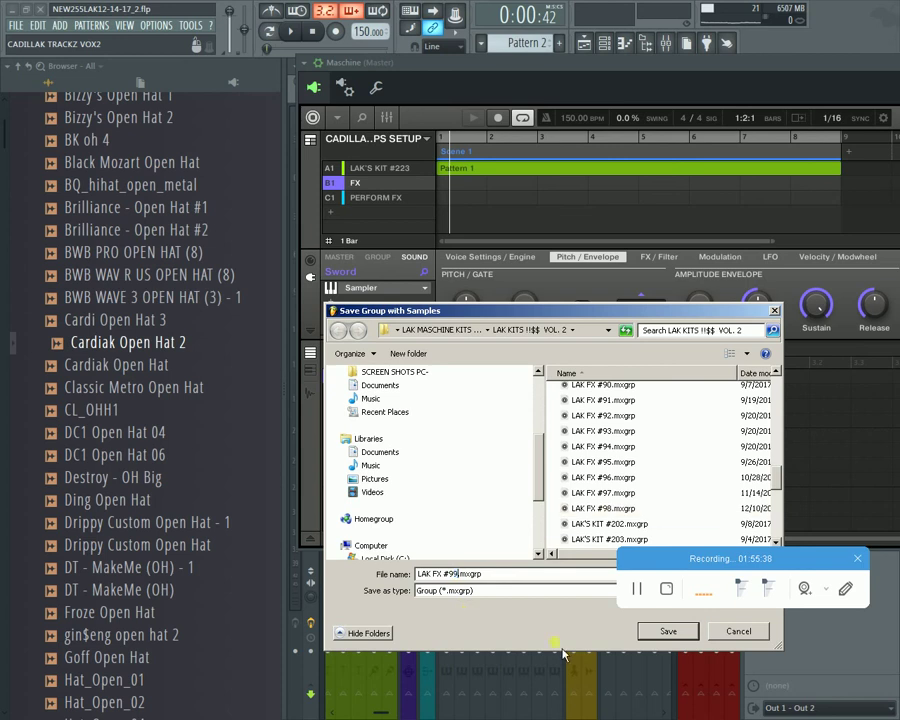
pyautogui.click(676, 628)
pyautogui.click(500, 404)
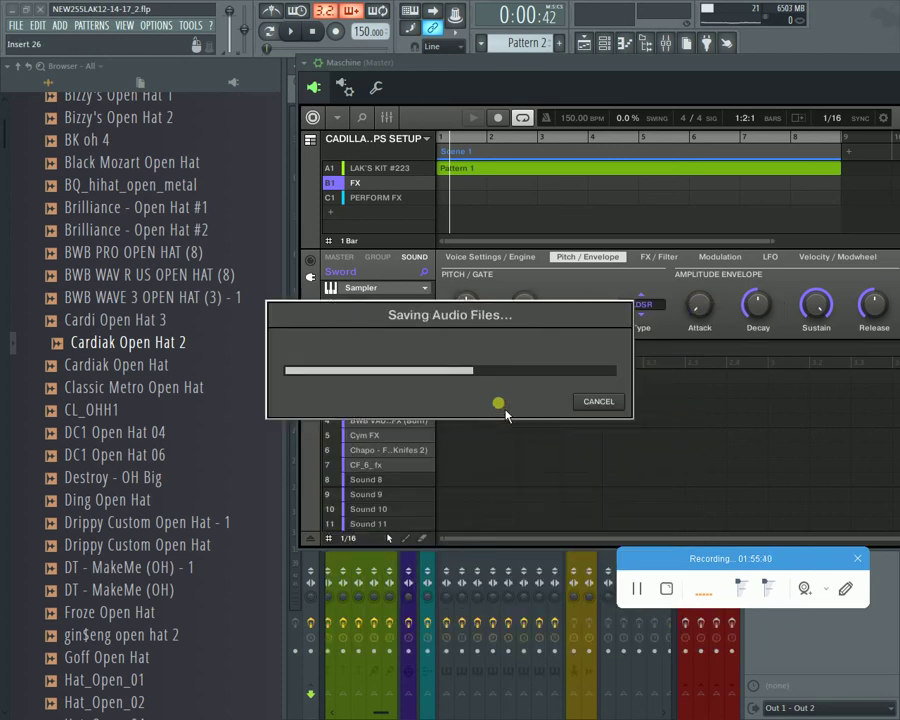
pyautogui.click(390, 509)
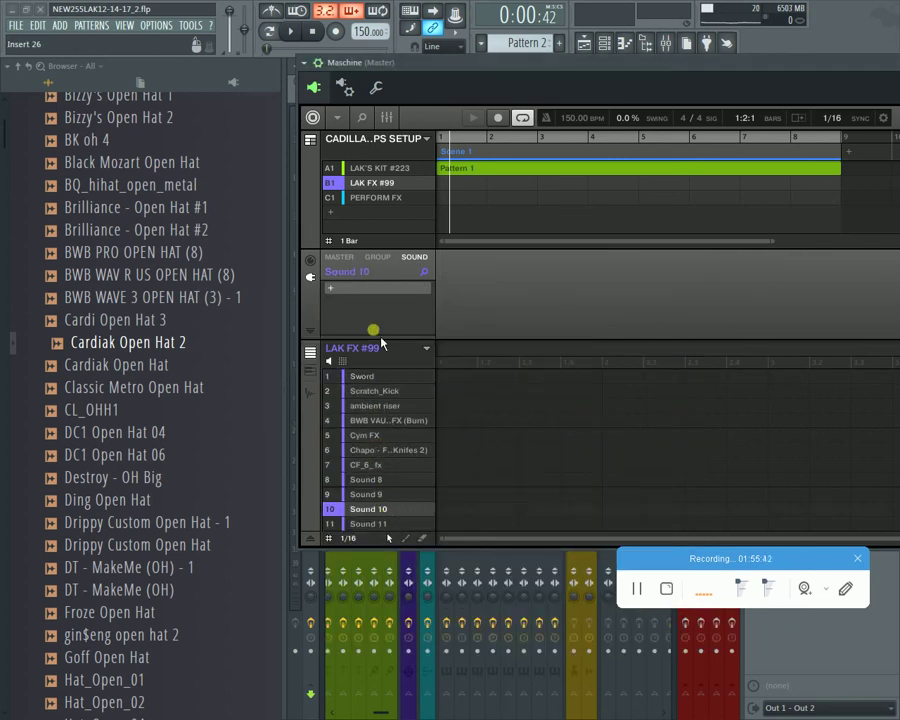
# Step: Put the Maschine window away and bring up the Channel rack over the mixer
pyautogui.moveTo(556, 72); pyautogui.dragTo(360, 113)
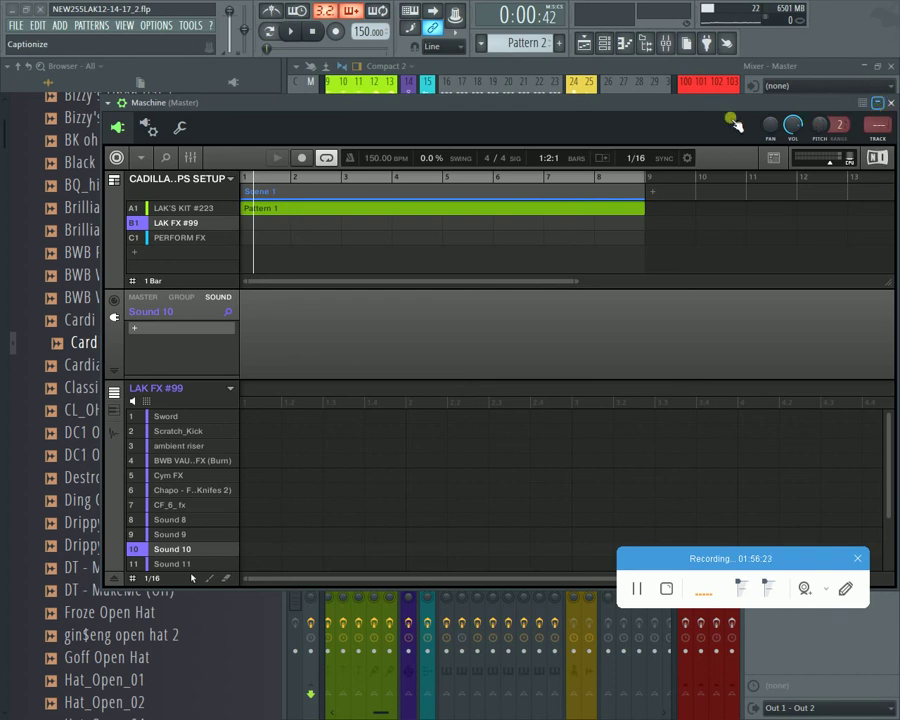
pyautogui.press('Escape')
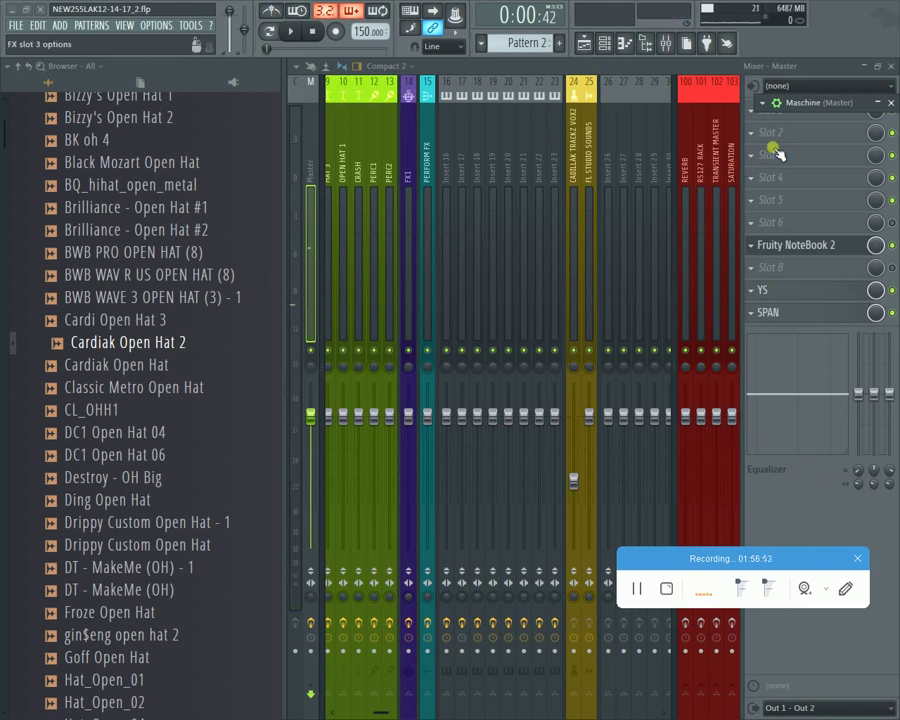
pyautogui.click(605, 45)
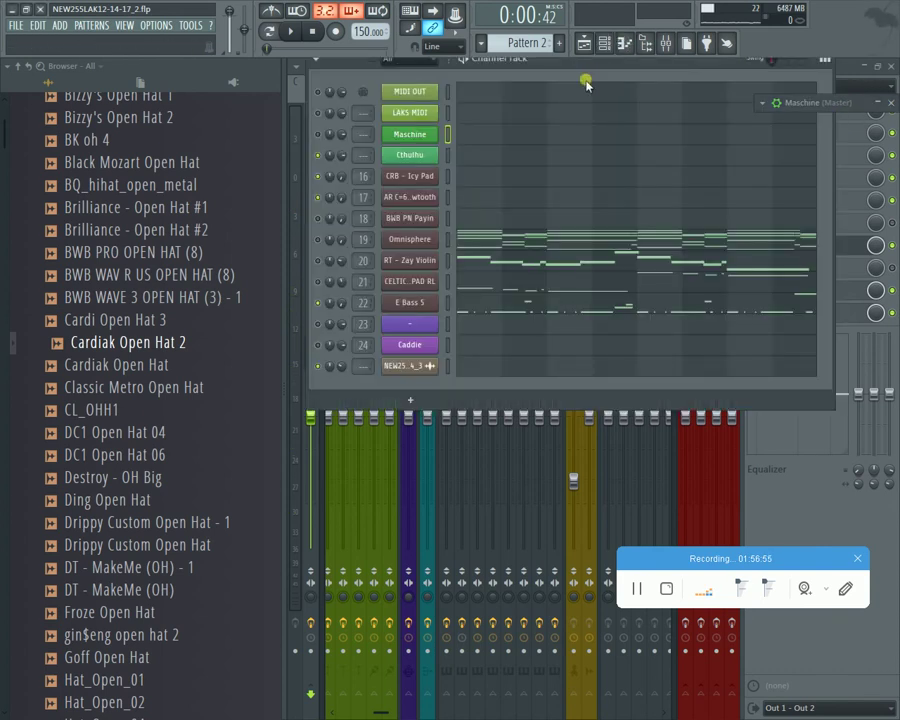
pyautogui.moveTo(536, 80); pyautogui.dragTo(581, 106)
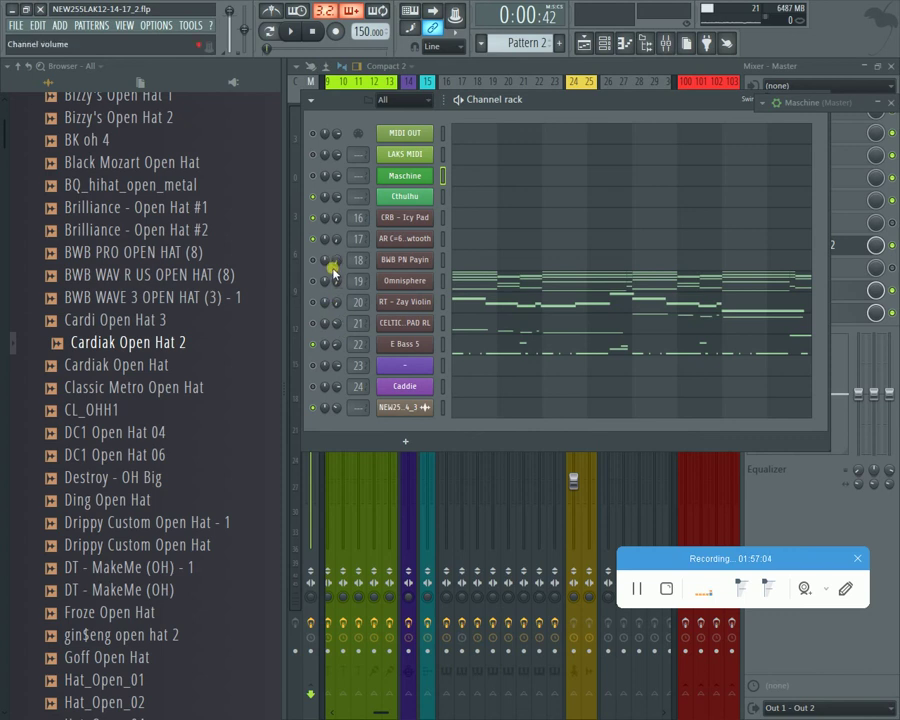
# Step: Play Pattern 2 and check the audio device settings during playback
pyautogui.press('space')
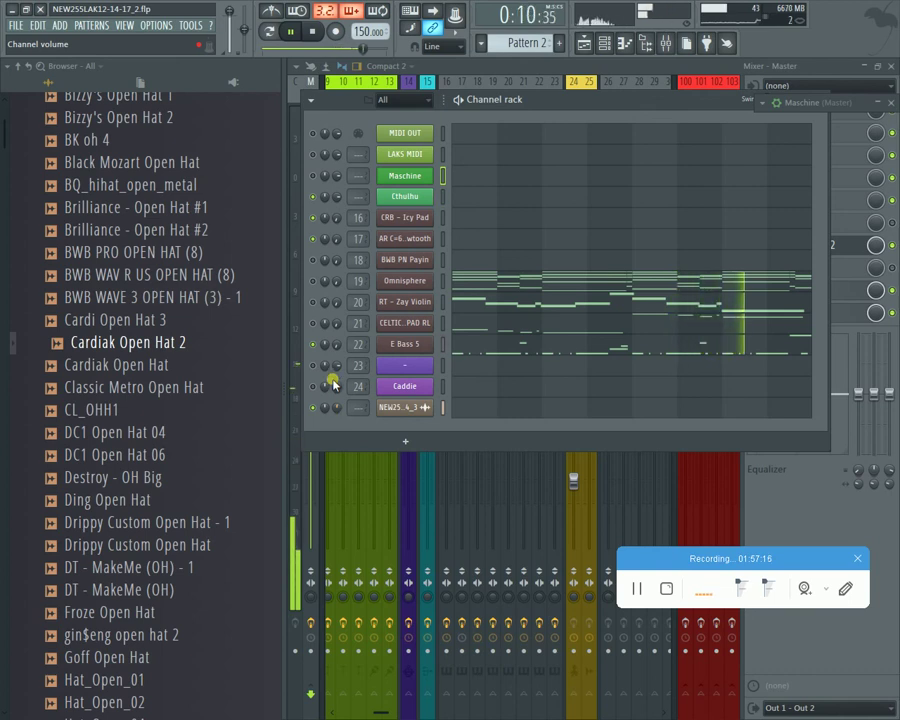
pyautogui.click(156, 26)
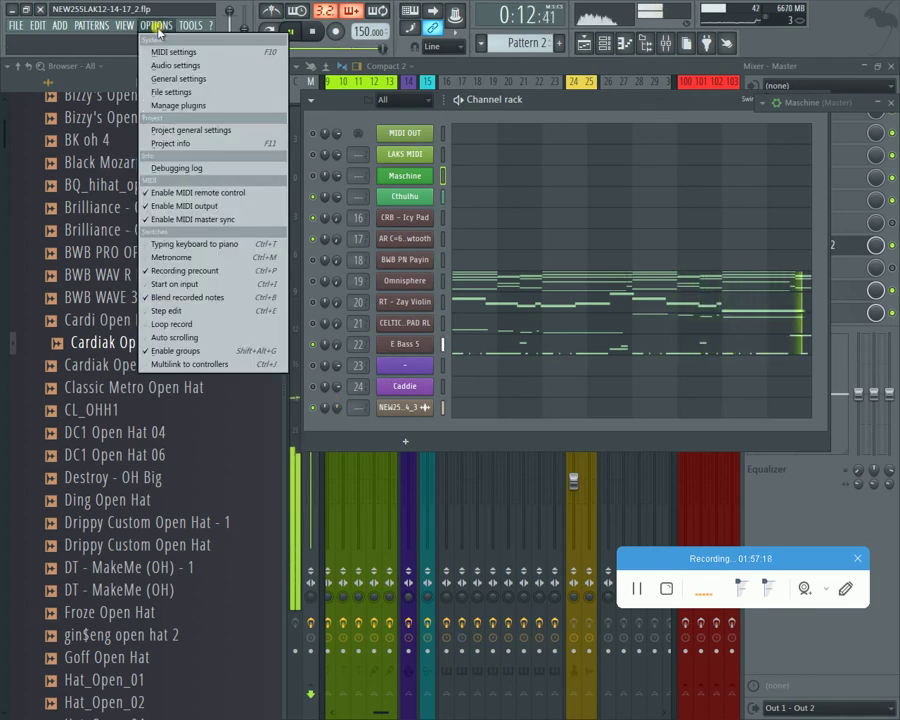
pyautogui.click(176, 66)
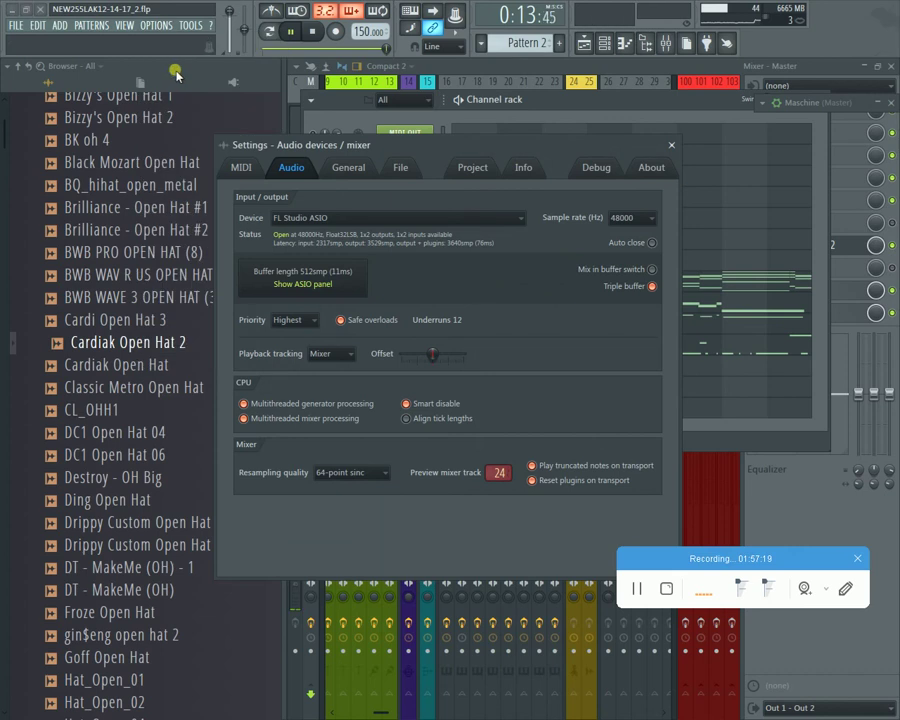
pyautogui.click(673, 145)
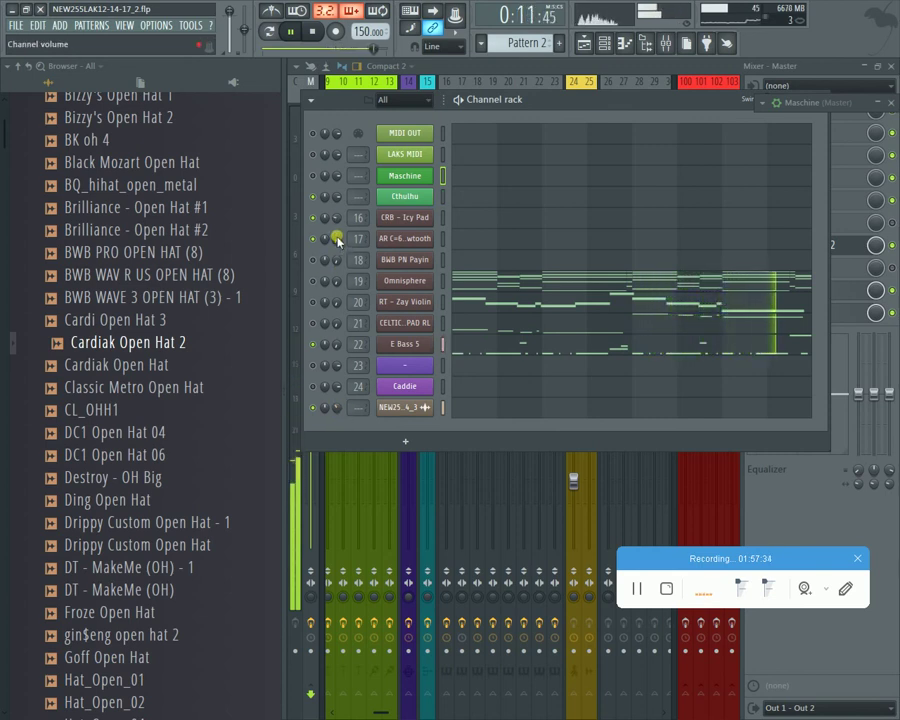
# Step: Restart Pattern 2 and balance the volumes of the AR C=6..wtooth and BWB PN Payin channels, setting BWB PN Payin to about 23%
pyautogui.moveTo(337, 240); pyautogui.dragTo(337, 274)
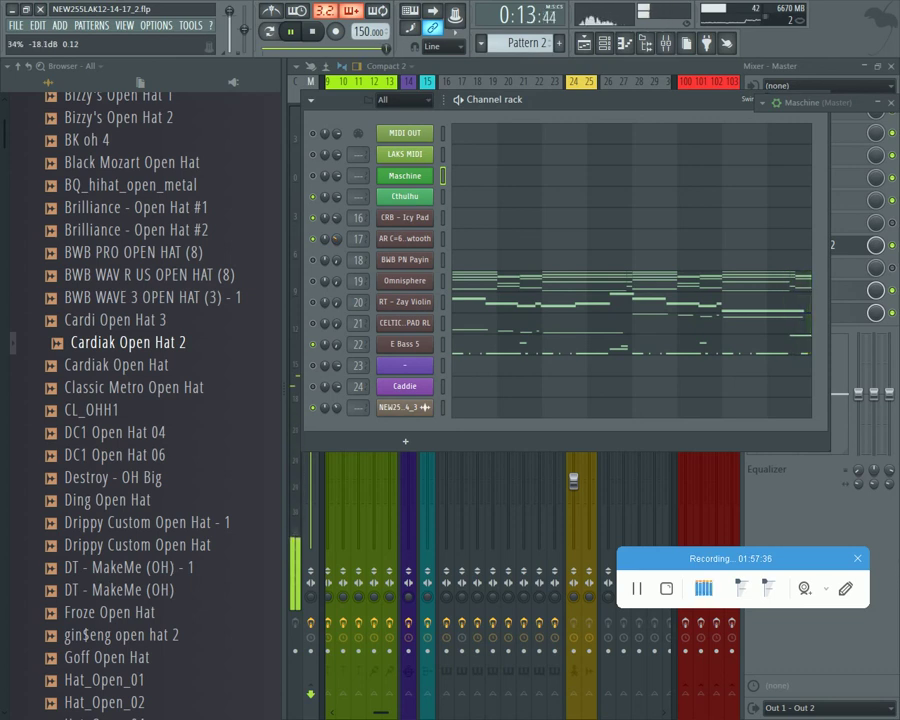
pyautogui.click(293, 34)
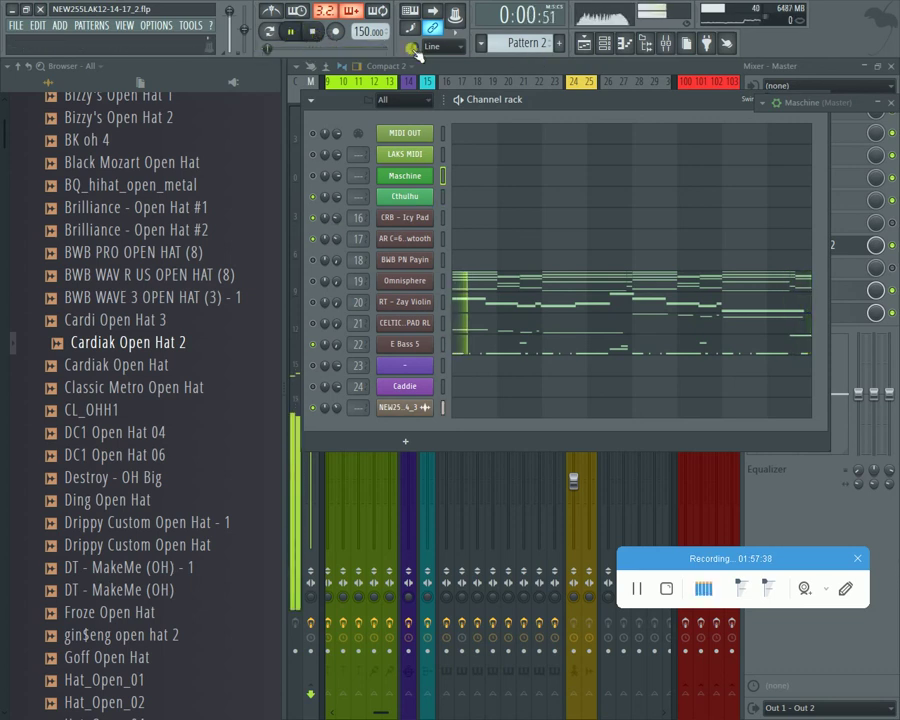
pyautogui.moveTo(337, 241)
pyautogui.mouseDown()
pyautogui.moveTo(337, 233)
pyautogui.moveTo(337, 244)
pyautogui.mouseUp()
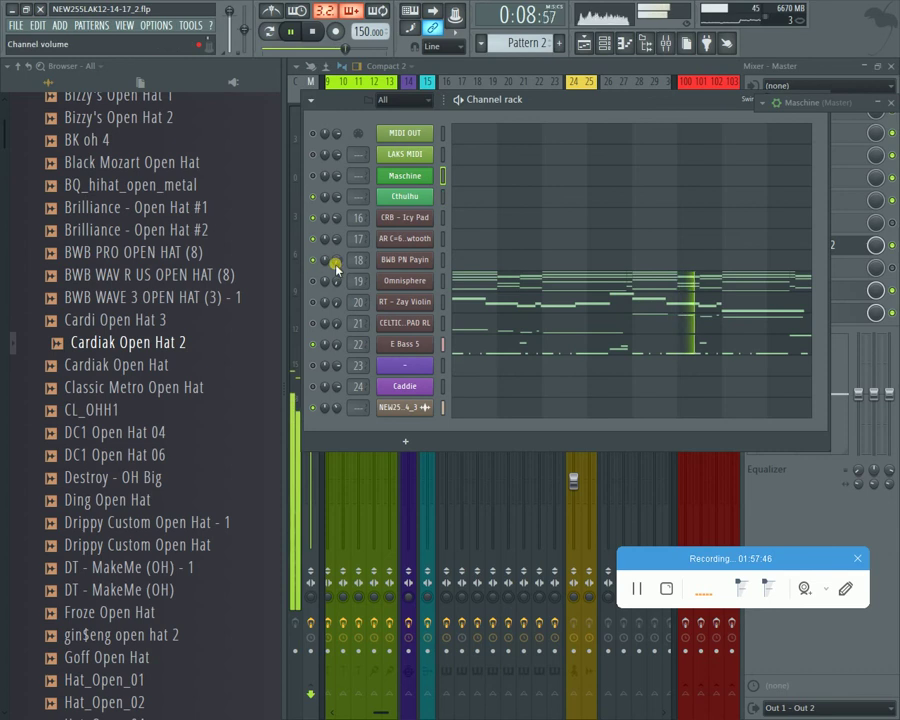
pyautogui.moveTo(335, 268)
pyautogui.mouseDown()
pyautogui.moveTo(335, 280)
pyautogui.moveTo(335, 264)
pyautogui.moveTo(328, 276)
pyautogui.moveTo(336, 262)
pyautogui.mouseUp()
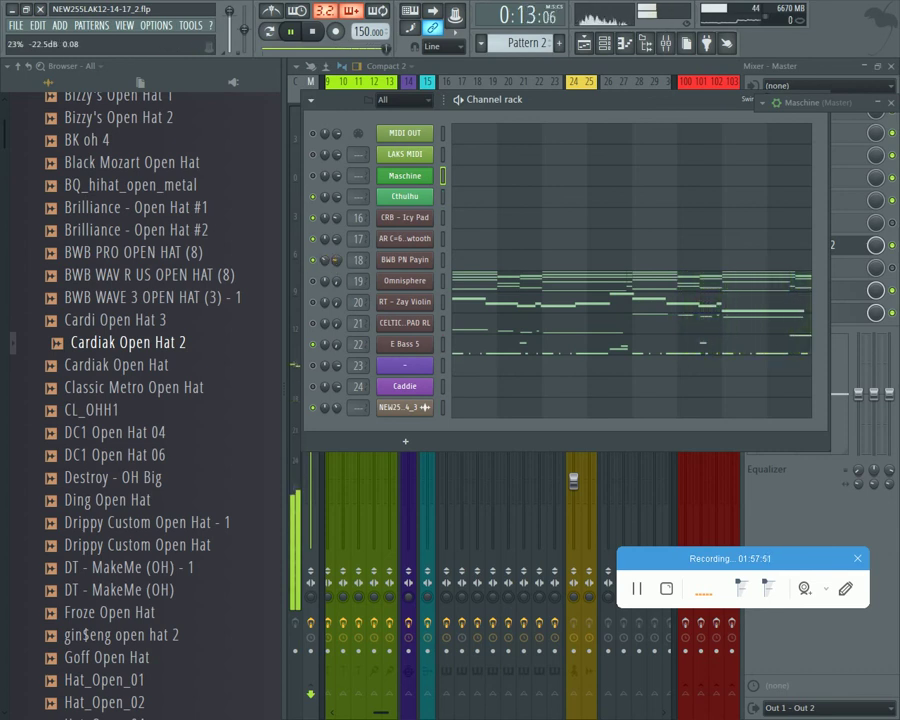
# Step: Limit the Playlist's time selection to the stretch from bar 1 to bar 9 and return to the Channel rack
pyautogui.click(584, 44)
pyautogui.click(614, 102)
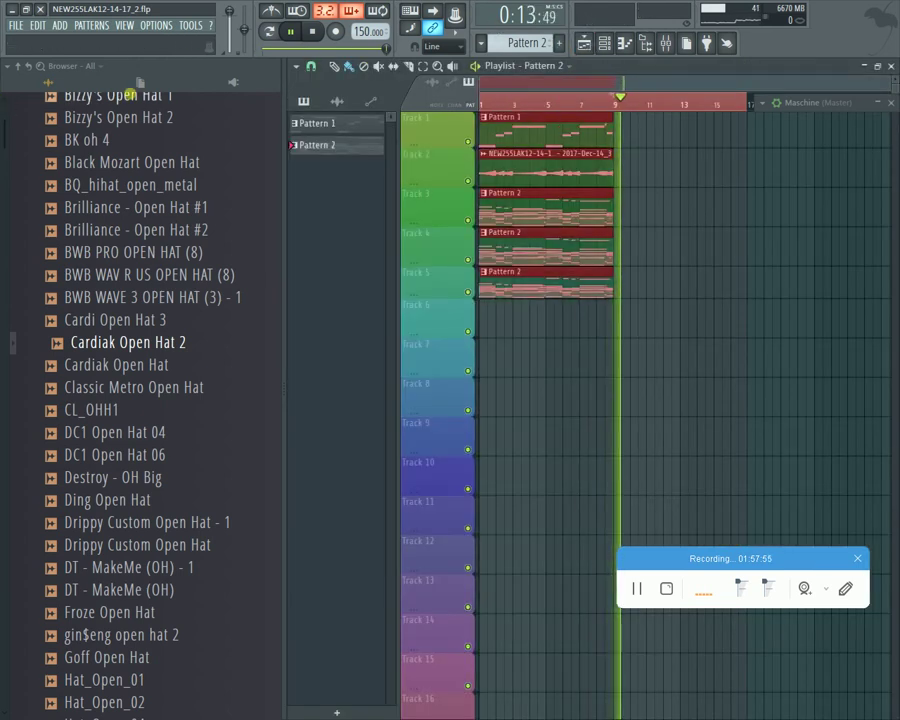
pyautogui.click(482, 102)
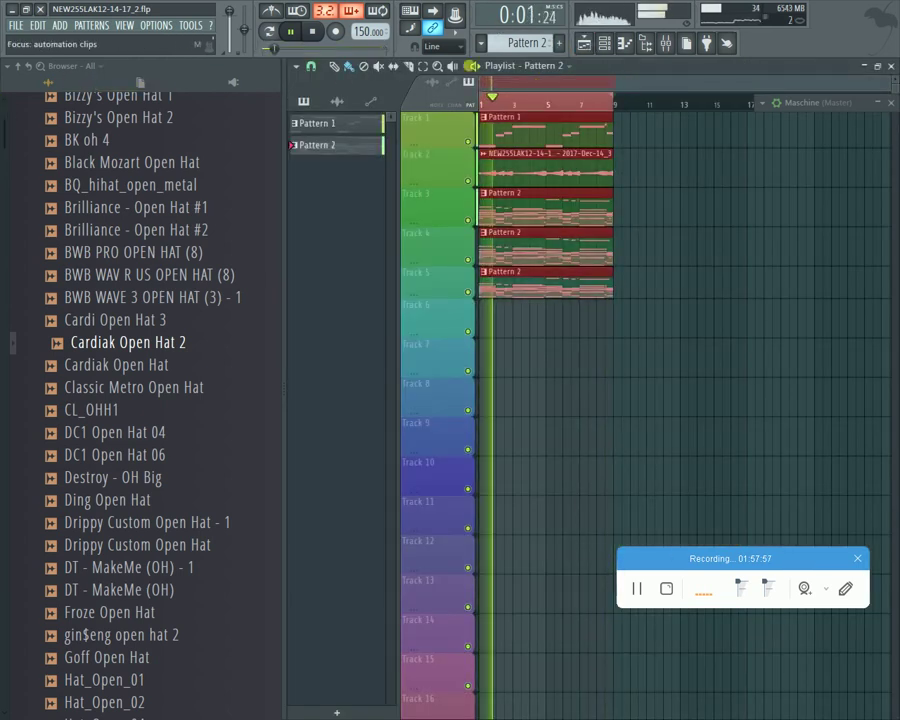
pyautogui.click(584, 44)
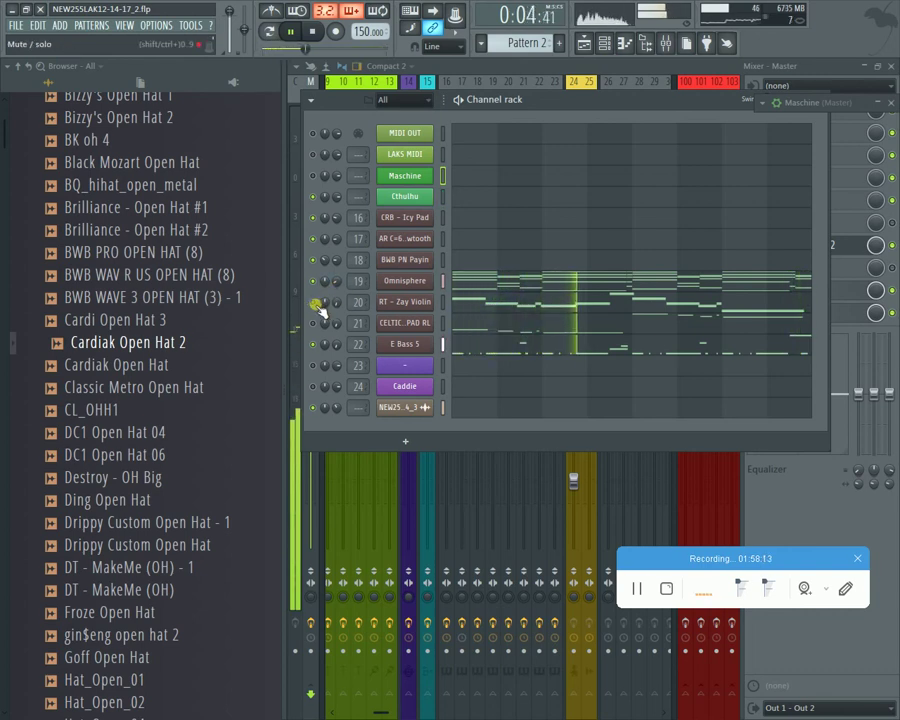
# Step: Lower the volumes of the RT - Zay Violin and CELTIC PLUCK PAD RL channels, setting the pad to about 25%
pyautogui.moveTo(337, 303); pyautogui.dragTo(337, 330)
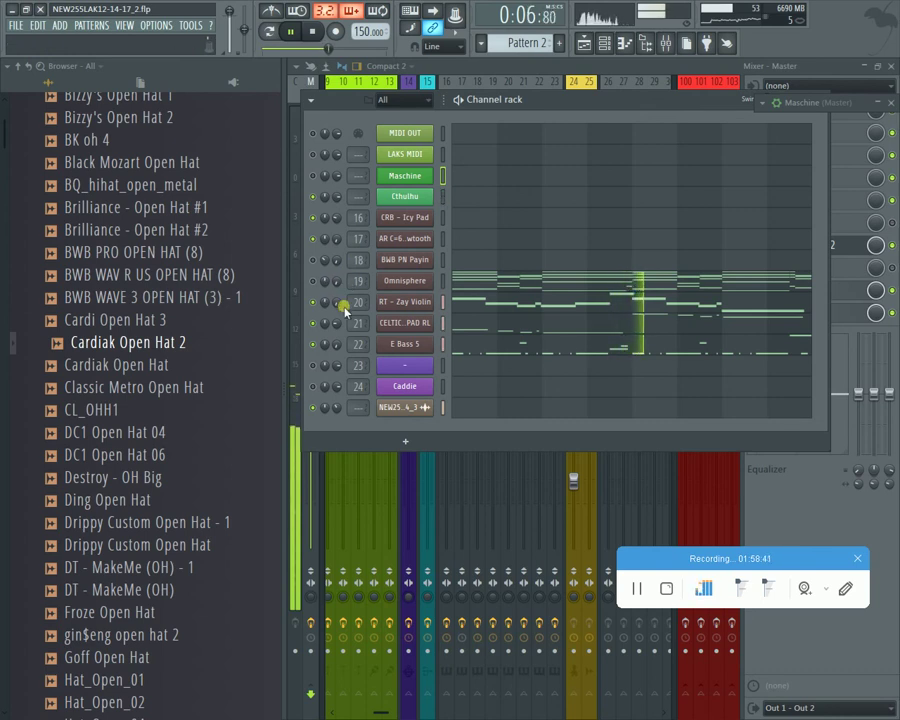
pyautogui.moveTo(337, 323); pyautogui.dragTo(337, 341)
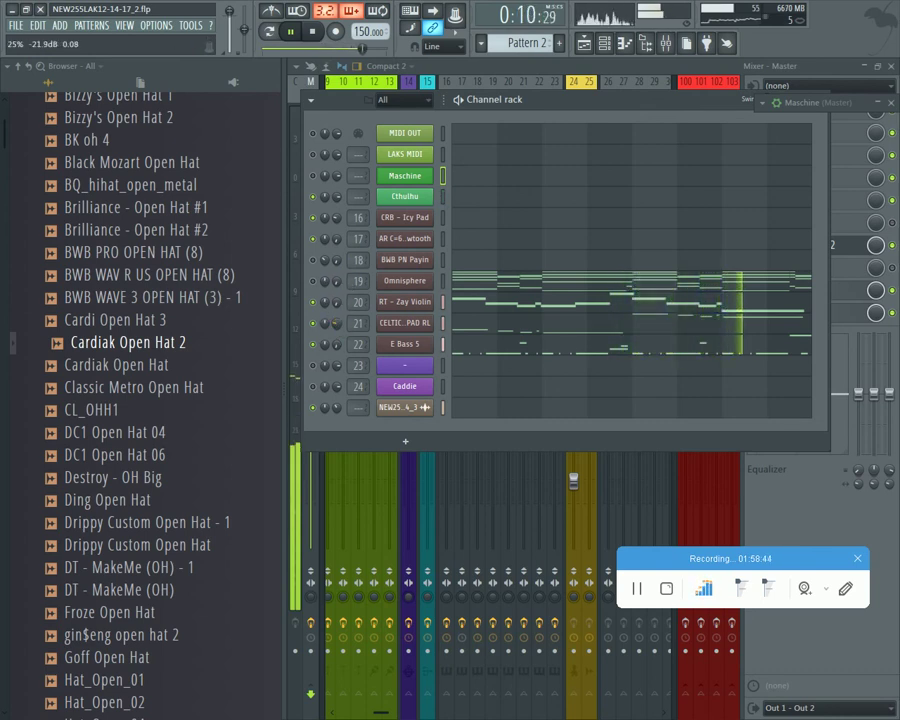
# Step: Check the notes of the CELTIC PLUCK PAD RL channel in the Piano roll while Pattern 2 plays
pyautogui.rightClick(428, 320)
pyautogui.click(456, 322)
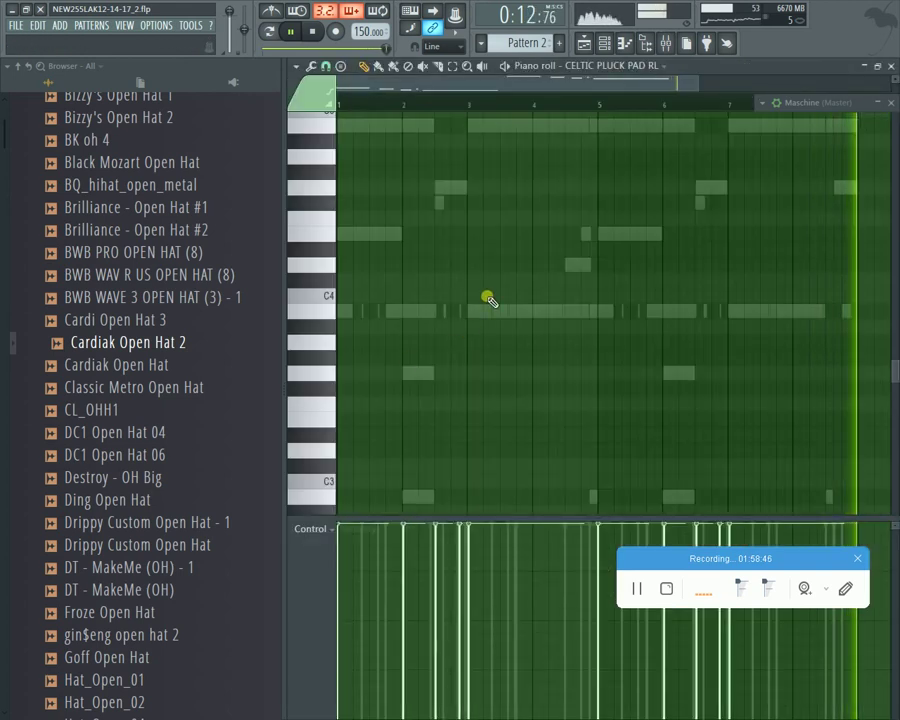
pyautogui.keyDown('ctrl'); pyautogui.rightClick(483, 297); pyautogui.keyUp('ctrl')
pyautogui.keyDown('ctrl'); pyautogui.rightClick(501, 287); pyautogui.keyUp('ctrl')
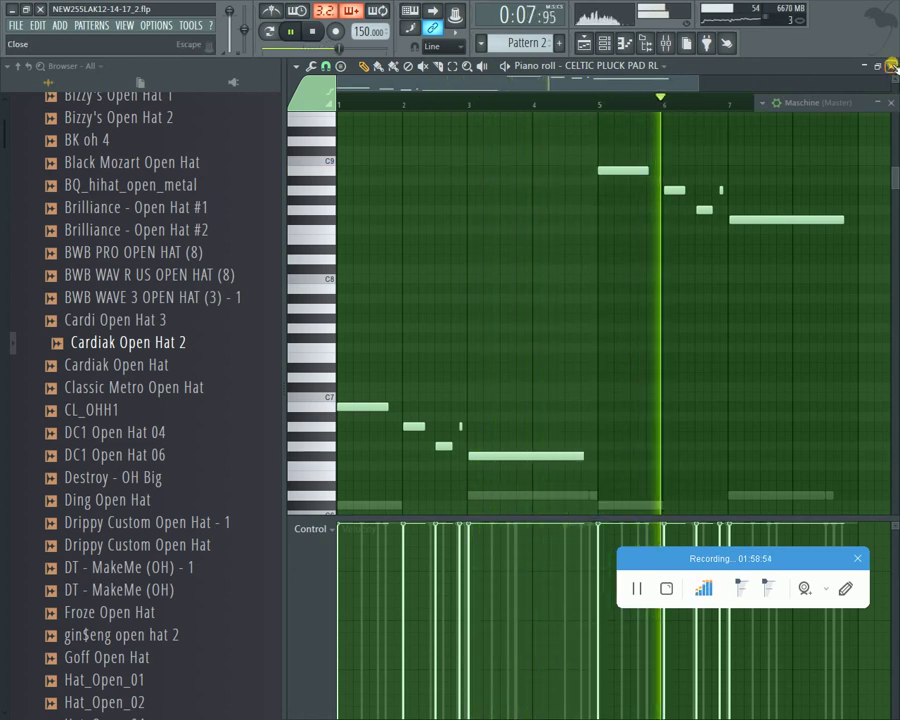
pyautogui.click(892, 67)
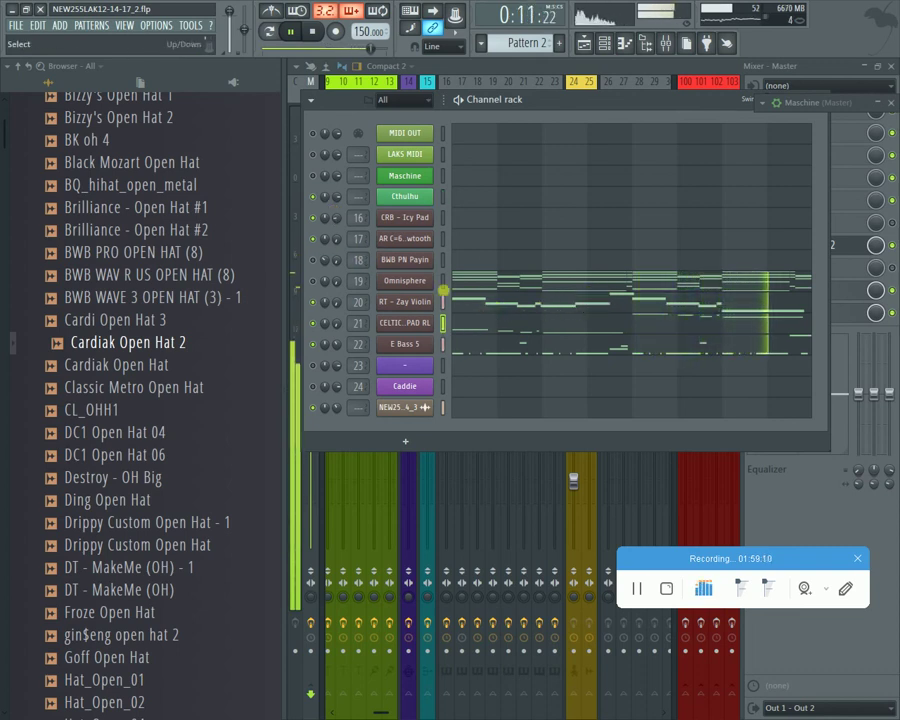
# Step: Collapse the browser, centre the Channel rack over the mixer, and restart Pattern 2
pyautogui.moveTo(287, 157); pyautogui.dragTo(7, 201)
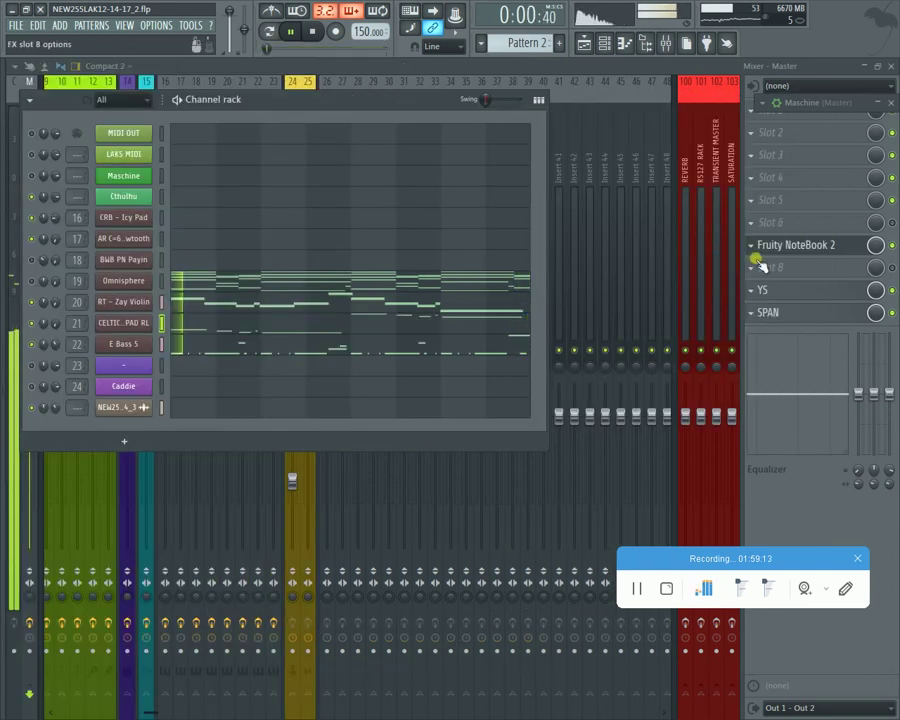
pyautogui.moveTo(386, 102); pyautogui.dragTo(624, 113)
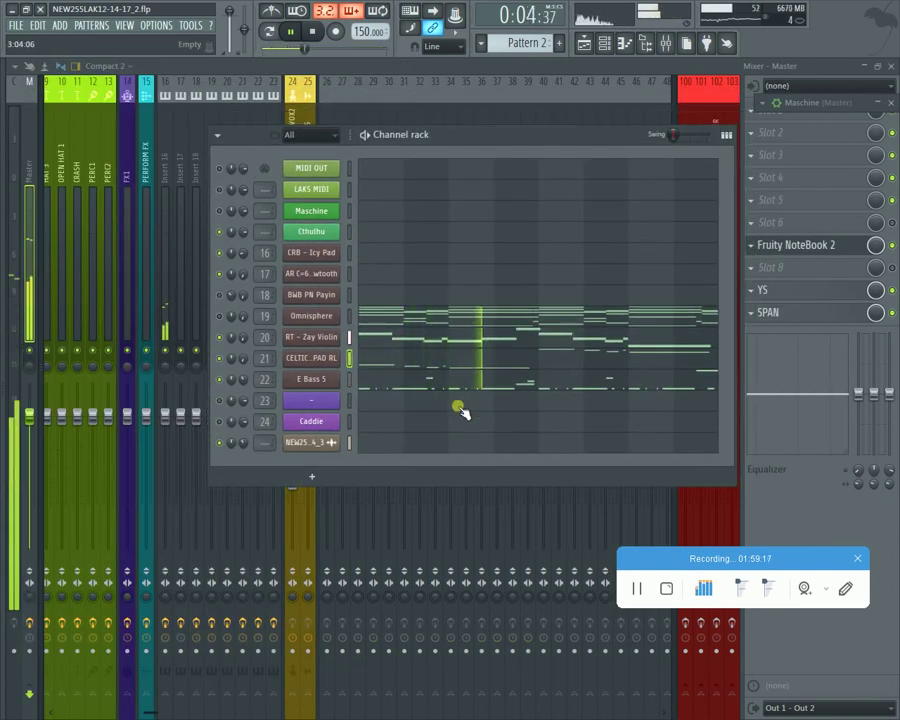
pyautogui.click(313, 32)
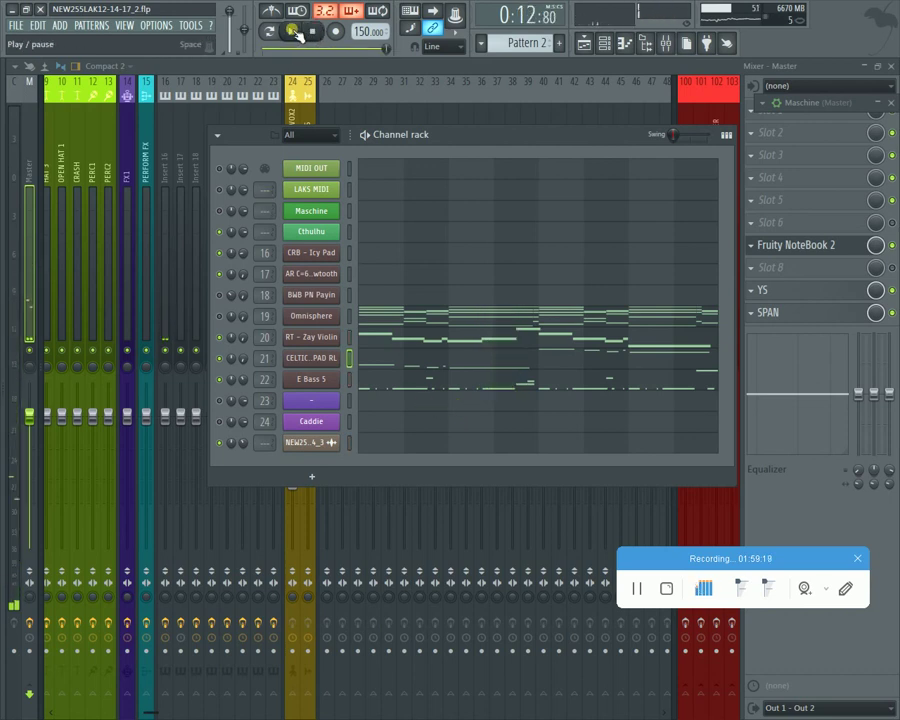
pyautogui.click(291, 32)
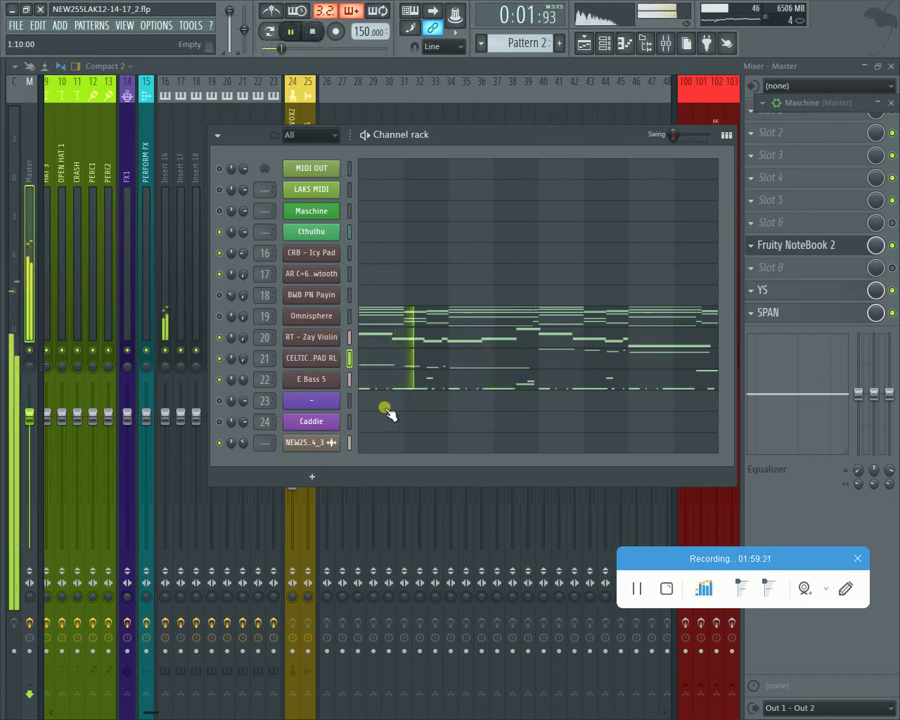
# Step: Listen to Pattern 2 with all of the E Bass 5 notes in view in the Piano roll
pyautogui.rightClick(333, 380)
pyautogui.click(370, 381)
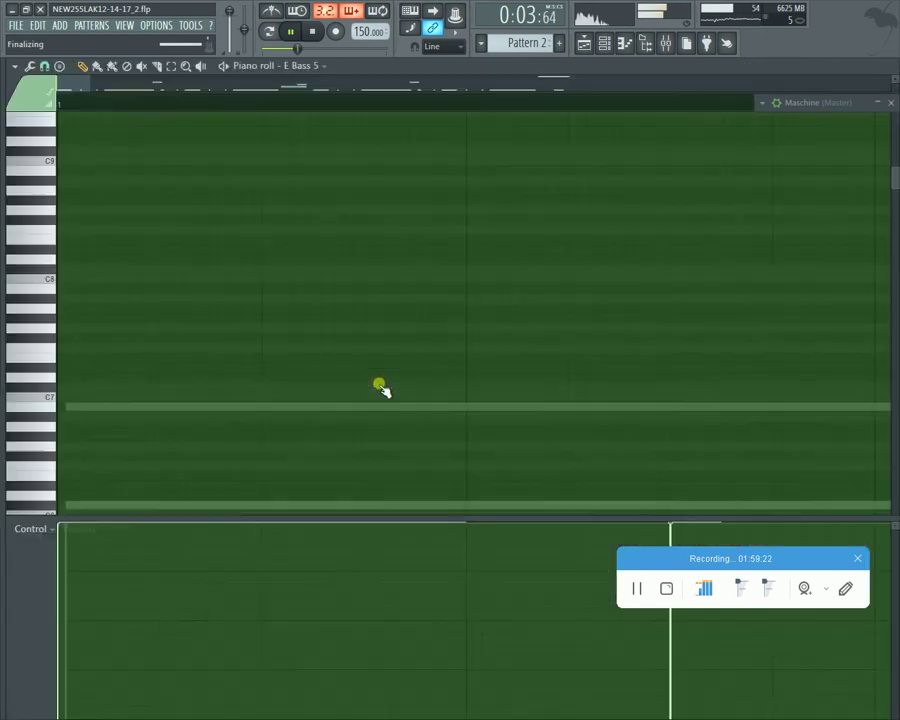
pyautogui.scroll(-3, 378, 270)
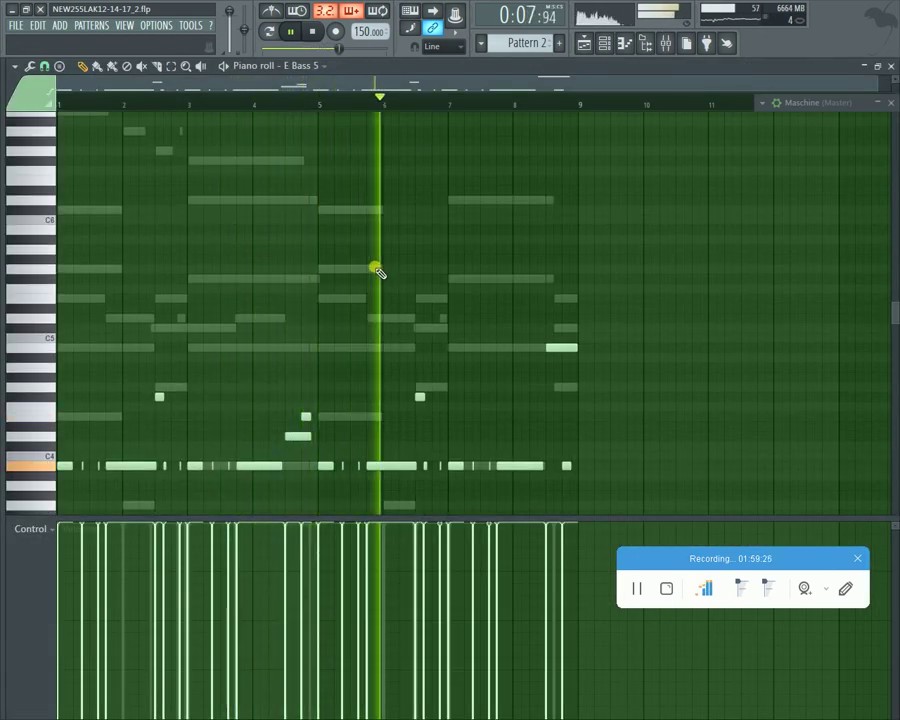
pyautogui.press('space')
pyautogui.press('space')
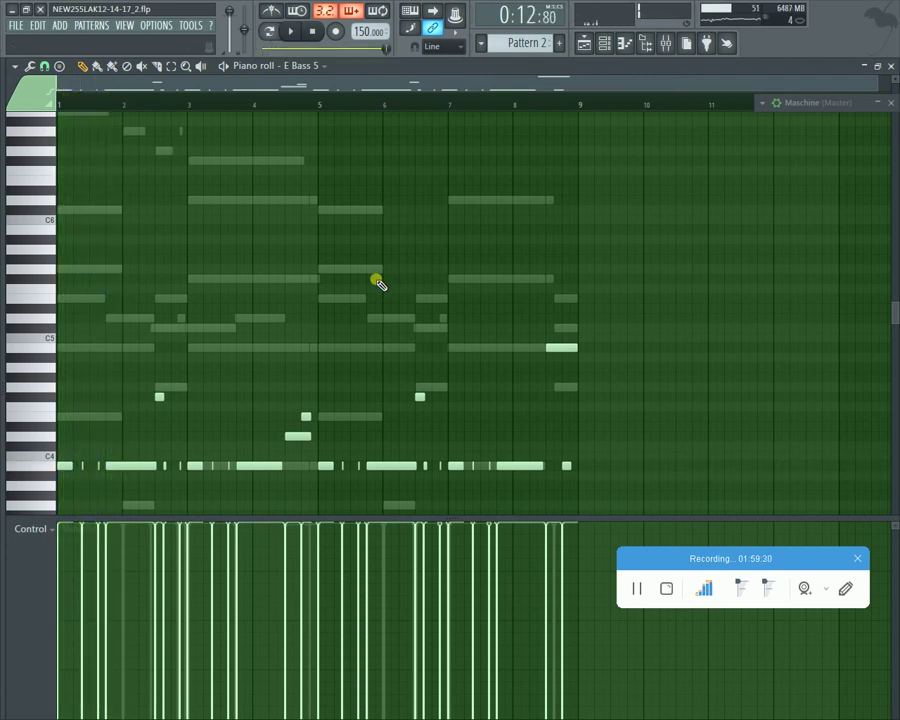
# Step: Try quick legato on all E Bass 5 notes and audition the result
pyautogui.hotkey('ctrl', 'a')
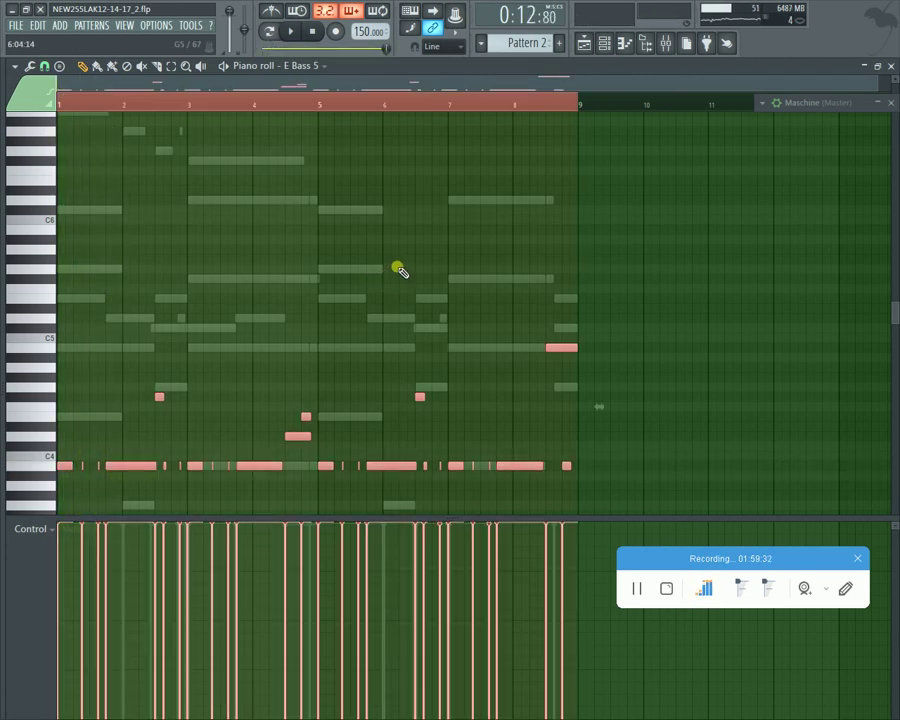
pyautogui.hotkey('ctrl', 'd')
pyautogui.hotkey('ctrl', 'a')
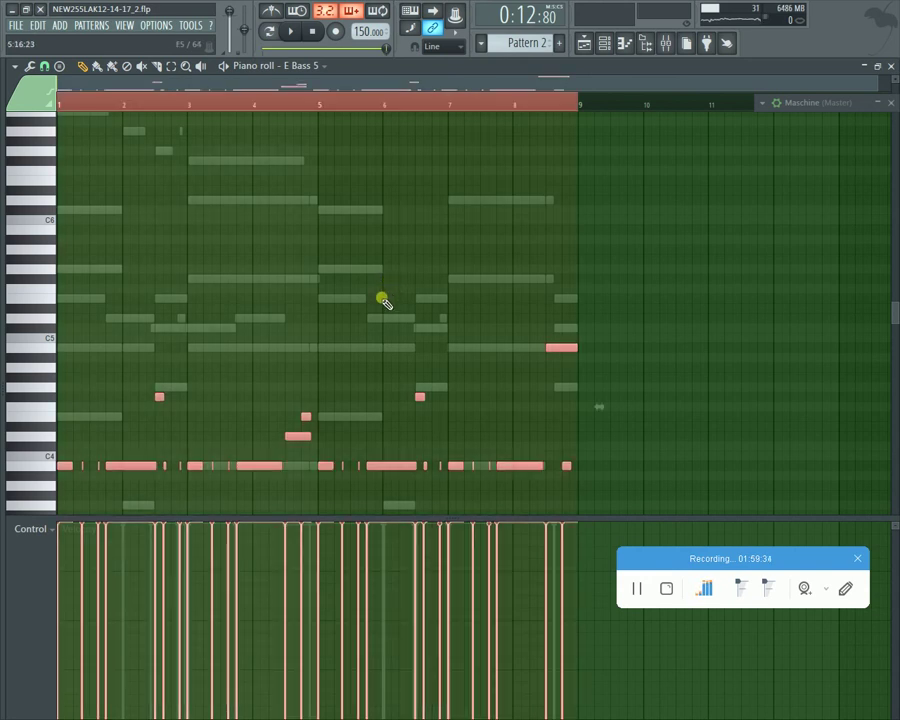
pyautogui.hotkey('ctrl', 'l')
pyautogui.press('space')
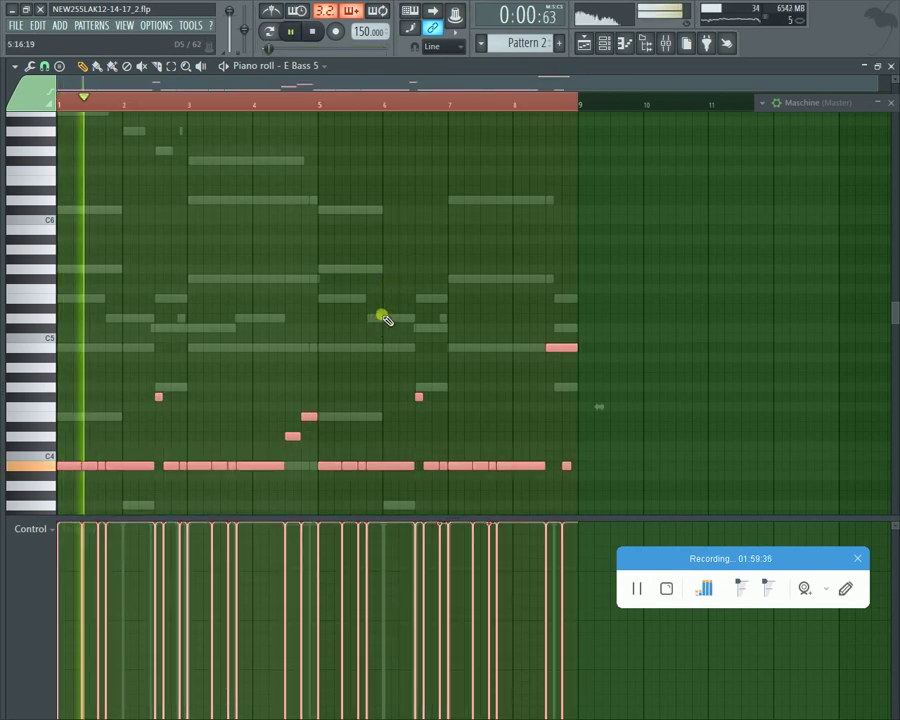
pyautogui.press('space')
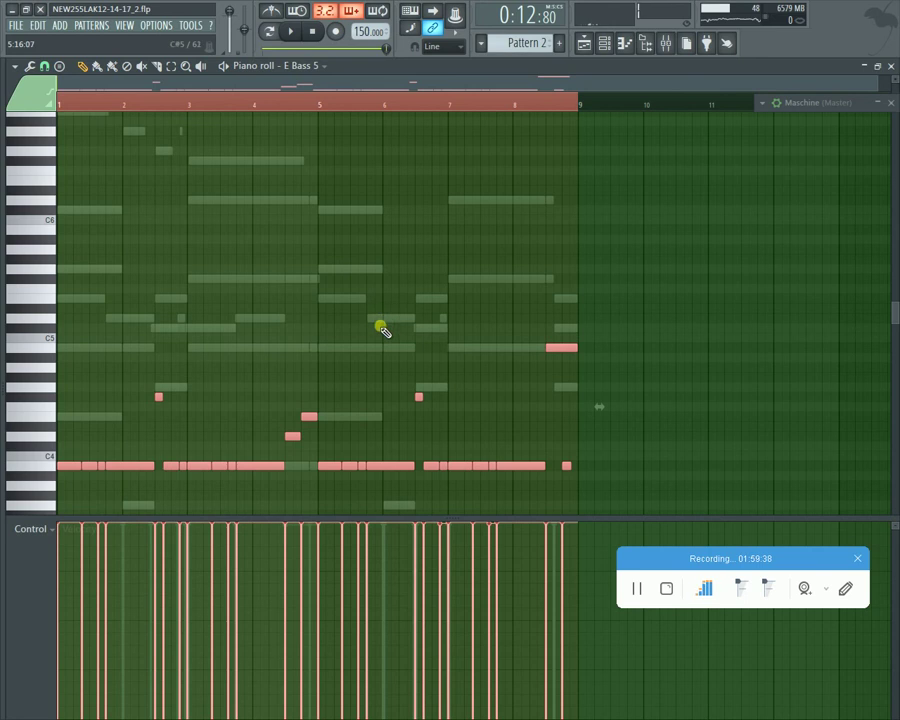
# Step: Undo the legato, audition very short E Bass 5 notes, restore their original lengths, and leave the Piano roll
pyautogui.hotkey('ctrl', 'z')
pyautogui.press('space')
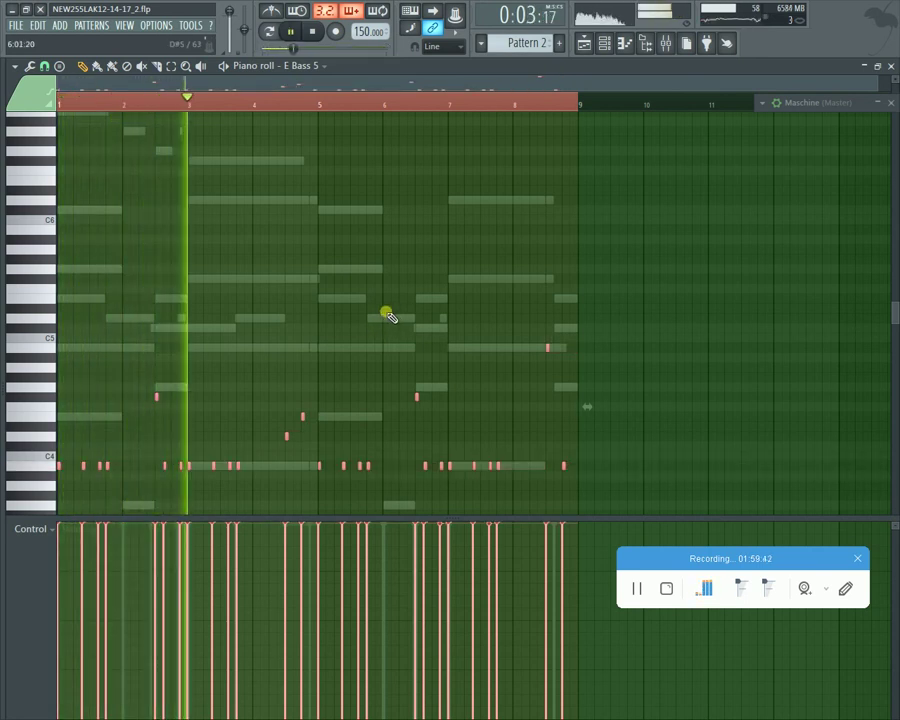
pyautogui.press('space')
pyautogui.hotkey('ctrl', 'l')
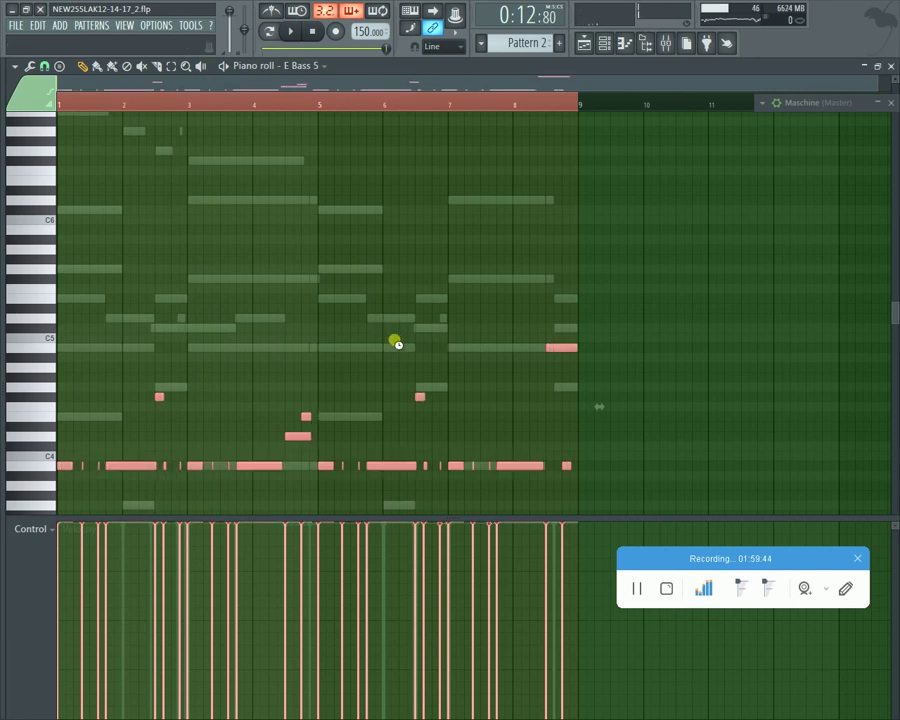
pyautogui.press('space')
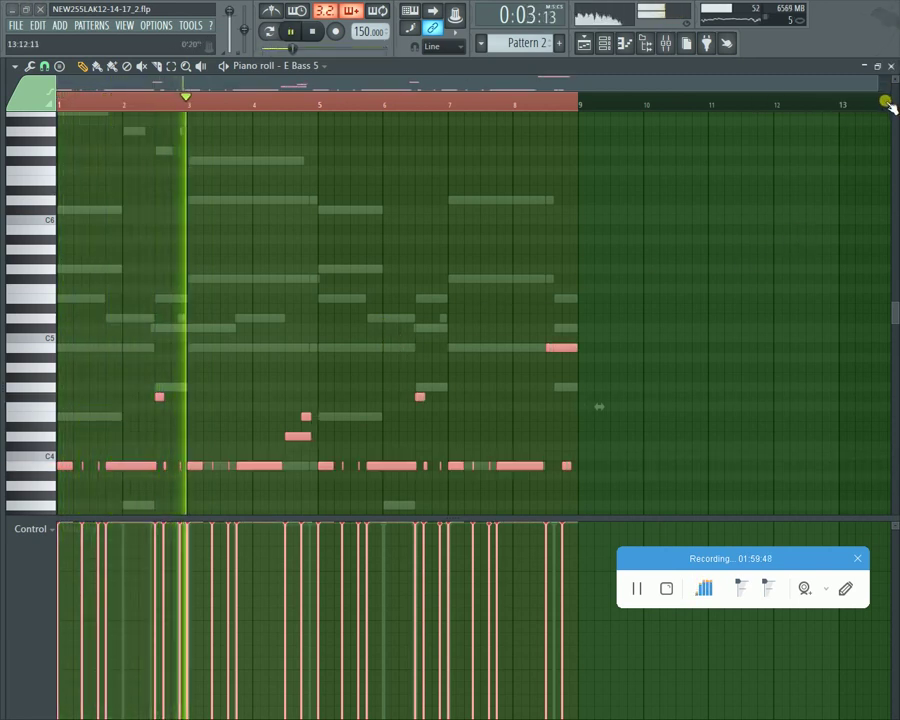
pyautogui.press('F7')
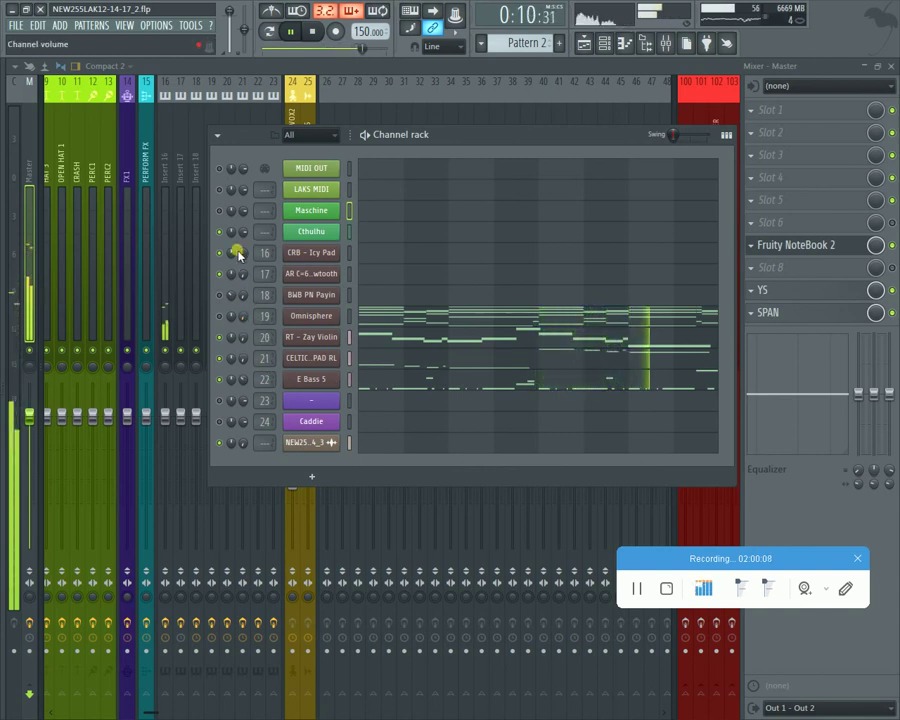
# Step: Lower the volume of the RT - Zay Violin channel during playback and stop Pattern 2
pyautogui.moveTo(247, 331); pyautogui.dragTo(247, 395)
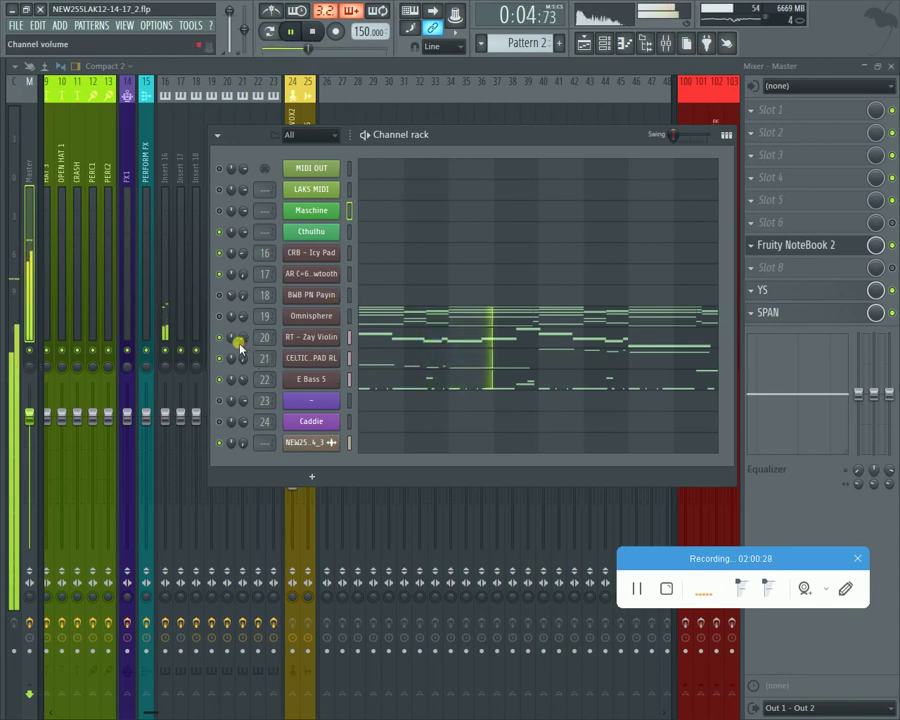
pyautogui.moveTo(242, 339); pyautogui.dragTo(242, 418)
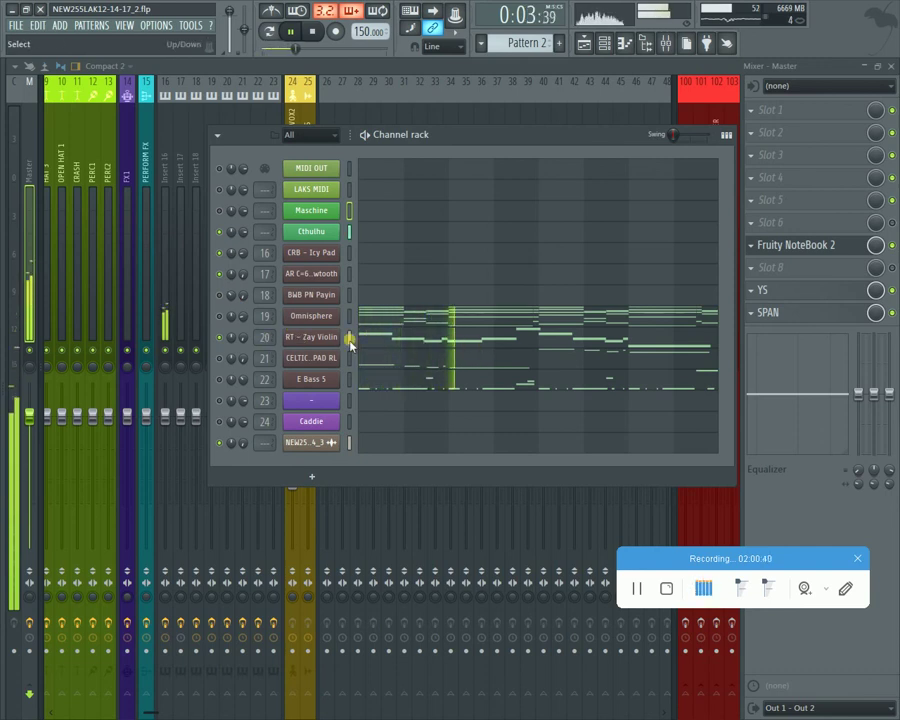
pyautogui.press('space')
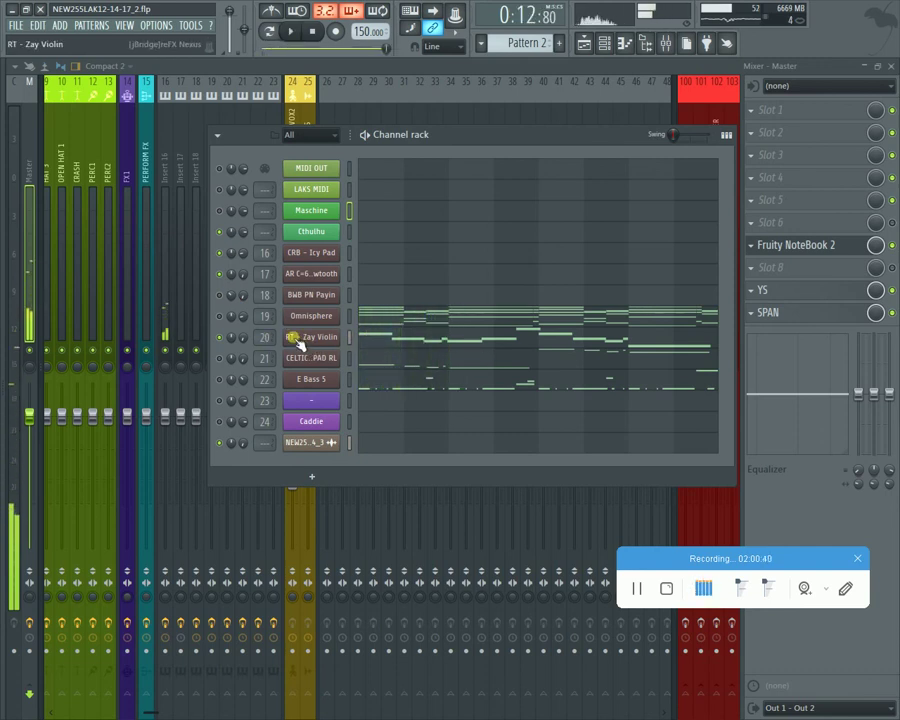
# Step: Mute the Cthulhu channel and play Pattern 2 with Omnisphere enabled
pyautogui.rightClick(316, 317)
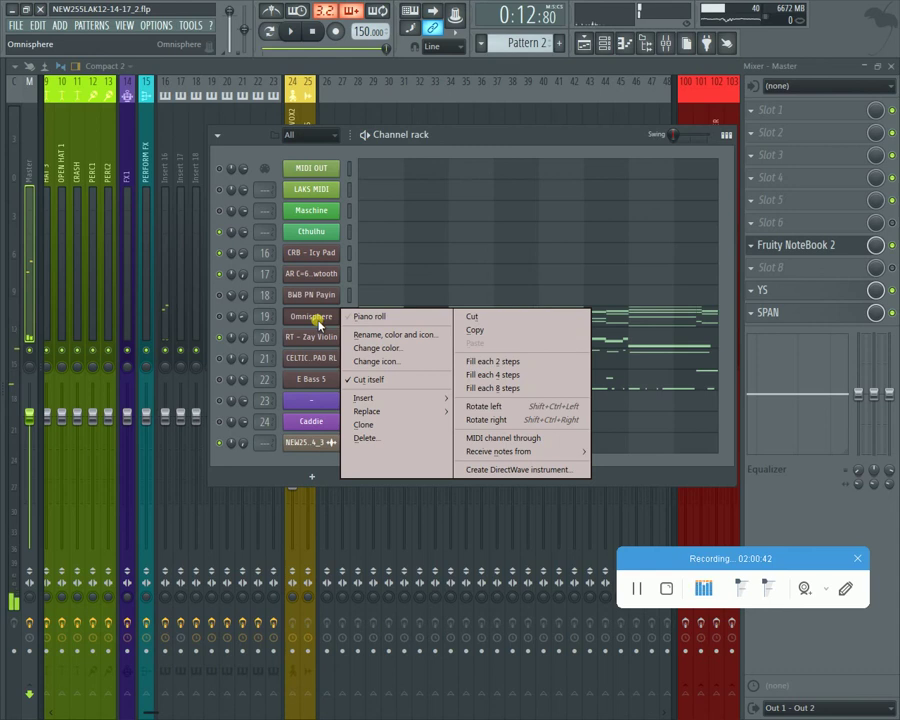
pyautogui.click(220, 234)
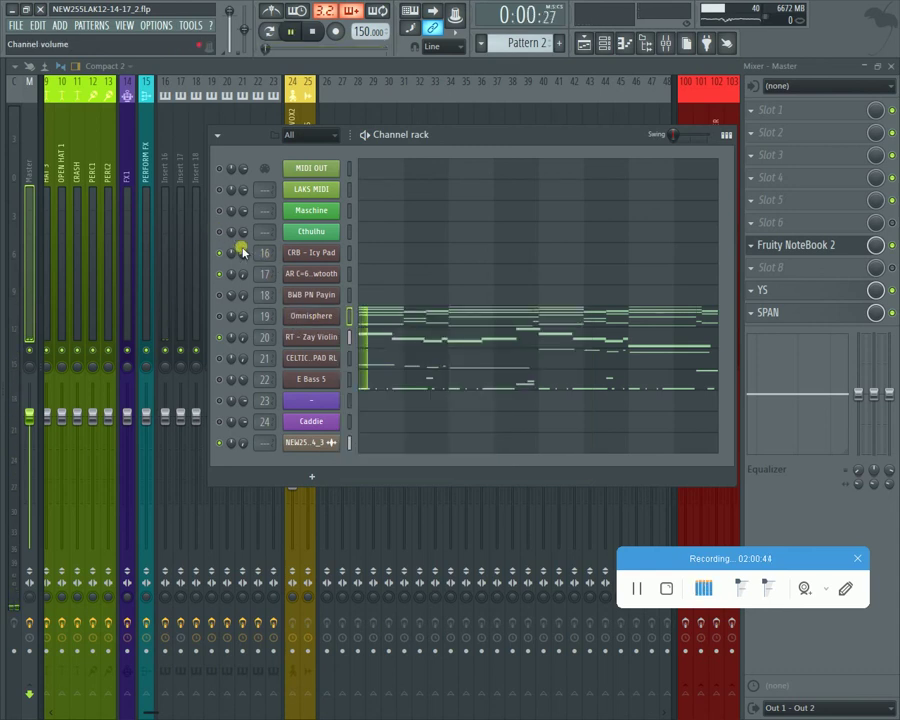
pyautogui.press('space')
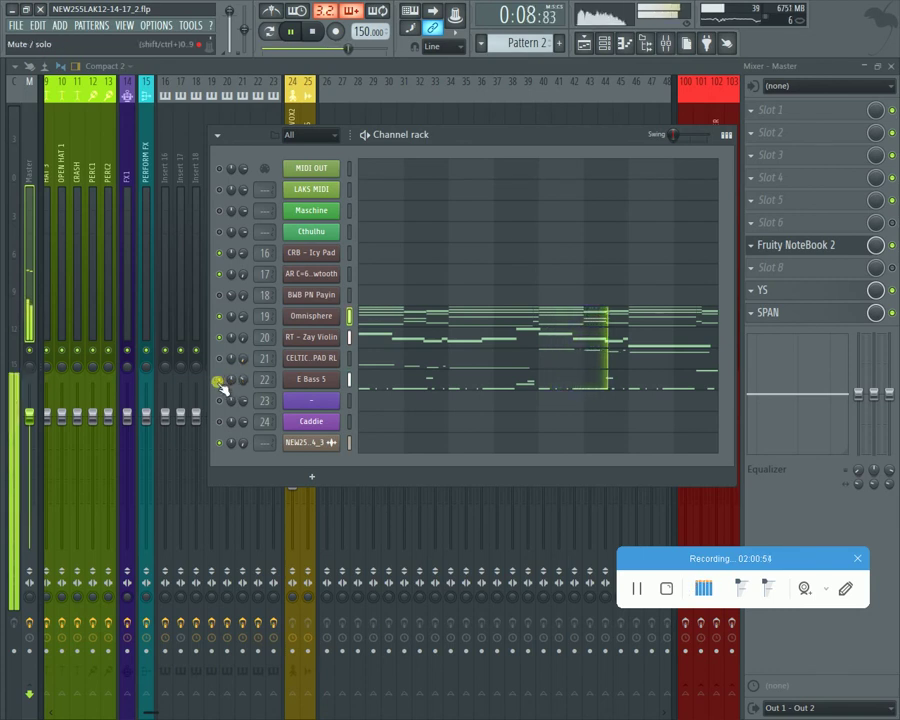
# Step: Lower the volume of the E Bass 5 channel and stop playback, returning to the start of Pattern 2
pyautogui.moveTo(241, 381); pyautogui.dragTo(241, 404)
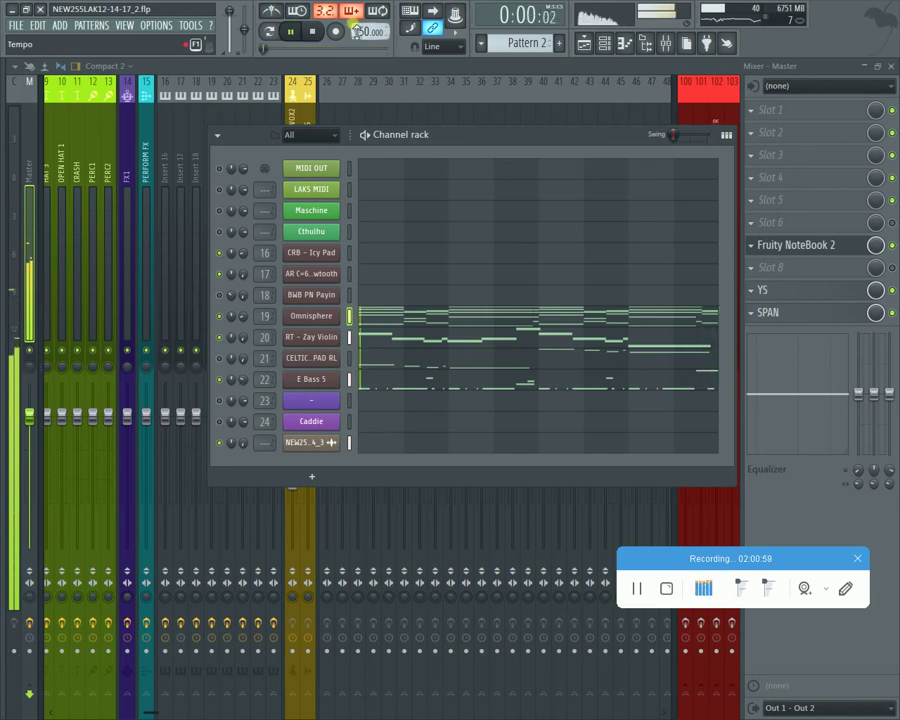
pyautogui.press('space')
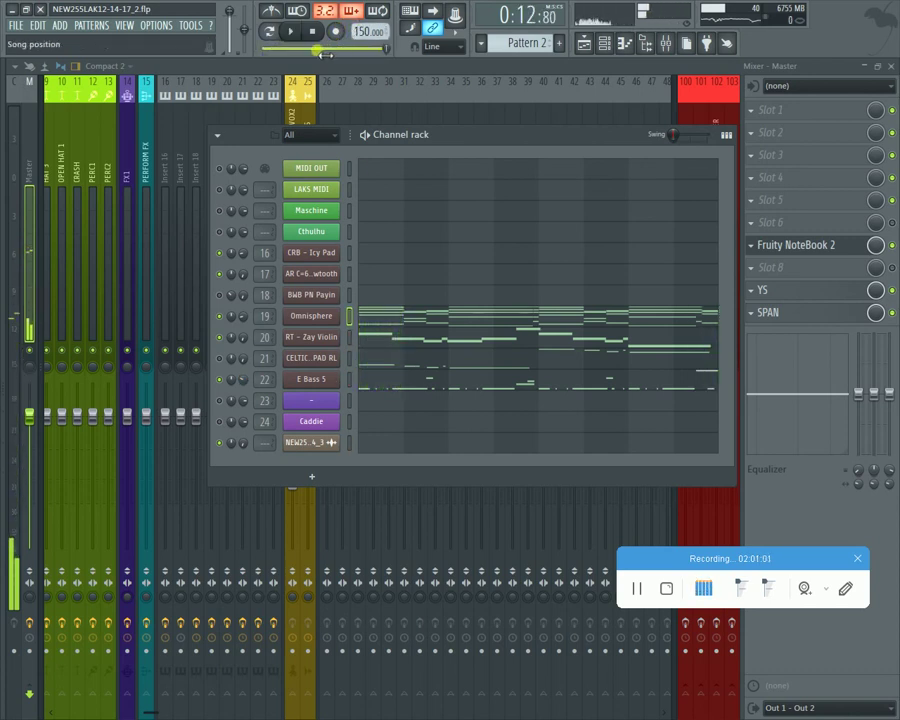
pyautogui.click(313, 33)
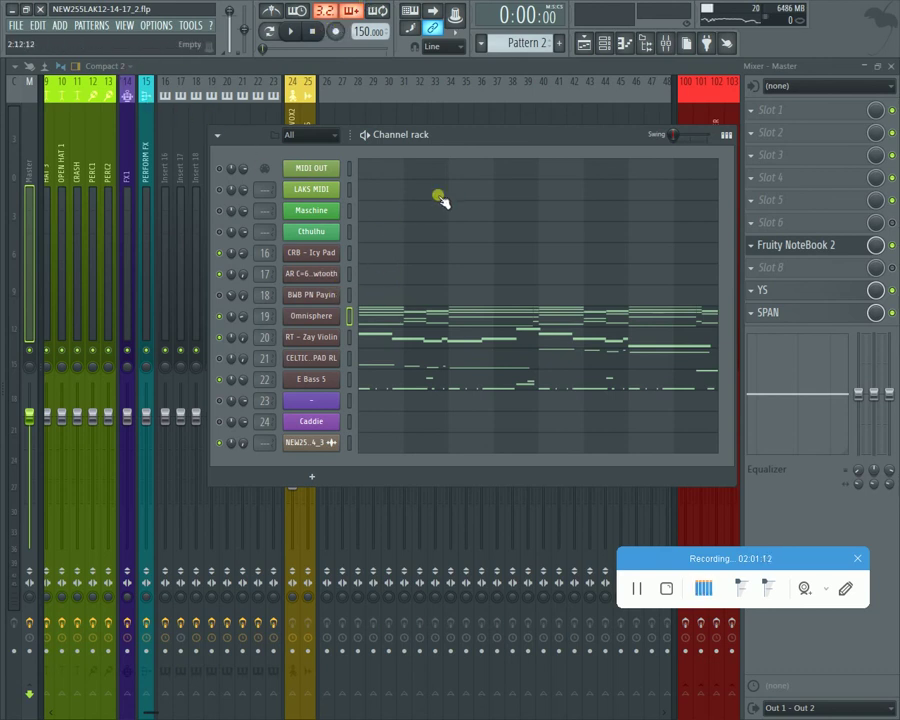
# Step: Shift the Channel rack further along the mixer and save the project under its existing file name
pyautogui.moveTo(487, 140); pyautogui.dragTo(562, 139)
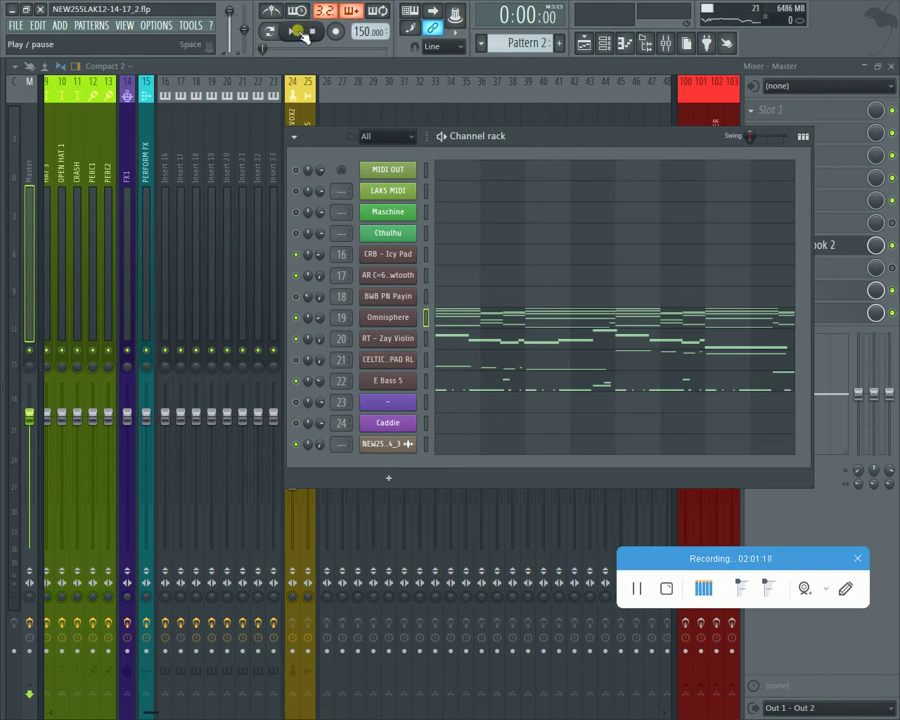
pyautogui.click(14, 8)
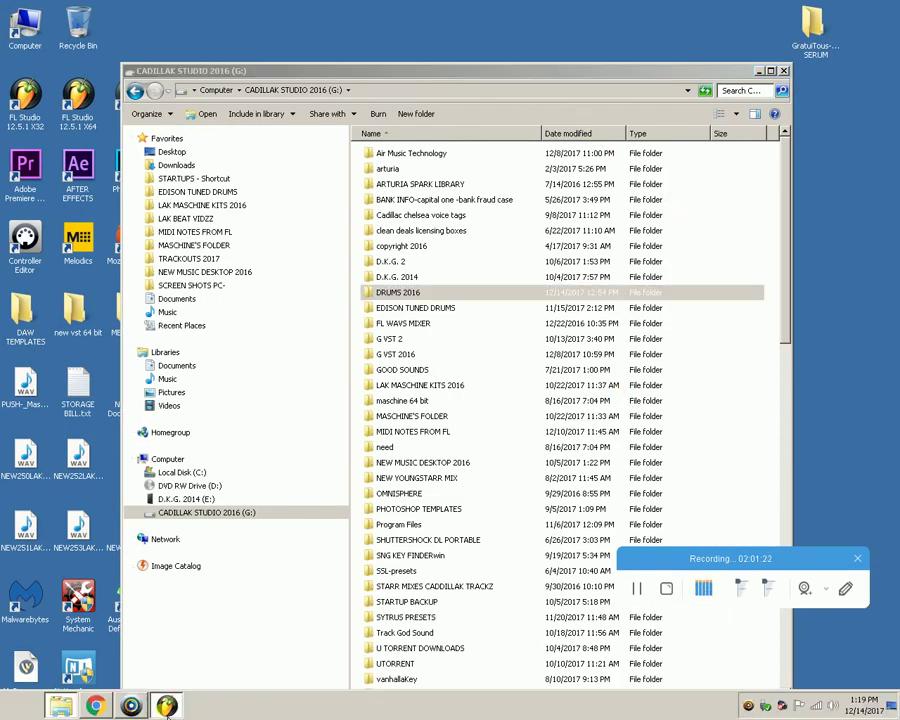
pyautogui.click(167, 705)
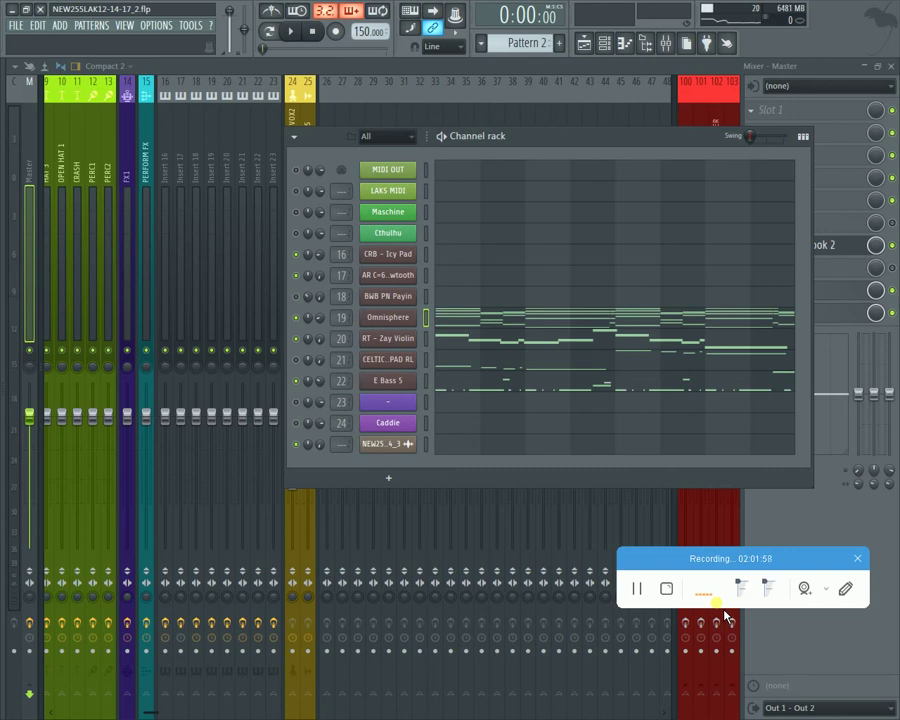
pyautogui.click(16, 25)
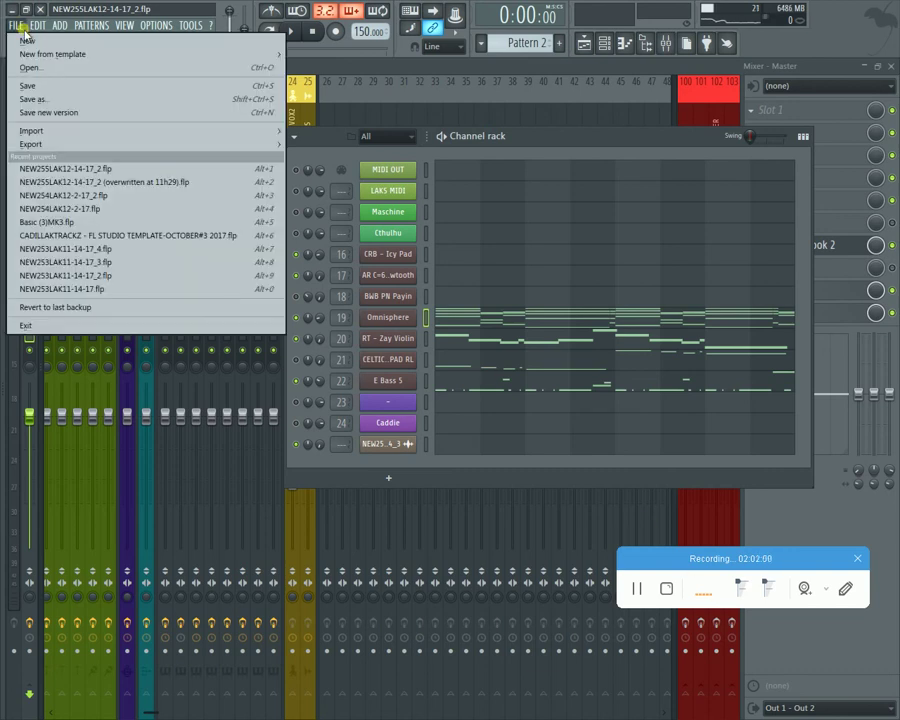
pyautogui.click(34, 86)
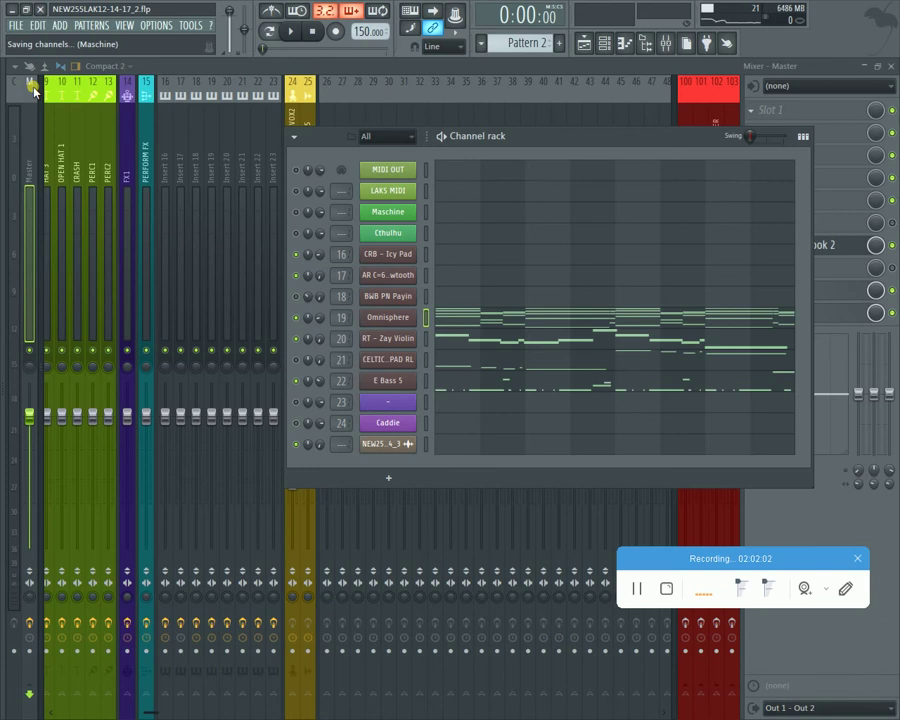
# Step: Minimise FL Studio to the desktop and close the CADILLAK STUDIO 2016 (G:) folder window
pyautogui.click(19, 25)
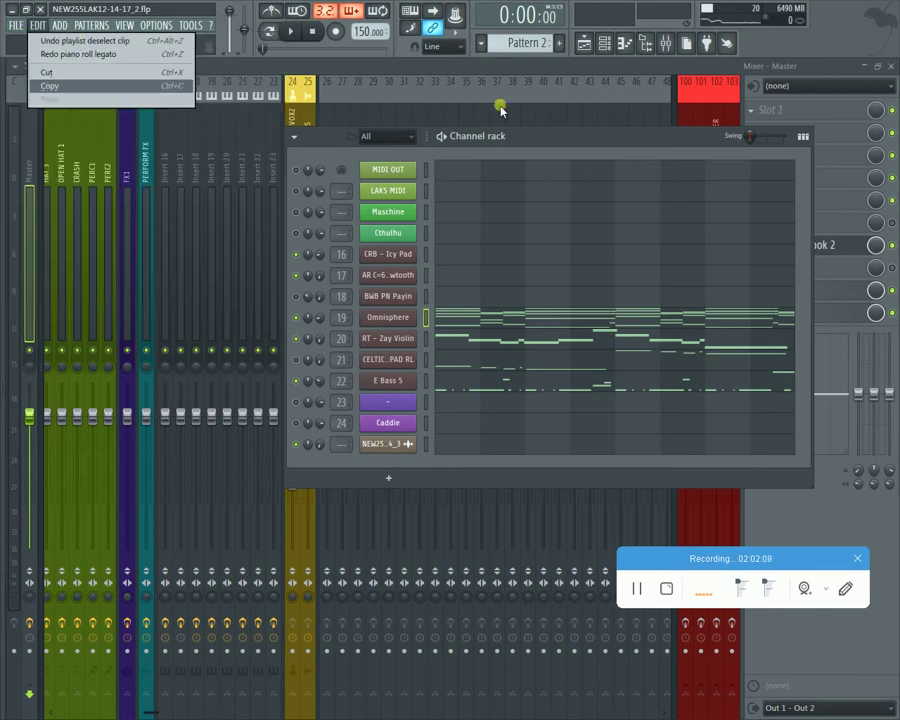
pyautogui.click(10, 12)
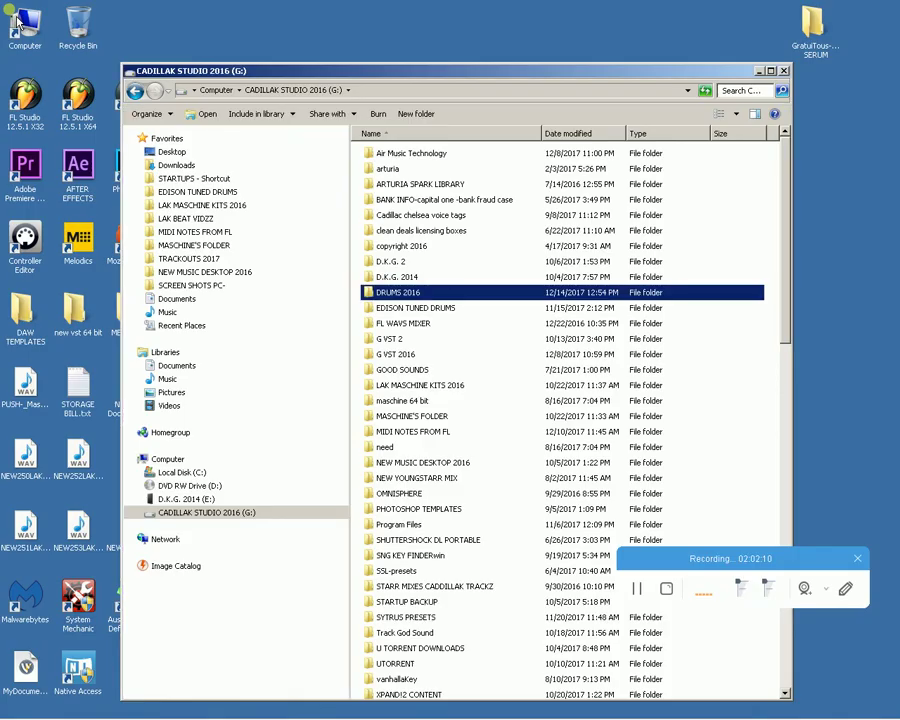
pyautogui.click(785, 71)
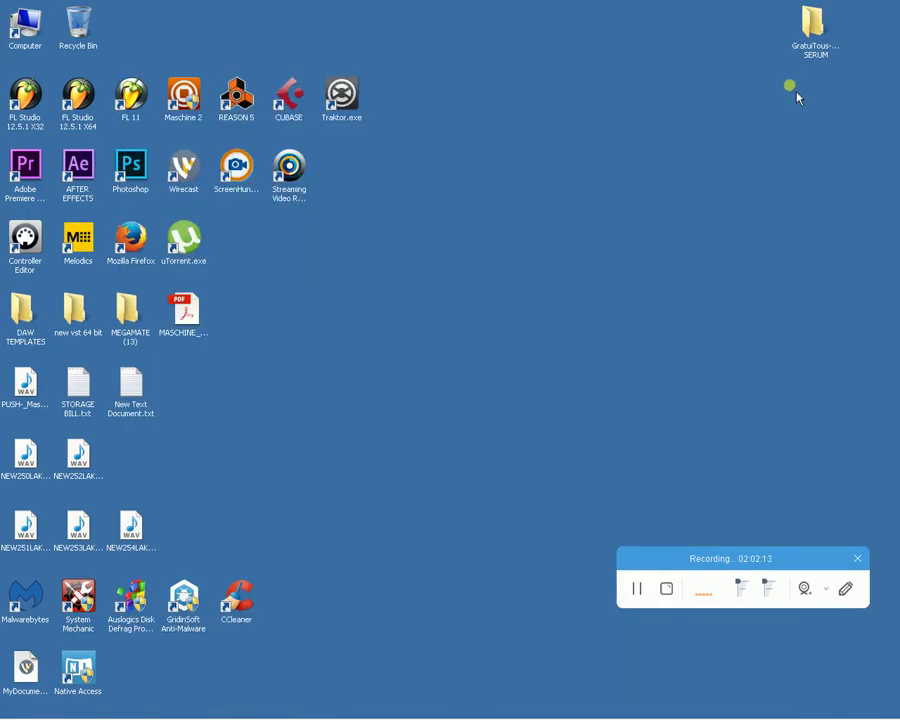